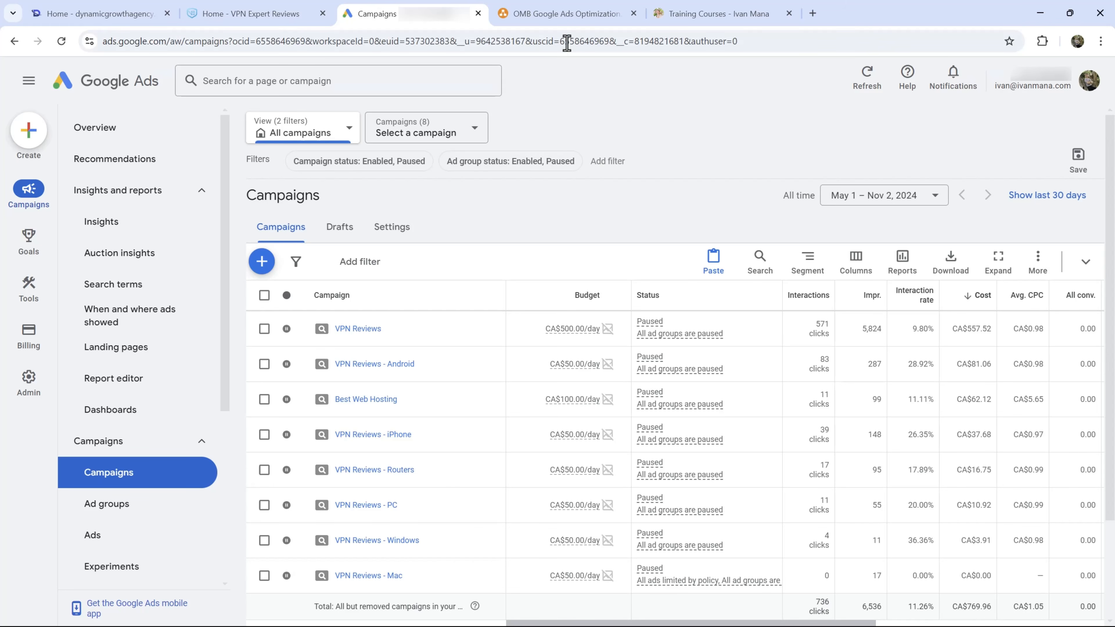
Step: Switch to the OMB Google Ads Optimization diagram and look over the whole search campaign optimization flowchart
left_click(567, 13)
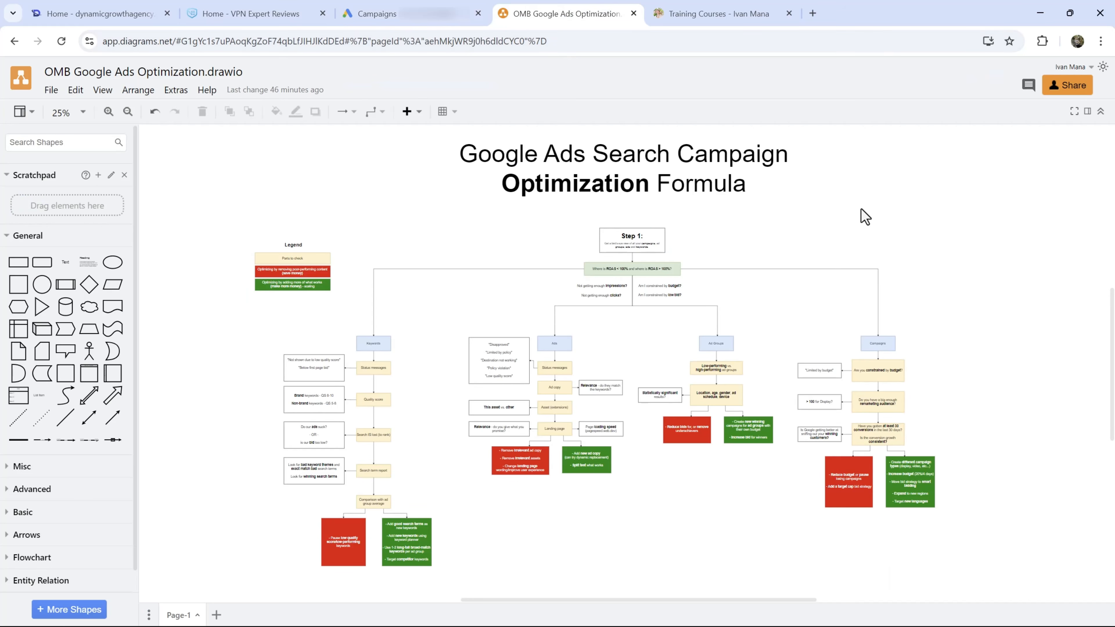
left_click_drag(891, 199, 814, 184)
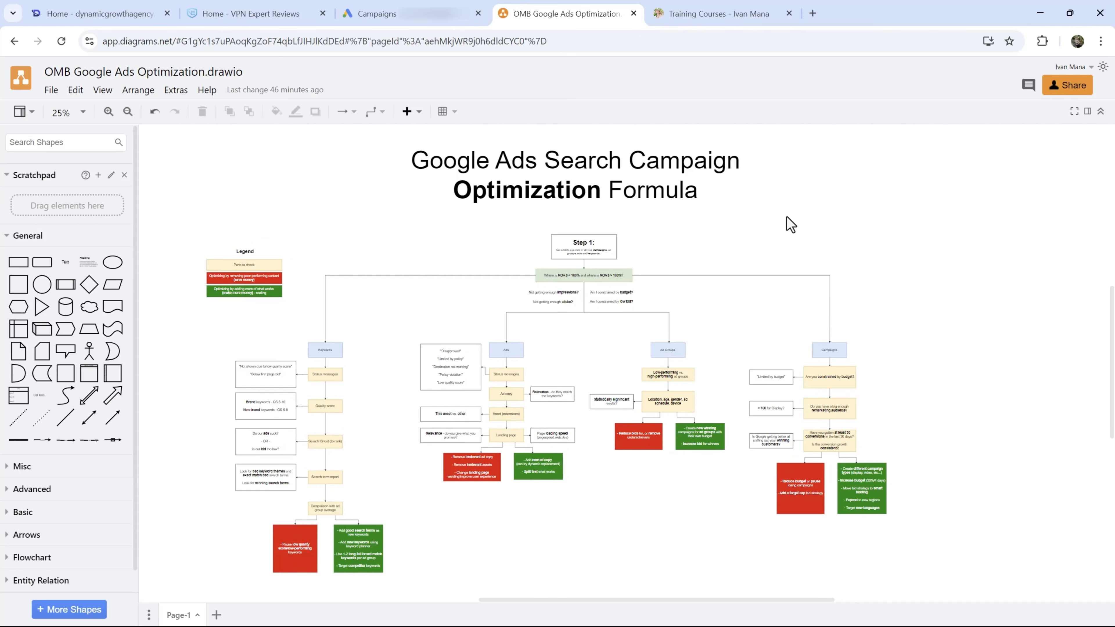
Step: Switch to the training courses page and read the new membership site section down to its sign-up form
left_click(709, 12)
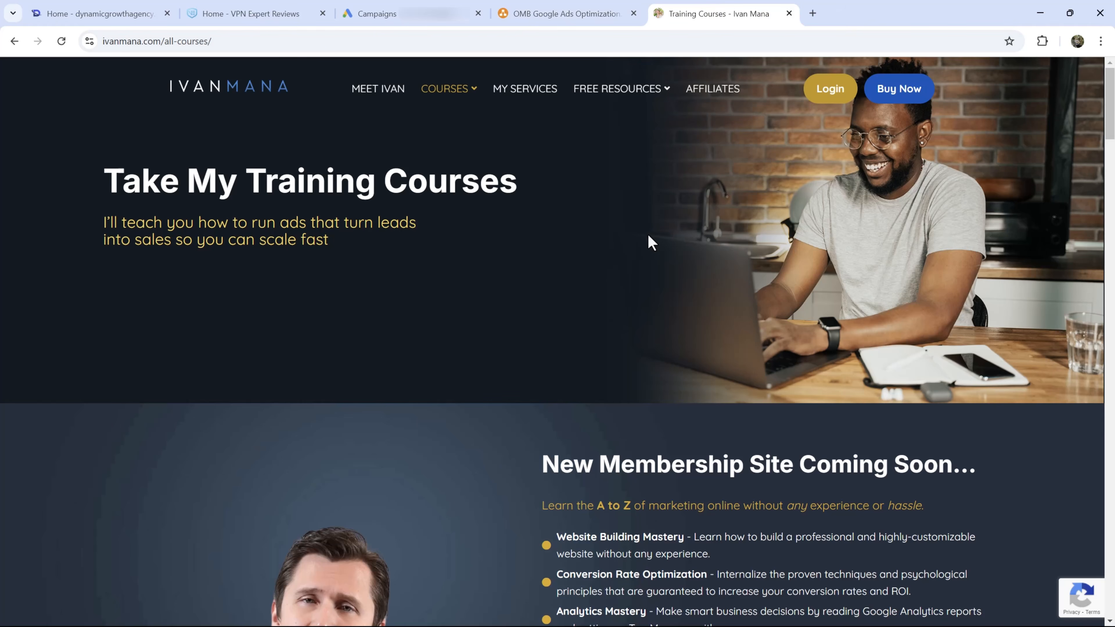
scroll(568, 285, "down", 5)
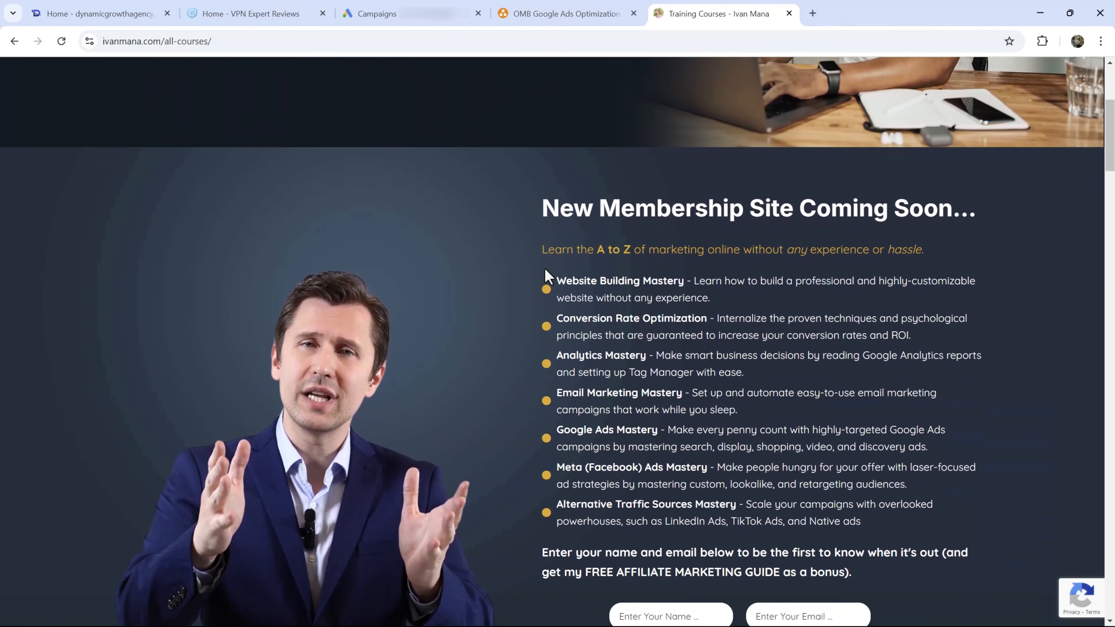
scroll(545, 269, "down", 1)
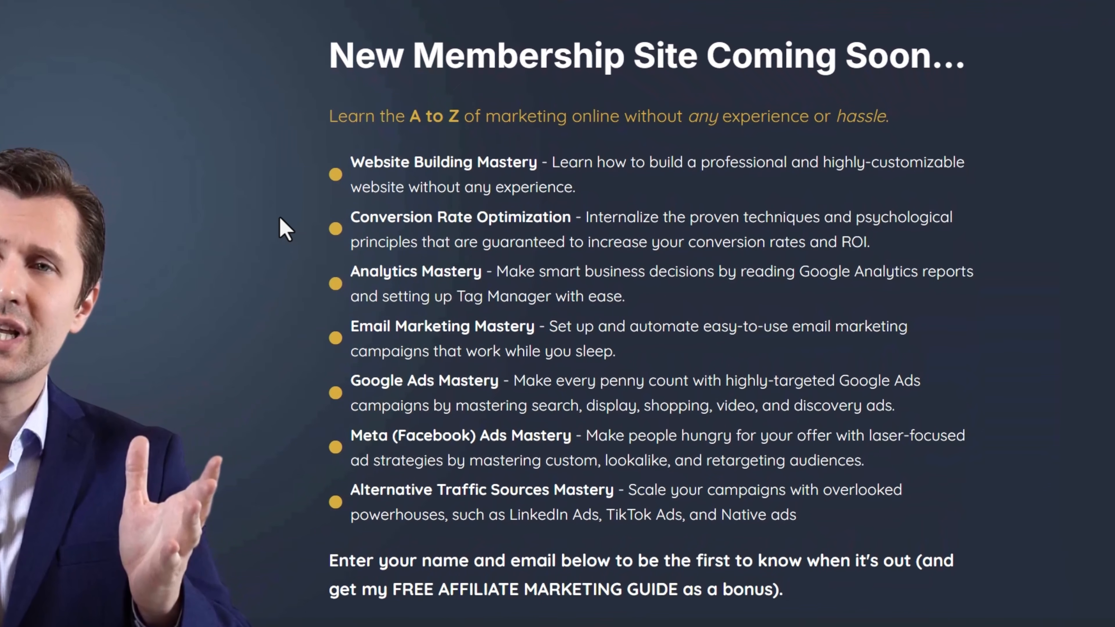
scroll(280, 217, "down", 2)
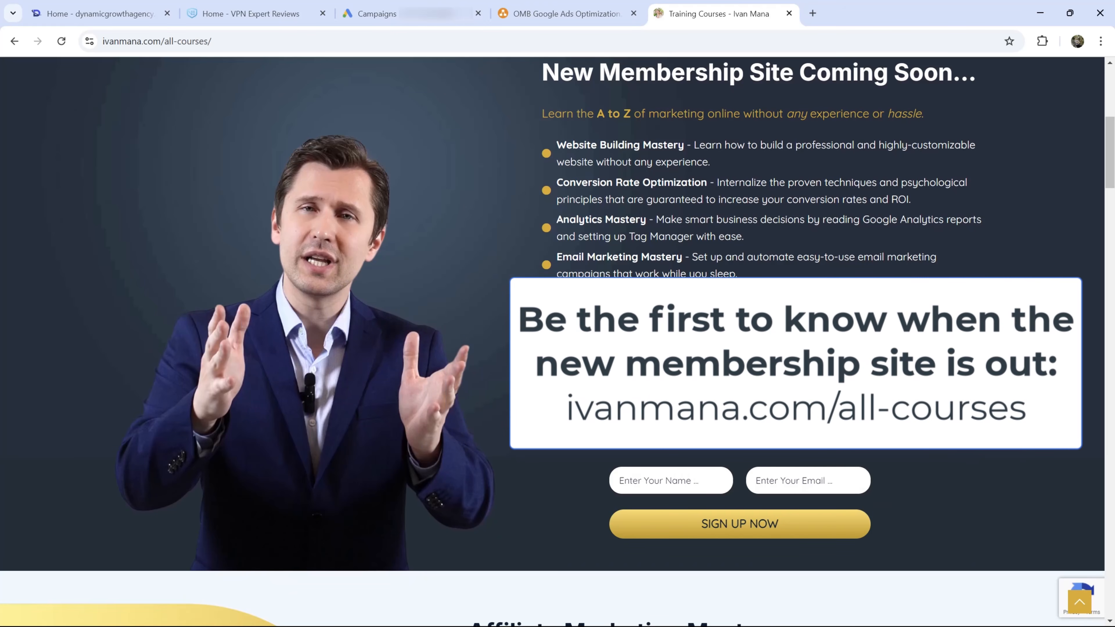
scroll(984, 429, "up", 1)
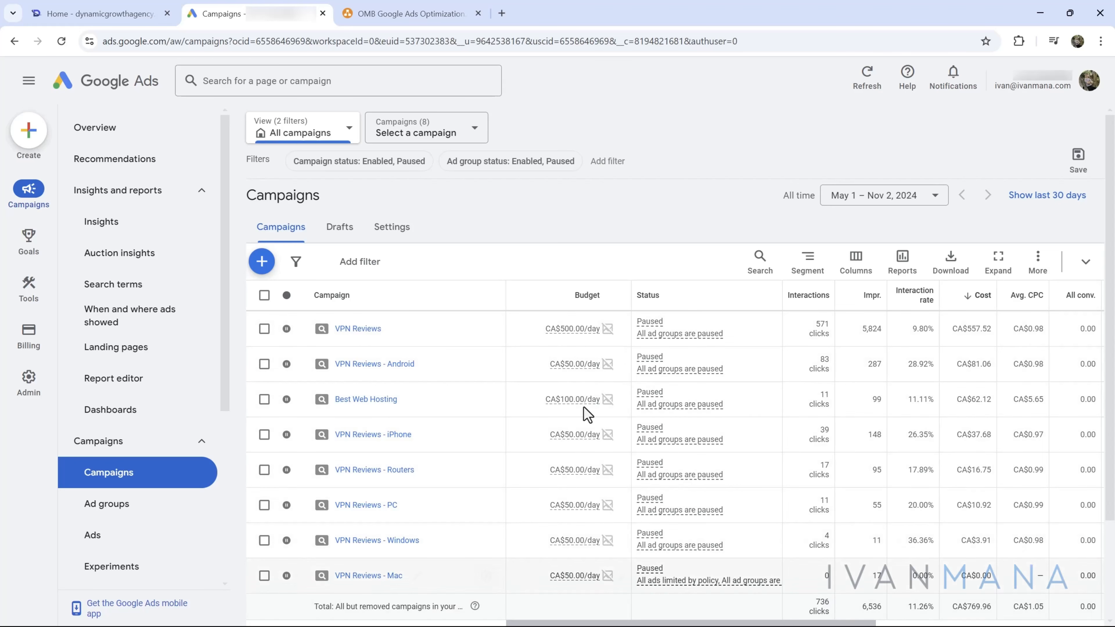
Step: Open the VPN Reviews campaign in Google Ads and look through its ad group performance columns
left_click(358, 328)
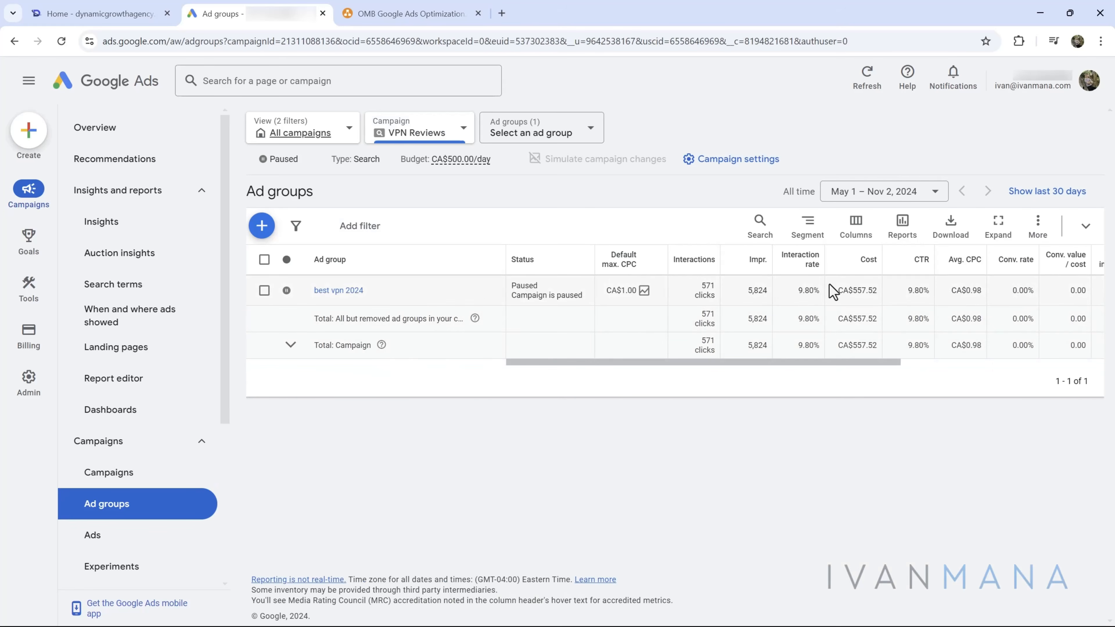
scroll(834, 291, "right", 5)
scroll(828, 289, "left", 5)
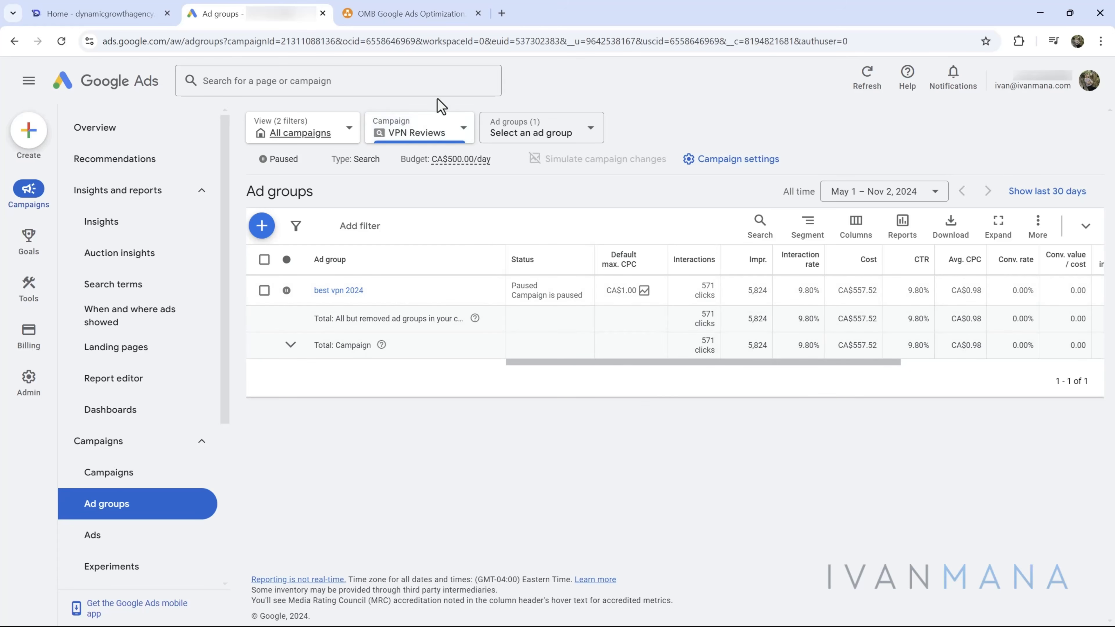
Step: Switch to the optimization flowchart in diagrams.net and examine its overall layout, branches and title
left_click(417, 13)
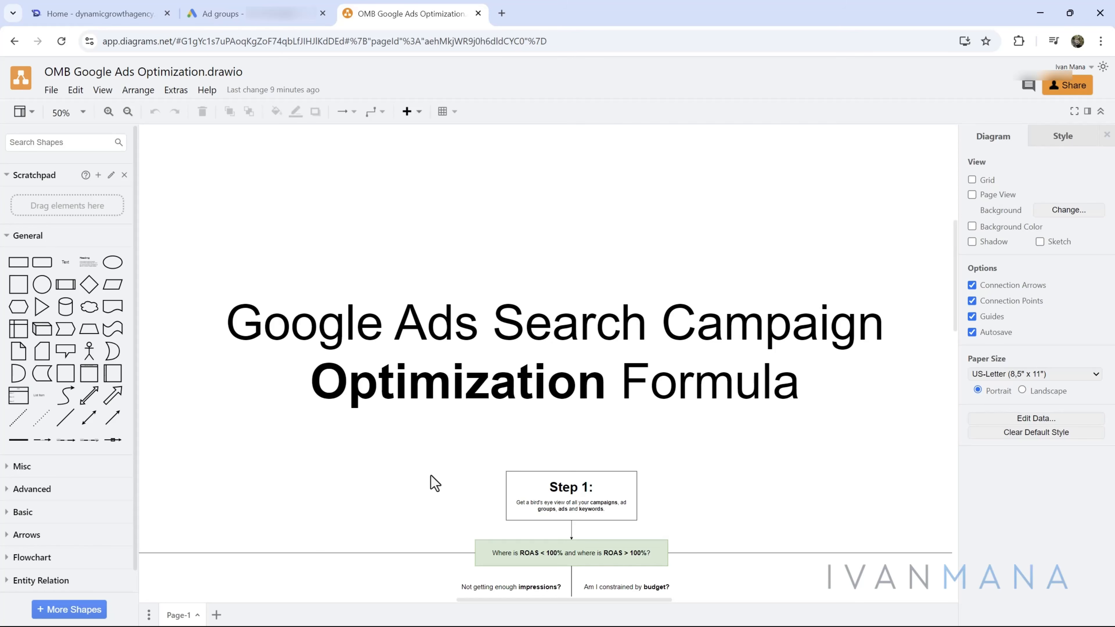
scroll(425, 472, "down", 3, "ctrl")
left_click_drag(299, 488, 513, 239)
scroll(460, 259, "up", 3, "ctrl")
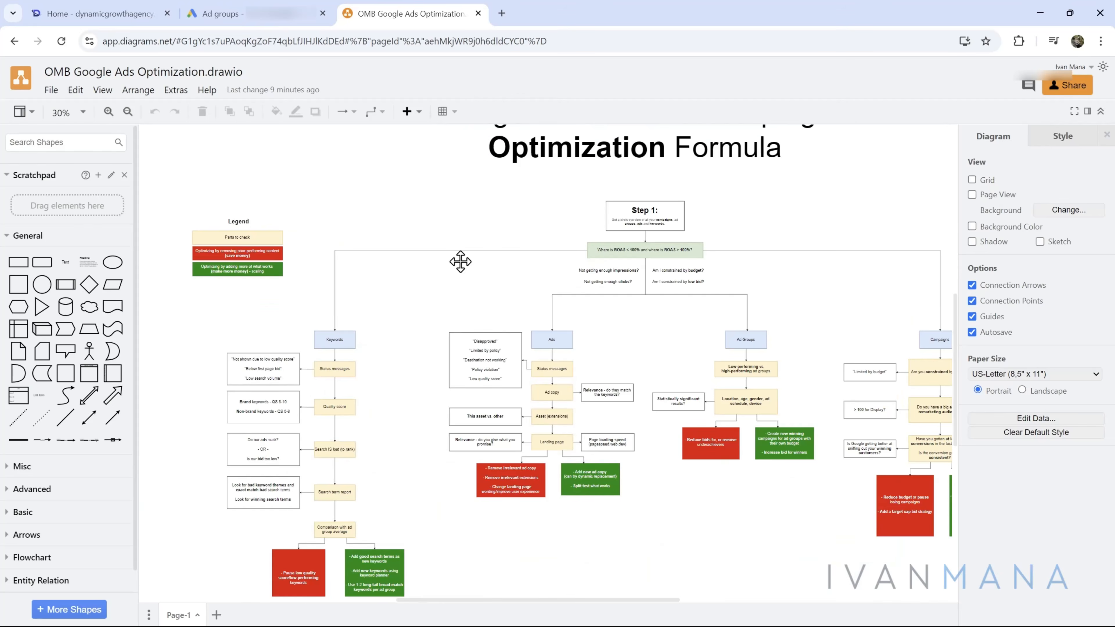
scroll(460, 262, "up", 2, "ctrl")
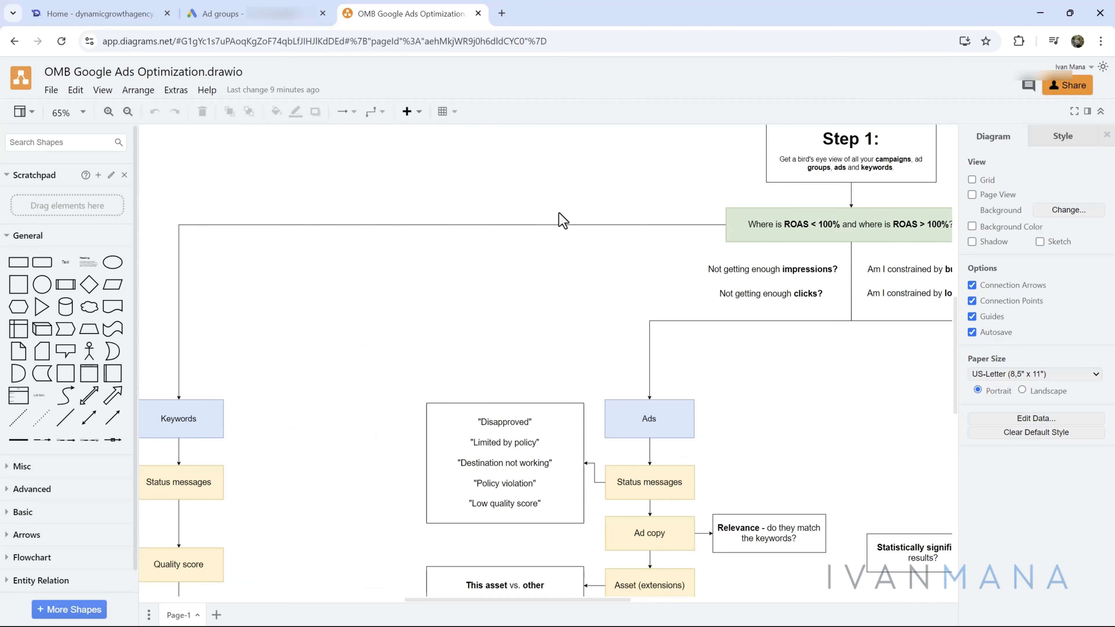
left_click_drag(618, 163, 349, 443)
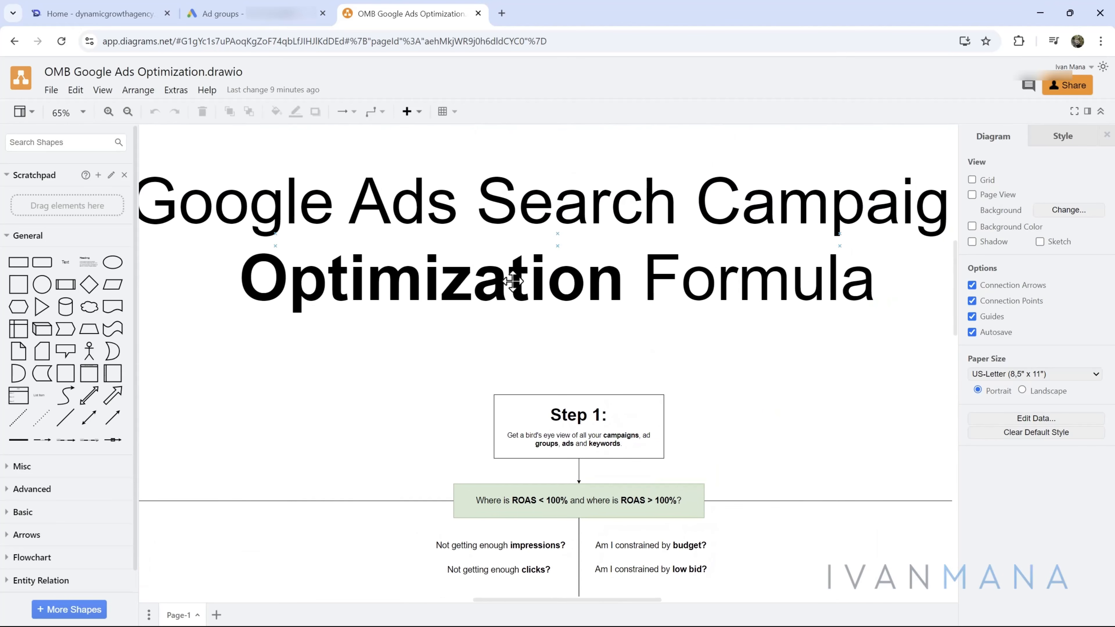
scroll(527, 286, "down", 2, "ctrl")
left_click_drag(652, 316, 624, 373)
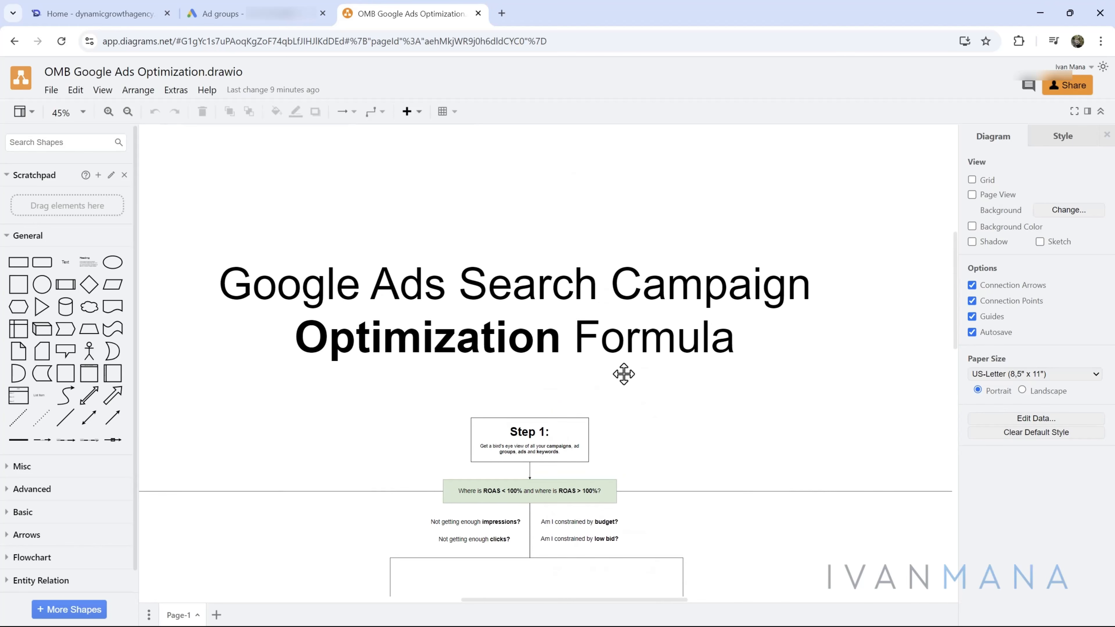
scroll(491, 355, "up", 1, "ctrl")
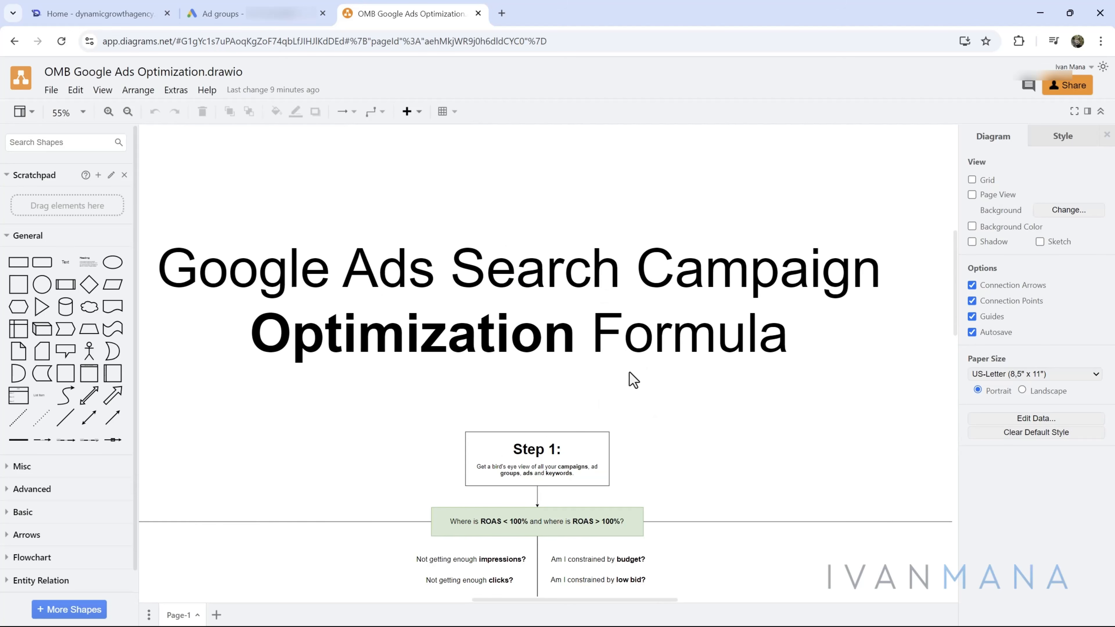
left_click_drag(523, 378, 546, 408)
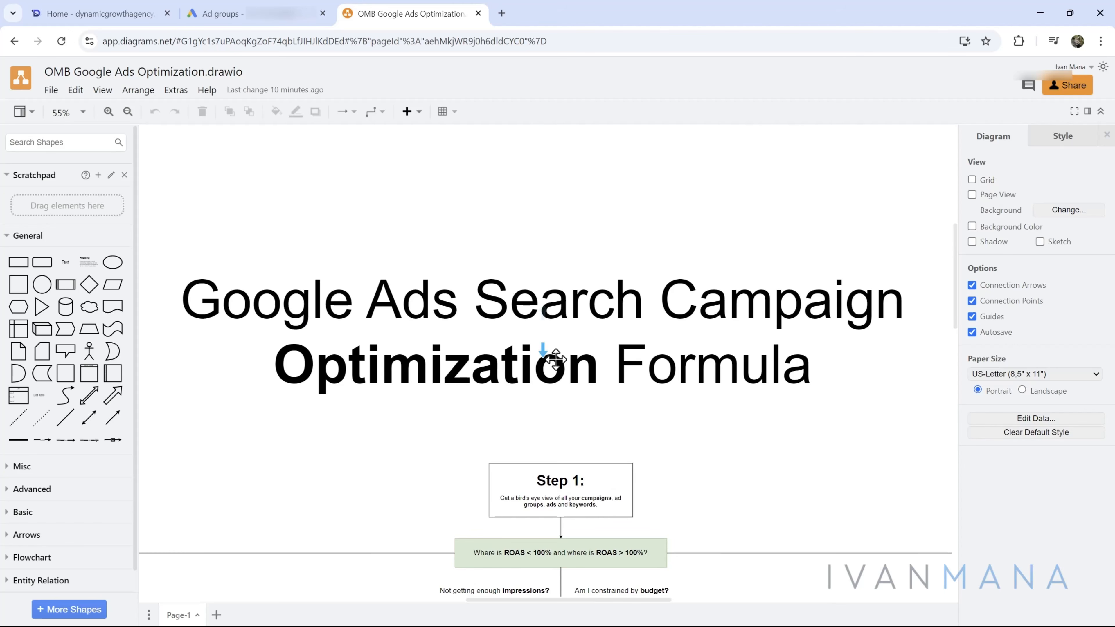
Step: Read the Step 1 box and the ROAS question beneath it up close in the flowchart
scroll(557, 364, "up", 4, "ctrl")
left_click_drag(602, 538, 583, 251)
scroll(527, 294, "up", 1, "ctrl")
left_click(527, 294)
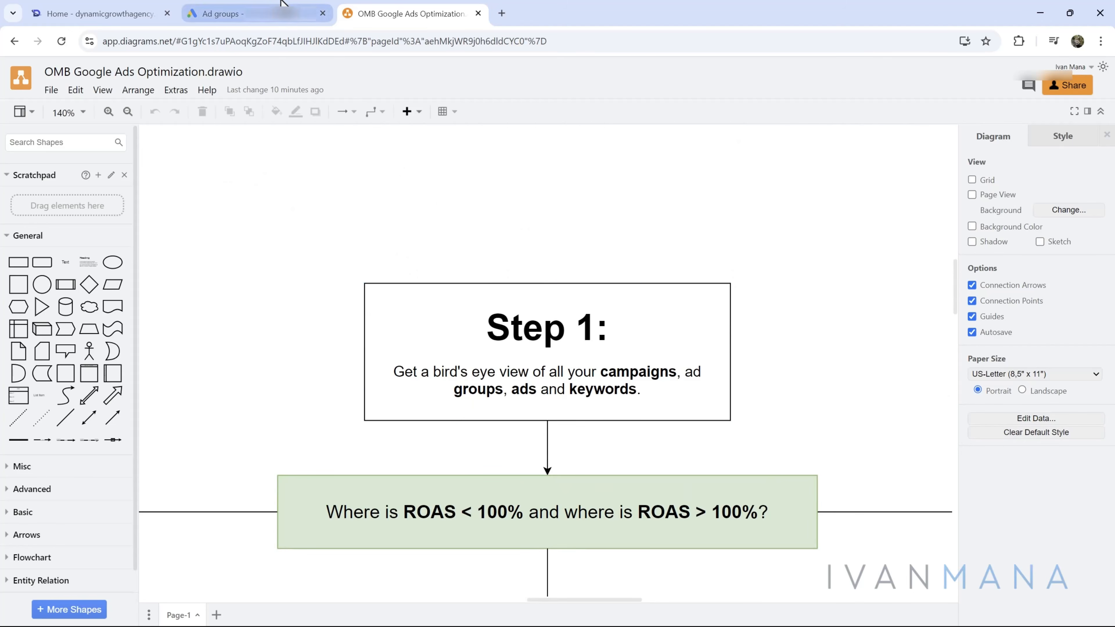
Step: Return to Google Ads and examine the best vpn 2024 ad group's cost, CTR, conversion and impression share columns
left_click(283, 13)
scroll(617, 291, "right", 6)
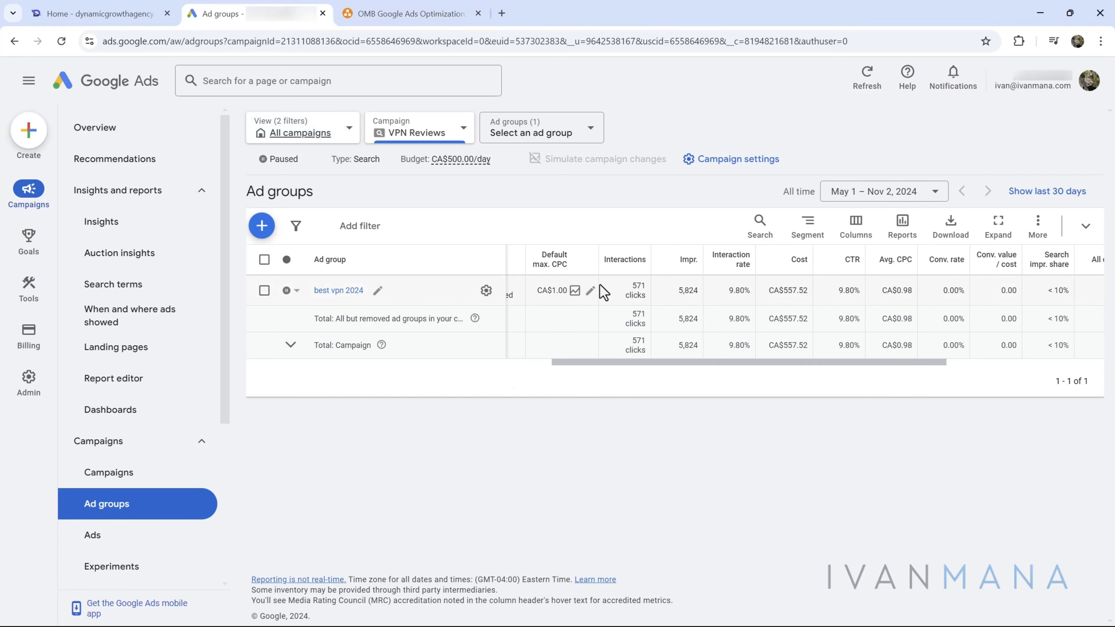
scroll(676, 316, "right", 2)
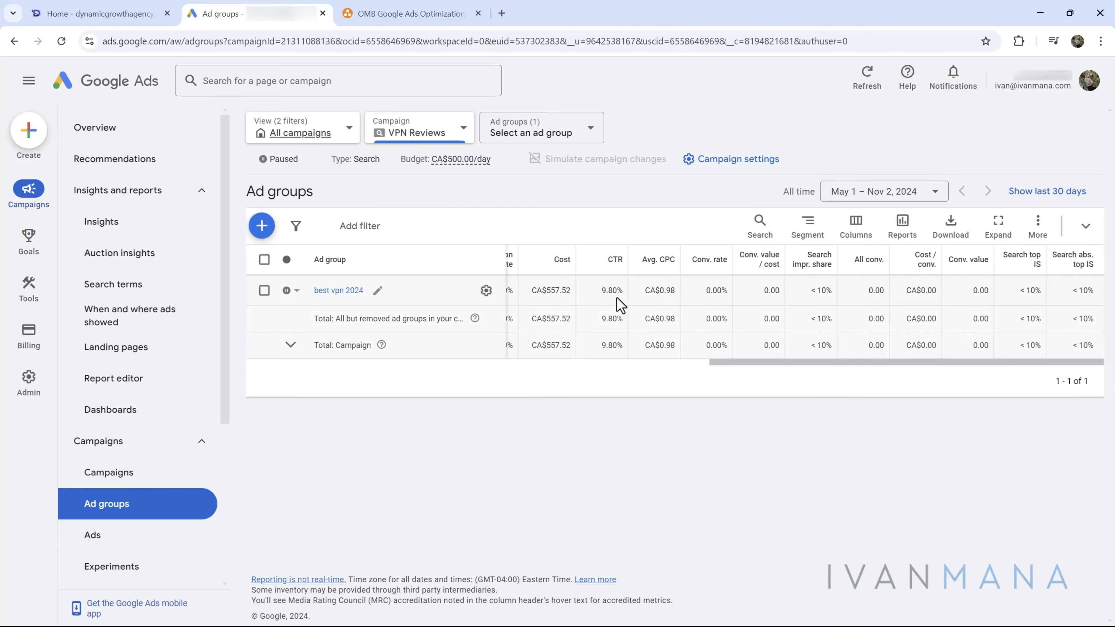
scroll(617, 297, "left", 7)
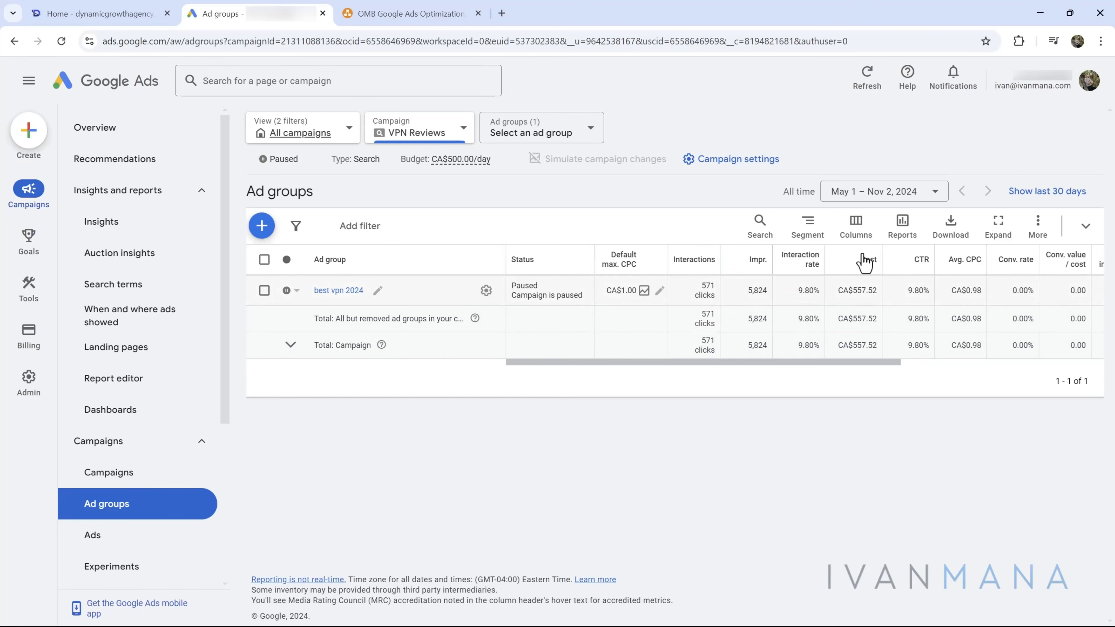
Step: Look at the available column sets, close them unchanged, and review all metric columns of the best vpn 2024 ad group
left_click(861, 231)
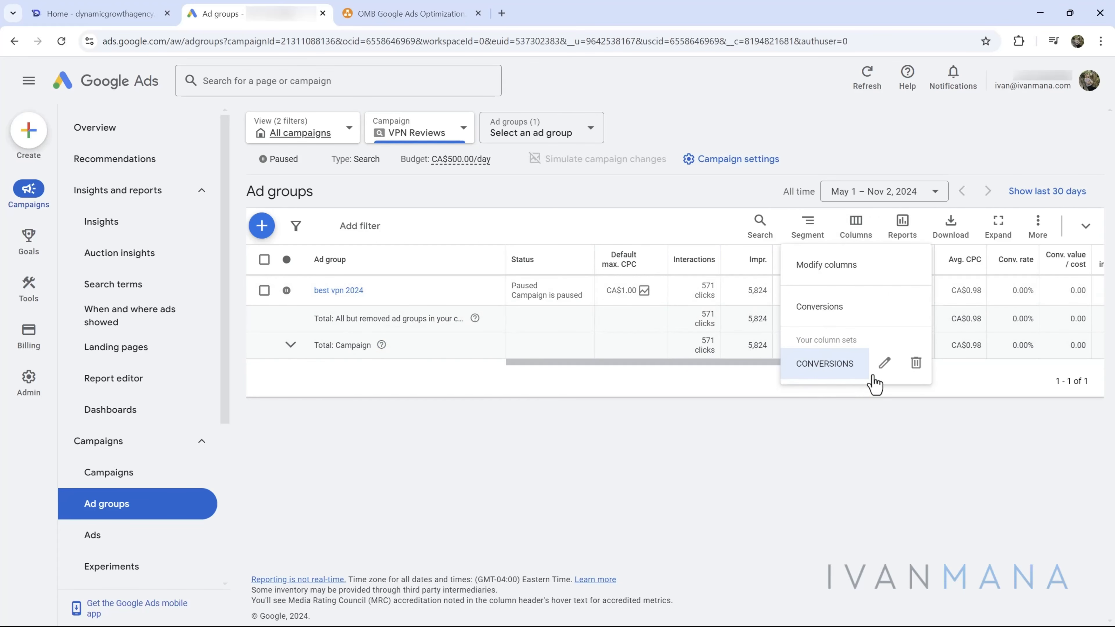
left_click(707, 441)
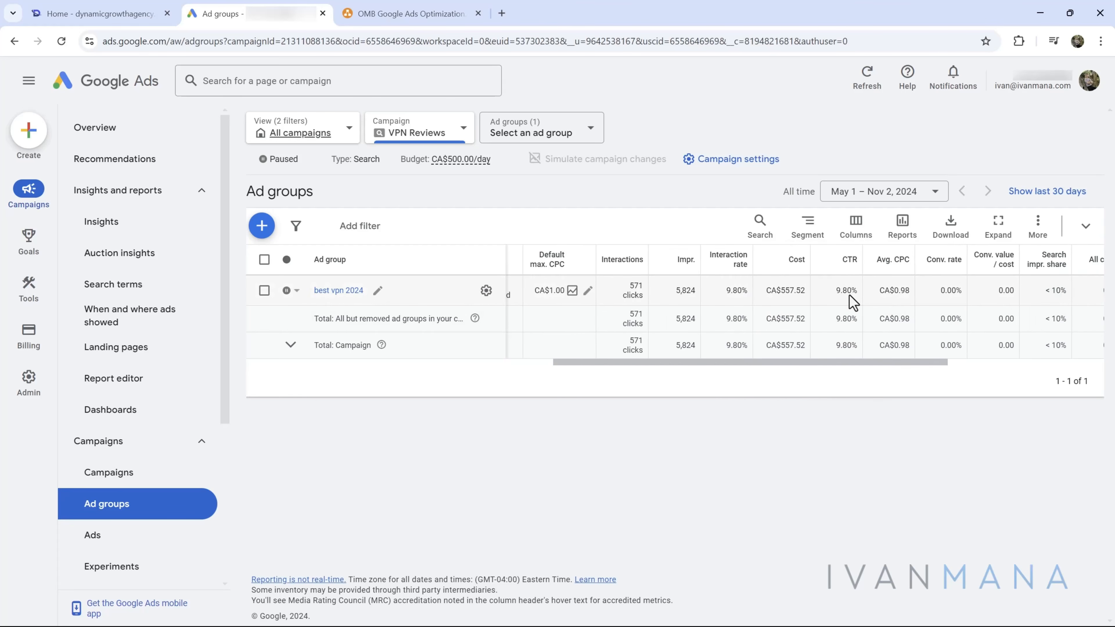
scroll(849, 295, "right", 5)
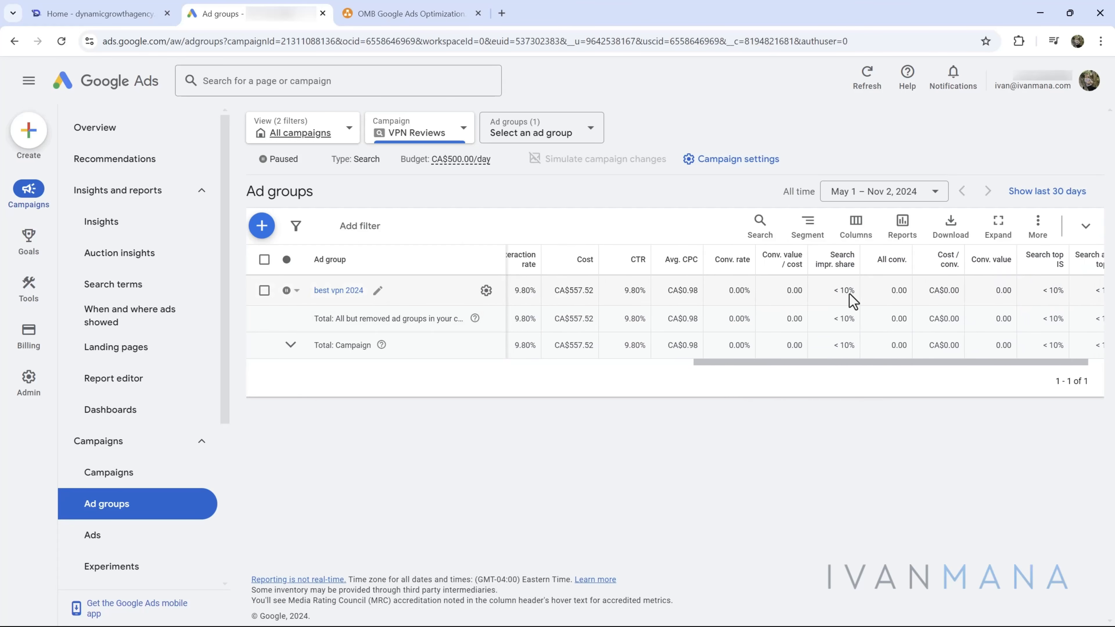
scroll(849, 293, "right", 2)
scroll(794, 303, "left", 7)
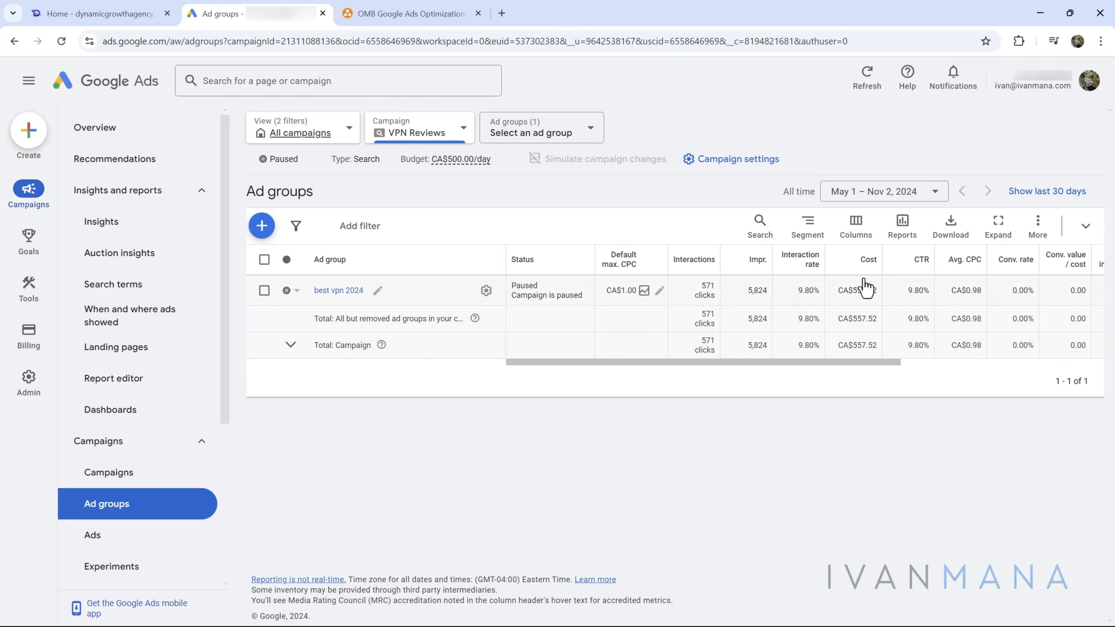
scroll(833, 296, "right", 6)
scroll(835, 298, "left", 6)
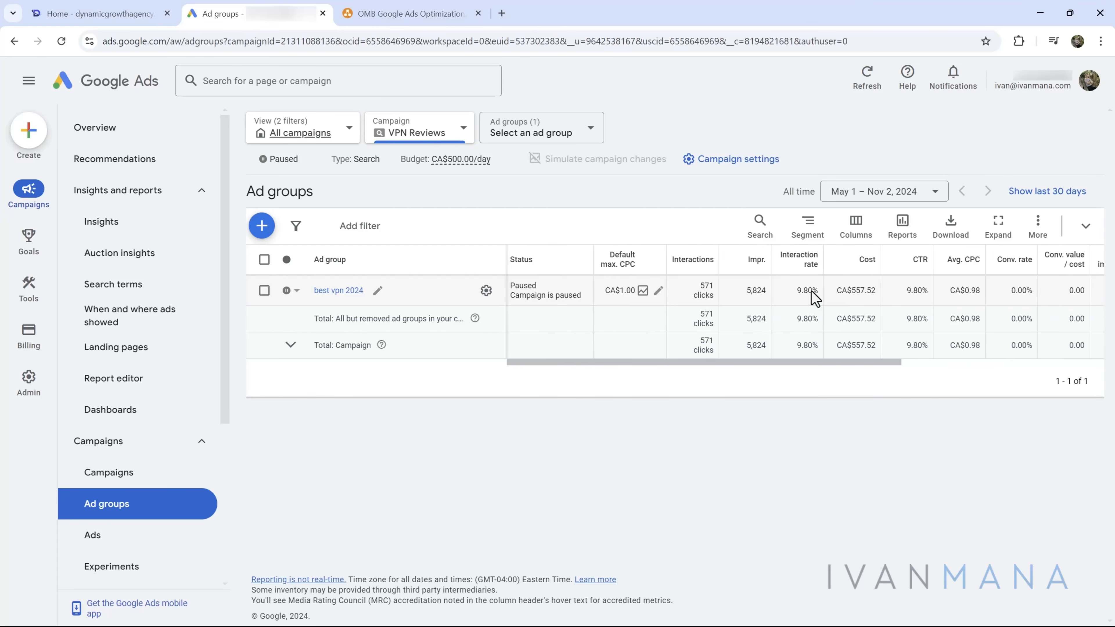
Step: Read the flowchart's questions on impressions and clicks and check them against the ad group's metrics in Google Ads
left_click(413, 12)
scroll(646, 417, "down", 5)
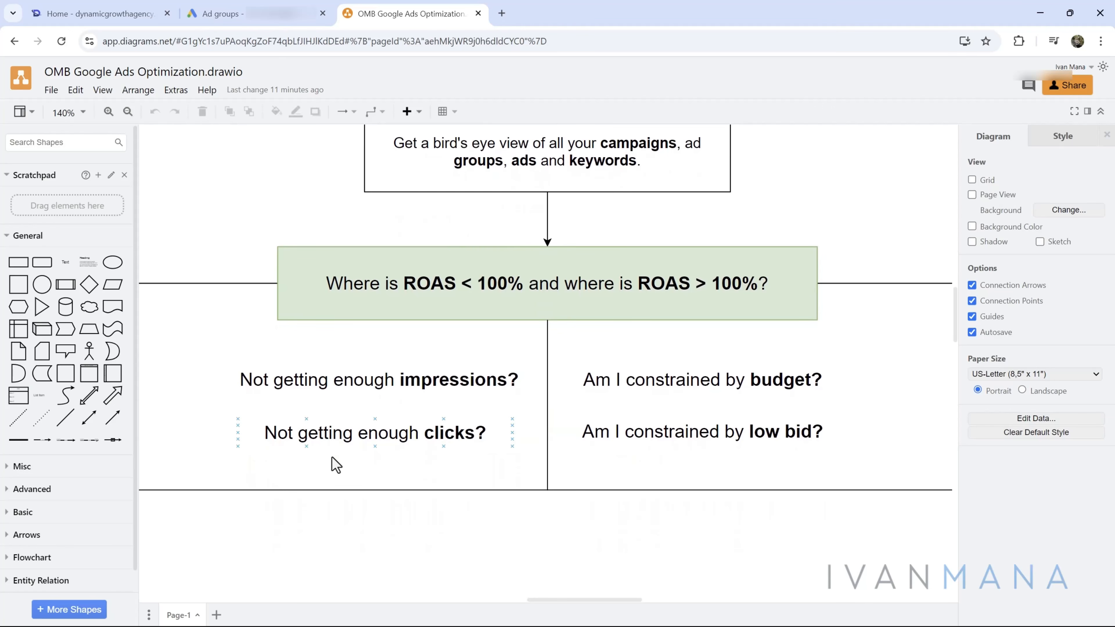
left_click(452, 391)
left_click(257, 13)
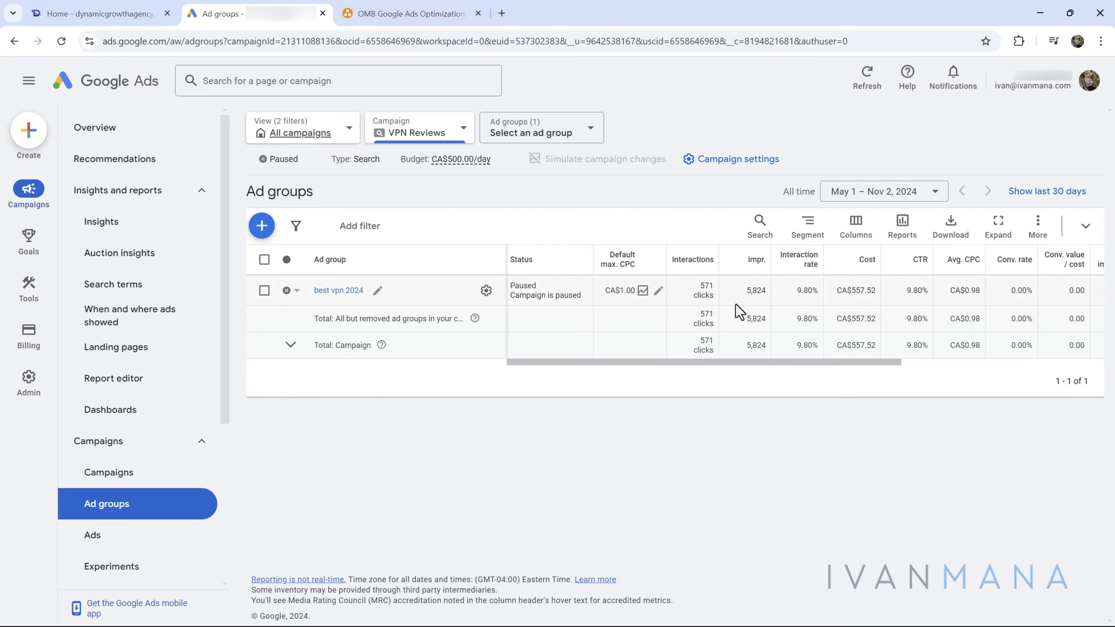
left_click(454, 5)
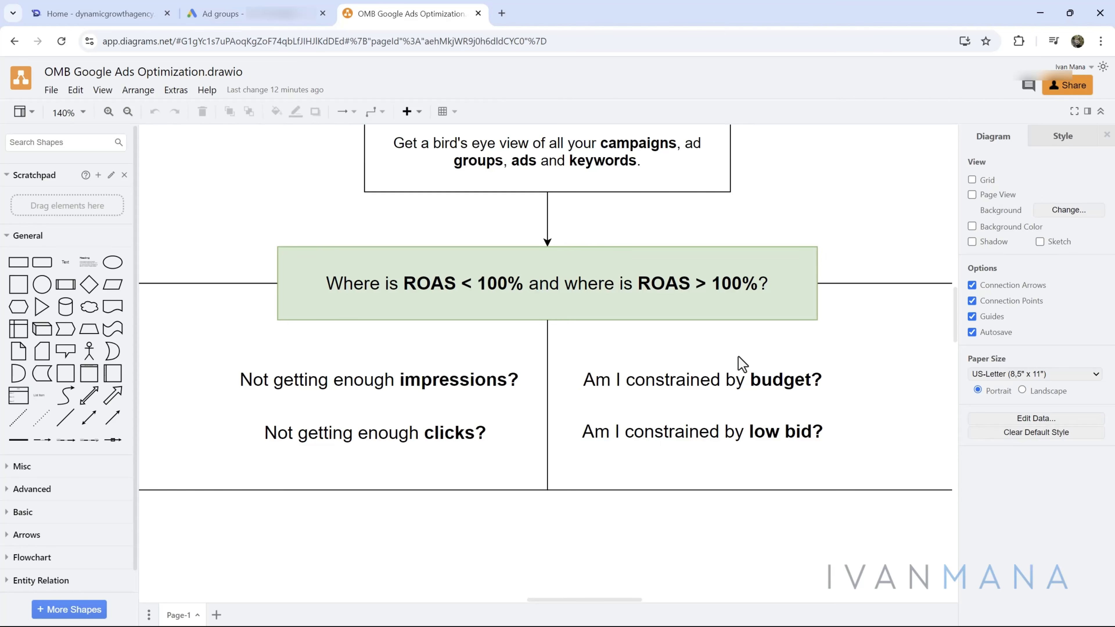
Step: Check the VPN Reviews campaign's daily budget in Google Ads and its ad group's default max. CPC and metrics
left_click(270, 2)
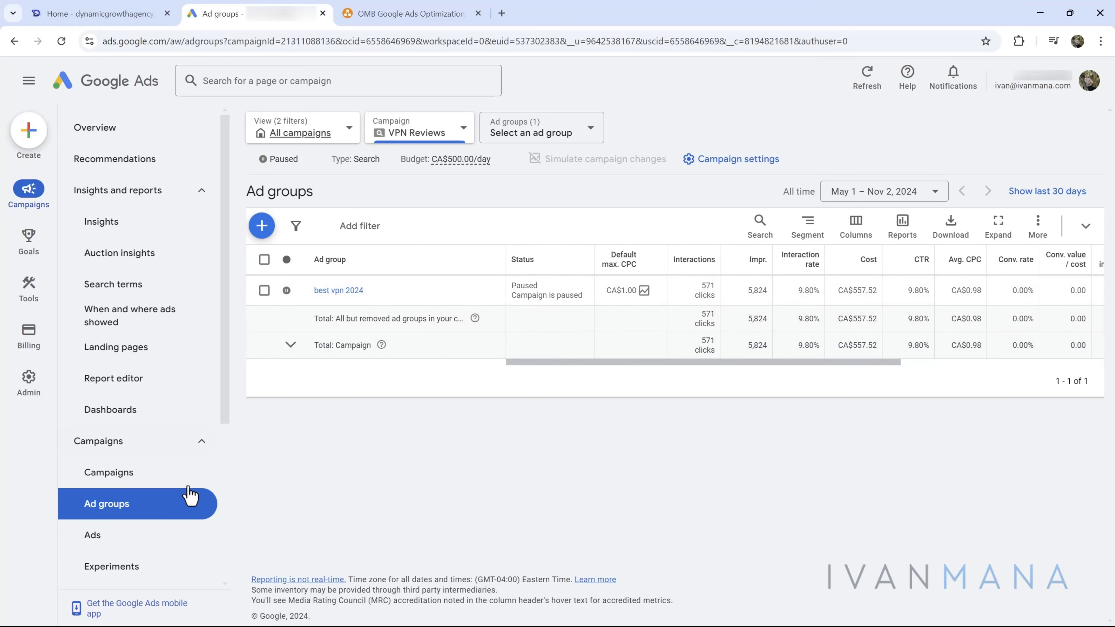
left_click(145, 479)
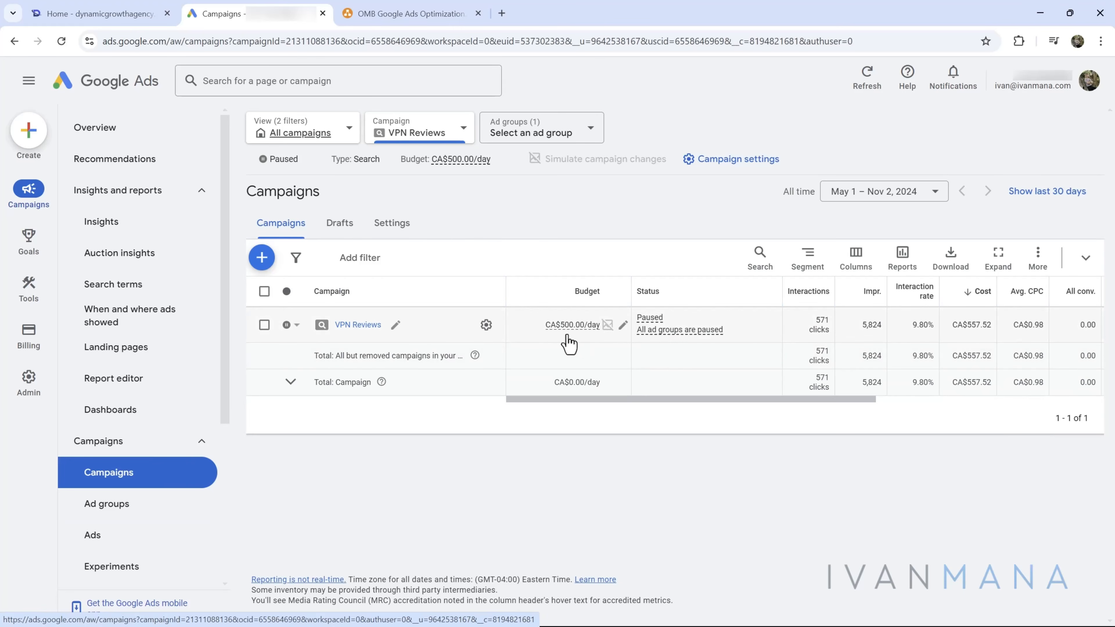
left_click(370, 325)
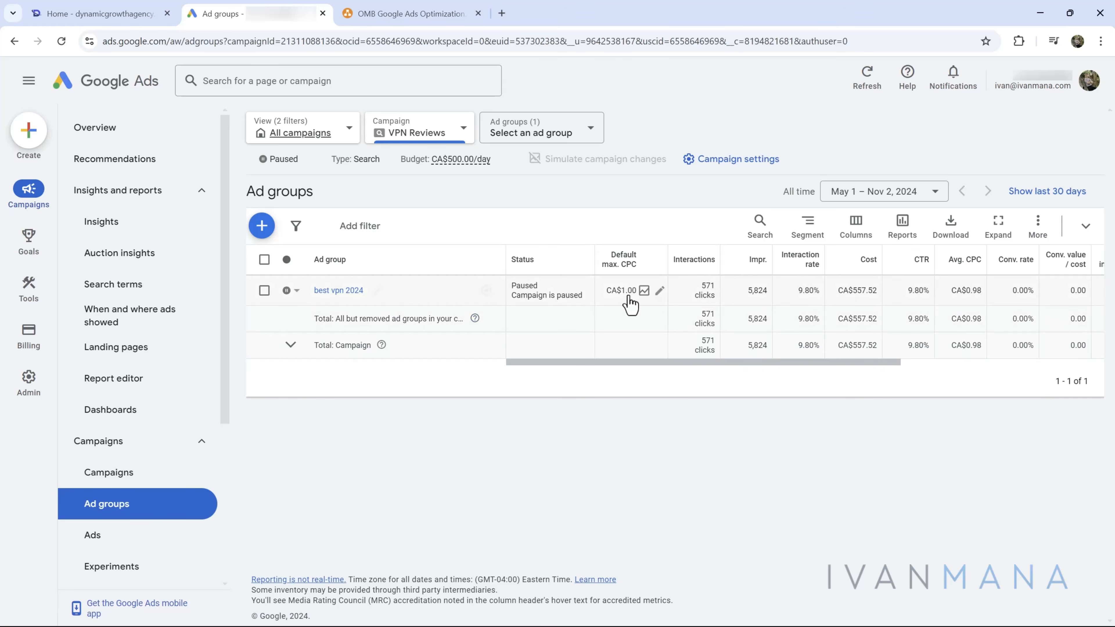
scroll(692, 293, "right", 5)
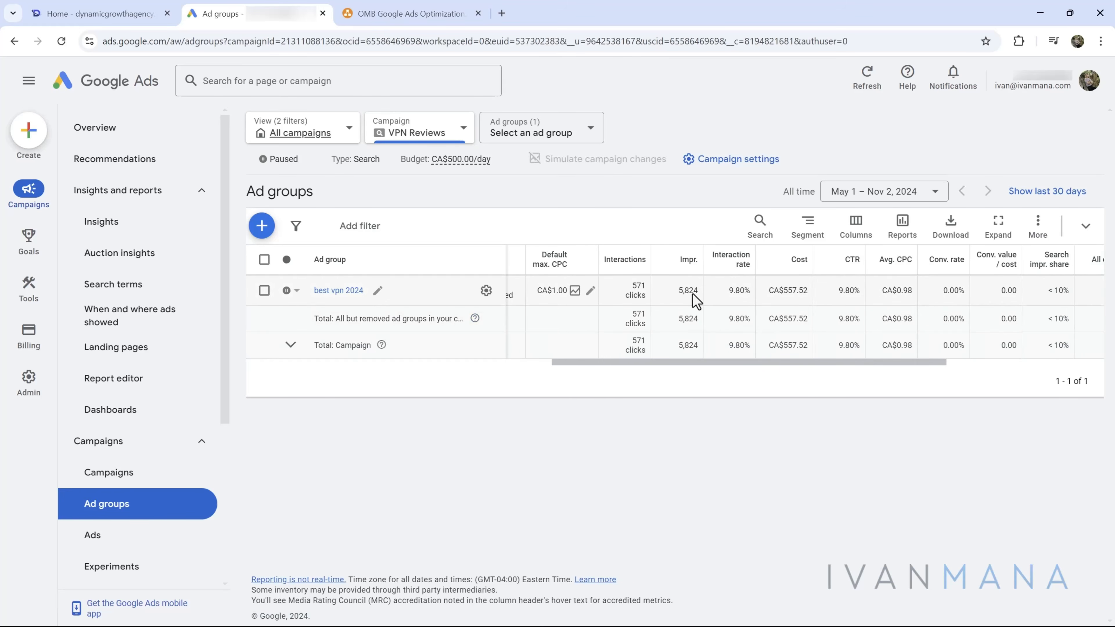
scroll(692, 292, "left", 5)
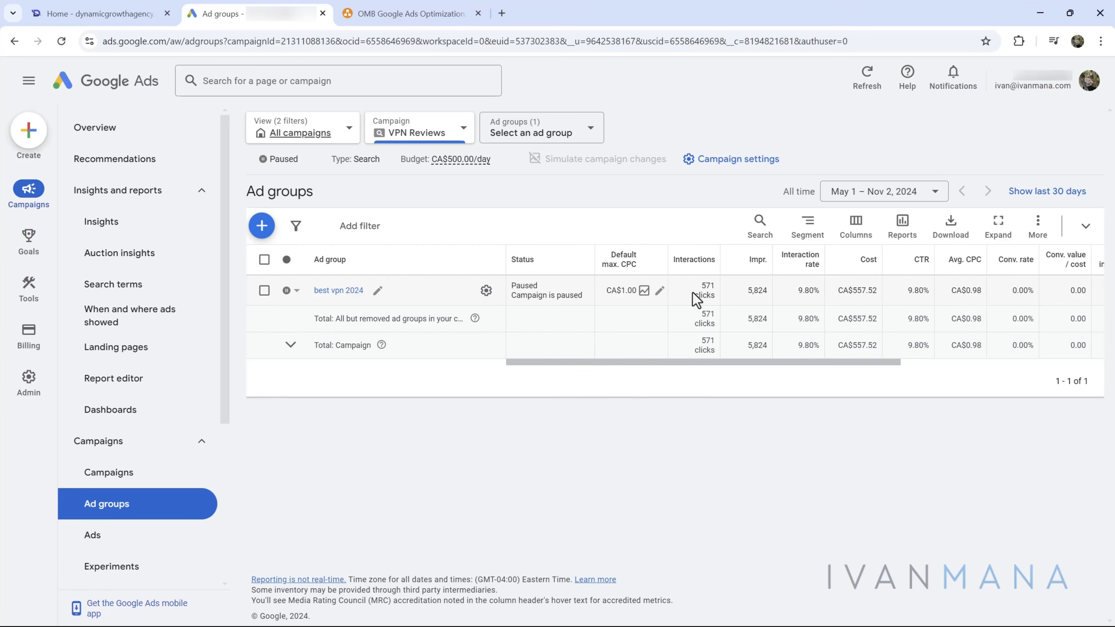
Step: Return to the flowchart and read the questions about budget, low bid and not getting enough impressions
left_click(438, 6)
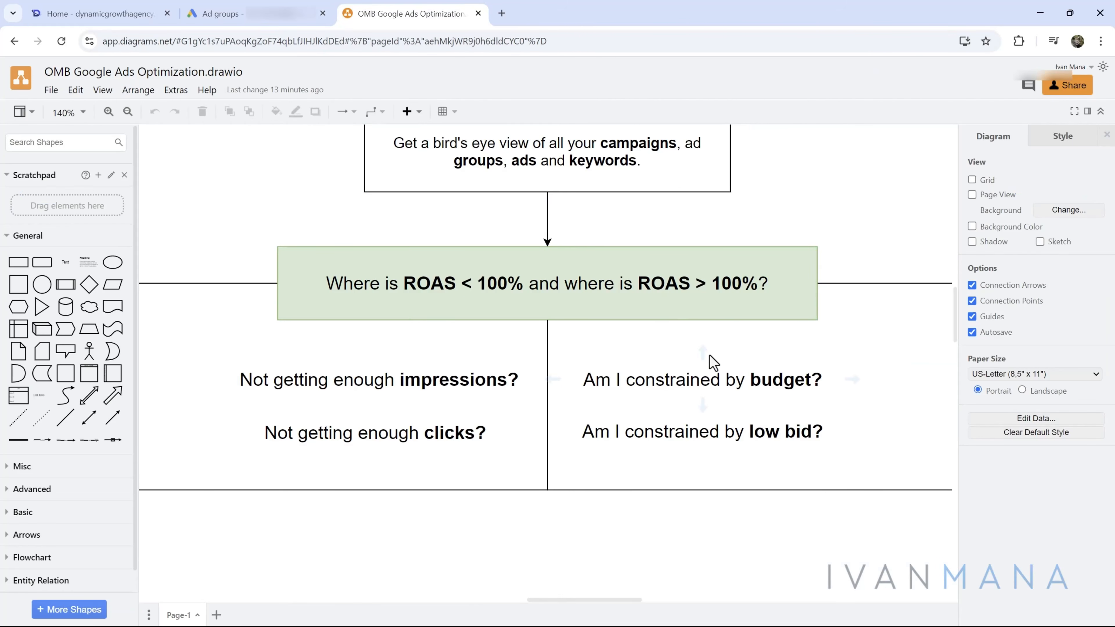
left_click(465, 376)
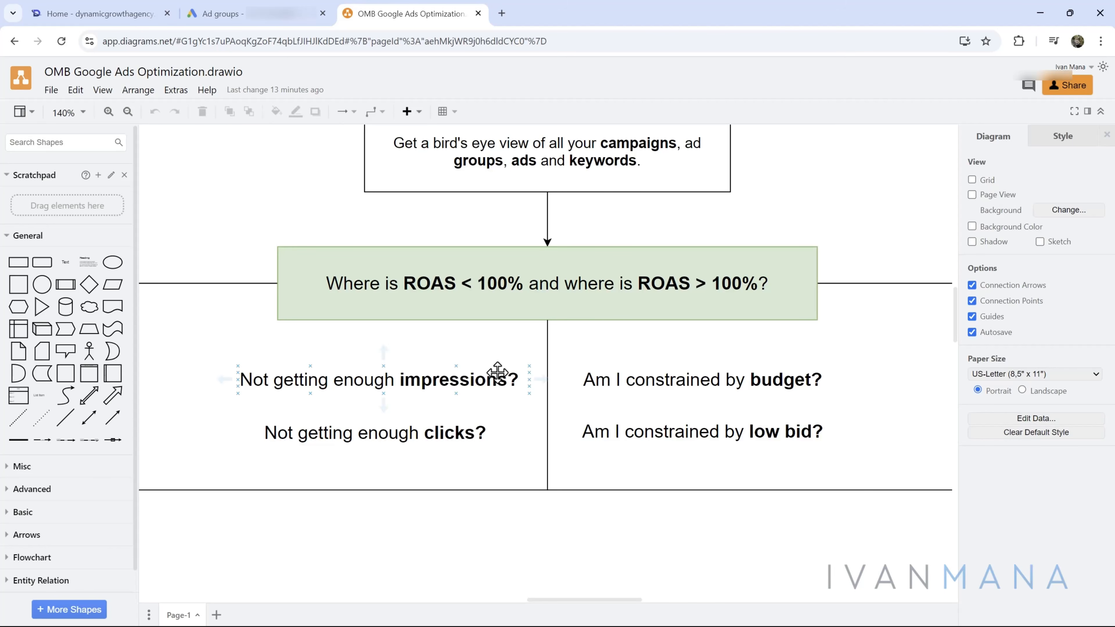
Step: Examine the flowchart's Keywords branch with its Status messages and Quality score boxes, closing the diagram formatting options to widen the canvas
scroll(404, 488, "down", 4)
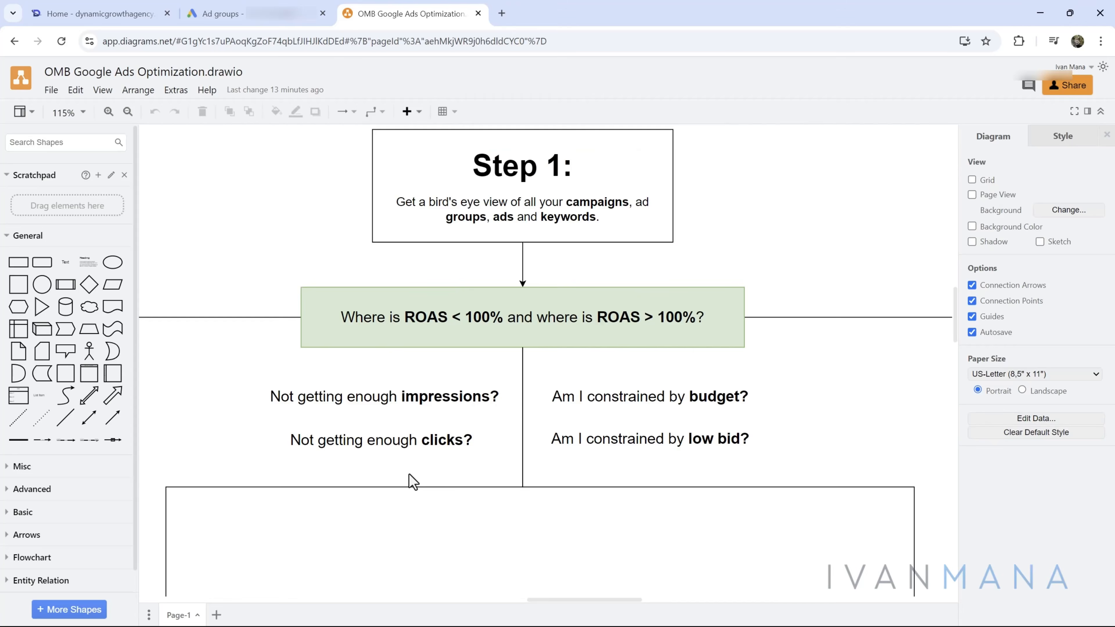
left_click_drag(169, 466, 827, 380)
left_click_drag(557, 437, 696, 339)
scroll(557, 398, "up", 3)
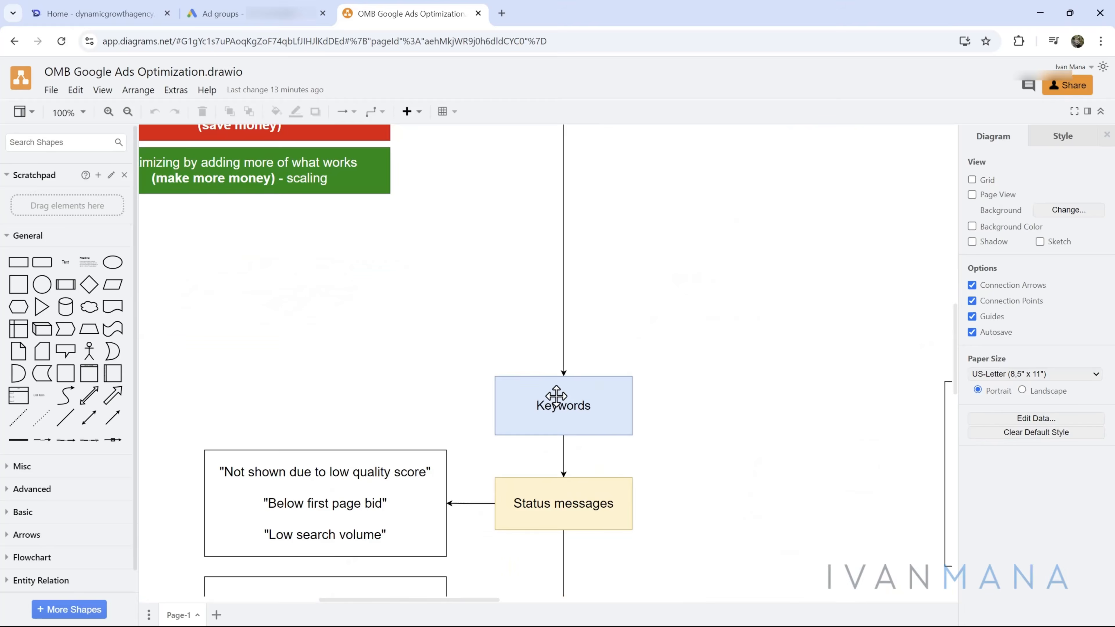
left_click_drag(740, 443, 754, 381)
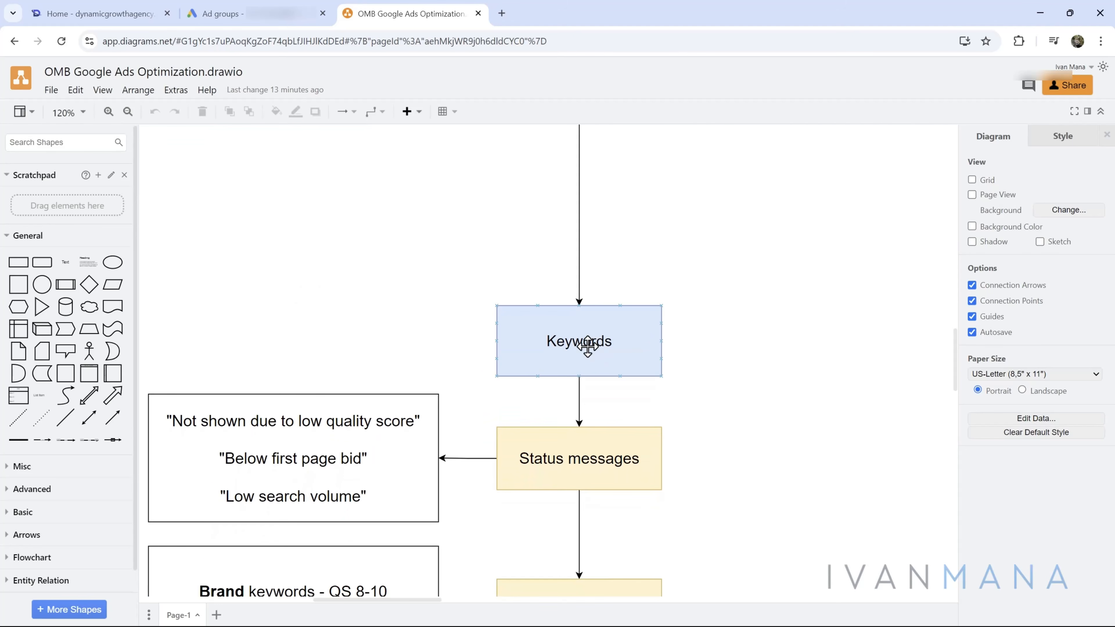
scroll(587, 342, "up", 1)
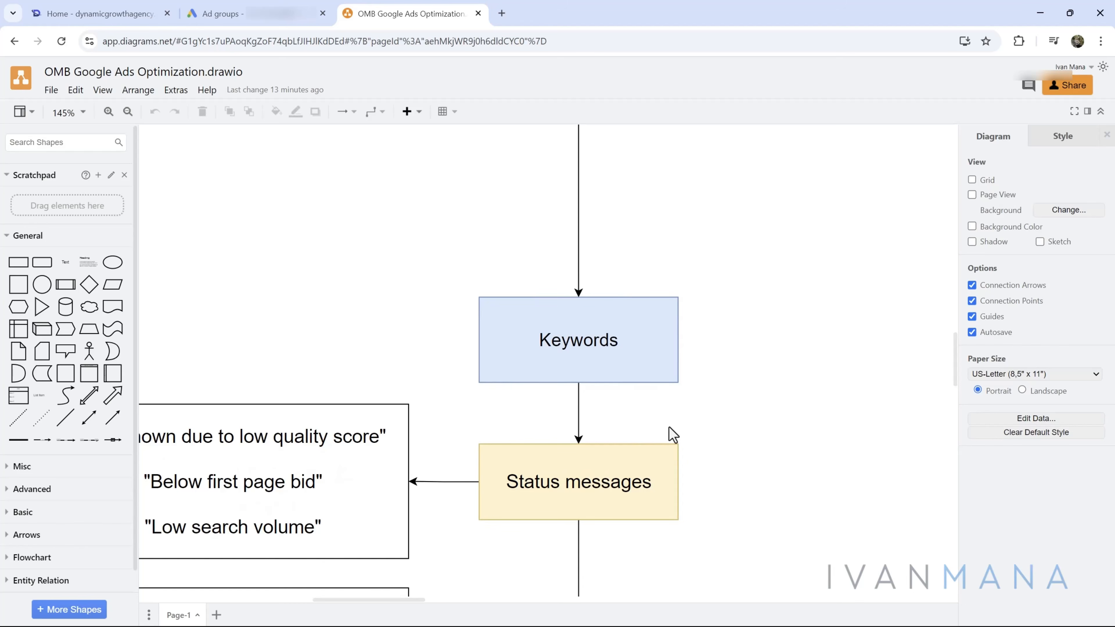
scroll(495, 444, "down", 1)
left_click_drag(762, 421, 831, 321)
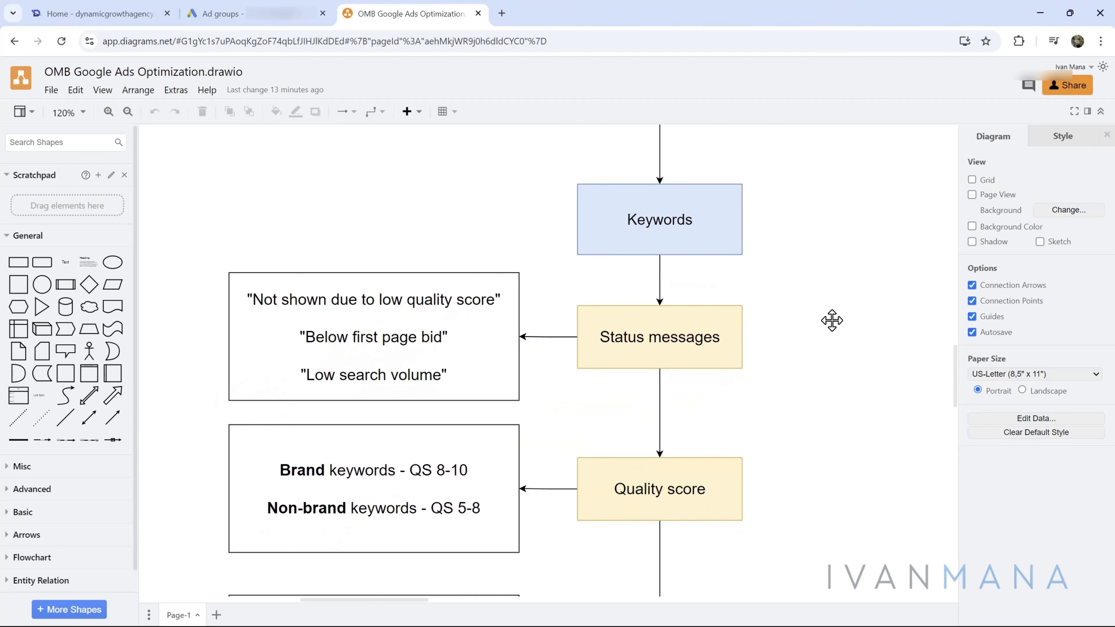
left_click(613, 310)
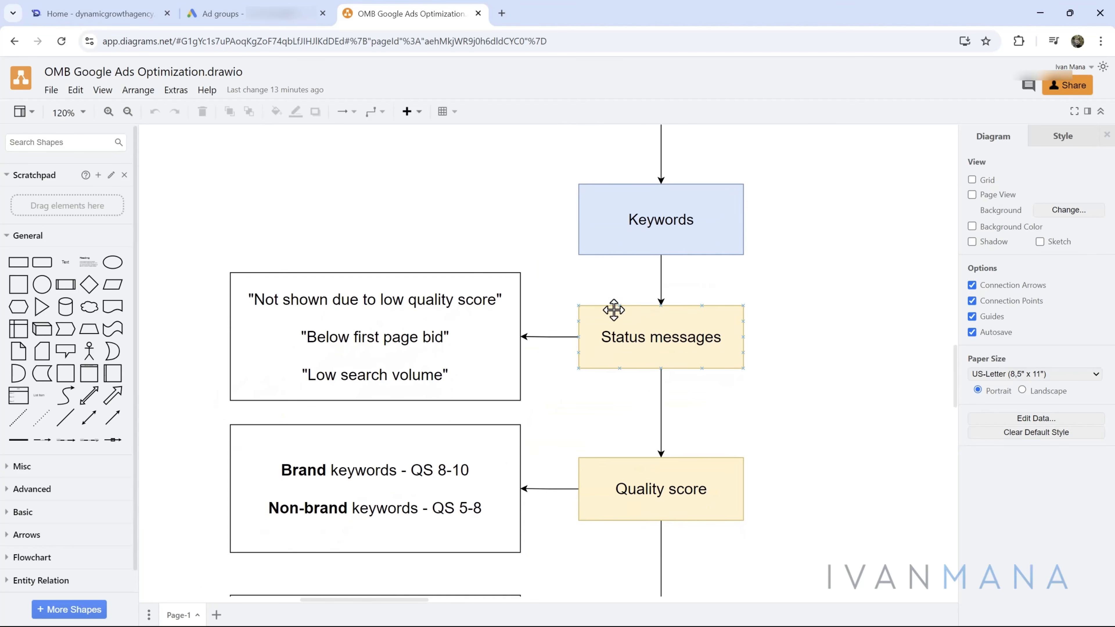
left_click(1106, 135)
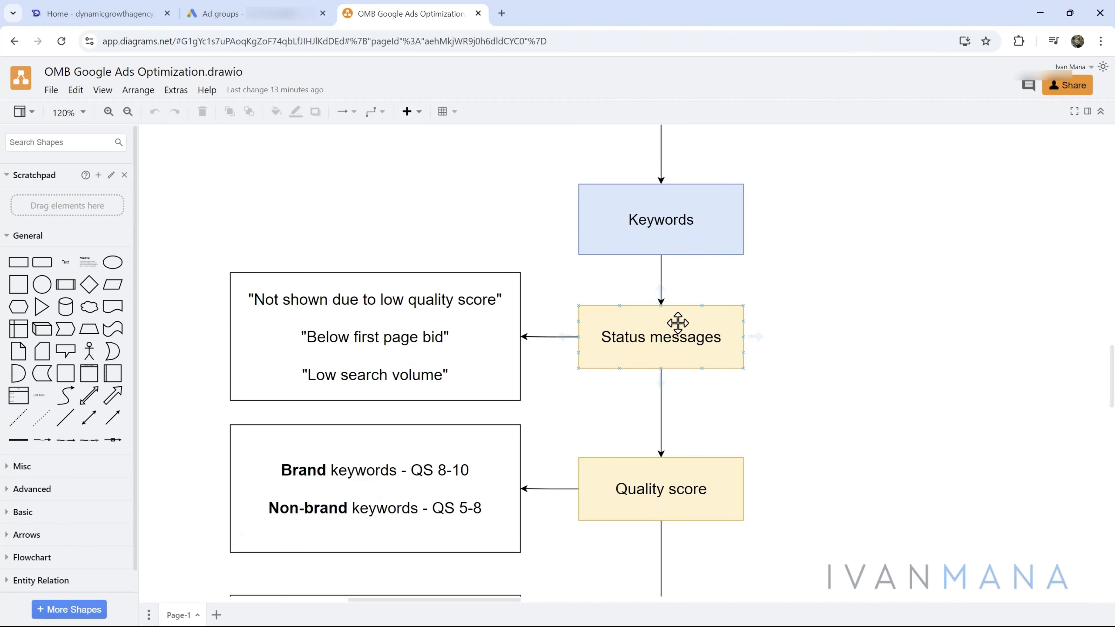
Step: Switch to Google Ads, open the best vpn 2024 ad group and examine the status of all its search keywords
left_click(240, 12)
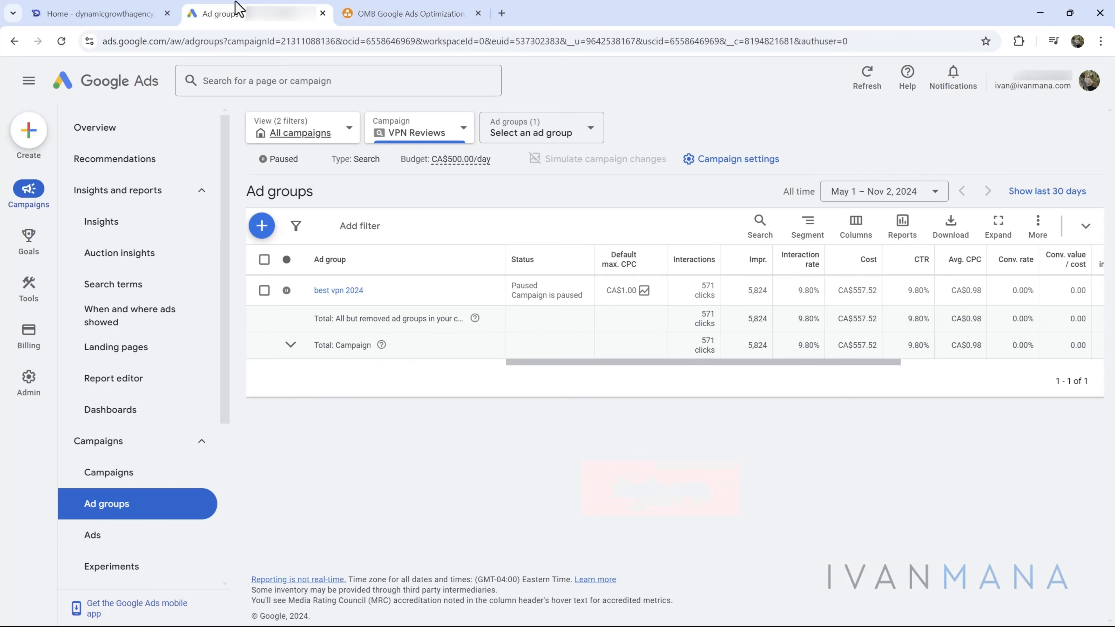
left_click(341, 290)
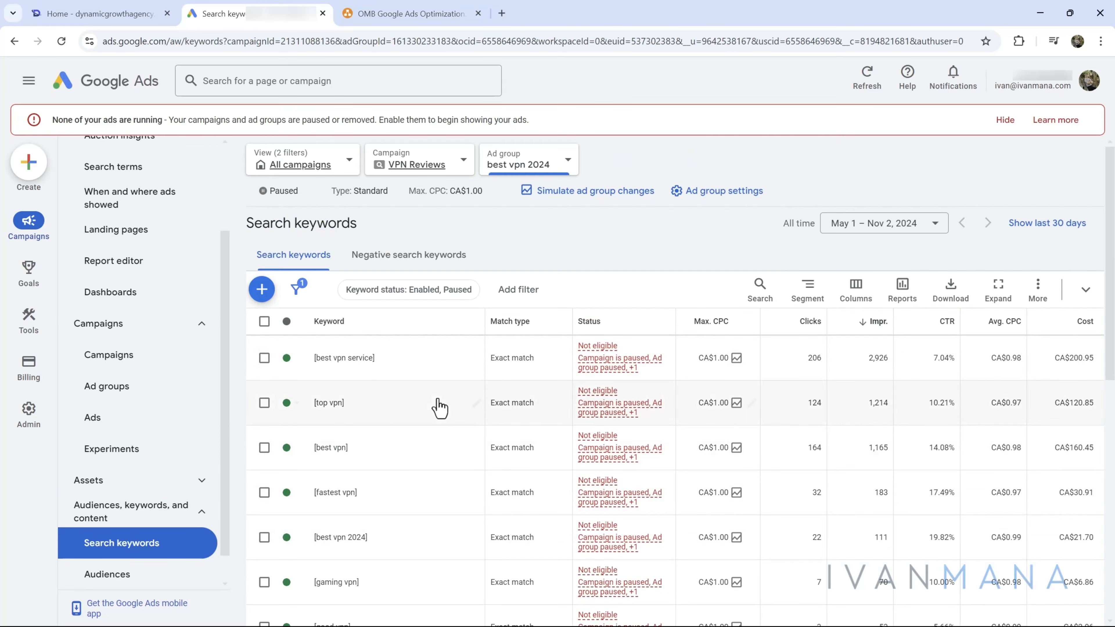
scroll(438, 523, "down", 5)
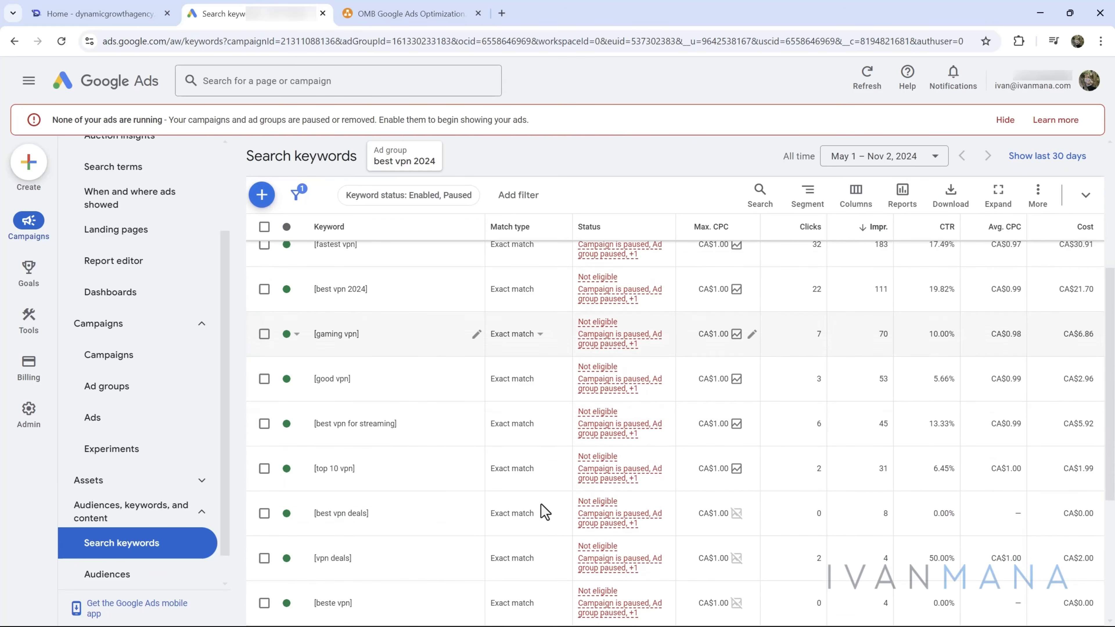
scroll(635, 293, "down", 3)
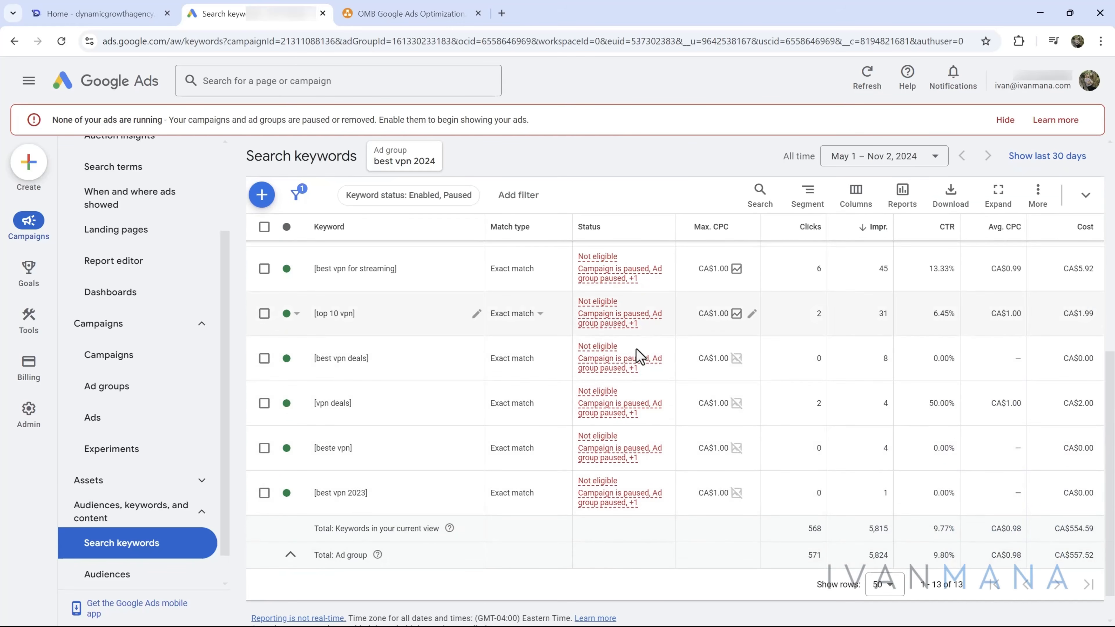
scroll(637, 356, "up", 8)
mouse_move(604, 304)
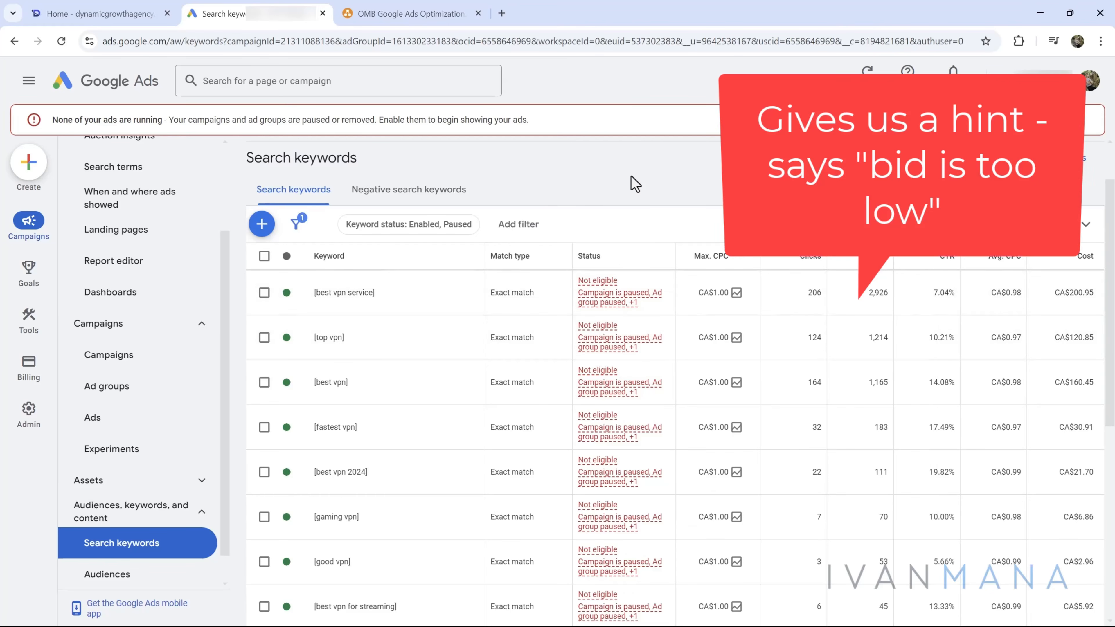
mouse_move(616, 351)
scroll(615, 351, "down", 5)
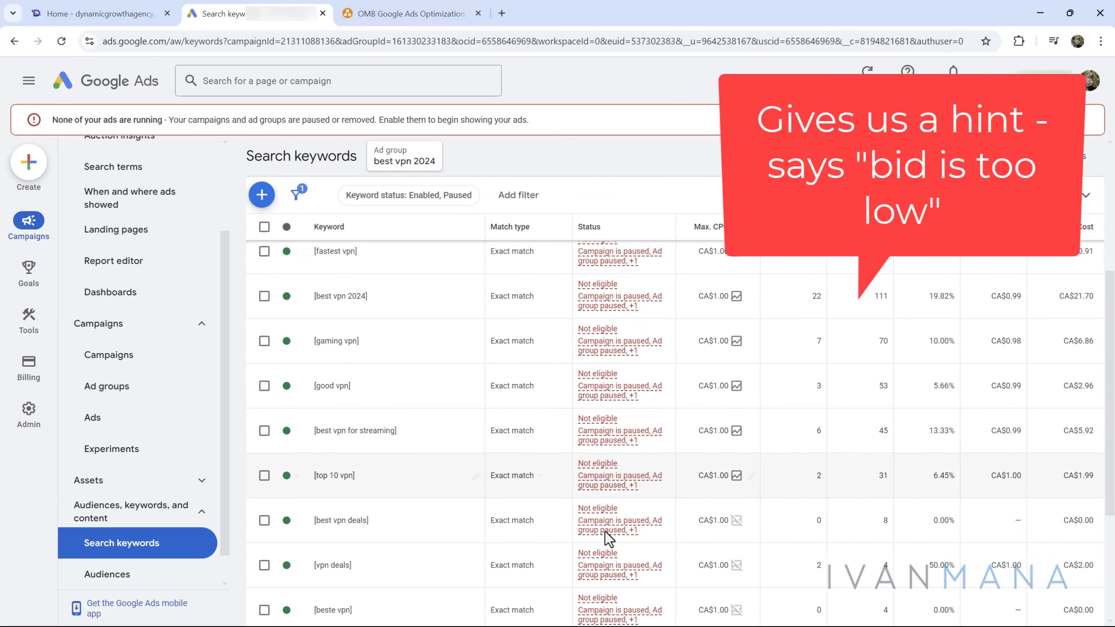
Step: Read the three status messages in the flowchart, highlighting each one, and check them against the keyword statuses in Google Ads
left_click(461, 18)
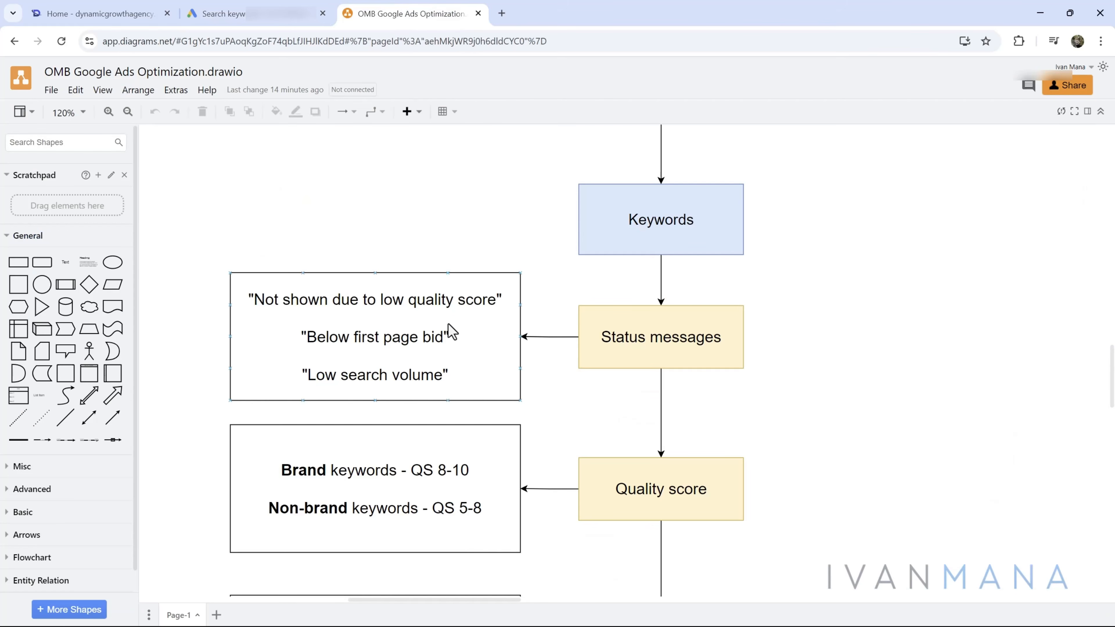
triple_click(309, 298)
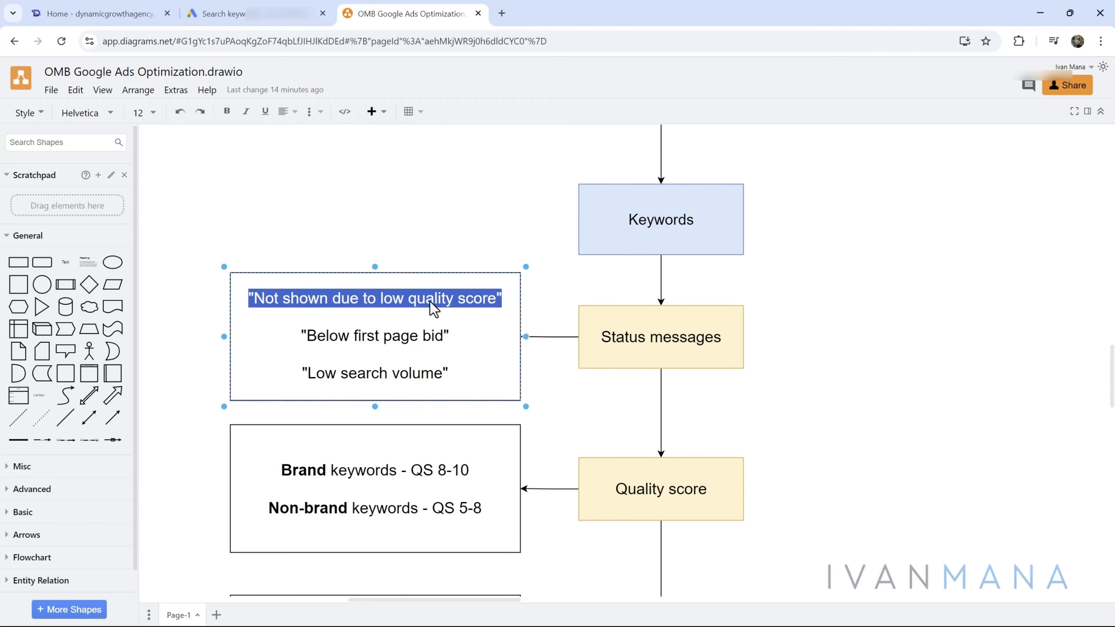
triple_click(368, 340)
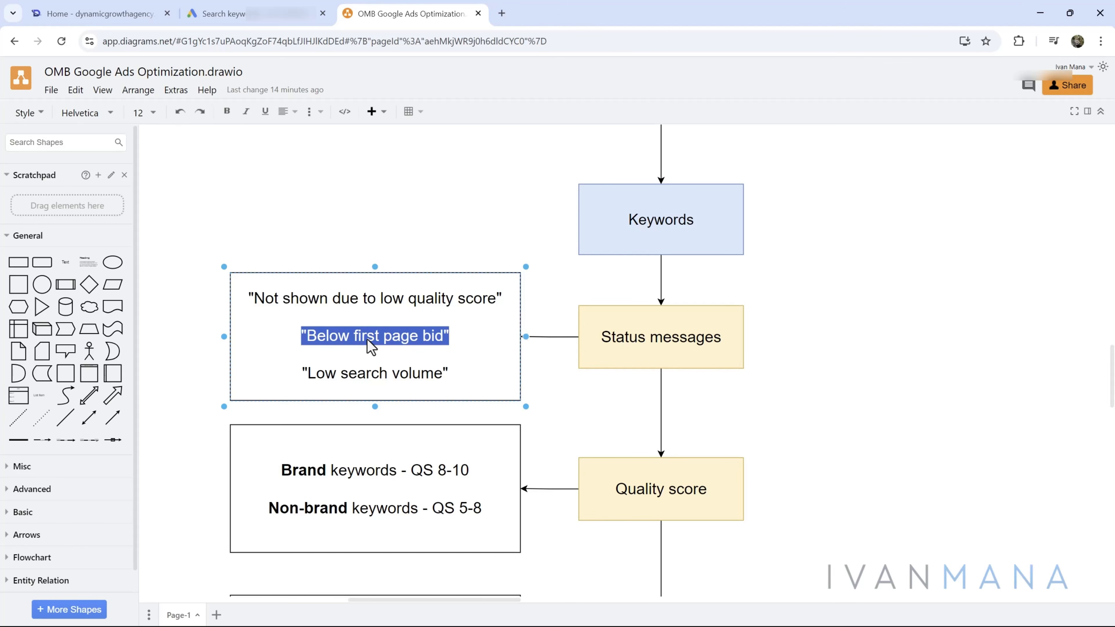
triple_click(380, 382)
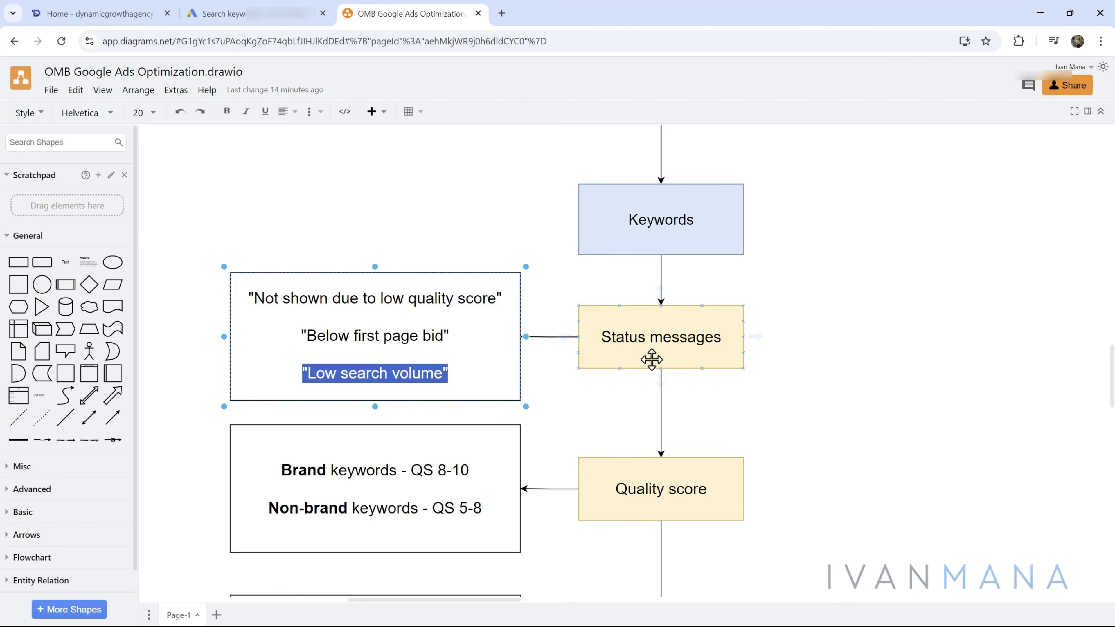
left_click(221, 14)
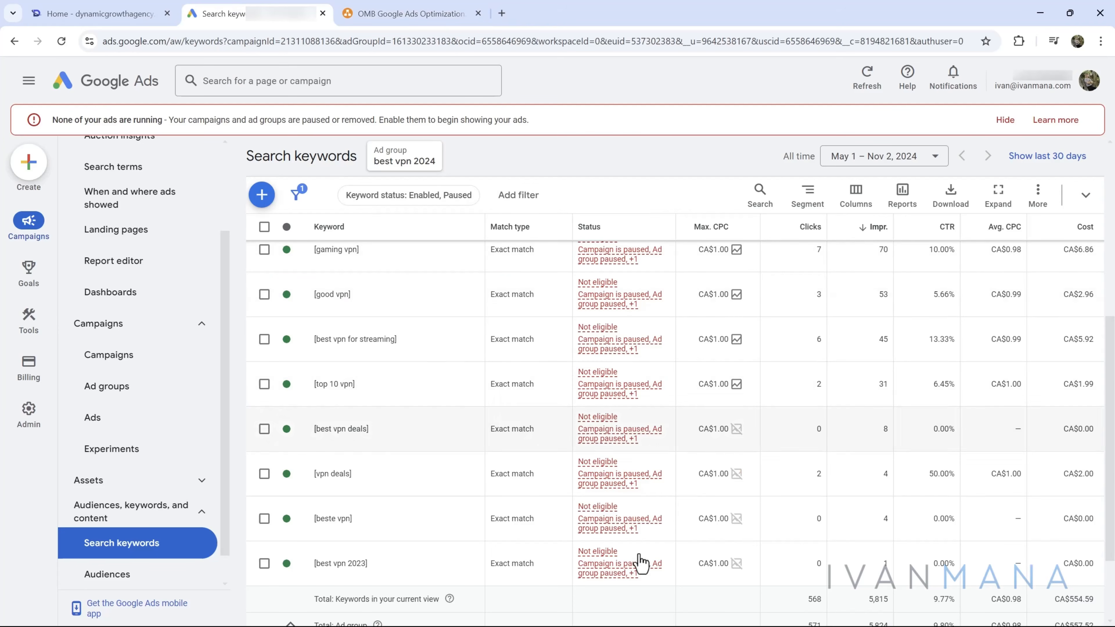
scroll(660, 391, "up", 7)
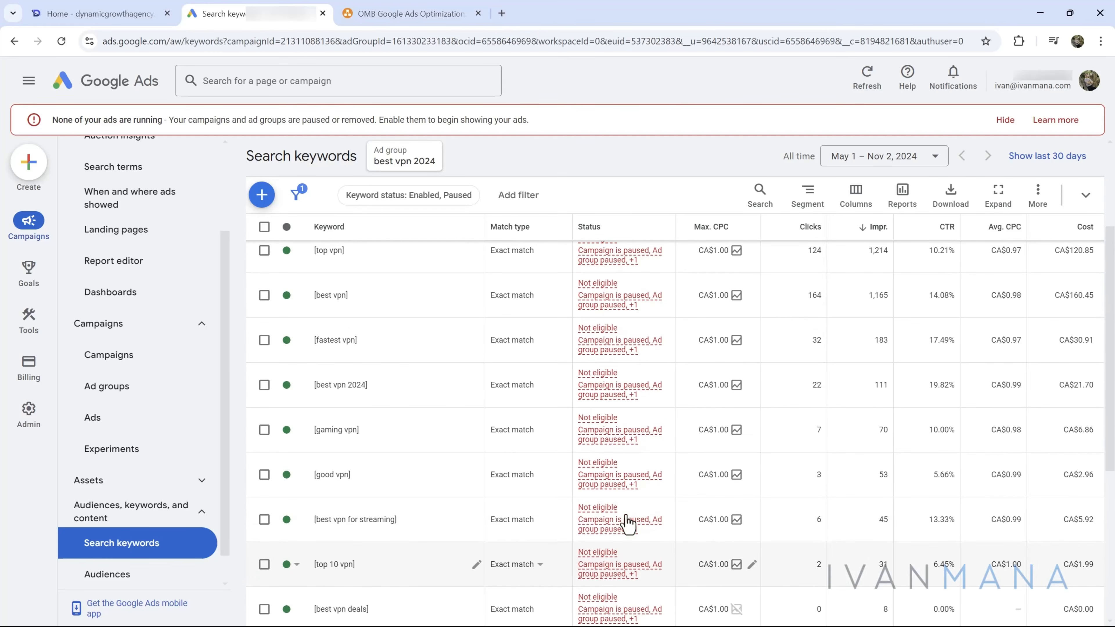
Step: Switch to the flowchart and delete the "Low search volume" line from the box beside Status messages
left_click(410, 13)
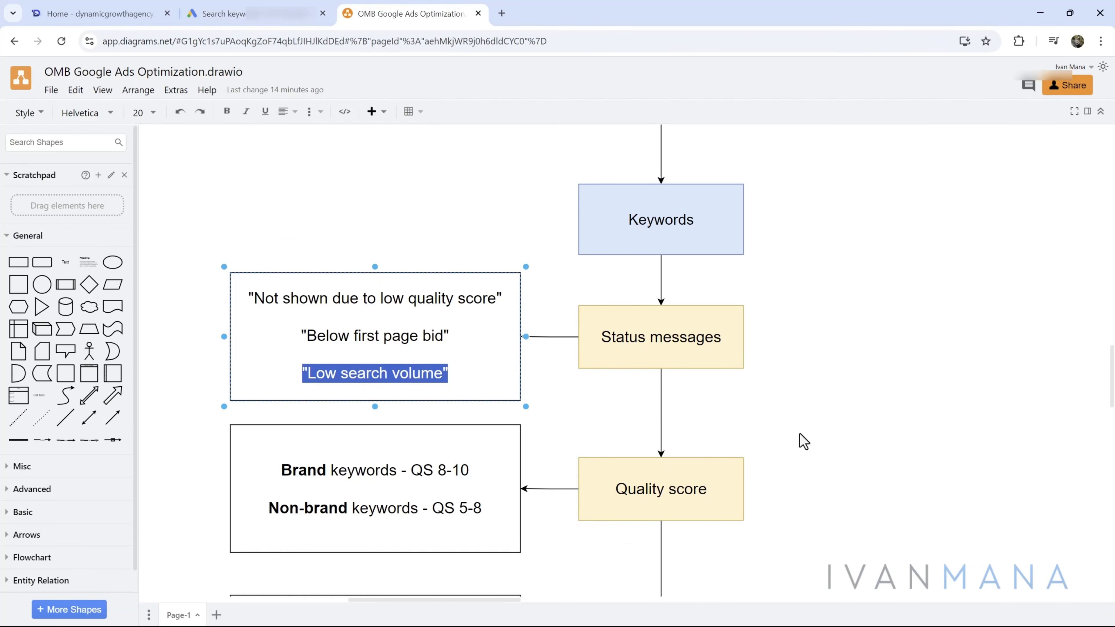
key("BackSpace")
left_click(801, 371)
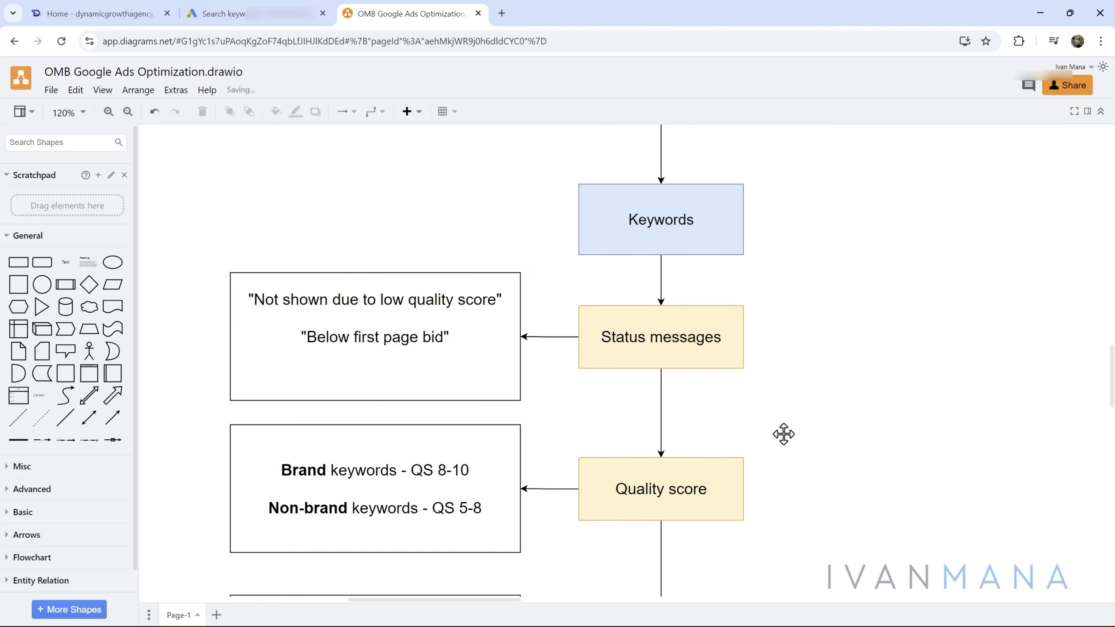
Step: Read the flowchart's Quality score targets for brand and non-brand keywords
scroll(799, 426, "down", 3)
left_click_drag(809, 350, 819, 335)
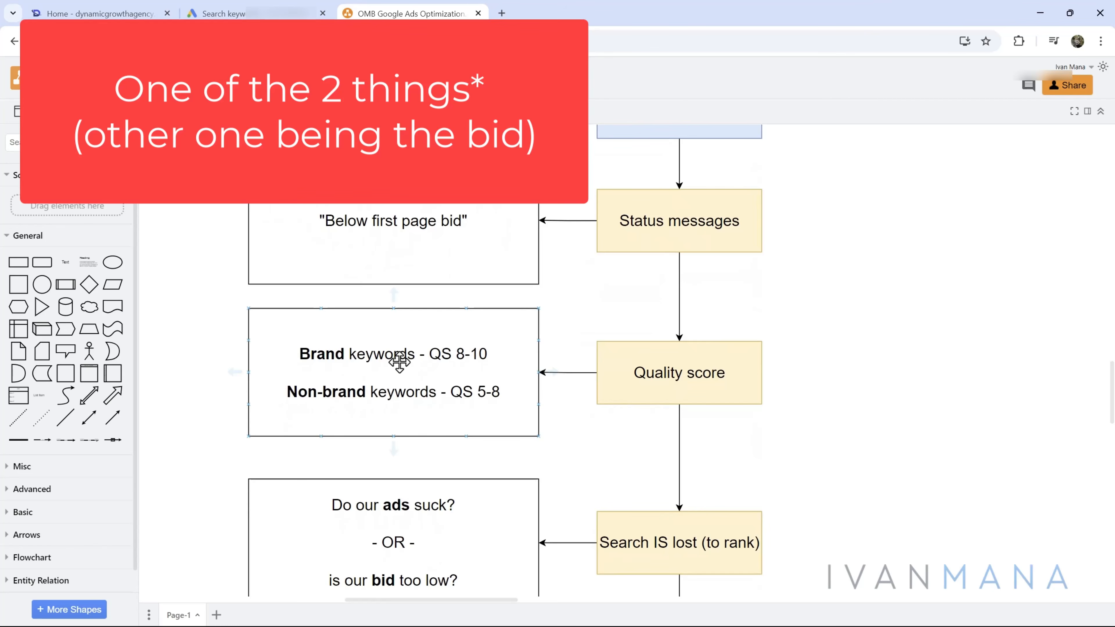
scroll(402, 362, "up", 2)
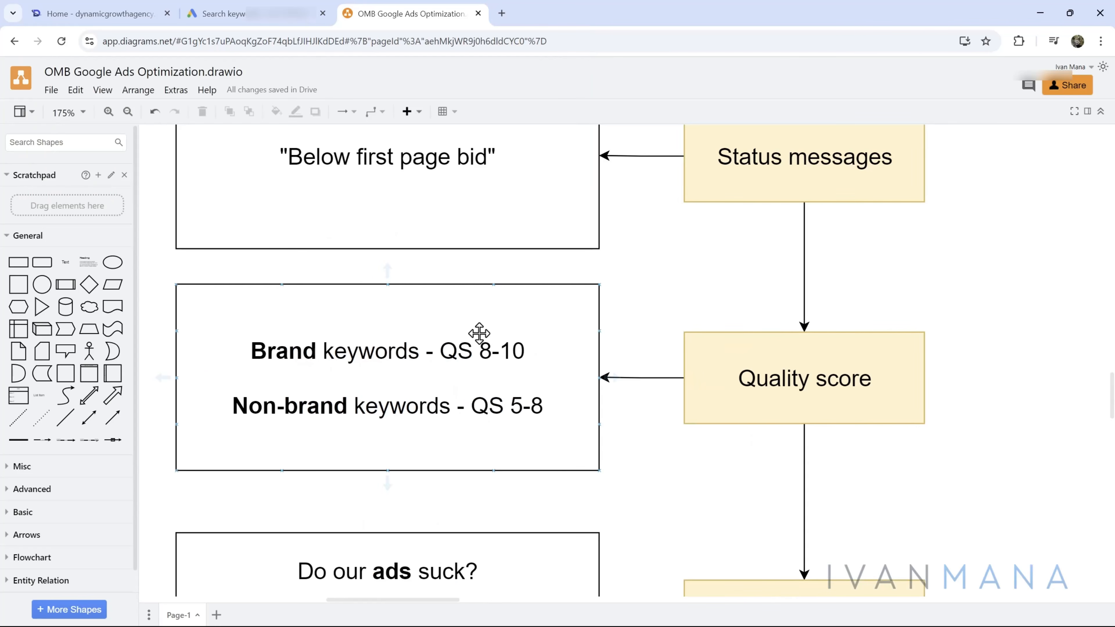
left_click(518, 366)
scroll(557, 411, "down", 2)
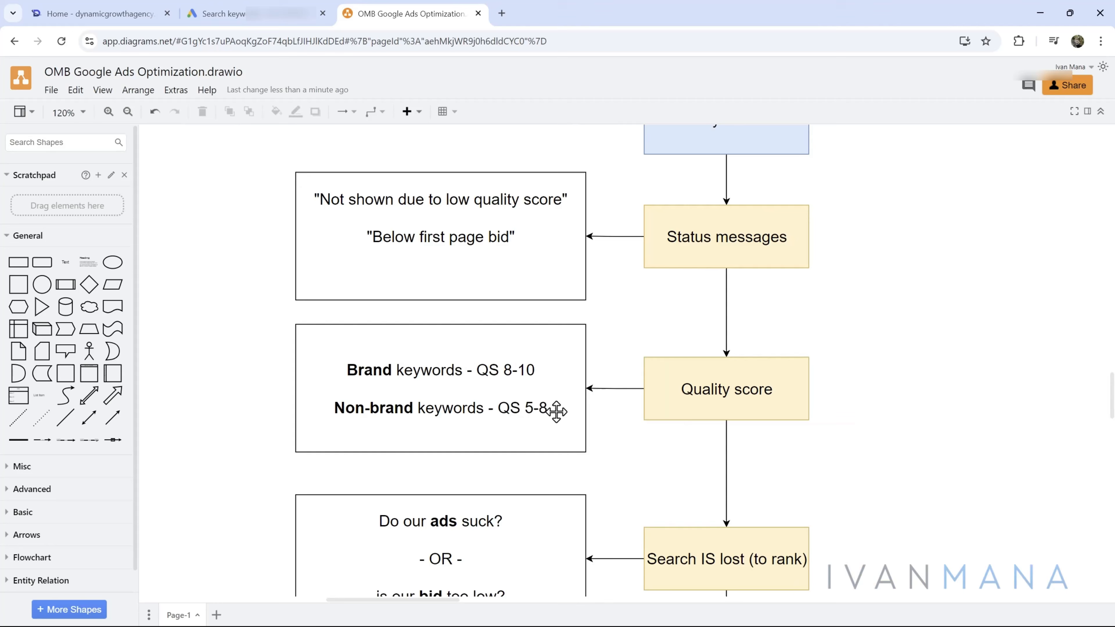
Step: Switch to Google Ads and apply the column set that includes Quality Score to the search keywords table
left_click(303, 13)
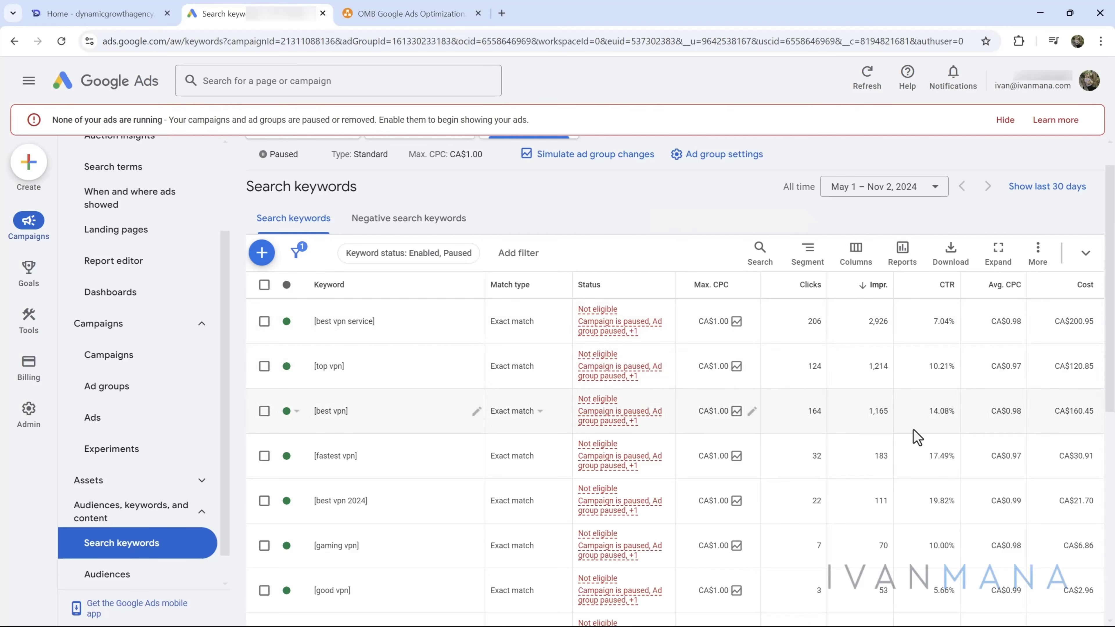
left_click(855, 251)
left_click(824, 380)
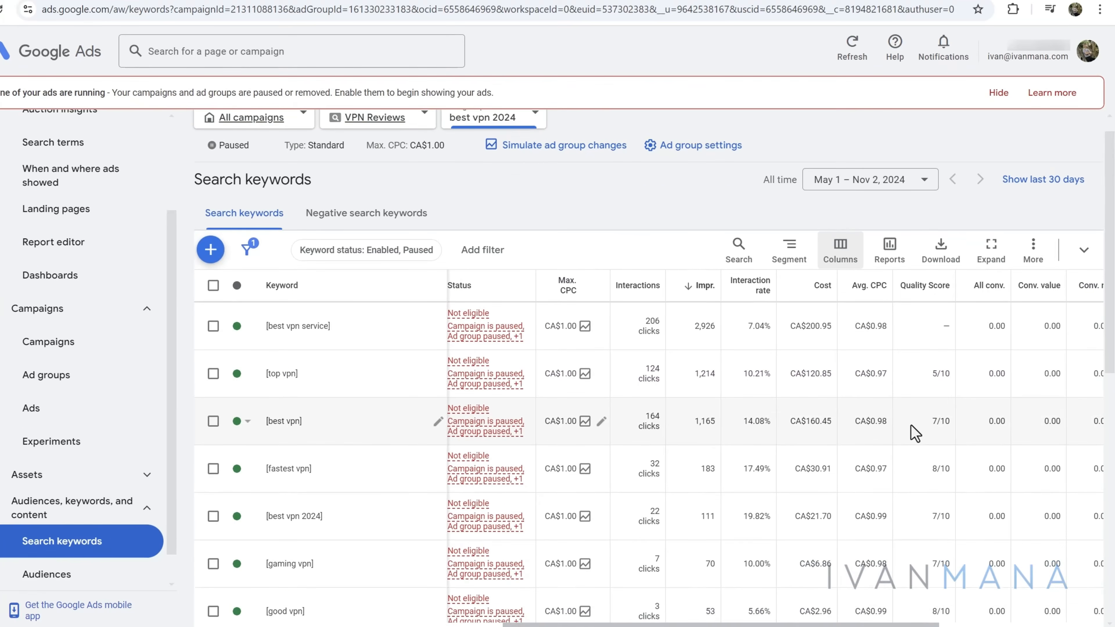
Step: Review the Quality Score of every keyword in the ad group, highlighting the score of the [top vpn] keyword
scroll(917, 417, "down", 5)
scroll(851, 487, "down", 5)
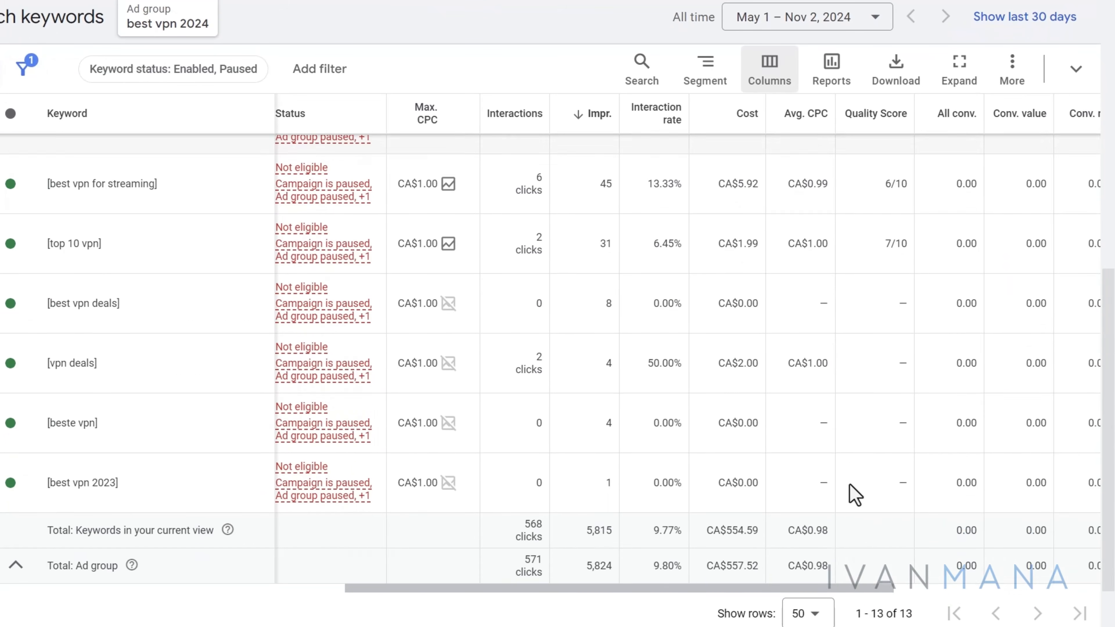
scroll(869, 429, "up", 5)
scroll(870, 428, "up", 5)
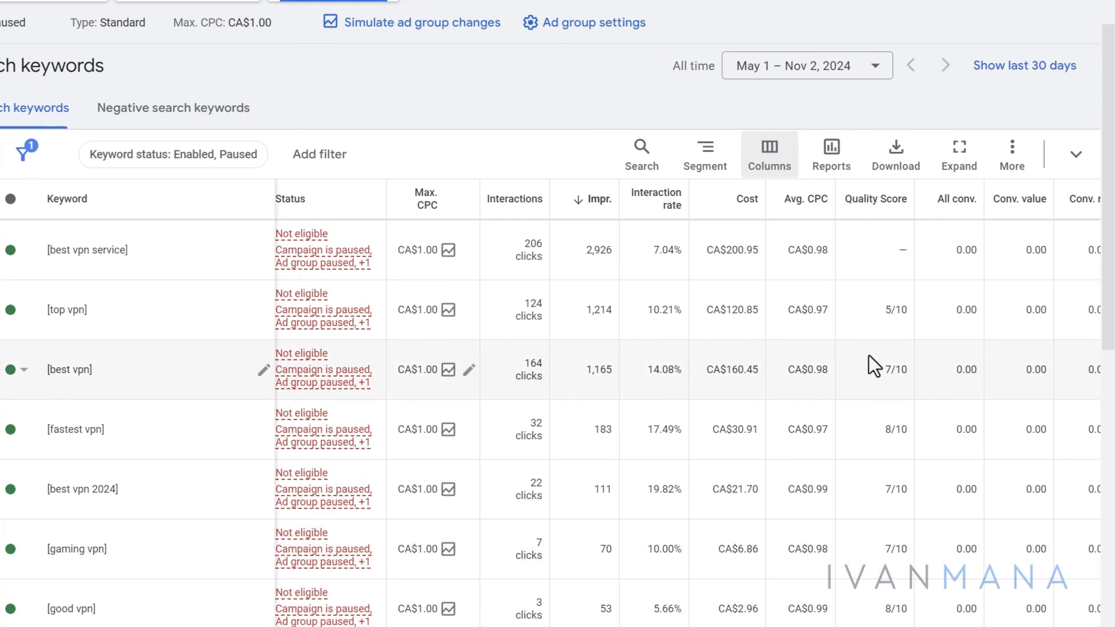
left_click_drag(883, 312, 901, 314)
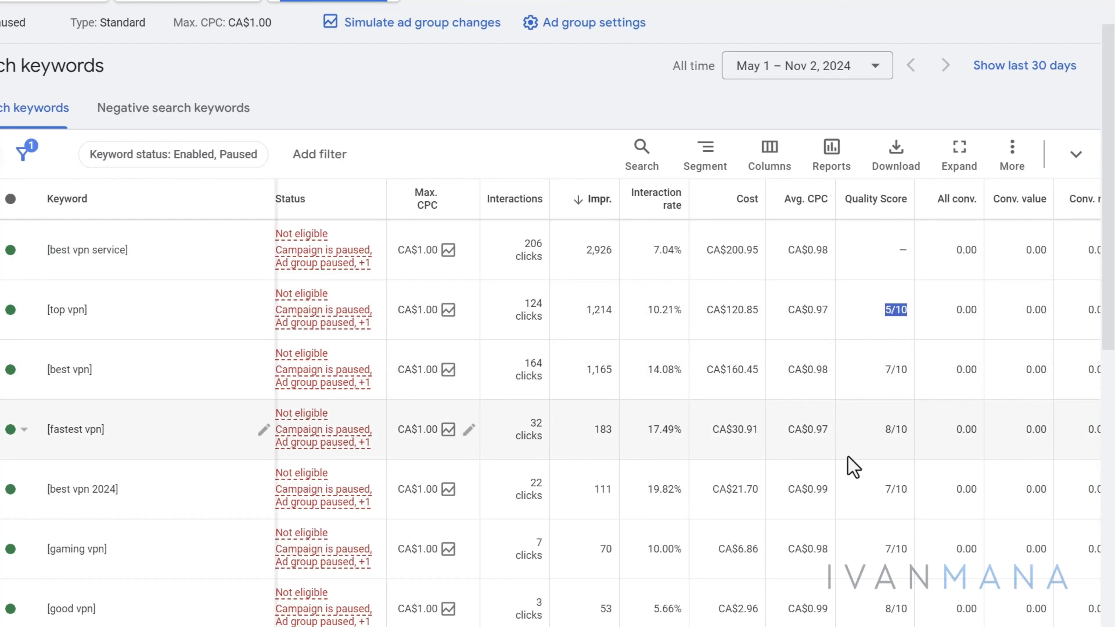
scroll(854, 466, "down", 5)
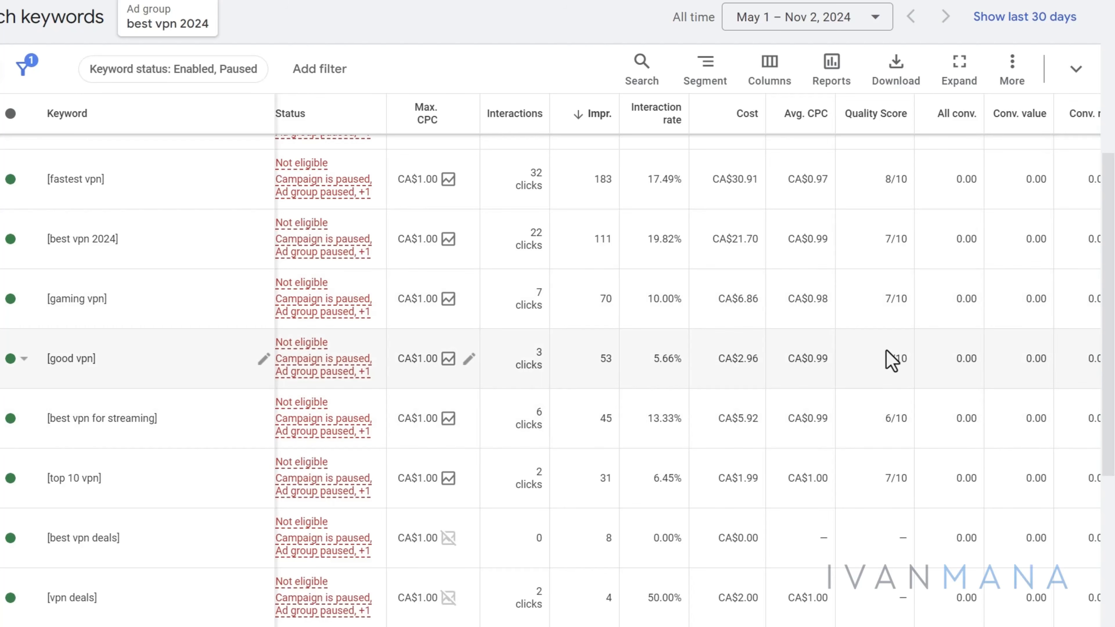
Step: Examine the Search top IS and Search lost IS (rank) columns and their definition, and compare them with the keywords' Quality Scores
scroll(889, 361, "right", 4)
scroll(891, 361, "right", 3)
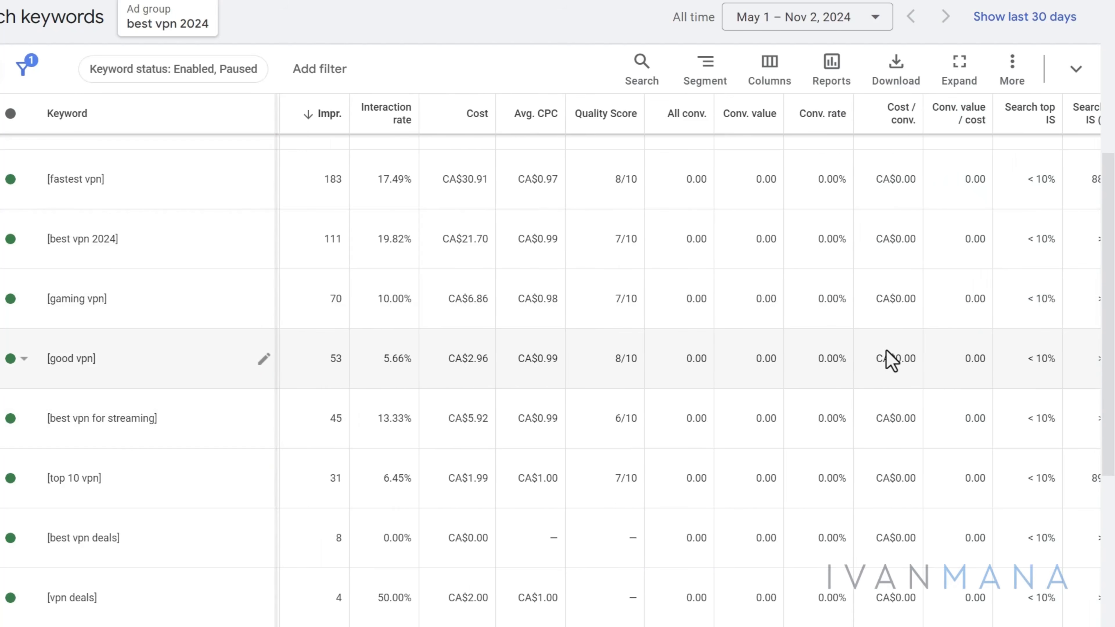
scroll(889, 361, "right", 1)
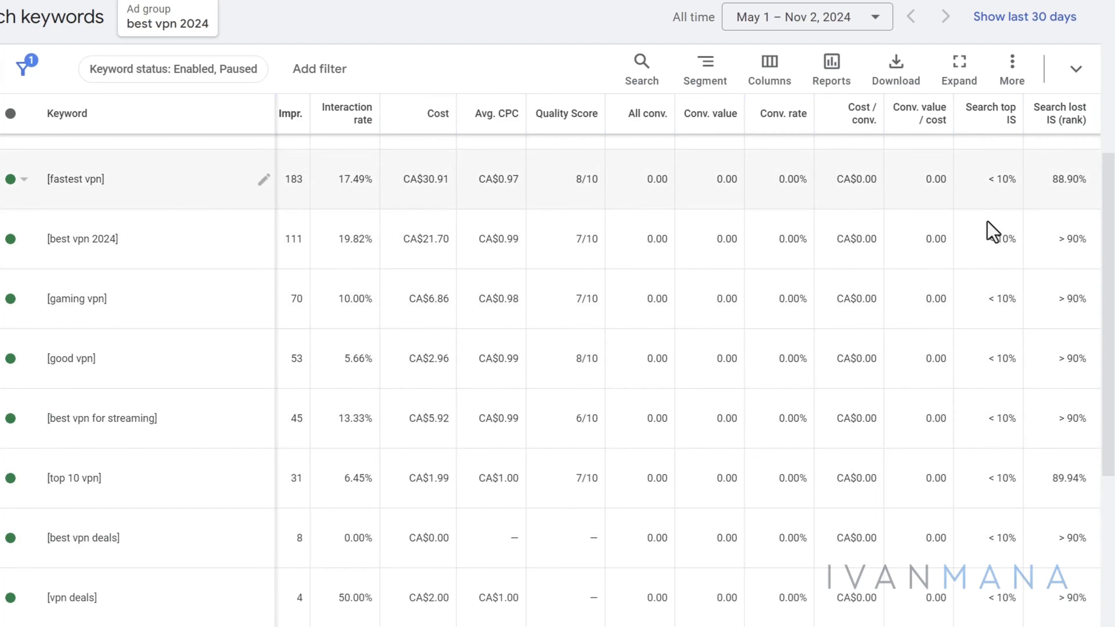
scroll(1009, 355, "up", 3)
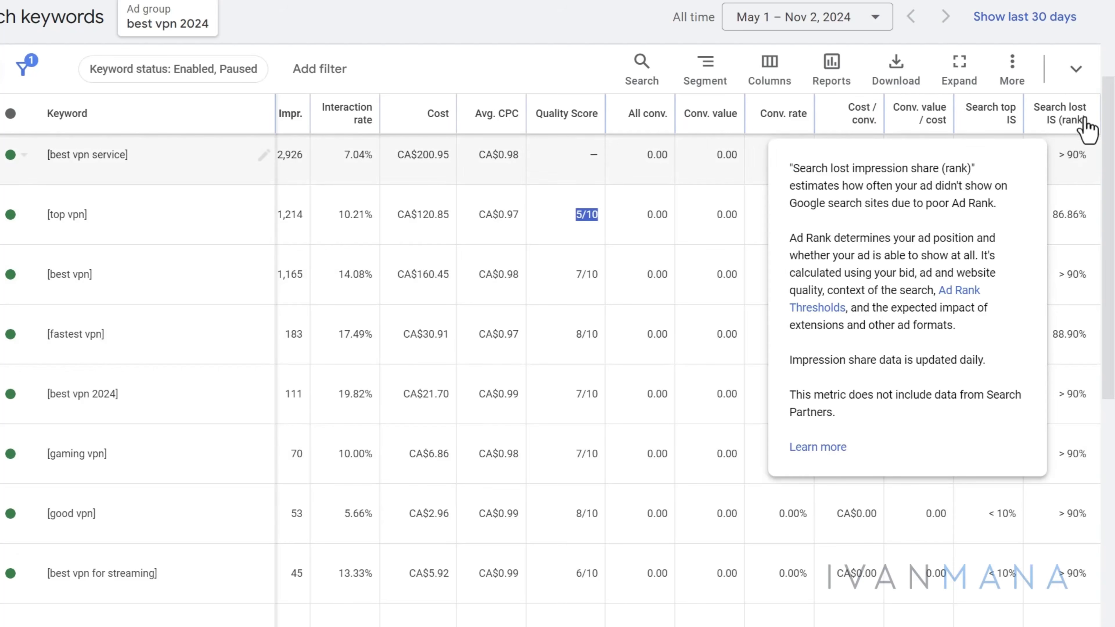
scroll(1055, 303, "up", 2)
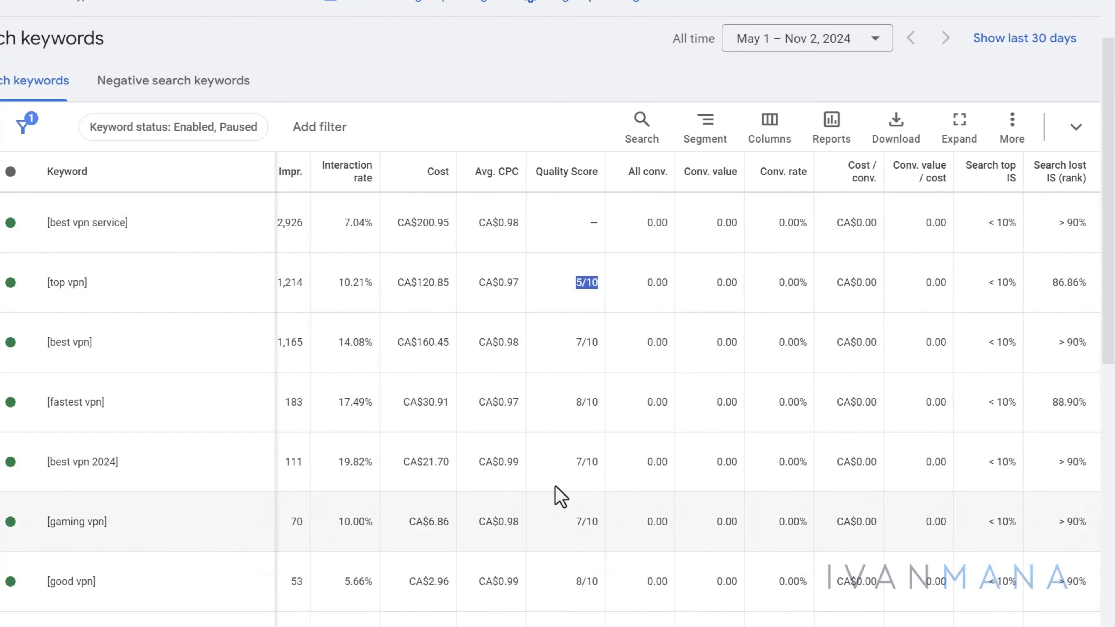
scroll(588, 327, "down", 2)
scroll(588, 327, "down", 2)
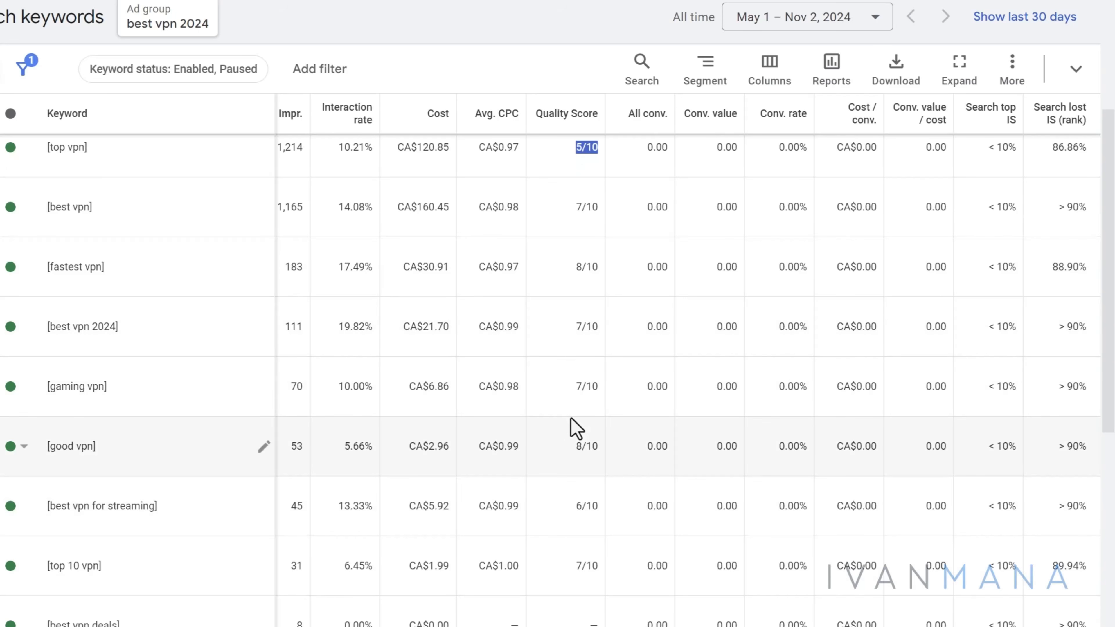
Step: Open Keyword Planner in a new browser tab, keeping the ad group's search keywords table open
scroll(574, 428, "left", 5)
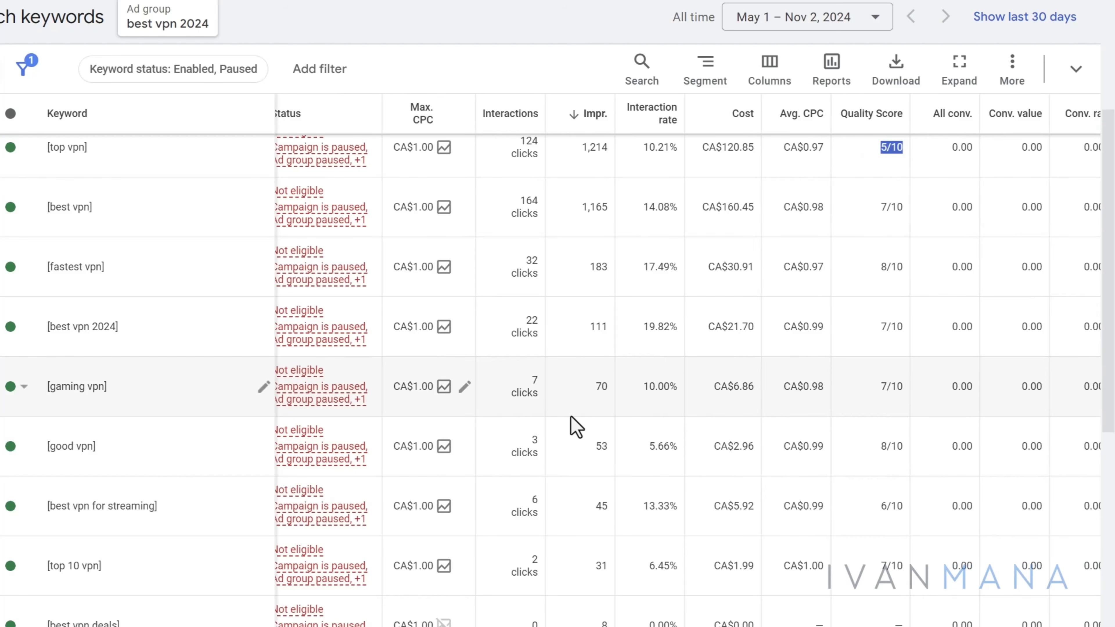
scroll(684, 261, "up", 3)
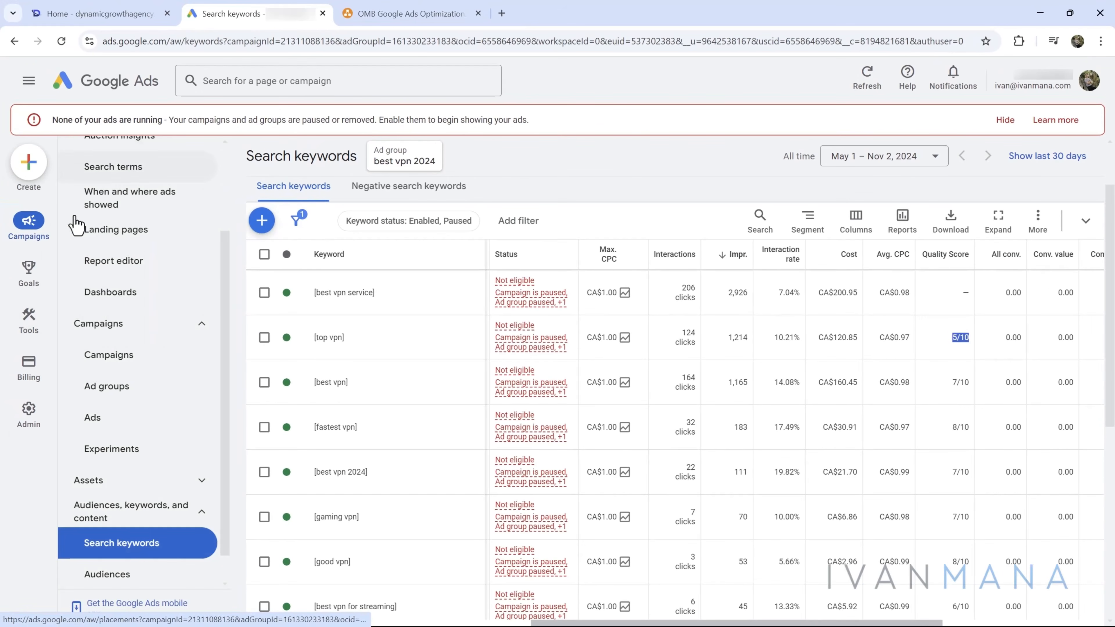
mouse_move(35, 325)
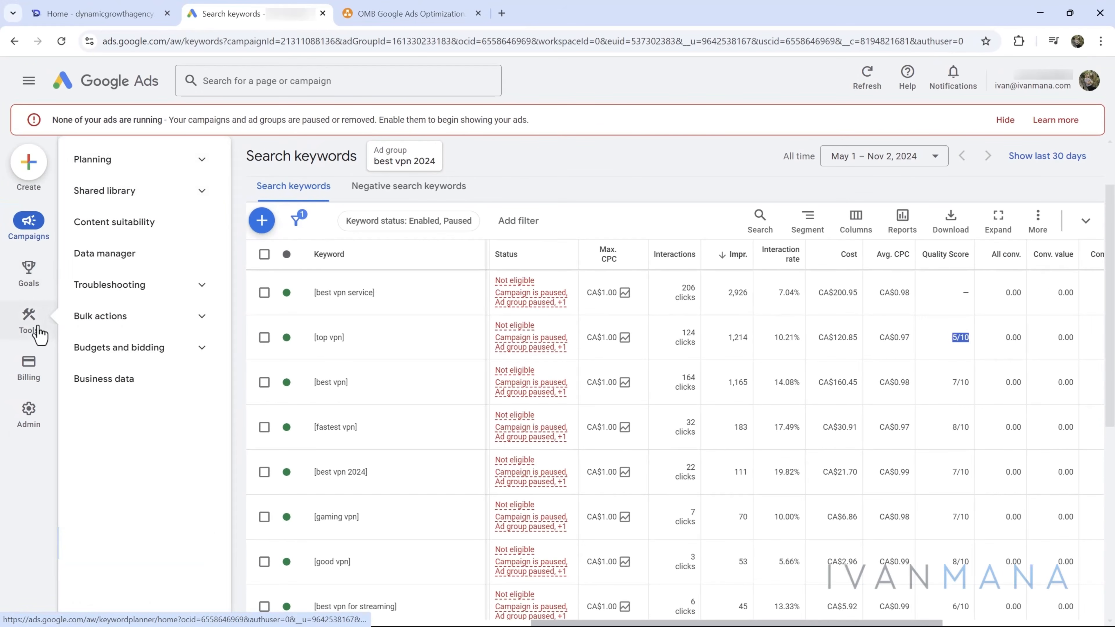
left_click(106, 160)
right_click(128, 196)
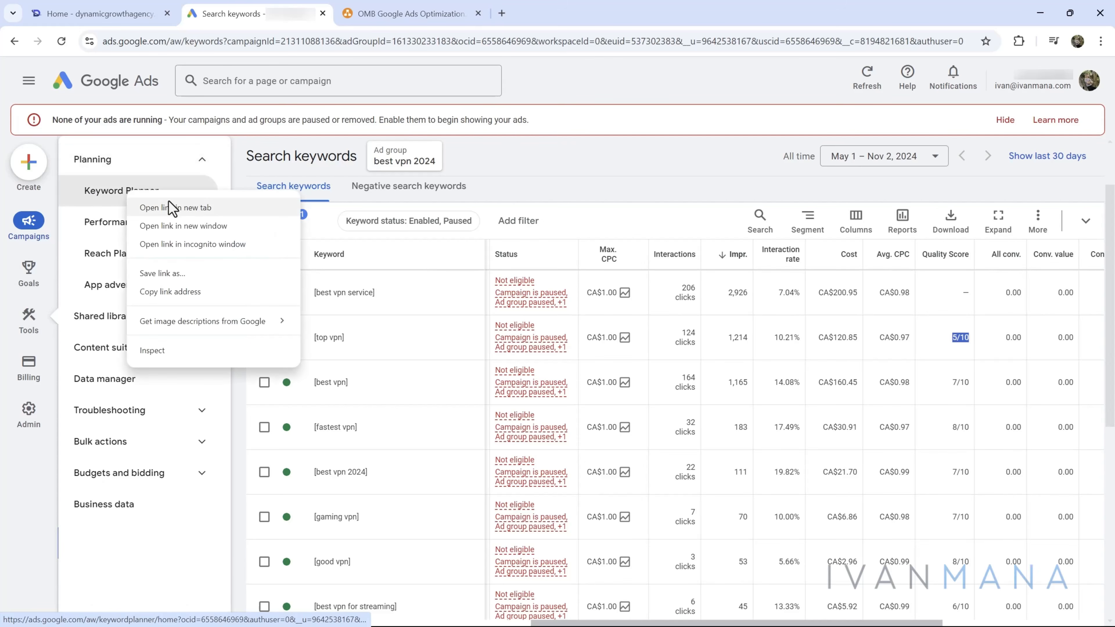
left_click(176, 208)
Step: Switch to the draw.io flowchart and read the questions attached to Search IS lost (to rank)
left_click(590, 6)
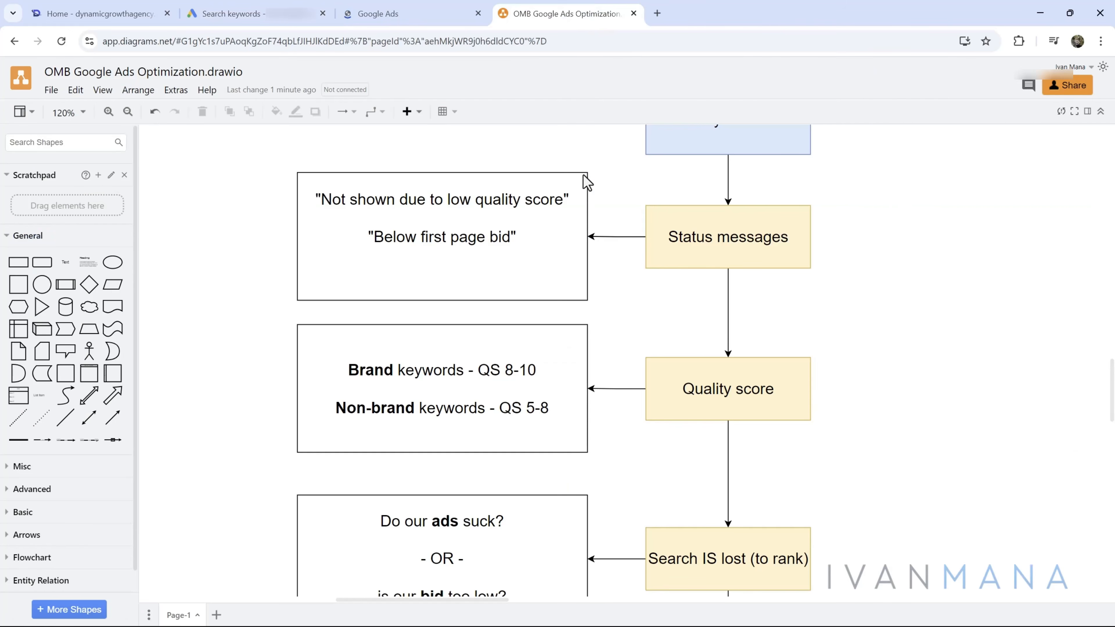
left_click_drag(878, 461, 816, 270)
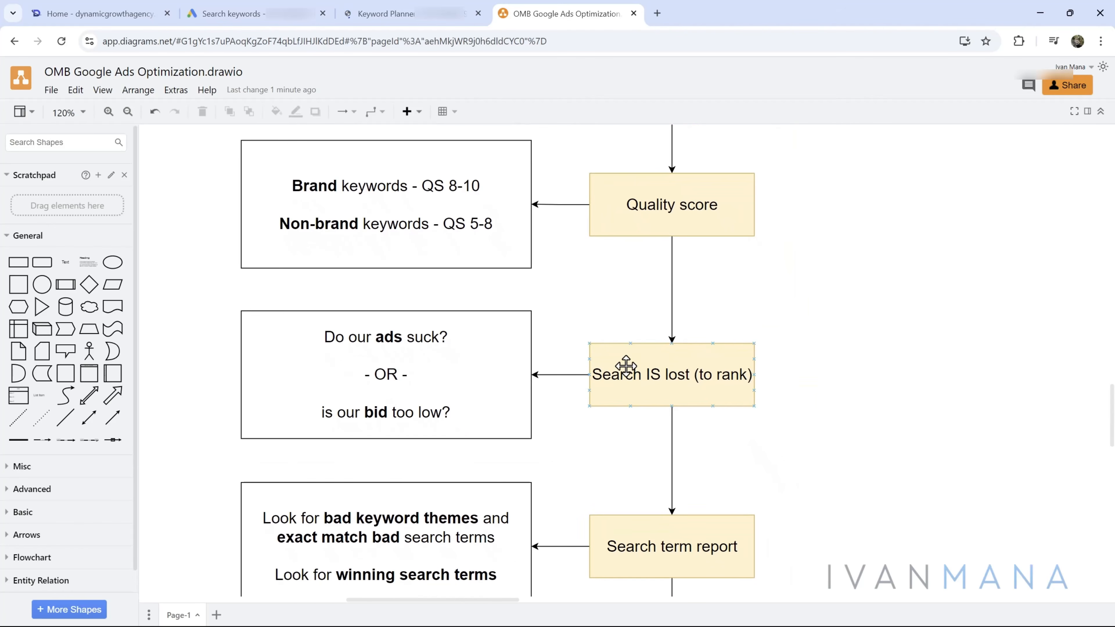
left_click(676, 390)
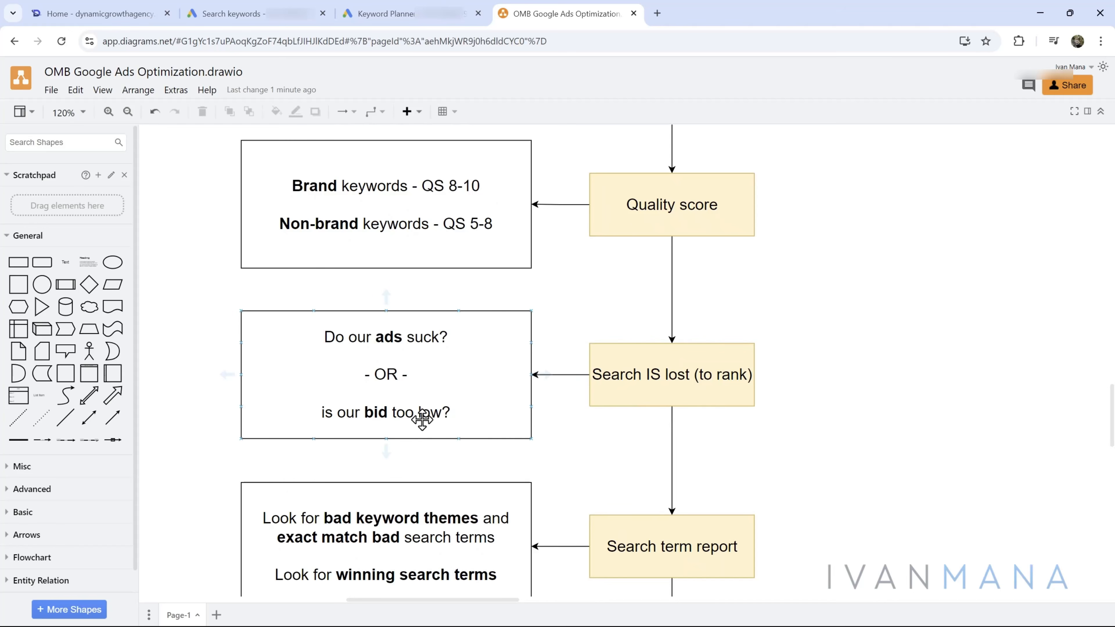
Step: Switch to Keyword Planner, start discovering new keywords, and add United States and Australia to the target locations
left_click(425, 3)
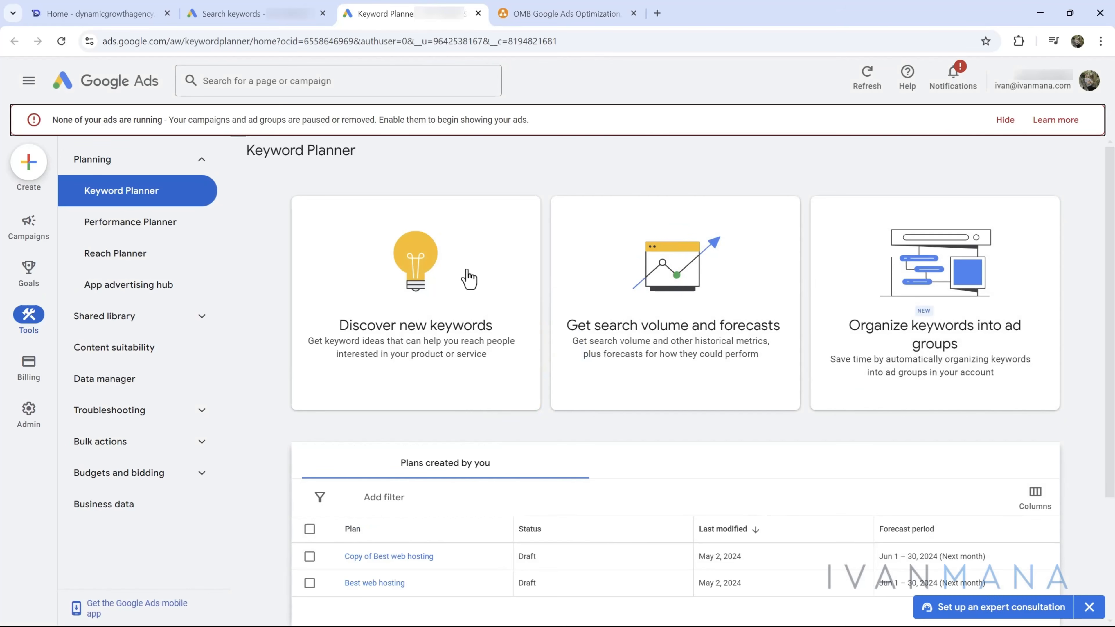
left_click(424, 333)
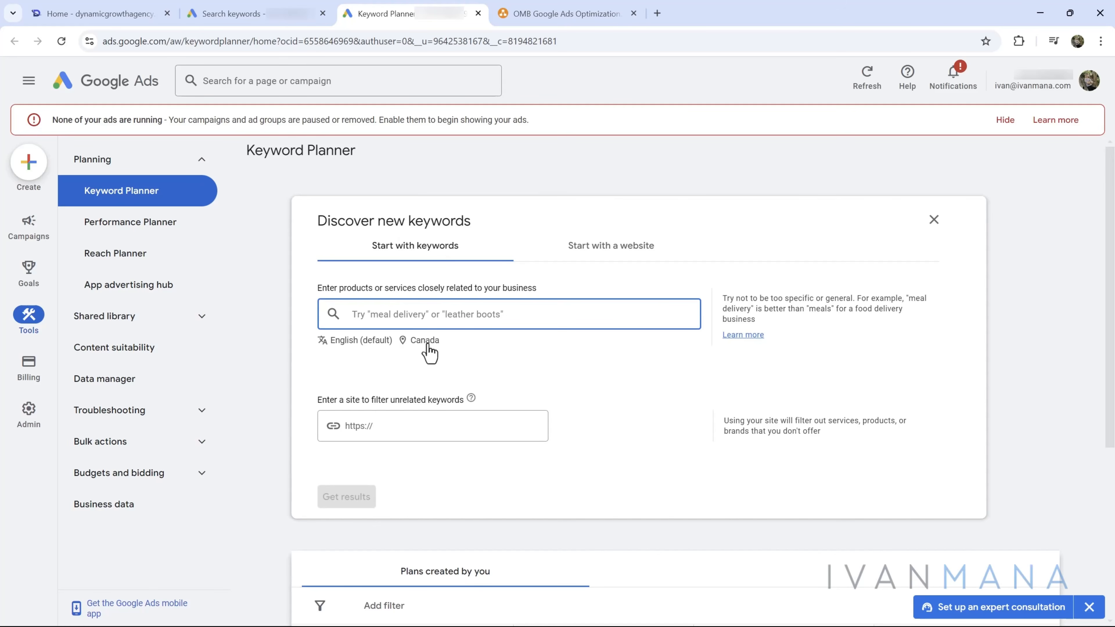
left_click(424, 340)
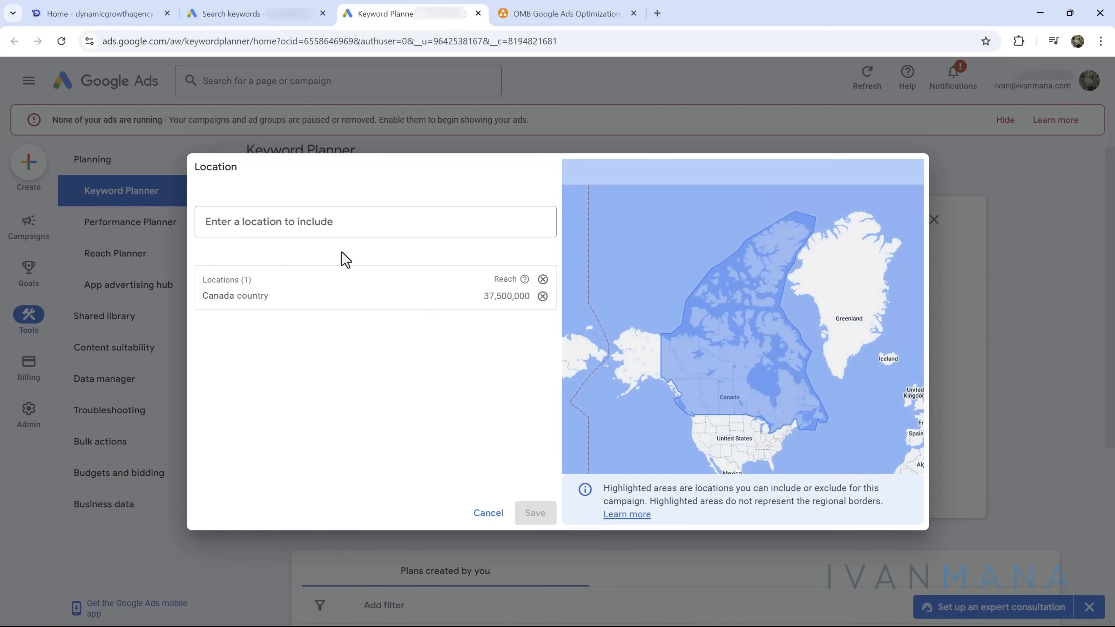
type("united")
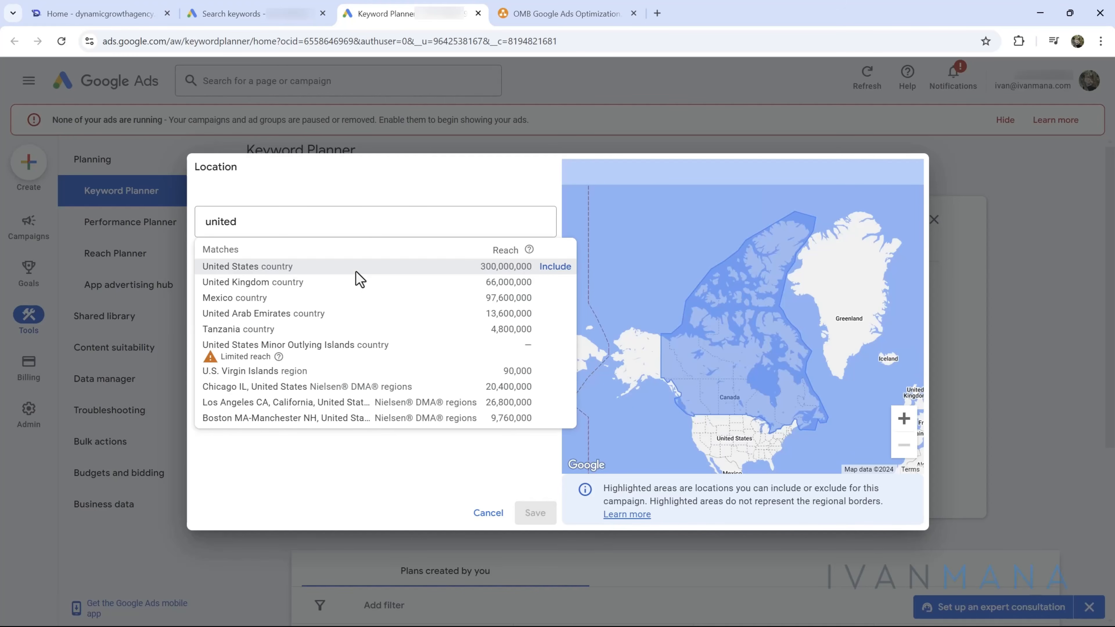
key("Return")
type("australia")
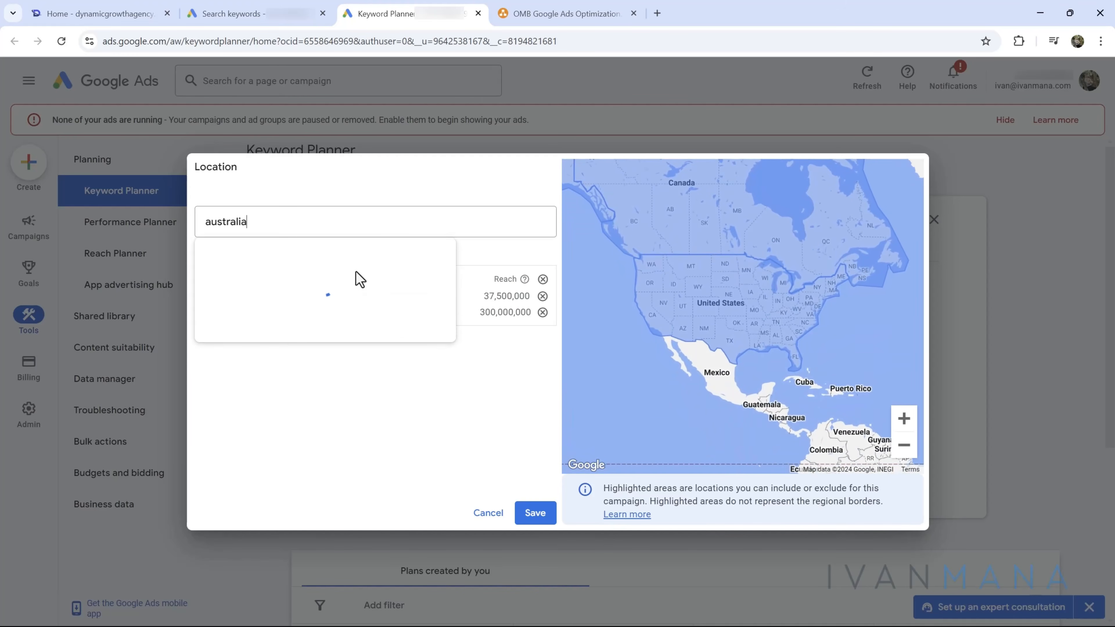
key("Return")
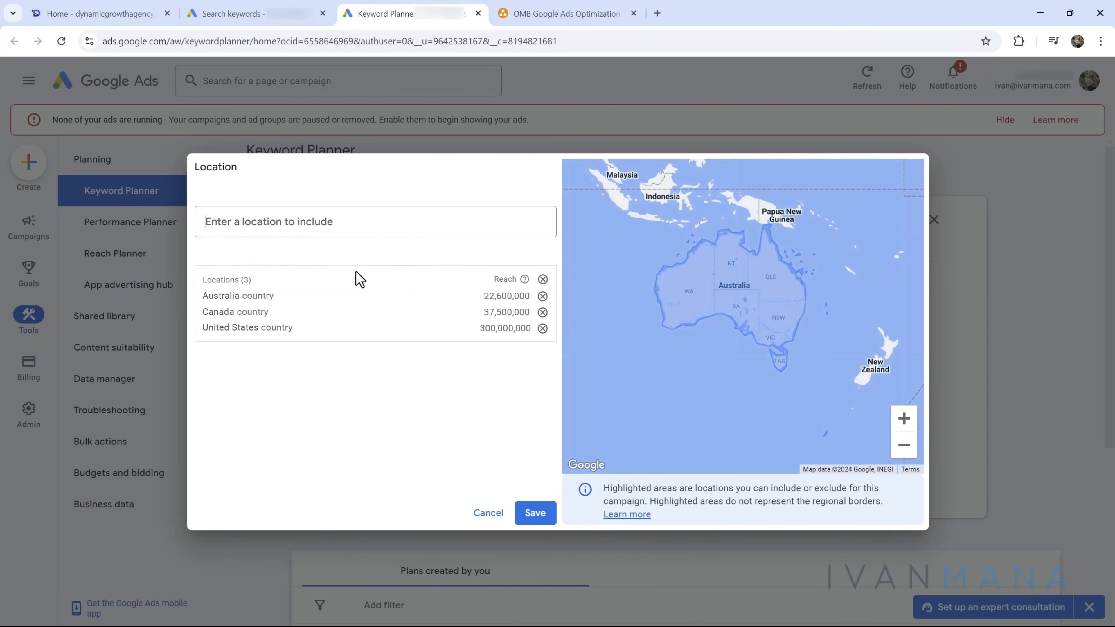
Step: Add New Zealand and United Kingdom to the target locations and save the location selection
type("new zeala")
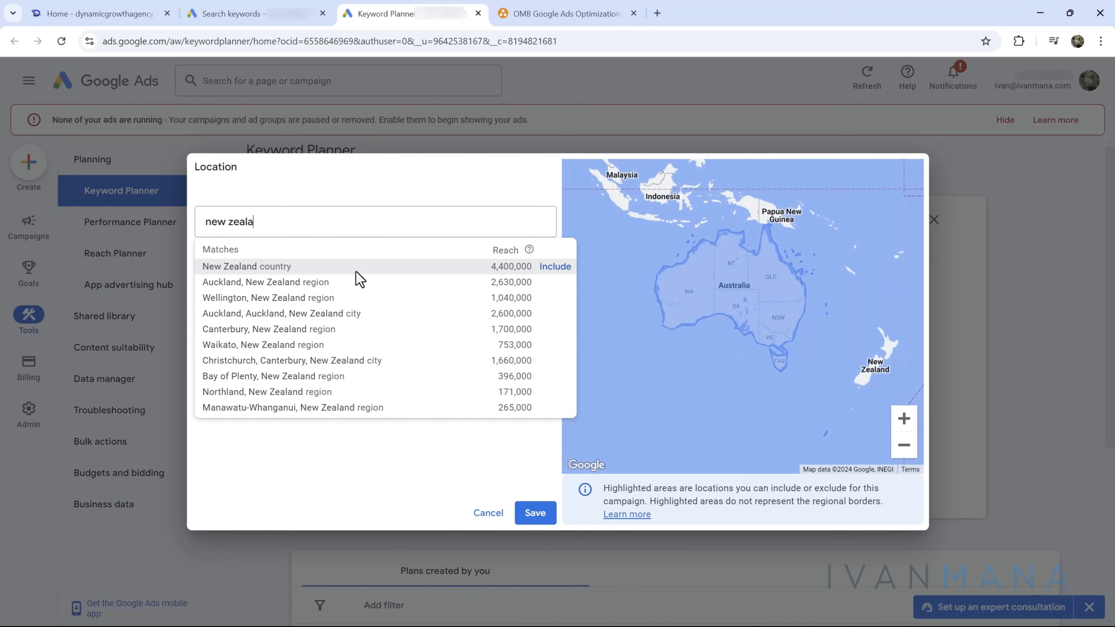
key("Return")
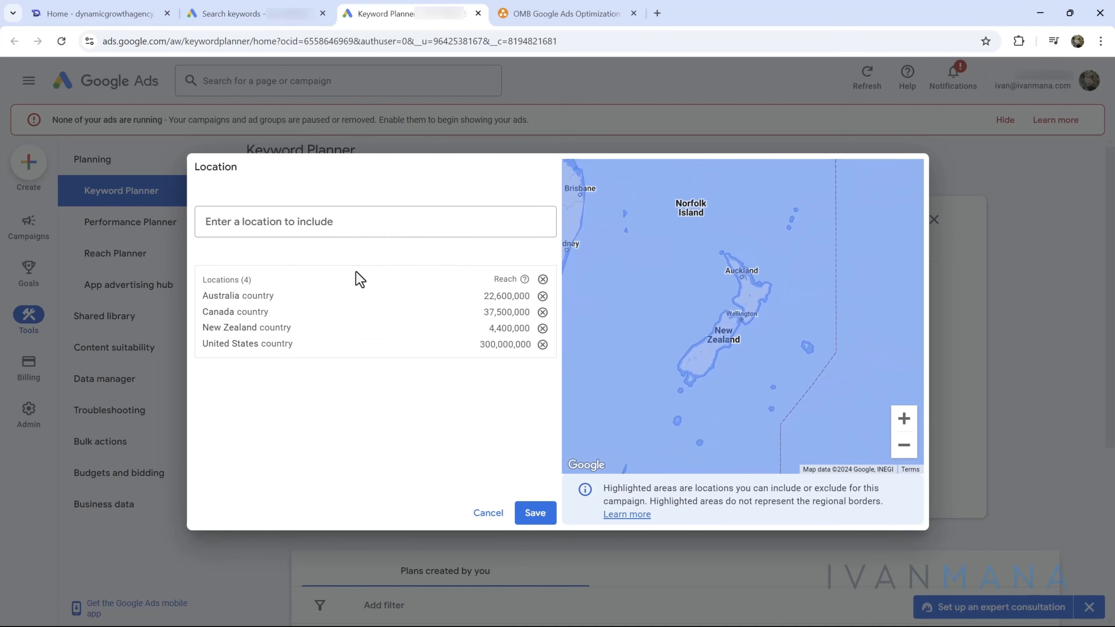
type("united ")
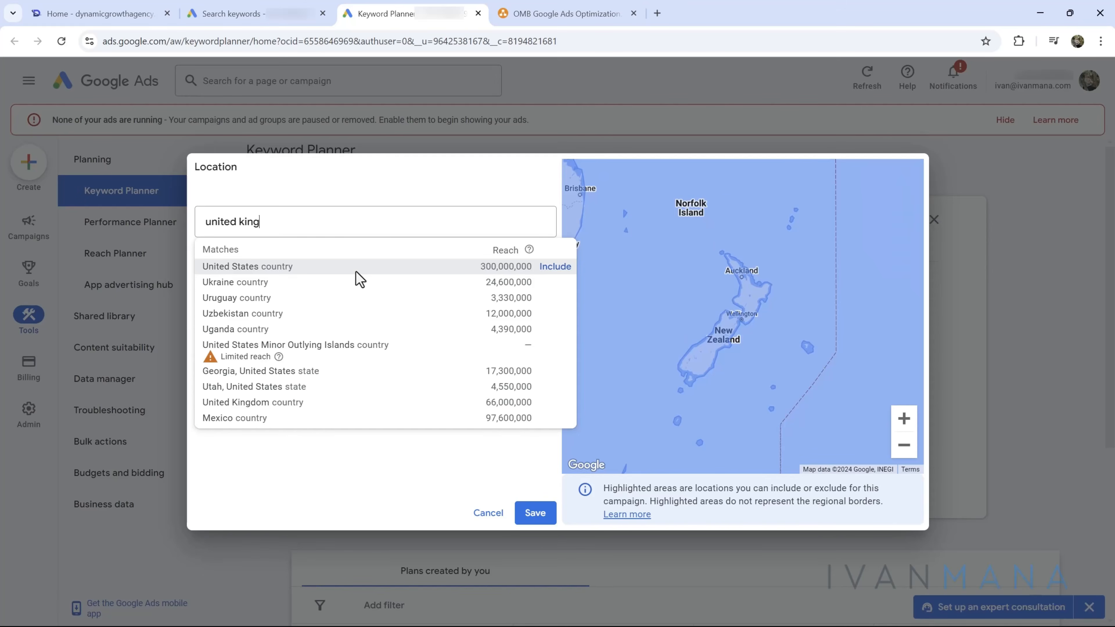
type("king")
key("Return")
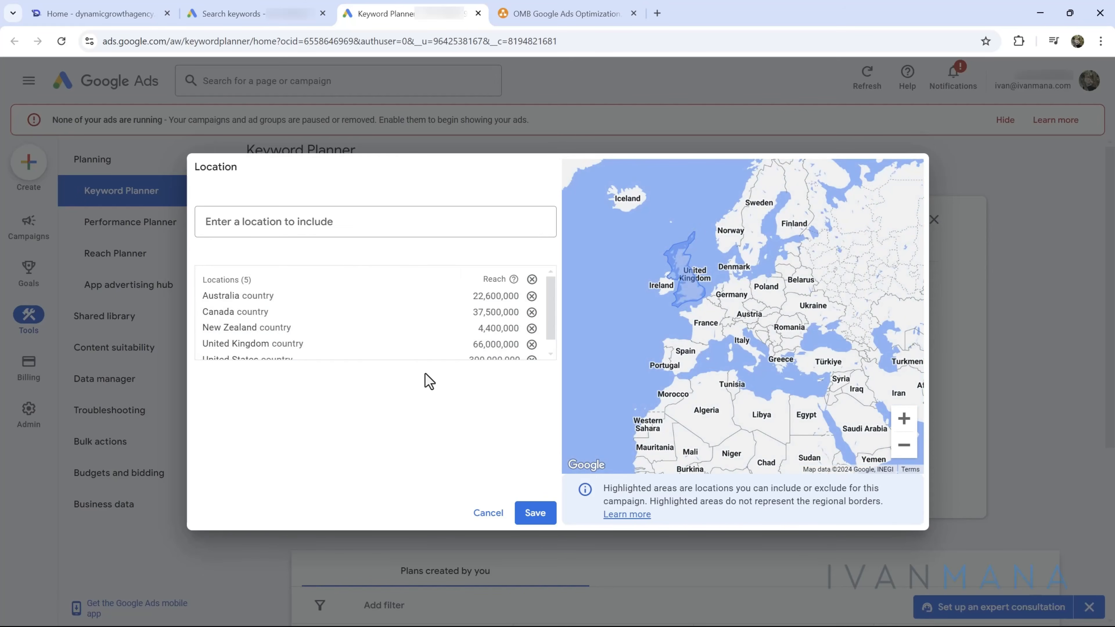
left_click(533, 513)
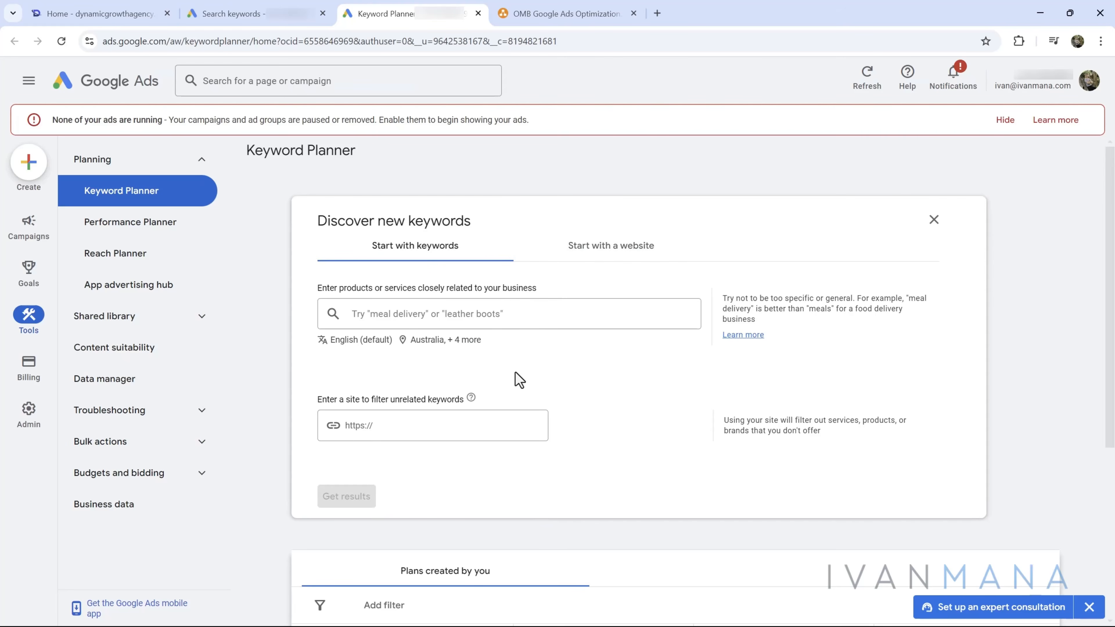
Step: Look up the ad group's first keyword and add "best vpn service" as a Keyword Planner seed keyword
left_click(243, 13)
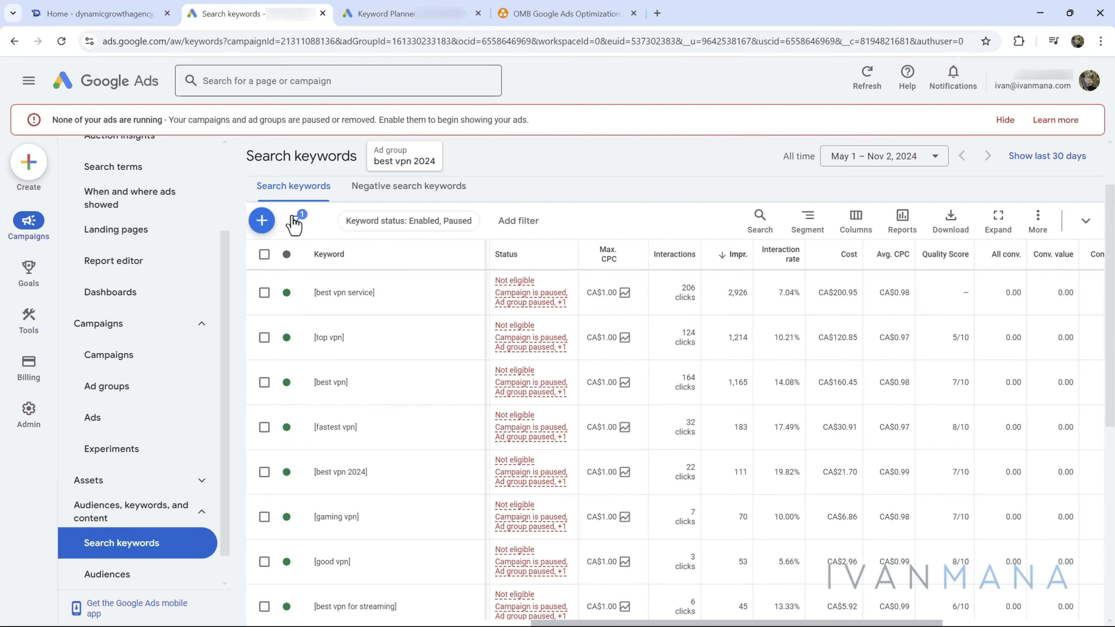
scroll(416, 373, "up", 2)
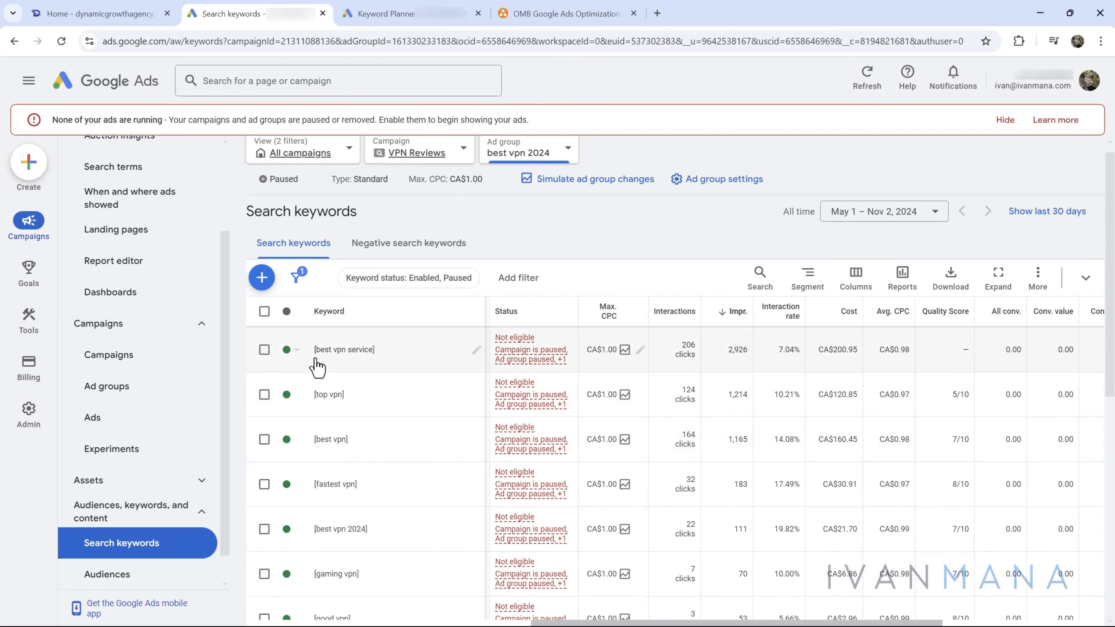
left_click(417, 14)
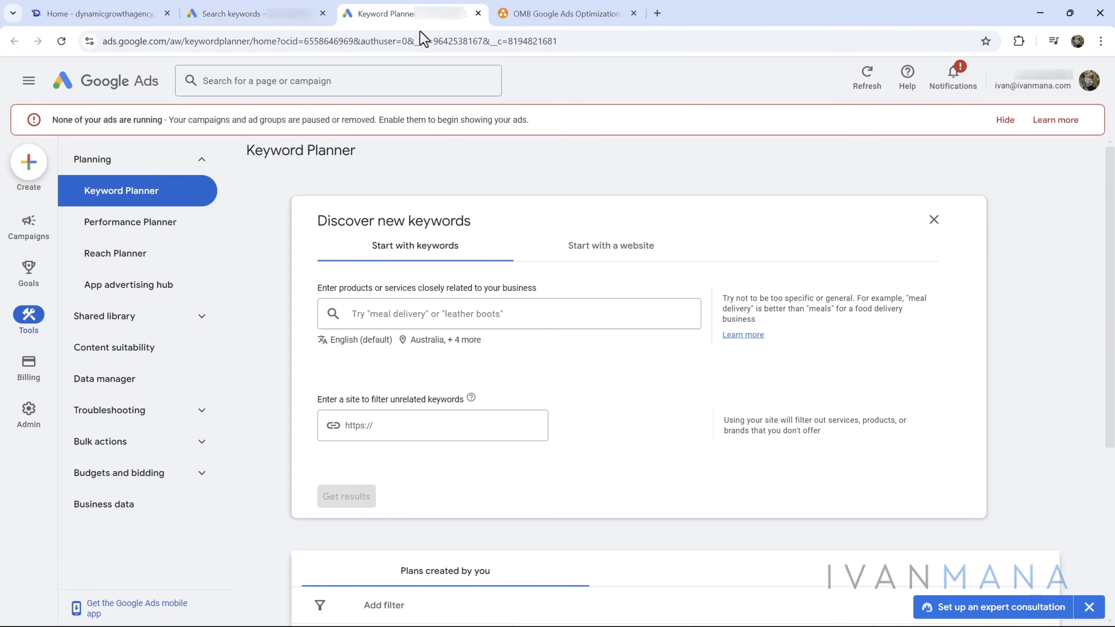
left_click(431, 321)
type("best ")
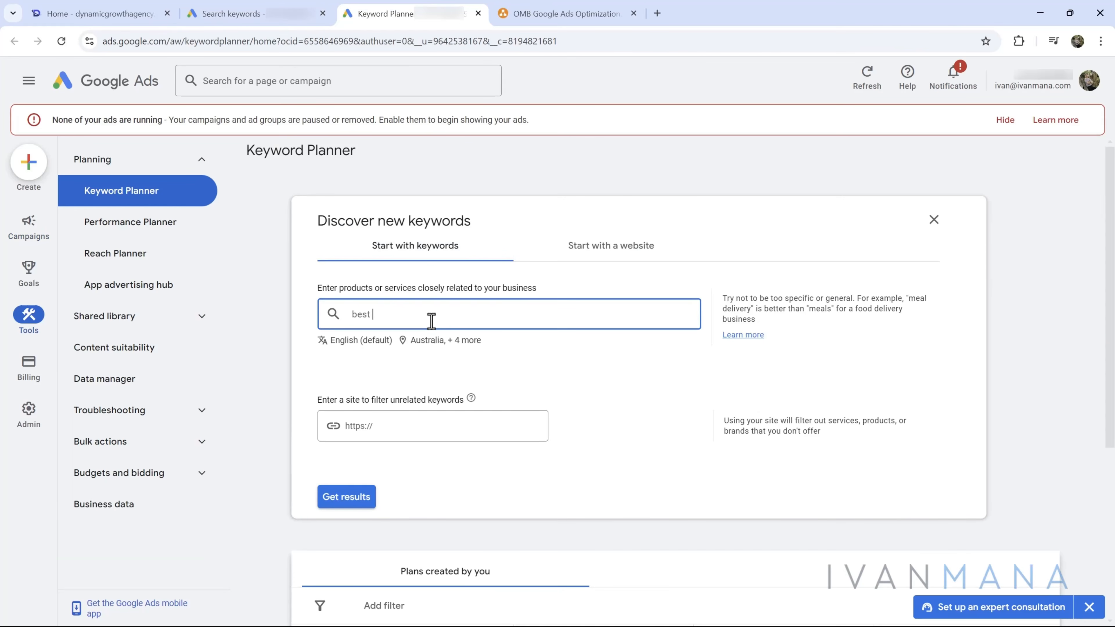
type("vpn service")
key("Return")
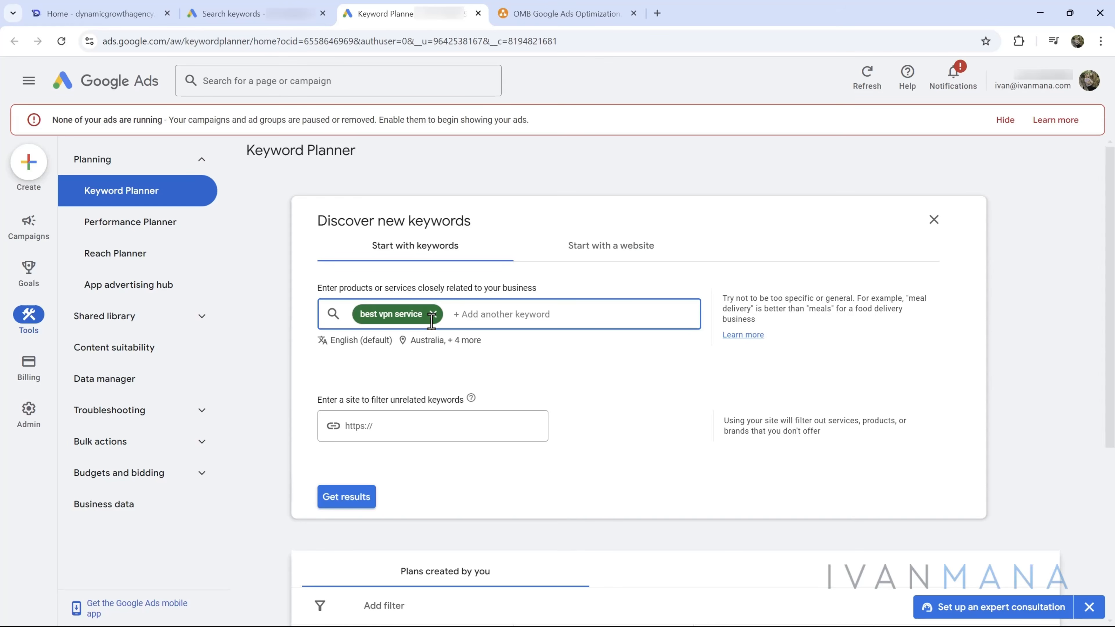
Step: Add the ad group's next keywords, "top vpn" and "best vpn", to the Keyword Planner seed keywords
left_click(244, 12)
key("ctrl+Tab")
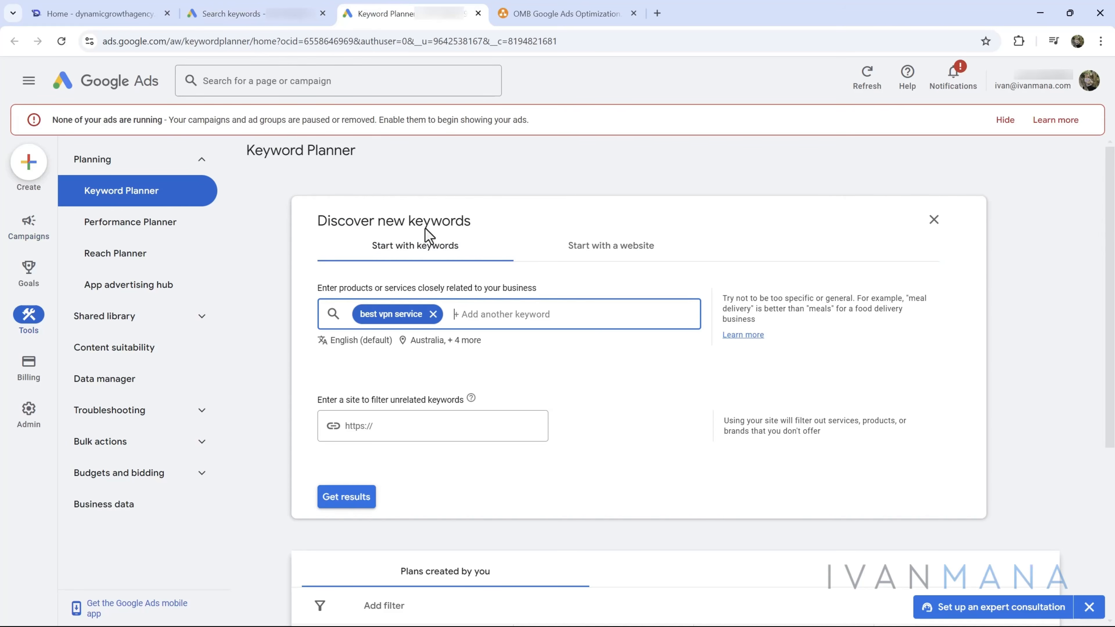
type("top vpn")
key("Return")
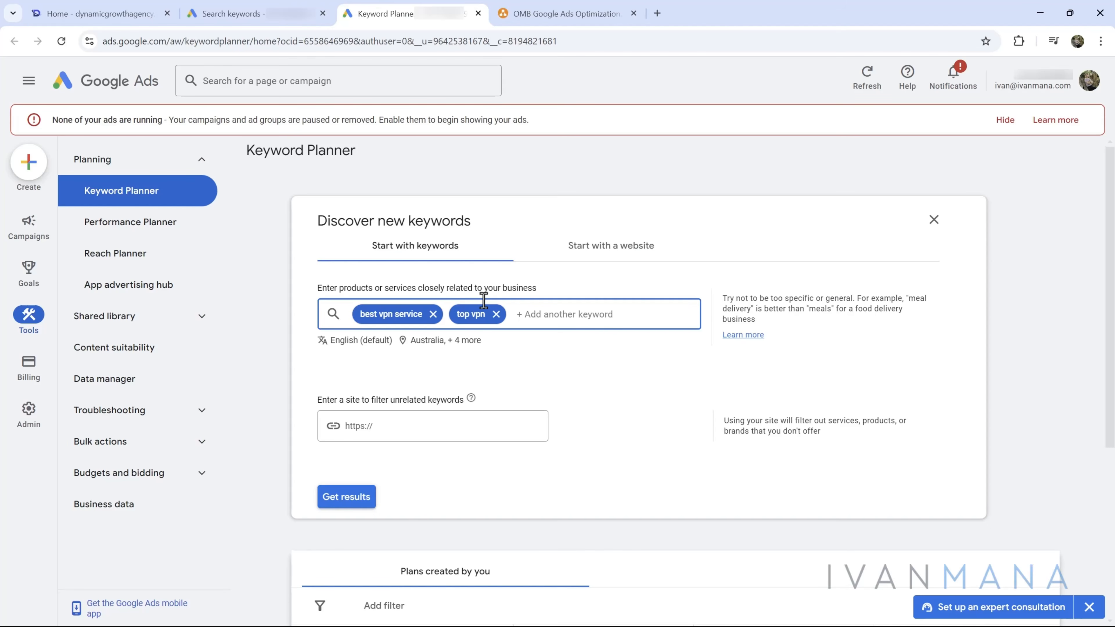
left_click(281, 12)
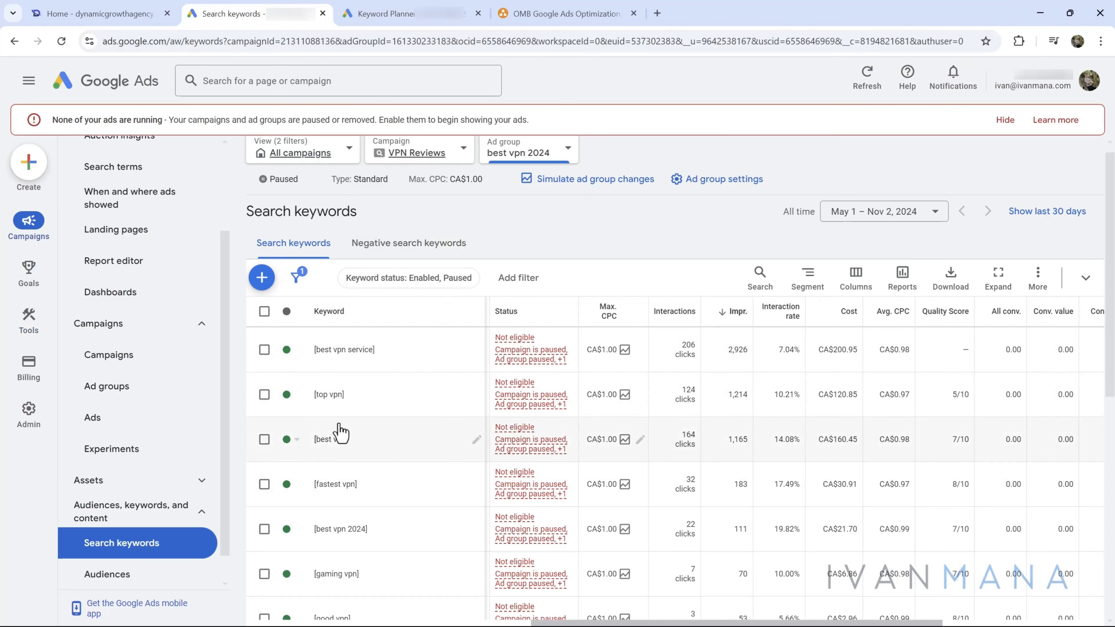
scroll(809, 468, "down", 2)
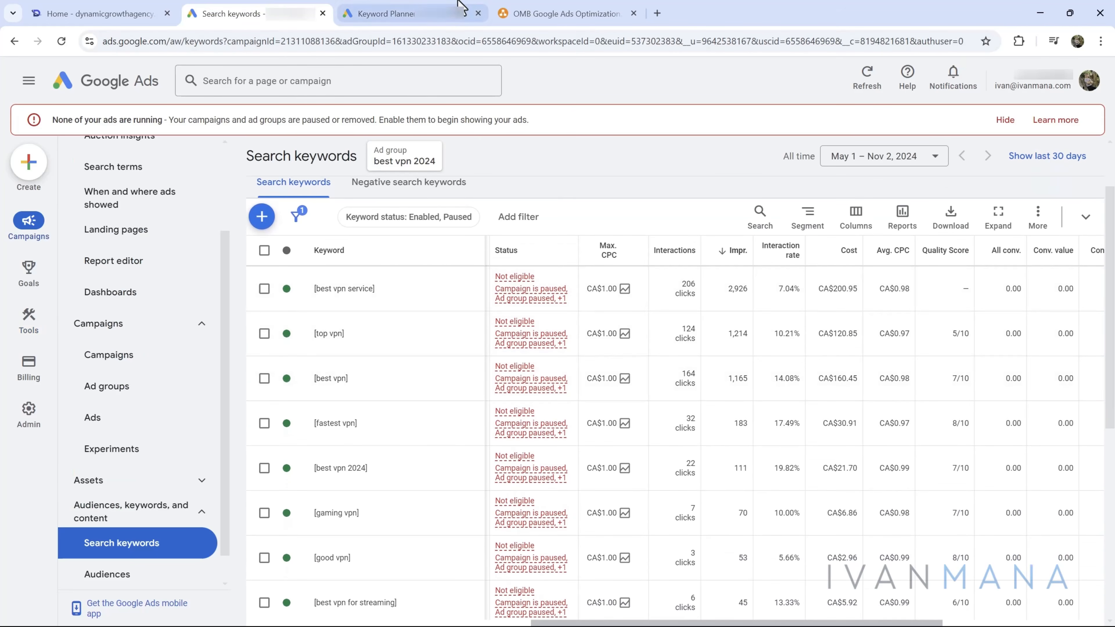
left_click(386, 13)
type("best vpn service top vpn best")
key("Return")
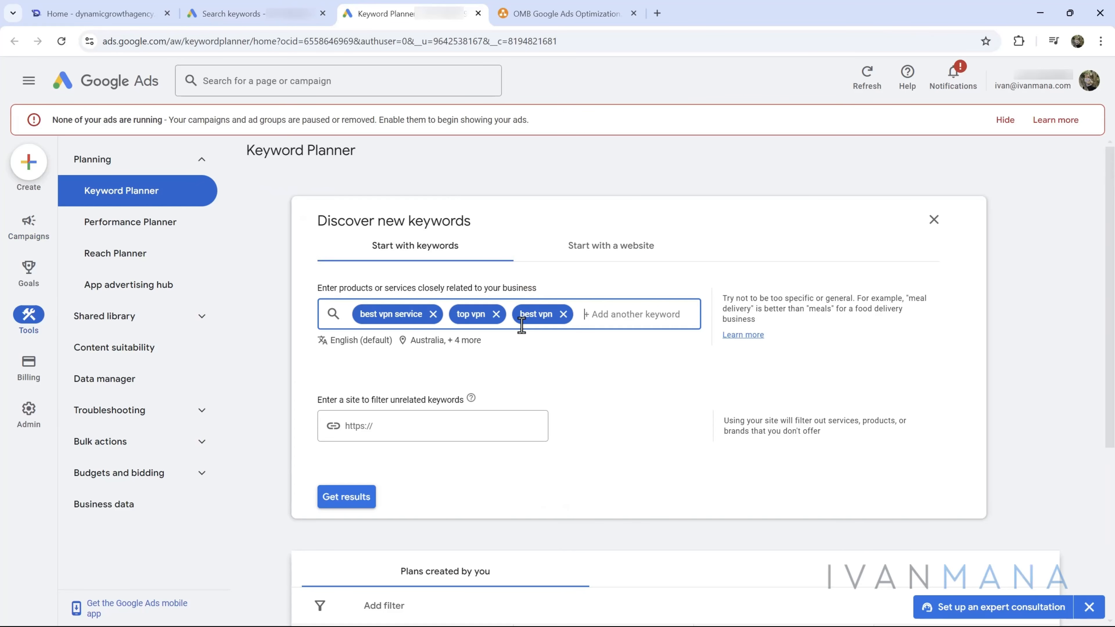
Step: Get the keyword ideas and highlight the low-range top of page bid for best vpn service
left_click(351, 495)
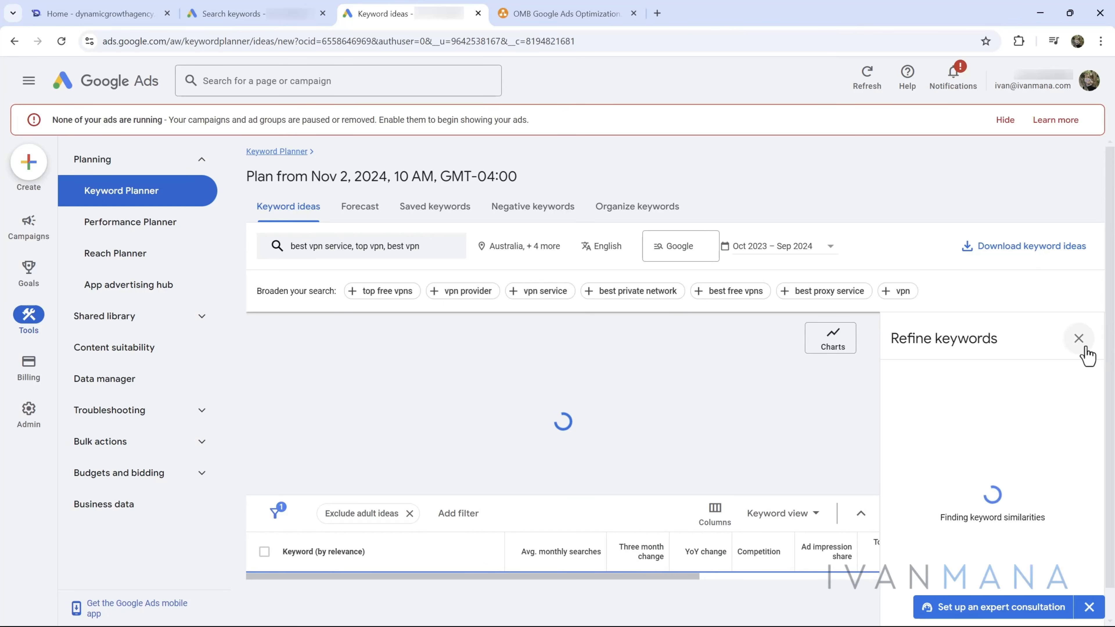
left_click(1078, 339)
scroll(820, 422, "down", 5)
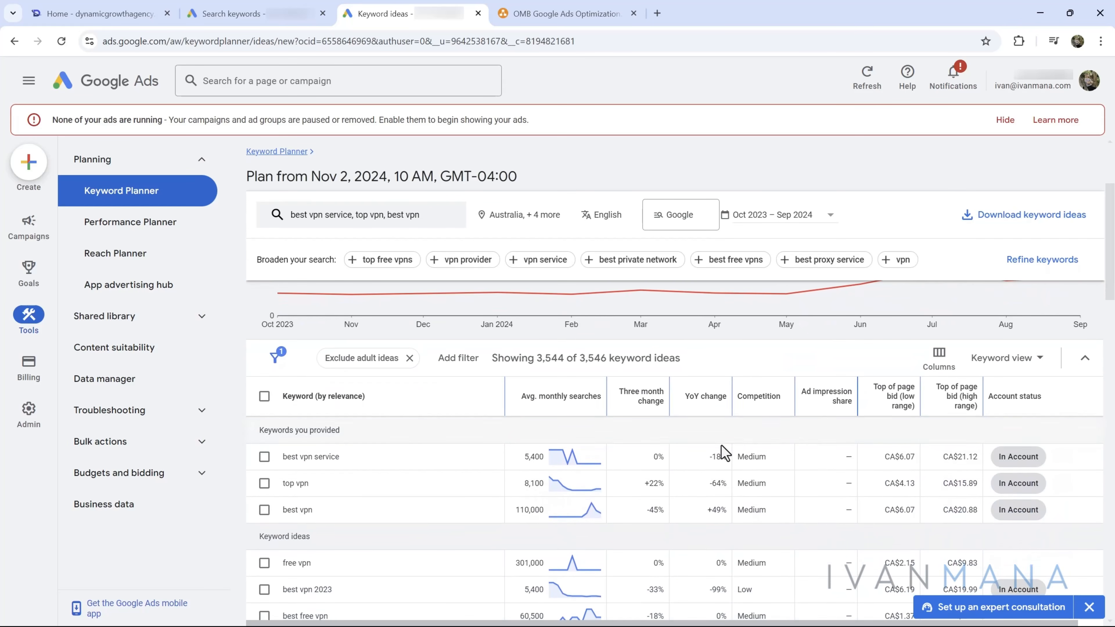
scroll(308, 413, "up", 1)
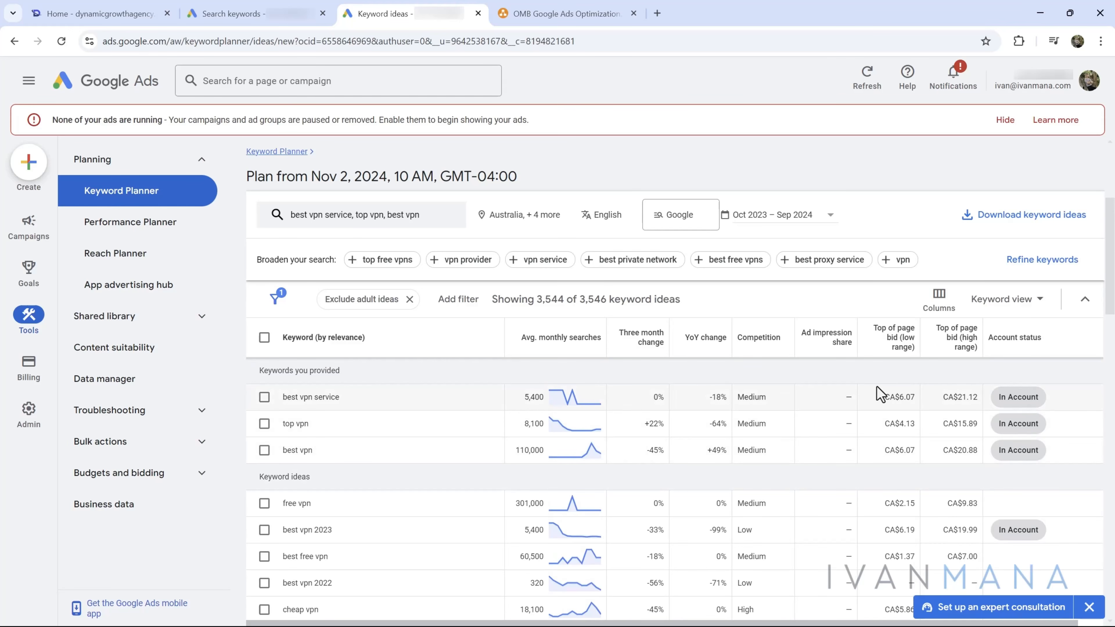
left_click_drag(887, 392, 915, 395)
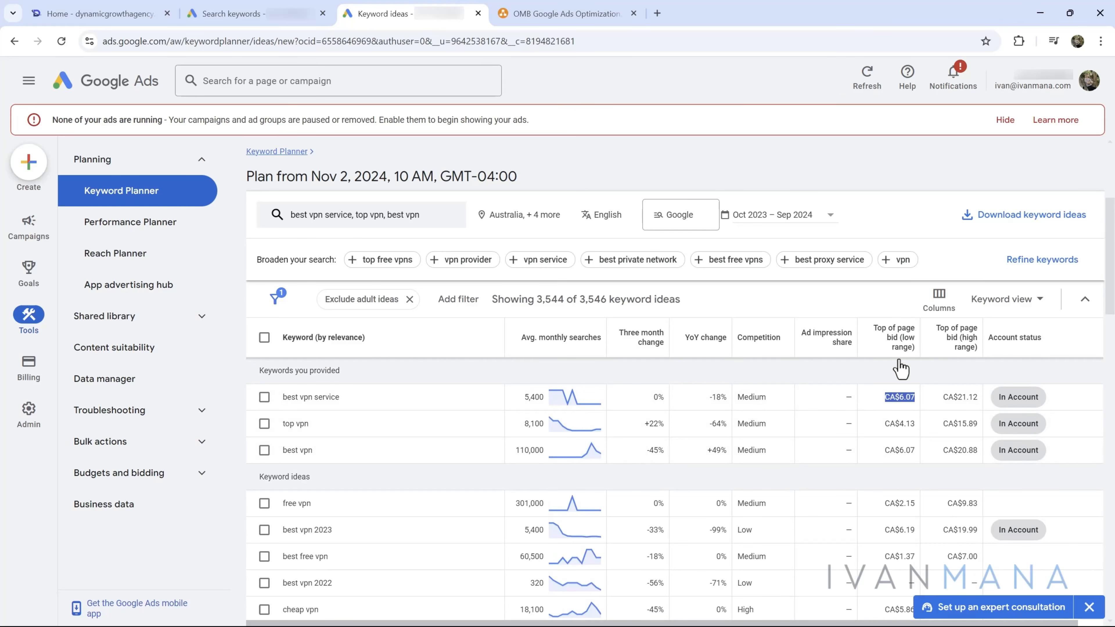
left_click(907, 395)
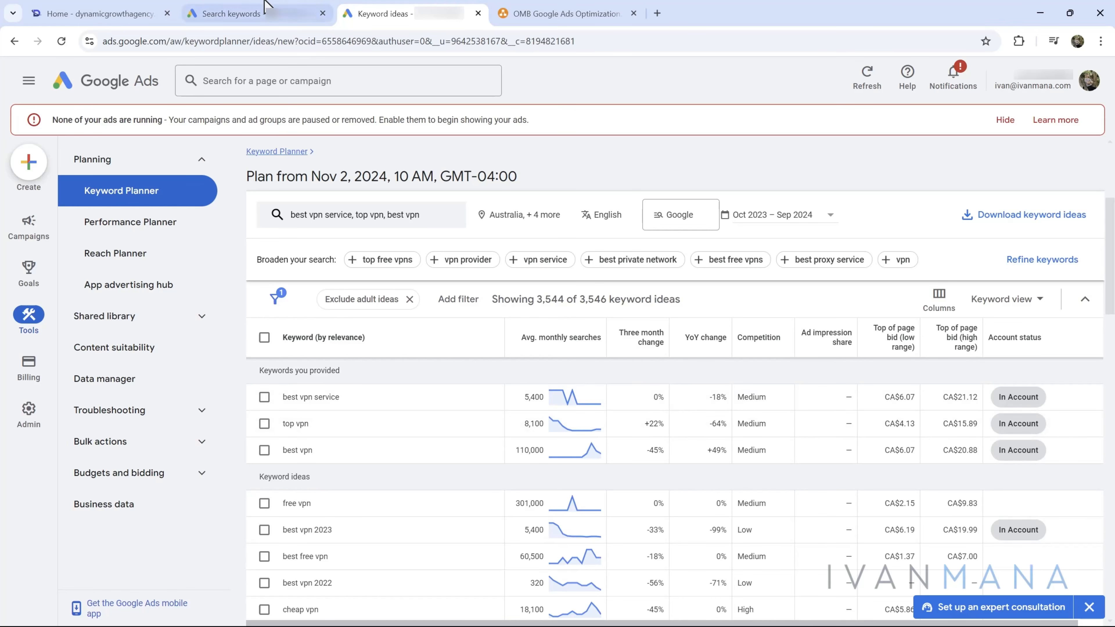
Step: Compare the ad group's Search lost IS (rank) values with the top of page bids in the keyword ideas
left_click(266, 10)
scroll(959, 423, "right", 1)
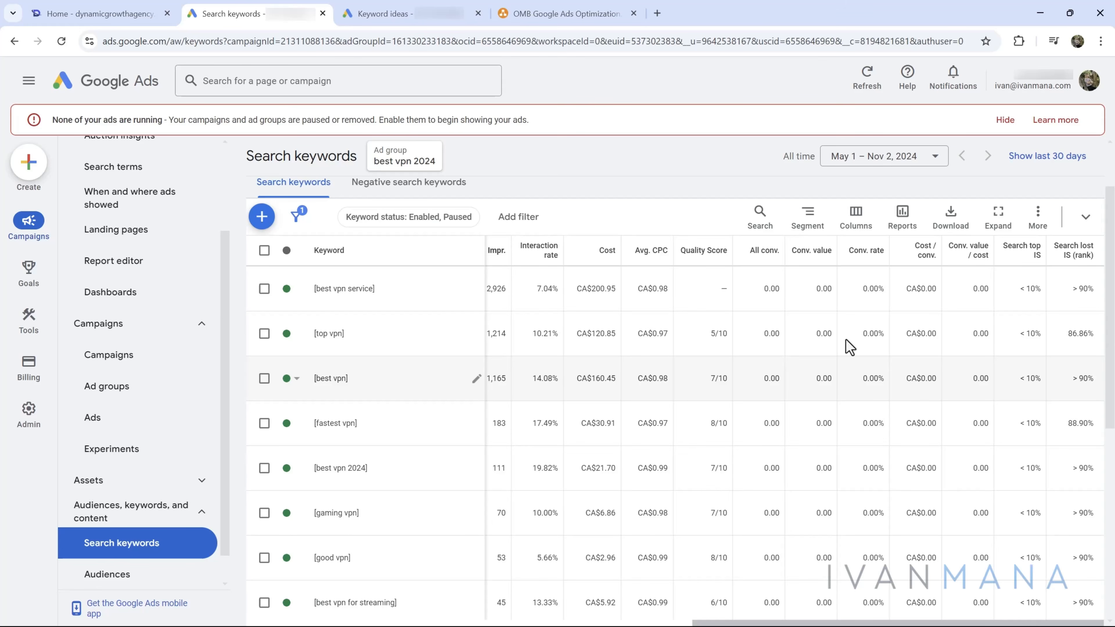
left_click(397, 13)
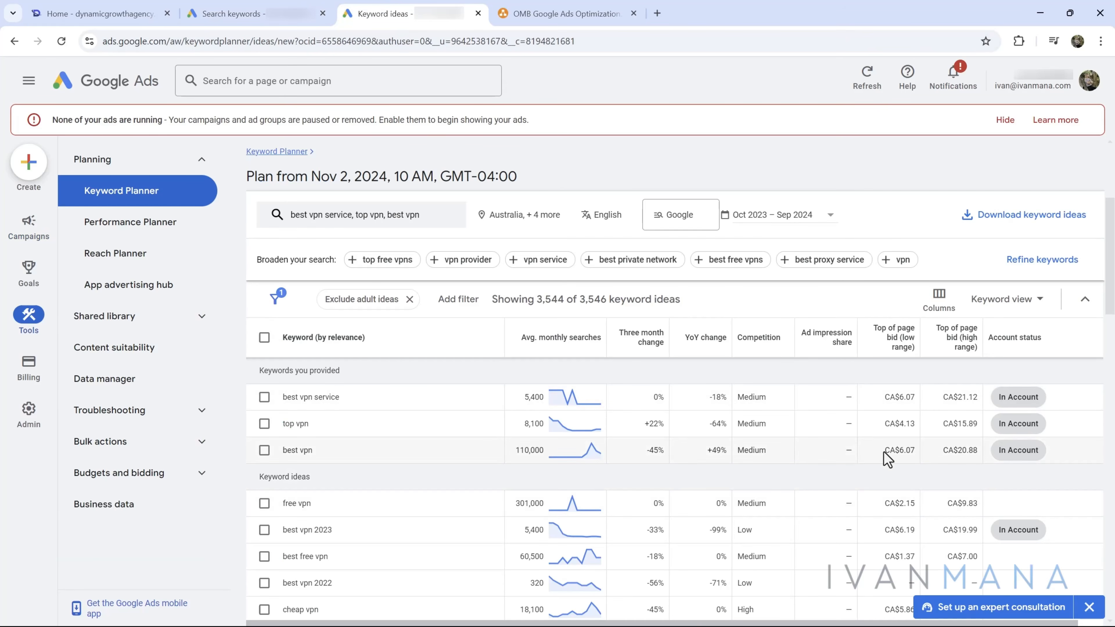
Step: Highlight the low-range top of page bid for top vpn and the high-range bid for best vpn service
scroll(911, 393, "right", 1)
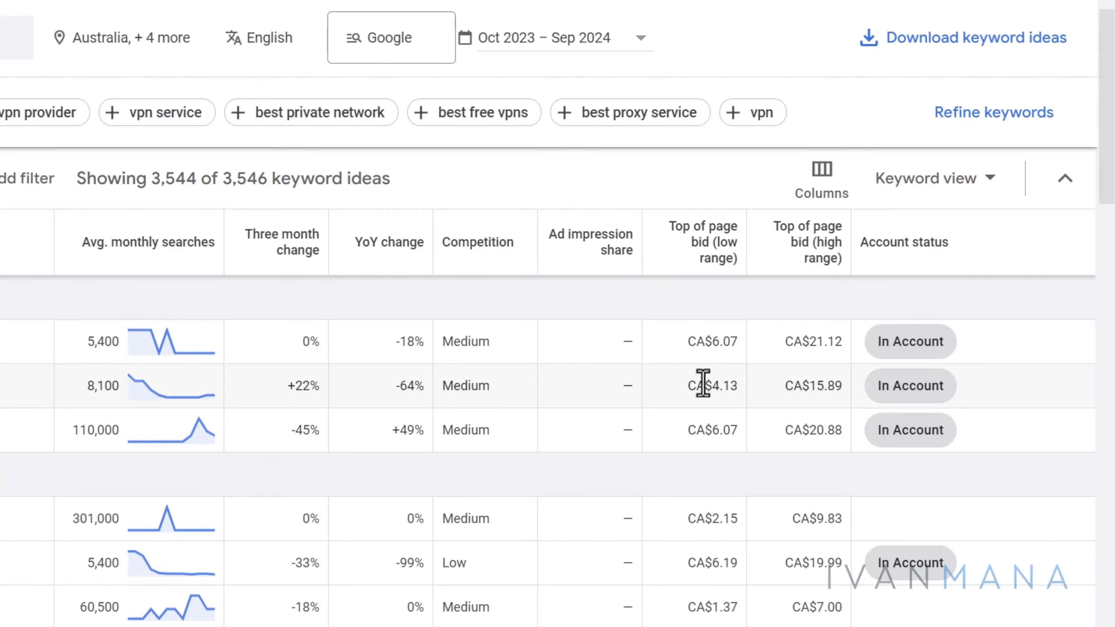
left_click_drag(687, 390, 738, 387)
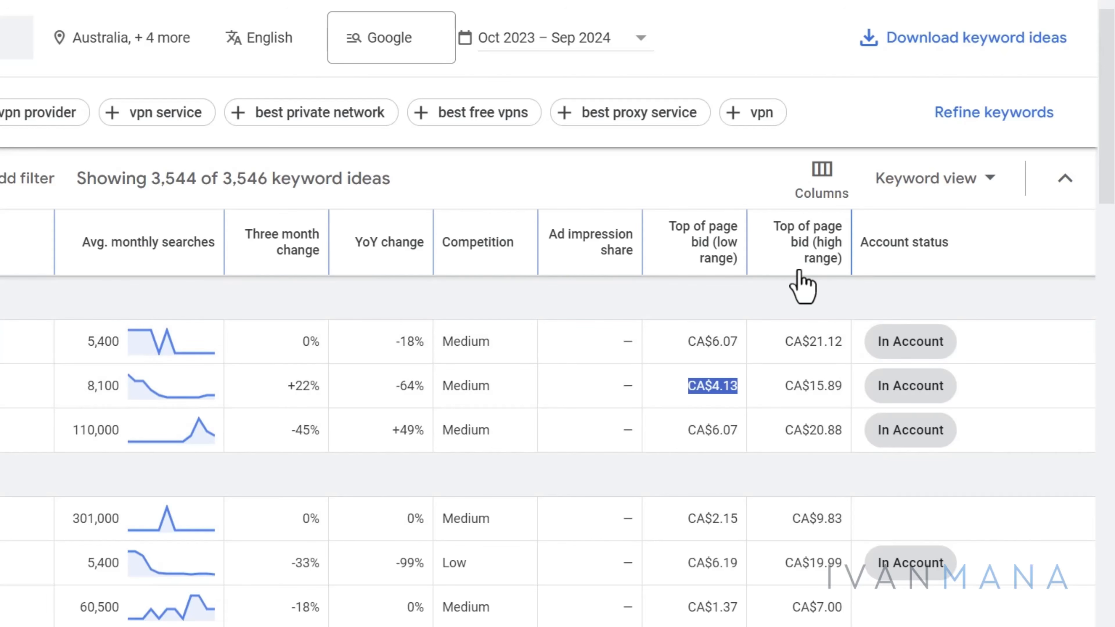
left_click_drag(783, 341, 853, 365)
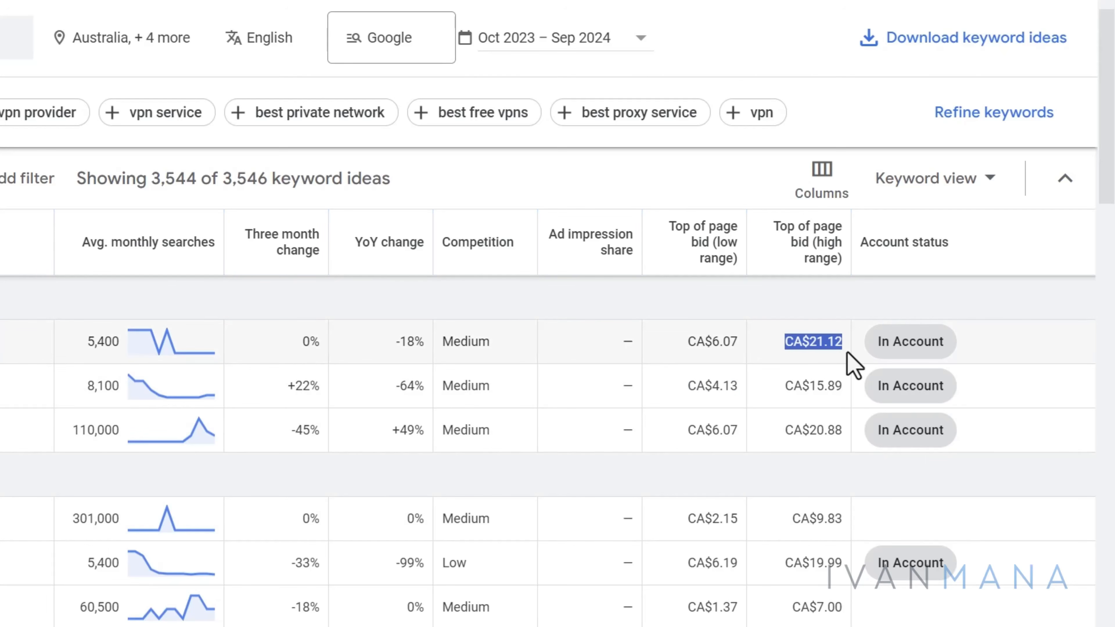
left_click(814, 341)
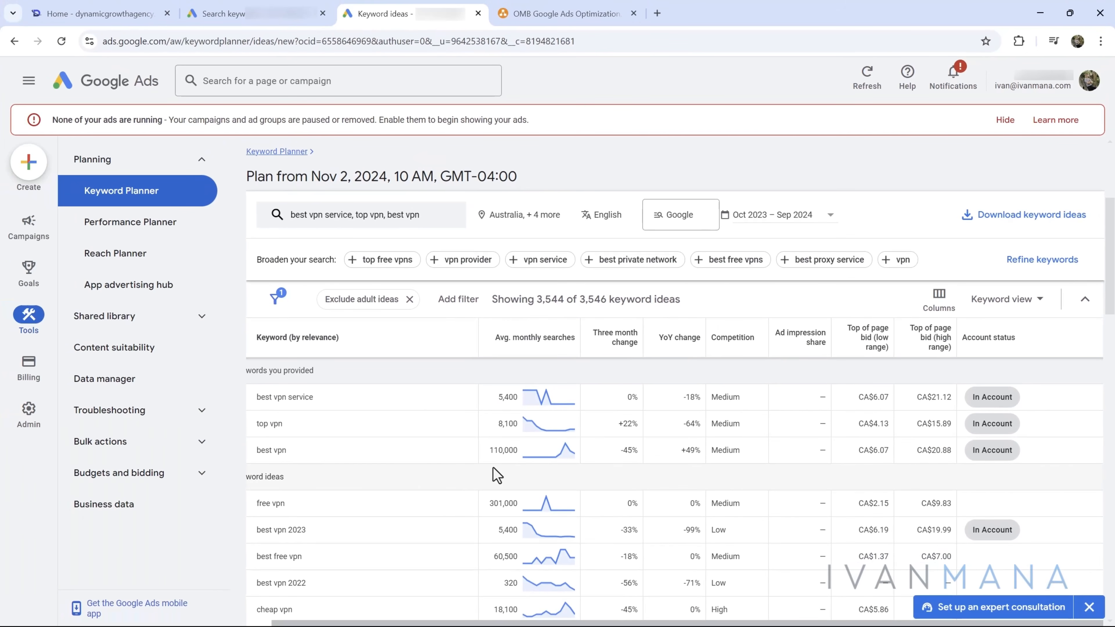
scroll(892, 442, "left", 1)
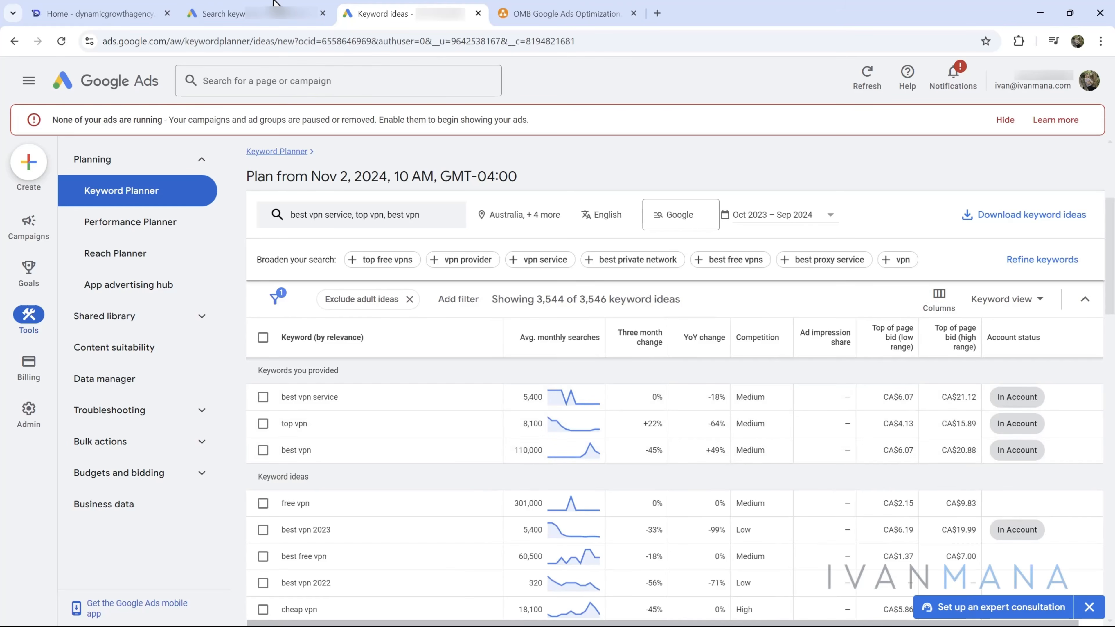
Step: Set the best vpn 2024 ad group's default max. CPC to CA$6.00 in the VPN Reviews campaign
left_click(254, 6)
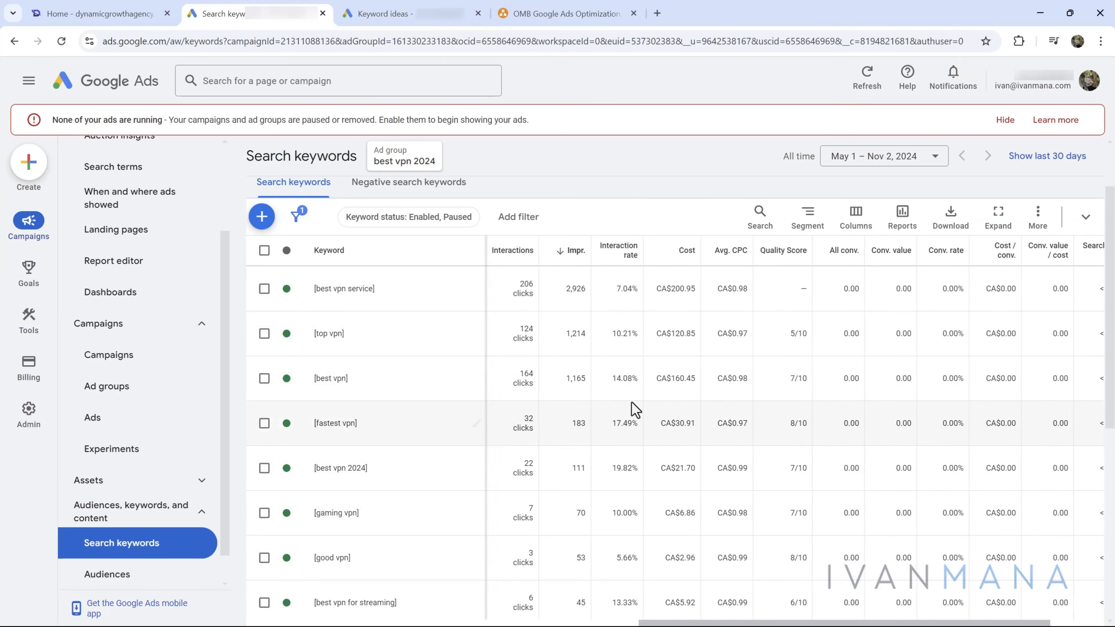
scroll(631, 408, "left", 5)
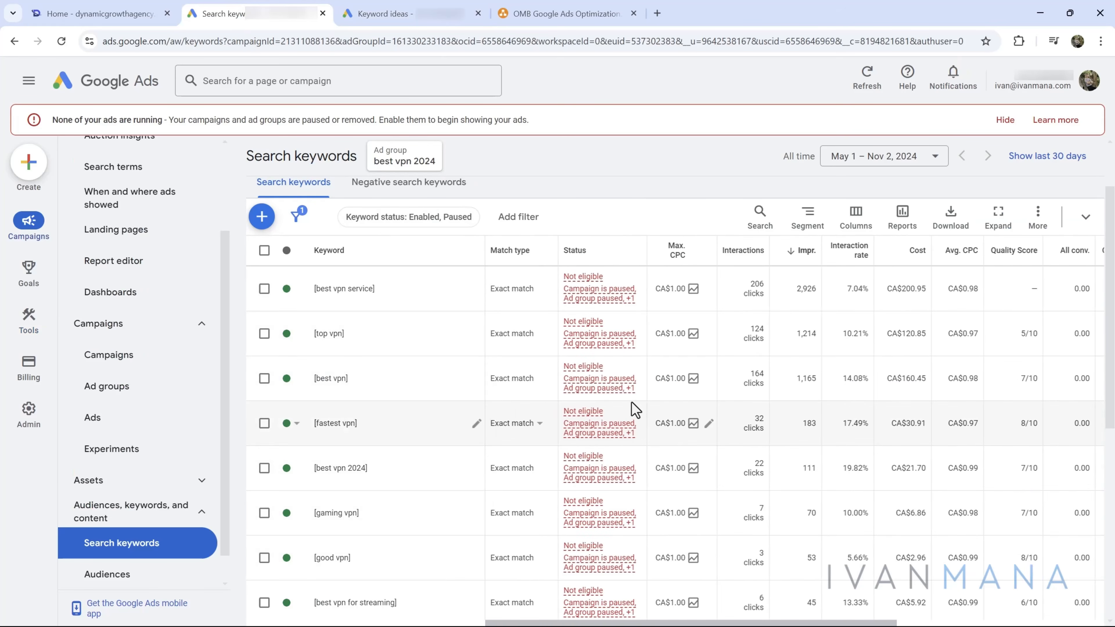
left_click(125, 391)
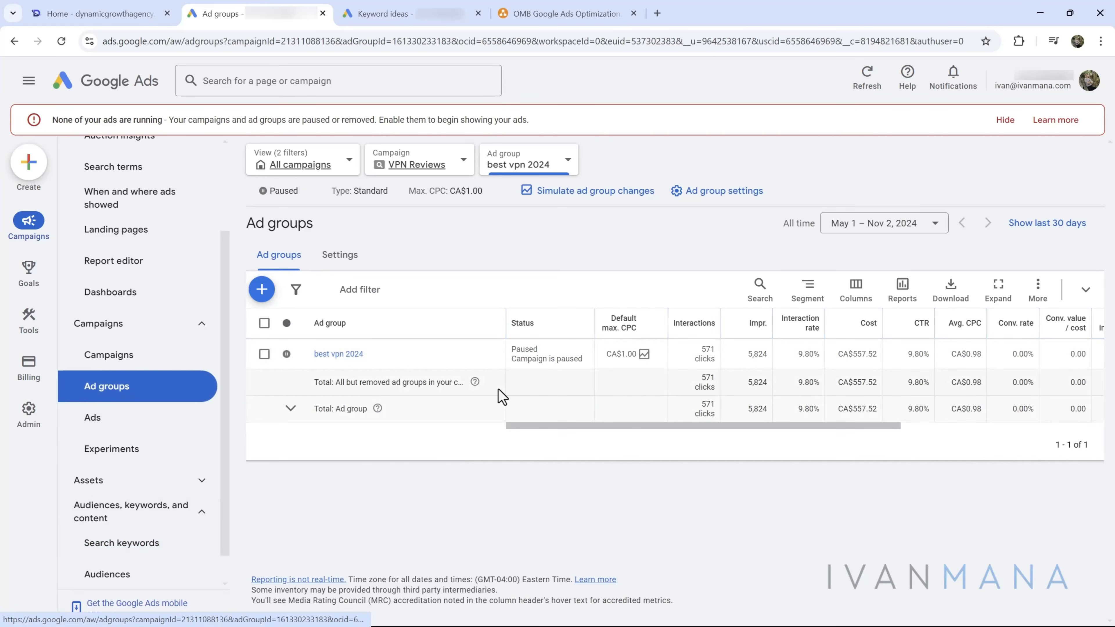
left_click(654, 361)
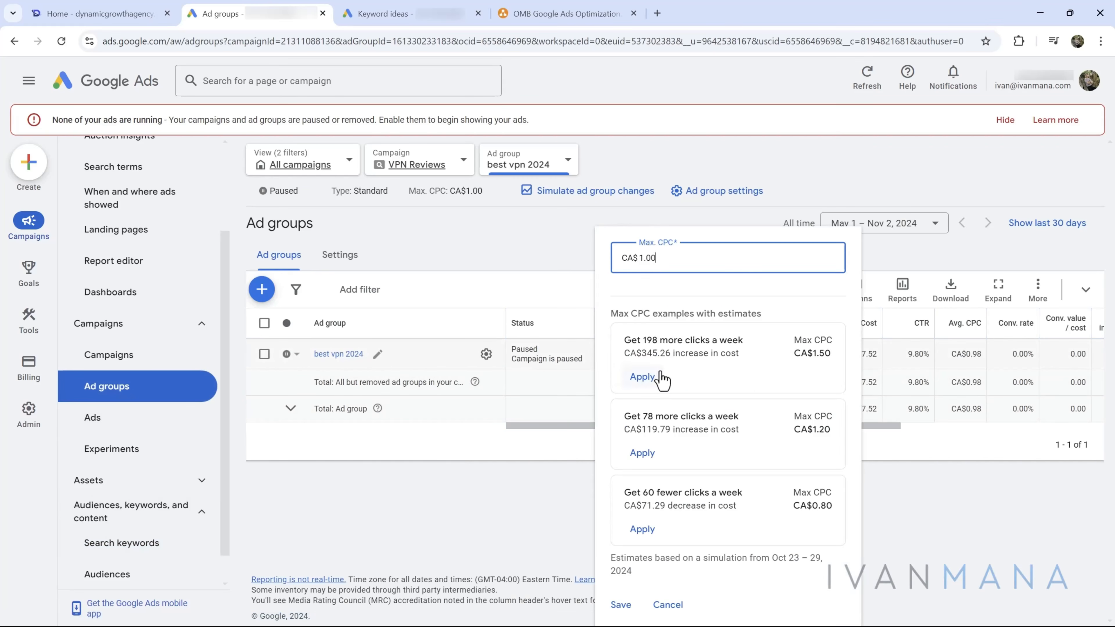
double_click(650, 257)
type("6.00")
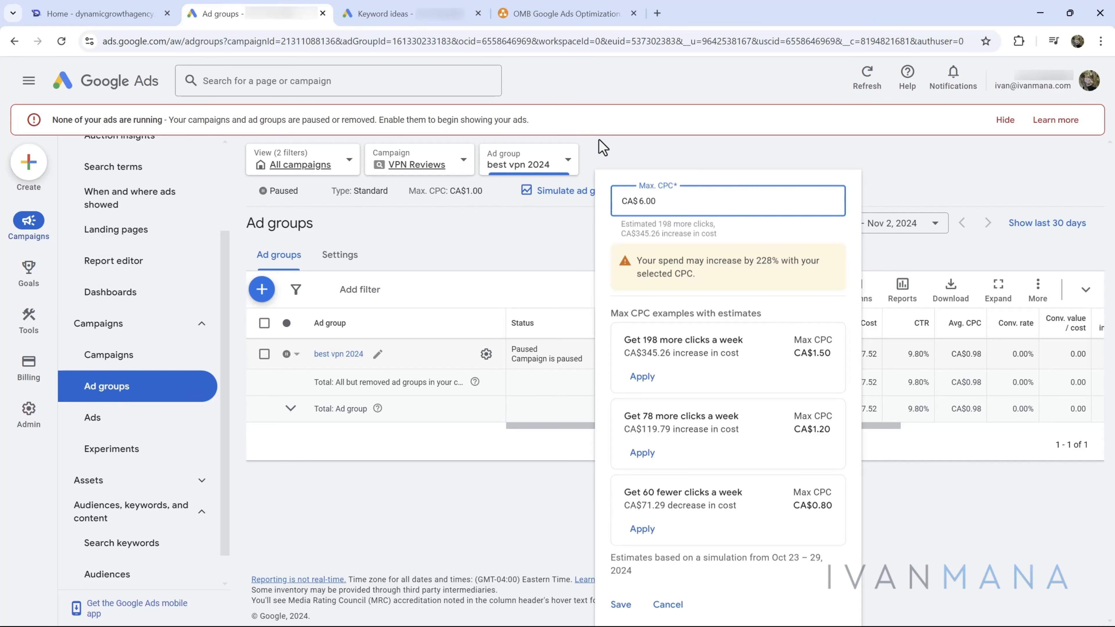
left_click(630, 606)
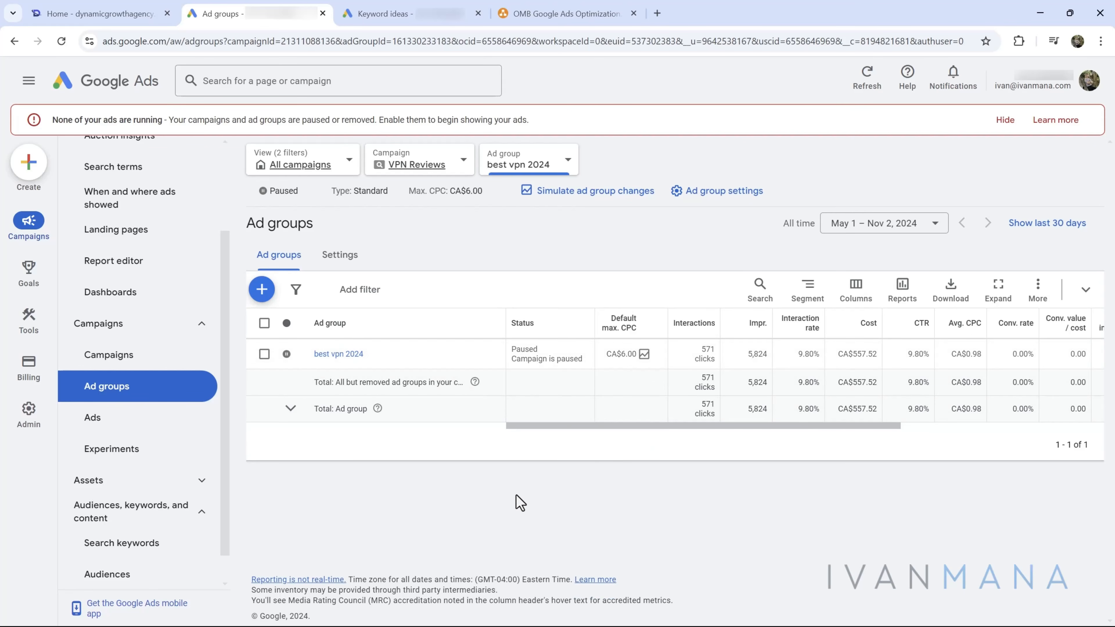
Step: Record the bid change in Notepad as "1. increased bid from $1 --> $6" and return to Google Ads
key("super")
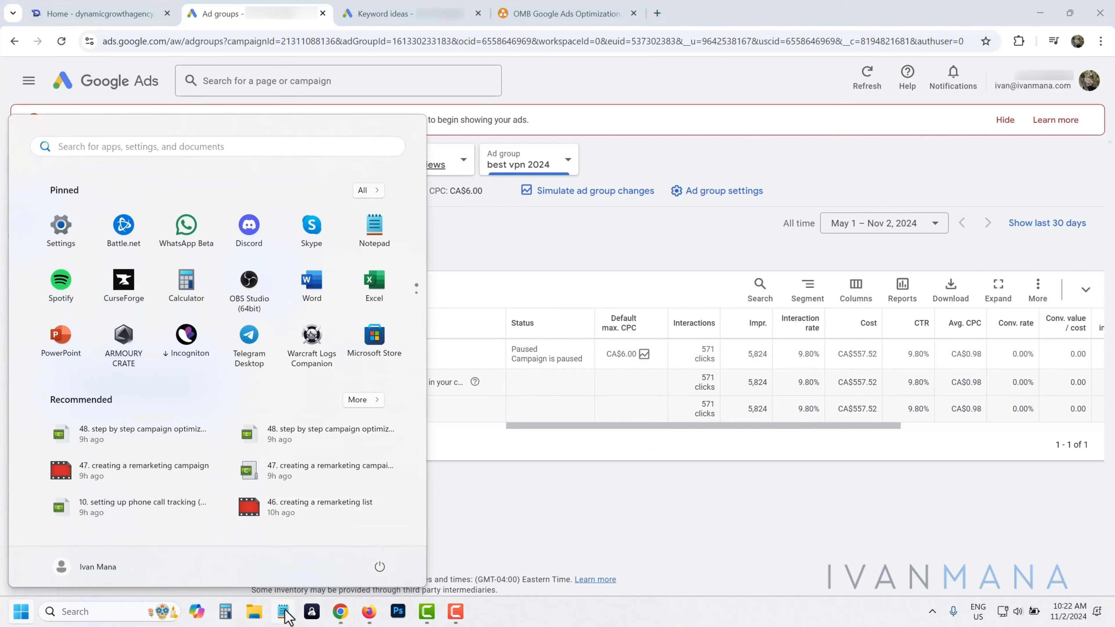
left_click(282, 611)
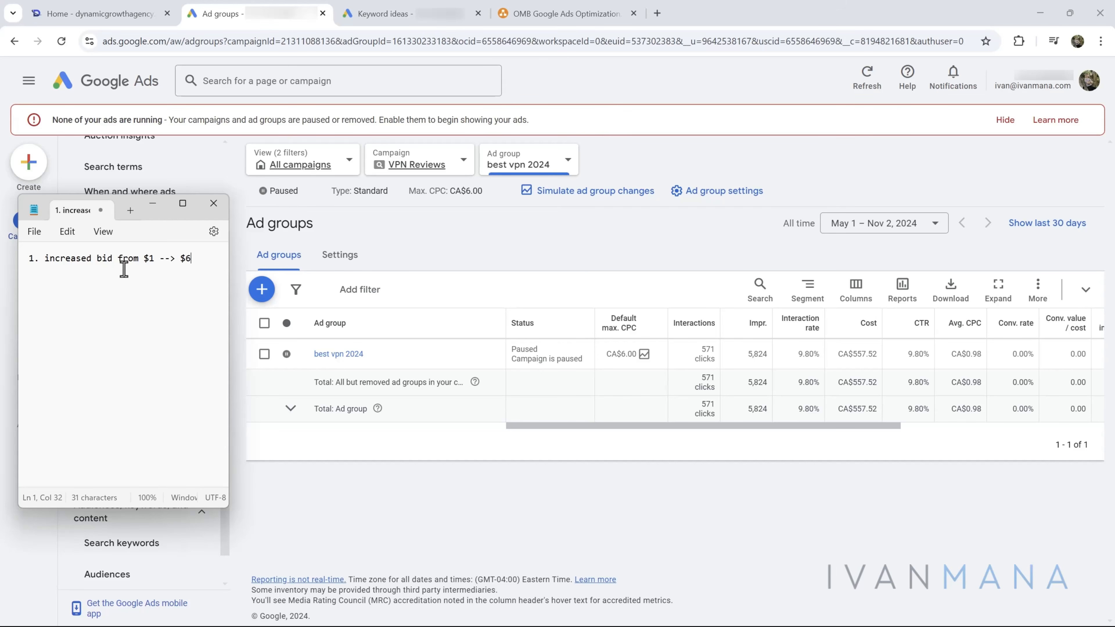
left_click(420, 474)
Step: Review the best vpn 2024 ad group's change history and return to its search keywords
scroll(154, 487, "down", 1)
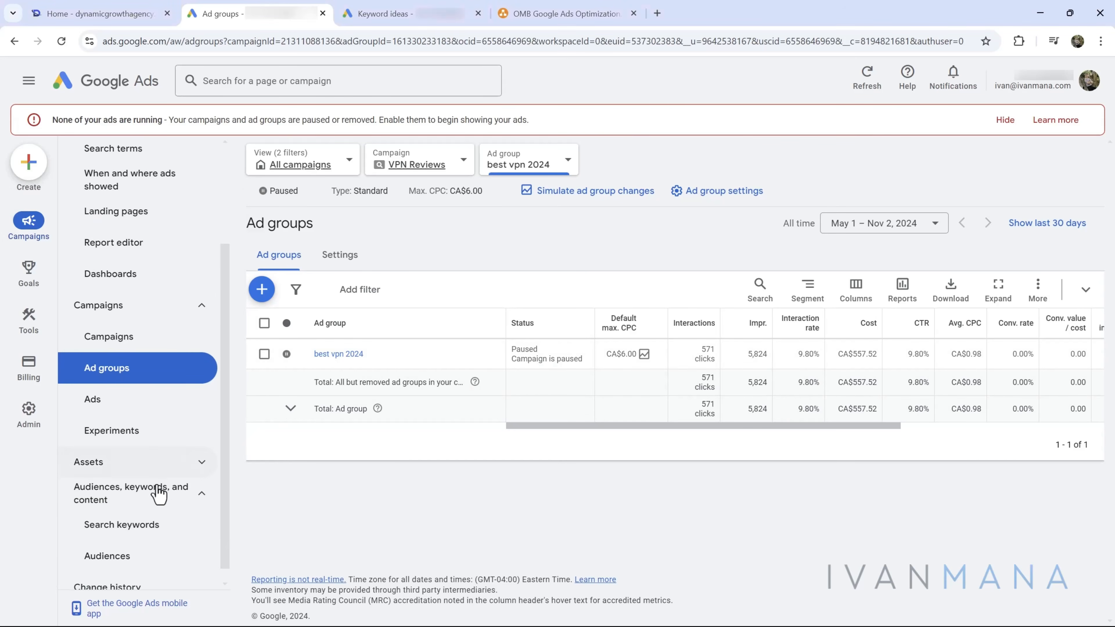
left_click(148, 575)
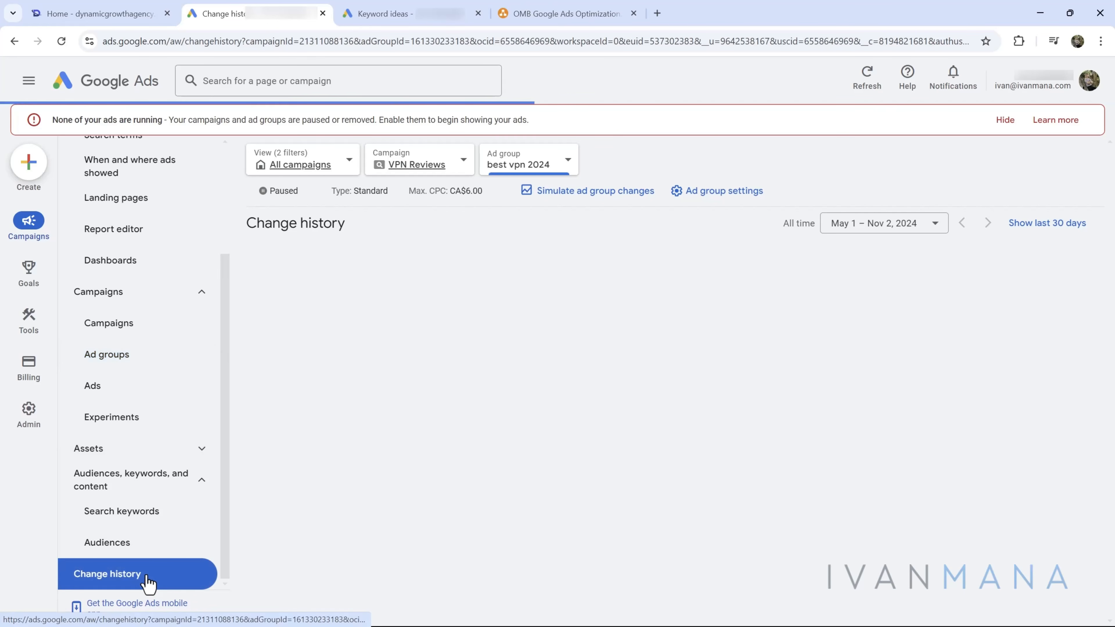
scroll(461, 477, "down", 1)
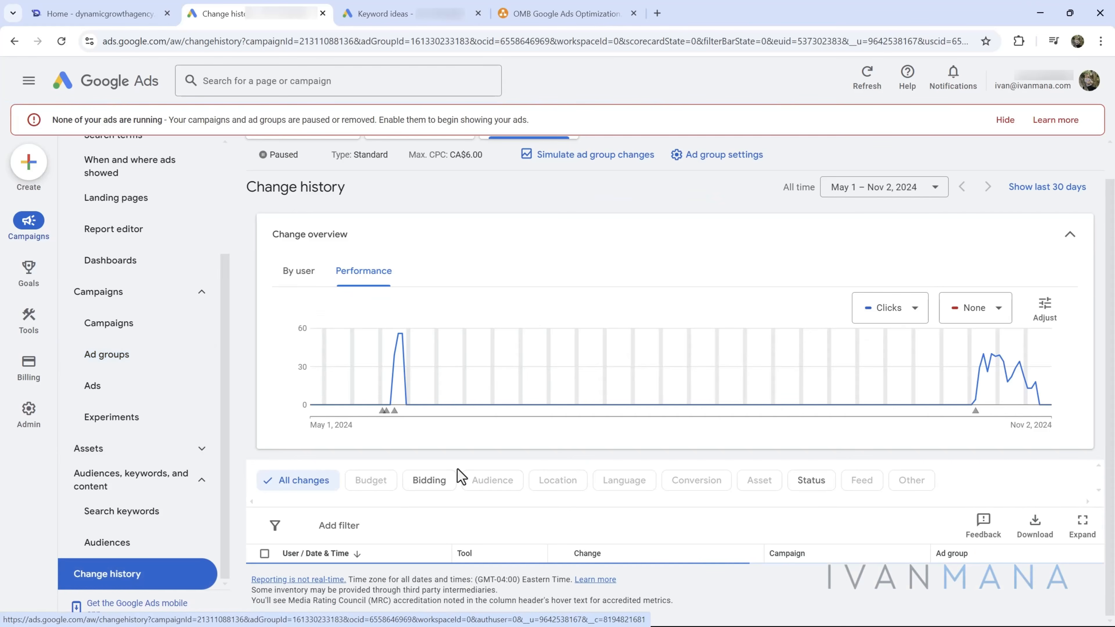
scroll(456, 465, "down", 3)
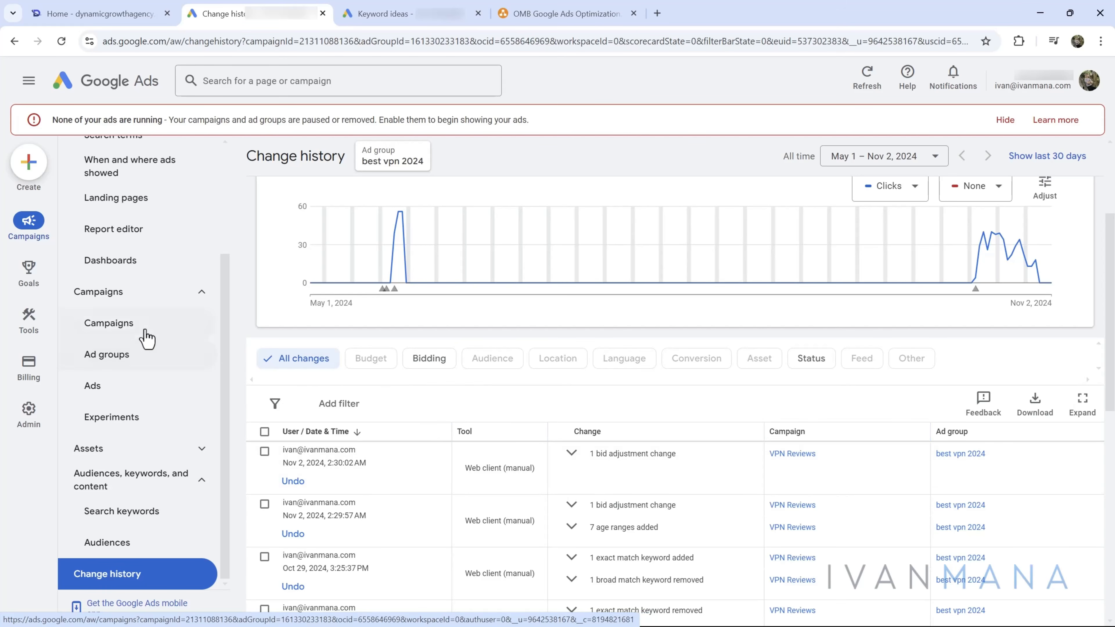
left_click(143, 367)
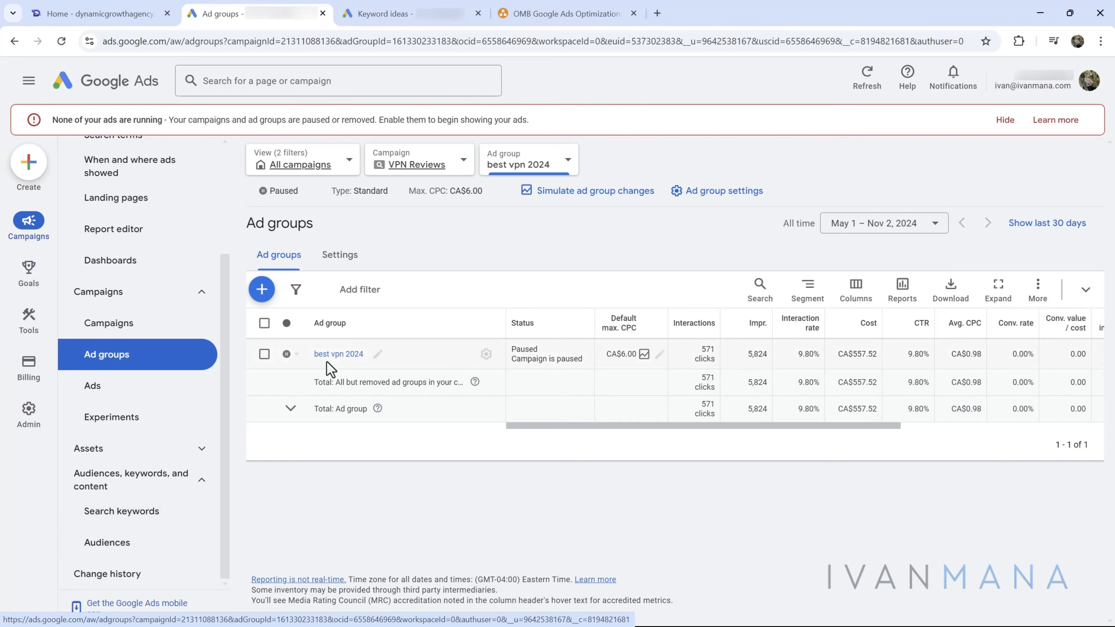
left_click(319, 355)
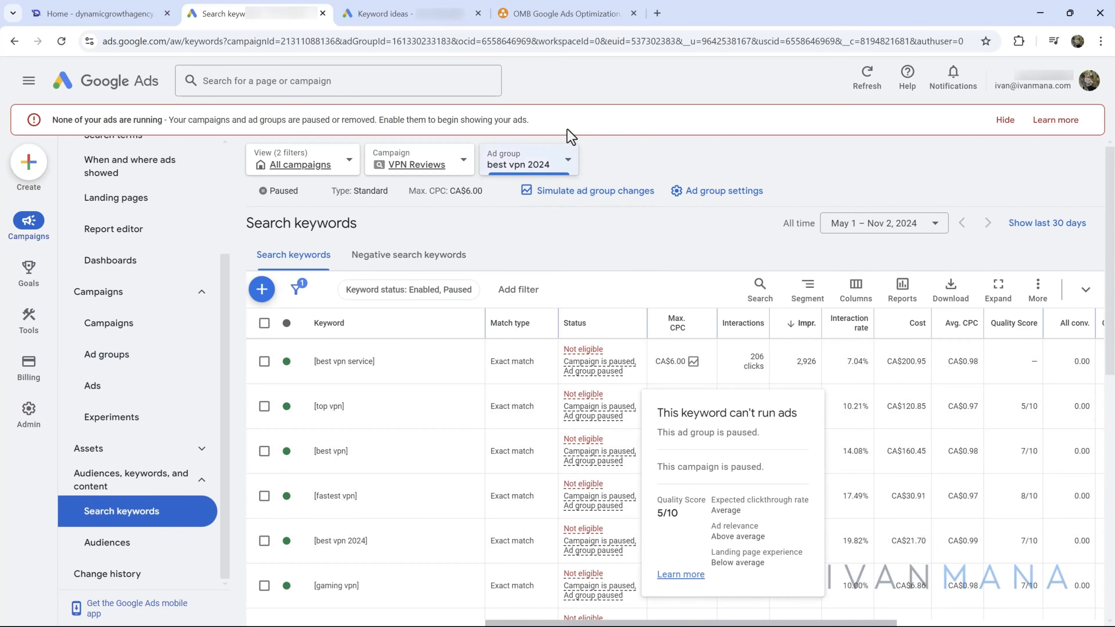
Step: Consult the optimization flowchart's Search term report stage and close the Keyword Planner page, returning to the ad group's keywords
left_click(586, 20)
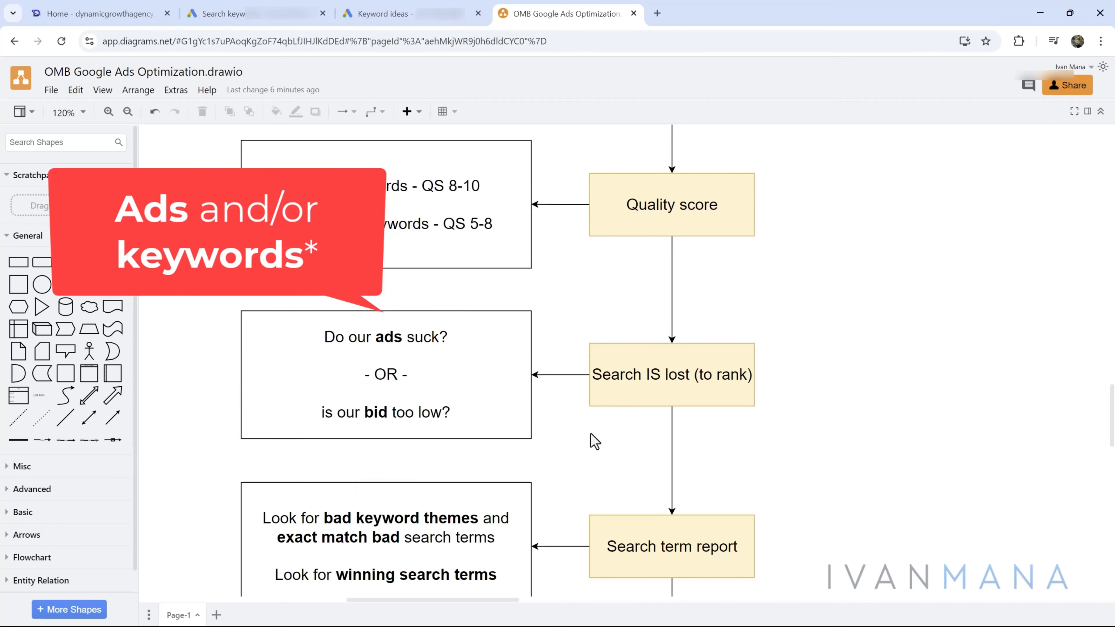
left_click_drag(589, 432, 561, 326)
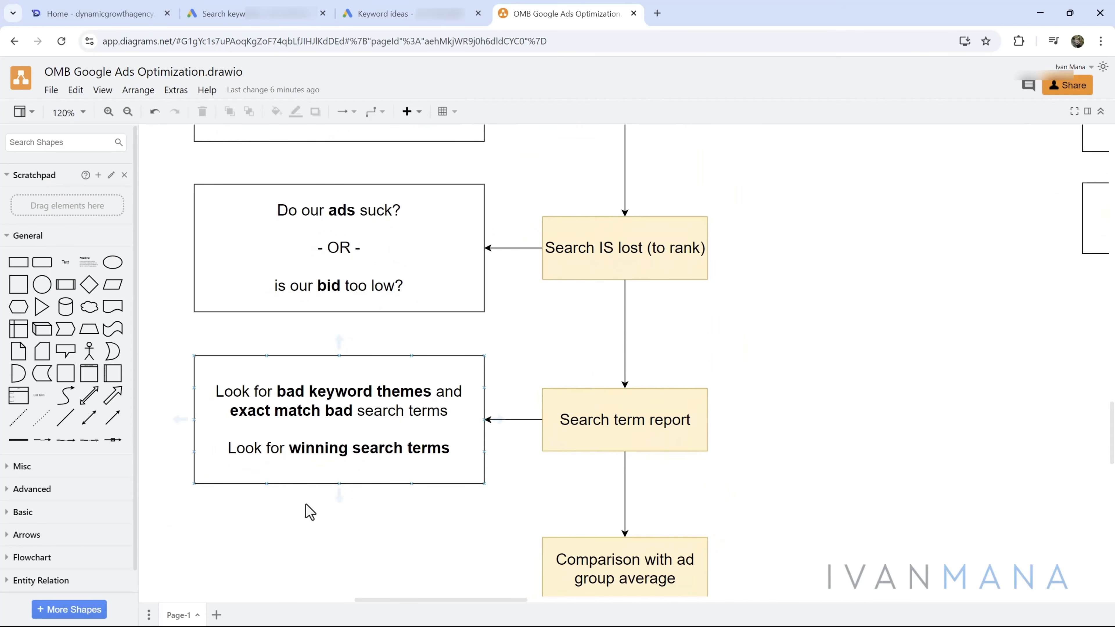
left_click(388, 13)
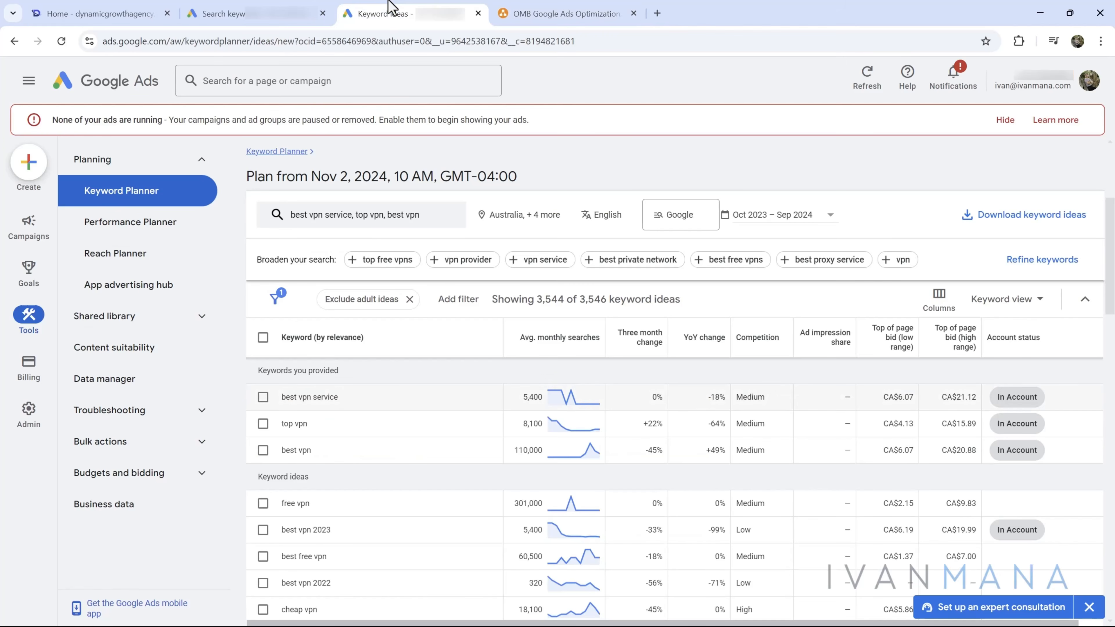
left_click(477, 13)
left_click(263, 13)
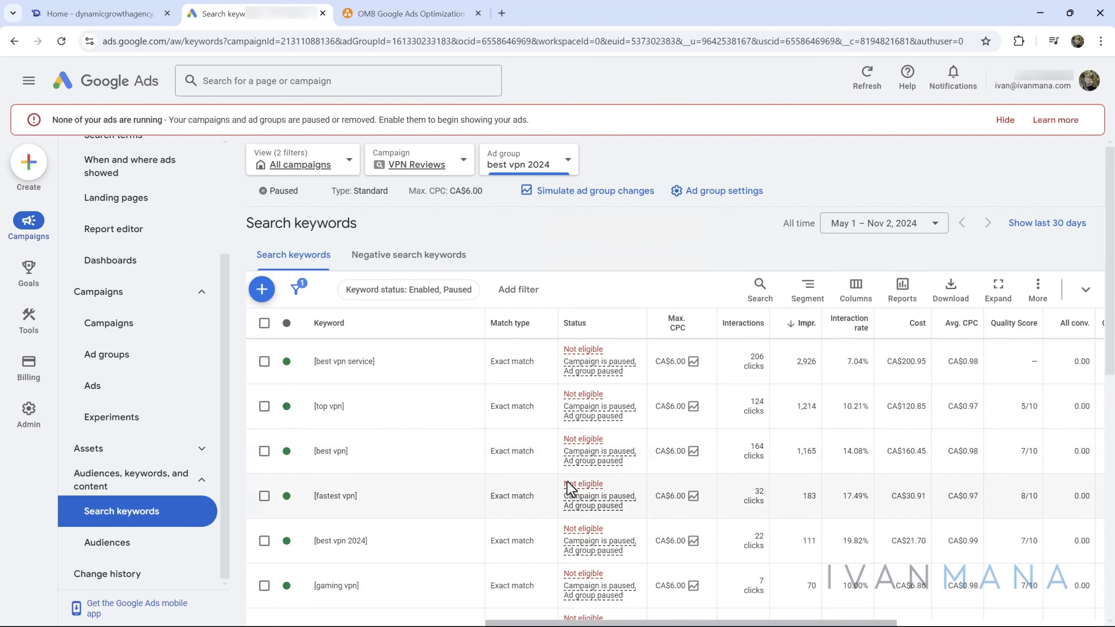
Step: Compare the total cost of the keywords in view with the ad group's total cost
scroll(585, 479, "down", 10)
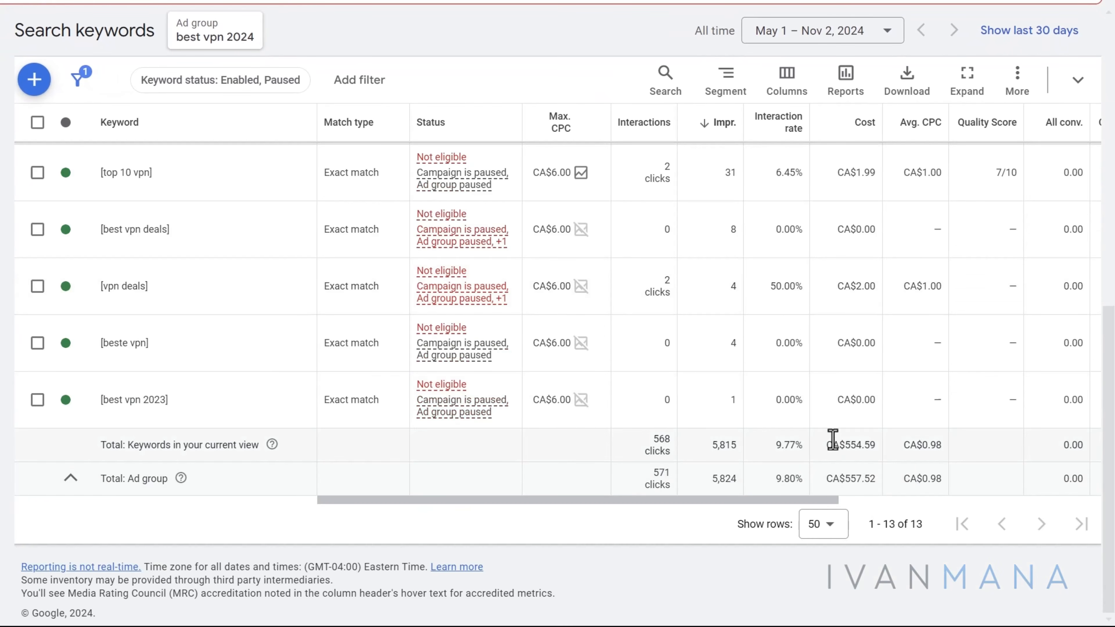
triple_click(833, 439)
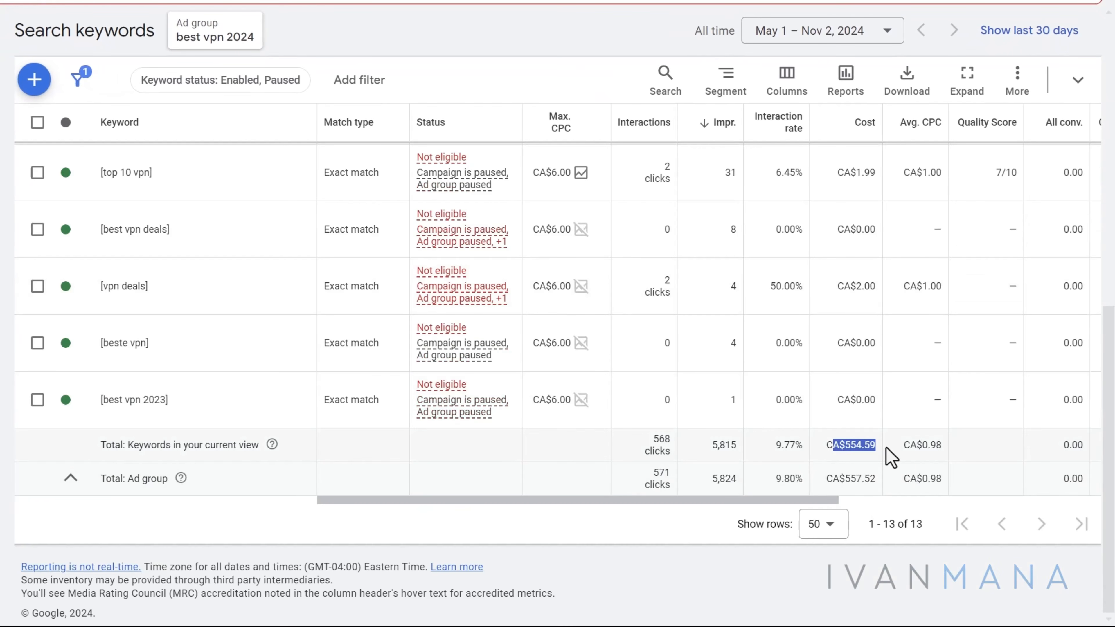
triple_click(825, 478)
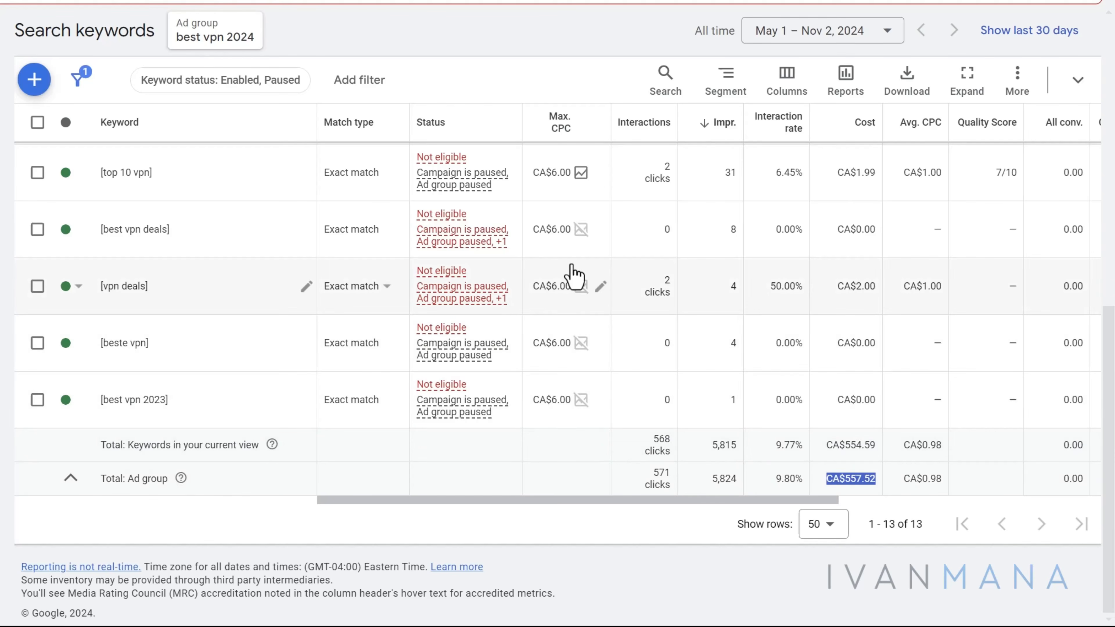
scroll(570, 281, "up", 10)
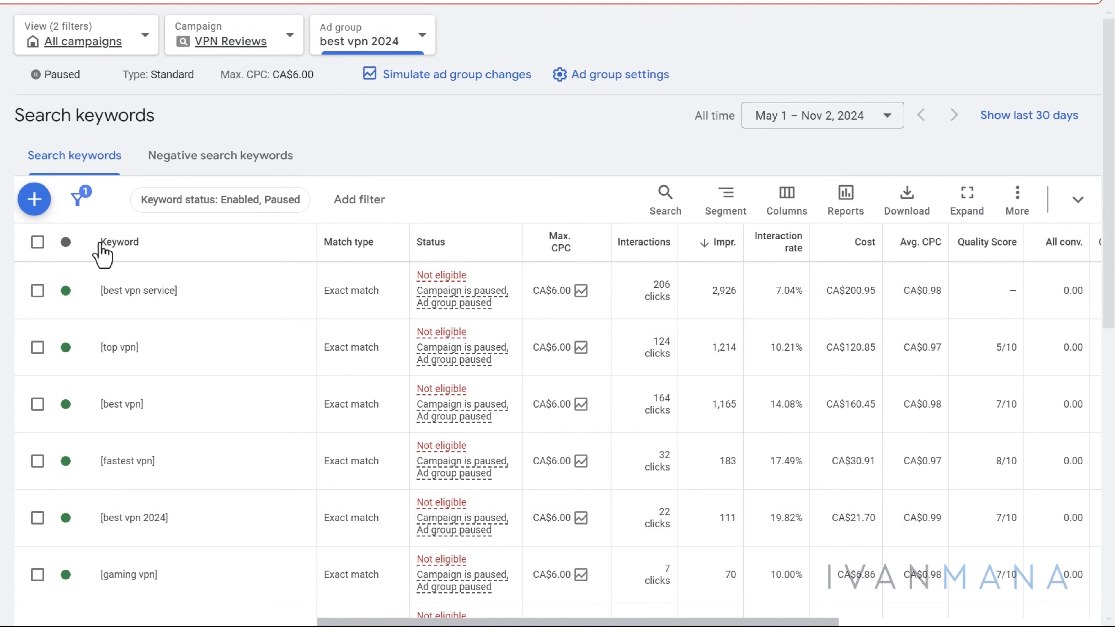
Step: View the search terms report filtered to all of the ad group's keywords and go back to the Search keywords list
left_click(37, 242)
left_click(248, 207)
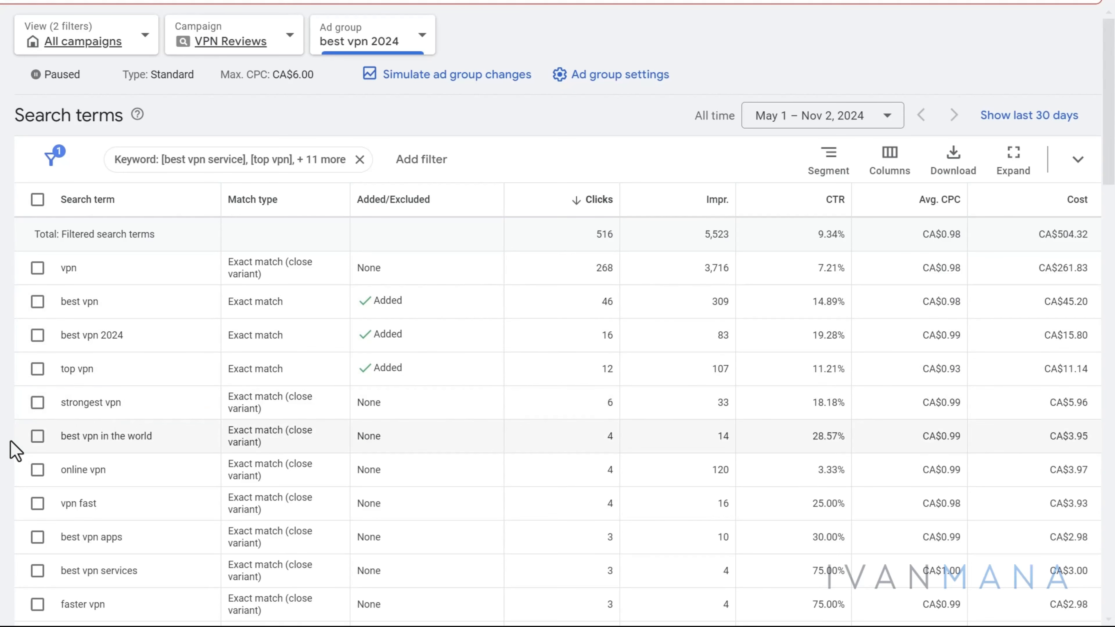
left_click(1, 439)
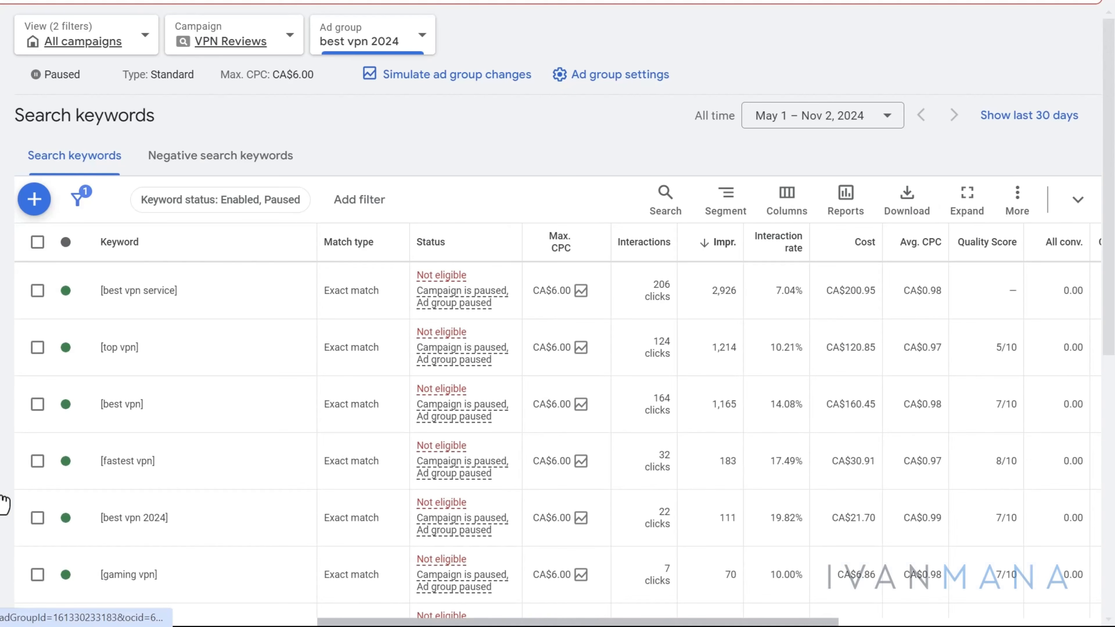
Step: Examine the cost and click figures of the ad group's keywords down to the total rows
scroll(796, 373, "down", 10)
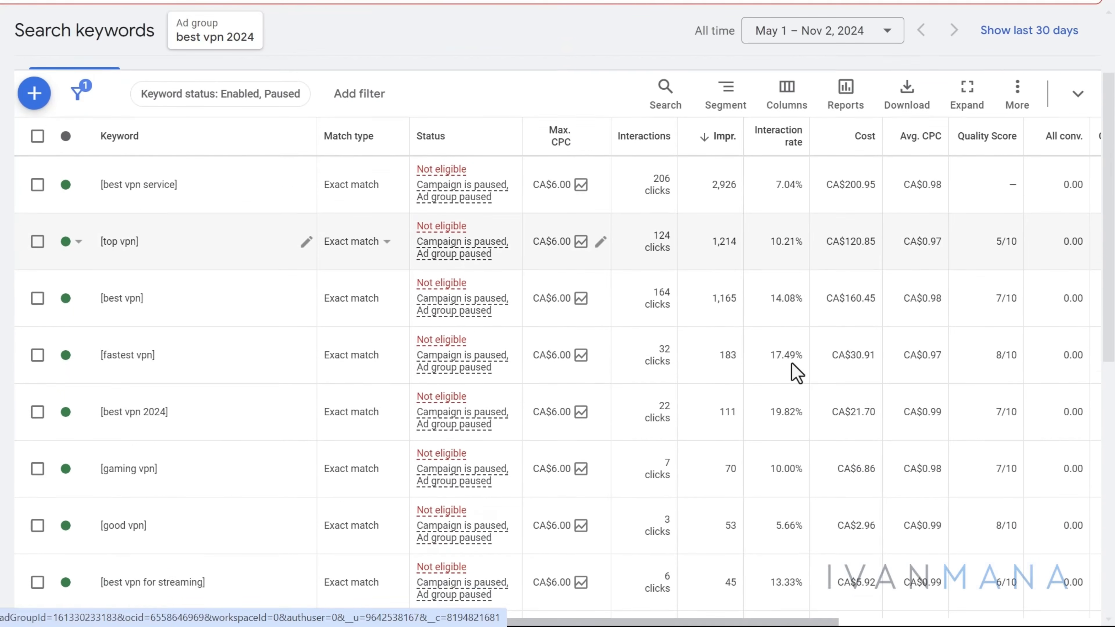
scroll(780, 479, "down", 2)
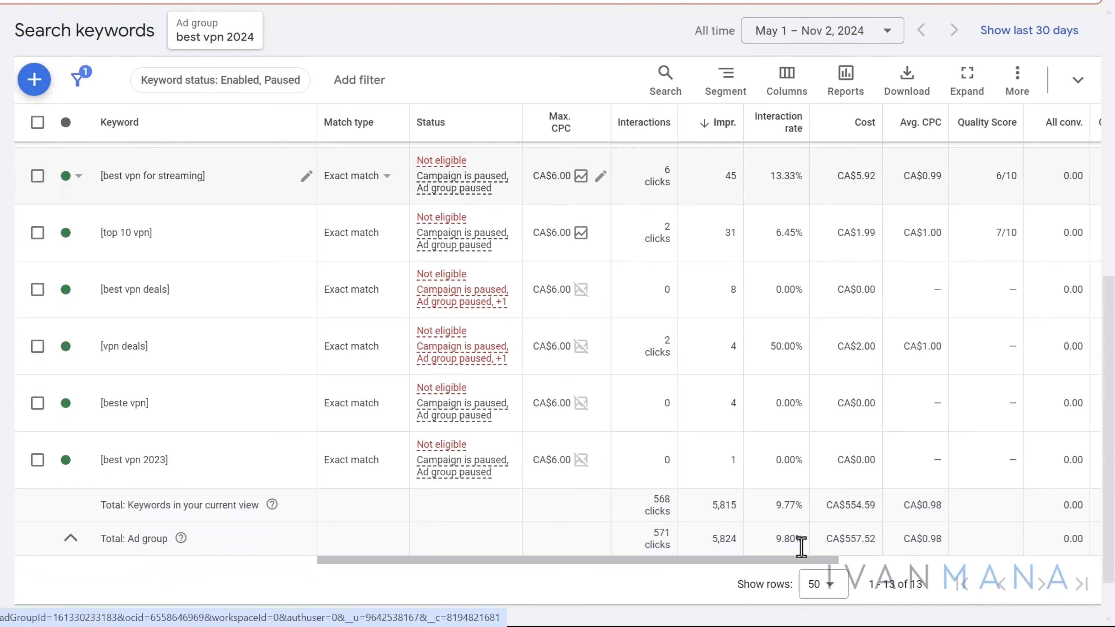
scroll(778, 379, "up", 3)
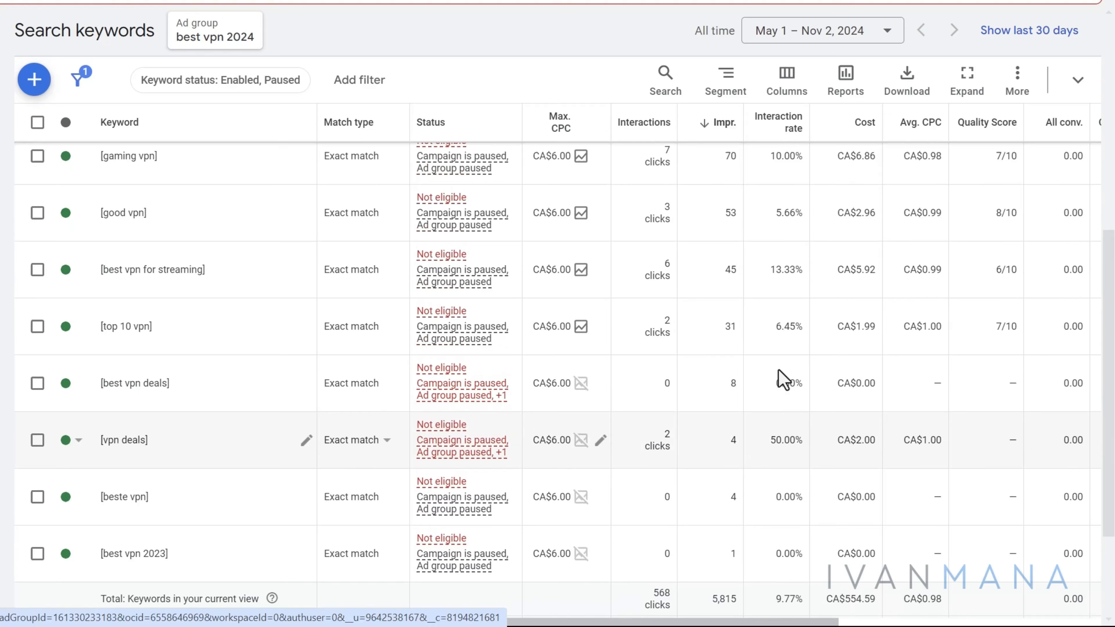
scroll(544, 399, "up", 5)
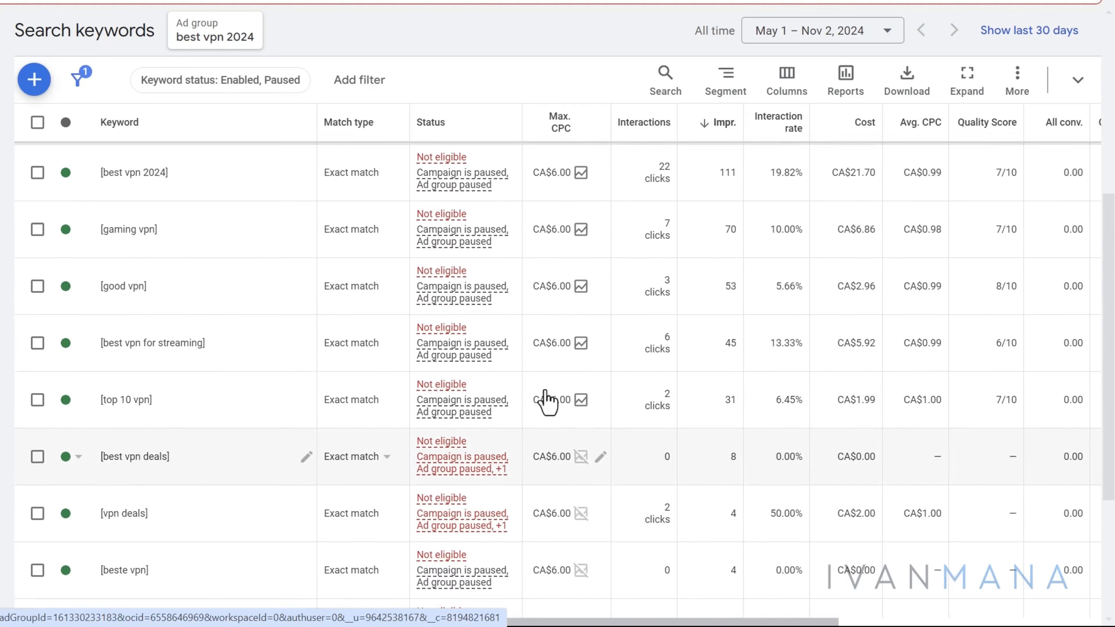
scroll(545, 400, "up", 3)
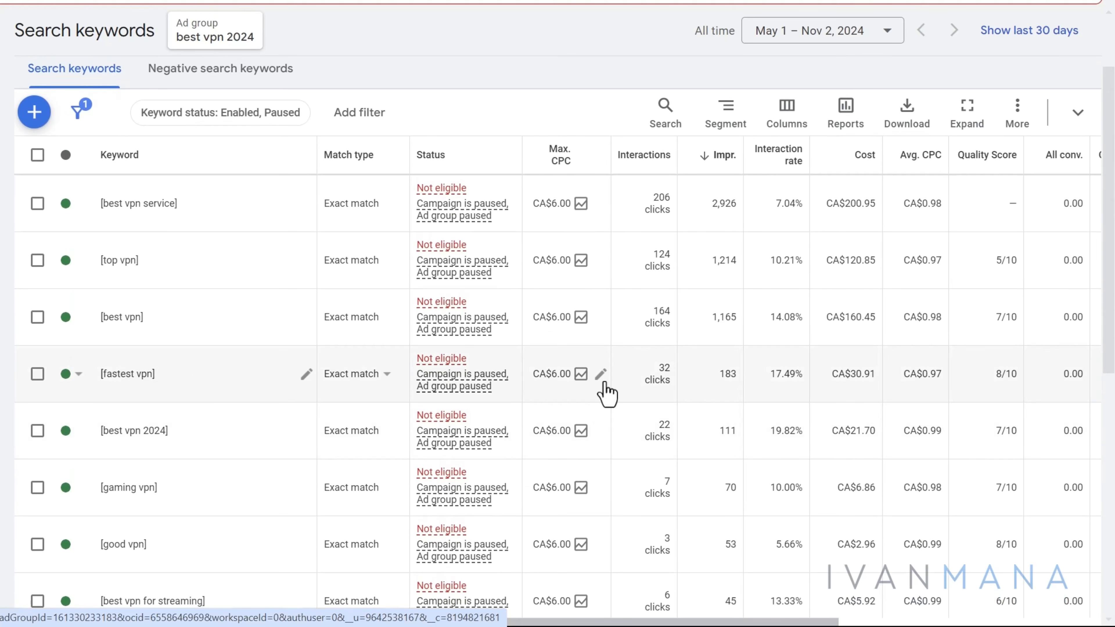
scroll(768, 350, "up", 2)
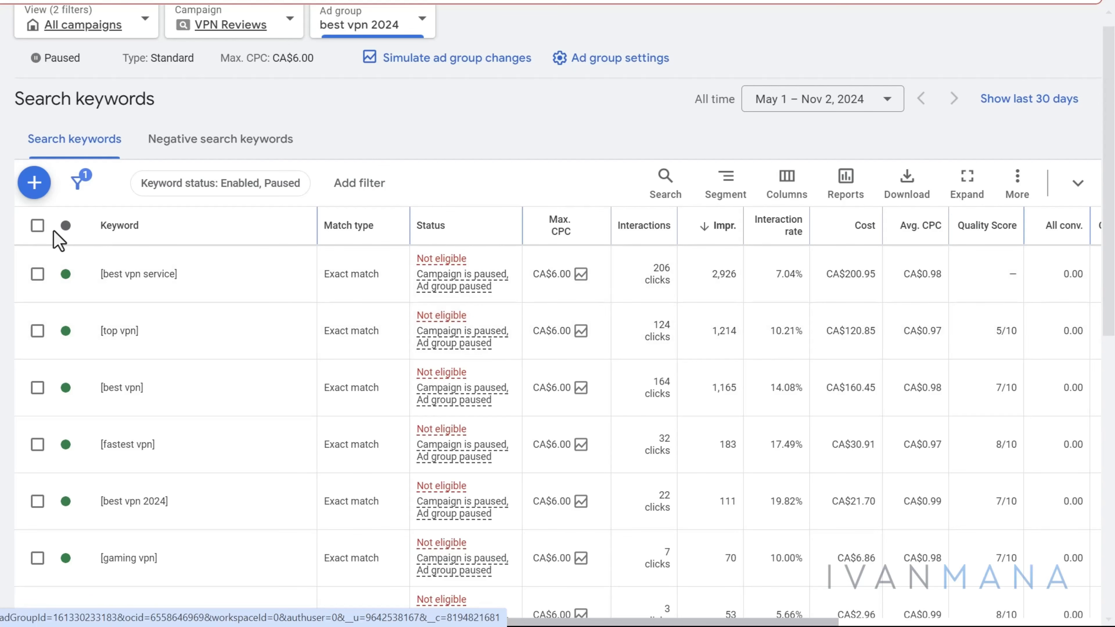
Step: Open the search terms report for all of the ad group's keywords and examine the figures of the vpn search term
left_click(37, 226)
left_click(241, 187)
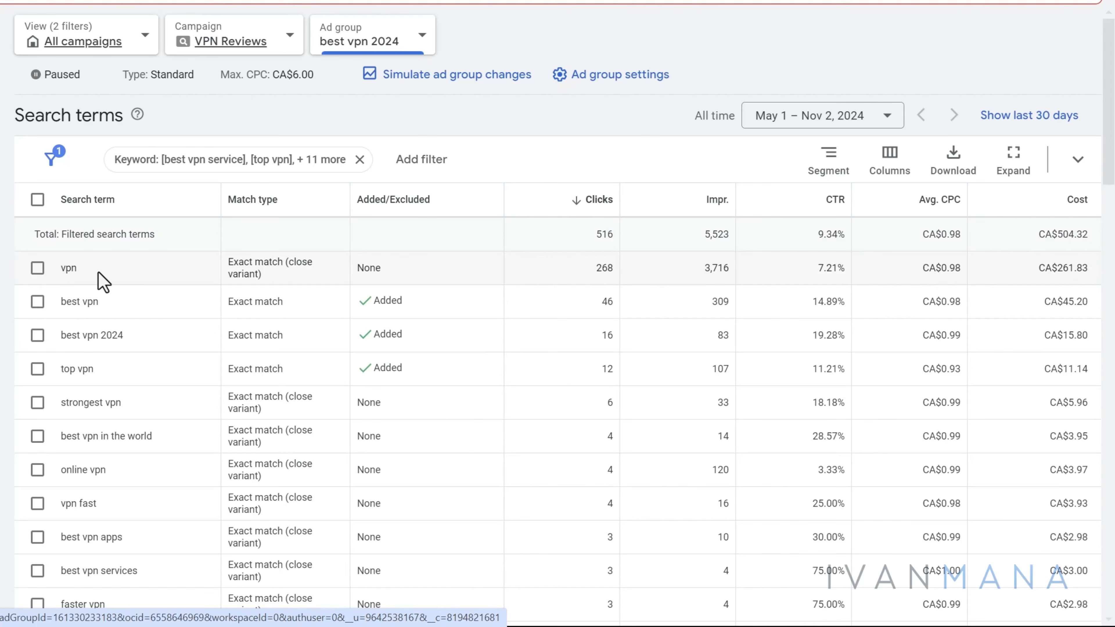
left_click_drag(73, 269, 1089, 272)
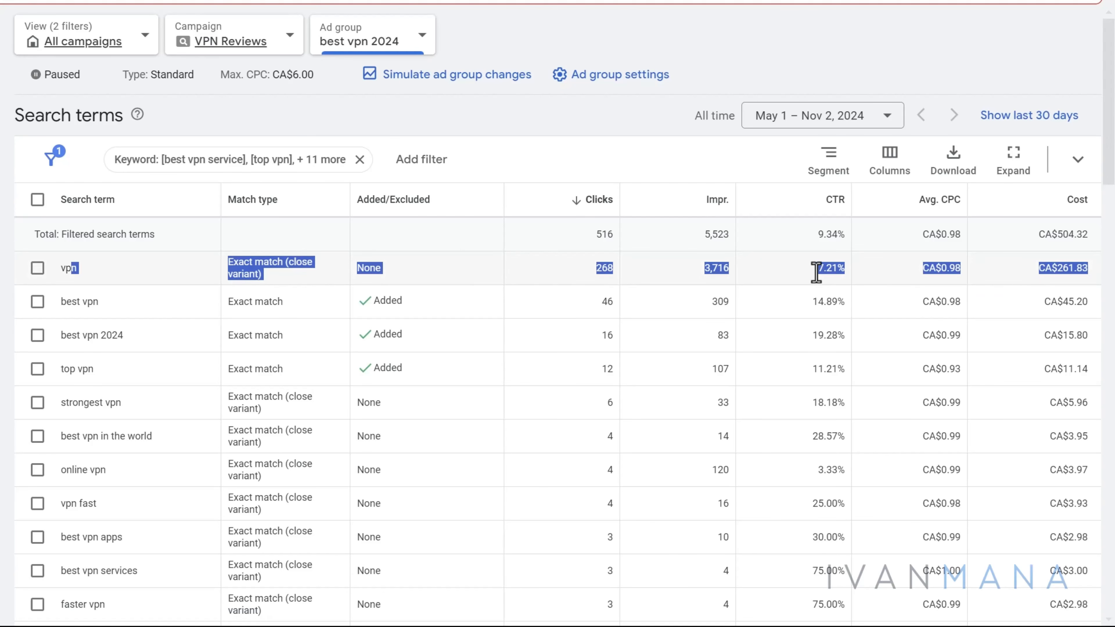
left_click(829, 272)
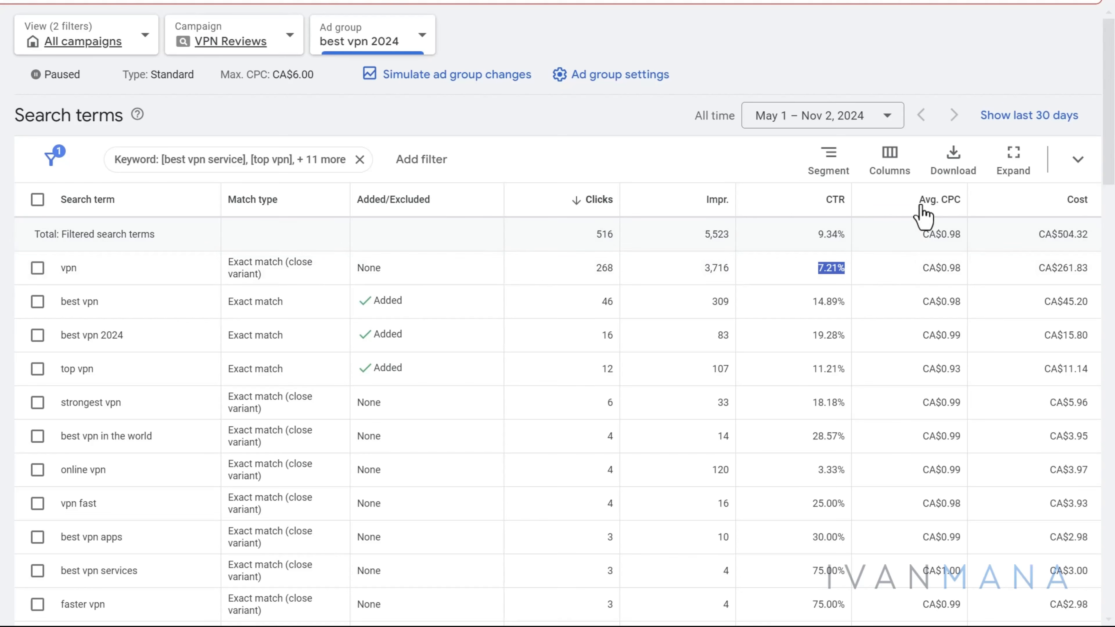
Step: Apply the saved search term report columns and add Cost / conv., Conv. value / cost, Conv. rate and Conv. value to the set
left_click(886, 165)
left_click(837, 284)
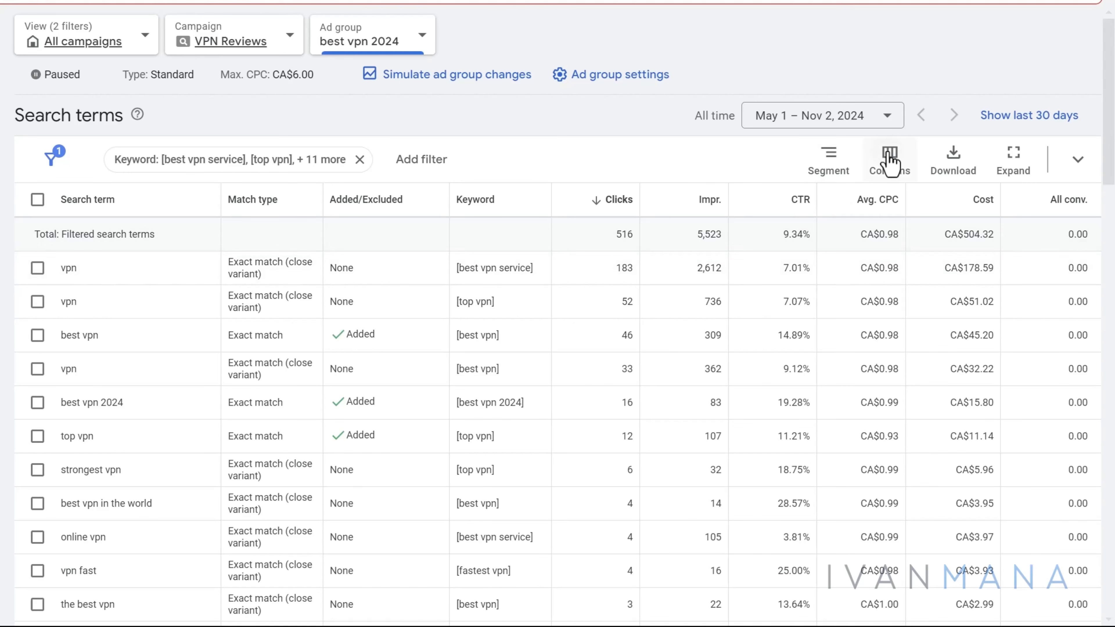
left_click(893, 154)
left_click(931, 284)
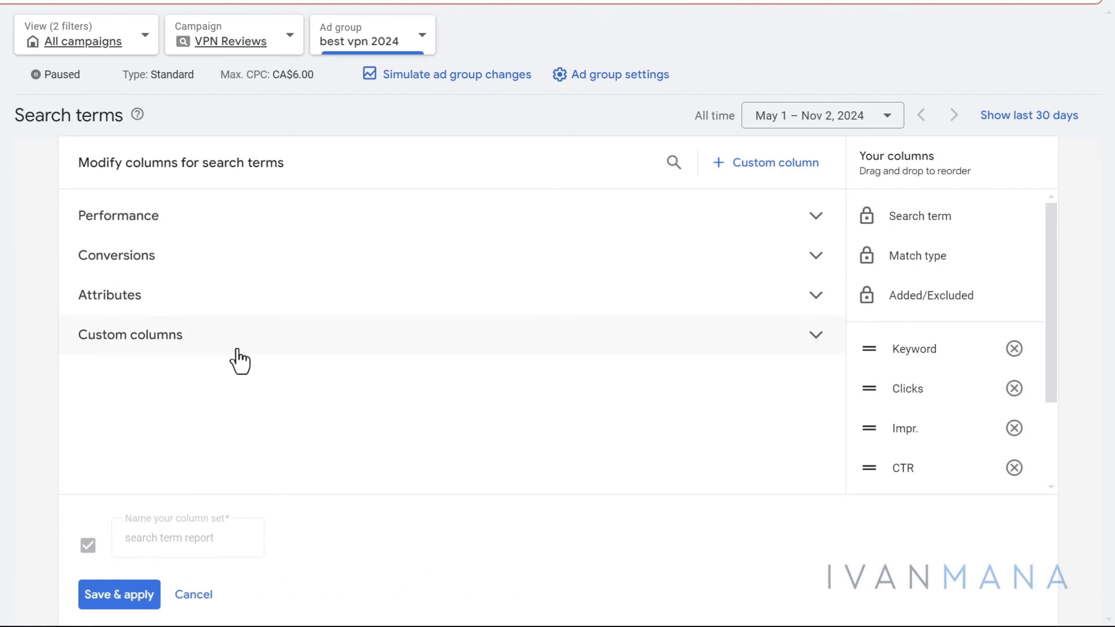
left_click(117, 278)
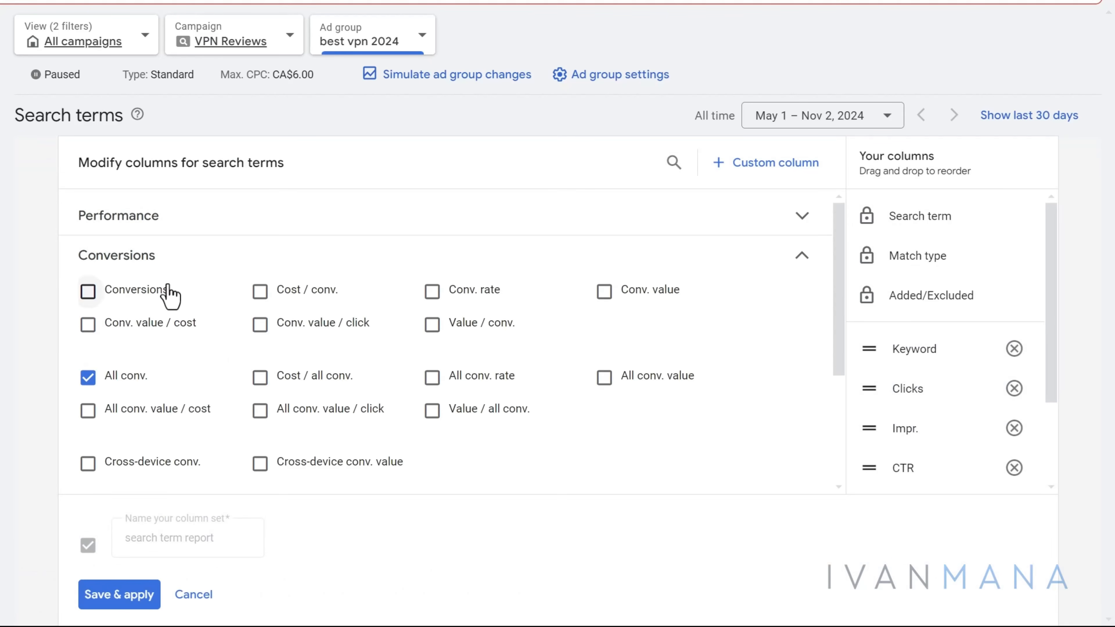
left_click(317, 295)
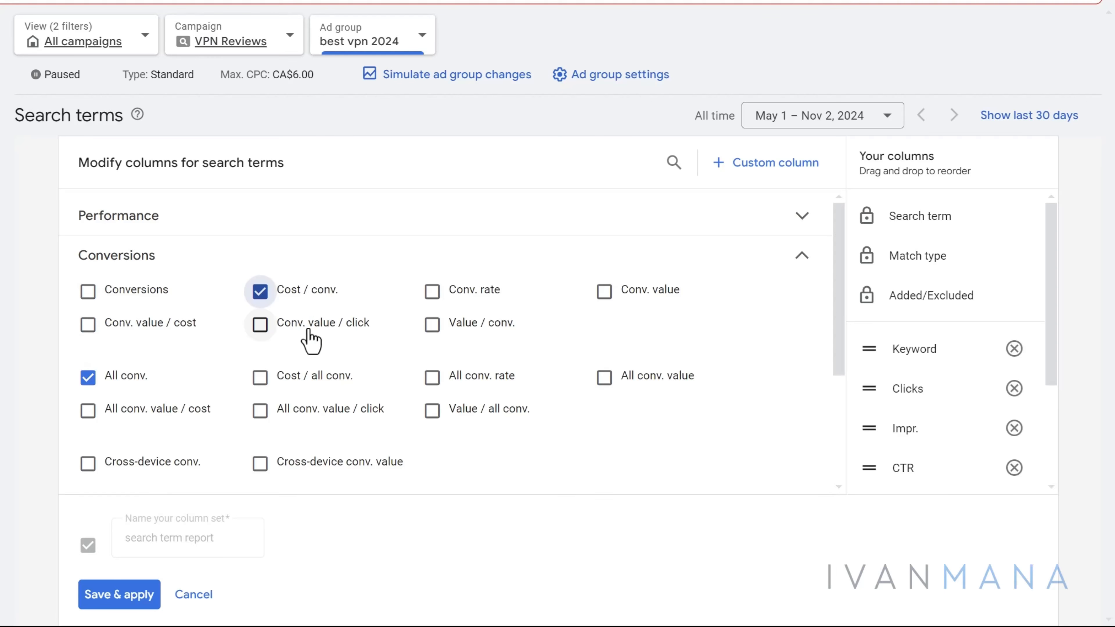
left_click(190, 327)
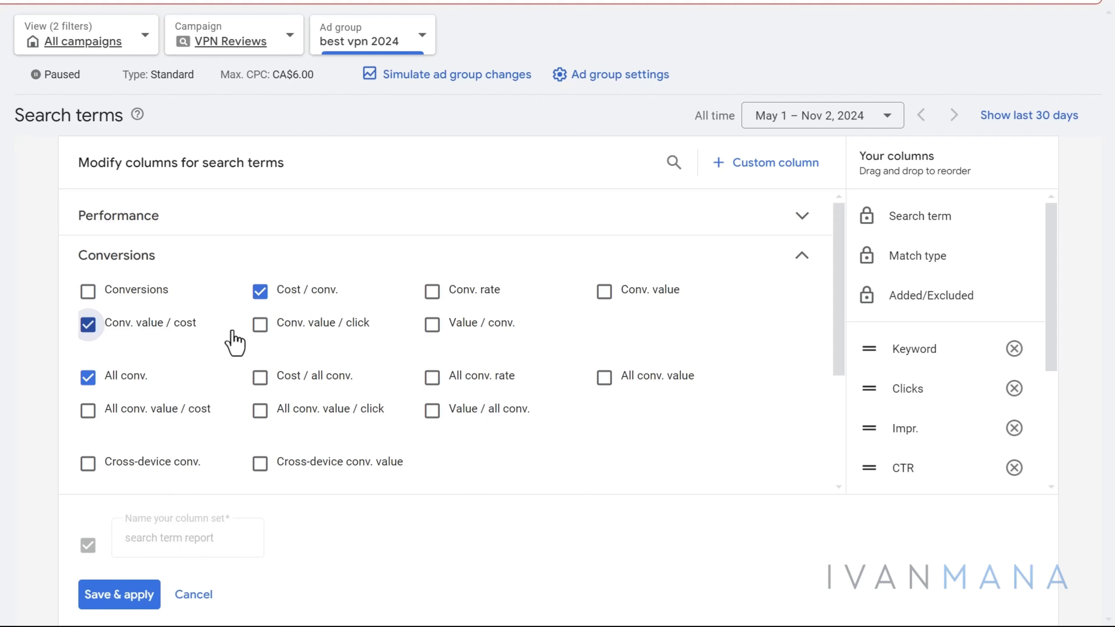
left_click(476, 293)
left_click(629, 295)
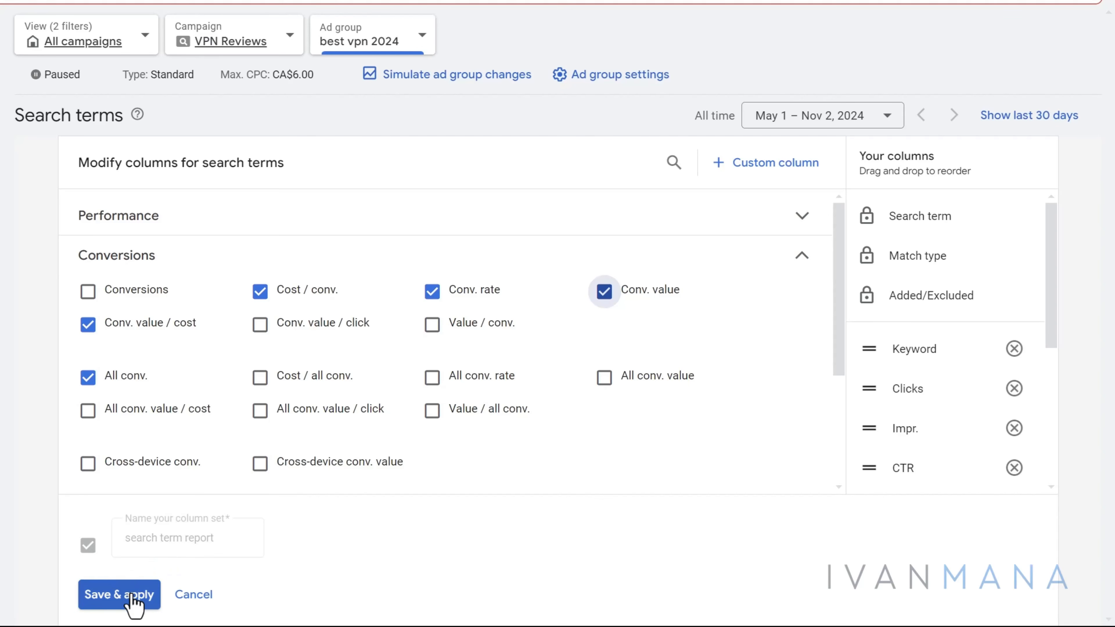
left_click(107, 596)
left_click(579, 320)
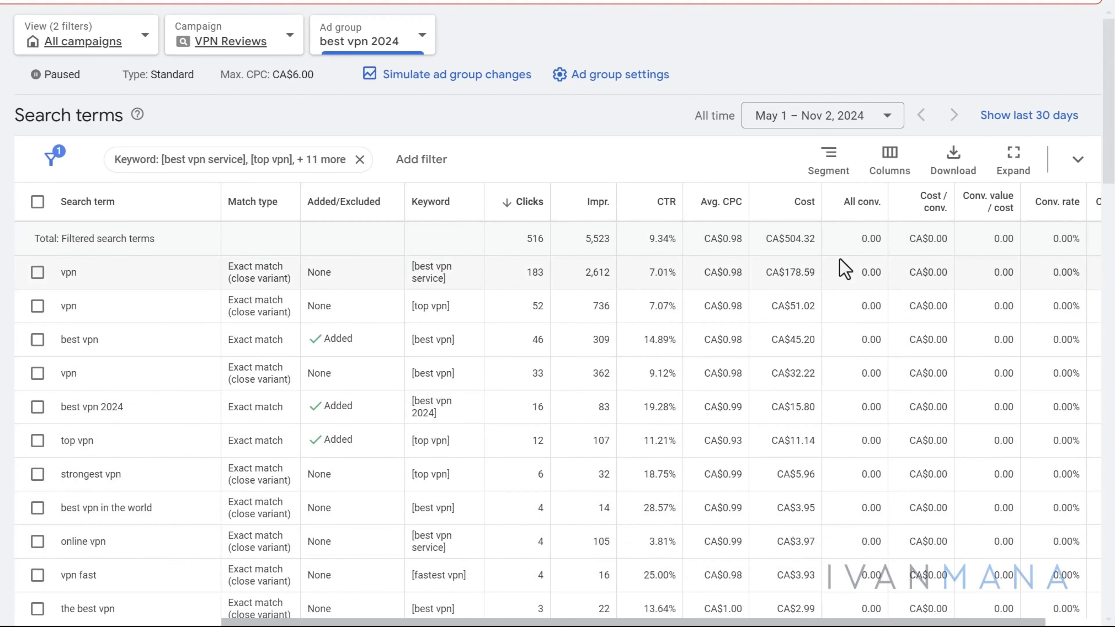
Step: Examine the first vpn search term and its match type against the keyword that triggered it
scroll(482, 264, "down", 1)
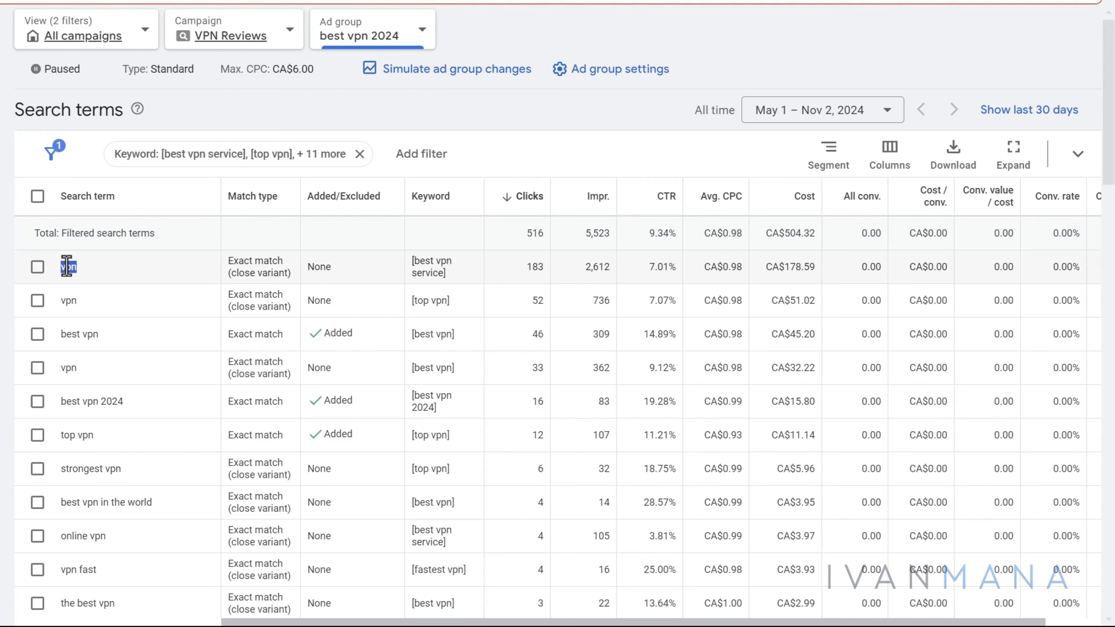
scroll(66, 266, "down", 1)
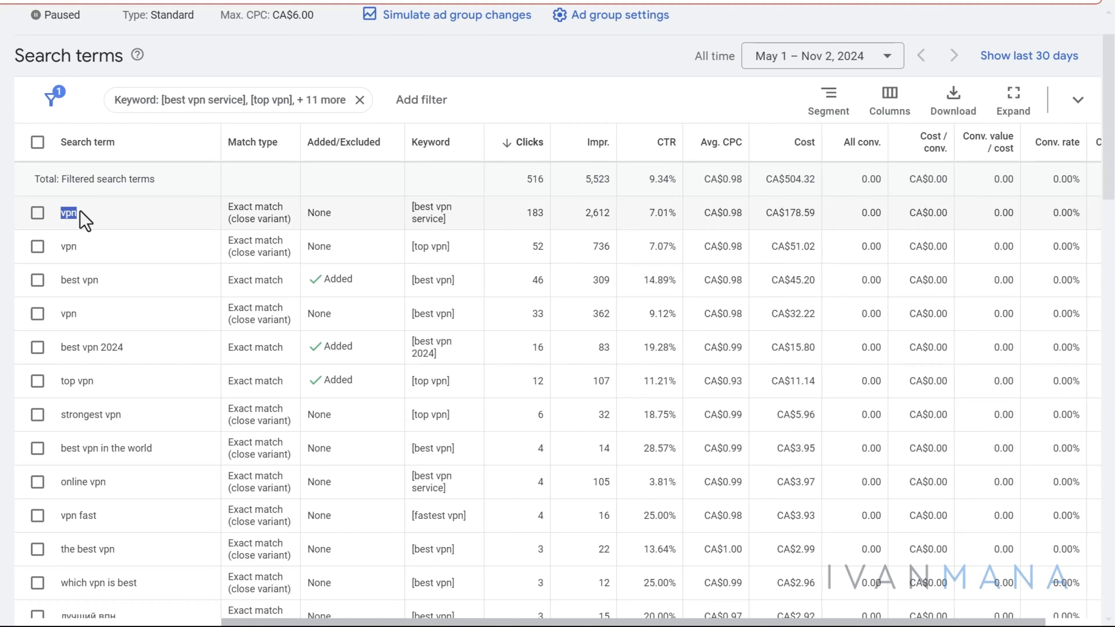
left_click_drag(234, 207, 298, 226)
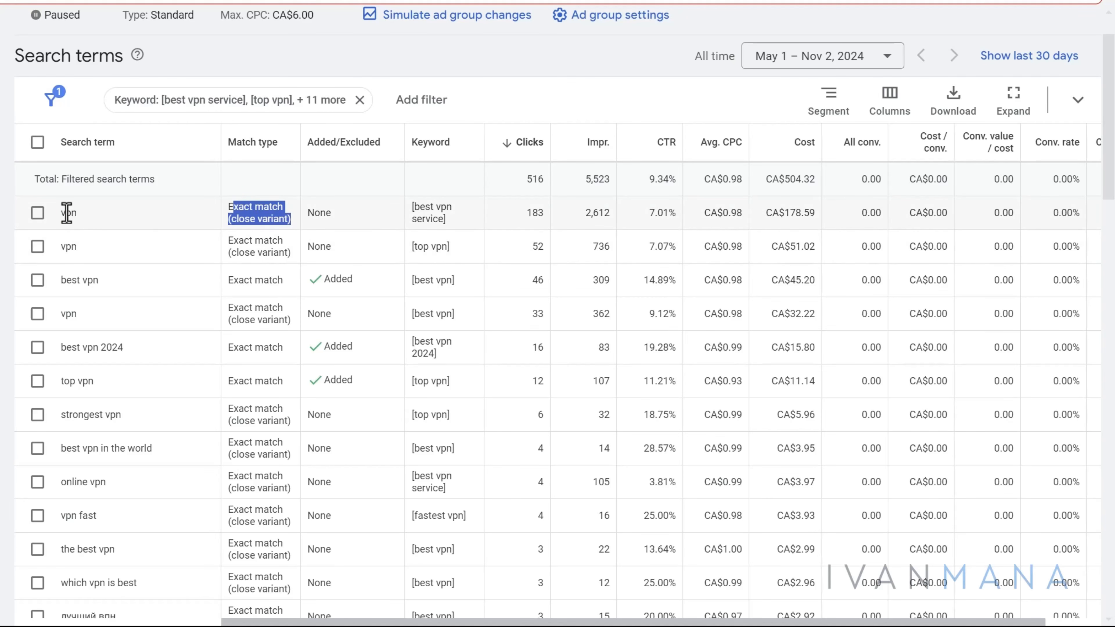
double_click(66, 214)
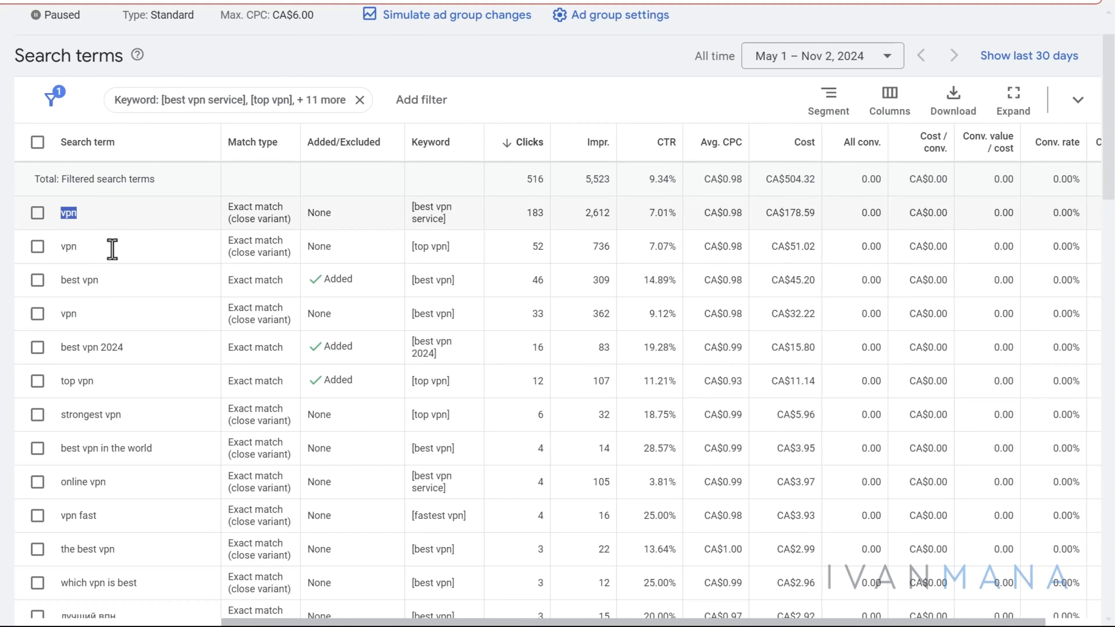
left_click(160, 317)
Step: Switch to the Notepad notes and add [vpn] several lines below the bid entry
key("super")
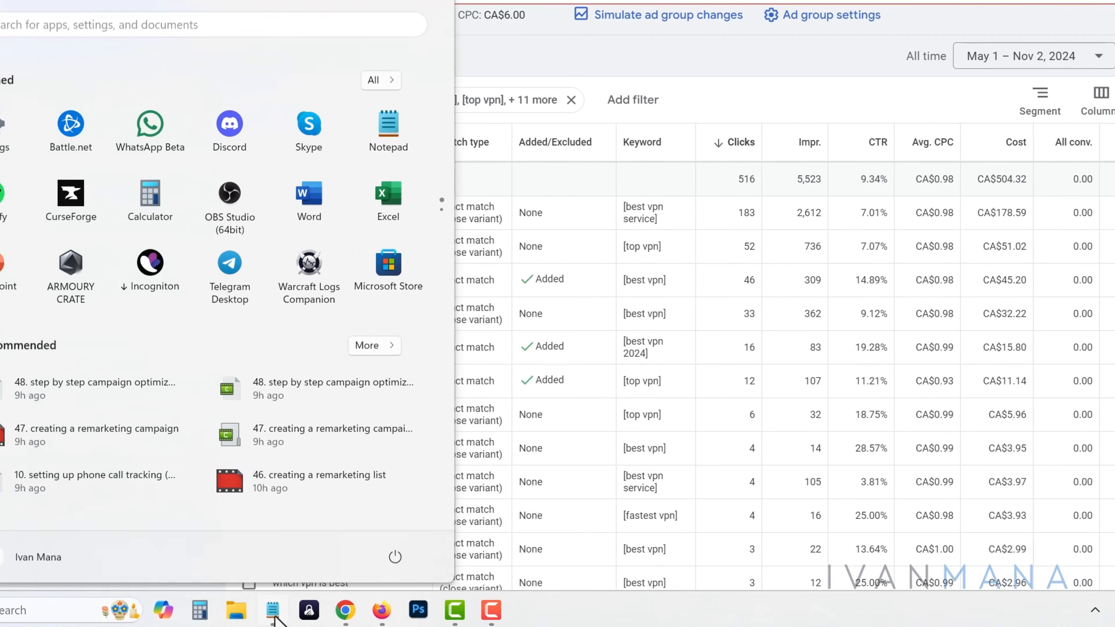
left_click(274, 614)
key("Return")
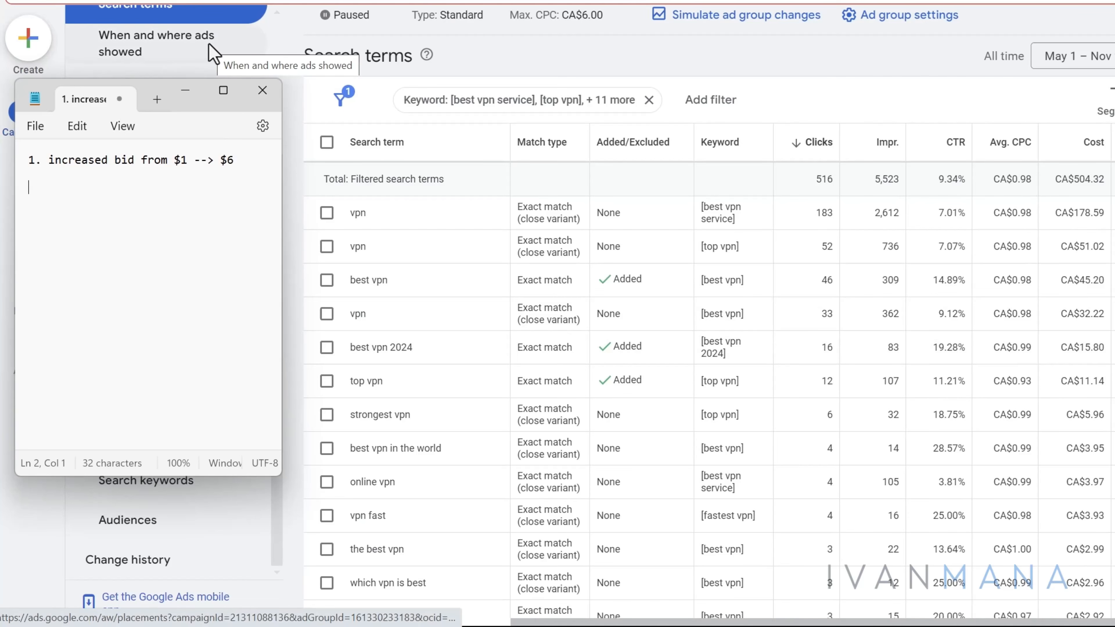
key("Return")
key("Return")
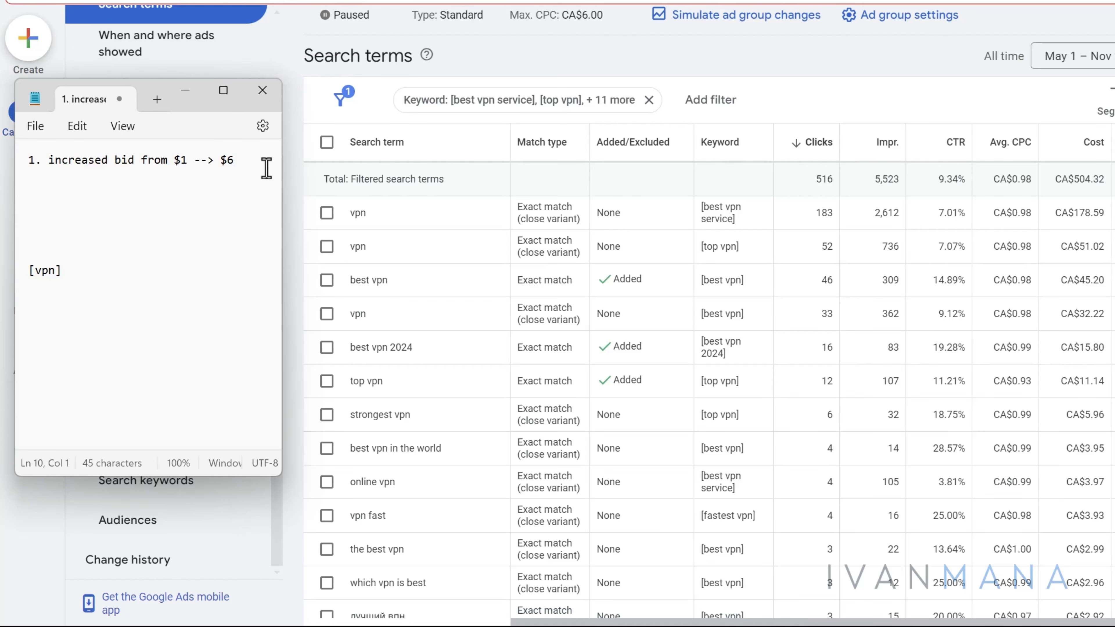
Step: Review the remaining search terms and check them against the Notepad list, returning to the start of the report
left_click(325, 213)
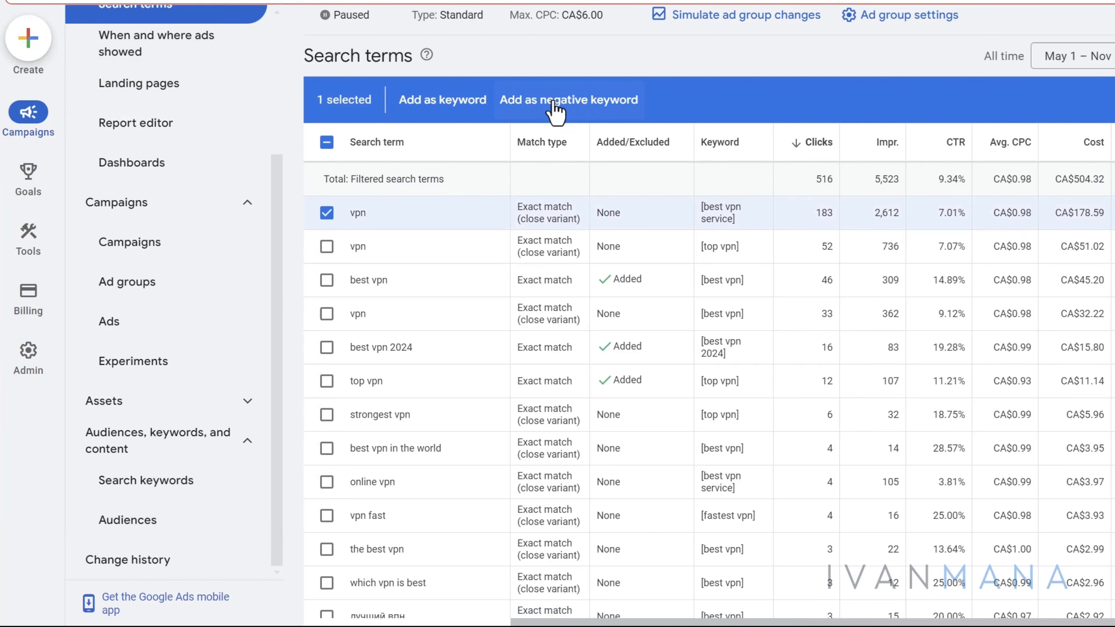
left_click(327, 213)
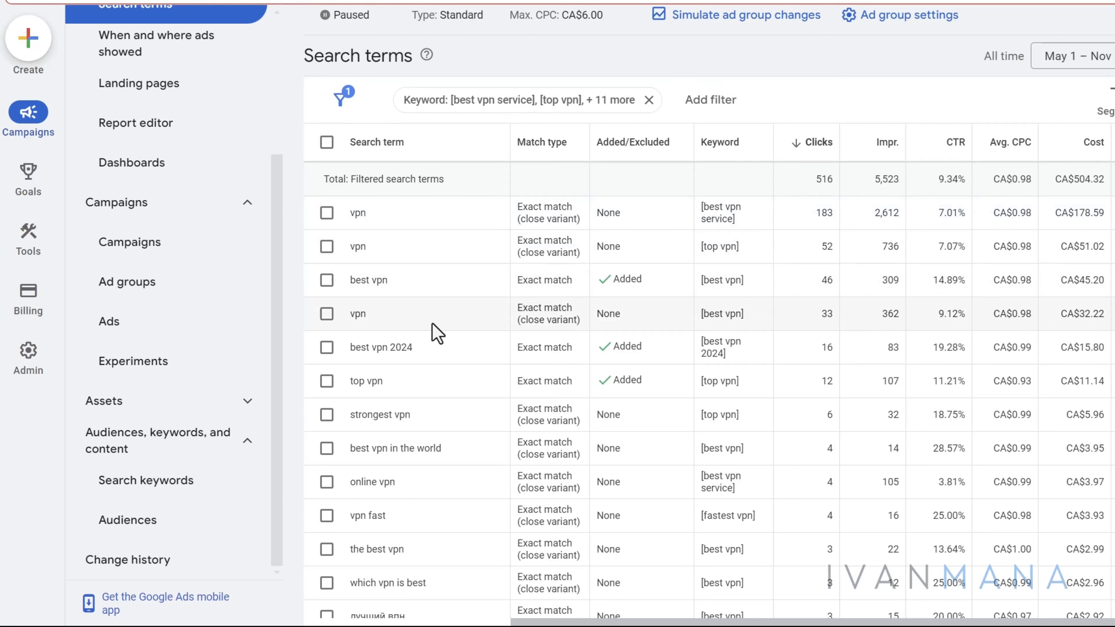
scroll(495, 381, "down", 5)
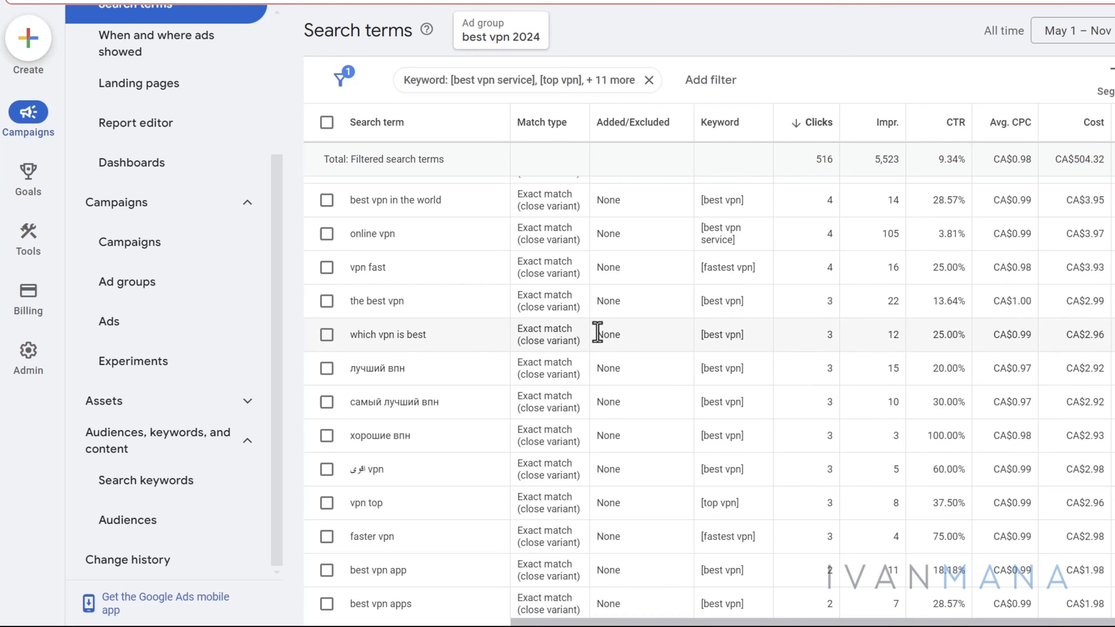
key("super")
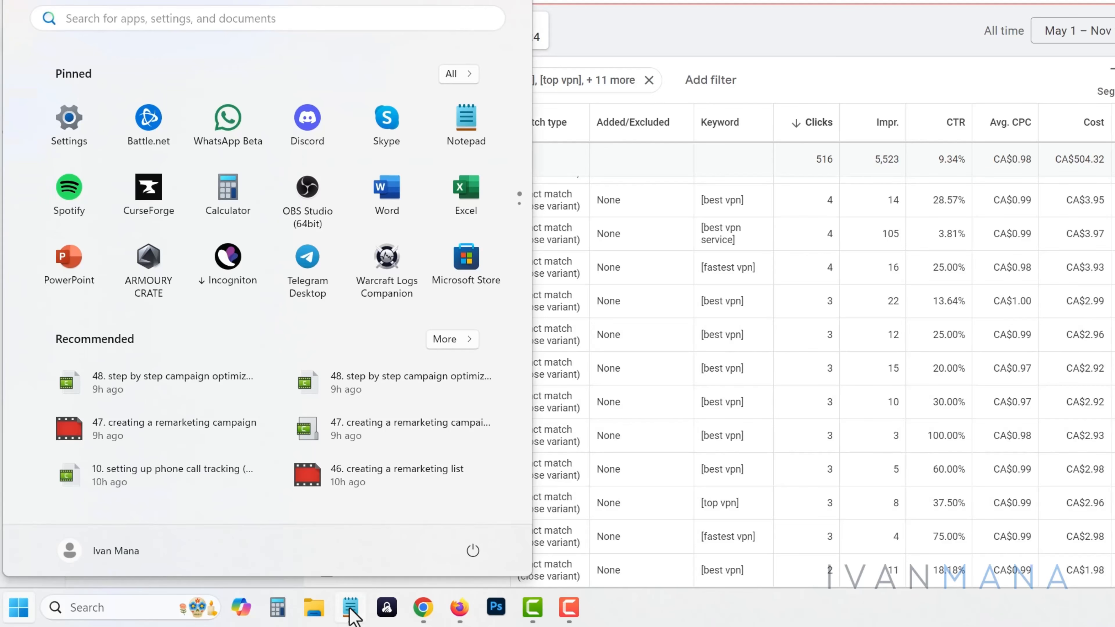
left_click(350, 608)
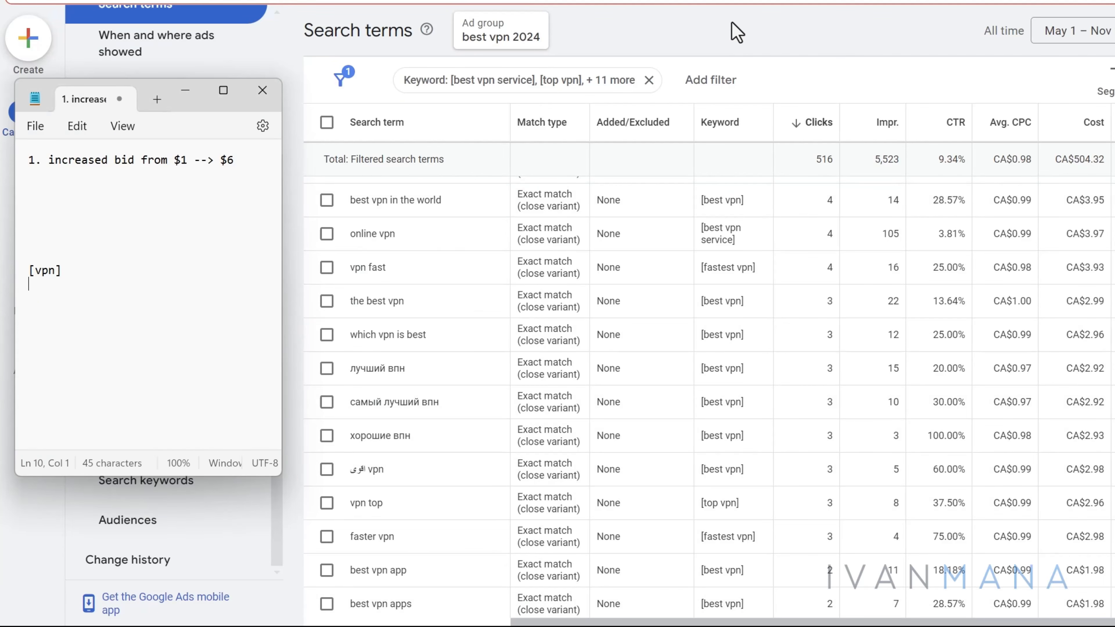
left_click(737, 31)
scroll(636, 294, "up", 10)
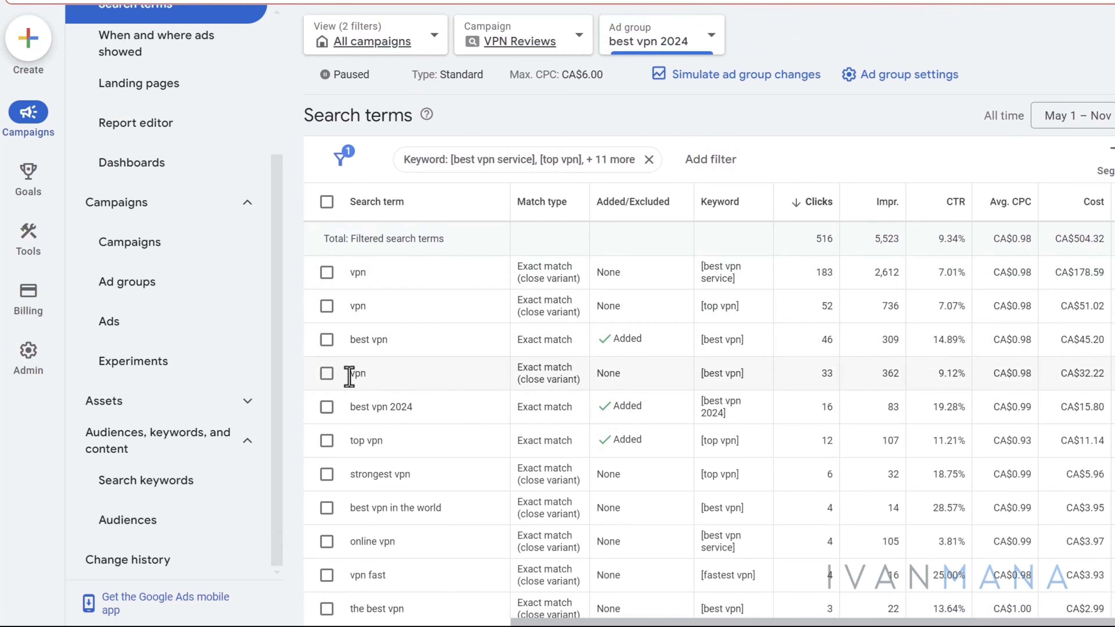
Step: Compare the clicks, CTR and cost of the three vpn search term rows with those of the best vpn row
left_click_drag(351, 375, 1106, 374)
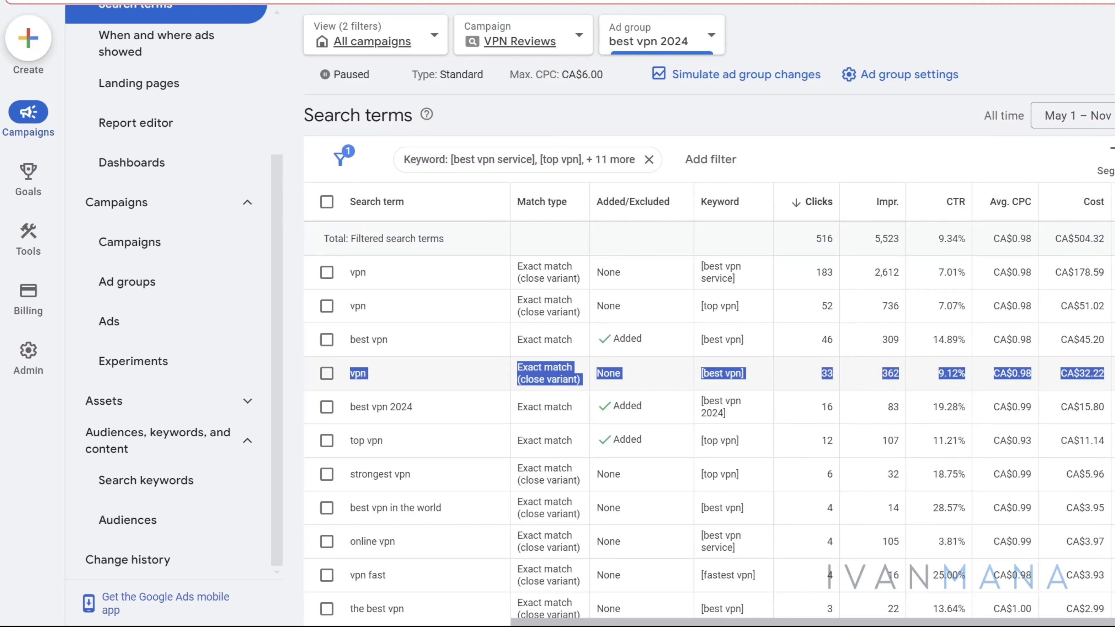
left_click_drag(351, 273, 956, 284)
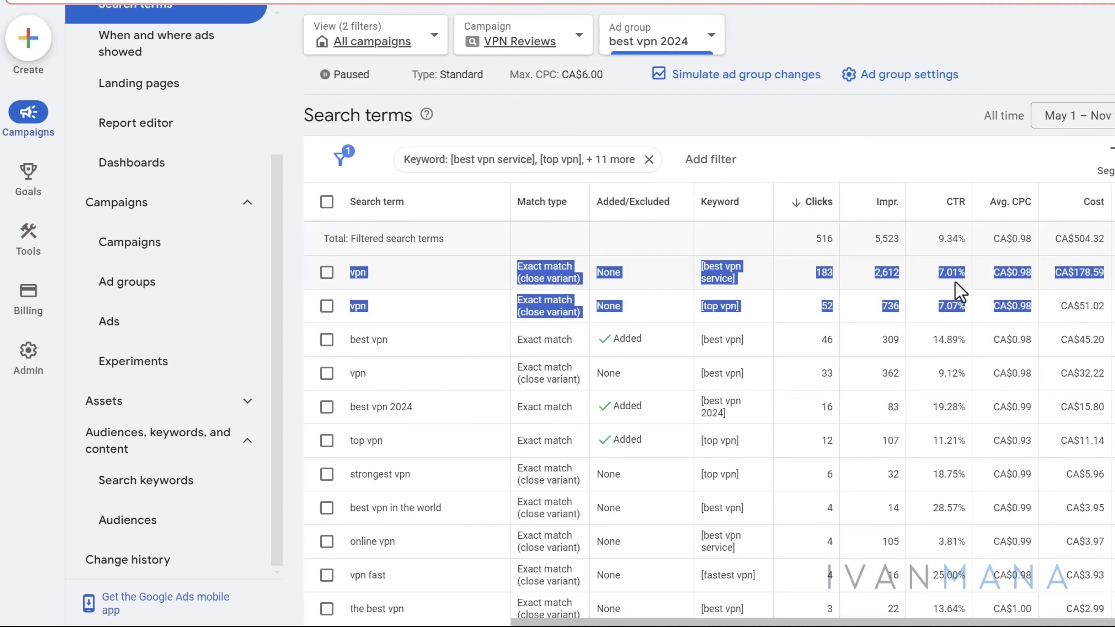
double_click(359, 306)
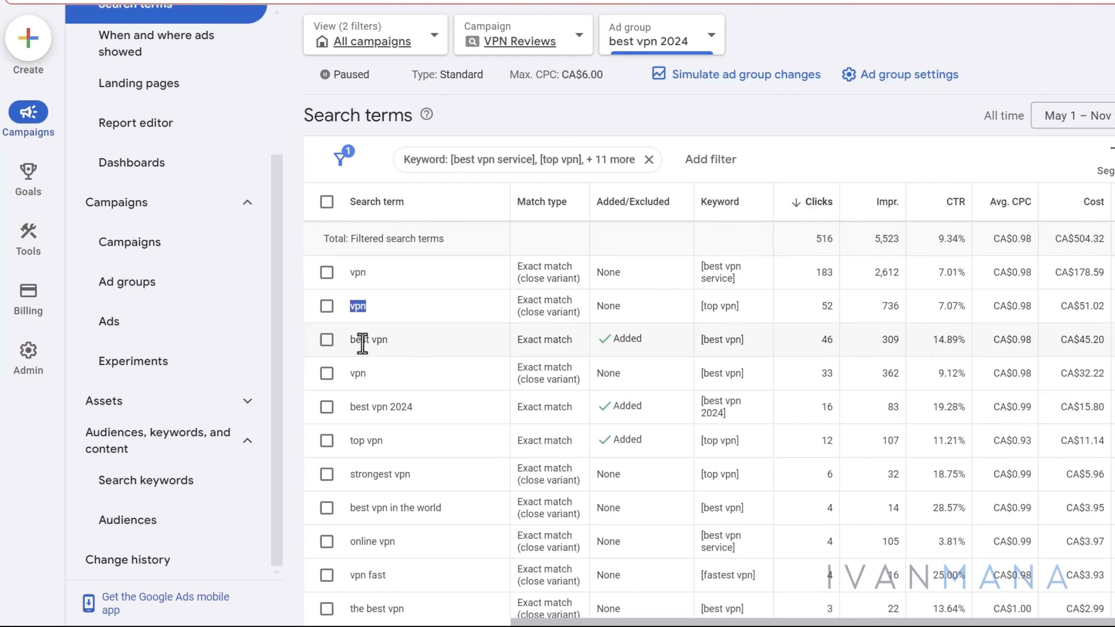
left_click_drag(363, 343, 1059, 347)
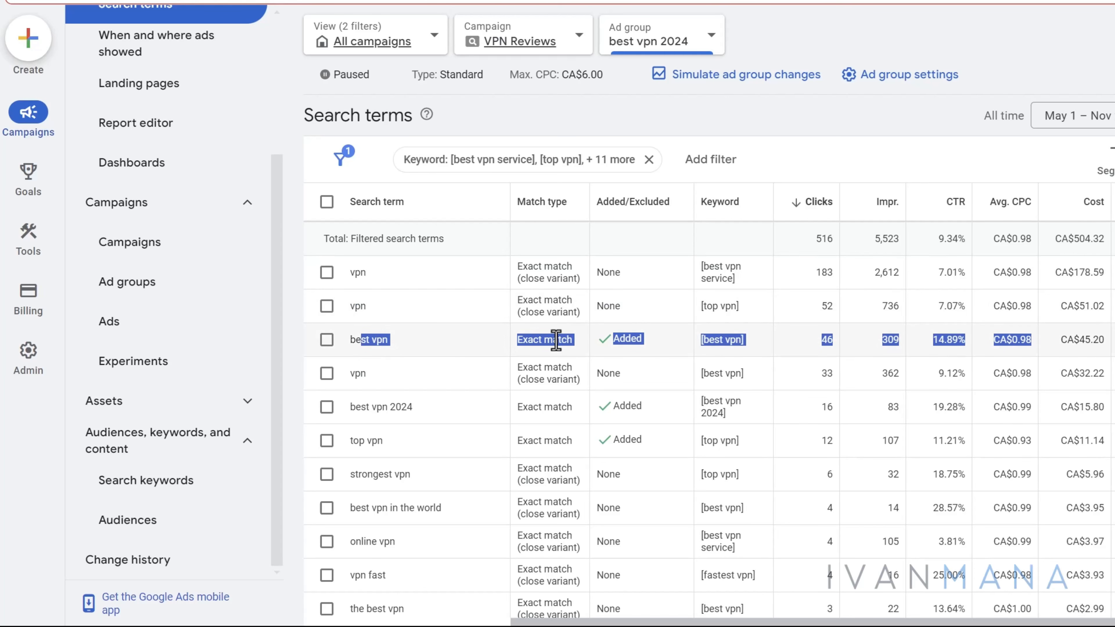
Step: Open the ad group's search keywords by way of its ads, and look through the VPN Expert Reviews home page
left_click(172, 326)
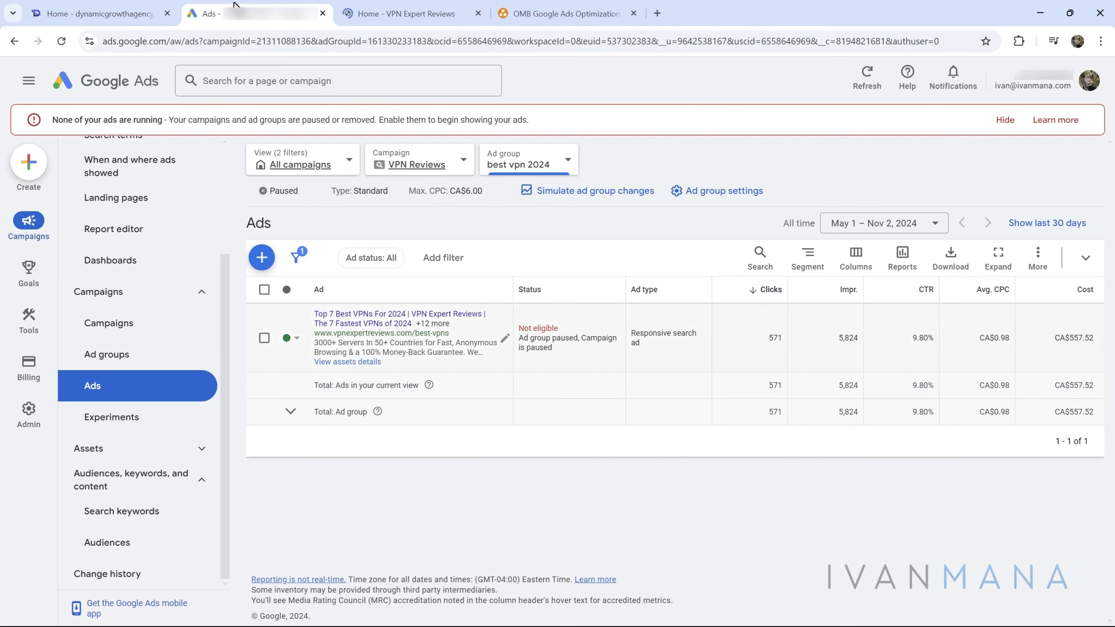
left_click(112, 509)
left_click(381, 14)
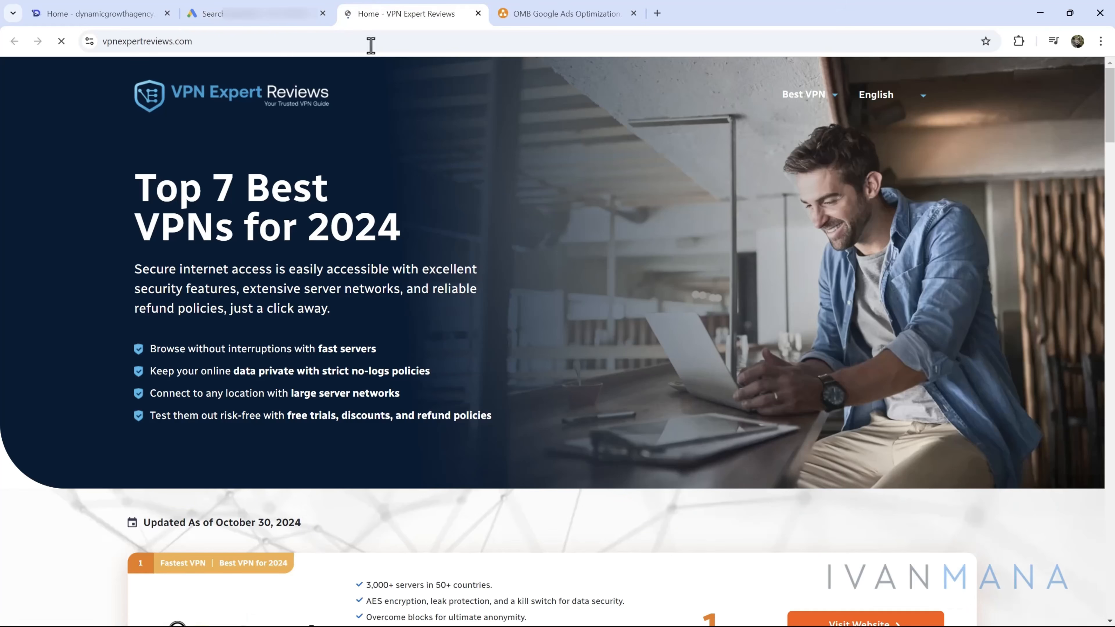
scroll(390, 331, "down", 10)
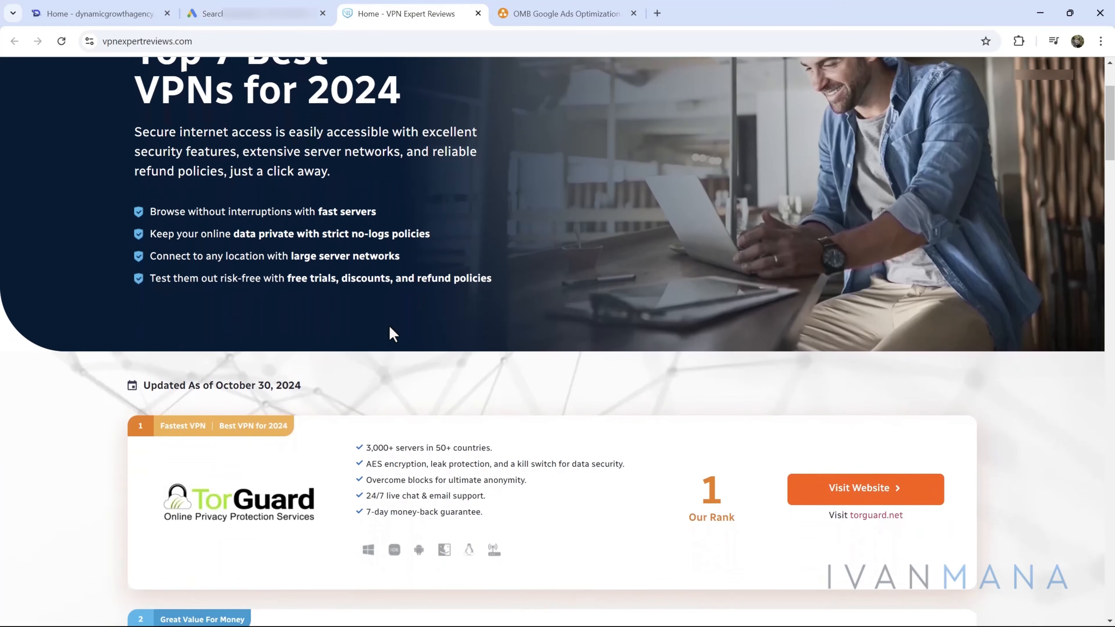
scroll(1077, 326, "down", 17)
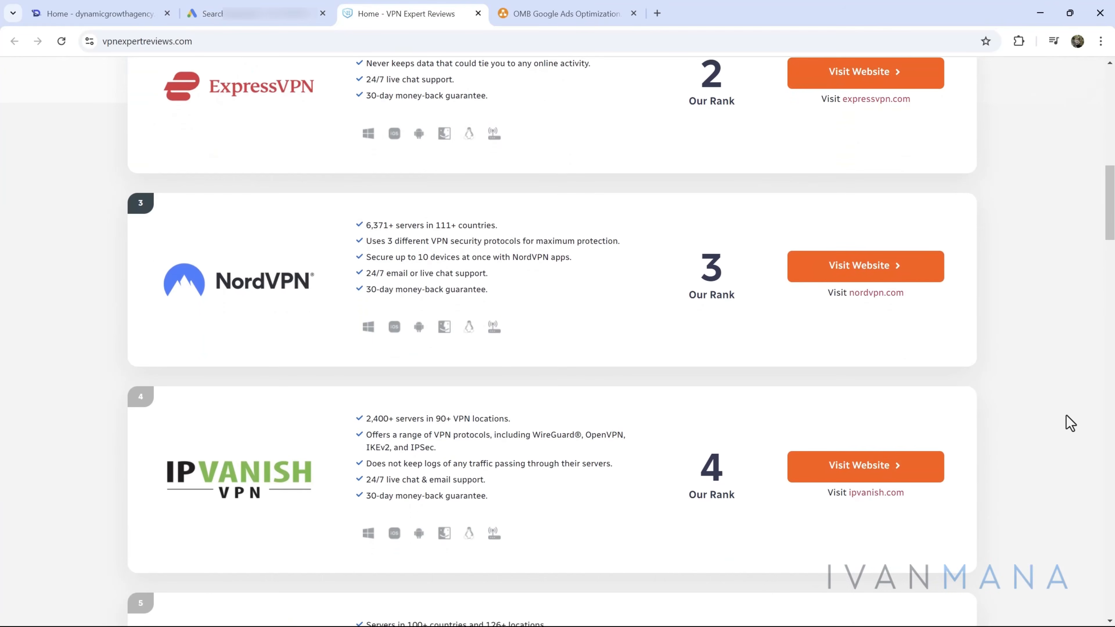
scroll(691, 419, "down", 20)
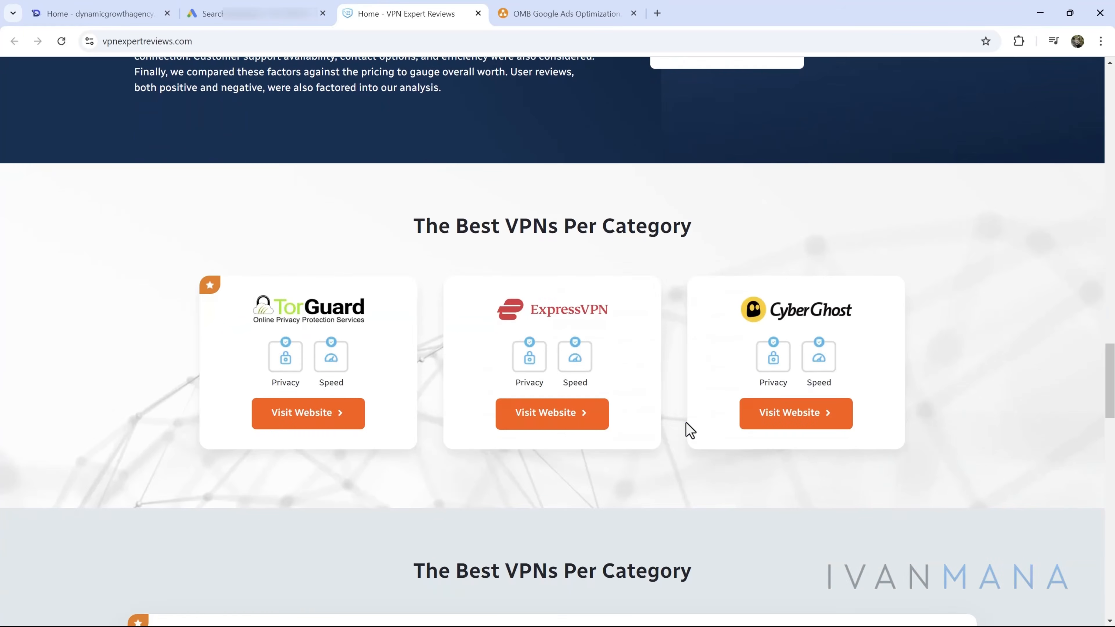
scroll(686, 422, "down", 5)
scroll(588, 342, "up", 20)
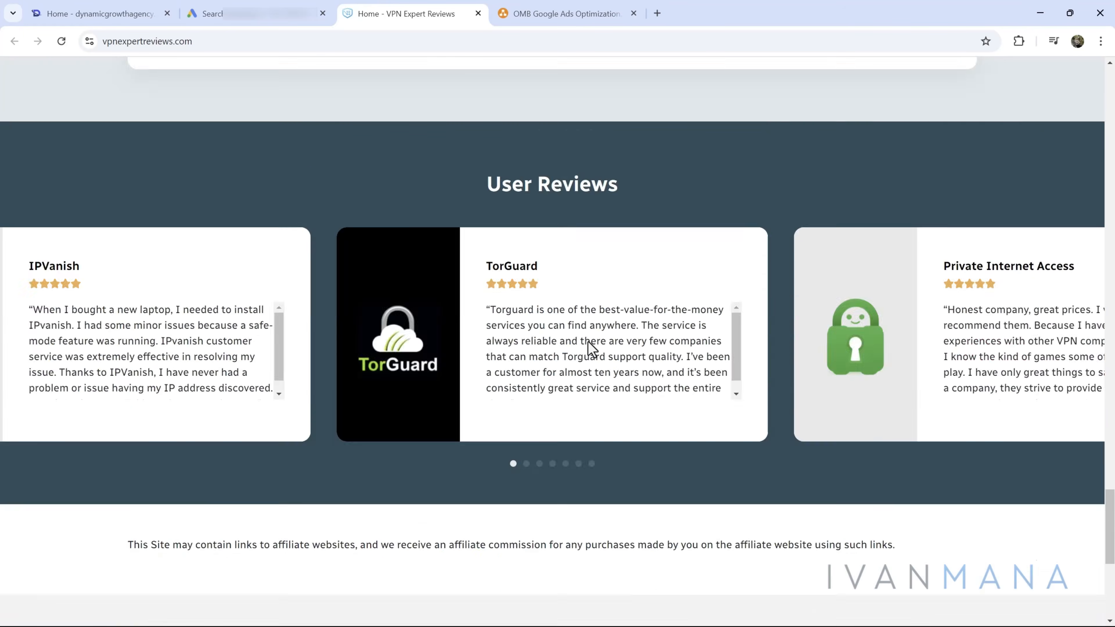
scroll(587, 342, "up", 10)
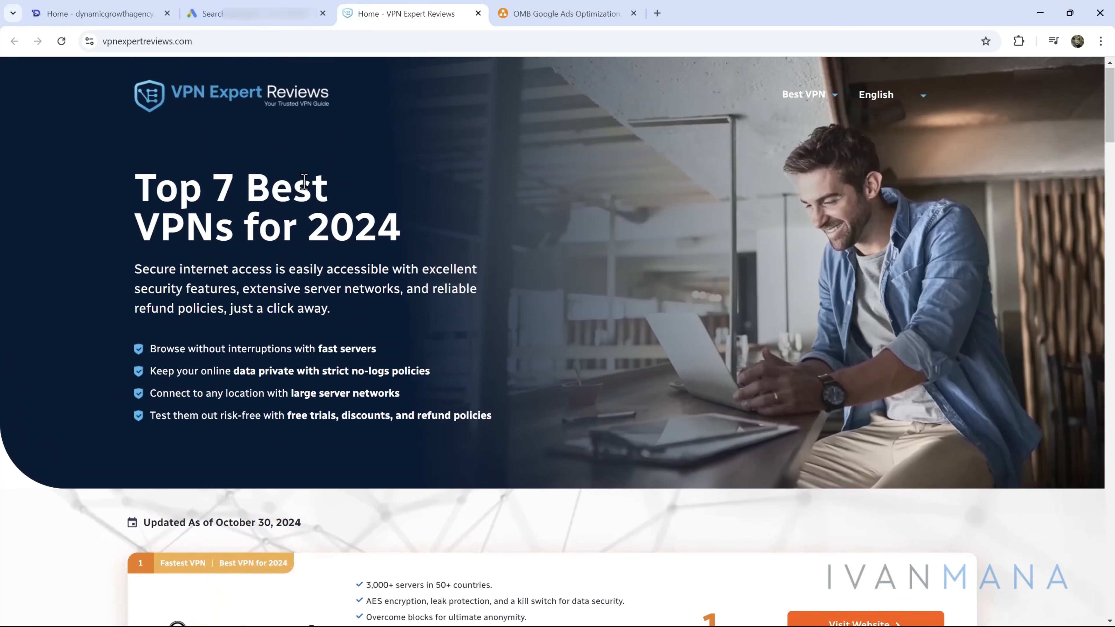
Step: Examine the website's main headline and benefit text, and return to the ad group's search keywords in Google Ads
left_click_drag(146, 178, 388, 271)
left_click(222, 336)
left_click_drag(153, 167, 411, 377)
left_click(294, 347)
left_click(260, 7)
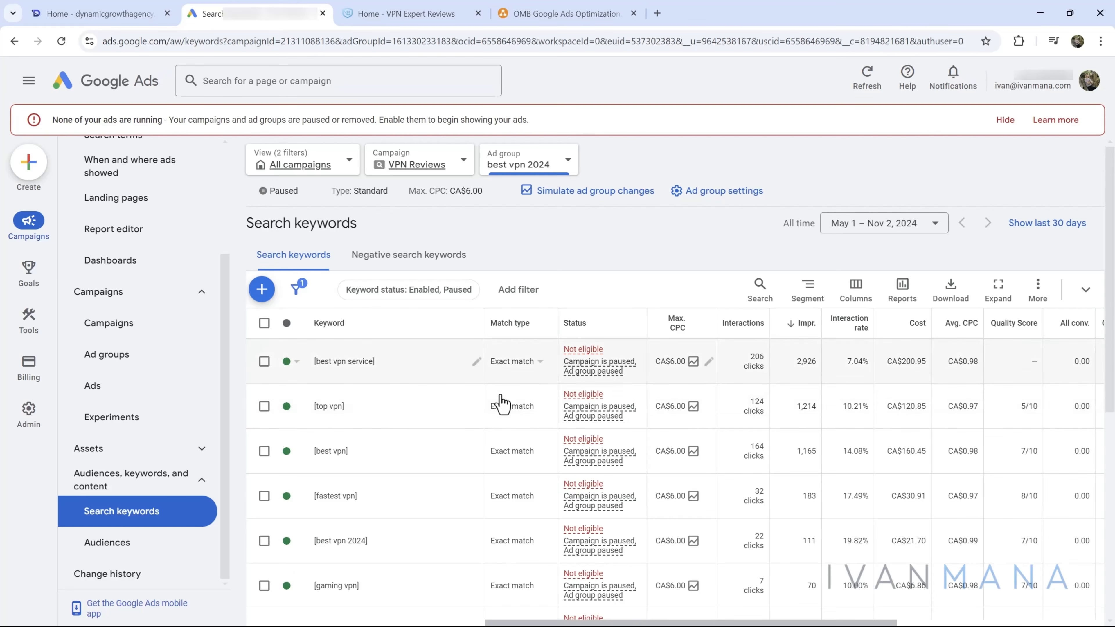
Step: Open the search terms report for all of the ad group's keywords and examine the figures for best vpn 2024 and top vpn
left_click(264, 323)
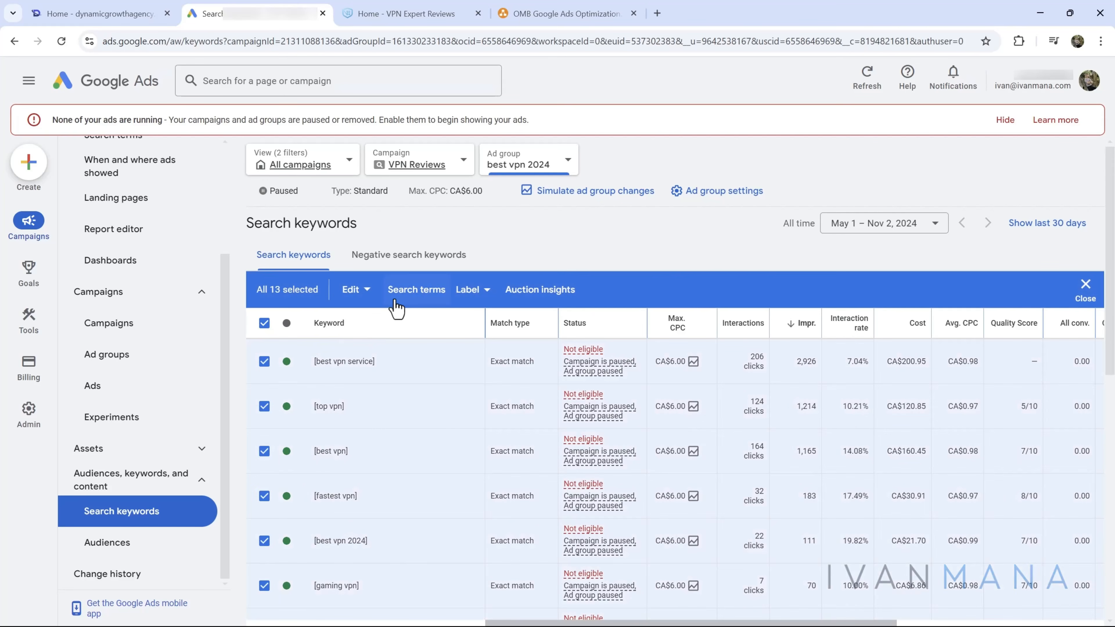
left_click(402, 292)
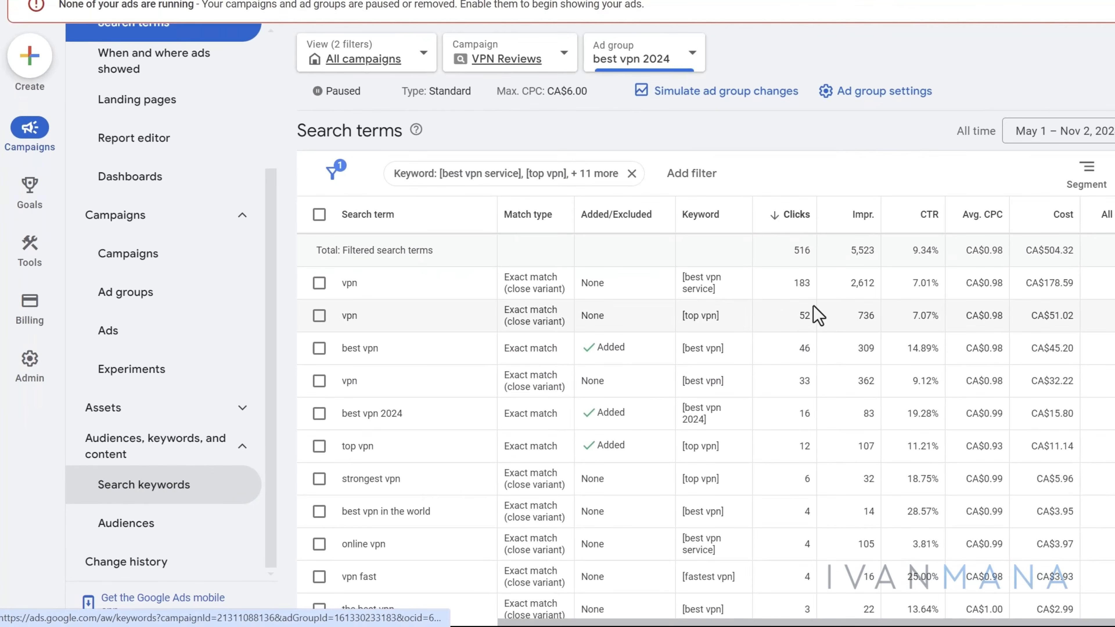
scroll(522, 370, "down", 2)
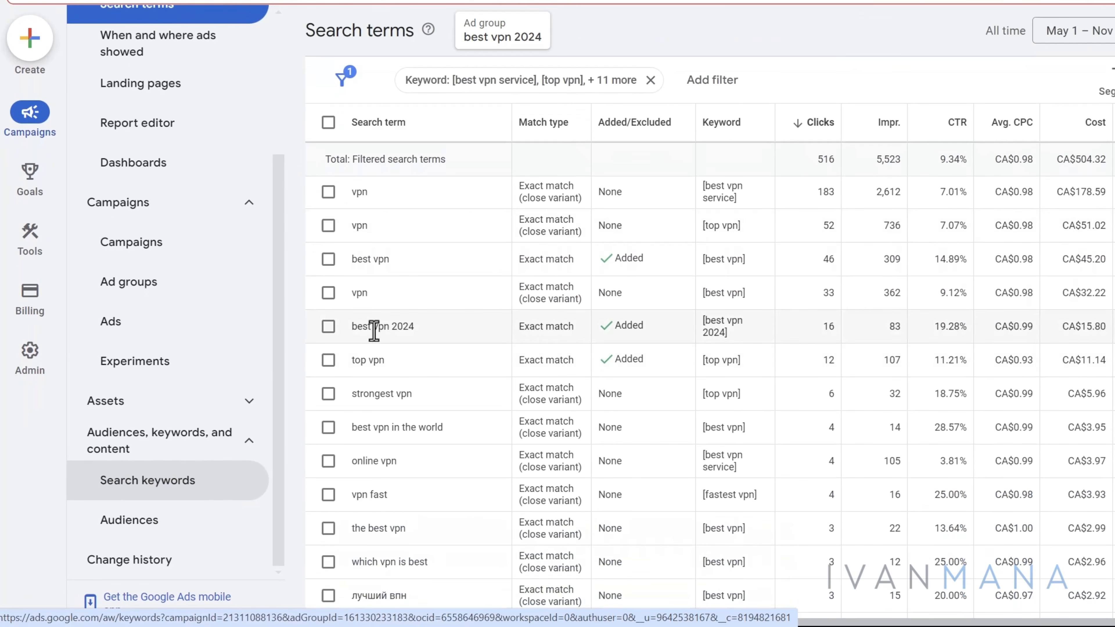
left_click_drag(368, 327, 1106, 331)
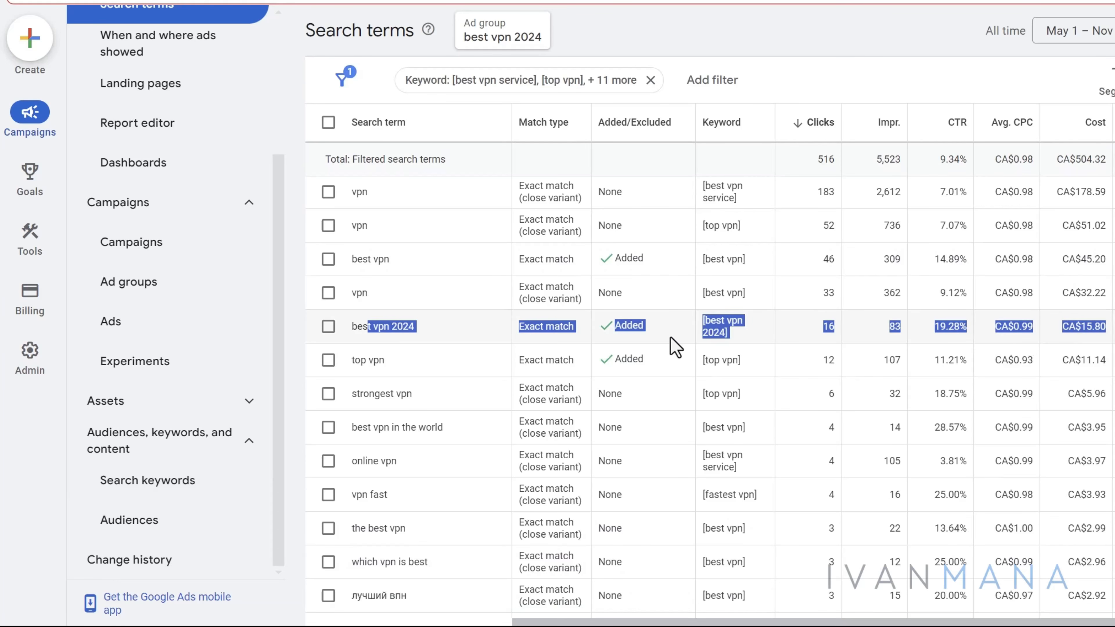
scroll(676, 347, "down", 1)
scroll(572, 293, "down", 1)
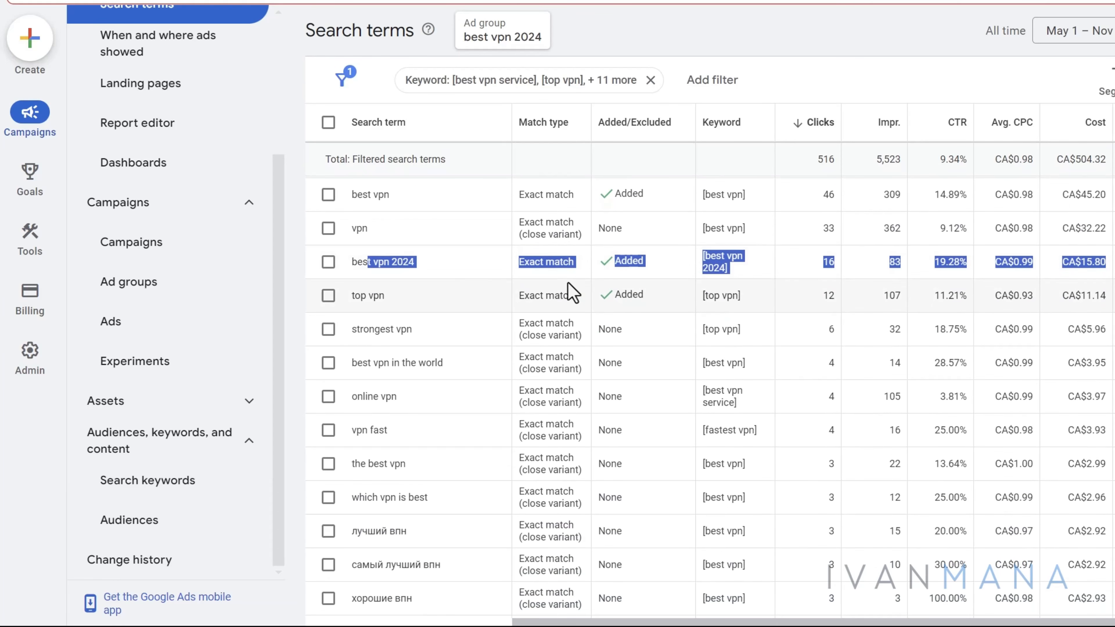
left_click_drag(368, 295, 1095, 301)
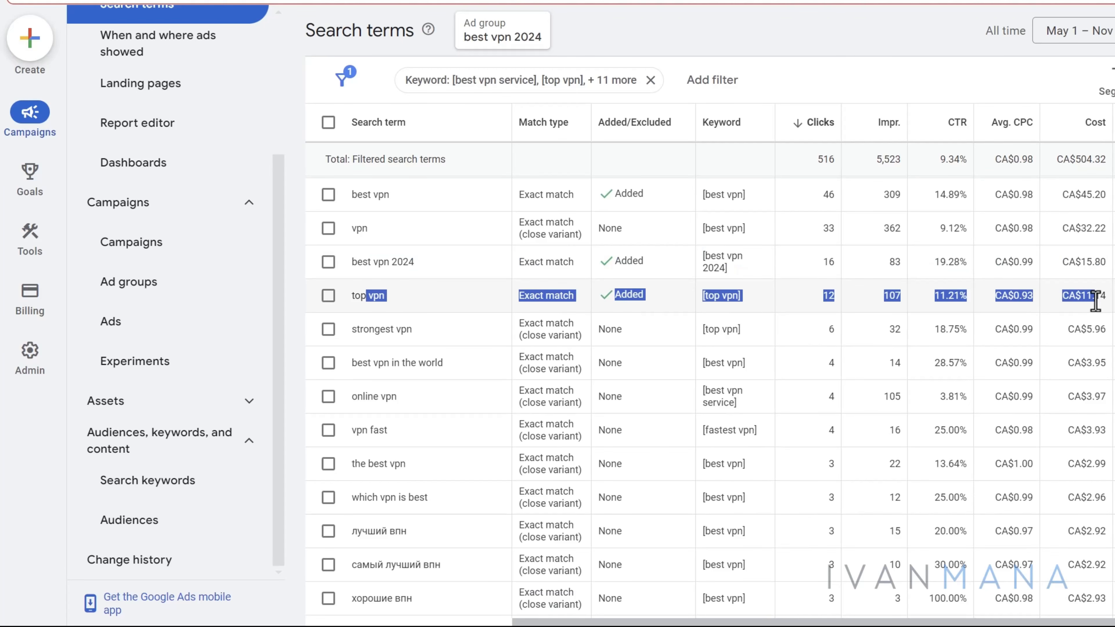
left_click(959, 298)
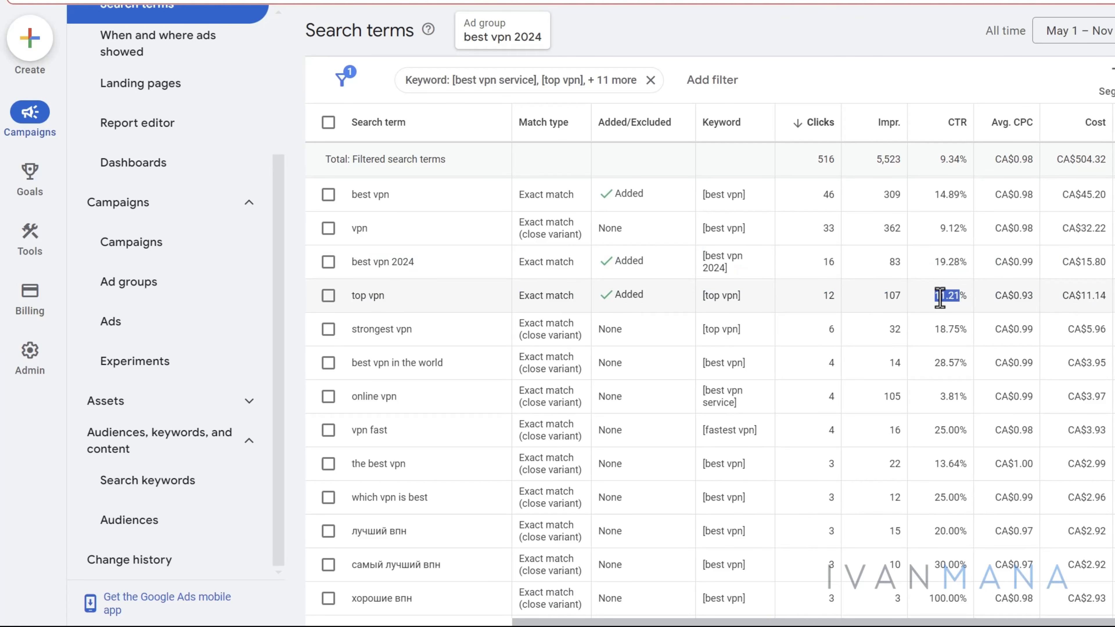
Step: Compare the click-through rate of the online vpn search term with that of best vpn in the world
left_click_drag(945, 295, 926, 366)
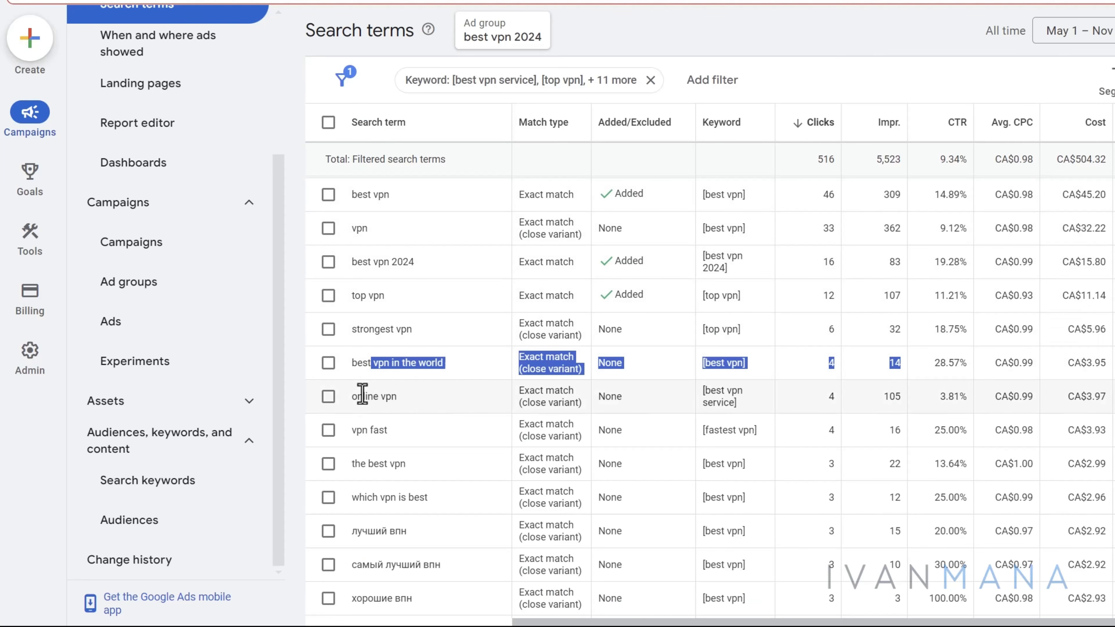
left_click_drag(362, 393, 1108, 399)
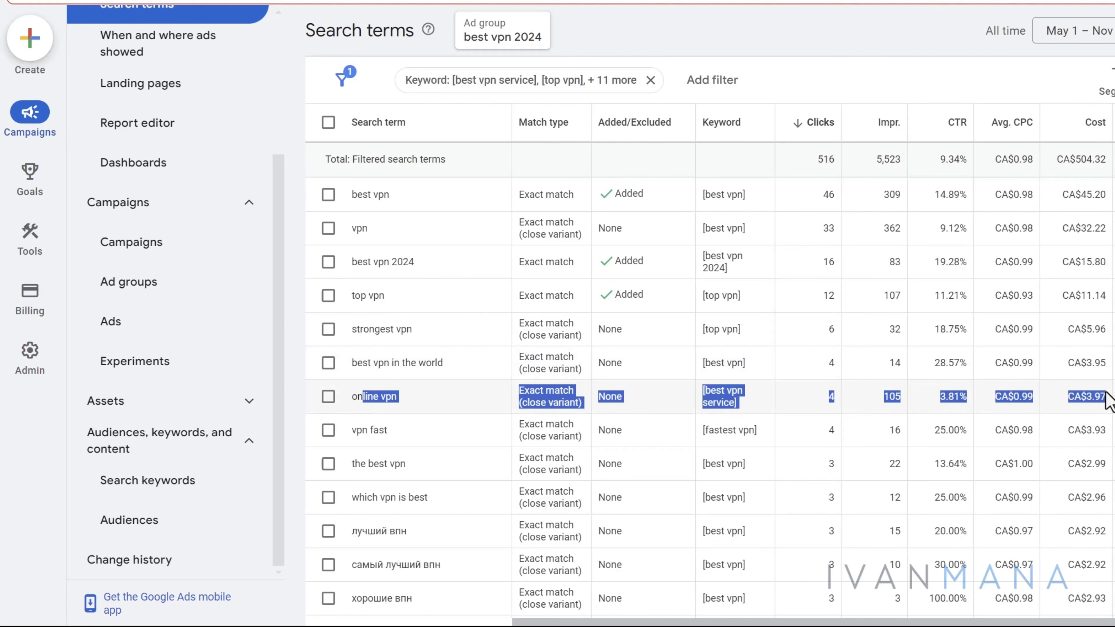
double_click(943, 400)
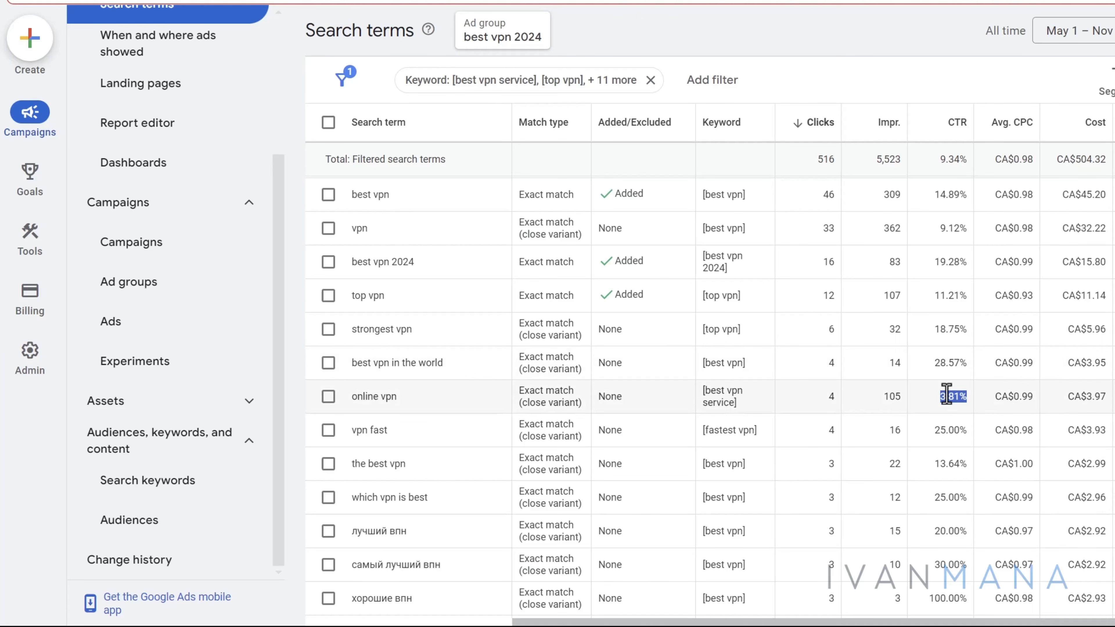
Step: Copy the online vpn search term into the Notepad list below [vpn] as [online vpn], and return to Google Ads with its row deselected
double_click(386, 395)
left_click(328, 396)
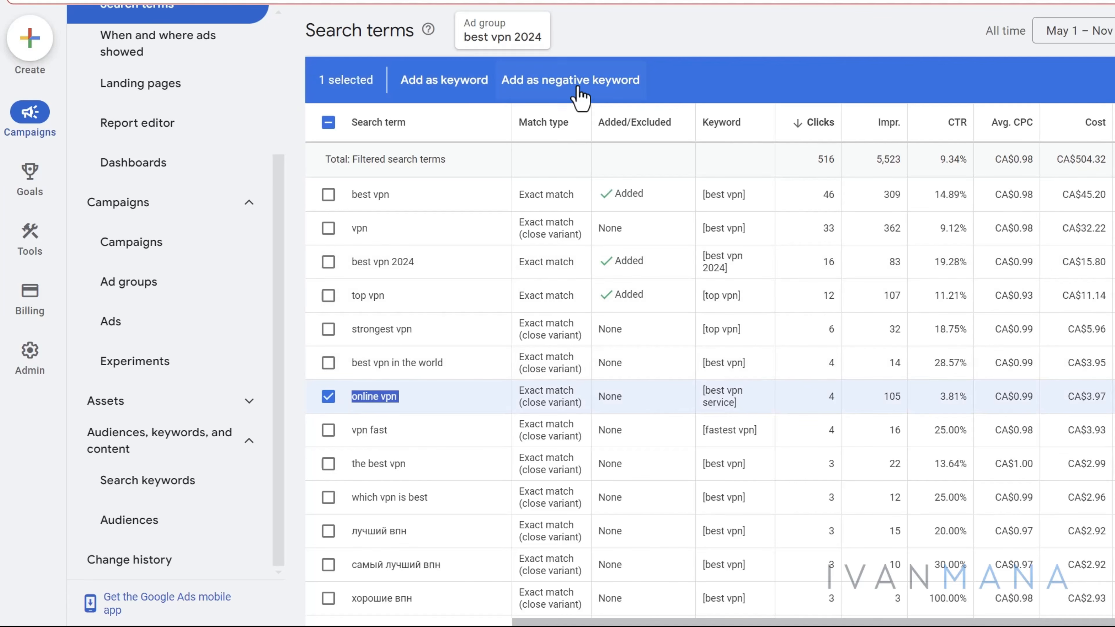
key("super")
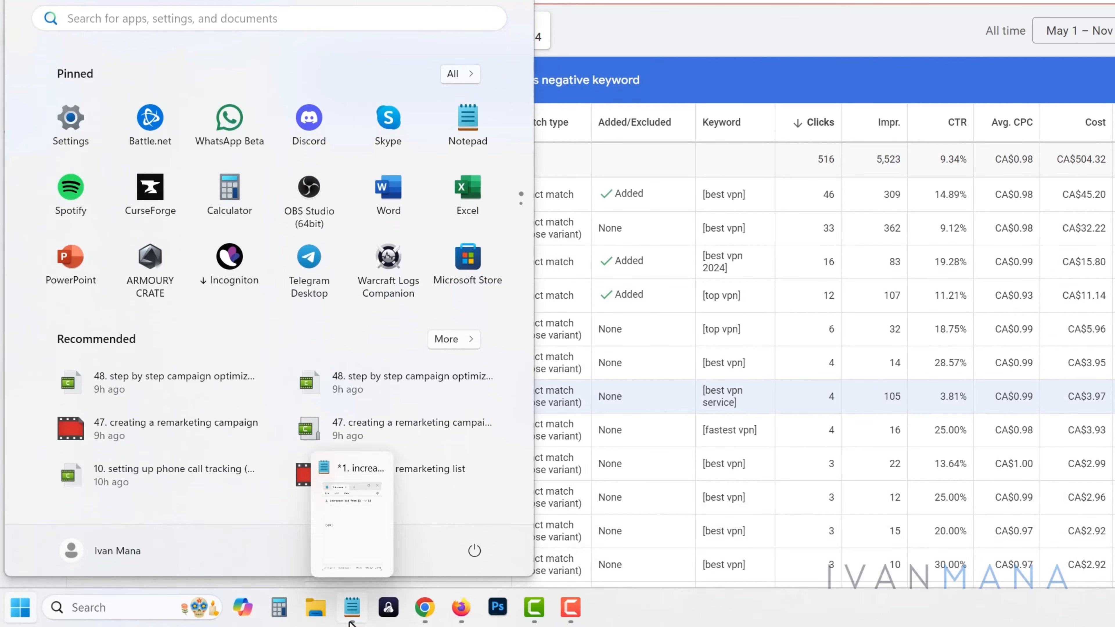
left_click(385, 608)
type("online vpn")
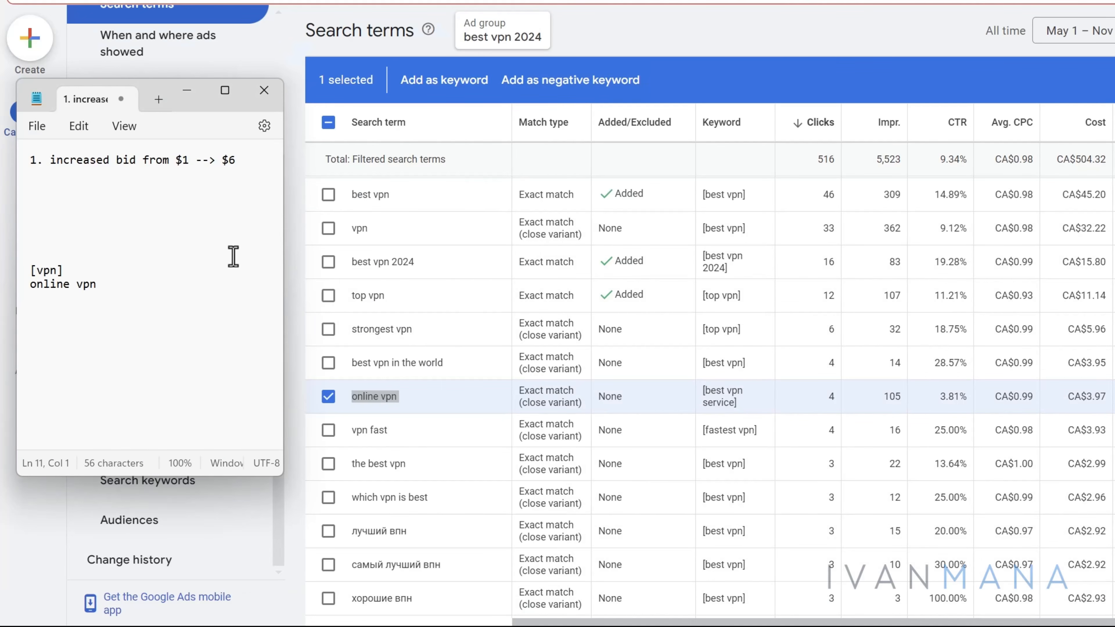
left_click(108, 282)
type("] ")
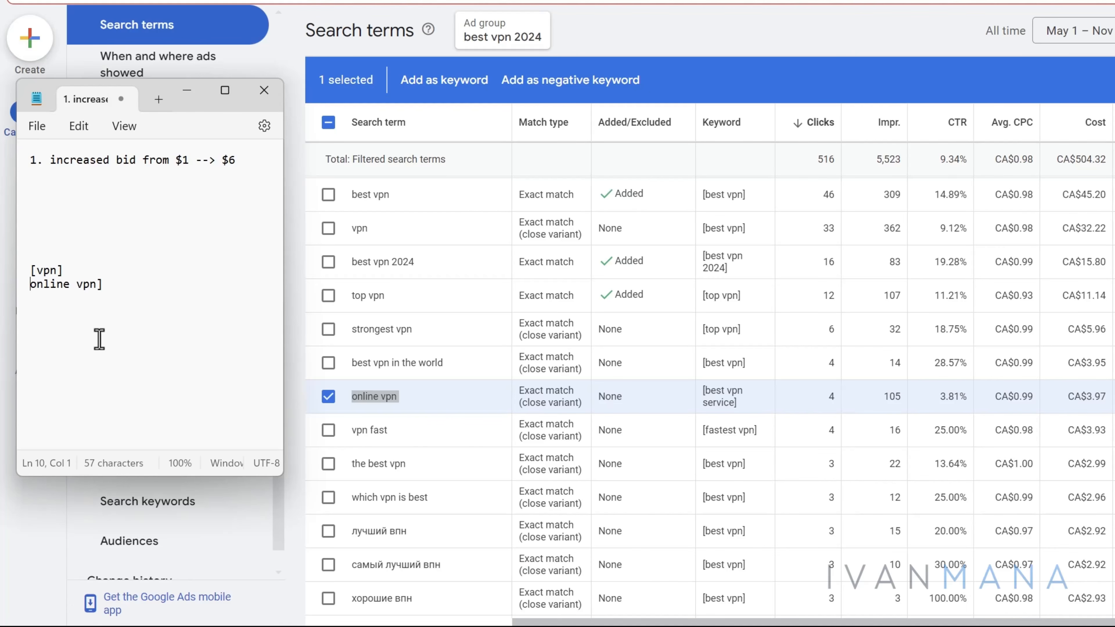
type("[")
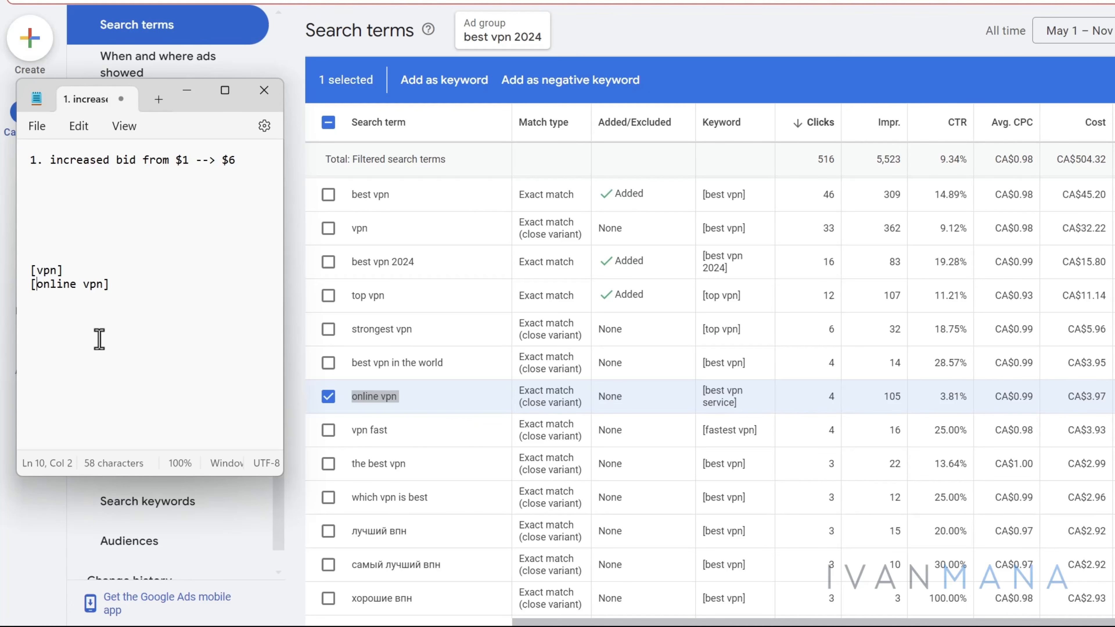
left_click(305, 264)
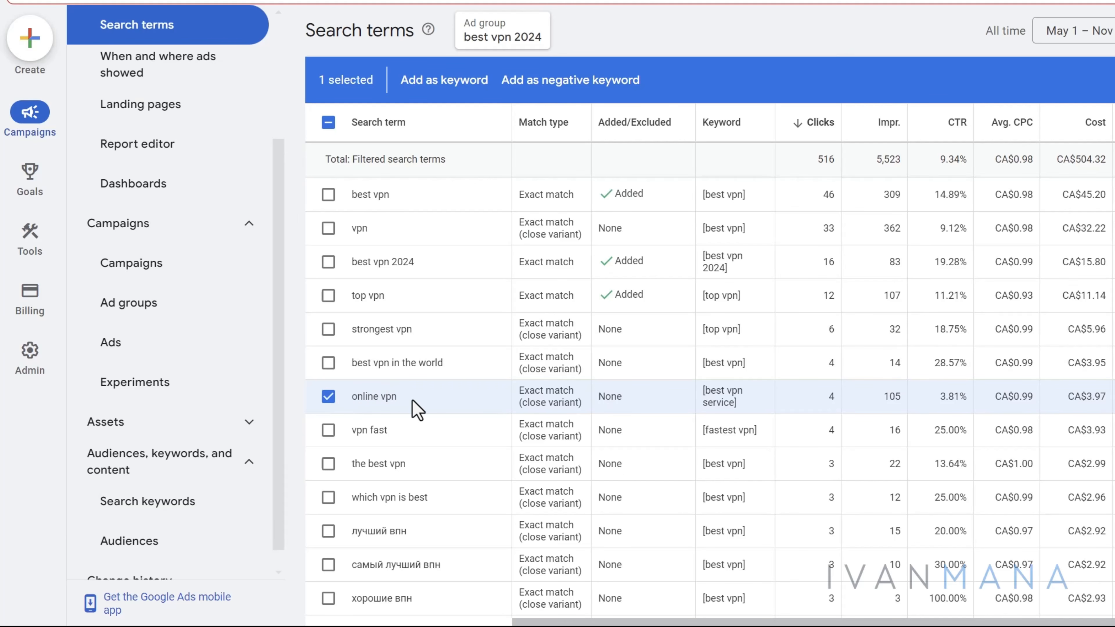
left_click(331, 396)
Step: Check the click-through rates of the best vpn and which vpn is best, and look over the surrounding search terms
scroll(778, 380, "down", 2)
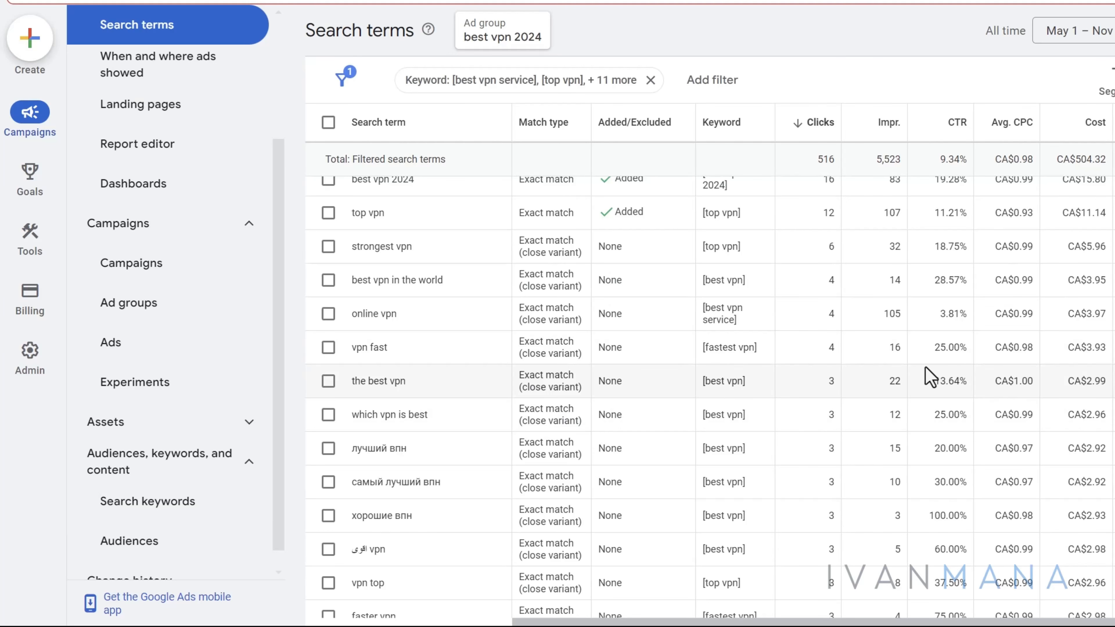
double_click(933, 380)
double_click(943, 418)
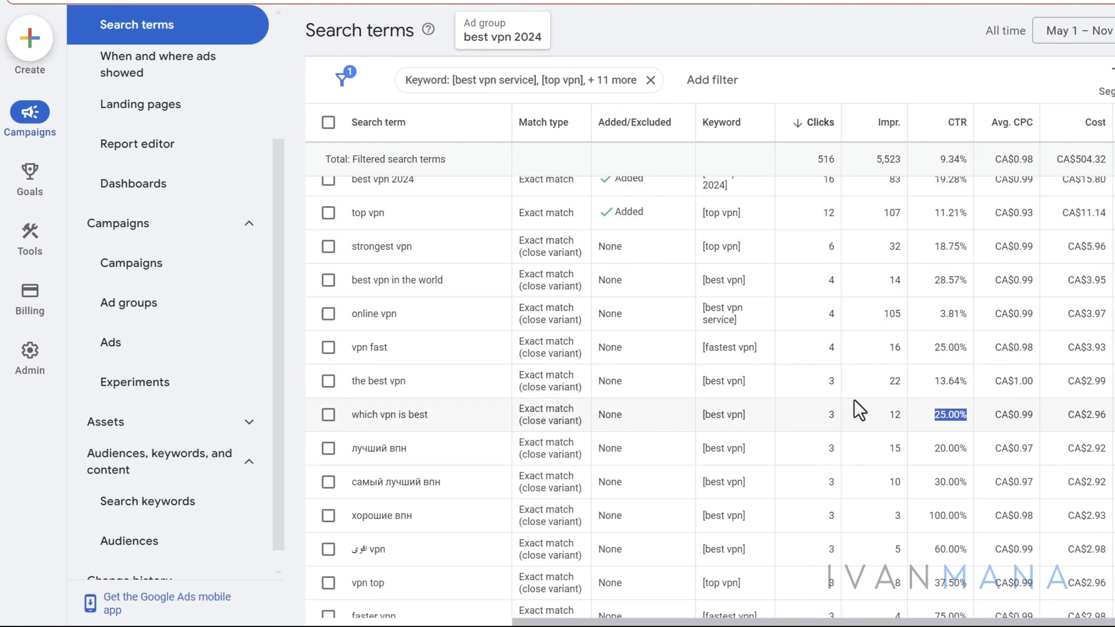
scroll(859, 411, "down", 2)
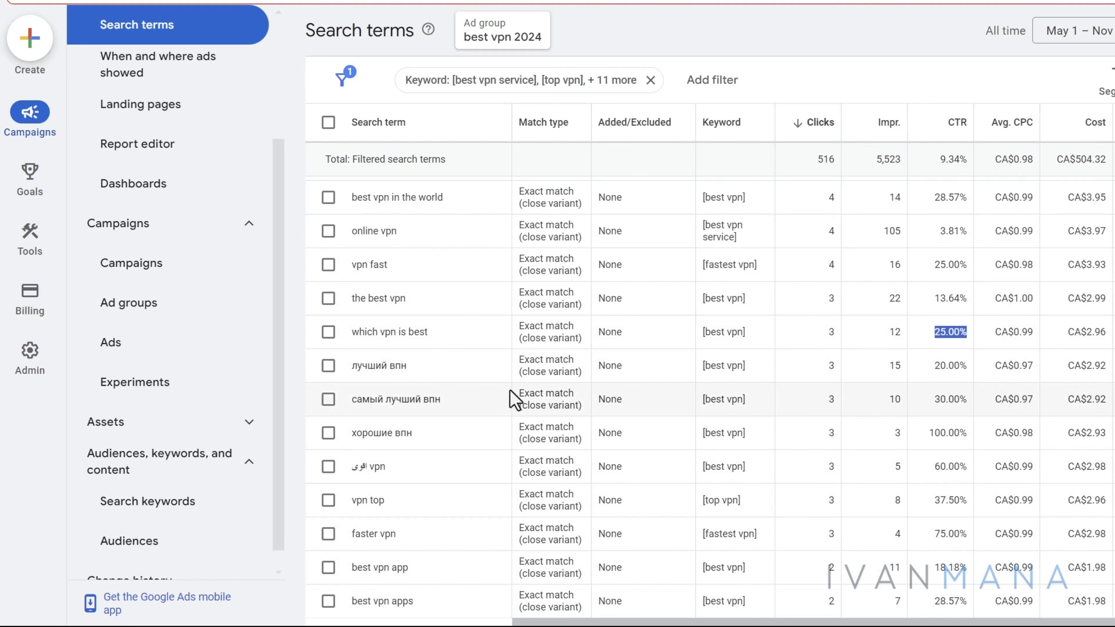
scroll(512, 398, "up", 5)
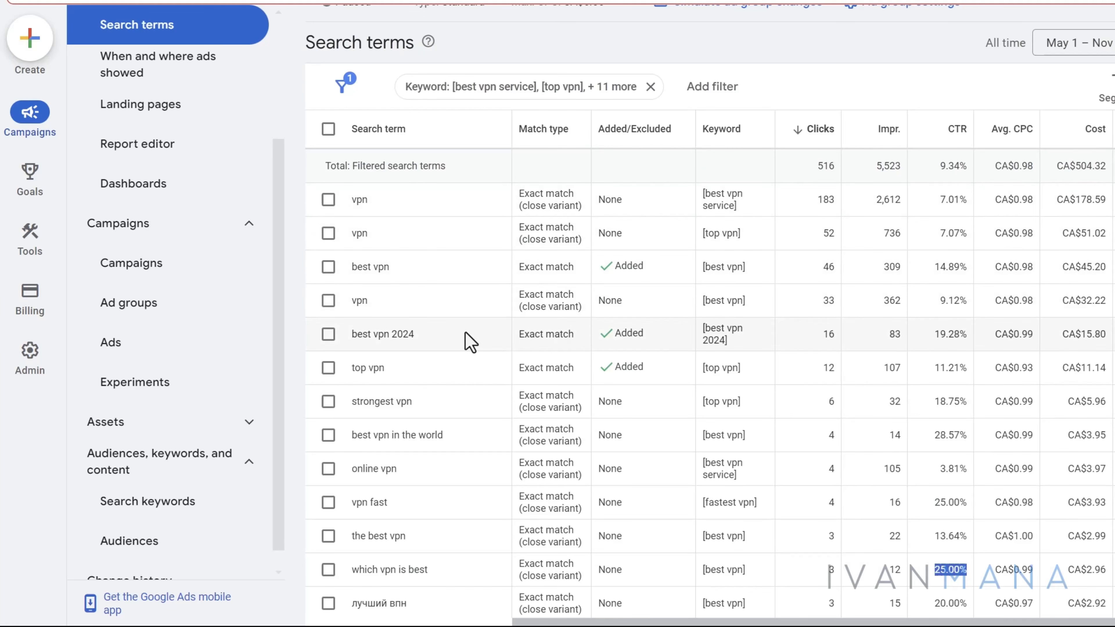
scroll(478, 417, "down", 2)
scroll(476, 428, "down", 5)
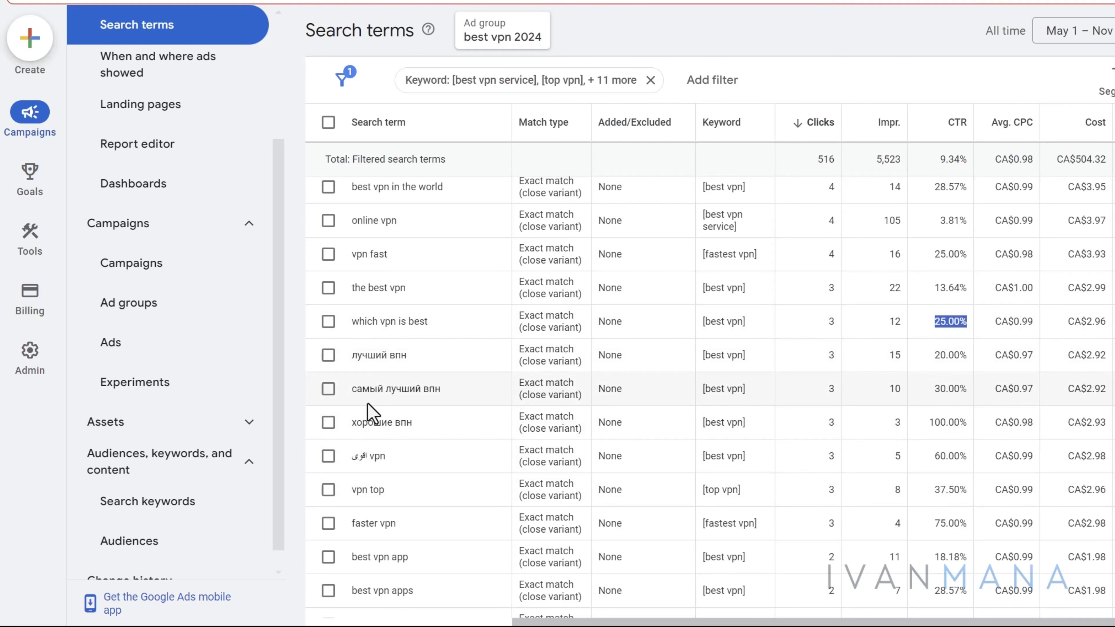
Step: Examine the three Russian-language search terms and their click-through rates
left_click_drag(361, 389, 467, 400)
left_click_drag(362, 422, 425, 439)
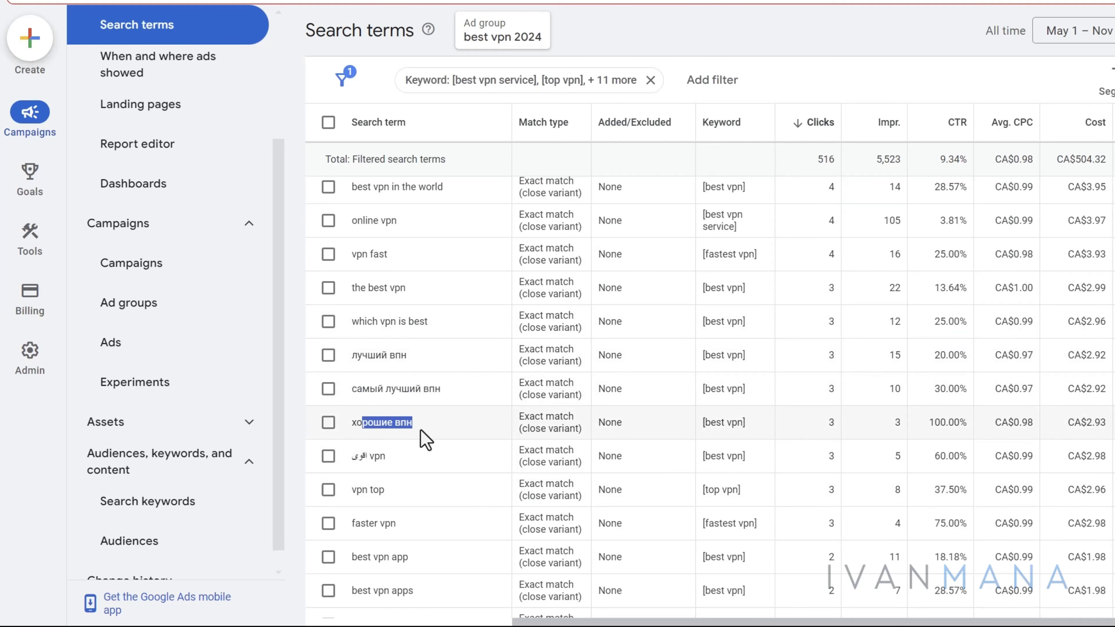
left_click_drag(939, 355, 550, 390)
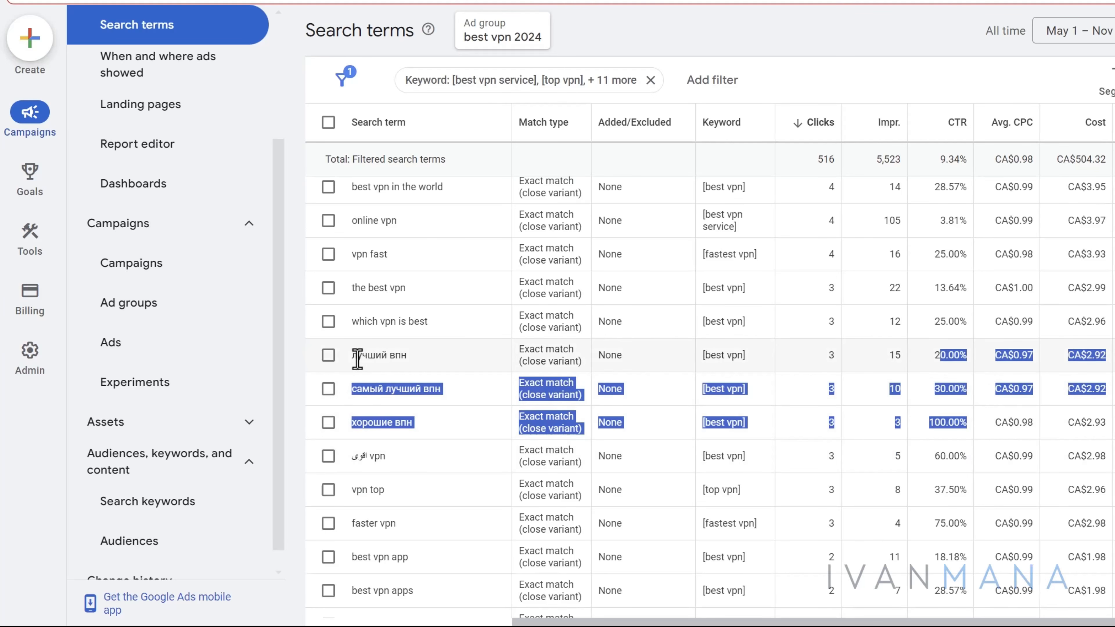
left_click_drag(357, 359, 416, 368)
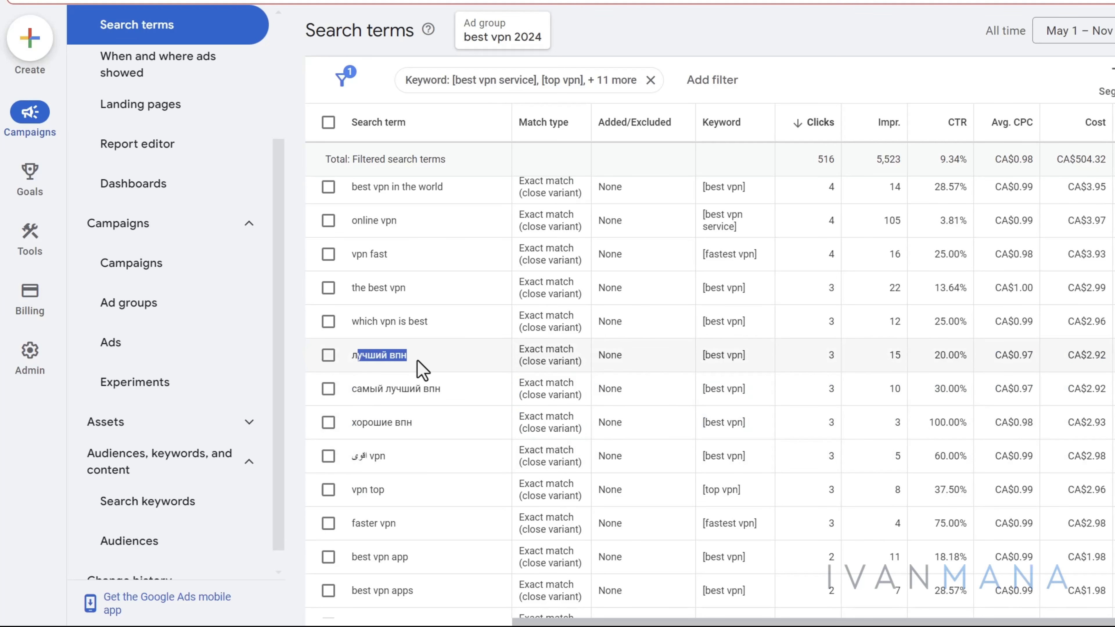
double_click(370, 356)
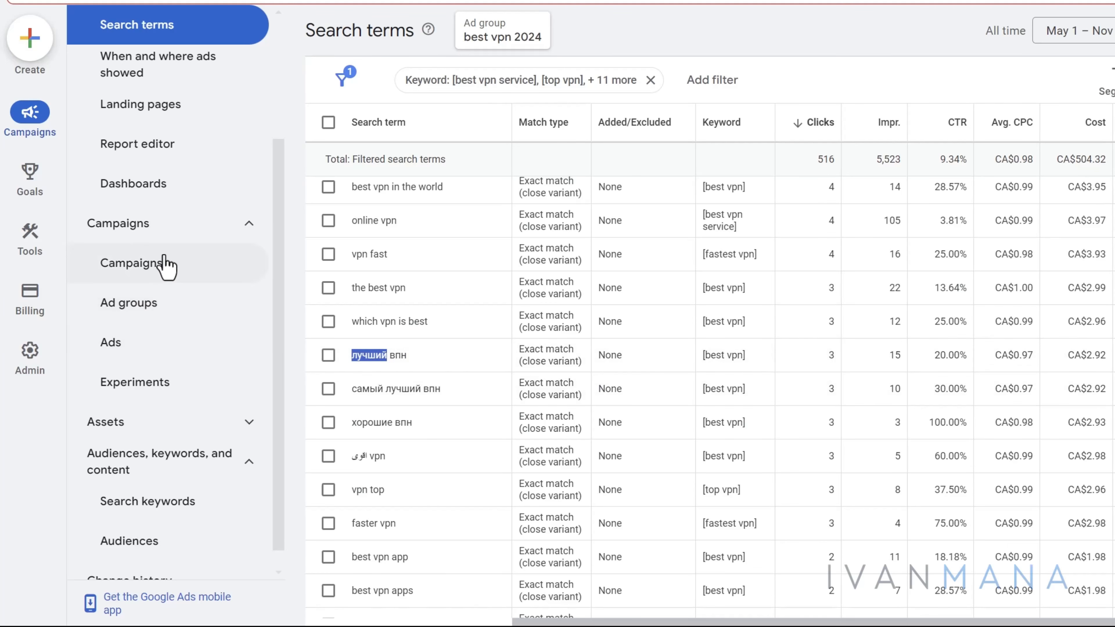
Step: Check the language targeting in the VPN Reviews campaign settings, and close the settings without changing anything
left_click(166, 264)
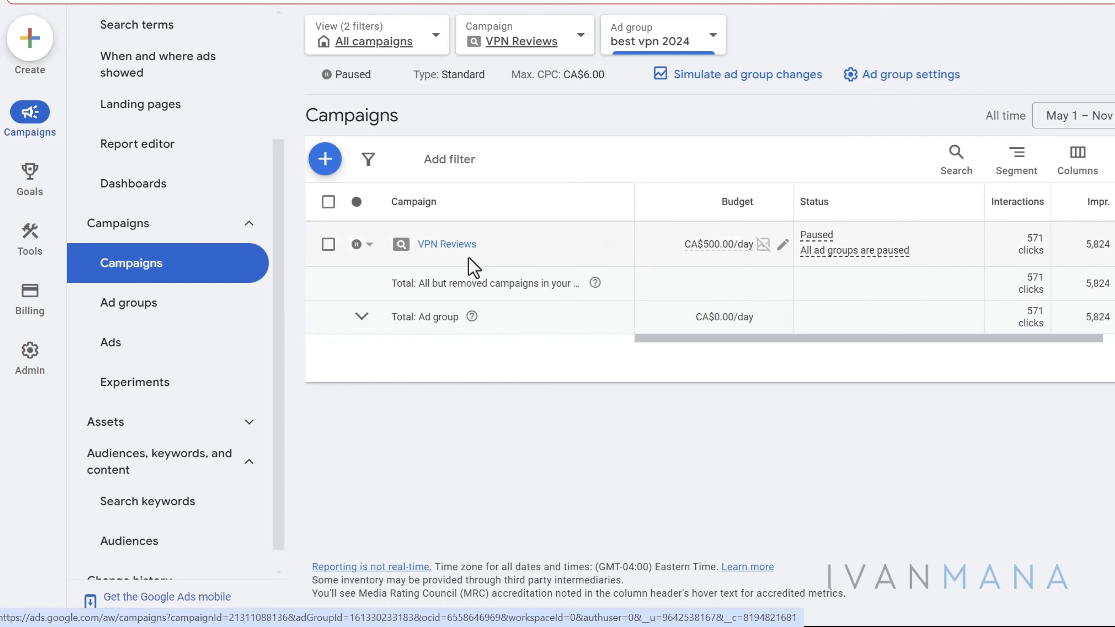
left_click(609, 244)
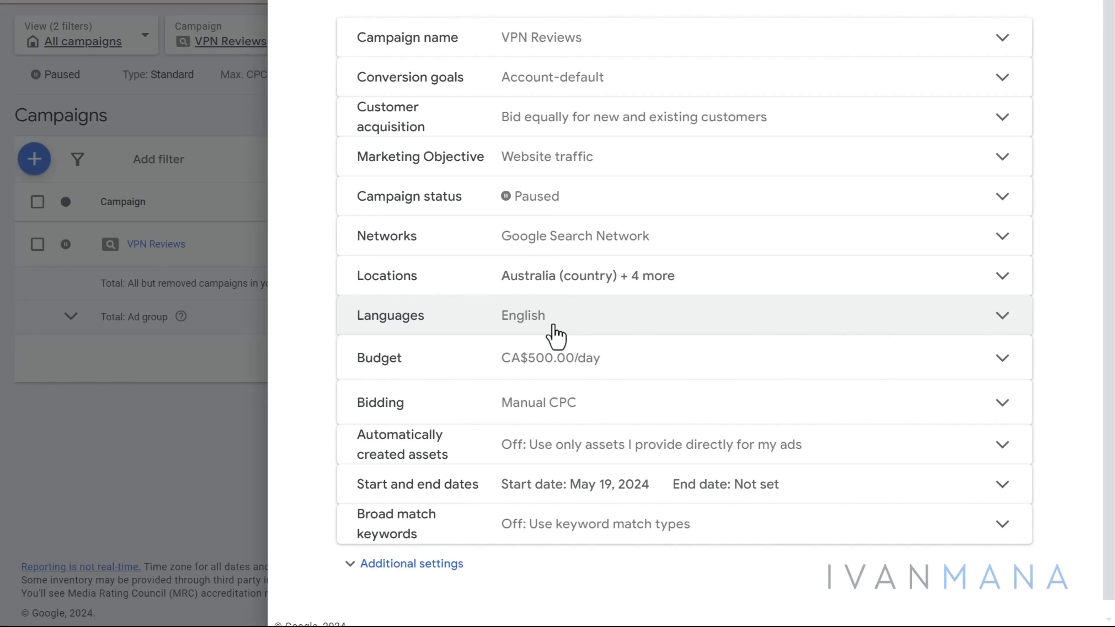
left_click(510, 321)
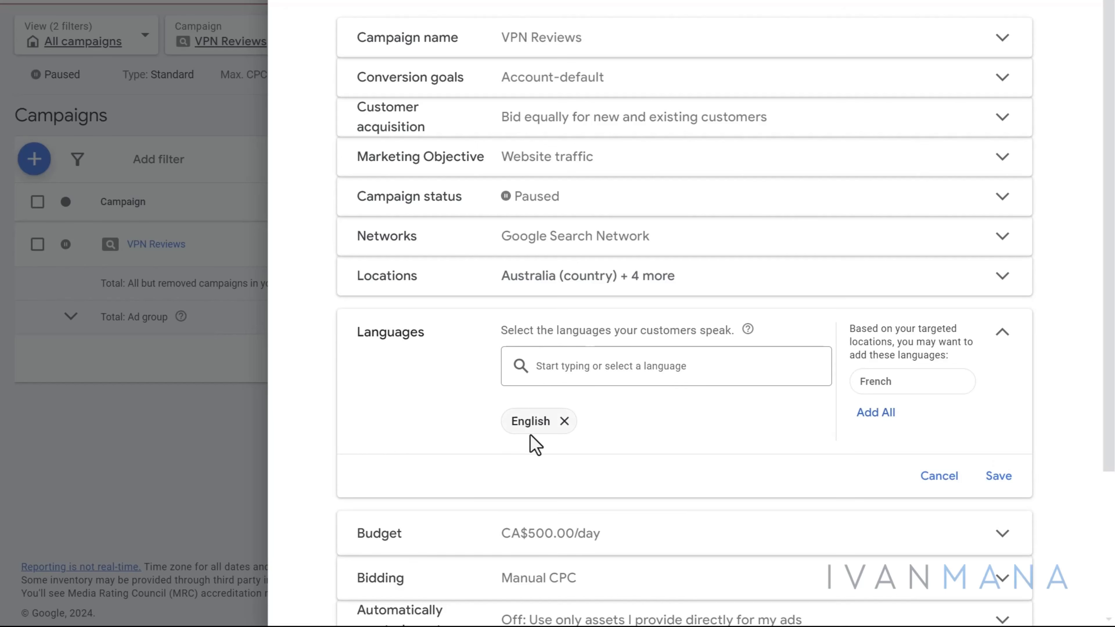
left_click(934, 487)
left_click(174, 125)
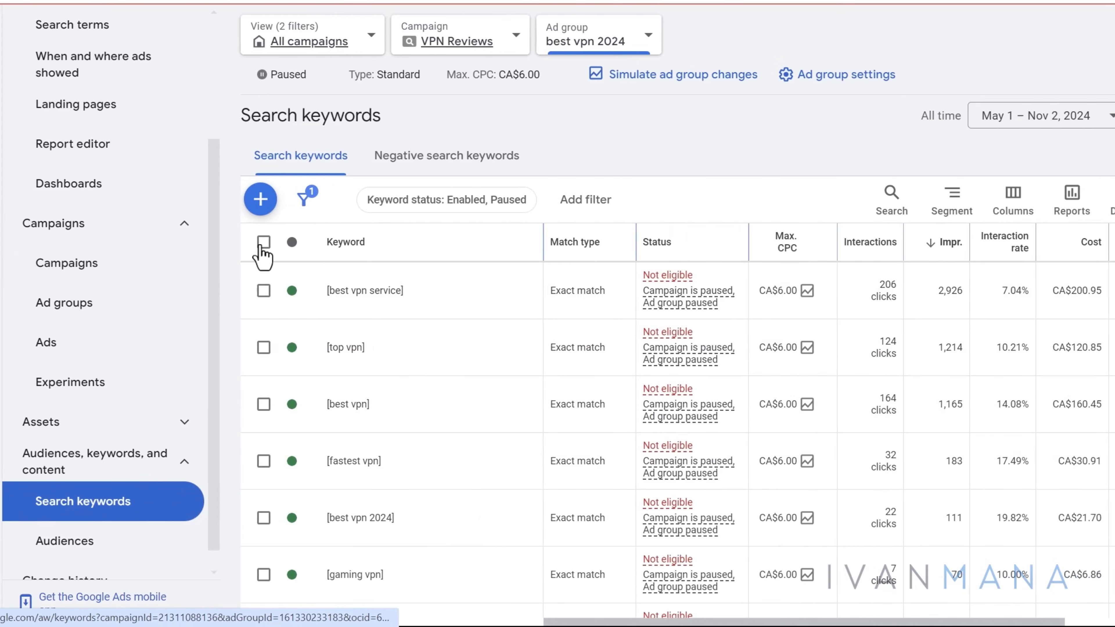
Step: Reopen the search terms report for all of the ad group's keywords and review the terms down to download best vpn
left_click(328, 241)
left_click(519, 201)
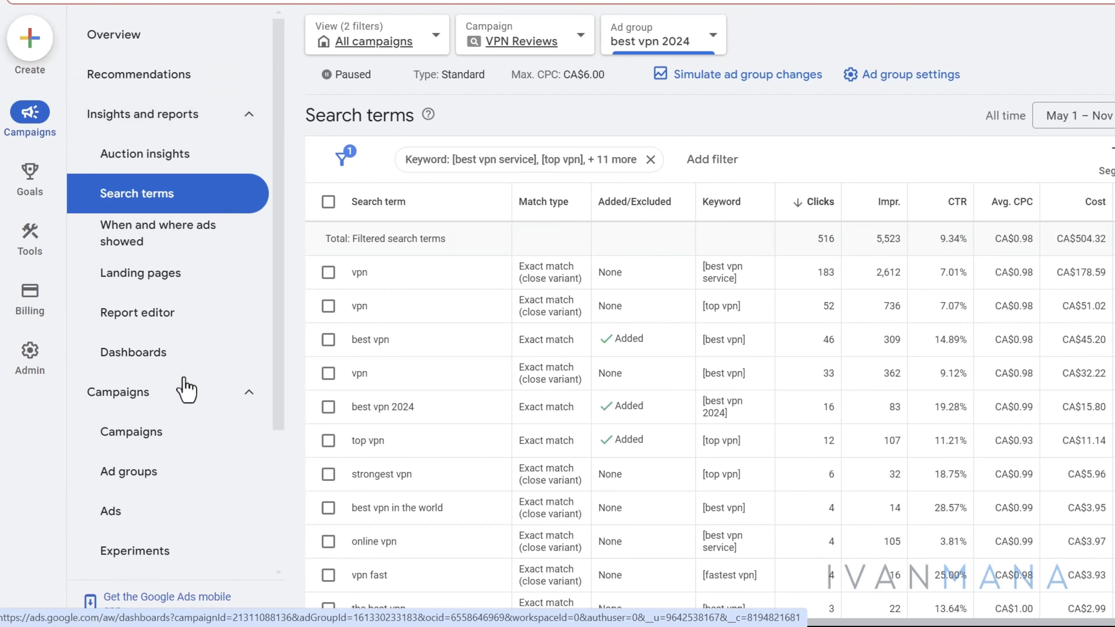
scroll(176, 483, "down", 4)
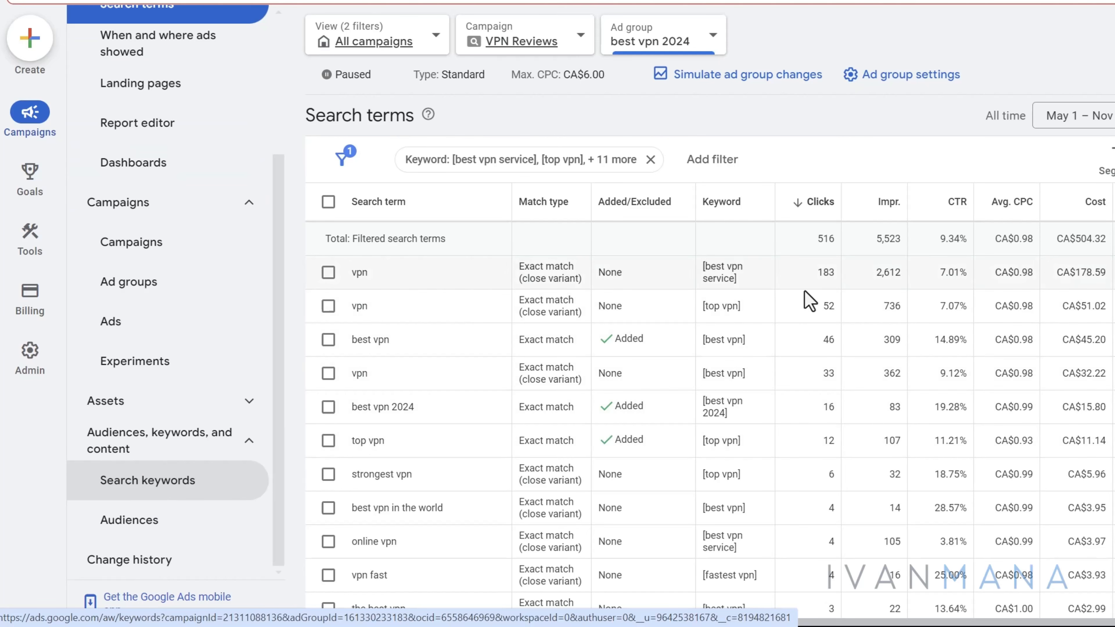
scroll(781, 342, "down", 2)
scroll(731, 379, "down", 4)
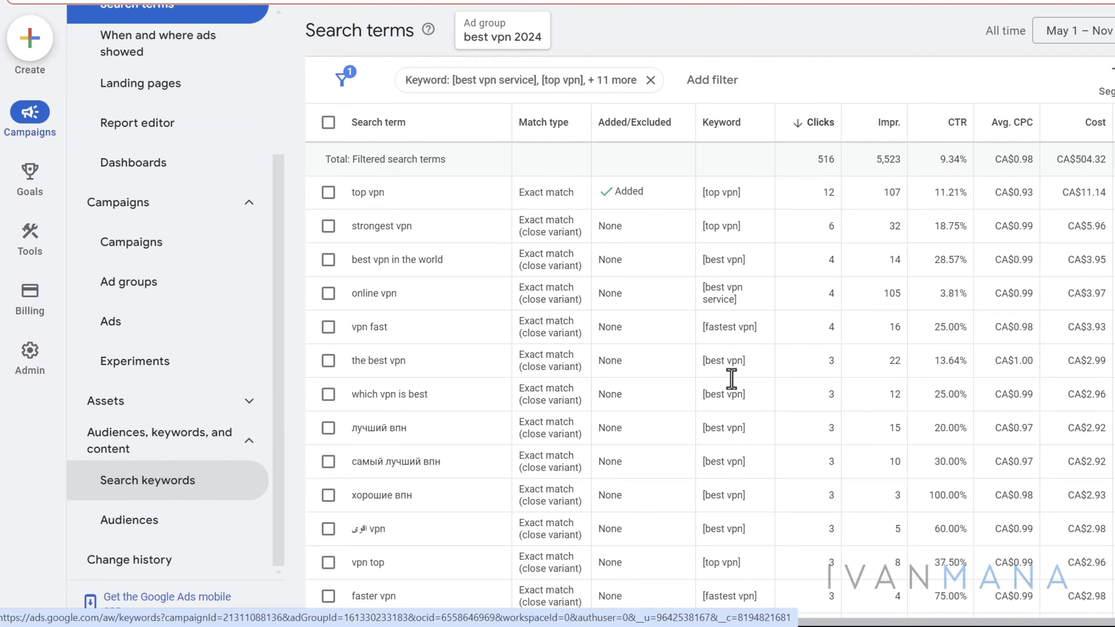
scroll(731, 378, "down", 4)
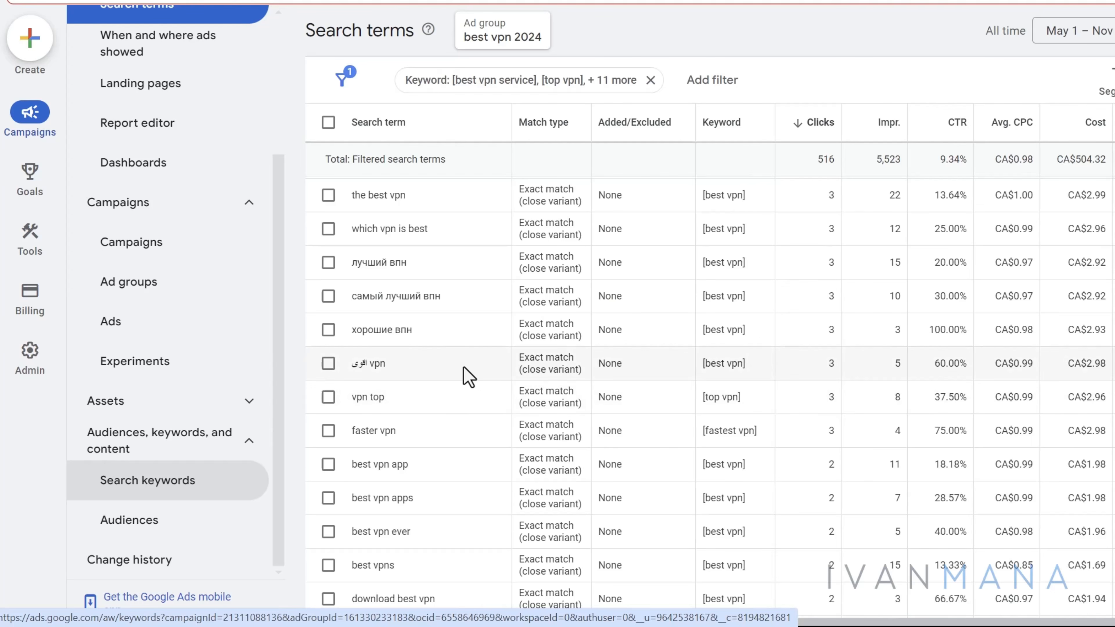
scroll(388, 434, "down", 2)
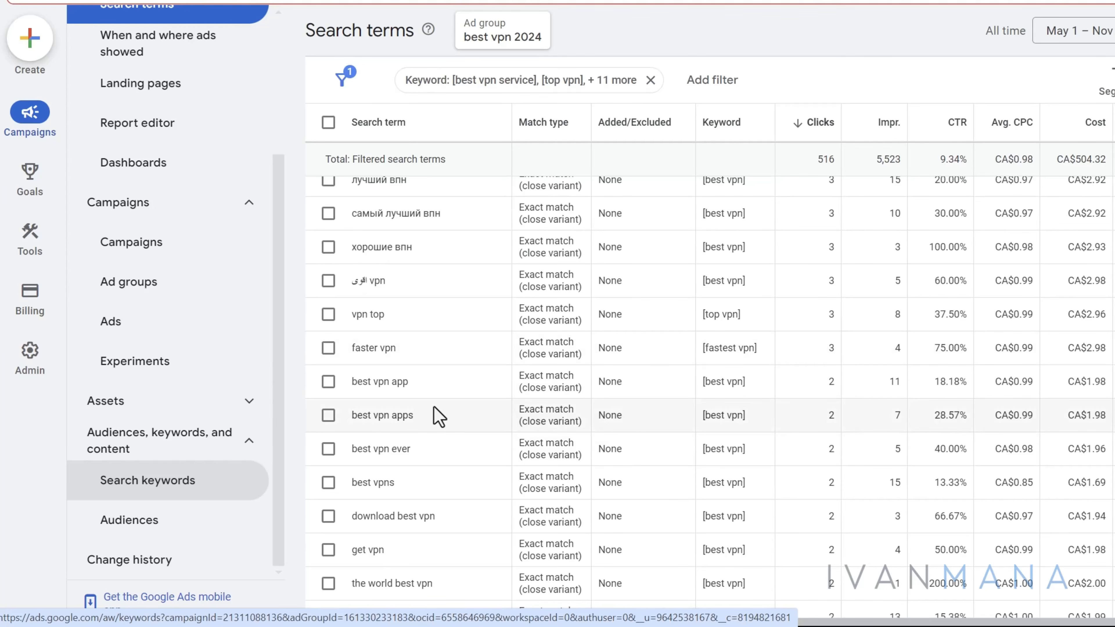
scroll(439, 417, "down", 2)
left_click_drag(356, 433, 418, 433)
left_click_drag(480, 458, 722, 434)
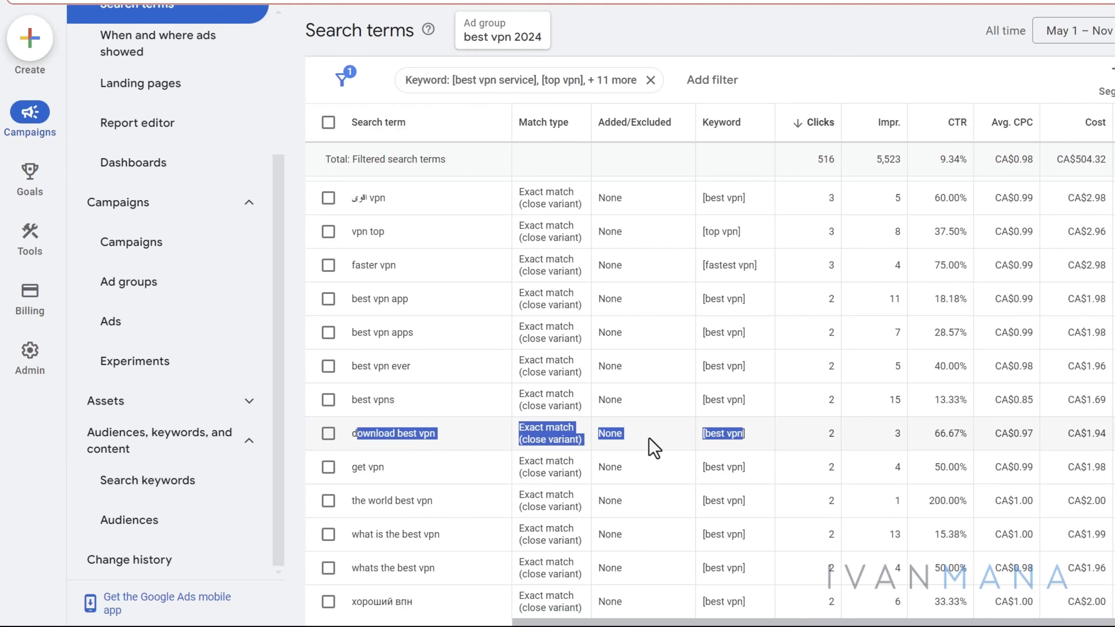
Step: Review the search terms from download best vpn down to which vpn is the strongest, including what is the best vpn and vpn brands
scroll(654, 447, "down", 2)
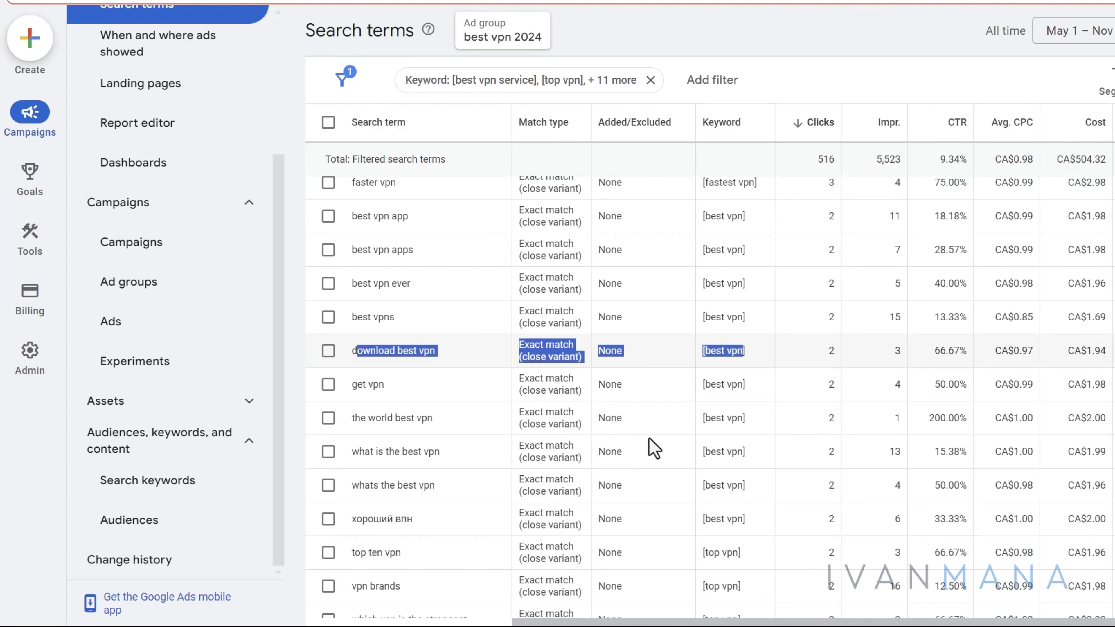
scroll(500, 332, "up", 4)
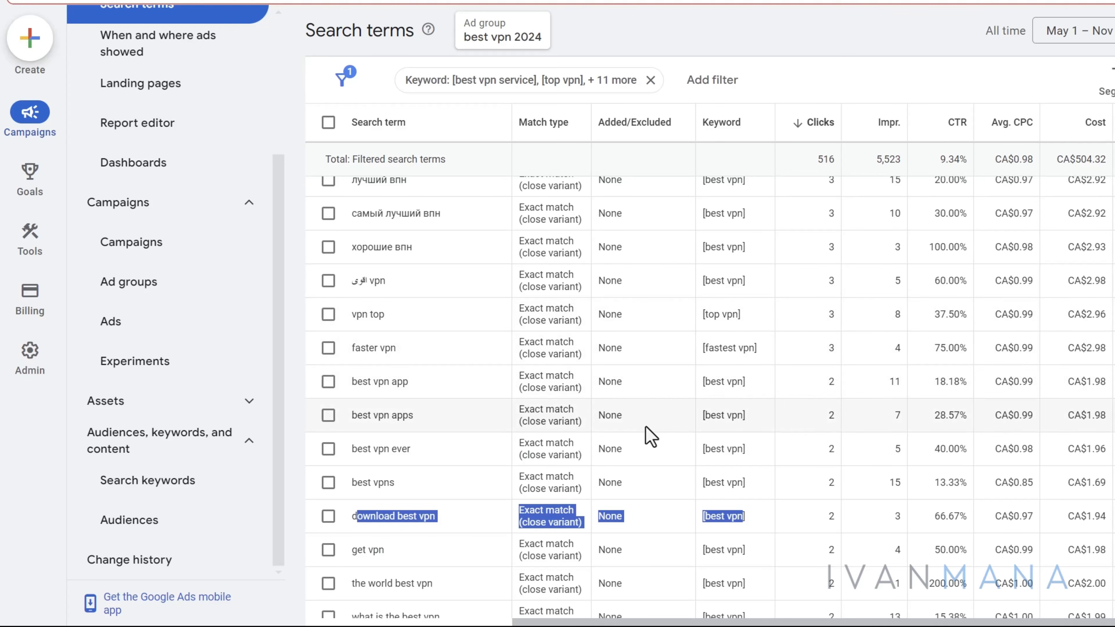
scroll(512, 393, "down", 2)
scroll(511, 389, "down", 2)
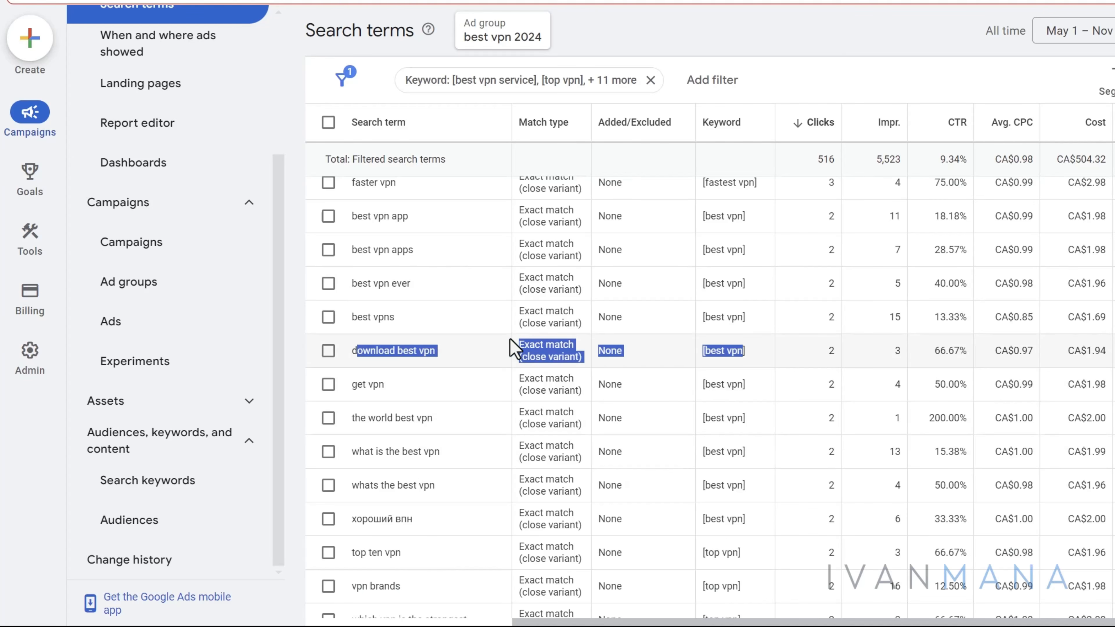
scroll(454, 319, "down", 2)
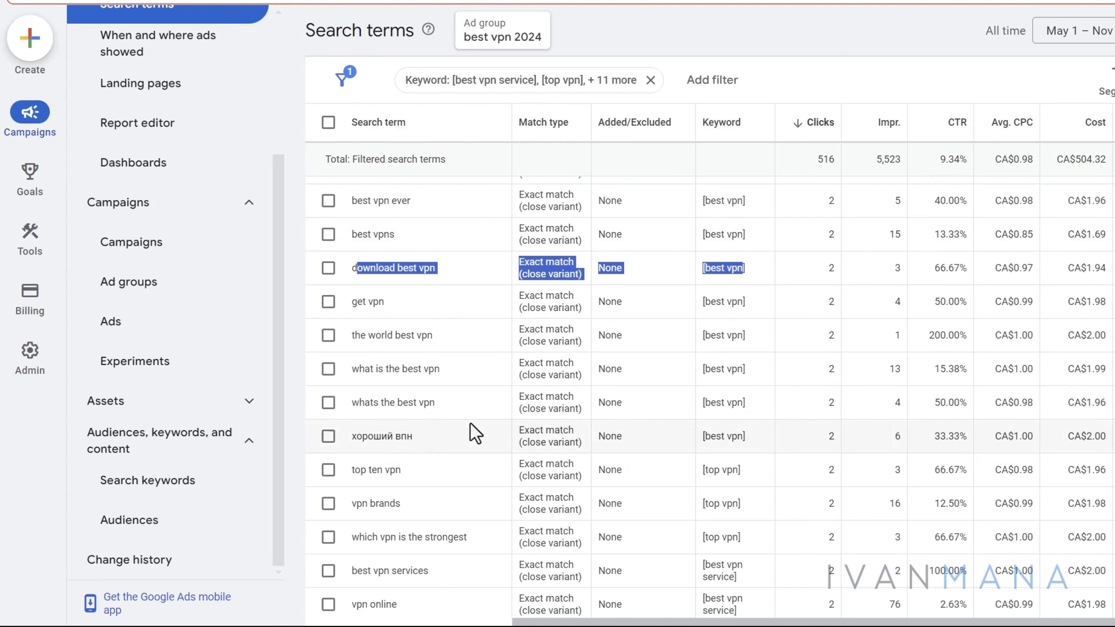
left_click_drag(361, 335, 818, 345)
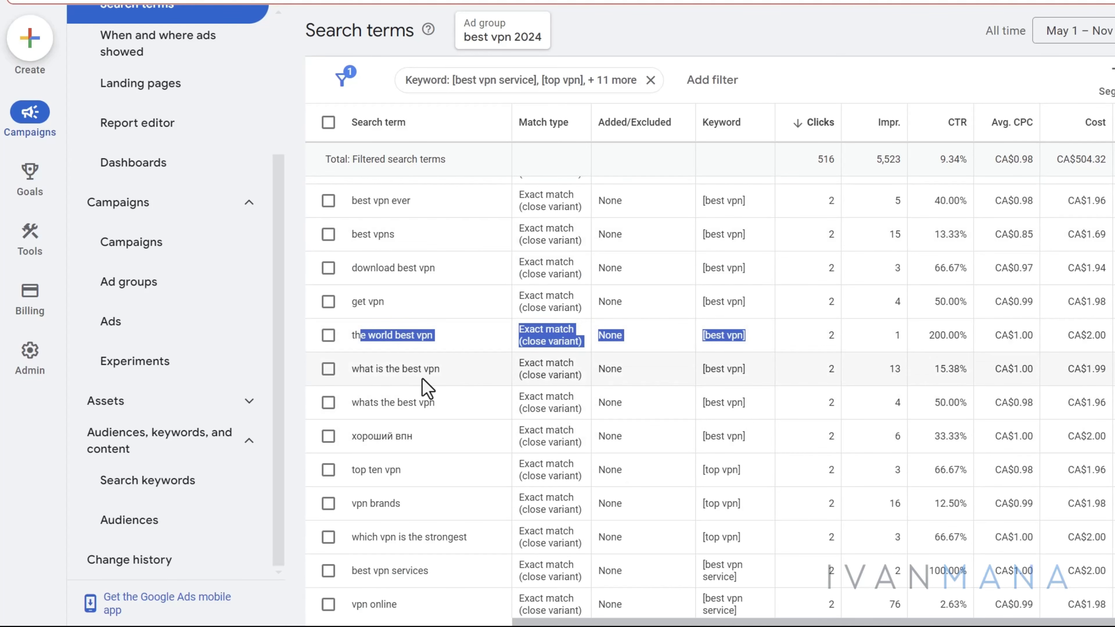
left_click_drag(359, 369, 440, 370)
scroll(431, 435, "down", 2)
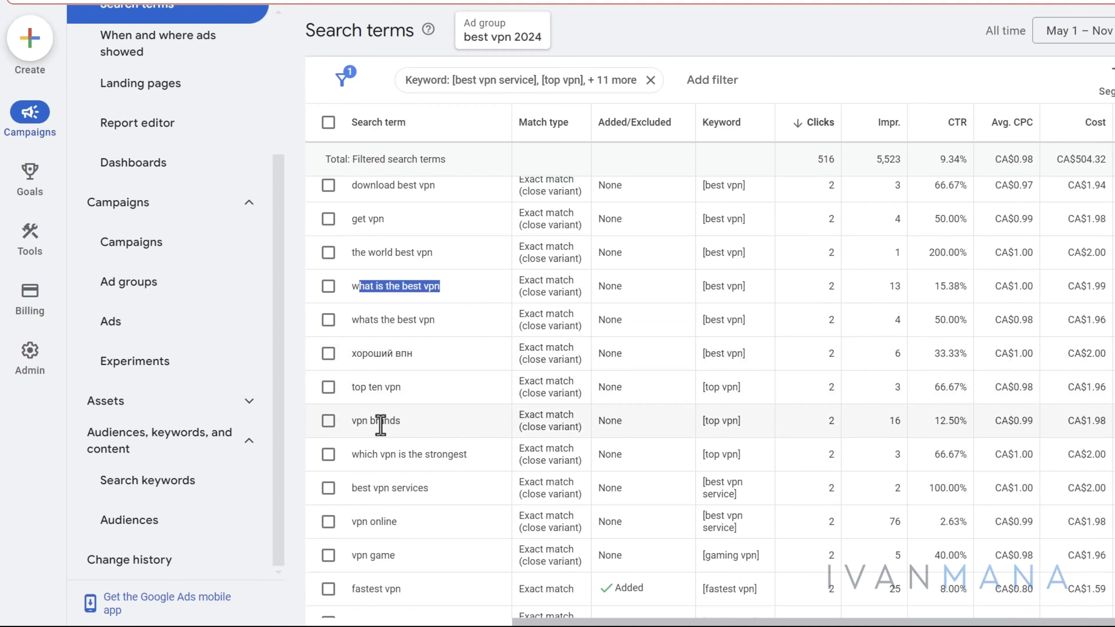
left_click_drag(366, 425, 413, 434)
left_click(354, 456)
left_click_drag(355, 456, 481, 465)
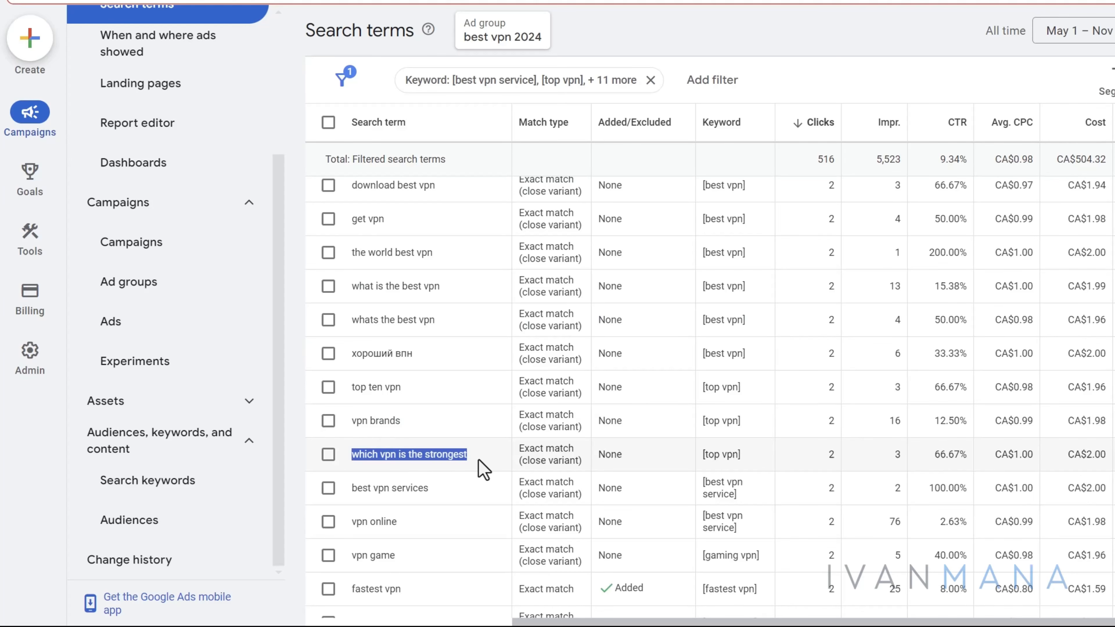
Step: Check the clicks, impressions and click-through rate of the fastest vpn search term
scroll(481, 464, "down", 4)
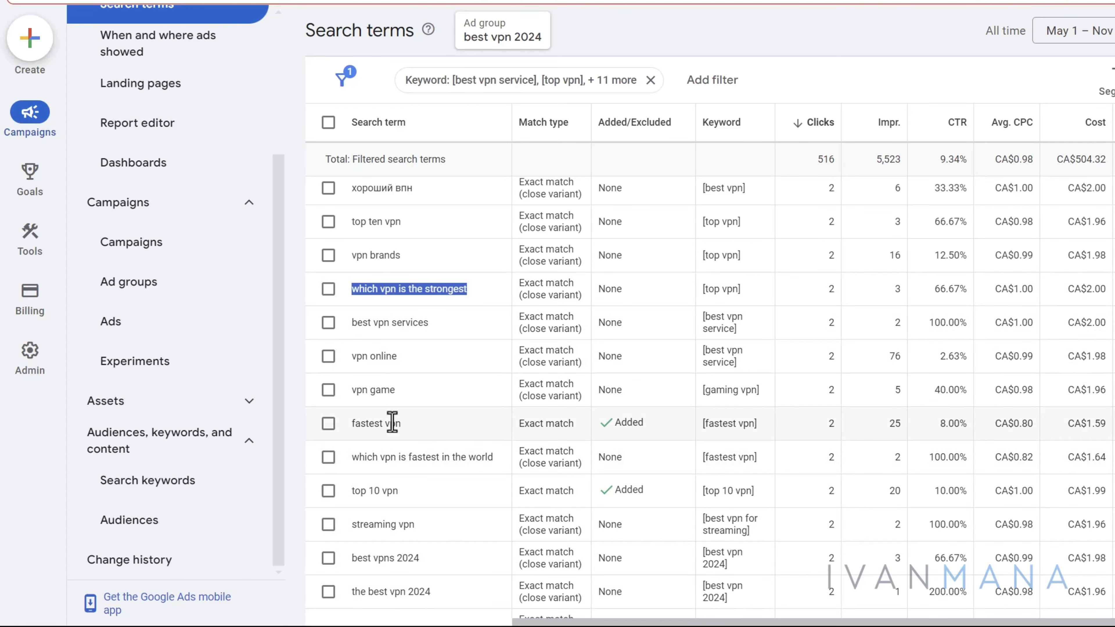
left_click_drag(366, 423, 985, 426)
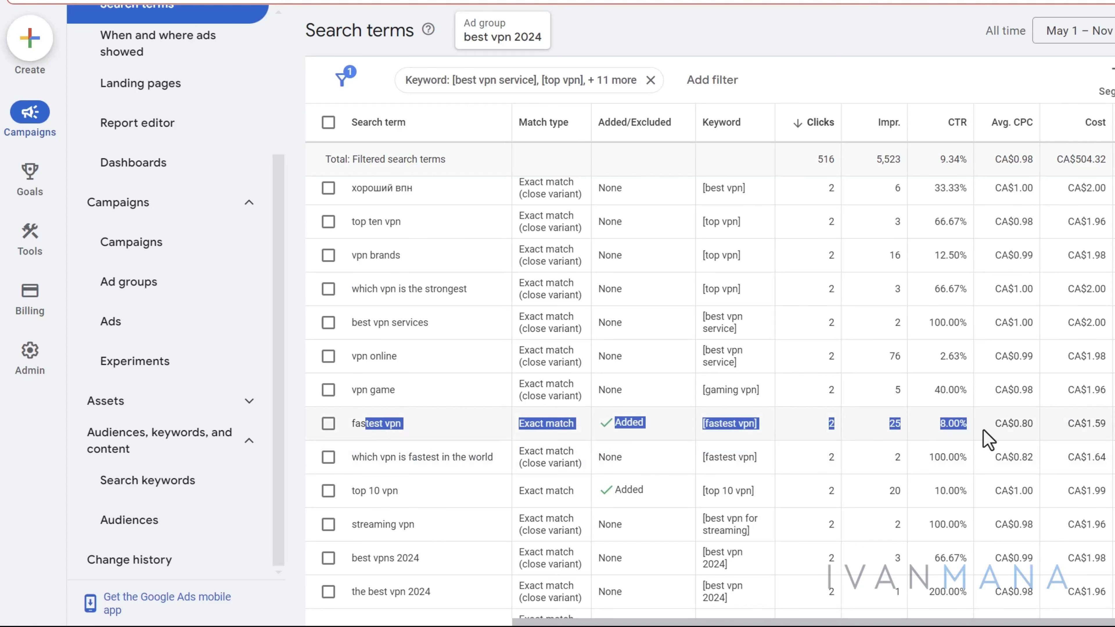
double_click(945, 423)
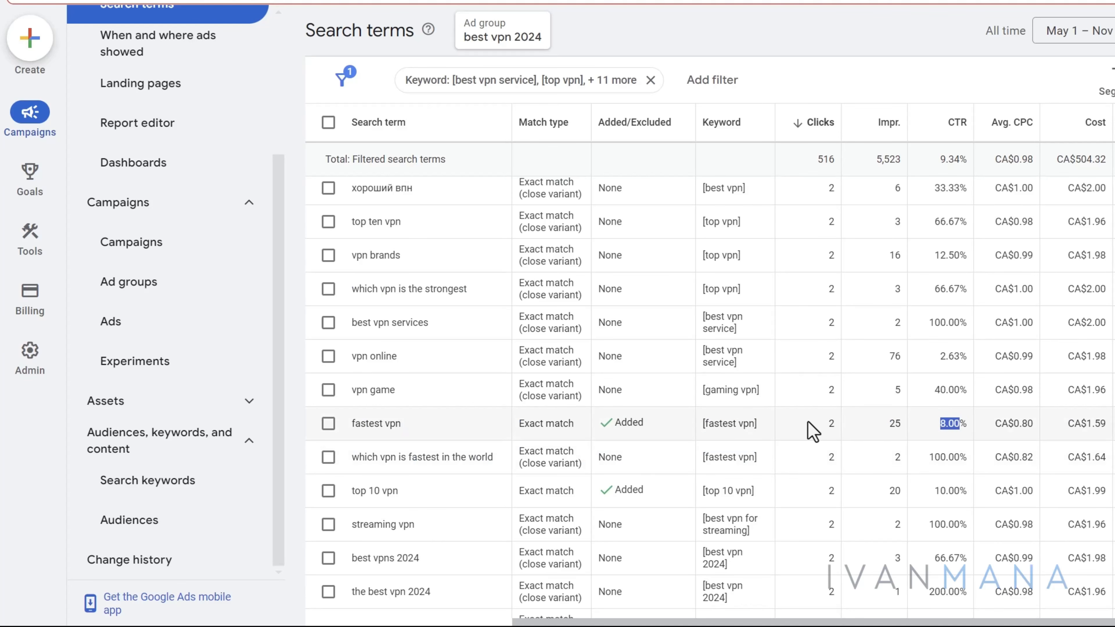
left_click_drag(807, 421, 965, 422)
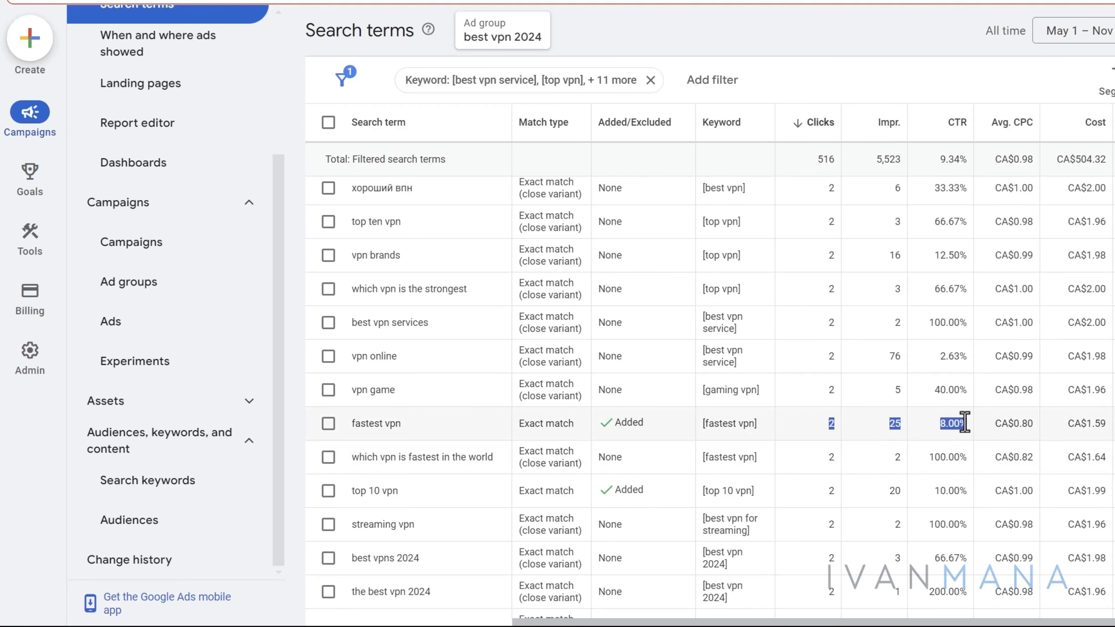
left_click(329, 424)
left_click(330, 428)
Step: Review the terms further down to best network speed vpn and examine its network wording
scroll(602, 428, "down", 2)
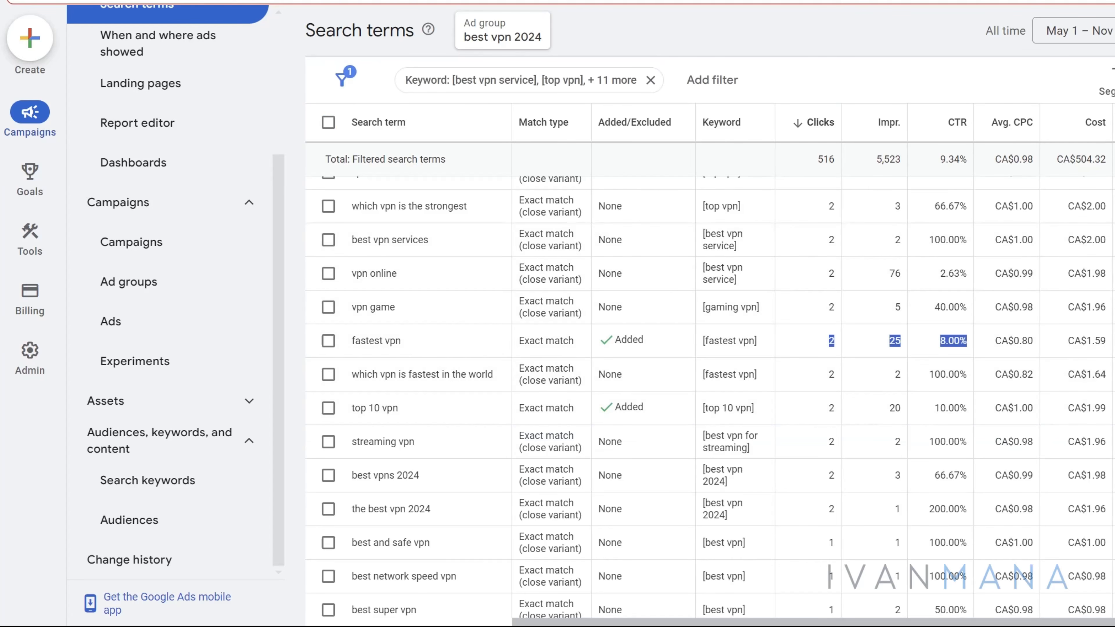
scroll(685, 373, "down", 2)
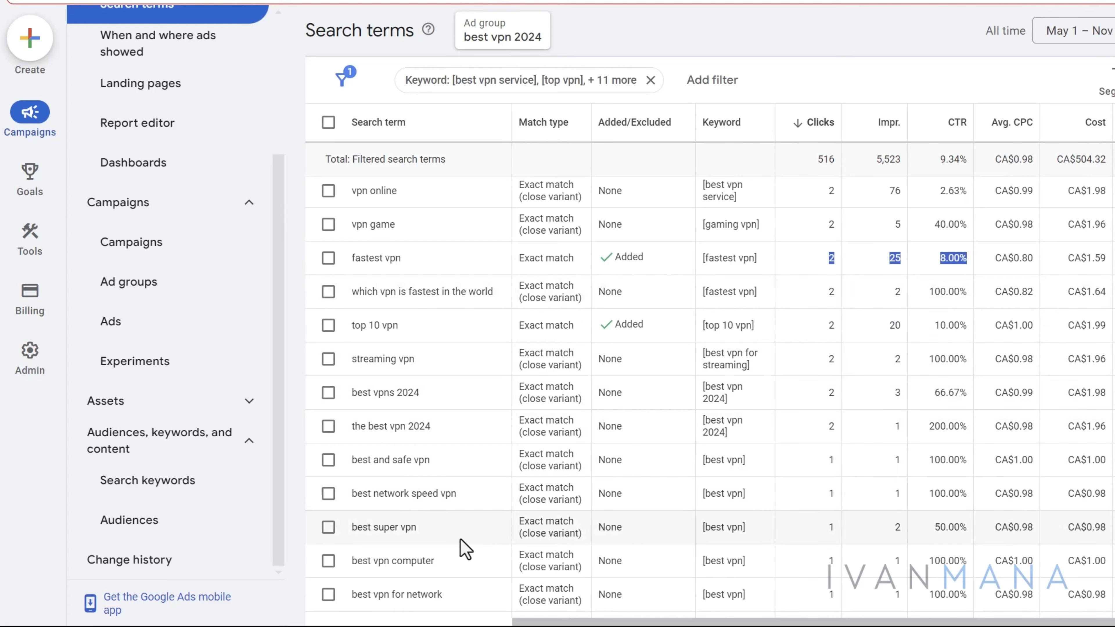
left_click_drag(358, 494, 821, 513)
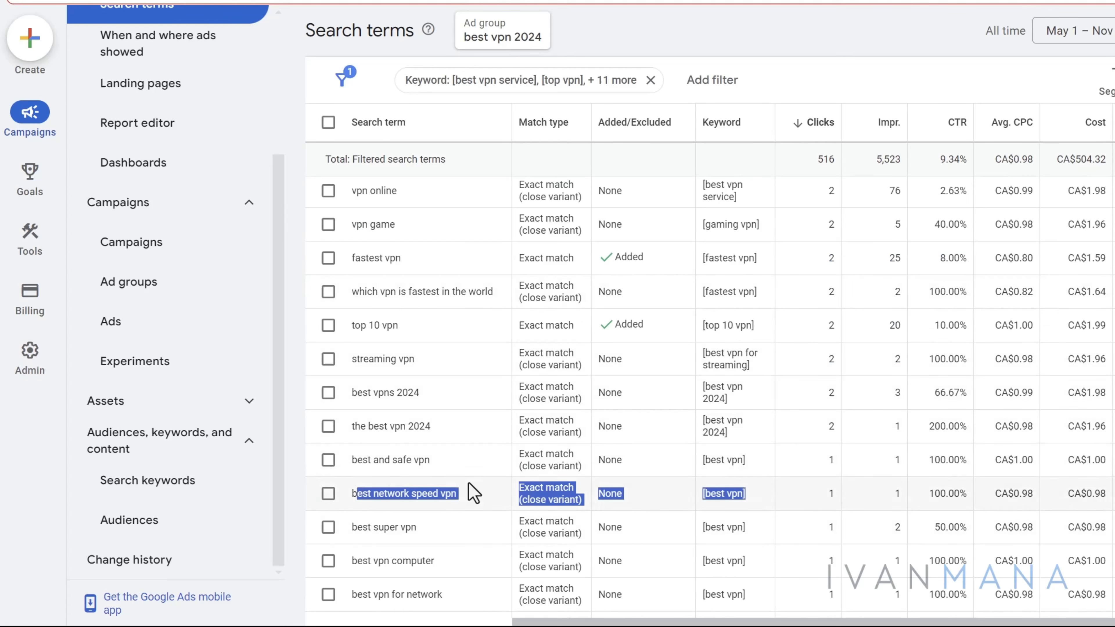
double_click(380, 493)
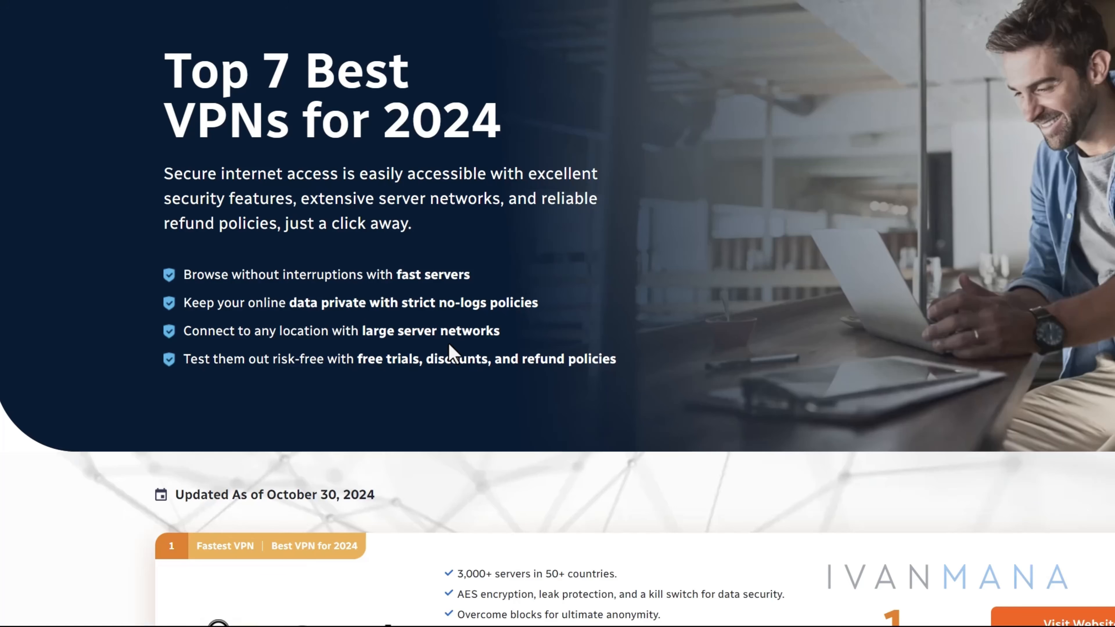
Step: Check the TorGuard and ExpressVPN features on the Top 7 Best VPNs landing page, and copy the search term best network speed vpn
scroll(470, 390, "down", 6)
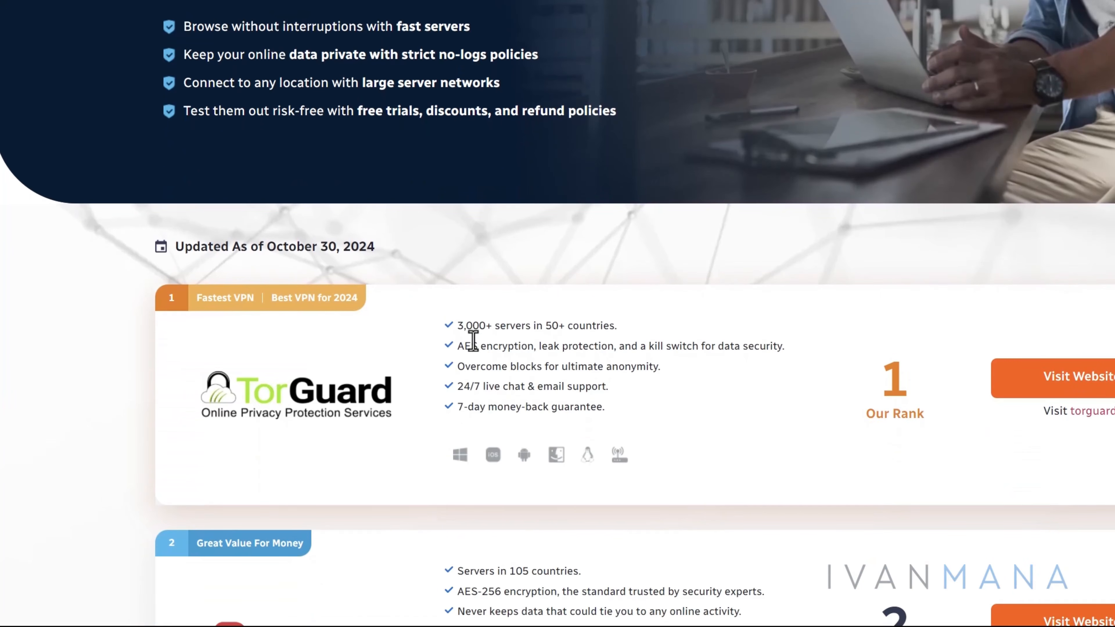
left_click_drag(470, 346, 581, 378)
scroll(586, 386, "down", 6)
left_click_drag(483, 342, 639, 411)
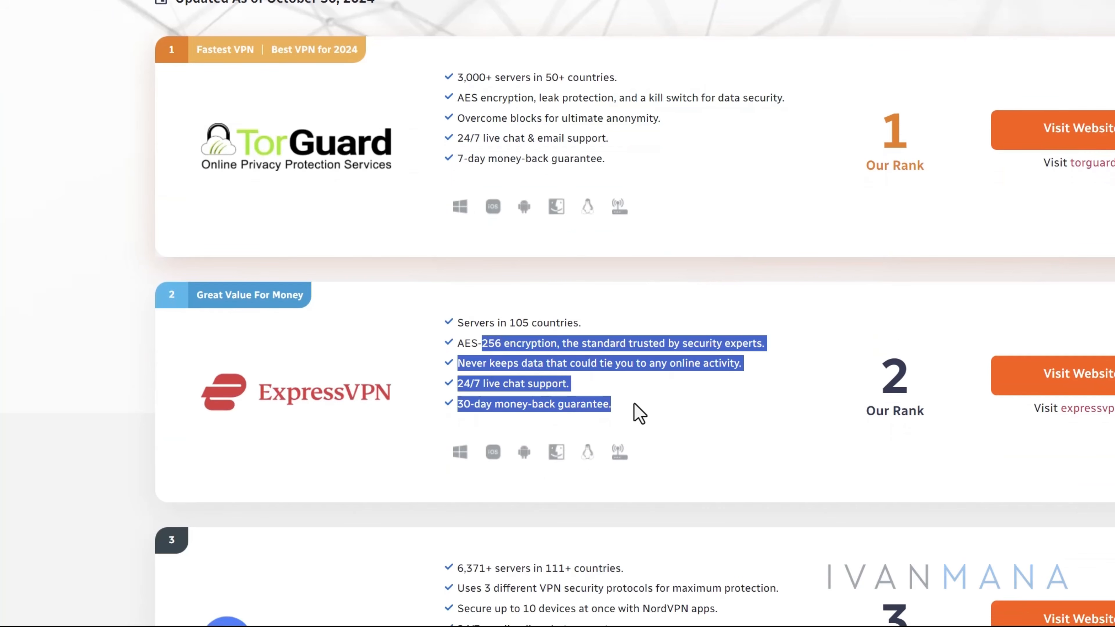
left_click(533, 355)
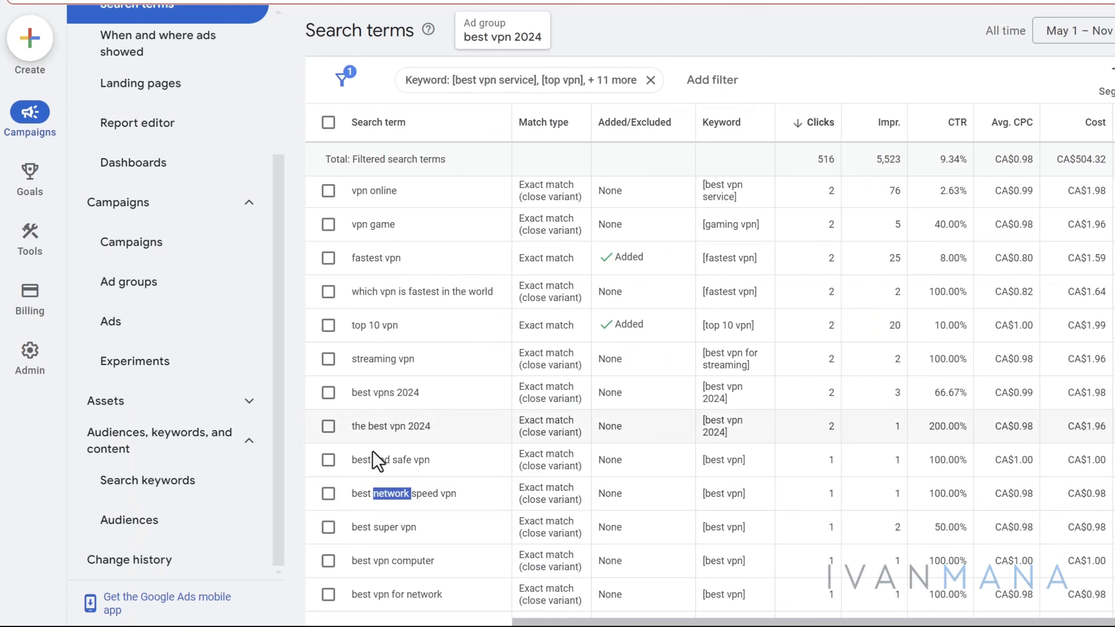
triple_click(411, 493)
key("ctrl+c")
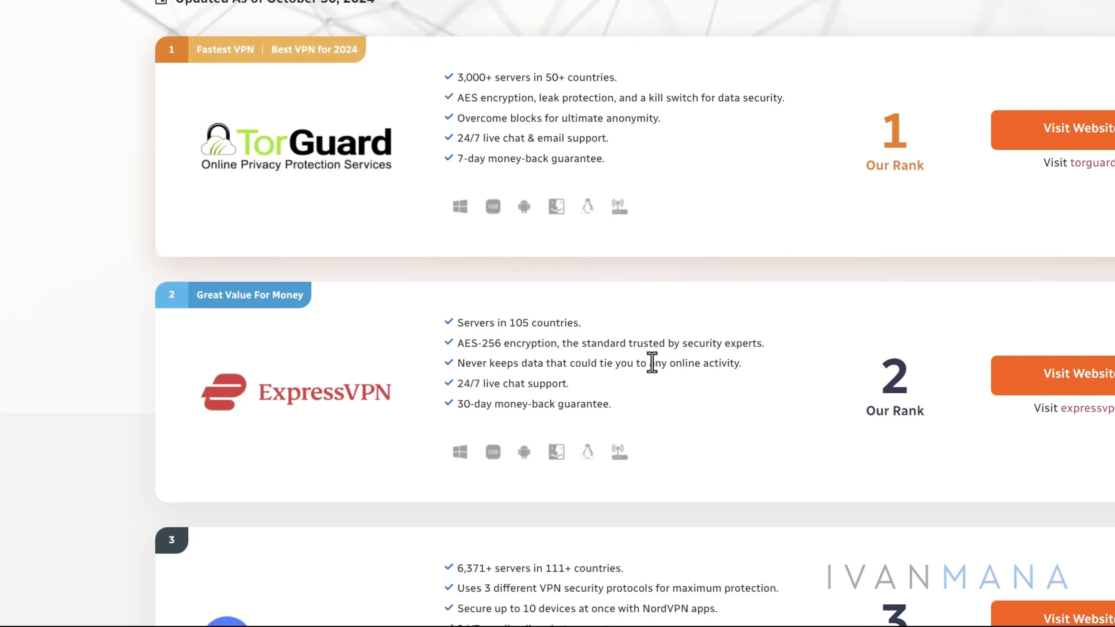
Step: Examine the rest of the landing page, from the ranked VPN features through the category comparisons to the user reviews
scroll(618, 369, "down", 1)
scroll(619, 369, "down", 5)
left_click_drag(503, 95, 681, 96)
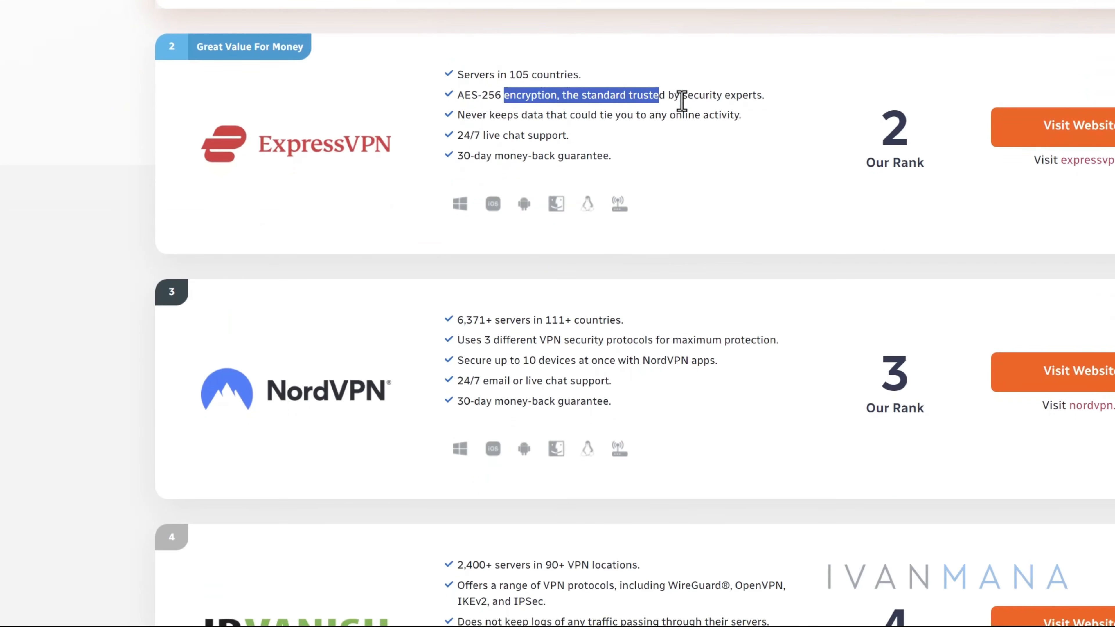
left_click_drag(483, 115, 517, 361)
scroll(517, 360, "down", 2)
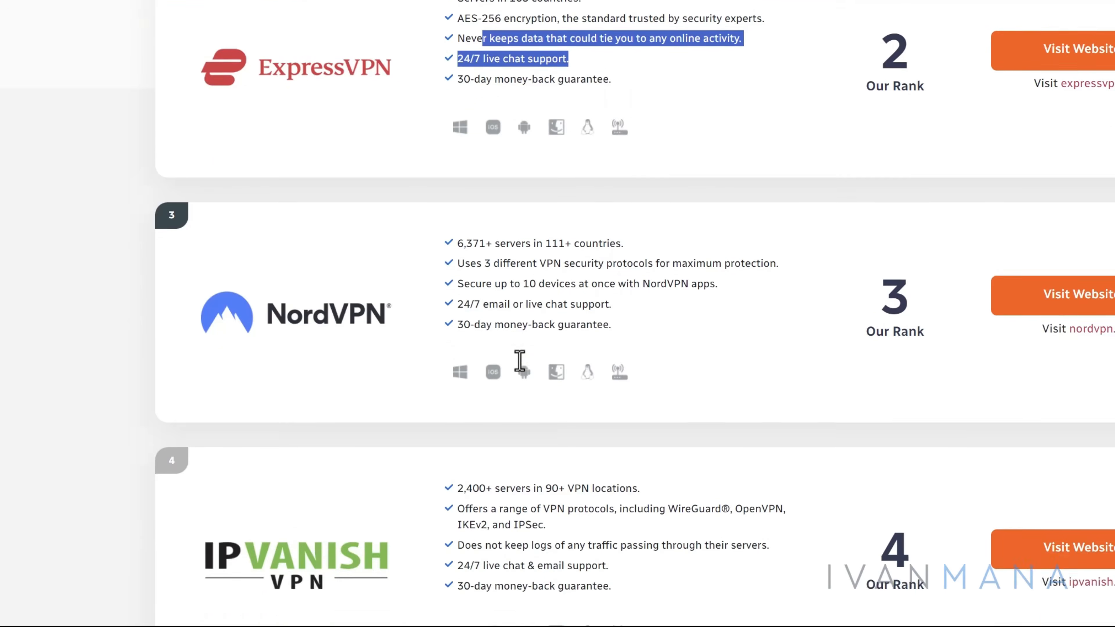
scroll(497, 459, "down", 20)
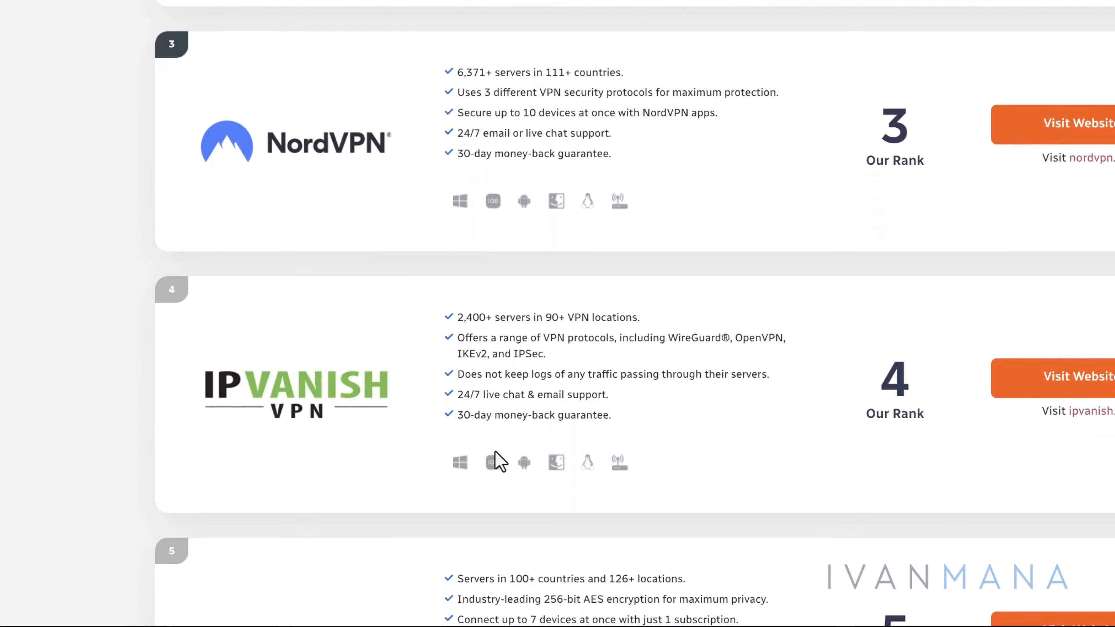
scroll(497, 458, "down", 15)
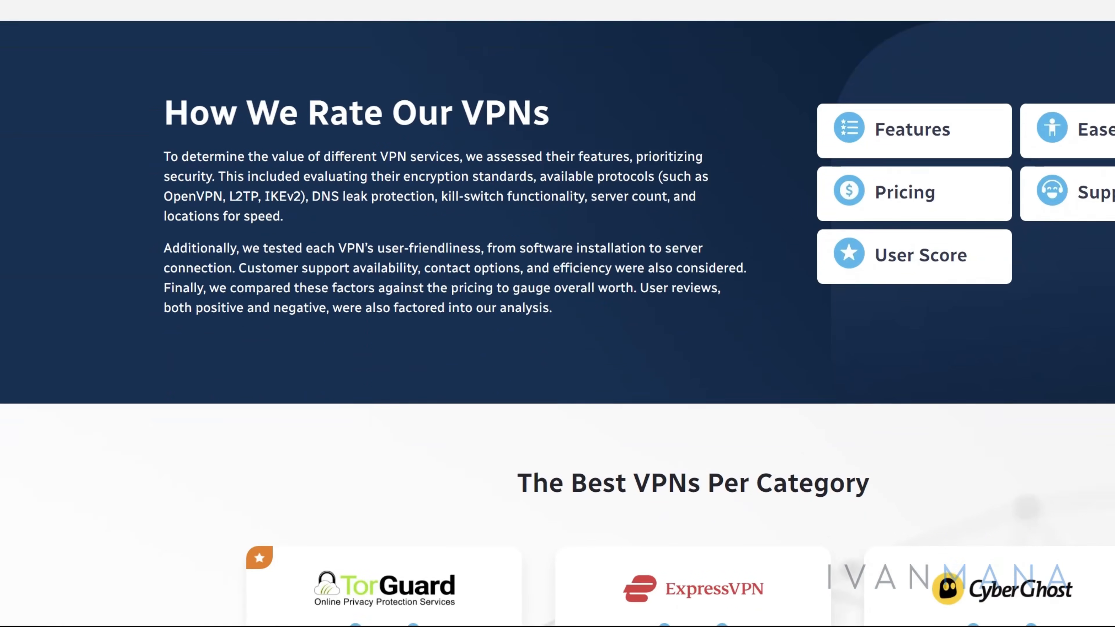
scroll(557, 314, "down", 15)
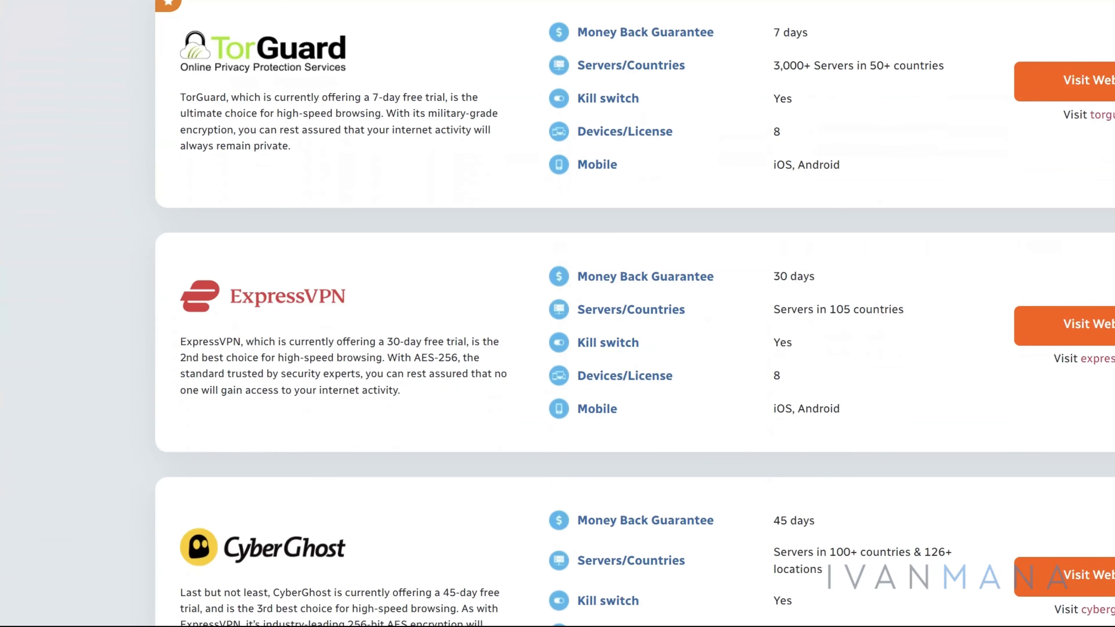
scroll(557, 314, "down", 20)
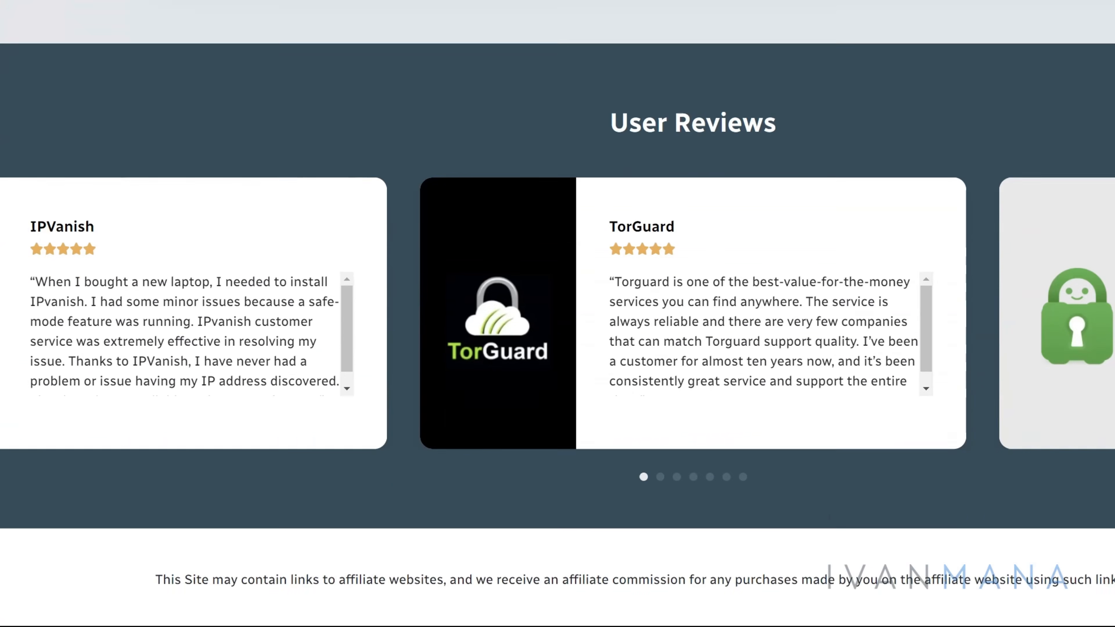
scroll(557, 313, "up", 20)
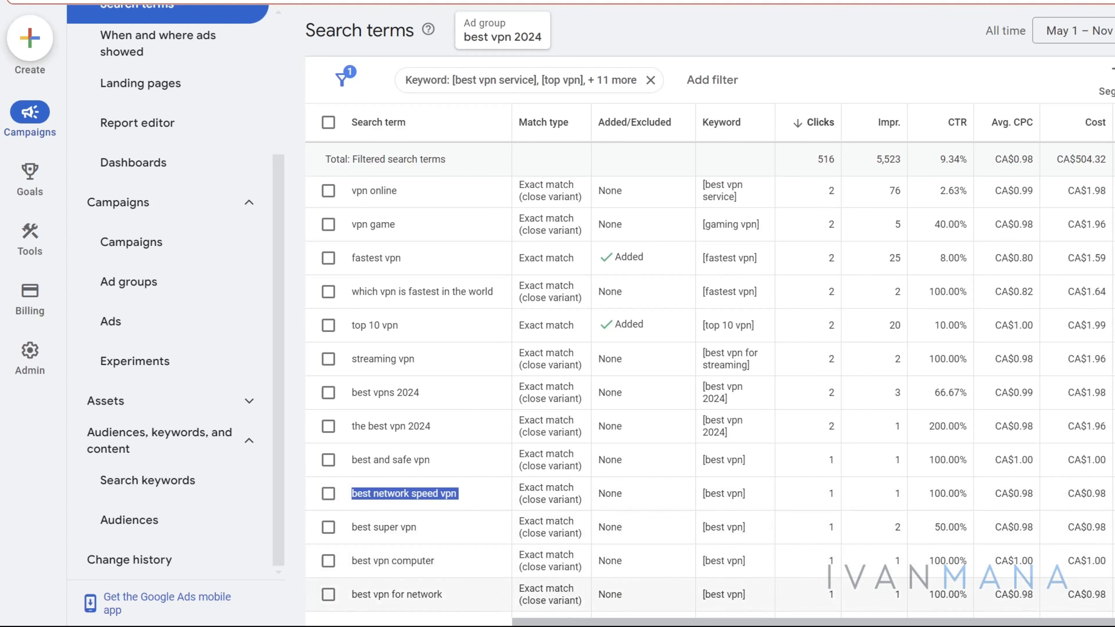
Step: Switch to Notepad and add the copied term best network speed vpn on a new line below [online vpn]
key("super")
left_click(351, 619)
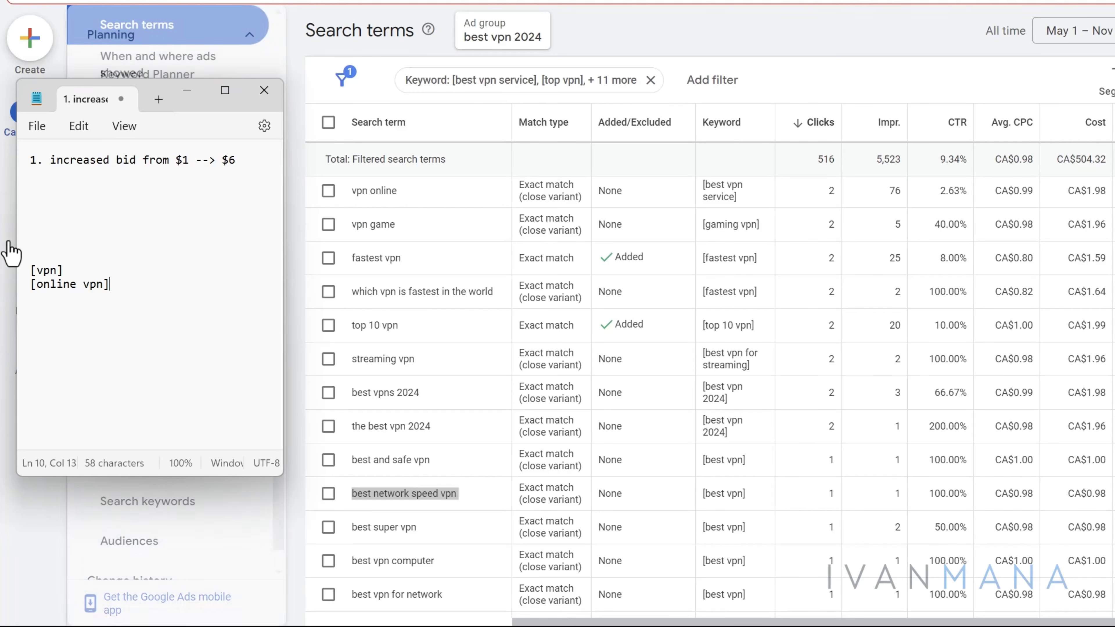
key("Return")
key("ctrl+v")
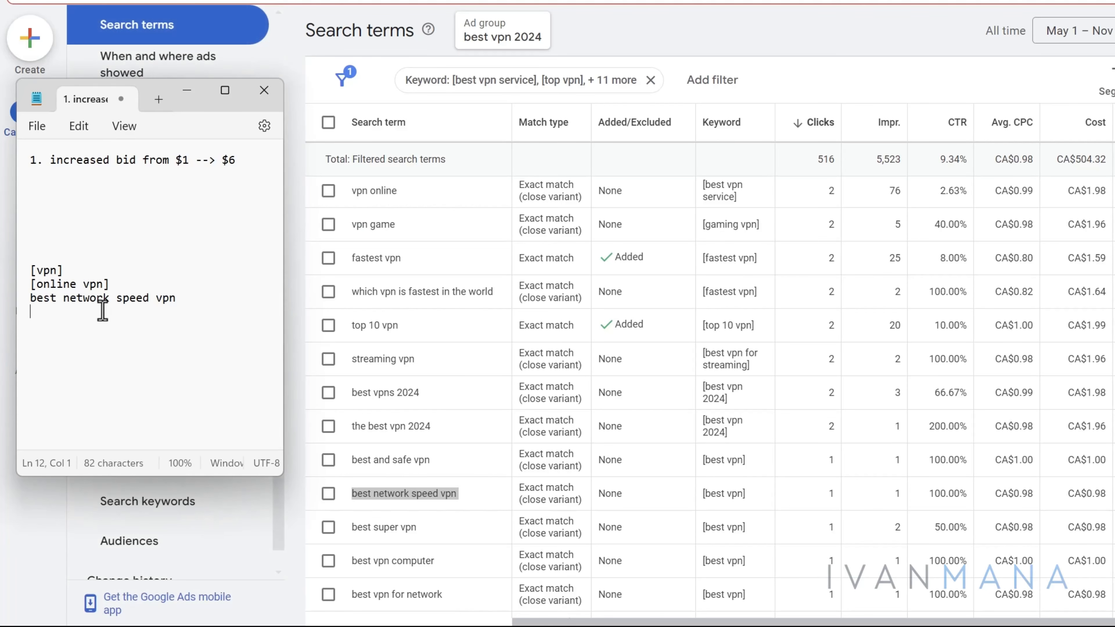
Step: Shorten the best network speed vpn entry in the note to network speed by removing the words best and vpn
left_click_drag(48, 304, 190, 317)
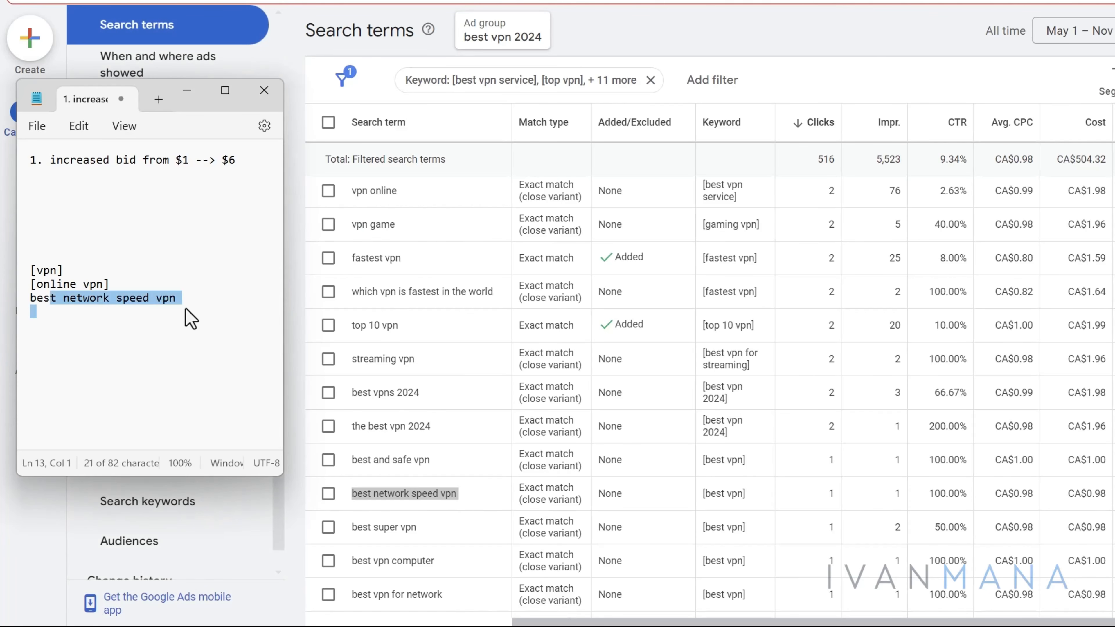
left_click(119, 299)
double_click(168, 300)
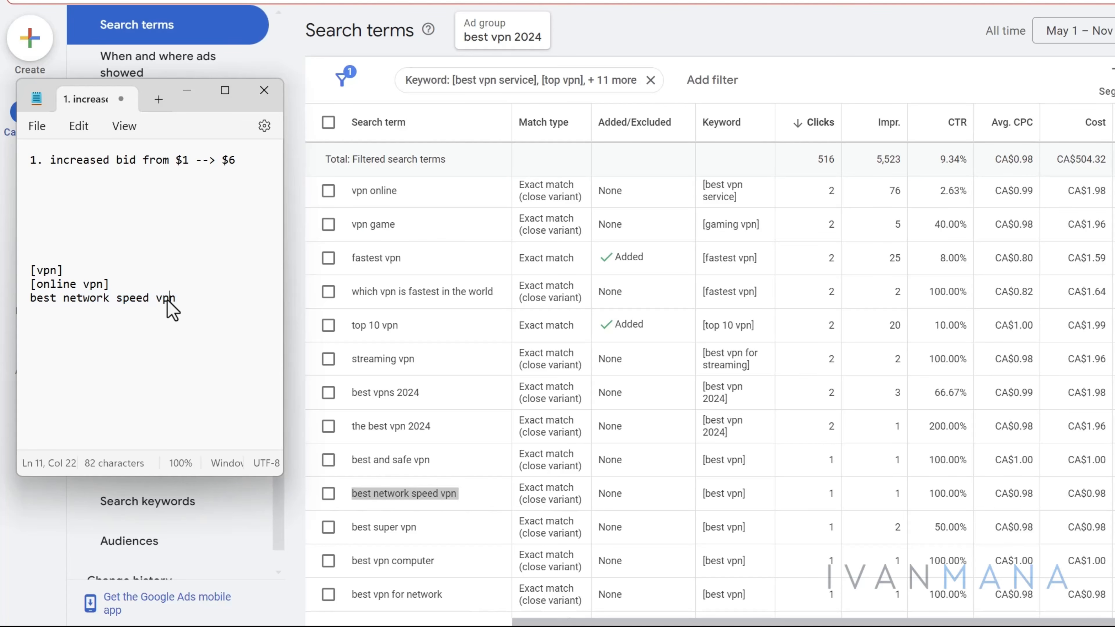
key("BackSpace")
key("BackSpace")
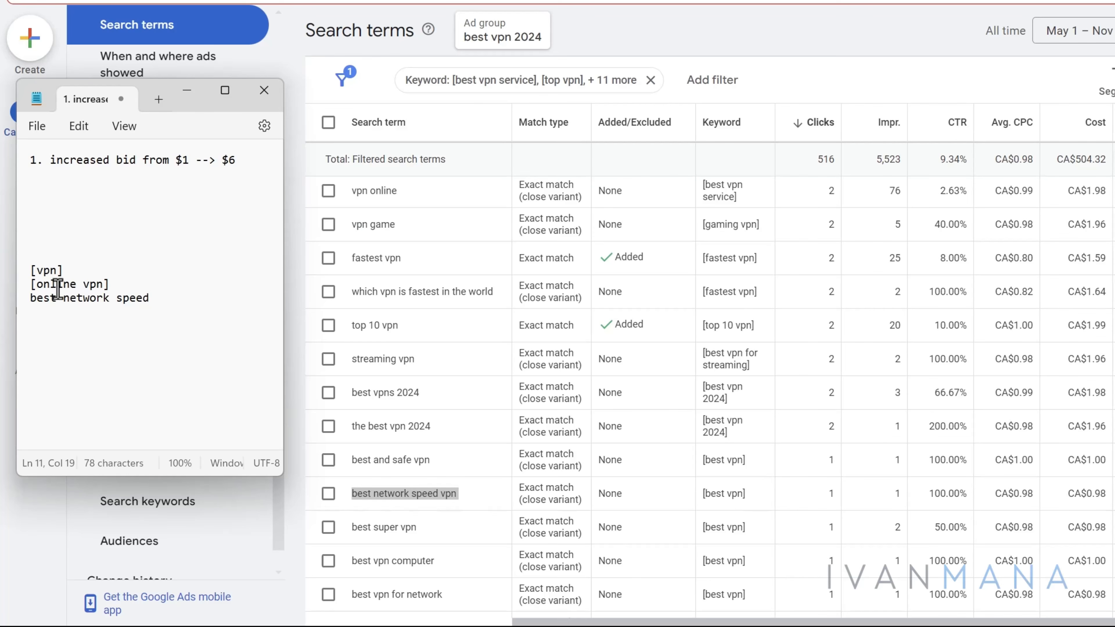
double_click(40, 298)
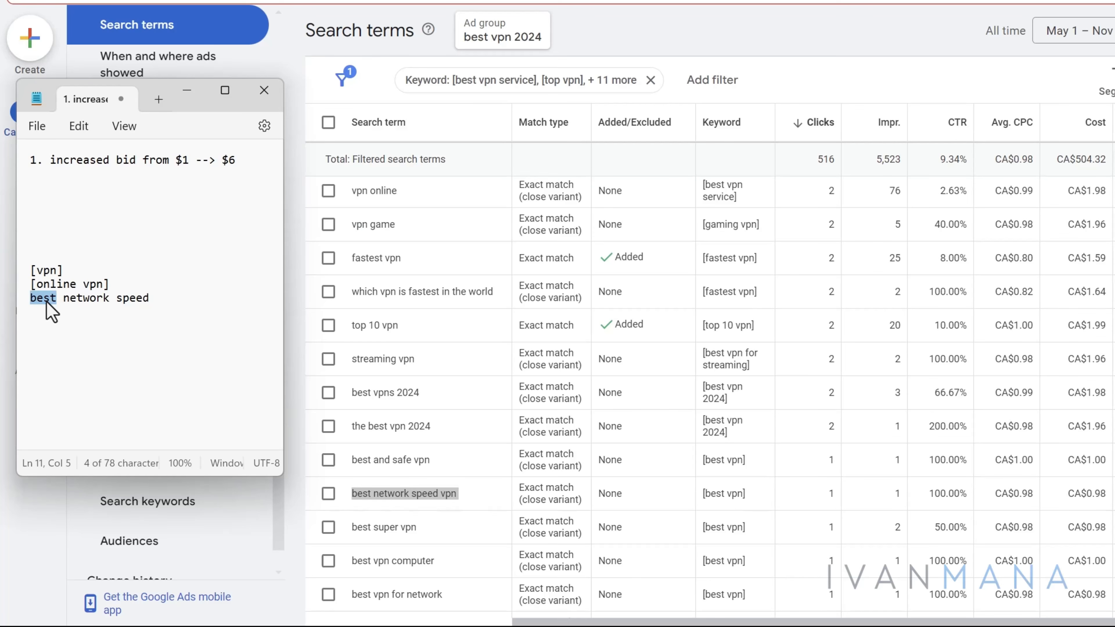
key("BackSpace")
key("Delete")
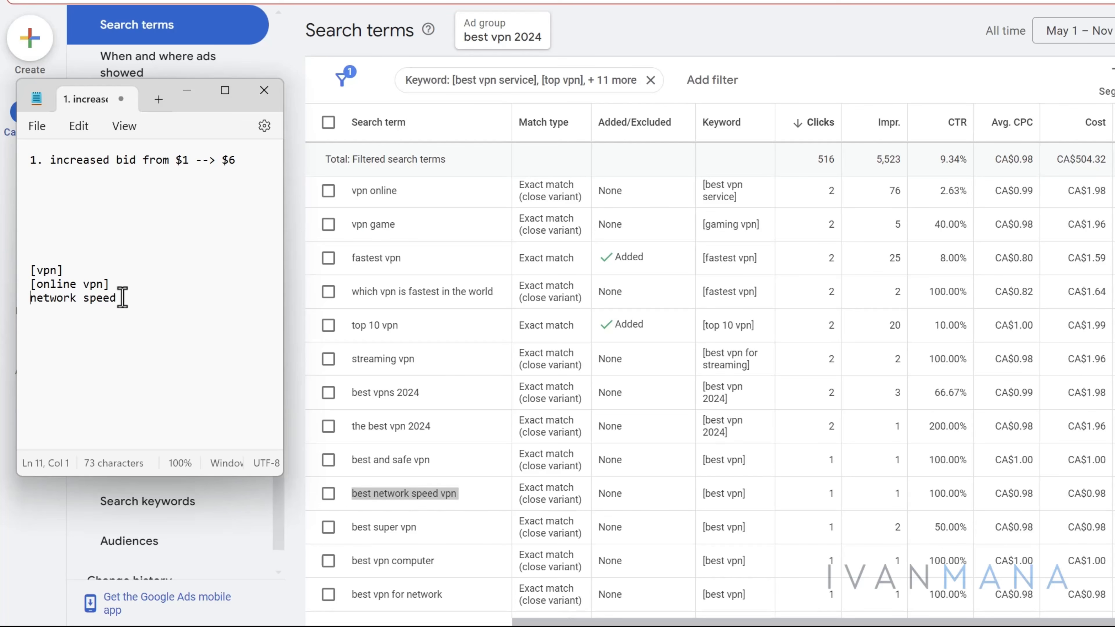
Step: Compare the network speed entry in the note with the search term which vpn is fastest in the world
left_click_drag(121, 298, 17, 307)
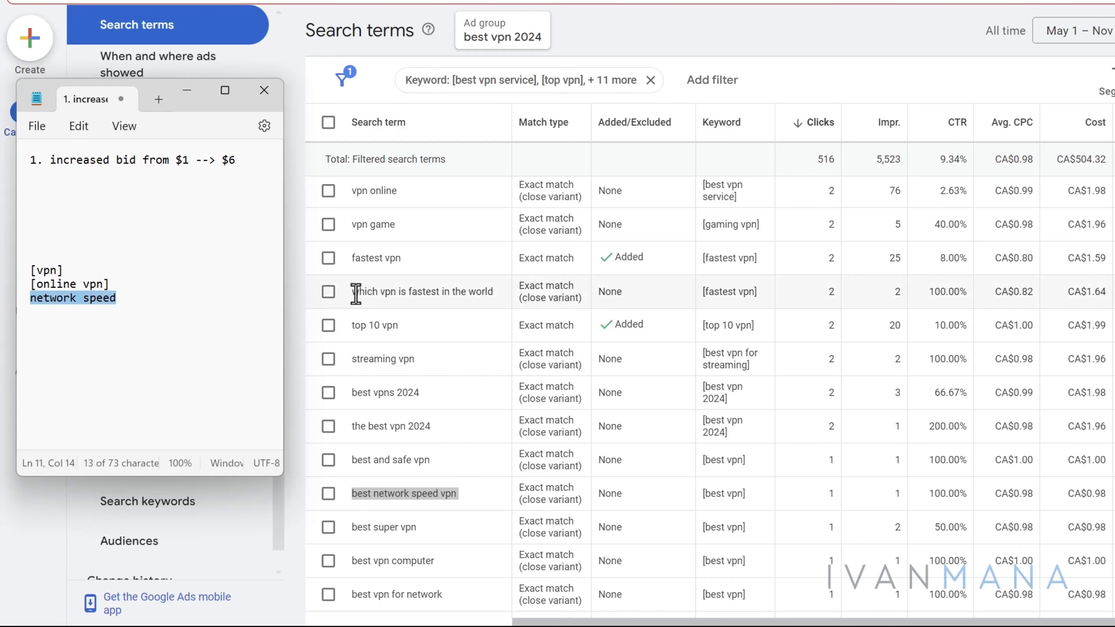
left_click_drag(356, 293, 468, 291)
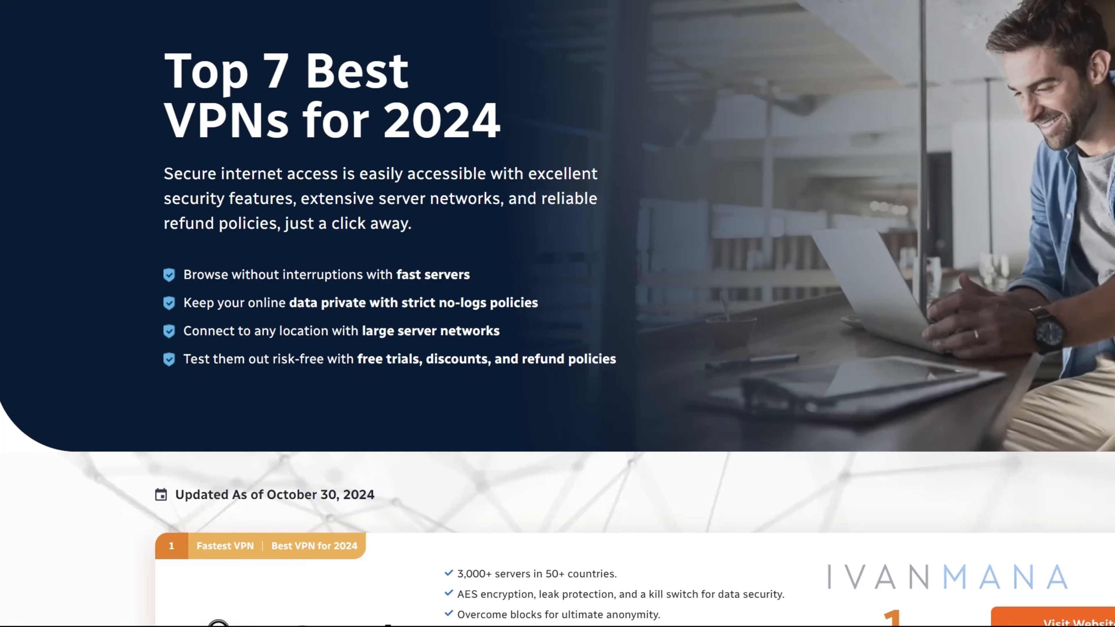
Step: Examine the VPN landing page for speed-related content, from the ranked providers and rating criteria through the category comparisons
scroll(557, 314, "down", 5)
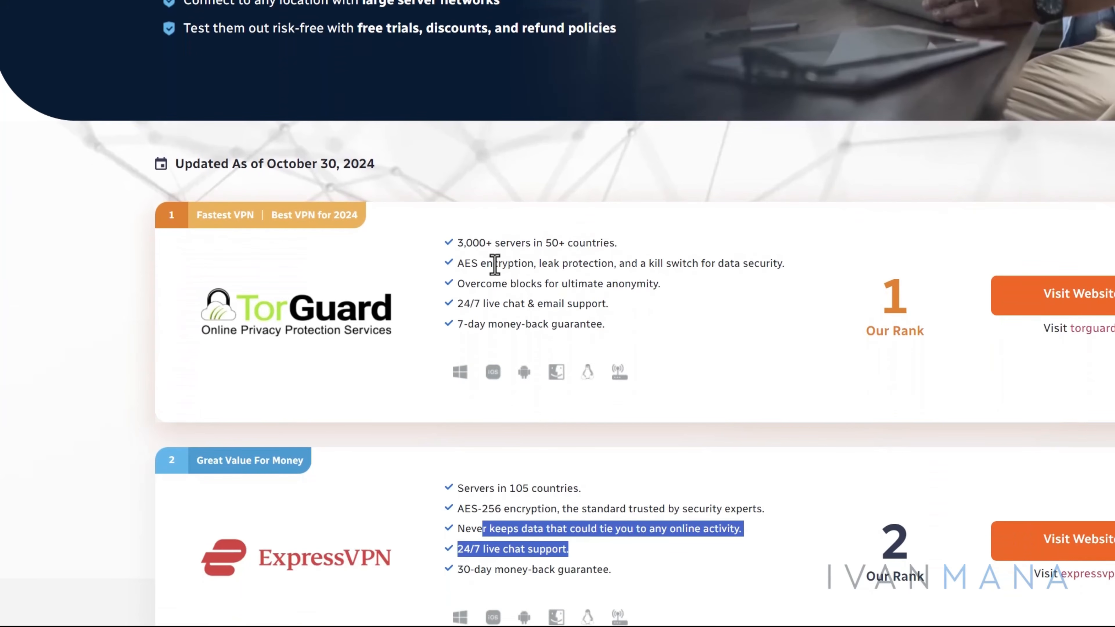
left_click_drag(494, 264, 616, 291)
left_click_drag(504, 243, 615, 334)
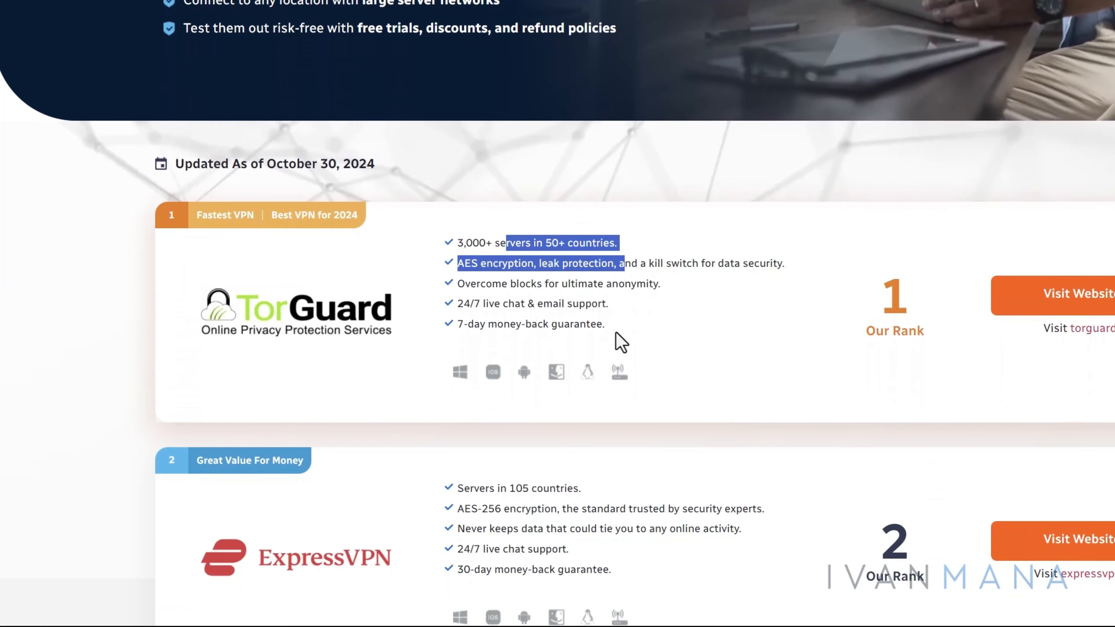
scroll(589, 336, "down", 4)
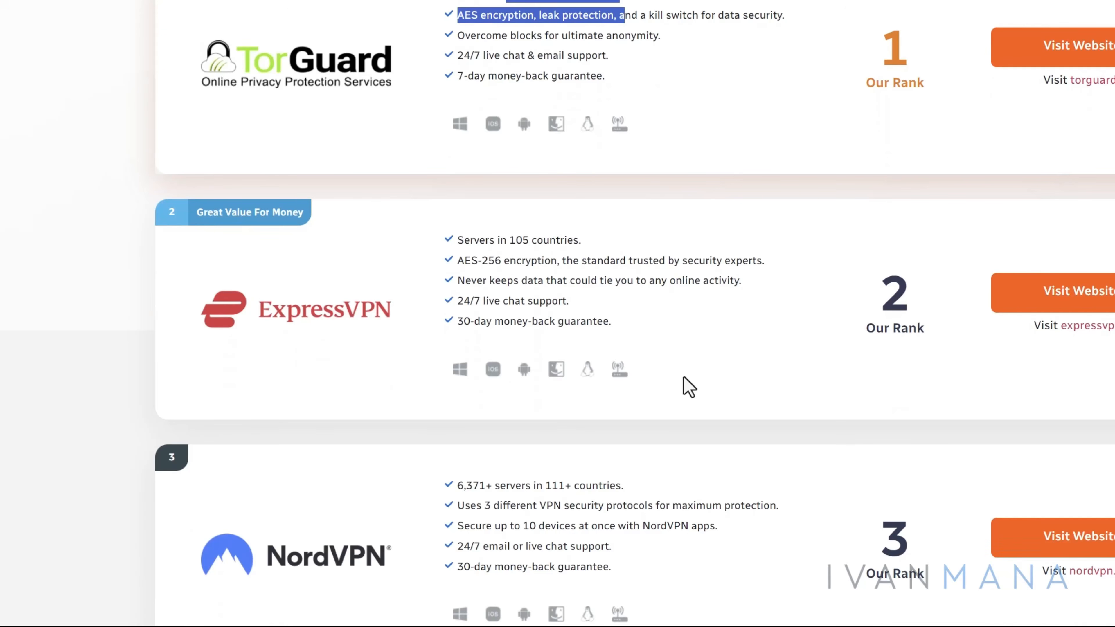
scroll(557, 314, "down", 20)
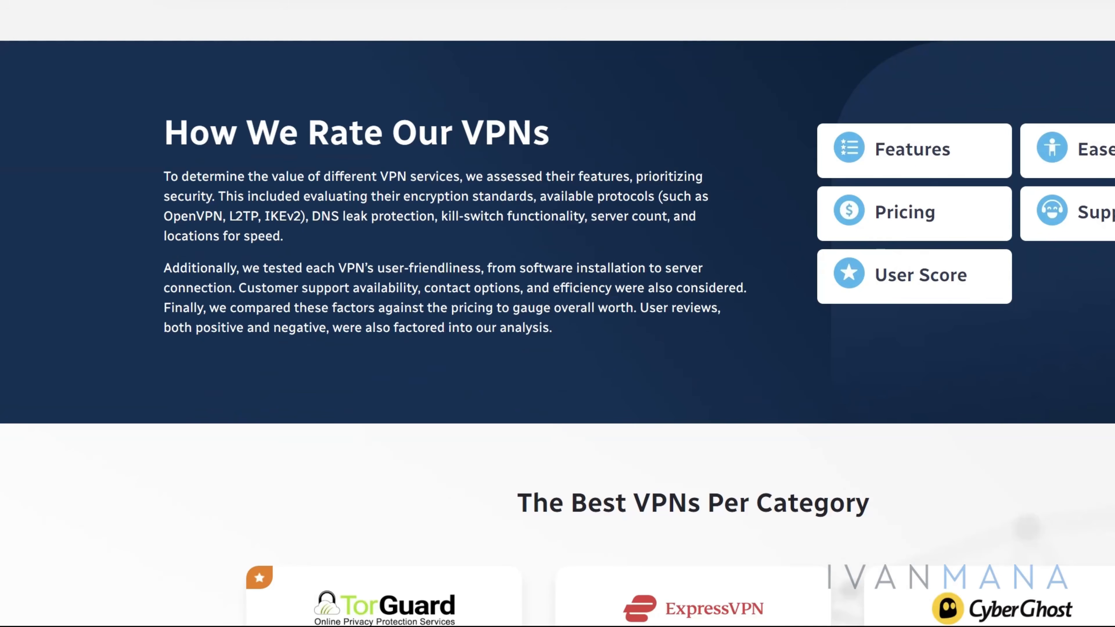
scroll(557, 313, "down", 20)
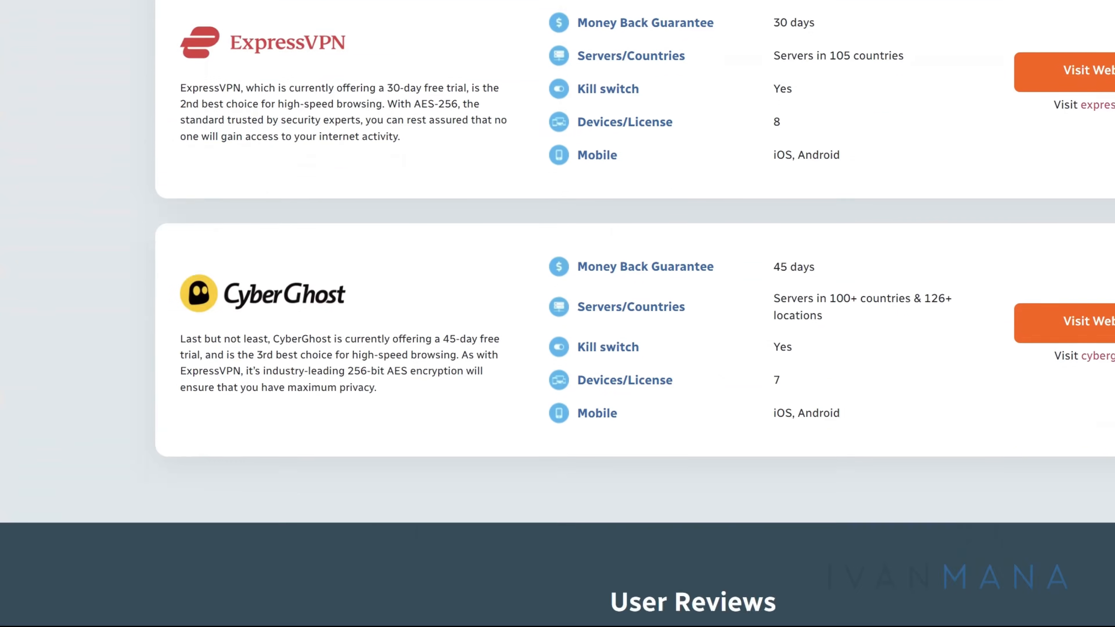
scroll(557, 313, "up", 12)
scroll(558, 313, "up", 20)
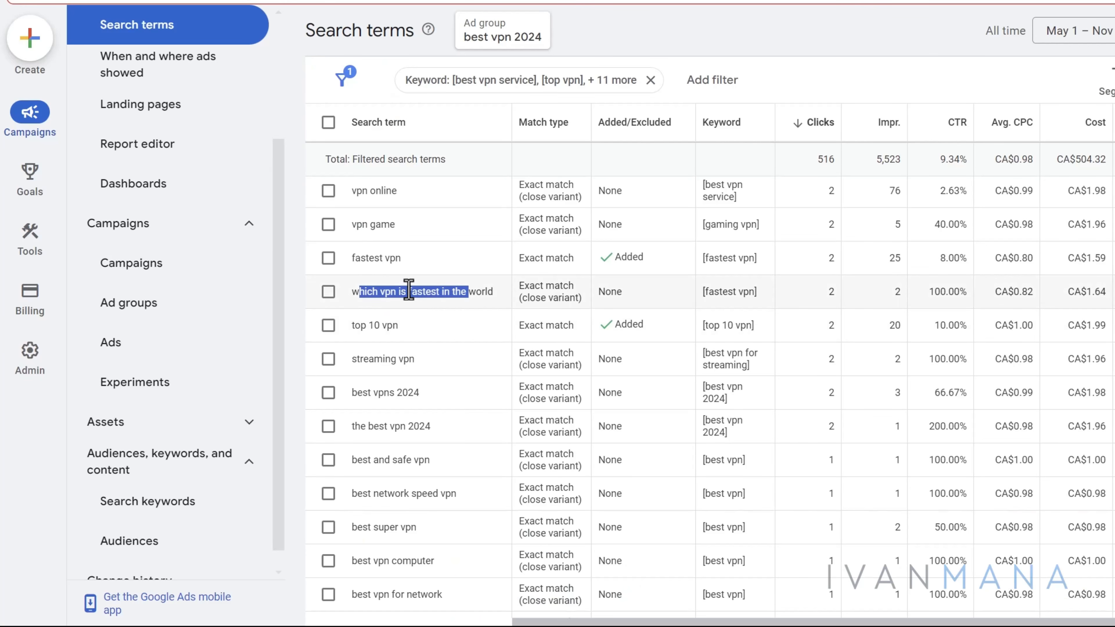
Step: Switch to Notepad and add fastest and fast on separate lines below network speed, based on the term which vpn is fastest in the world
triple_click(409, 289)
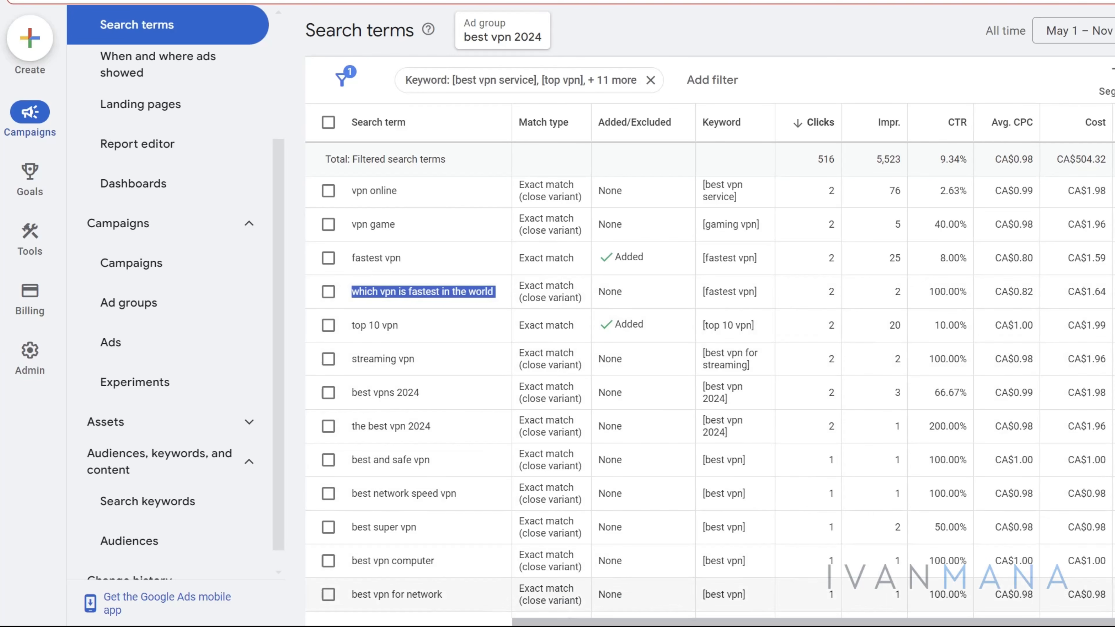
key("super")
left_click(355, 608)
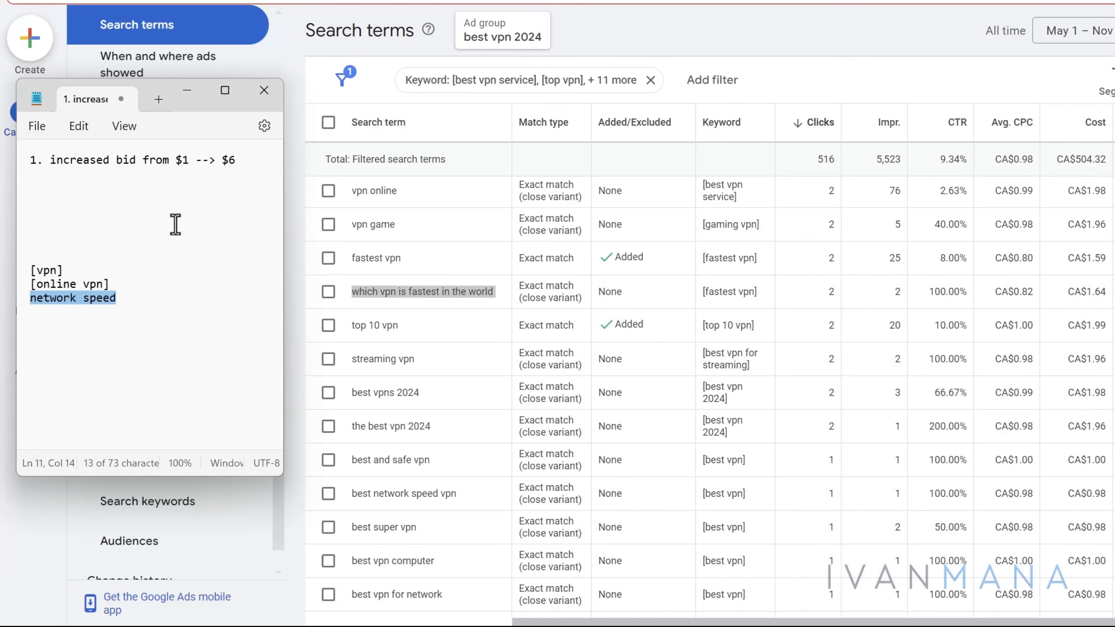
left_click(121, 301)
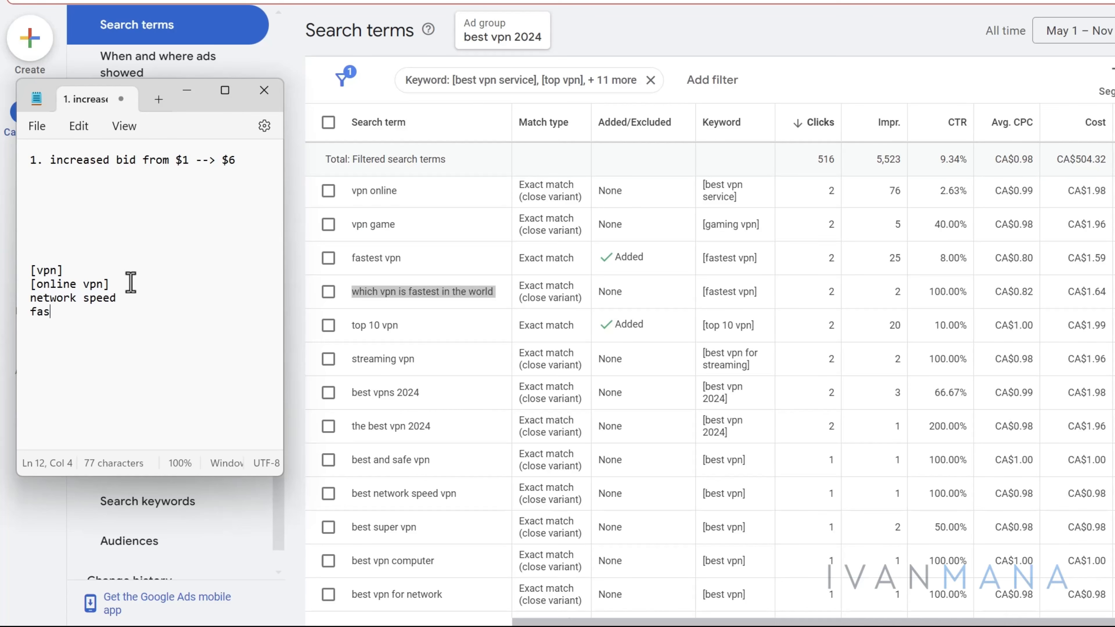
type("fastest")
key("Return")
type("fast")
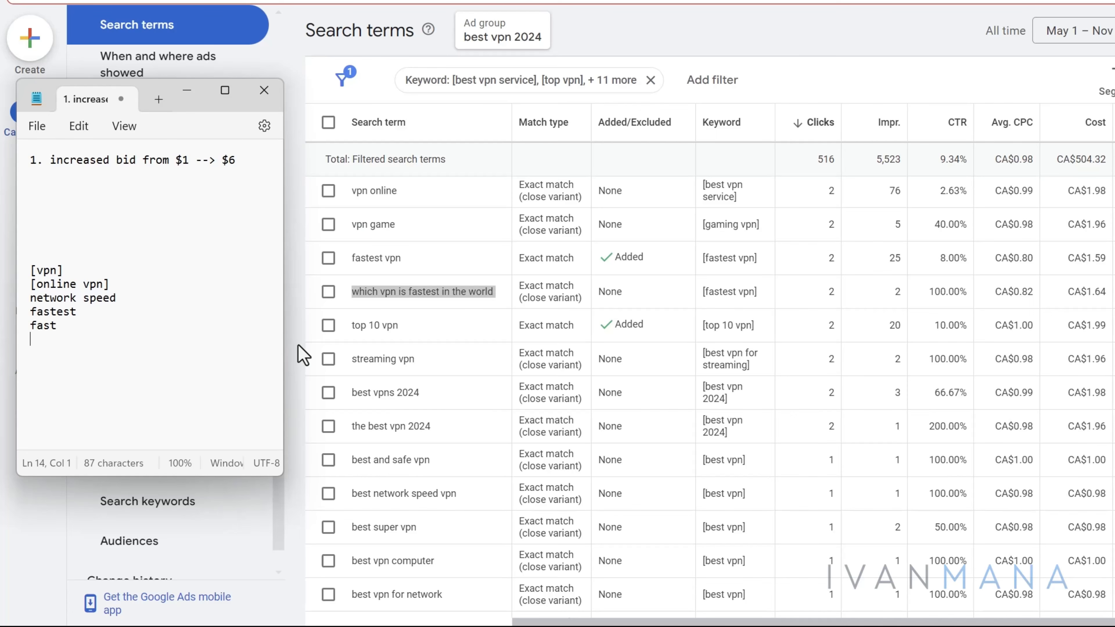
Step: Return to the search terms report and set the table to show 500 rows
left_click(310, 364)
scroll(504, 395, "down", 3)
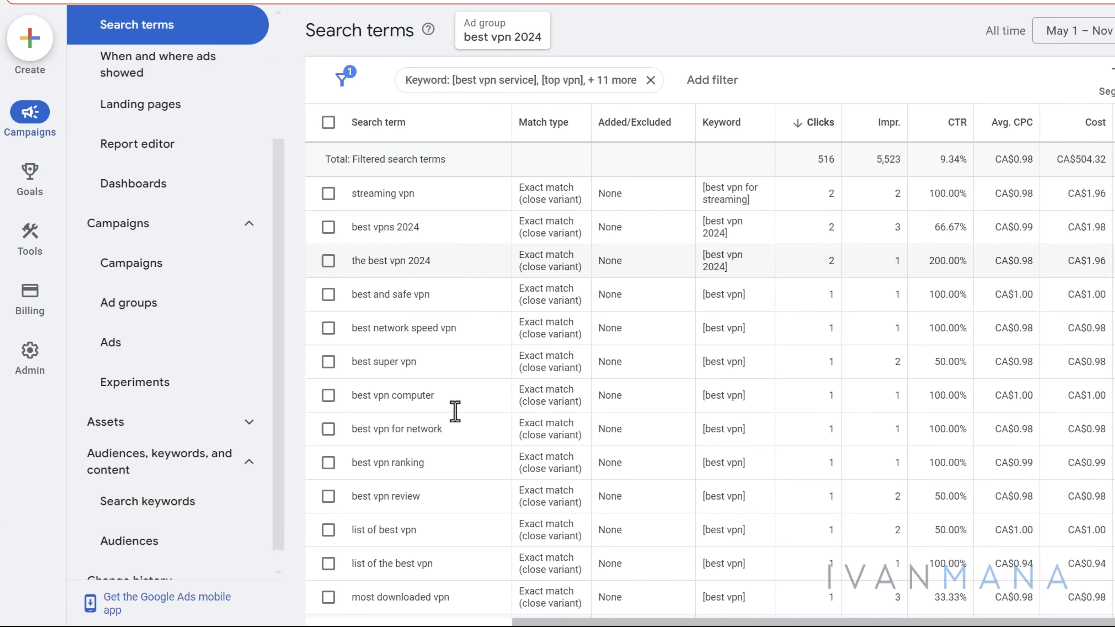
scroll(547, 369, "down", 2)
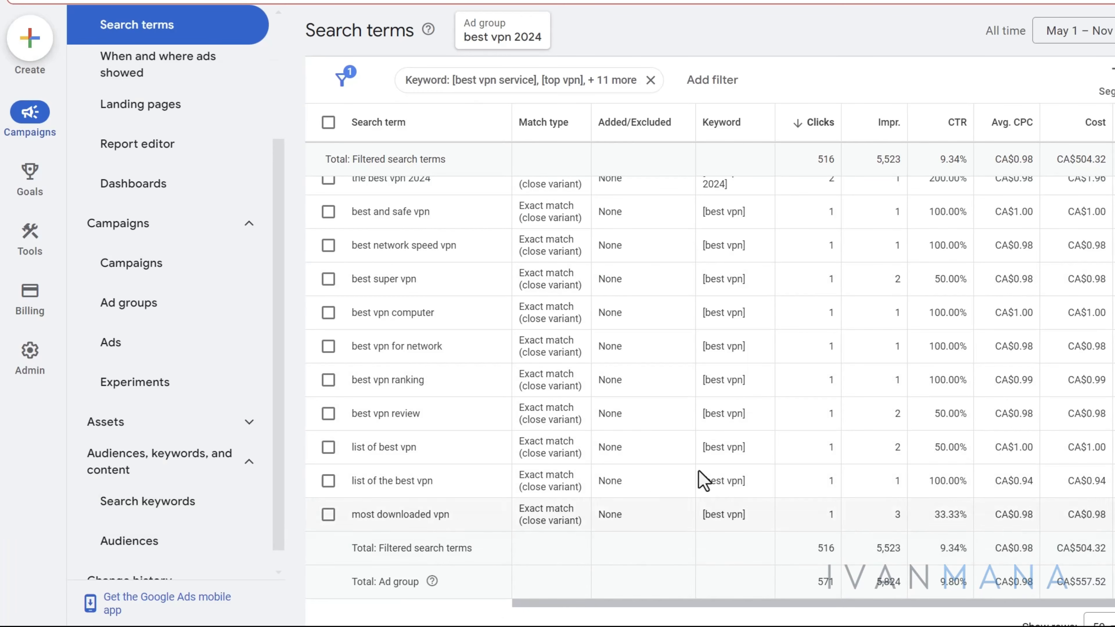
scroll(789, 483, "down", 3)
left_click(1113, 528)
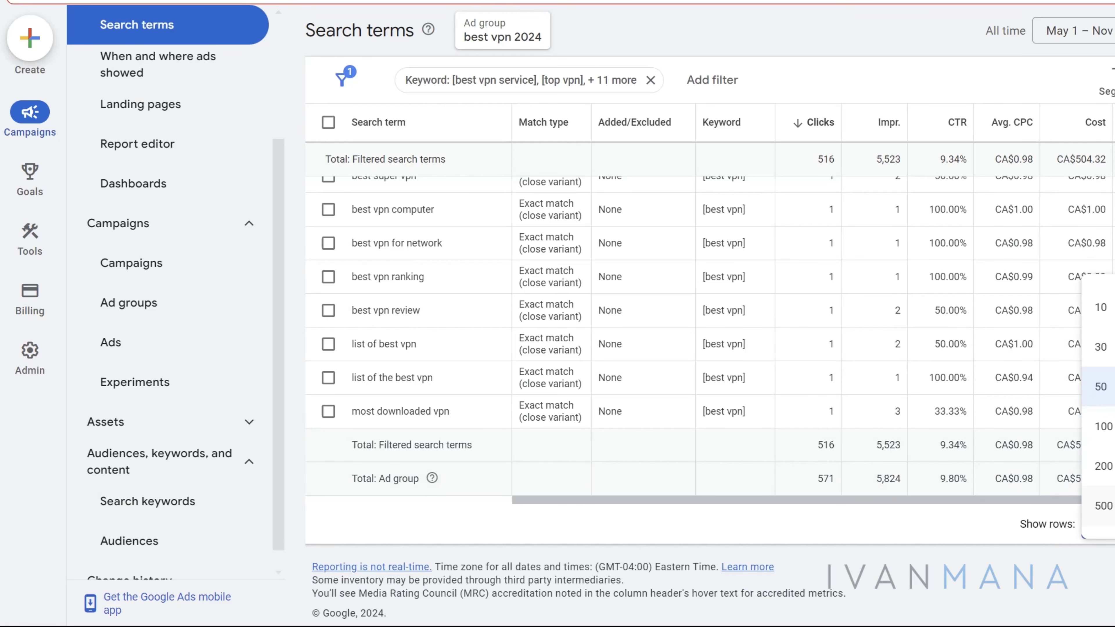
left_click(1102, 505)
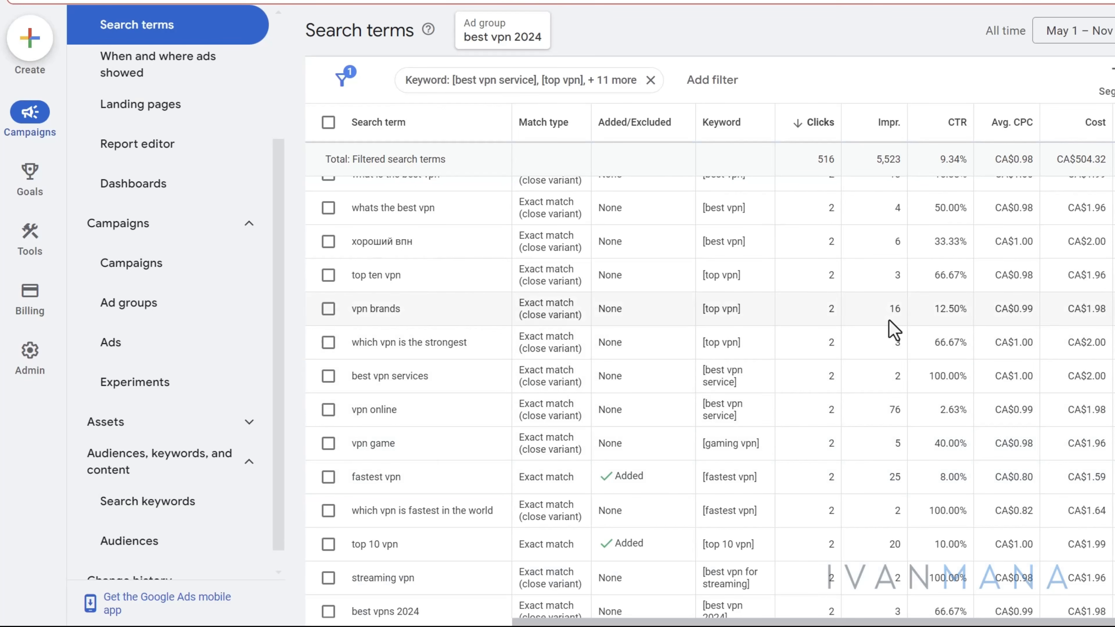
Step: Examine the low-click search terms matched to [best vpn] and [top vpn], including foreign-language ones, and return to the start of the report
scroll(891, 329, "down", 5)
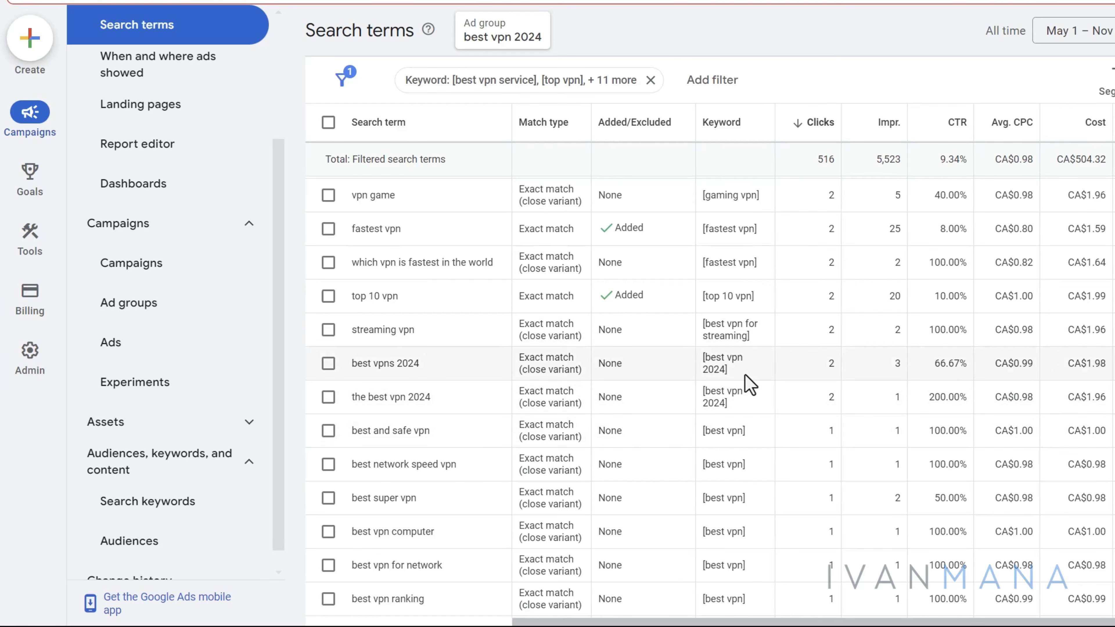
scroll(746, 404, "down", 8)
scroll(743, 404, "down", 3)
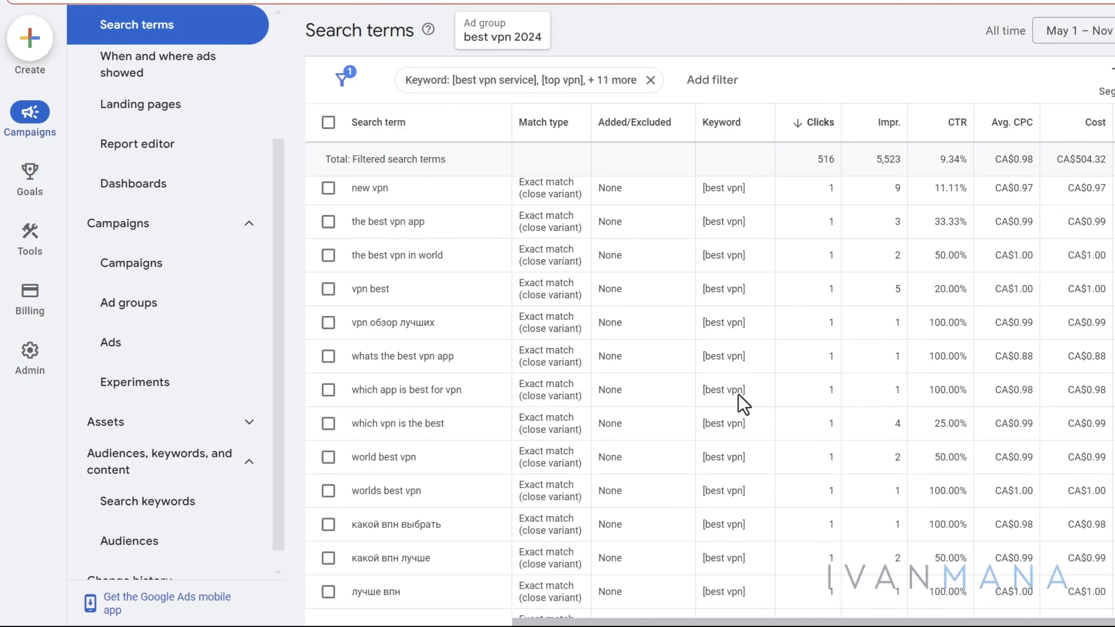
scroll(834, 417, "down", 3)
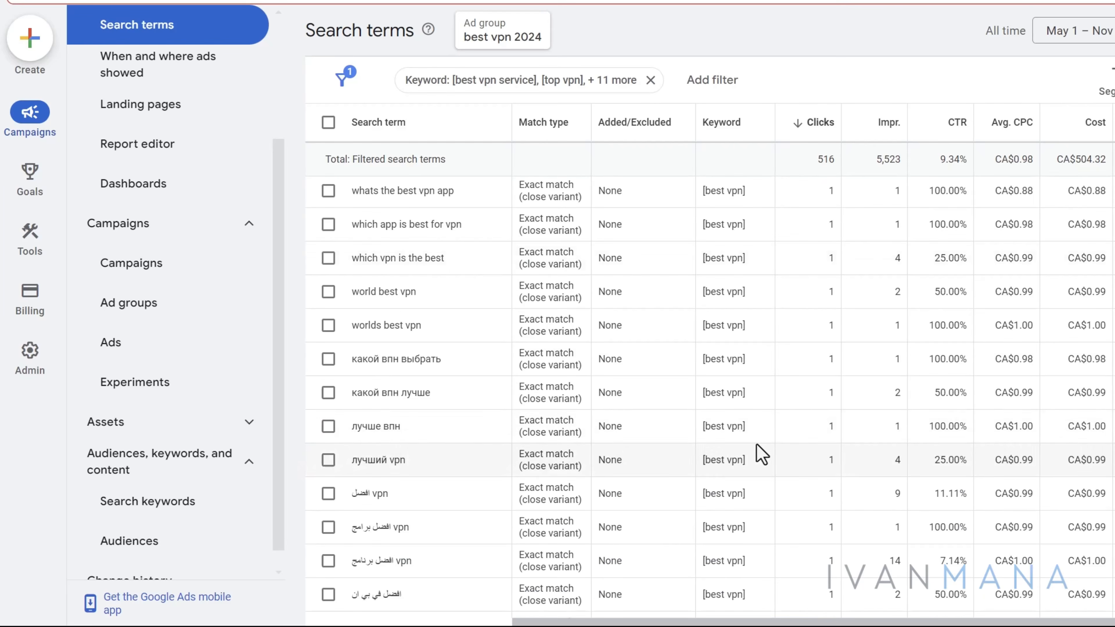
scroll(750, 446, "down", 3)
scroll(746, 448, "down", 5)
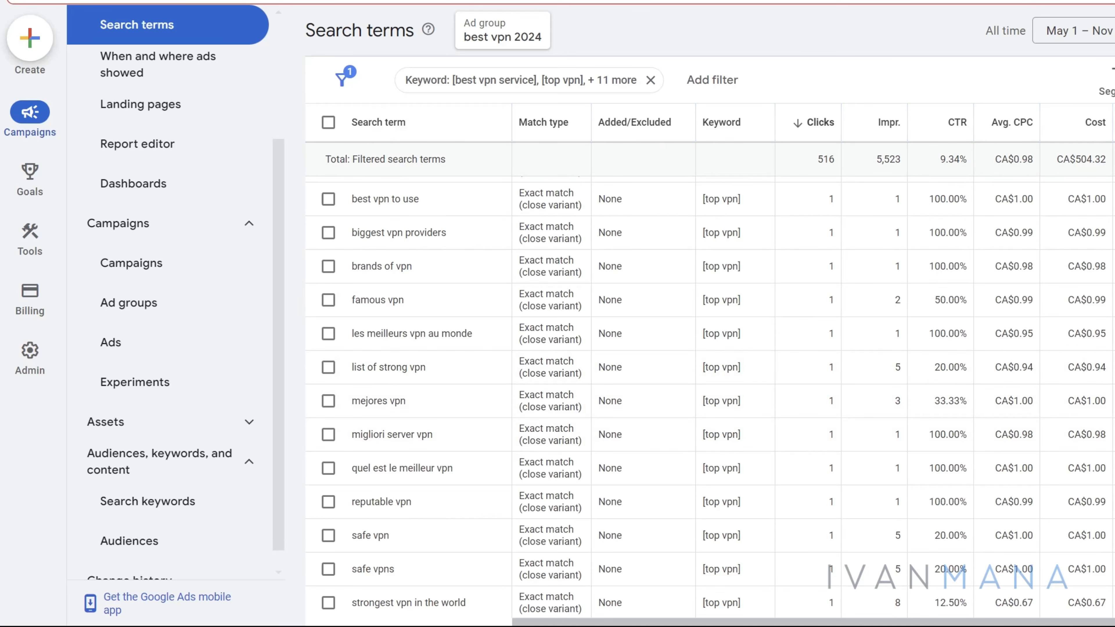
scroll(710, 308, "up", 1)
scroll(746, 352, "up", 12)
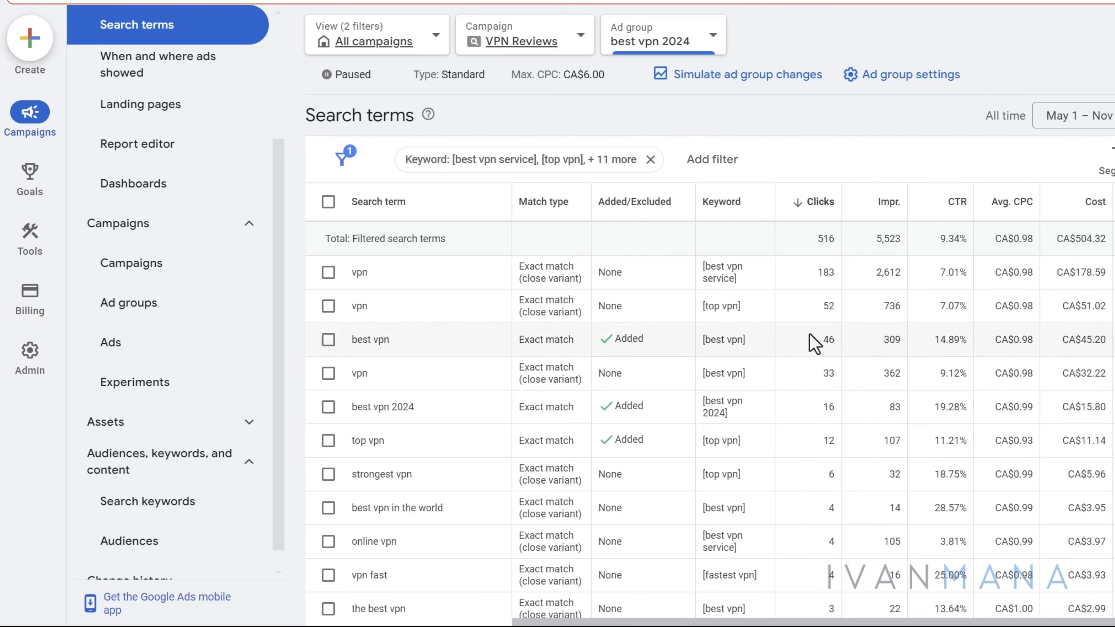
Step: Review the search terms again from the highest-click vpn entry down through the single-click terms, checking their relevance and cost
left_click_drag(357, 270, 581, 274)
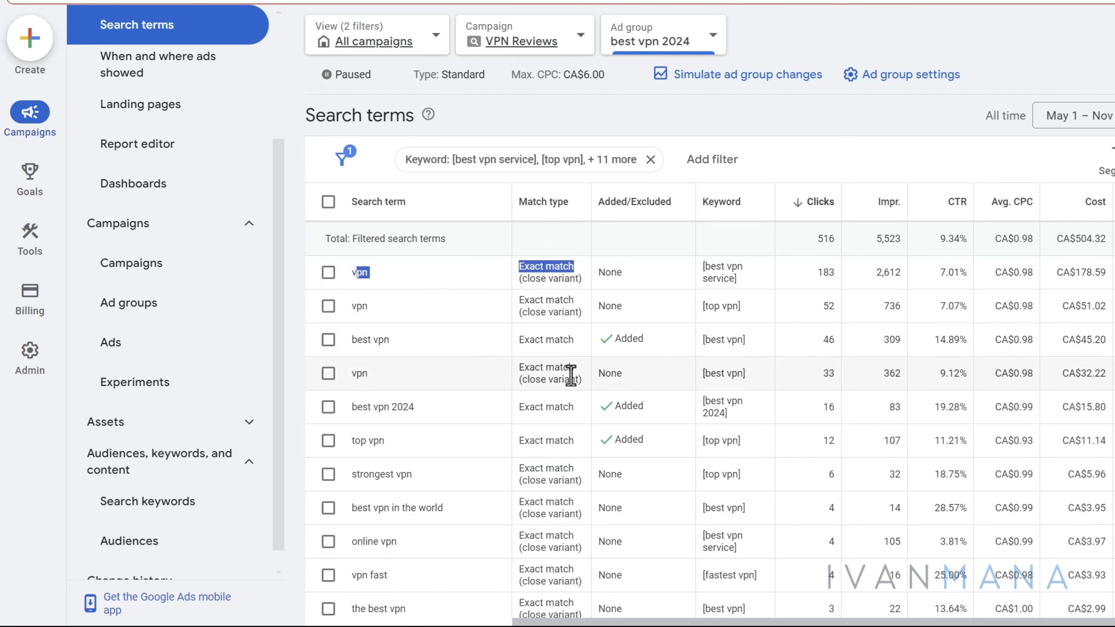
scroll(567, 382, "down", 15)
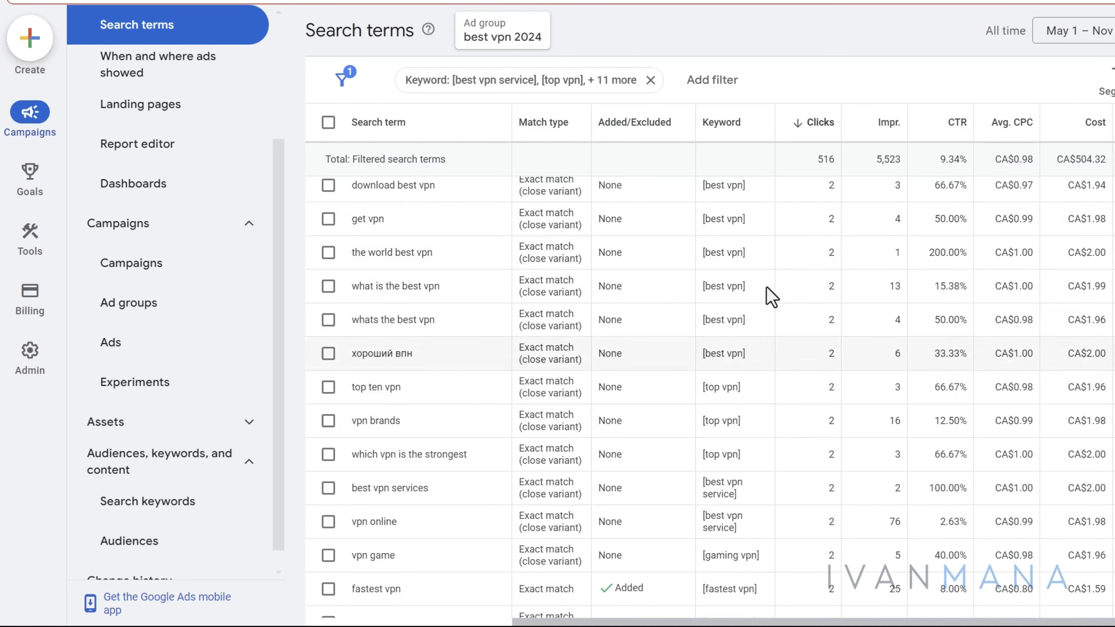
scroll(568, 362, "down", 5)
scroll(567, 363, "down", 4)
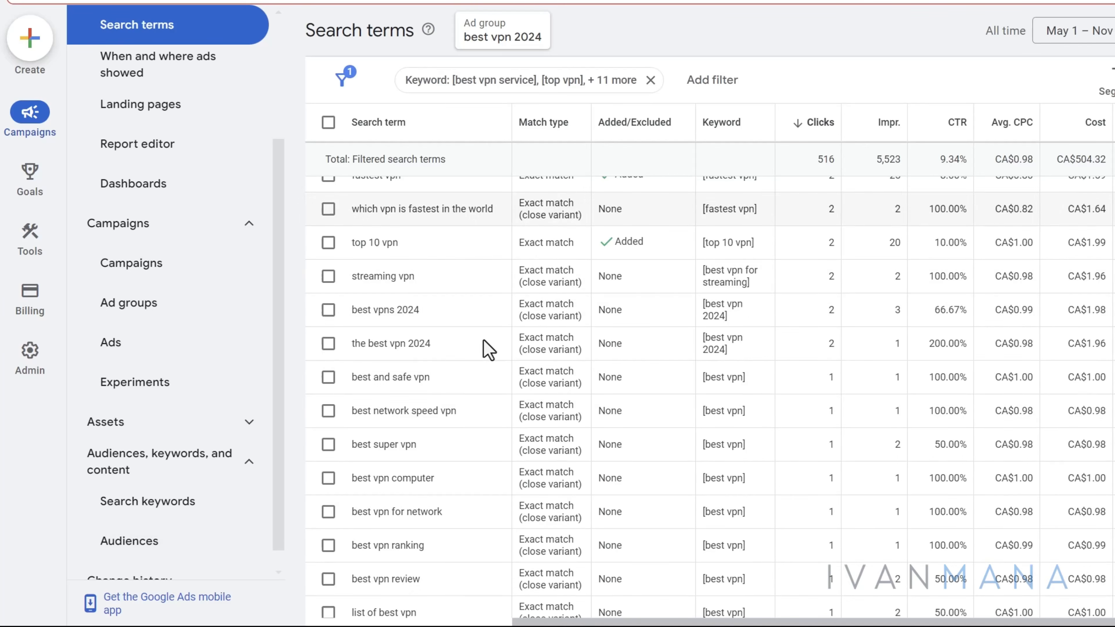
scroll(671, 347, "down", 5)
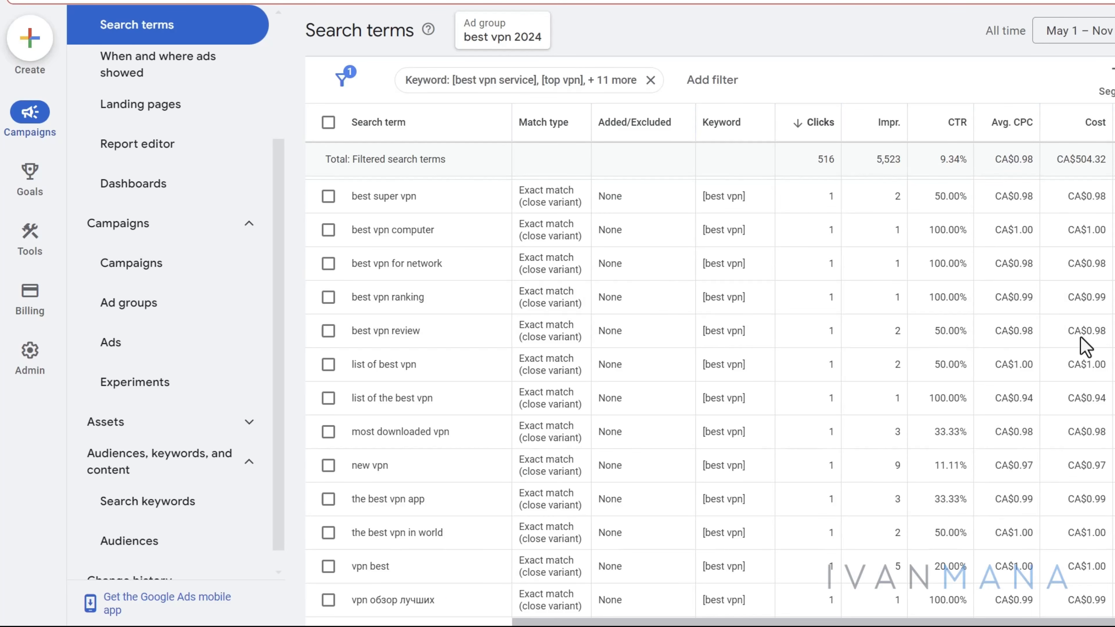
scroll(535, 324, "down", 5)
scroll(493, 391, "down", 3)
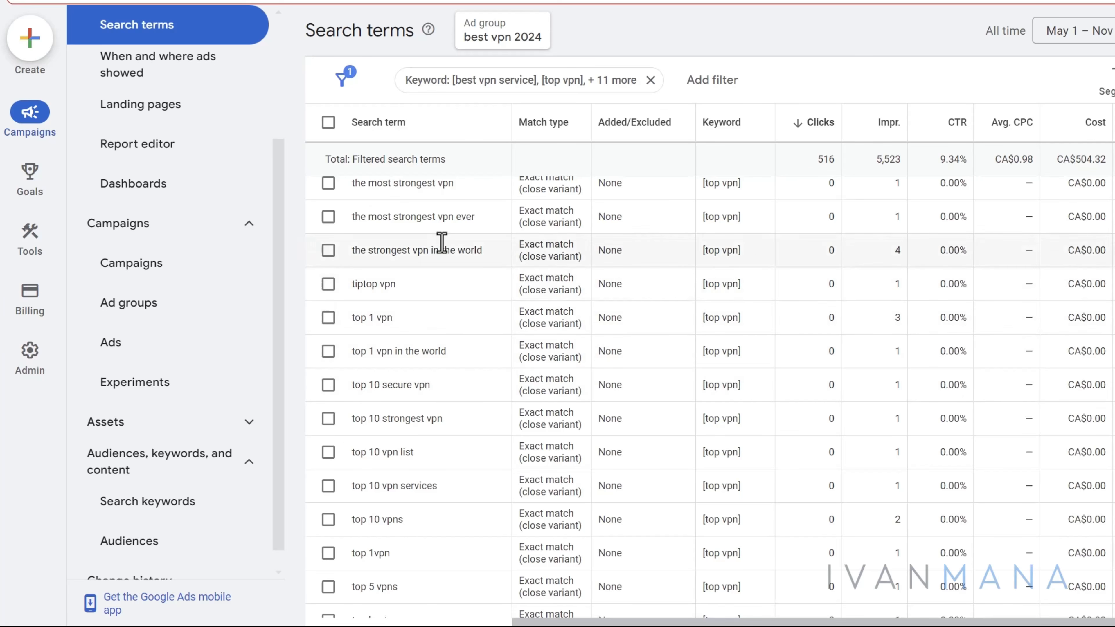
Step: Examine the zero-click terms for [top vpn], [best vpn service], [good vpn] and [fastest vpn], and revisit the single-click terms
scroll(463, 318, "down", 15)
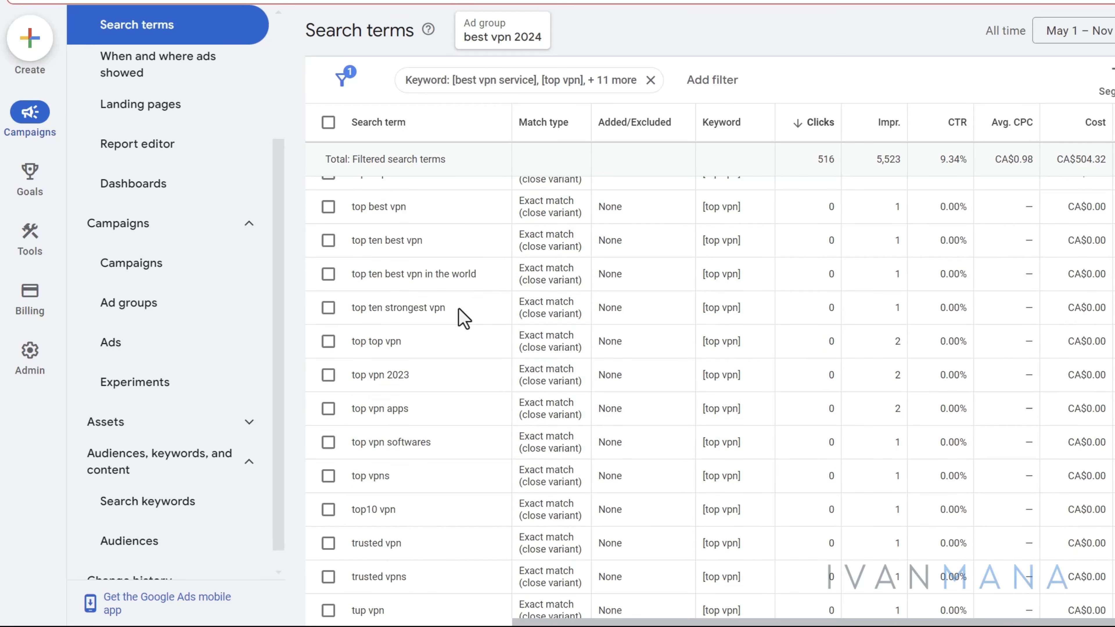
scroll(463, 318, "down", 14)
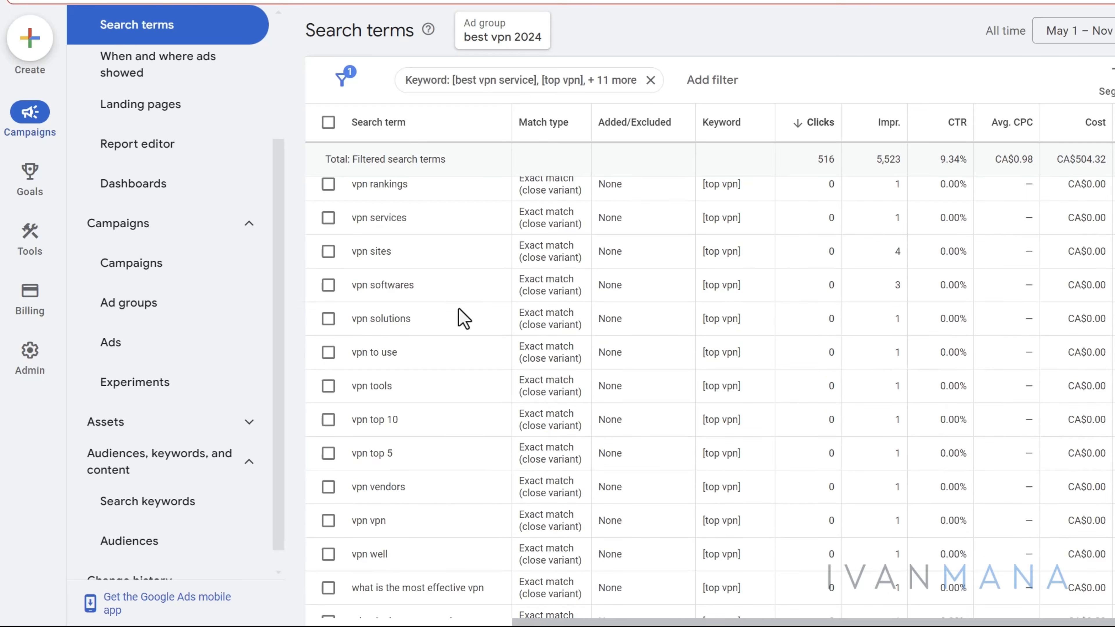
scroll(463, 318, "down", 15)
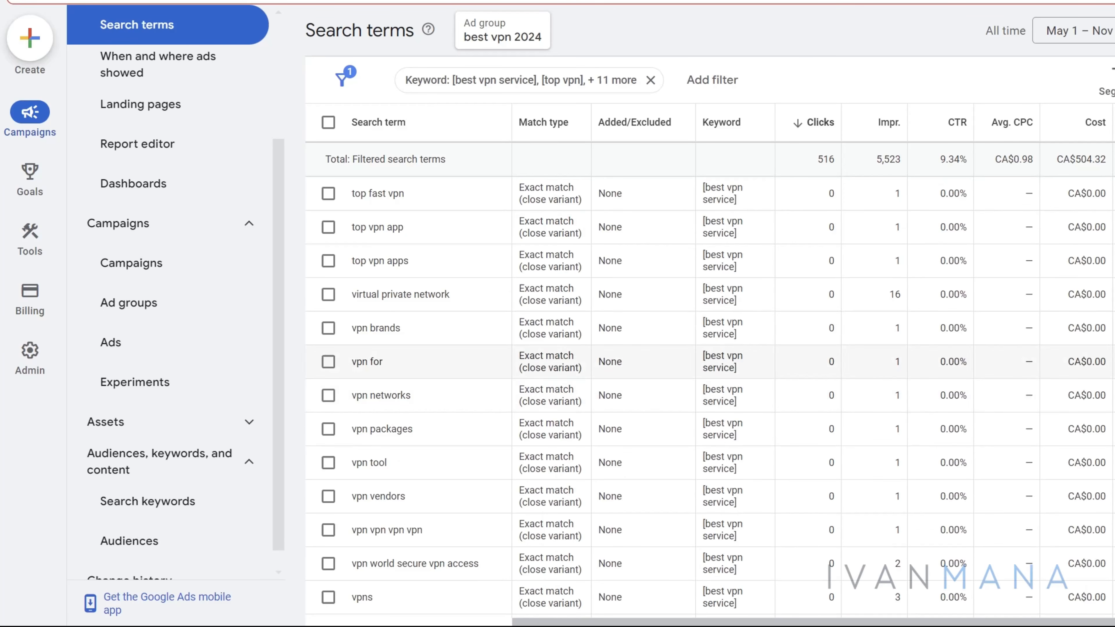
scroll(590, 394, "down", 8)
scroll(590, 394, "down", 5)
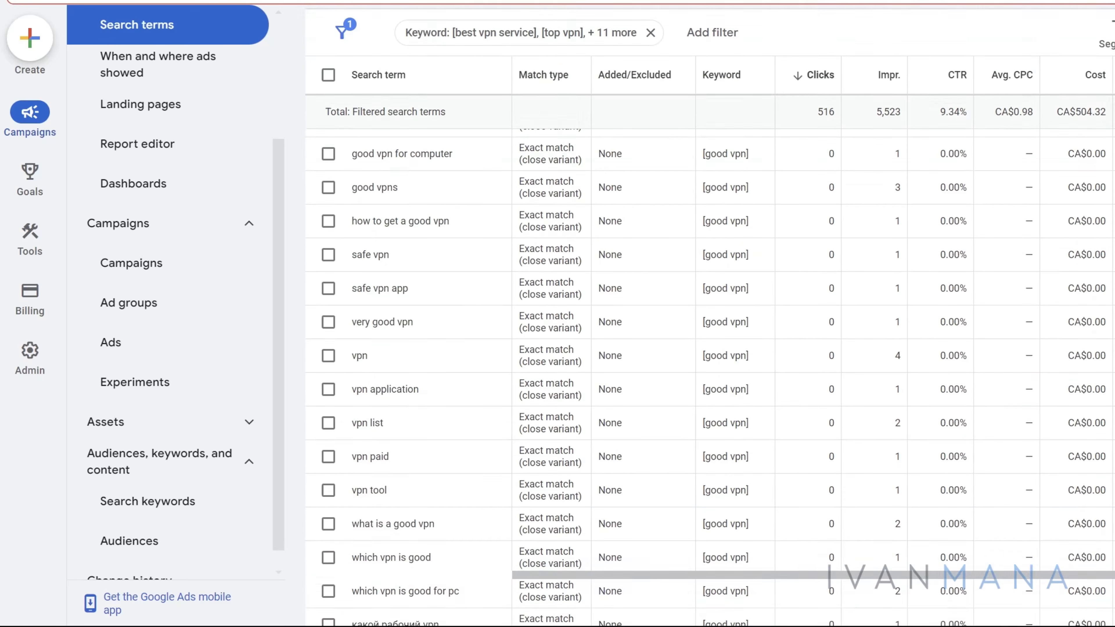
scroll(590, 394, "down", 5)
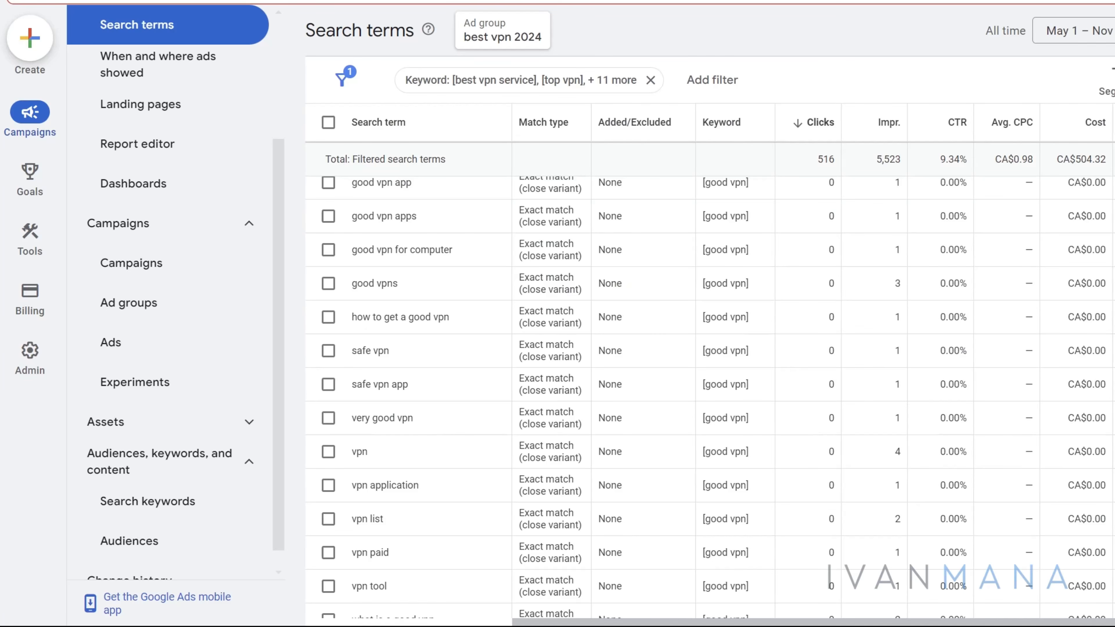
scroll(451, 472, "down", 15)
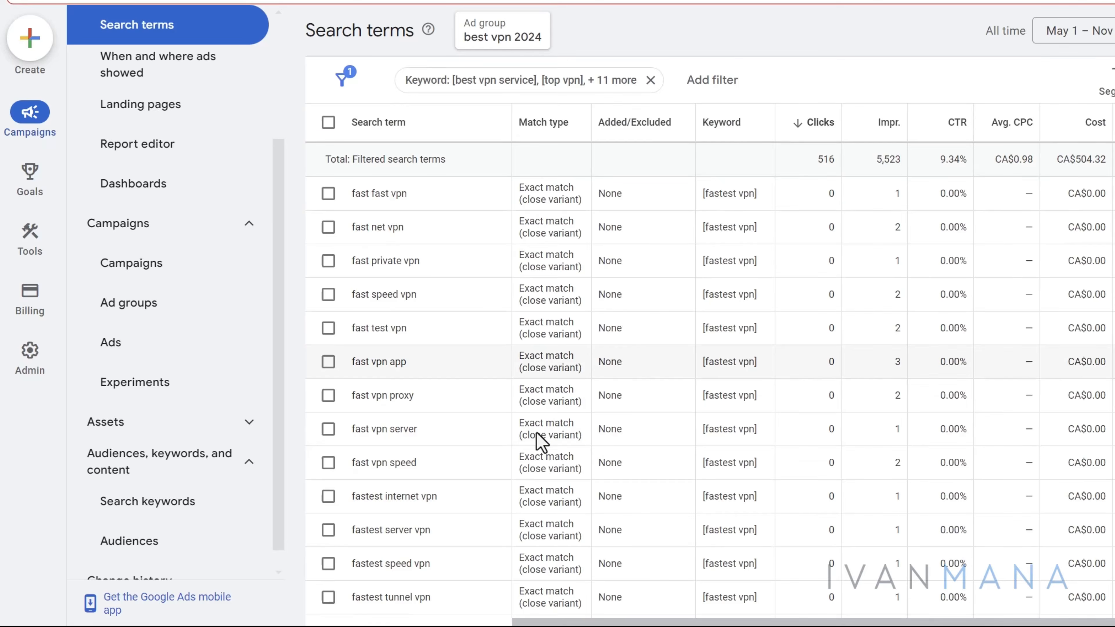
left_click_drag(360, 414, 444, 425)
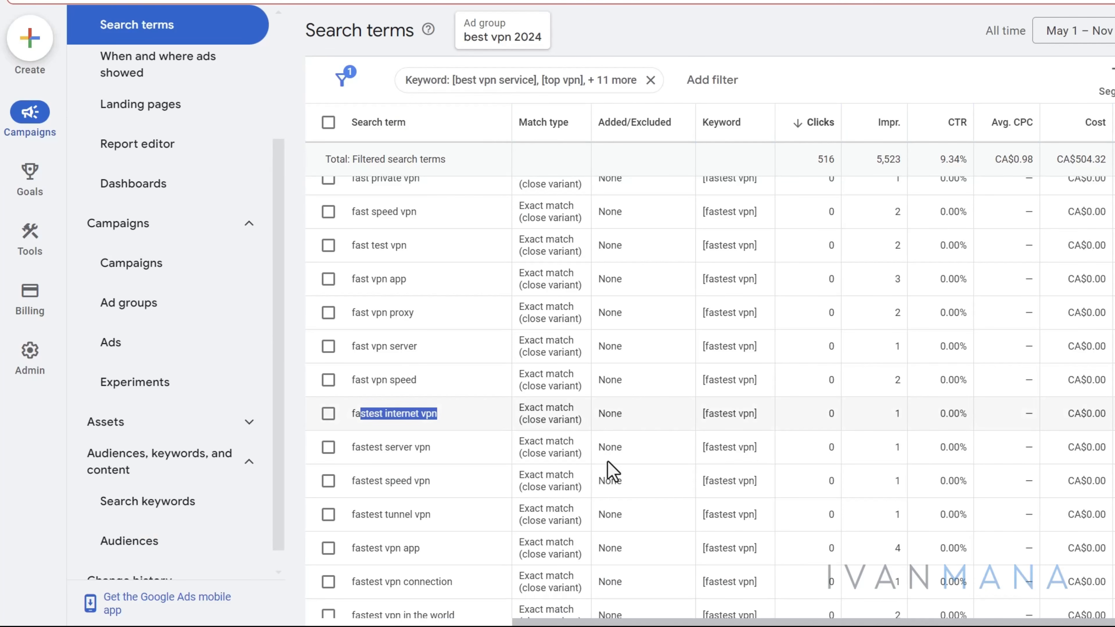
scroll(748, 497, "down", 10)
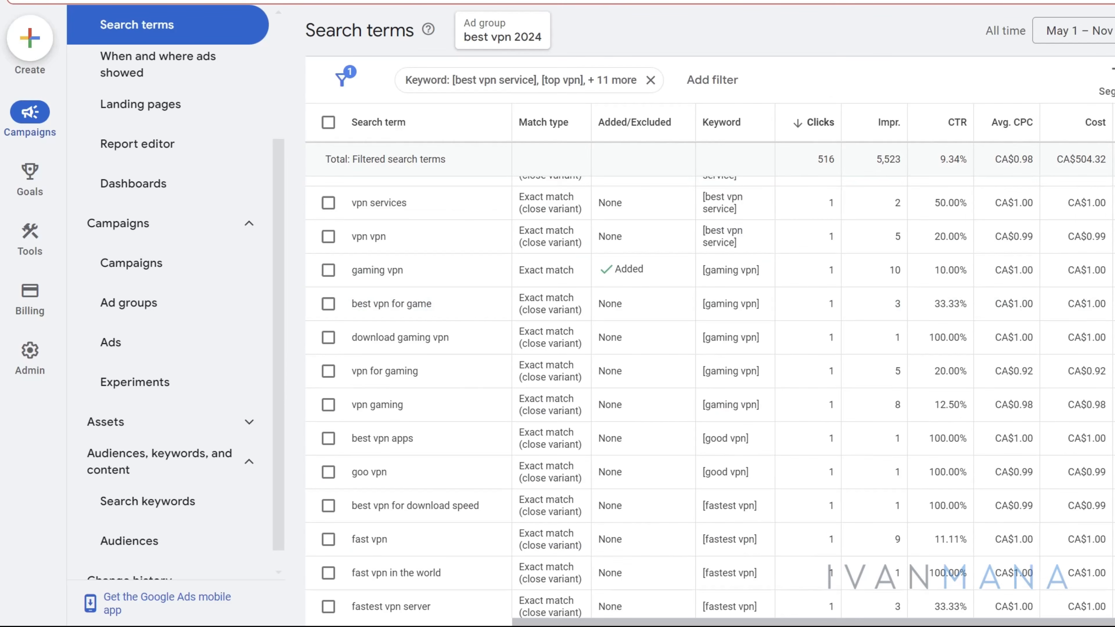
scroll(710, 397, "down", 5)
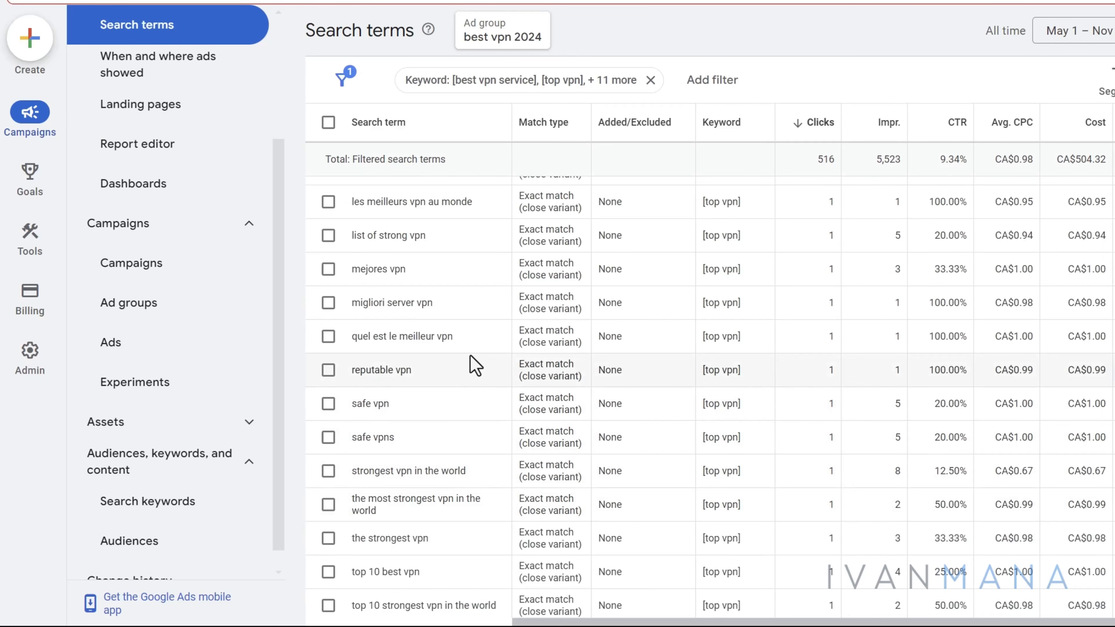
Step: Complete the Notepad note so it reads "NOTE: add something about network speed on your page"
key("super")
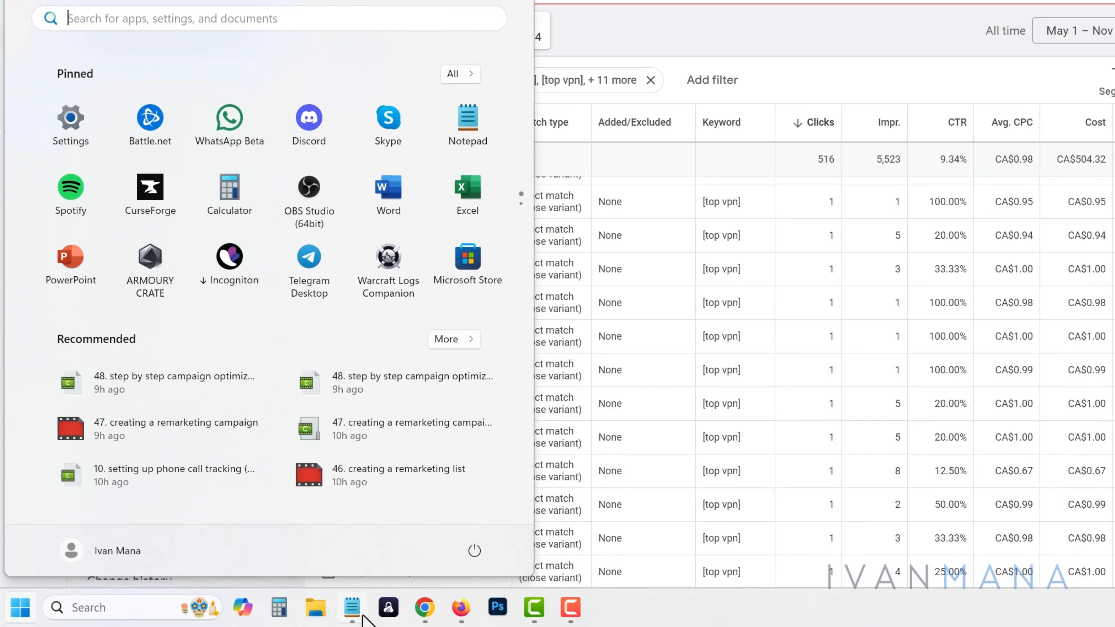
left_click(360, 615)
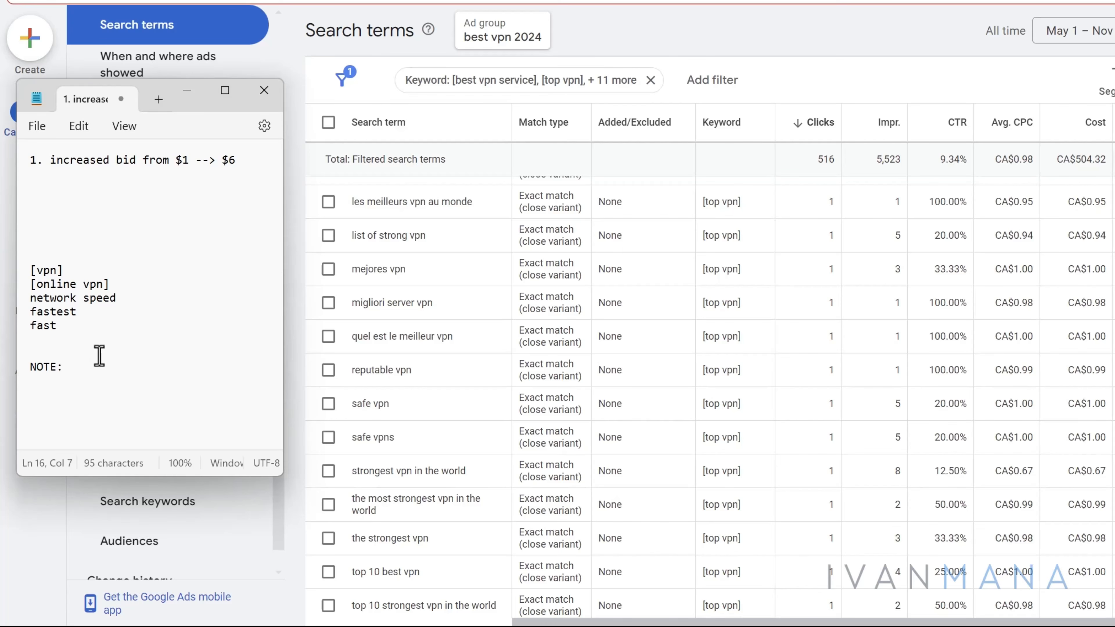
type("d something about ")
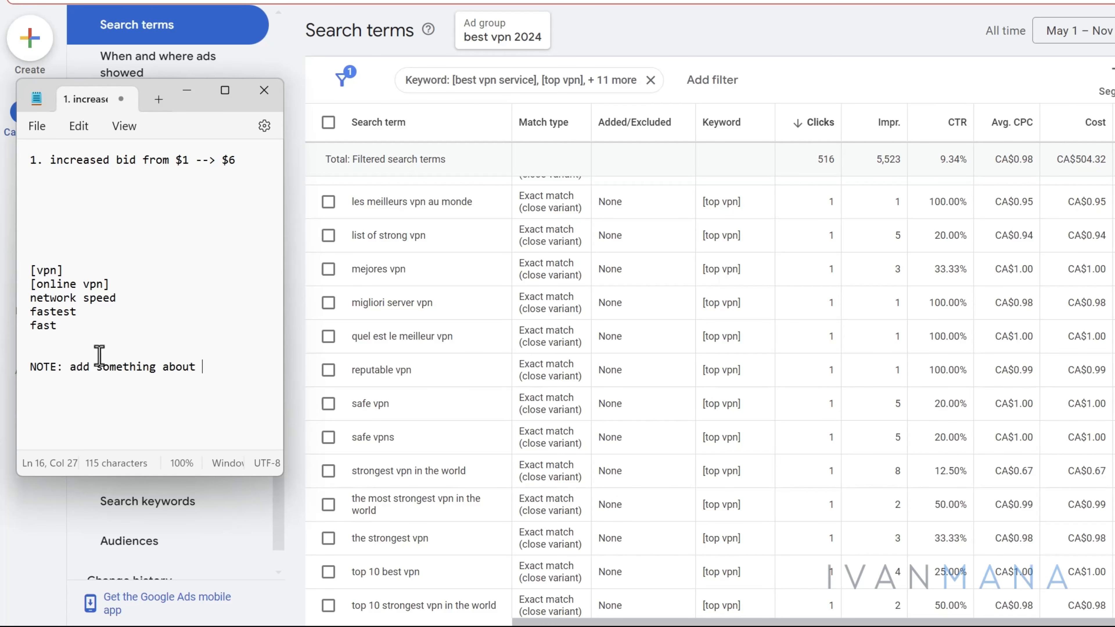
type("network speed on your")
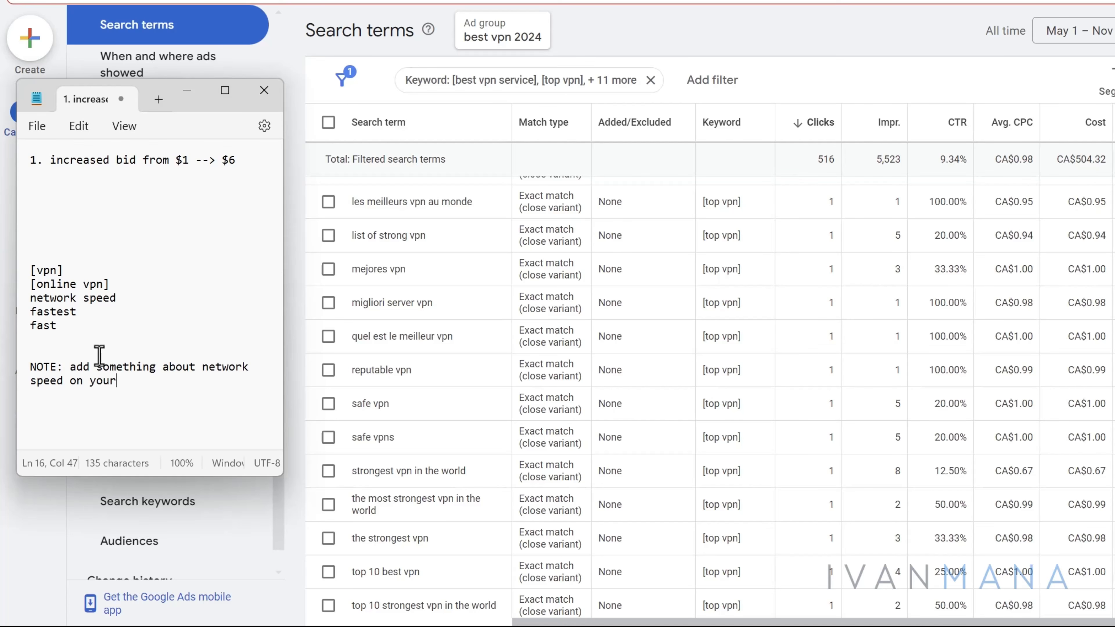
type(" page")
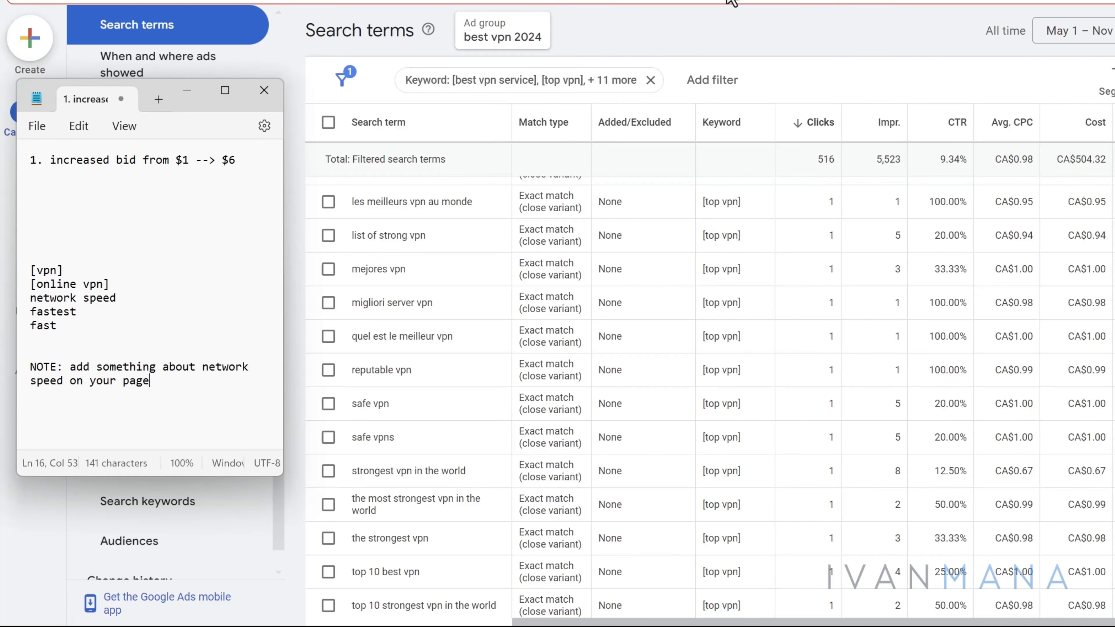
Step: Go back to the highest-click entries of the search terms report and check the CTR of the first vpn term
left_click(686, 48)
scroll(561, 460, "up", 15)
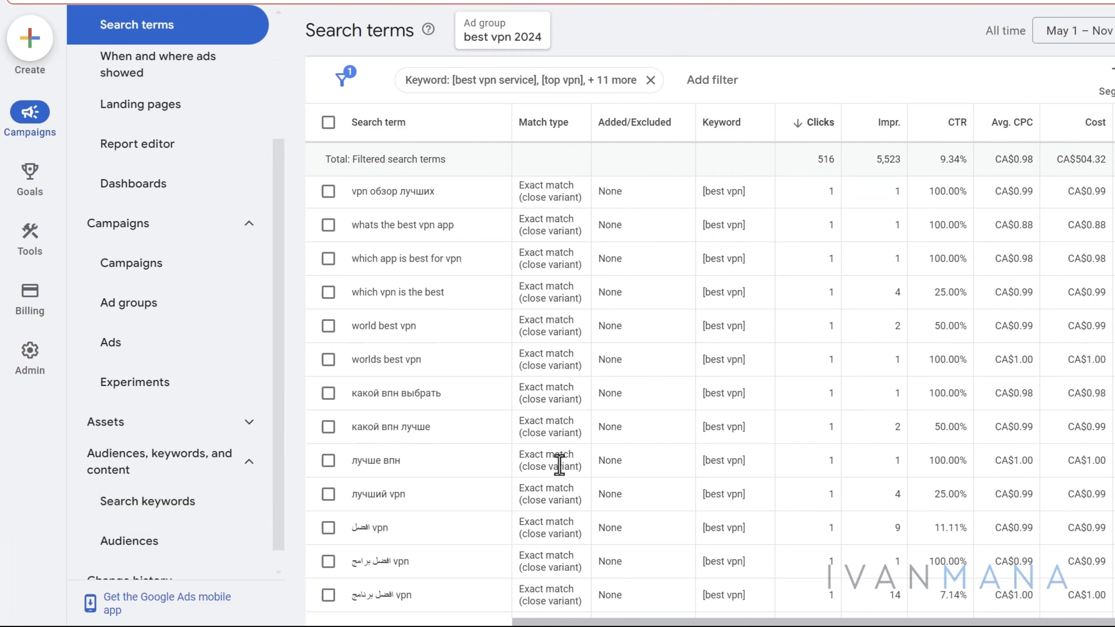
scroll(561, 461, "up", 20)
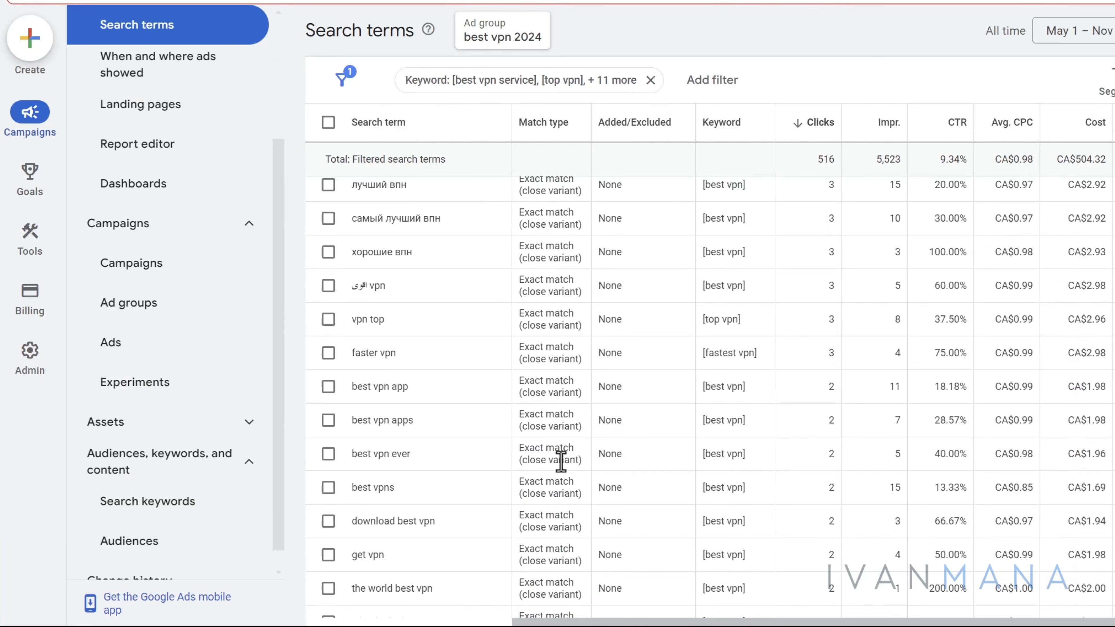
scroll(567, 423, "up", 3)
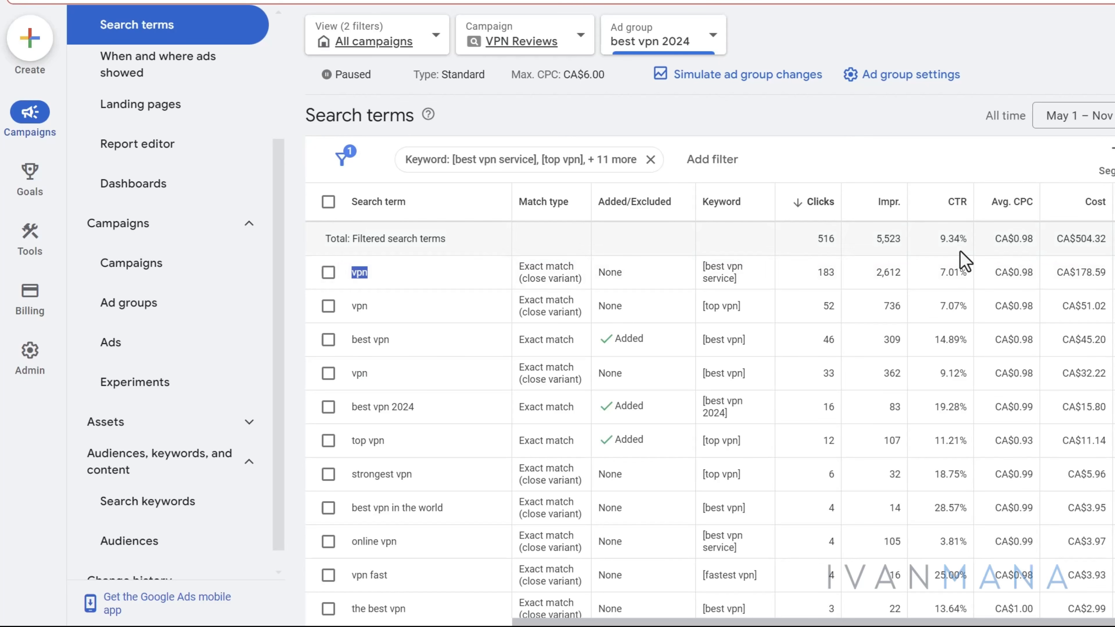
left_click_drag(938, 274, 978, 277)
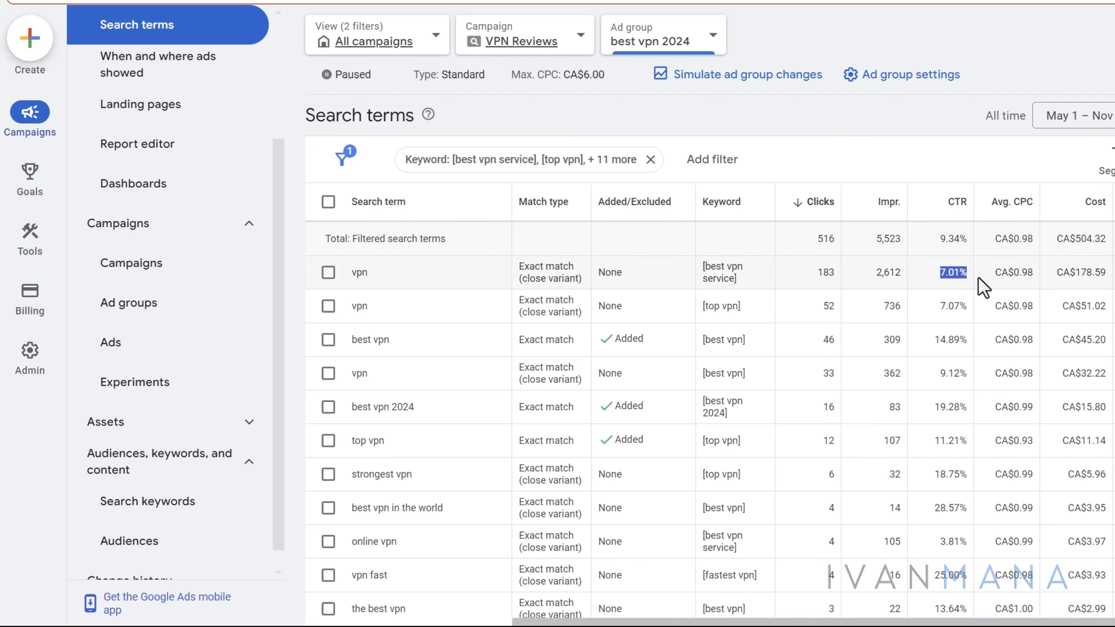
Step: Copy the list [vpn], [online vpn], network speed, fastest and fast from the Notepad notes
key("super")
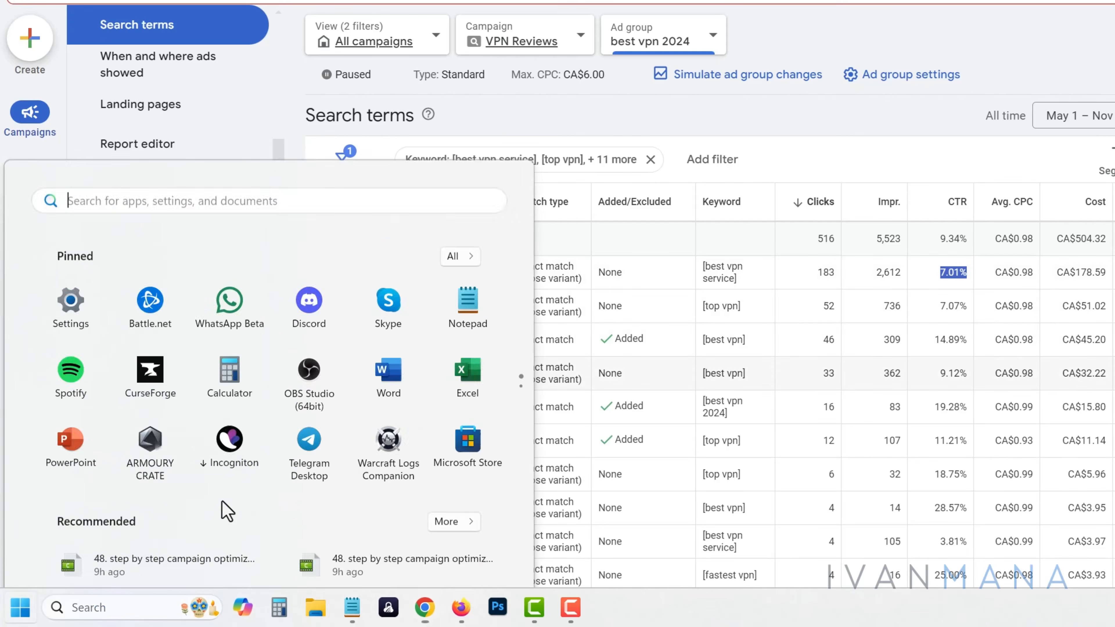
left_click(340, 616)
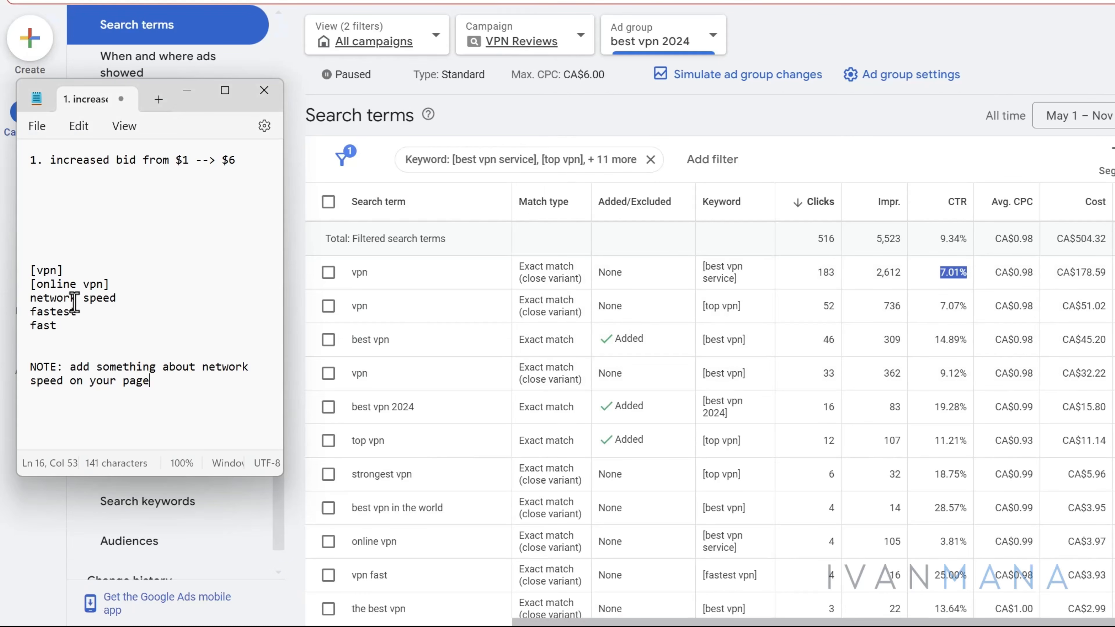
left_click_drag(57, 326, 2, 274)
key("ctrl+c")
left_click(485, 99)
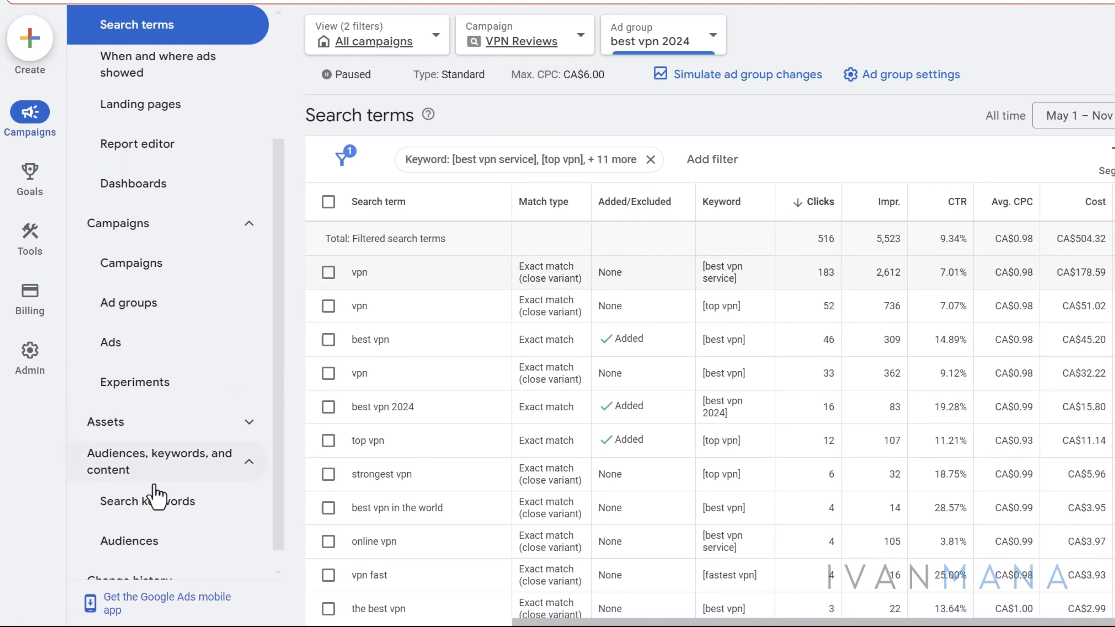
Step: Start adding negative search keywords at campaign level for VPN Reviews
left_click(154, 502)
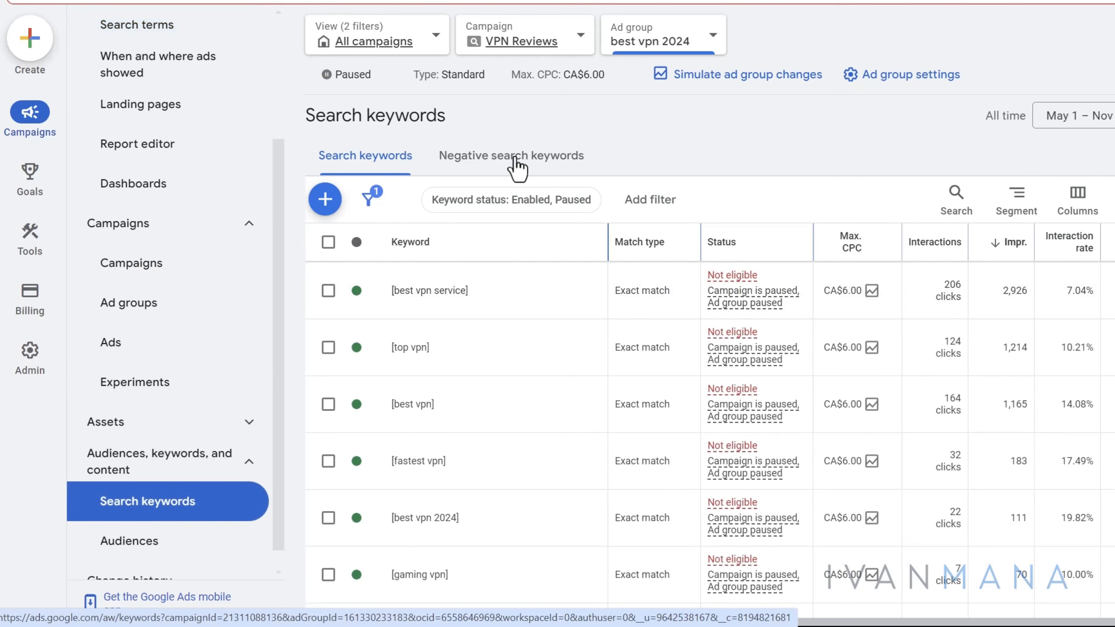
left_click(511, 155)
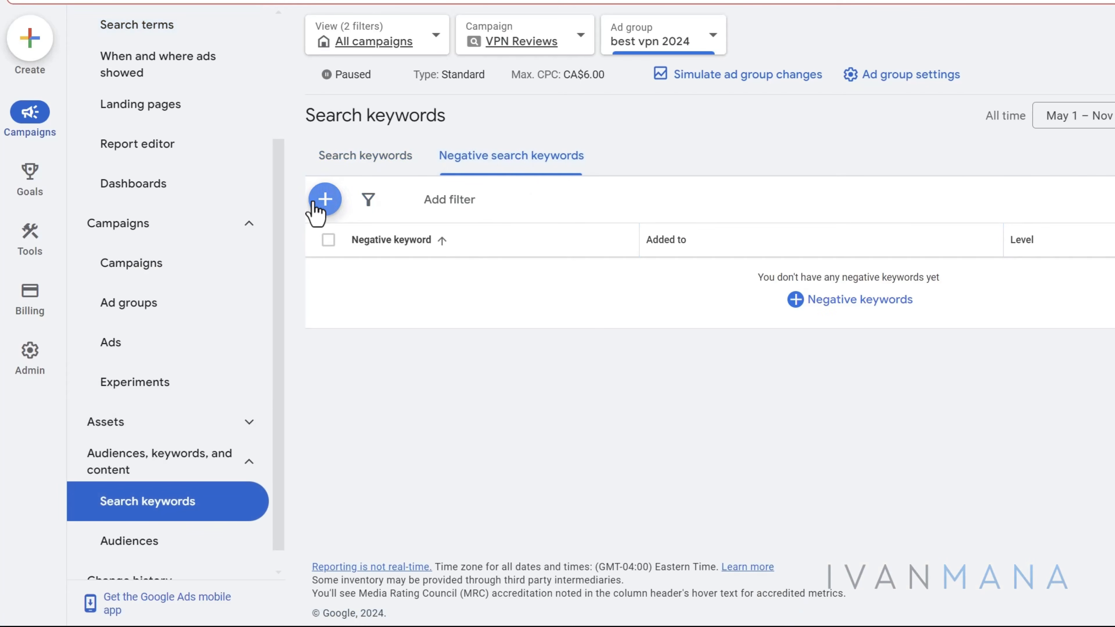
left_click(322, 202)
left_click(397, 368)
left_click(362, 379)
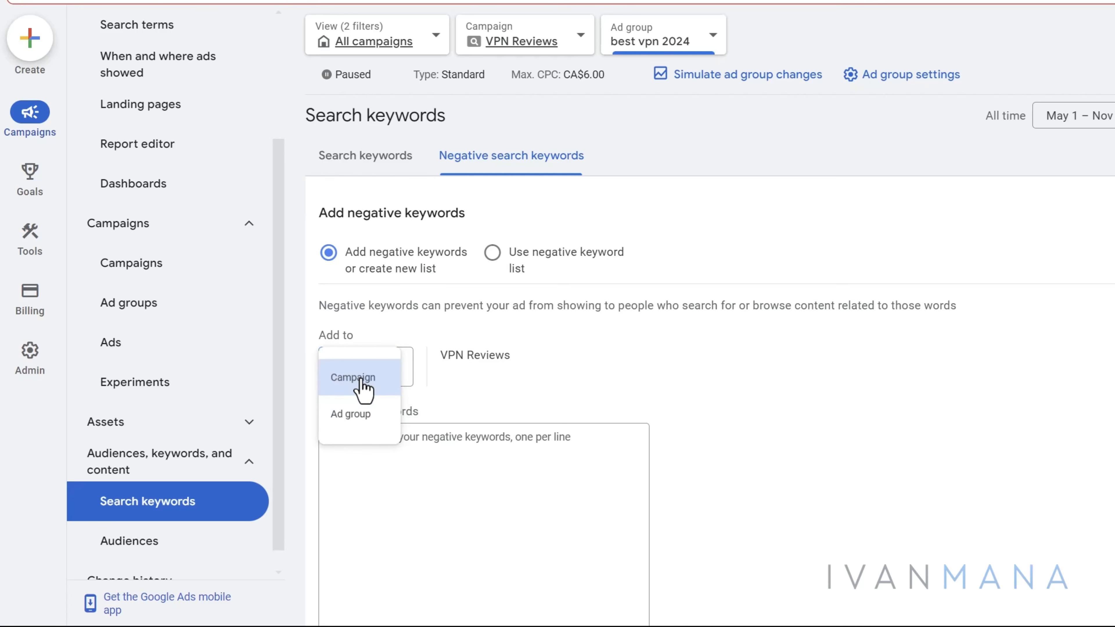
Step: Paste [vpn], [online vpn], network speed, fastest and fast as negative keywords, review the entries and save them
left_click(426, 438)
key("ctrl+v")
scroll(814, 417, "down", 5)
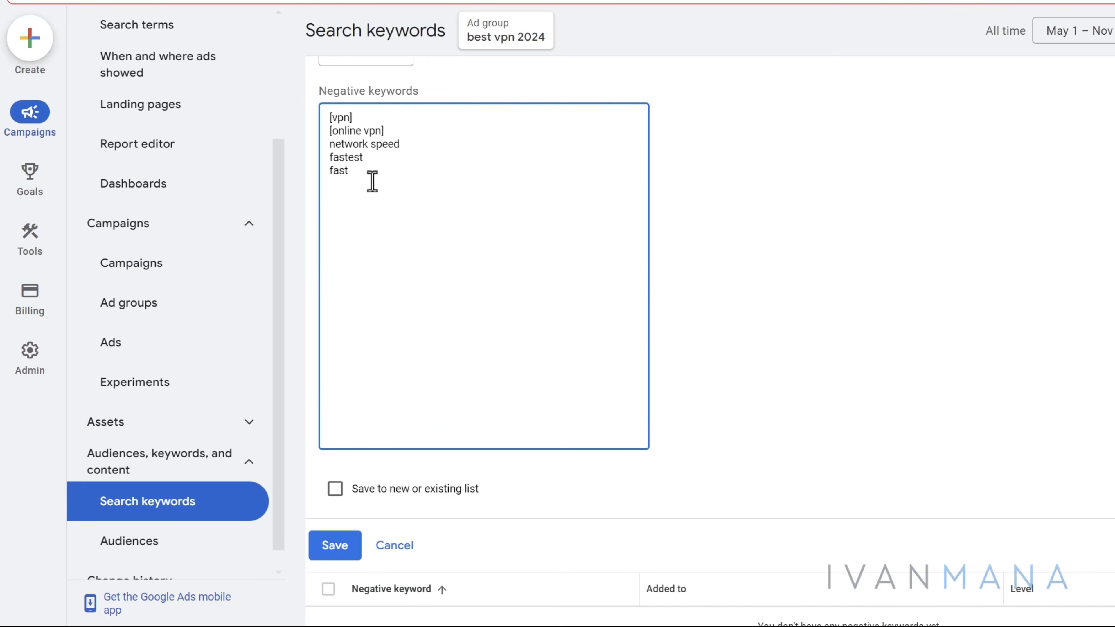
left_click_drag(368, 178, 313, 144)
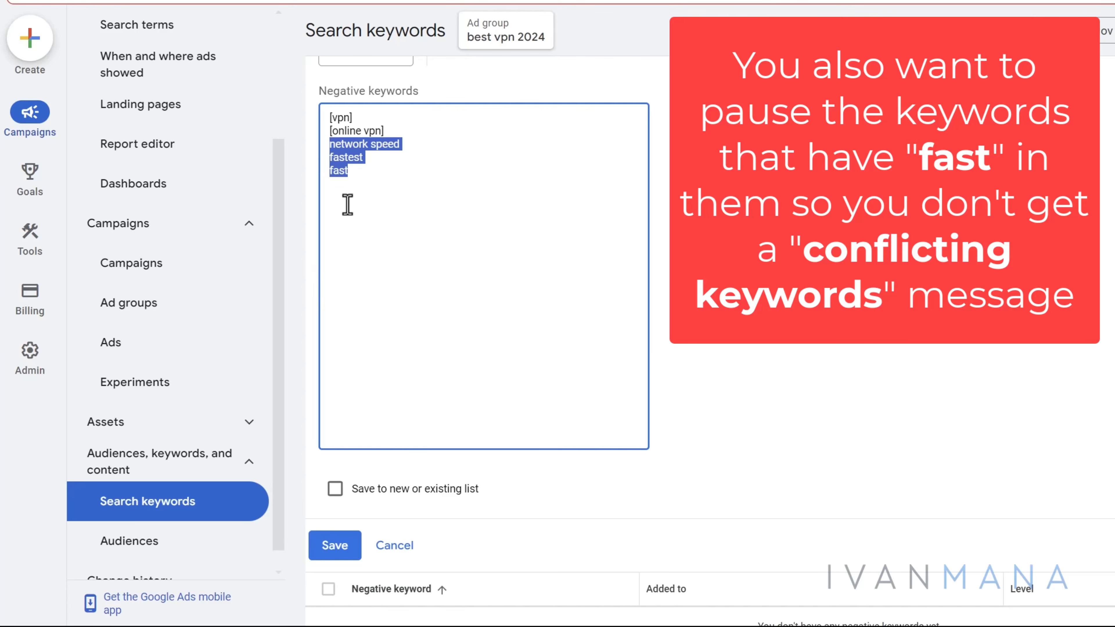
left_click_drag(390, 193, 316, 113)
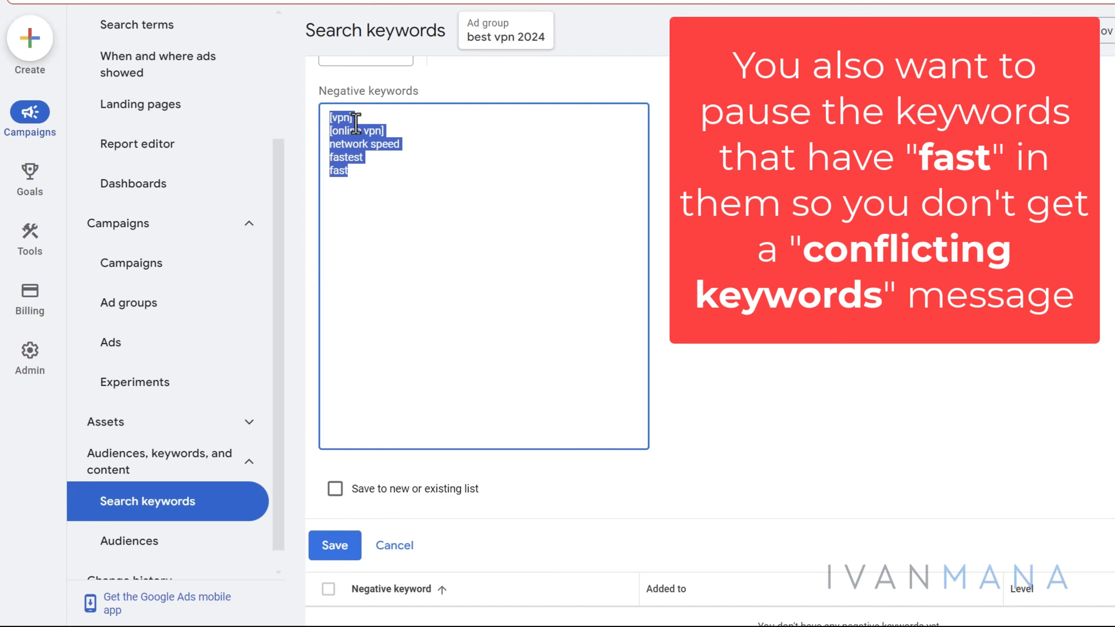
left_click(330, 549)
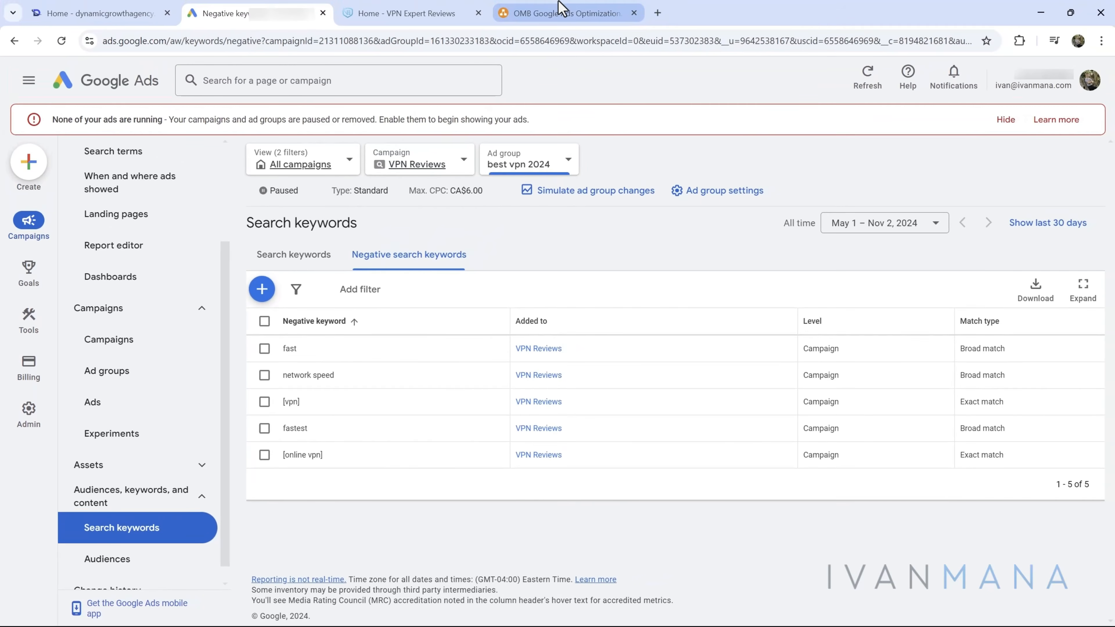
Step: Consult the flowchart's search term report guidance and reopen the search terms for all keywords in the best vpn 2024 ad group
left_click(560, 9)
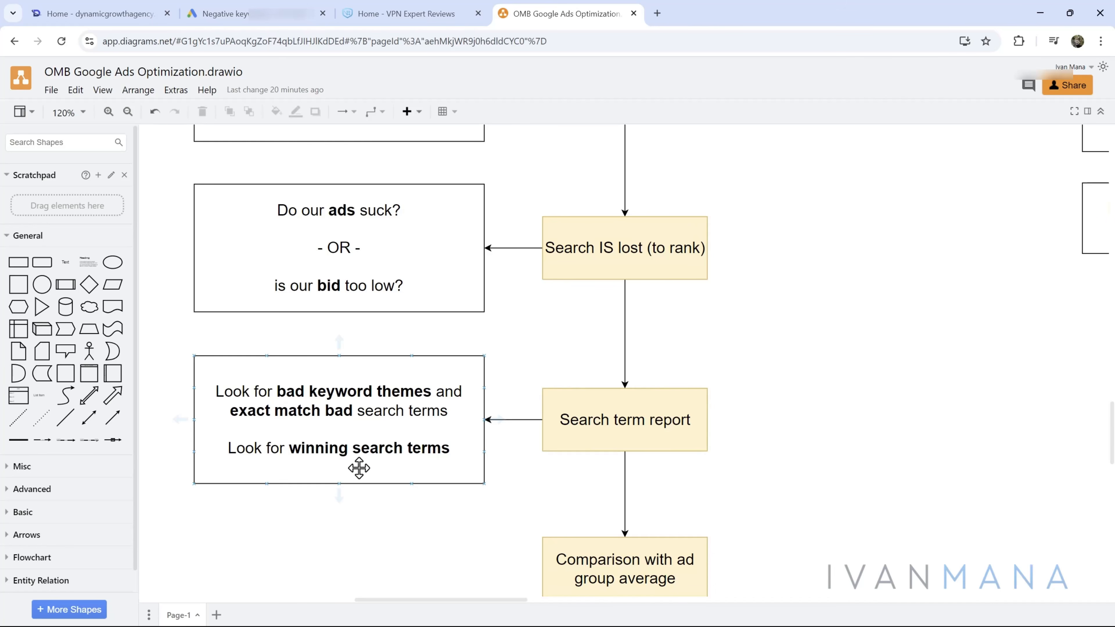
left_click(283, 5)
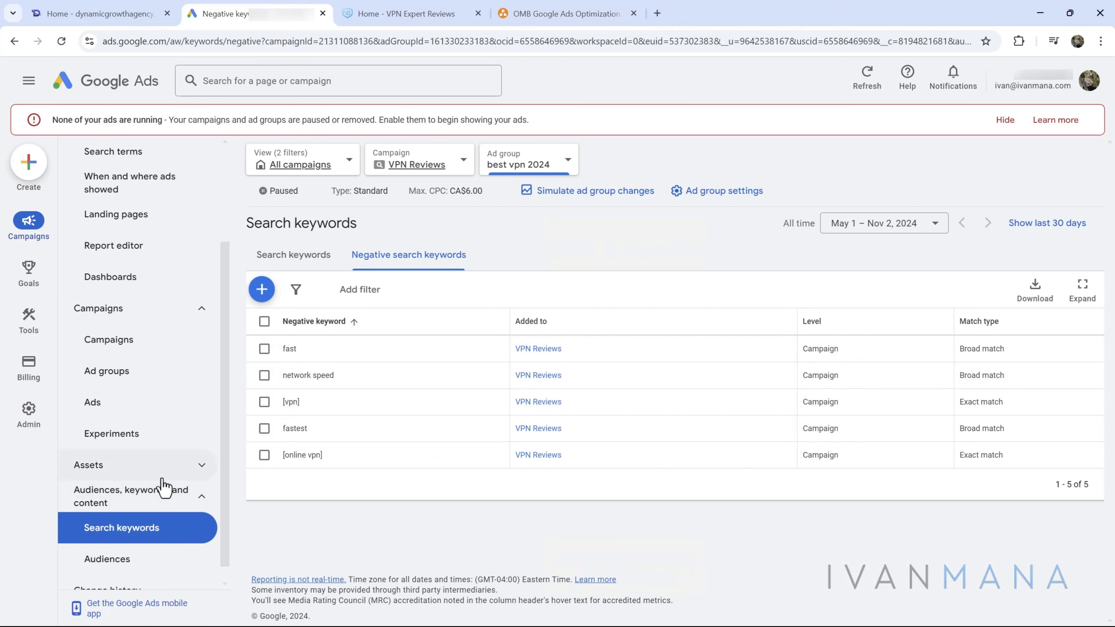
scroll(164, 488, "down", 1)
left_click(307, 257)
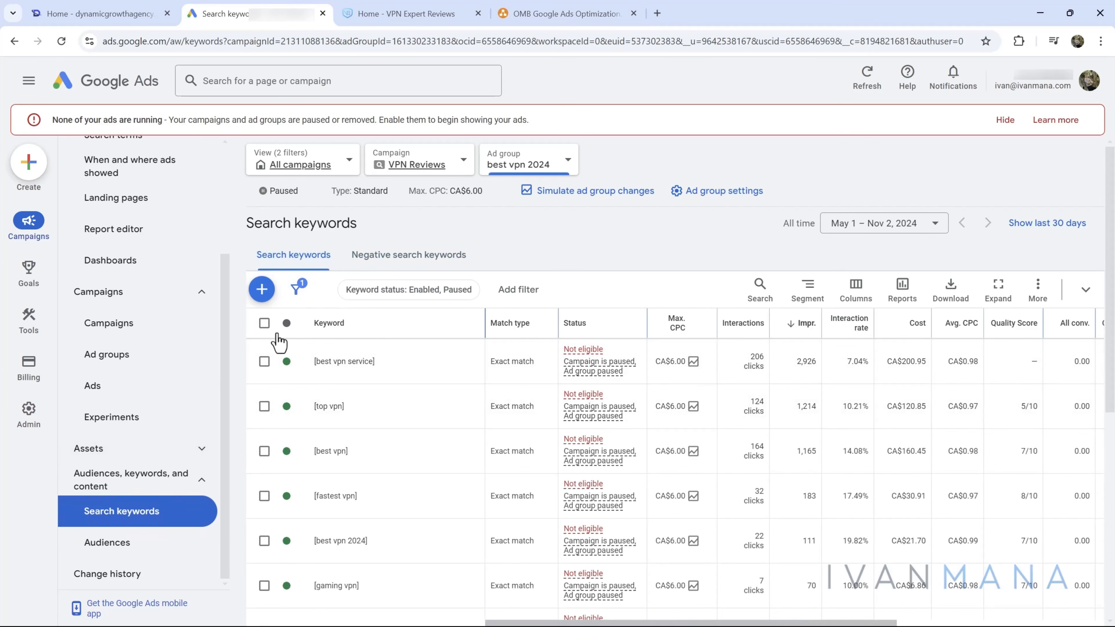
left_click(264, 324)
left_click(417, 290)
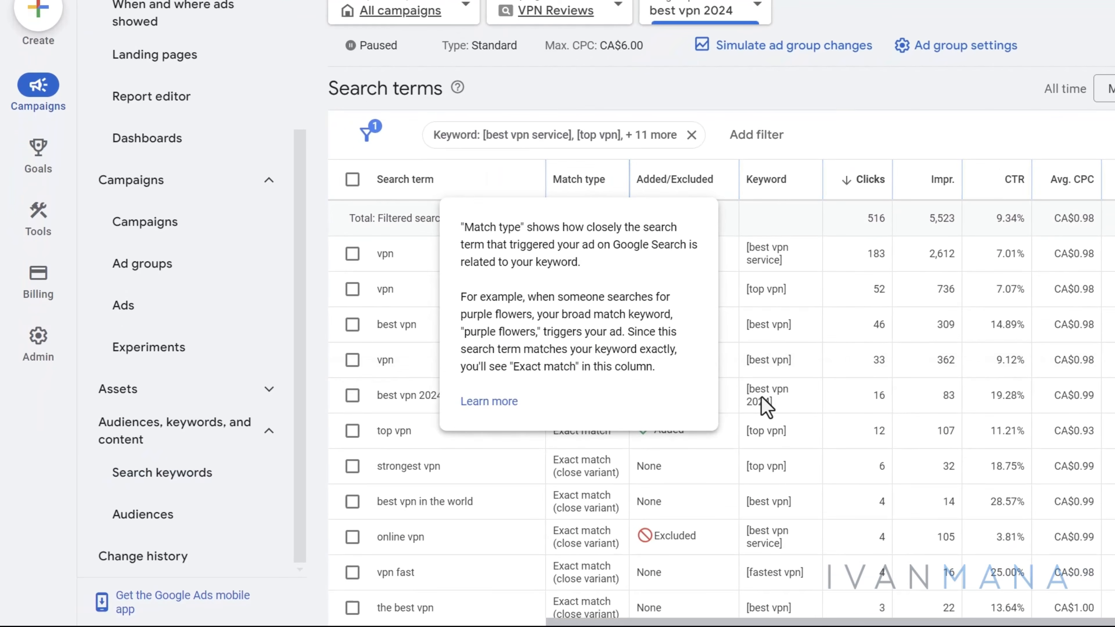
Step: Find the search term "best vpn 2024" in the report and copy it below the network speed note in Notepad
scroll(796, 395, "down", 2)
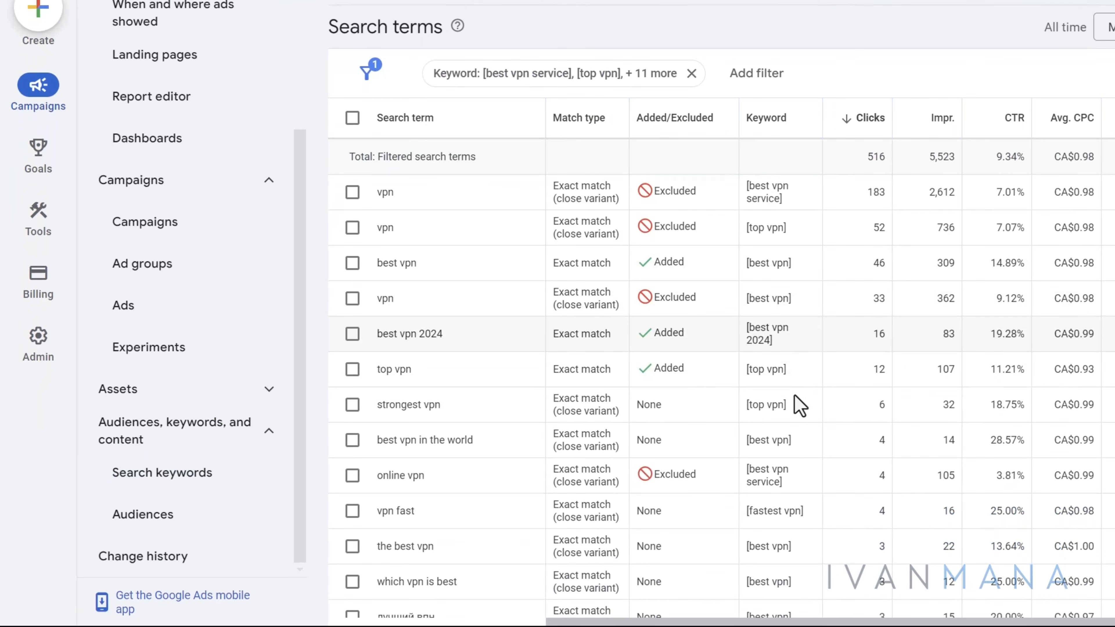
scroll(1024, 364, "down", 1)
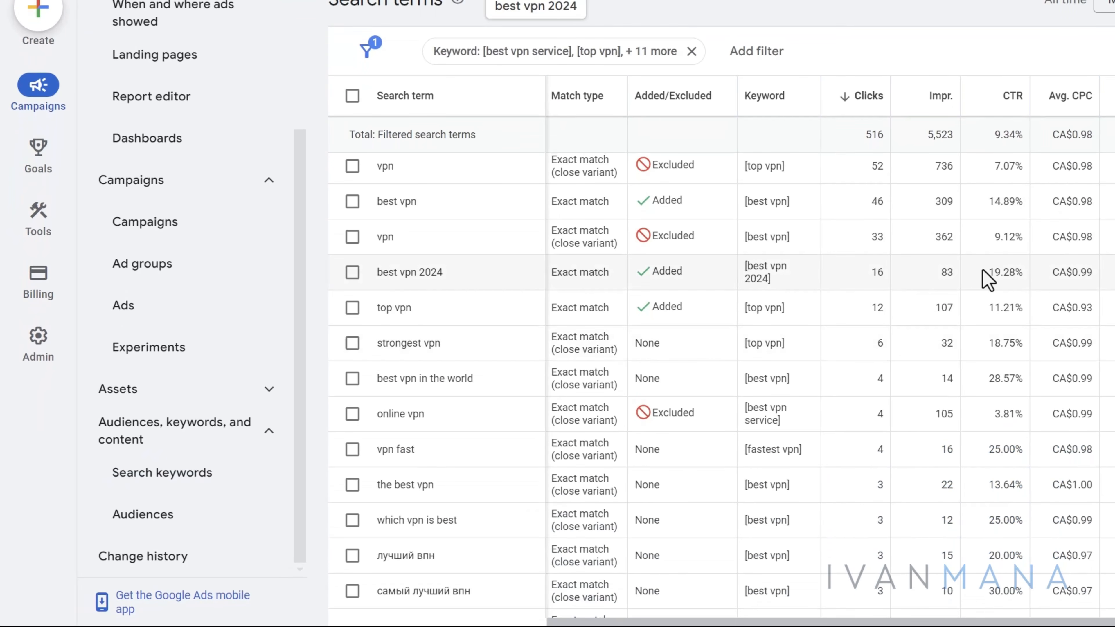
triple_click(402, 271)
key("ctrl+c")
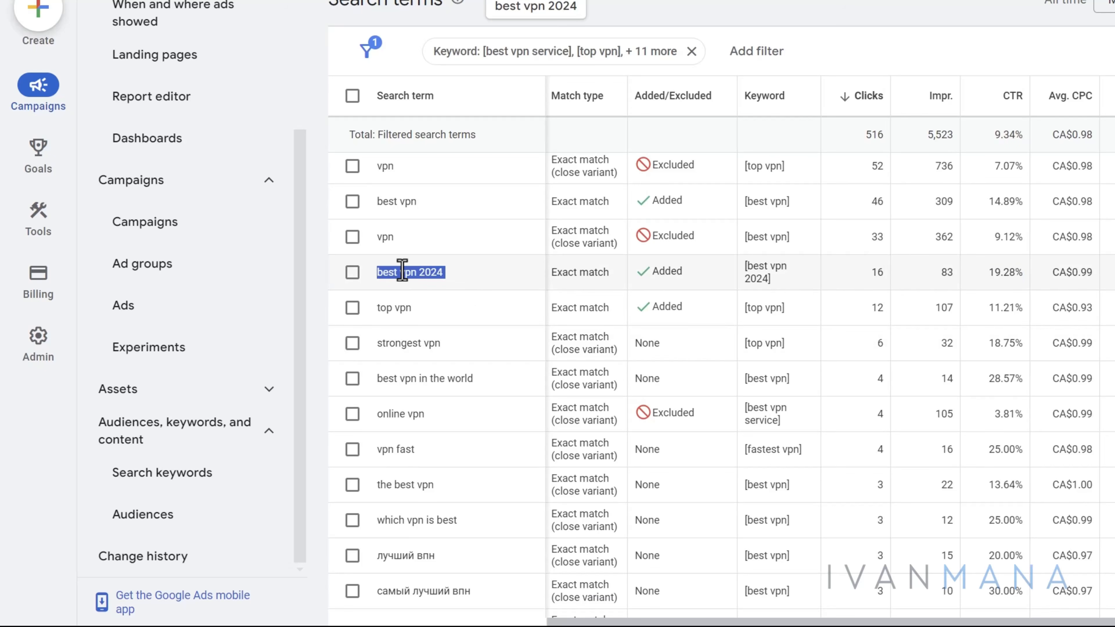
key("super")
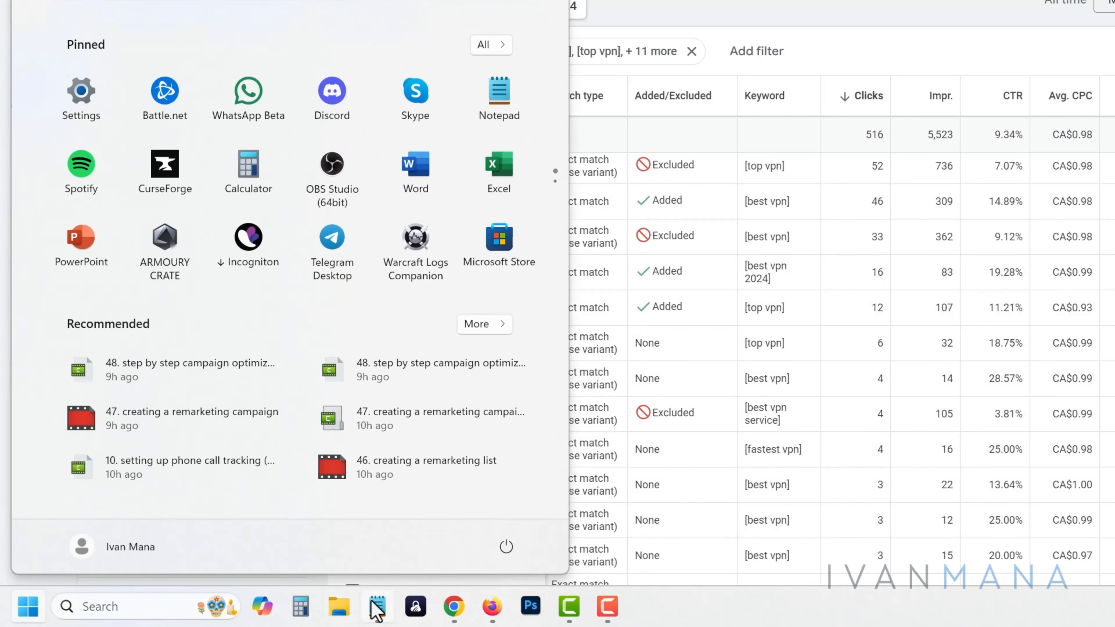
left_click(373, 609)
left_click(202, 393)
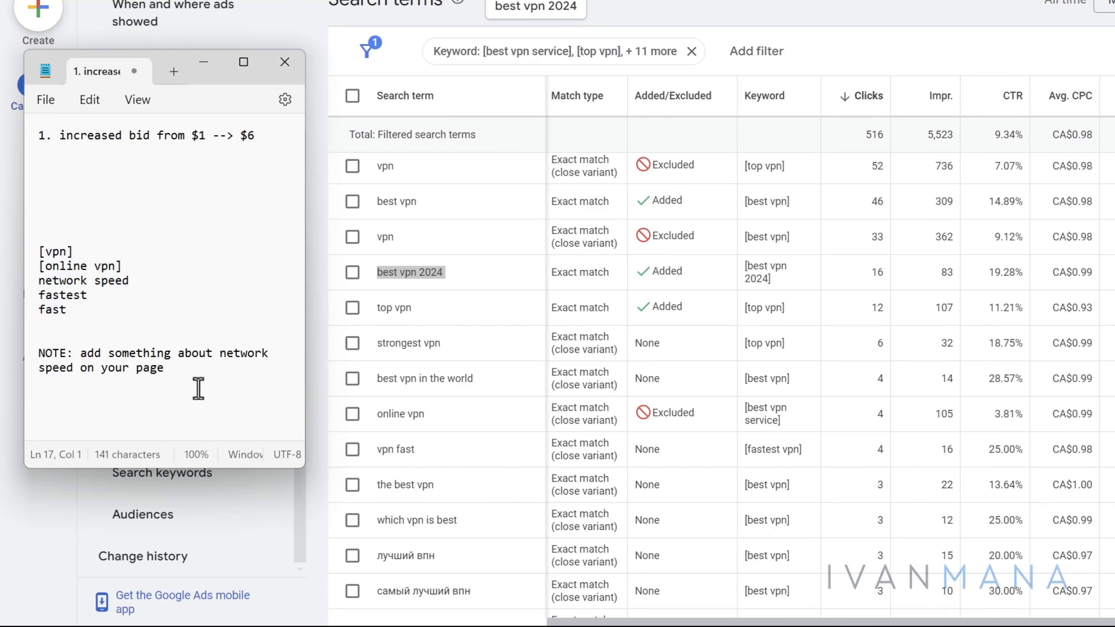
key("Return")
key("Return")
key("Return")
key("ctrl+v")
Step: Add the heading "ad copy" above "best vpn 2024" in the Notepad notes
left_click(151, 366)
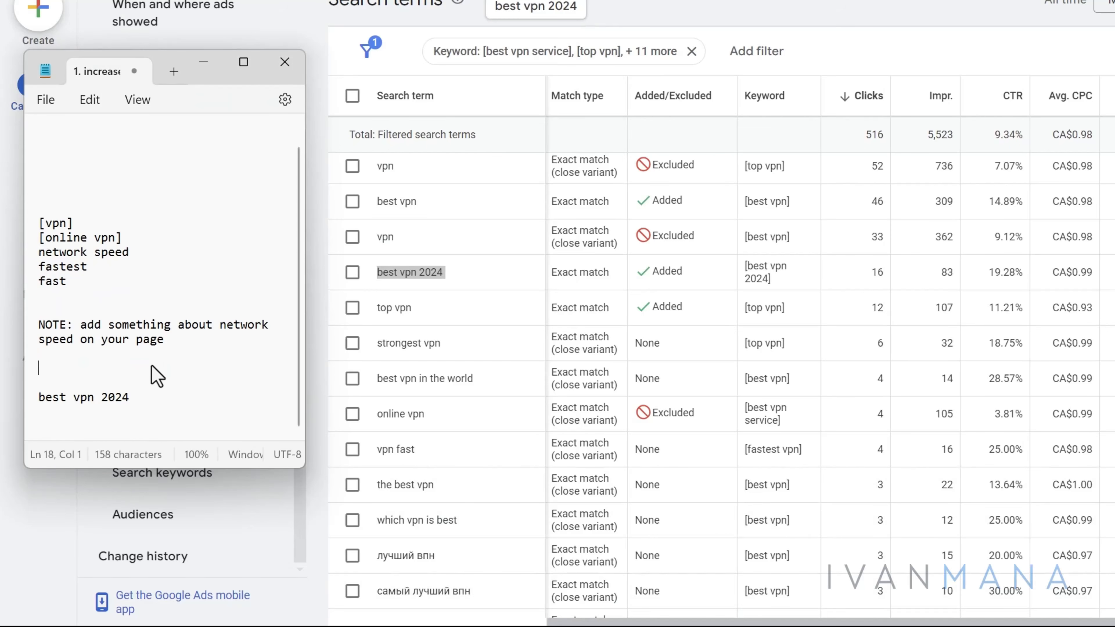
key("Return")
type("ad cop")
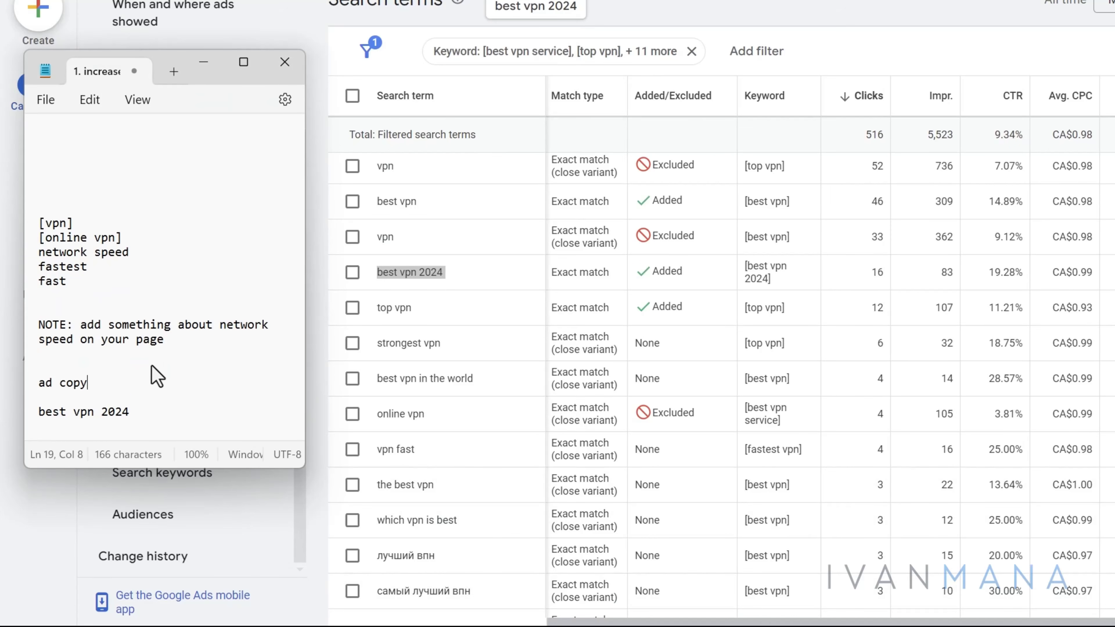
type("y")
Step: Delete the negative keyword list from the notes, log "2. added 5 negative keywords" and widen the Notepad window
left_click_drag(88, 266, 22, 228)
key("BackSpace")
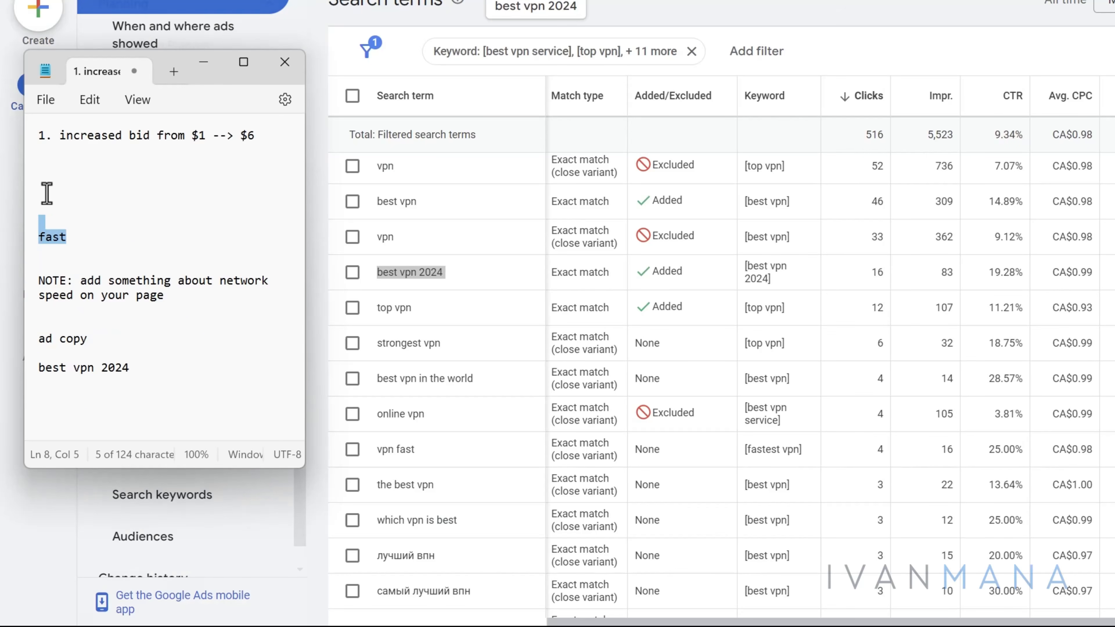
key("BackSpace")
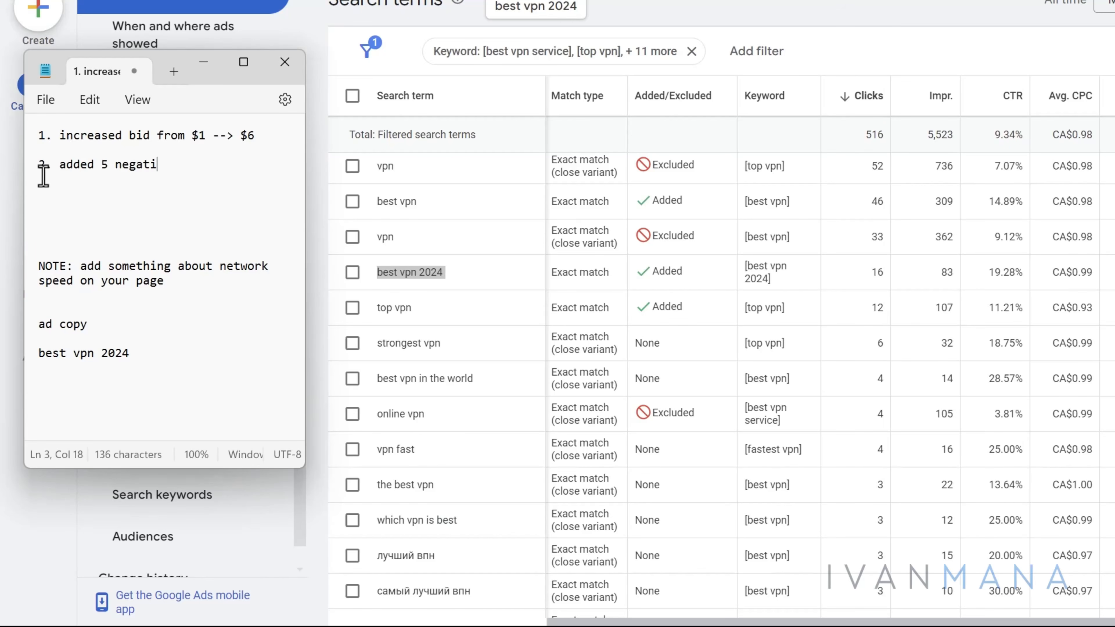
type("ve keywords")
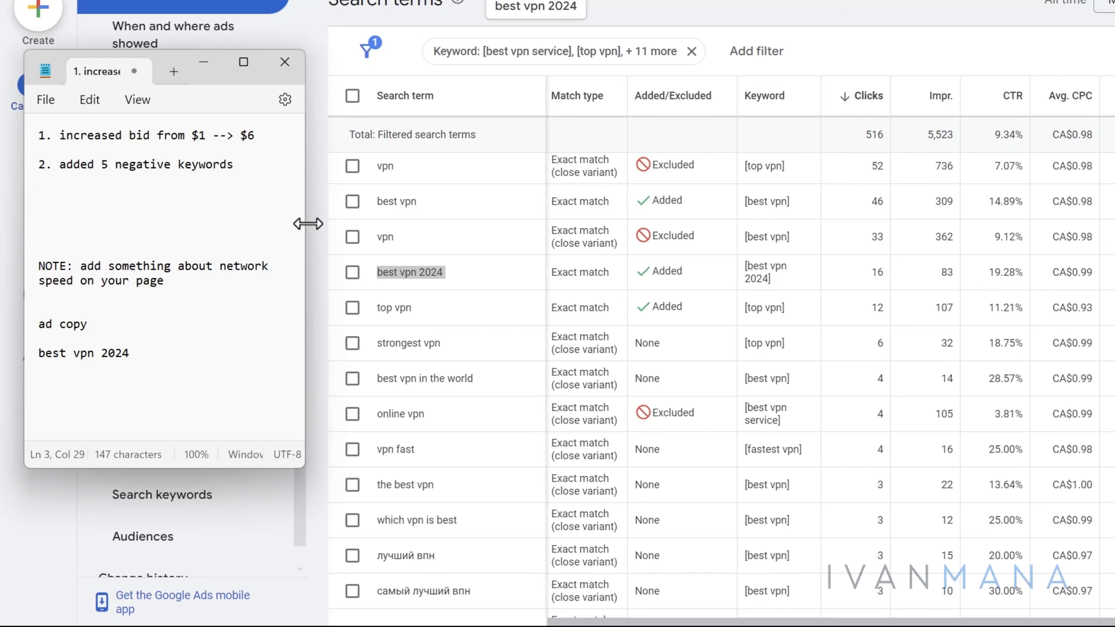
left_click_drag(308, 224, 326, 270)
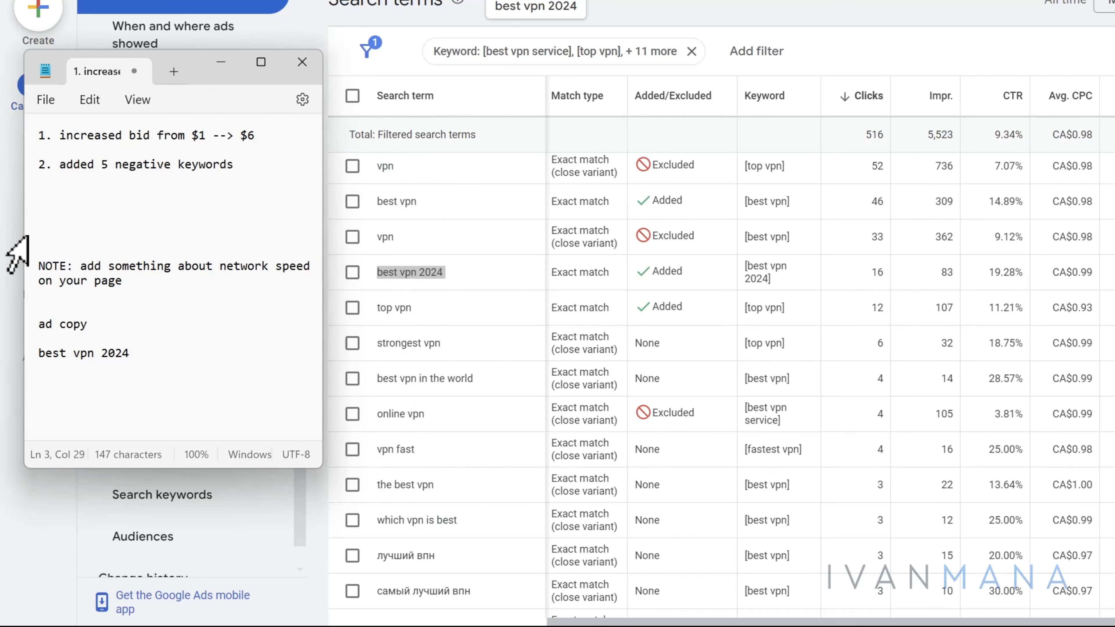
left_click_drag(24, 226, 5, 226)
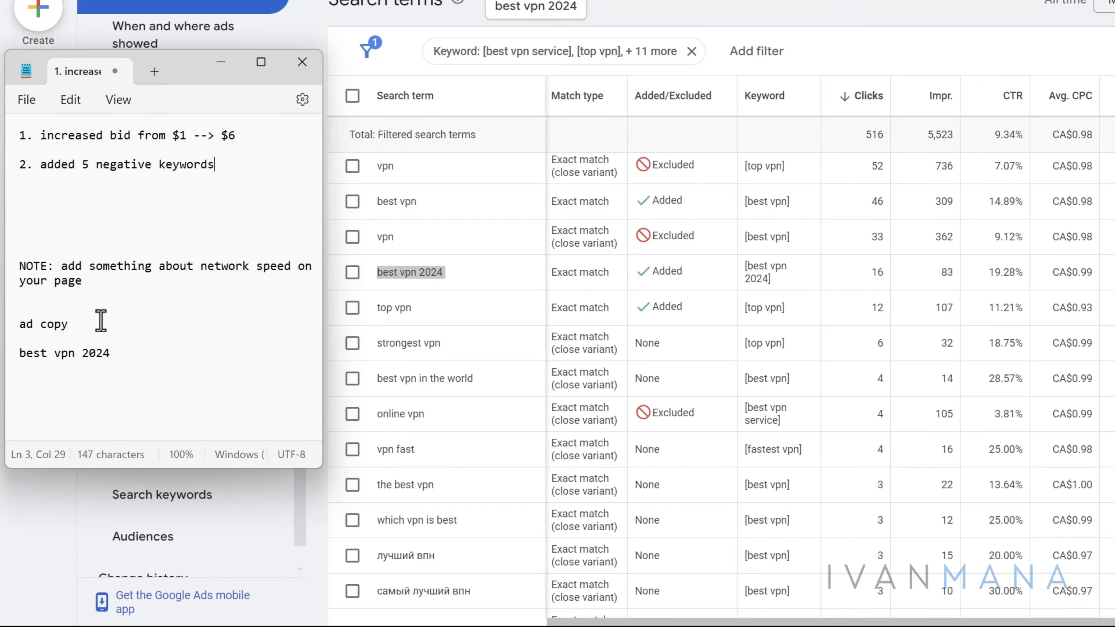
Step: Rewrite the notes' ad copy heading as "AD COPY:" and add "best vpn in the world" on the line below "best vpn 2024"
triple_click(31, 327)
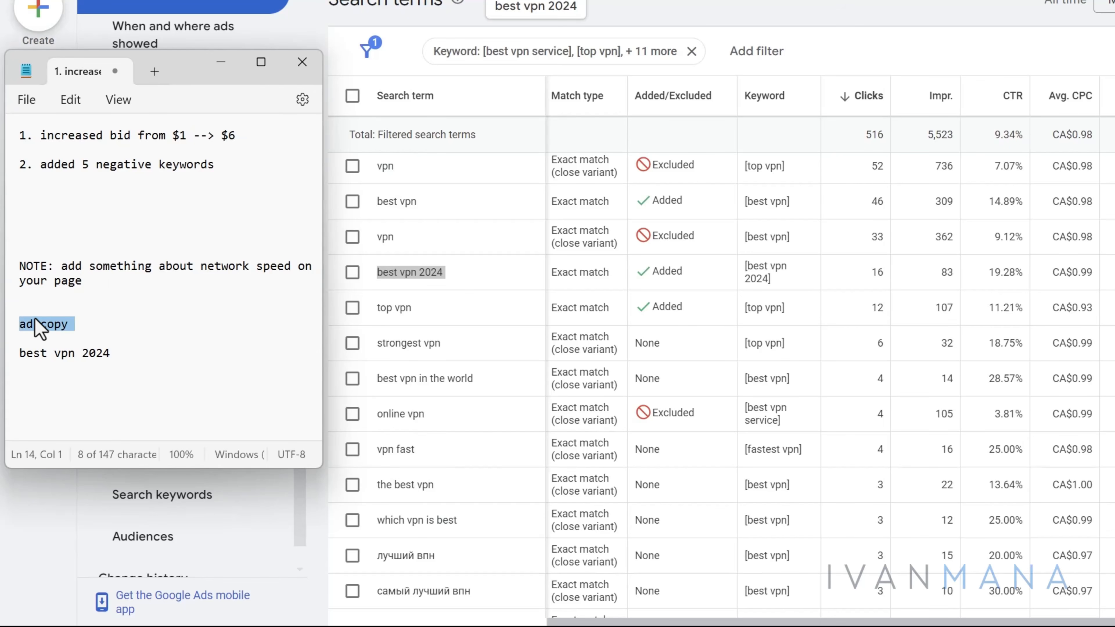
type("AD COPY:")
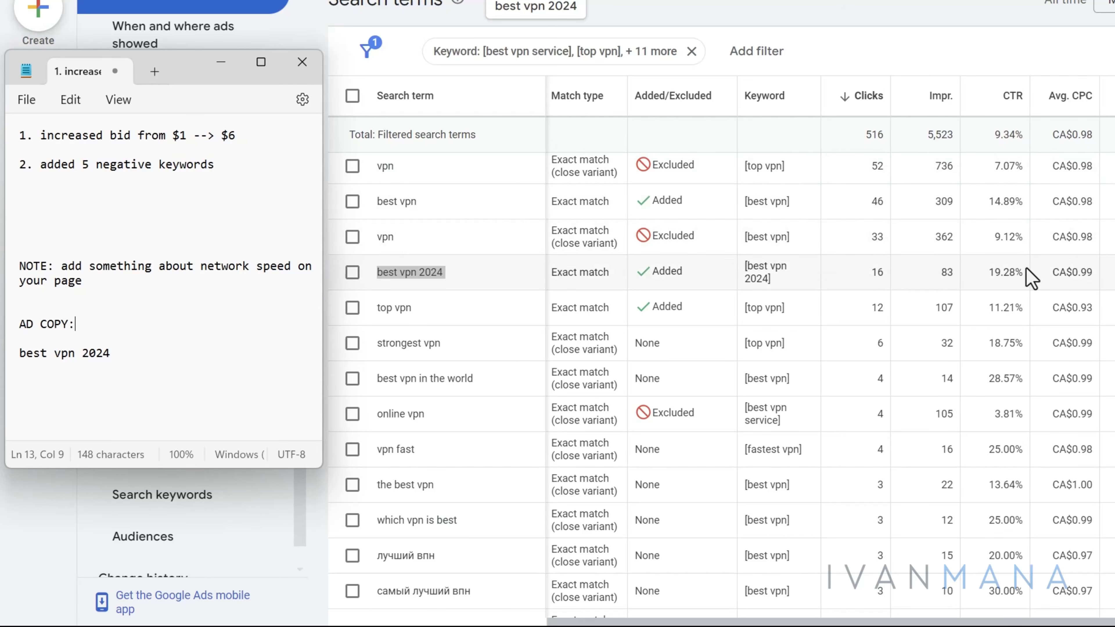
left_click(116, 357)
type("best")
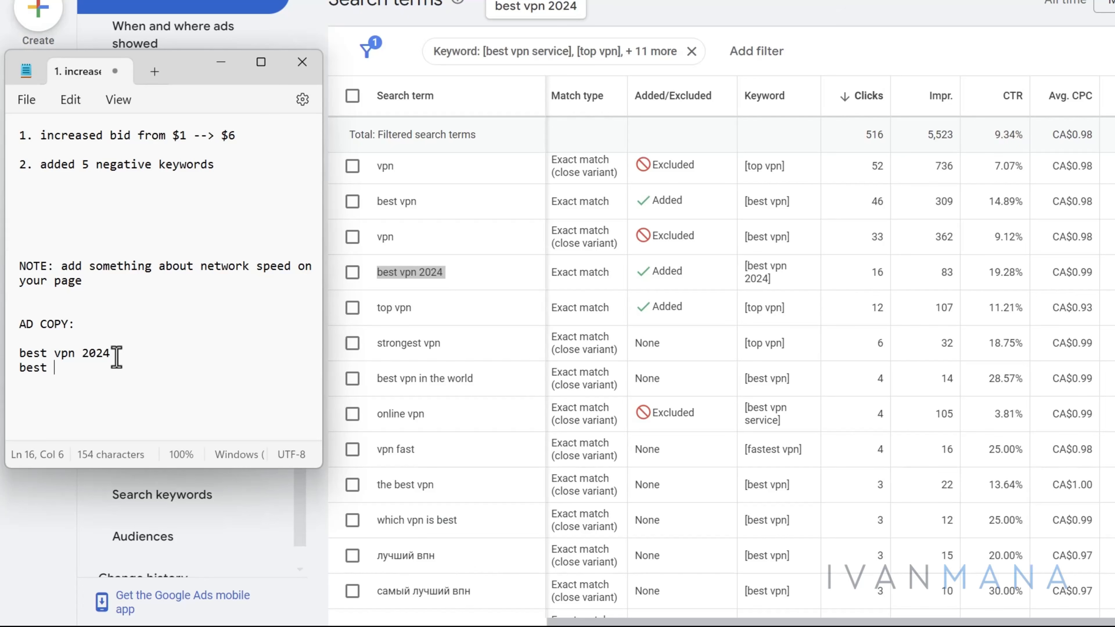
type(" vpn in the wo")
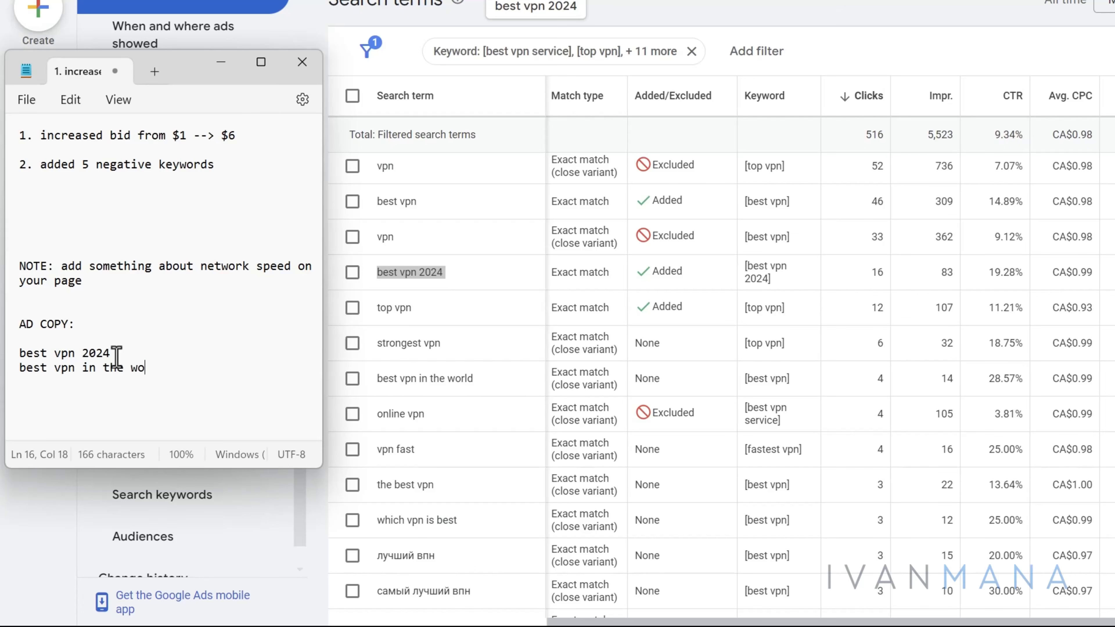
type("rld")
key("Return")
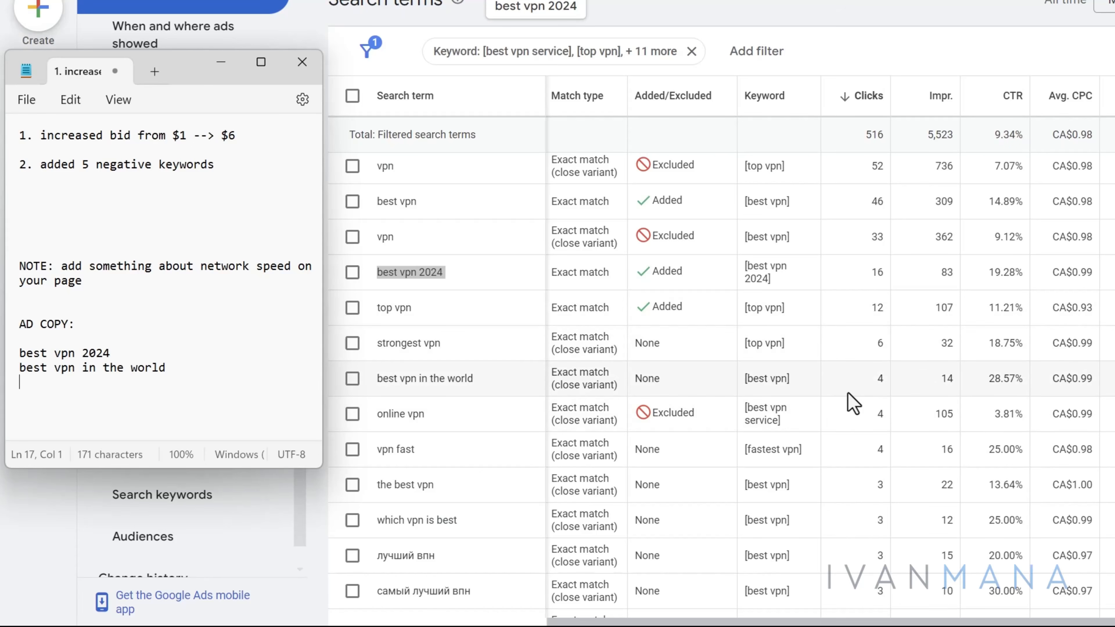
Step: Scan the search terms report for further winning terms, comparing clicks, impressions and CTR
scroll(1014, 305, "up", 1)
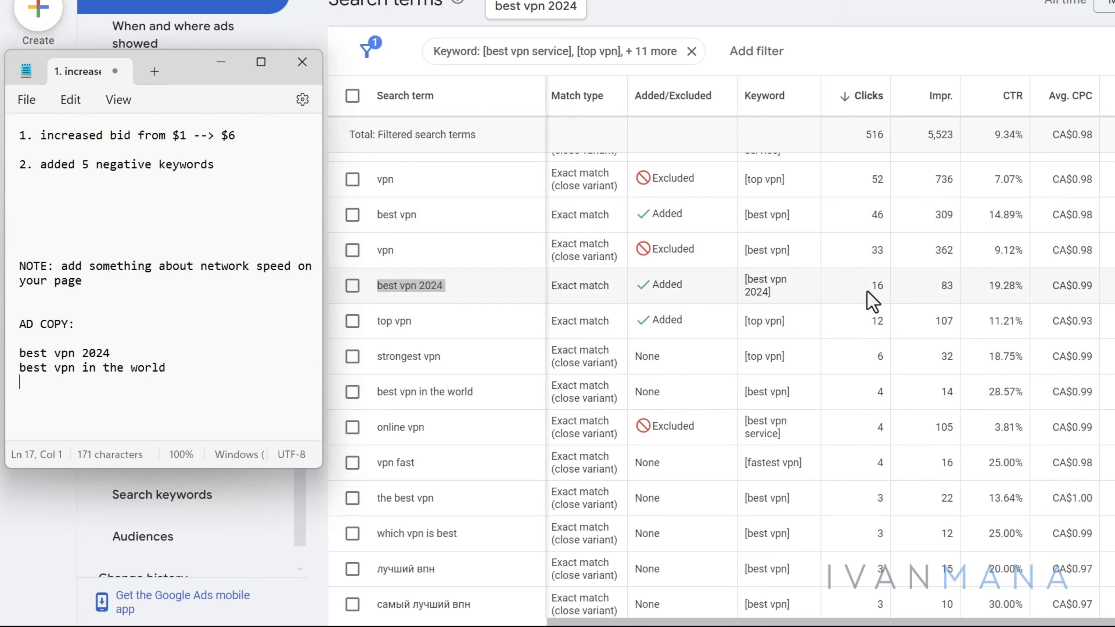
scroll(871, 300, "up", 3)
scroll(871, 302, "down", 12)
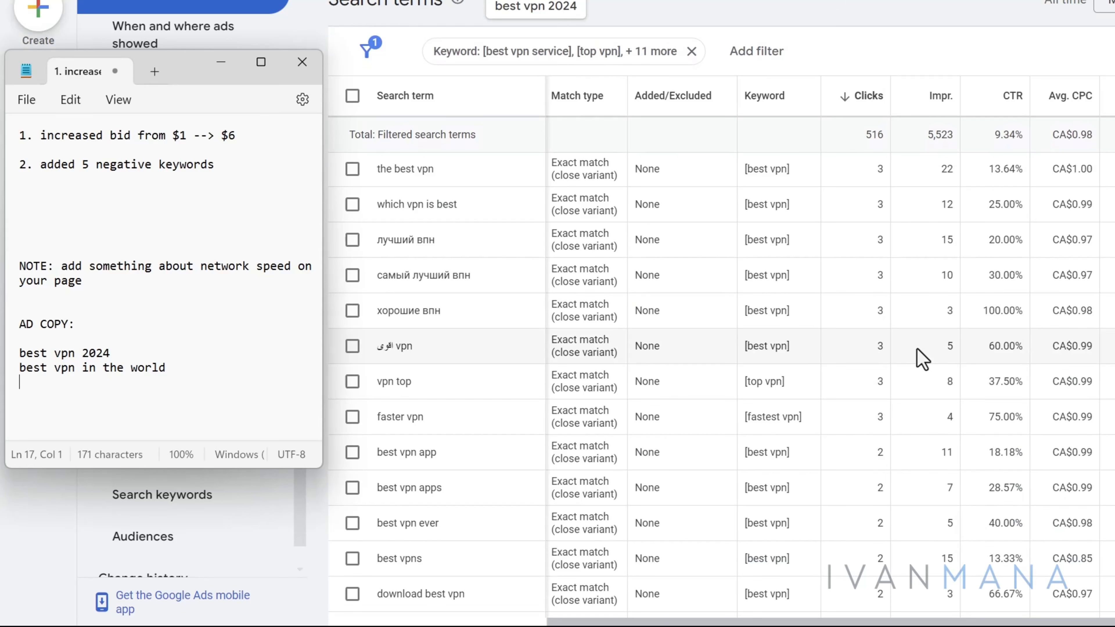
scroll(921, 358, "down", 3)
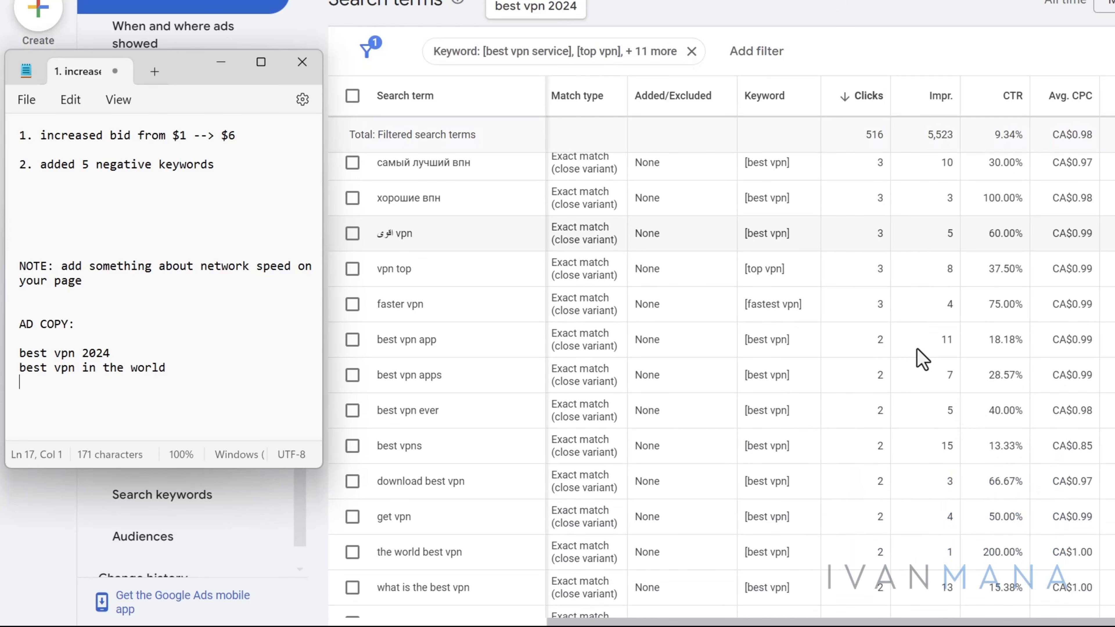
scroll(913, 340, "down", 4)
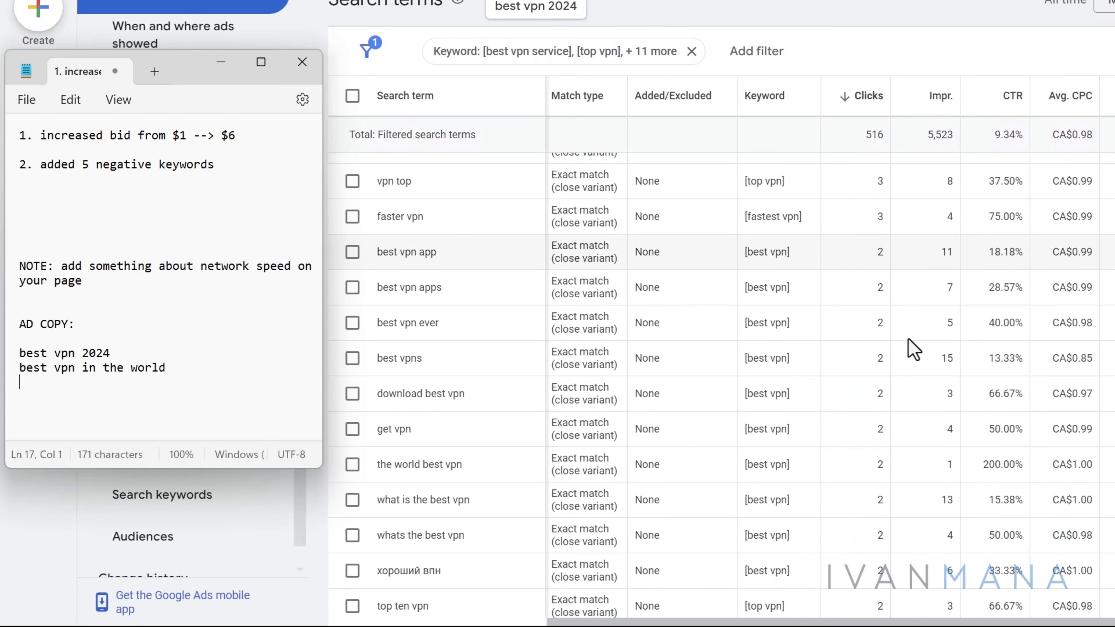
scroll(878, 349, "up", 1)
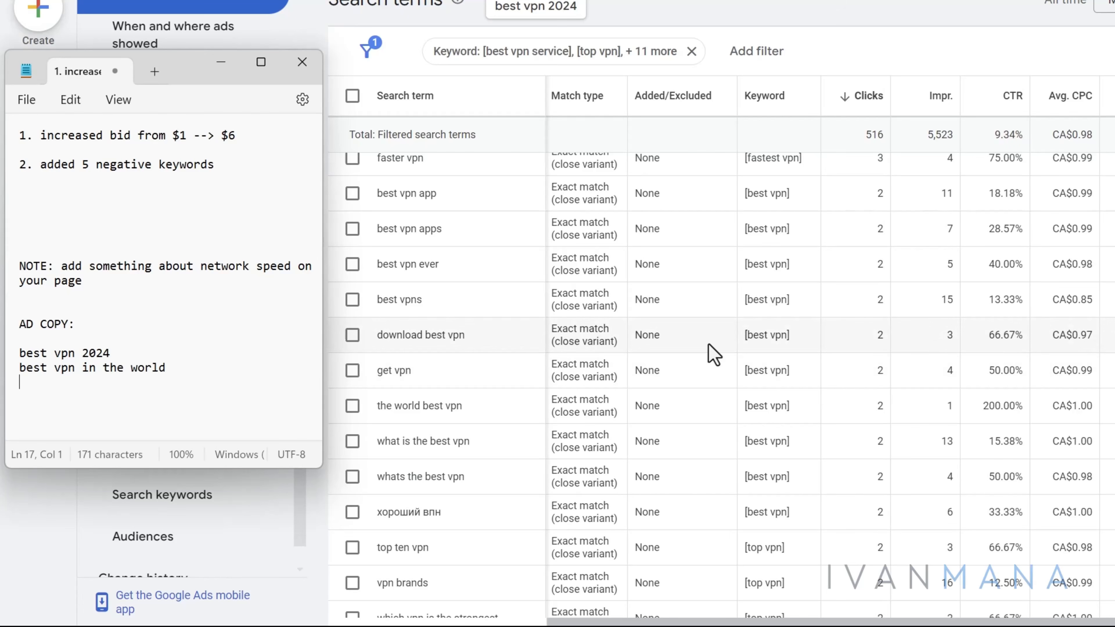
scroll(714, 353, "up", 12)
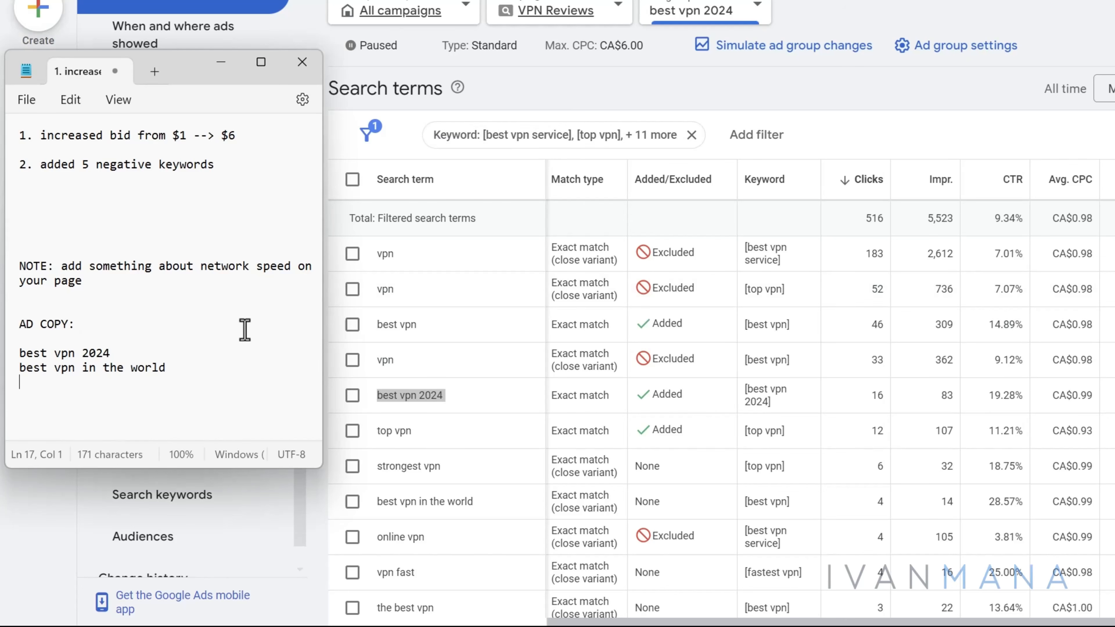
Step: Consult the flowchart's ad group average comparison stage in draw.io, then switch back to the Google Ads search terms report
left_click(558, 93)
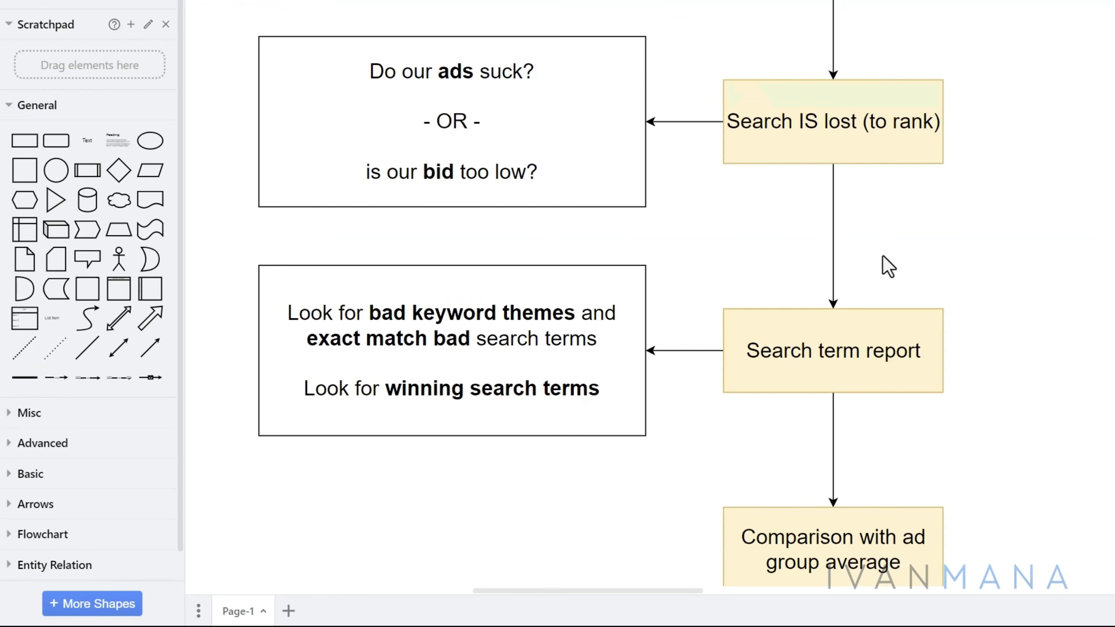
mouse_move(1107, 351)
left_mouse_down()
mouse_move(1052, 167)
mouse_move(1008, 200)
mouse_move(996, 171)
left_mouse_up()
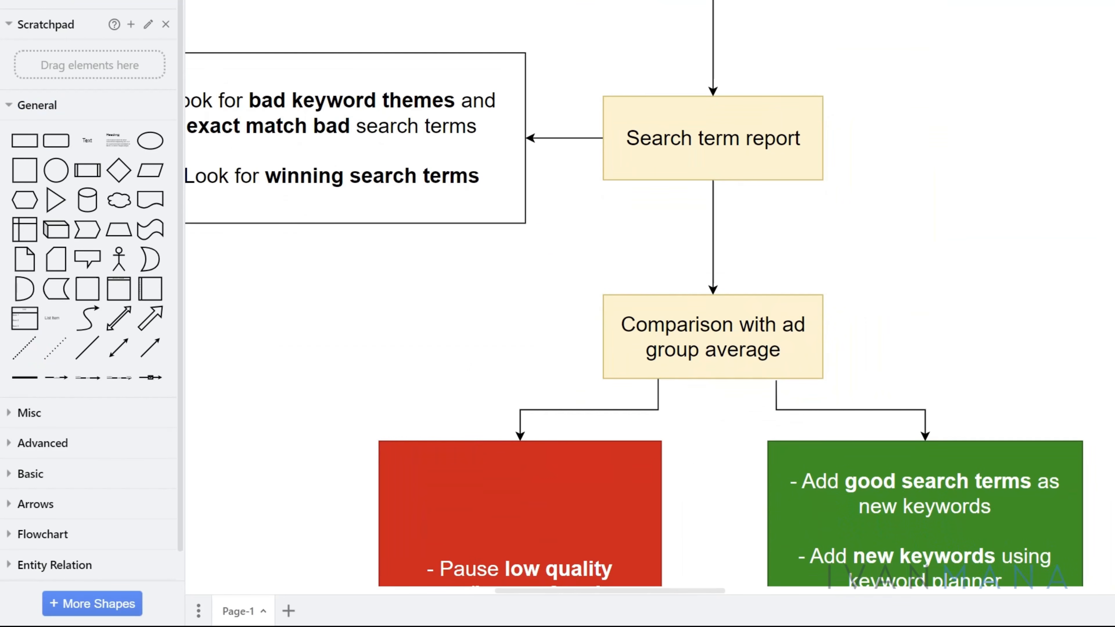
left_click(342, 1)
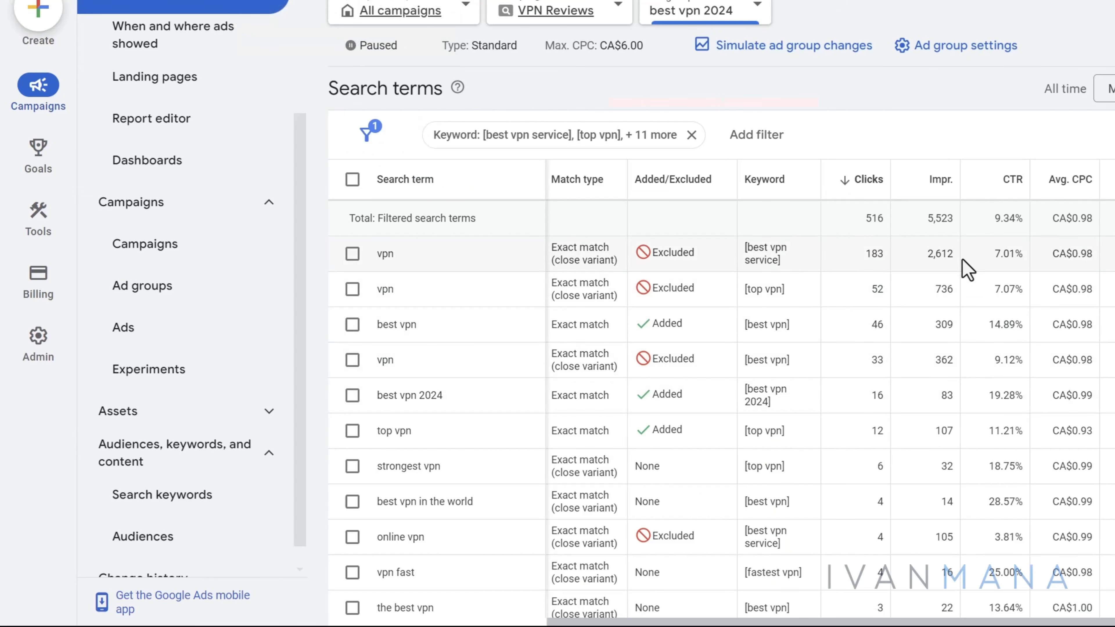
scroll(684, 377, "down", 3)
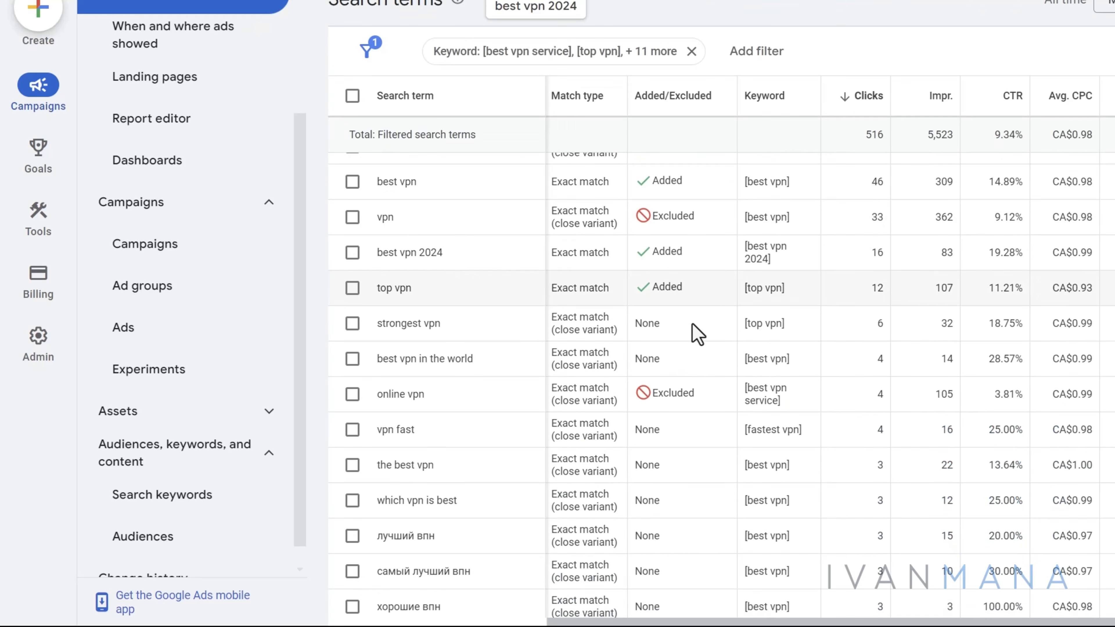
scroll(645, 294, "up", 3)
Step: Open the search keywords of the best vpn 2024 ad group and compare their interaction rates, costs and quality scores
left_click(141, 496)
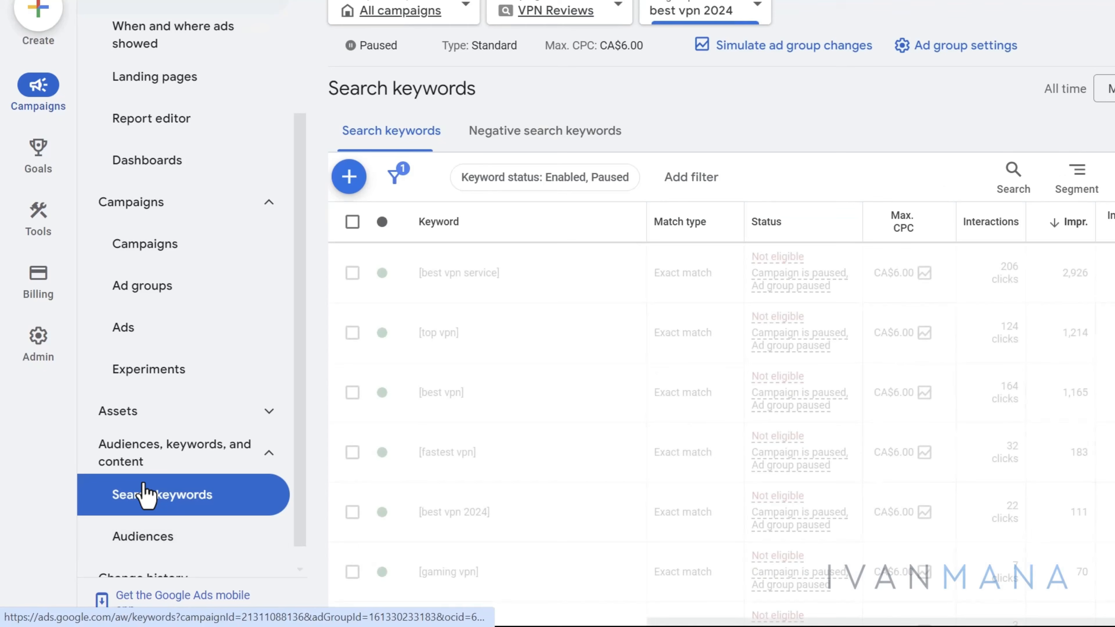
scroll(891, 400, "down", 3)
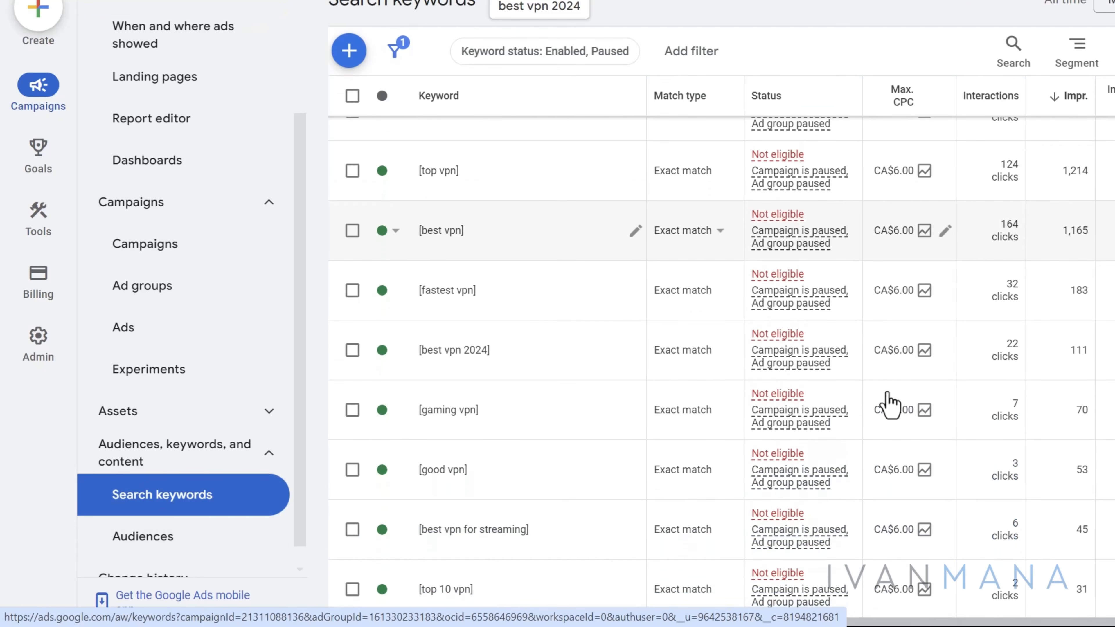
scroll(891, 399, "right", 5)
scroll(891, 399, "up", 3)
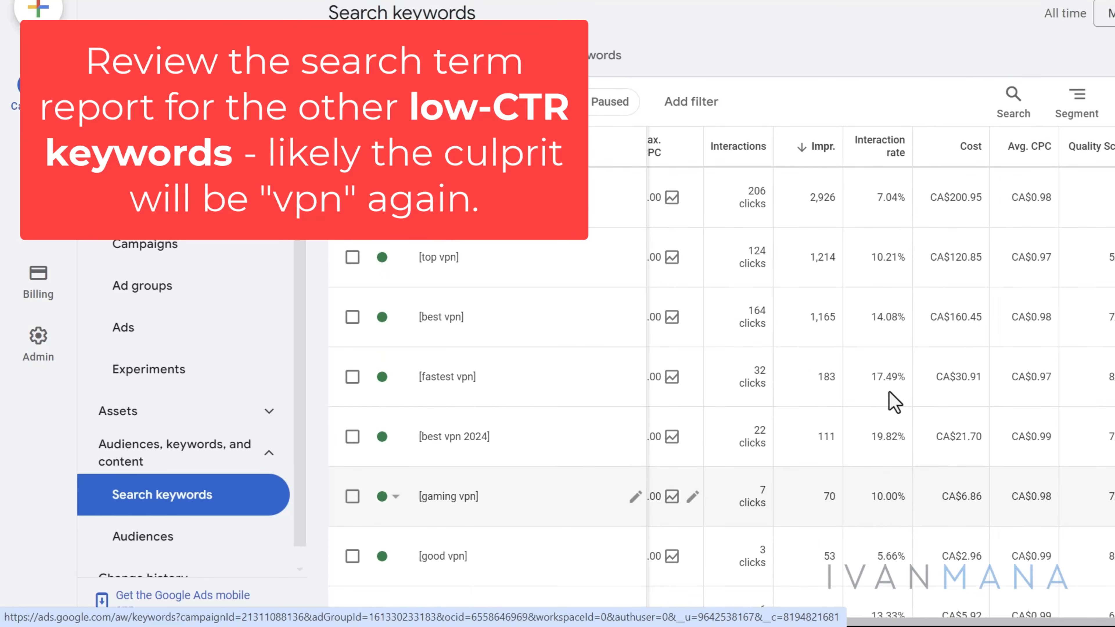
scroll(894, 400, "left", 5)
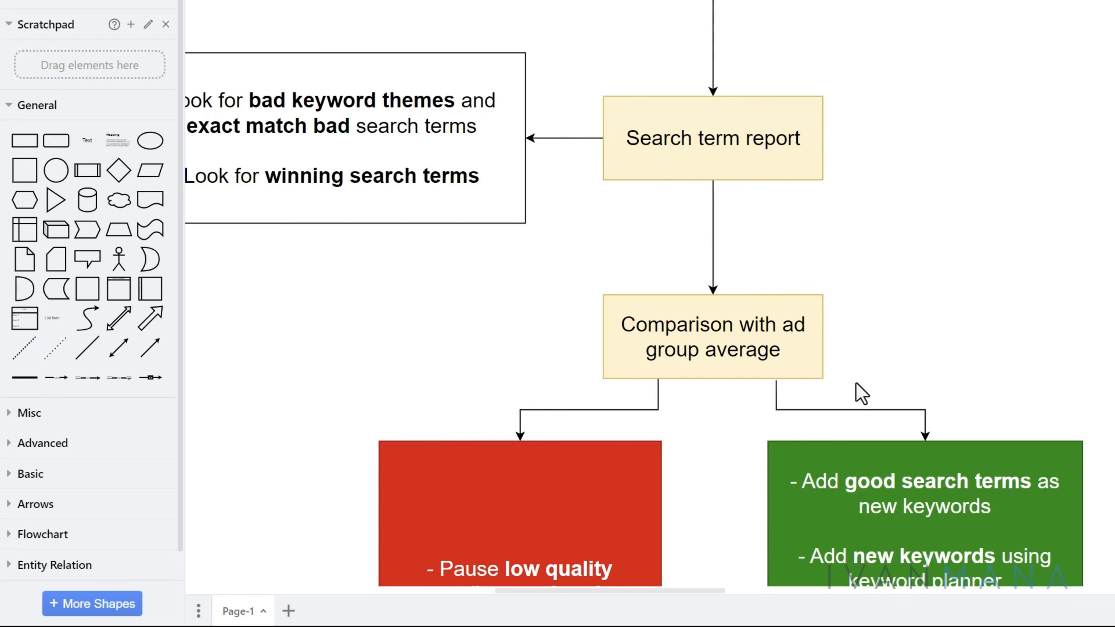
Step: Switch to the flowchart and review the pause-keywords and add-keywords boxes under the comparison with ad group average
scroll(786, 391, "down", 5)
left_click(445, 510)
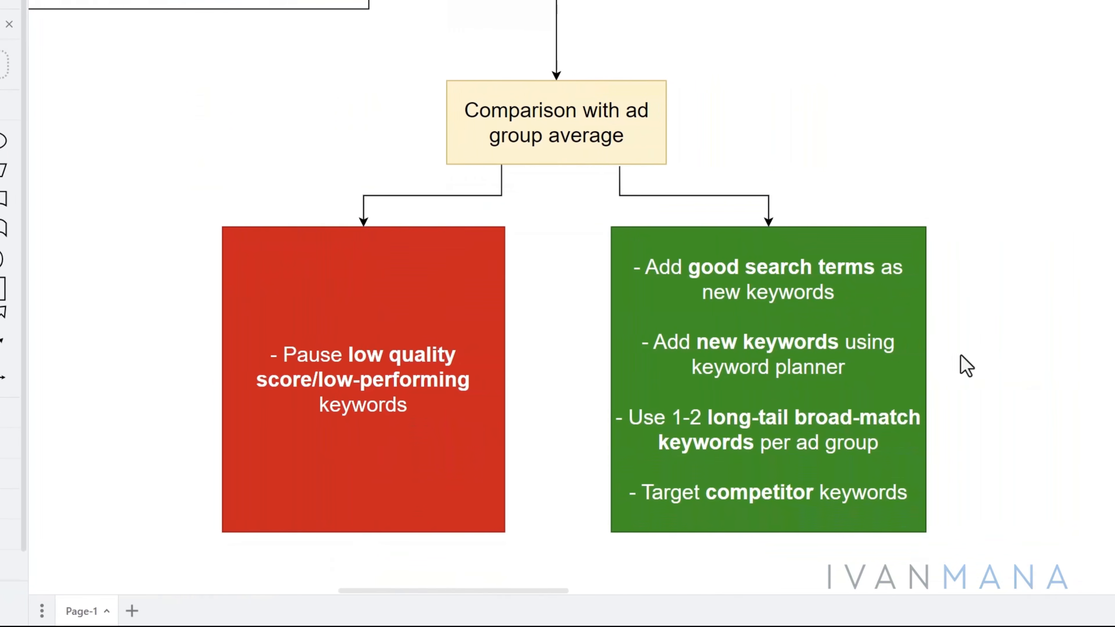
left_click(497, 386)
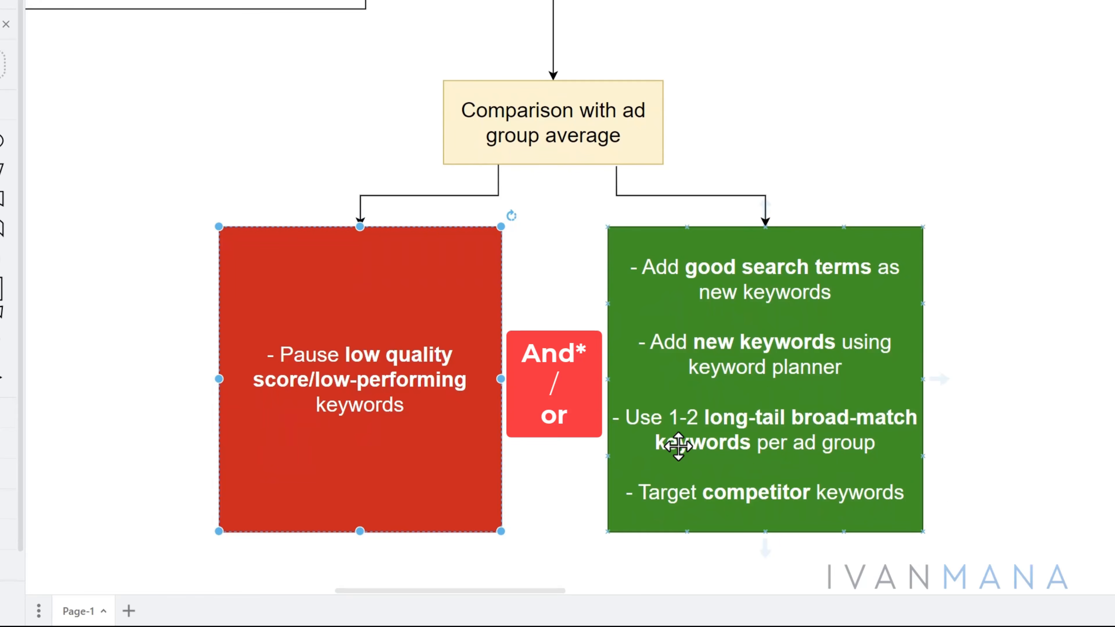
left_click(727, 436)
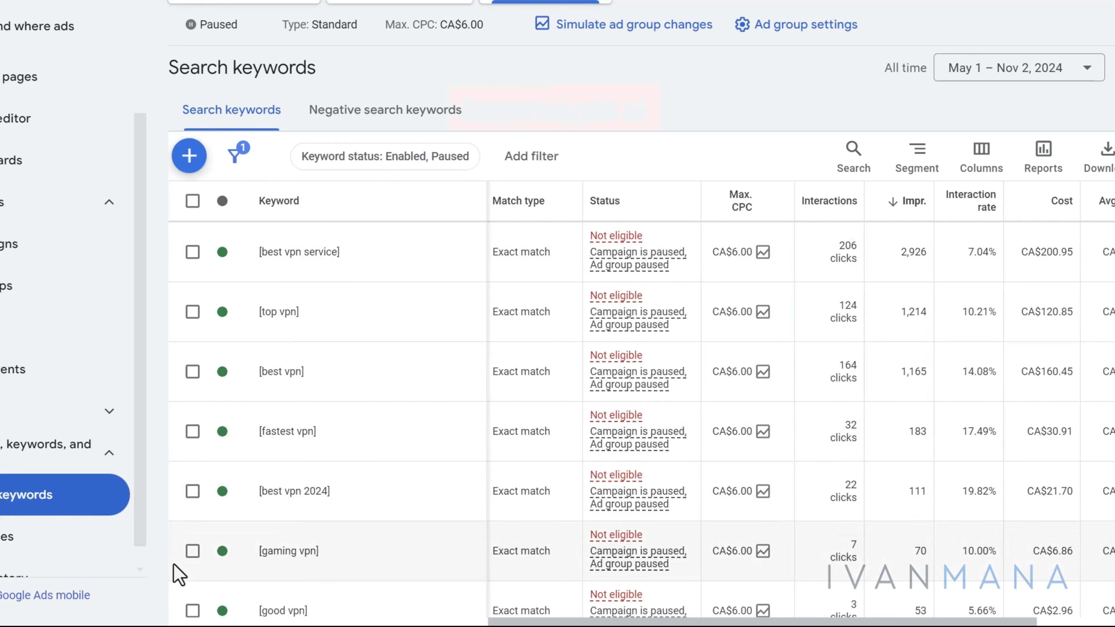
Step: Bring up the Notepad notes and highlight the ad copy entries "best vpn 2024" and "best vpn in the world" for review
key("super")
left_click(230, 605)
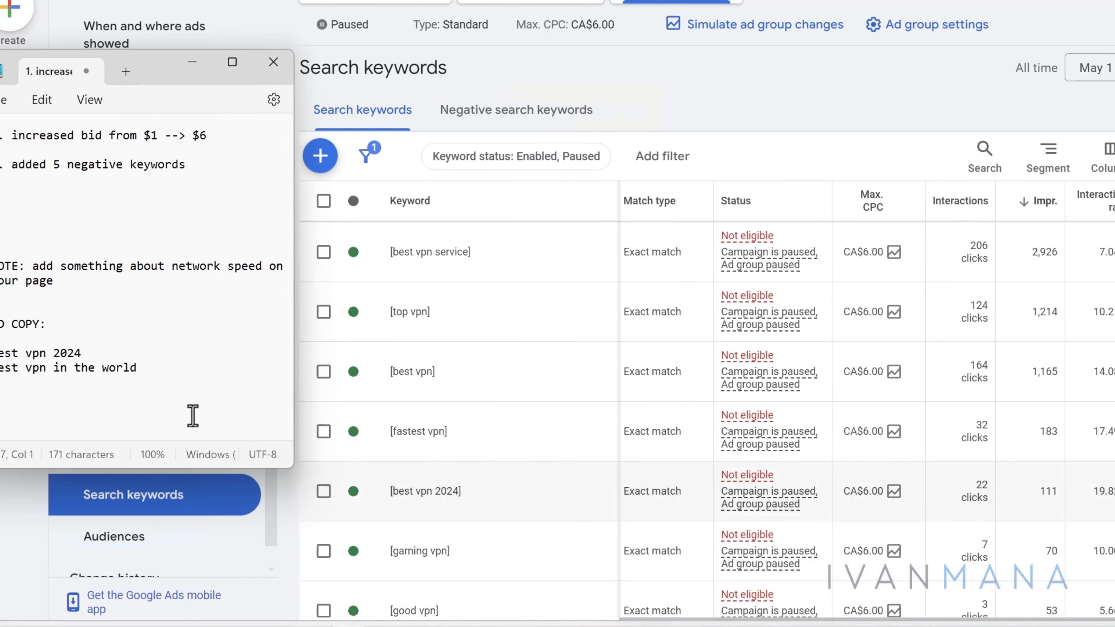
left_click_drag(124, 351, 11, 353)
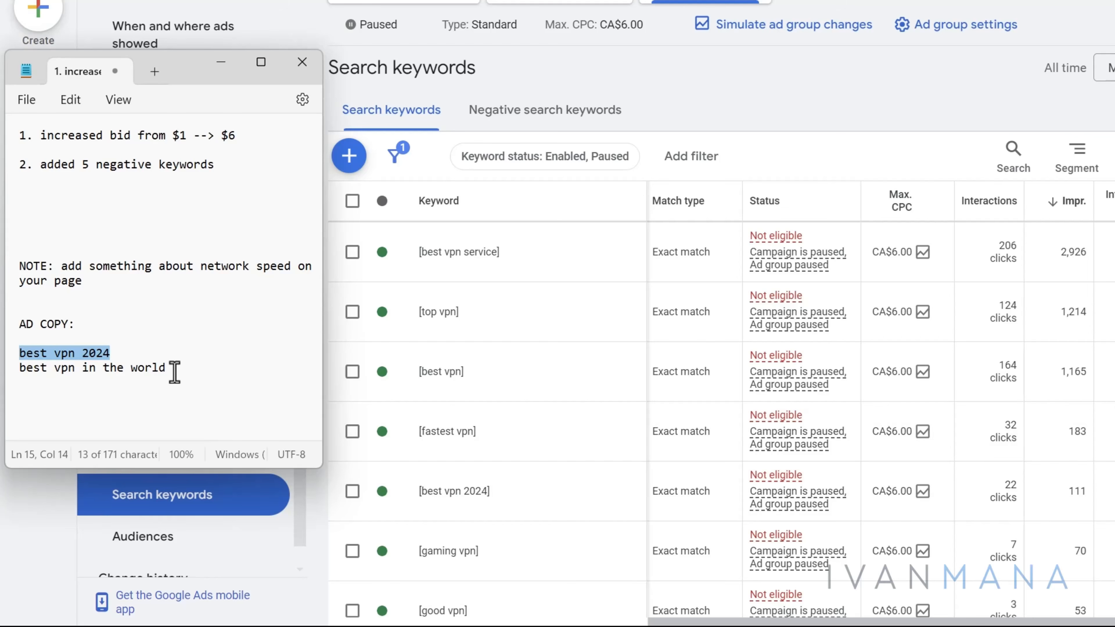
left_click_drag(174, 372, 22, 376)
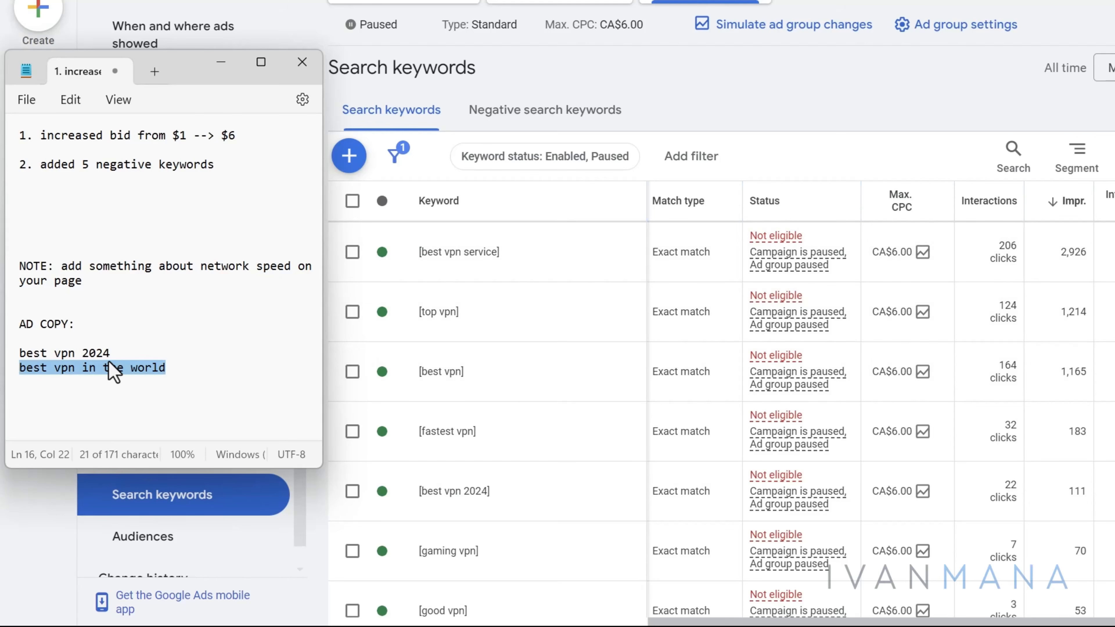
left_click(119, 365)
left_click_drag(190, 368, 1, 370)
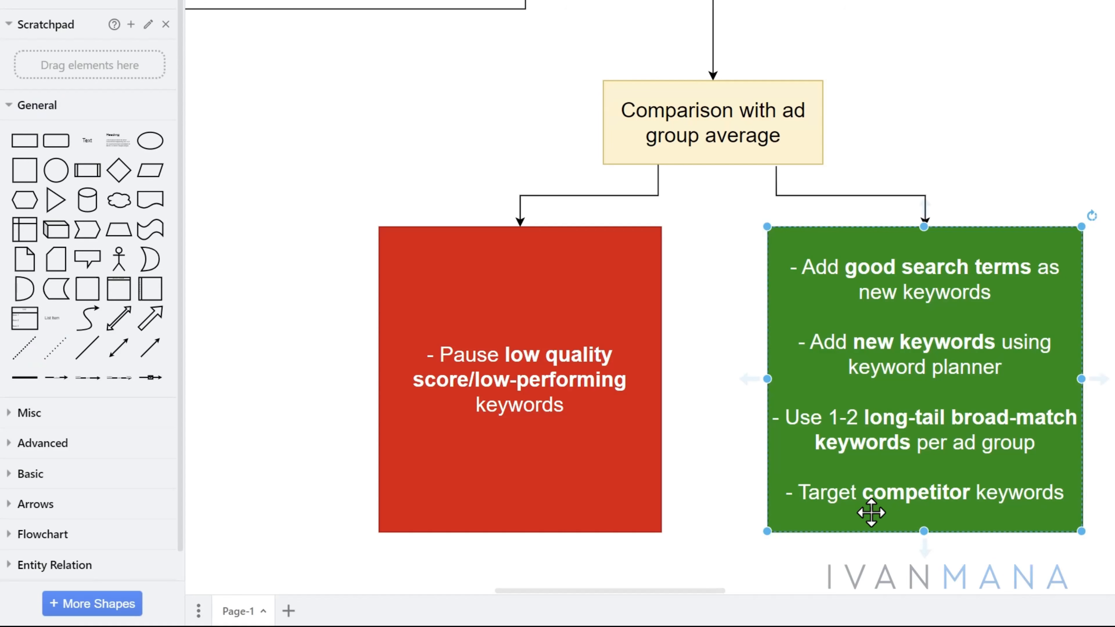
Step: Reread the flowchart's two final action boxes, then switch back to the search keywords in Google Ads
scroll(916, 455, "down", 3)
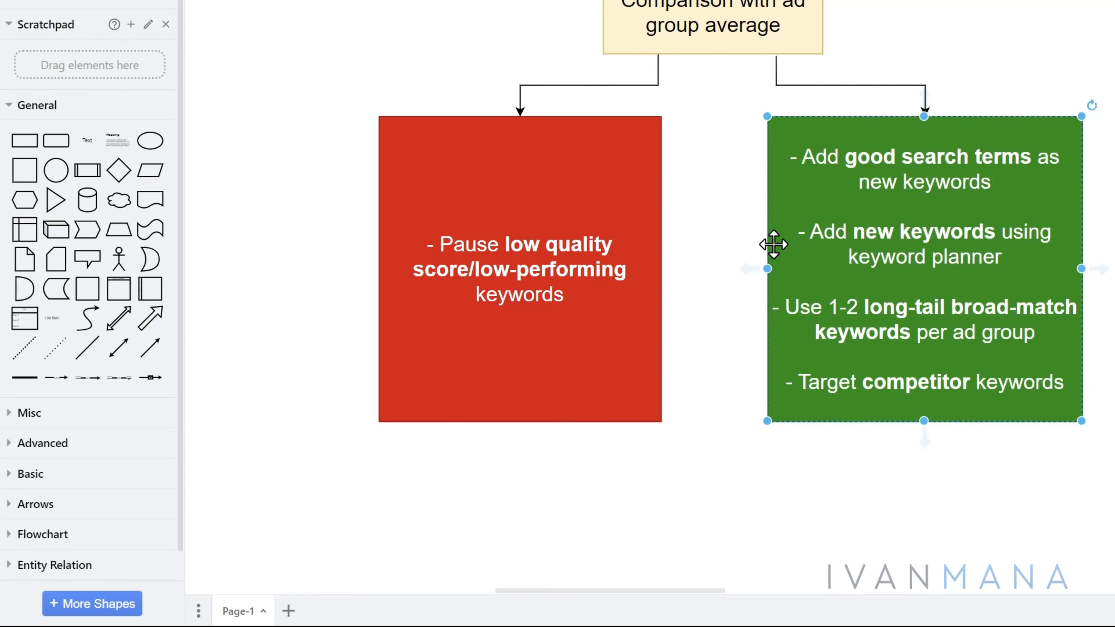
left_click(536, 195)
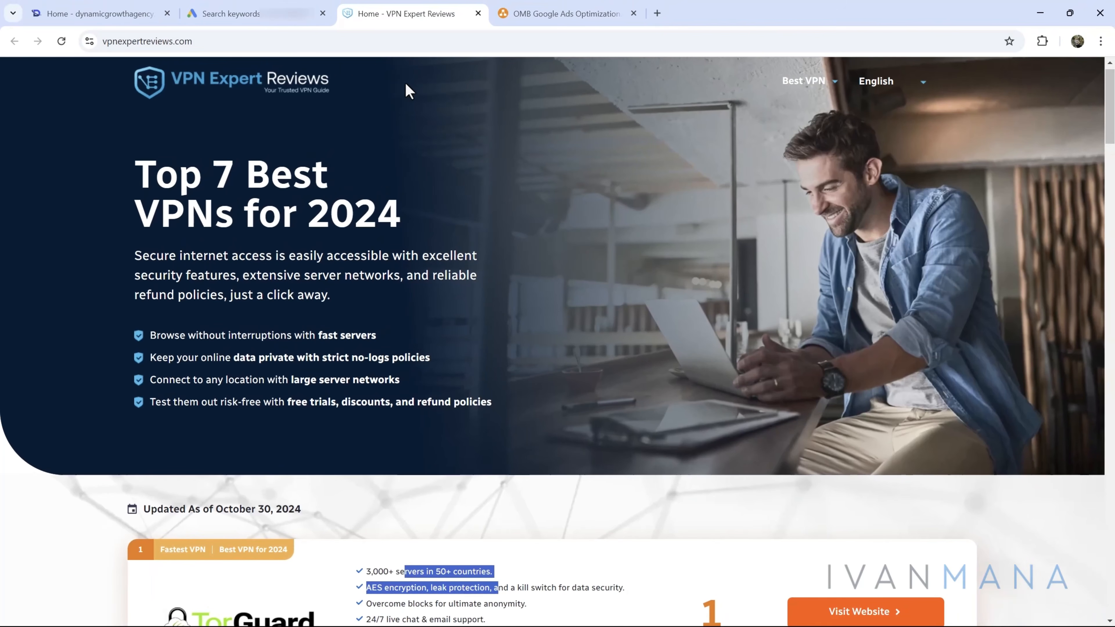
left_click(232, 14)
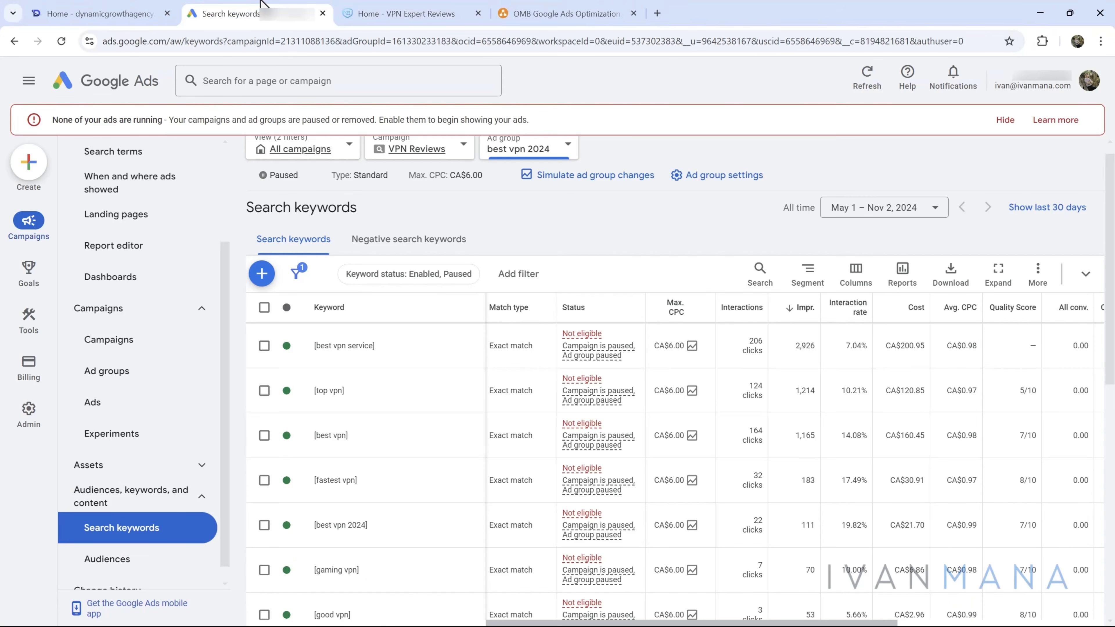
Step: Open the ad groups view to examine the overall performance figures of the best vpn 2024 ad group
left_click(134, 381)
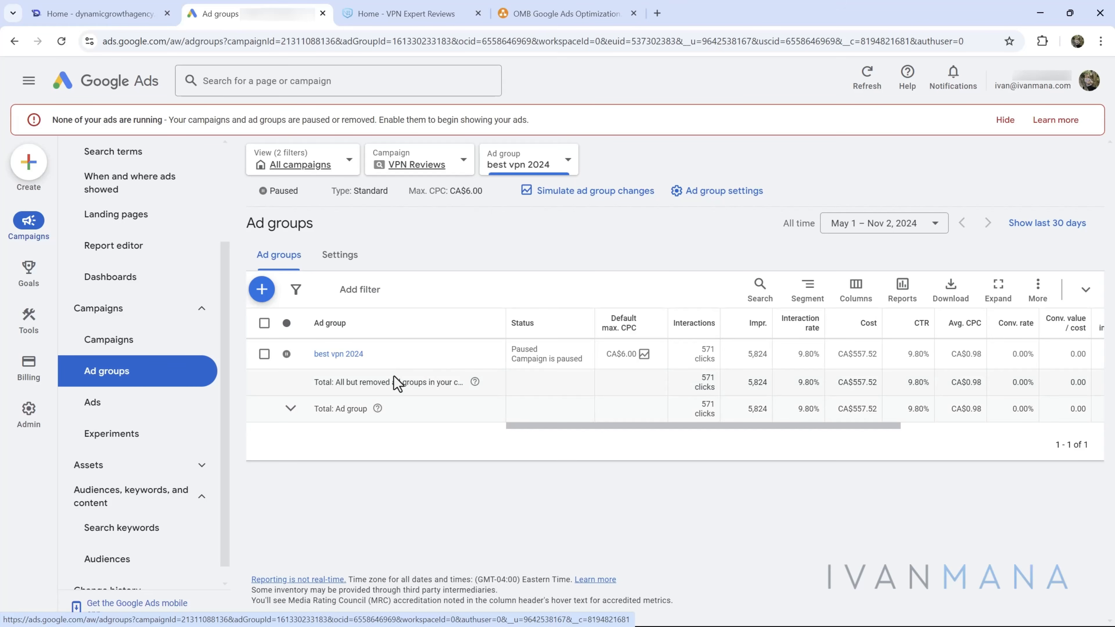
key("super")
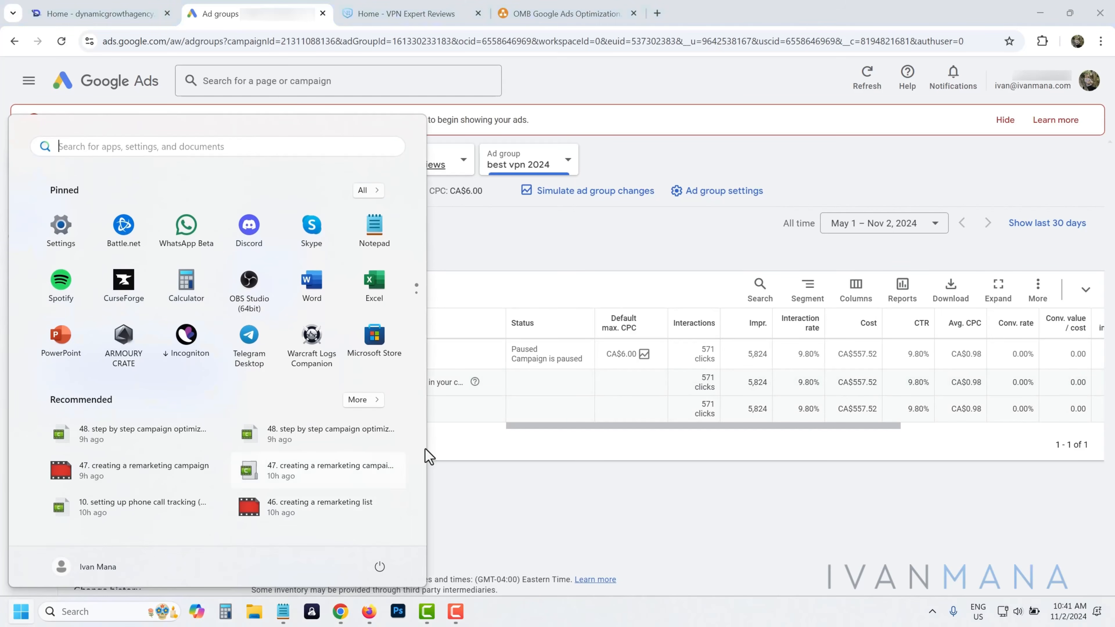
left_click(467, 492)
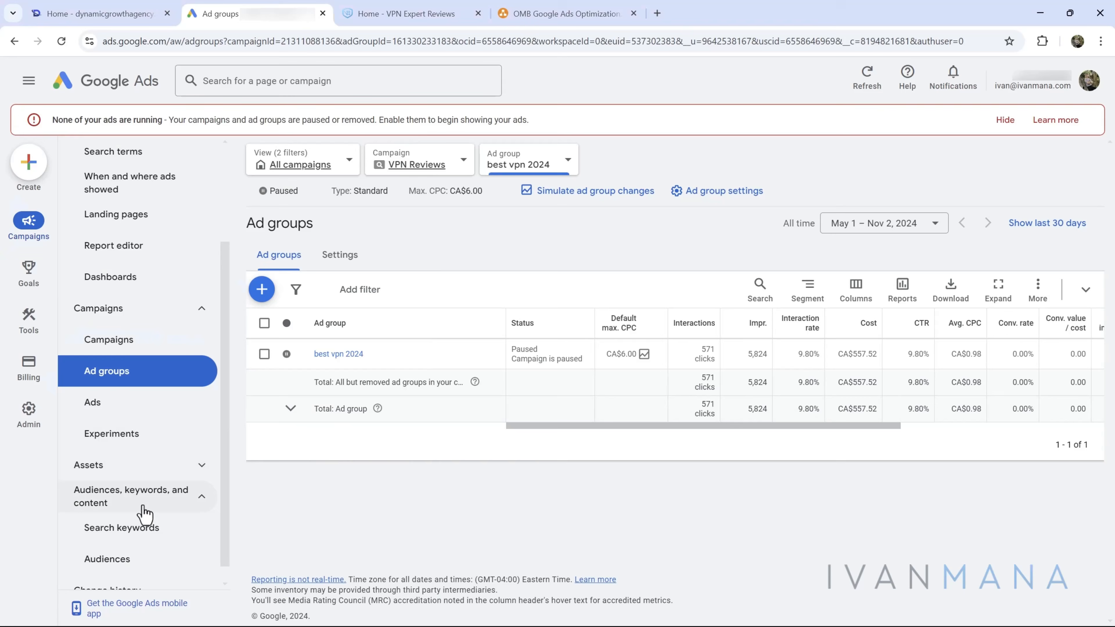
Step: Open the negative search keywords list for the "best vpn 2024" ad group
left_click(169, 558)
left_click(131, 529)
left_click(386, 259)
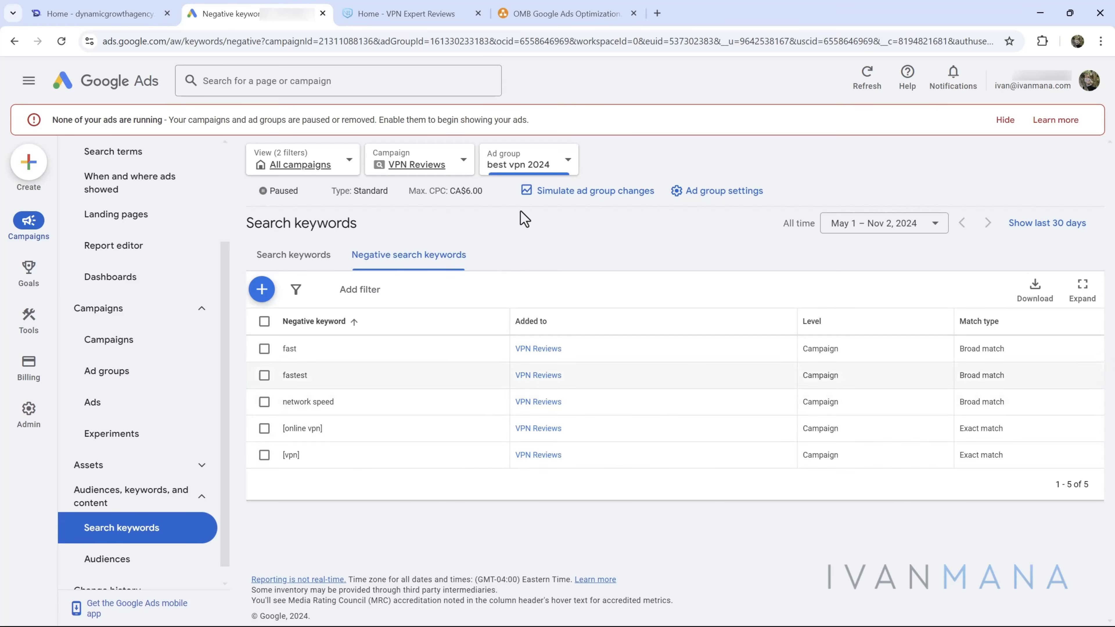
Step: Switch to the optimization flowchart in diagrams.net and examine the ROAS question with its impressions, clicks, budget and low-bid checks
left_click(533, 11)
scroll(889, 285, "down", 3)
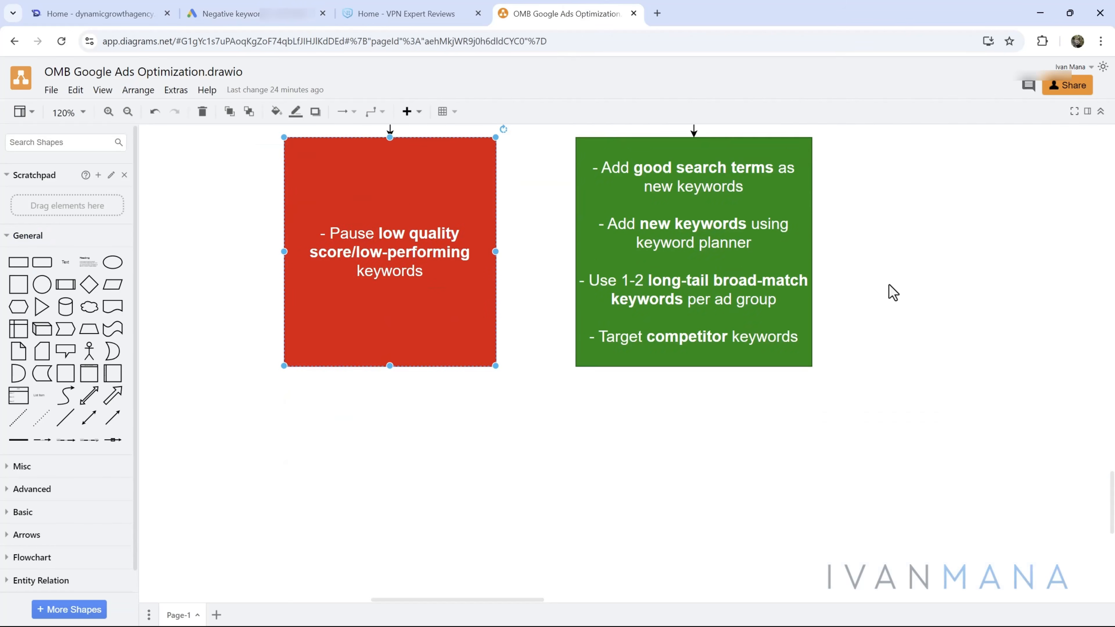
scroll(839, 300, "down", 5)
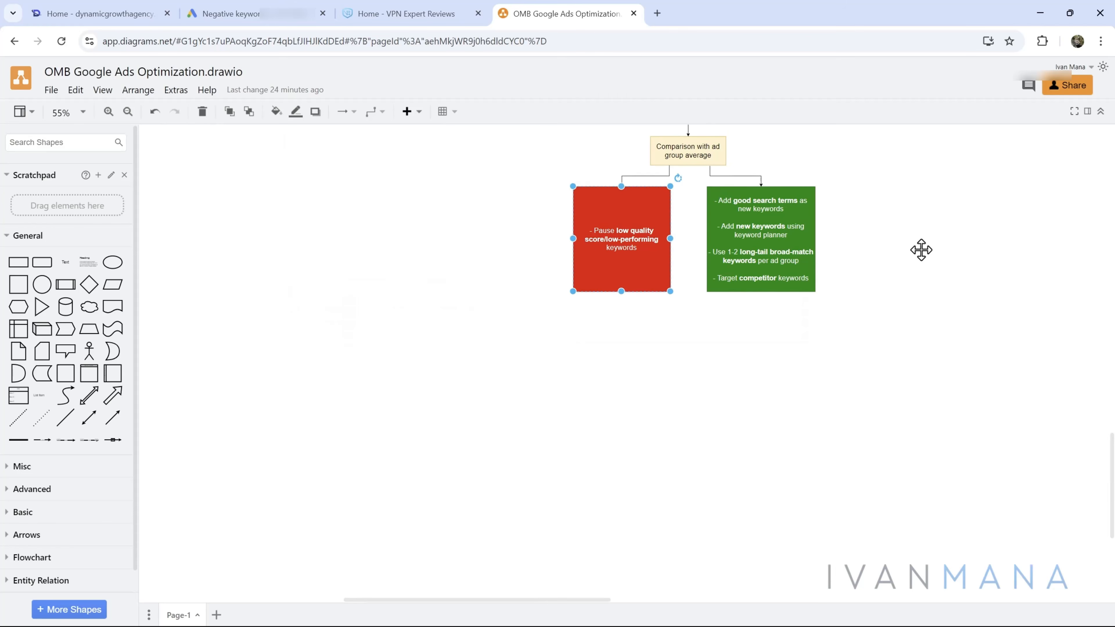
left_click_drag(935, 168, 684, 447)
left_click_drag(579, 255, 313, 623)
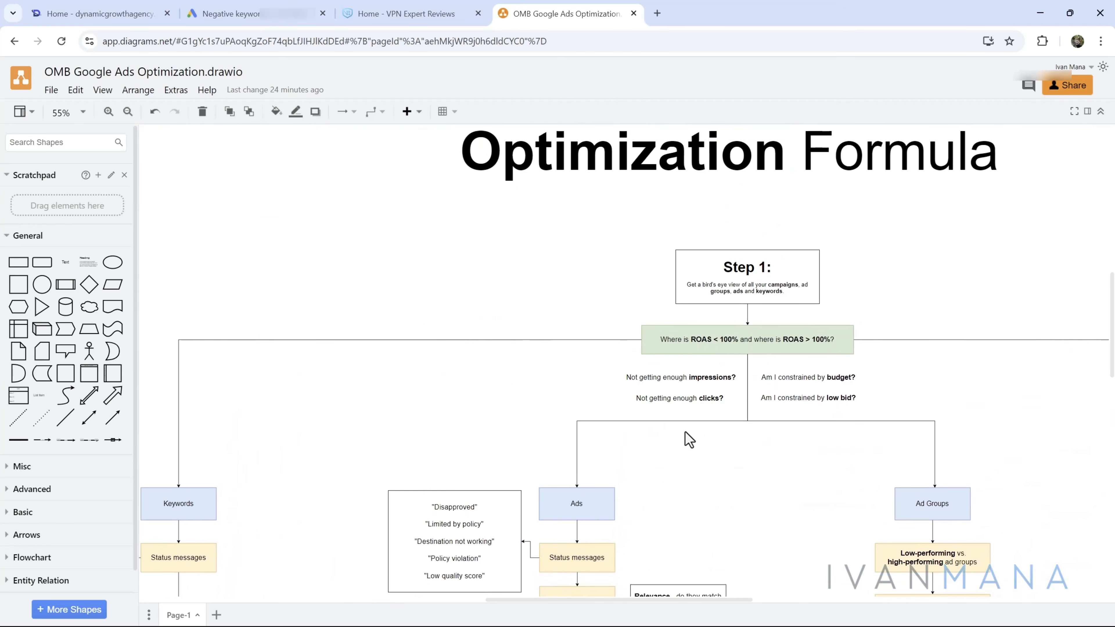
scroll(655, 493, "up", 5)
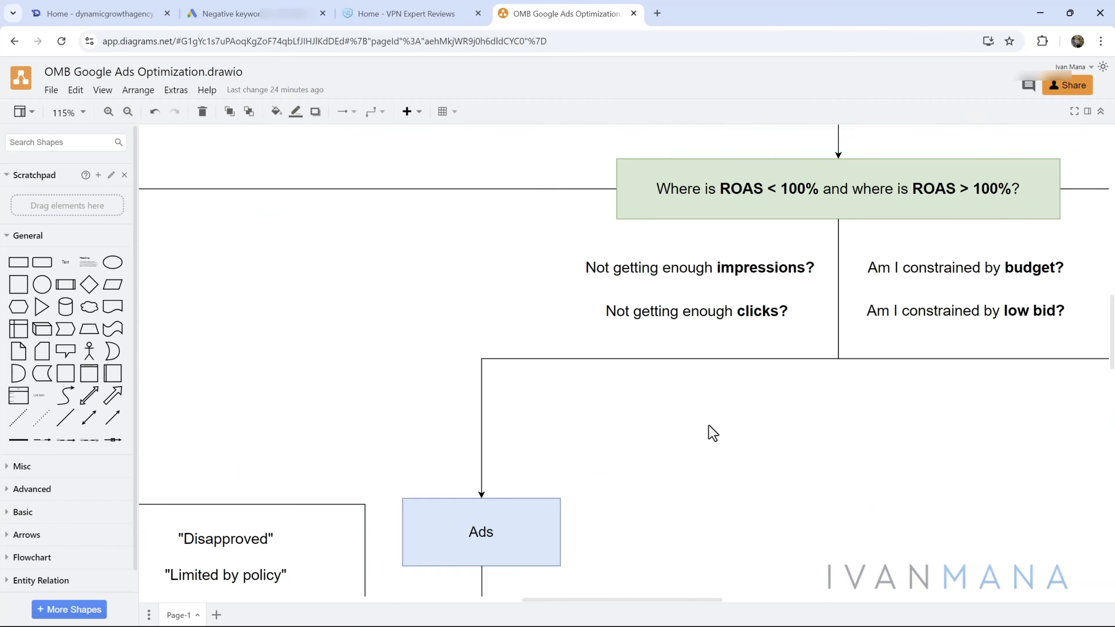
left_click_drag(685, 453, 474, 579)
left_click_drag(729, 507, 618, 523)
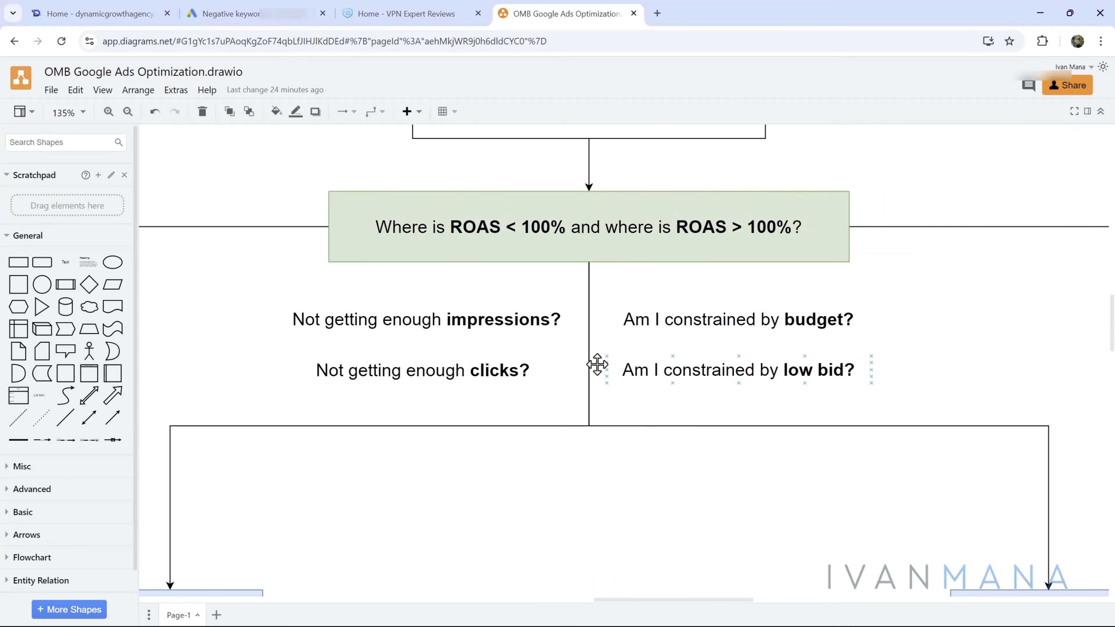
left_click_drag(302, 503, 497, 478)
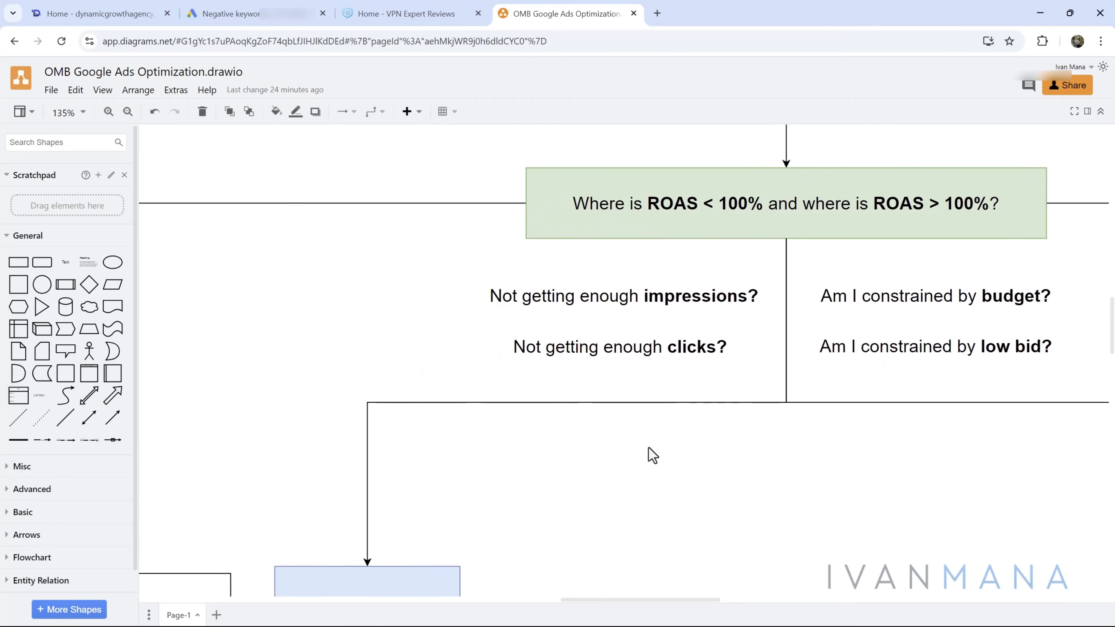
scroll(769, 505, "right", 5)
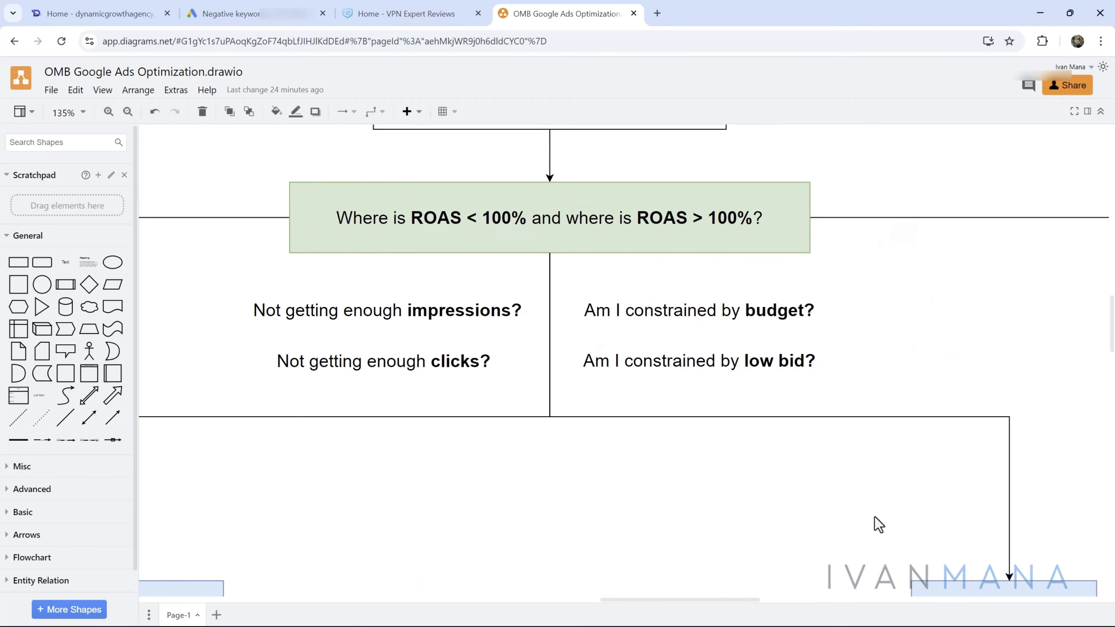
scroll(879, 524, "right", 7)
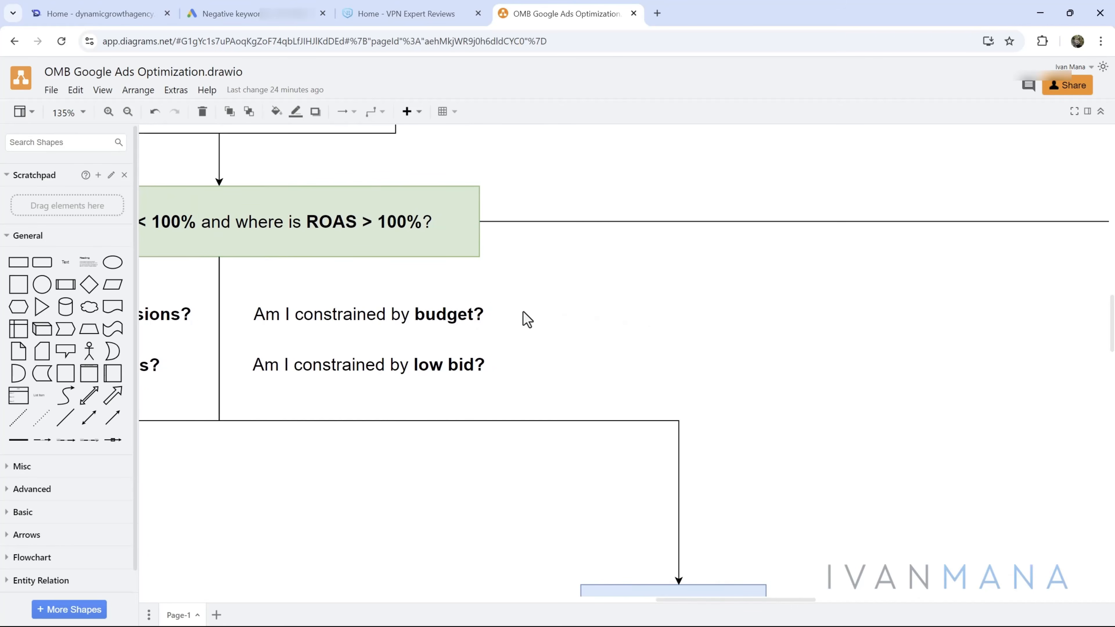
scroll(355, 497, "down", 2)
scroll(331, 505, "left", 10)
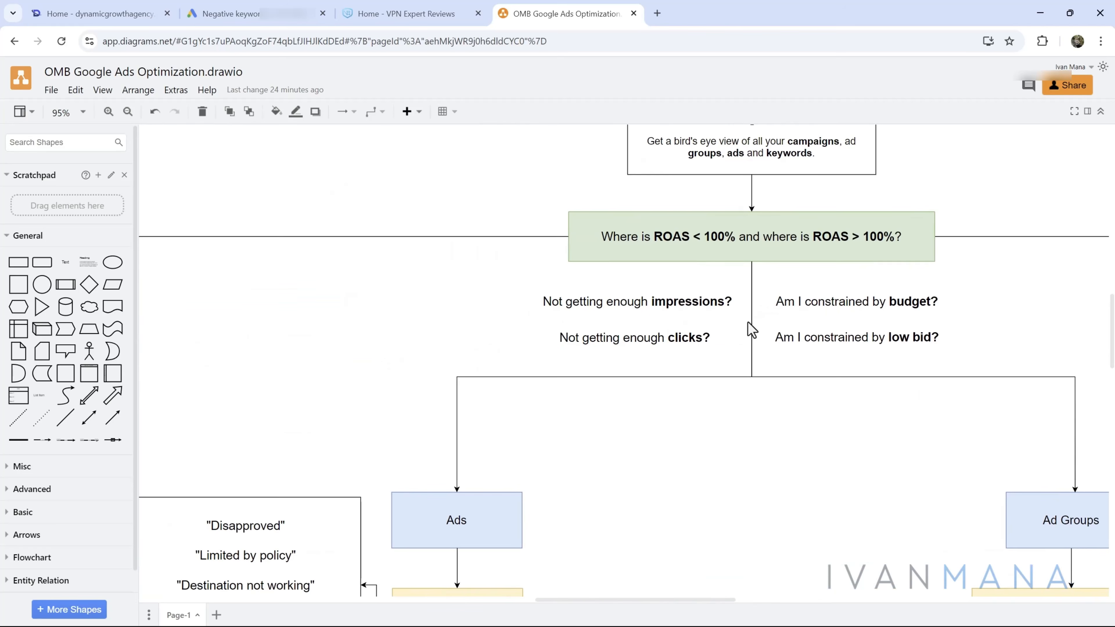
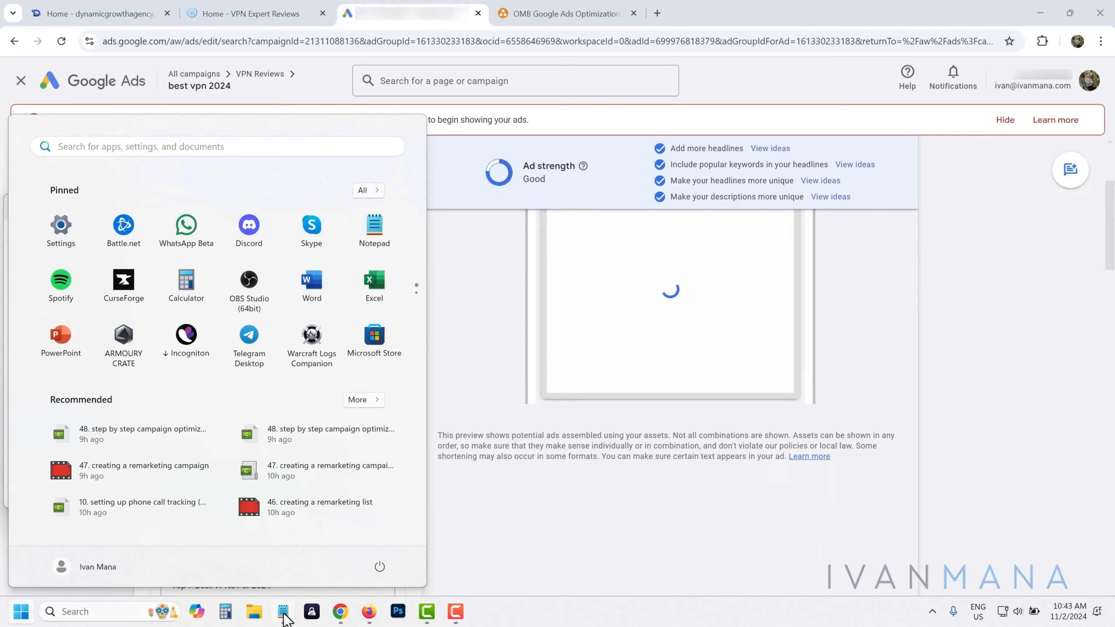
Step: Read the AD COPY ideas in the Notepad notes, then return to the ad editor in Google Ads
left_click(283, 611)
left_click(60, 417)
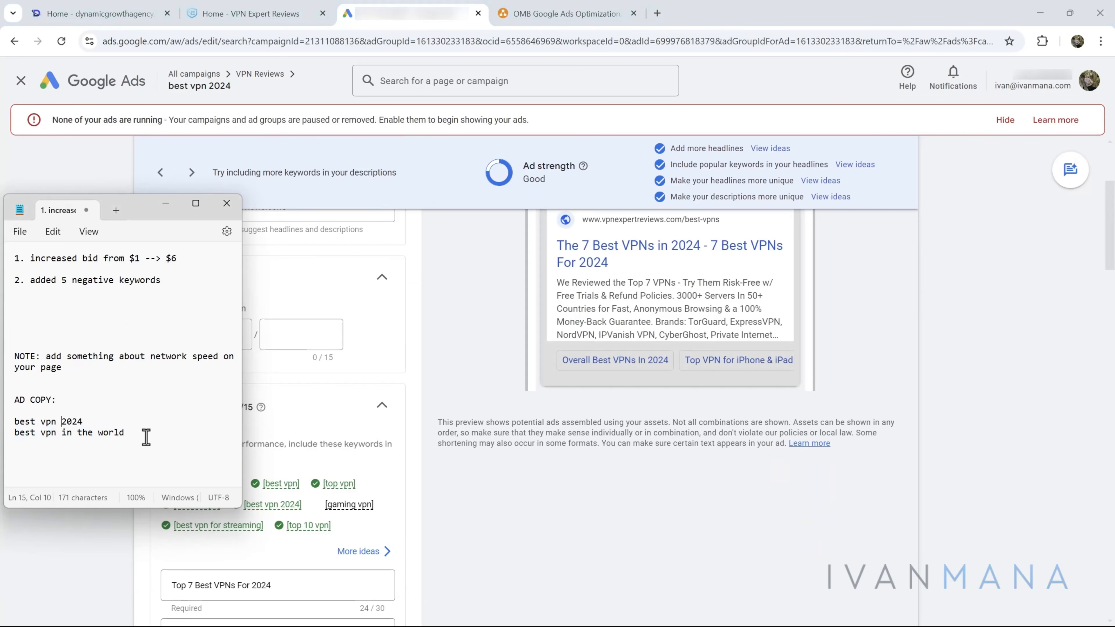
left_click_drag(144, 438, 2, 428)
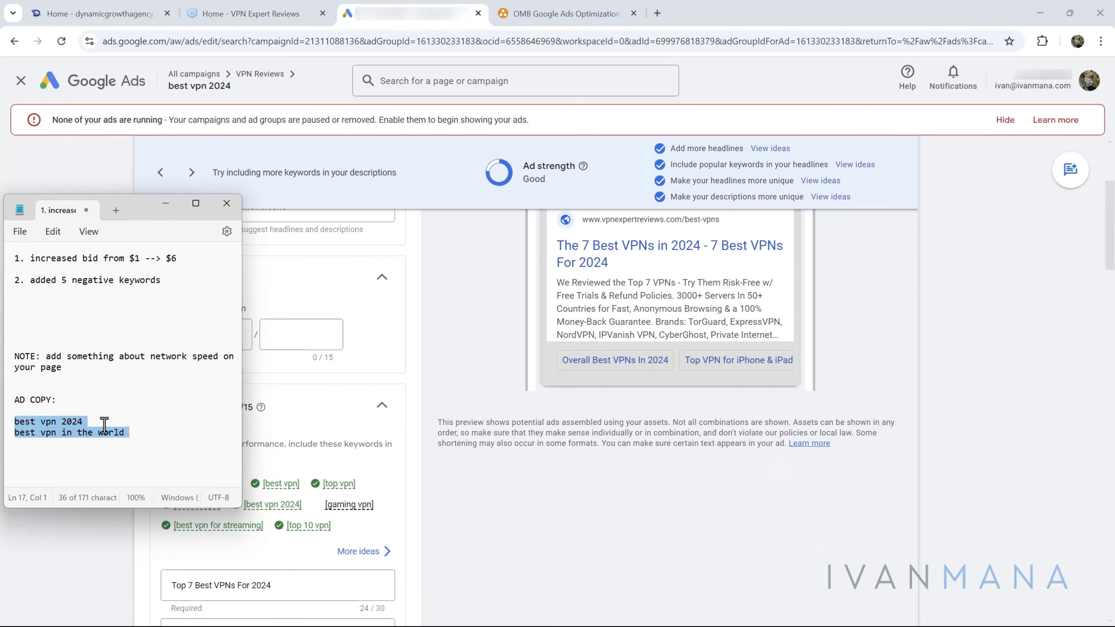
double_click(114, 433)
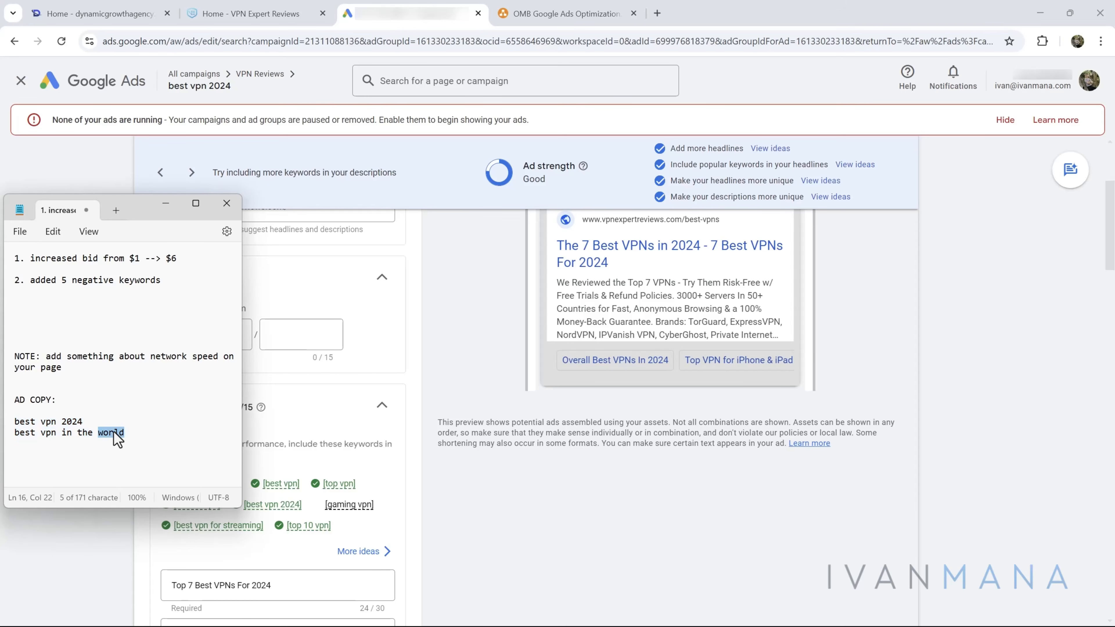
left_click(116, 438)
left_click(433, 492)
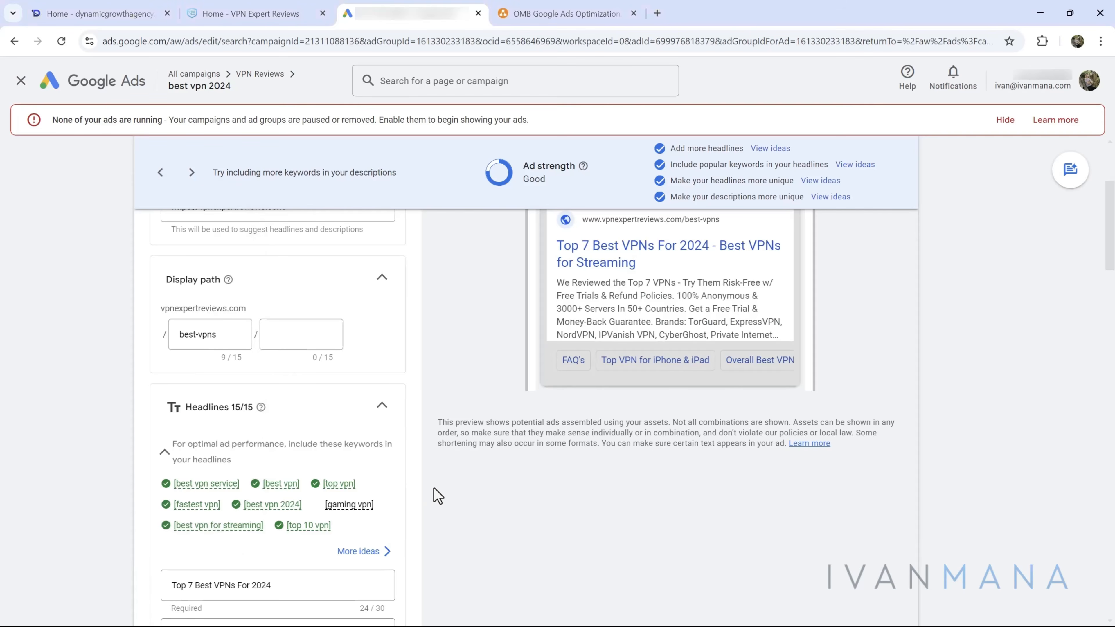
Step: Examine the ad's full list of headlines for wording that could be replaced
scroll(406, 406, "down", 4)
scroll(407, 404, "down", 3)
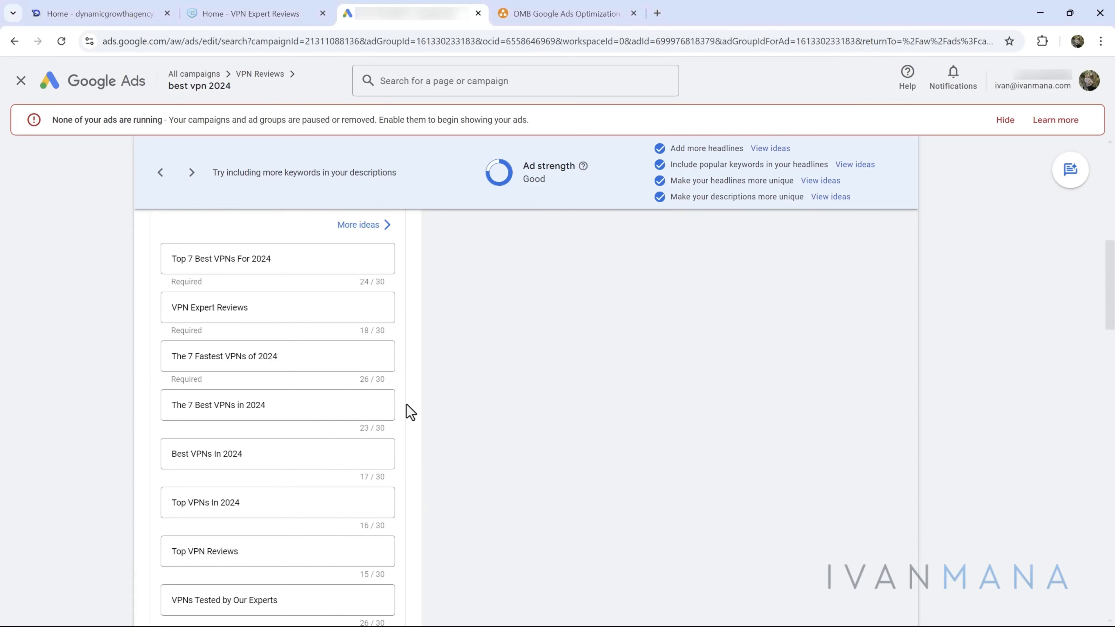
scroll(407, 421, "down", 3)
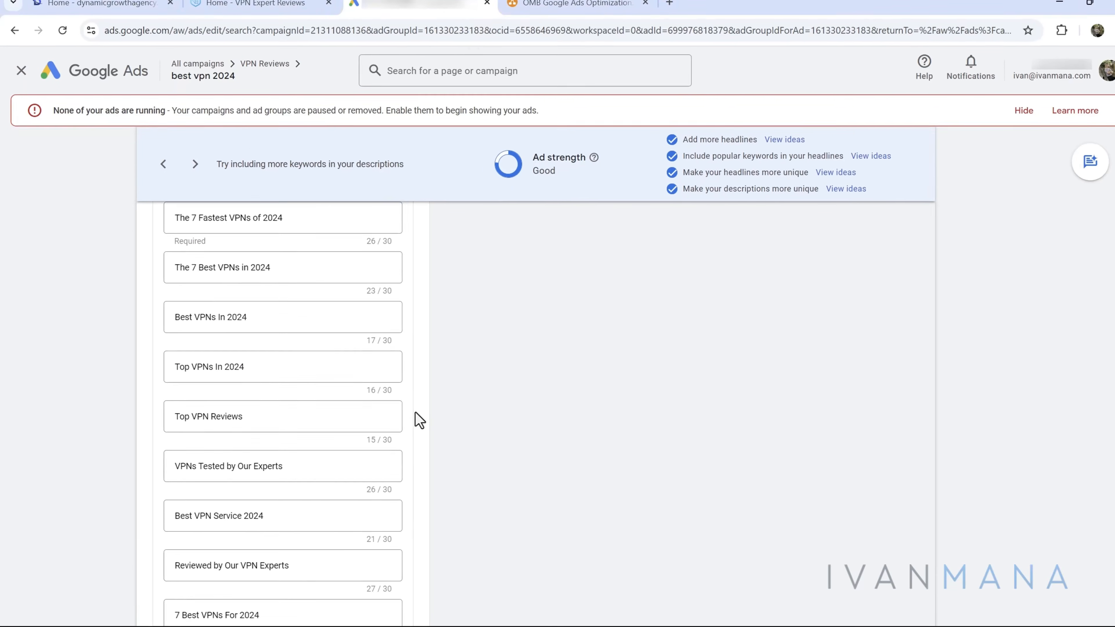
scroll(415, 413, "down", 5)
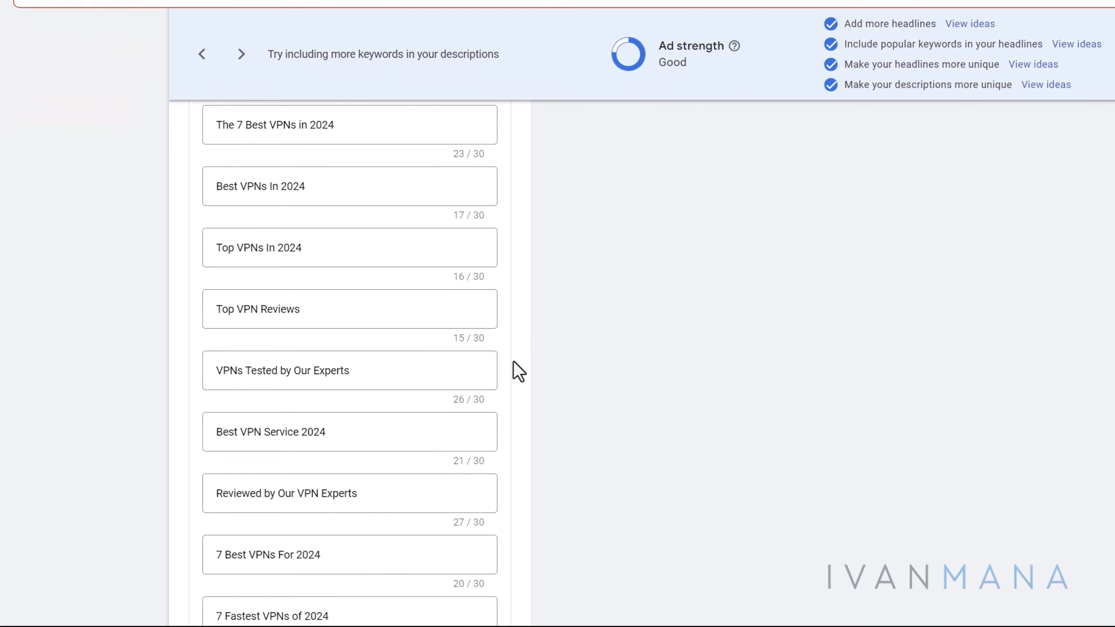
scroll(415, 413, "up", 1)
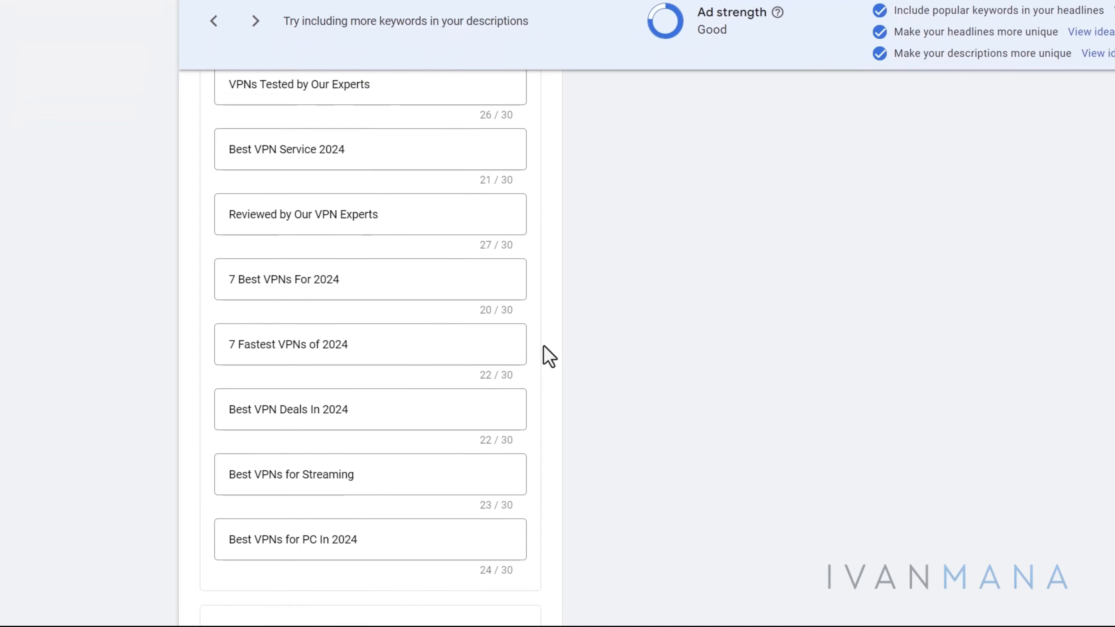
scroll(549, 355, "up", 10)
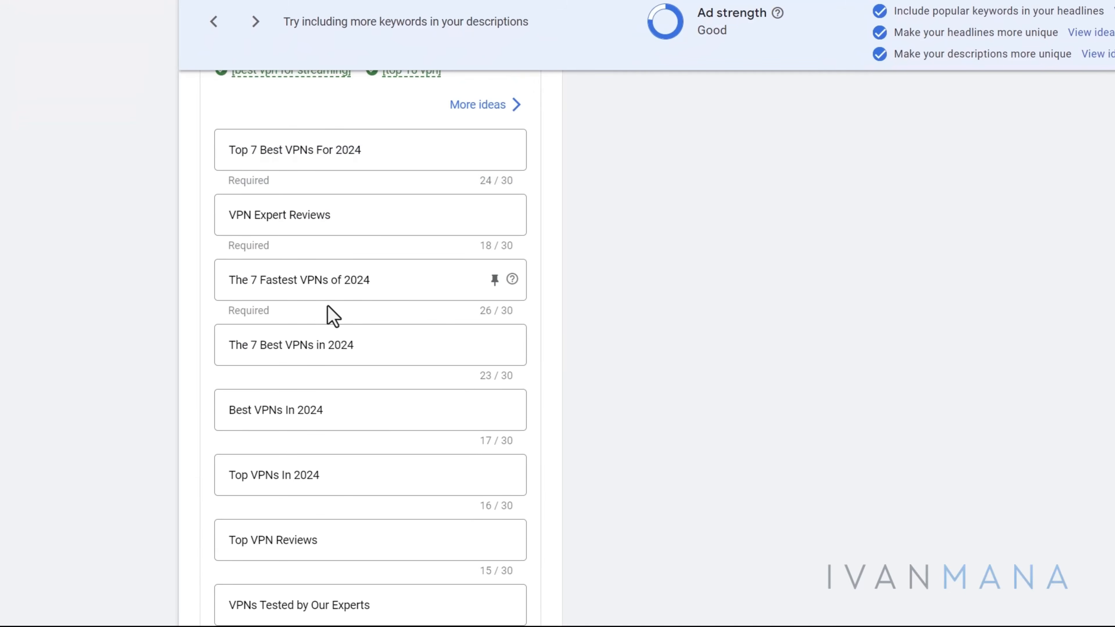
Step: Compare the overlapping headlines, including "The 7 Fastest VPNs of 2024" and "7 Best VPNs For 2024", to find a redundant one
left_click(264, 282)
key("ctrl+a")
scroll(596, 364, "down", 1)
scroll(591, 356, "down", 10)
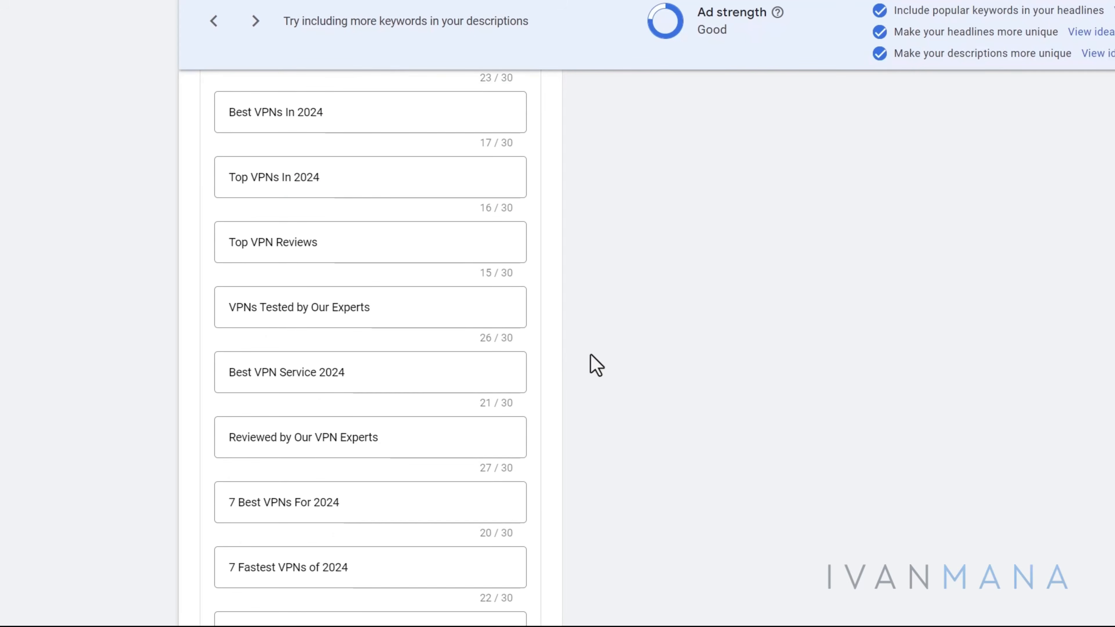
left_click(279, 290)
key("ctrl+a")
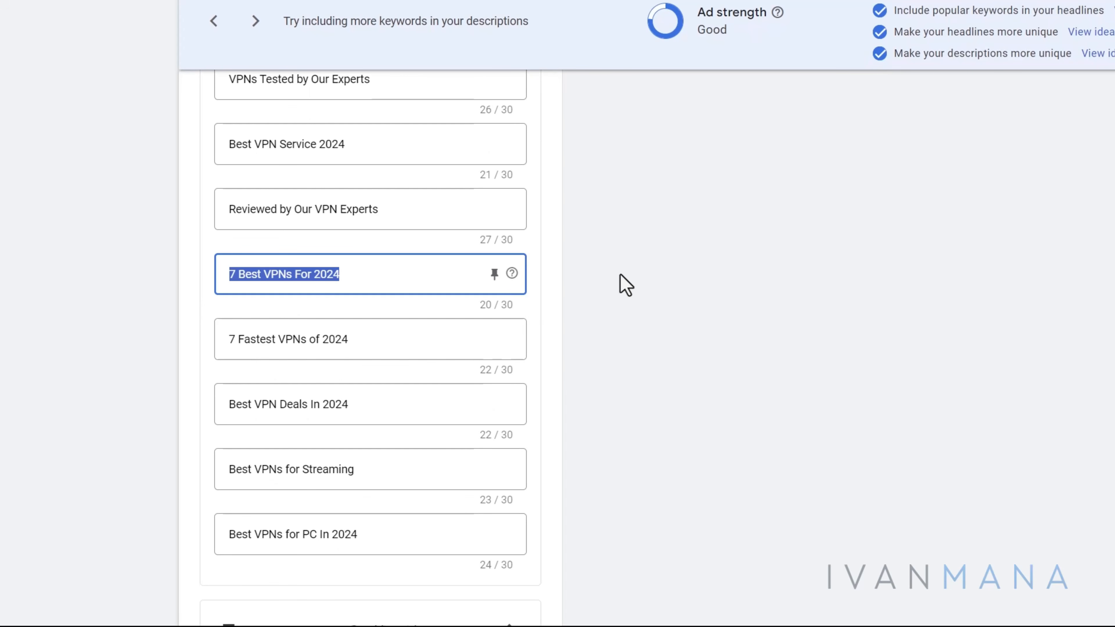
scroll(623, 285, "up", 10)
scroll(625, 285, "up", 2)
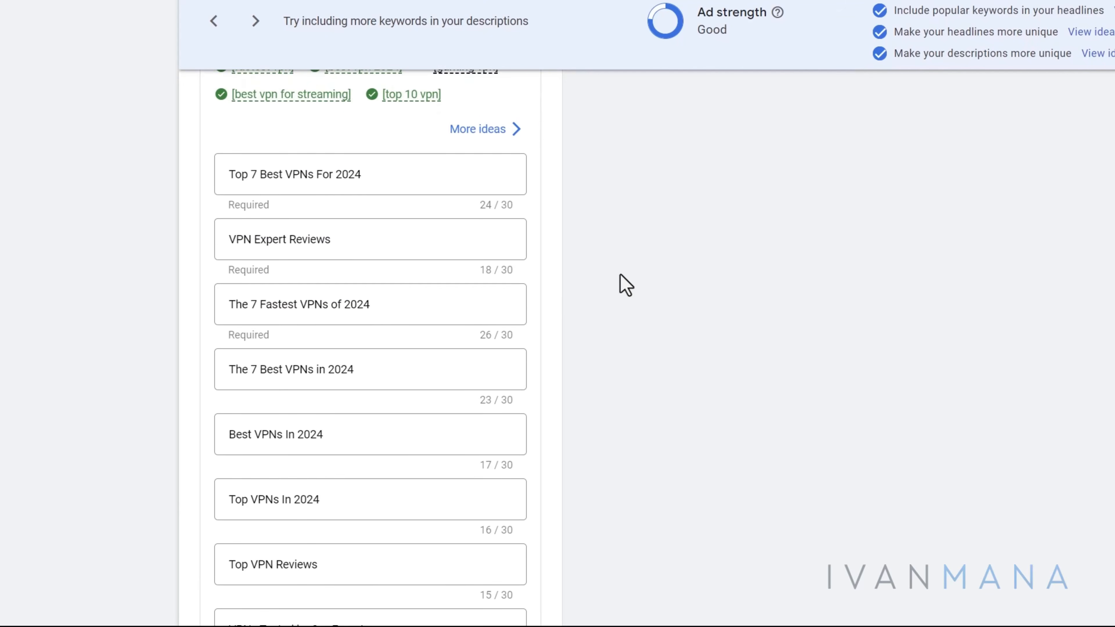
scroll(623, 284, "down", 10)
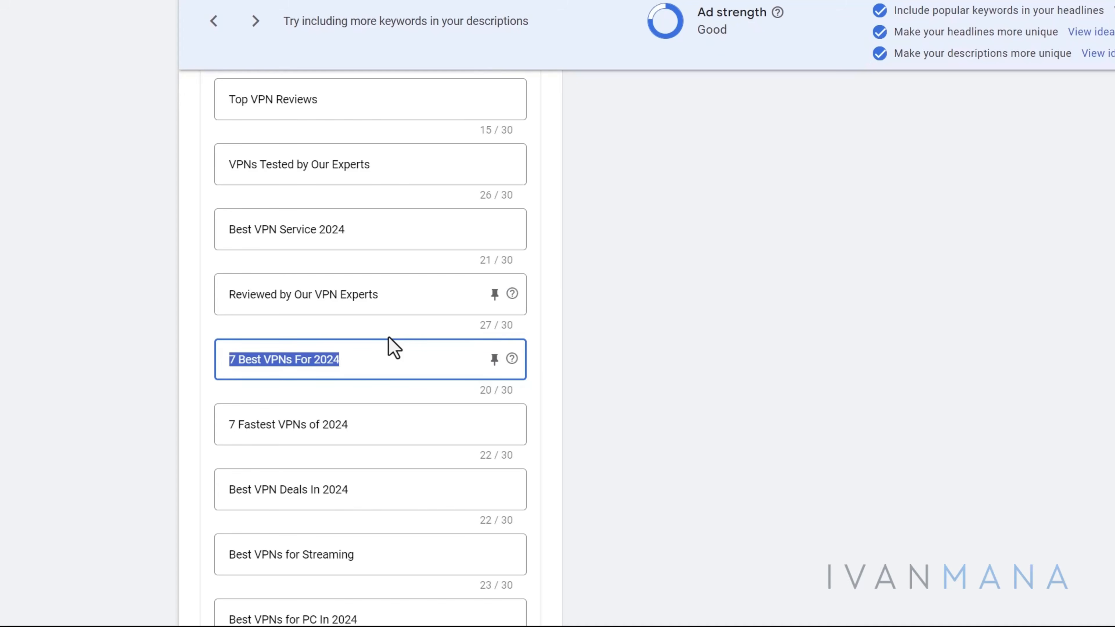
scroll(389, 338, "up", 9)
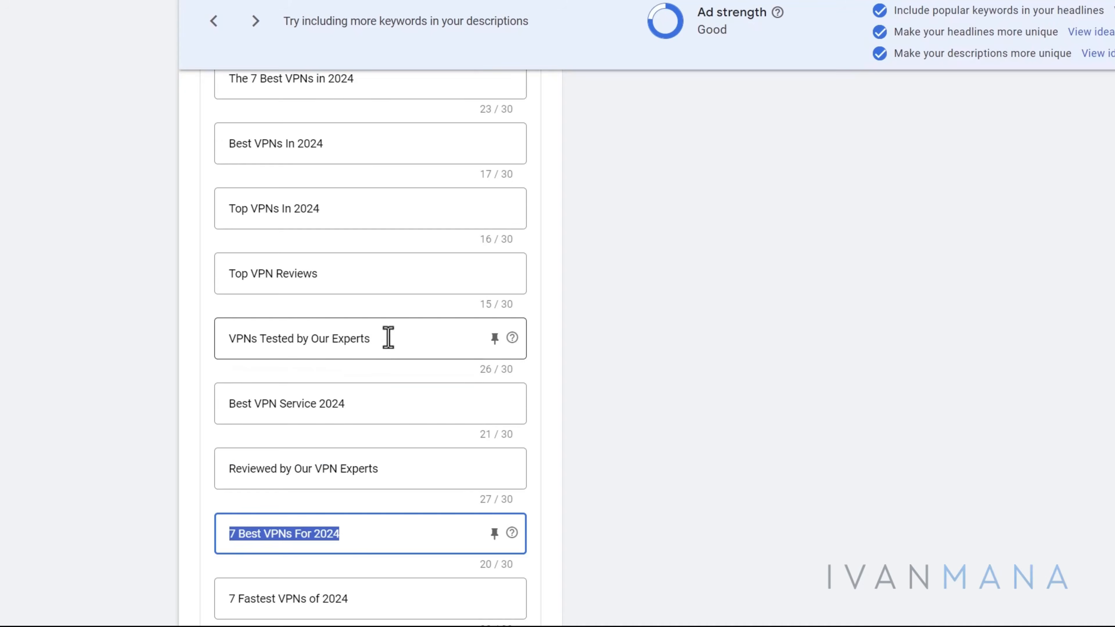
left_click(273, 275)
key("ctrl+a")
scroll(293, 307, "down", 9)
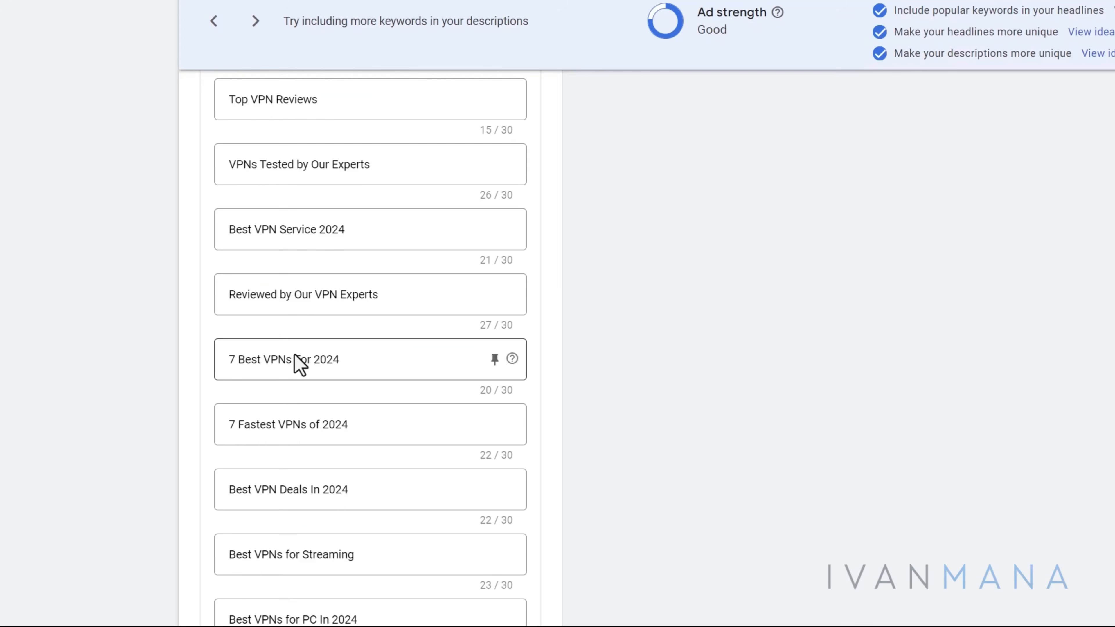
Step: Clear the text of the "7 Fastest VPNs of 2024" headline
left_click(288, 424)
key("ctrl+a")
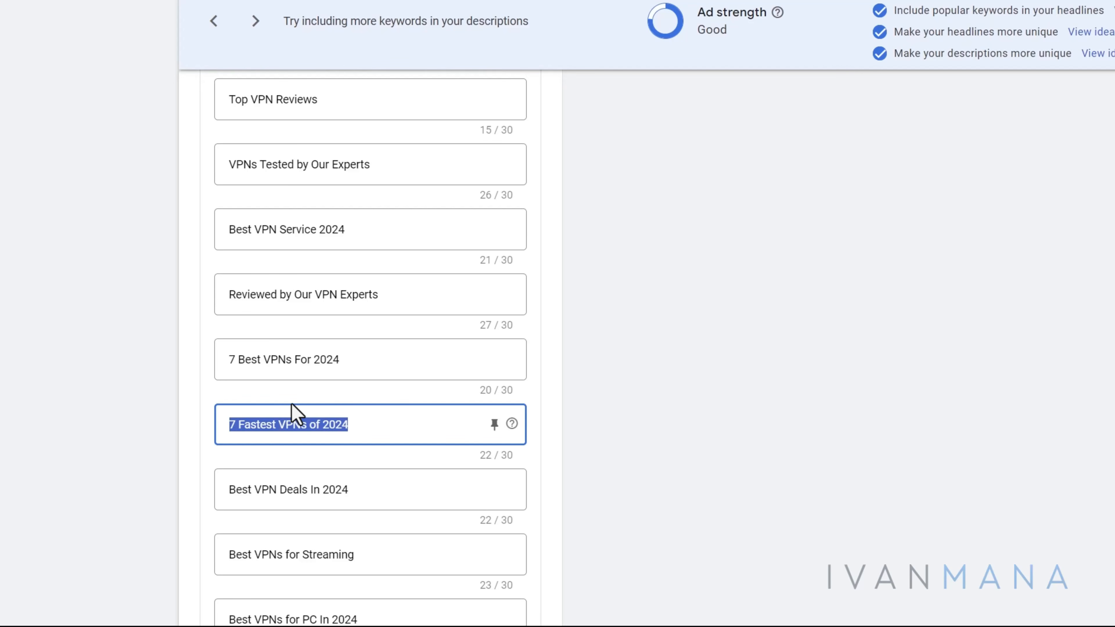
key("BackSpace")
left_click(162, 397)
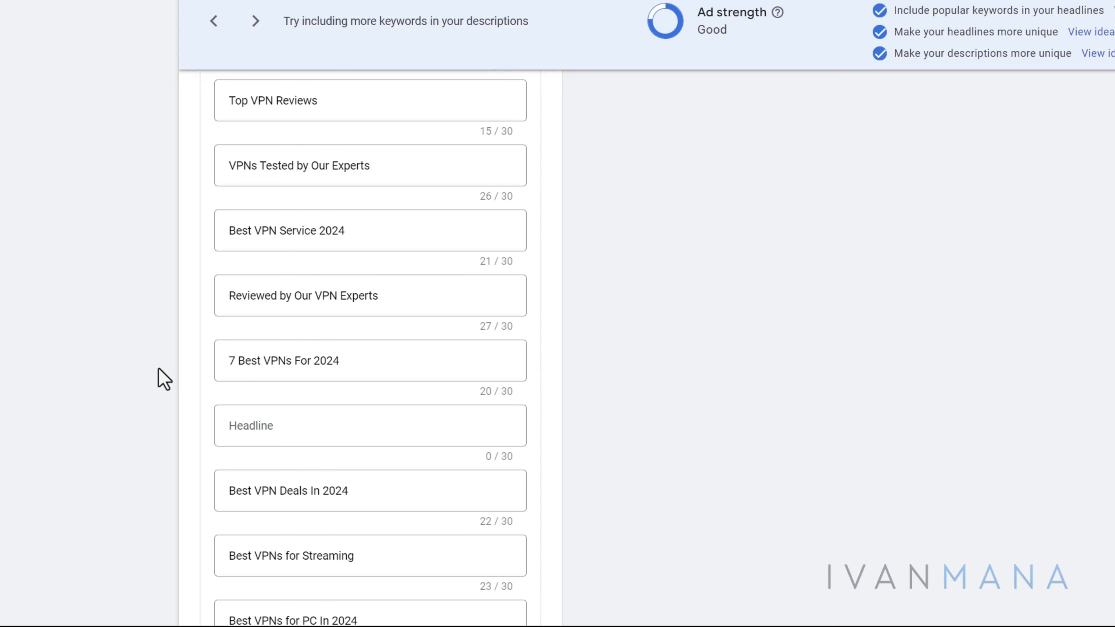
Step: Recheck the AD COPY phrases in the Notepad notes and go back to the ad's headlines
key("super")
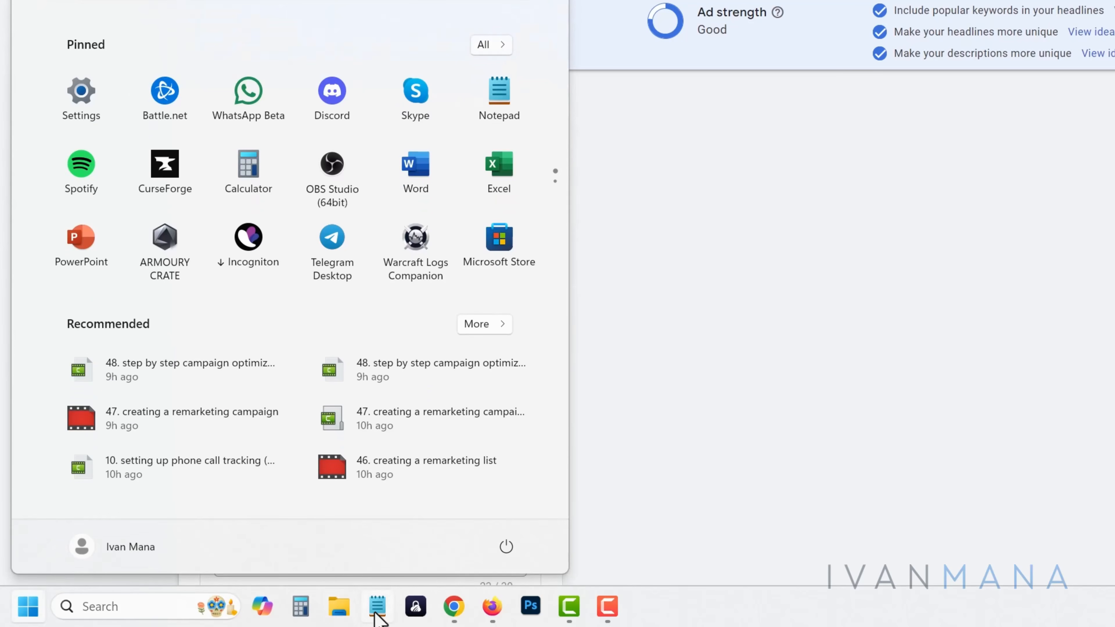
left_click(357, 606)
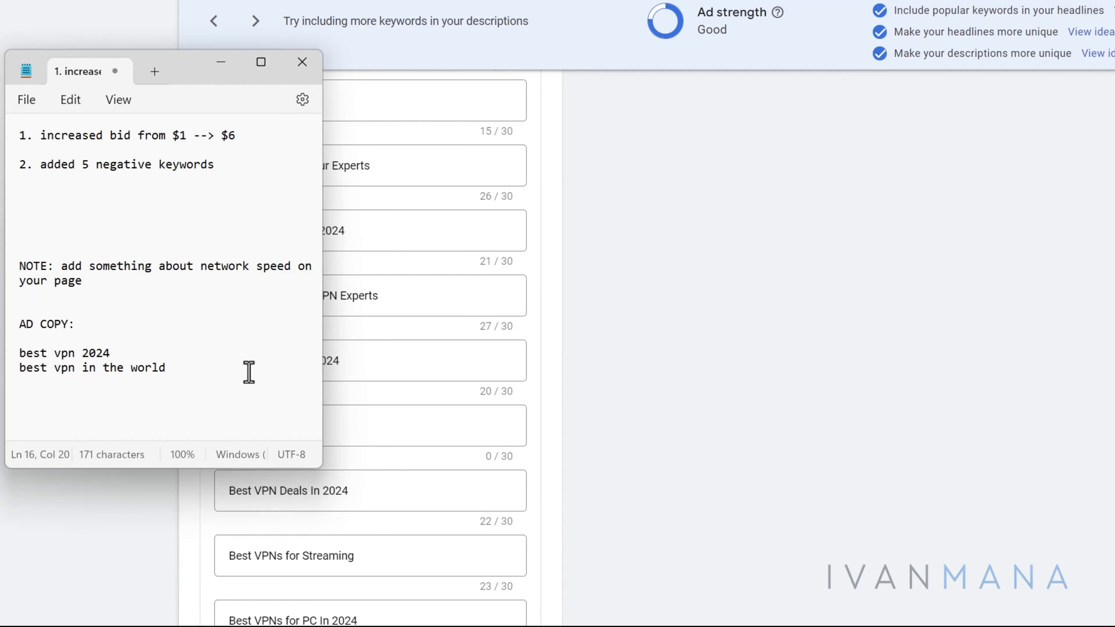
left_click(617, 345)
Step: Compare the existing headlines with the noted AD COPY phrases and check the suggested ideas for the empty headline
scroll(436, 323, "up", 4)
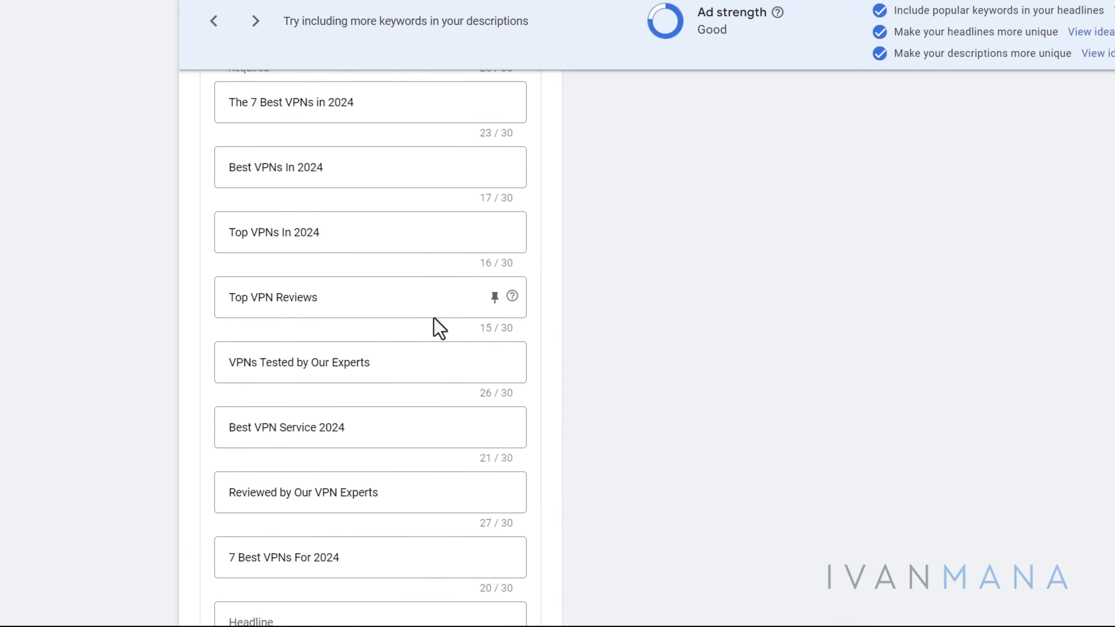
scroll(438, 327, "up", 3)
left_click(290, 313)
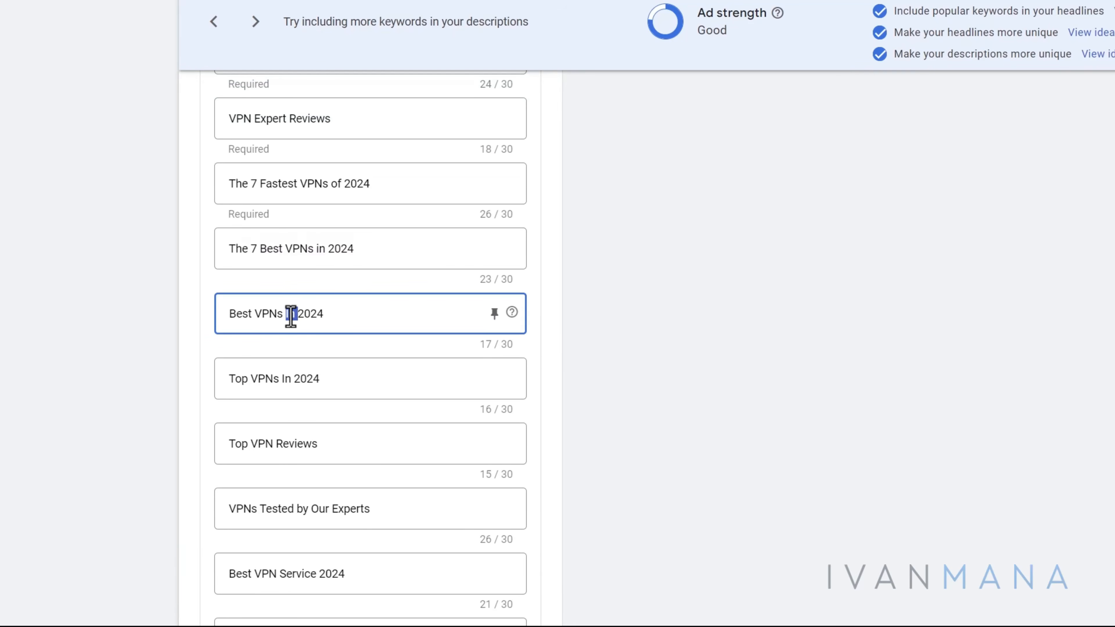
scroll(325, 308, "up", 1)
scroll(325, 307, "down", 8)
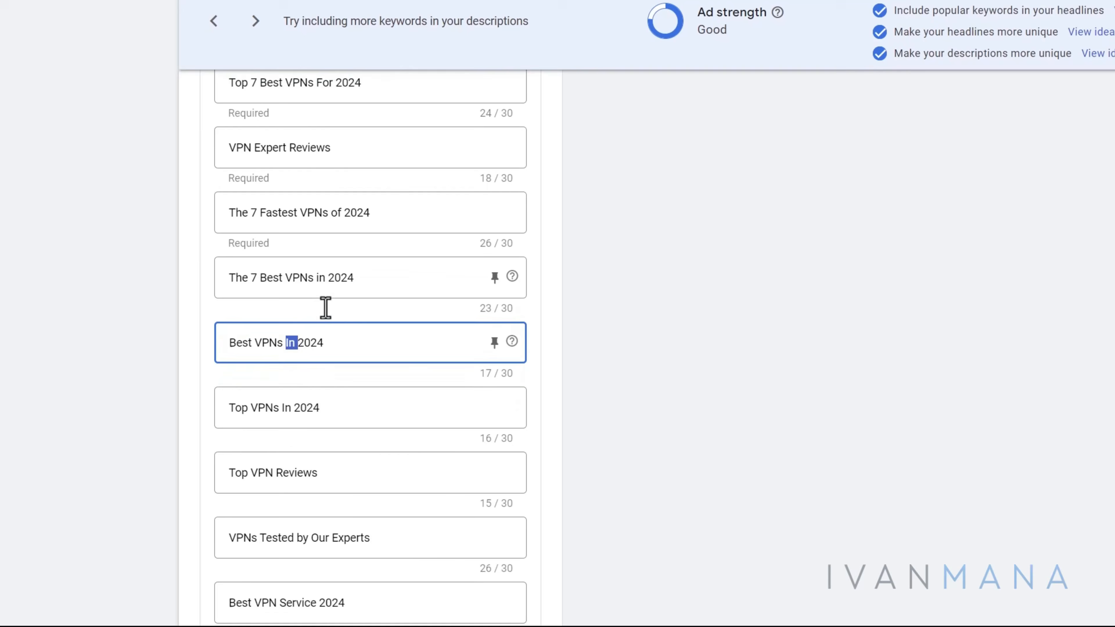
scroll(325, 307, "down", 2)
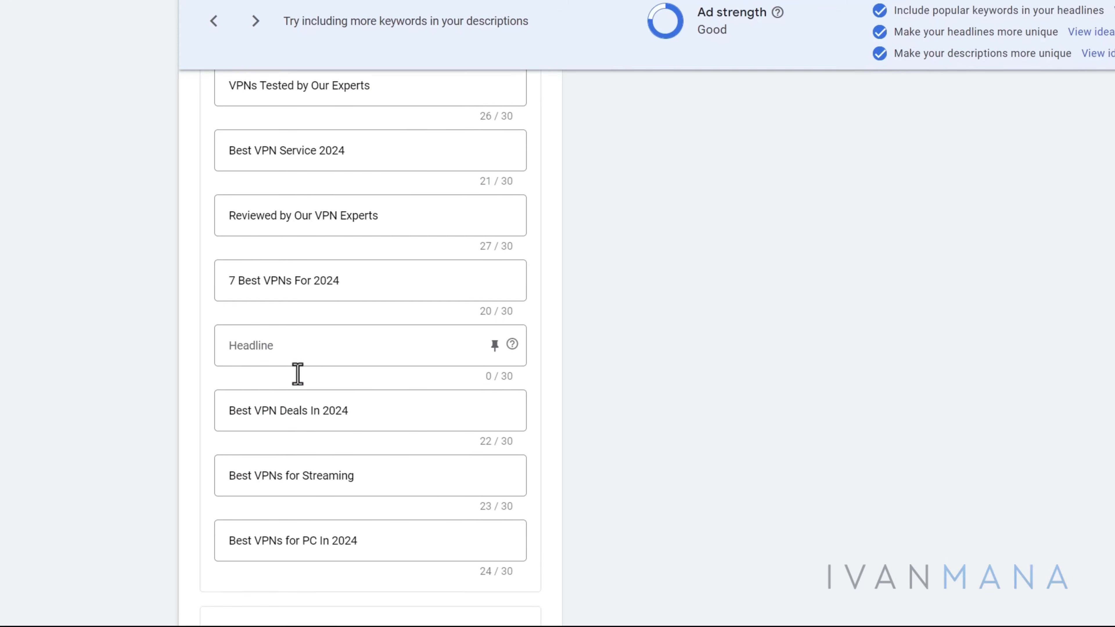
left_click(286, 342)
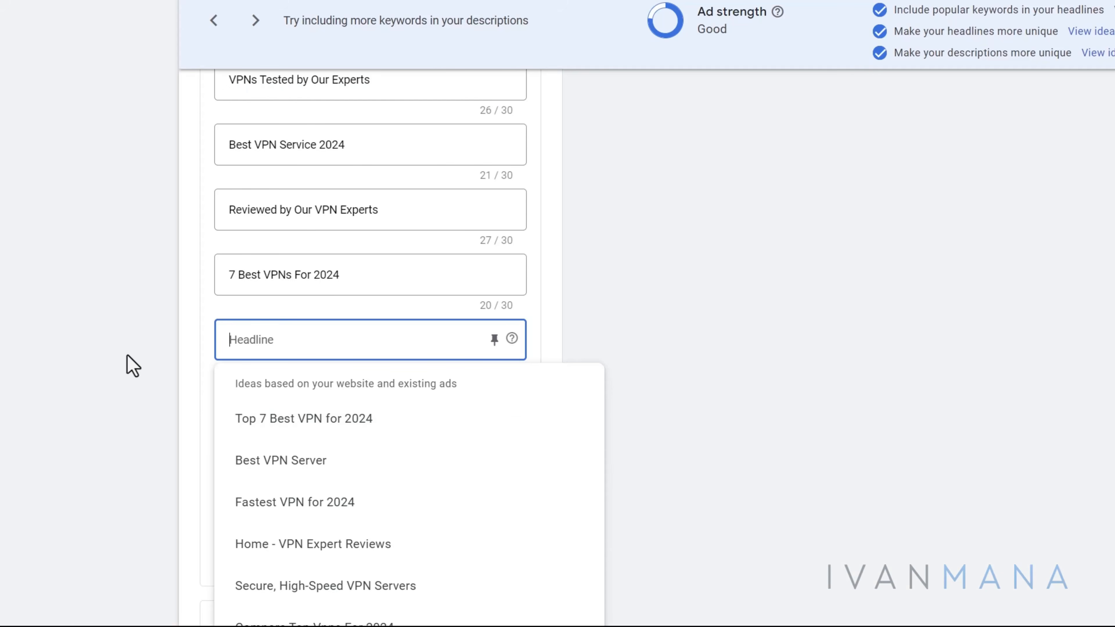
left_click(127, 365)
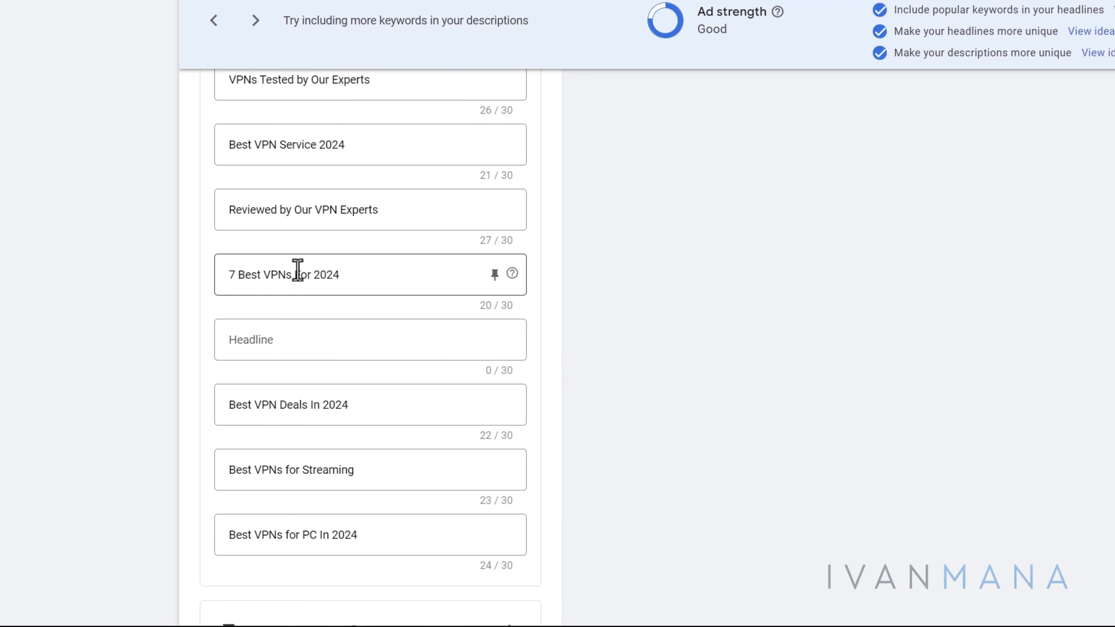
Step: Replace the headline "The 7 Fastest VPNs of 2024" with the suggested compare idea, capitalized as "Compare Top VPNs For 2024"
scroll(228, 307, "up", 2)
scroll(226, 308, "up", 6)
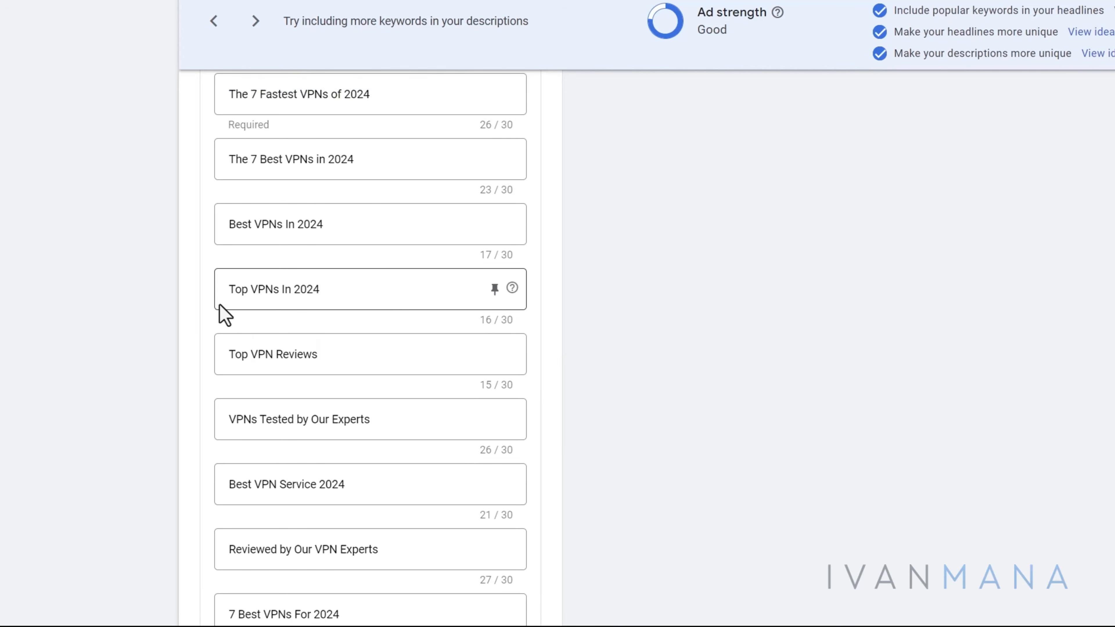
triple_click(306, 256)
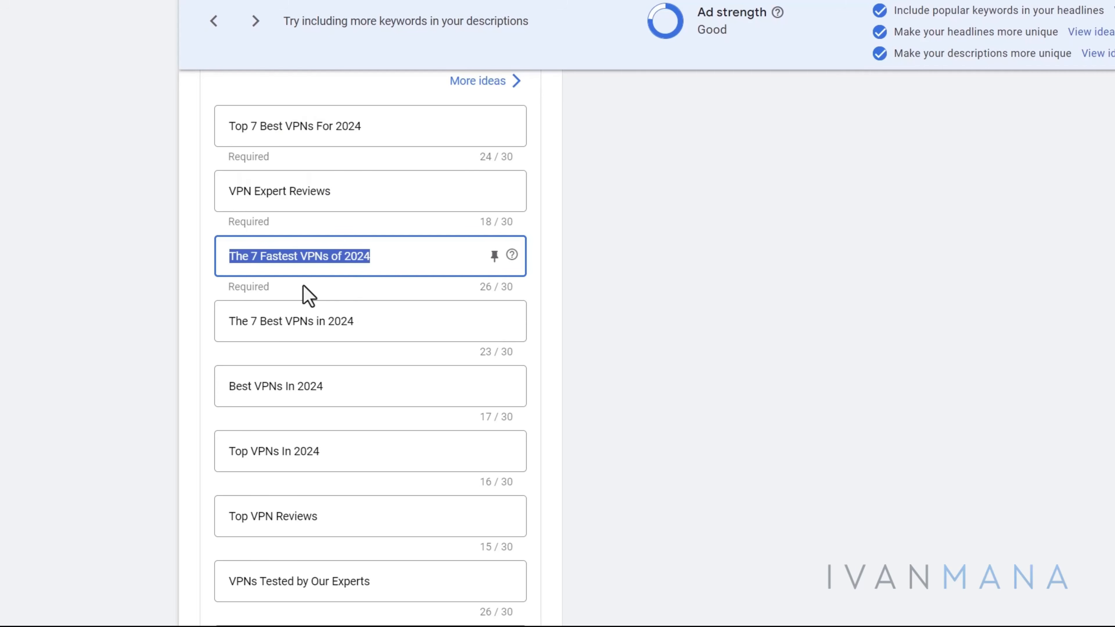
key("BackSpace")
left_click(123, 271)
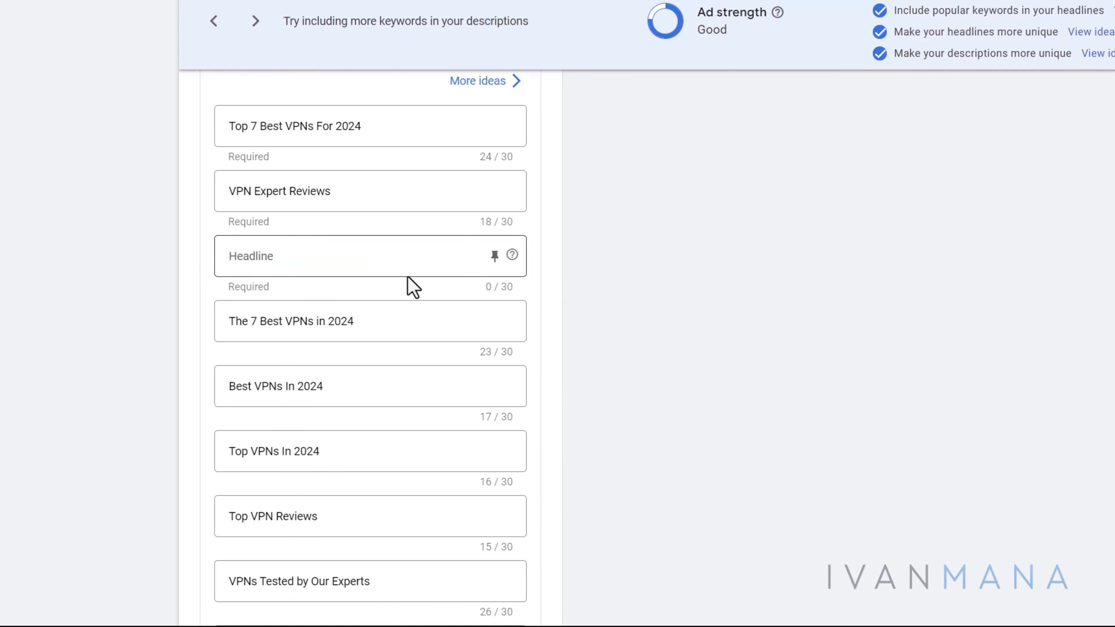
left_click(315, 262)
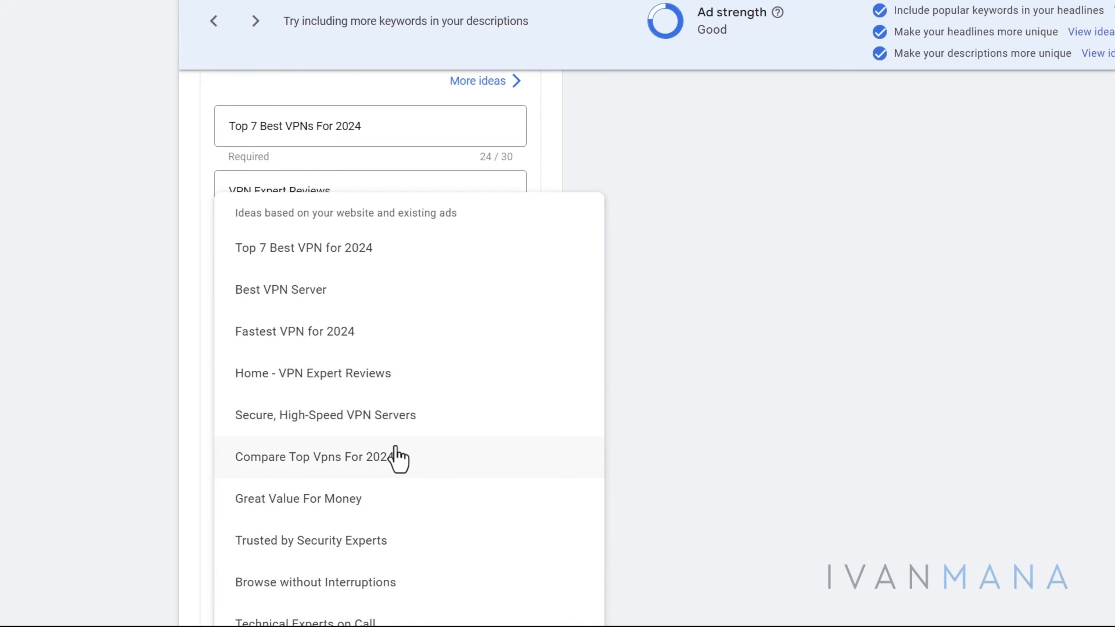
left_click(307, 459)
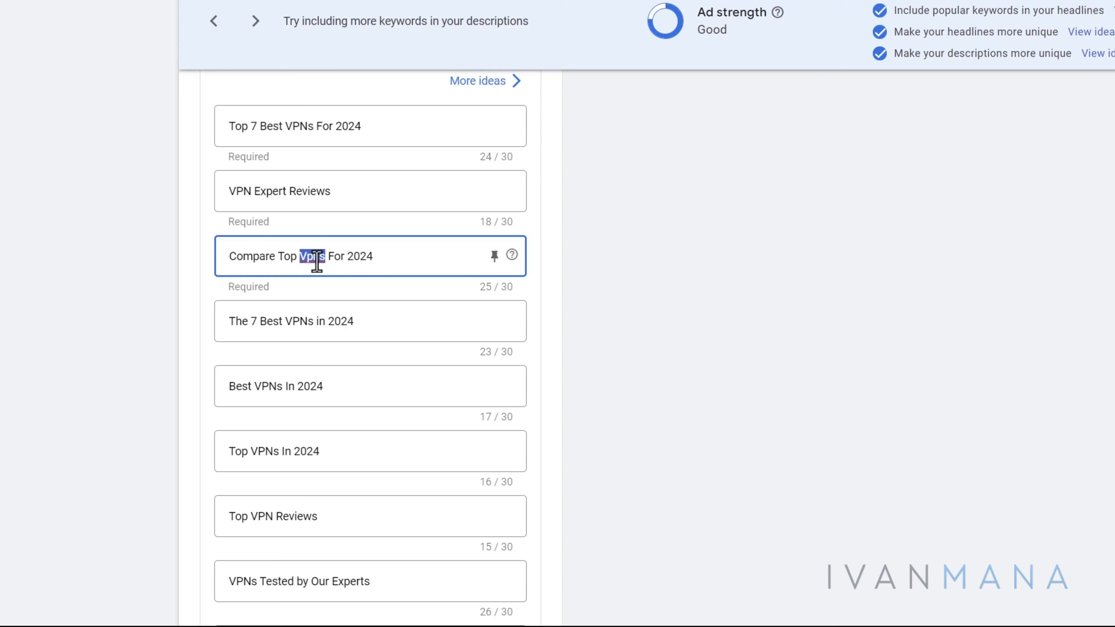
type("VPN")
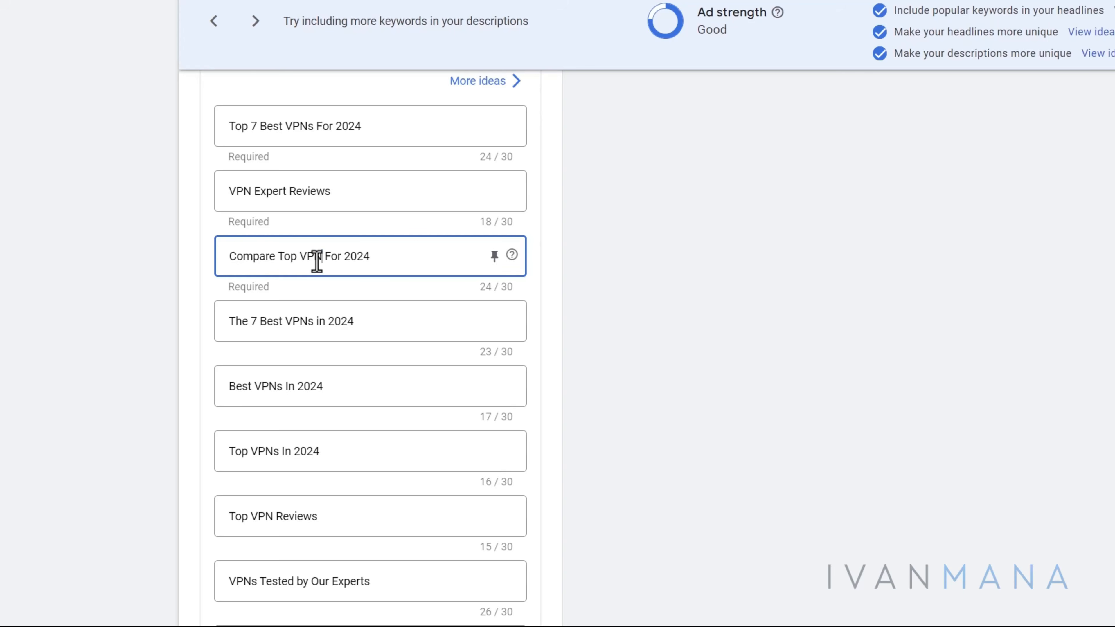
left_click(77, 372)
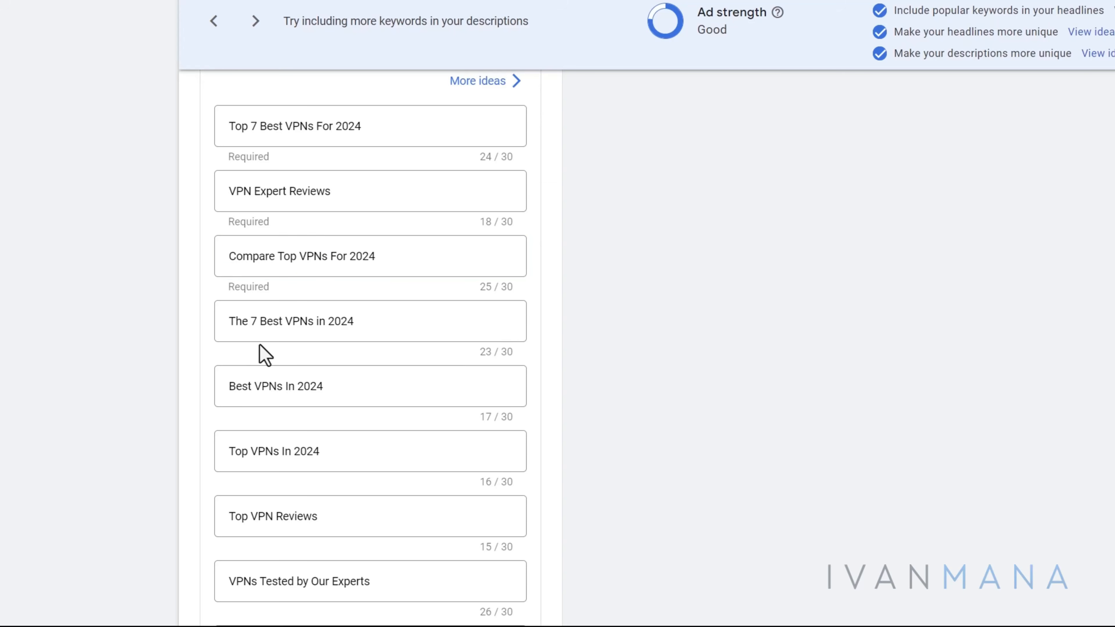
Step: Examine the full list of headlines for another repetitive one that could be replaced
scroll(259, 316, "down", 5)
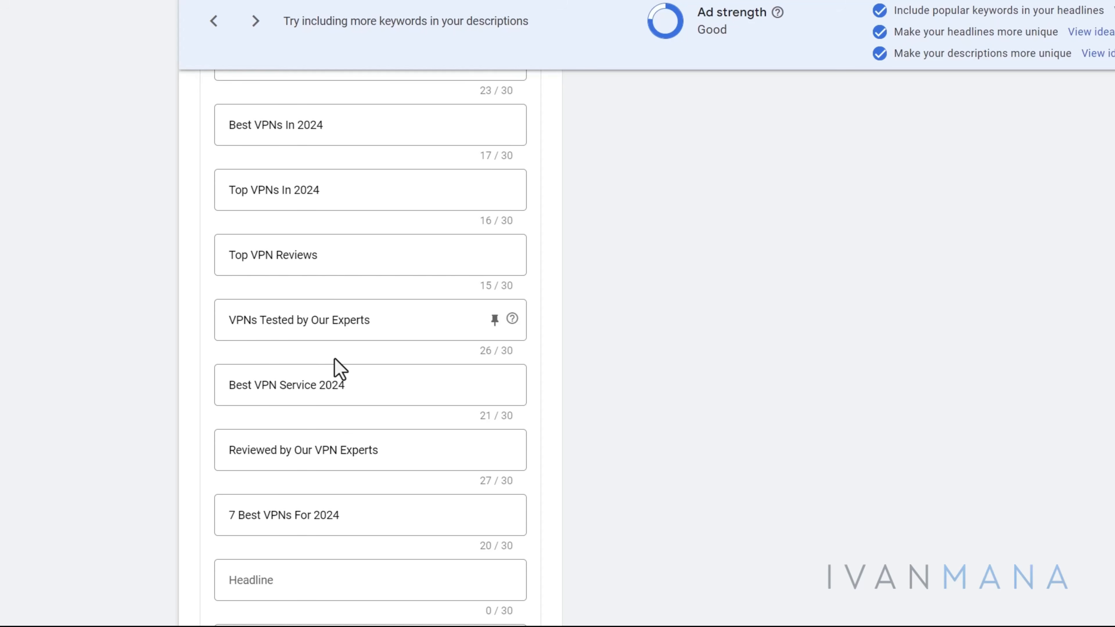
scroll(340, 369, "down", 6)
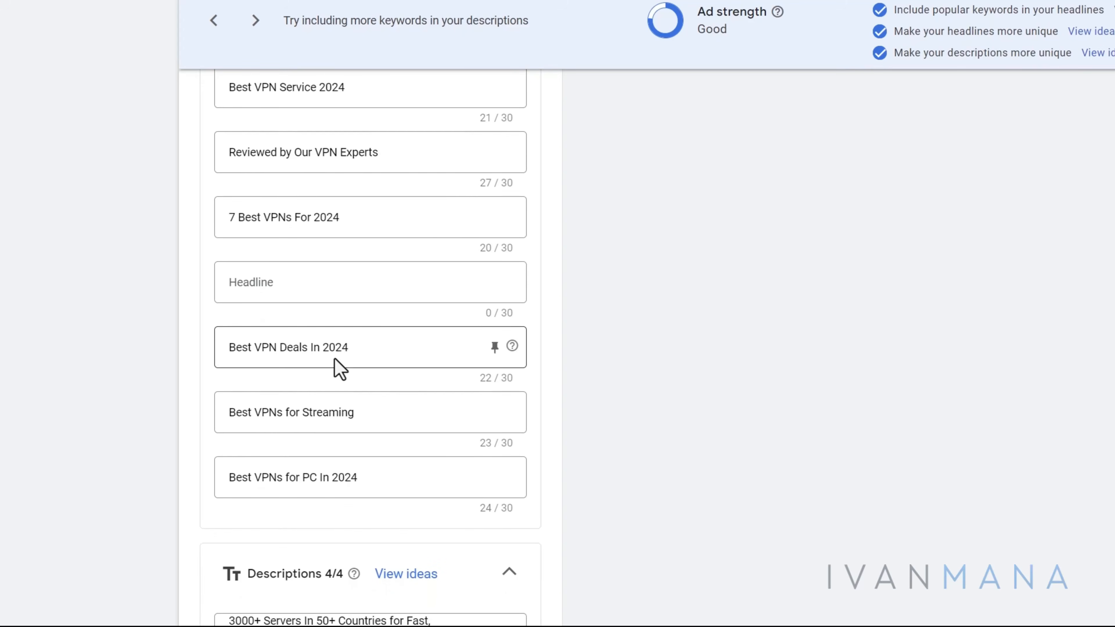
scroll(336, 415, "up", 3)
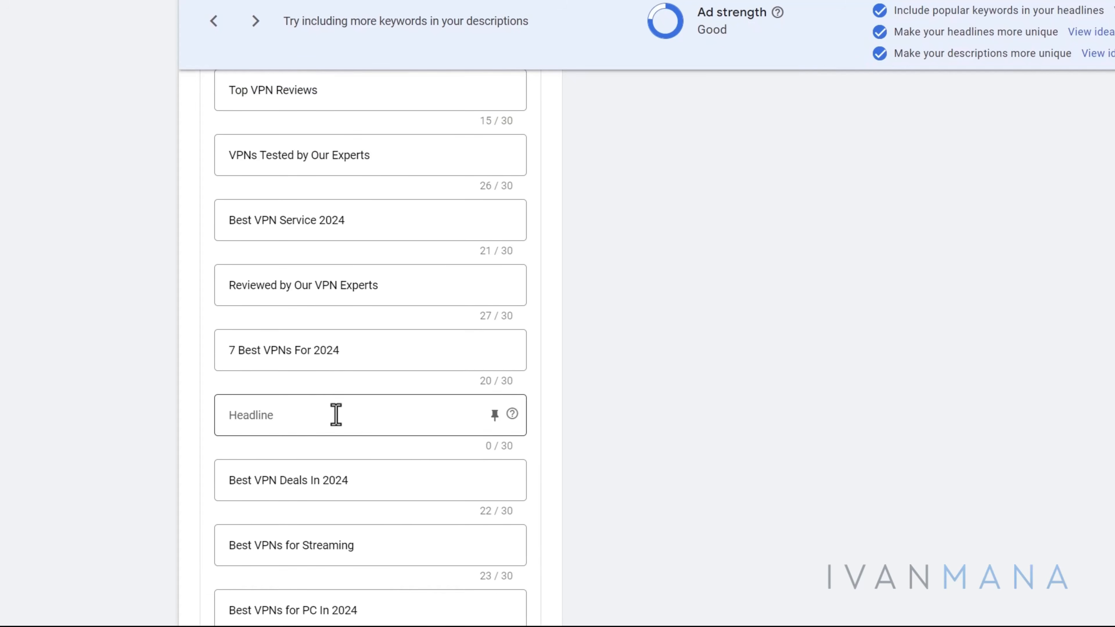
scroll(333, 325, "up", 4)
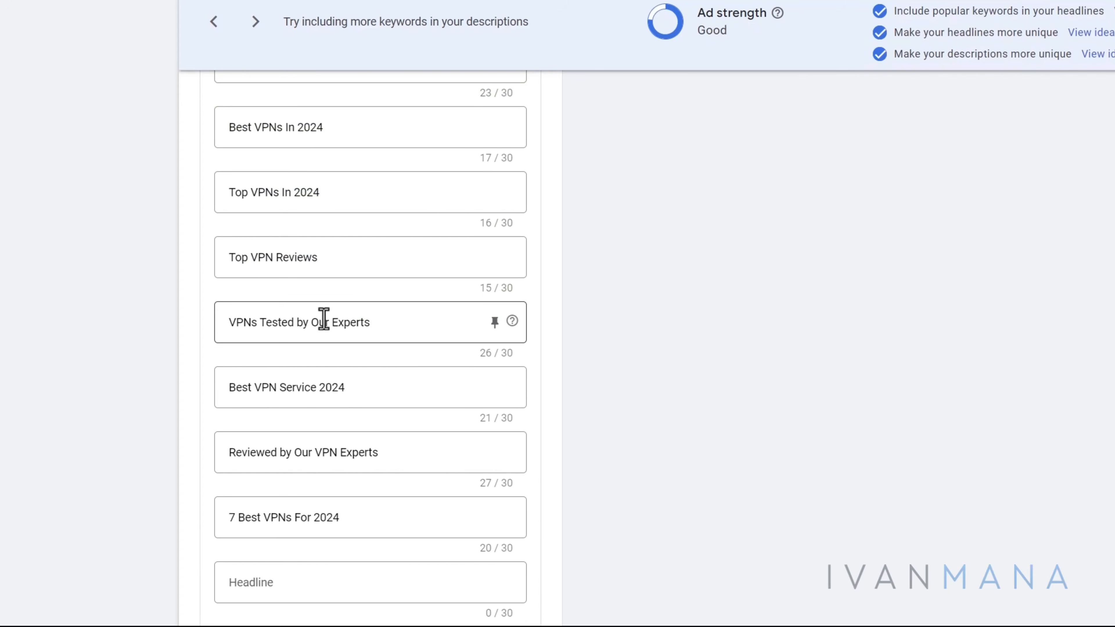
scroll(324, 319, "up", 2)
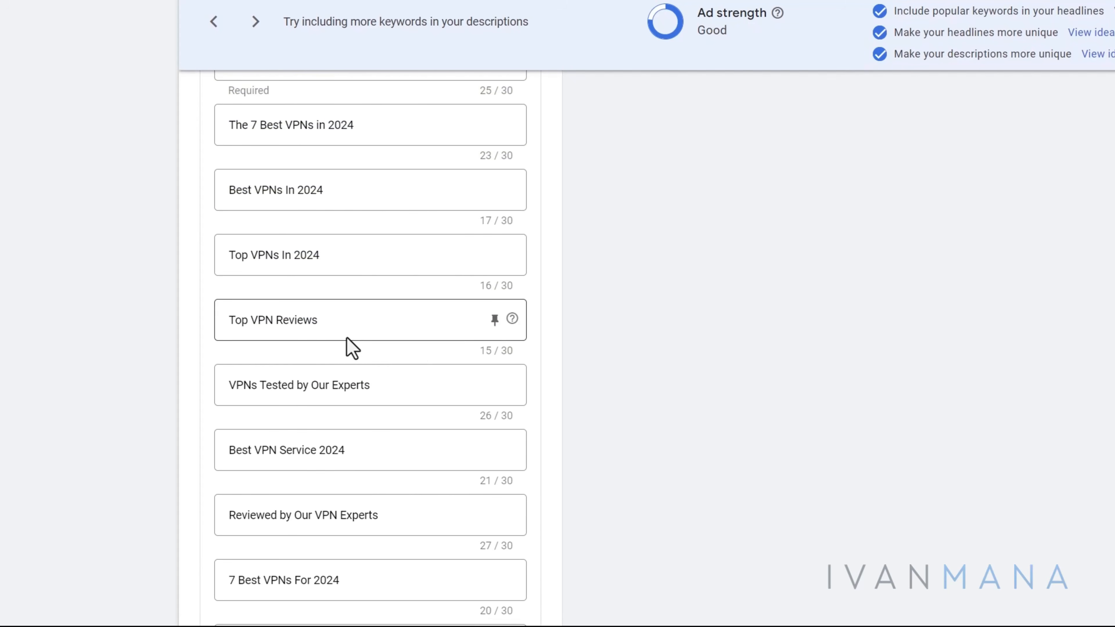
scroll(350, 340, "up", 6)
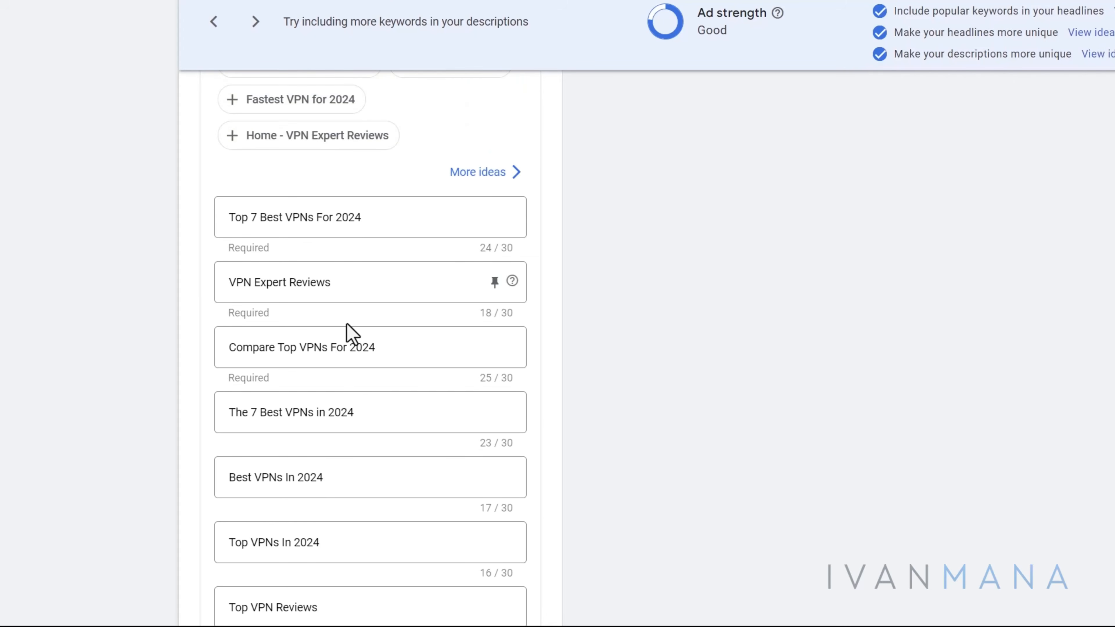
scroll(381, 233, "down", 4)
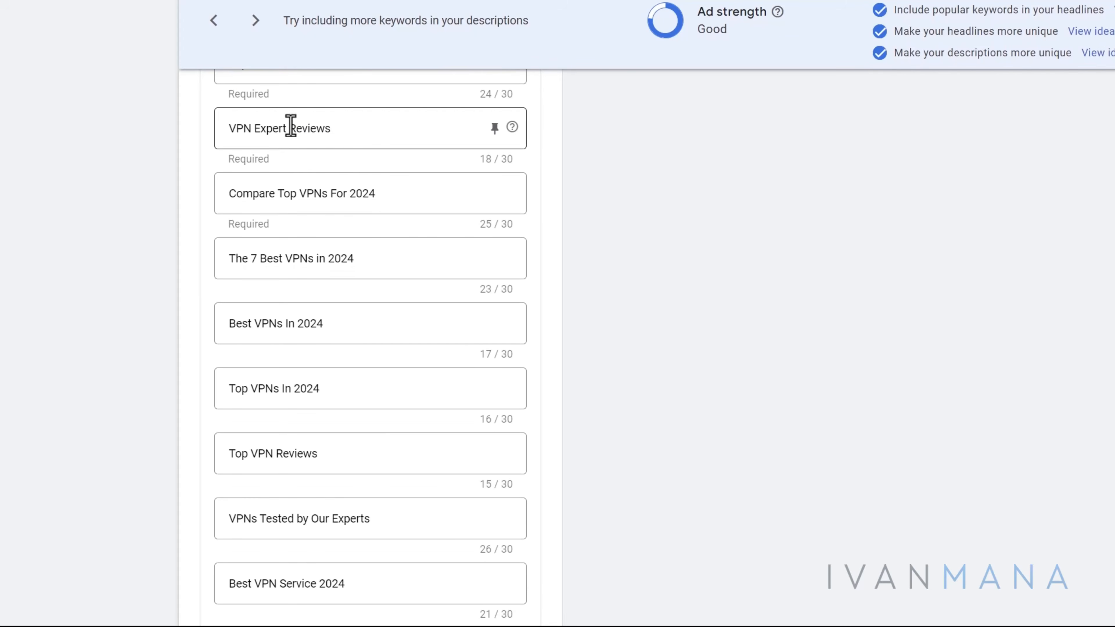
scroll(356, 242, "down", 3)
scroll(354, 242, "up", 4)
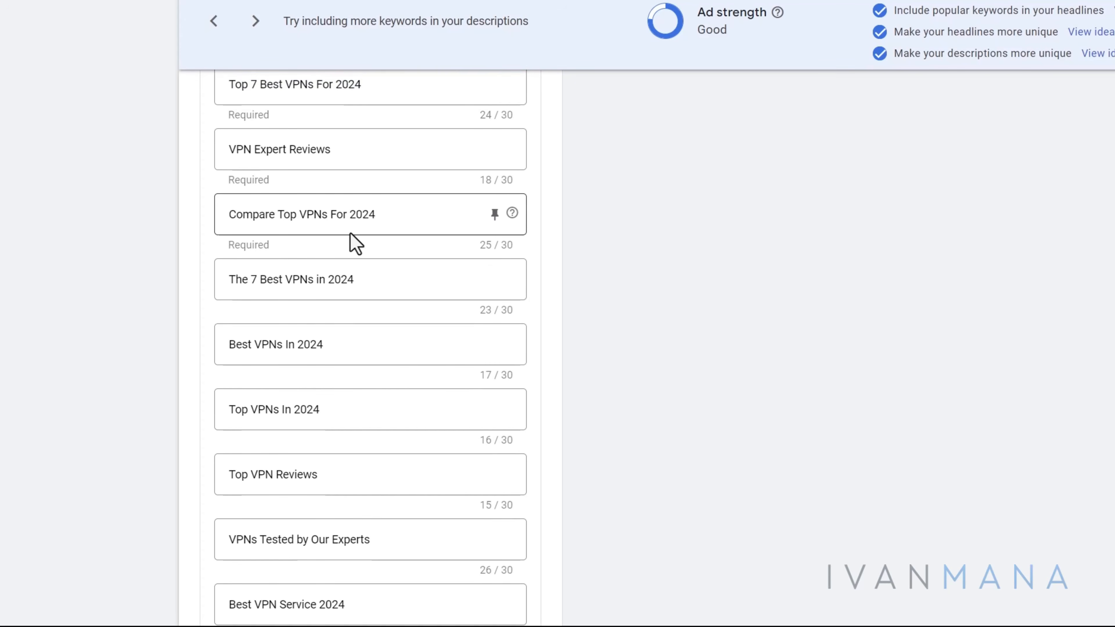
scroll(353, 243, "down", 6)
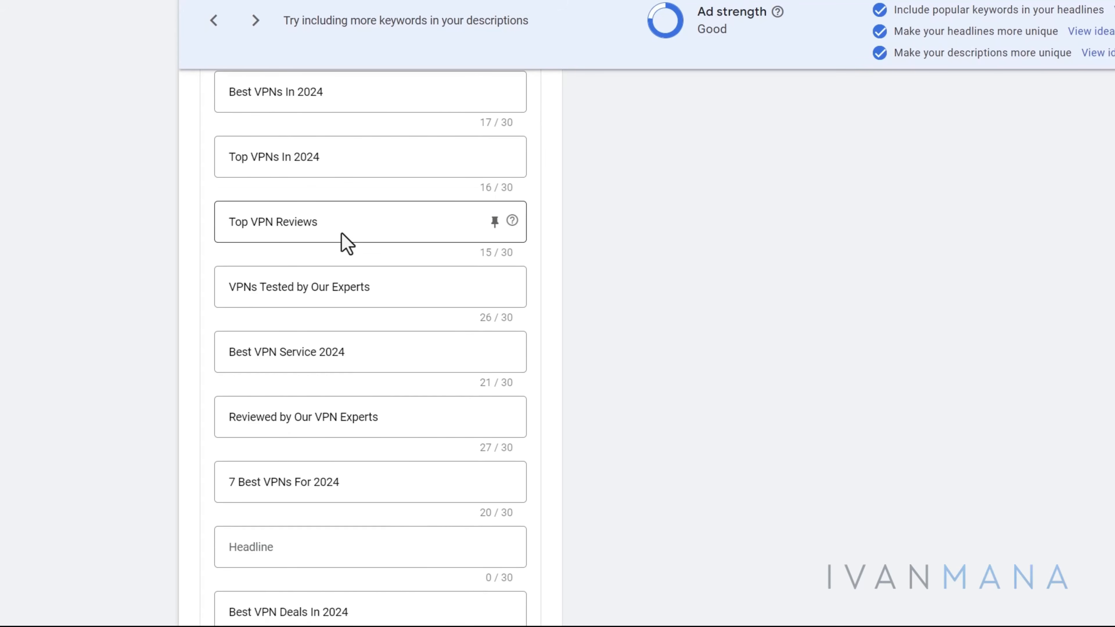
Step: Replace the headline "Top VPN Reviews" with the suggested idea "Secure, High-Speed VPN Servers"
left_click(295, 224)
triple_click(297, 224)
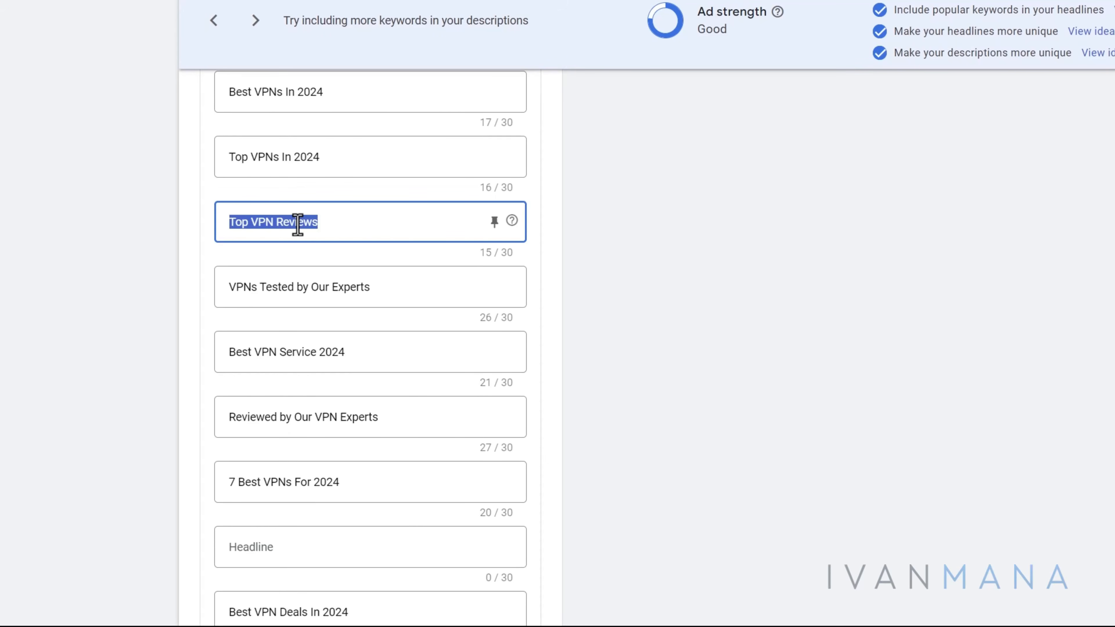
key("BackSpace")
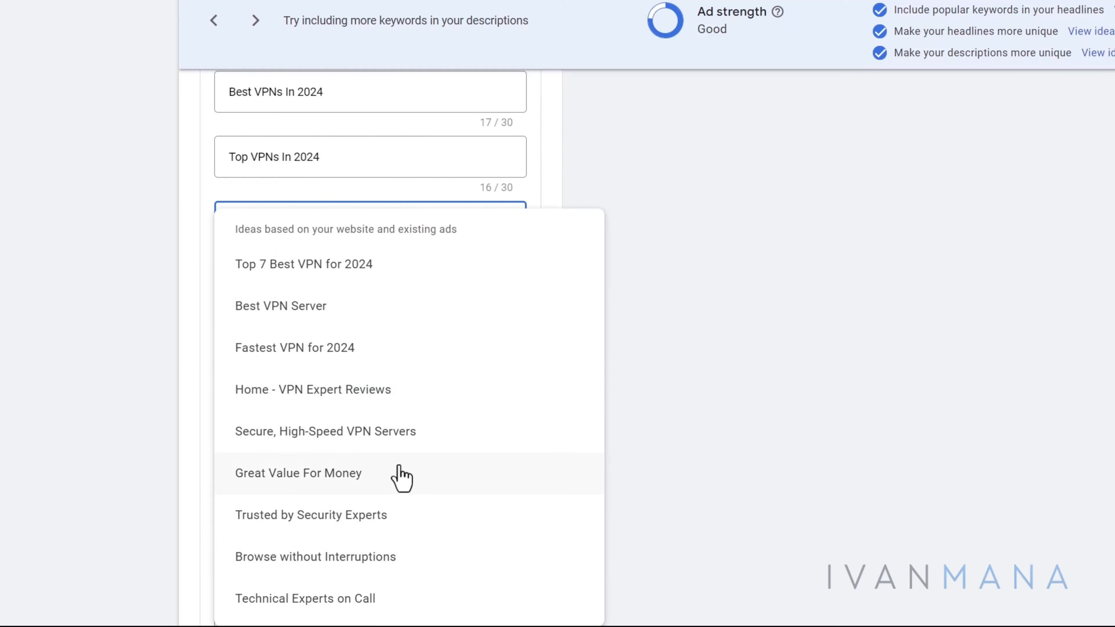
left_click(338, 434)
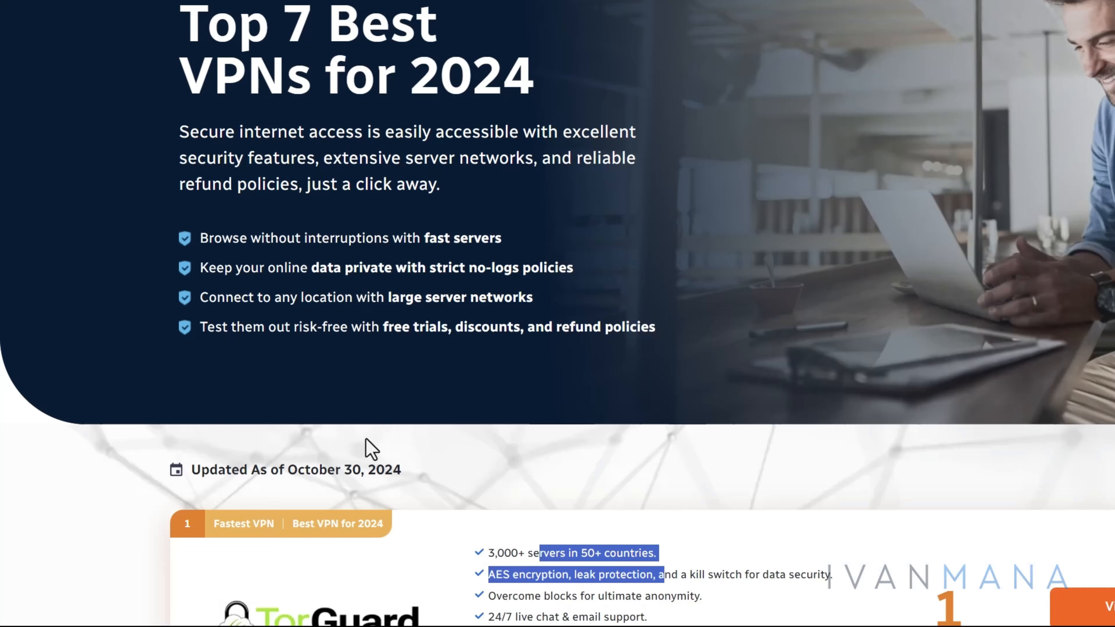
Step: Examine the encryption and security claims in the TorGuard, ExpressVPN and NordVPN listings on the landing page
scroll(368, 448, "down", 5)
left_click(534, 364)
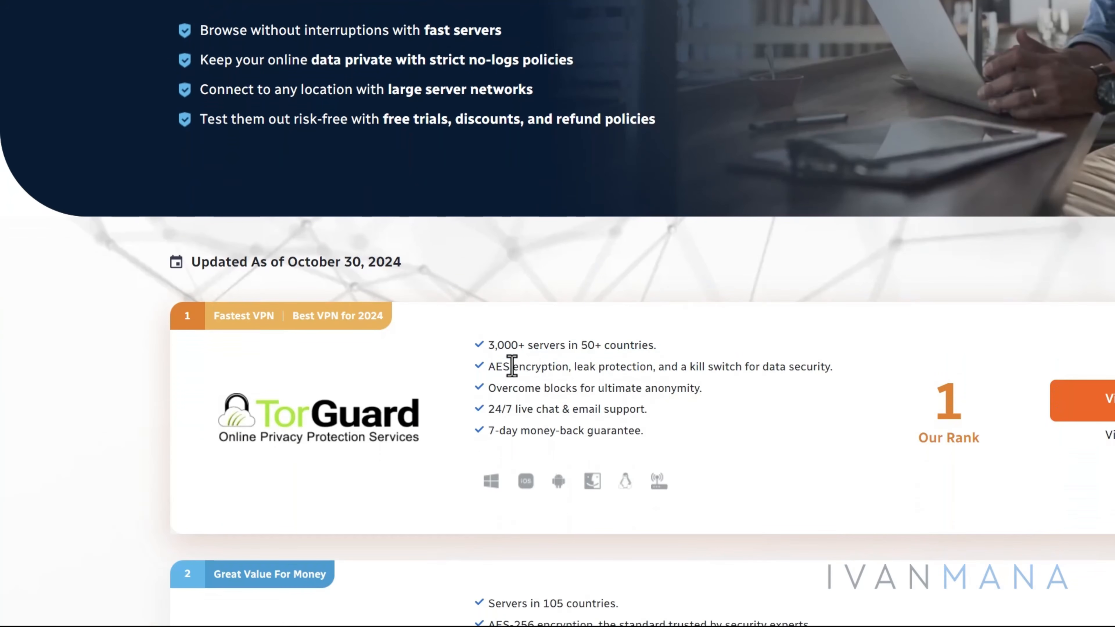
left_click_drag(511, 366, 712, 377)
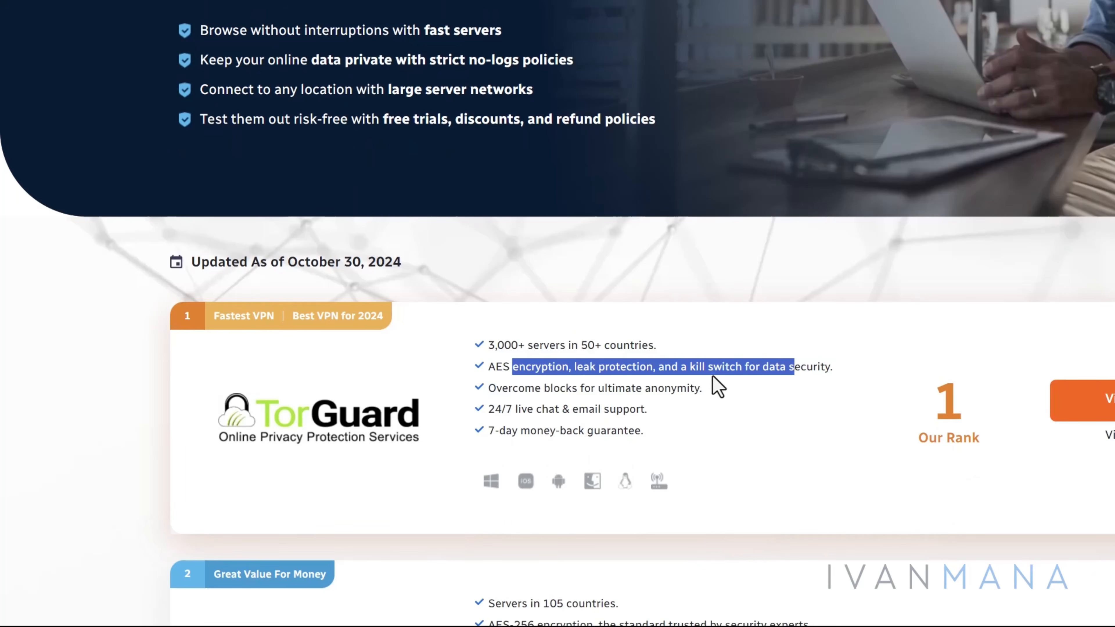
scroll(510, 382, "down", 6)
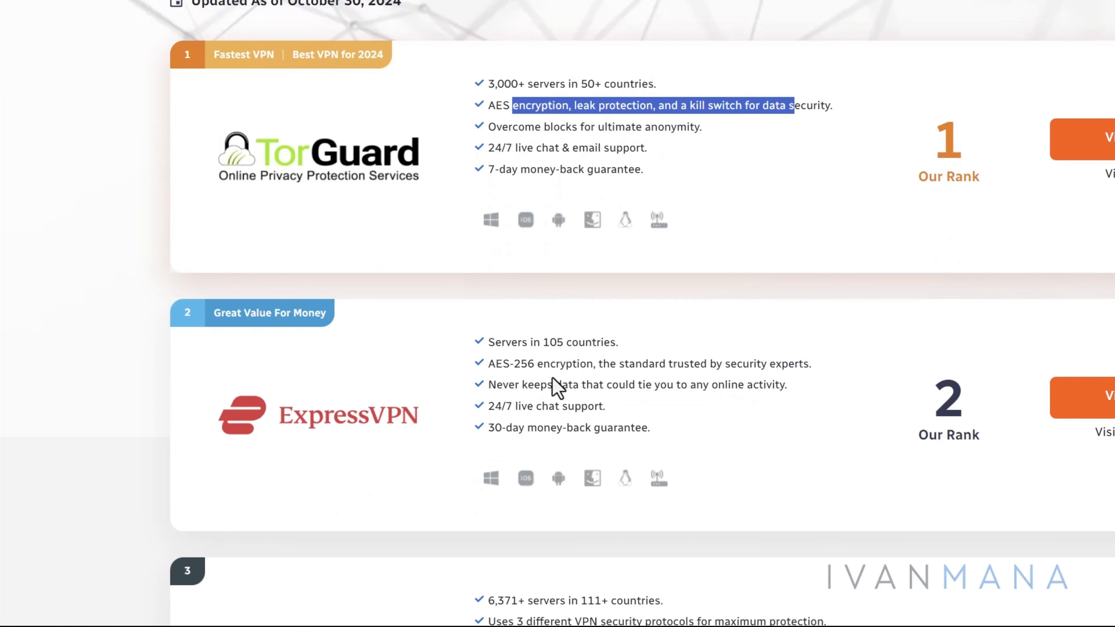
left_click_drag(521, 364, 690, 366)
scroll(488, 364, "down", 8)
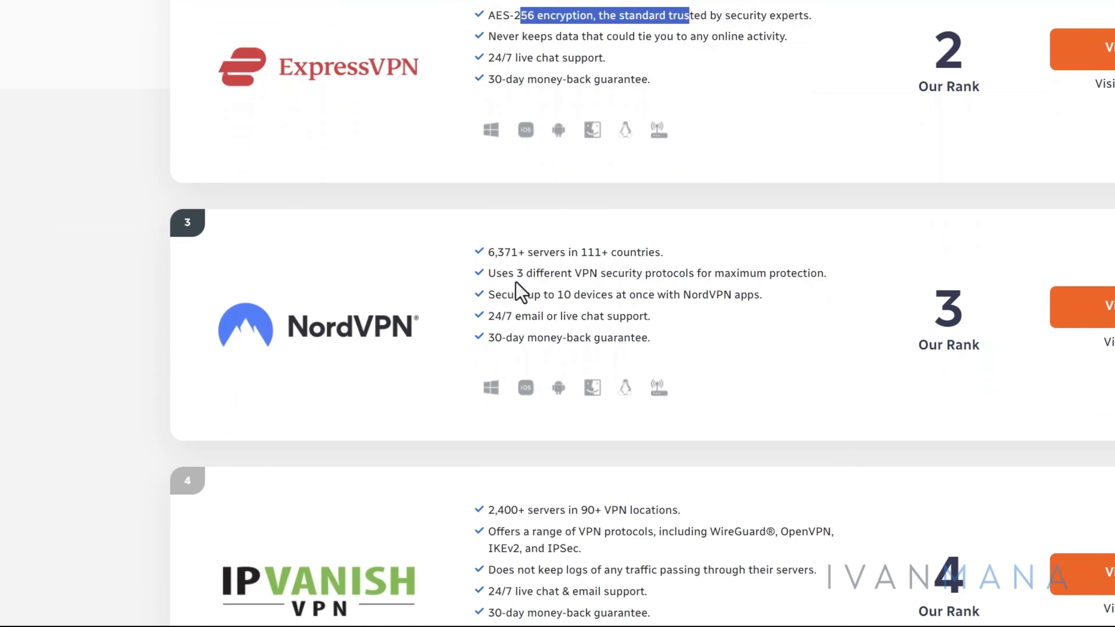
left_click_drag(508, 274, 804, 278)
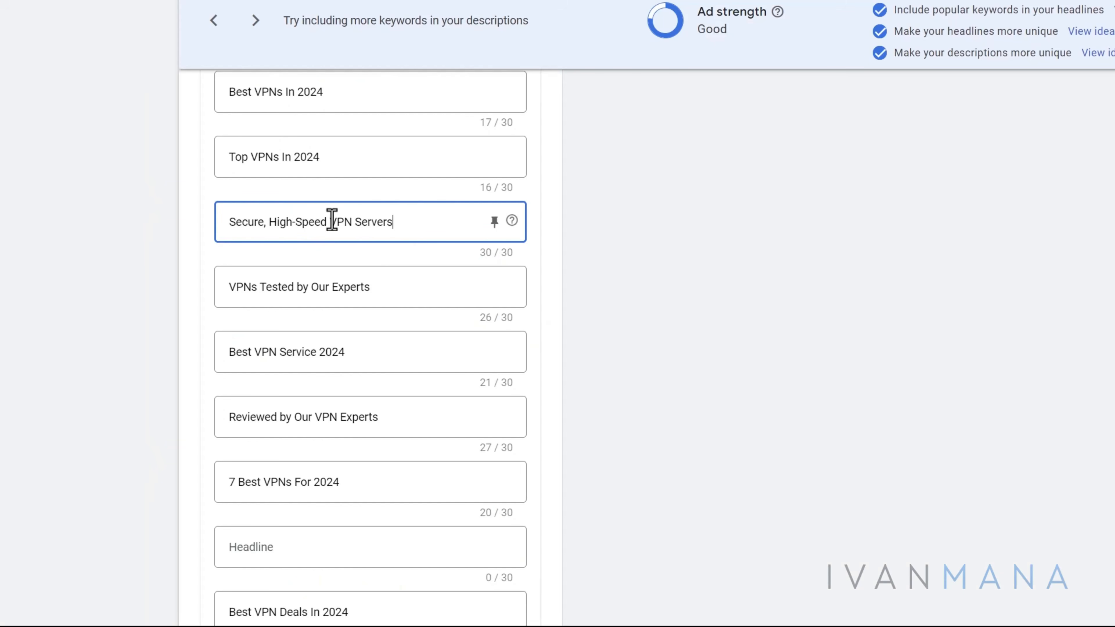
Step: Review the "High-Speed" wording in the new headline and check the suggested ideas for the still empty headline
left_click_drag(332, 220, 295, 222)
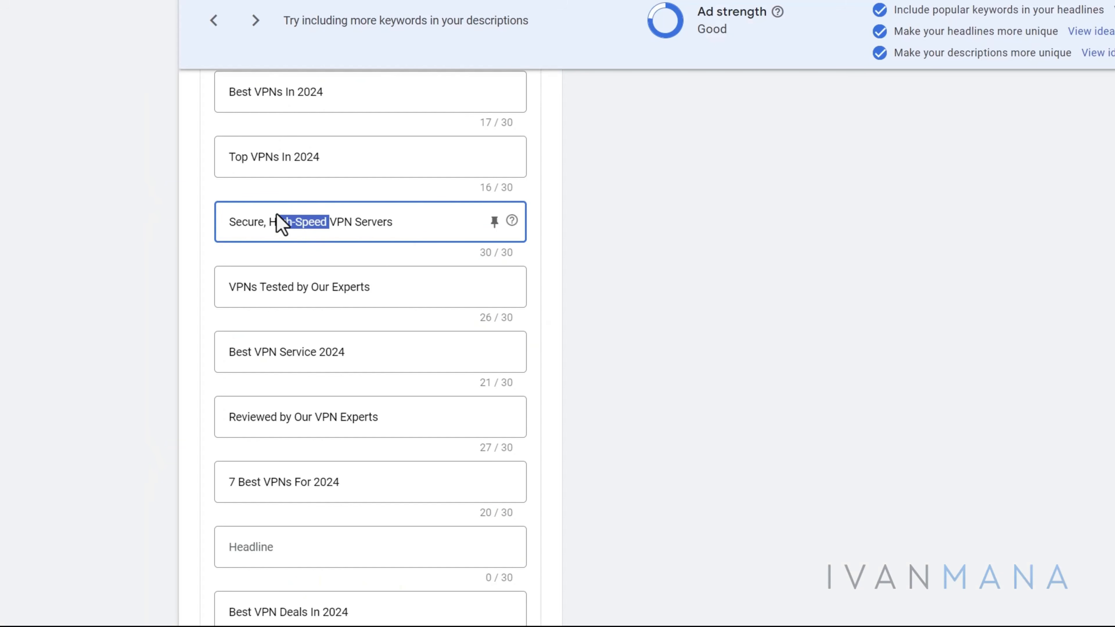
left_click(308, 223)
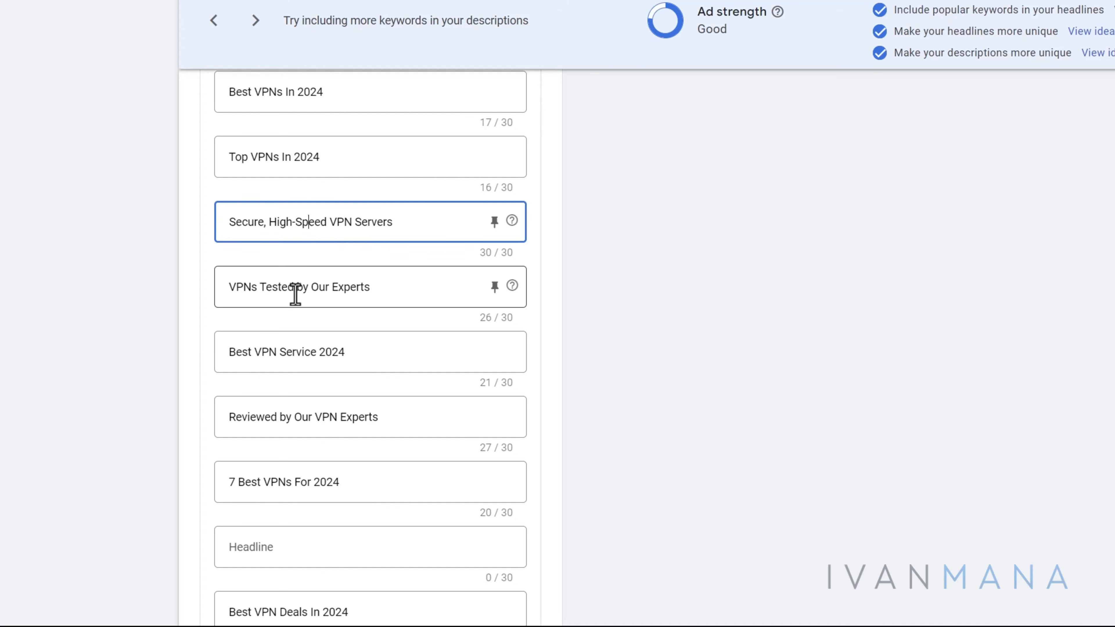
scroll(195, 363, "down", 3)
scroll(197, 364, "down", 3)
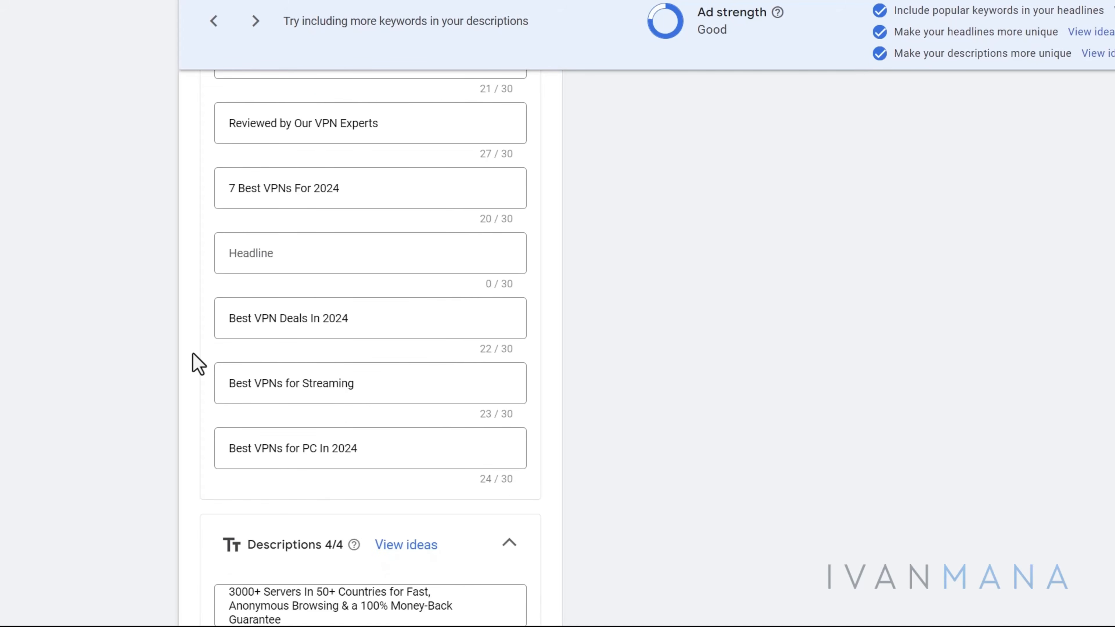
left_click(276, 253)
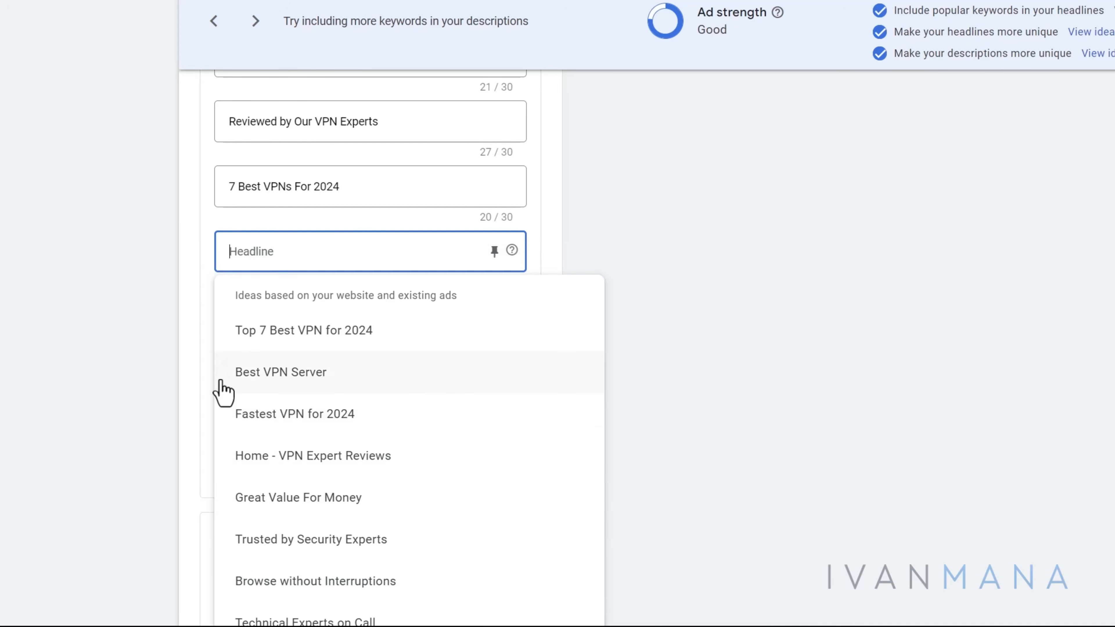
left_click(117, 356)
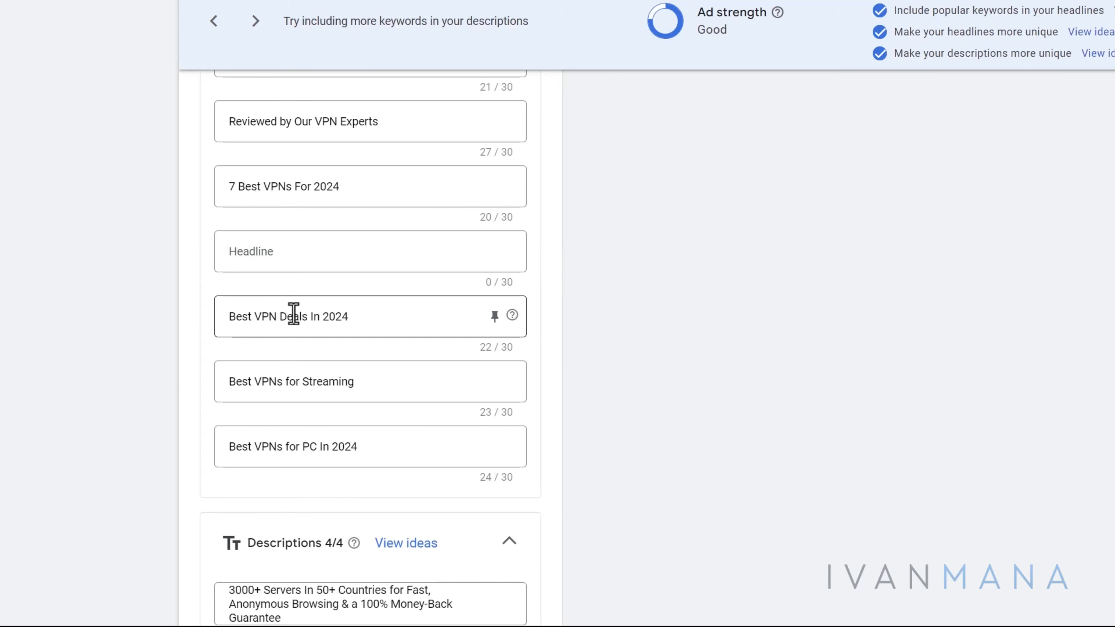
Step: Move the headline "Best VPN Deals In 2024" up into the empty headline field above it
triple_click(293, 313)
key("BackSpace")
left_click(291, 252)
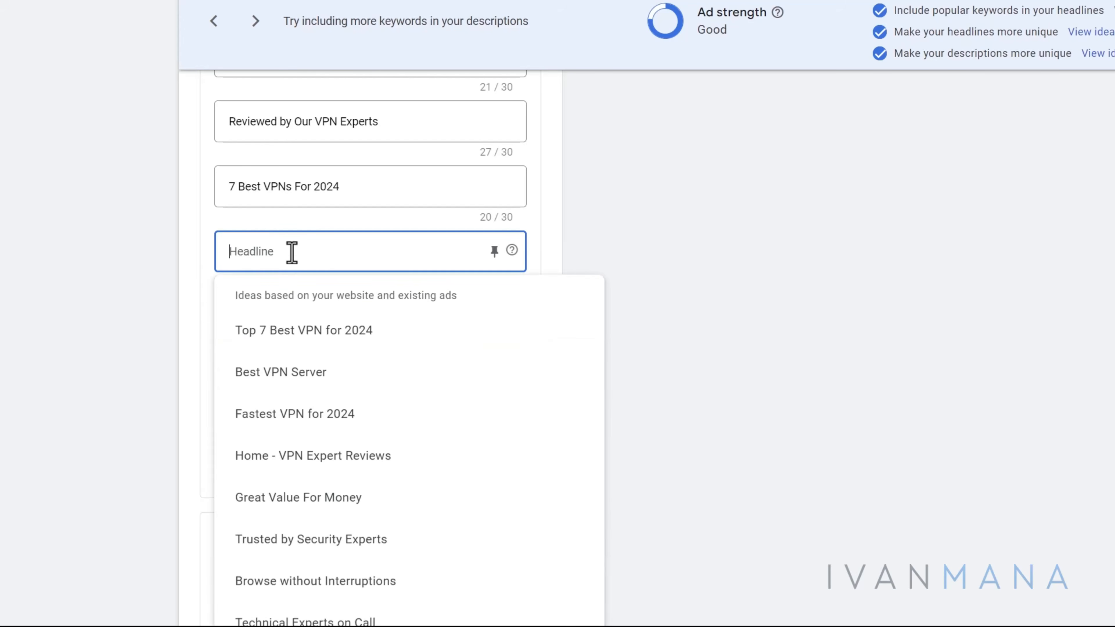
key("ctrl+v")
left_click(128, 337)
Step: Move the headline "Best VPNs for Streaming" up into the empty field directly after "Best VPN Deals In 2024"
triple_click(250, 381)
key("ctrl+x")
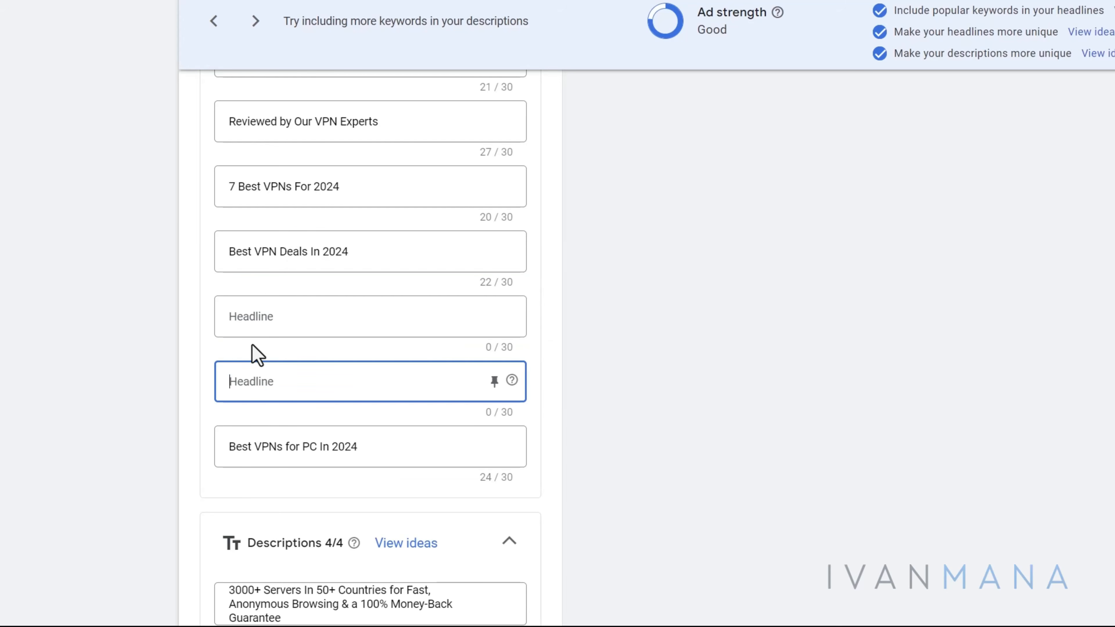
left_click(257, 312)
key("ctrl+v")
left_click(98, 338)
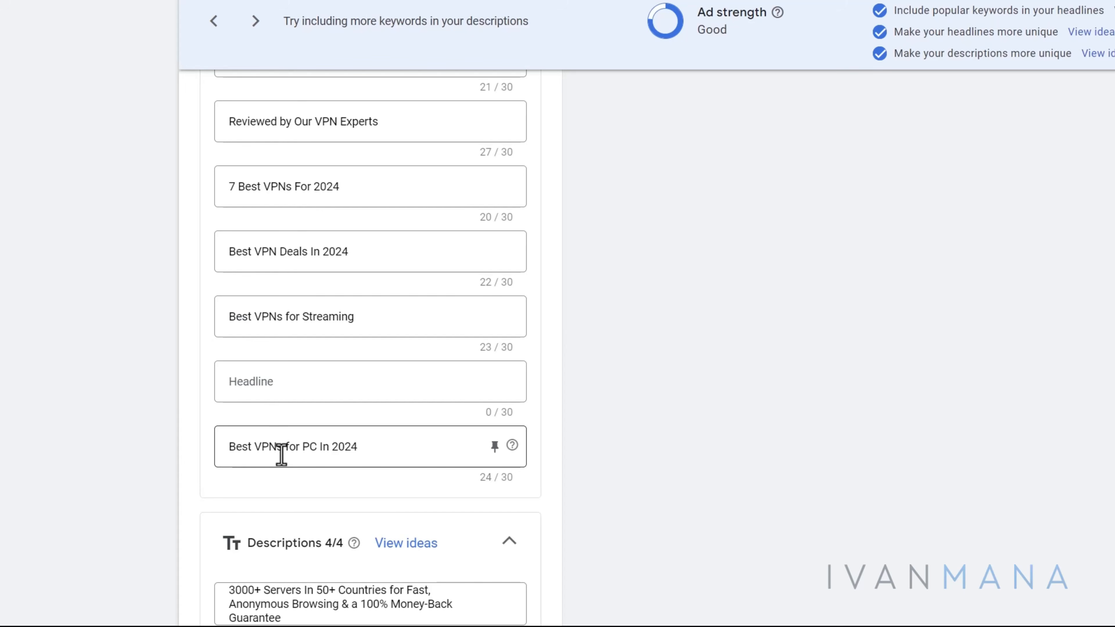
Step: Move the headline "Best VPNs for PC In 2024" up into the empty field directly after "Best VPNs for Streaming"
triple_click(281, 452)
key("ctrl+x")
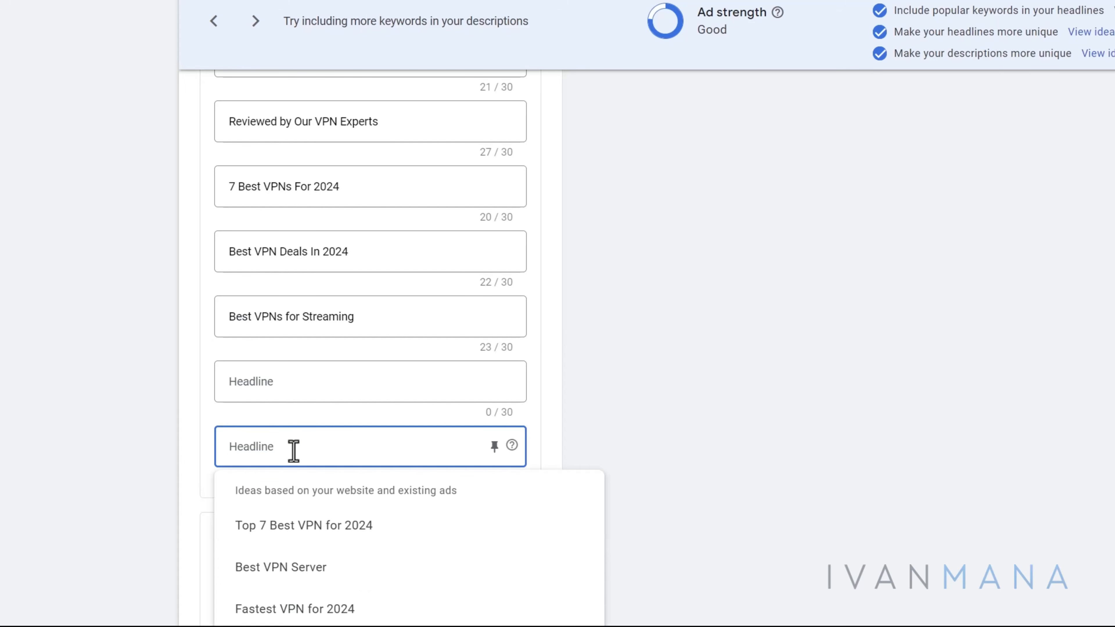
scroll(568, 366, "up", 15)
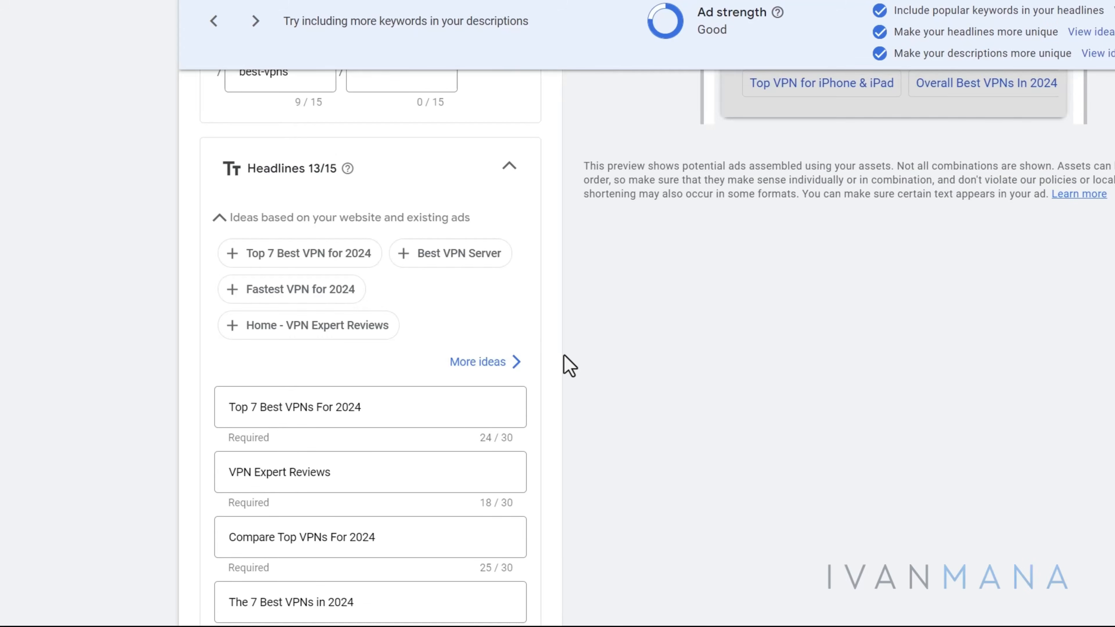
scroll(569, 365, "down", 15)
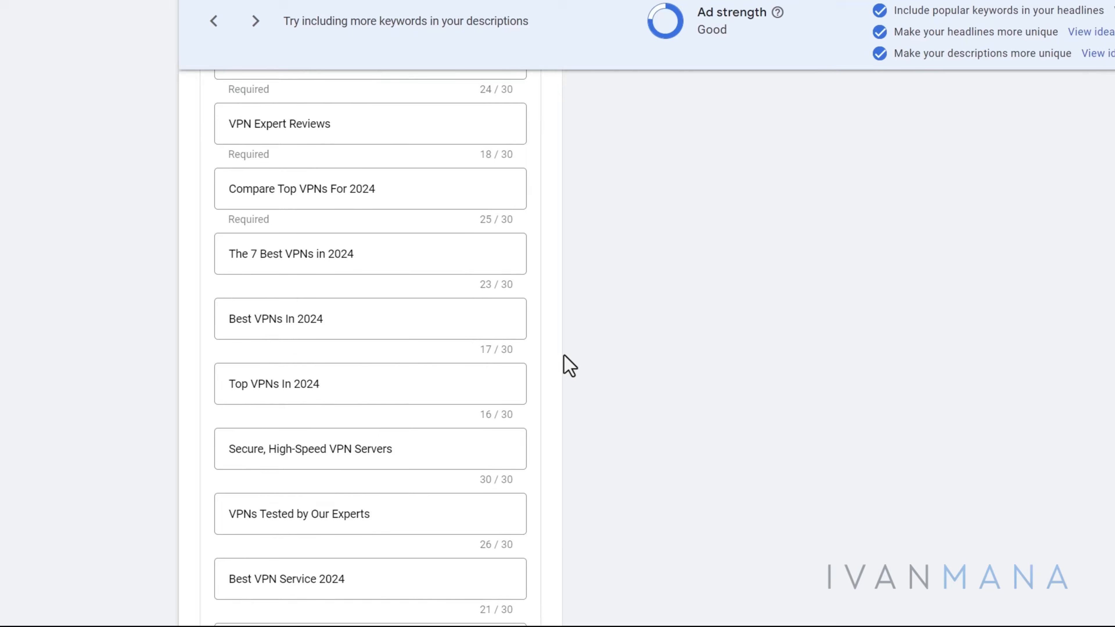
left_click(255, 385)
key("ctrl+v")
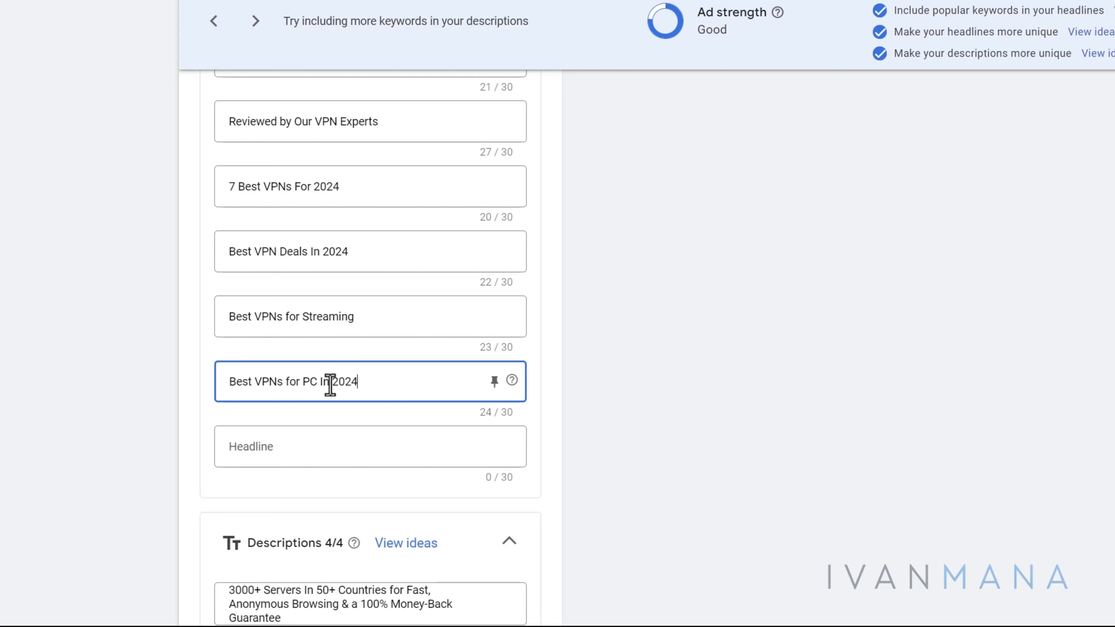
Step: Check the ad group's keyword list and delete the headline "Best VPNs for PC In 2024"
scroll(597, 324, "up", 20)
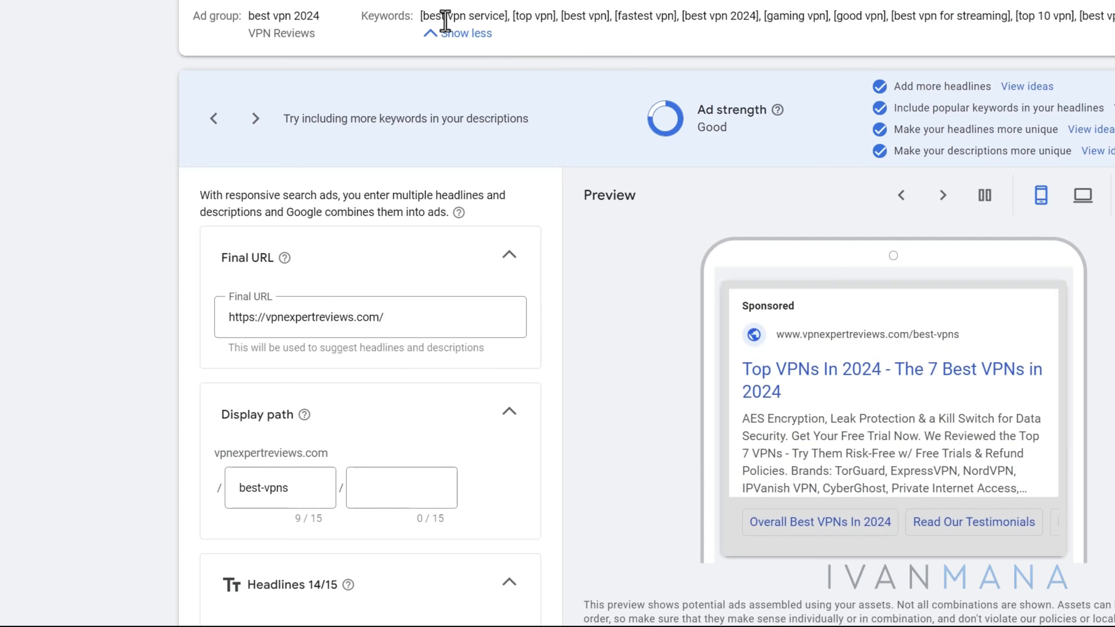
left_click_drag(433, 18, 1112, 13)
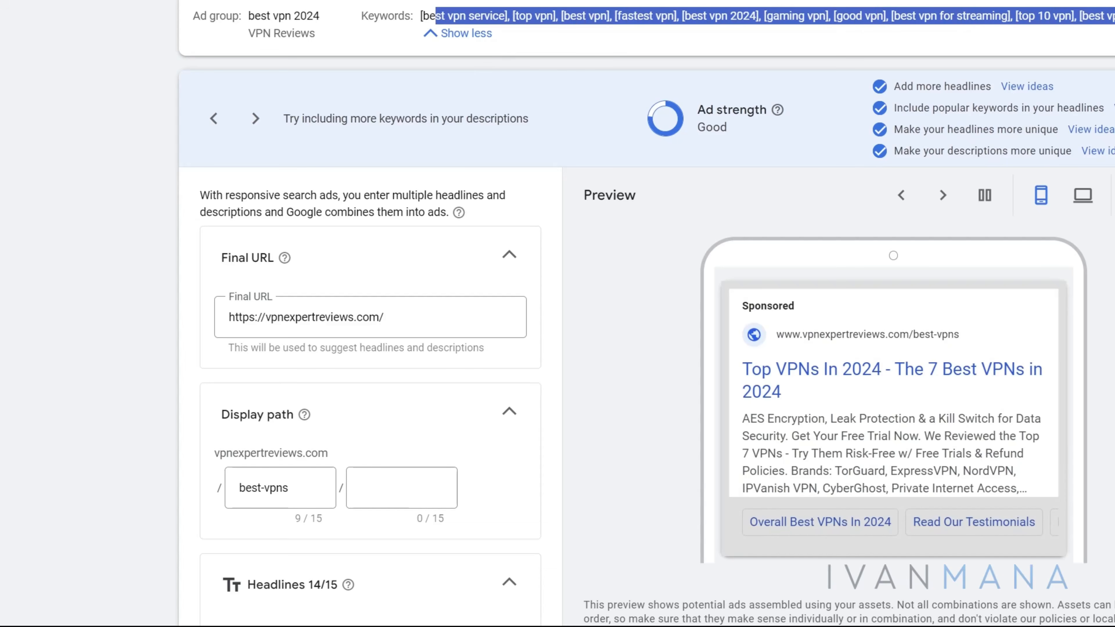
scroll(642, 349, "down", 15)
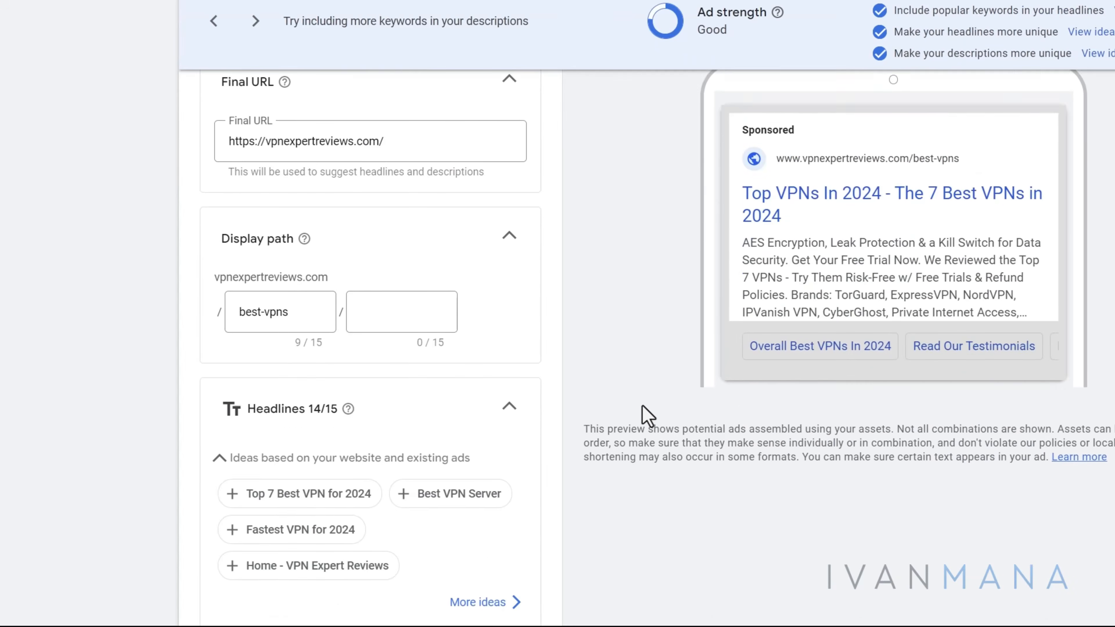
scroll(648, 416, "down", 7)
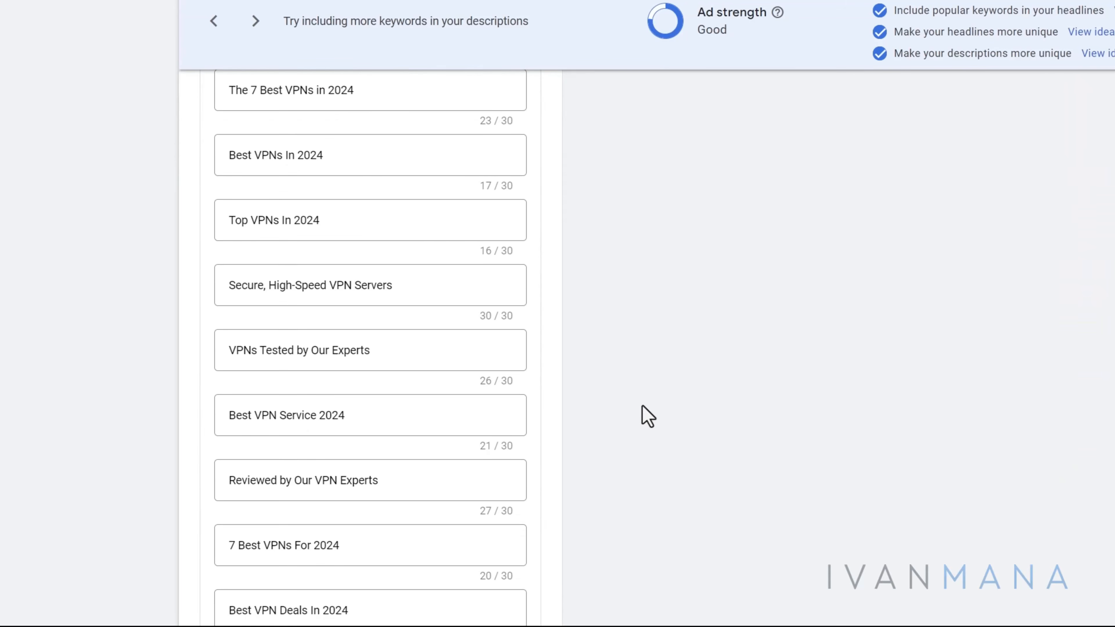
triple_click(327, 401)
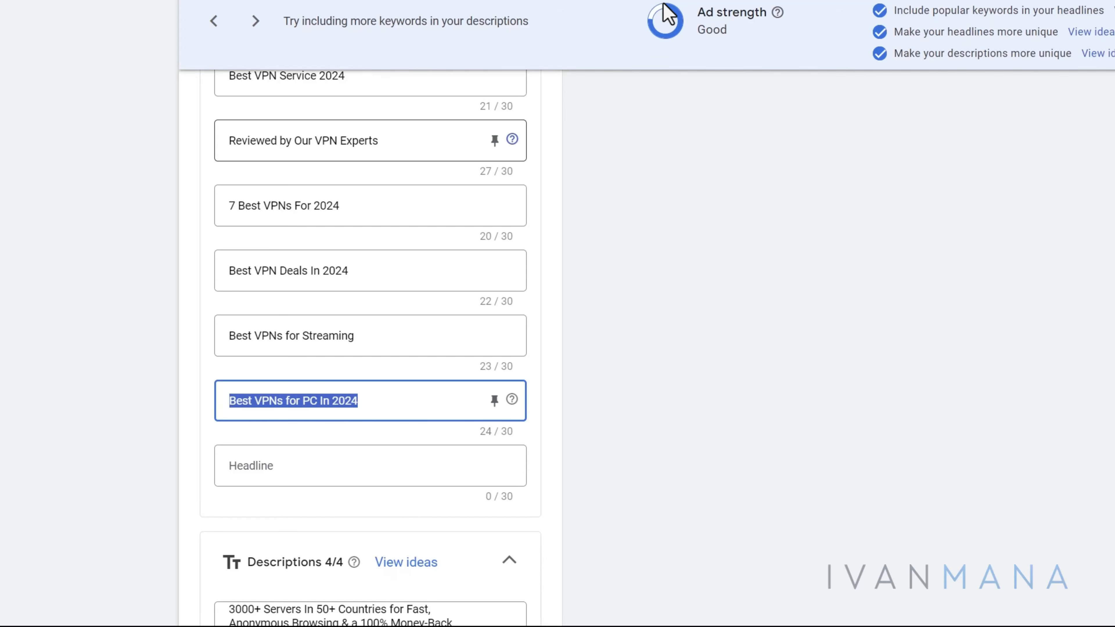
key("BackSpace")
left_click(656, 313)
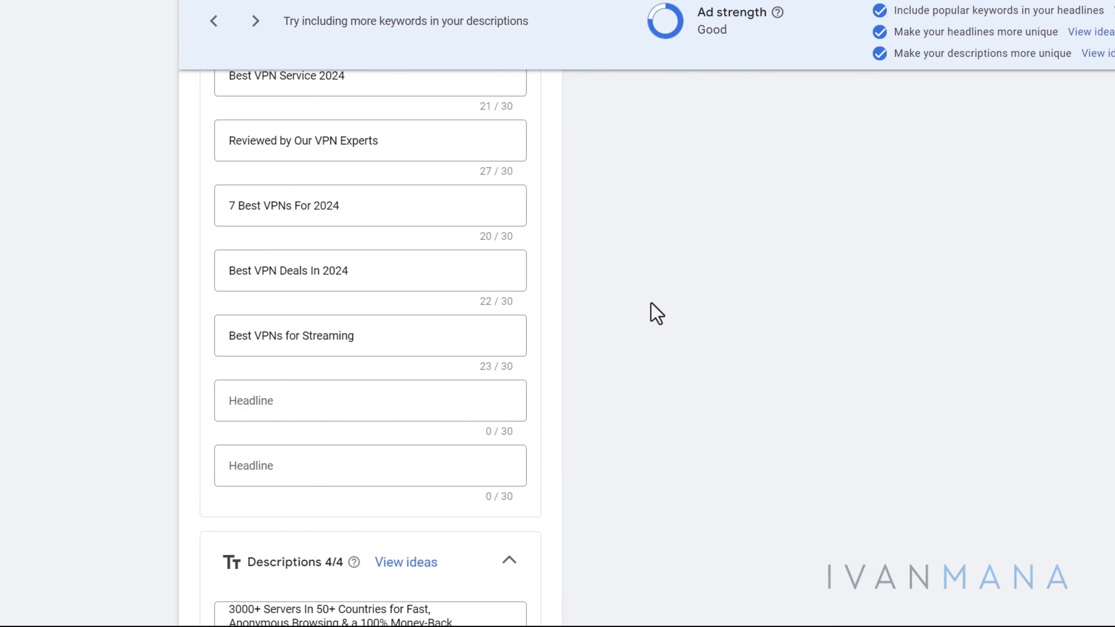
Step: Review the remaining headlines and examine the features of NordVPN, ExpressVPN and TorGuard on the landing page for new headline ideas
scroll(656, 312, "up", 8)
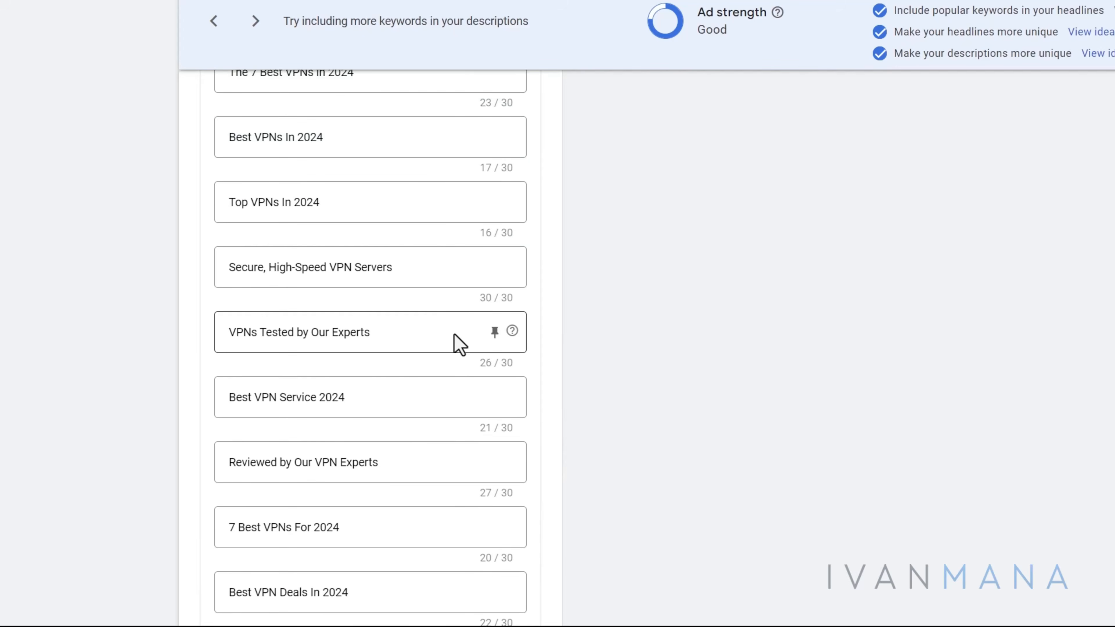
scroll(396, 341, "up", 8)
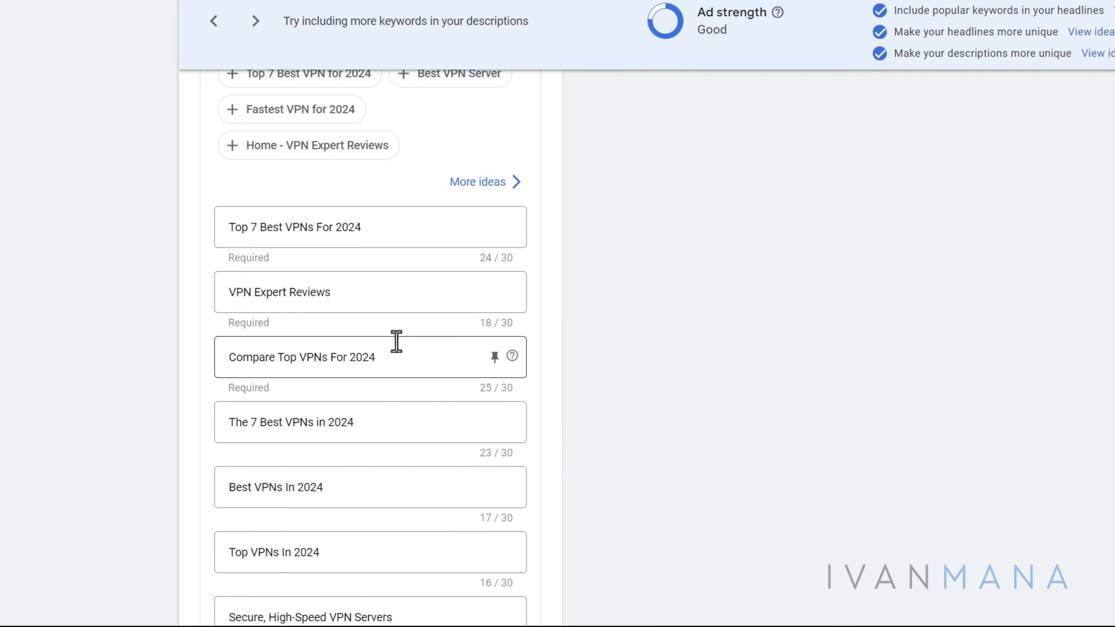
scroll(644, 449, "down", 10)
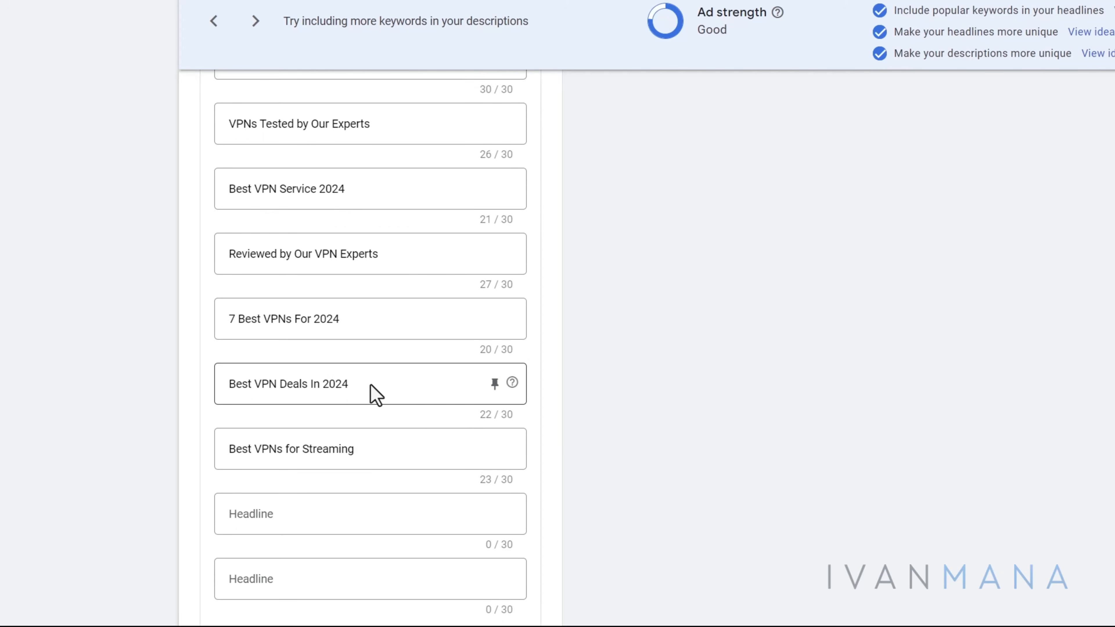
scroll(368, 324, "up", 3)
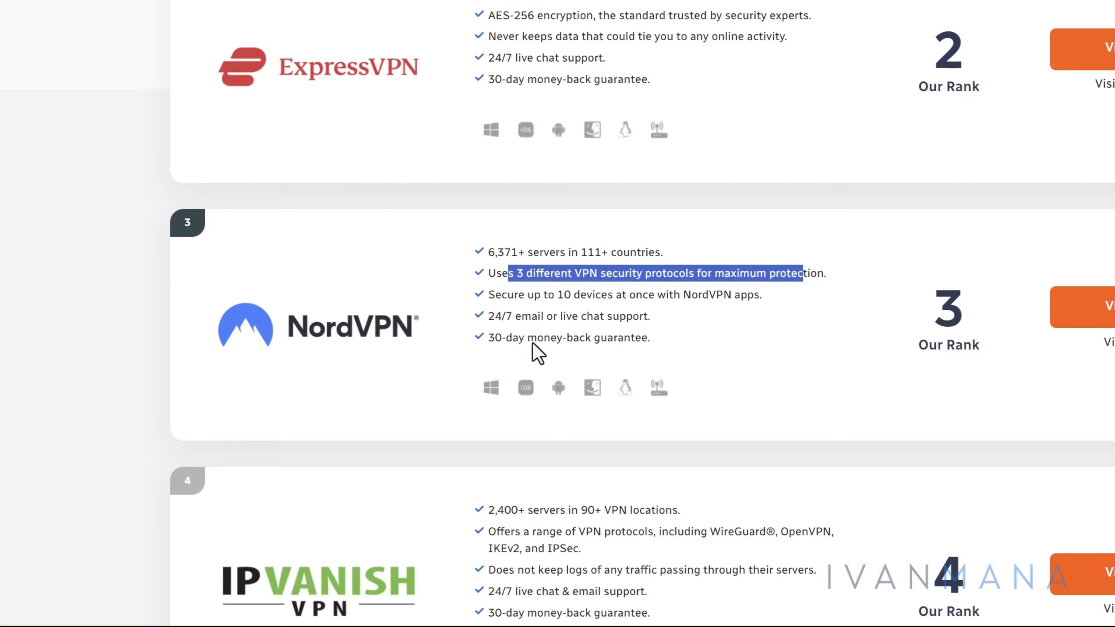
left_click_drag(501, 293, 698, 301)
scroll(649, 307, "up", 5)
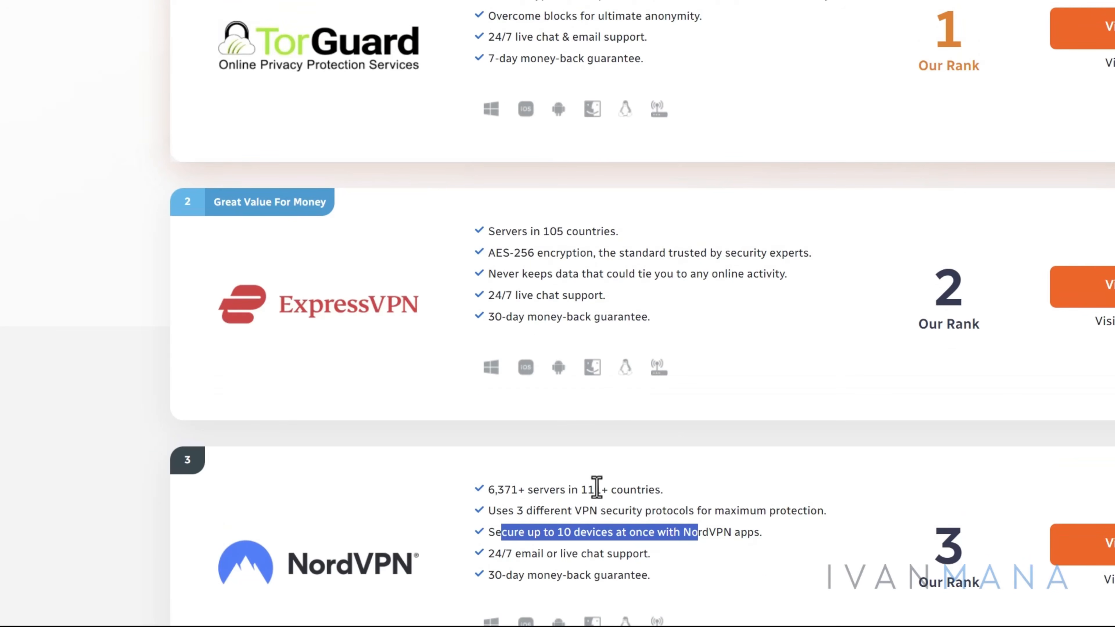
scroll(570, 347, "up", 3)
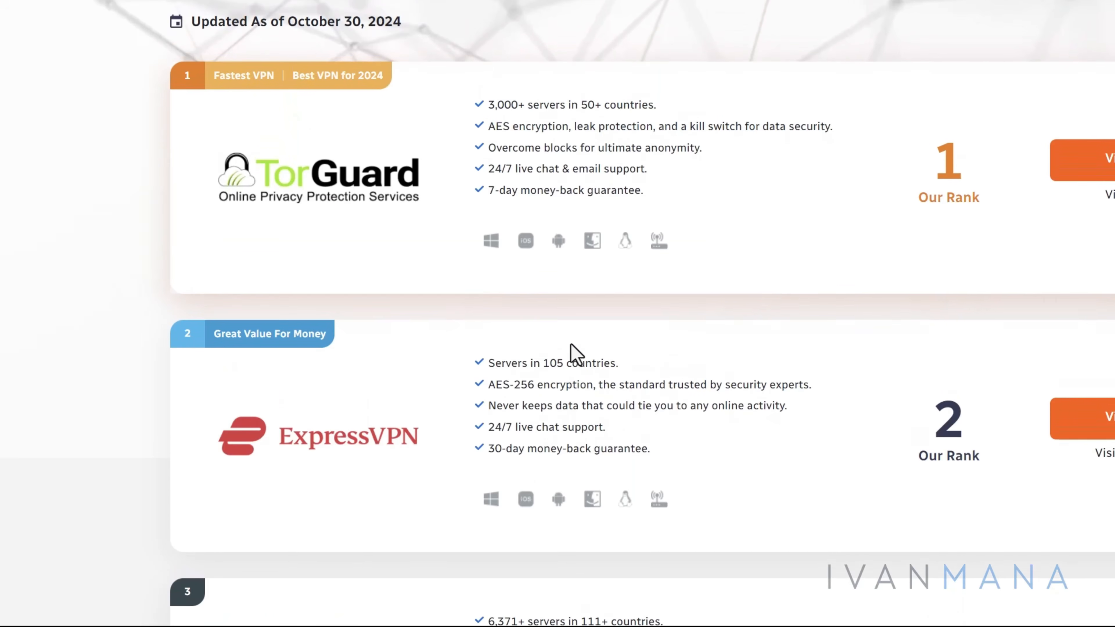
scroll(595, 269, "up", 3)
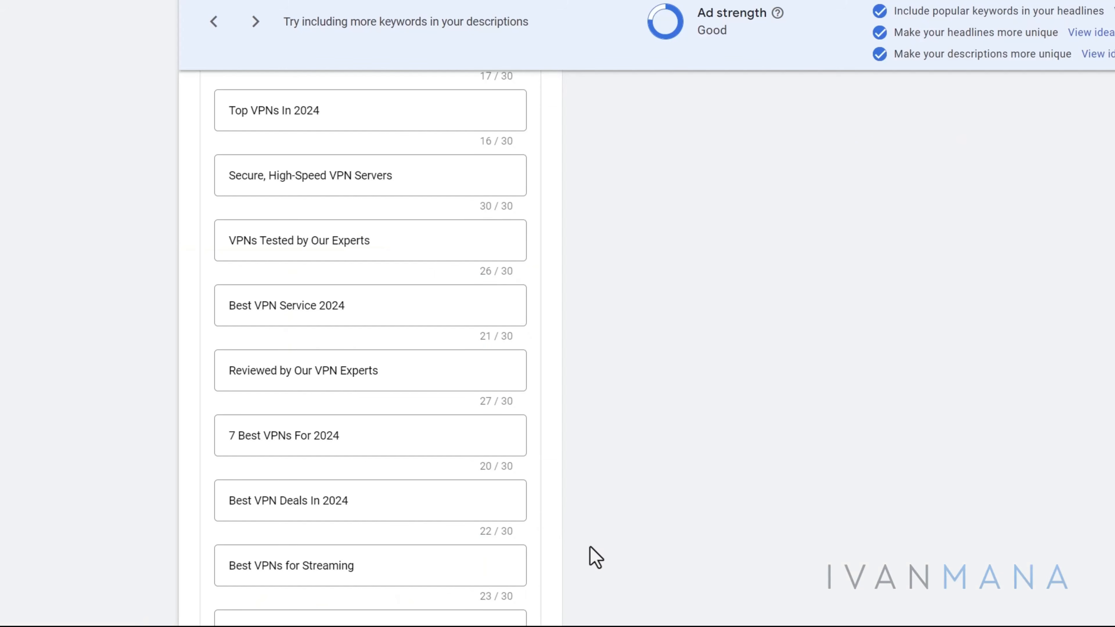
Step: Compare the feature-focused headline "Secure, High-Speed VPN Servers" with the wording of the other headlines in the list
scroll(592, 555, "down", 3)
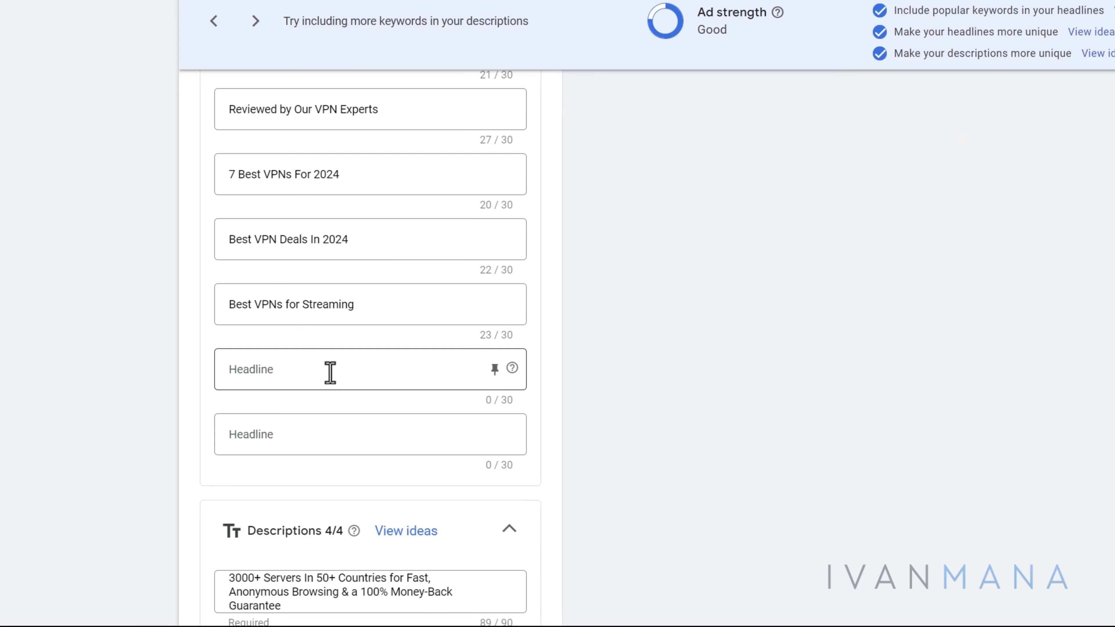
scroll(570, 373, "up", 5)
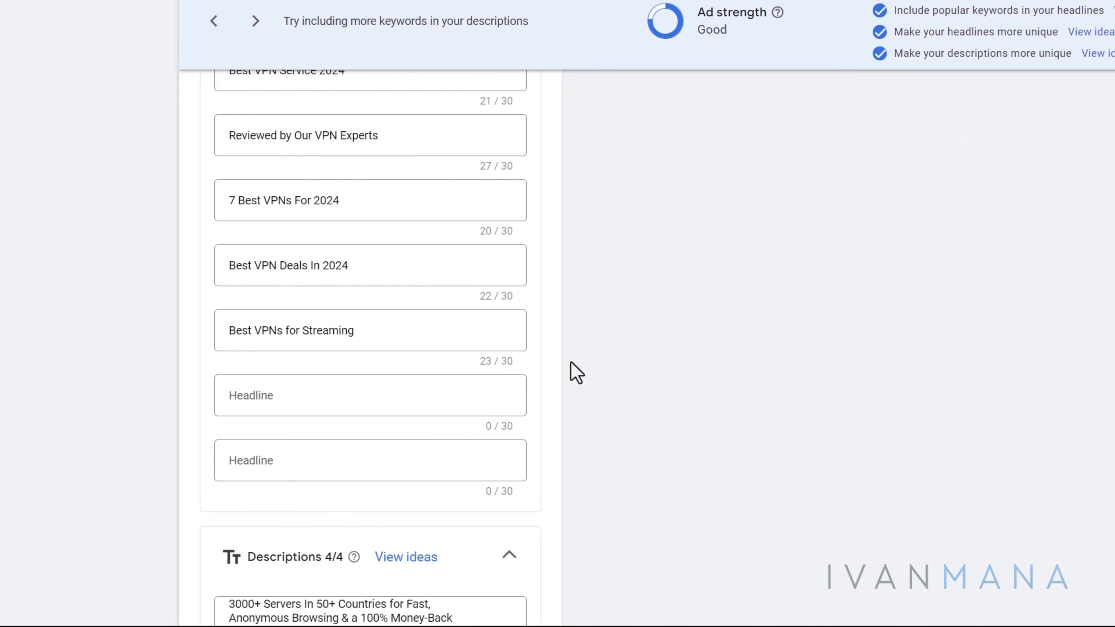
scroll(576, 374, "up", 6)
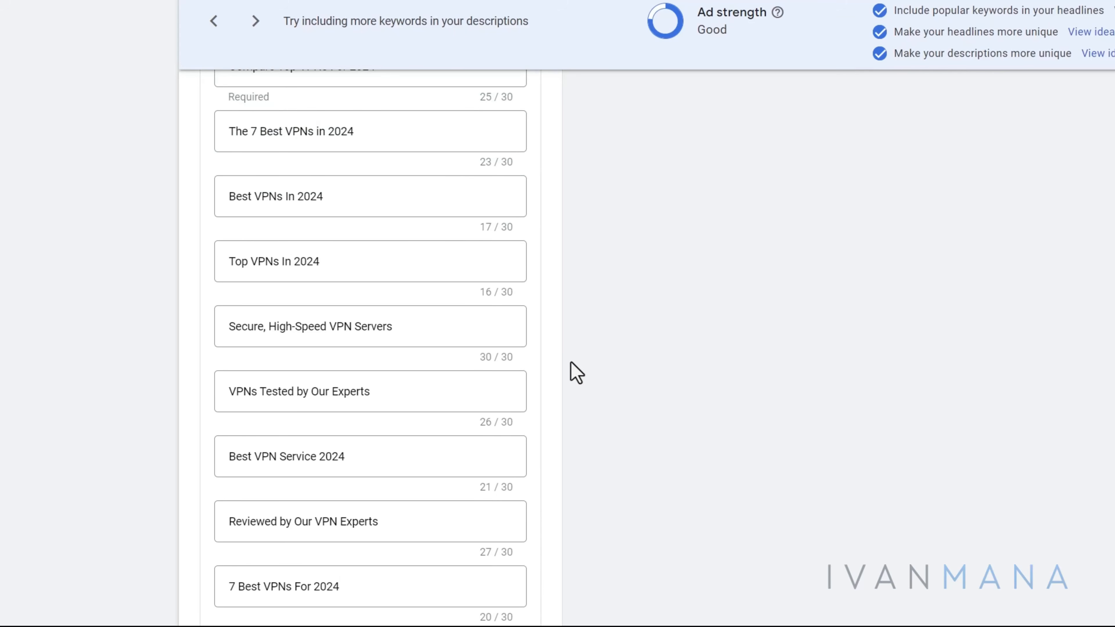
scroll(576, 374, "up", 2)
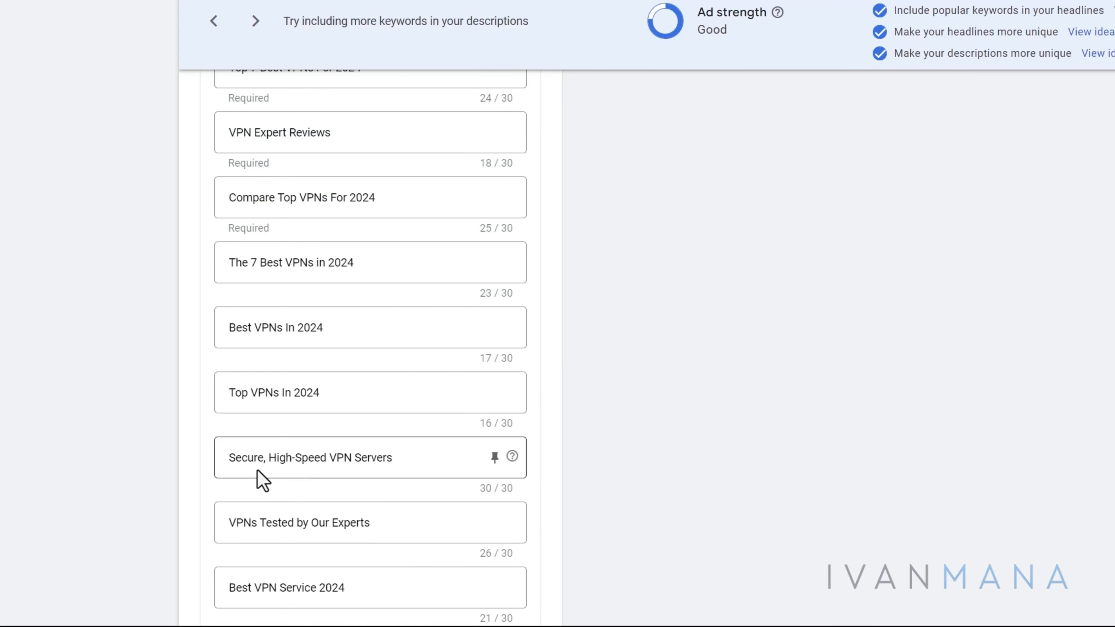
left_click_drag(249, 463, 396, 461)
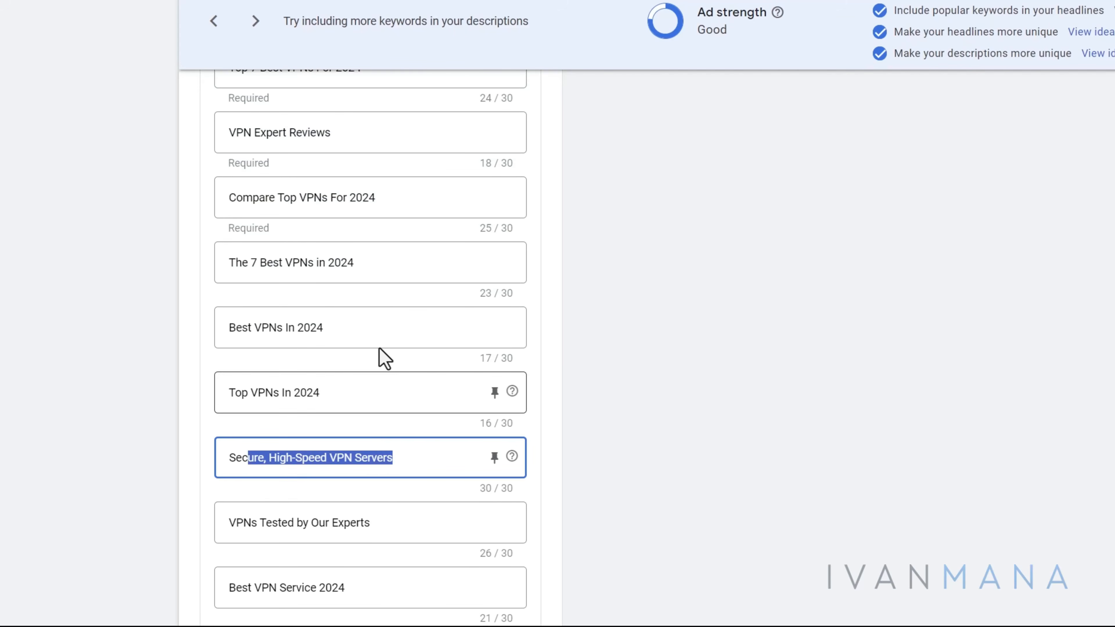
scroll(301, 264, "up", 5)
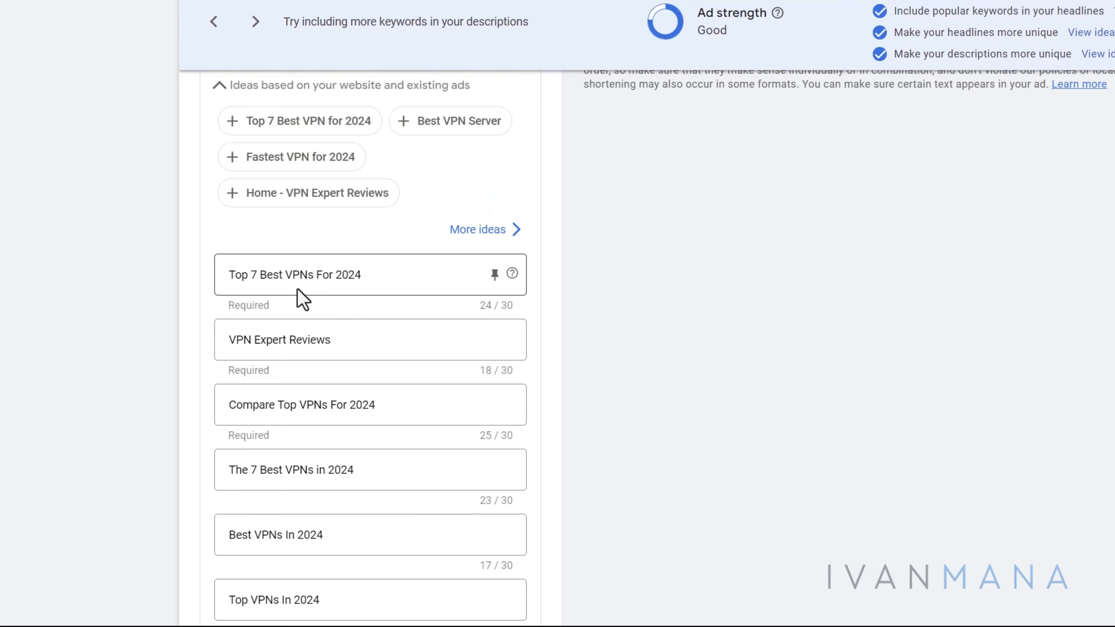
scroll(298, 293, "down", 6)
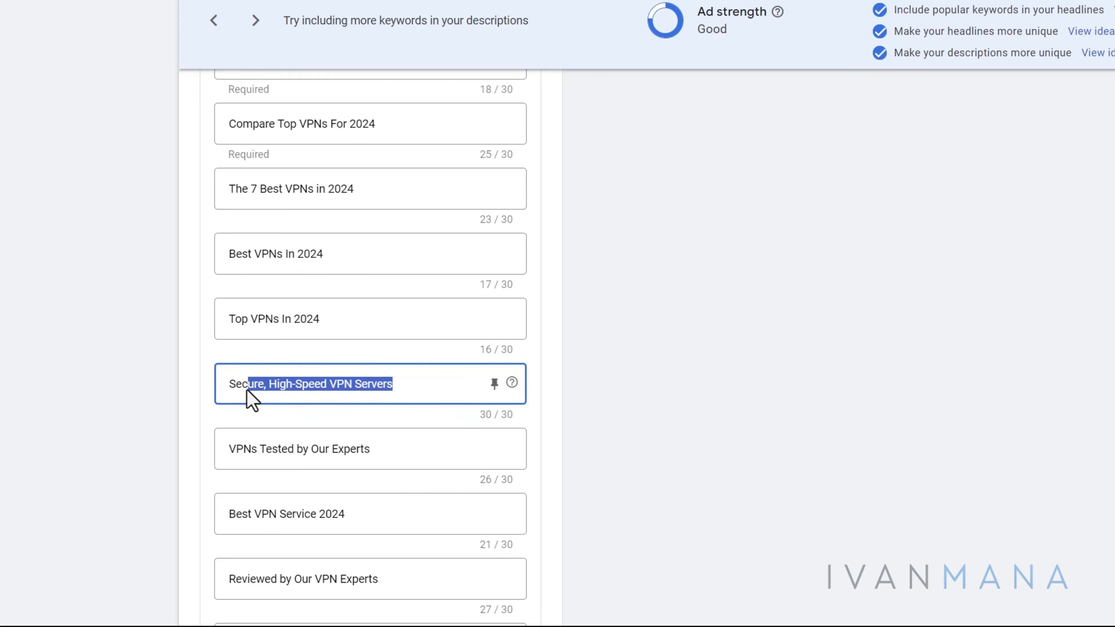
left_click_drag(230, 384, 394, 388)
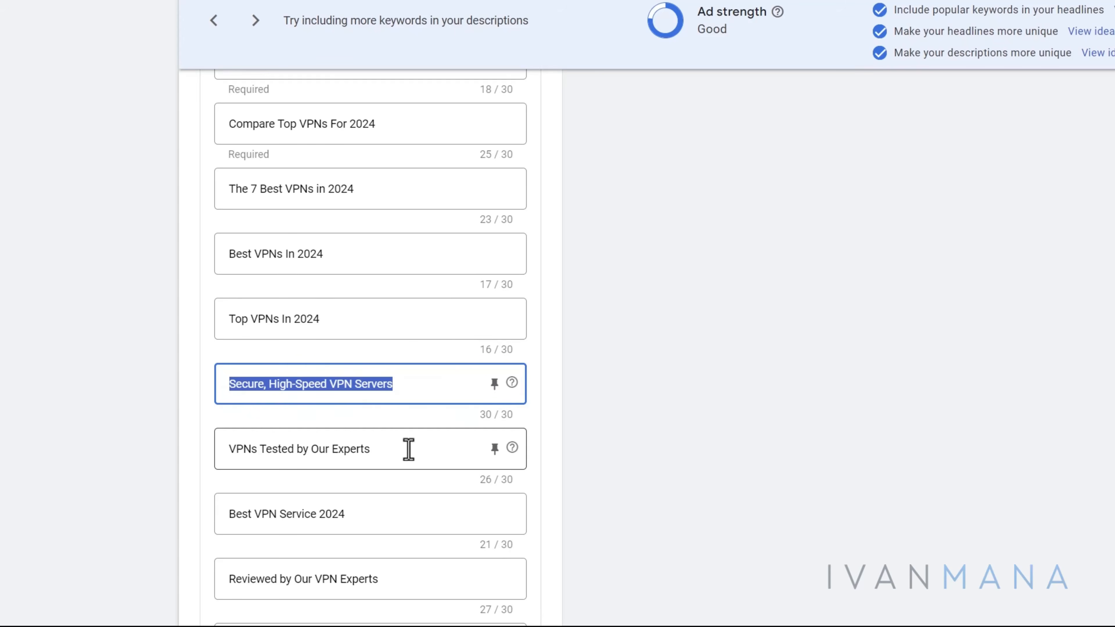
left_click_drag(236, 318, 403, 325)
scroll(231, 379, "down", 1)
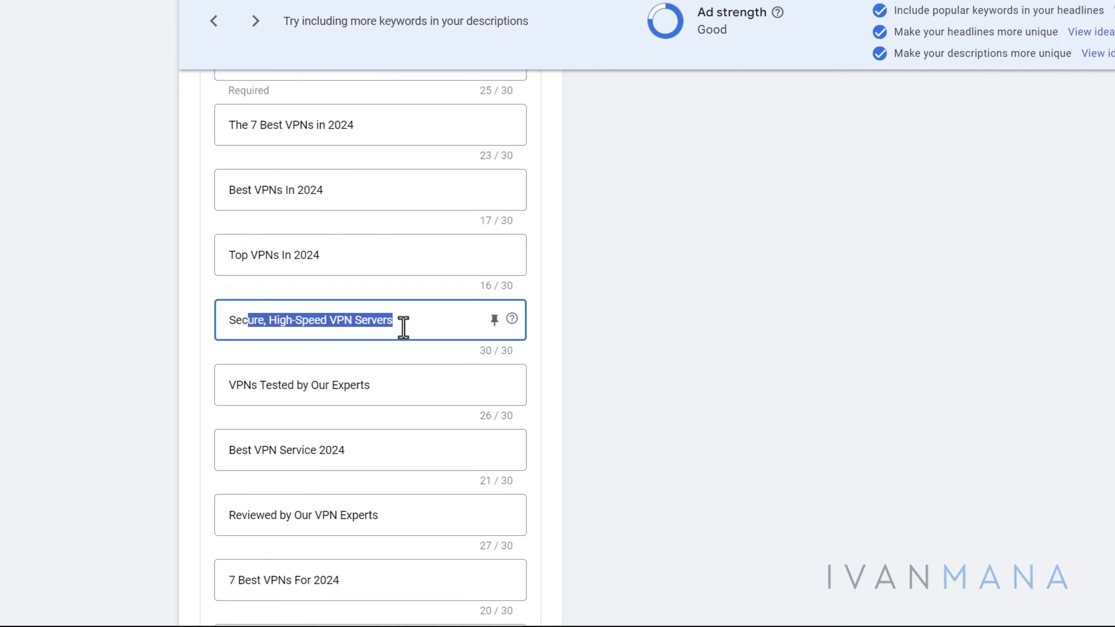
scroll(403, 324, "down", 2)
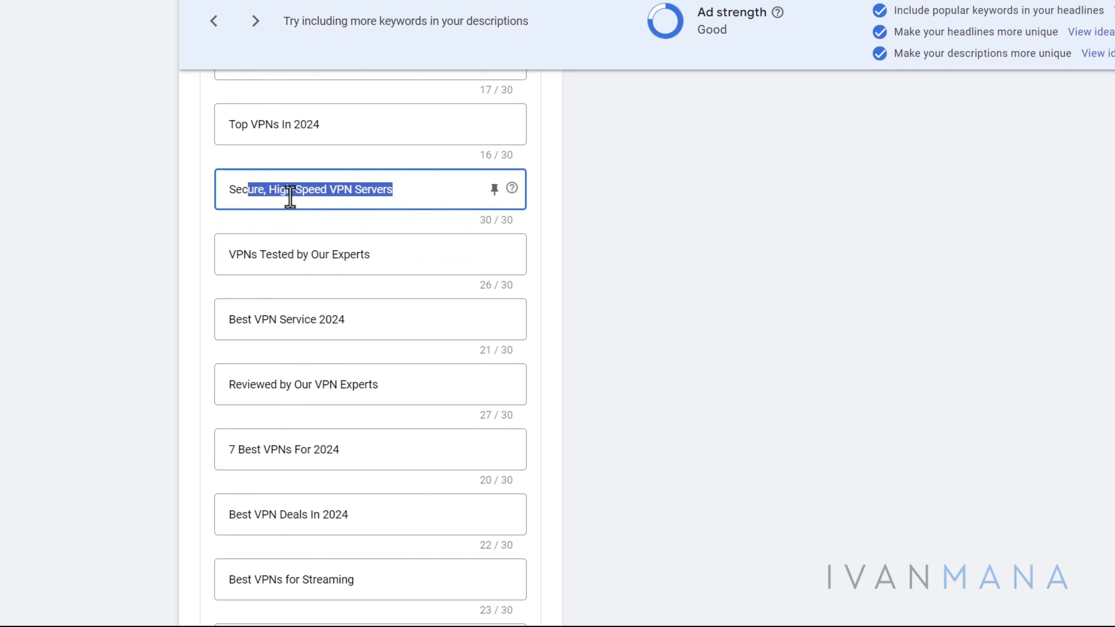
scroll(575, 349, "down", 6)
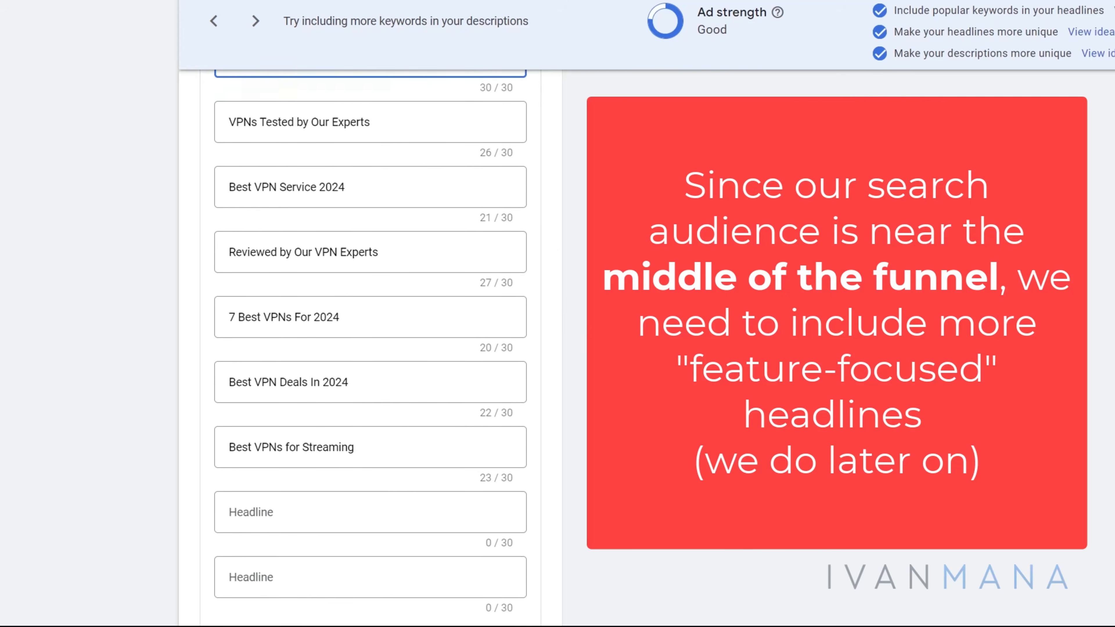
Step: Examine the wording of the ad's four descriptions, starting with the first one about servers and the money-back guarantee
scroll(372, 349, "down", 4)
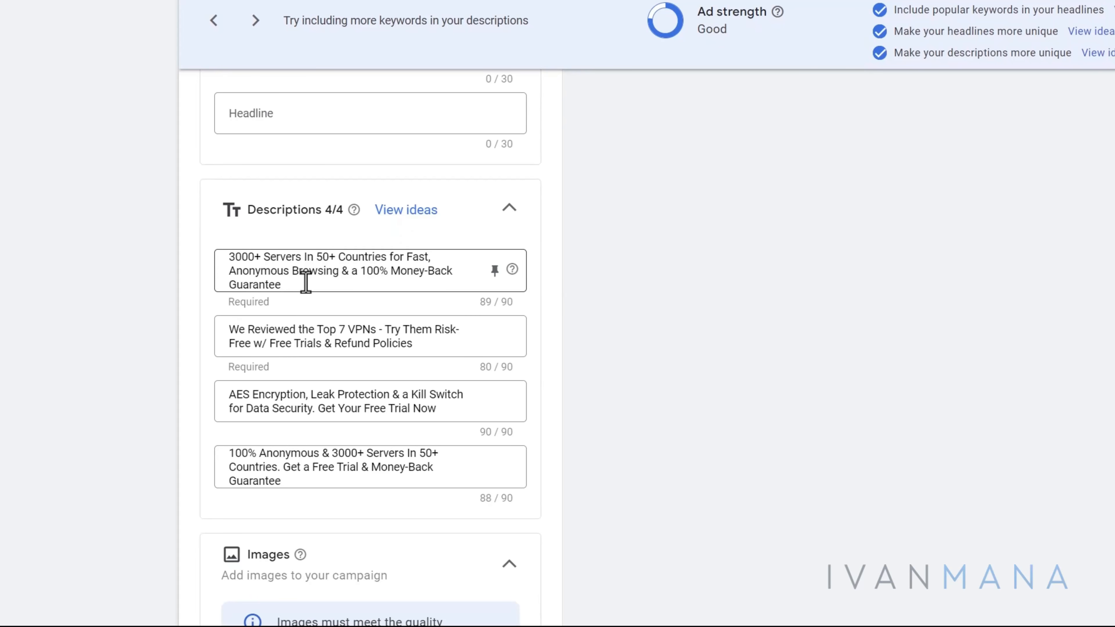
scroll(398, 327, "down", 1)
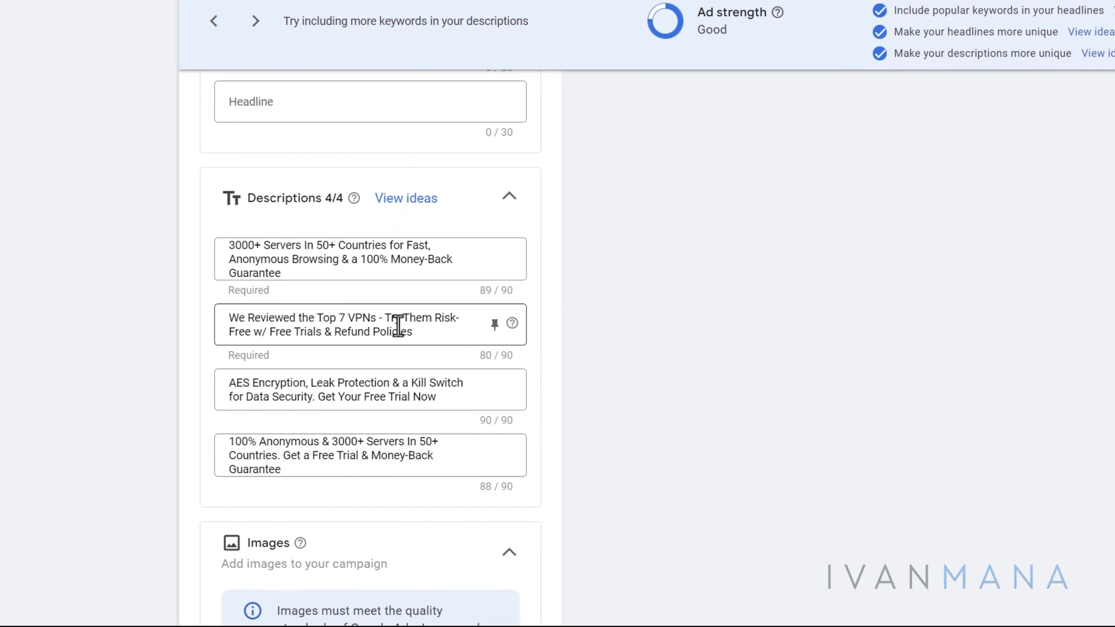
scroll(398, 328, "down", 1)
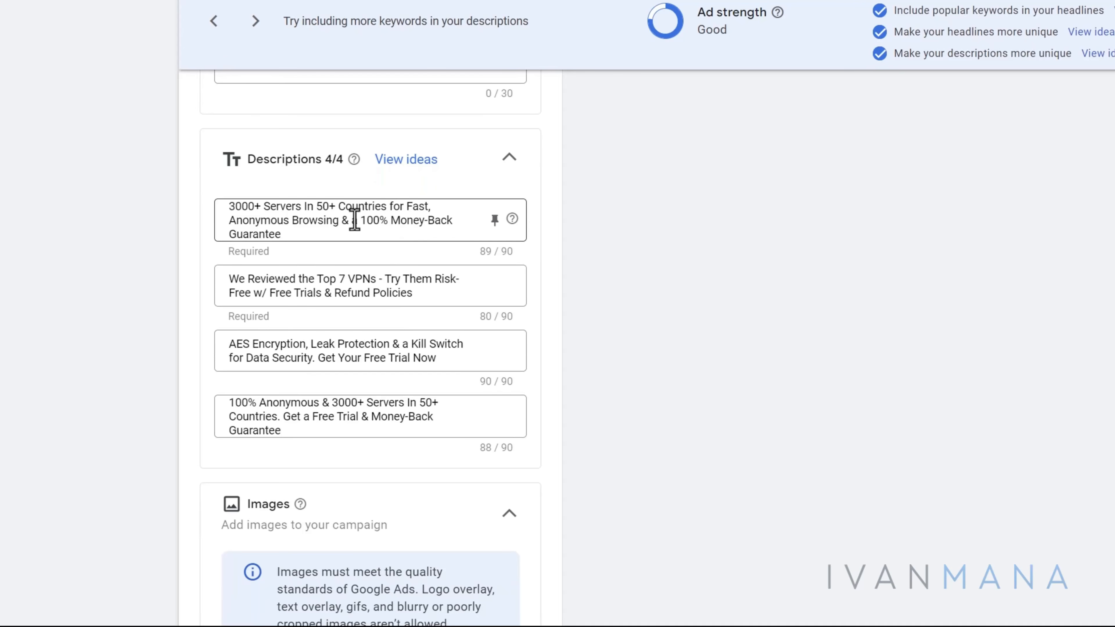
left_click_drag(355, 218, 429, 254)
left_click(333, 221)
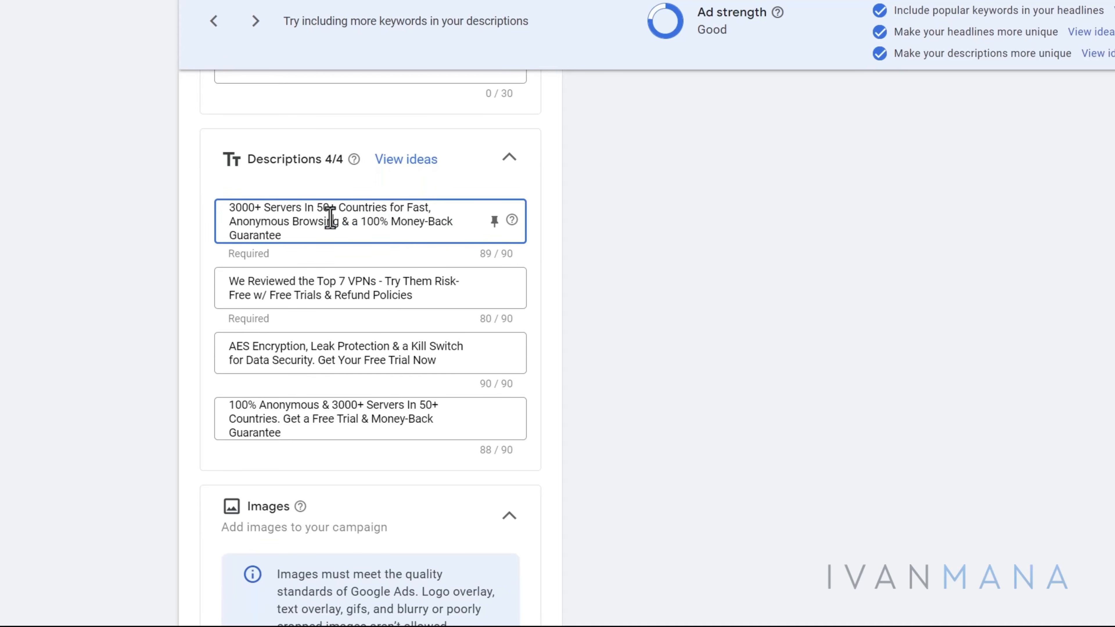
Step: Compare the money-back guarantee wording in the first description with the "We Reviewed the Top 7 VPNs" wording in the second
left_click_drag(352, 220, 470, 244)
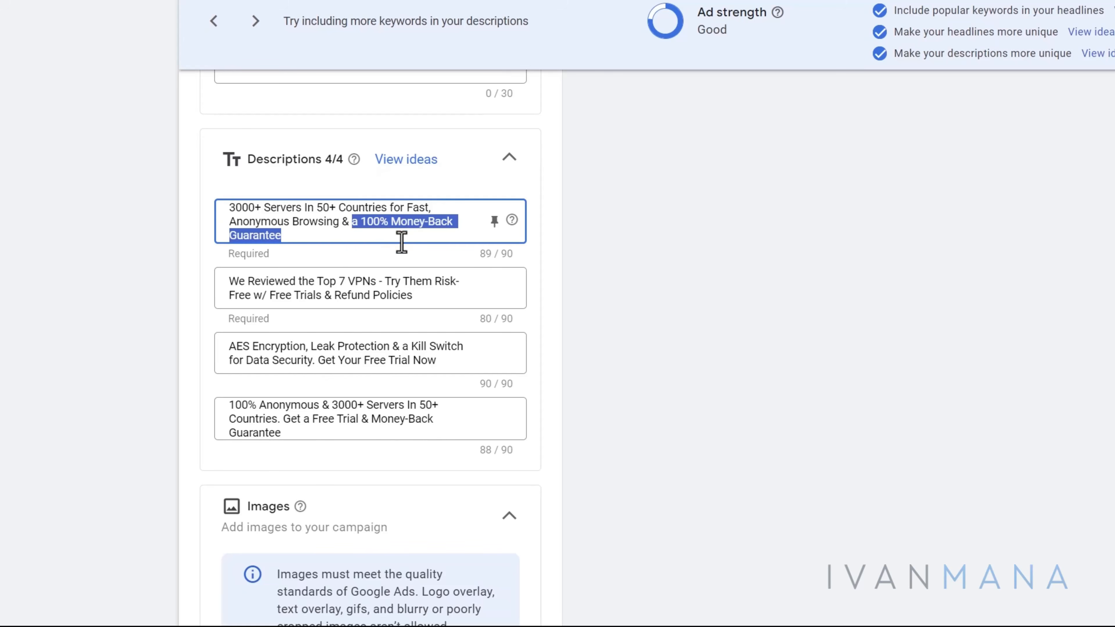
scroll(356, 211, "up", 3)
scroll(356, 211, "up", 2)
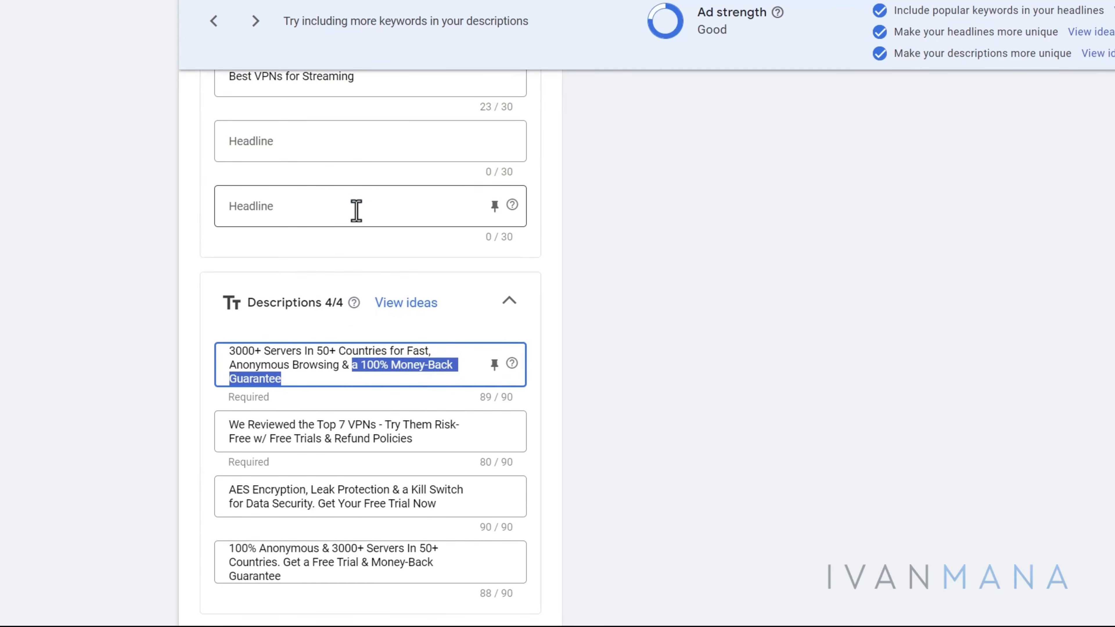
scroll(355, 211, "down", 5)
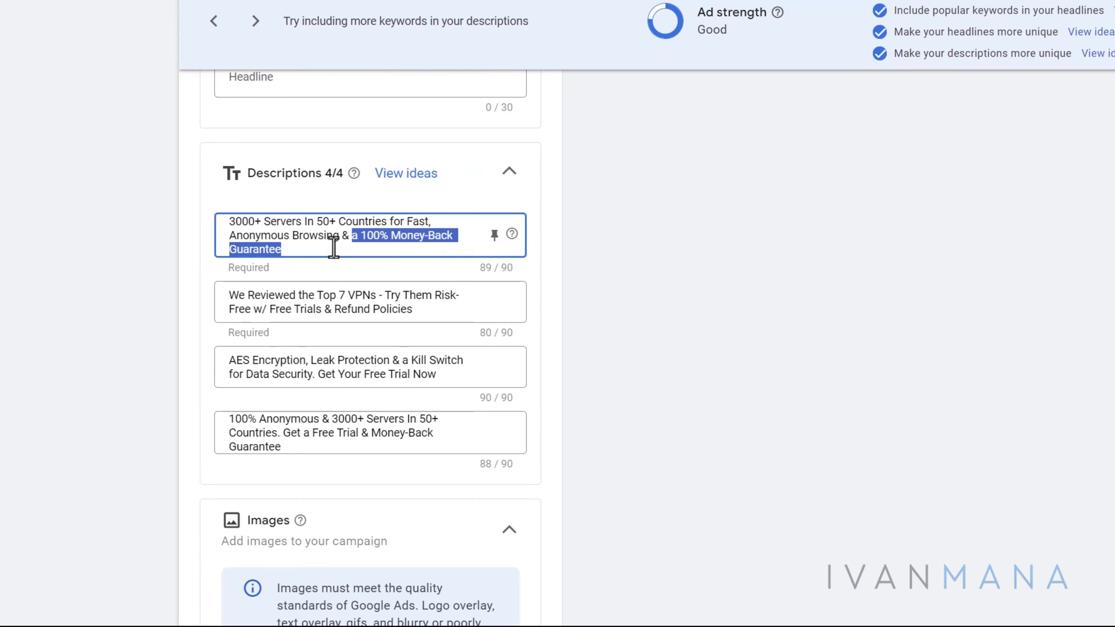
left_click(347, 236)
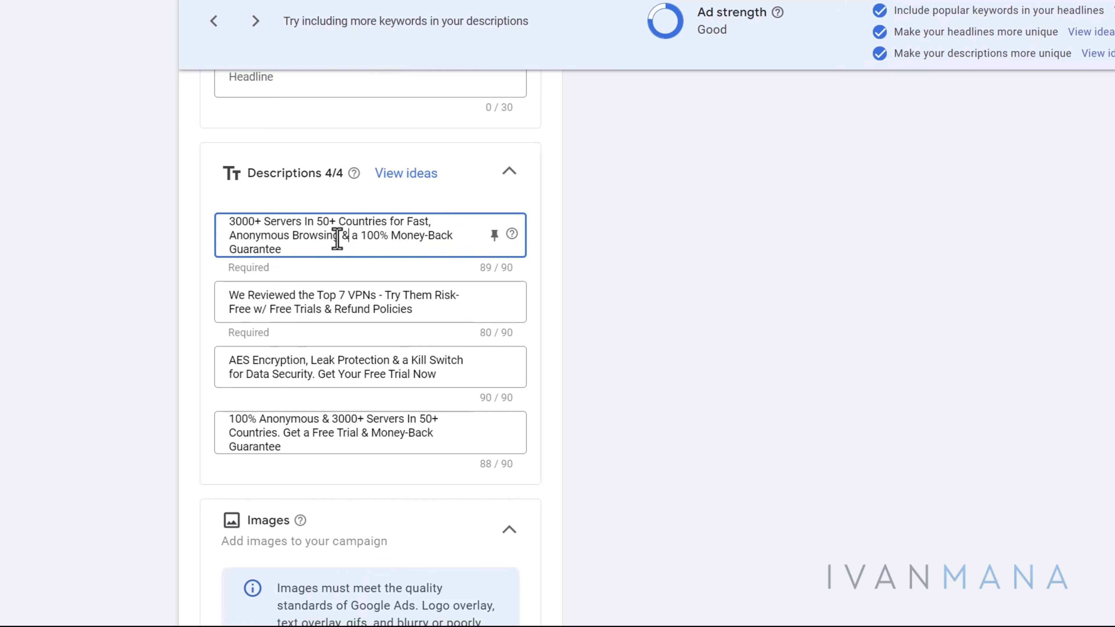
left_click_drag(341, 235, 412, 262)
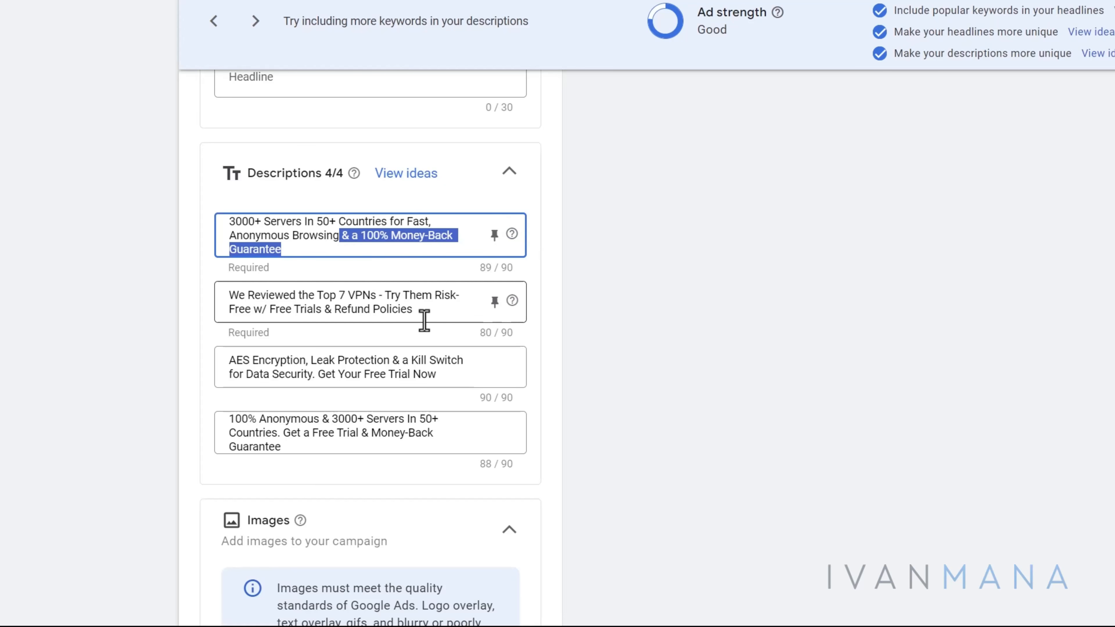
left_click(275, 294)
left_click(383, 296, "shift")
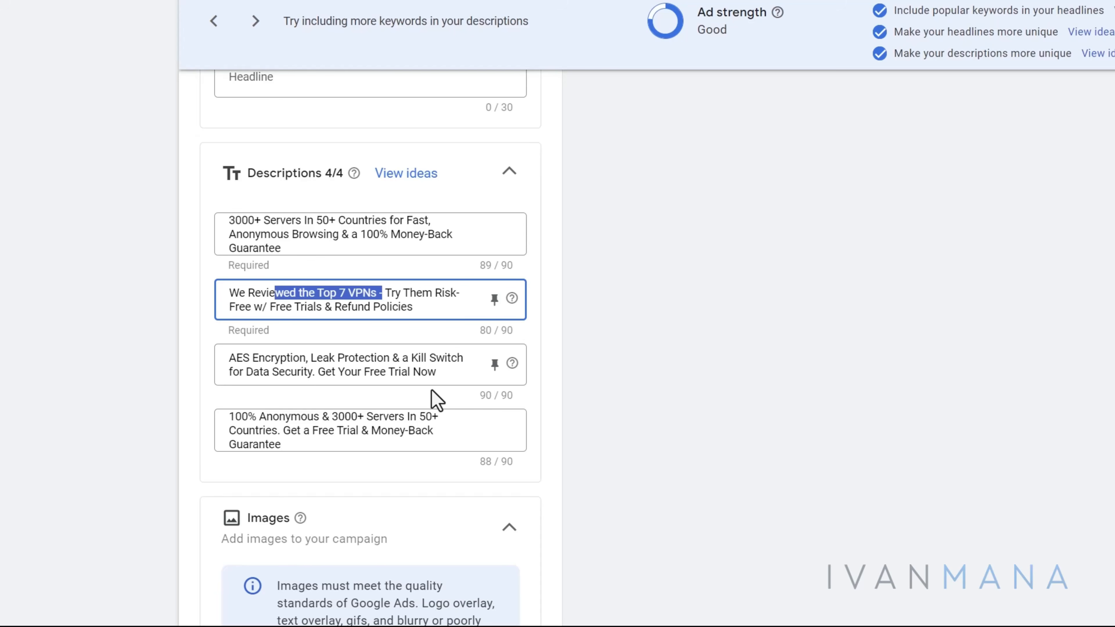
Step: Clear the fourth description, which repeats the anonymity, server count and money-back guarantee claims
triple_click(314, 418)
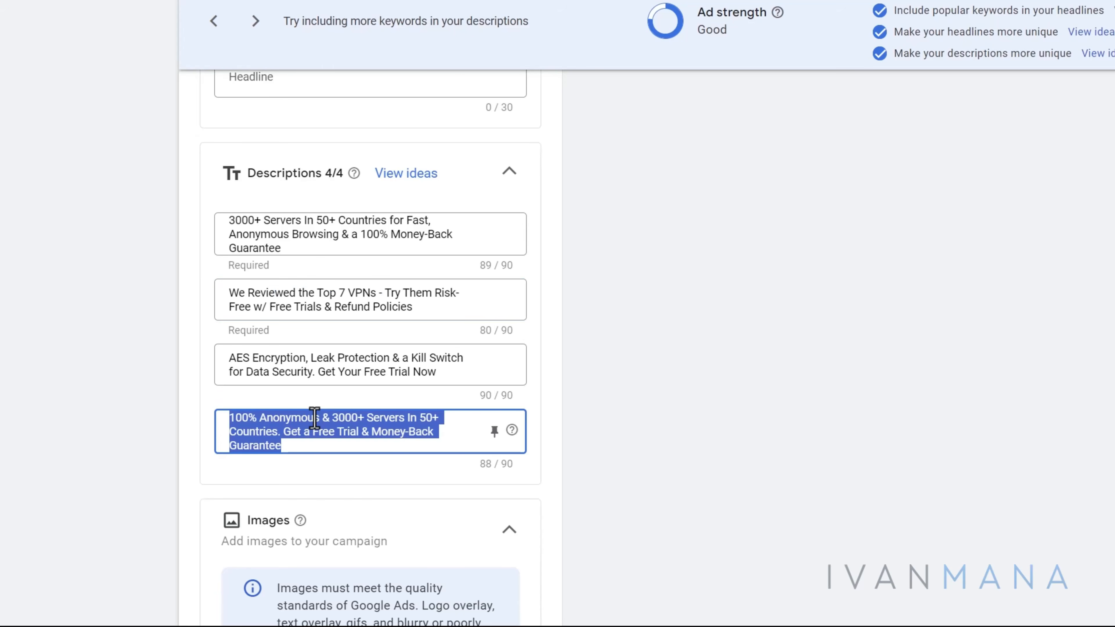
key("BackSpace")
left_click(164, 358)
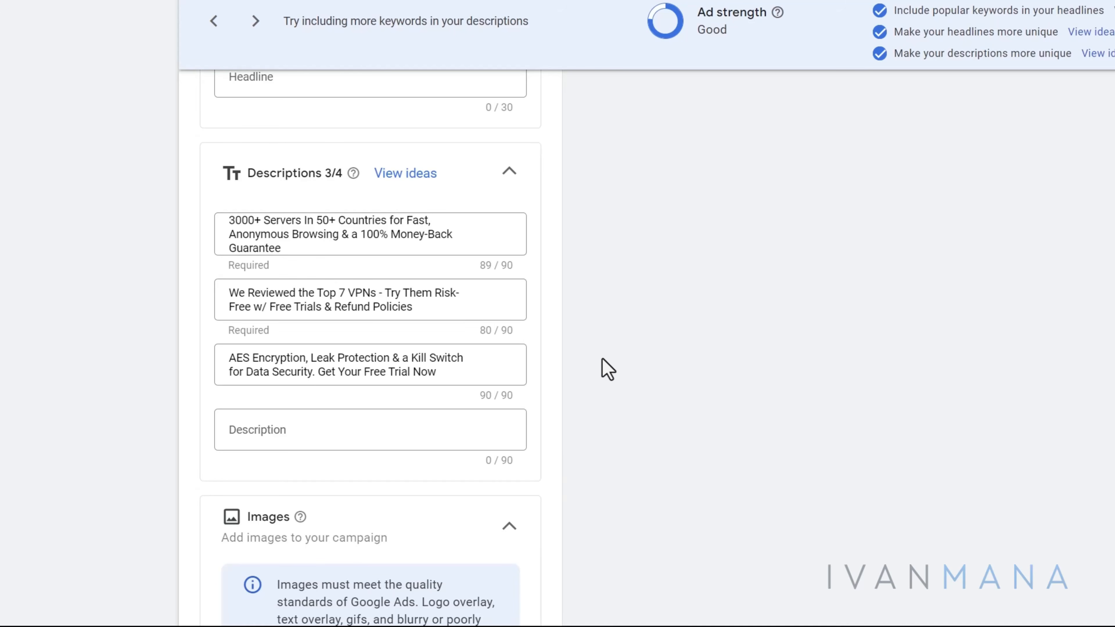
Step: Write a new fourth description beginning "We Reviewed the Top 7 VPNs In Terms of Anonymity, Security," using landing page features
left_click(349, 414)
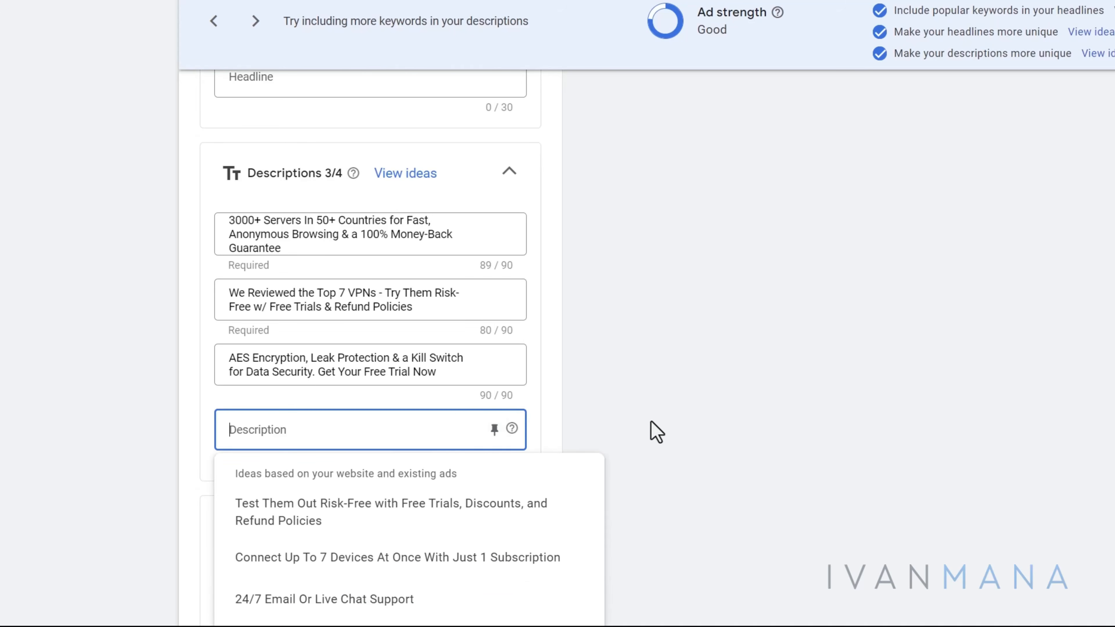
type("We")
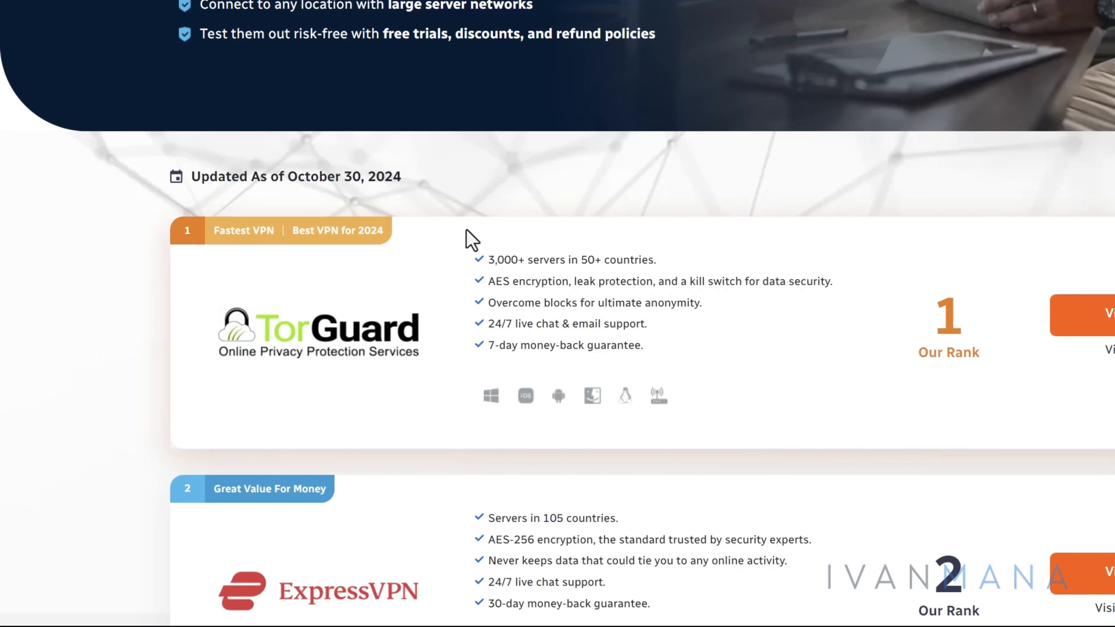
scroll(480, 236, "up", 4)
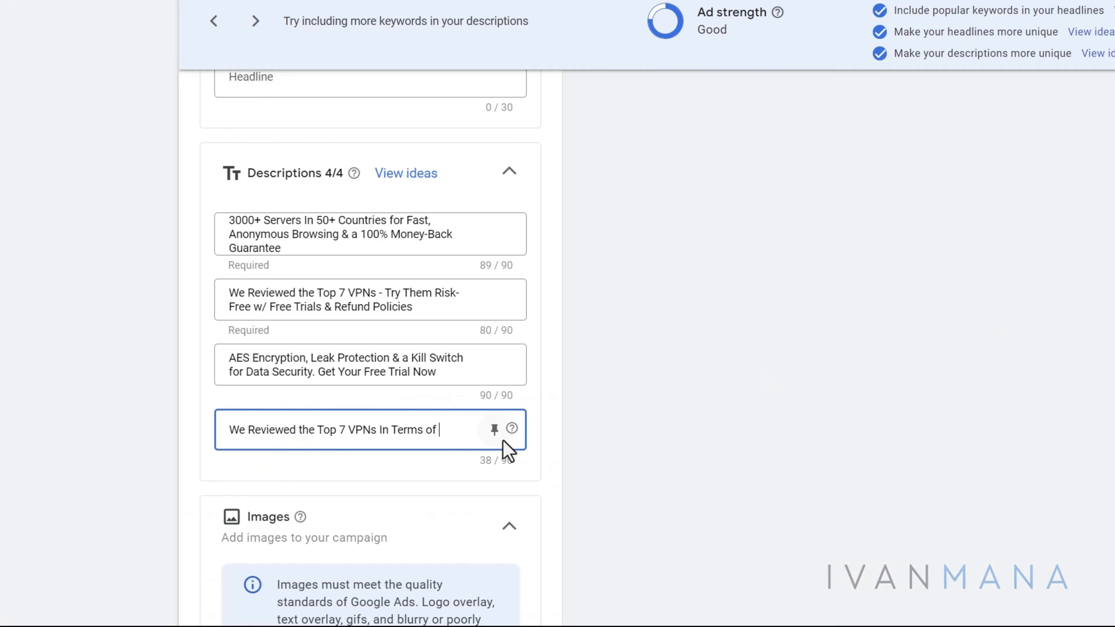
type("mity")
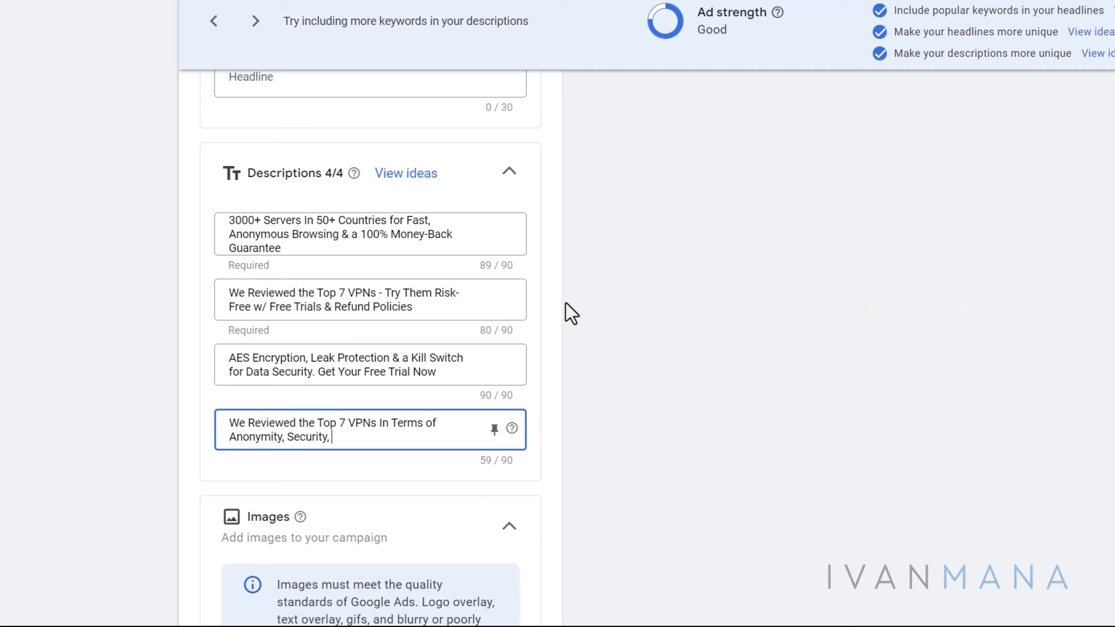
type("A")
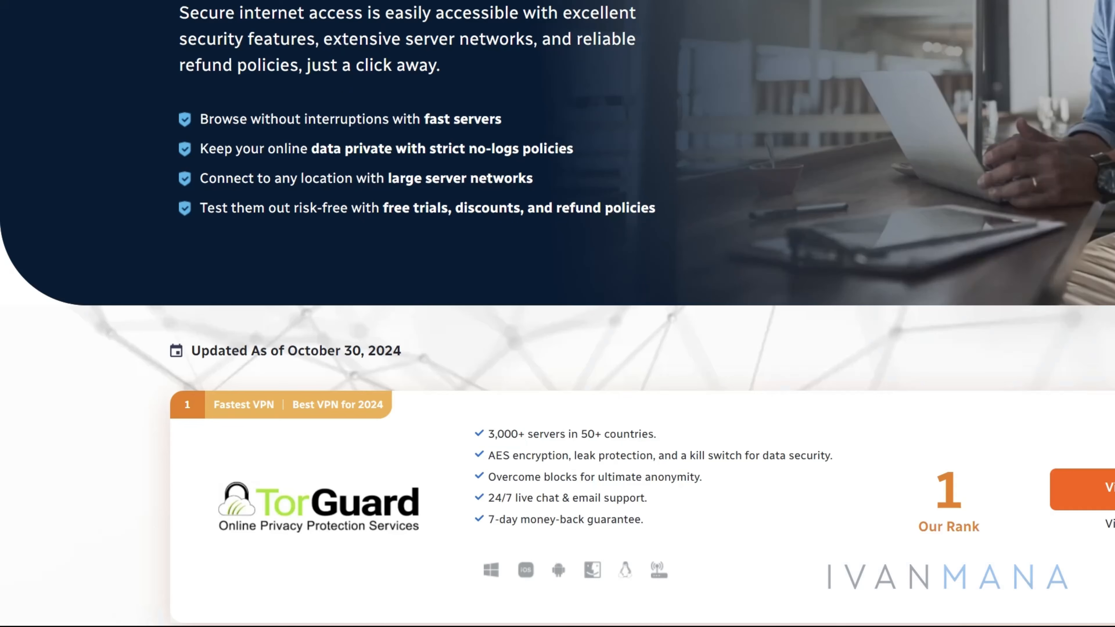
Step: Examine the landing page's benefit list and TorGuard's features for more qualities to name in the new description
left_click_drag(425, 119, 568, 114)
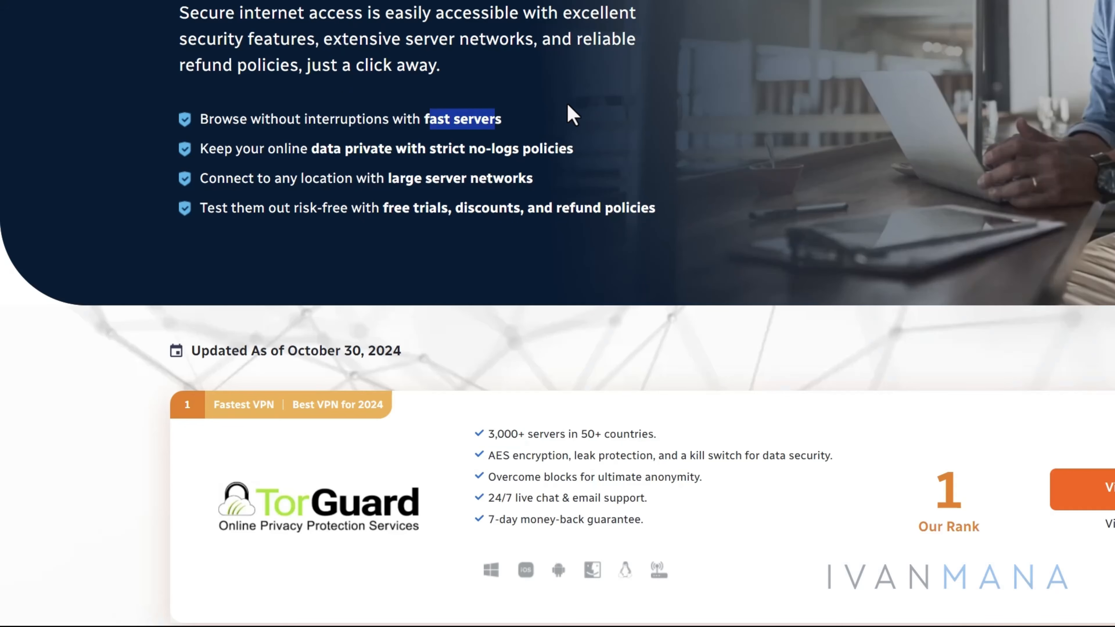
left_click(466, 147)
left_click_drag(237, 117, 517, 112)
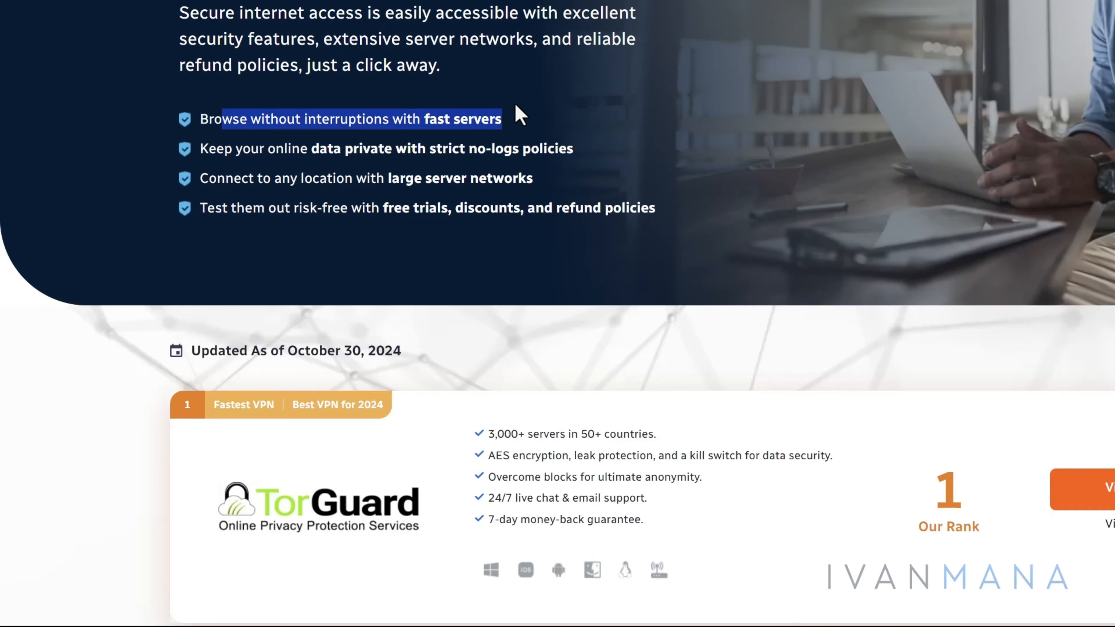
left_click(446, 120)
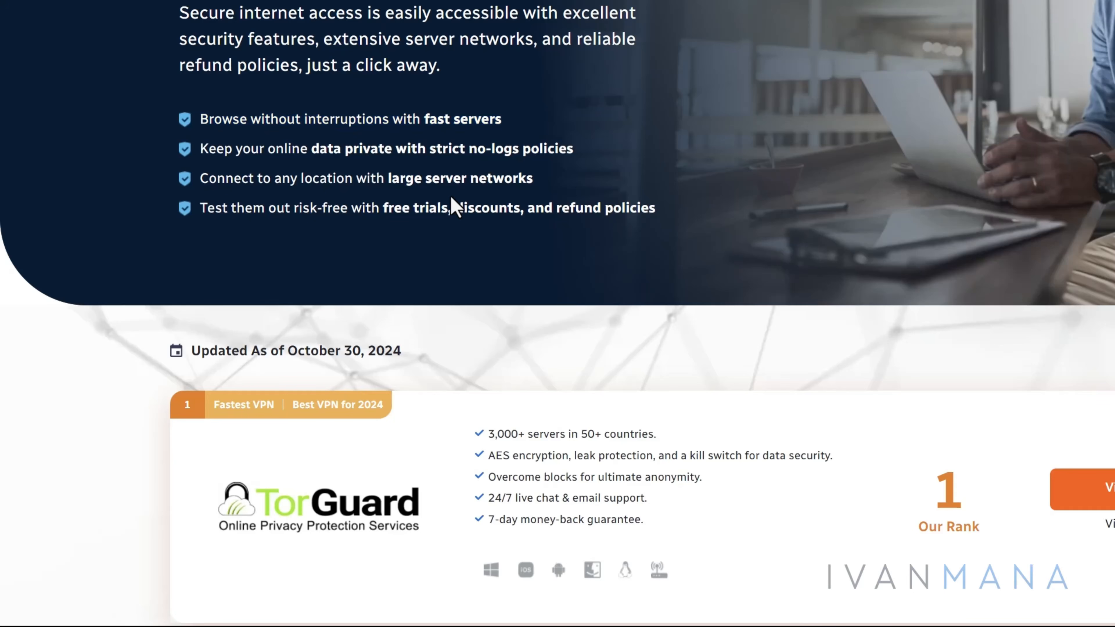
scroll(600, 312, "down", 3)
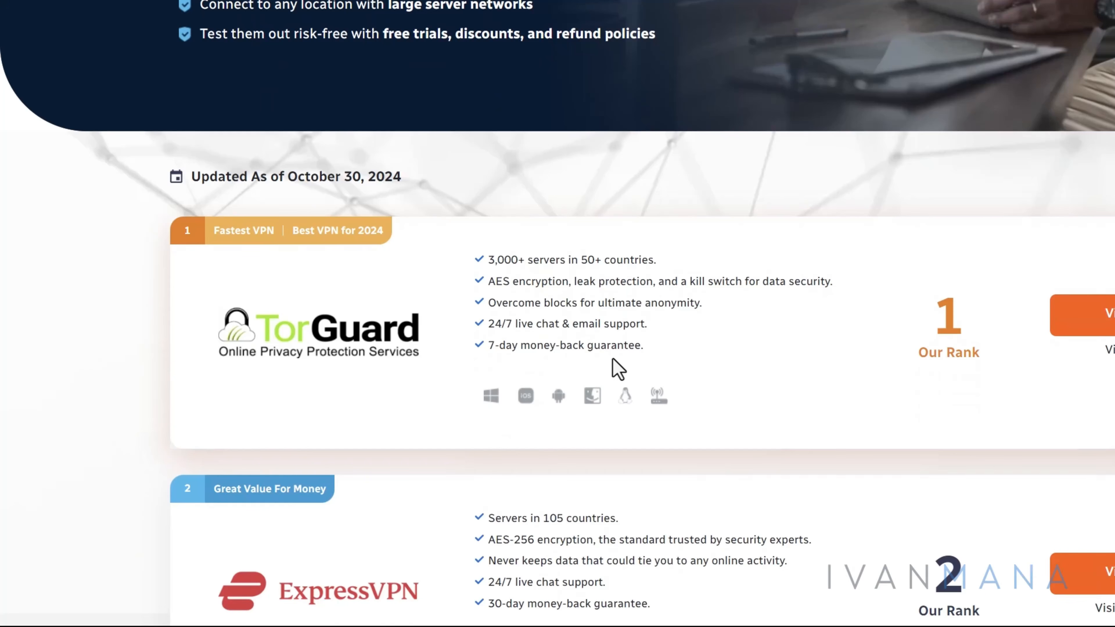
left_click_drag(529, 282, 568, 319)
left_click(554, 352)
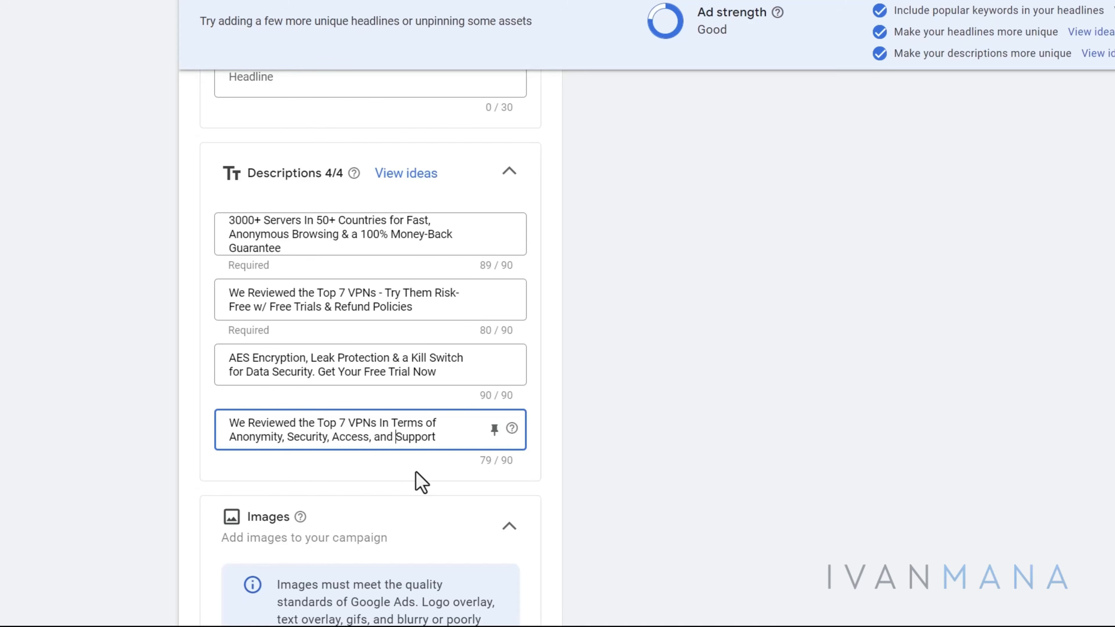
Step: Reword the end of the fourth description to read "Anonymity, Security, Access & Customer Support"
type("Customer")
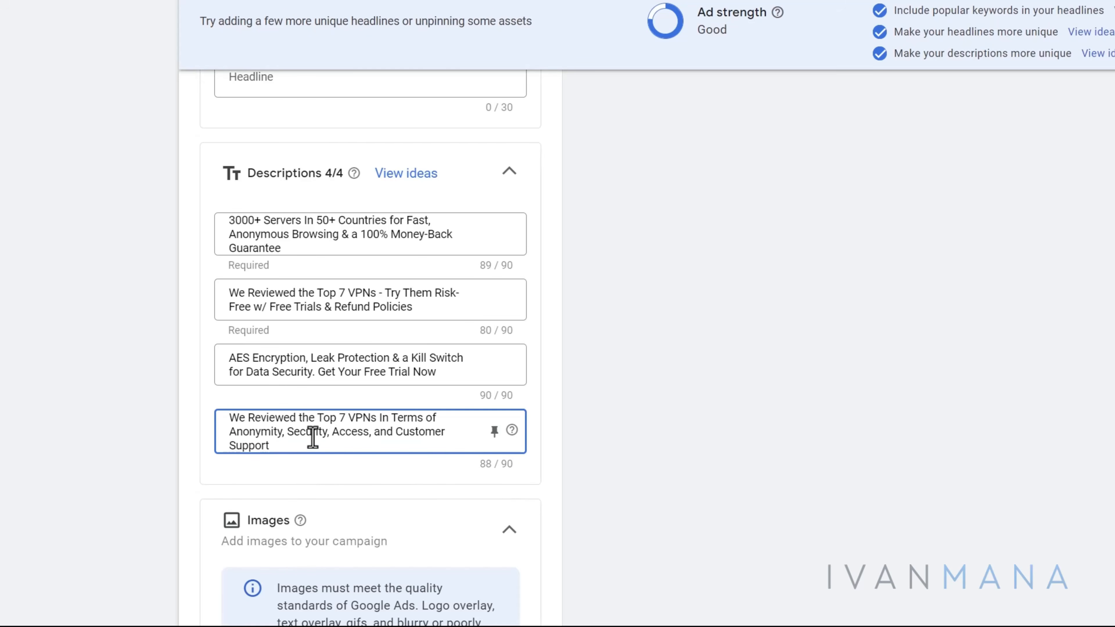
key("BackSpace")
key("BackSpace")
key("BackSpace")
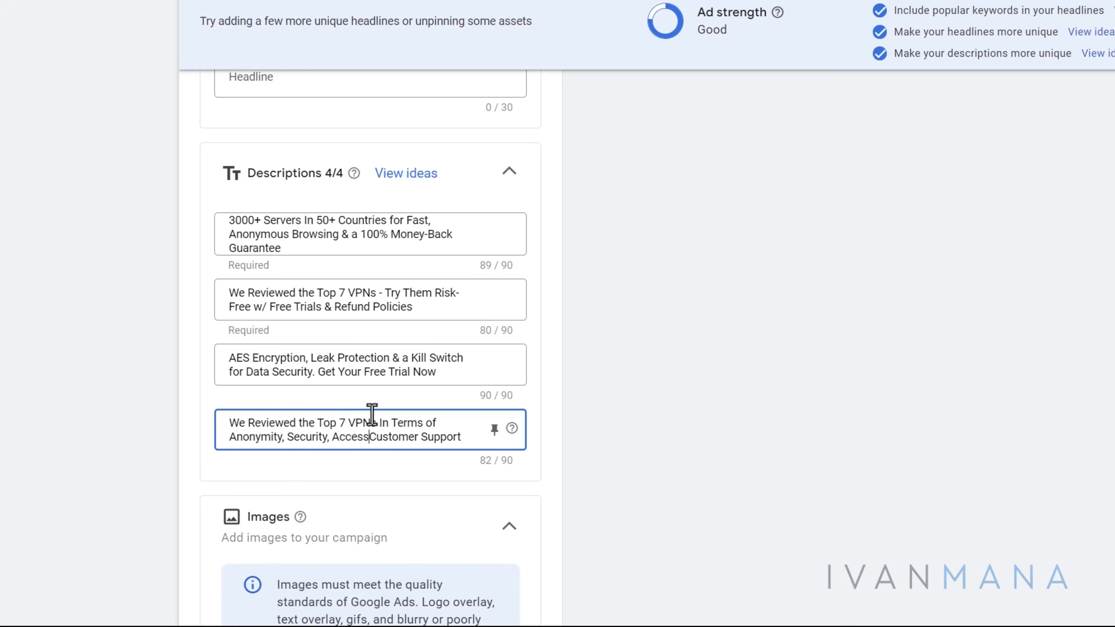
type("&")
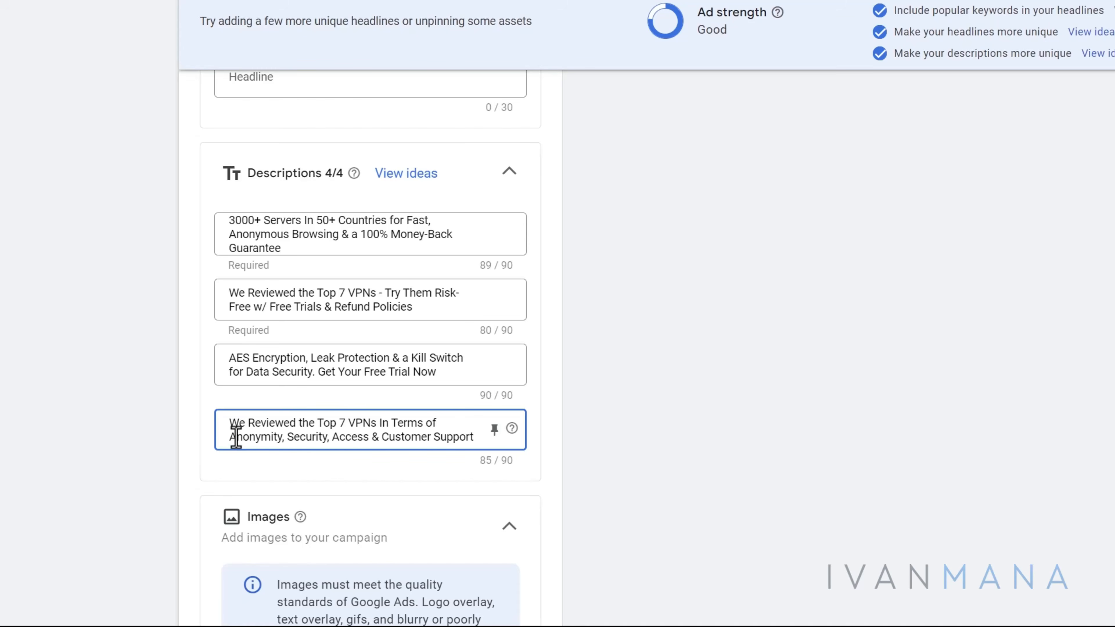
left_click_drag(236, 437, 494, 435)
mouse_move(514, 432)
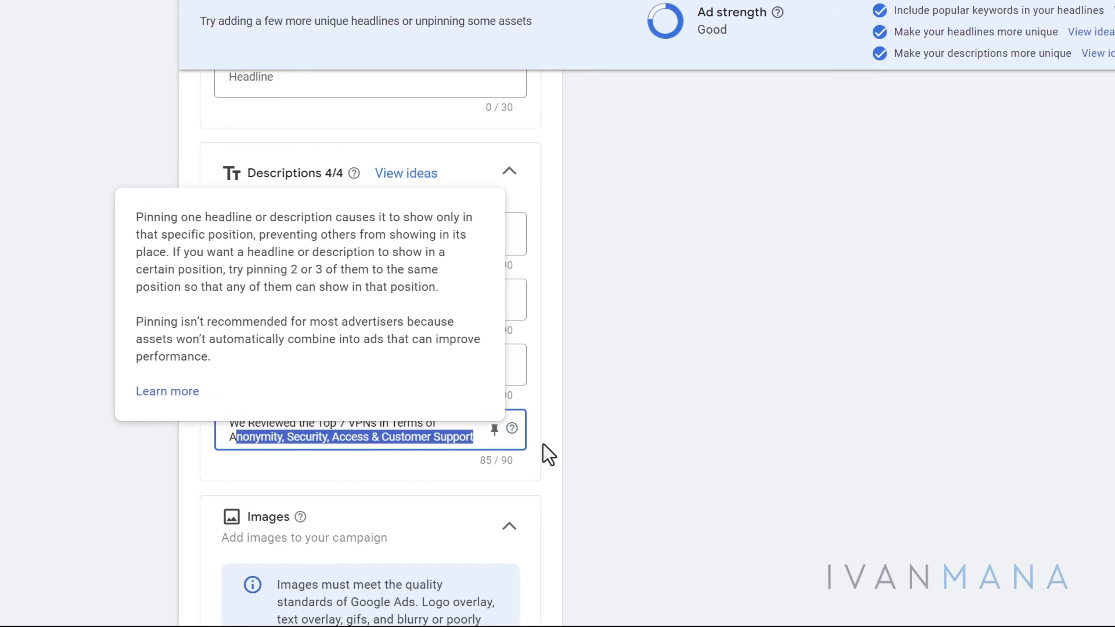
left_click(680, 417)
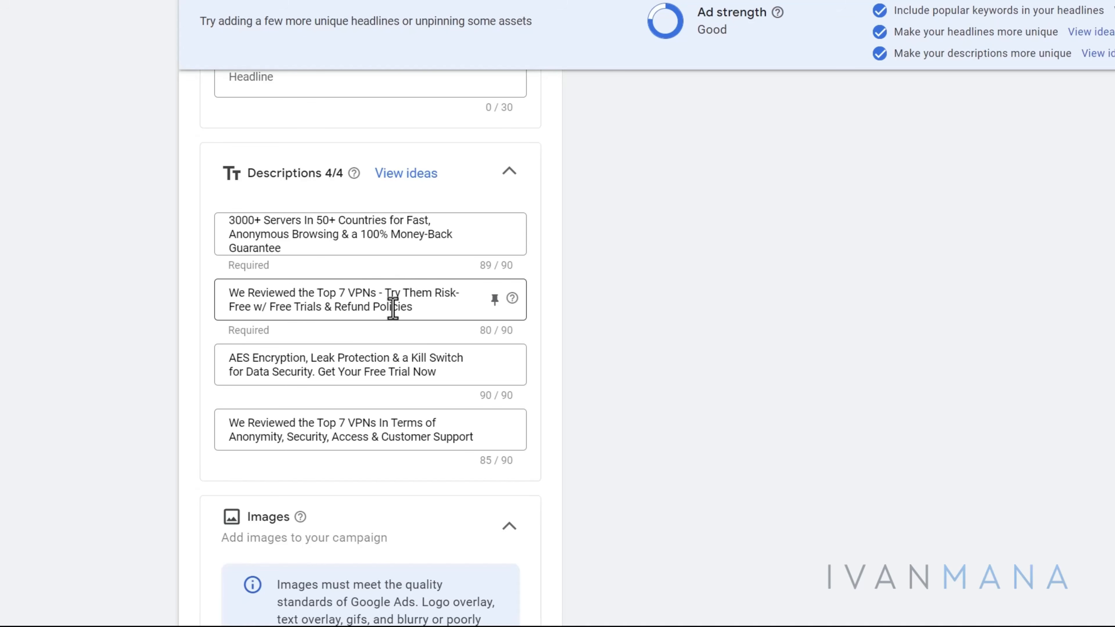
Step: Move the new fourth description into the second description, replacing the text about free trials and refund policies
left_click_drag(277, 308, 397, 309)
left_click(330, 292)
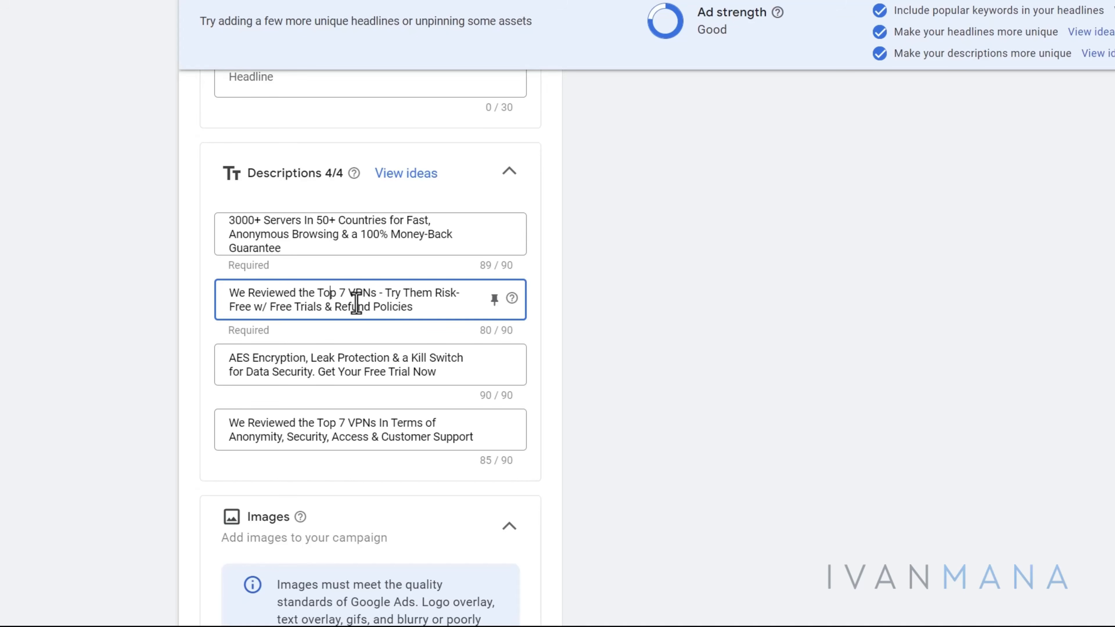
triple_click(358, 434)
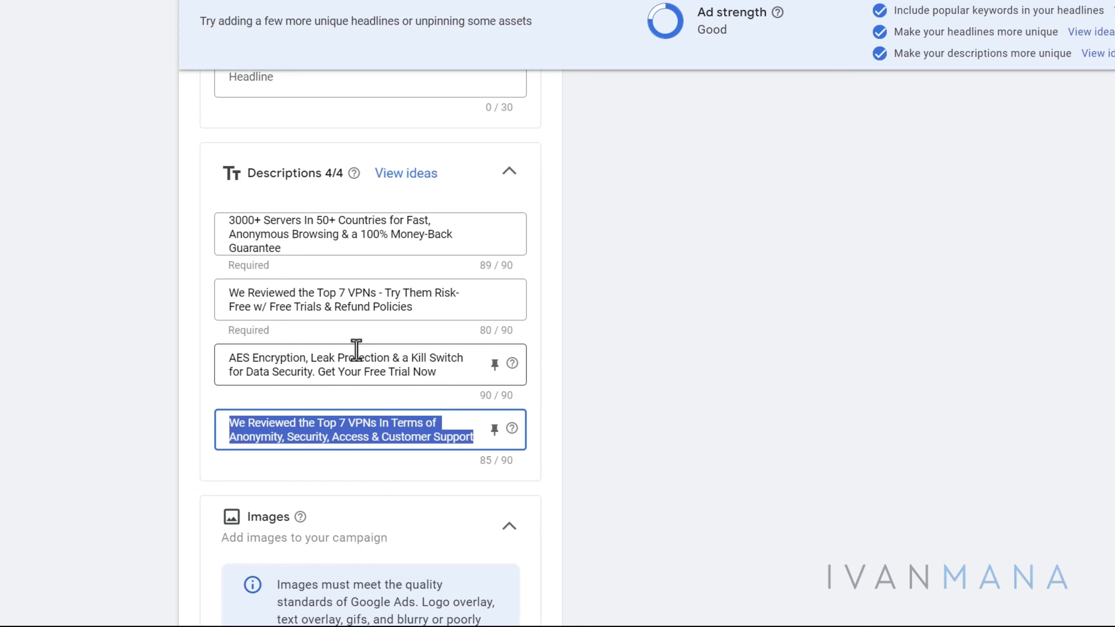
key("ctrl+x")
triple_click(320, 304)
key("ctrl+v")
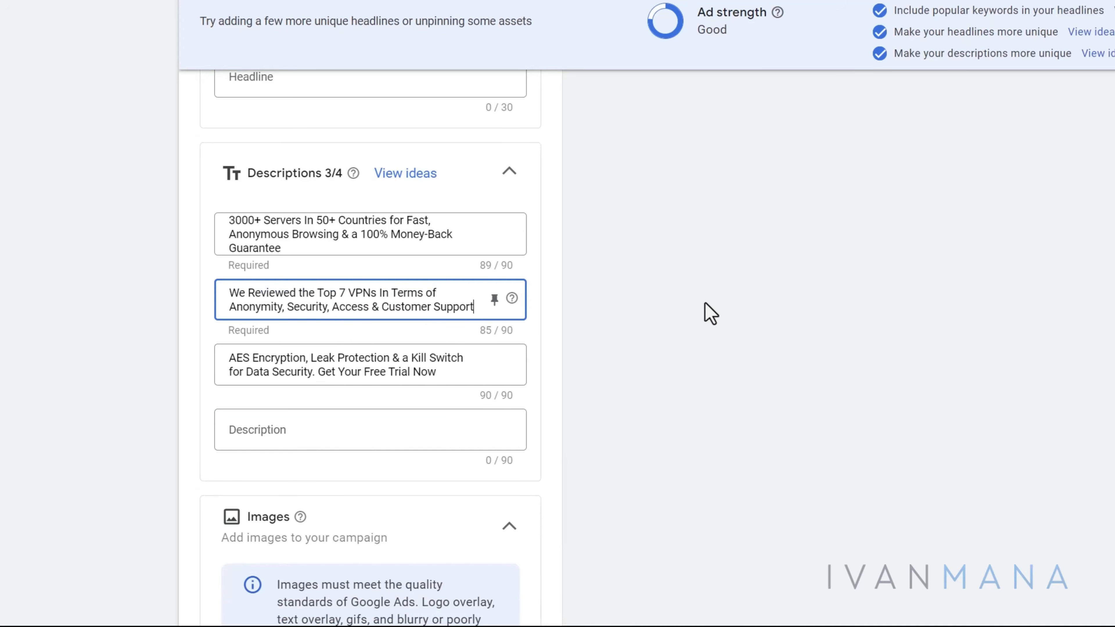
left_click(718, 312)
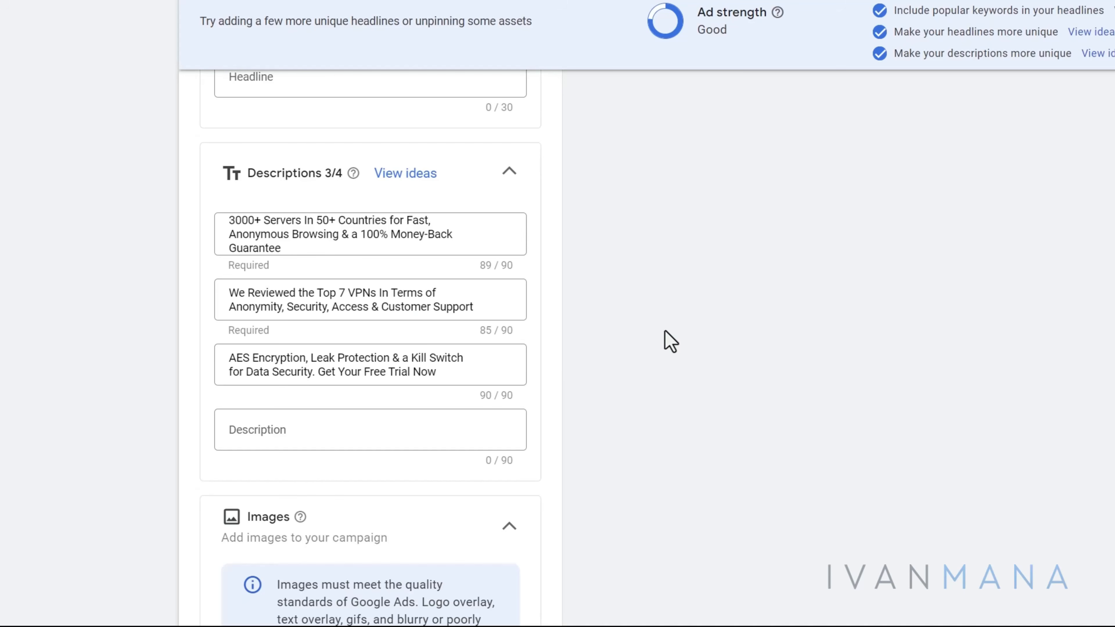
Step: Switch to the Notepad notes and add the heading "AD NOTES:" below the note about network speed
key("super")
left_click(379, 613)
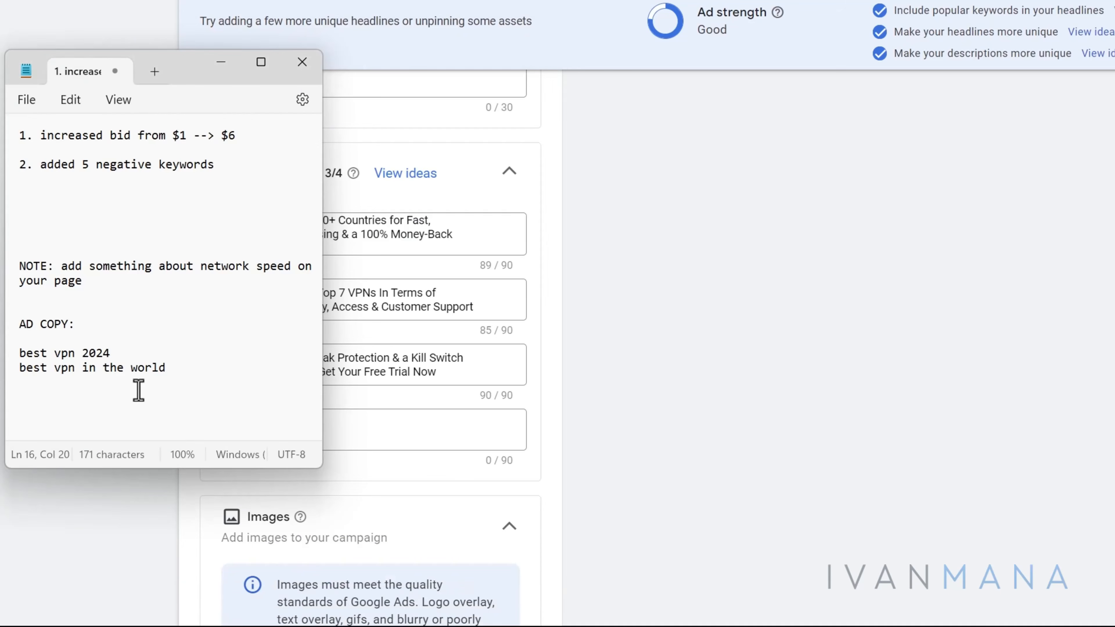
key("Return")
key("Return")
key("Return")
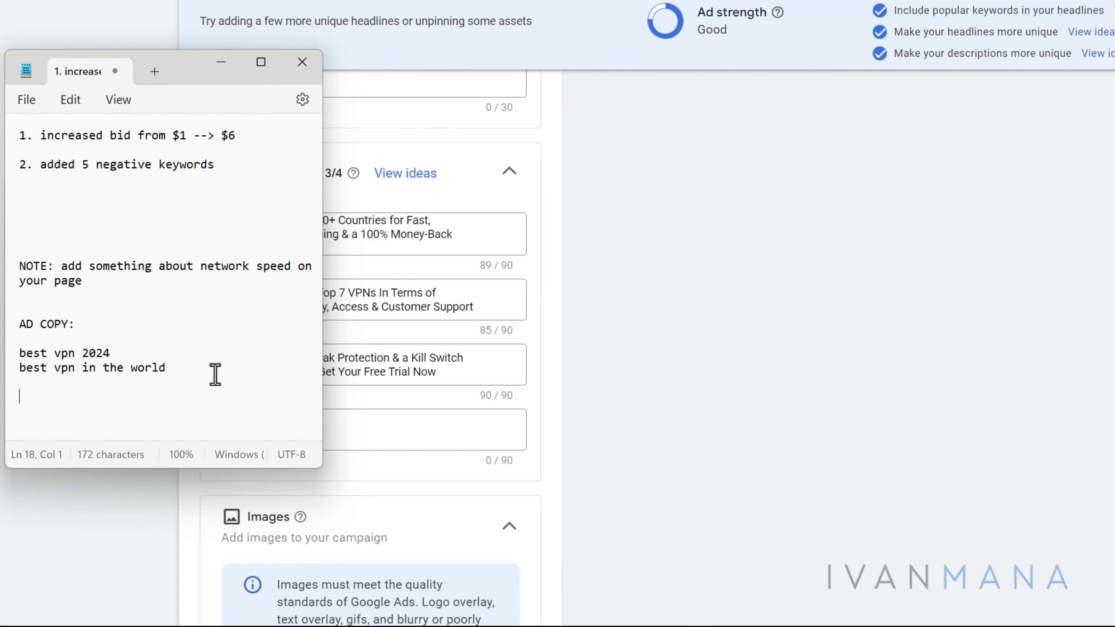
type("A")
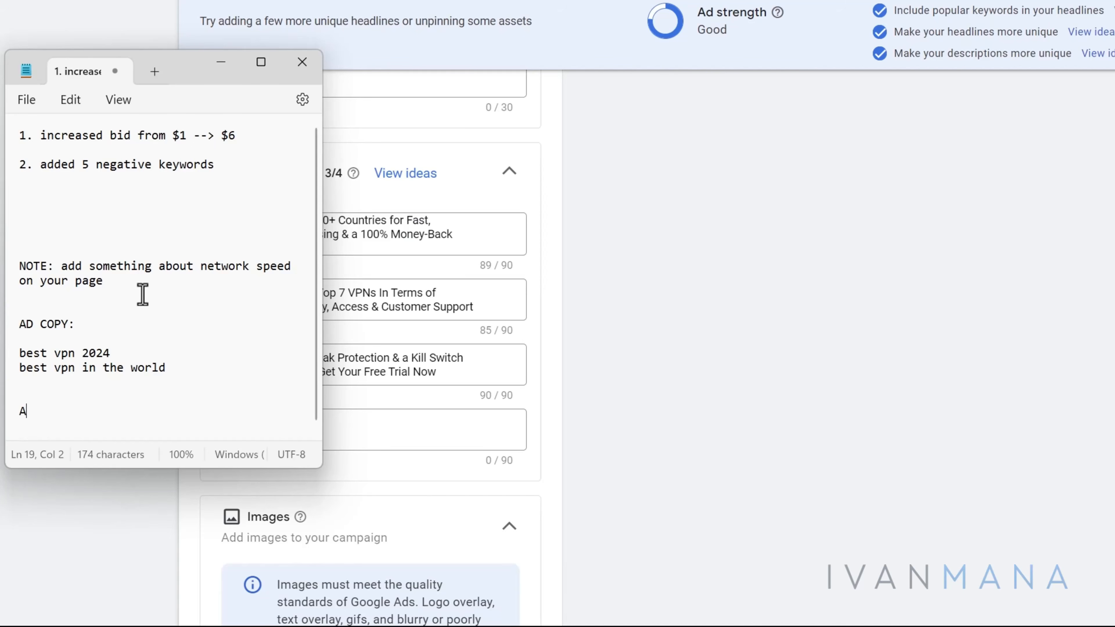
key("Return")
key("Return")
type("AD NOTES:")
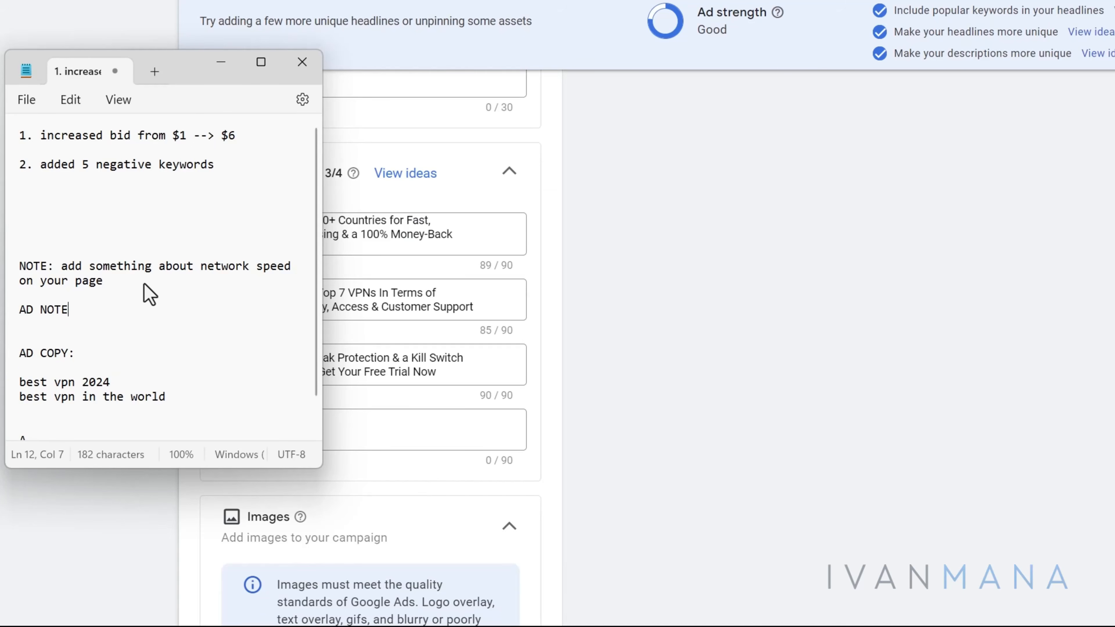
Step: Add the bullets "- no mention of price/free trial" and "- no mention of fast/speed" under the AD NOTES heading
key("Return")
key("Return")
type("- n")
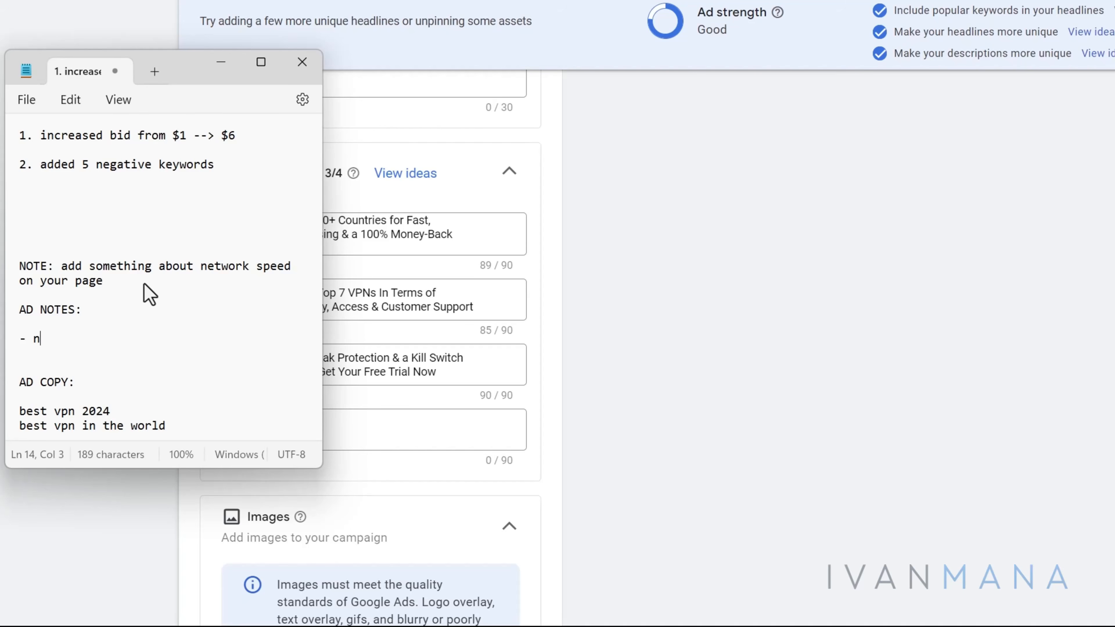
type("o mention of price/f")
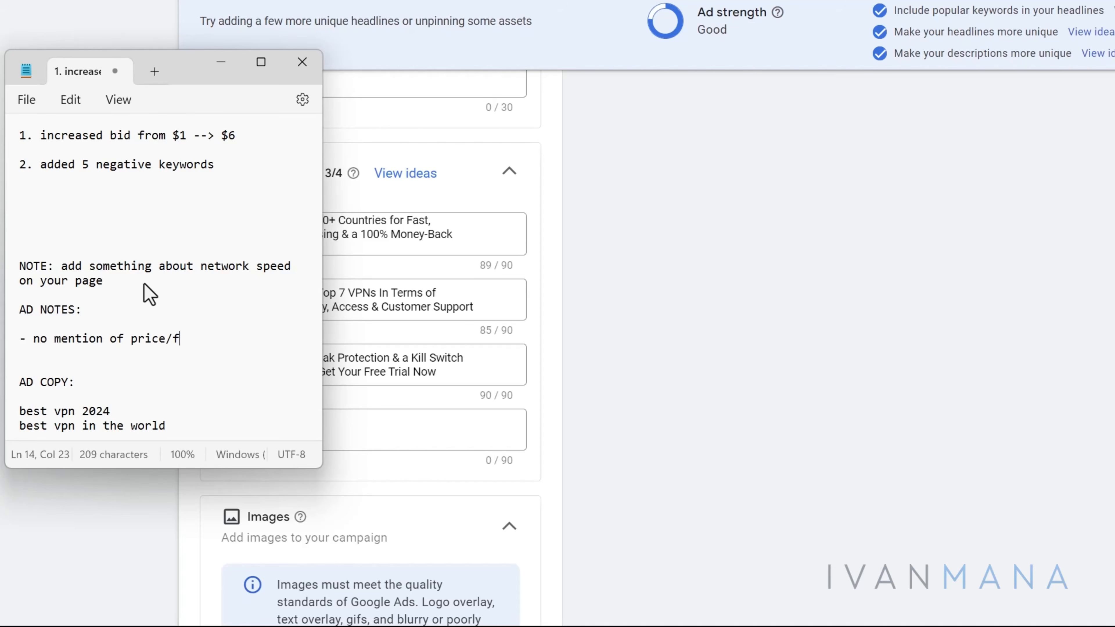
type("ree trial")
type("- no me")
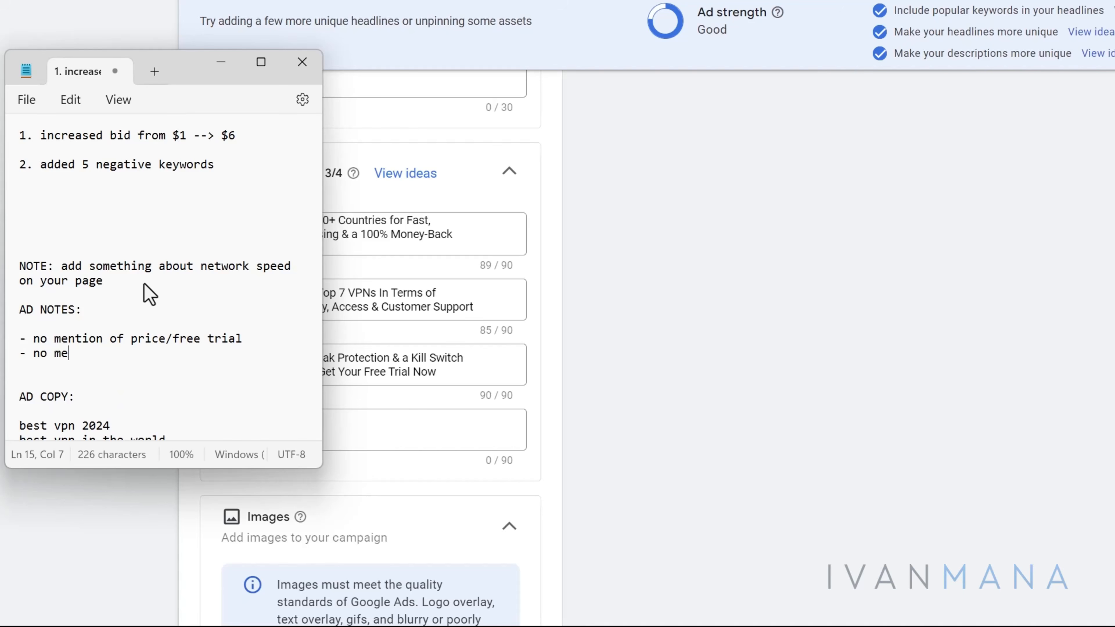
key("BackSpace")
type("ention o")
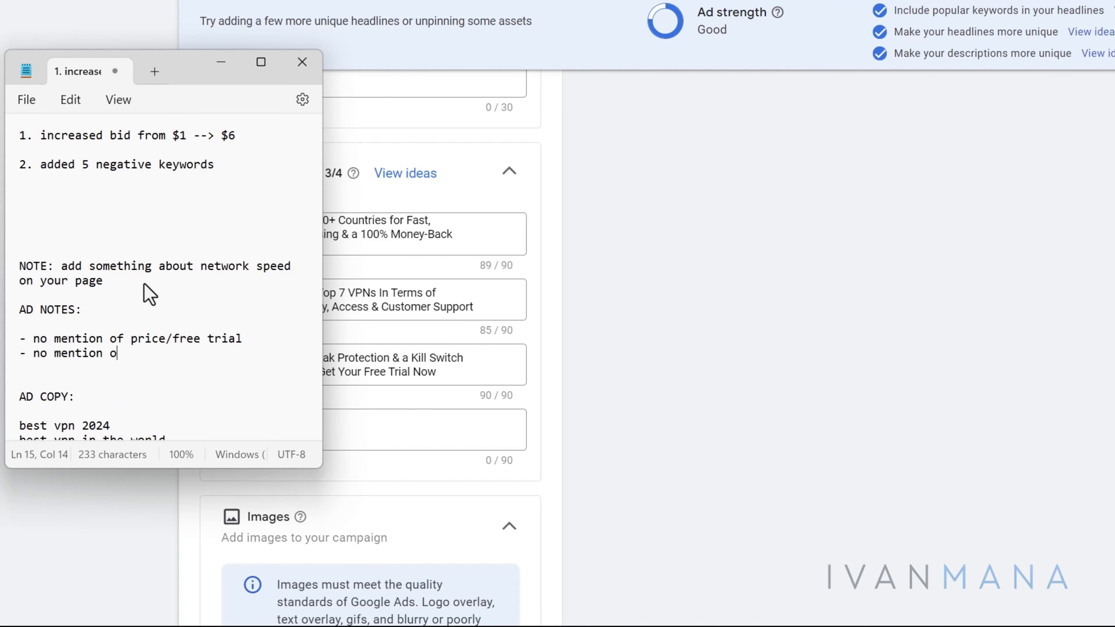
type("f fast/speed")
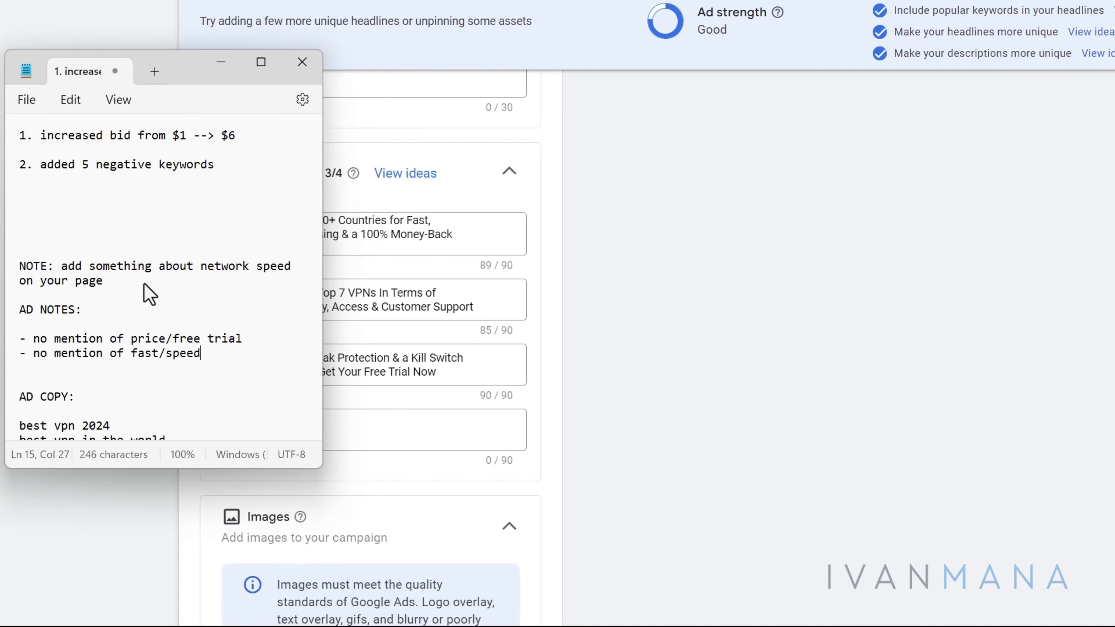
Step: Return to the Google Ads form and check its descriptions against the Notepad bullets on price/free trial and speed
left_click(611, 338)
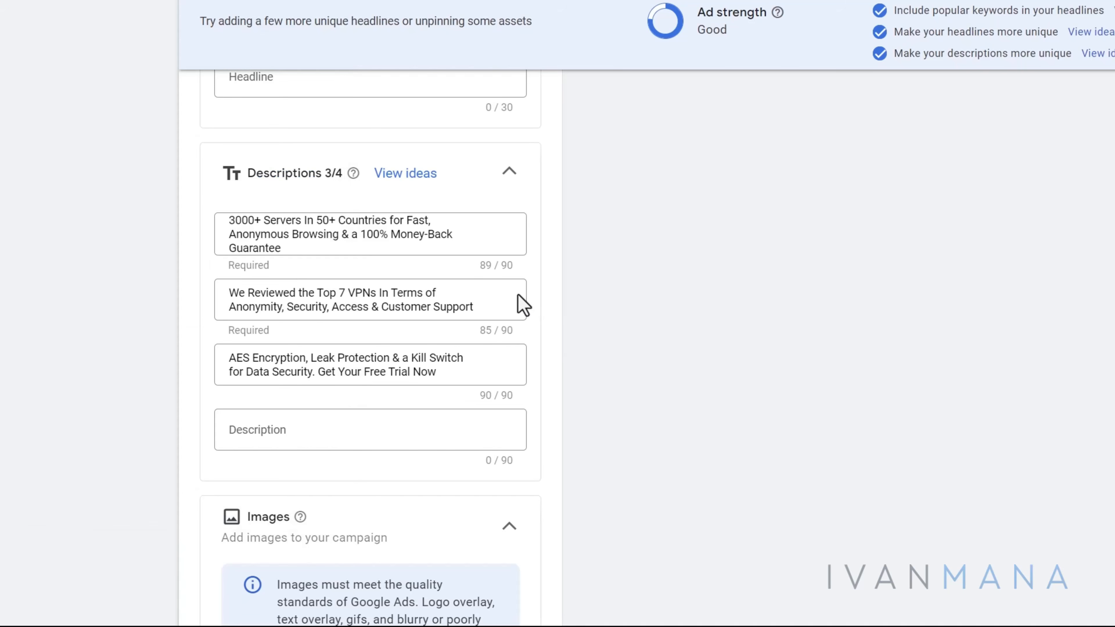
scroll(680, 298, "down", 2)
scroll(681, 299, "down", 2)
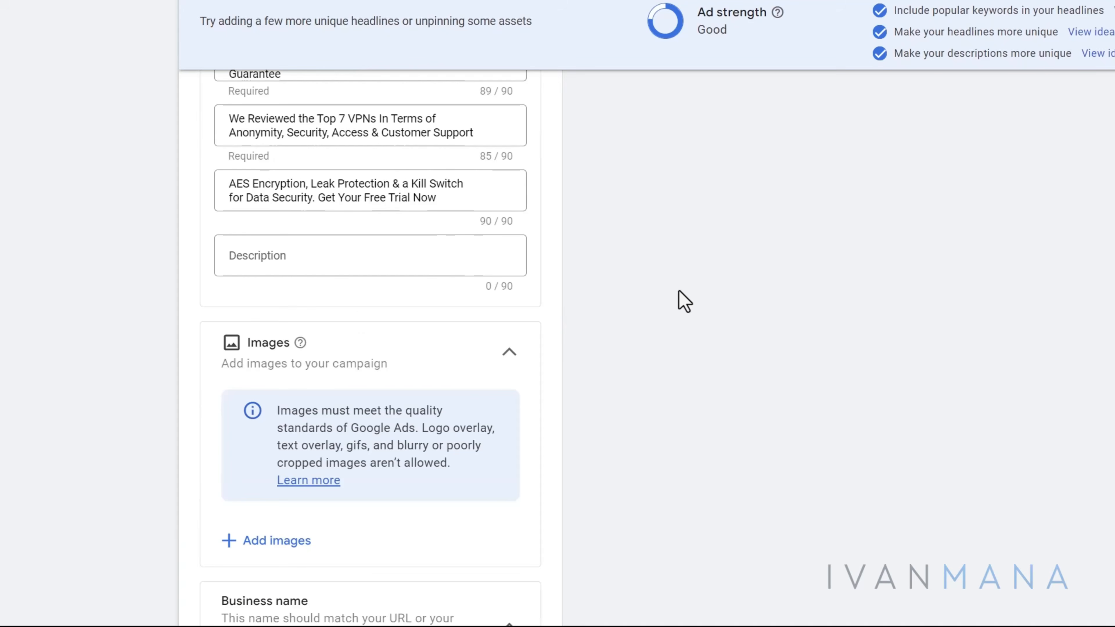
key("alt+Tab")
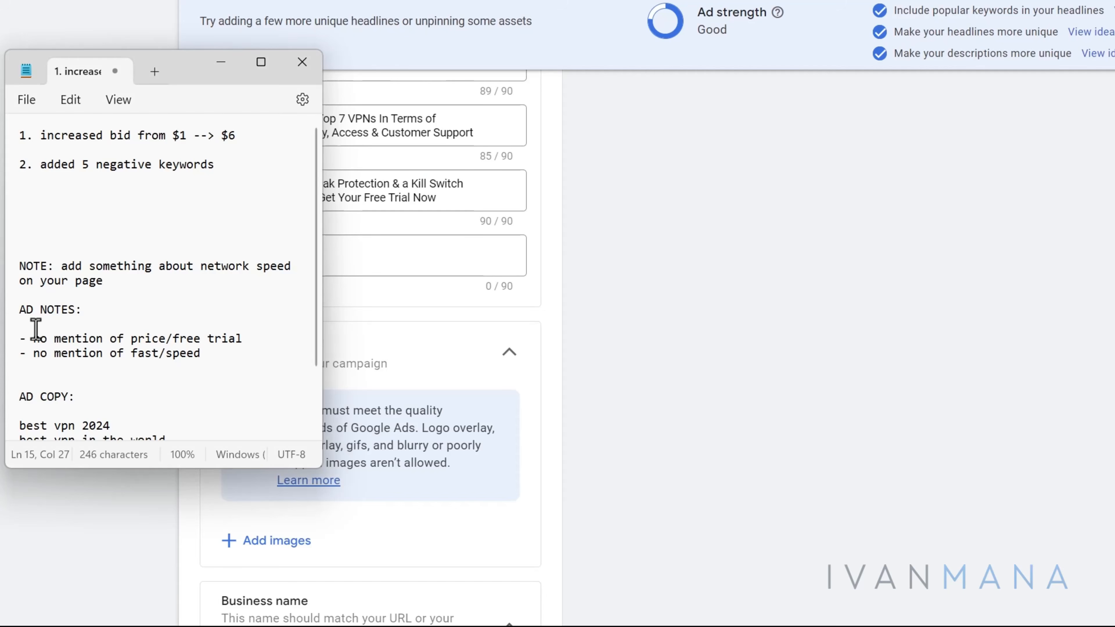
left_click_drag(47, 339, 228, 346)
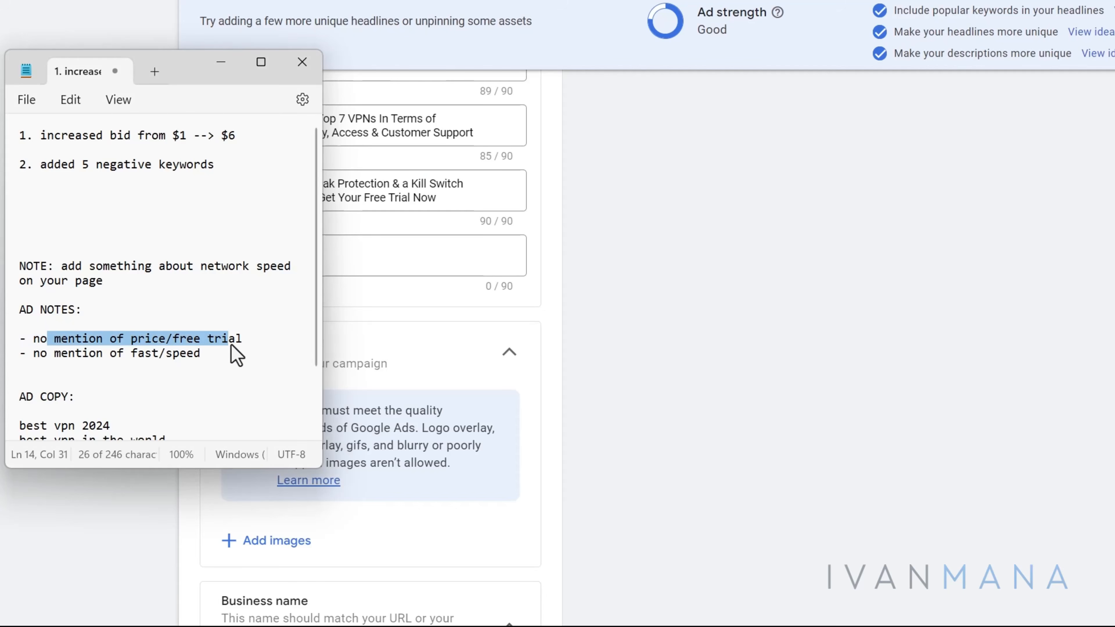
left_click(198, 346)
left_click(610, 342)
Step: Examine the ad form's images section and the requirements for the business name
scroll(567, 373, "down", 4)
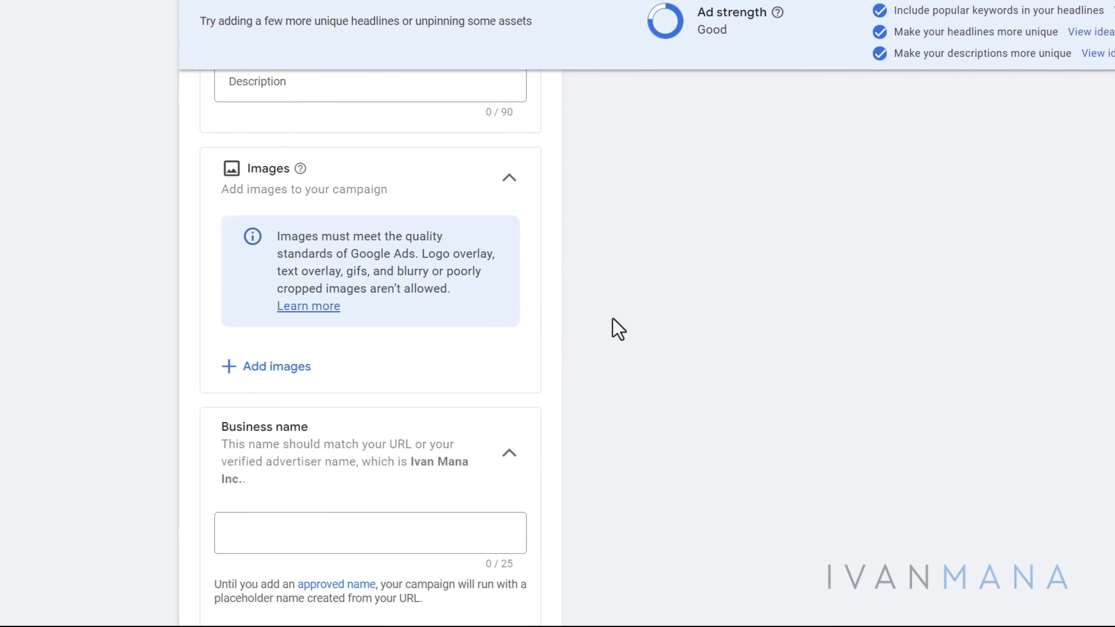
scroll(618, 329, "down", 6)
scroll(617, 327, "down", 2)
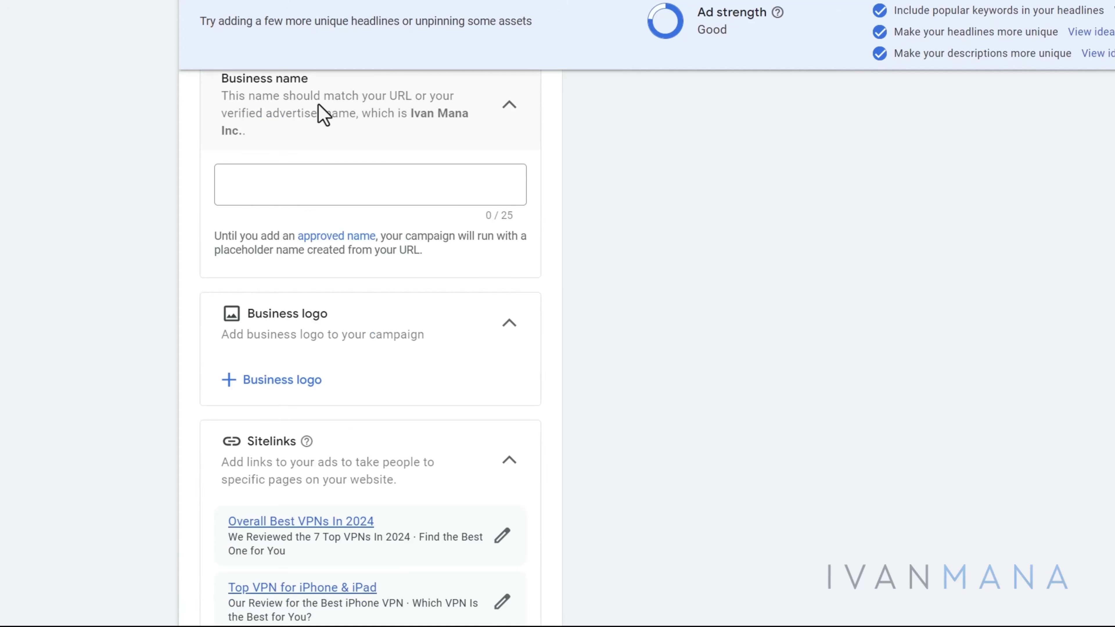
left_click_drag(285, 114, 459, 132)
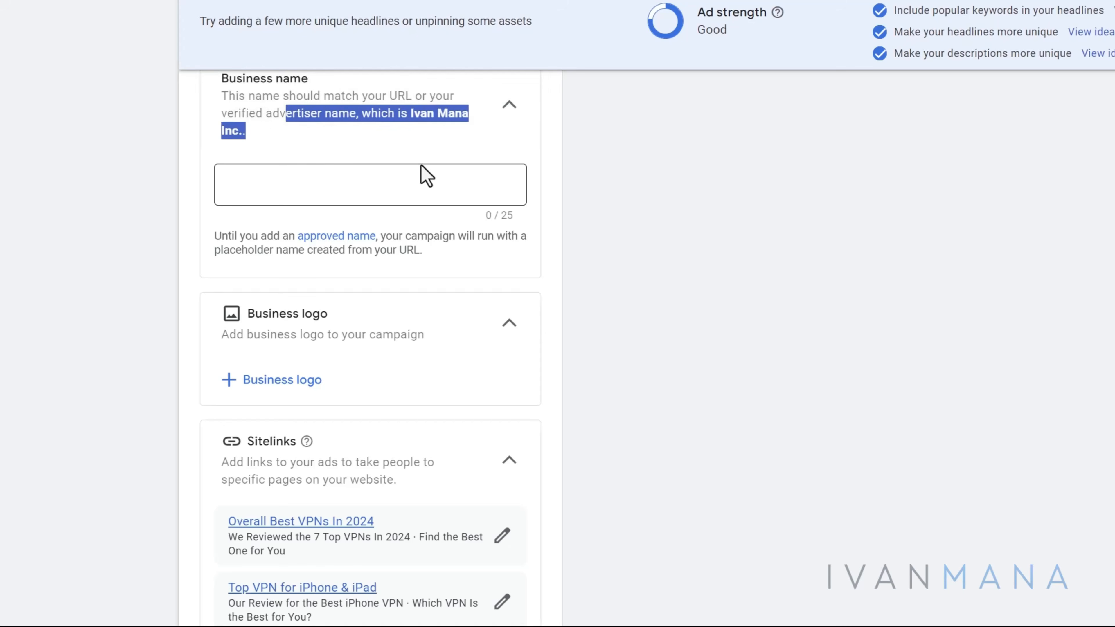
left_click(349, 154)
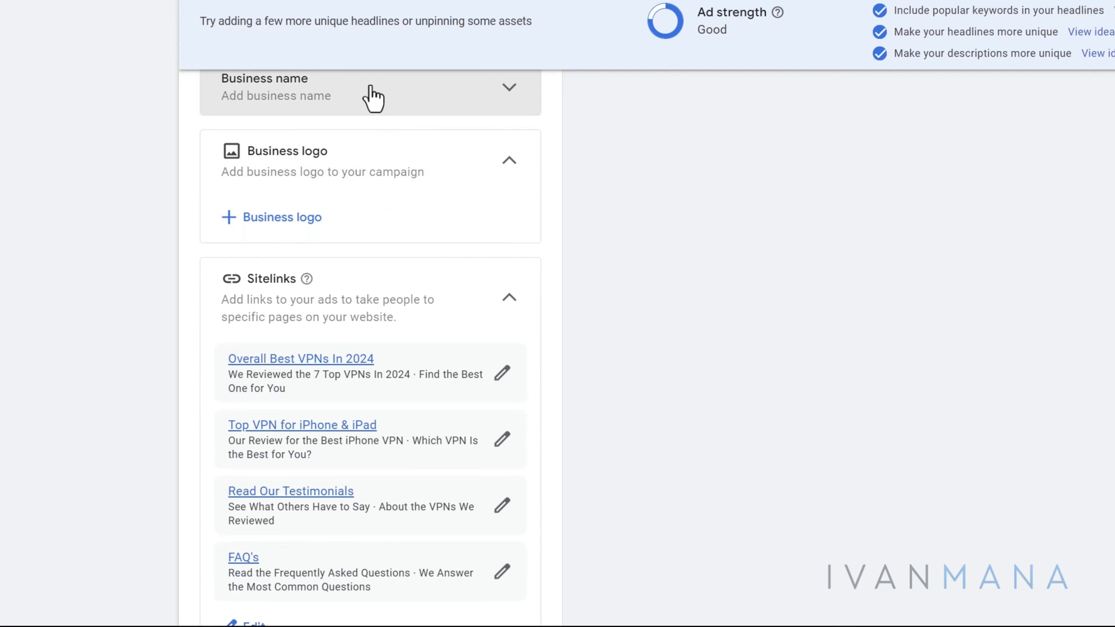
left_click(373, 97)
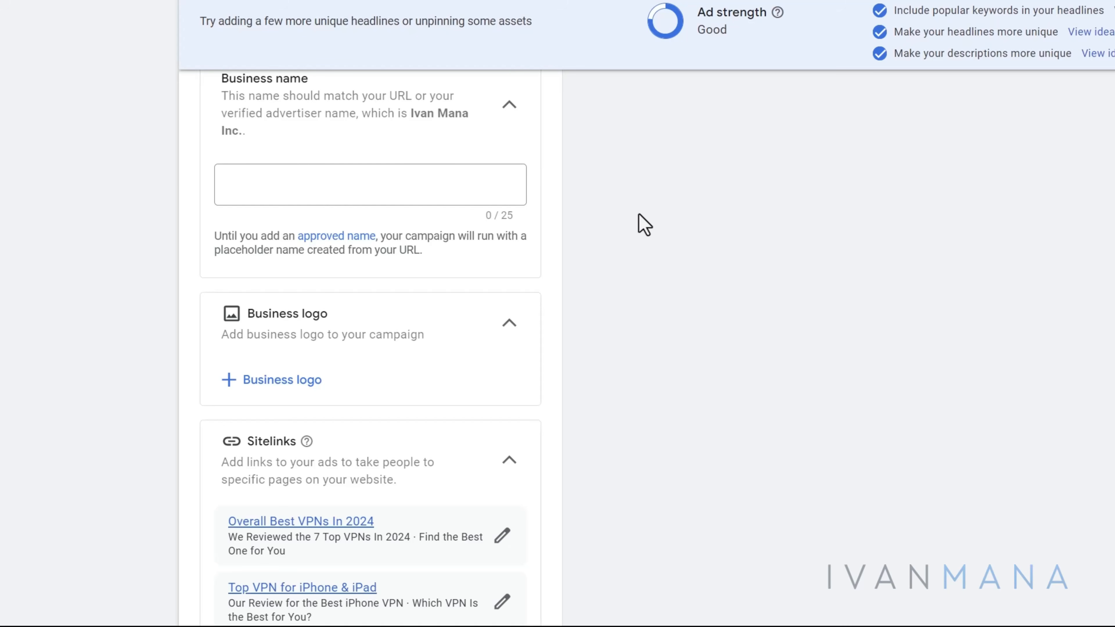
Step: Switch to the Notepad notes and add "3. changed ad copy to be more specific" below the negative keywords entry
scroll(644, 225, "down", 2)
key("super")
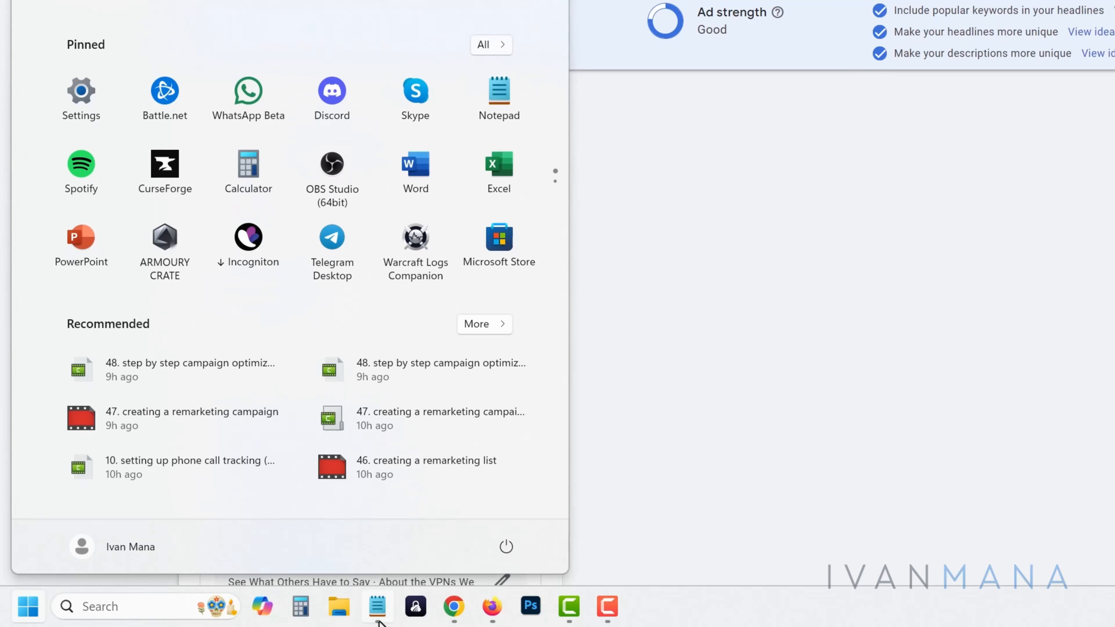
left_click(377, 619)
left_click(234, 168)
key("Return")
key("Return")
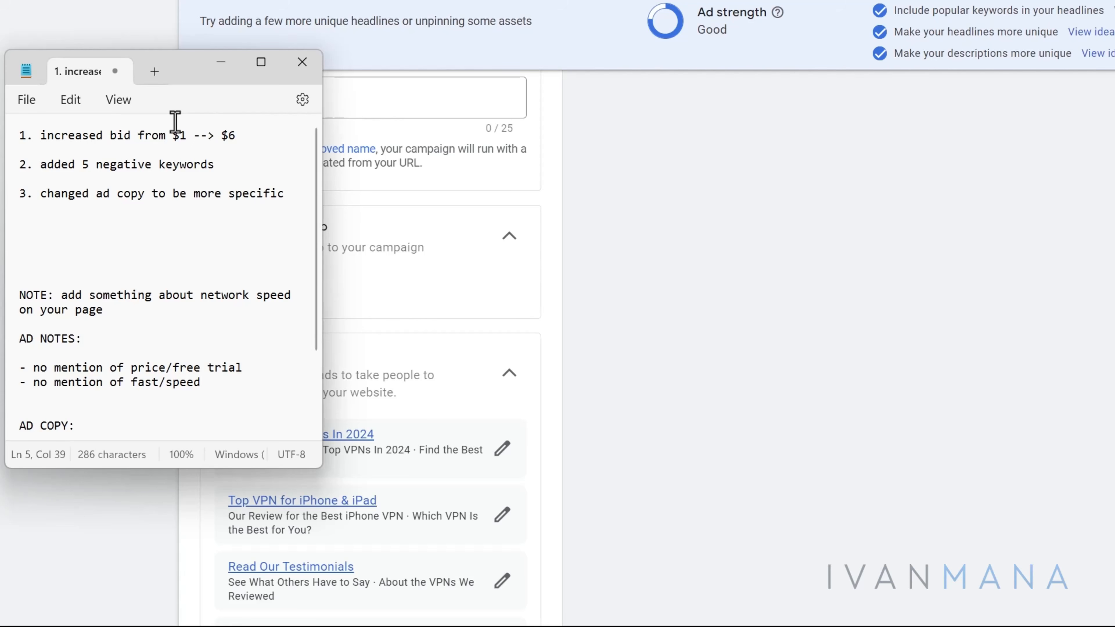
Step: Return to the Google Ads form, check the sitelinks, and save the edited ad
left_click(774, 454)
scroll(709, 314, "down", 4)
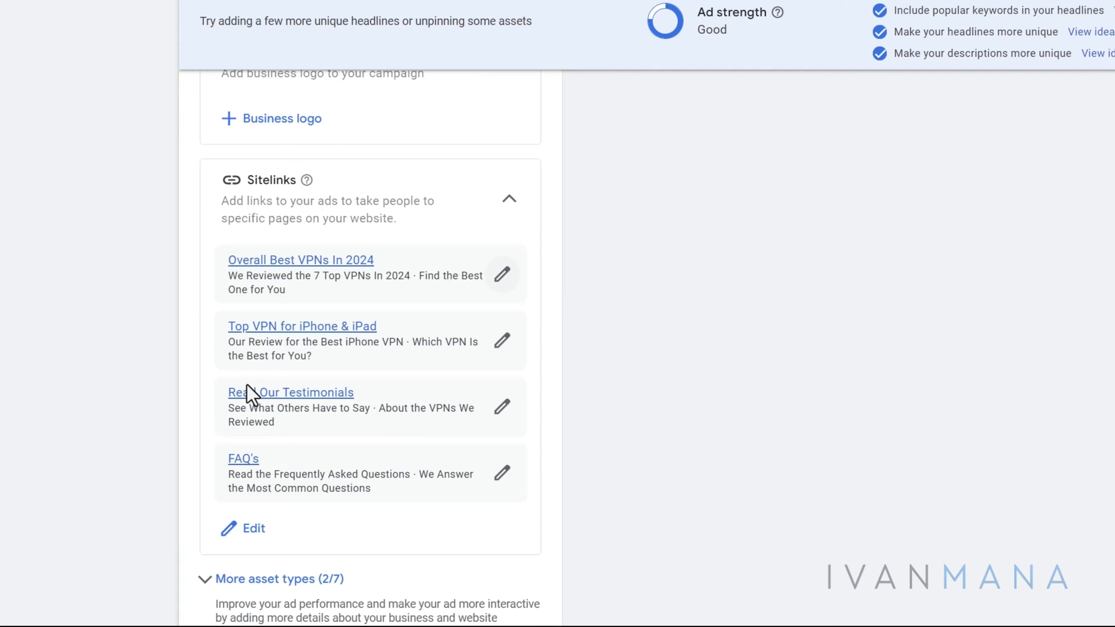
scroll(430, 395, "down", 3)
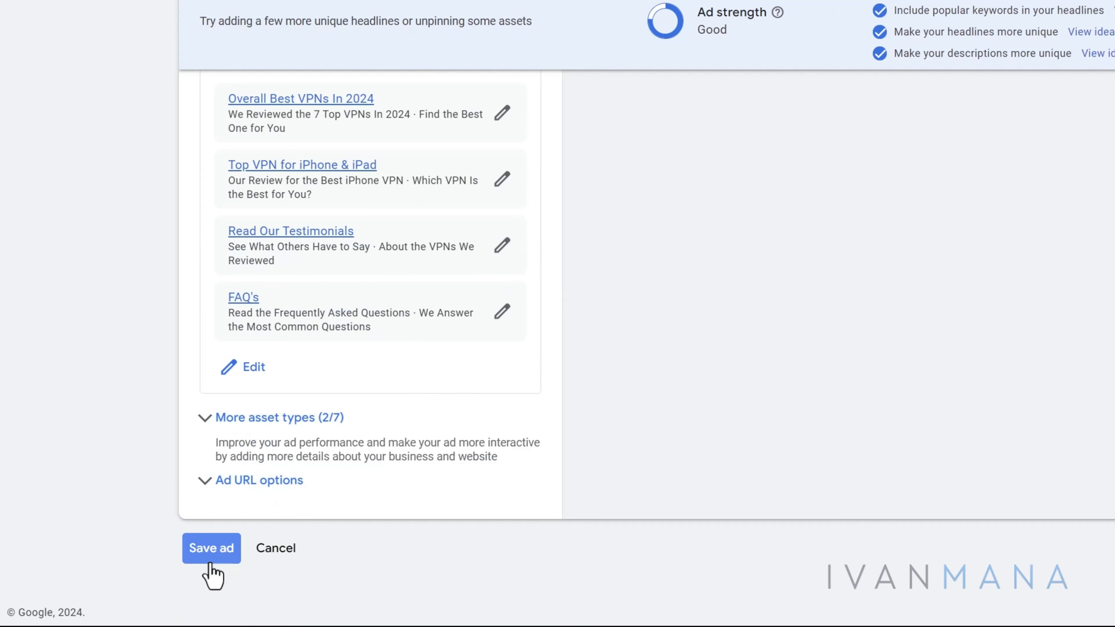
left_click(212, 550)
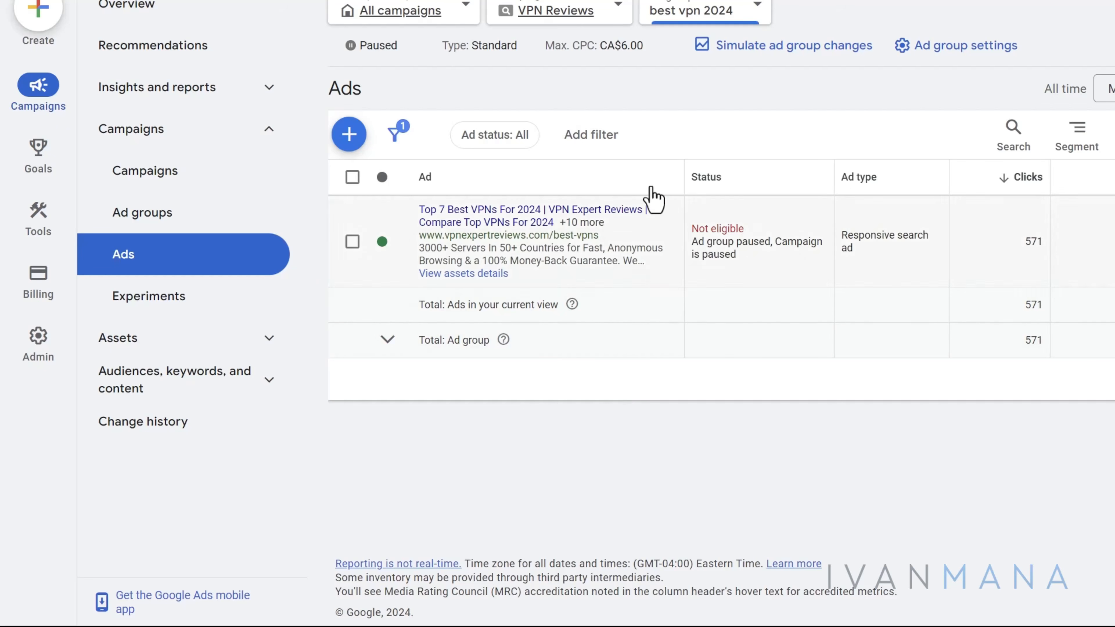
Step: Switch to Notepad to reread the two ad notes on price/free trial and speed, and return to the ads list
key("super")
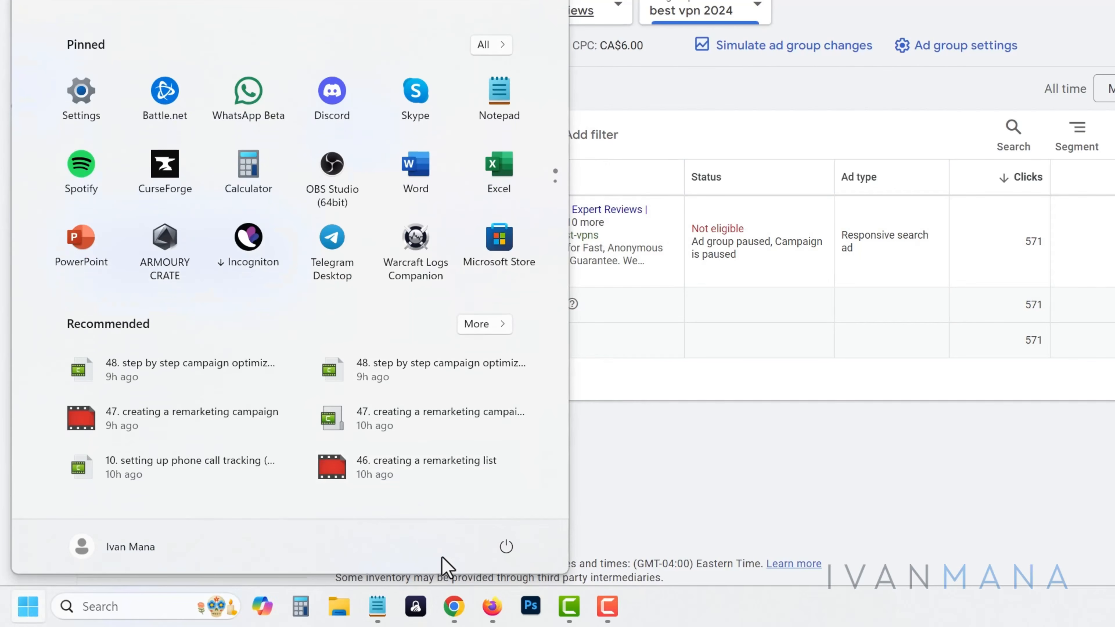
left_click(377, 606)
left_click_drag(210, 385, 20, 368)
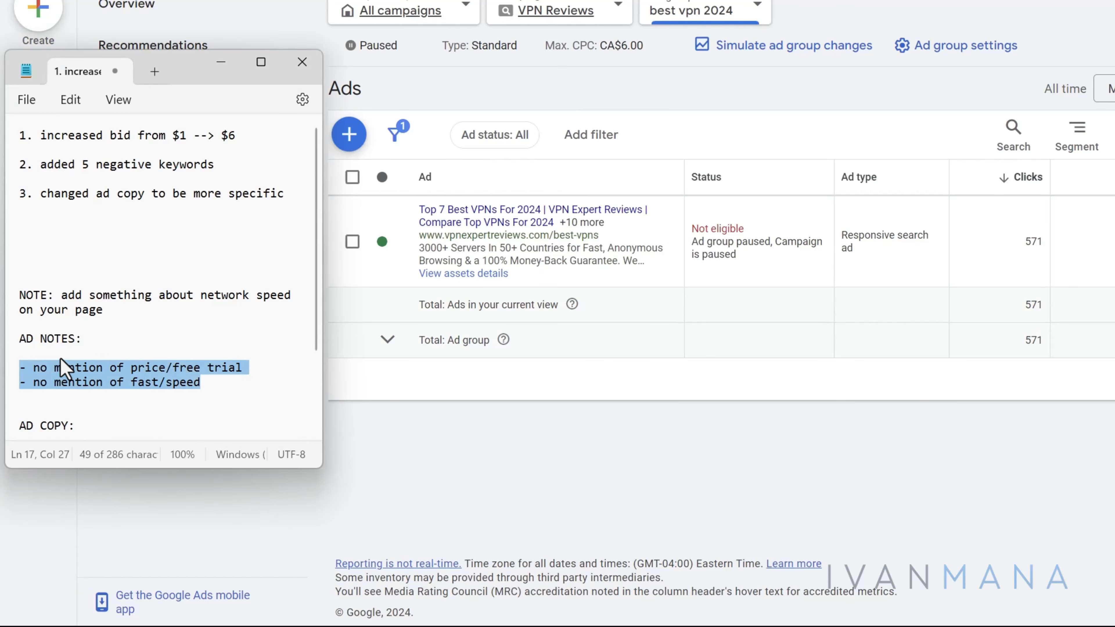
left_click(621, 455)
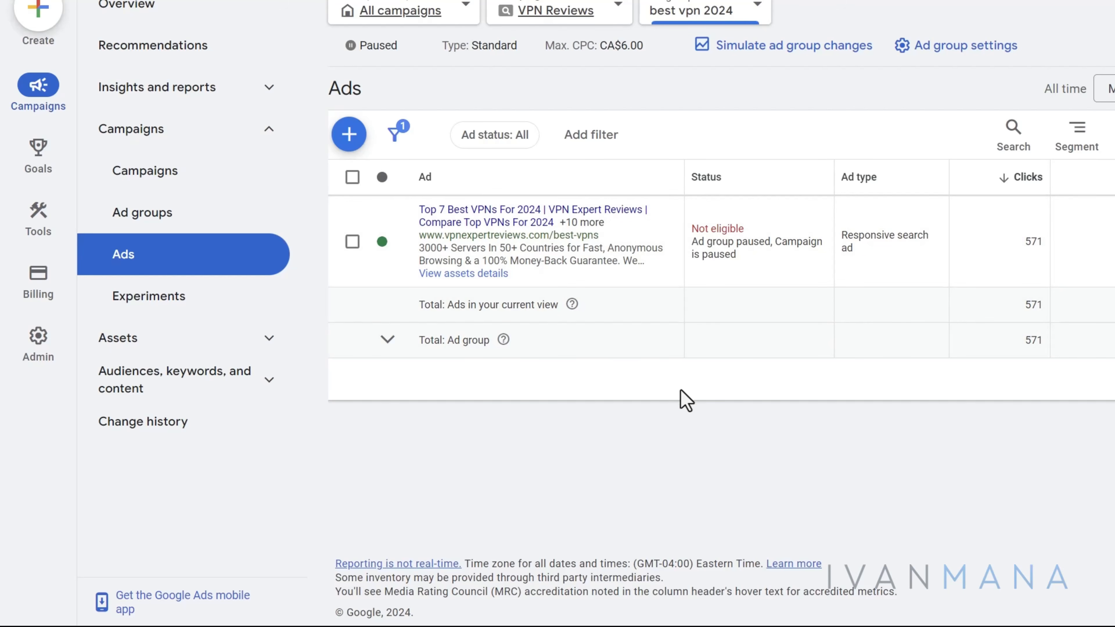
Step: Open the responsive search ad's asset details and examine the impressions of its descriptions, headlines, sitelinks and callouts
left_click(440, 275)
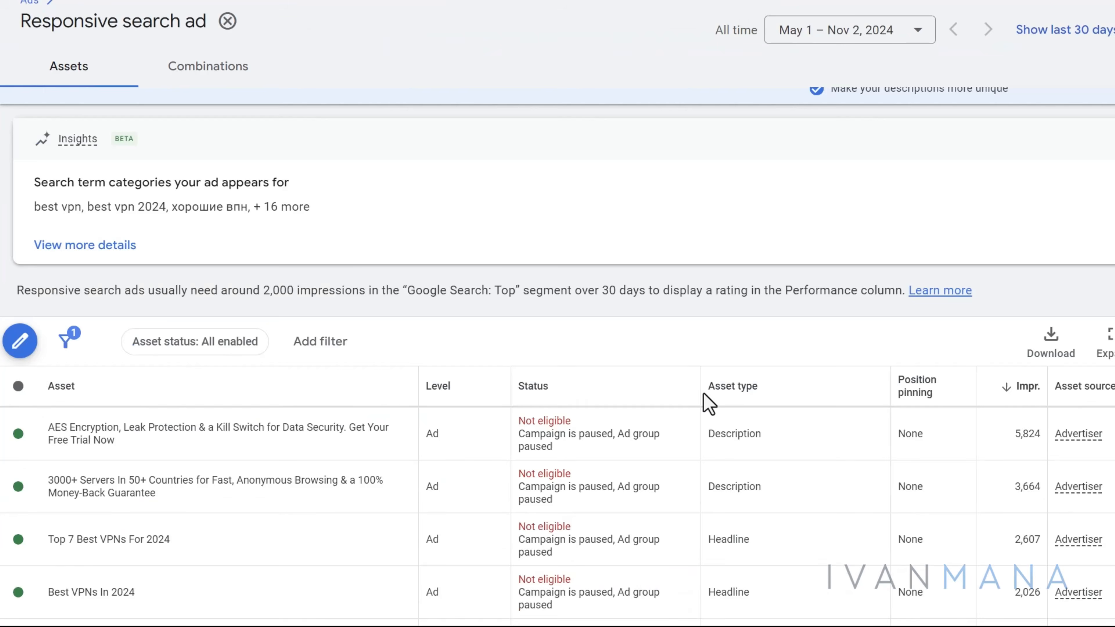
scroll(704, 393, "down", 2)
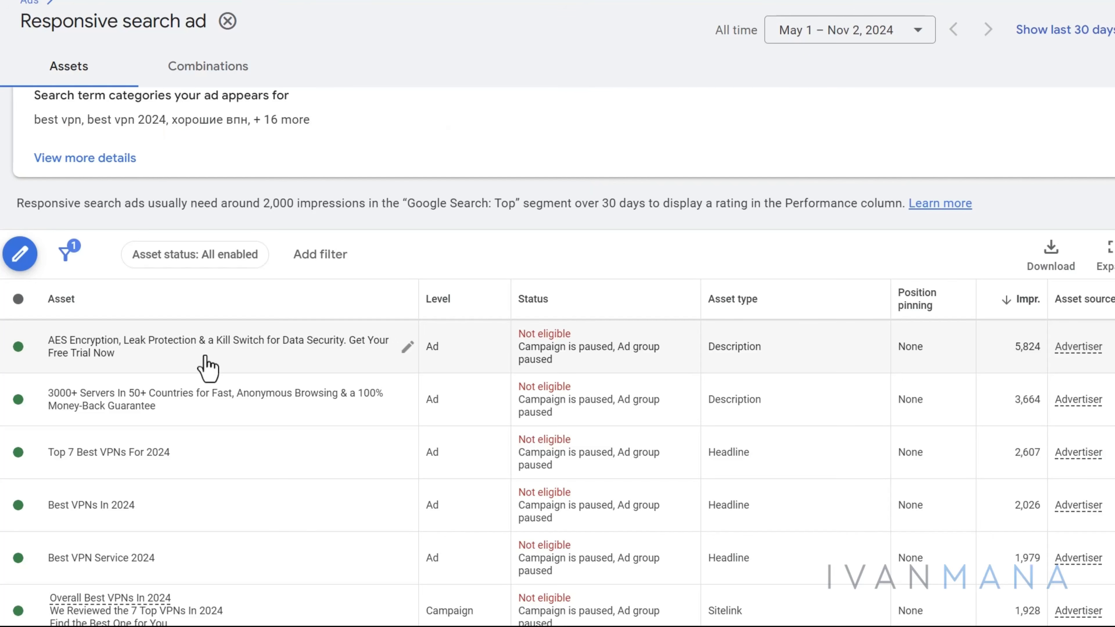
scroll(208, 368, "down", 2)
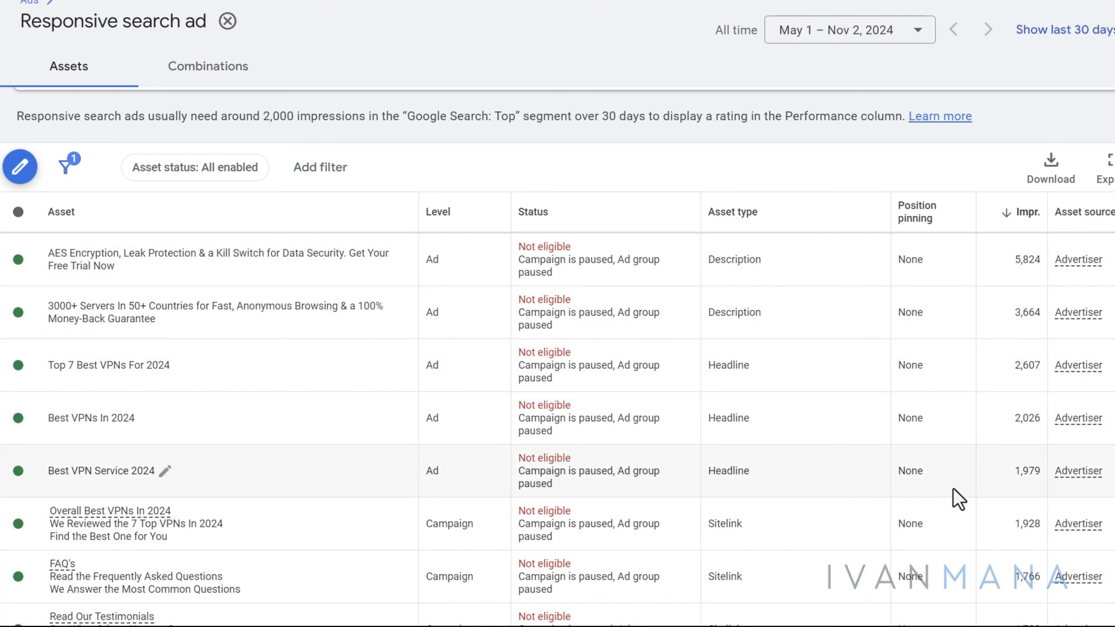
scroll(723, 470, "down", 1)
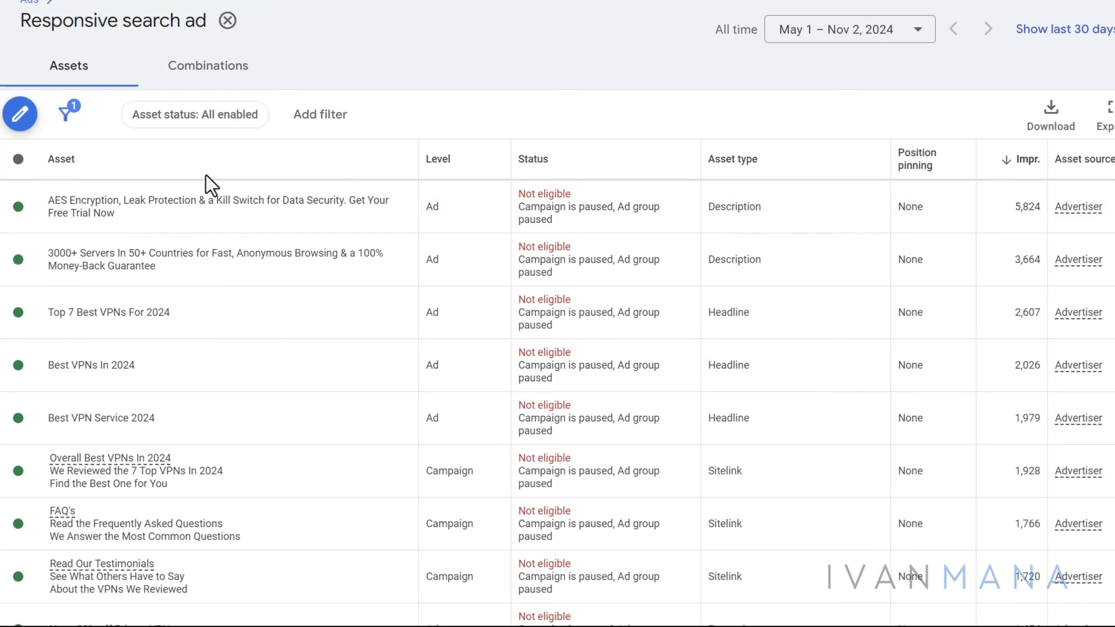
left_click_drag(74, 206, 288, 200)
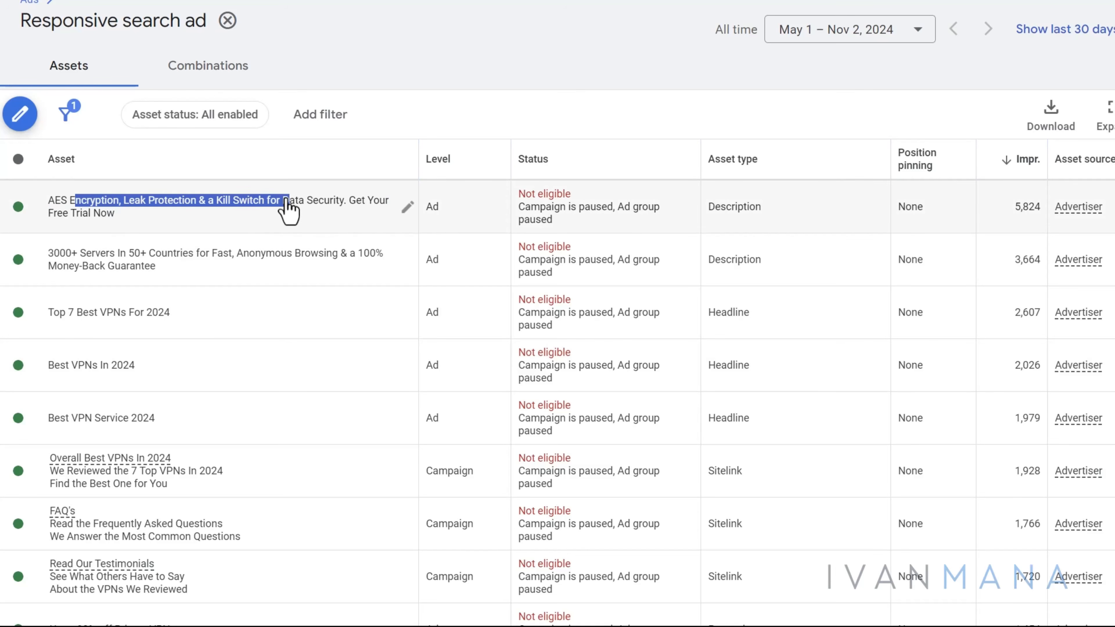
left_click_drag(77, 256, 349, 256)
left_click_drag(75, 317, 148, 322)
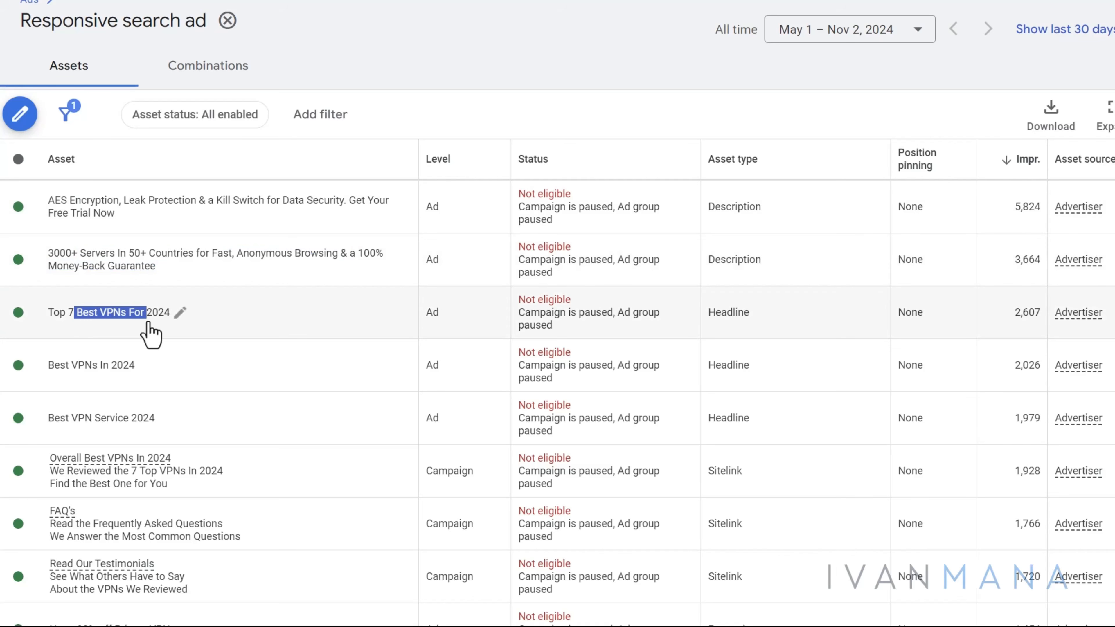
left_click_drag(48, 366, 118, 368)
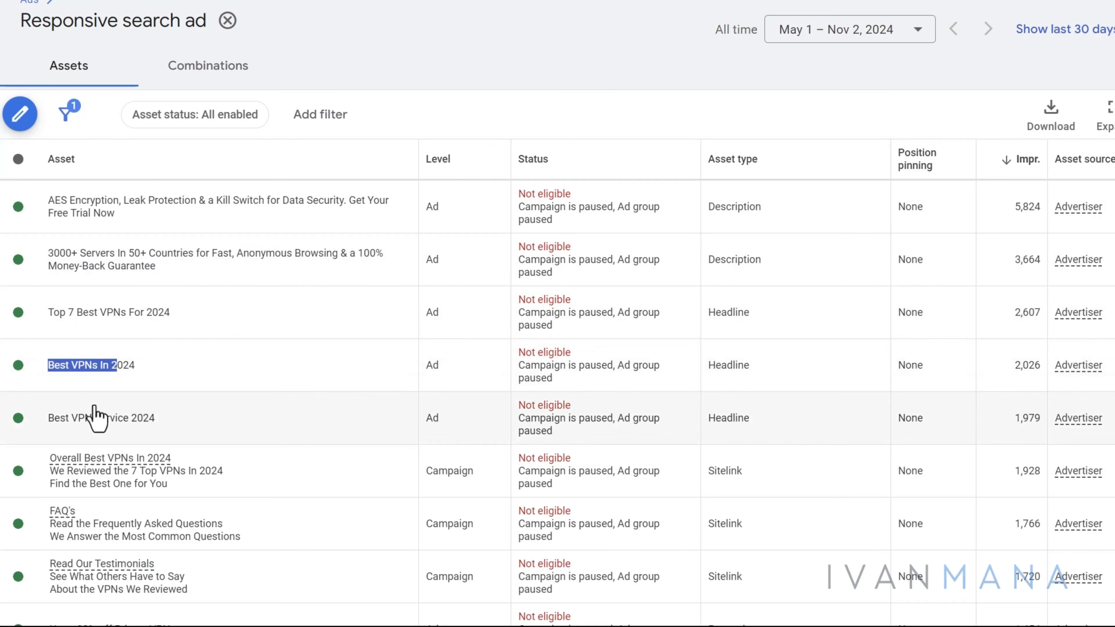
left_click_drag(66, 419, 119, 433)
scroll(397, 411, "down", 5)
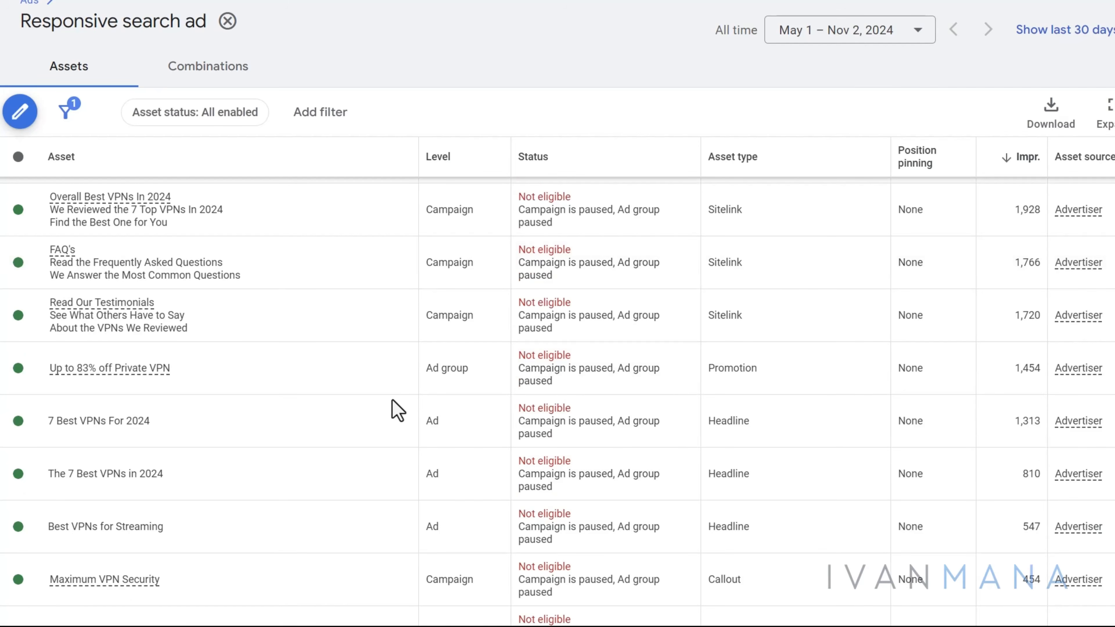
scroll(397, 410, "down", 5)
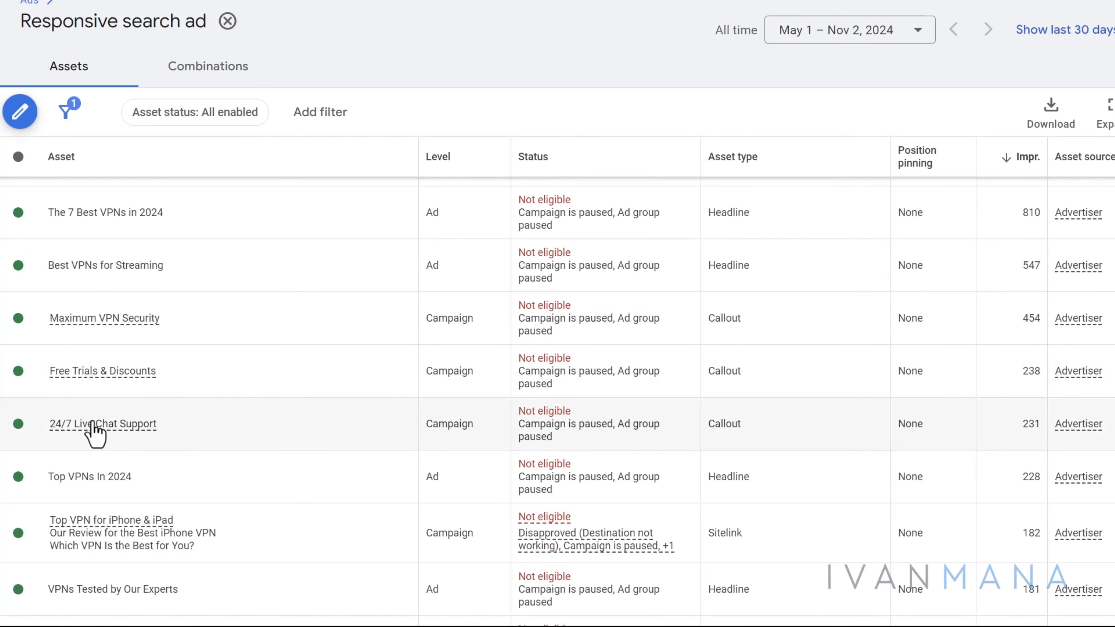
Step: Sort the ad's assets by asset type and compare the impressions of the individual headlines
mouse_move(104, 378)
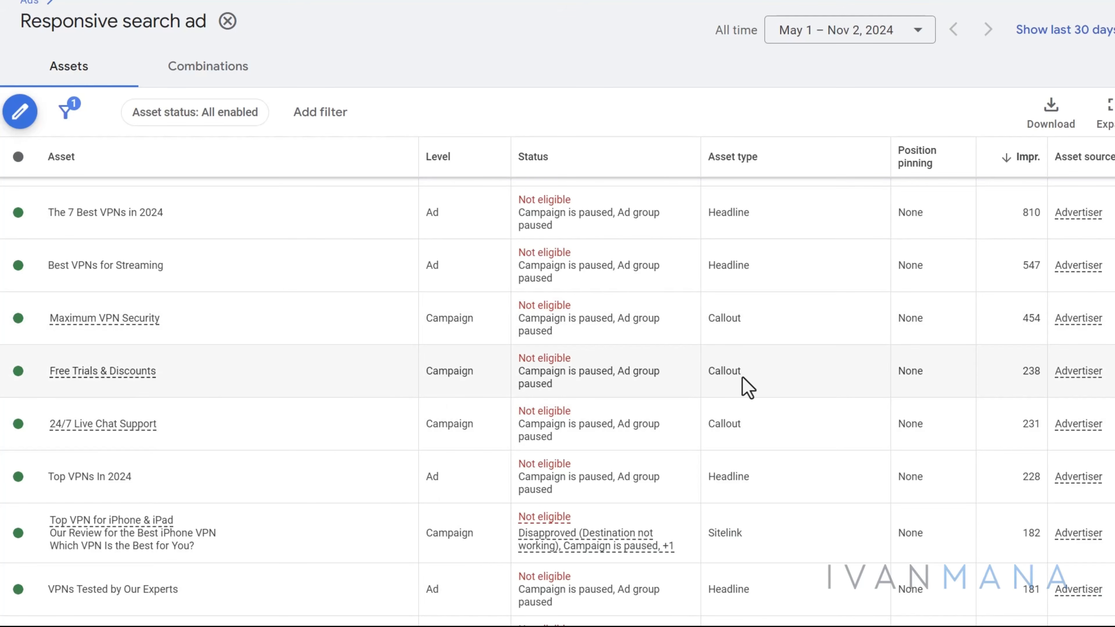
scroll(747, 388, "down", 1)
left_click(774, 167)
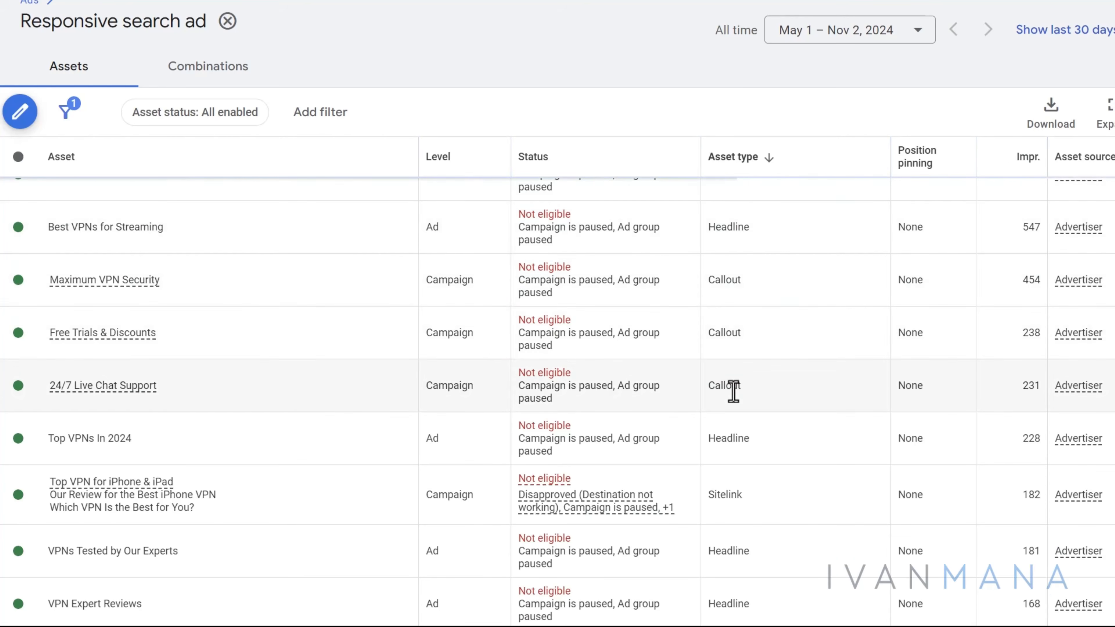
scroll(734, 391, "down", 5)
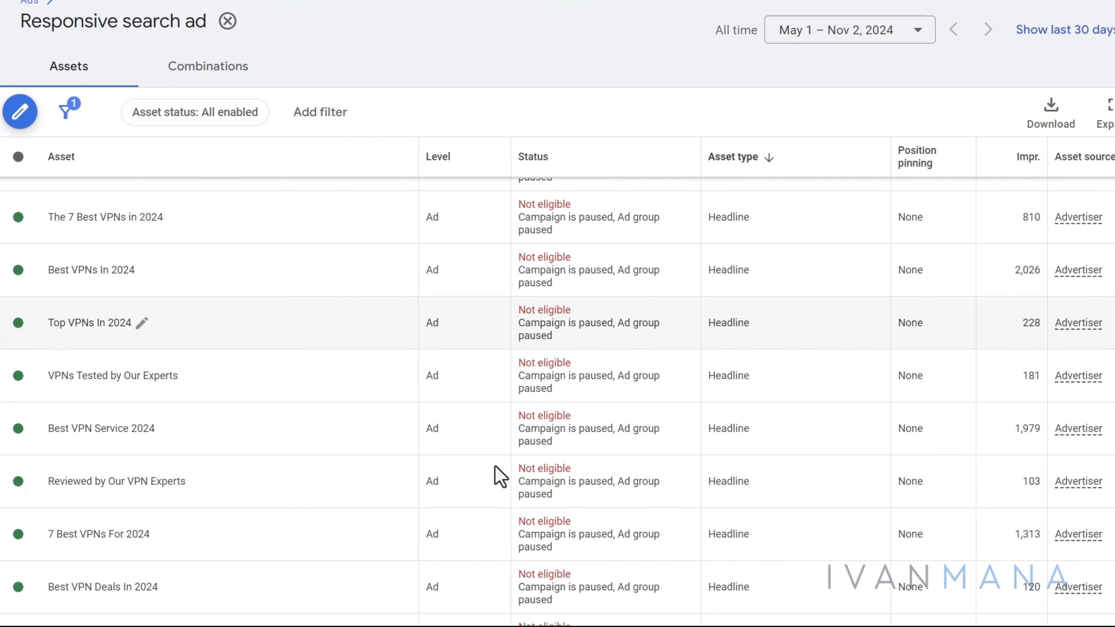
scroll(500, 476, "down", 3)
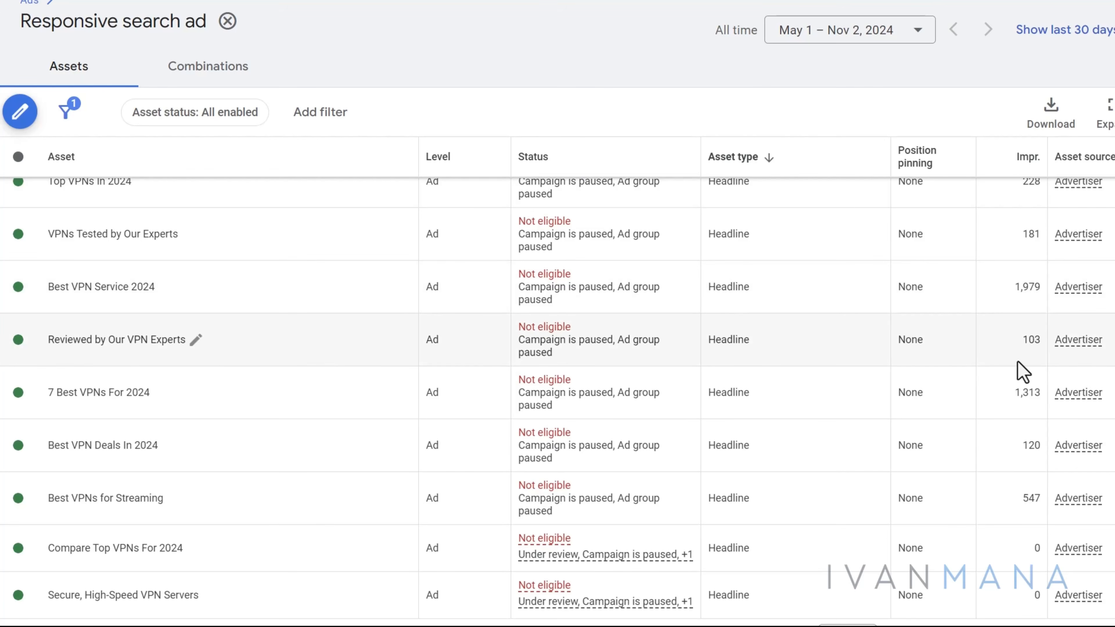
scroll(123, 465, "down", 2)
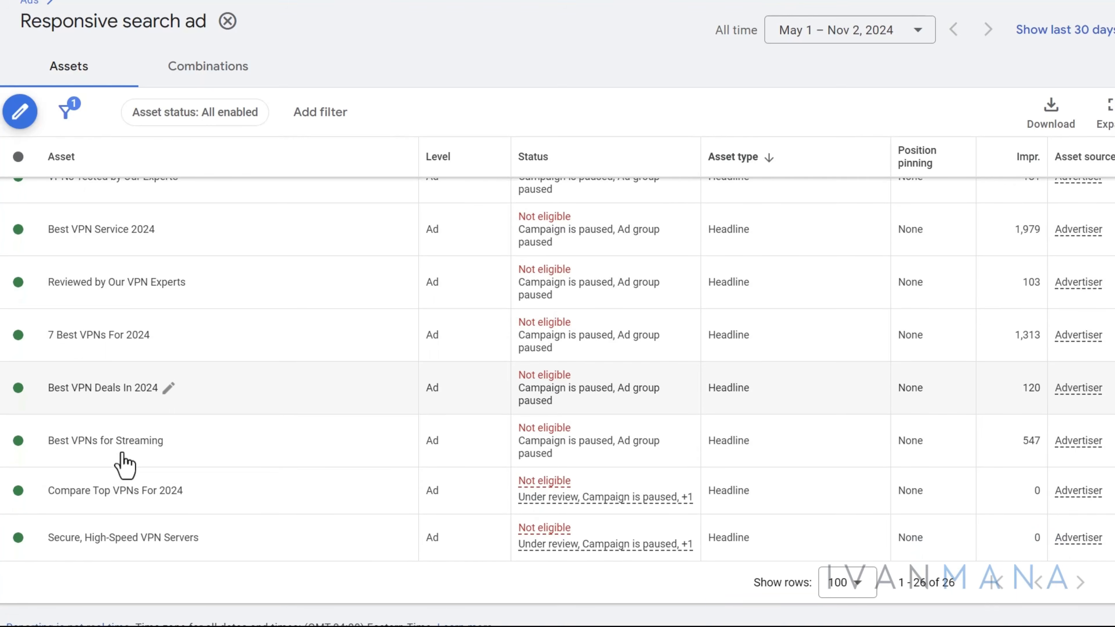
double_click(85, 379)
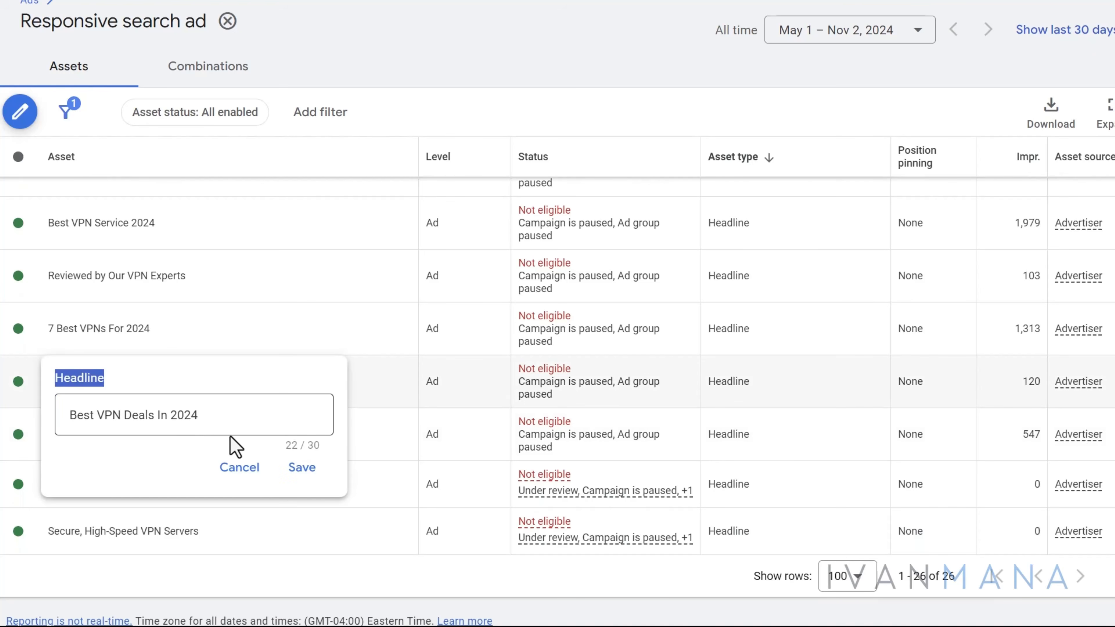
triple_click(136, 415)
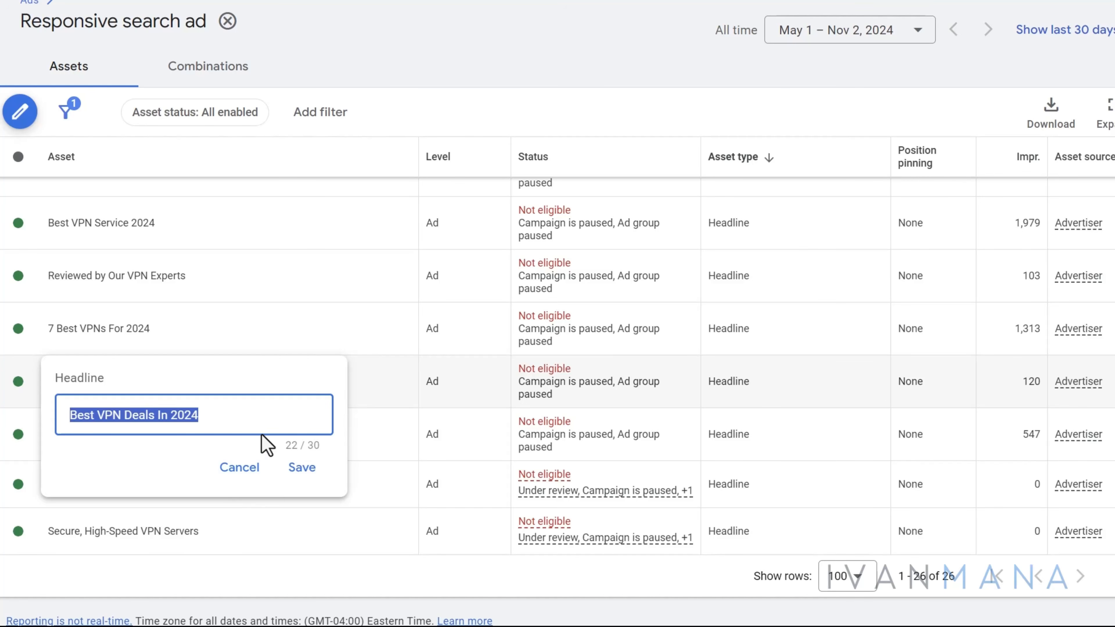
left_click(239, 468)
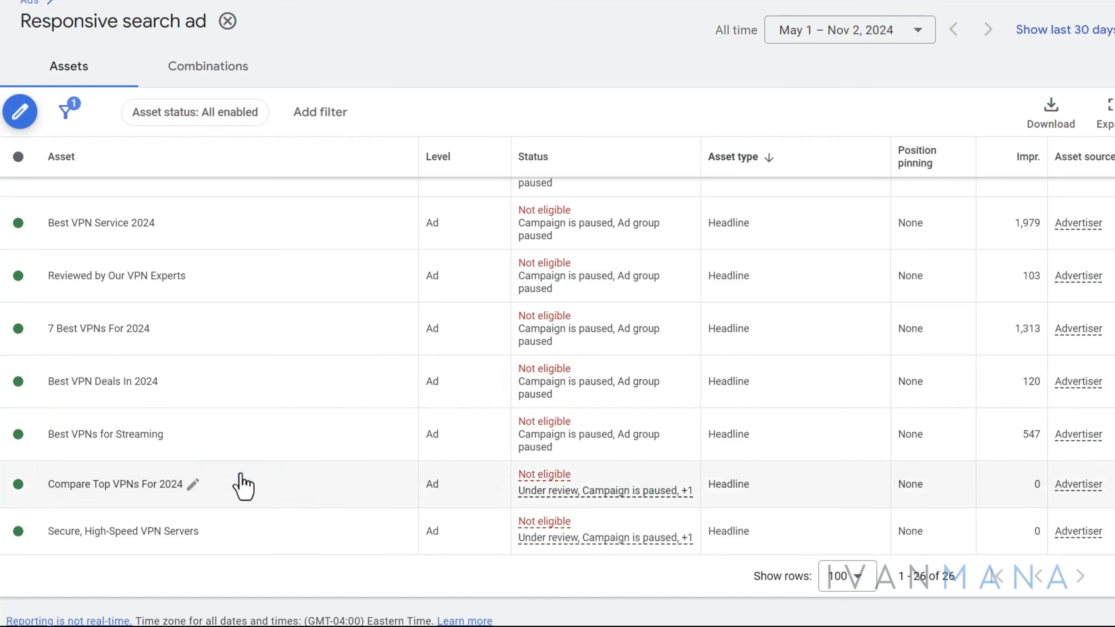
Step: Copy the text of the "Best VPN Deals In 2024" headline and close its editor without changing it
left_click(104, 383)
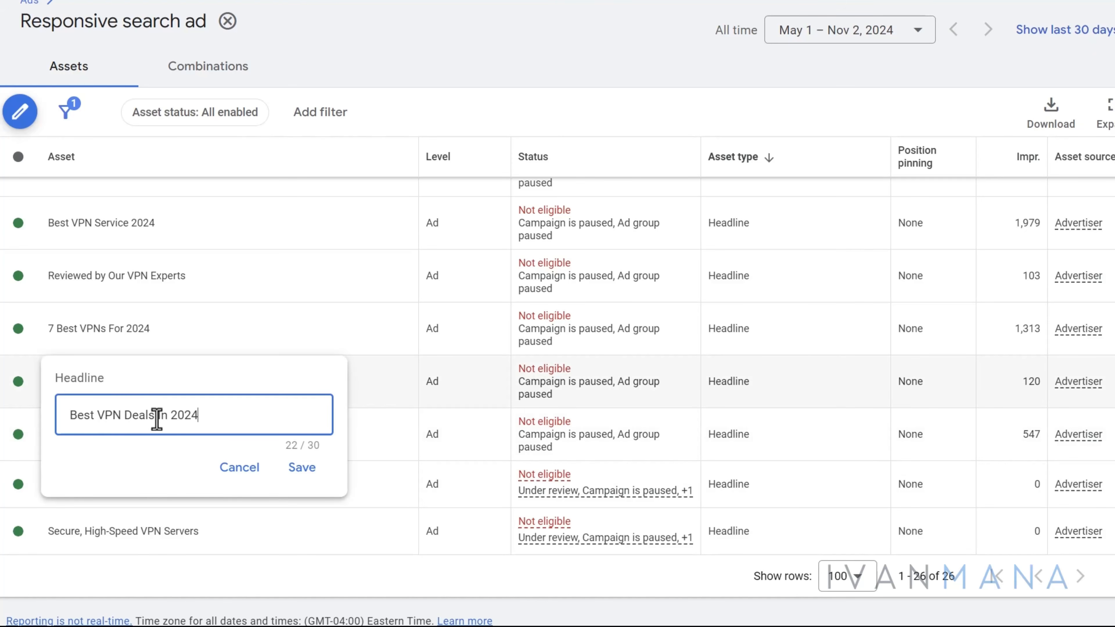
triple_click(157, 420)
key("ctrl+c")
left_click(236, 468)
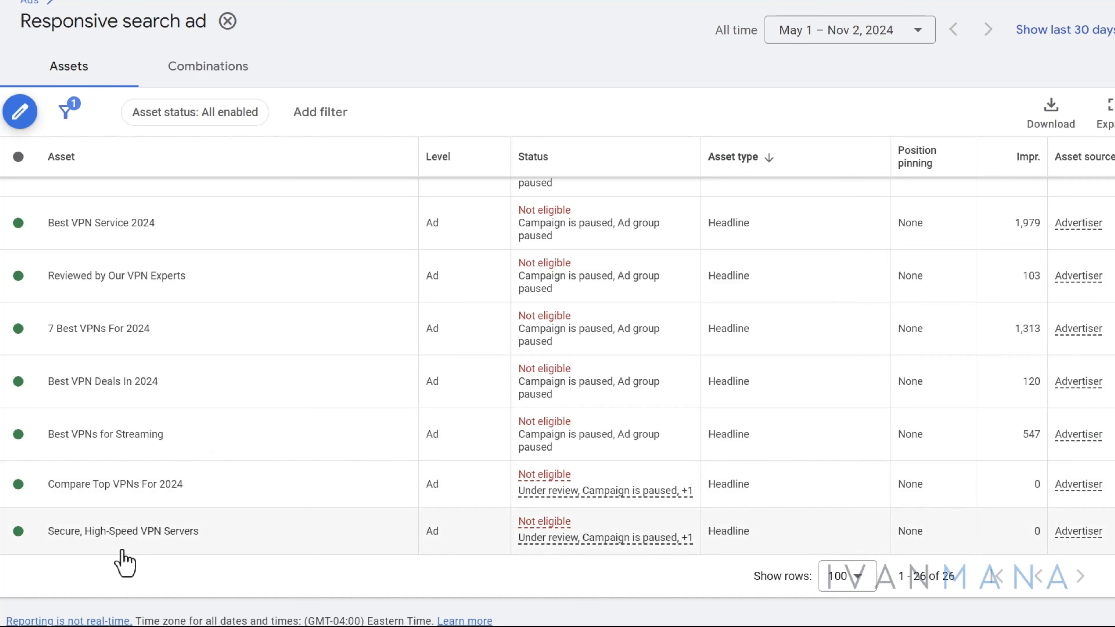
Step: Switch to Notepad and paste the copied headline on its own line under AD COPY, marking it "- bad"
key("super")
left_click(54, 618)
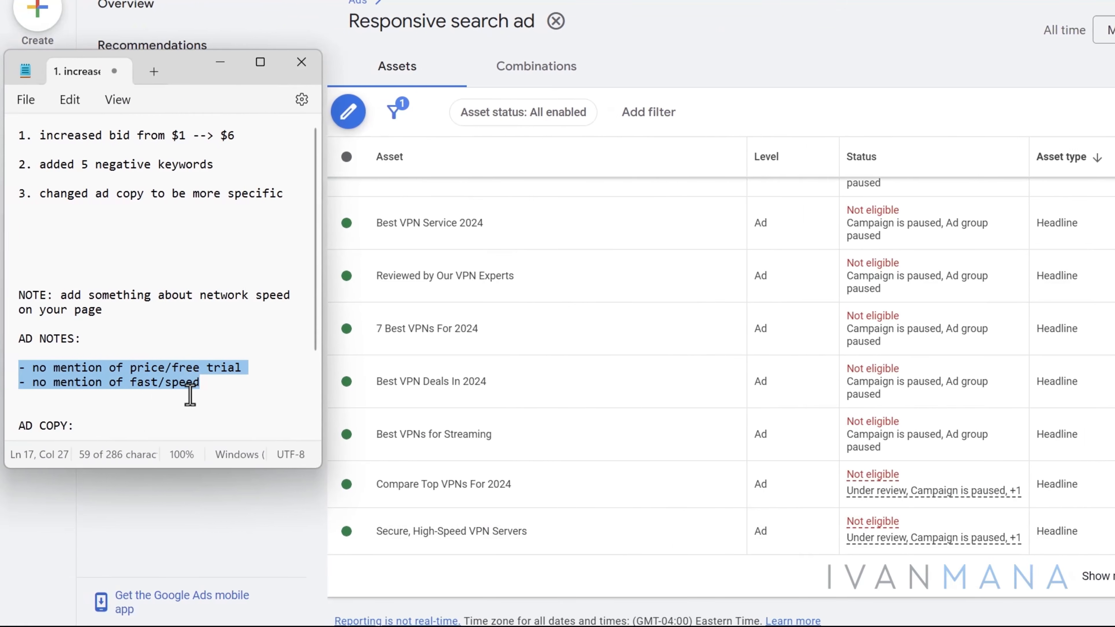
left_click(191, 396)
scroll(191, 395, "down", 3)
left_click_drag(77, 400, 9, 348)
key("ctrl+v")
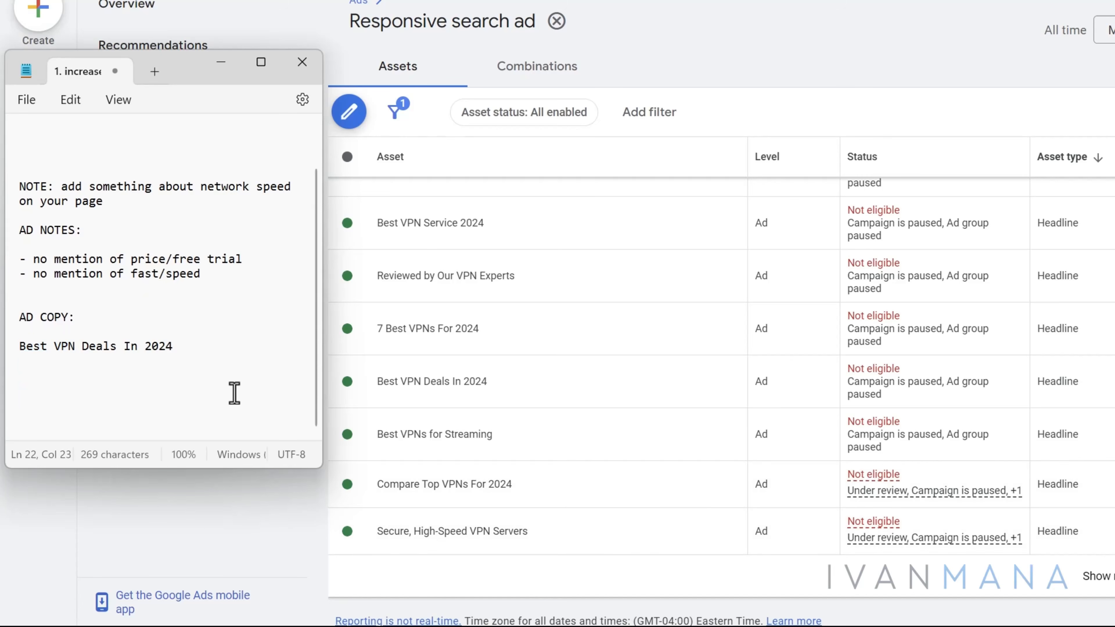
type("- bad")
Step: Look through the Google Ads headlines, and add "VPNs tested by our experts - bad" under AD COPY in Notepad
left_click(518, 575)
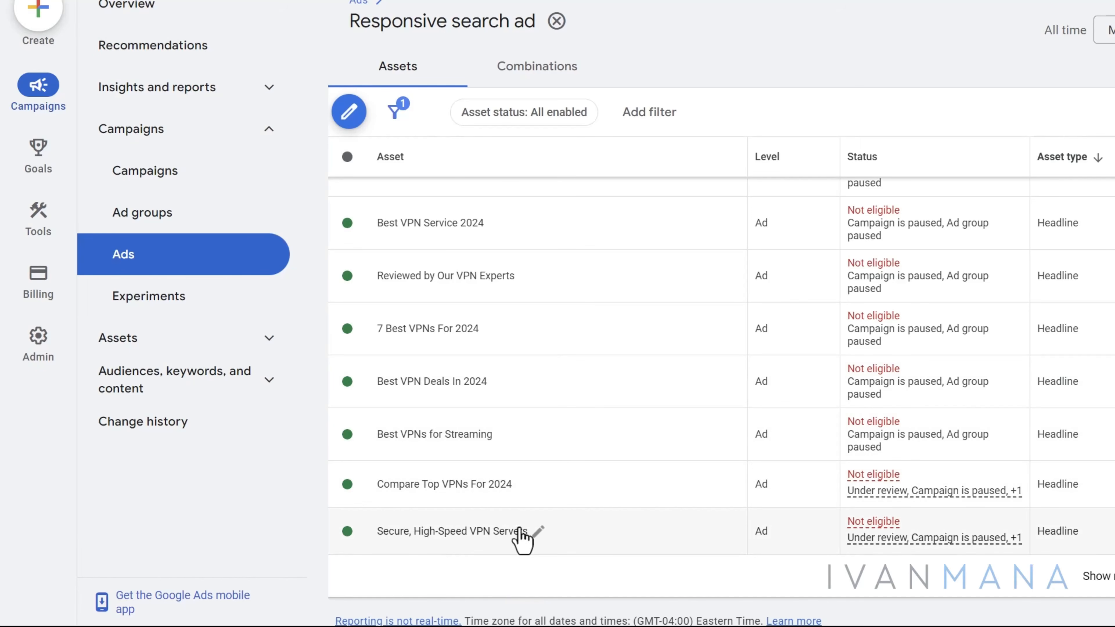
scroll(1062, 511, "up", 3)
scroll(1062, 511, "up", 2)
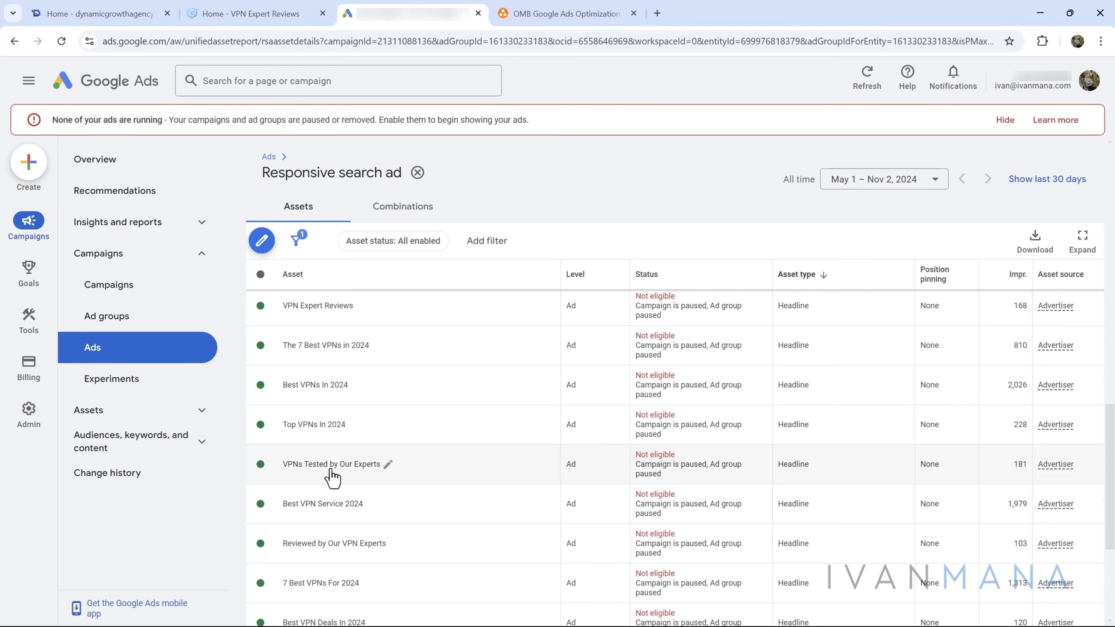
scroll(332, 476, "up", 2)
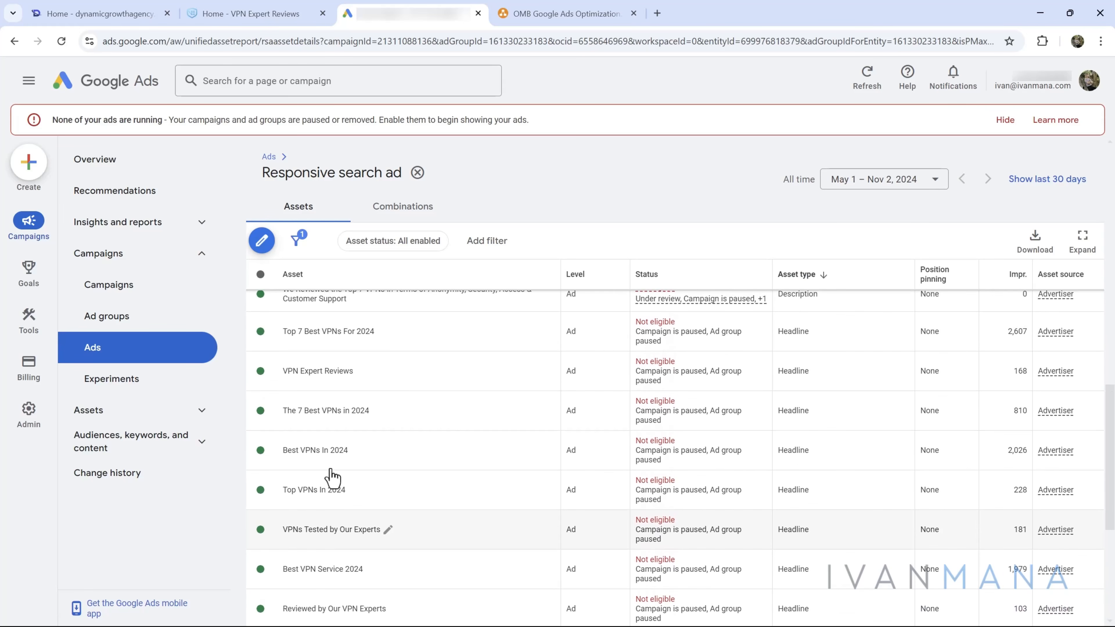
scroll(368, 463, "up", 1)
key("super")
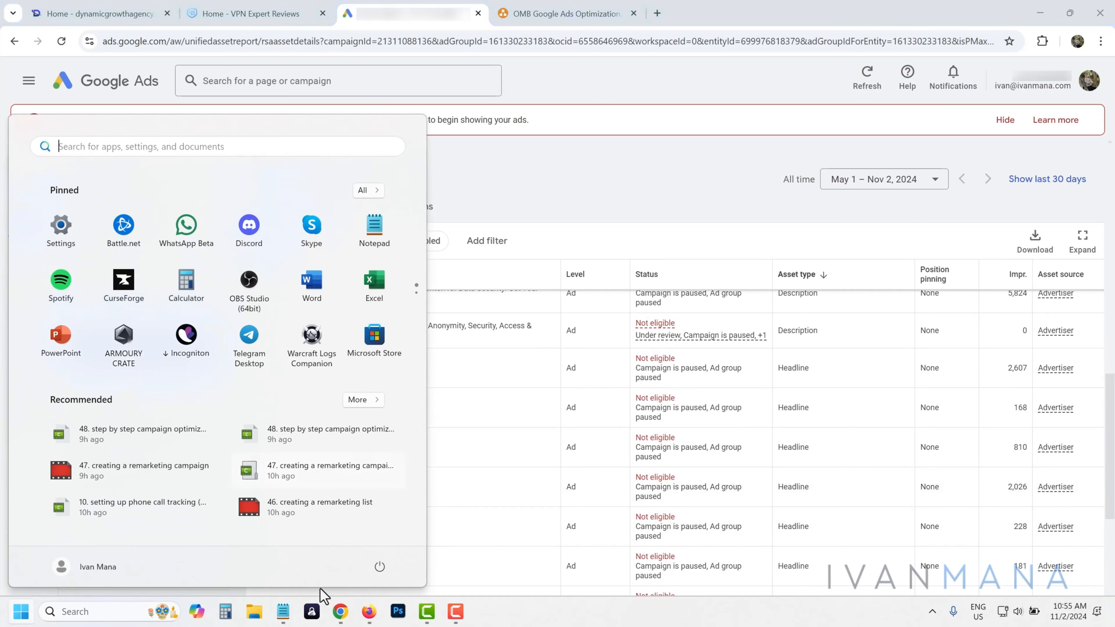
left_click(281, 615)
left_click(176, 424)
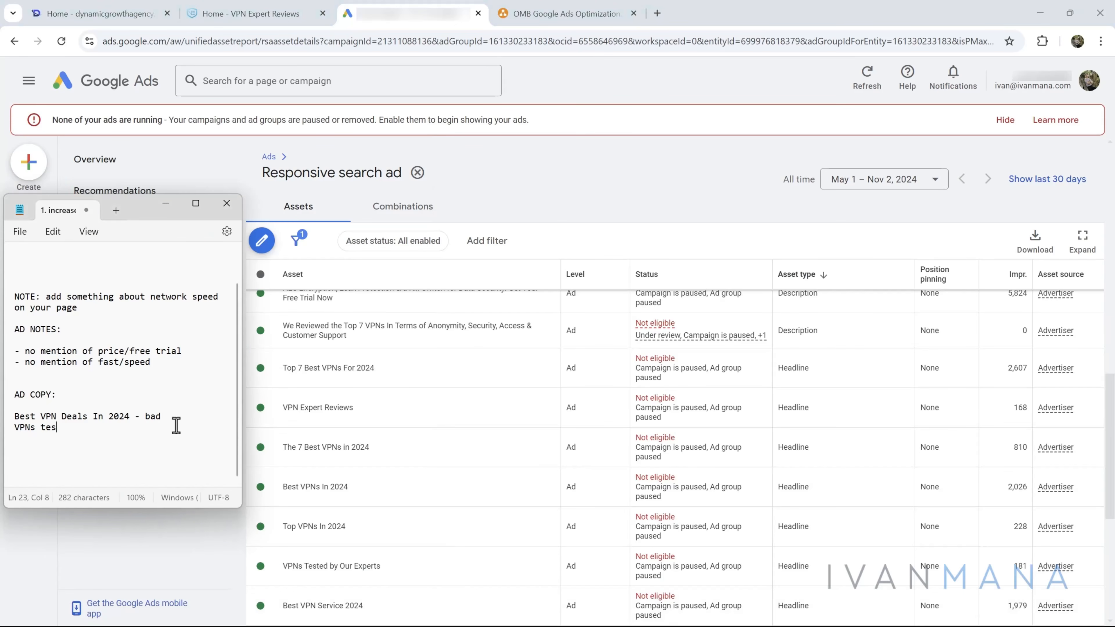
type("VPNs tested by our experts -")
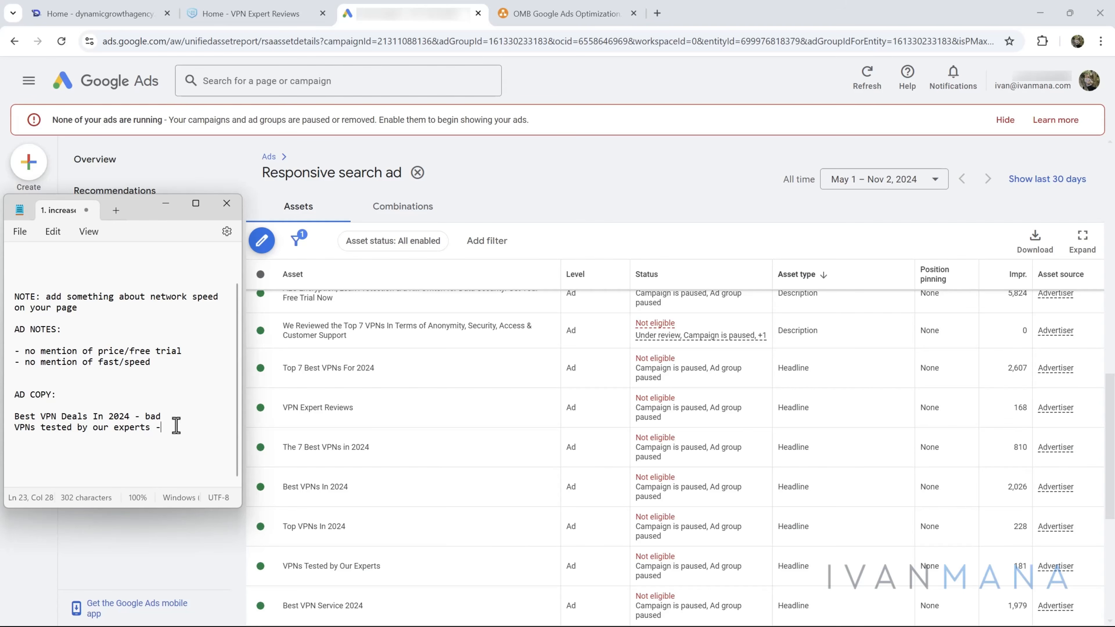
type(" bad")
Step: Reread the two noted headlines and compare impressions across the ad's descriptions, headlines, sitelinks, callouts and structured snippet
left_click_drag(168, 422, 126, 420)
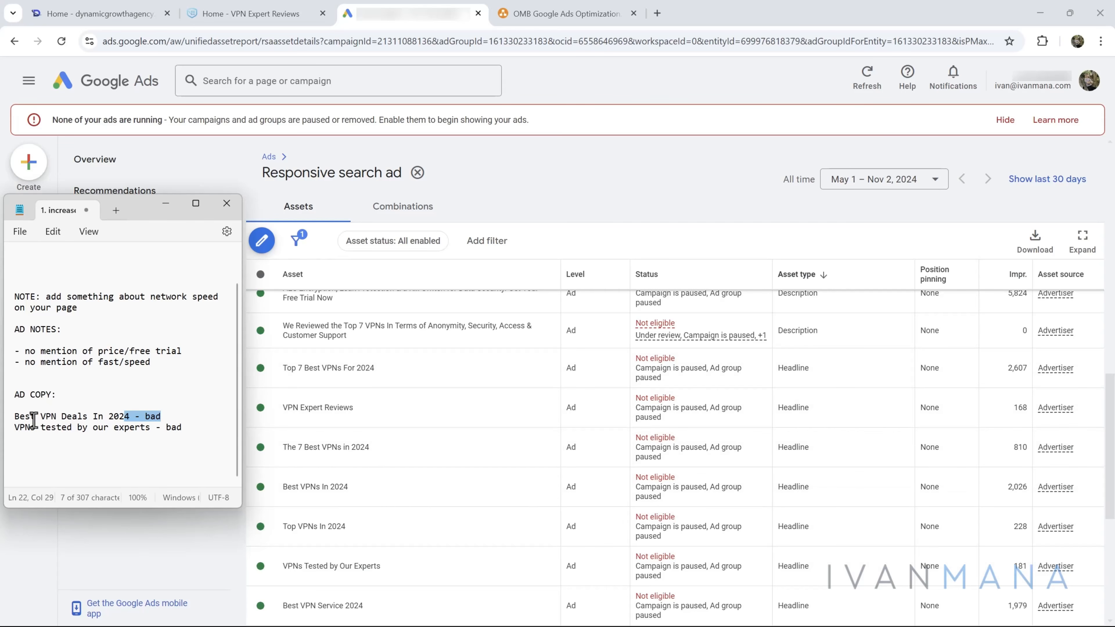
left_click_drag(34, 420, 115, 424)
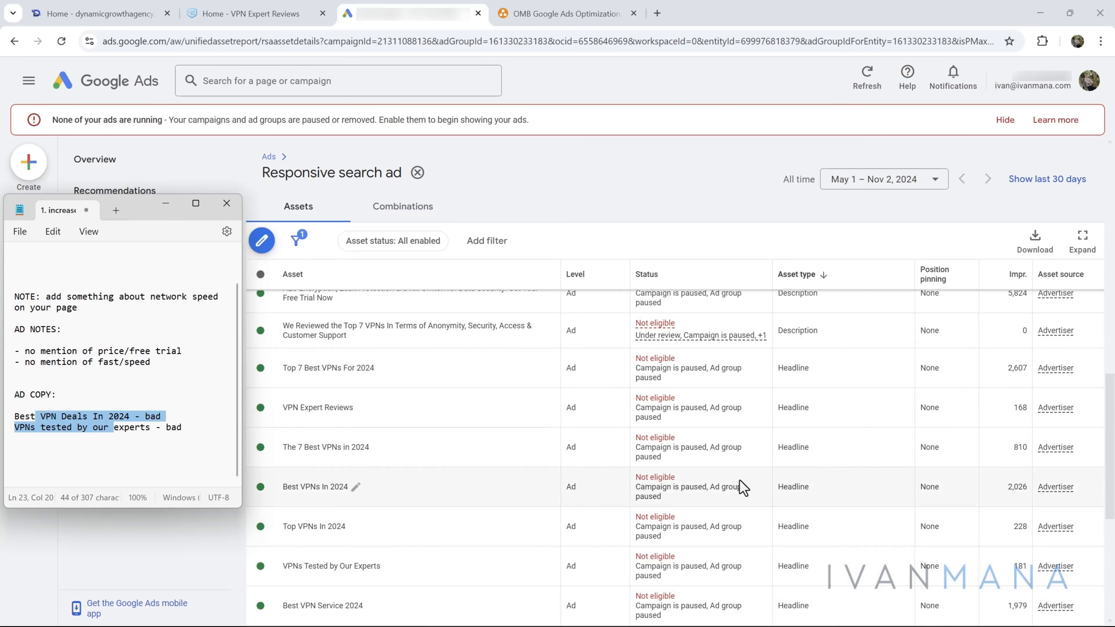
scroll(615, 492, "up", 2)
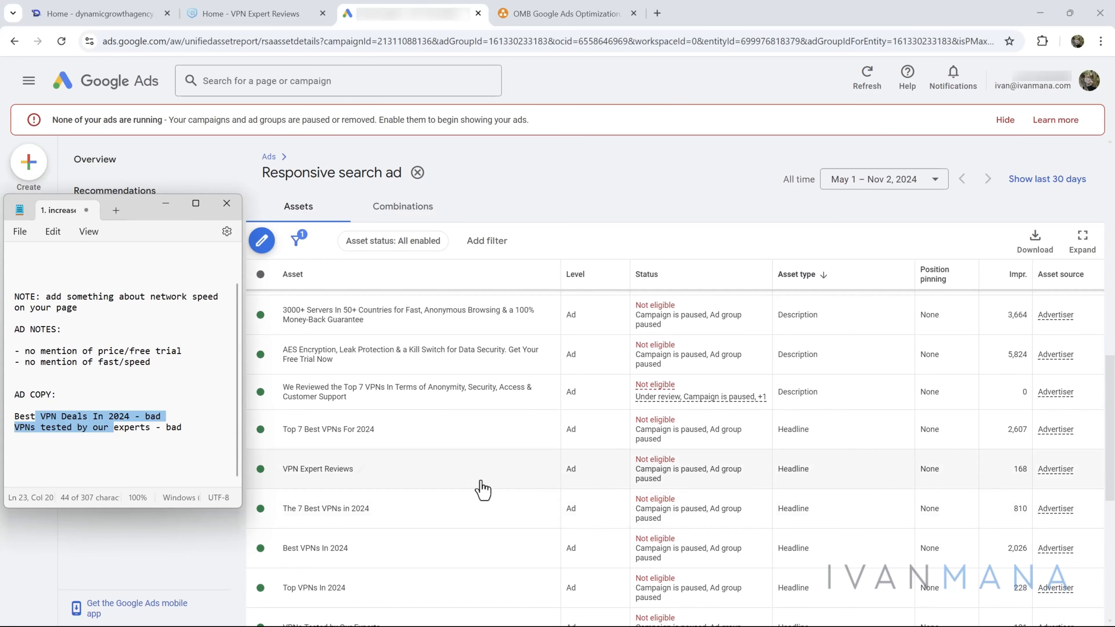
scroll(486, 505, "up", 2)
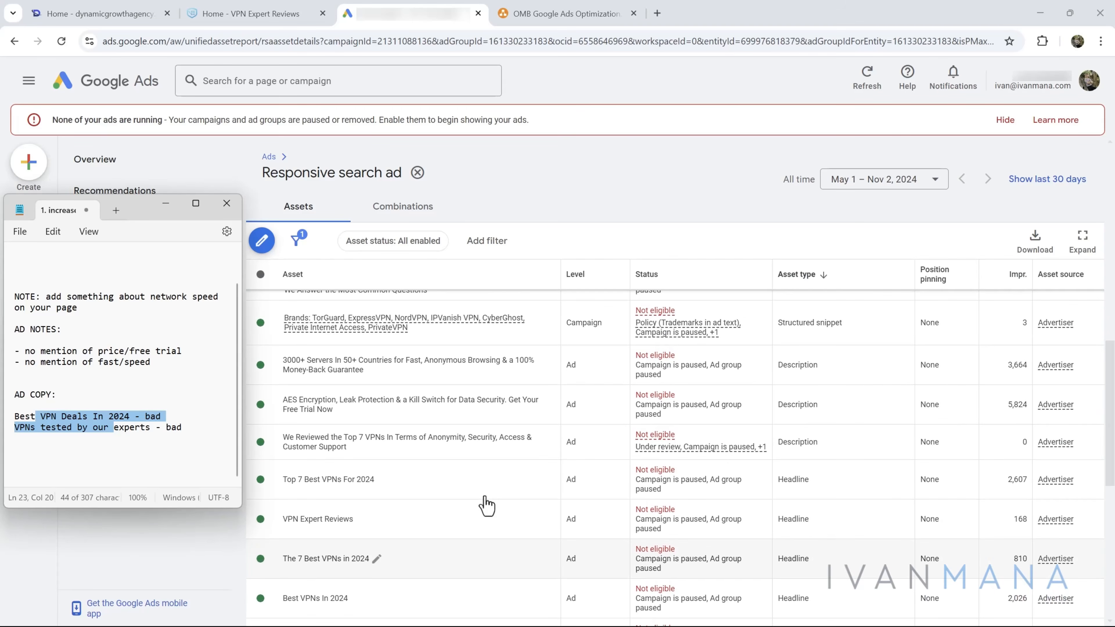
scroll(518, 435, "up", 2)
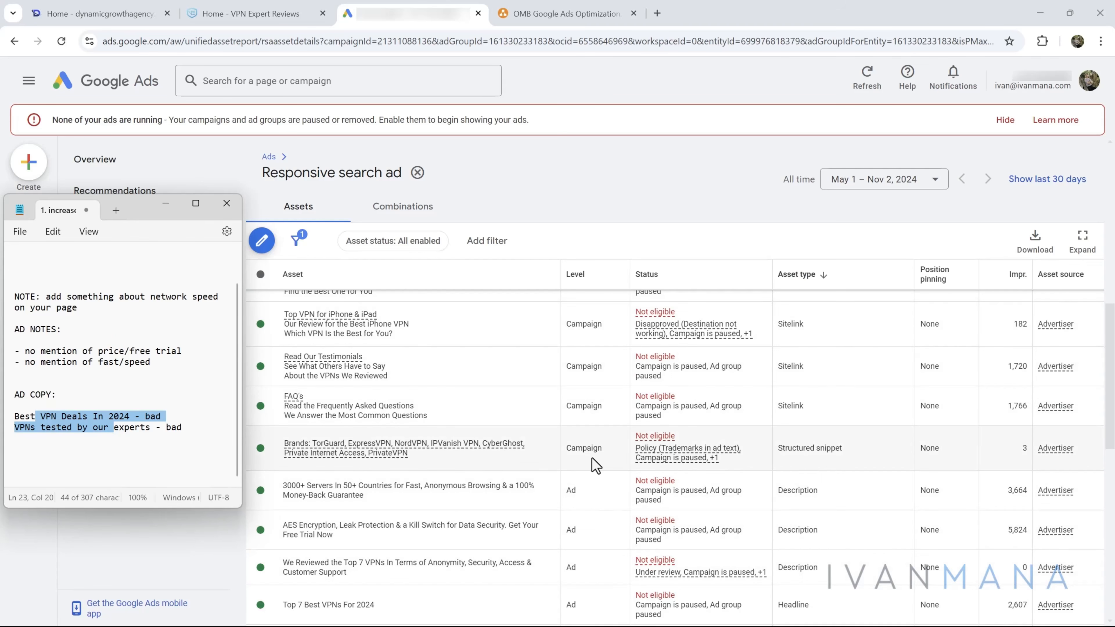
scroll(533, 498, "down", 1)
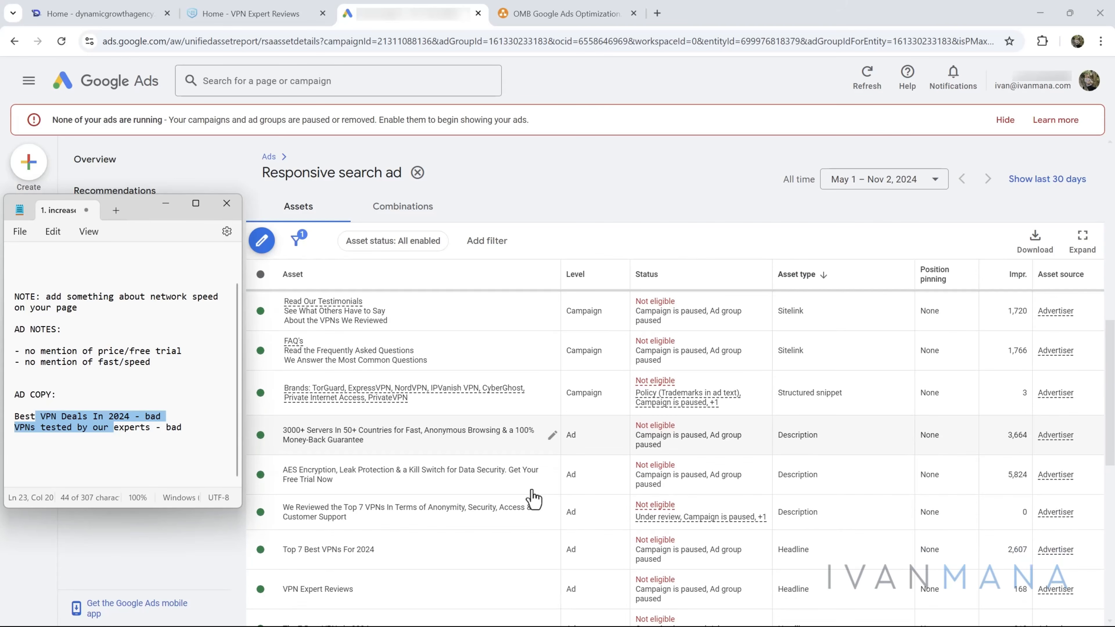
scroll(791, 475, "up", 5)
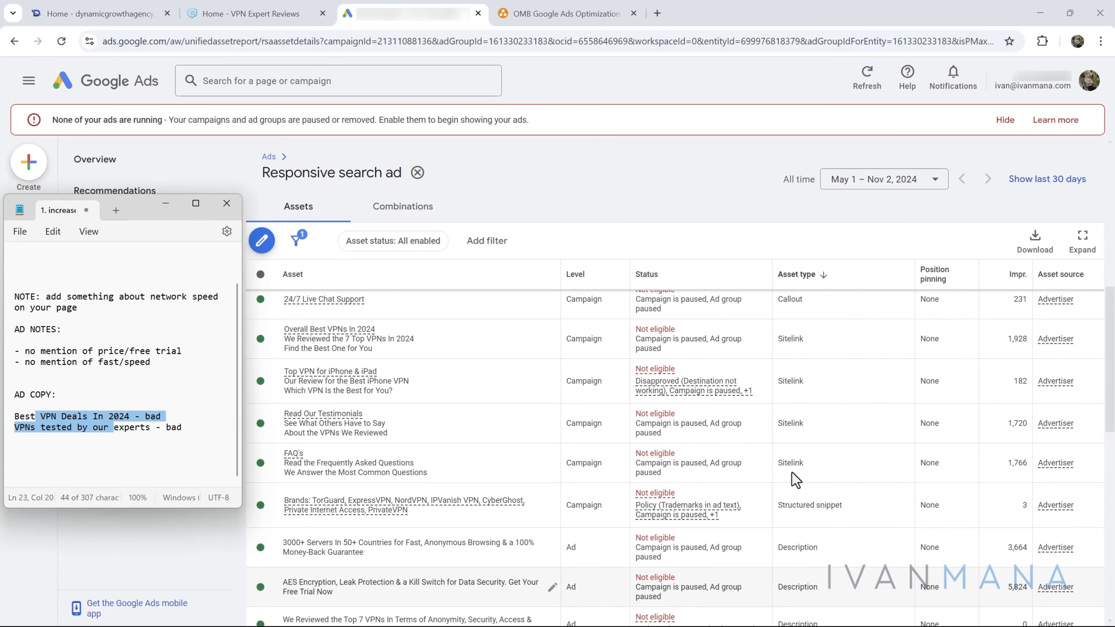
scroll(741, 350, "up", 2)
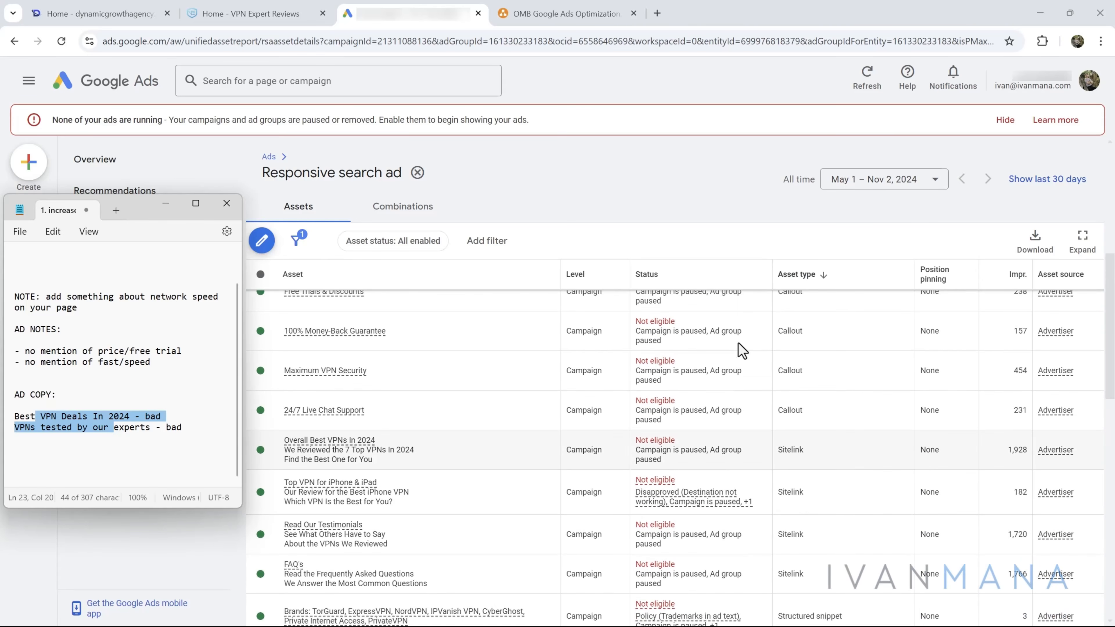
scroll(742, 350, "up", 2)
scroll(734, 385, "down", 8)
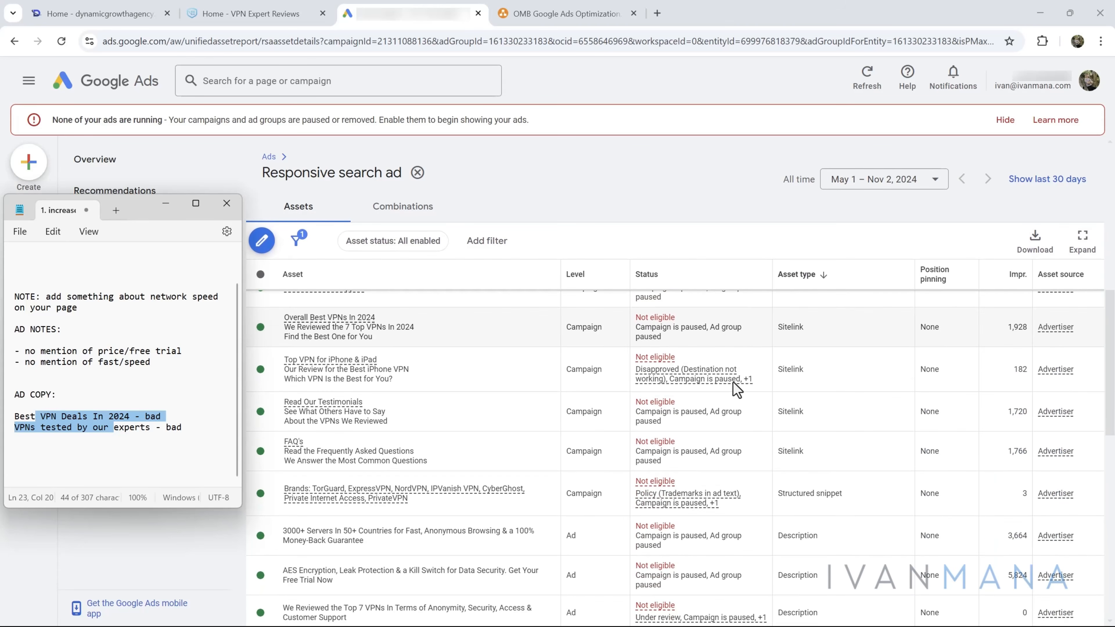
scroll(824, 524, "down", 4)
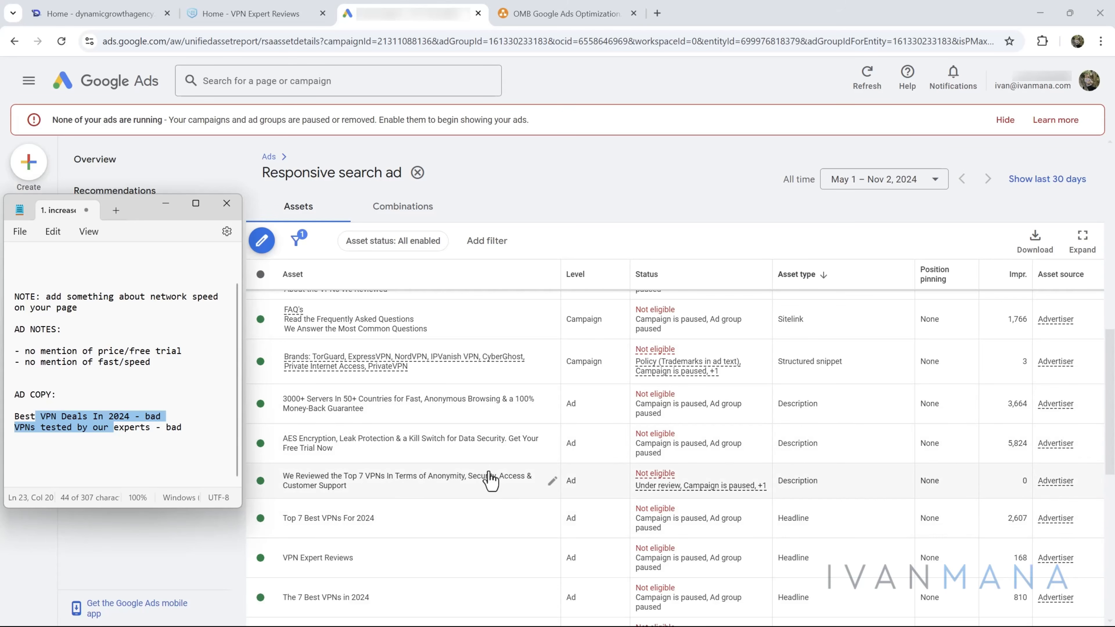
scroll(490, 480, "down", 8)
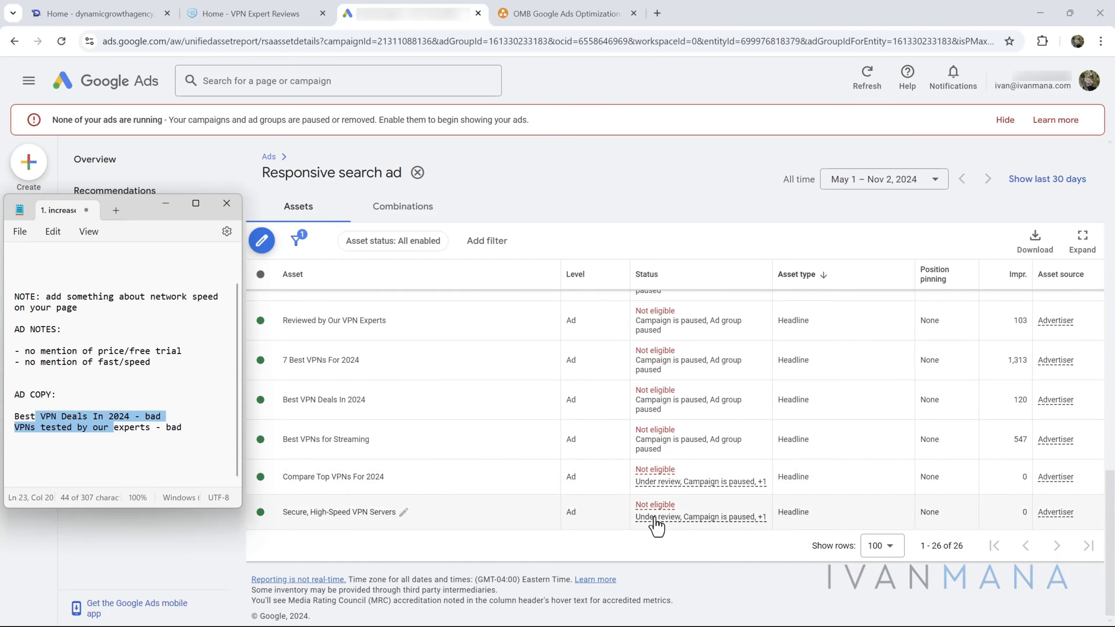
scroll(619, 469, "up", 5)
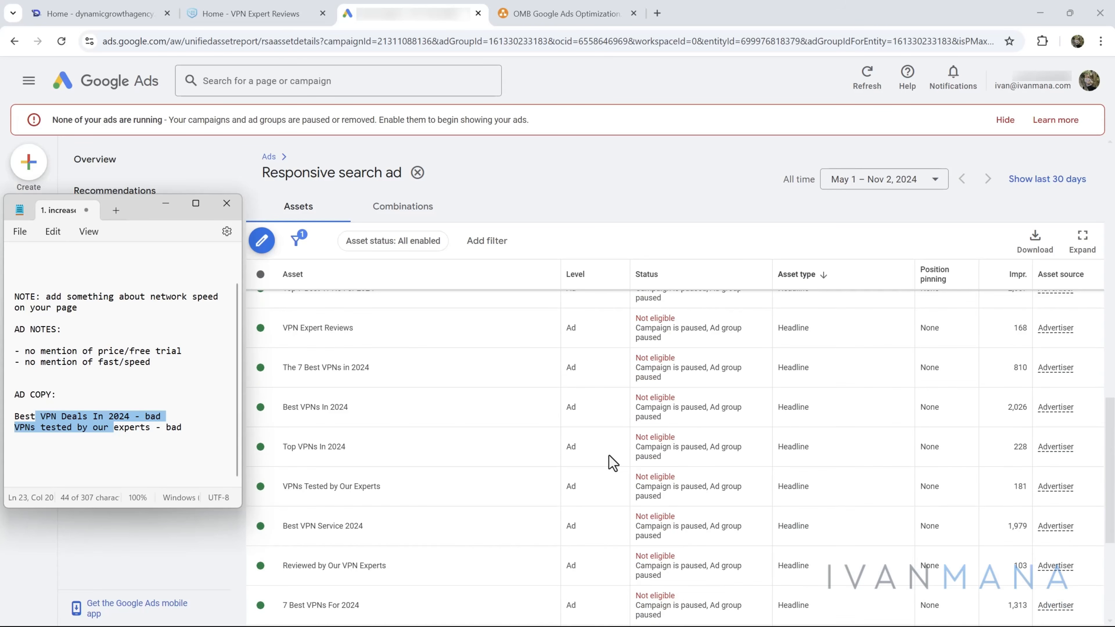
scroll(613, 463, "up", 10)
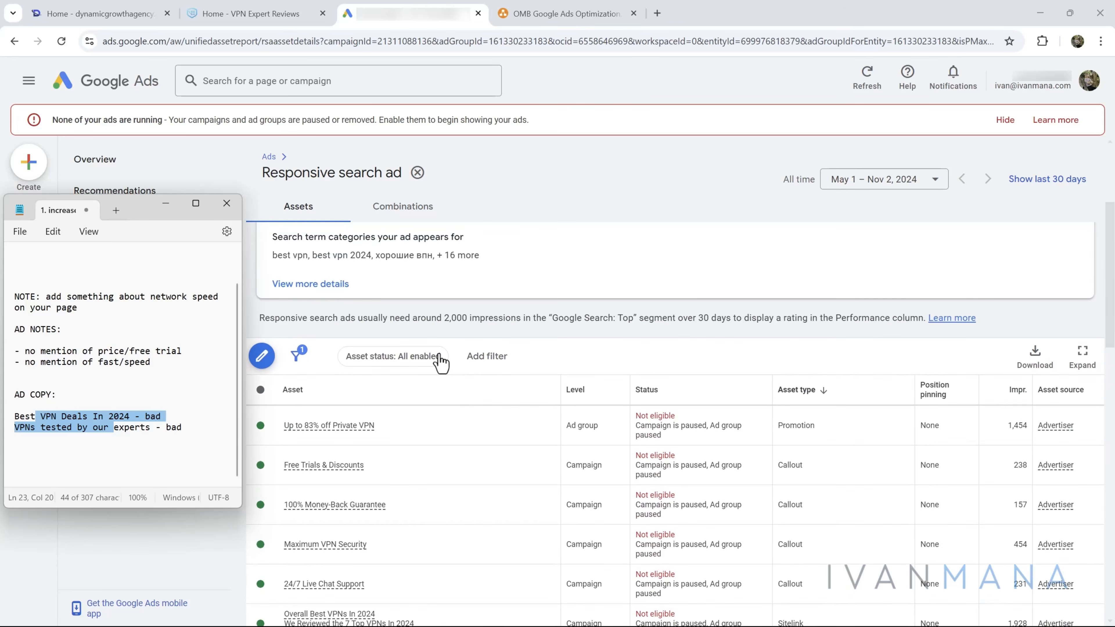
scroll(440, 363, "up", 3)
Step: Return to the ads list and paste a copy of the ad into VPN Reviews' "best vpn 2024" ad group, allowing duplicates
left_click(270, 215)
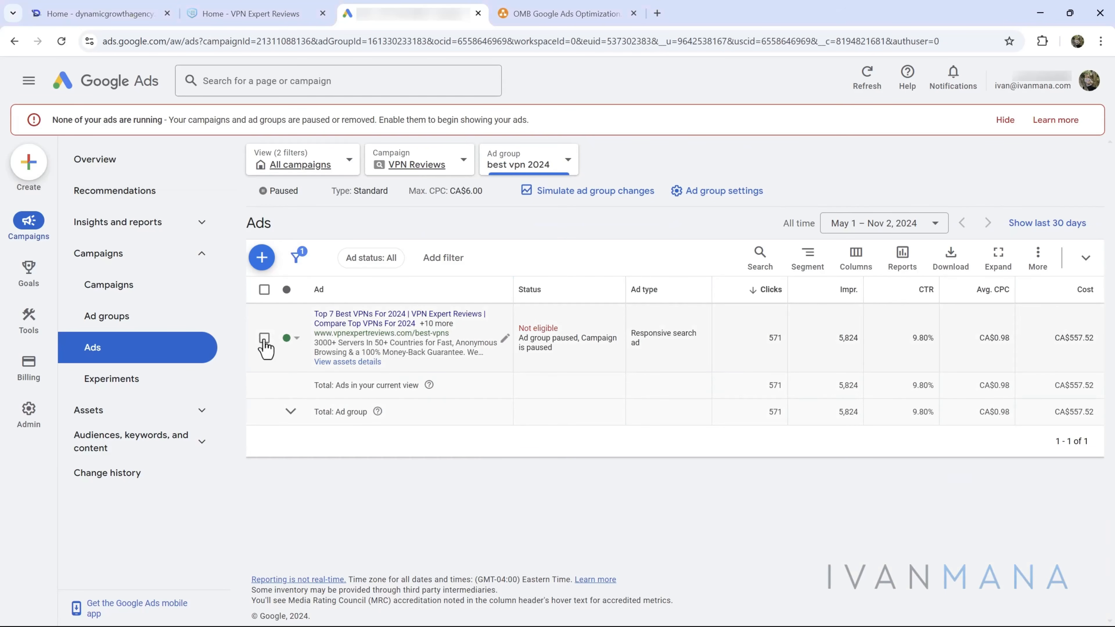
left_click(264, 337)
key("ctrl+c")
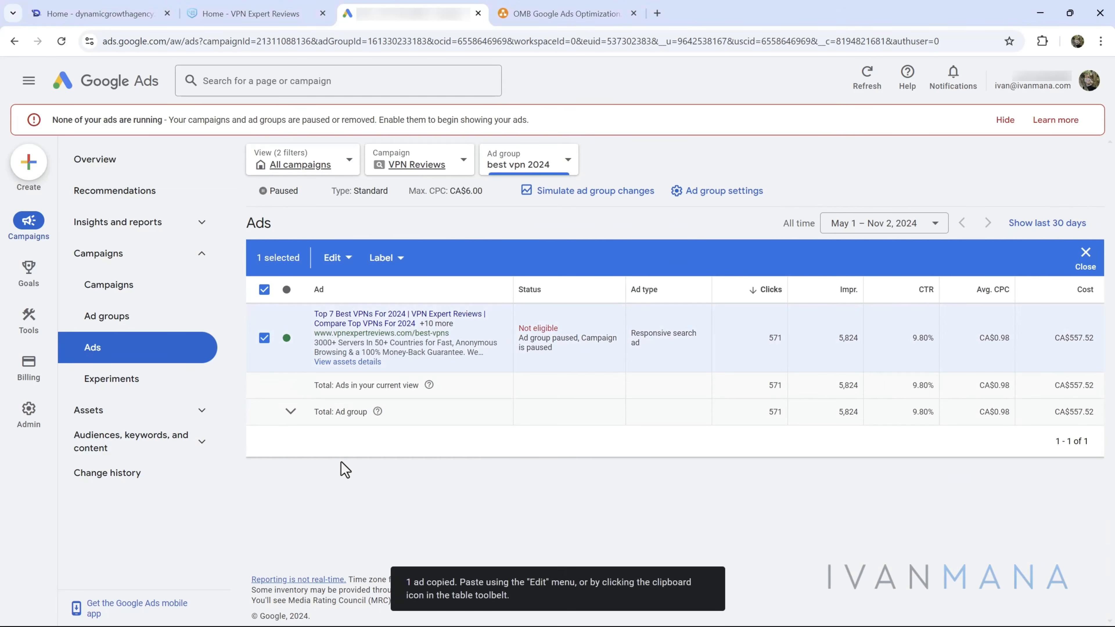
key("ctrl+v")
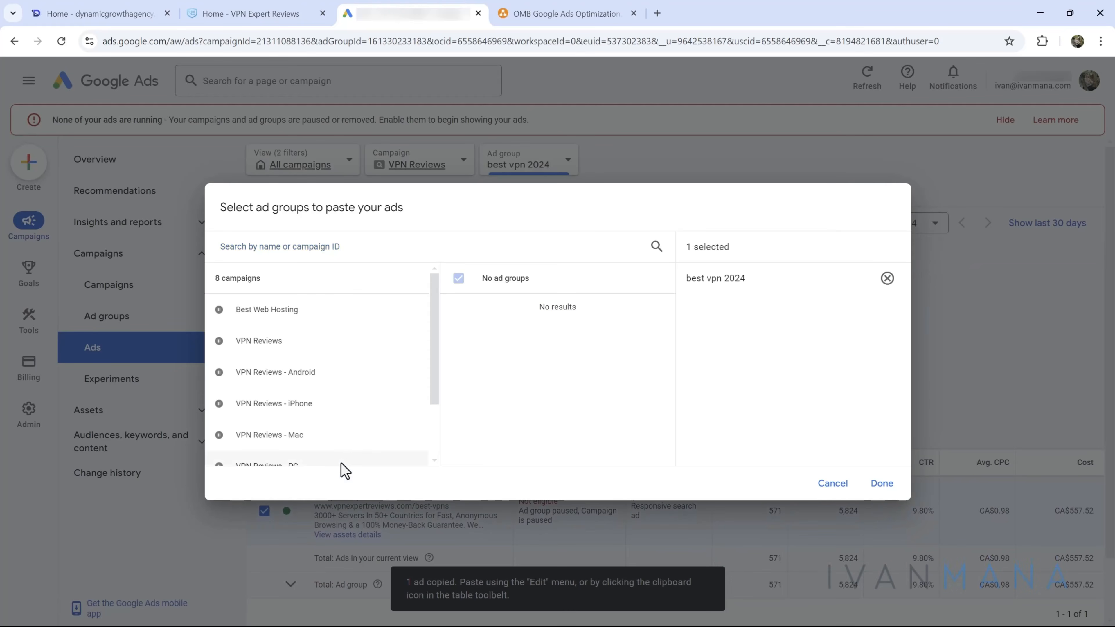
left_click(338, 340)
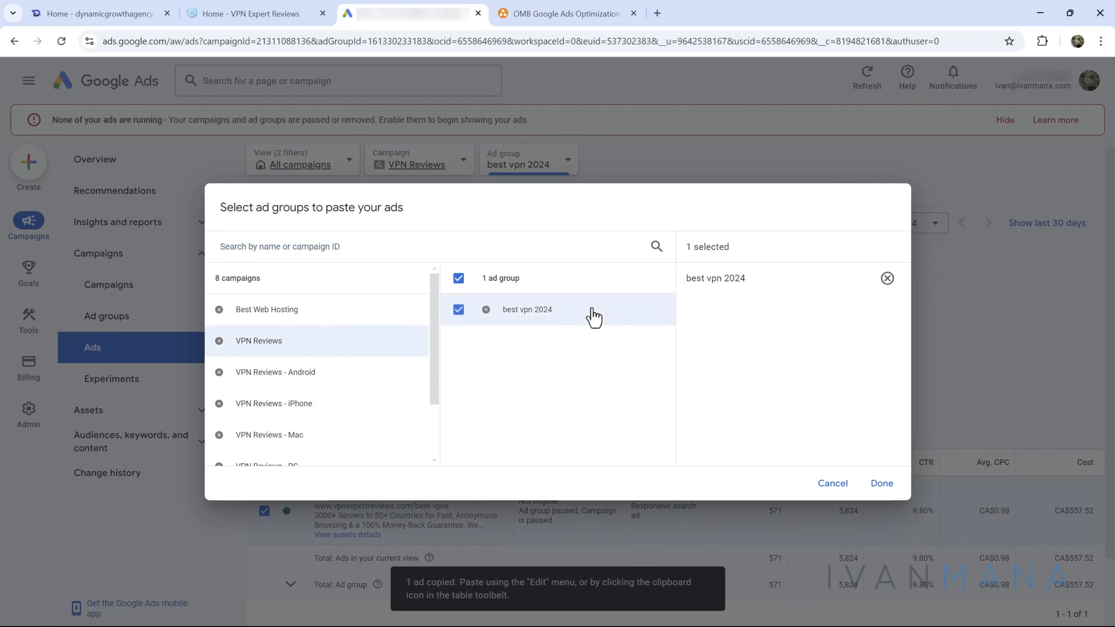
left_click(592, 315)
left_click(570, 312)
left_click(882, 483)
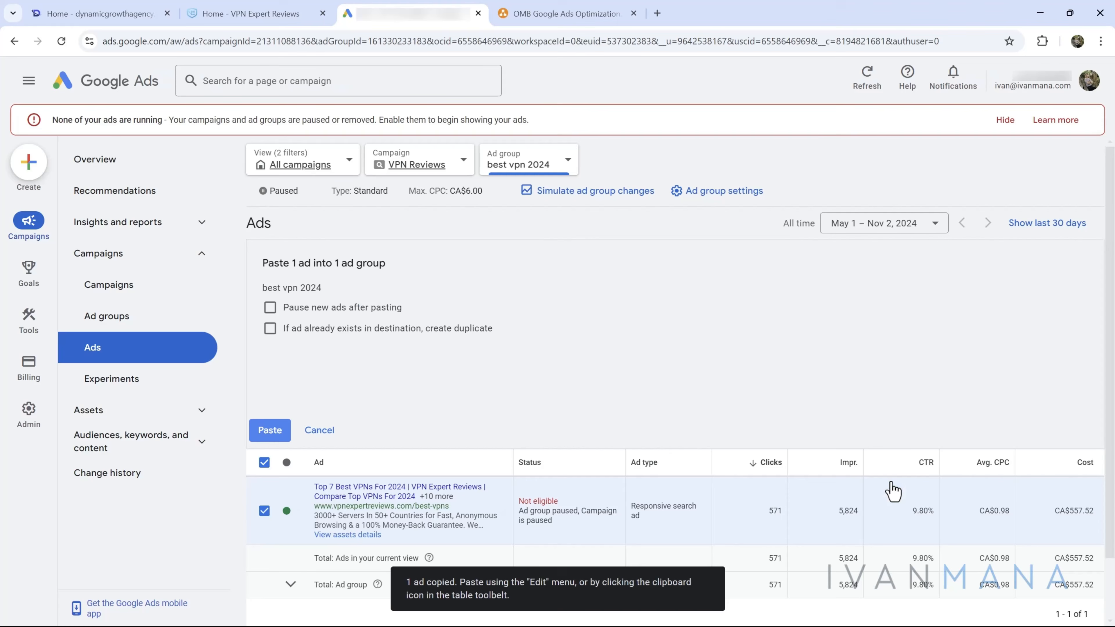
left_click(270, 328)
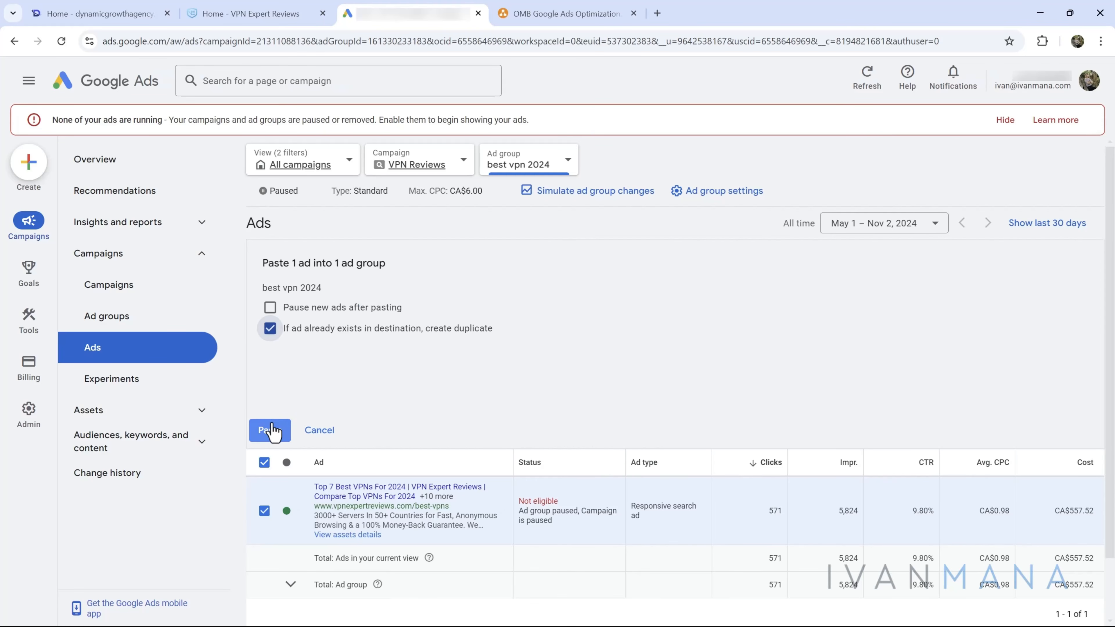
left_click(278, 430)
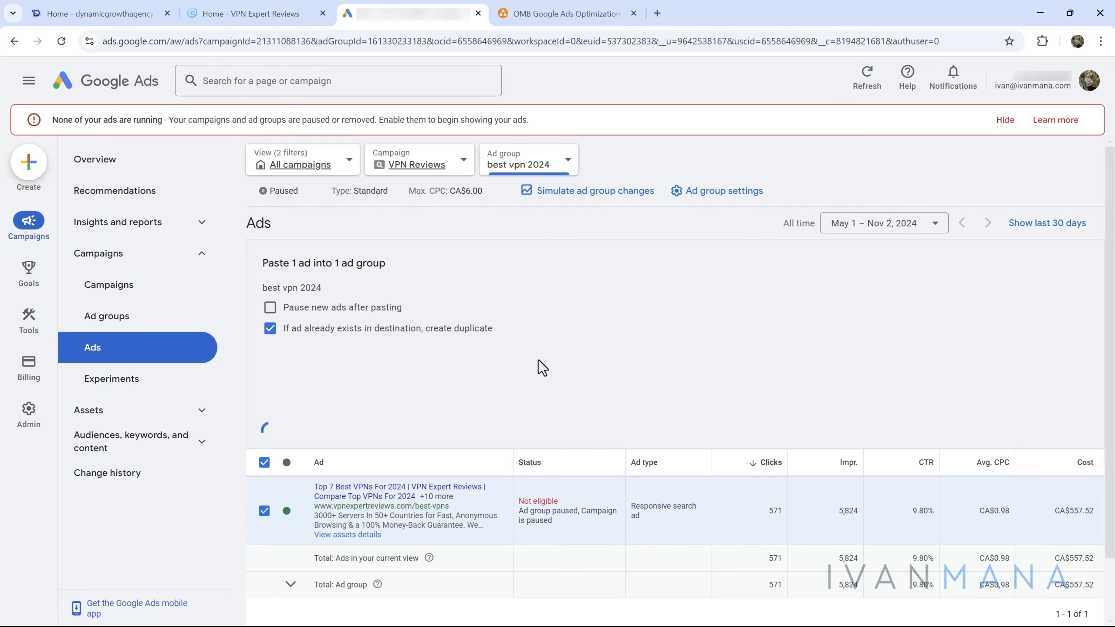
Step: Review the VPN Expert Reviews landing page, checking the benefit list and the encryption features of the TorGuard and ExpressVPN listings
left_click(293, 8)
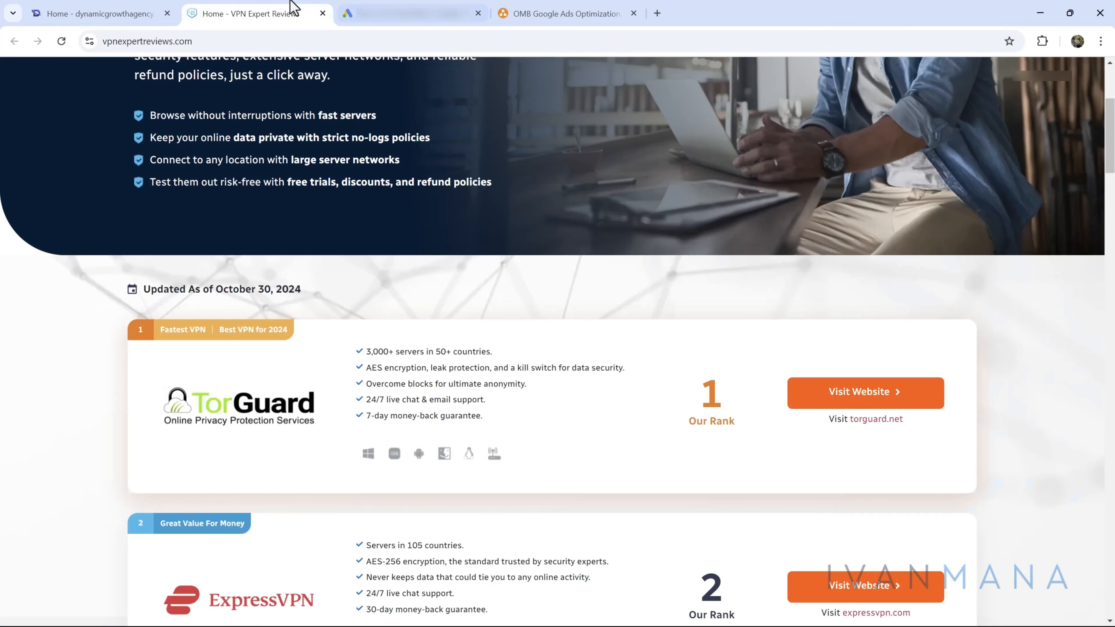
scroll(391, 343, "up", 4)
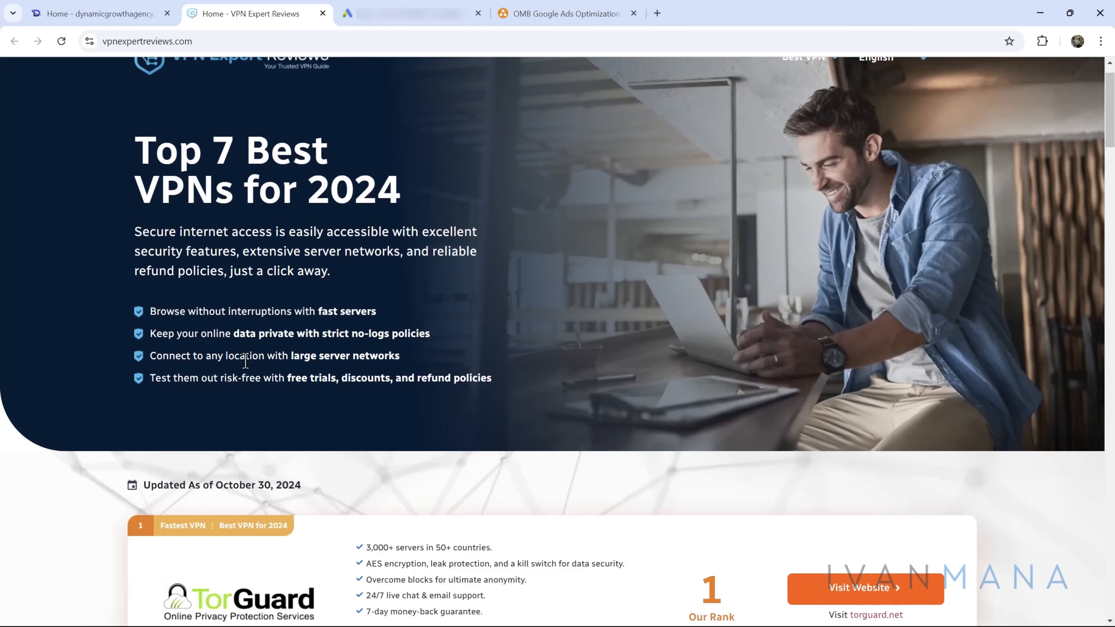
scroll(330, 376, "down", 3)
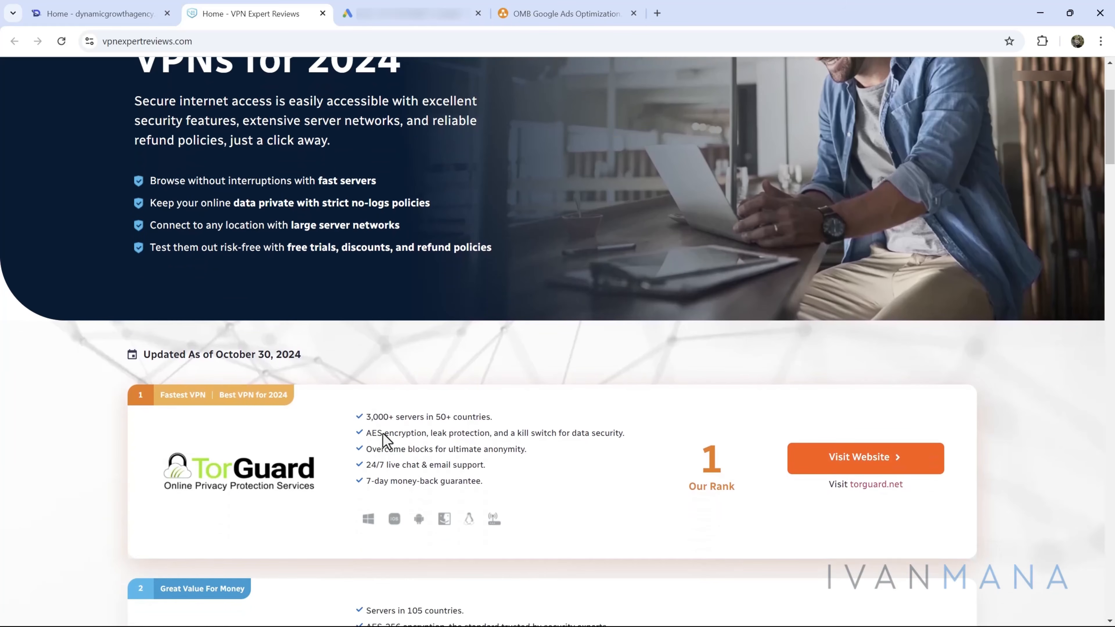
left_click_drag(368, 436, 556, 433)
scroll(553, 438, "down", 4)
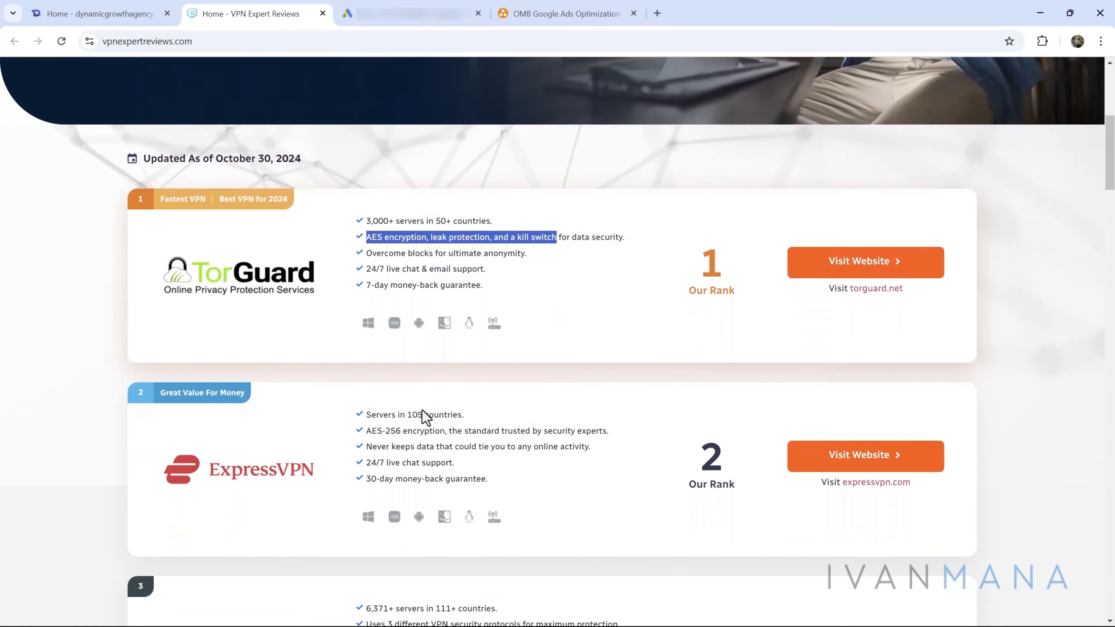
left_click_drag(371, 434, 532, 431)
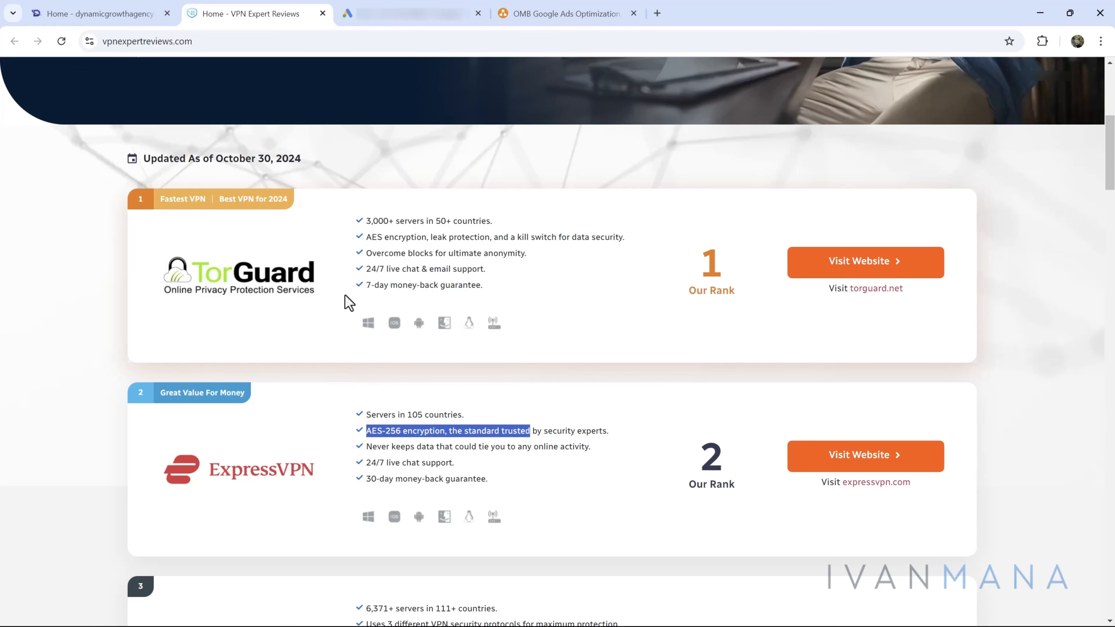
Step: Return to Google Ads, open the newly pasted ad for editing, and check the headlines marked bad in Notepad
left_click(396, 5)
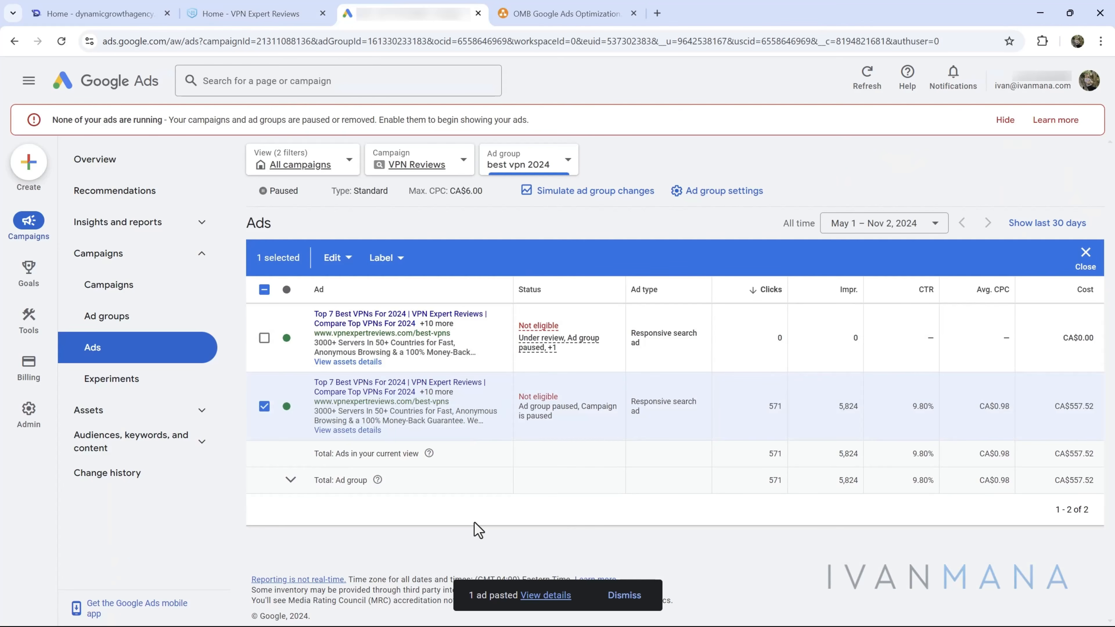
left_click(265, 415)
left_click(506, 339)
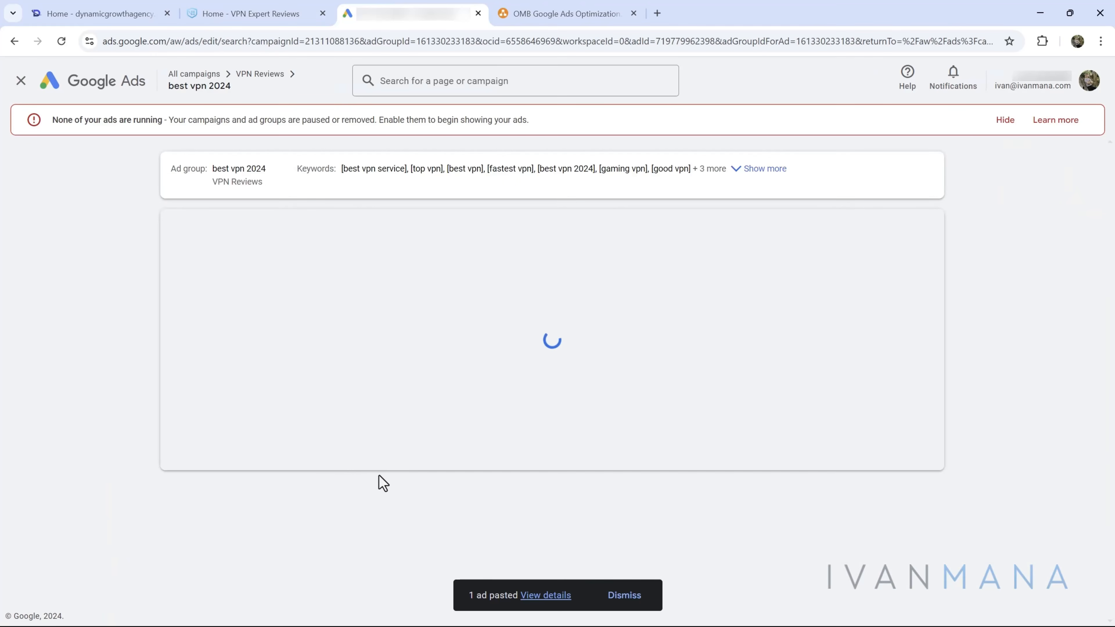
scroll(413, 428, "down", 8)
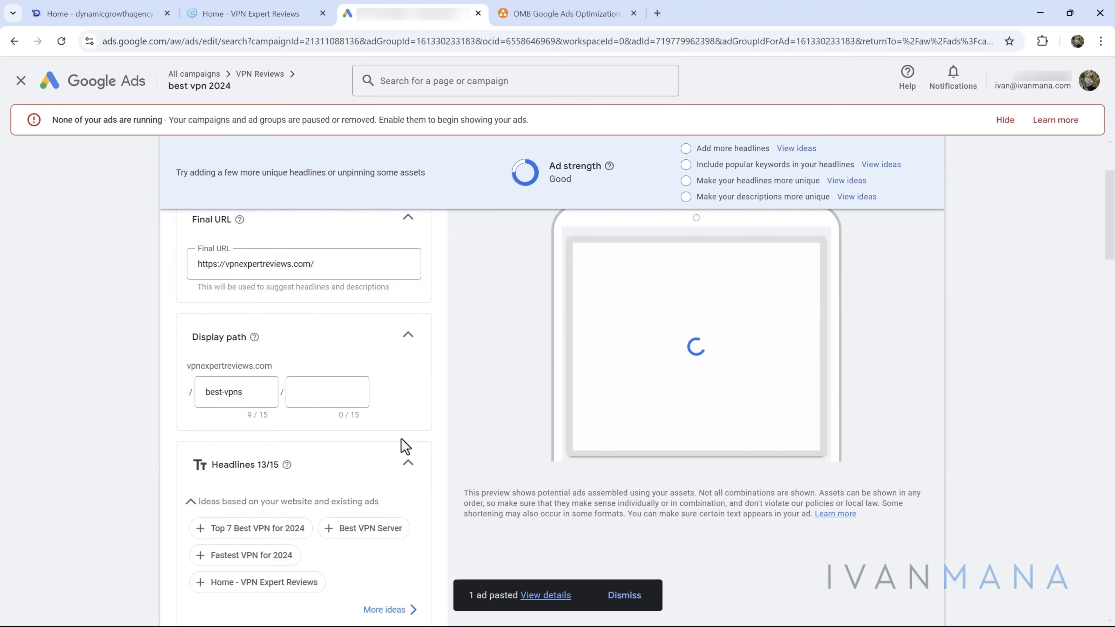
key("super")
left_click(283, 612)
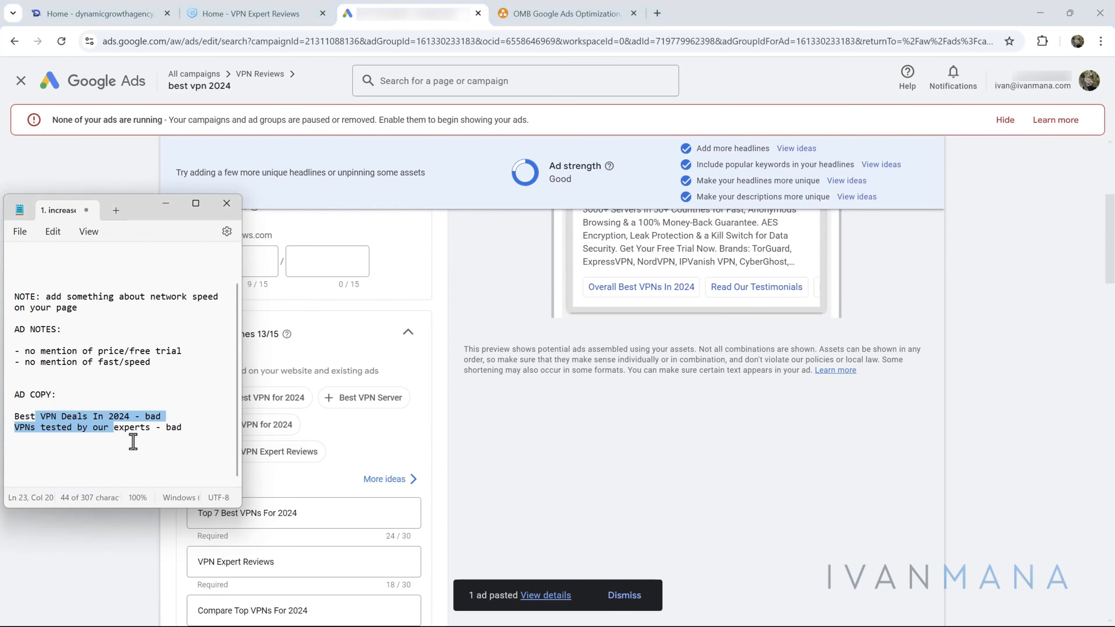
left_click(130, 533)
Step: Clear the headline "Reviewed by Our VPN Experts" from the pasted ad
scroll(129, 533, "down", 4)
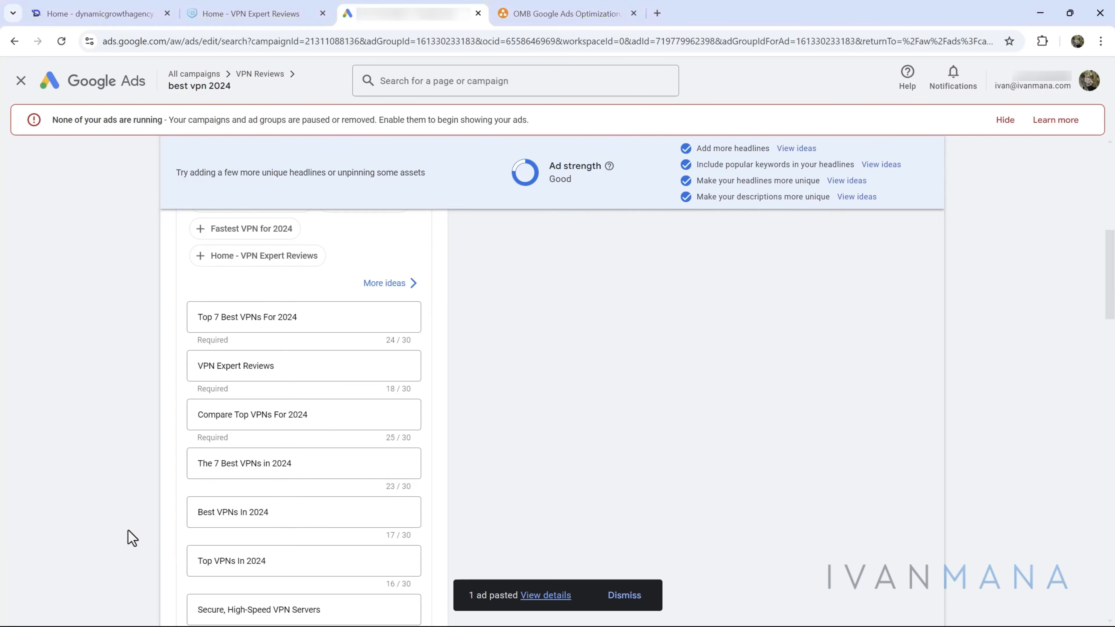
scroll(136, 533, "down", 3)
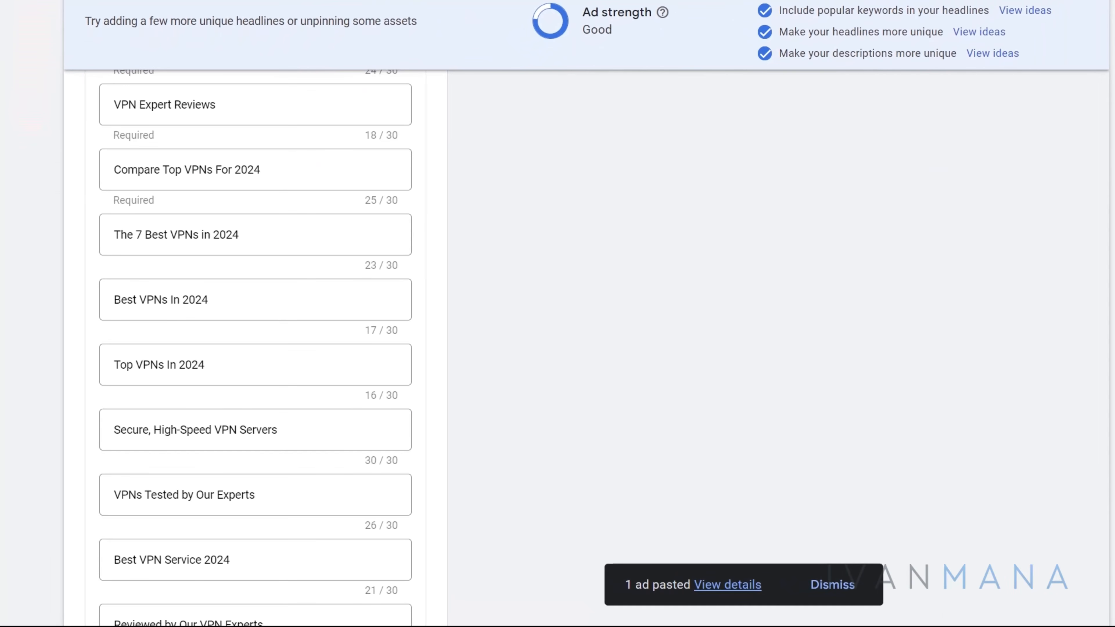
scroll(319, 379, "left", 3)
scroll(319, 378, "down", 6)
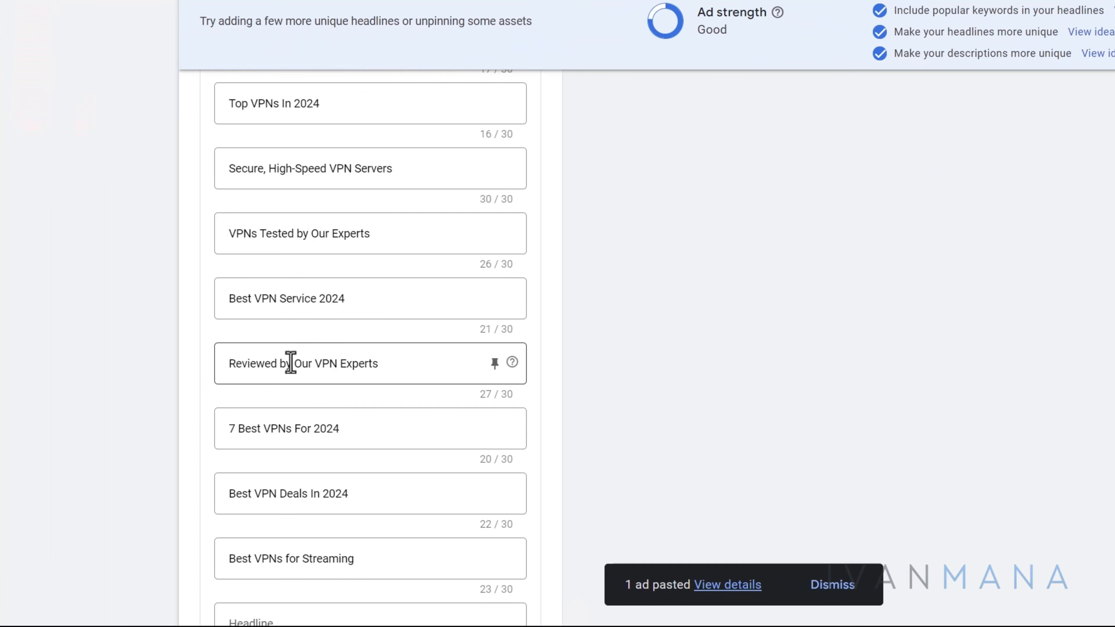
triple_click(291, 362)
key("BackSpace")
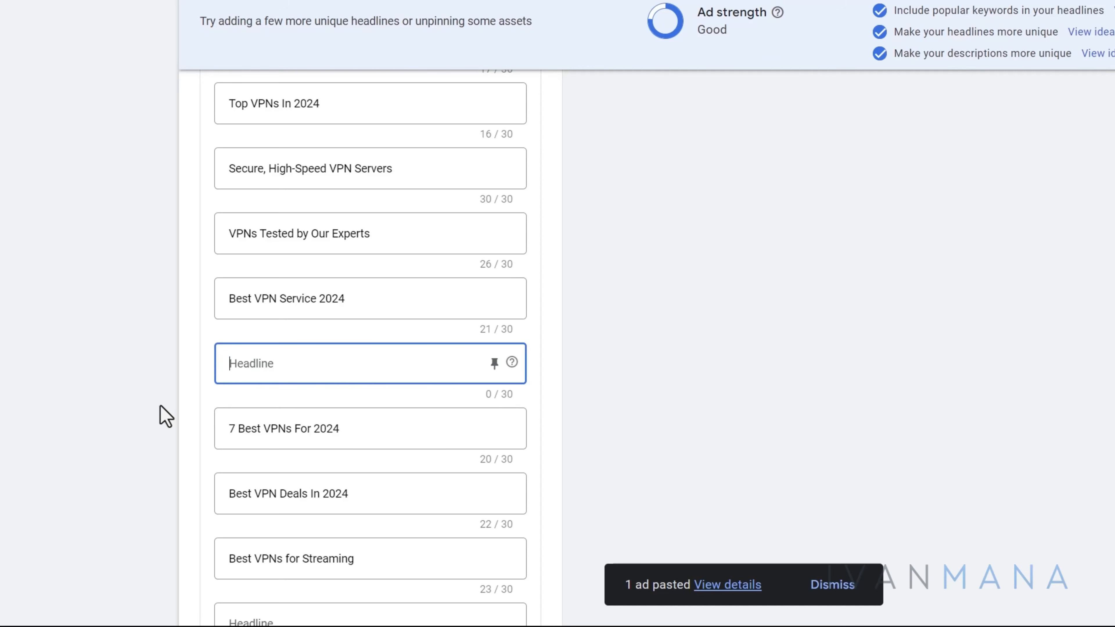
Step: Clear the headline "Best VPN Deals In 2024" from the pasted ad
scroll(159, 409, "down", 4)
left_click(145, 399)
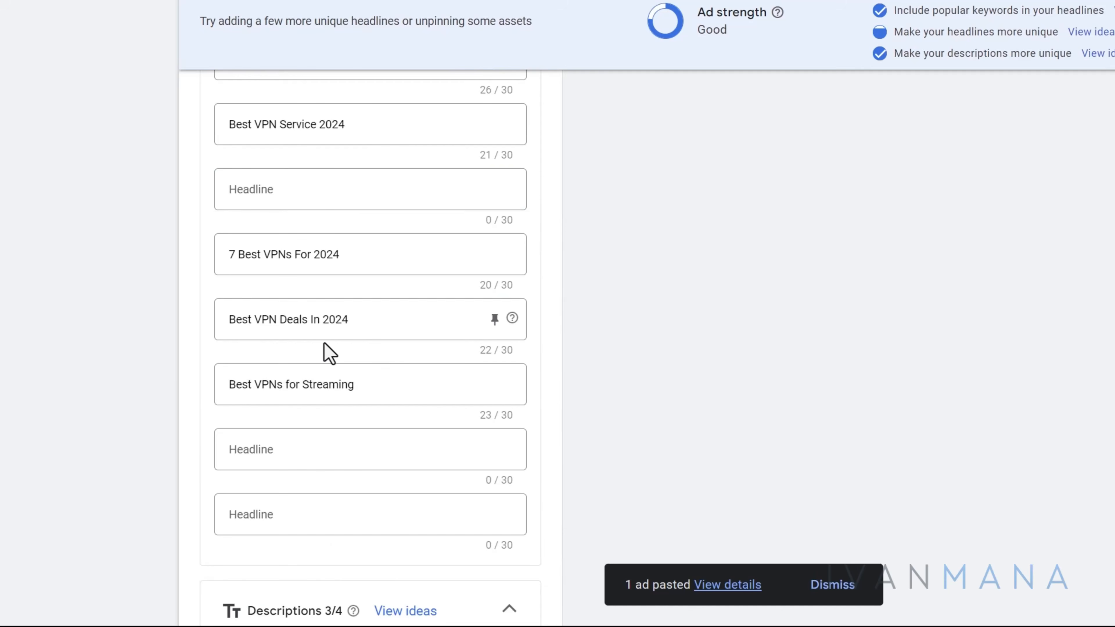
triple_click(298, 319)
key("BackSpace")
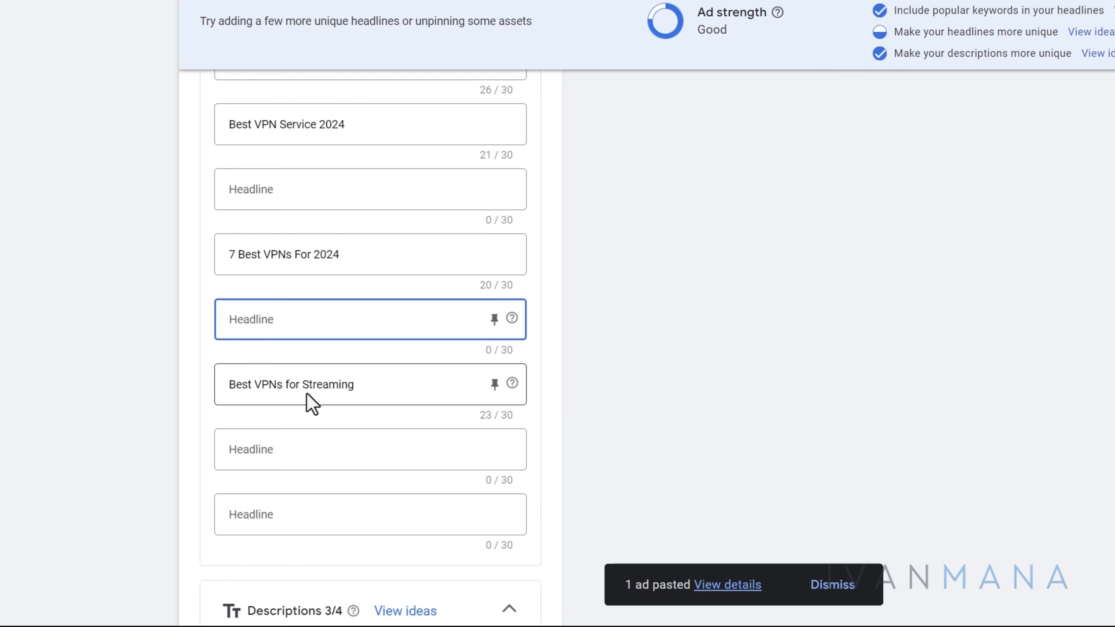
type("Top 7 Best VPN for 2024")
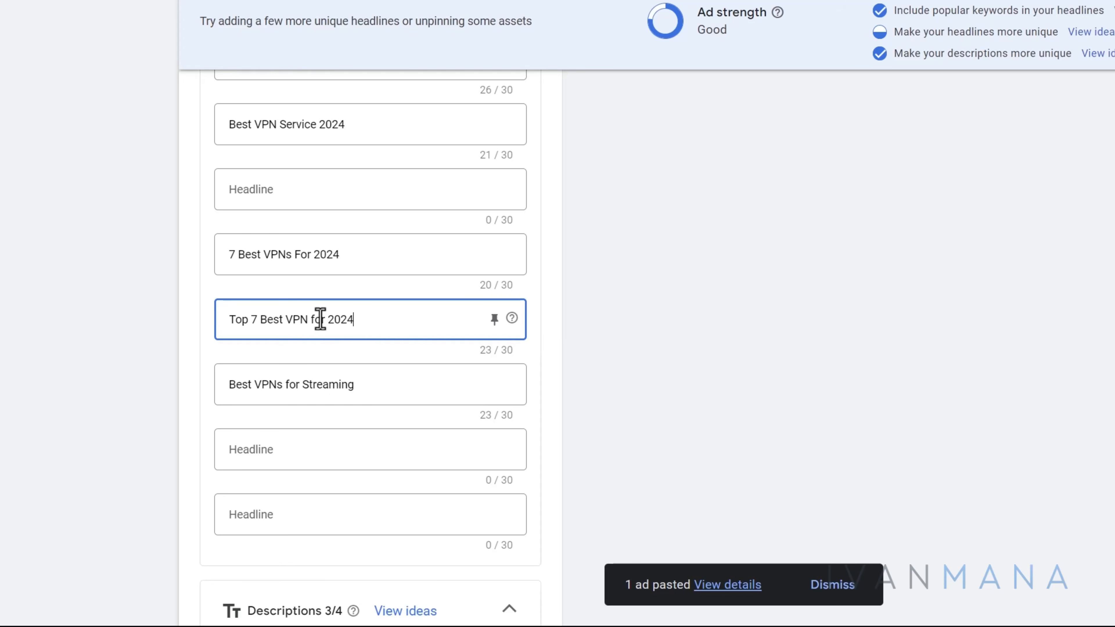
triple_click(291, 319)
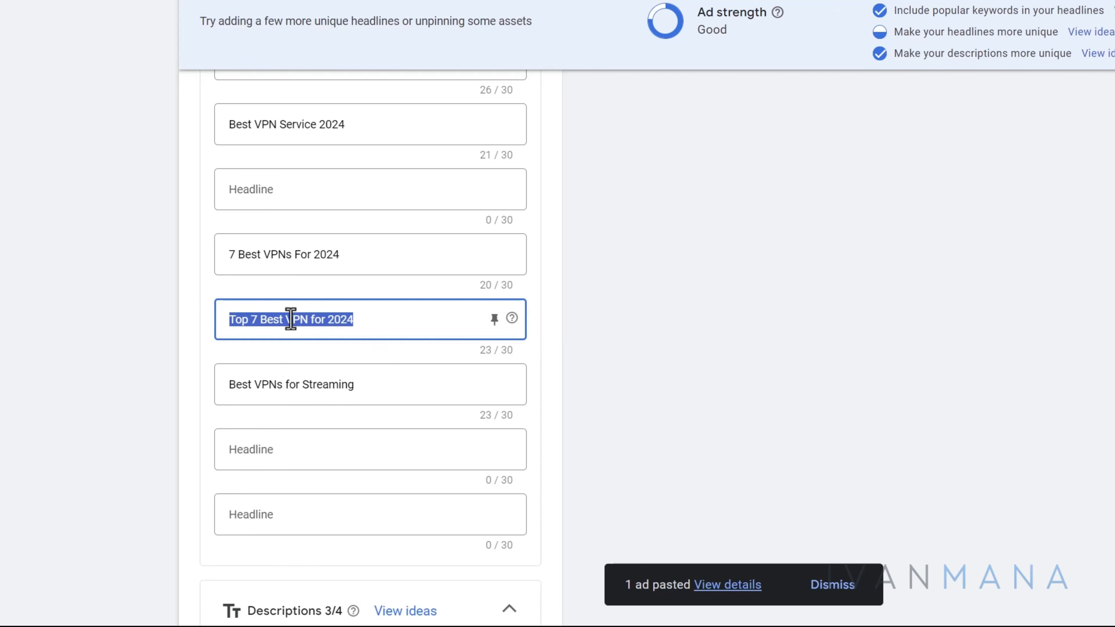
key("BackSpace")
left_click(109, 329)
Step: Move the headline "Best VPNs for Streaming" up into the empty headline slot after "Best VPN Service 2024"
left_click(304, 377)
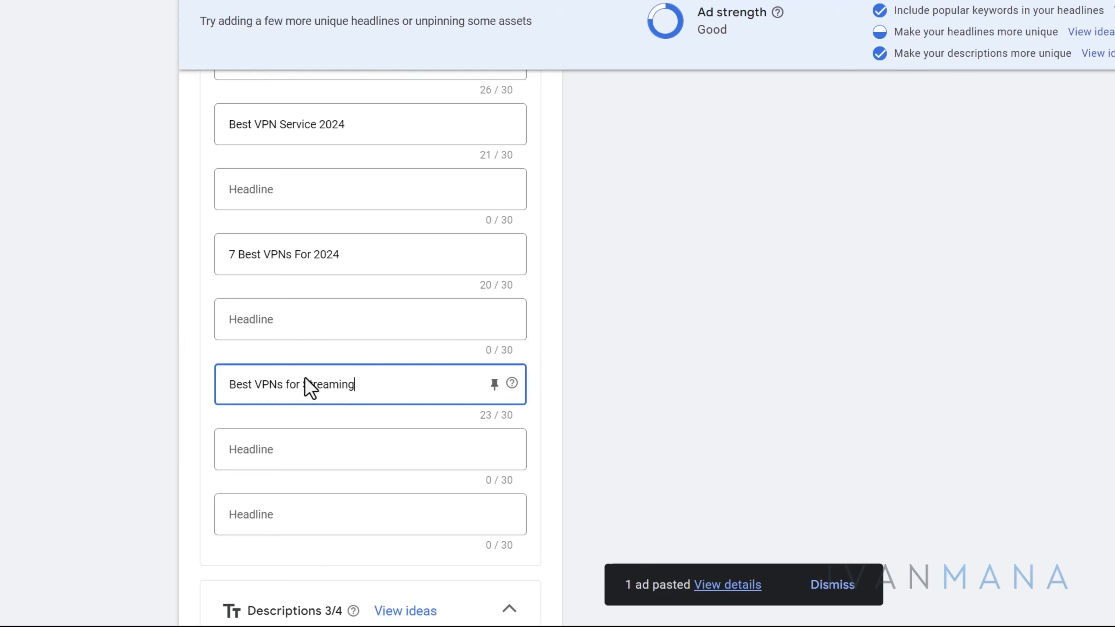
triple_click(315, 384)
key("ctrl+x")
left_click(246, 180)
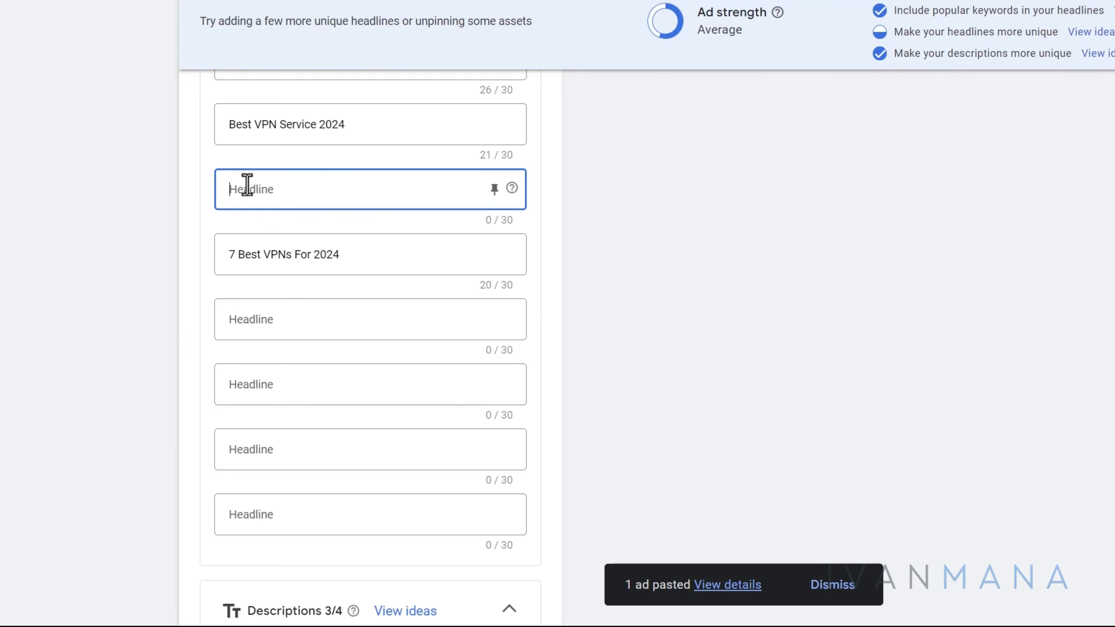
key("ctrl+v")
left_click(122, 298)
Step: Compare the remaining headlines with the ad group's keywords, expanding the full keyword list
scroll(494, 369, "up", 10)
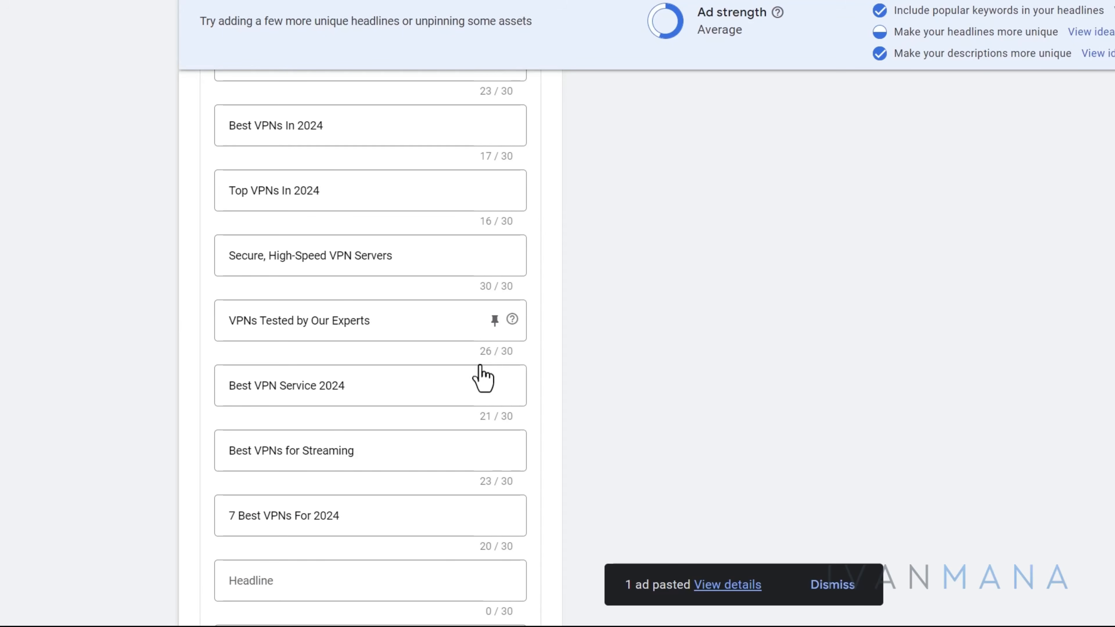
scroll(473, 306, "down", 15)
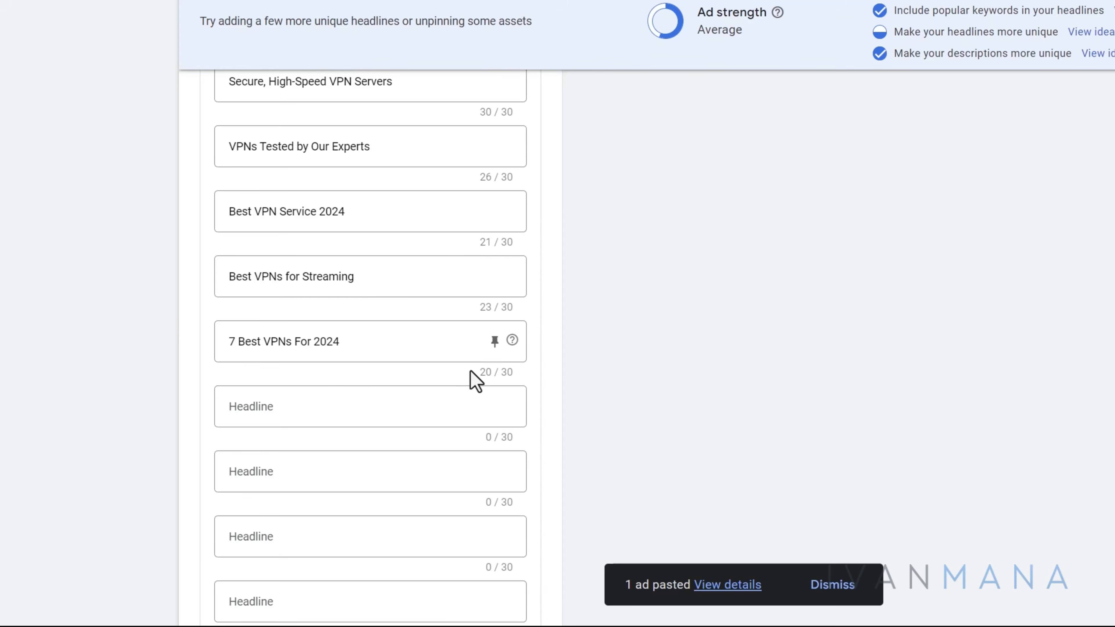
scroll(672, 324, "up", 20)
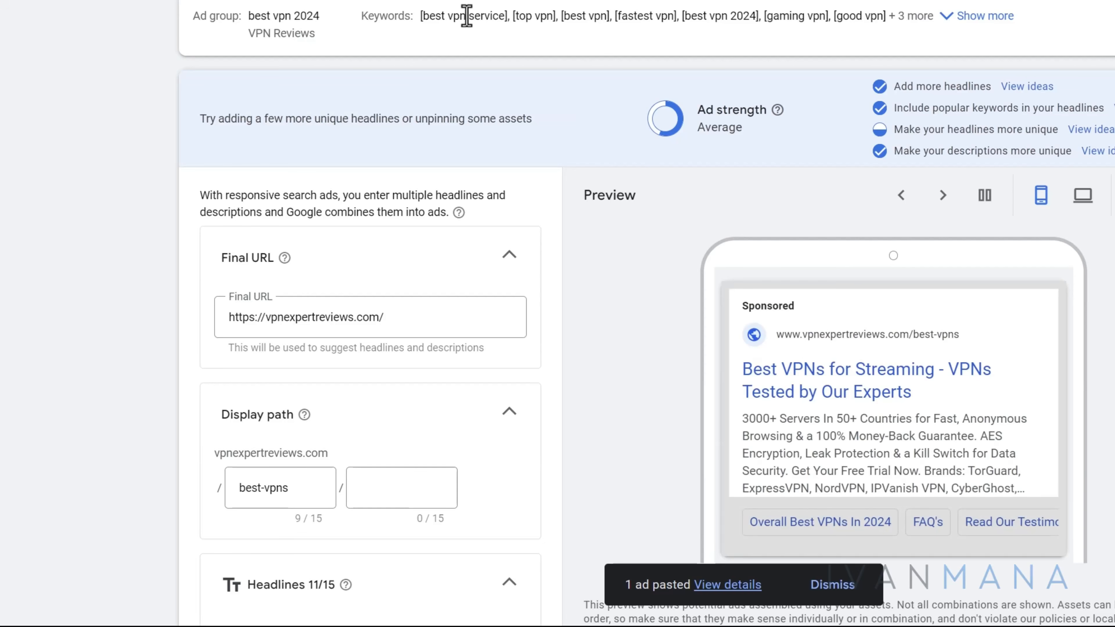
left_click_drag(472, 16, 856, 18)
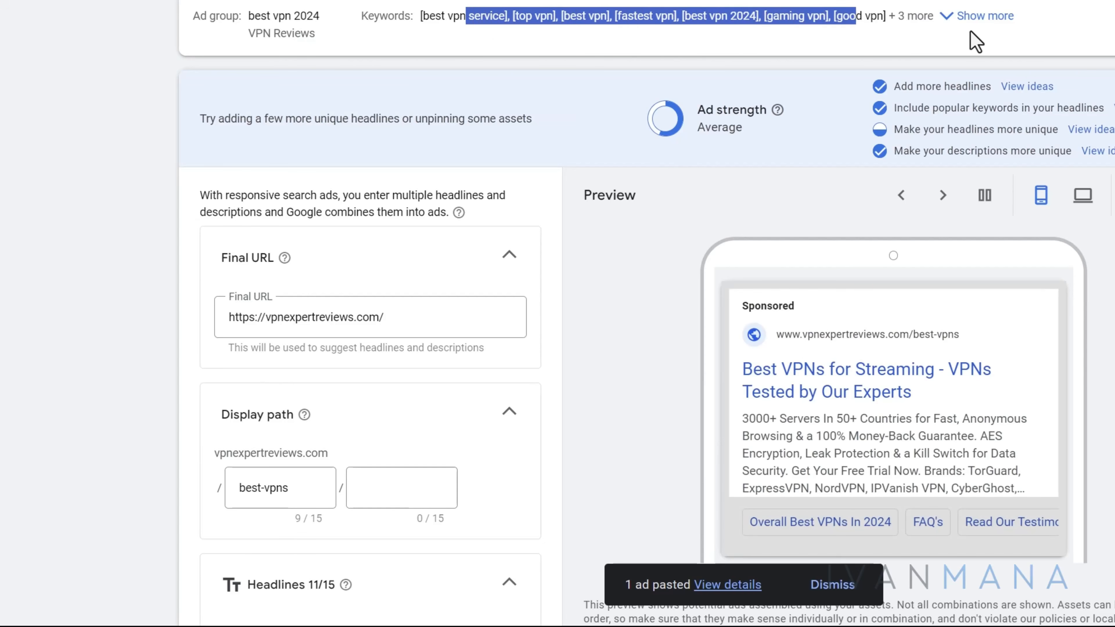
left_click(959, 19)
Step: Add a keyword insertion headline after "7 Best VPNs For 2024", using title case and the default text "Top VPN Reviews"
scroll(527, 442, "down", 15)
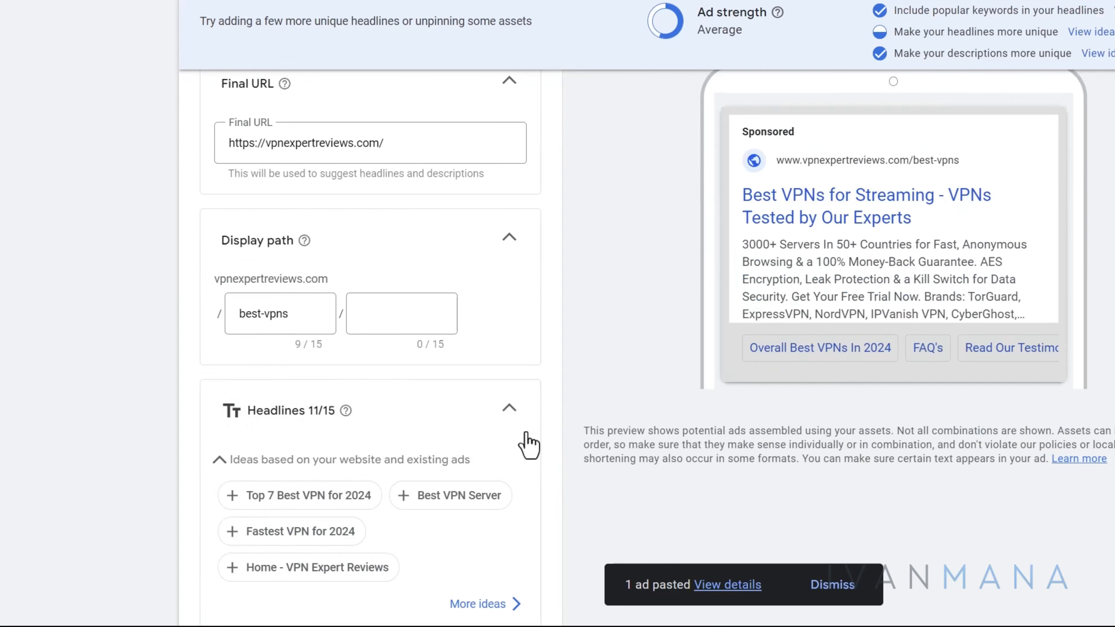
scroll(527, 452, "down", 14)
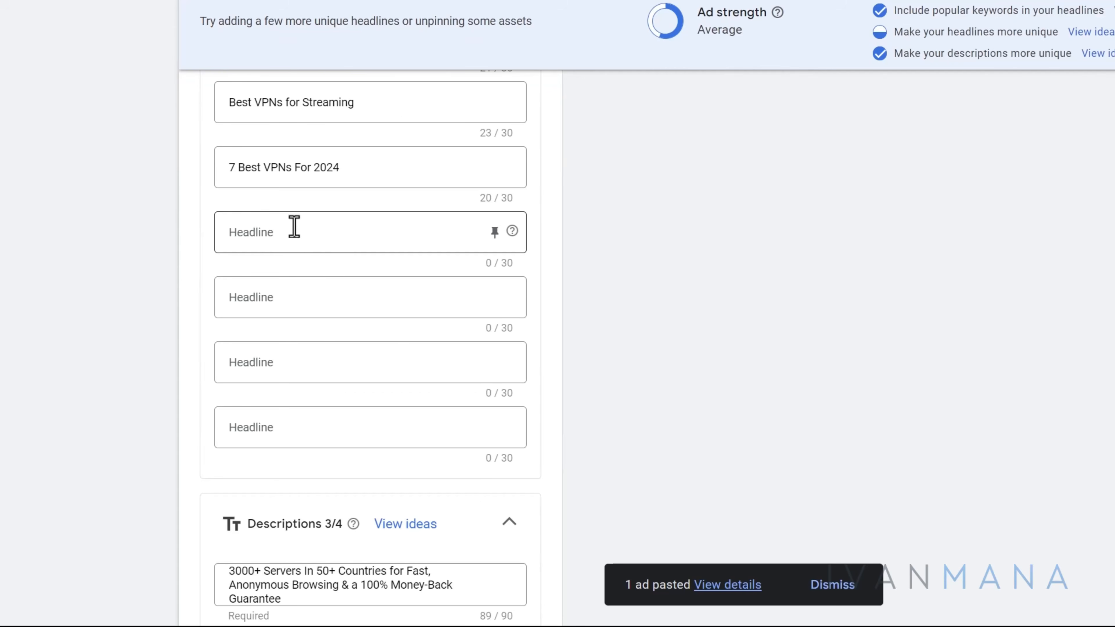
left_click(303, 232)
type("{")
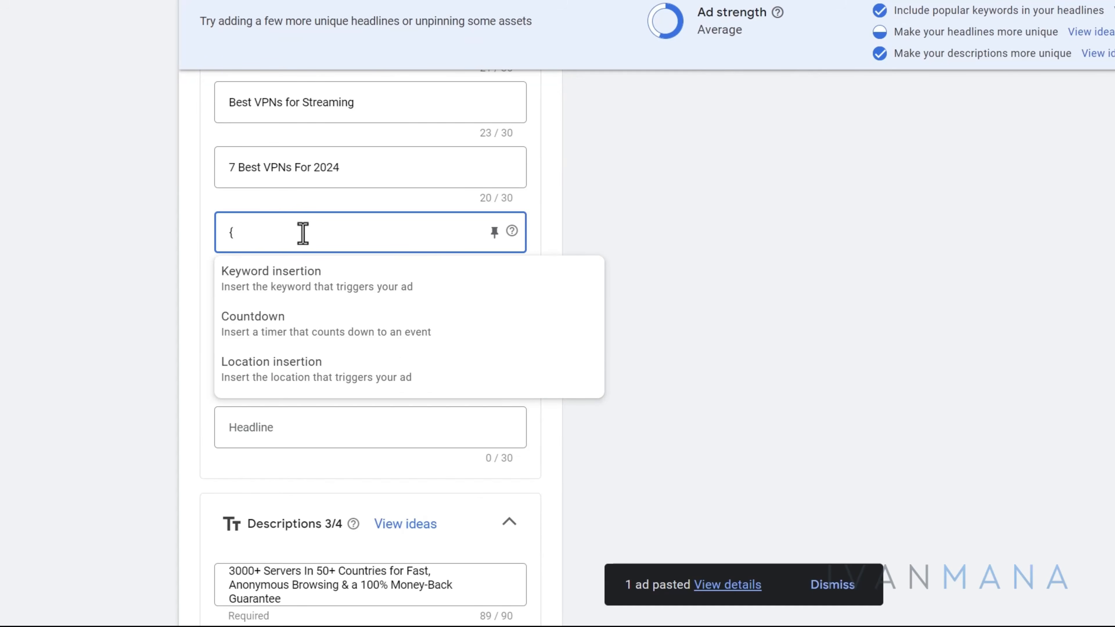
left_click(330, 283)
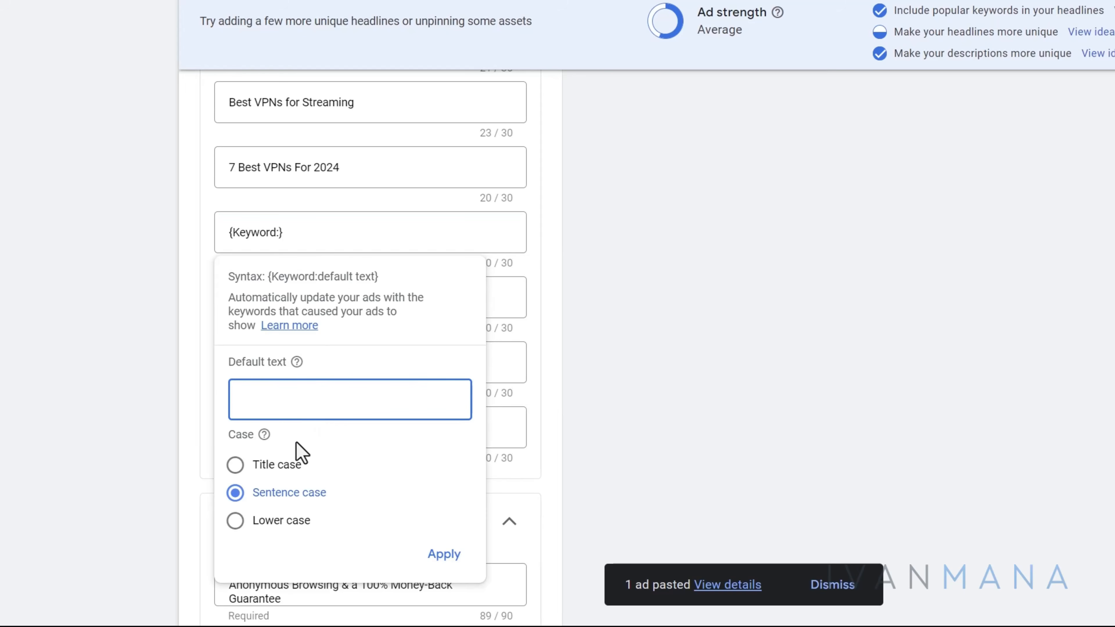
left_click(279, 467)
left_click(268, 408)
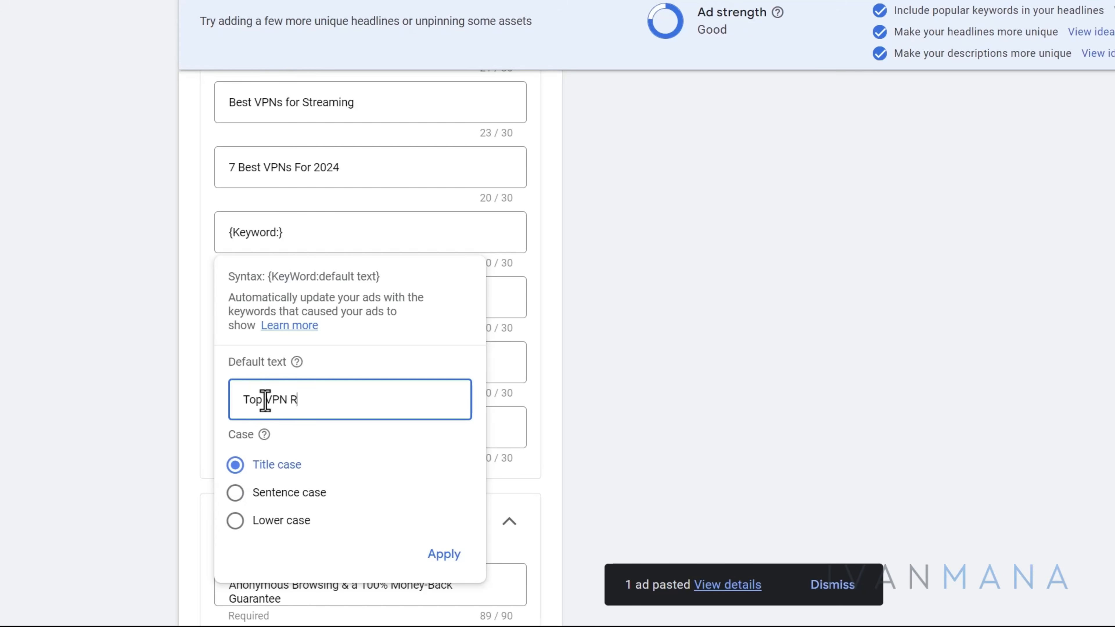
type("Top VPN Reviews")
left_click(449, 557)
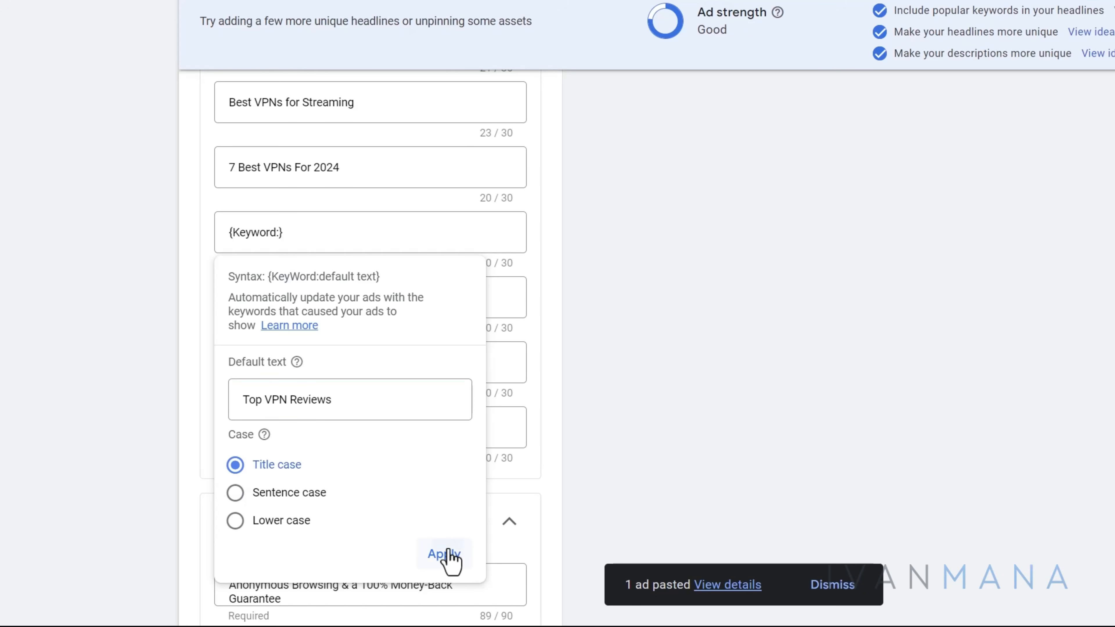
Step: Check the "best vpn for streaming" keyword against the ad's headlines, including the new keyword insertion headline
scroll(762, 316, "up", 20)
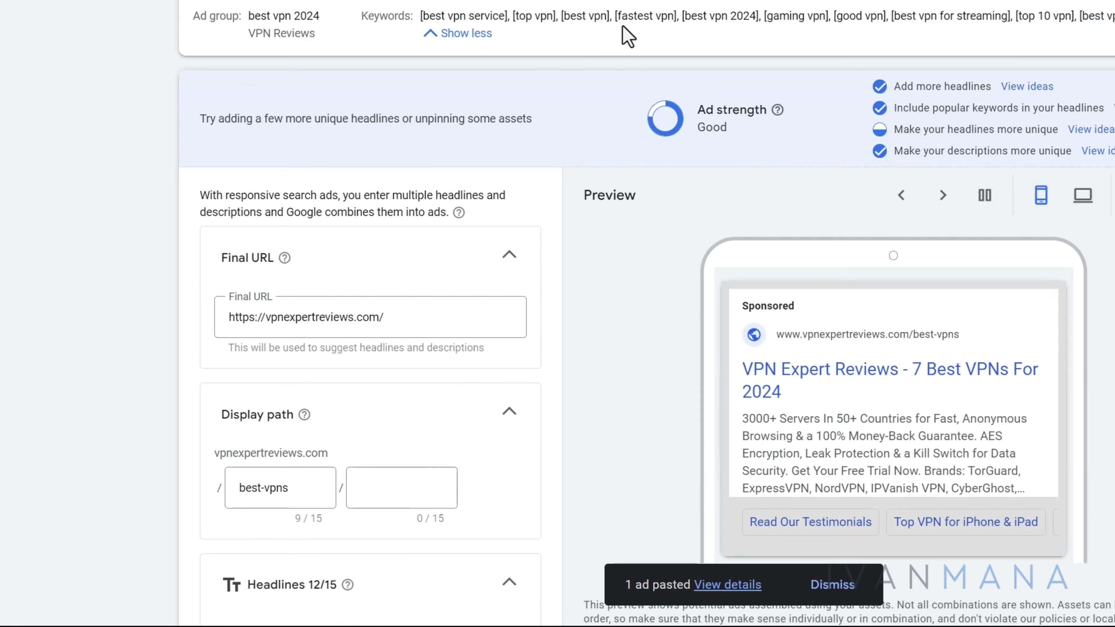
left_click_drag(898, 16, 1000, 18)
left_click(894, 13)
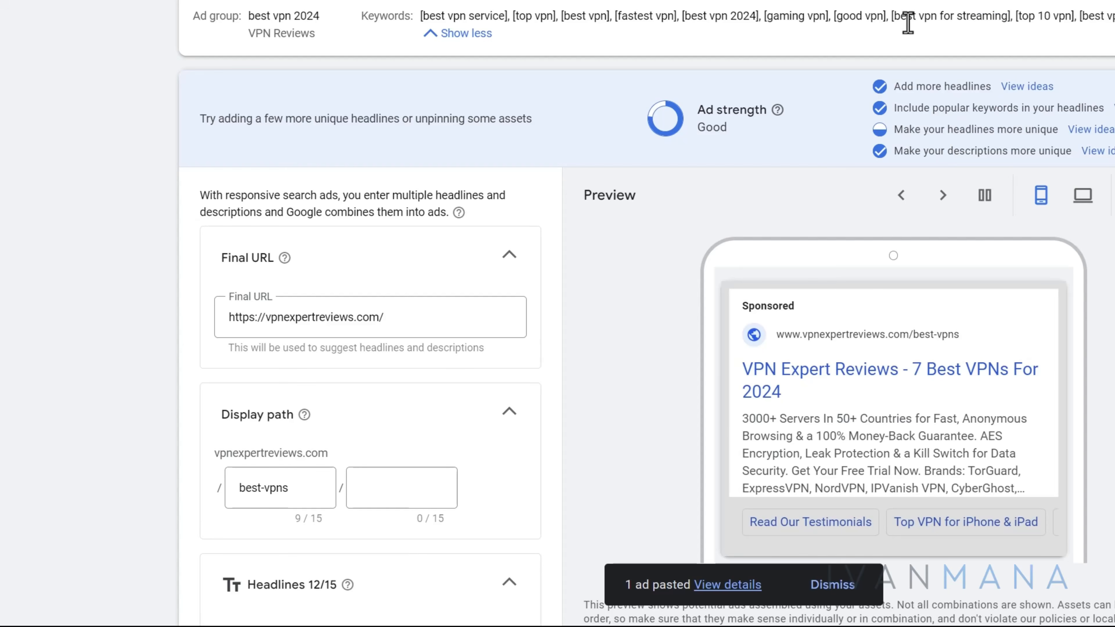
left_click_drag(899, 15, 994, 18)
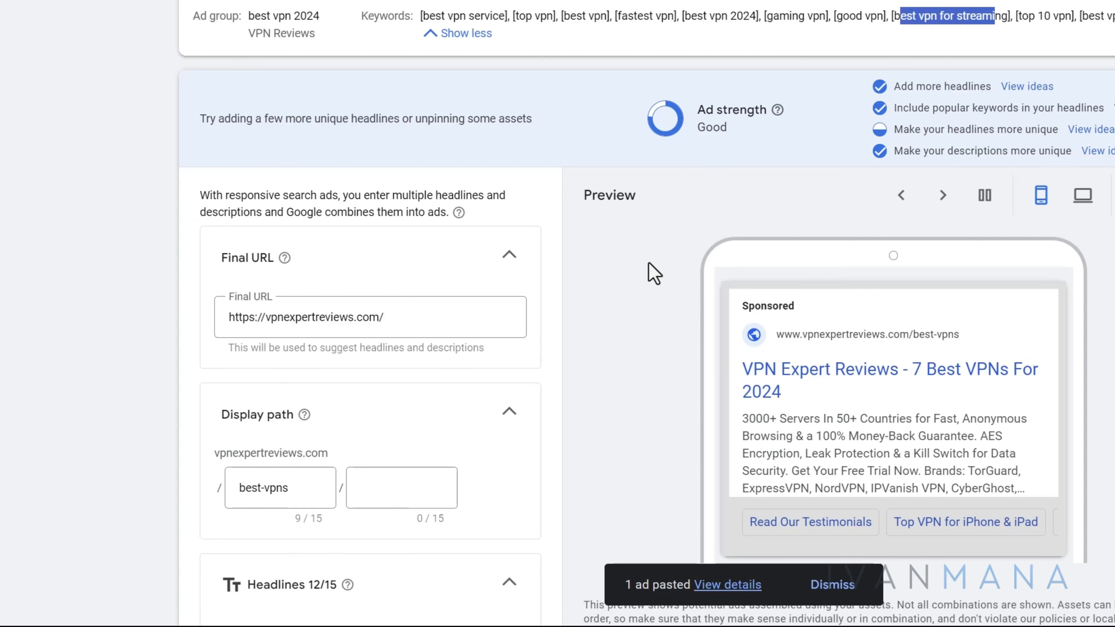
scroll(650, 280, "down", 15)
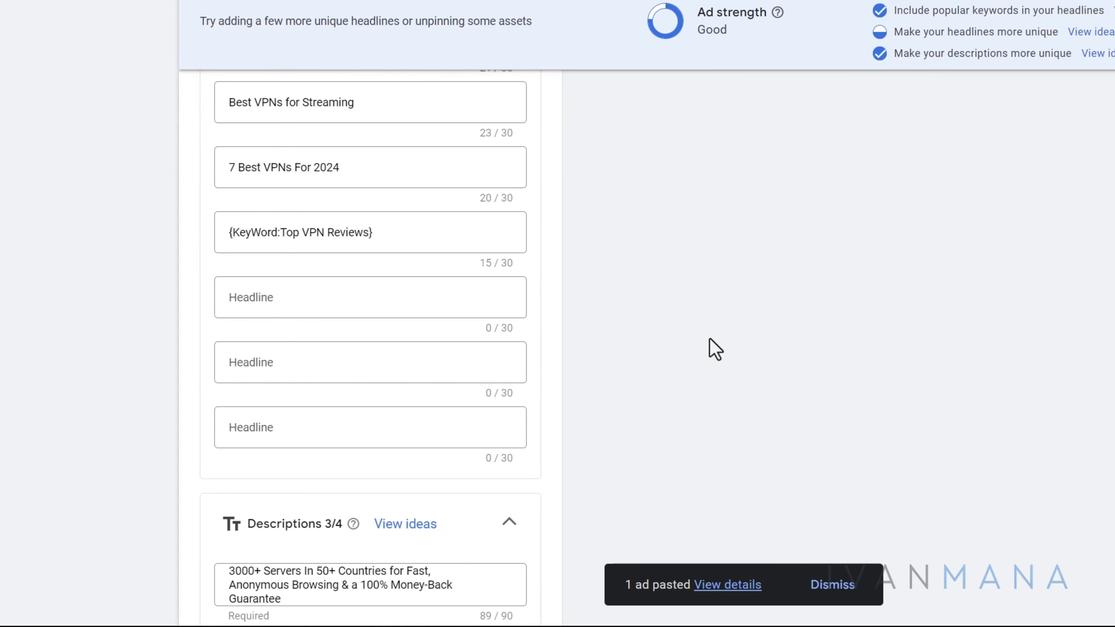
scroll(746, 353, "up", 10)
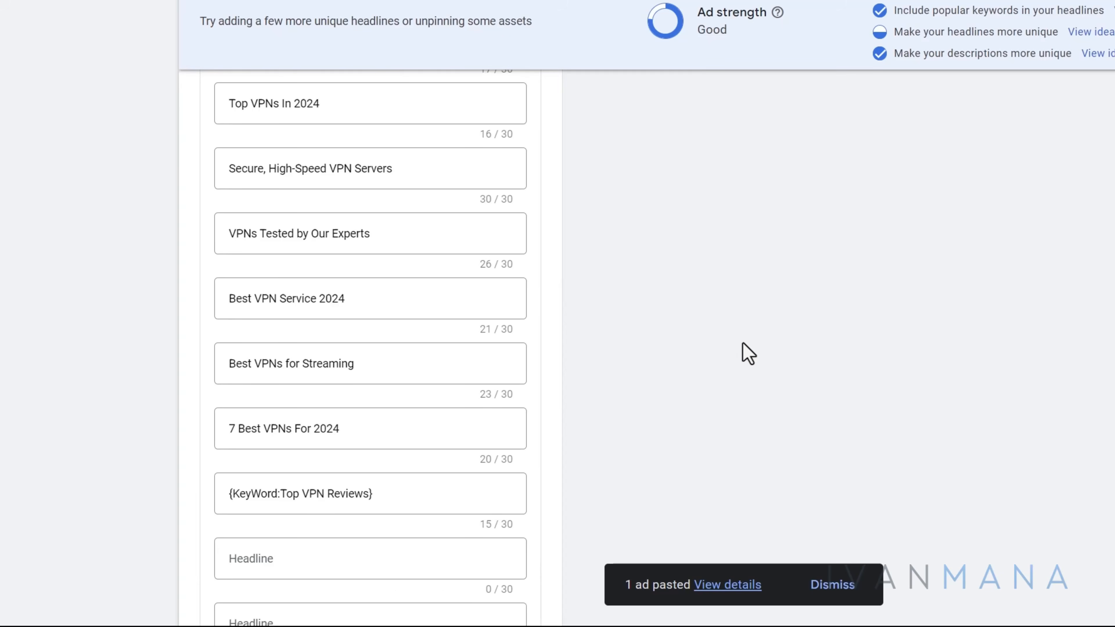
scroll(411, 229, "up", 2)
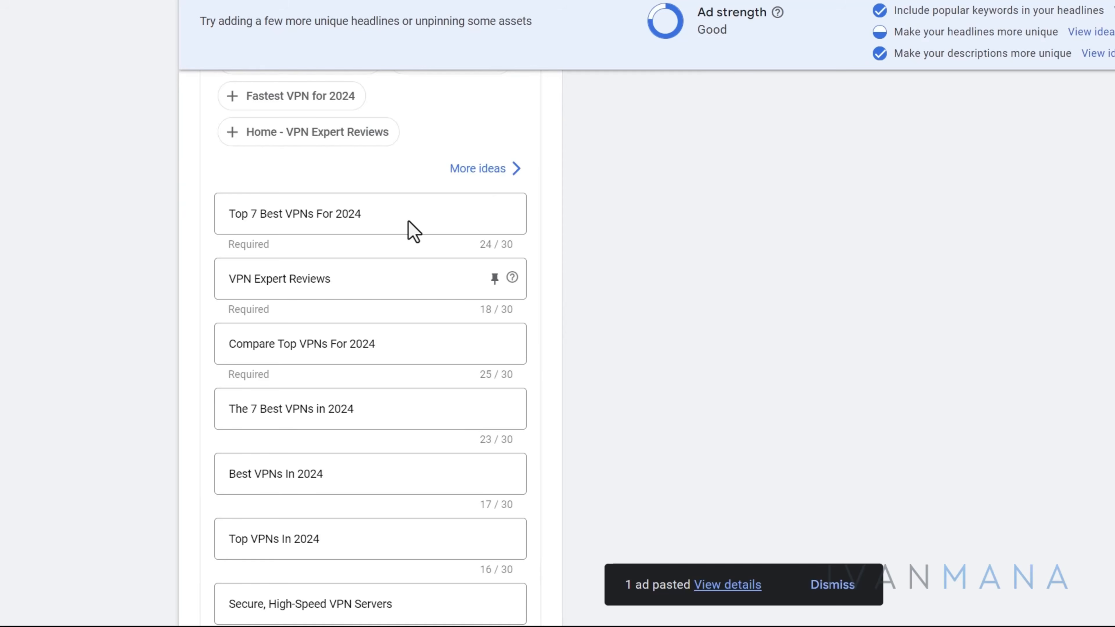
Step: Add the headline "Detailed AES Encryption Review" after the keyword insertion headline, based on the encryption features listed on the landing page
scroll(518, 378, "down", 6)
scroll(514, 368, "down", 6)
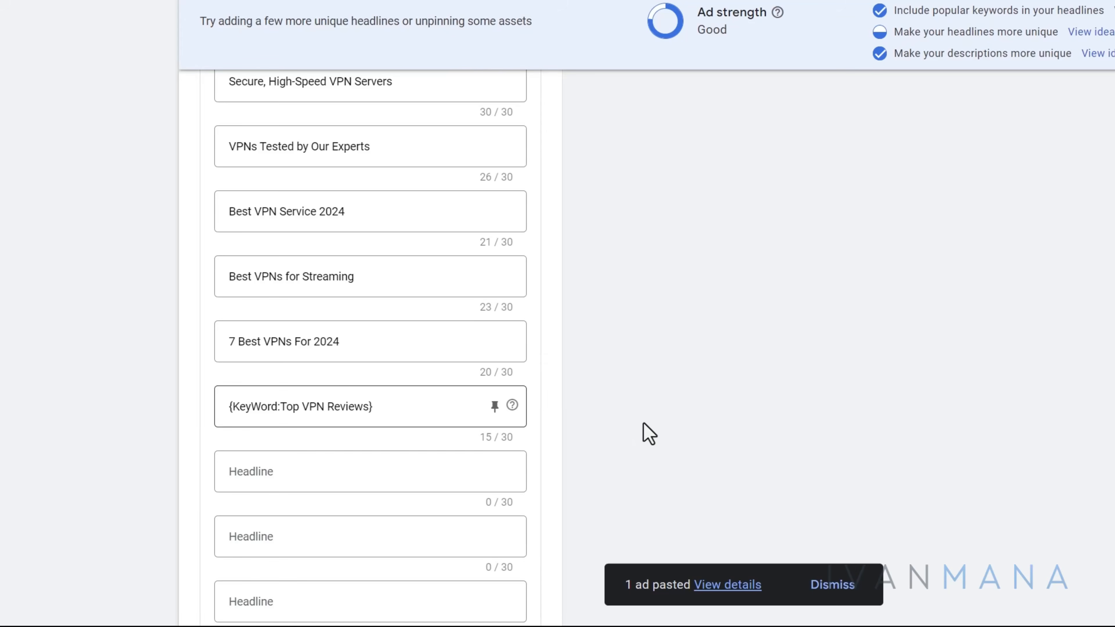
scroll(644, 432, "down", 2)
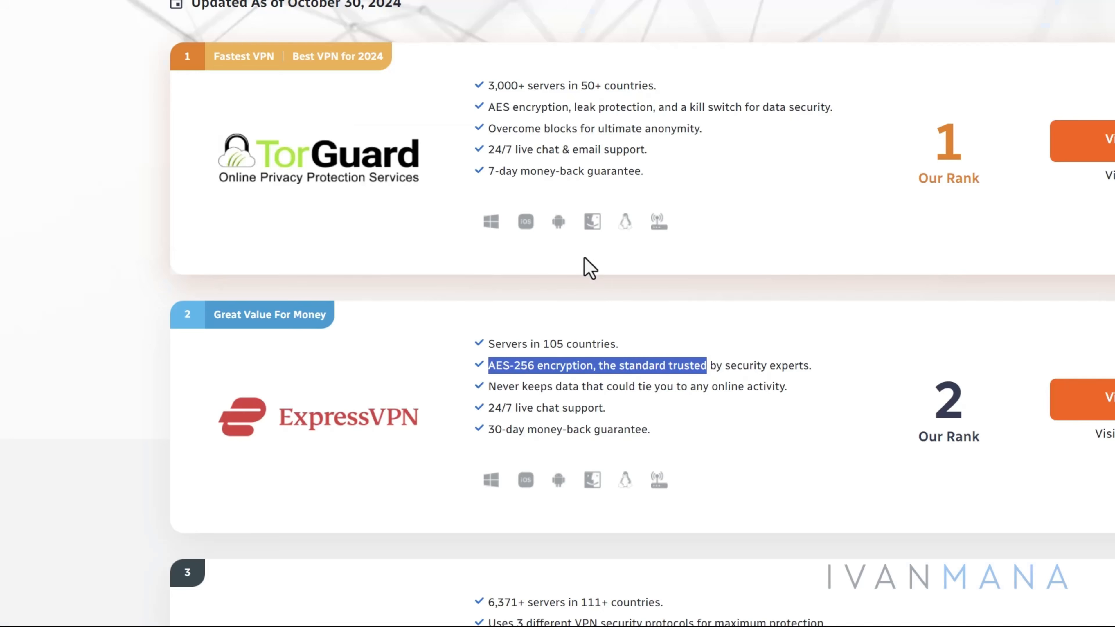
left_click(493, 369)
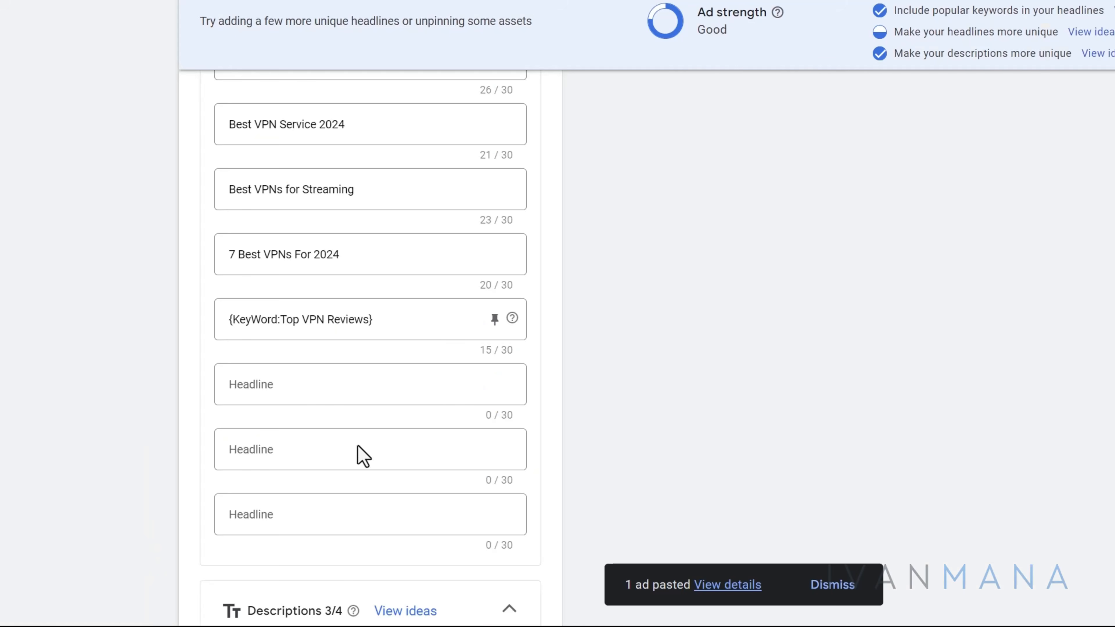
left_click(274, 395)
type("Deta")
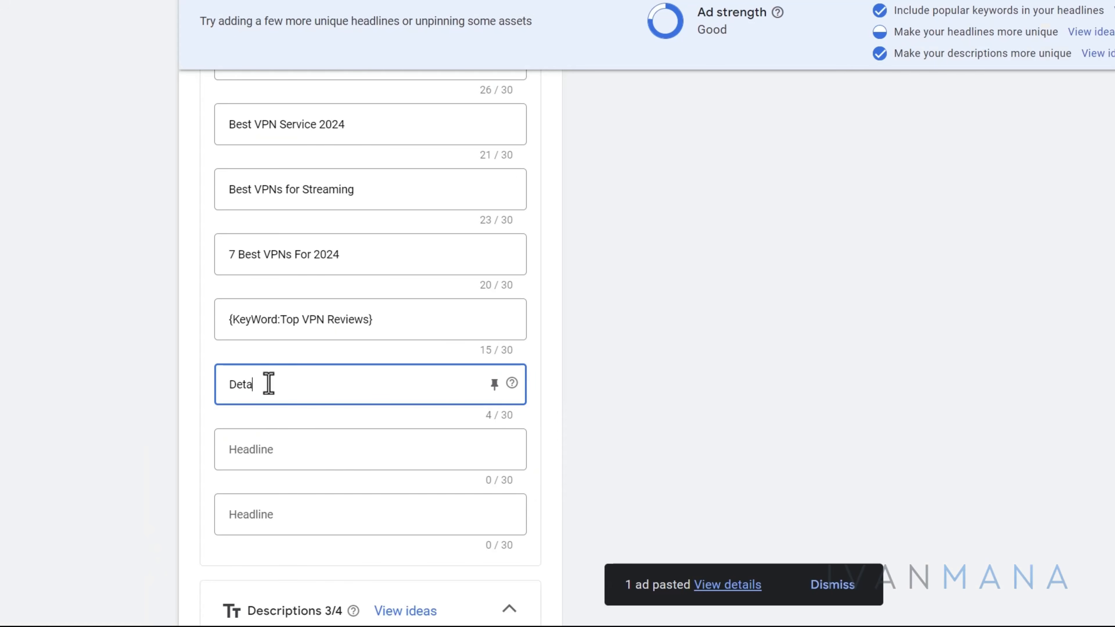
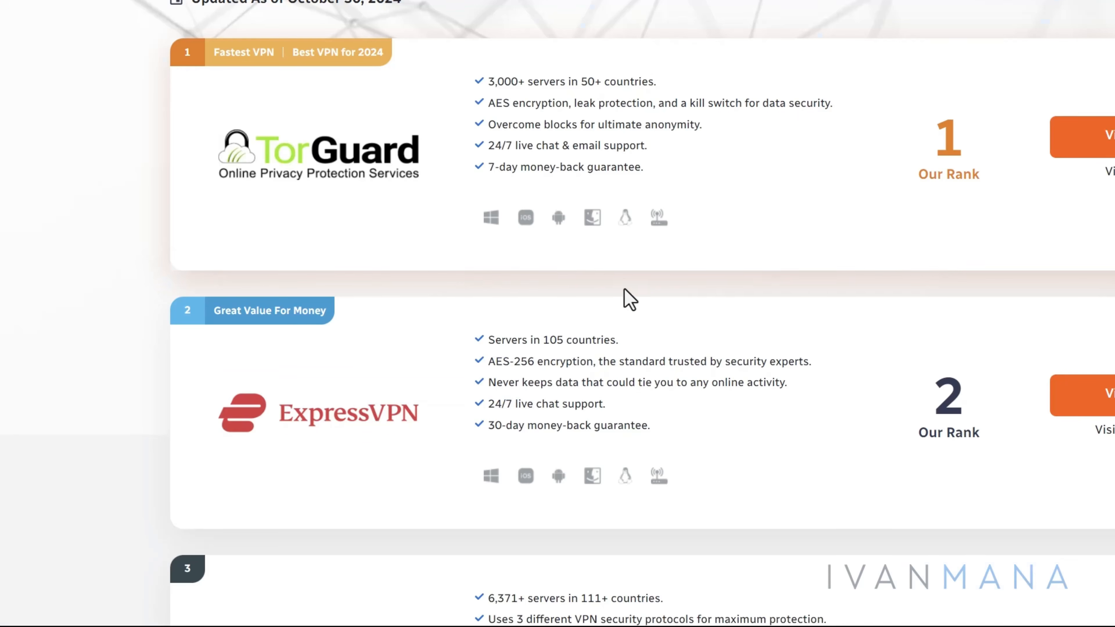
Step: Check the server features on the VPN review page and add the headline "Number of Available Servers" below the AES encryption headline
scroll(623, 294, "down", 5)
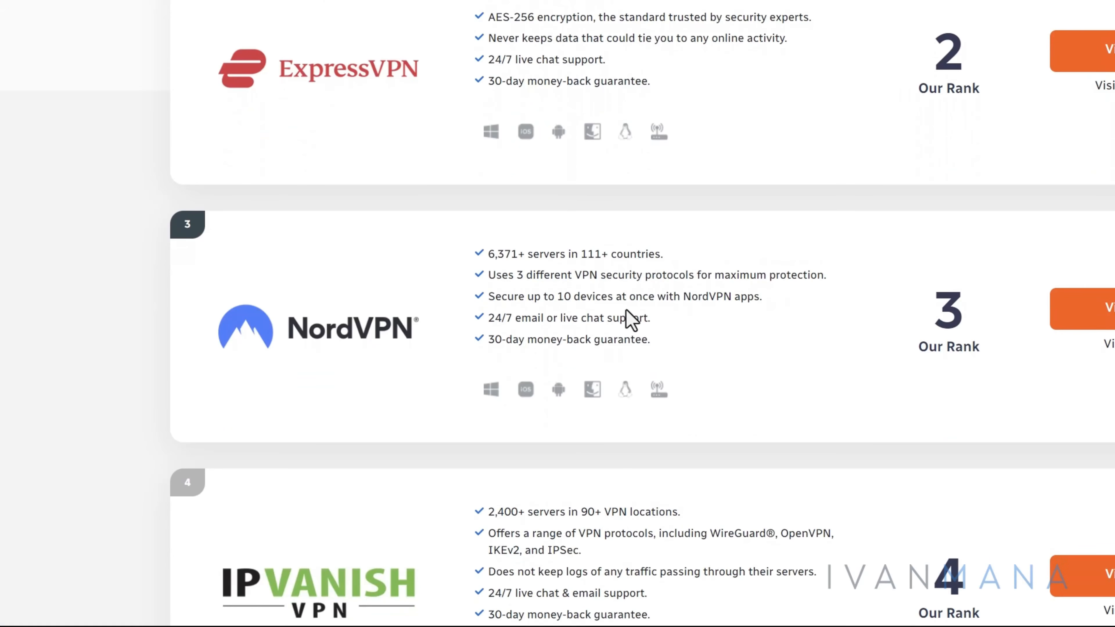
scroll(532, 293, "down", 2)
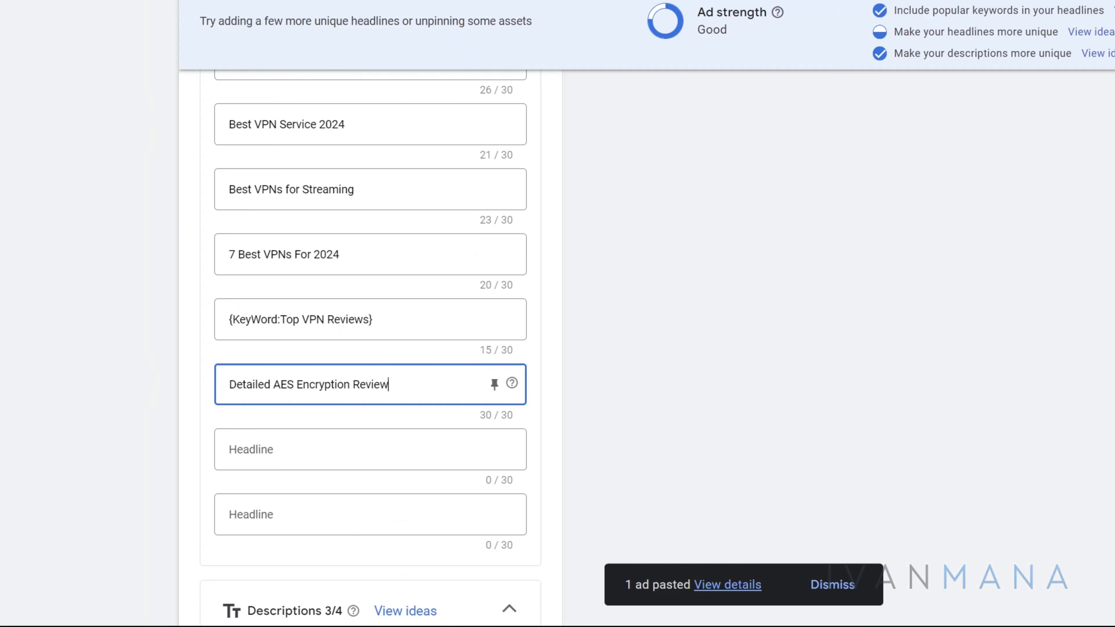
left_click(292, 450)
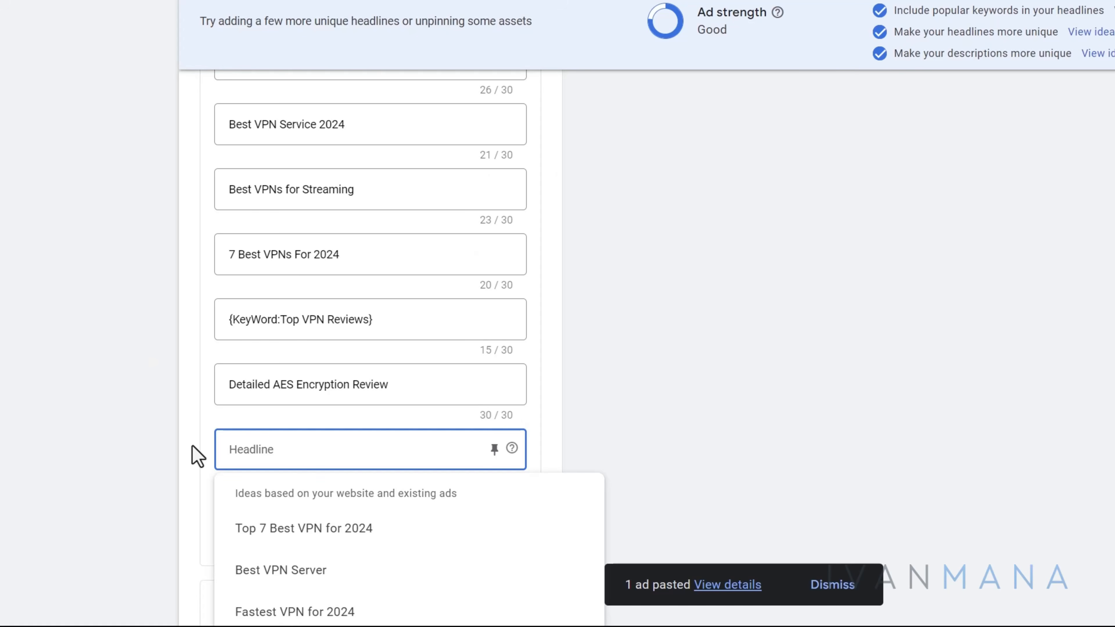
key("BackSpace")
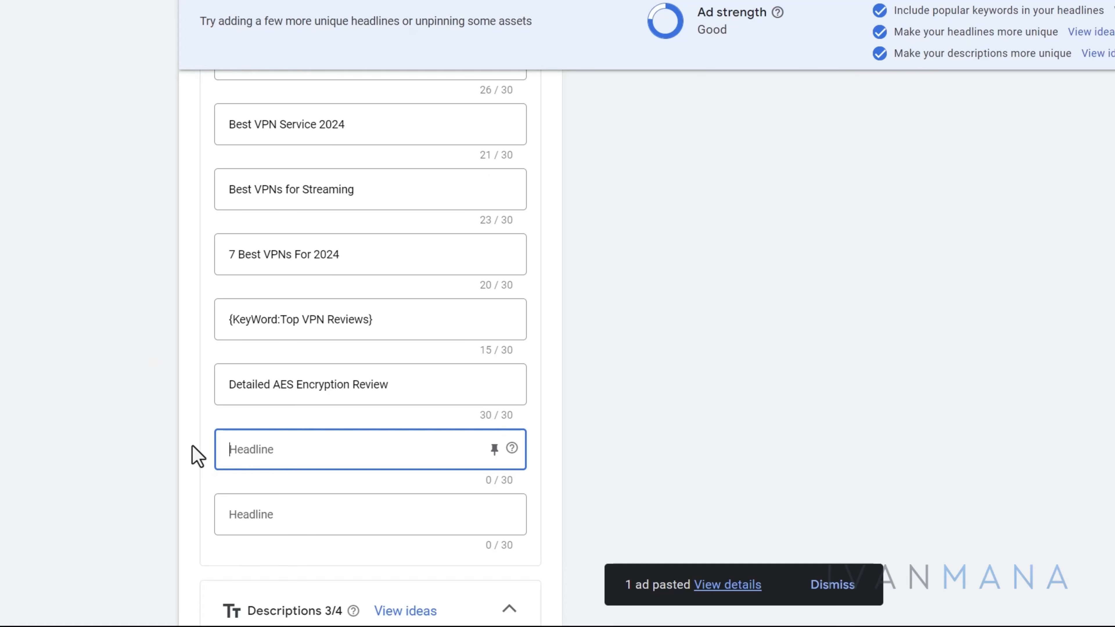
type("Numb")
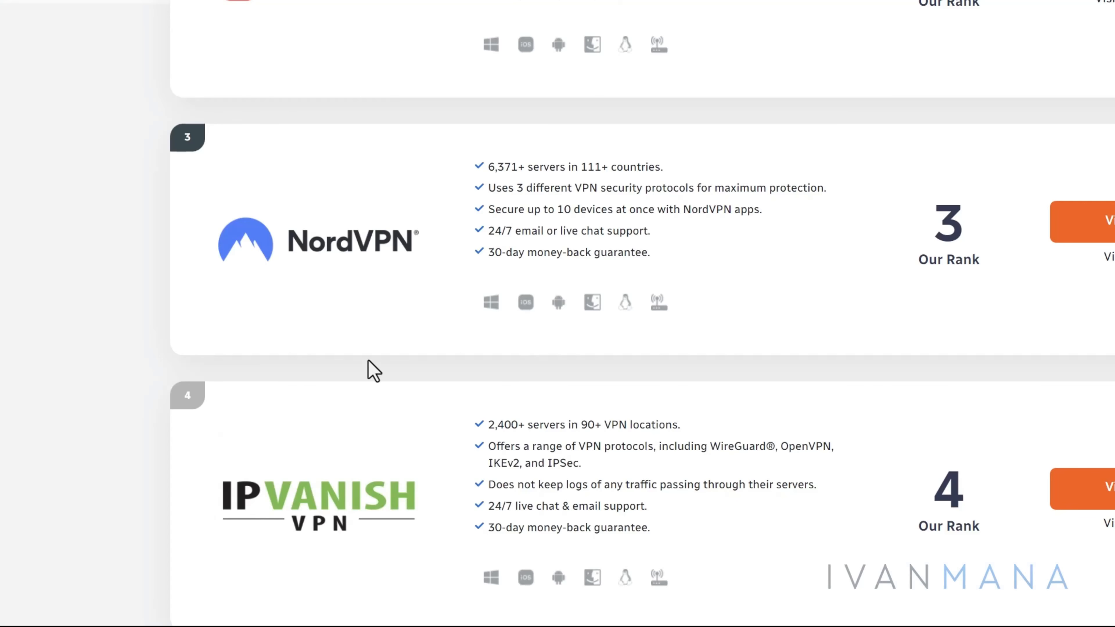
scroll(368, 360, "down", 4)
scroll(368, 360, "down", 3)
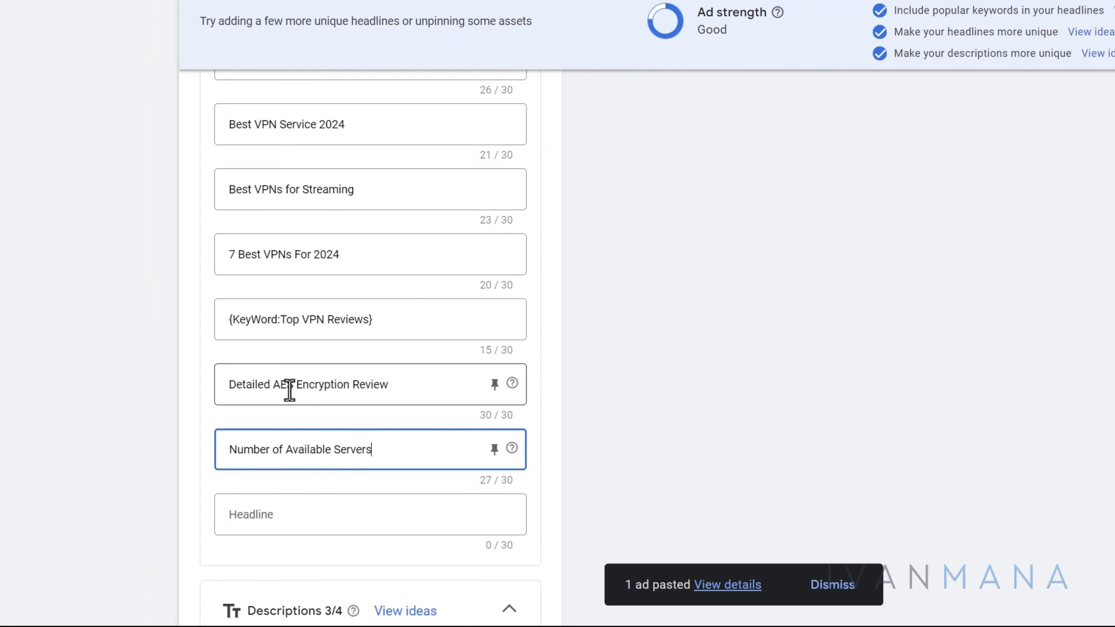
Step: Reword the "Number of Available Servers" headline to "Number of Servers Reviewed"
double_click(312, 449)
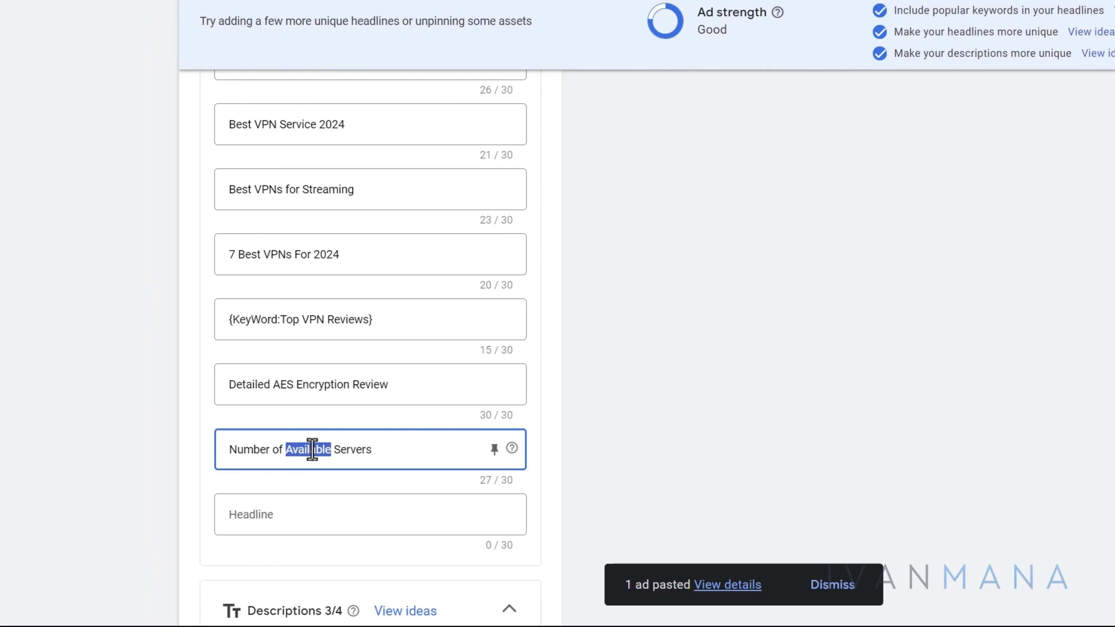
key("BackSpace")
key("BackSpace")
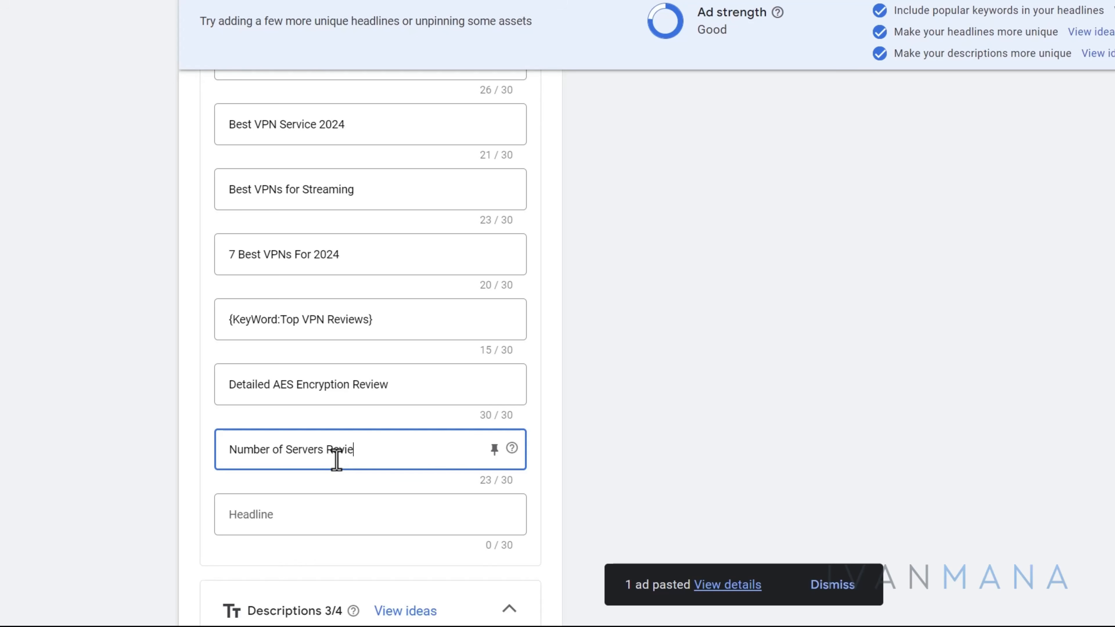
left_click(751, 411)
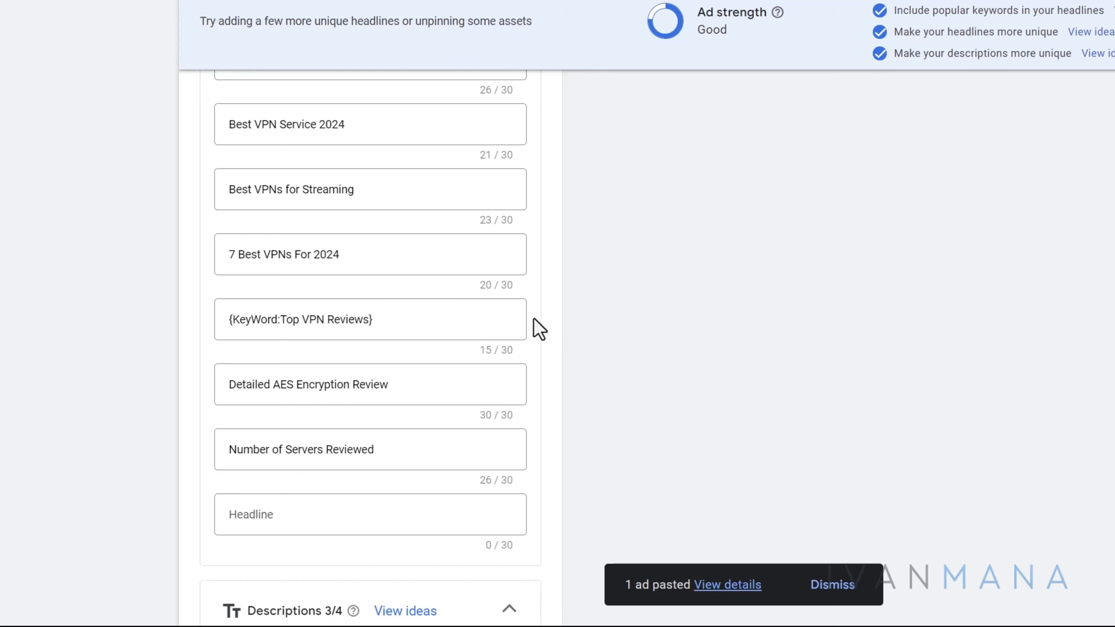
Step: Pin the keyword insertion headline "{KeyWord:Top VPN Reviews}" to position 1 and review the ad strength with the headlines and descriptions
left_click(491, 319)
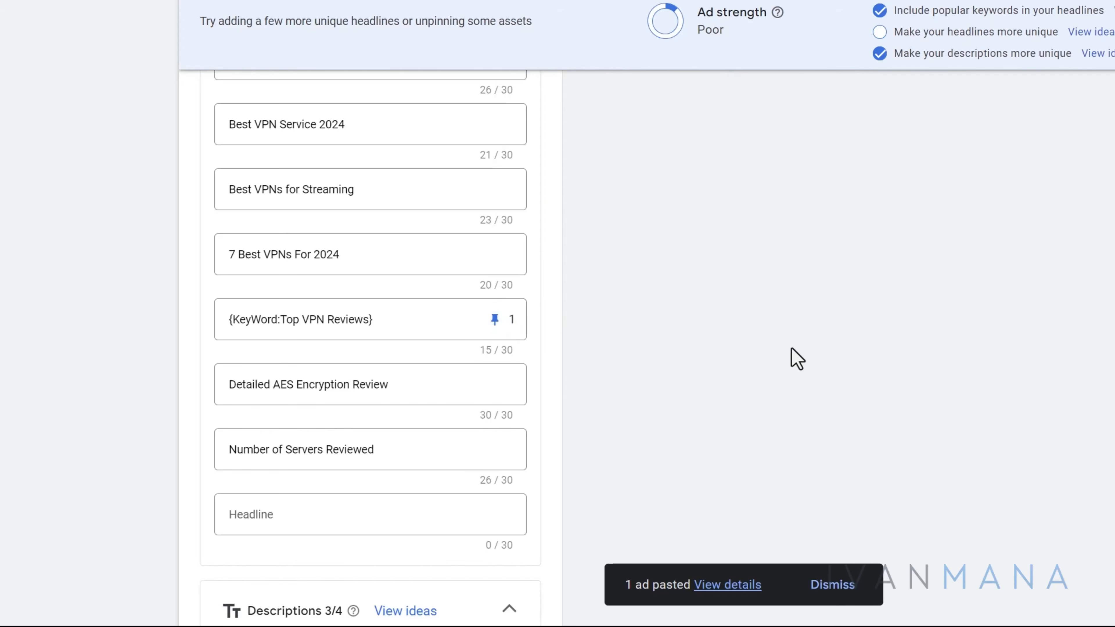
scroll(821, 368, "down", 8)
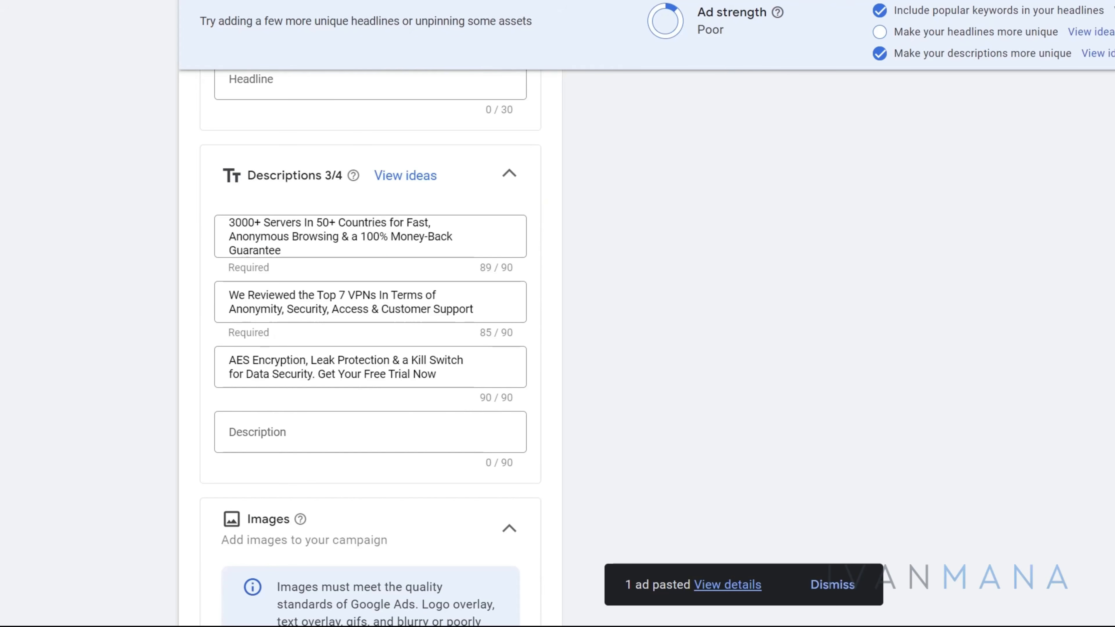
scroll(757, 321, "up", 8)
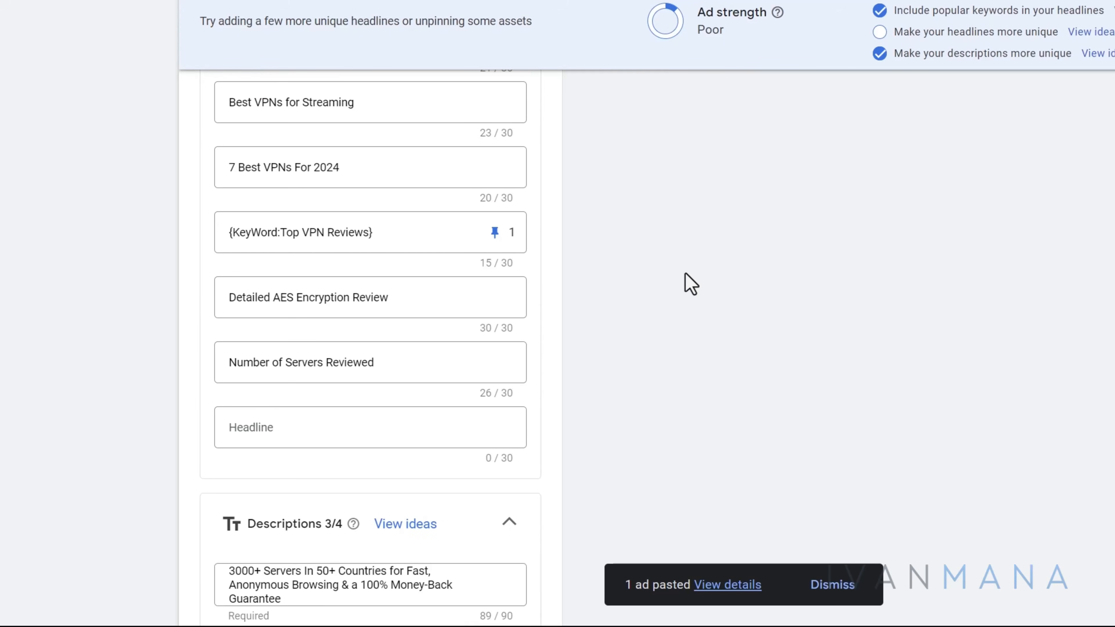
scroll(690, 284, "up", 4)
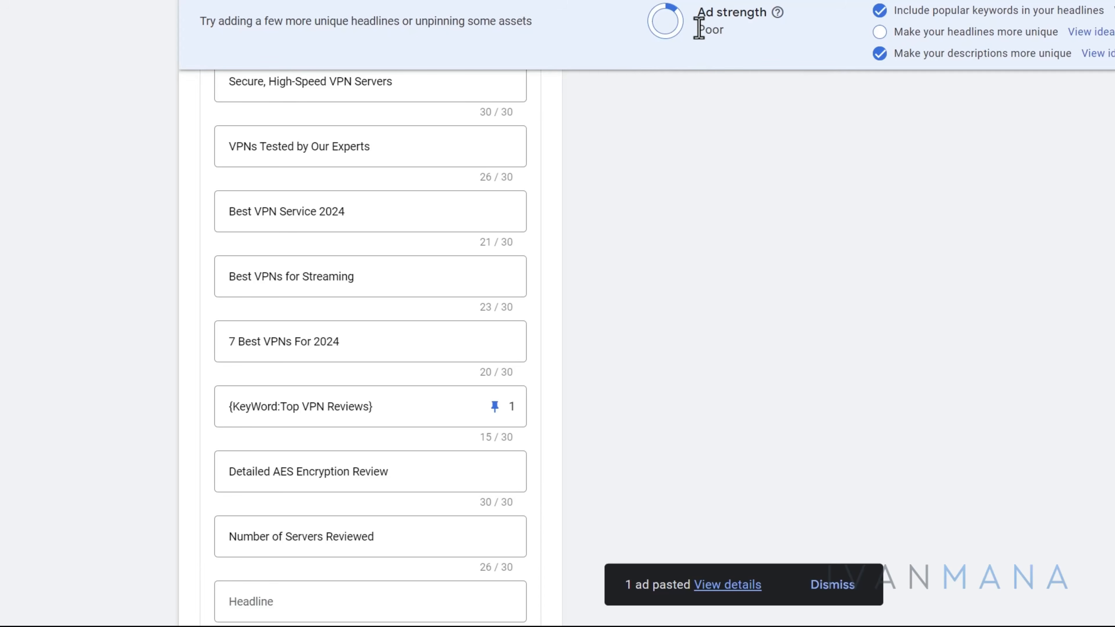
scroll(733, 311, "up", 8)
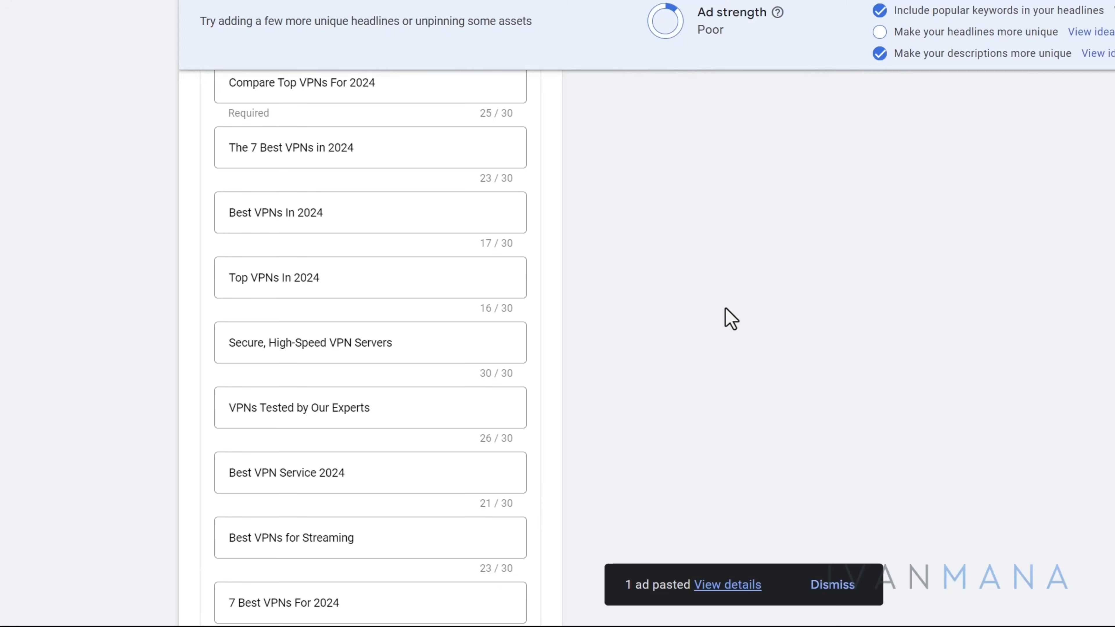
left_click(416, 237)
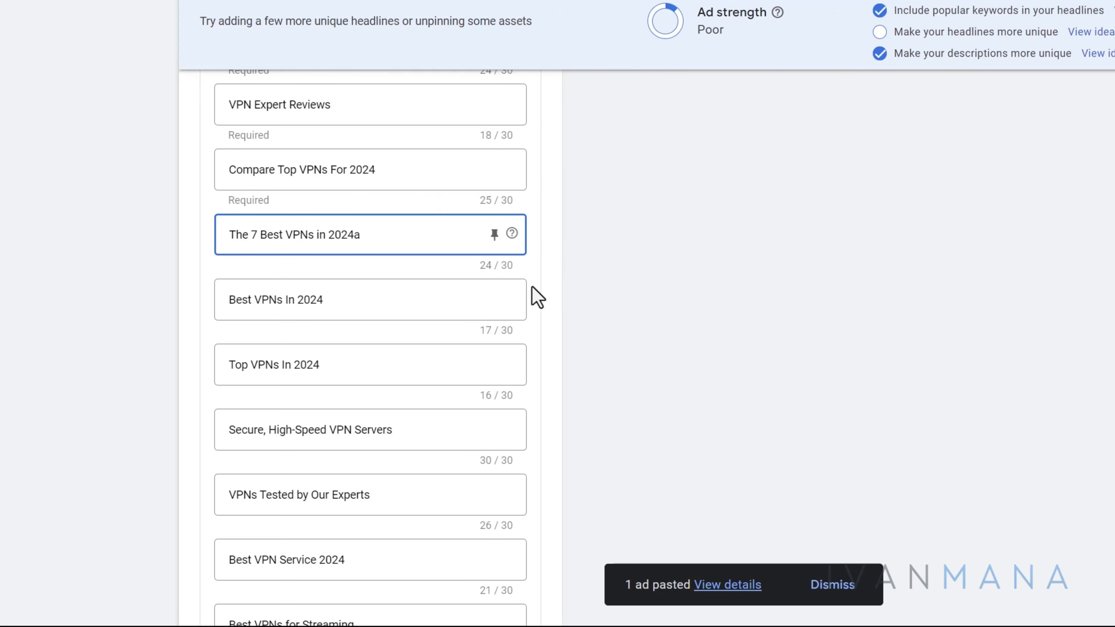
type("a")
key("BackSpace")
Step: Save the edited copy of the ad with its new headlines
scroll(702, 342, "down", 8)
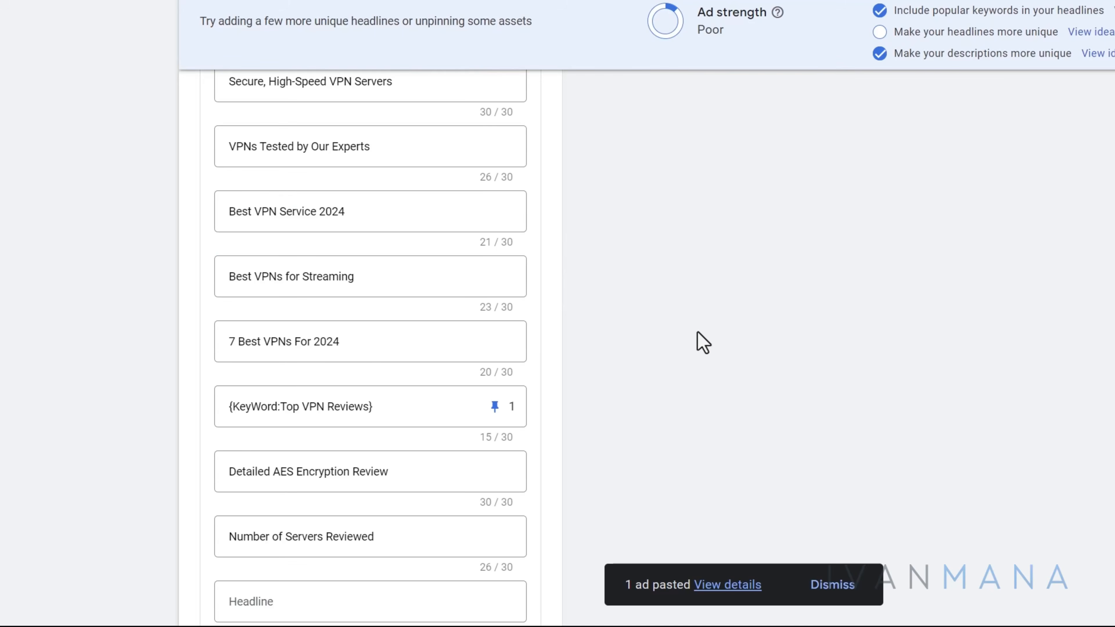
scroll(700, 342, "down", 20)
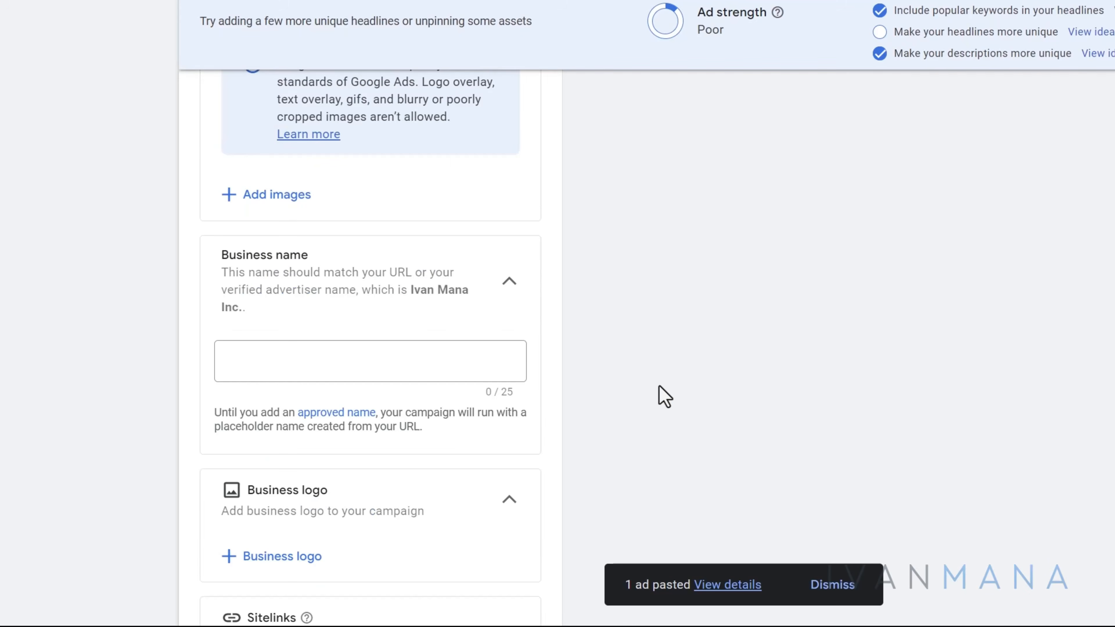
scroll(658, 386, "down", 12)
left_click(212, 548)
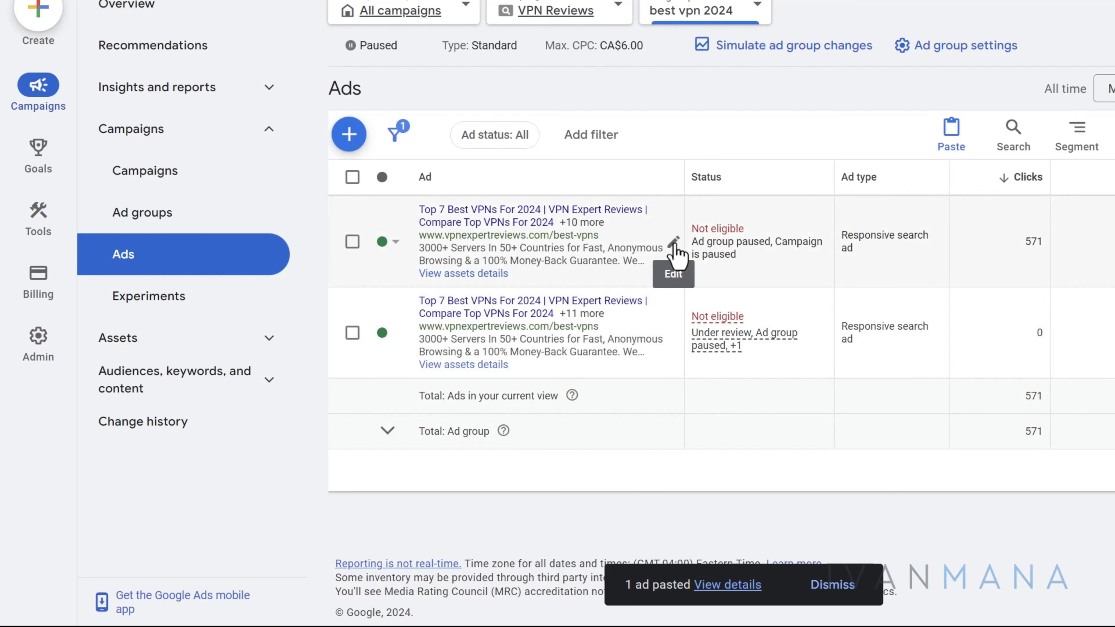
Step: Open the original ad with 571 clicks, examine its ad strength and headlines for comparison, and leave it without saving
left_click(674, 242)
left_click_drag(736, 117, 763, 129)
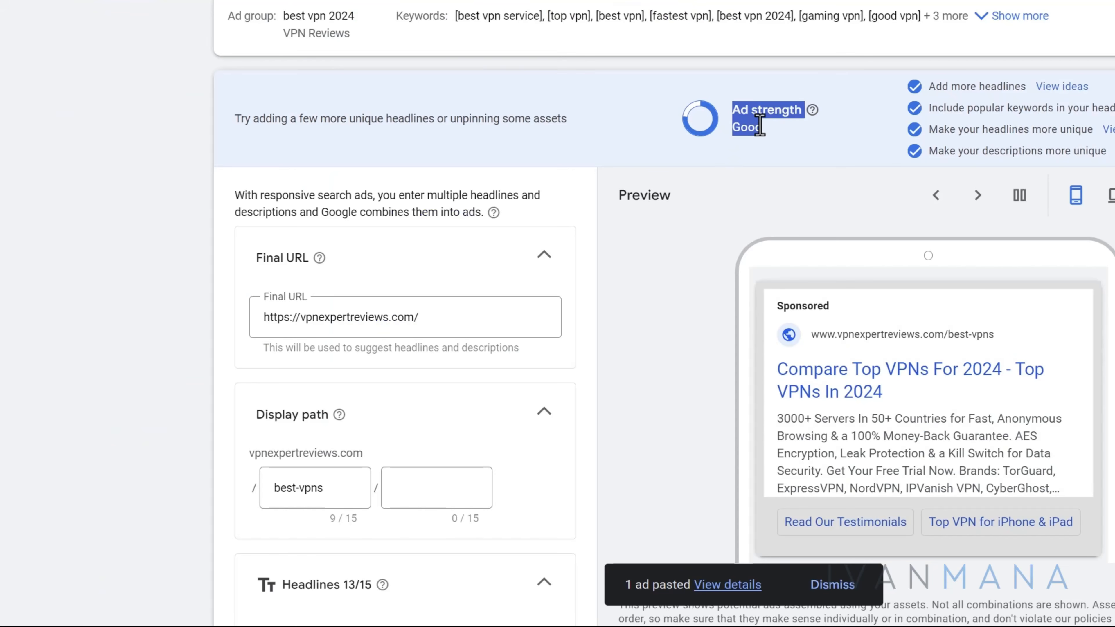
left_click(685, 411)
scroll(667, 410, "down", 10)
scroll(338, 316, "down", 15)
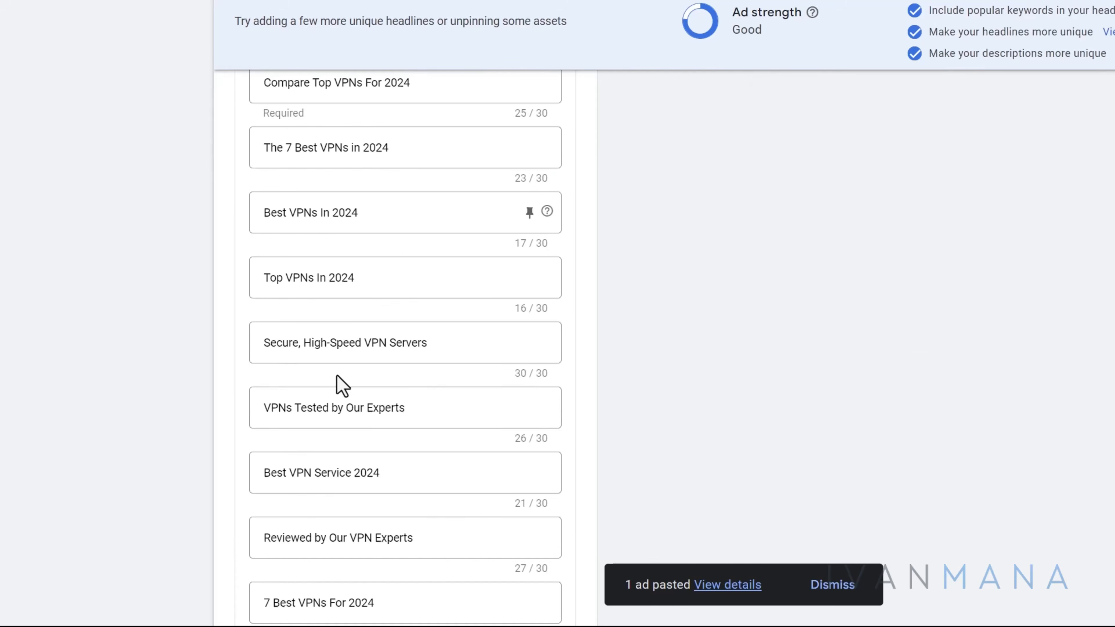
scroll(380, 361, "right", 3)
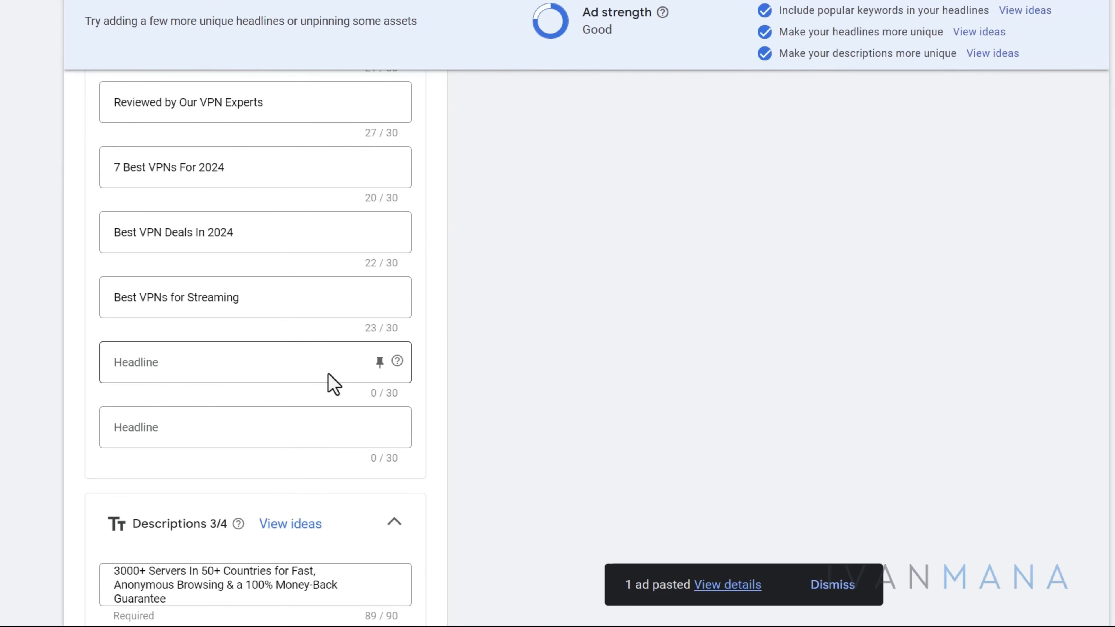
scroll(290, 408, "up", 5)
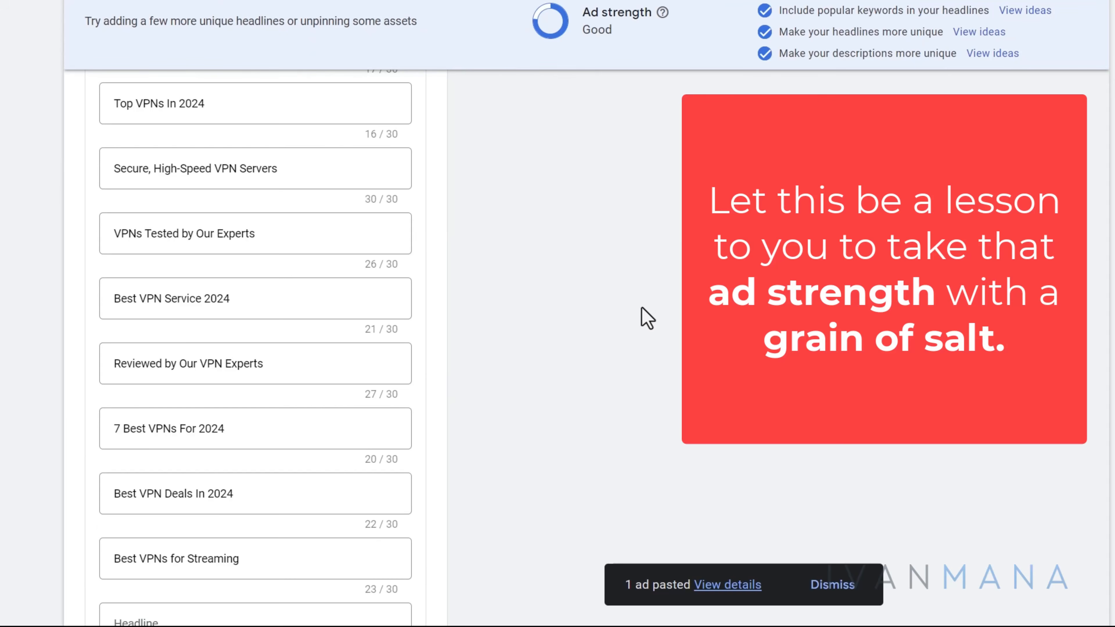
scroll(607, 324, "left", 3)
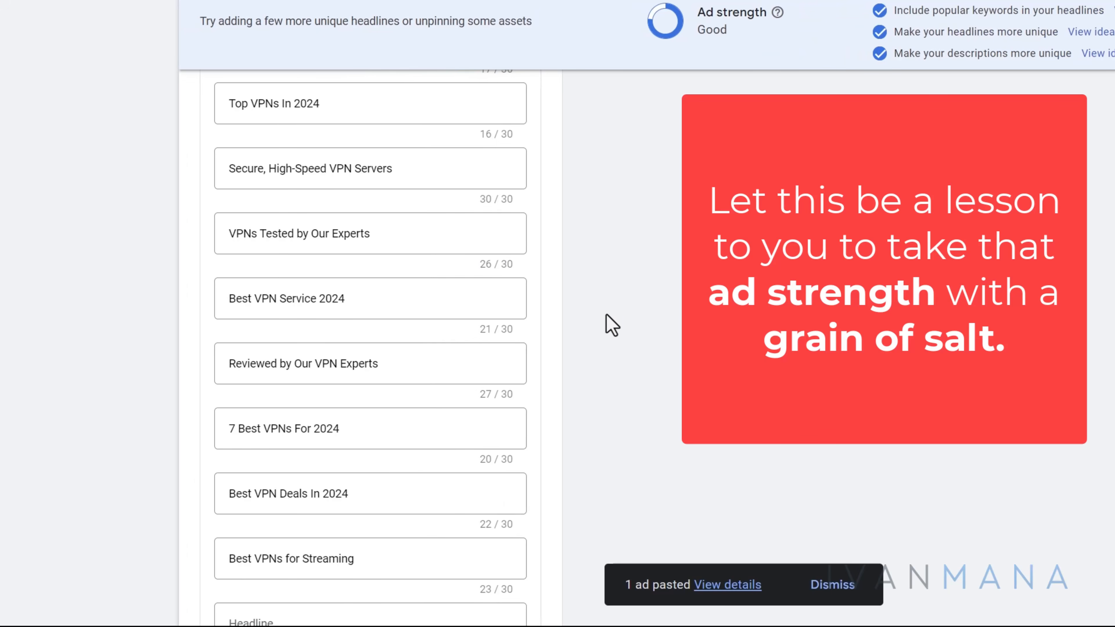
scroll(607, 324, "down", 10)
scroll(380, 468, "down", 10)
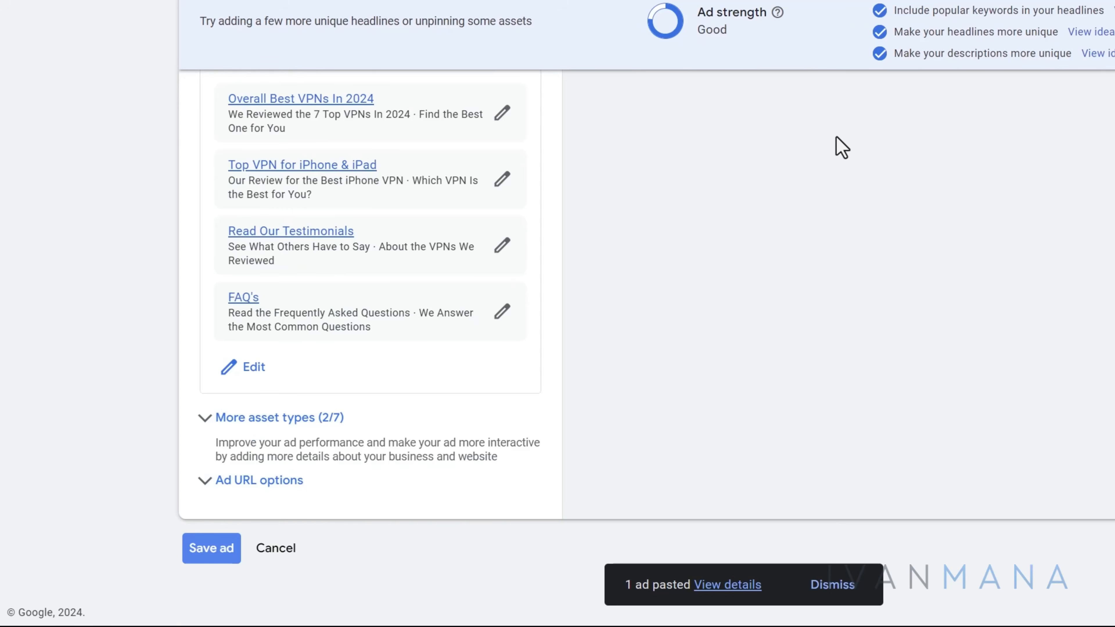
left_click(281, 550)
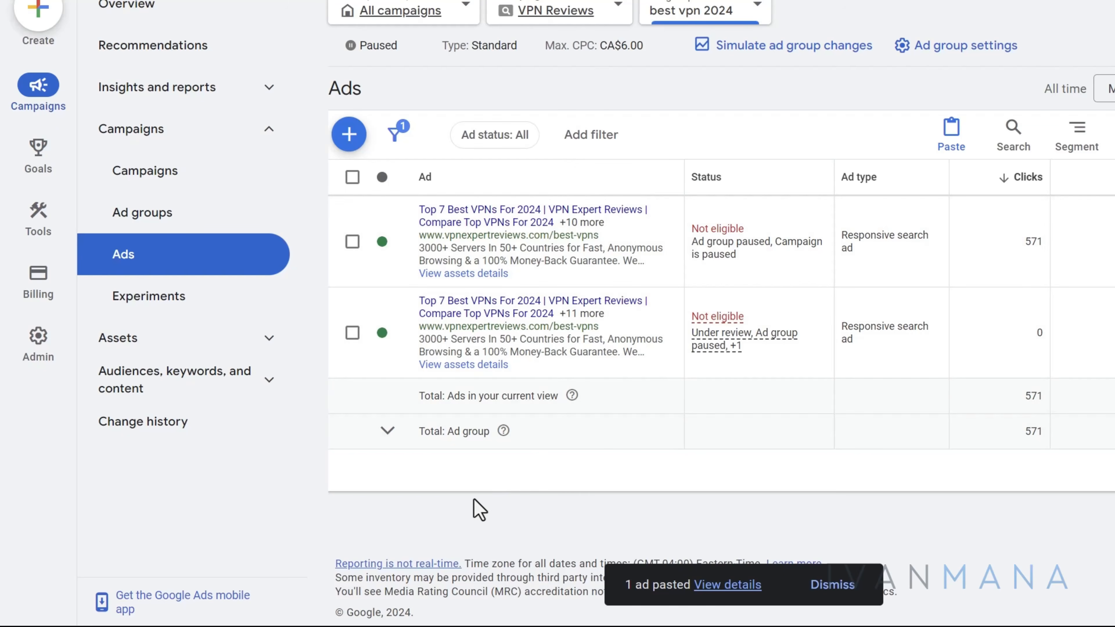
Step: Switch to the Notepad change log and add the item "4. added a split test with feature-focused headlines" after item 3
key("super")
left_click(378, 612)
scroll(174, 230, "up", 3)
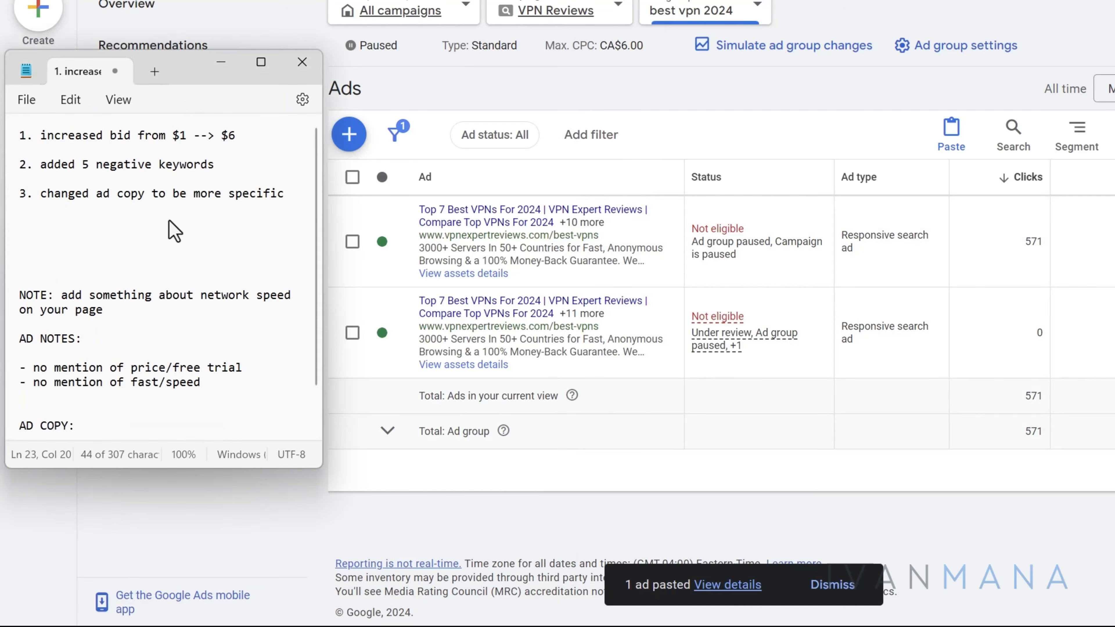
left_click(295, 198)
key("Return")
key("Return")
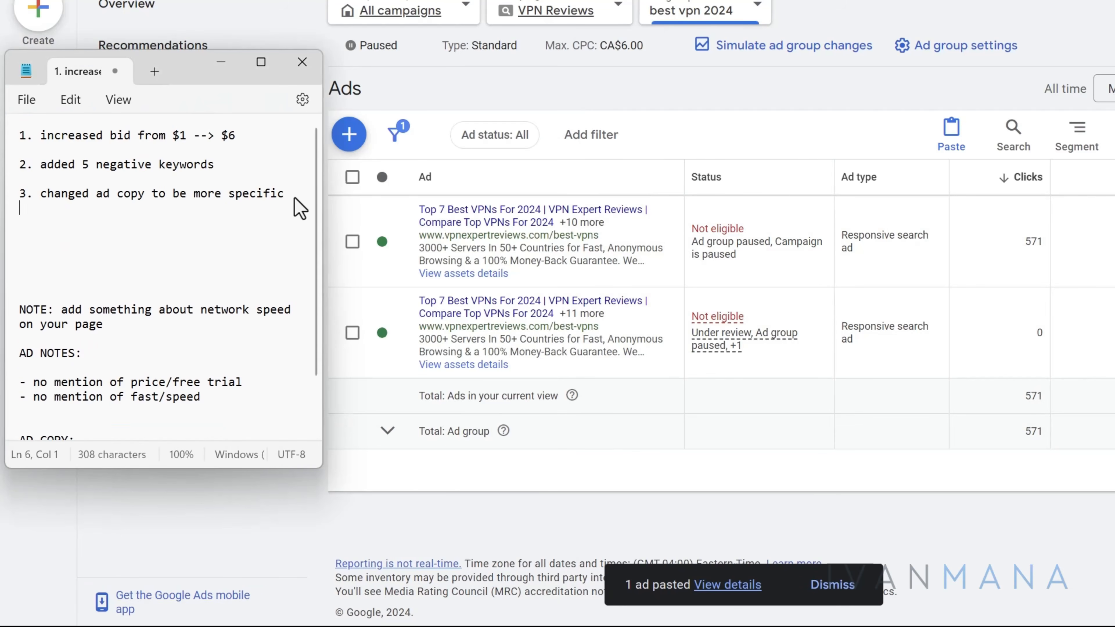
type("4. added a spli")
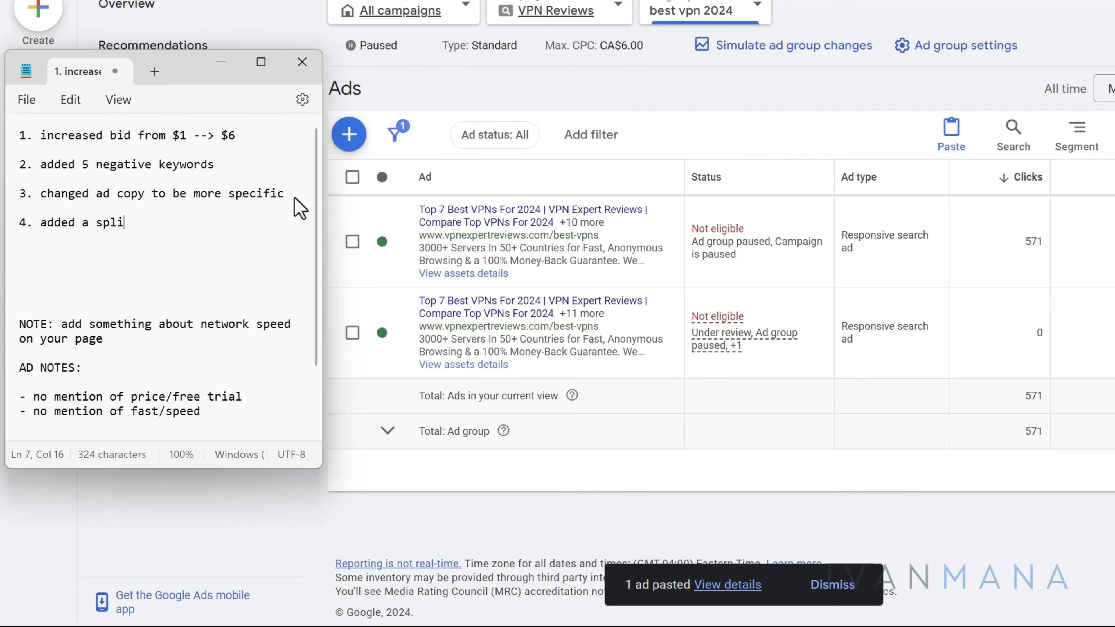
type("t test with feature-f")
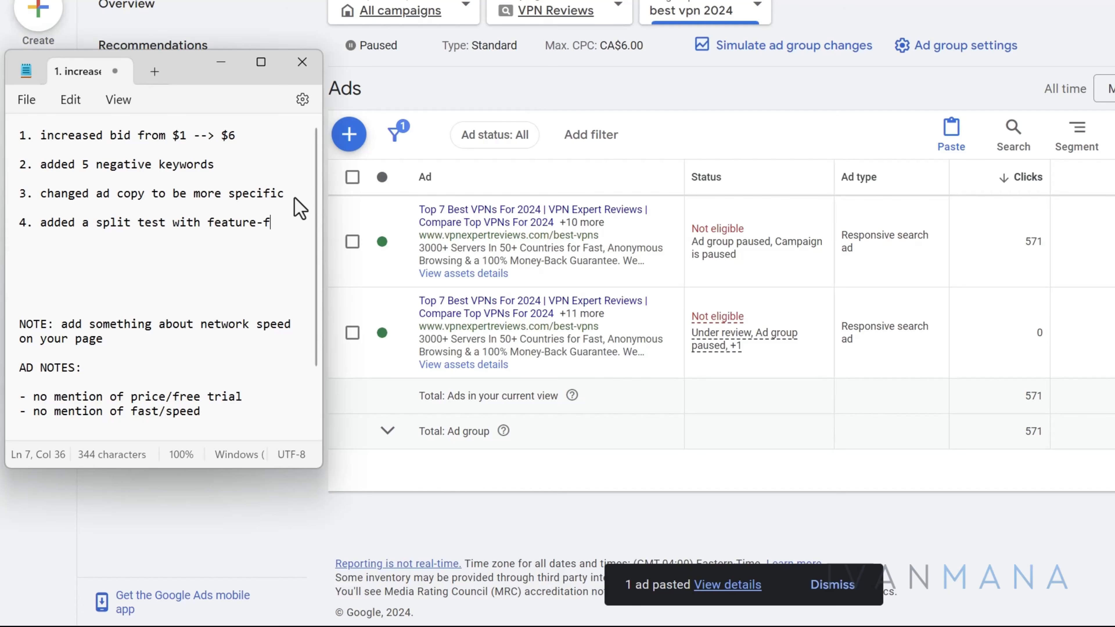
type("ocused headlines")
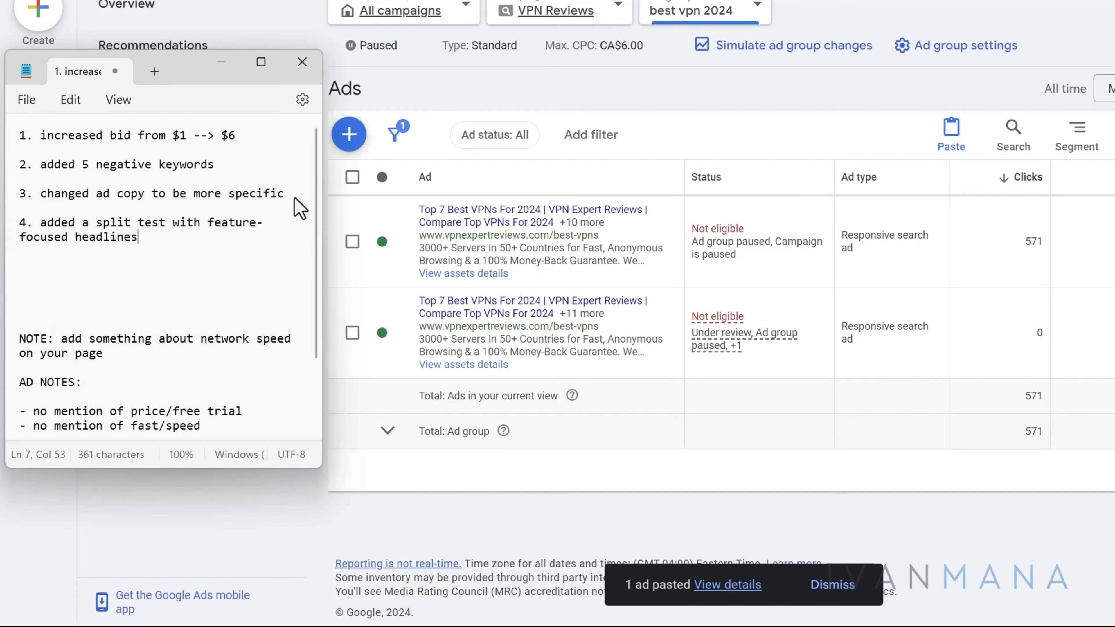
Step: Delete the "AD COPY:" heading and the two headline notes below it from the end of the Notepad change log
scroll(316, 298, "down", 2)
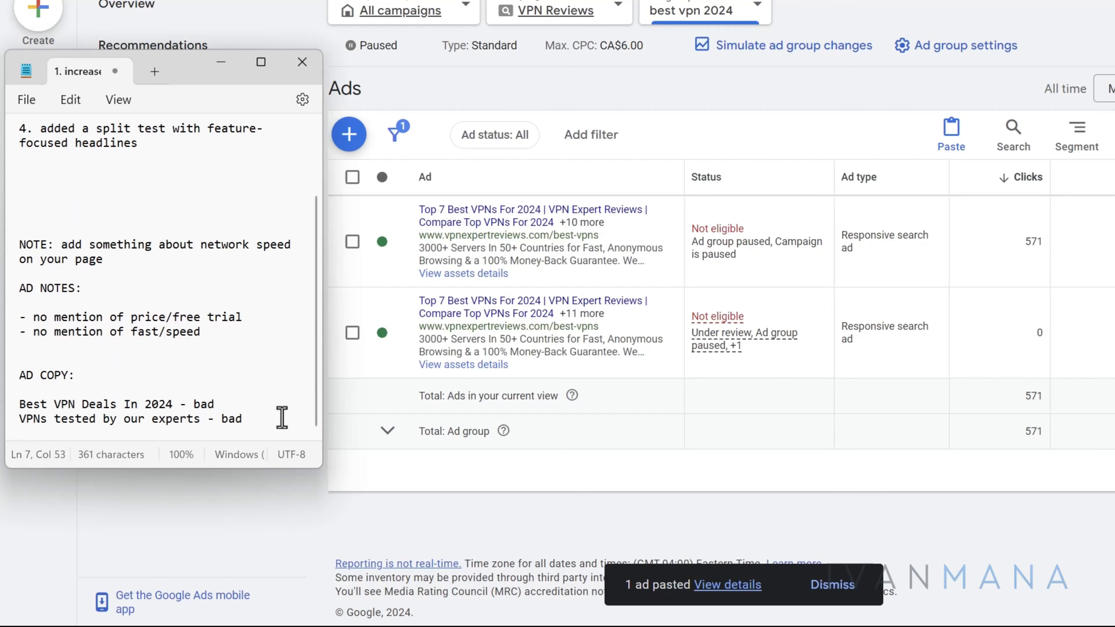
left_click_drag(281, 423, 1, 379)
key("BackSpace")
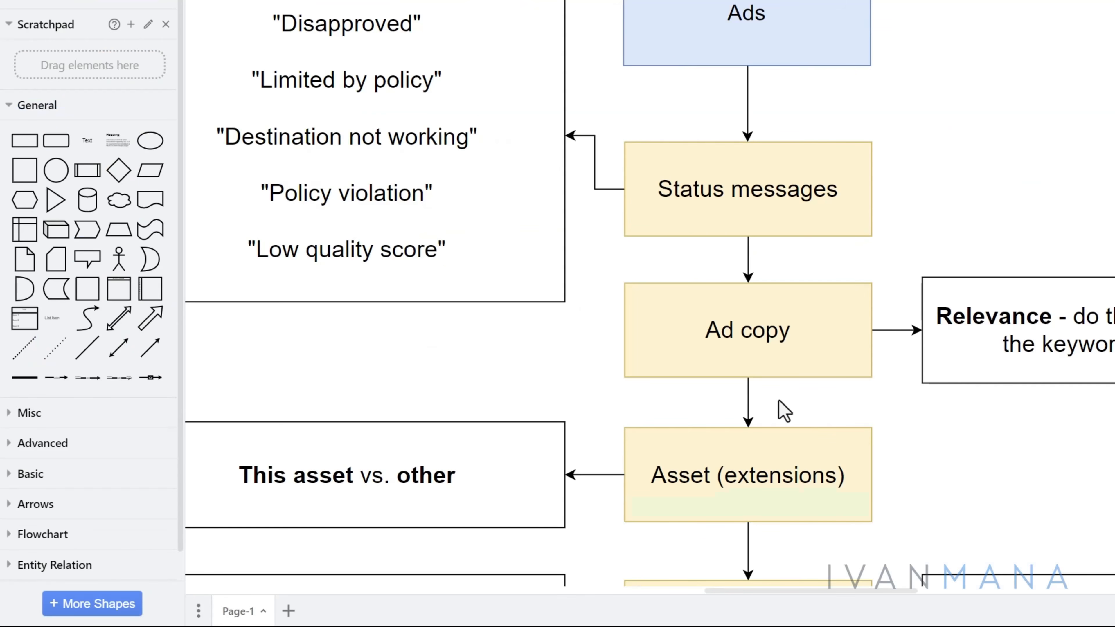
Step: Check the "Asset (extensions)" stage of the flowchart and switch to Google Ads to open the ad group's assets
scroll(784, 410, "down", 5)
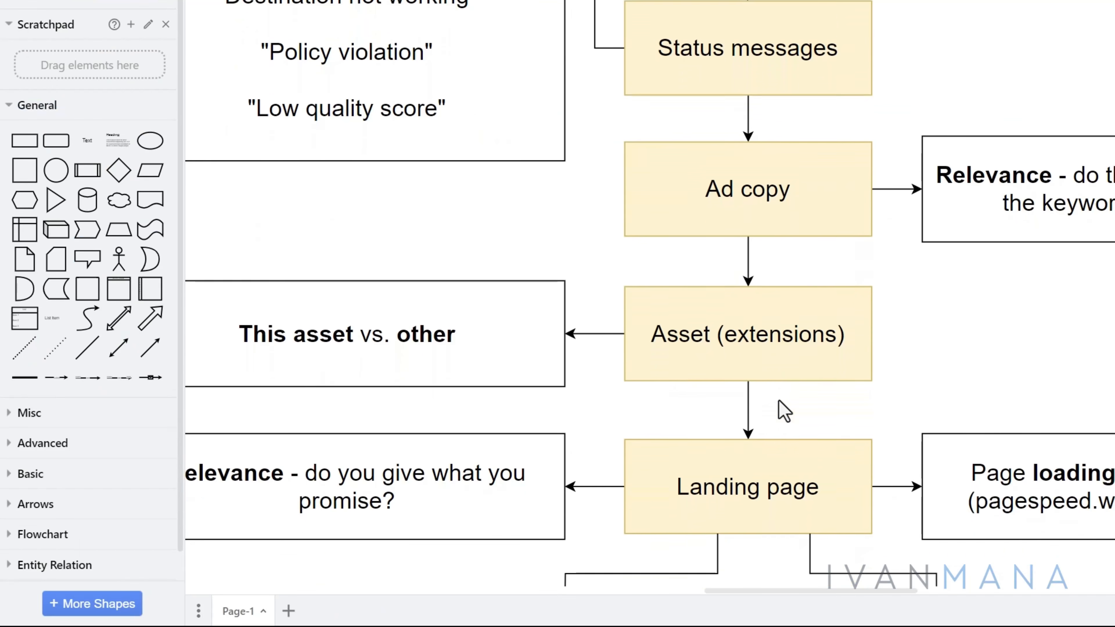
scroll(702, 314, "left", 2)
left_click(852, 207)
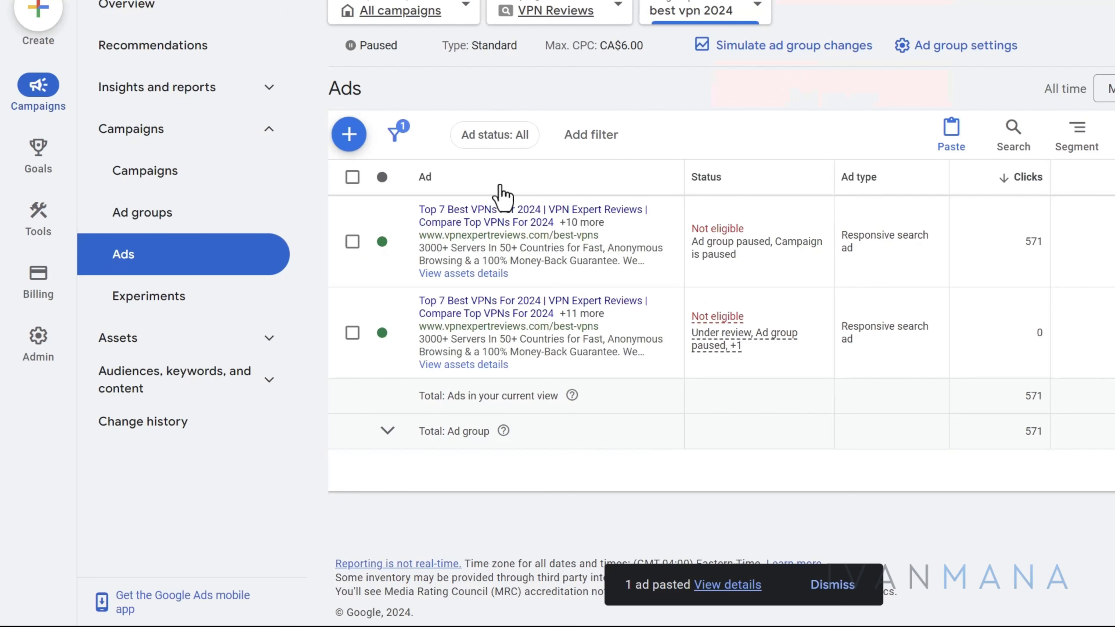
left_click(157, 348)
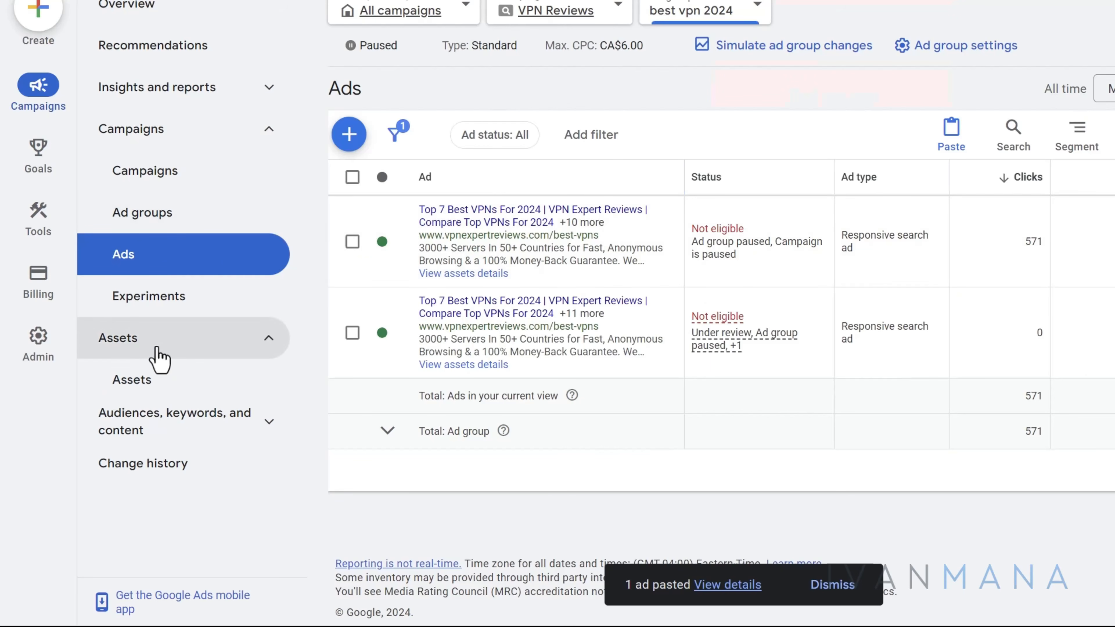
left_click(151, 389)
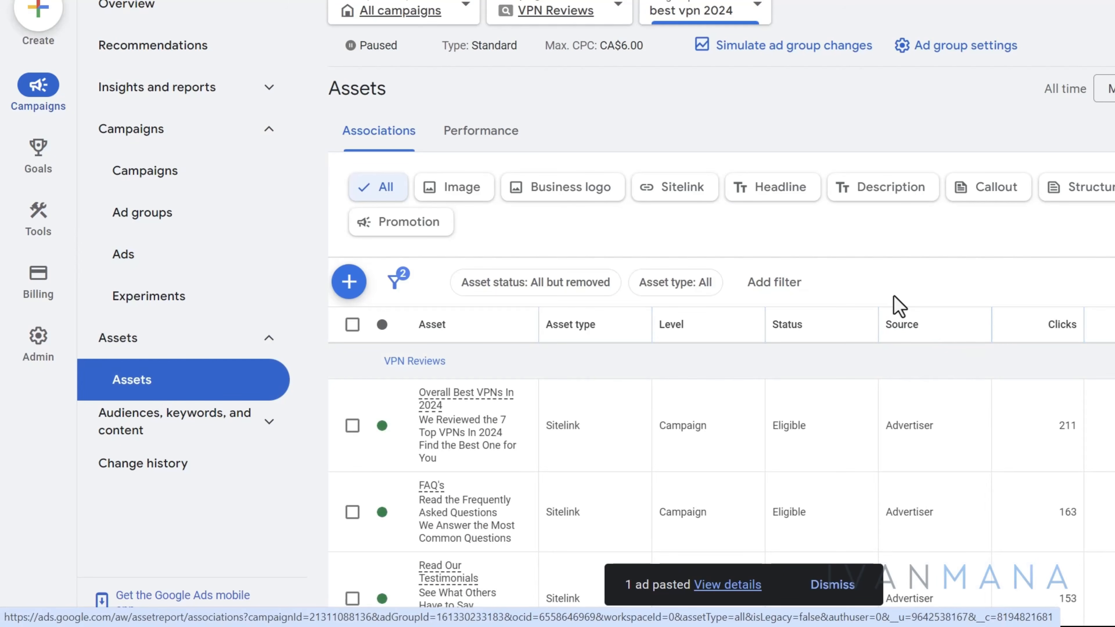
Step: Look through the ad group's full asset list, examining the types, levels and statuses of sitelinks, callouts and structured snippets
scroll(897, 307, "down", 5)
scroll(877, 273, "down", 5)
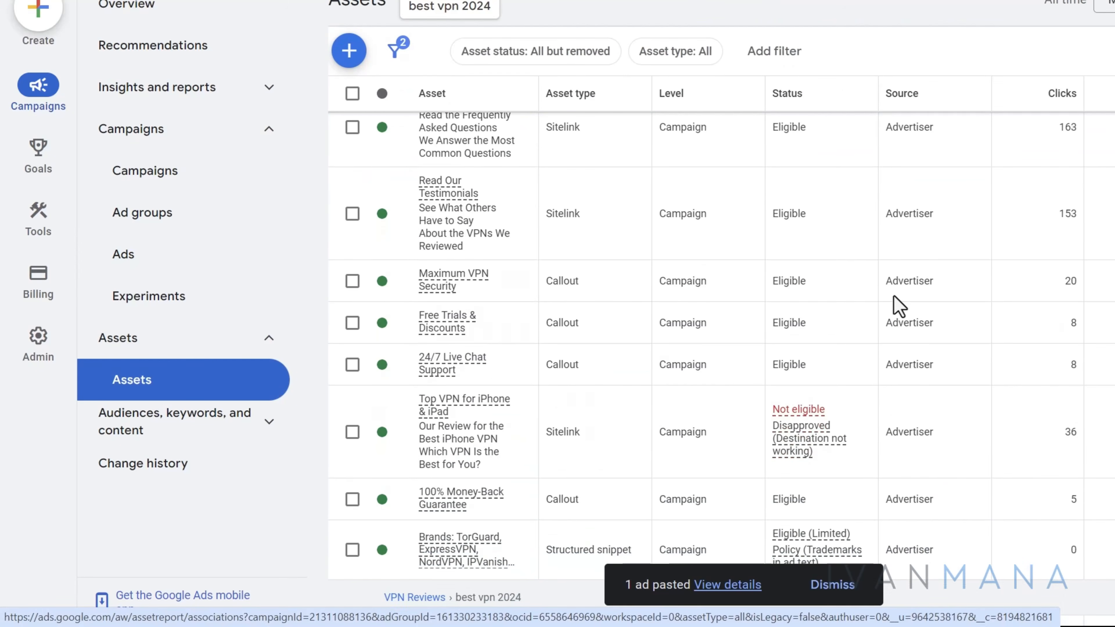
scroll(891, 304, "up", 10)
scroll(629, 326, "up", 1)
scroll(654, 402, "down", 2)
scroll(653, 399, "down", 10)
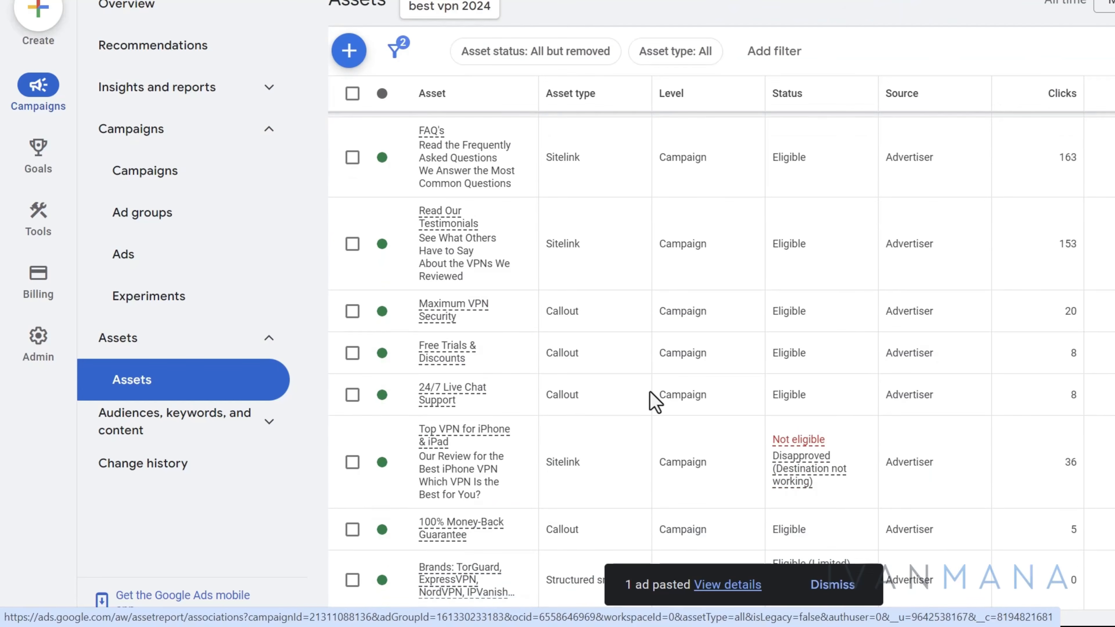
scroll(653, 400, "up", 12)
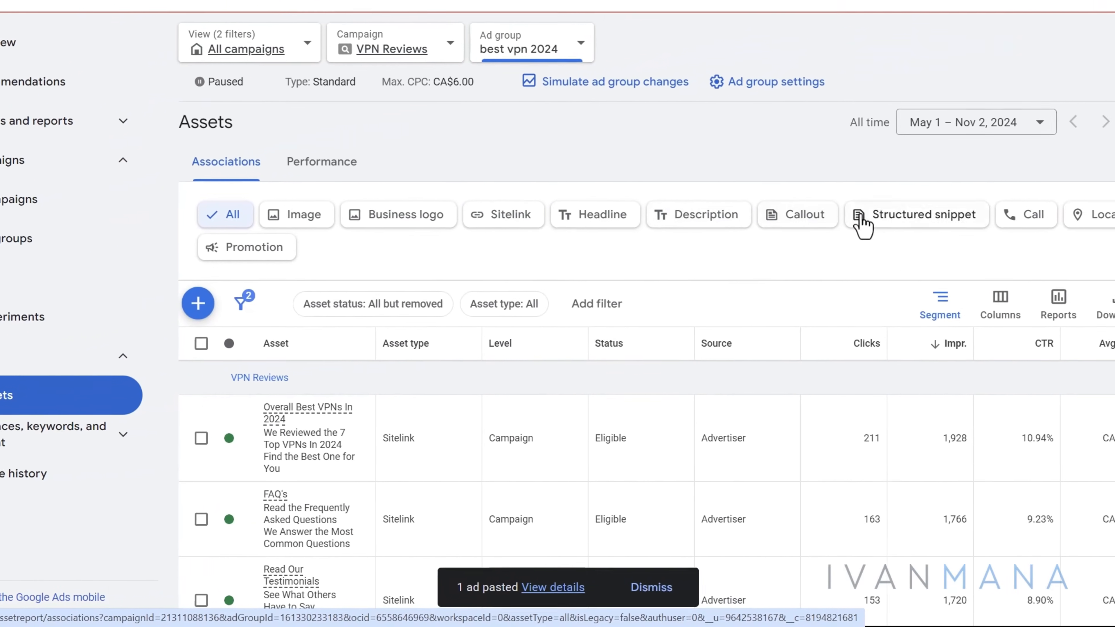
Step: Restrict the assets table to sitelinks and segment it by "This Extension vs. Other"
left_click(402, 230)
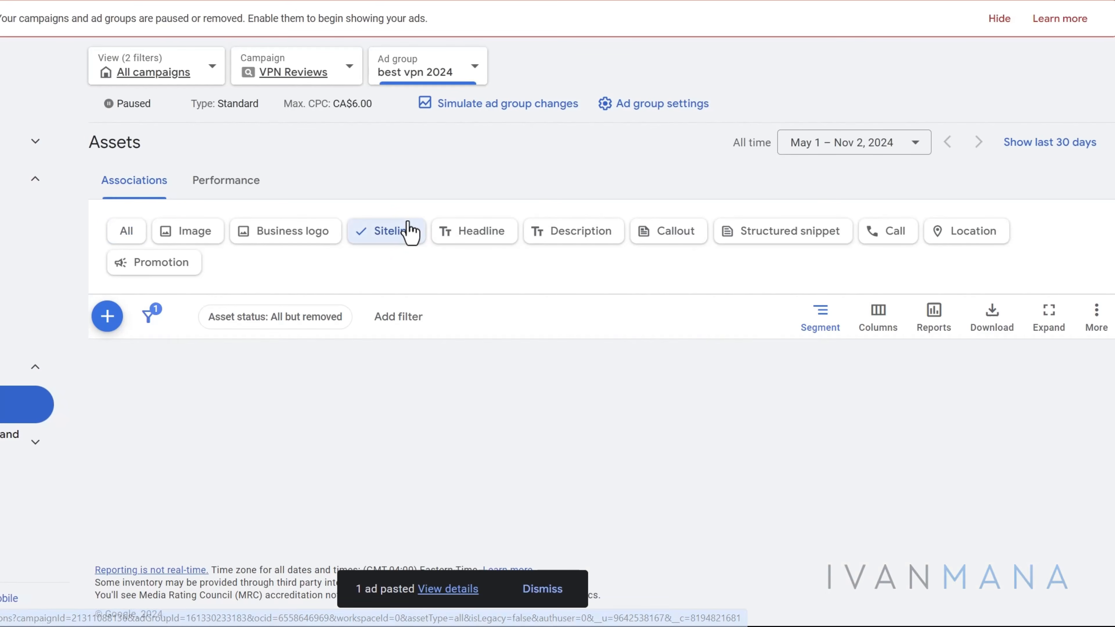
scroll(353, 410, "down", 4)
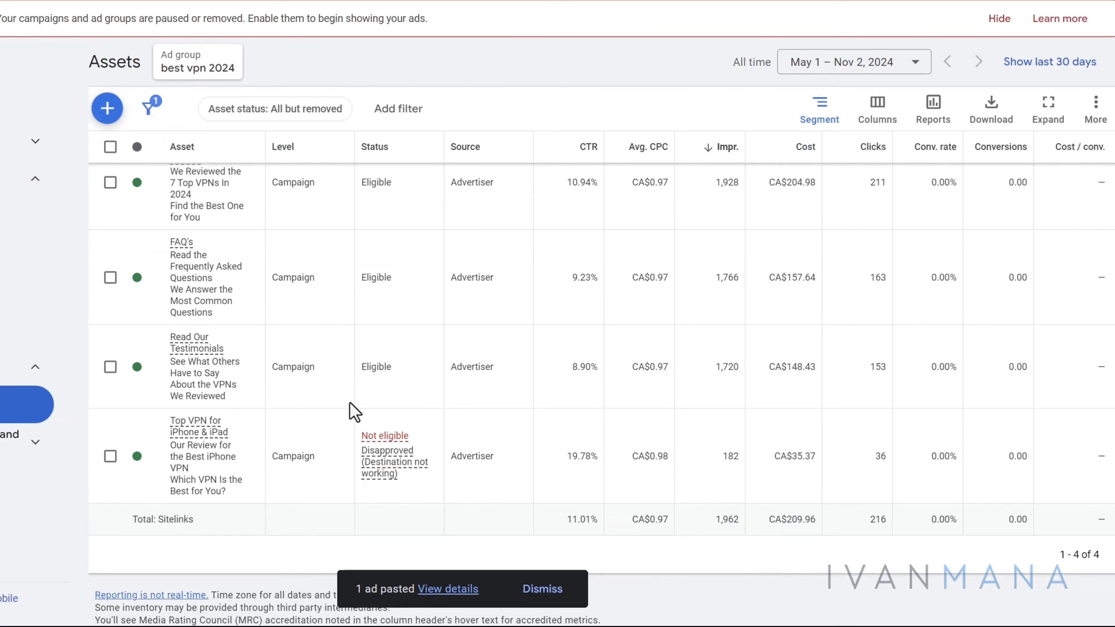
scroll(354, 411, "up", 3)
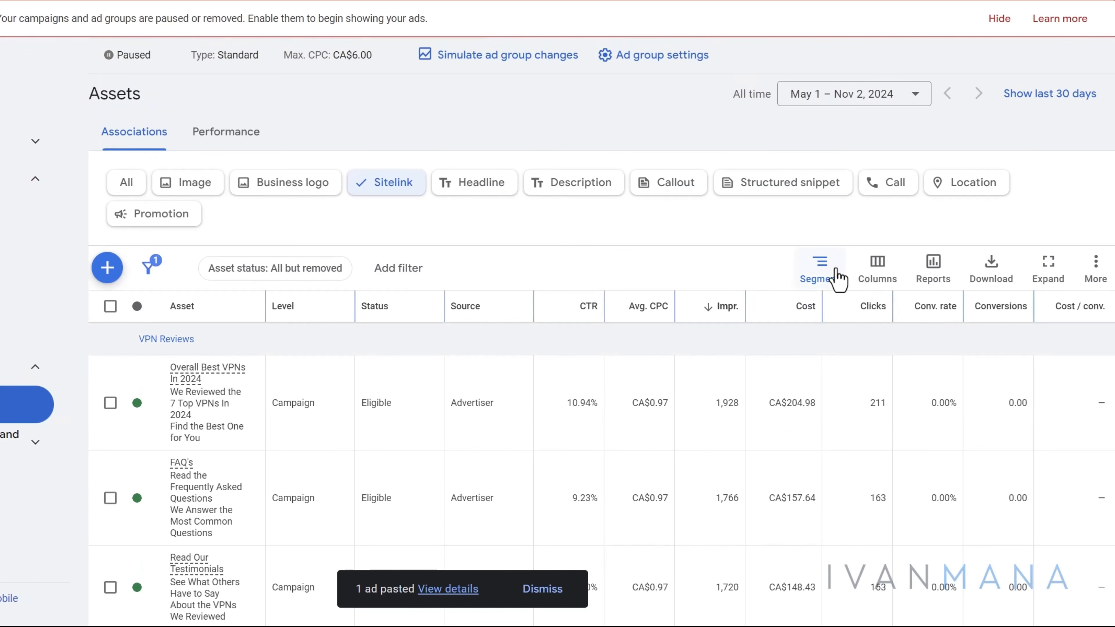
left_click(832, 270)
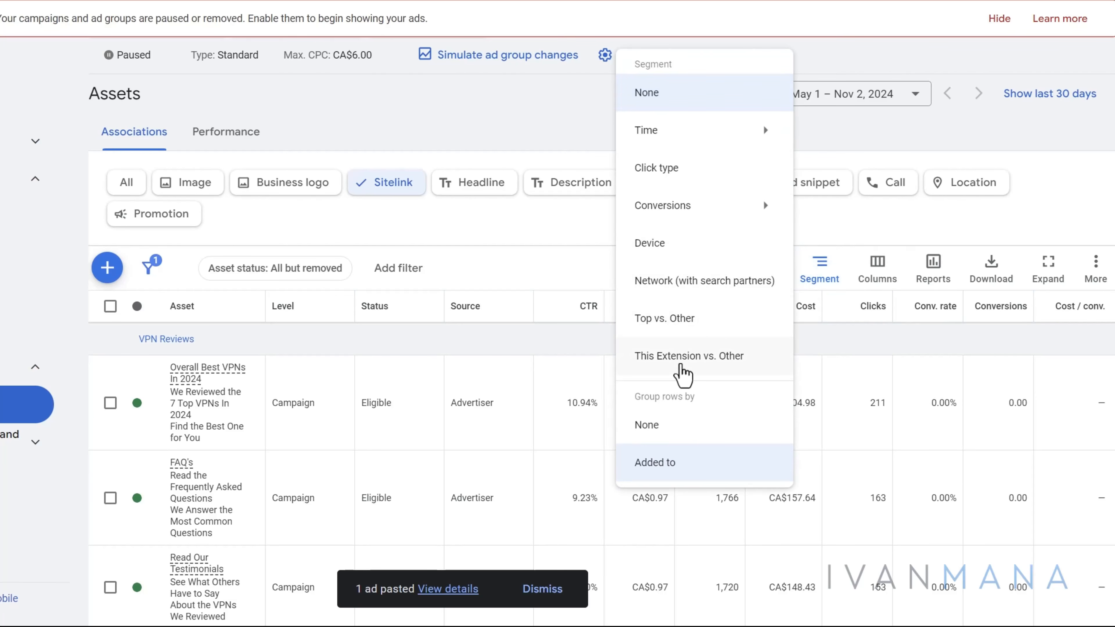
left_click(690, 358)
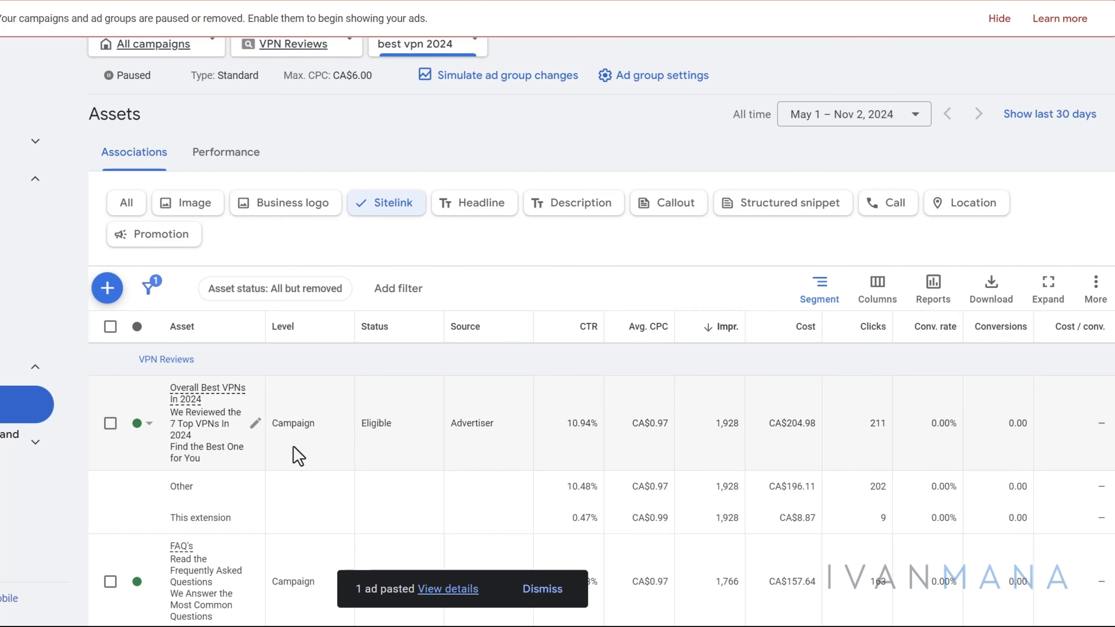
left_click(819, 290)
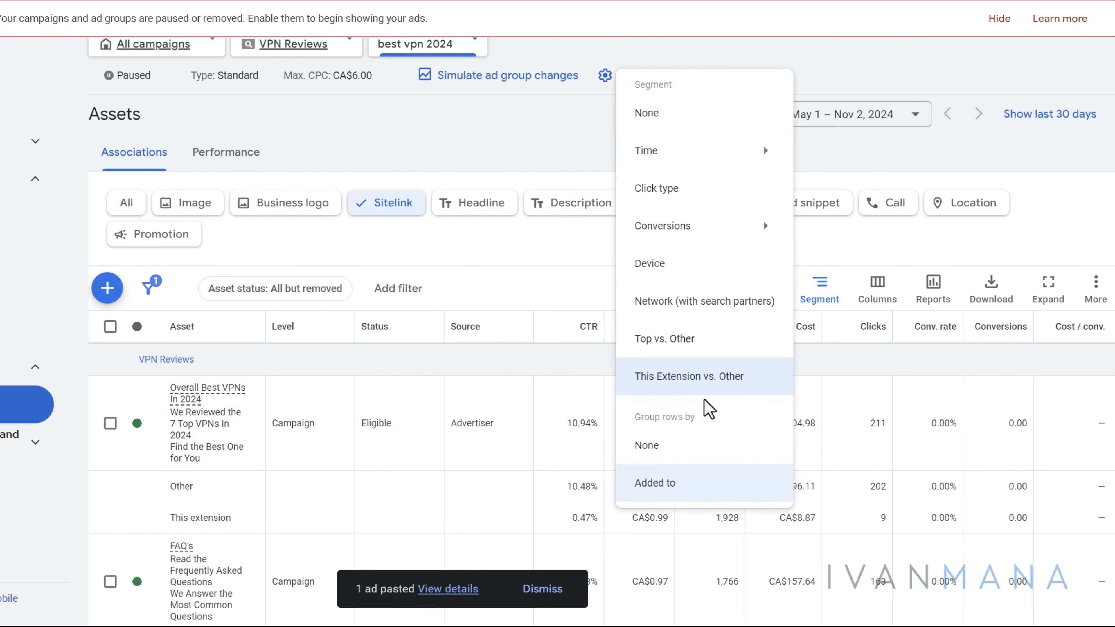
left_click(546, 247)
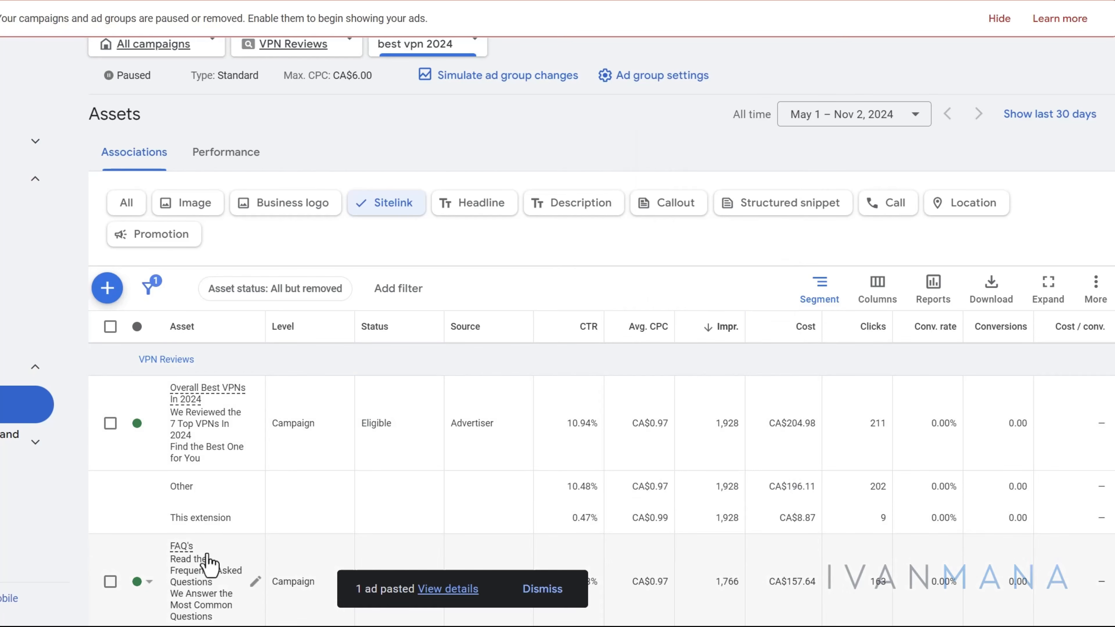
Step: Compare the "Other" and "This extension" rows of the "Overall Best VPNs In 2024" sitelink
scroll(260, 502, "down", 1)
scroll(262, 510, "down", 2)
left_click_drag(174, 420, 913, 415)
left_click_drag(177, 388, 729, 386)
scroll(704, 403, "down", 5)
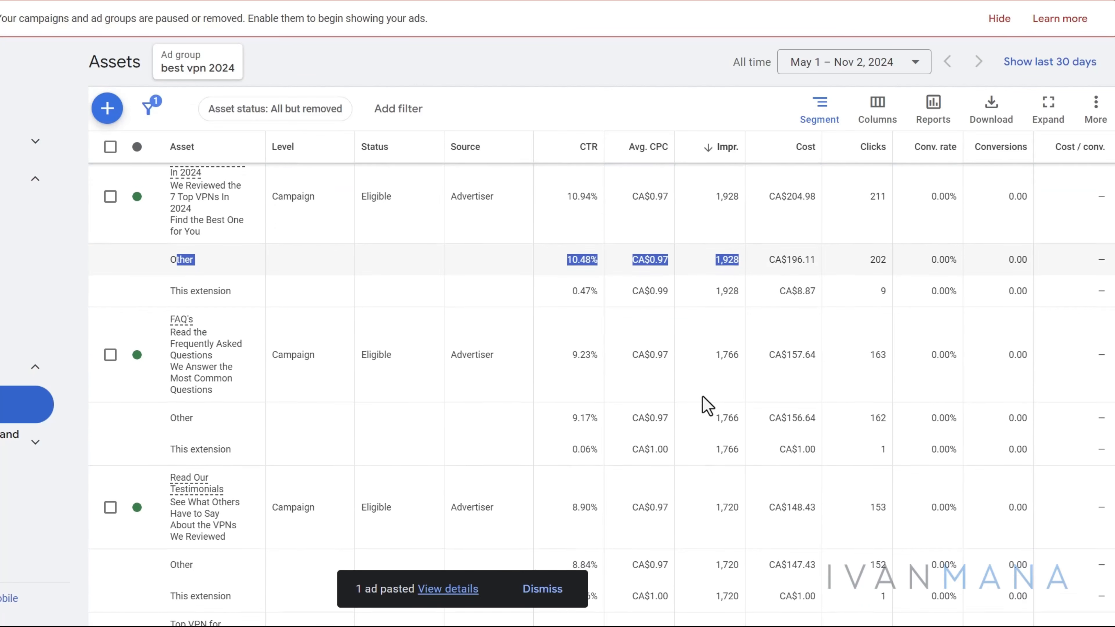
Step: Examine the "FAQ's" sitelink's "This extension" row and compare its CTR with the "Other" row
scroll(566, 450, "down", 1)
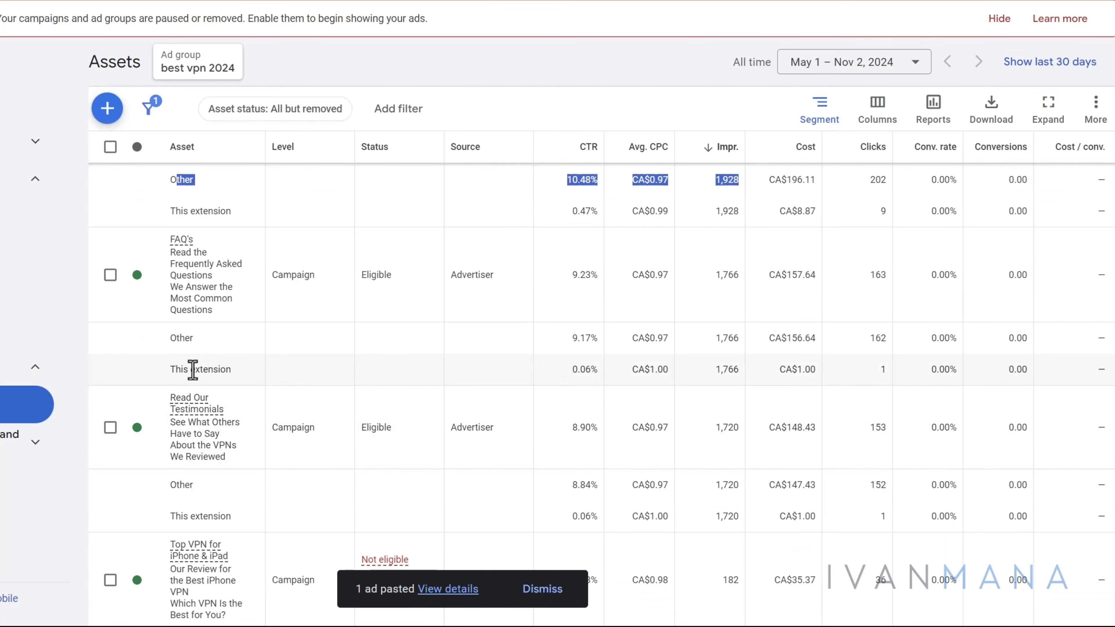
left_click(188, 373)
left_click_drag(175, 371, 751, 381)
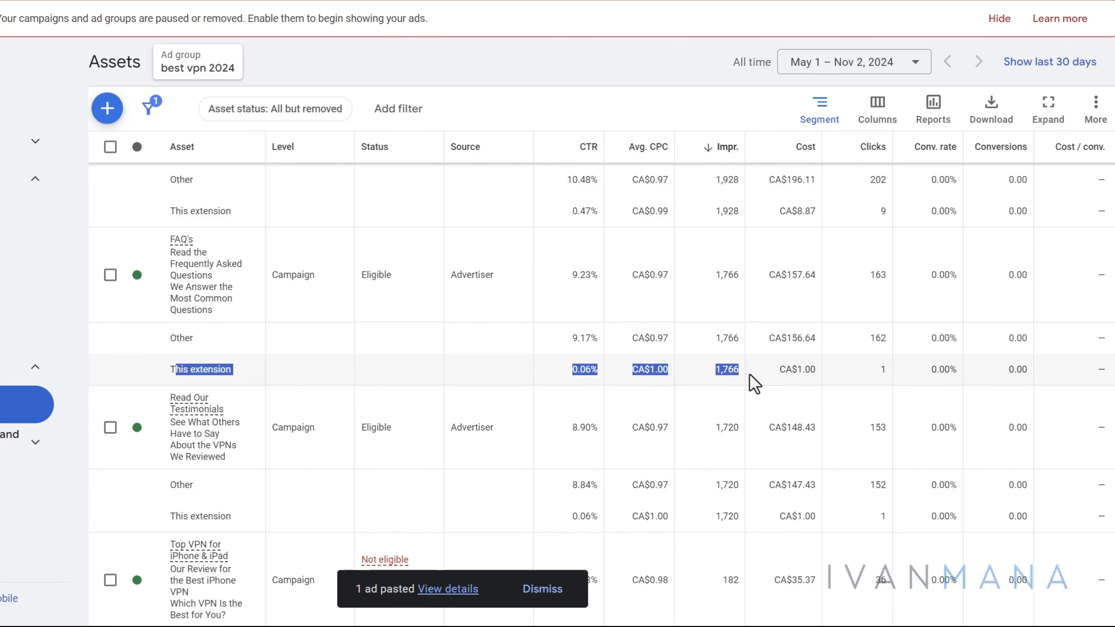
mouse_move(201, 296)
scroll(727, 363, "up", 1)
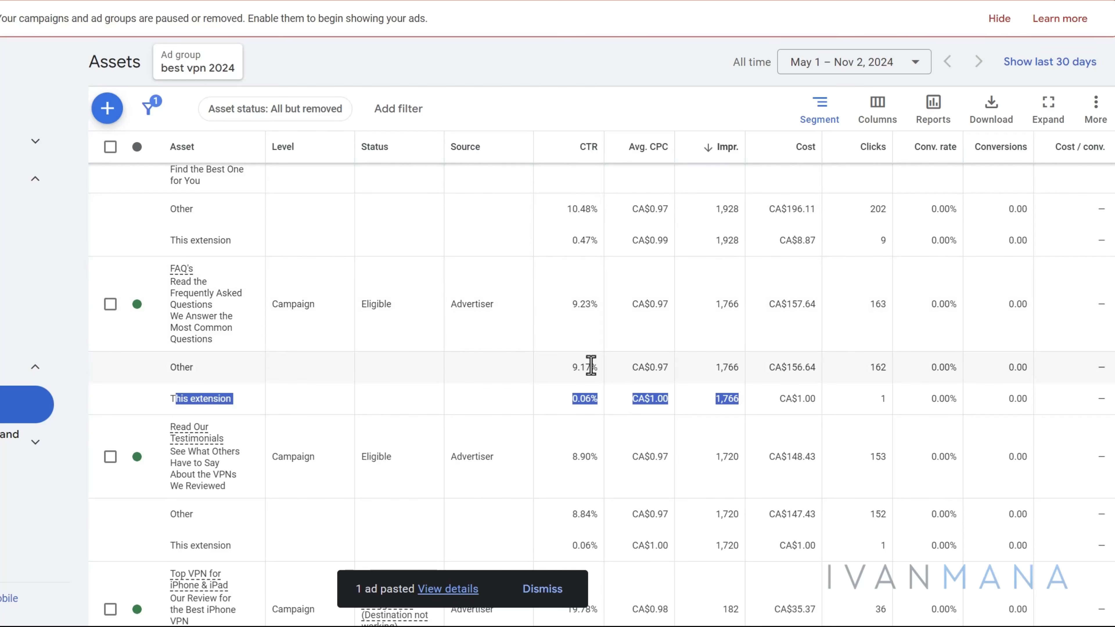
double_click(588, 366)
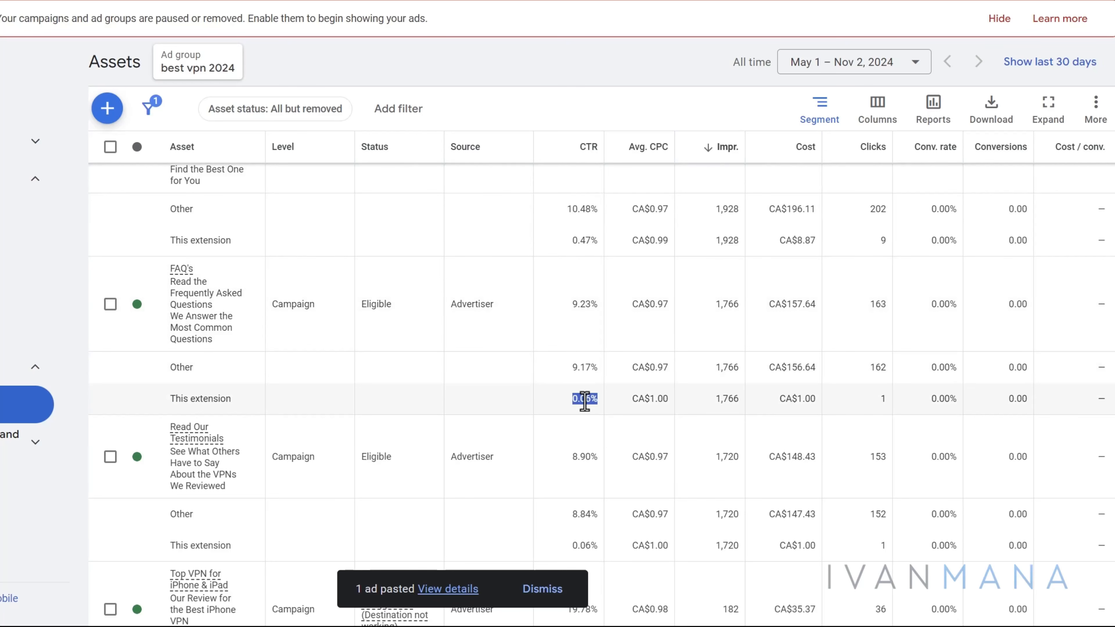
Step: Pause the disapproved "Top VPN for iPhone & iPad" sitelink
scroll(581, 398, "down", 5)
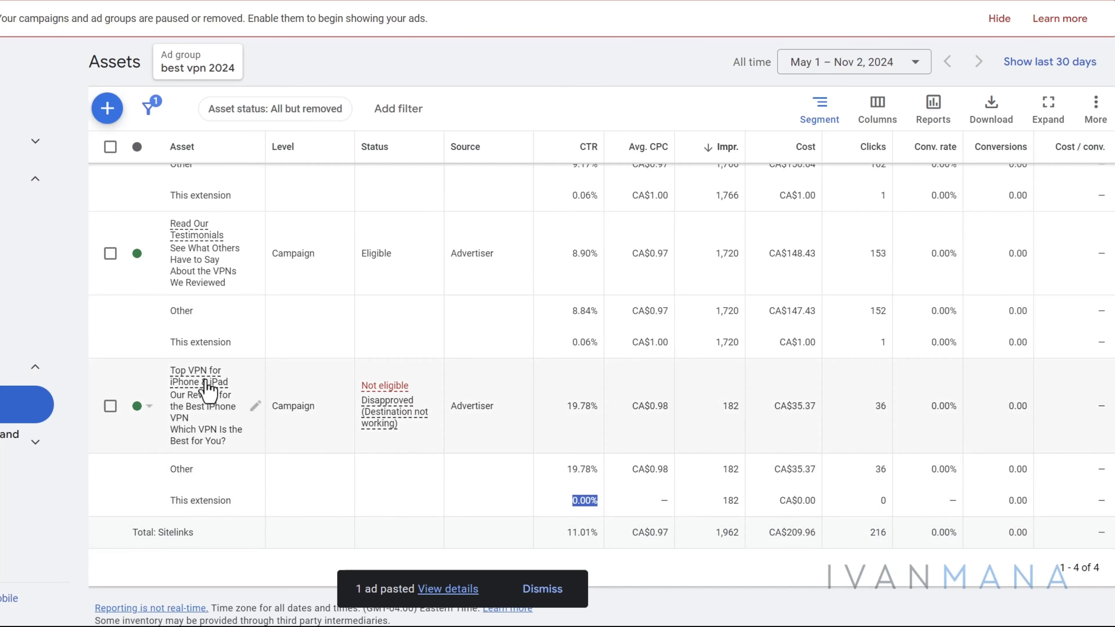
mouse_move(231, 428)
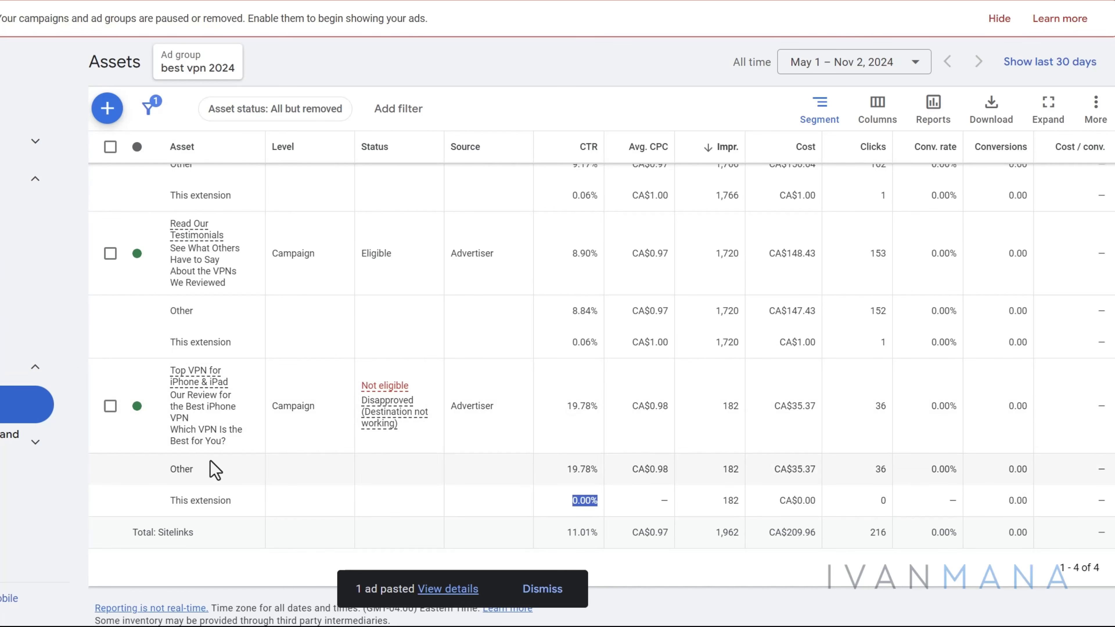
left_click(137, 406)
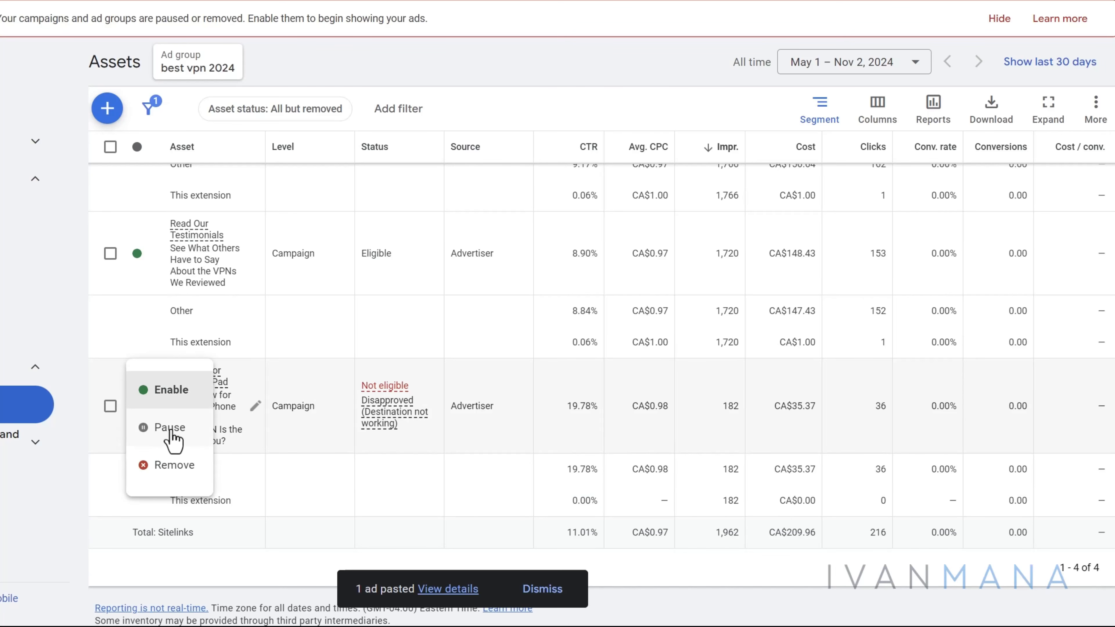
left_click(171, 428)
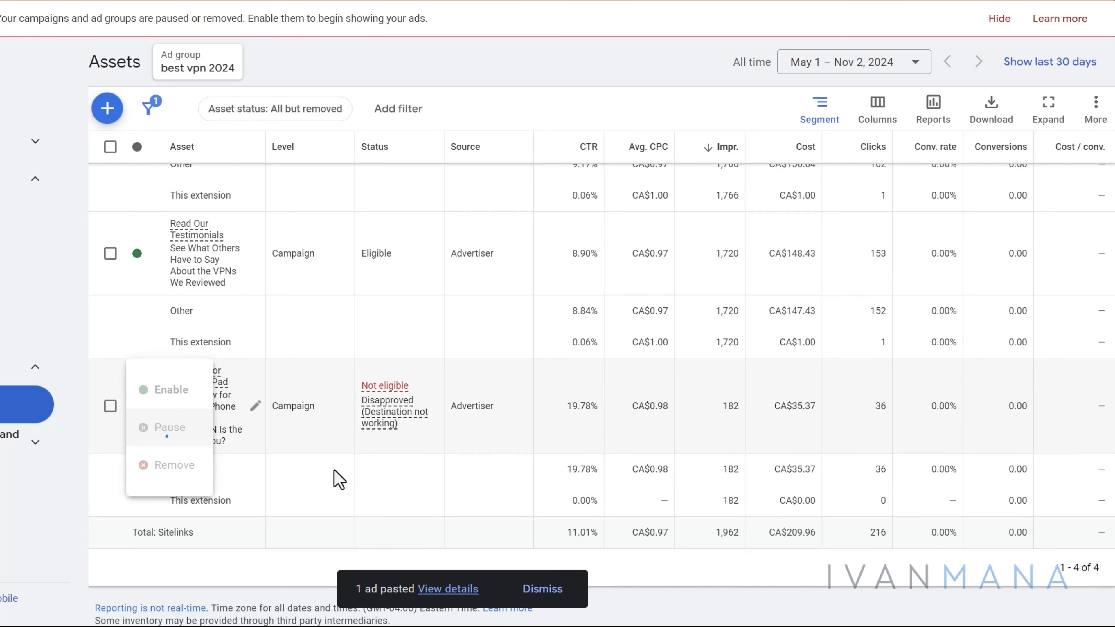
Step: Look over the VPN reviews landing page and return to the Google Ads assets to pause the "FAQ's" sitelink
scroll(421, 479, "down", 4)
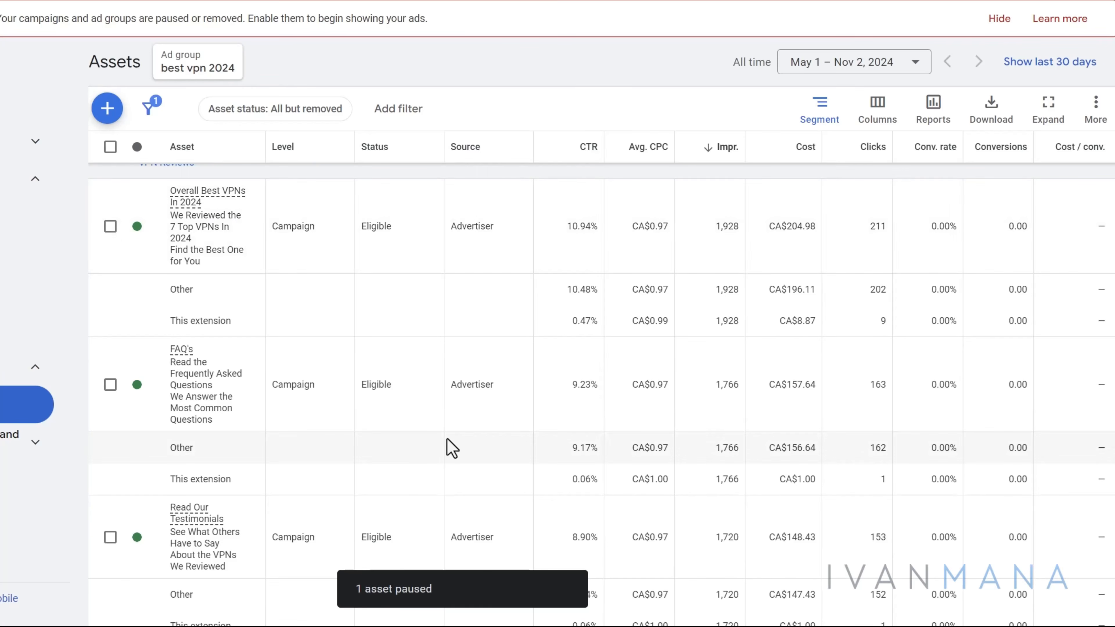
scroll(448, 448, "down", 5)
scroll(439, 421, "up", 3)
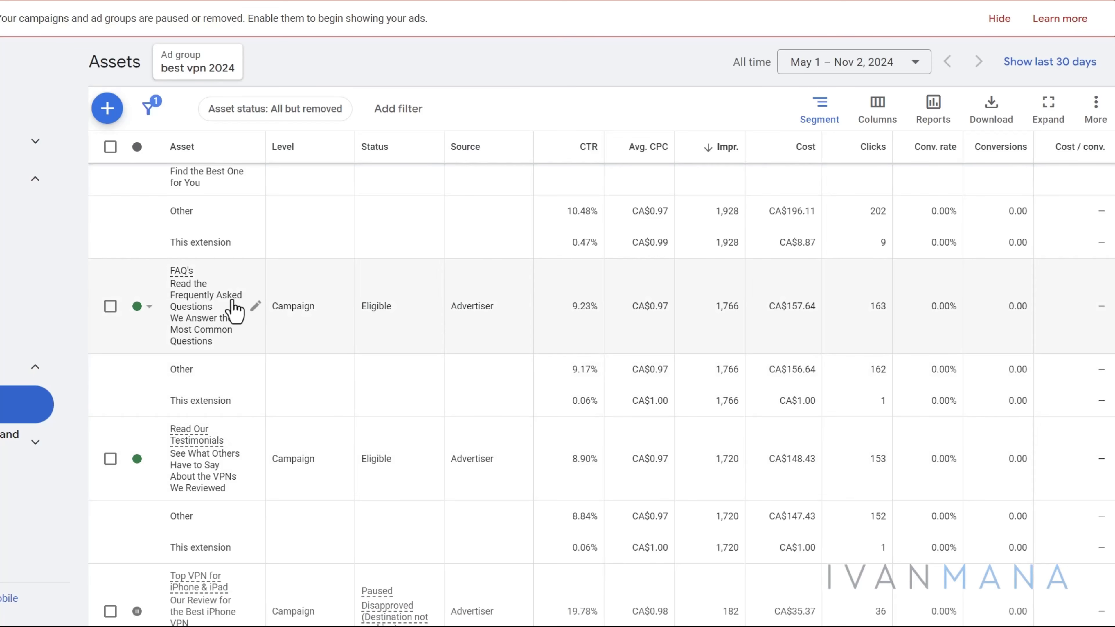
mouse_move(199, 317)
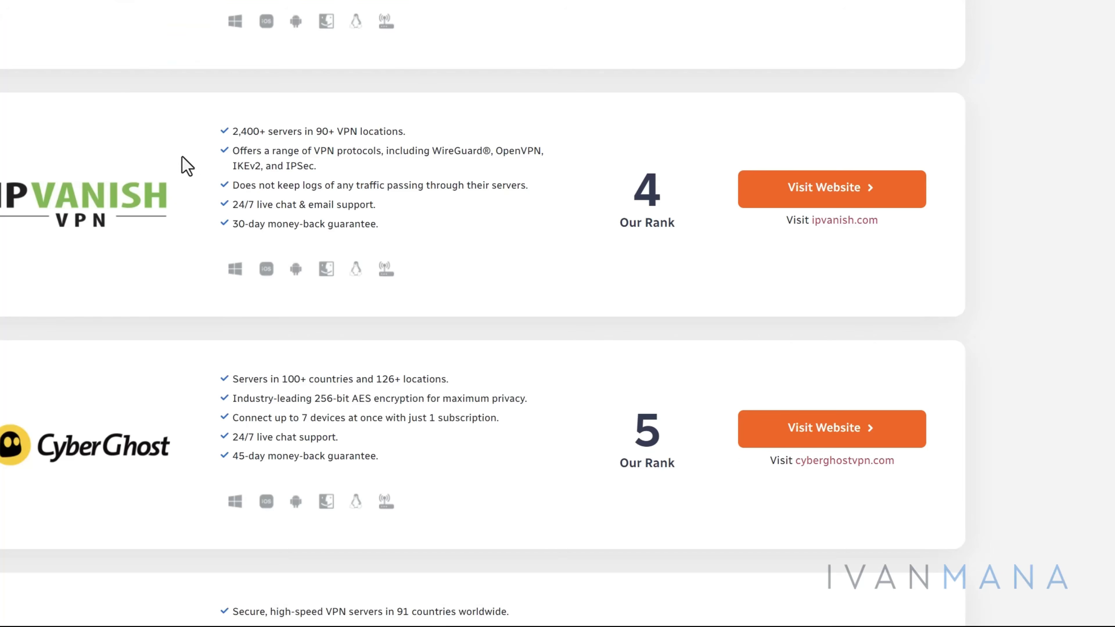
scroll(843, 132, "up", 5)
scroll(558, 307, "up", 19)
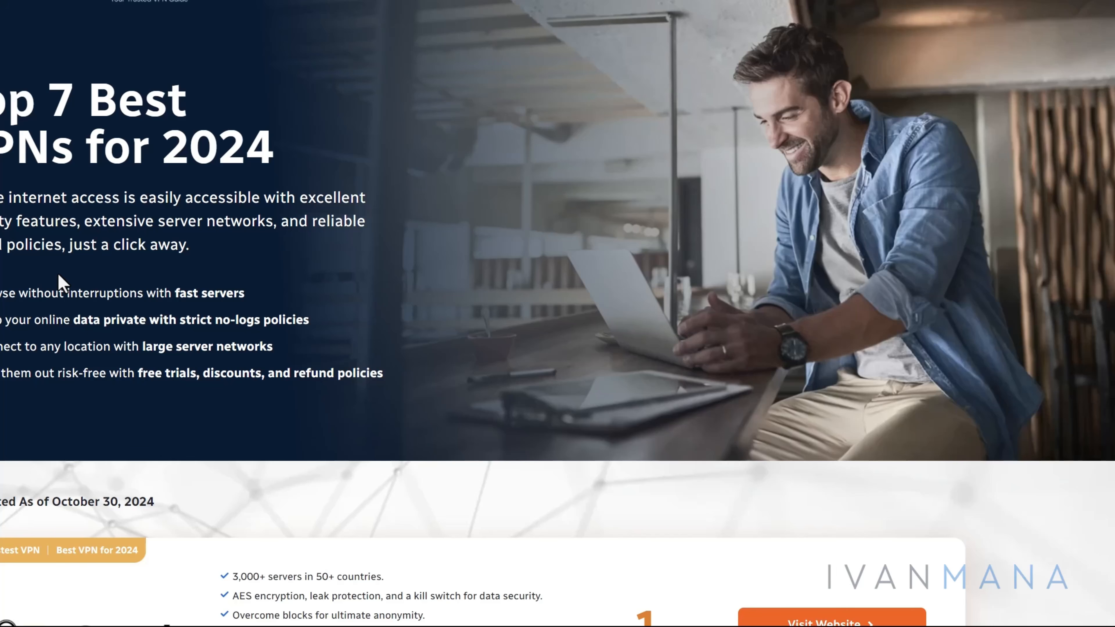
scroll(123, 353, "down", 5)
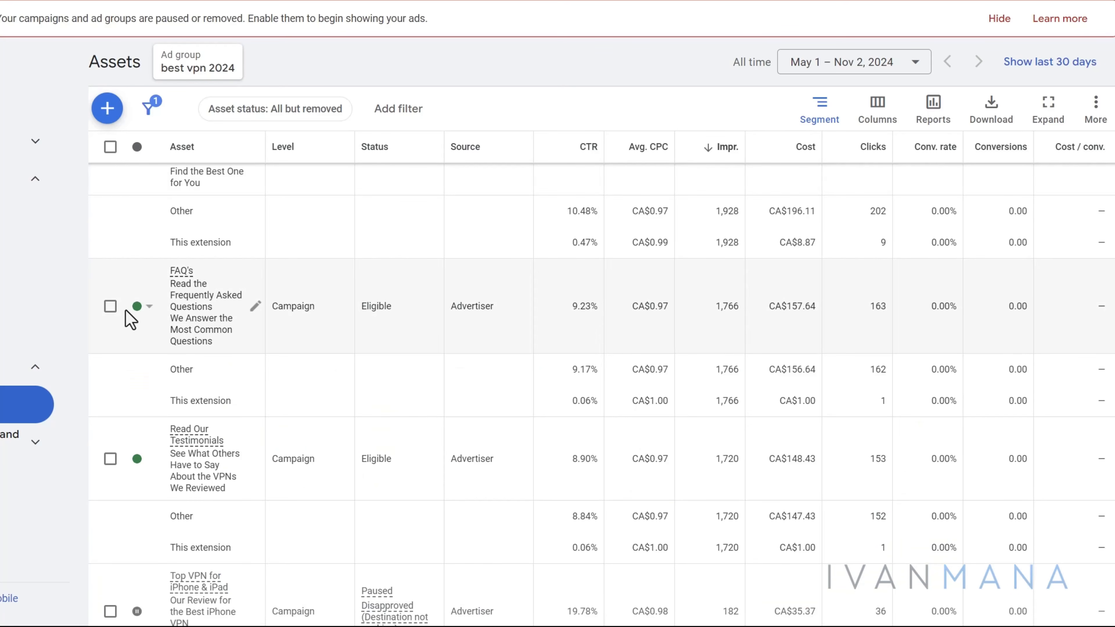
left_click(144, 318)
left_click(161, 326)
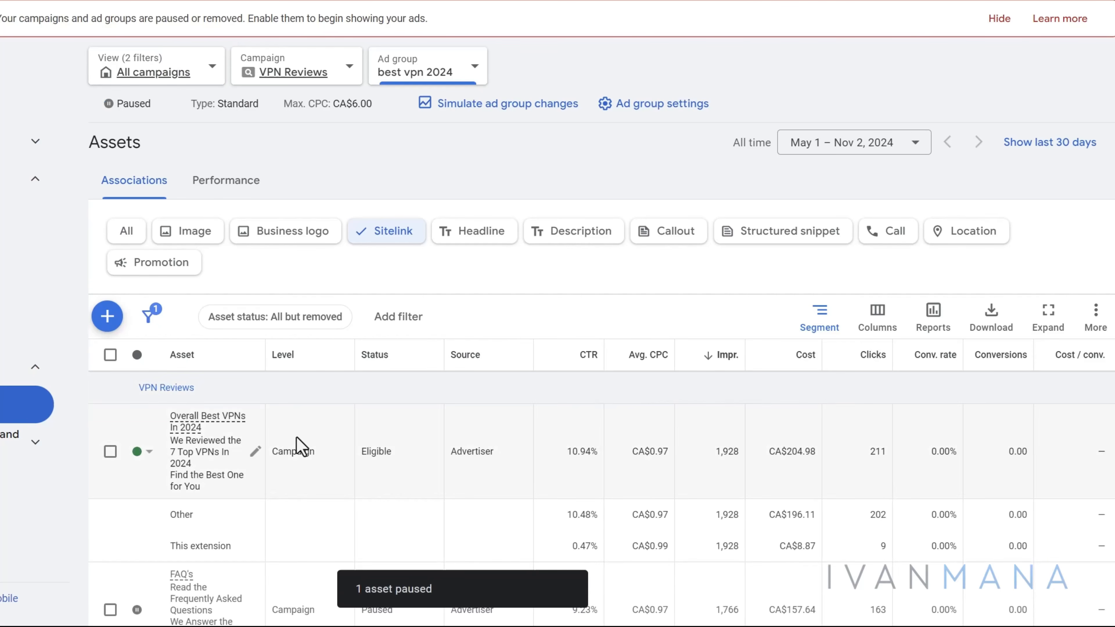
Step: Examine the "This extension" performance of the "Overall Best VPNs In 2024" and "Read Our Testimonials" sitelinks
scroll(299, 448, "down", 3)
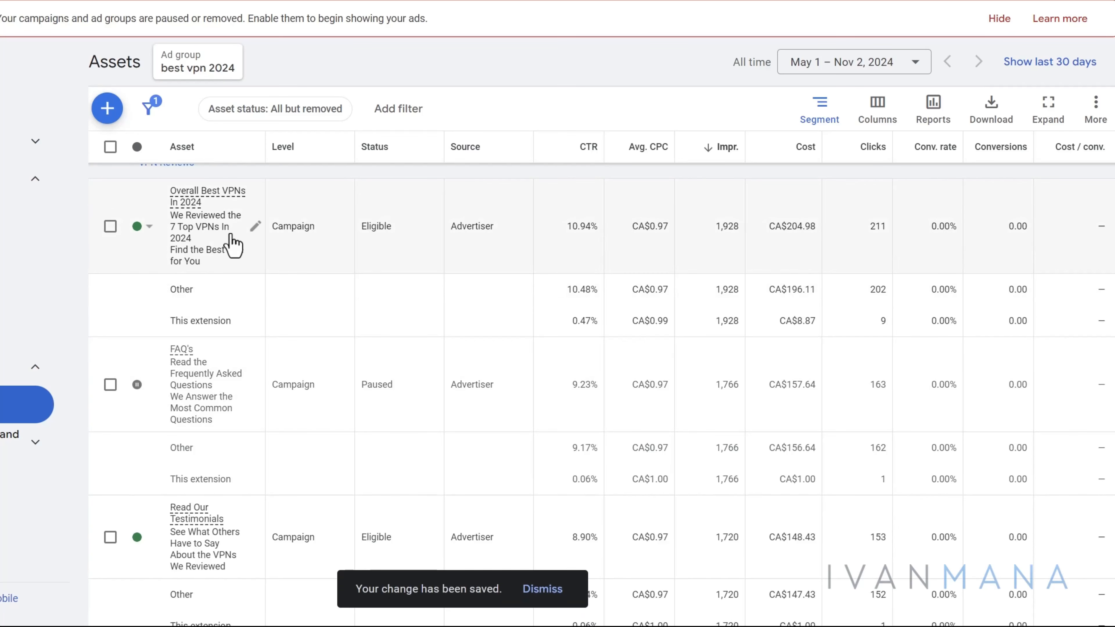
left_click_drag(563, 324, 818, 325)
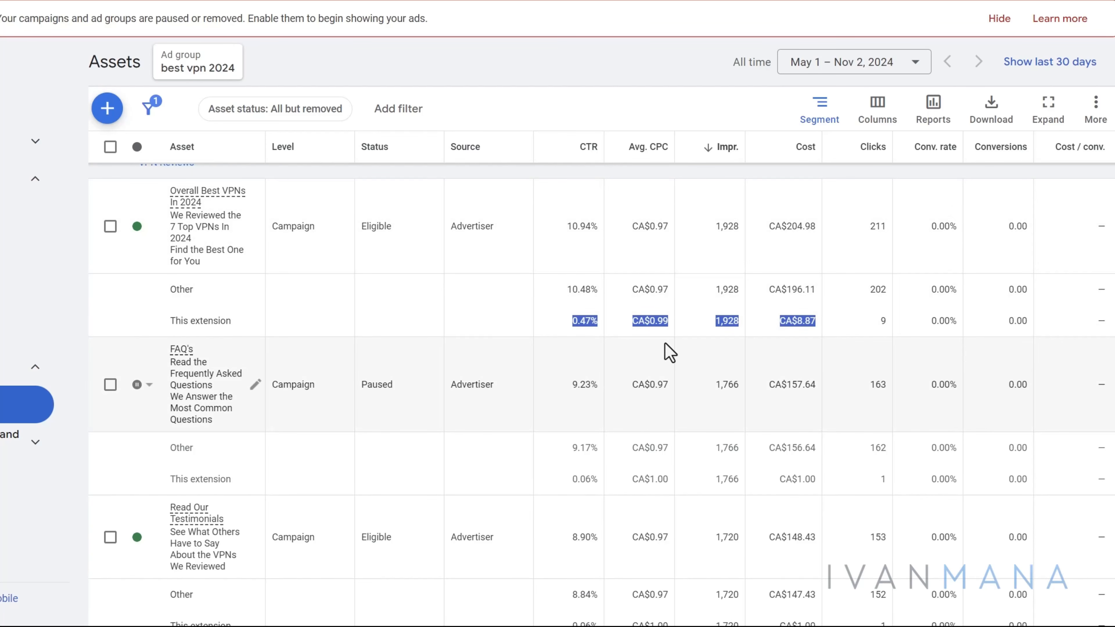
scroll(554, 347, "down", 3)
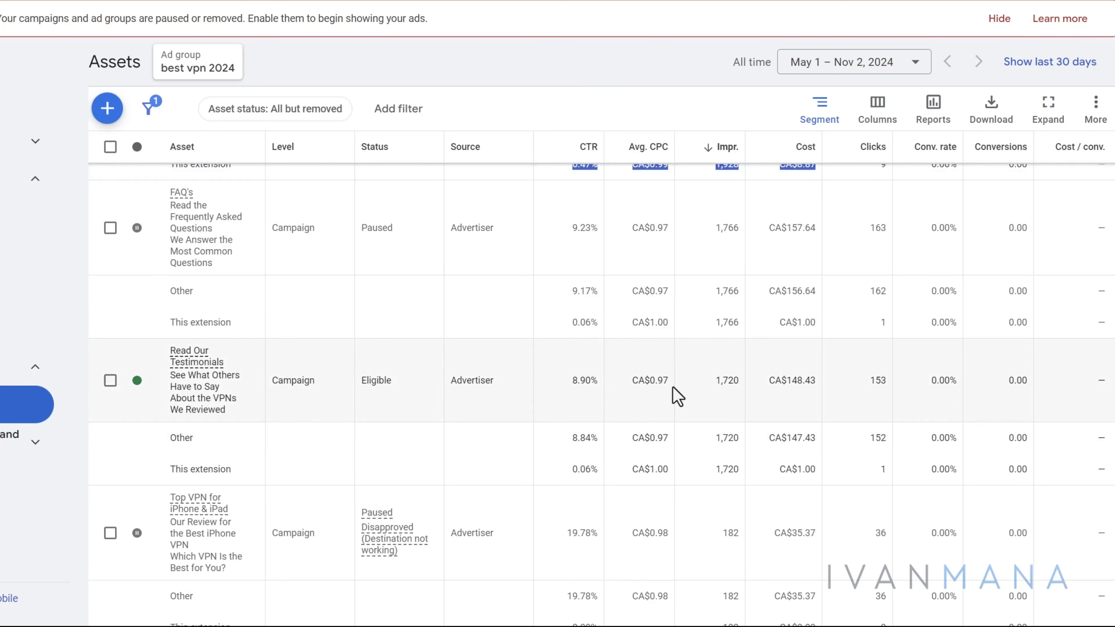
left_click_drag(570, 468, 973, 470)
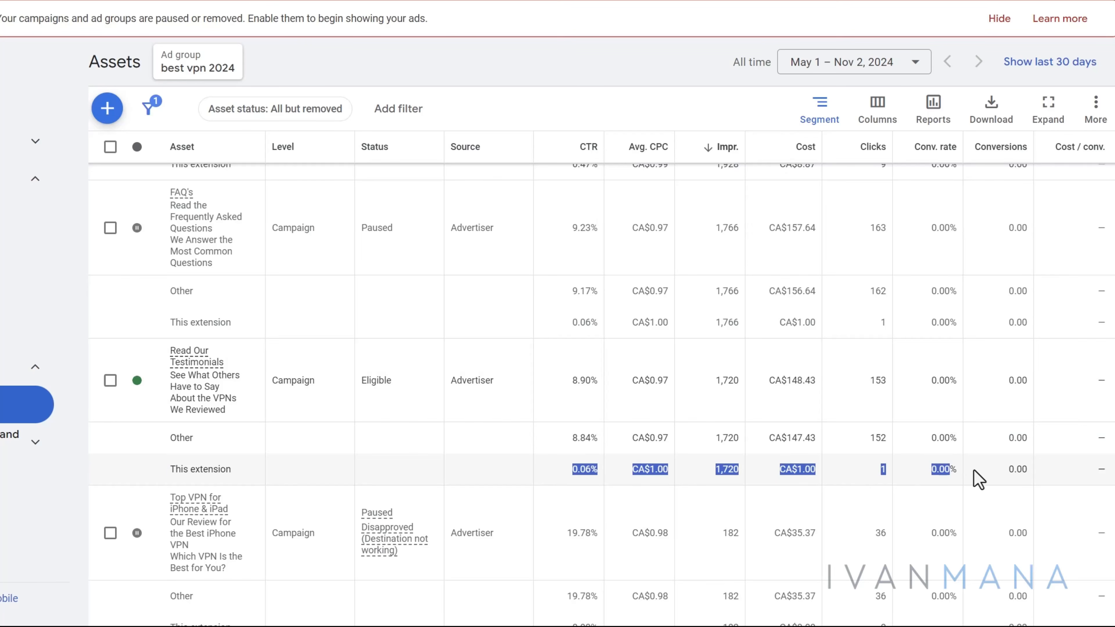
Step: Pause the "Read Our Testimonials" sitelink
scroll(553, 457, "down", 2)
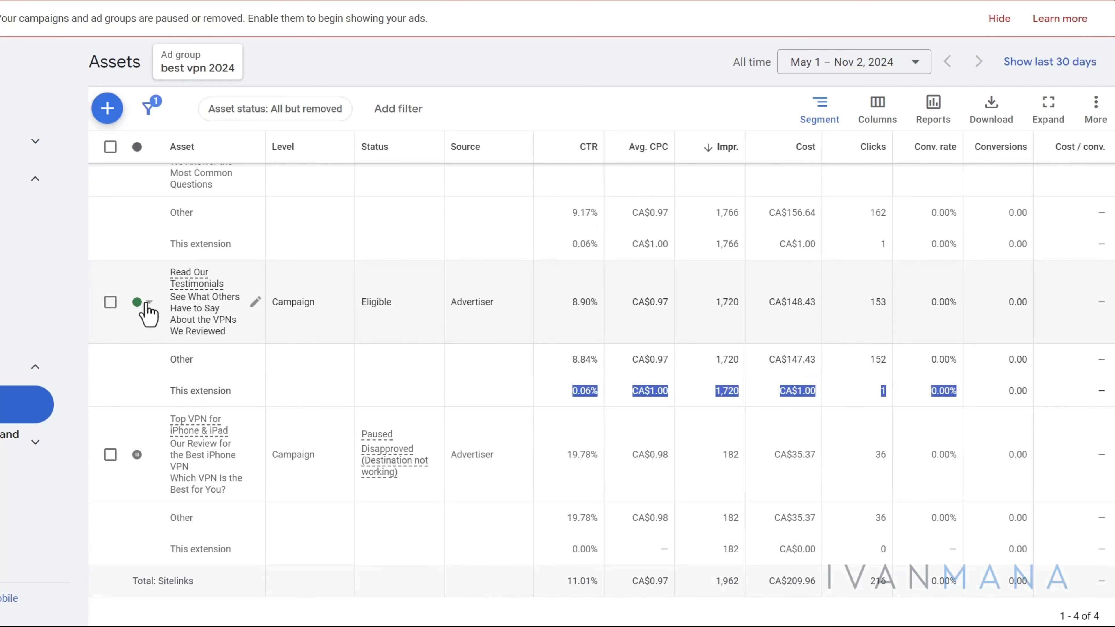
left_click(139, 302)
left_click(162, 343)
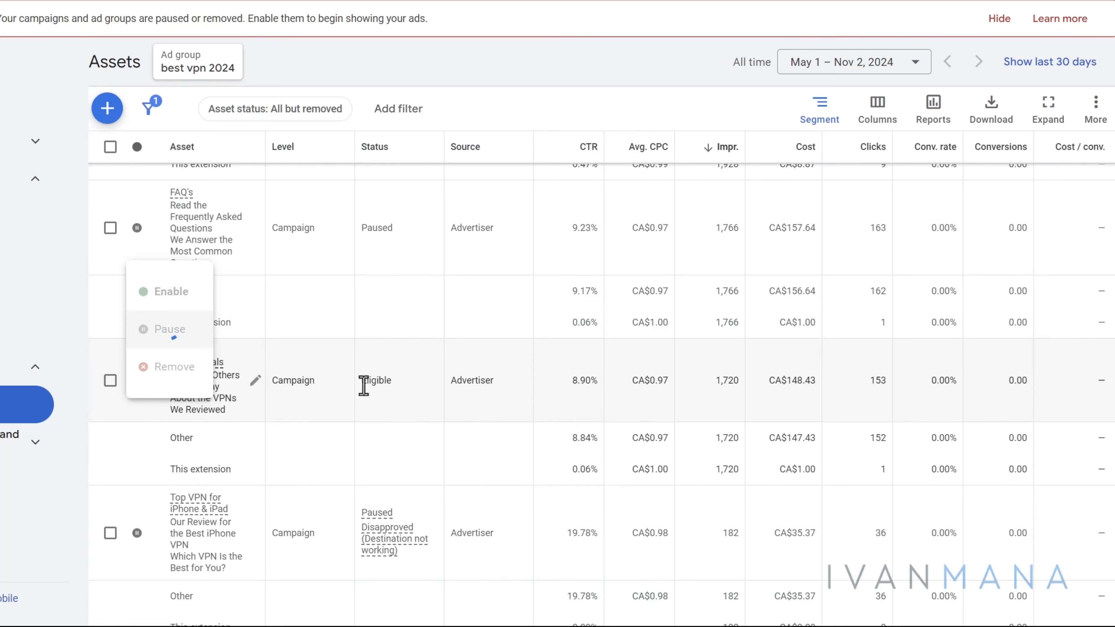
scroll(285, 457, "down", 2)
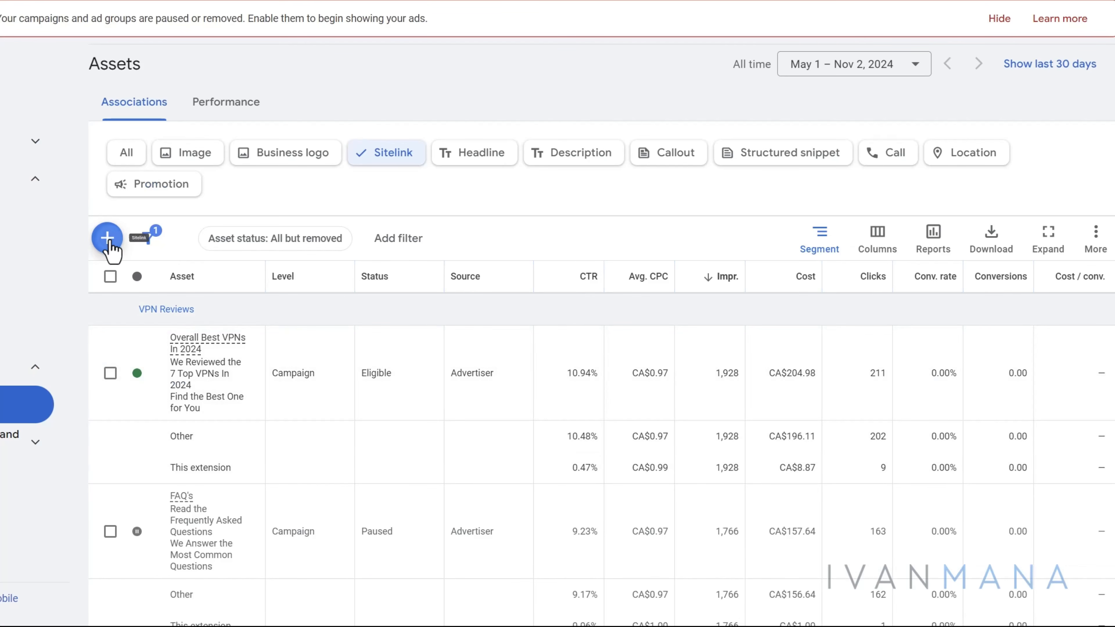
Step: Start adding new sitelinks and set their level to the VPN Reviews campaign
left_click(108, 244)
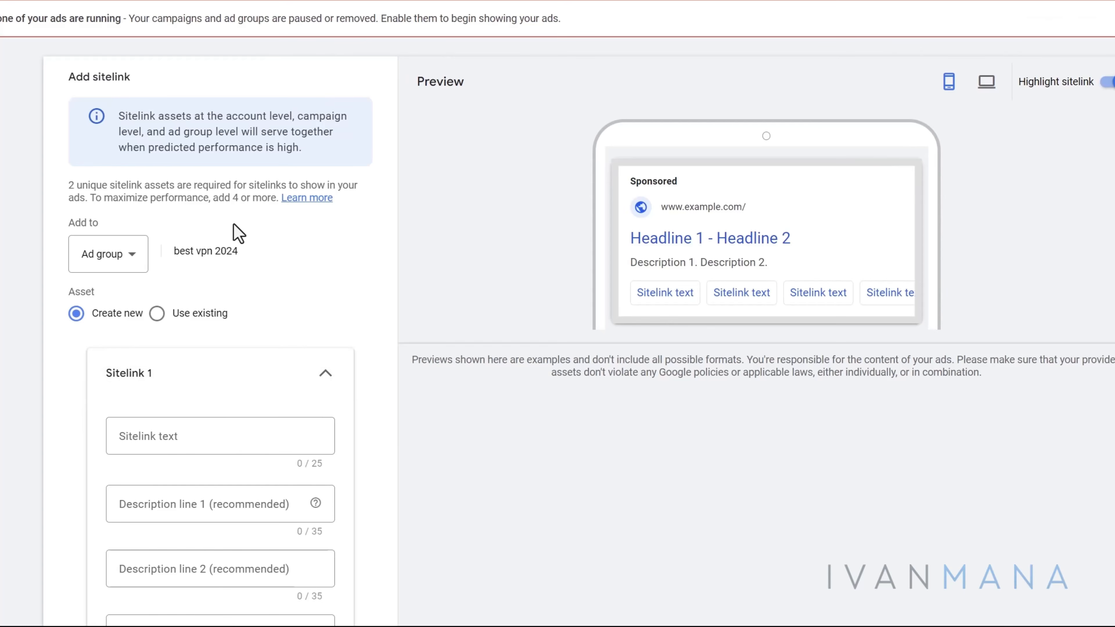
left_click(120, 259)
left_click(109, 307)
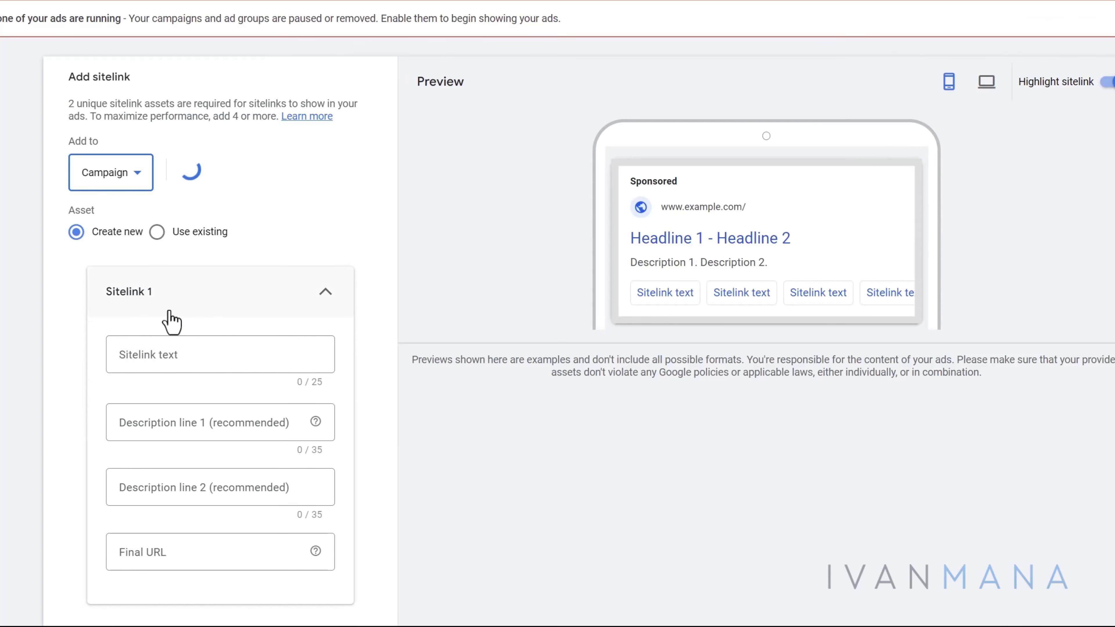
scroll(332, 315, "down", 2)
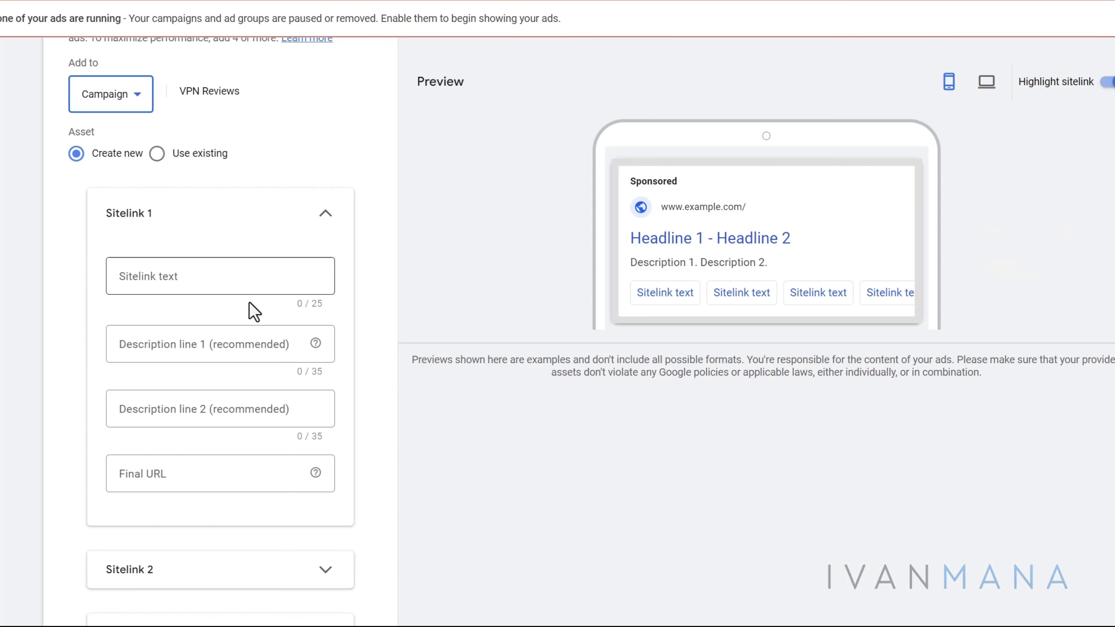
Step: Set the first sitelink's text to "AES Encryption Review" and its first description line to "We Reviewed VPNs Based On Security"
left_click(172, 275)
type("AES")
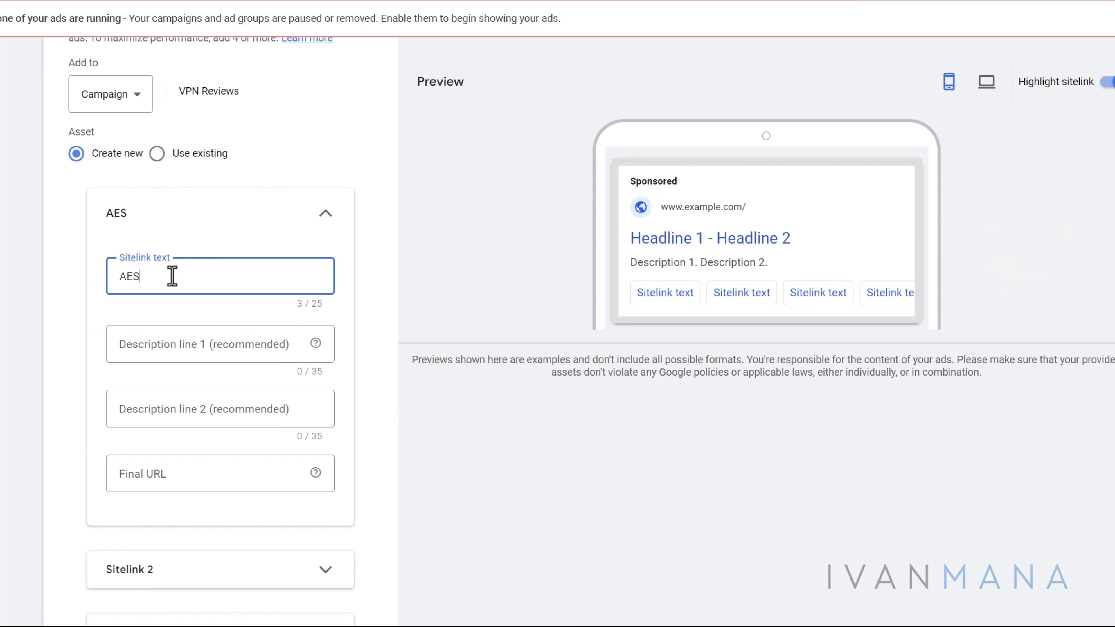
type(" Encryption Review")
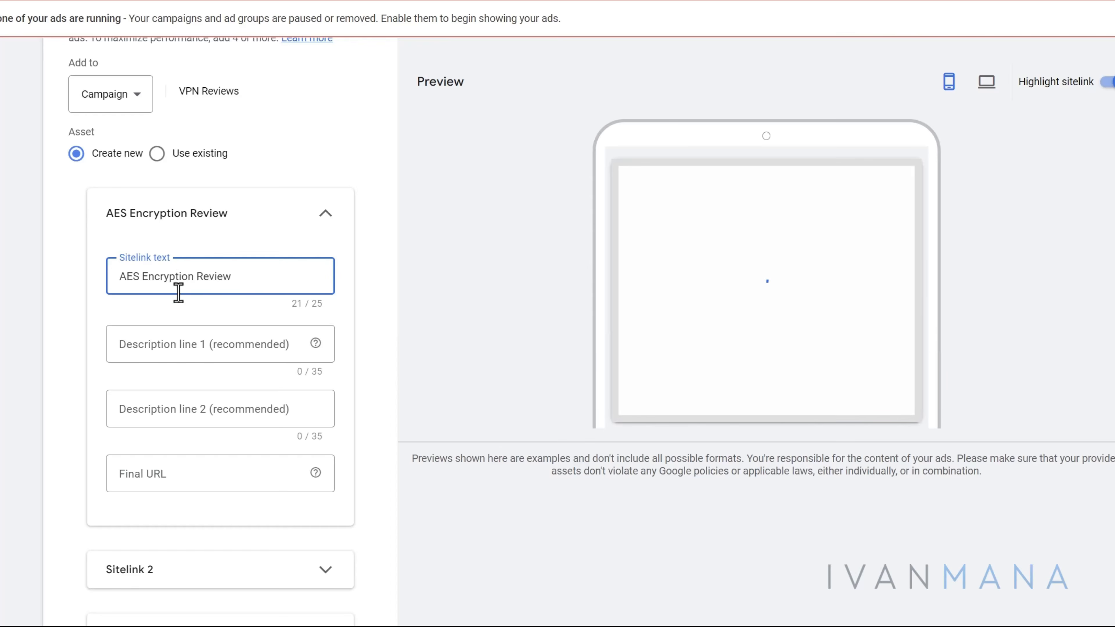
left_click(188, 347)
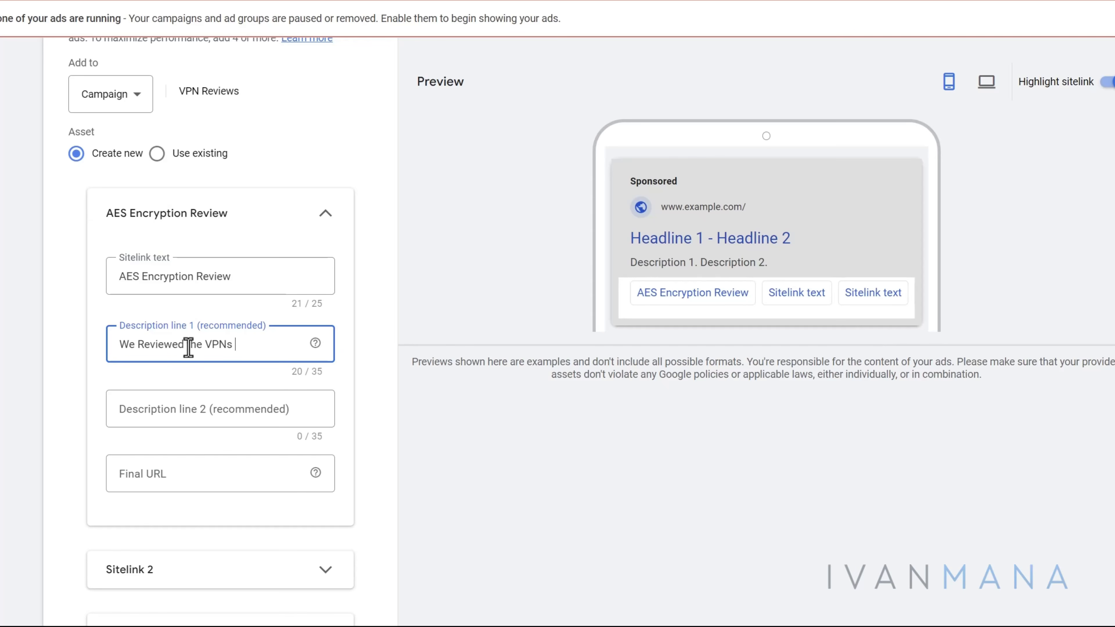
type("We Reviewed the VPNs Based On Security")
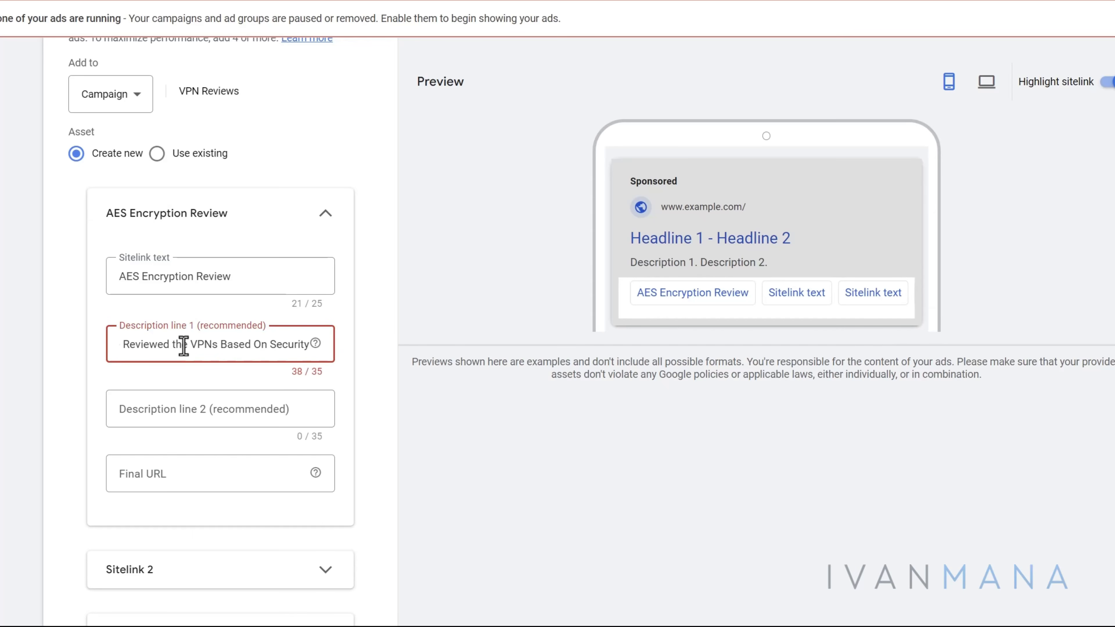
double_click(183, 346)
key("BackSpace")
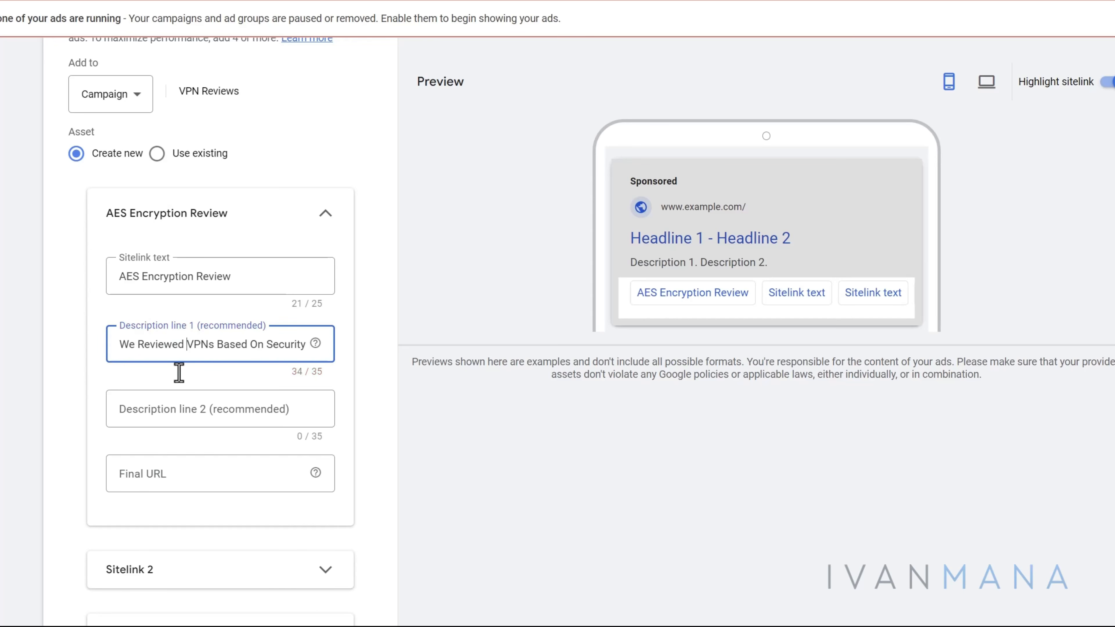
left_click(170, 409)
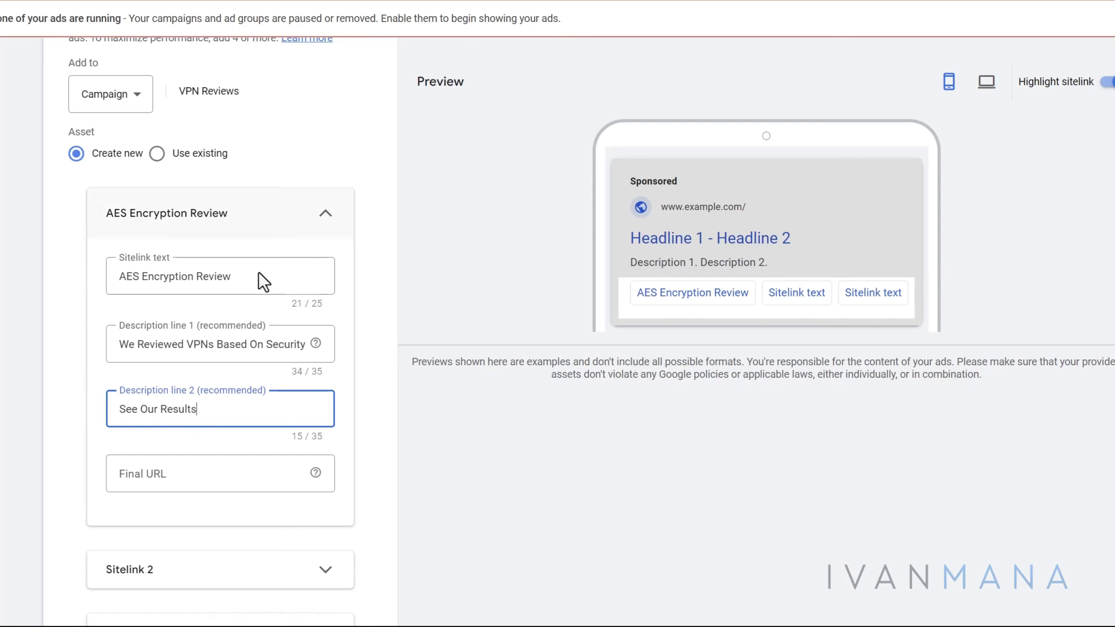
left_click(204, 478)
type("https://vpnexpertreviews.com/")
Step: Expand the second sitelink entry and look over the VPN feature lists on the landing page for ideas
scroll(30, 381, "down", 3)
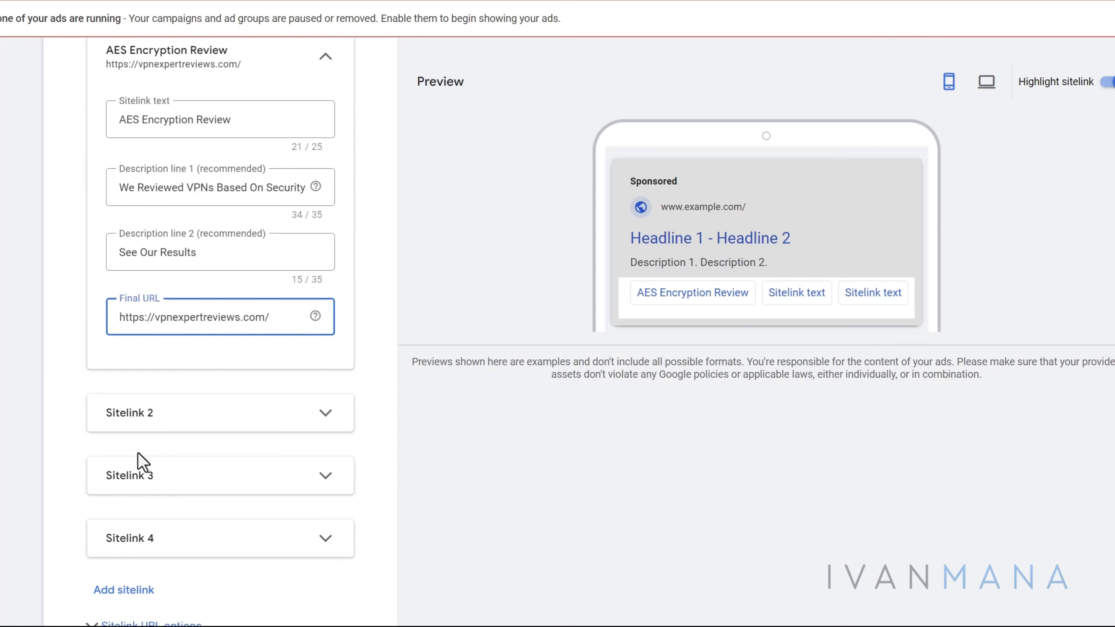
left_click(139, 415)
scroll(35, 421, "down", 3)
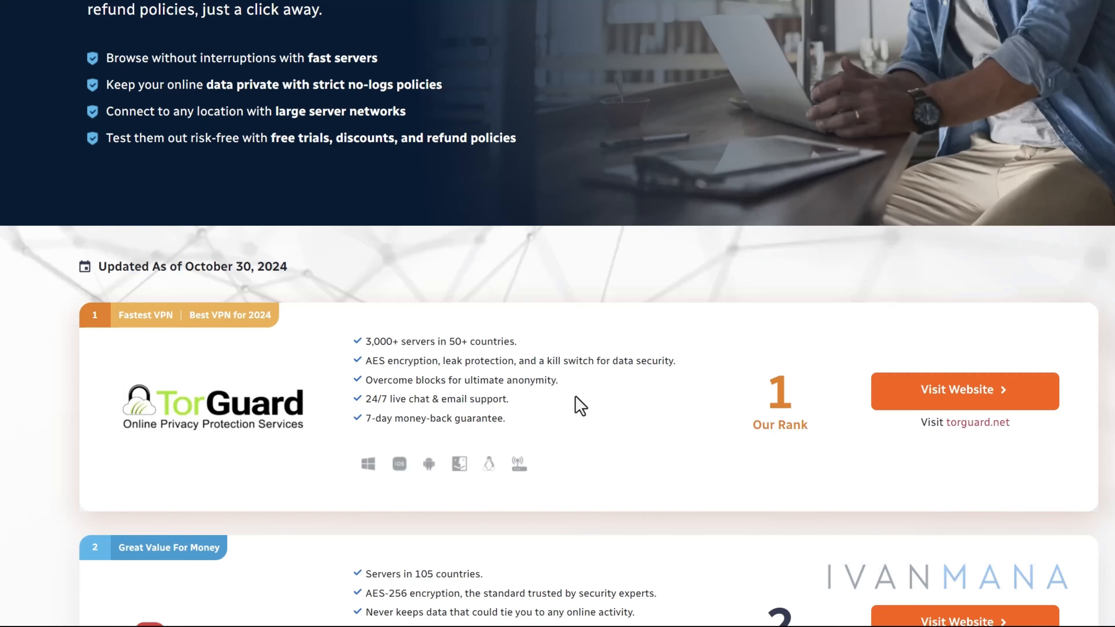
scroll(577, 403, "down", 5)
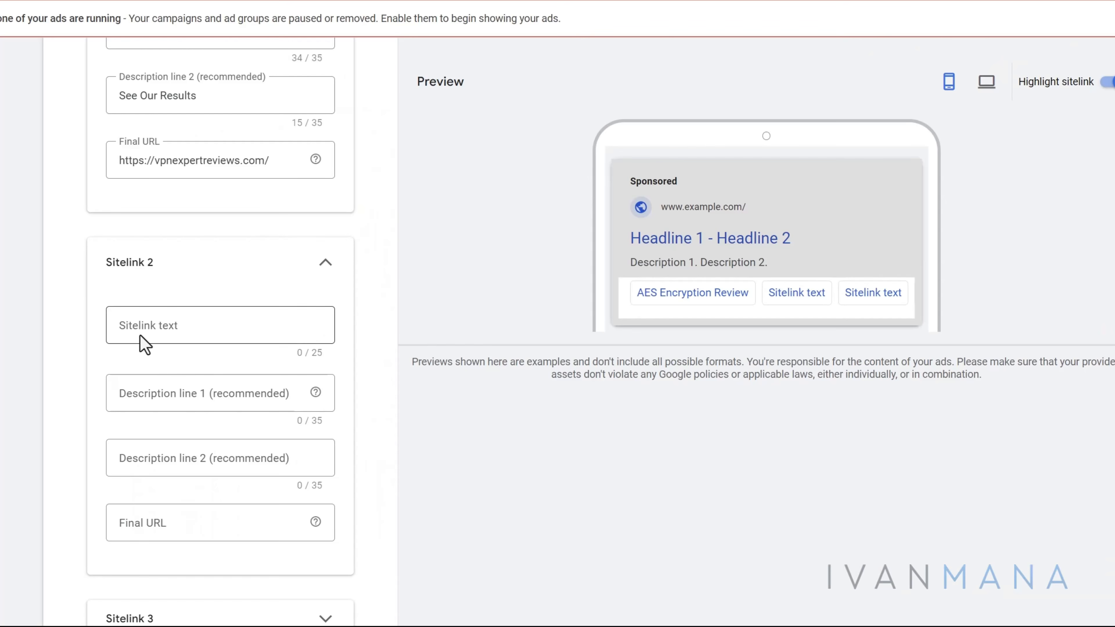
Step: Set the second sitelink's text to "# of Servers Available"
left_click(144, 345)
scroll(40, 361, "up", 3)
scroll(57, 393, "down", 2)
type("#")
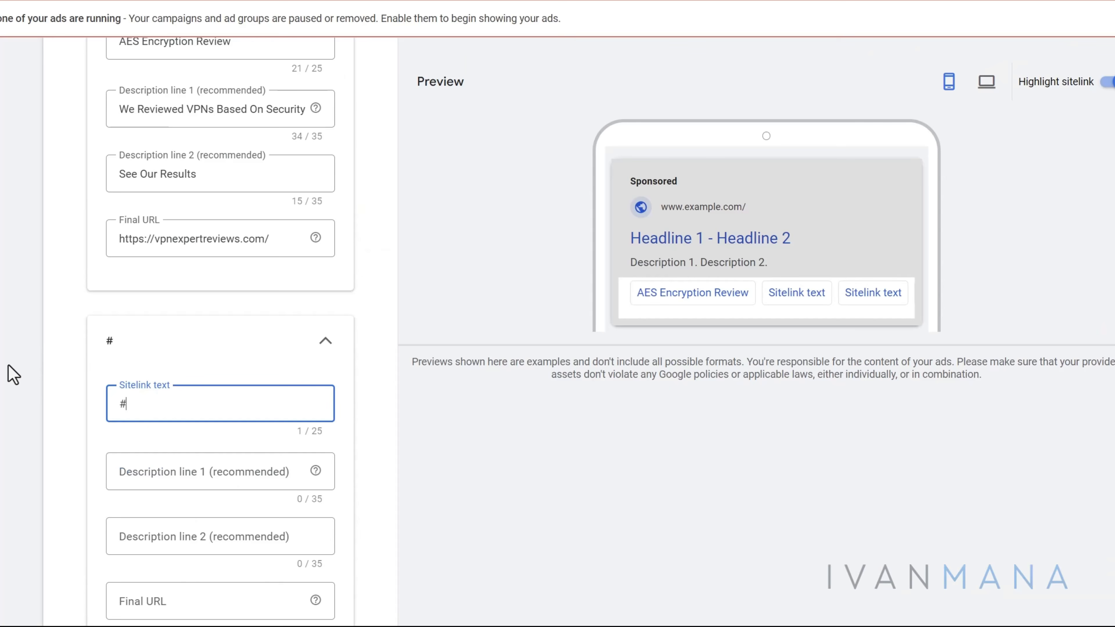
type(" of Countries")
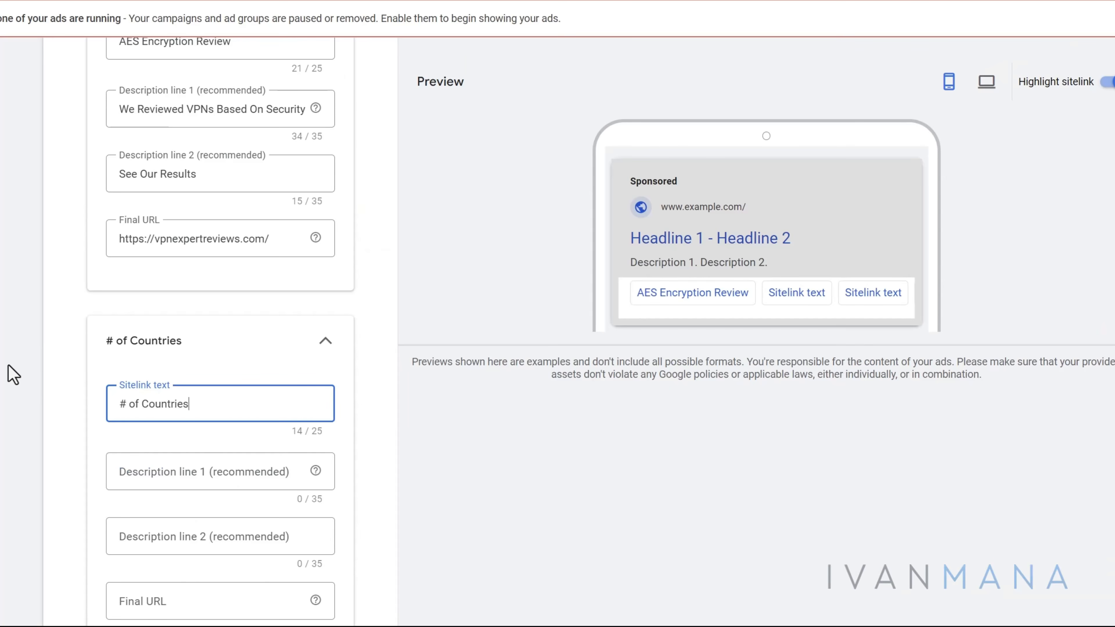
type(" Avail")
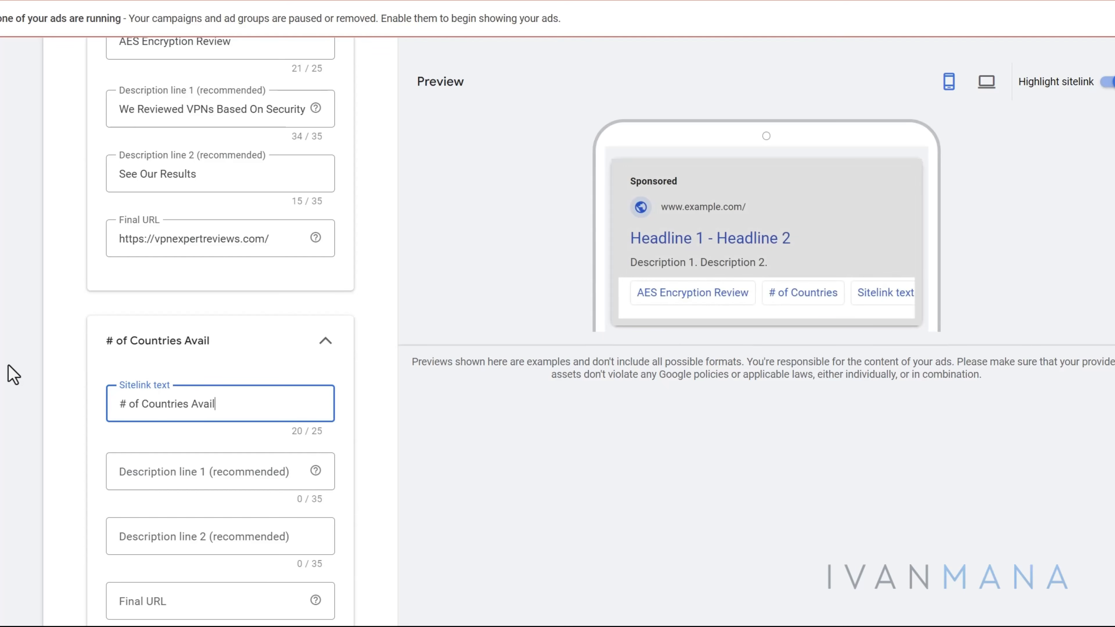
key("BackSpace")
key("BackSpace")
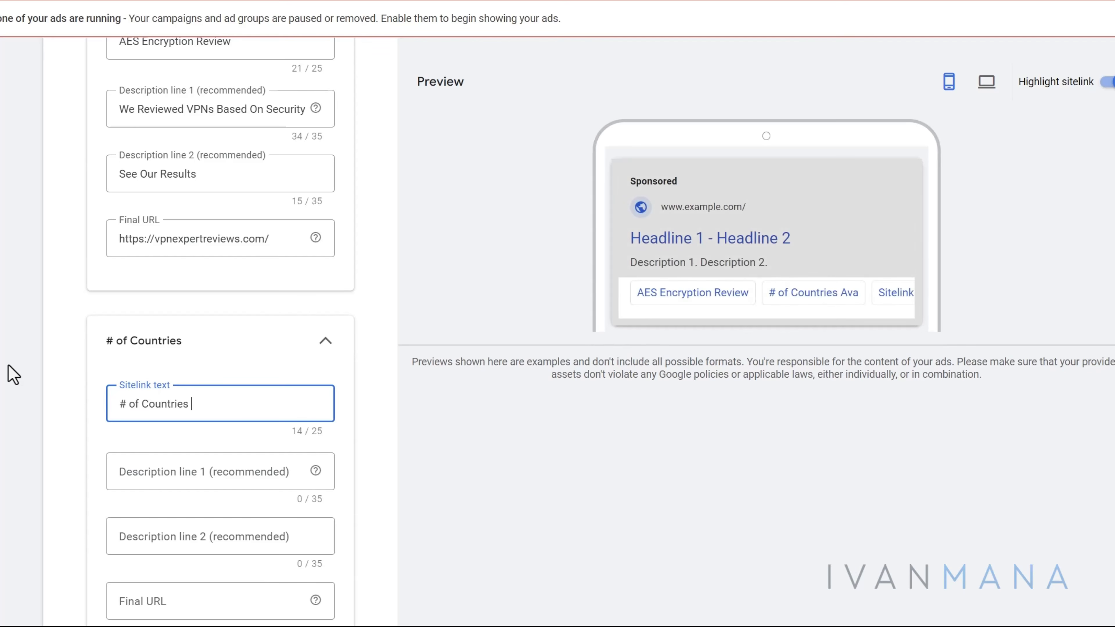
key("BackSpace")
key("BackSpace")
key("BackSpace")
key("BackSpace")
key("BackSpace")
key("BackSpace")
key("BackSpace")
key("BackSpace")
key("BackSpace")
key("BackSpace")
type("Ser")
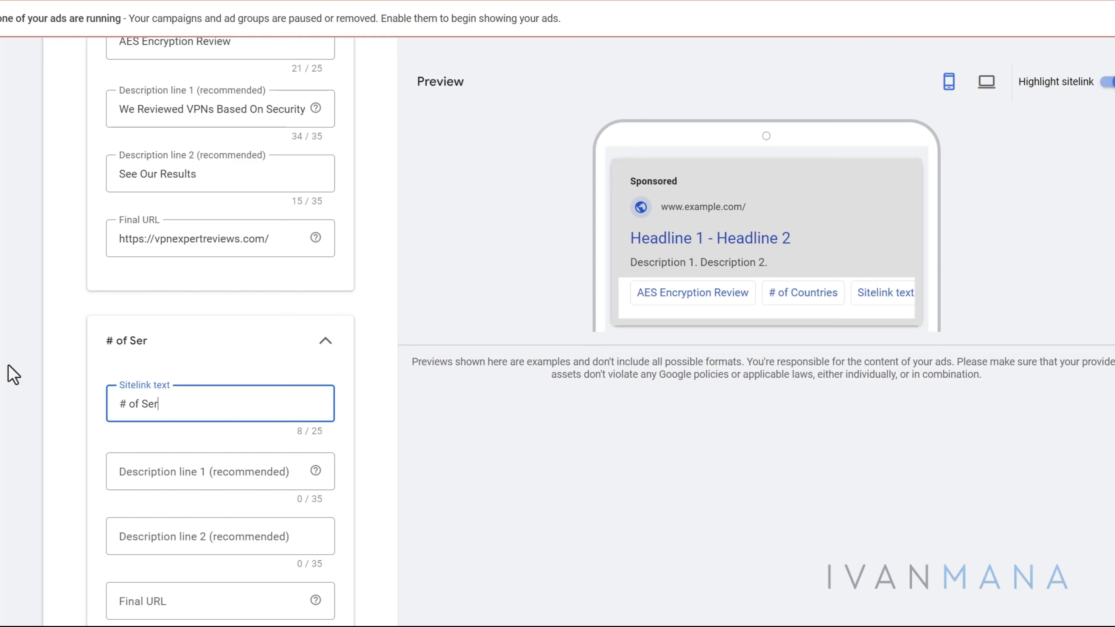
type("vers Available")
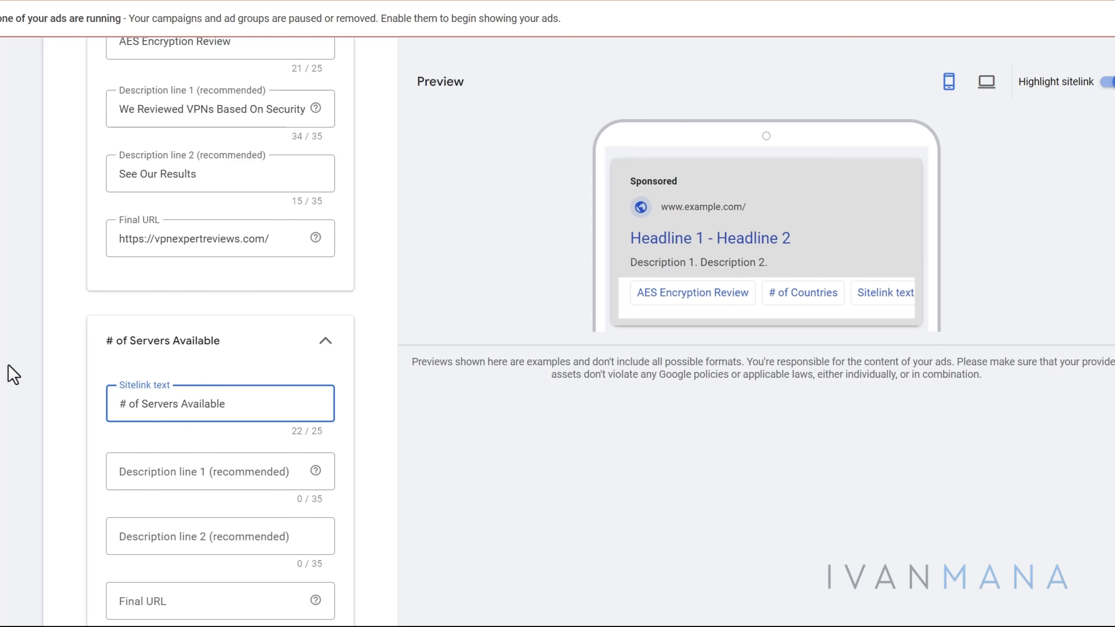
Step: Fill in the # of Servers Available sitelink's first description line as "We Reviewed Server Availability"
scroll(13, 374, "down", 2)
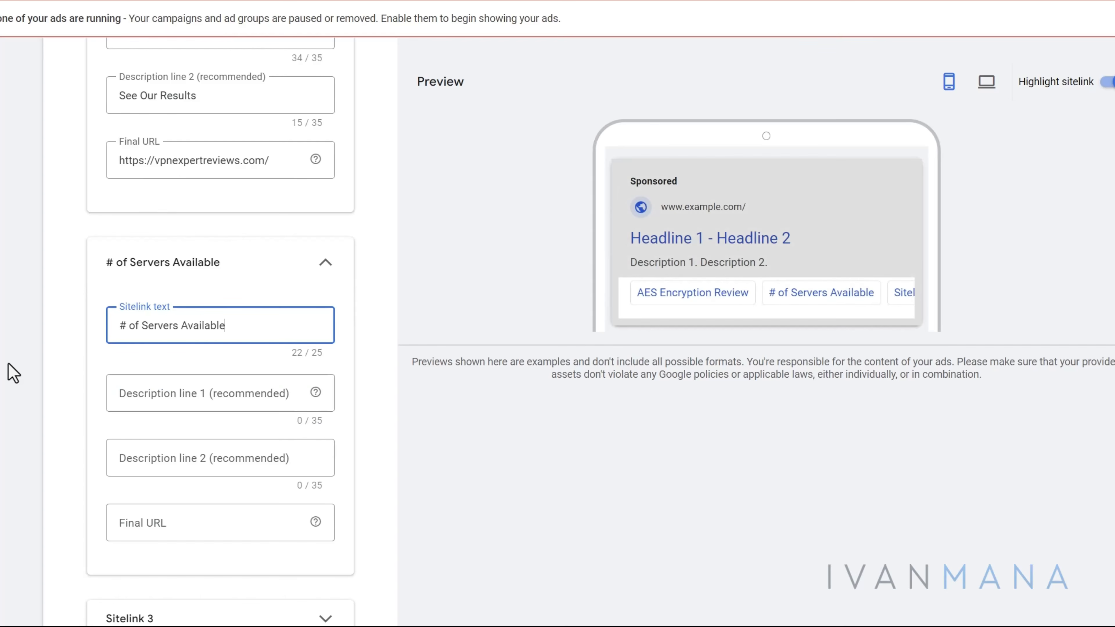
left_click(160, 389)
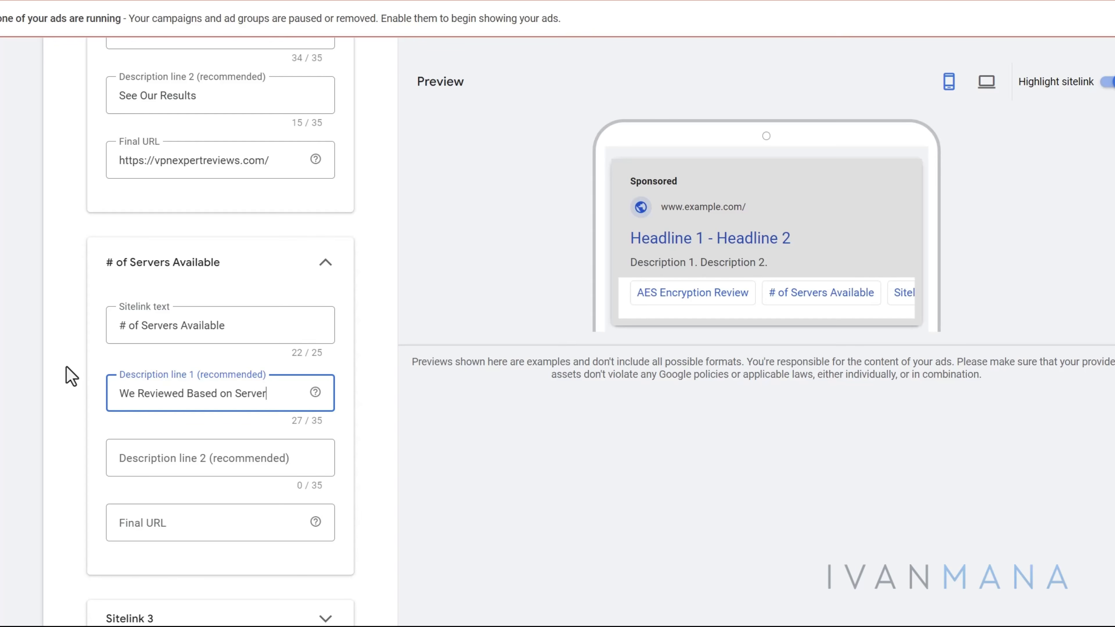
type("ilabil")
key("BackSpace")
key("BackSpace")
type("ility")
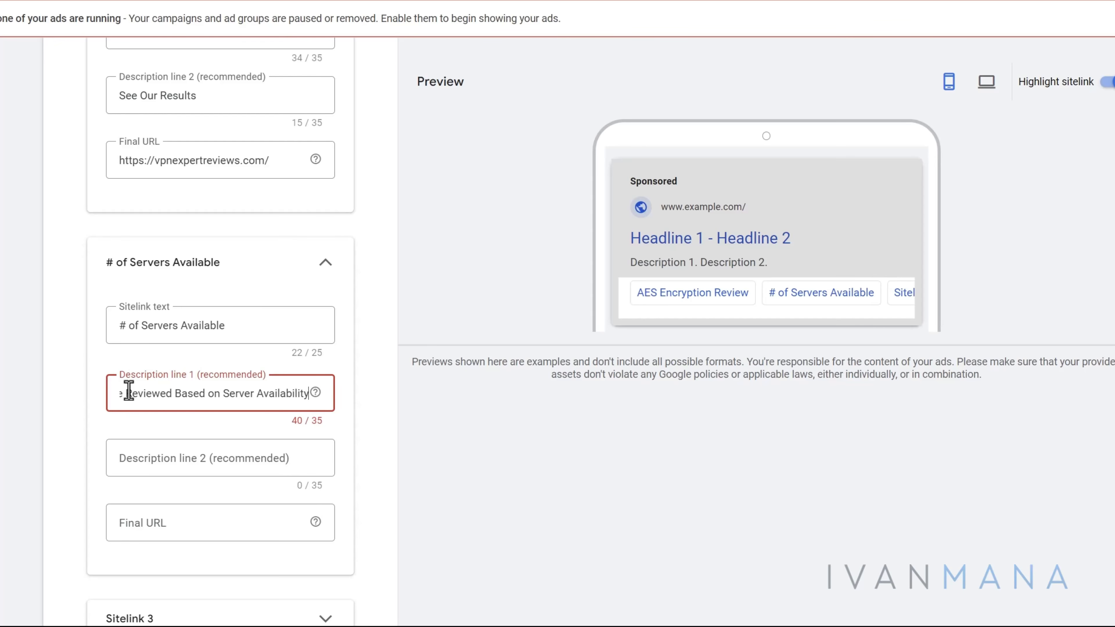
left_click_drag(125, 392, 84, 397)
key("Delete")
key("Delete")
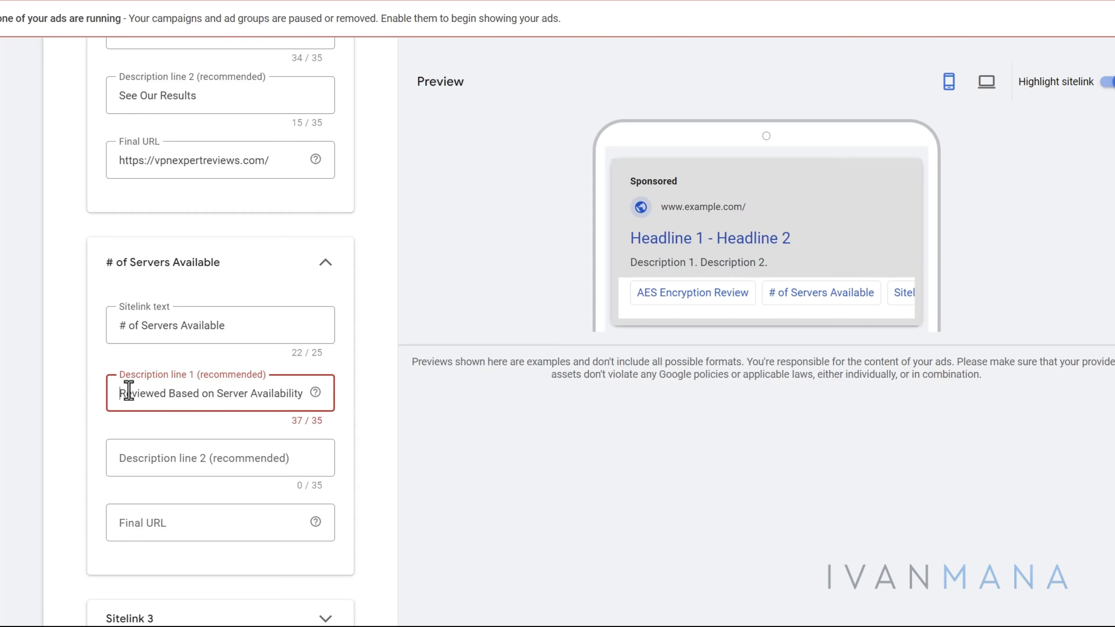
double_click(208, 394)
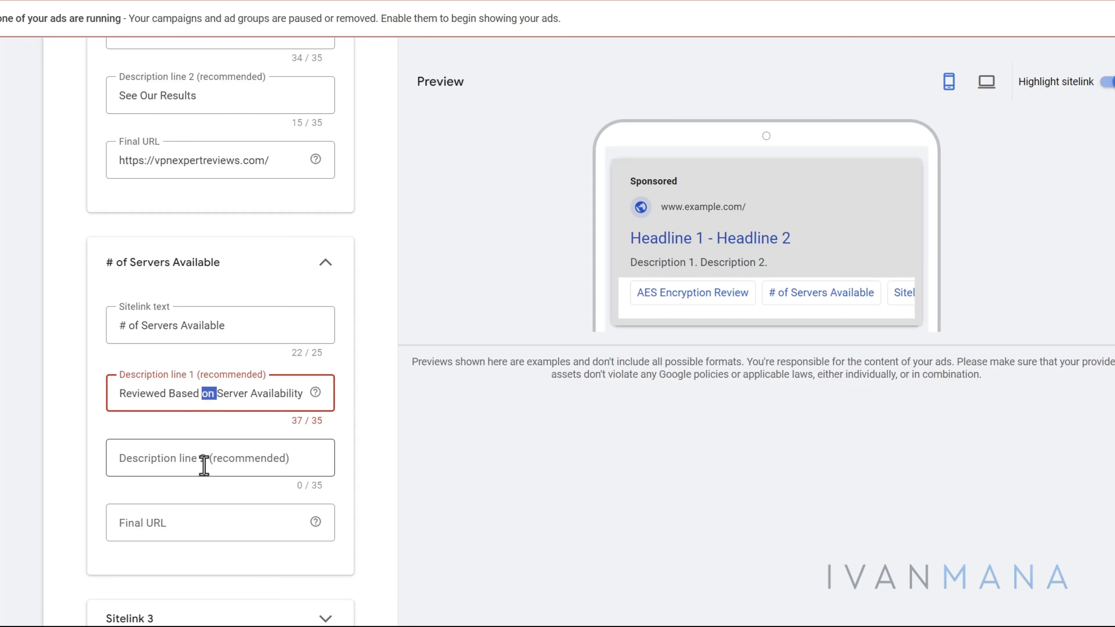
key("BackSpace")
key("BackSpace")
key("BackSpace")
key("BackSpace")
key("BackSpace")
key("BackSpace")
key("BackSpace")
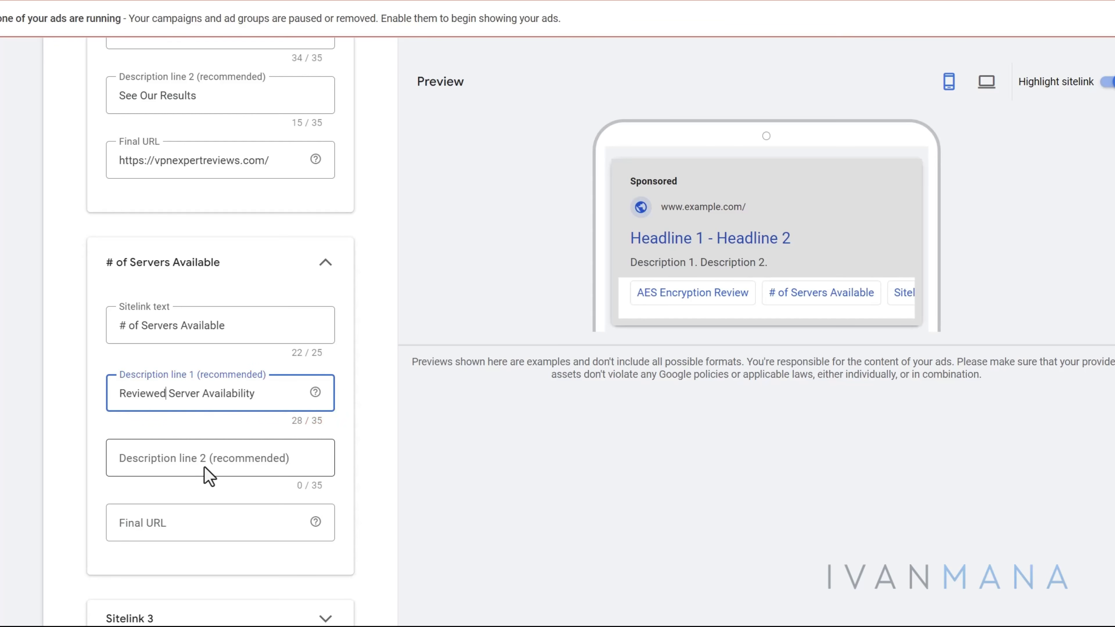
type("We")
Step: Enter "See Our Results" as the second sitelink's second description line and switch the ad preview to desktop
left_click(205, 468)
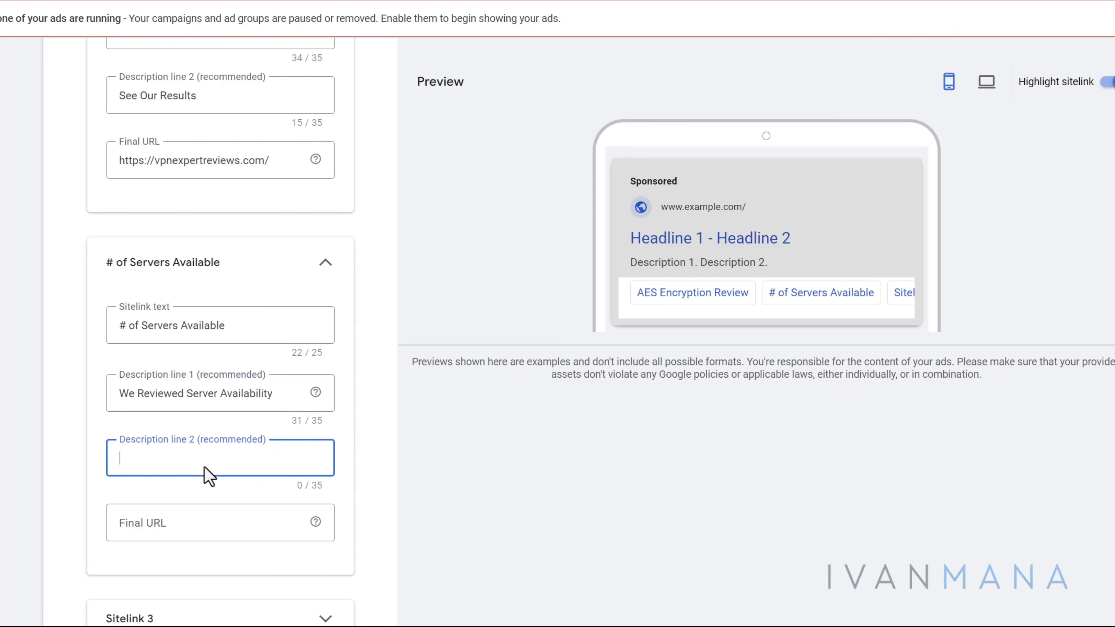
scroll(380, 347, "down", 2)
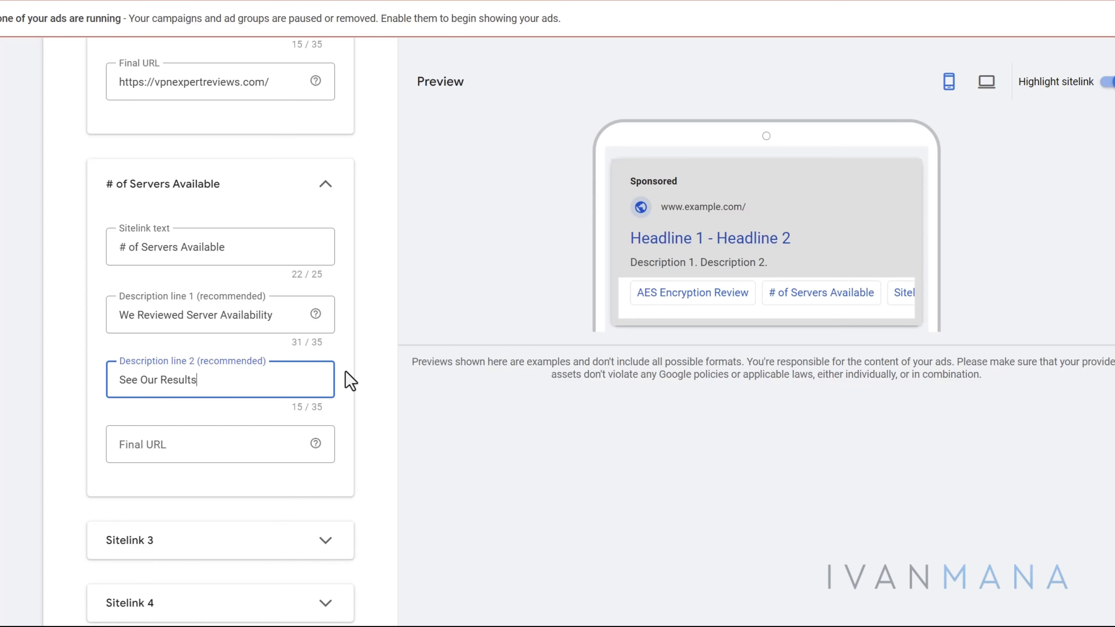
left_click(985, 82)
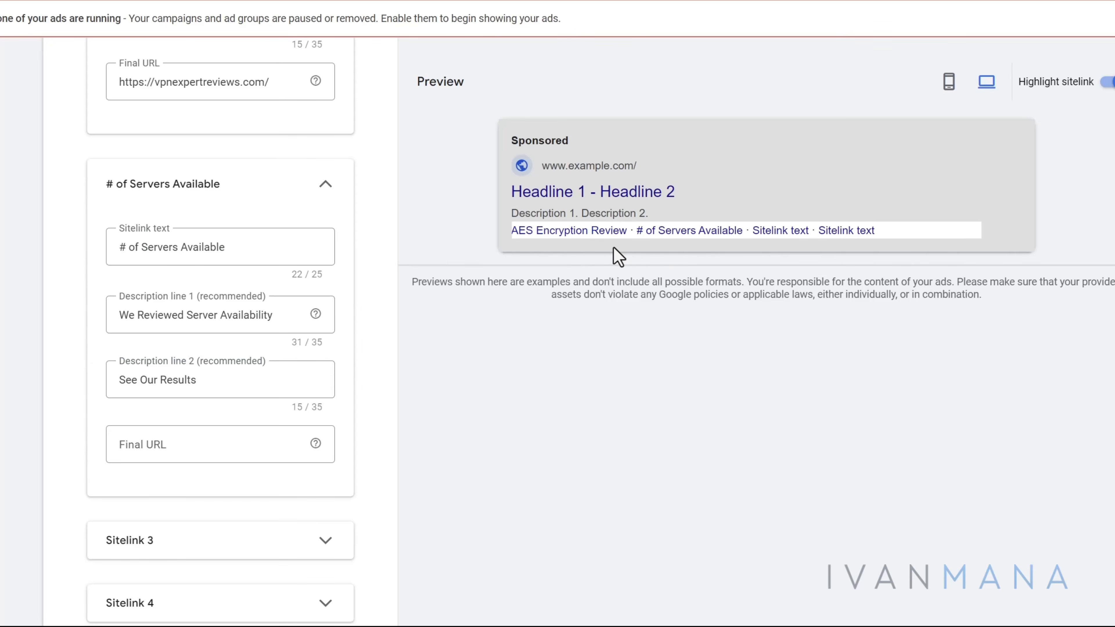
scroll(478, 420, "down", 2)
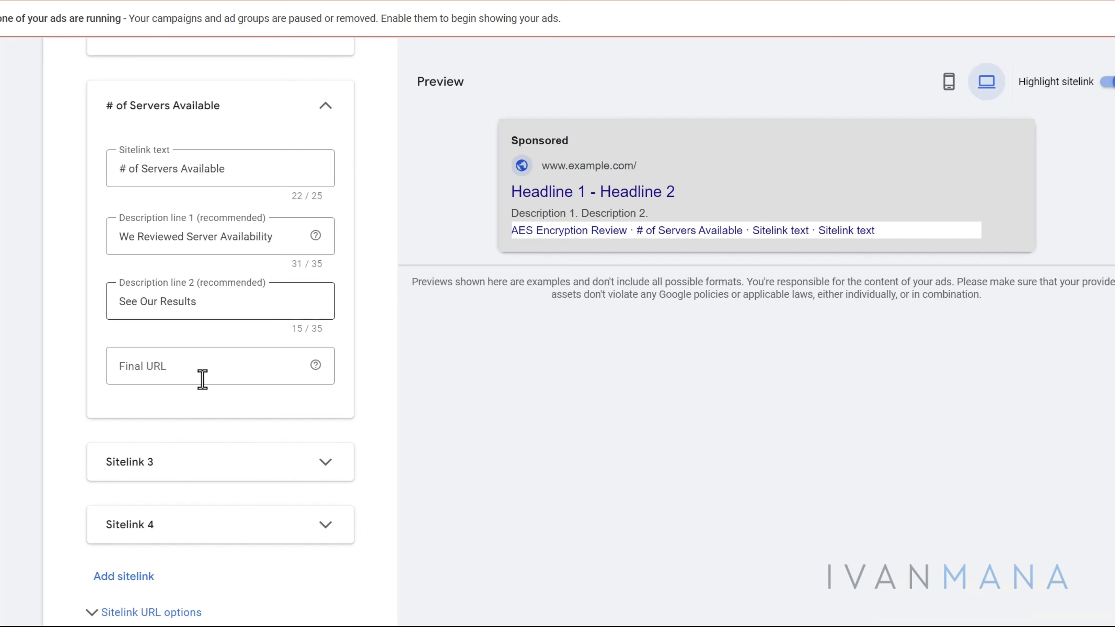
left_click(175, 371)
type("https://vpnexpertreviews.com/")
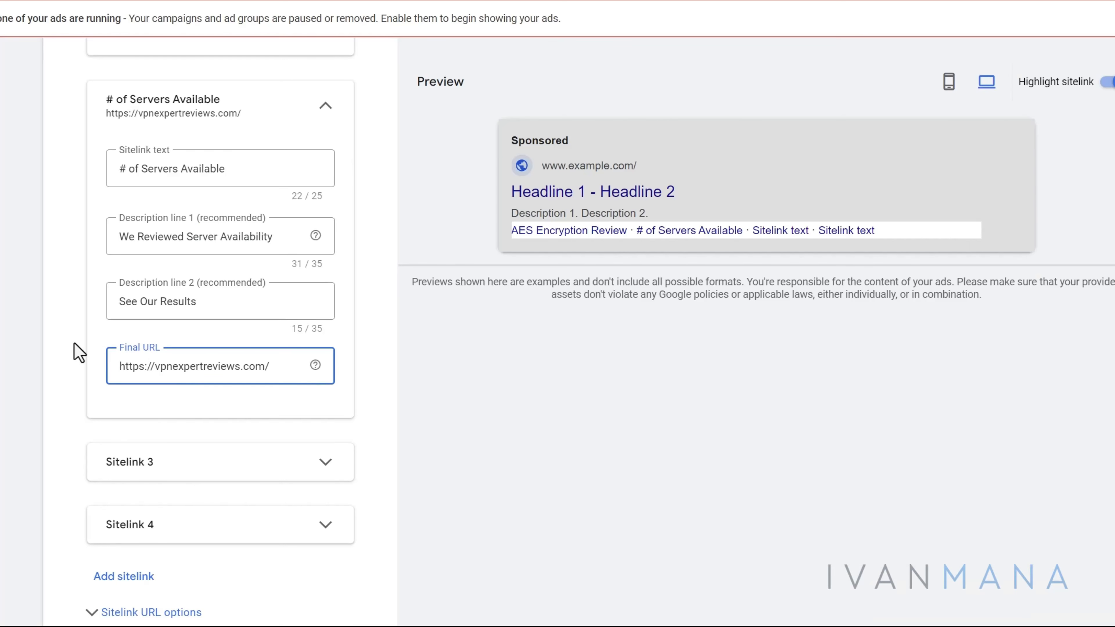
scroll(74, 351, "up", 4)
scroll(467, 268, "up", 2)
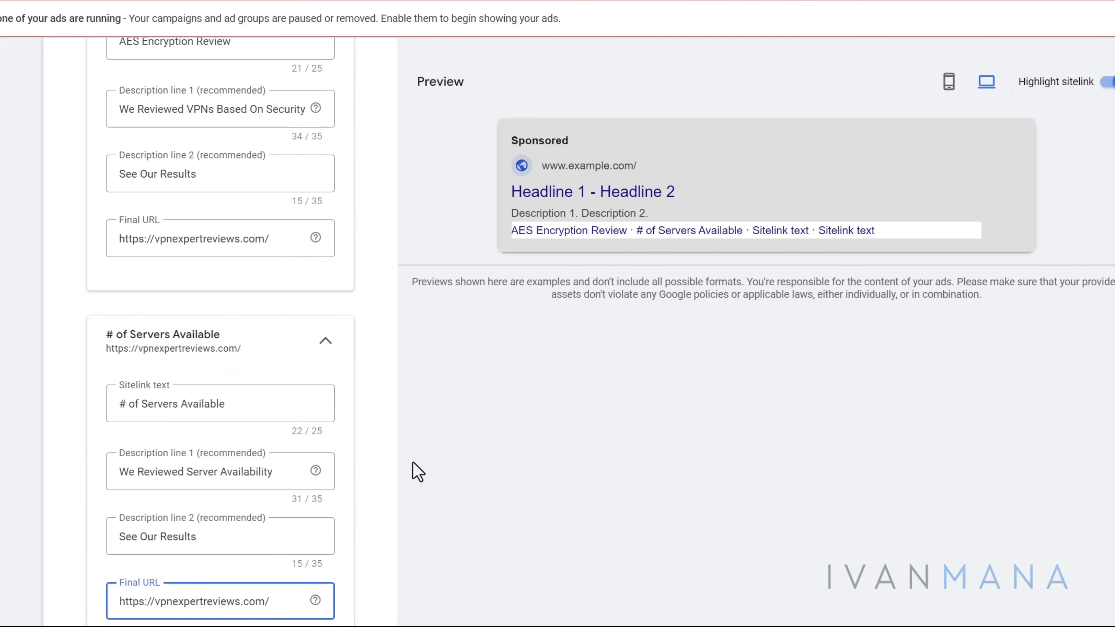
scroll(414, 472, "down", 4)
type("#")
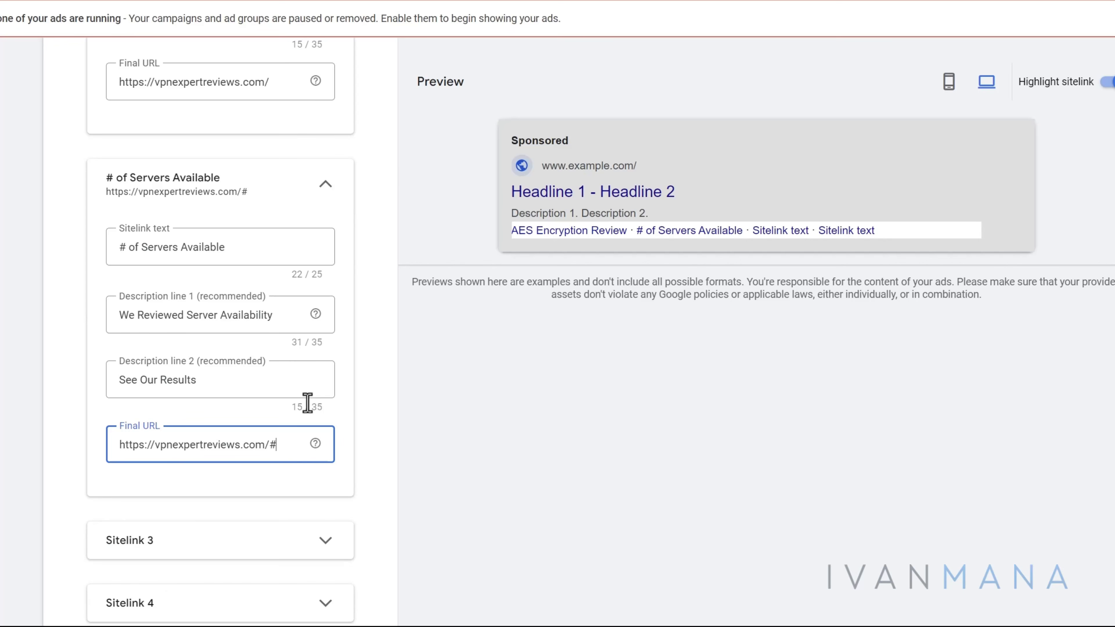
type("servers")
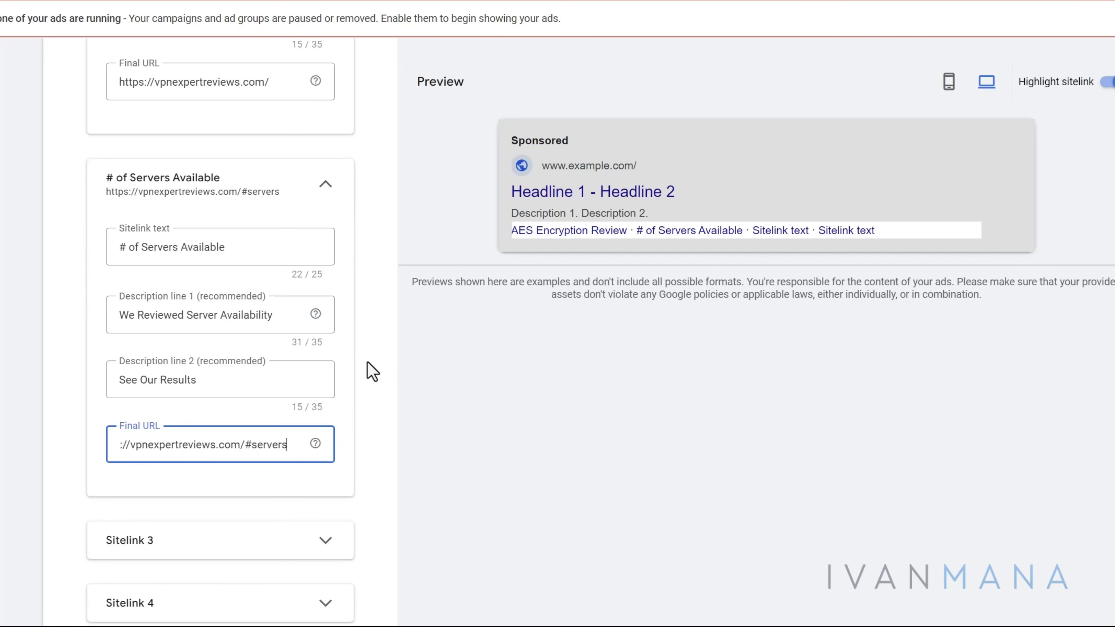
Step: Append "#encryption" to the AES Encryption Review sitelink's final URL
scroll(366, 362, "up", 2)
left_click(279, 160)
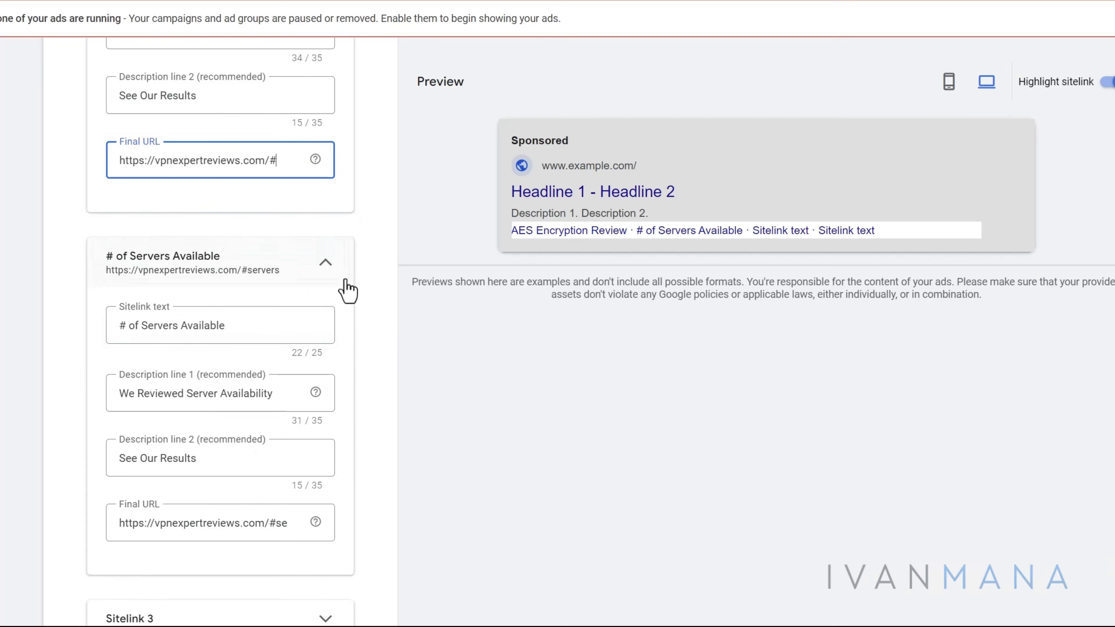
scroll(347, 290, "up", 2)
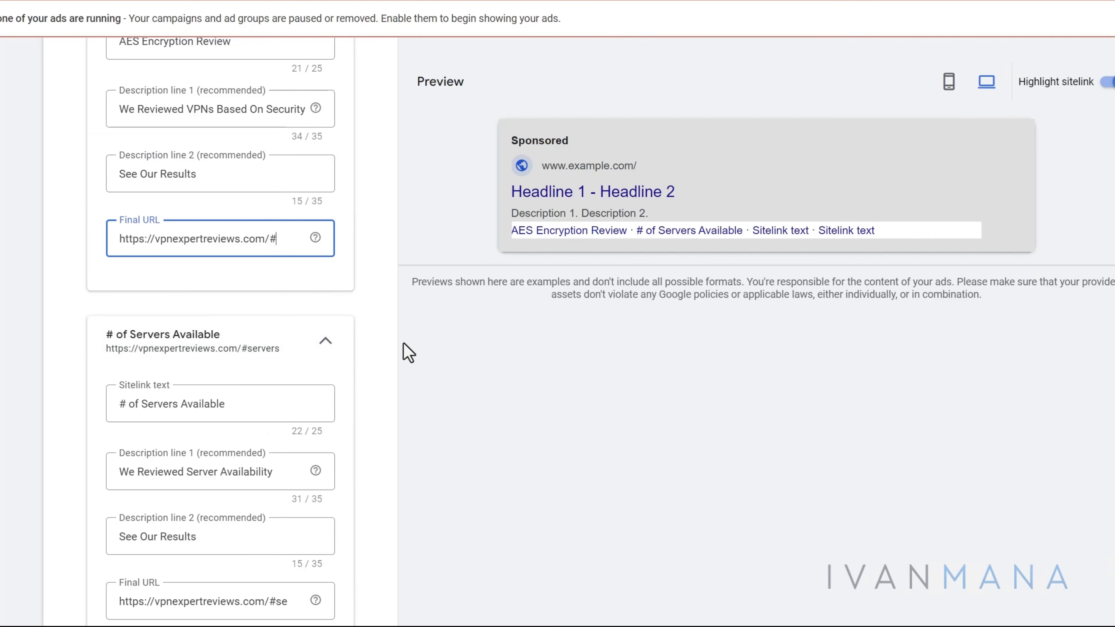
type("encryptio")
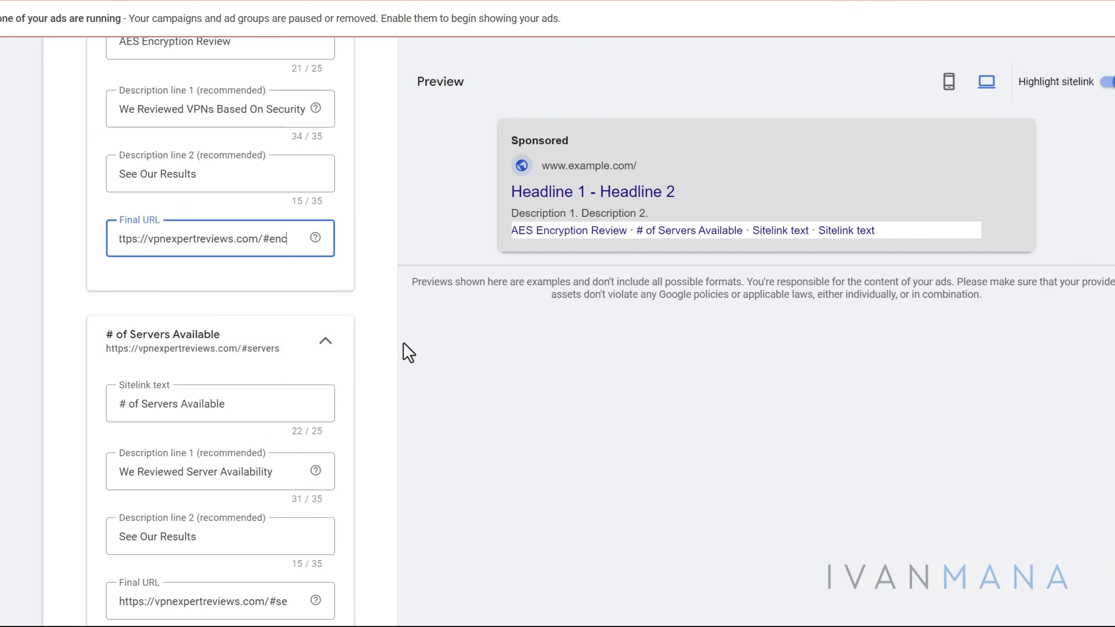
type("n")
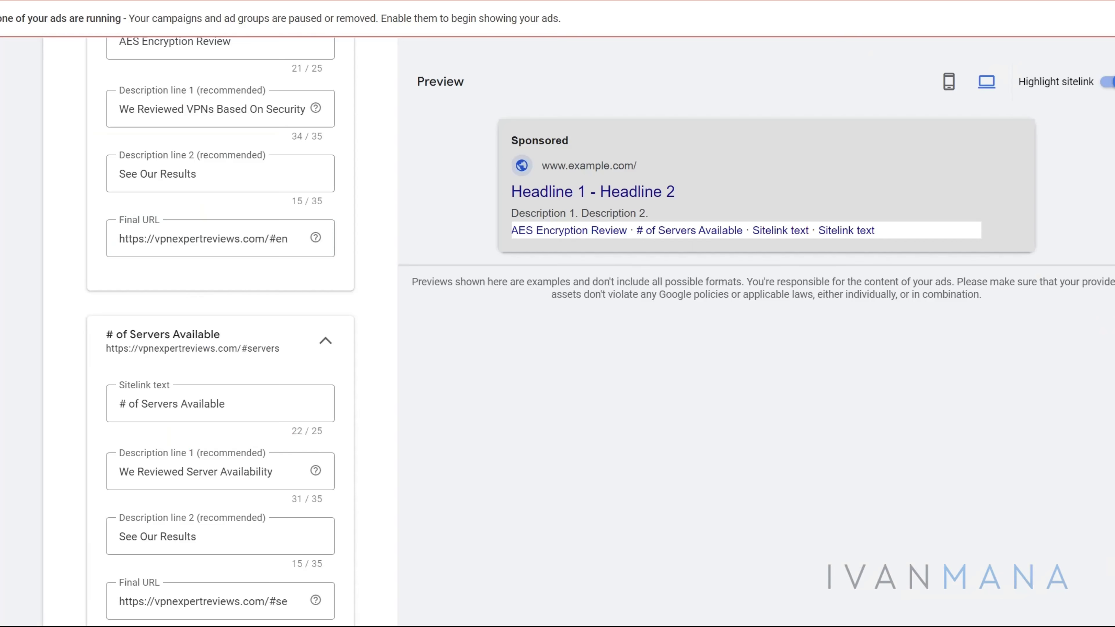
left_click(324, 238)
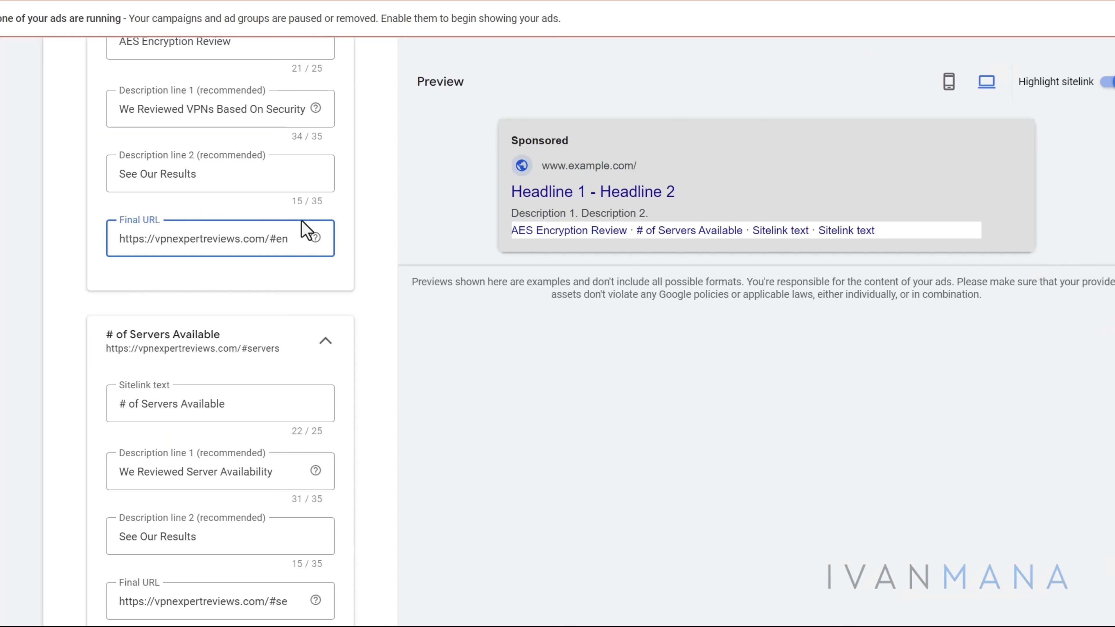
double_click(281, 238)
type("encryption")
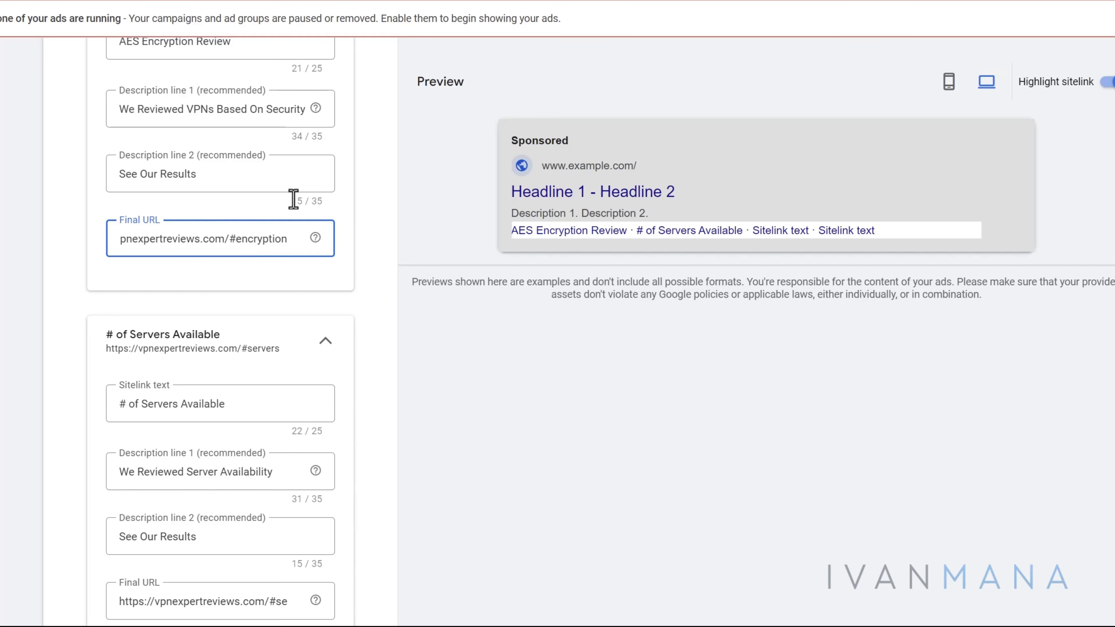
scroll(281, 229, "up", 3)
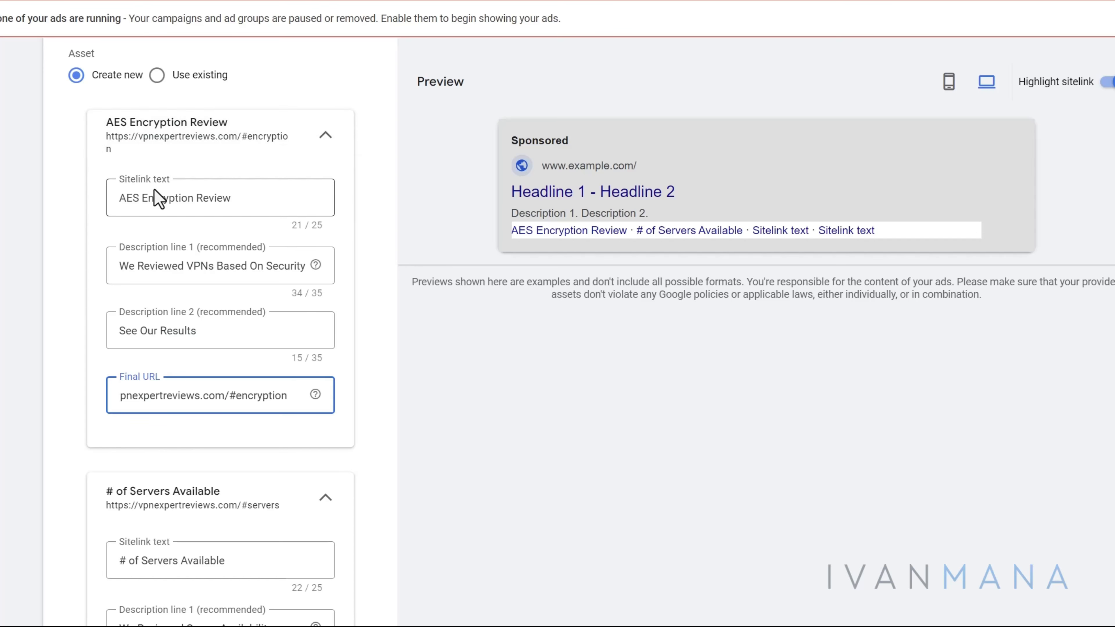
scroll(94, 303, "down", 5)
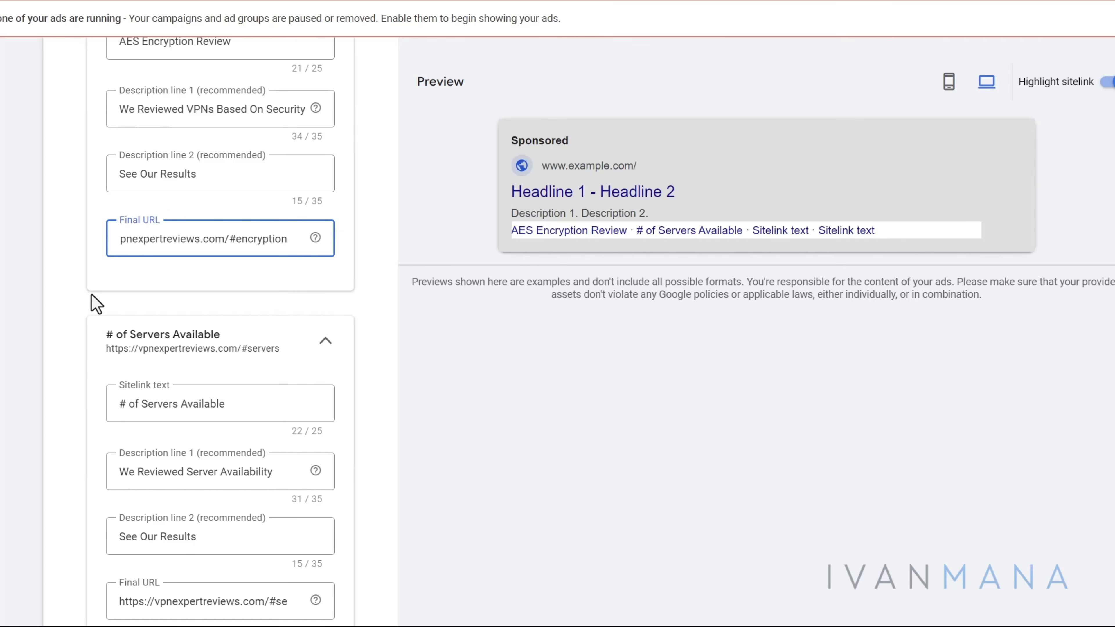
Step: Expand the blank third sitelink and review the VPN listings page and the existing sitelinks for another feature to highlight
scroll(96, 303, "down", 5)
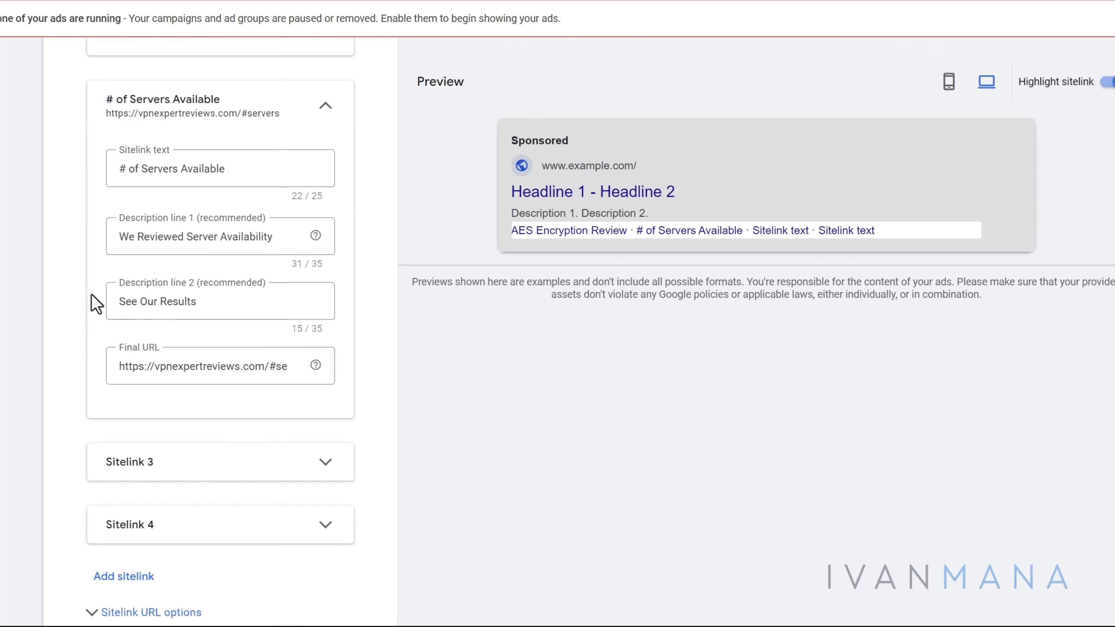
left_click(135, 386)
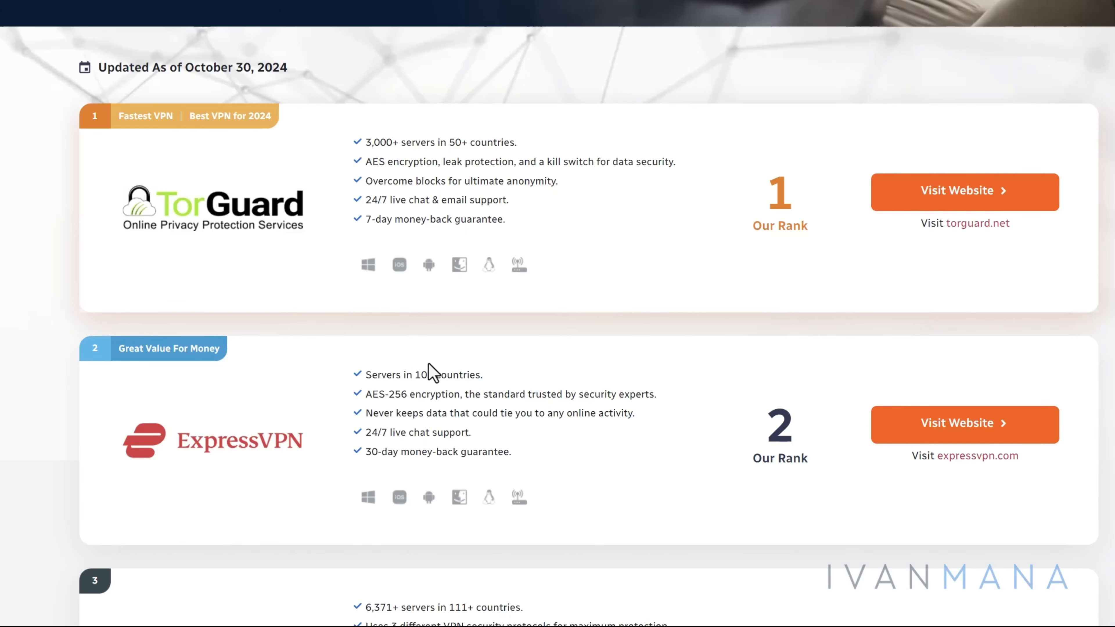
scroll(432, 373, "down", 2)
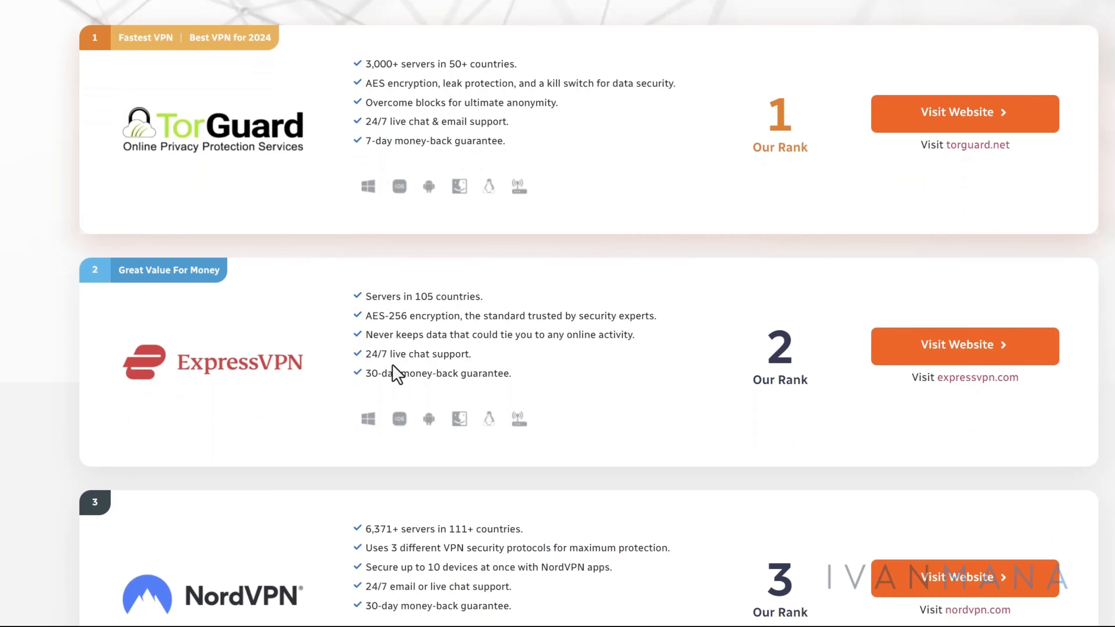
scroll(397, 376, "down", 2)
scroll(397, 375, "down", 2)
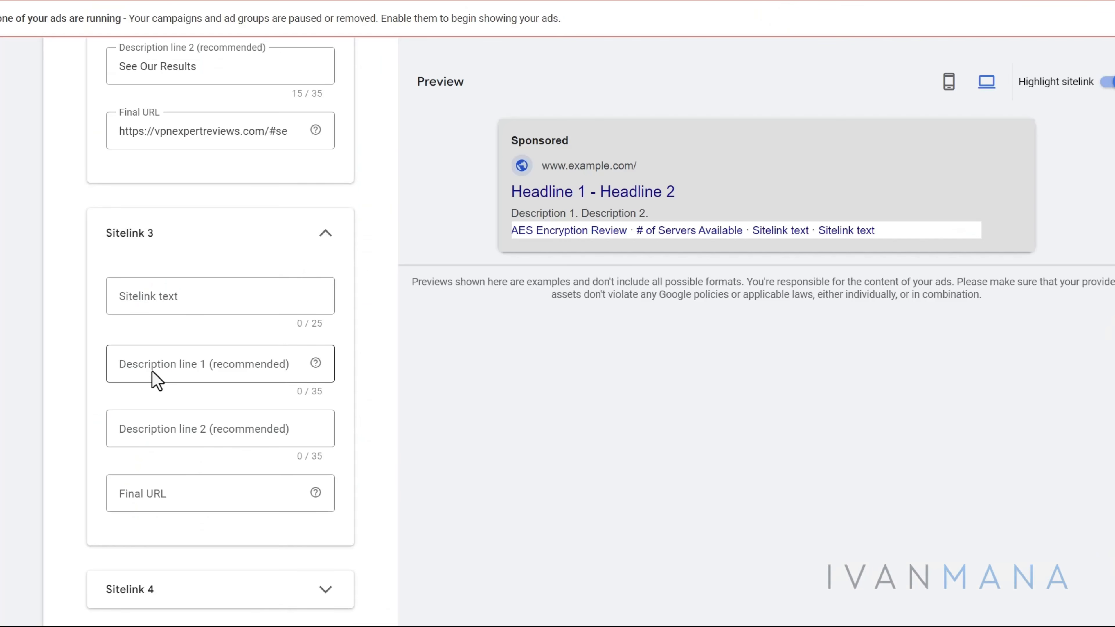
scroll(104, 325, "up", 8)
scroll(104, 327, "up", 2)
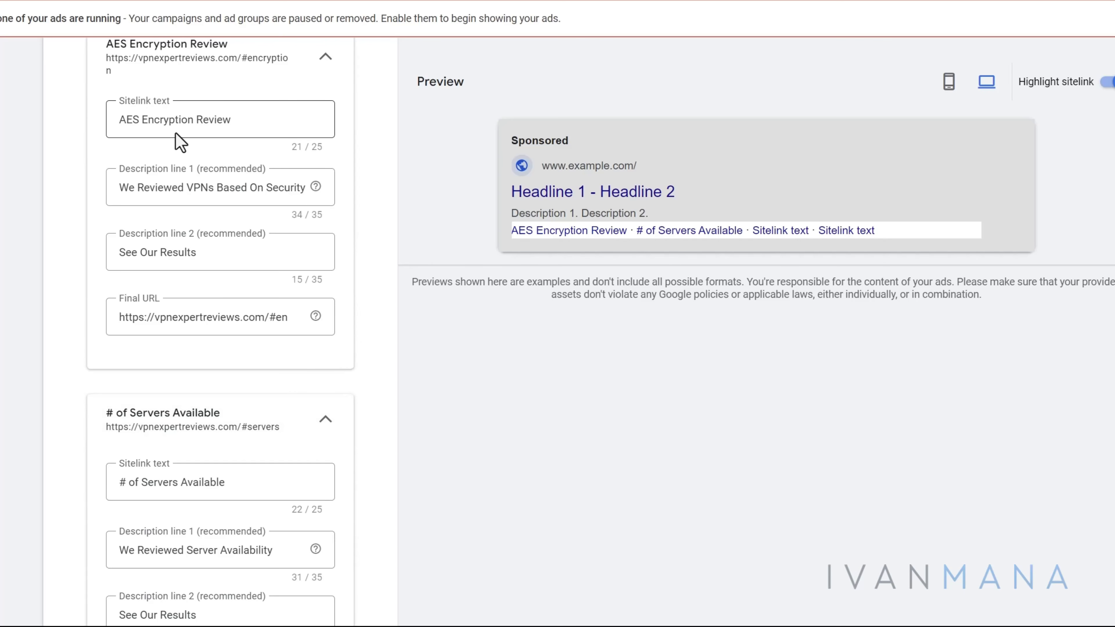
scroll(47, 271, "down", 4)
scroll(44, 279, "down", 8)
Step: Enter "We Reviewed Anonymity" as the sitelink text of the third sitelink
left_click(126, 380)
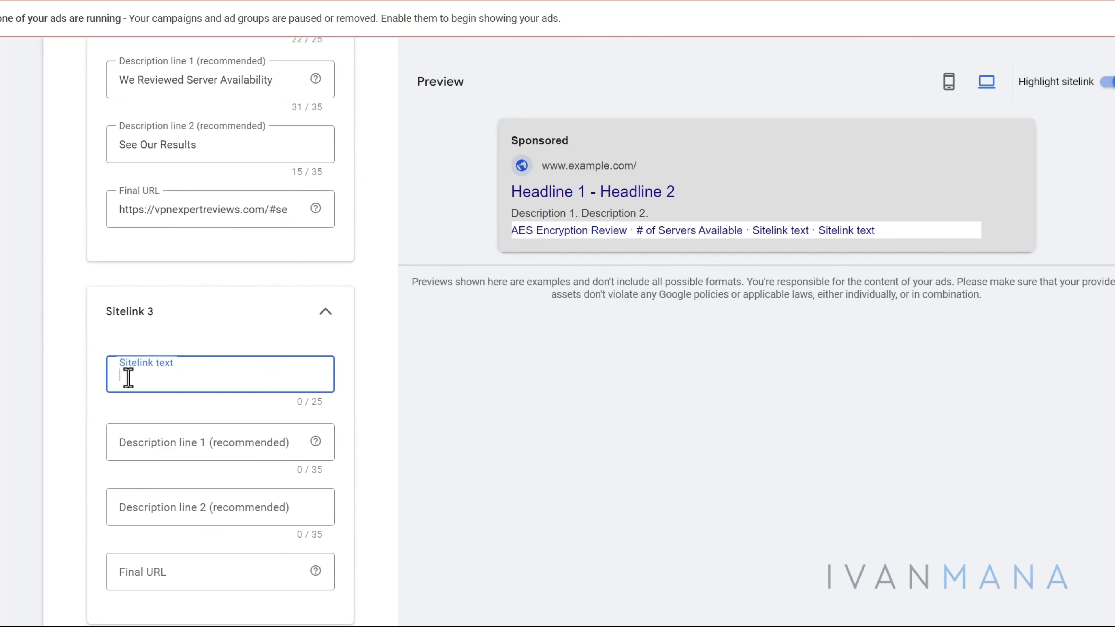
type("We Re")
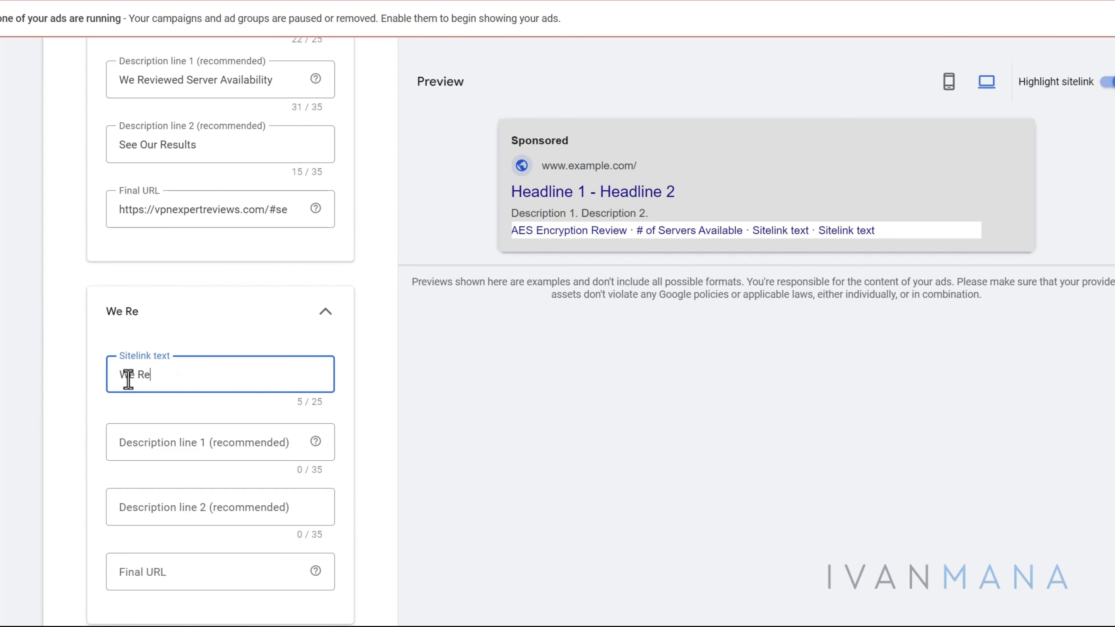
key("BackSpace")
key("BackSpace")
key("BackSpace")
type("iewed Anon")
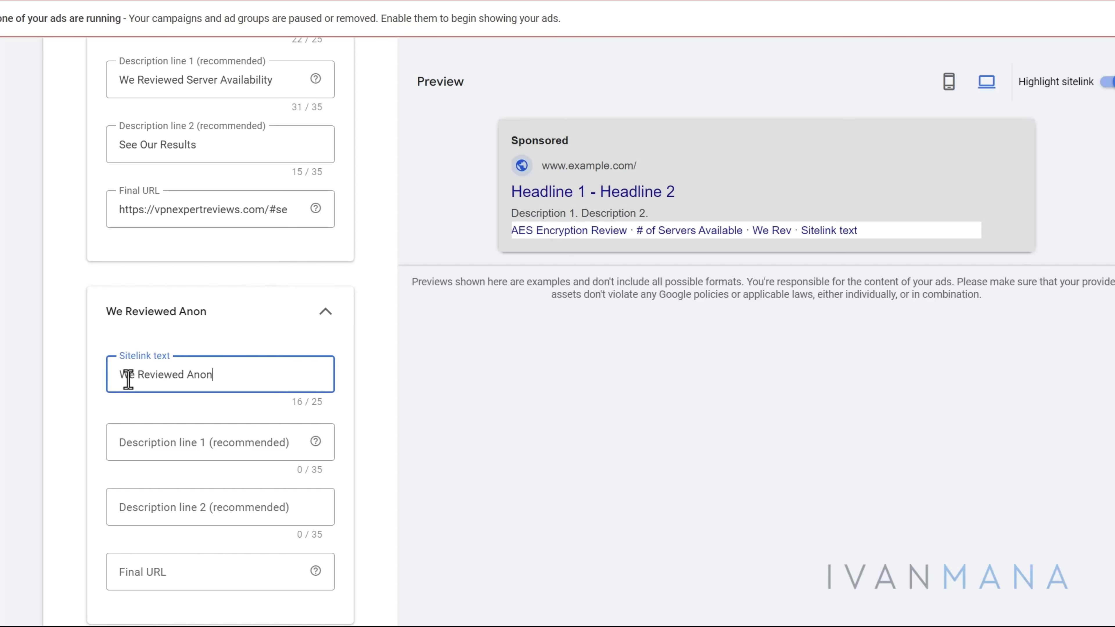
type("i")
key("BackSpace")
type("y")
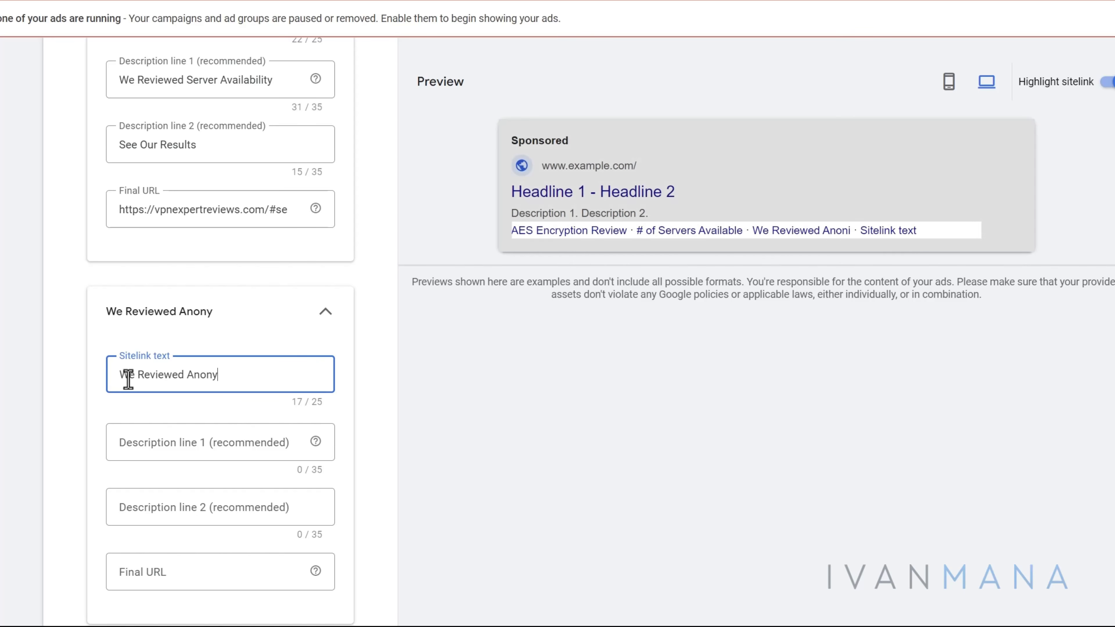
type("mity")
key("Tab")
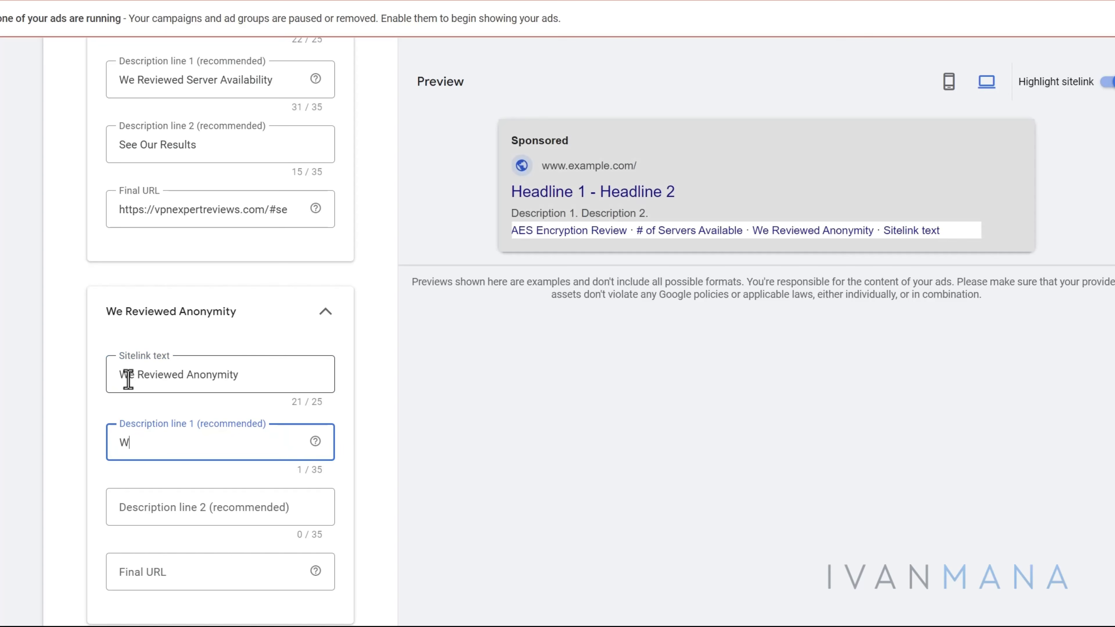
Step: Check the protocol details on the VPN review page and enter "We Reviewed the Protocols & Logs" as the anonymity sitelink's first description line
scroll(128, 380, "up", 4)
scroll(129, 386, "down", 4)
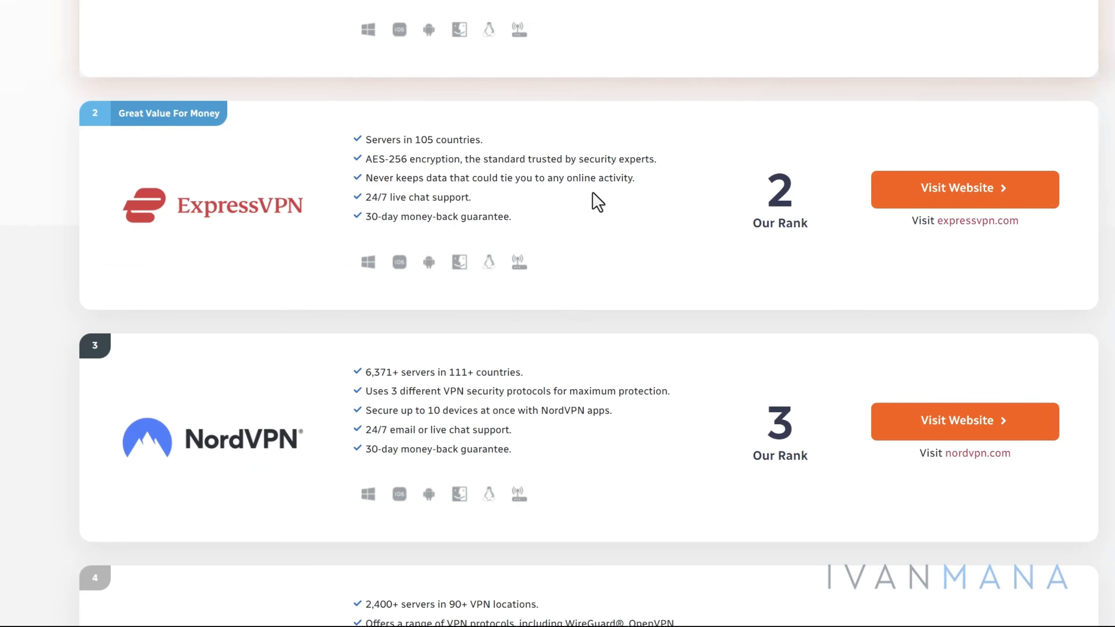
scroll(455, 340, "down", 5)
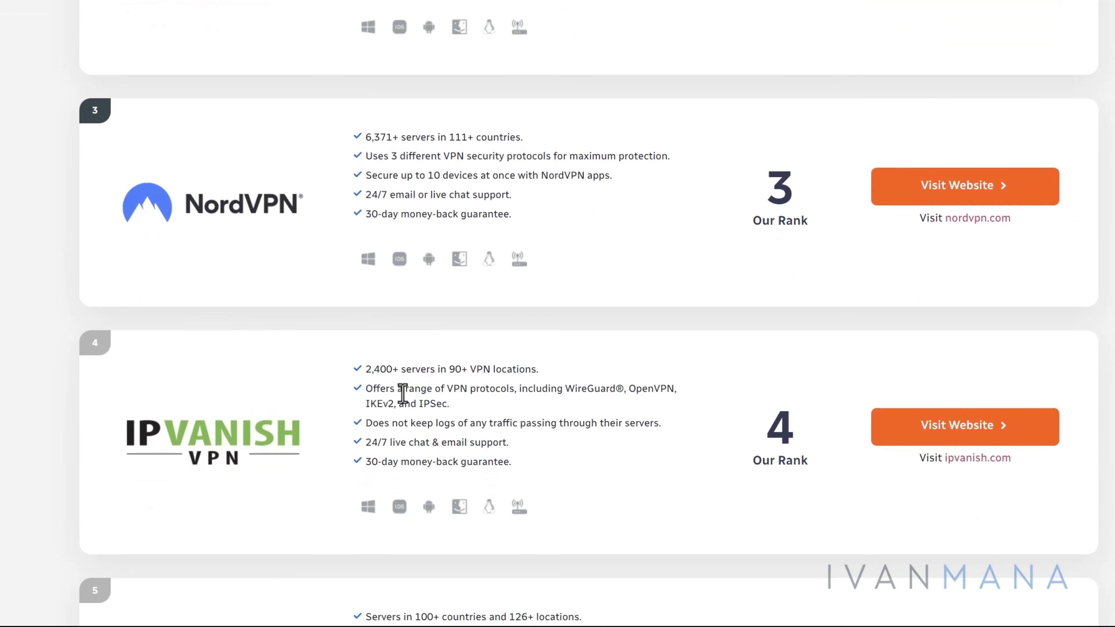
left_click_drag(403, 388, 526, 408)
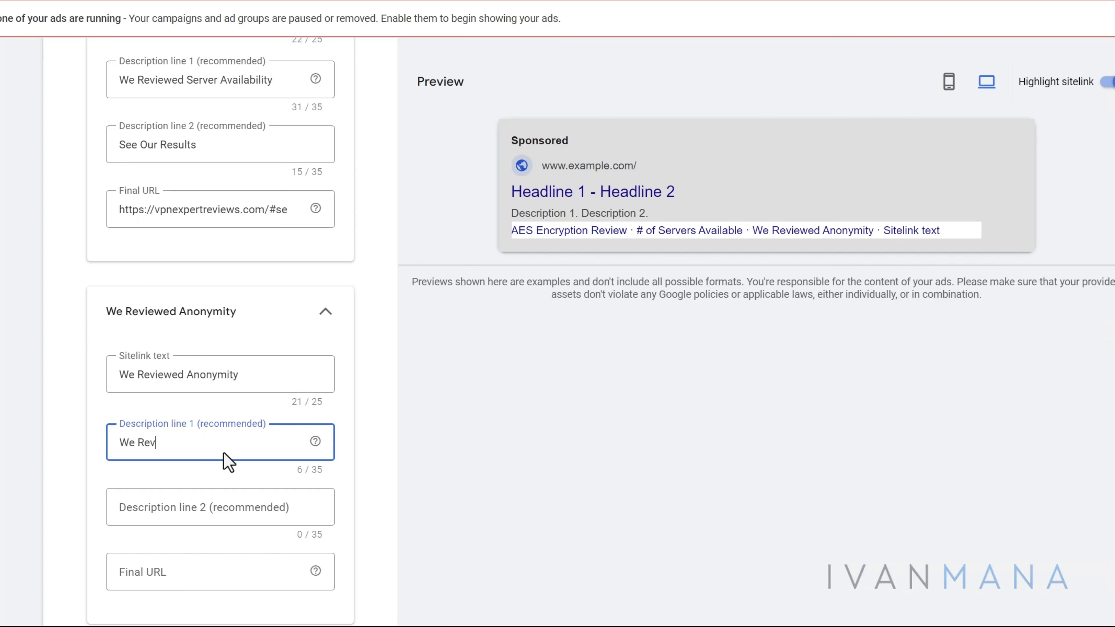
type("otocols & Logs")
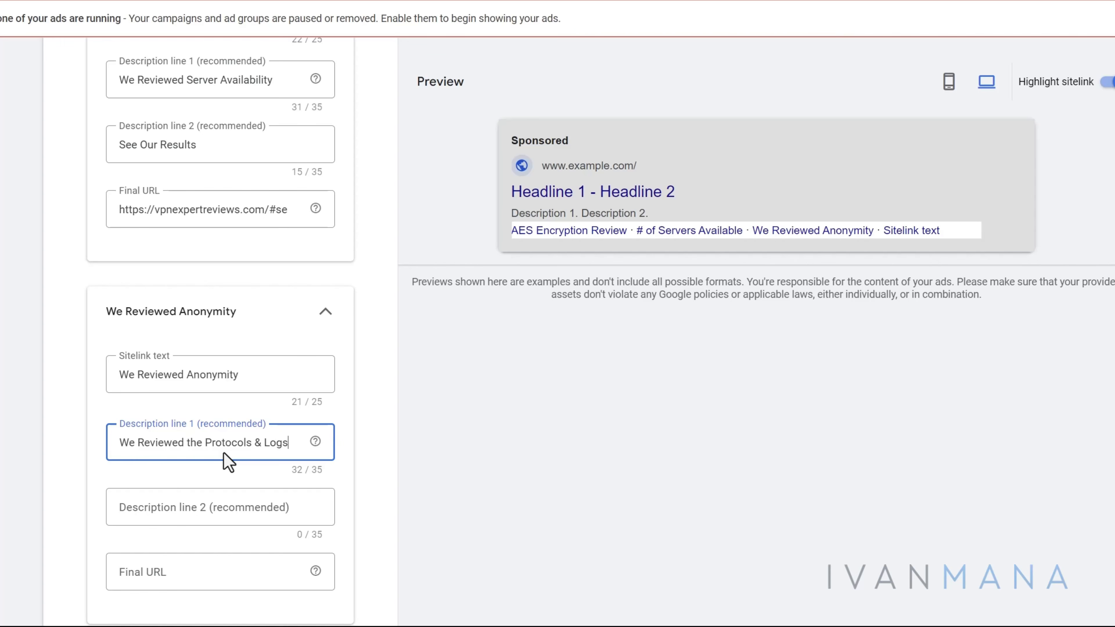
Step: Consult the VPN review page further and enter "See What We Found" as the anonymity sitelink's second description line
scroll(226, 459, "down", 2)
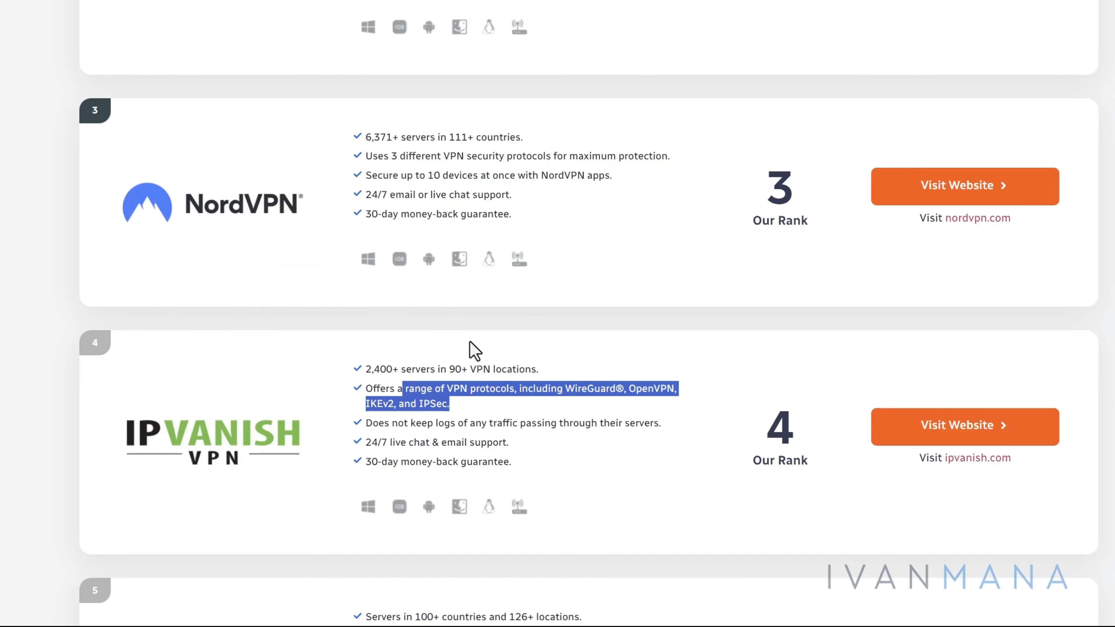
left_click(566, 470)
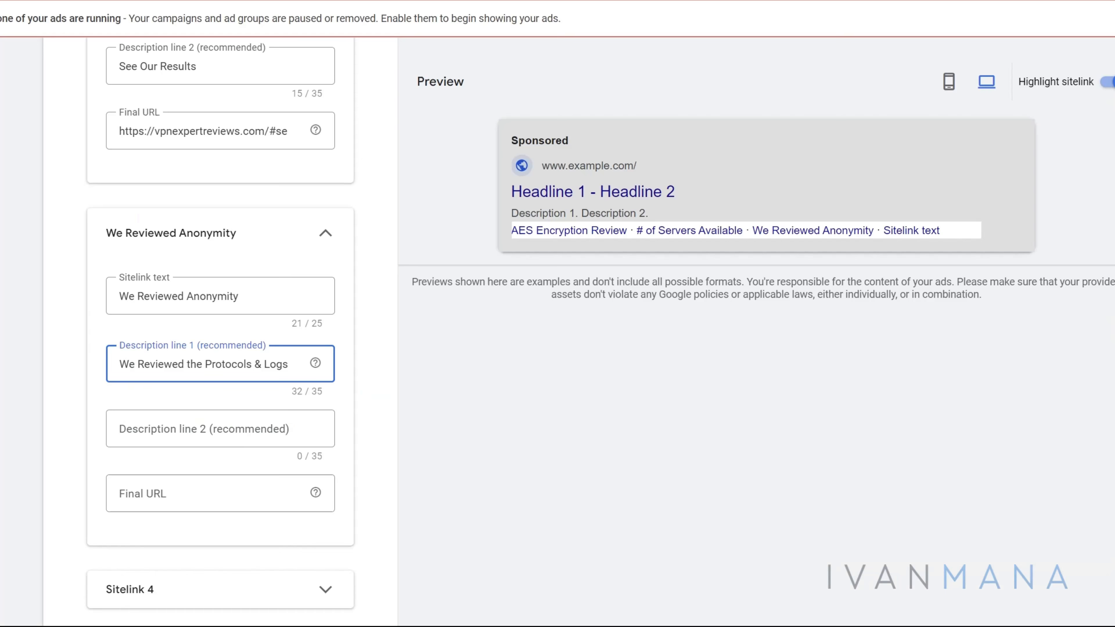
left_click(166, 441)
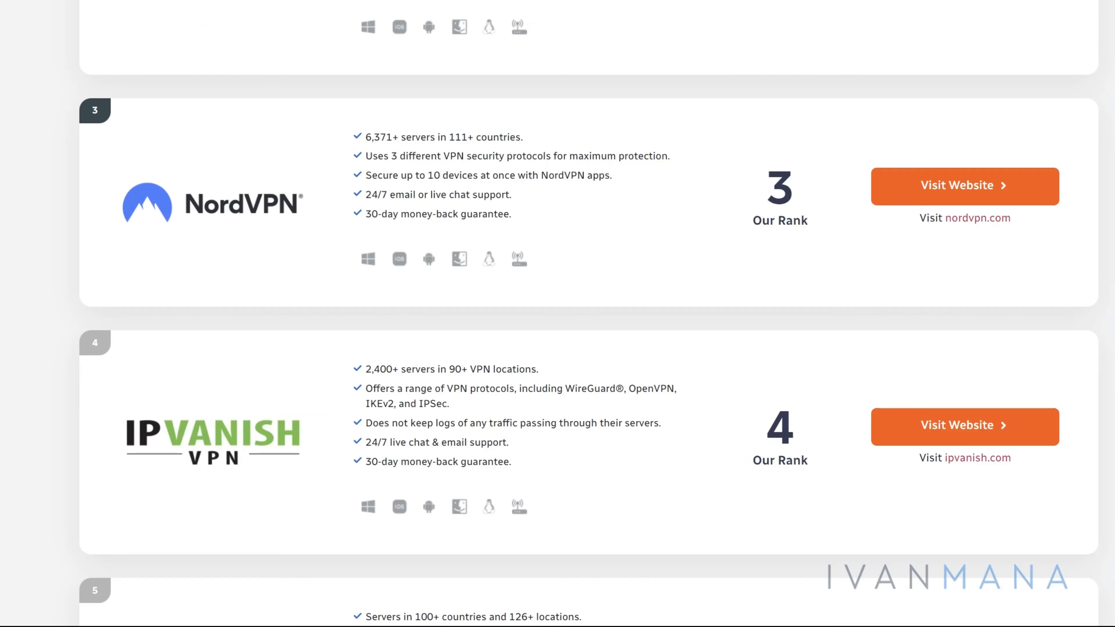
scroll(466, 344, "down", 15)
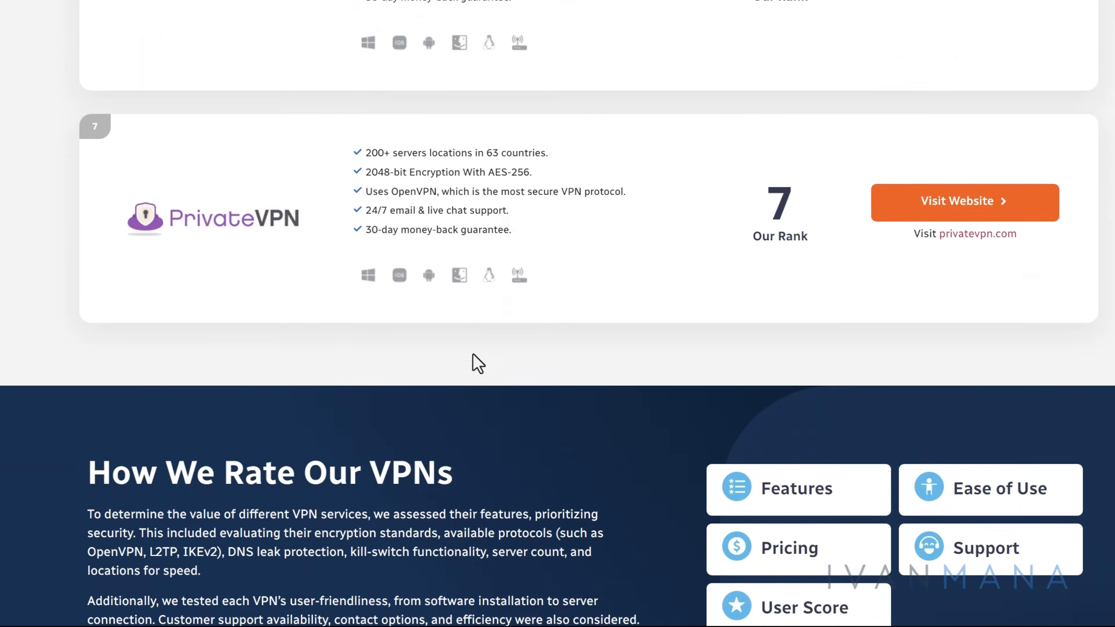
scroll(478, 362, "down", 10)
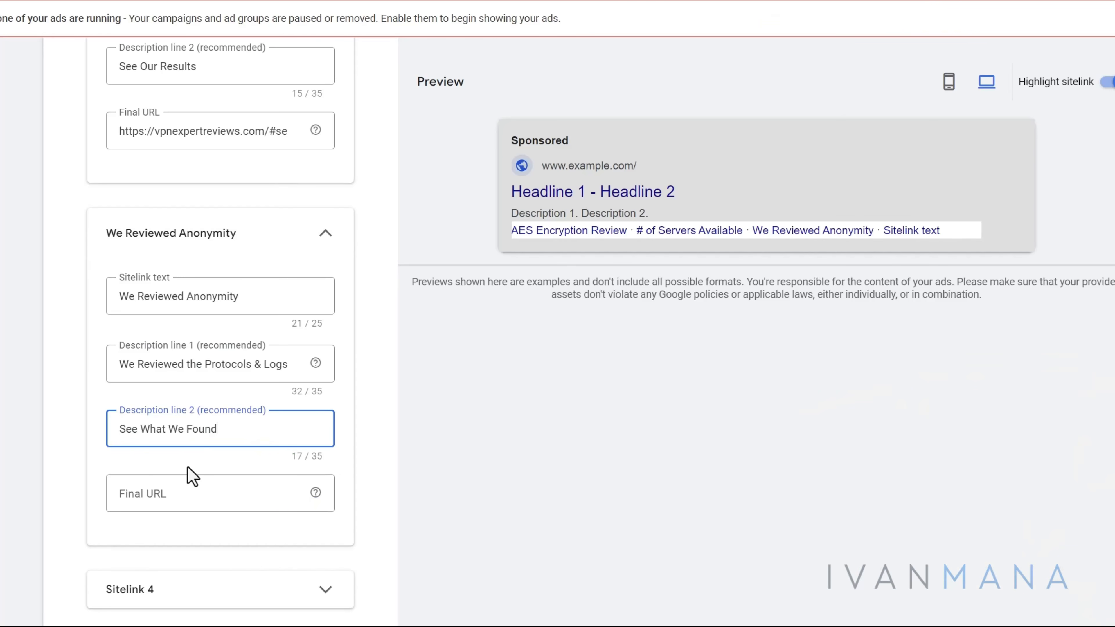
left_click(144, 490)
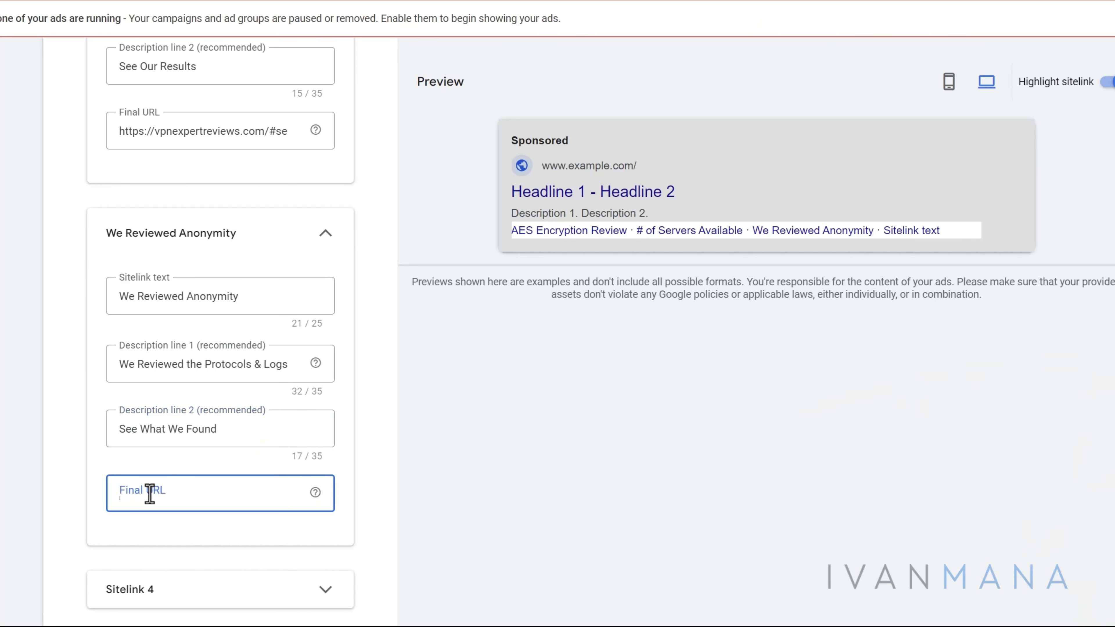
type("https://vpnexpertreviews.com/")
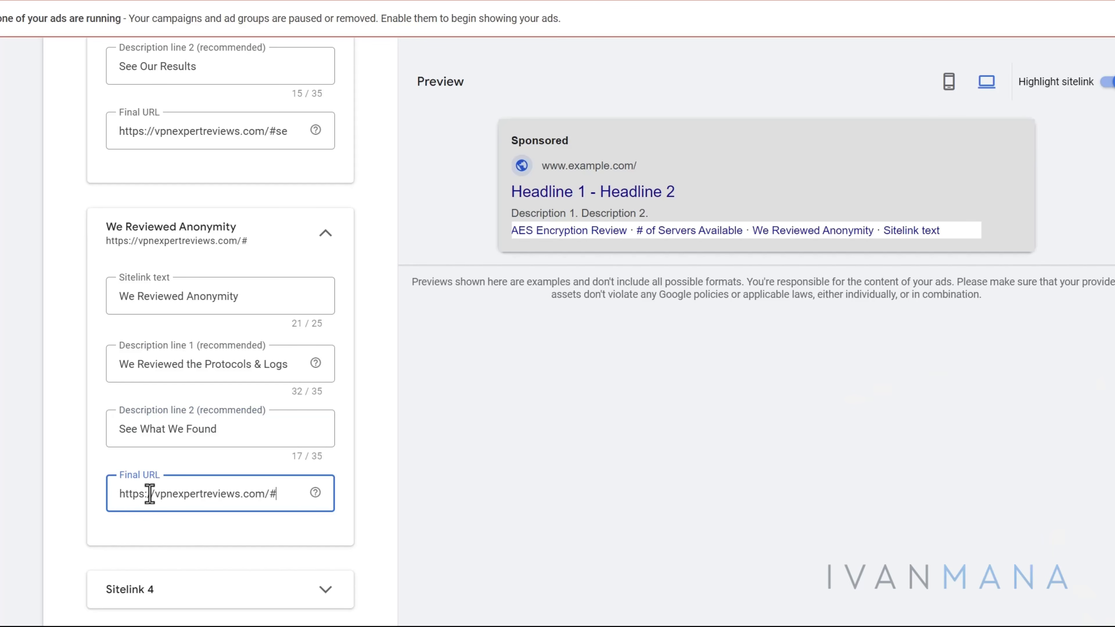
type("#anonymity")
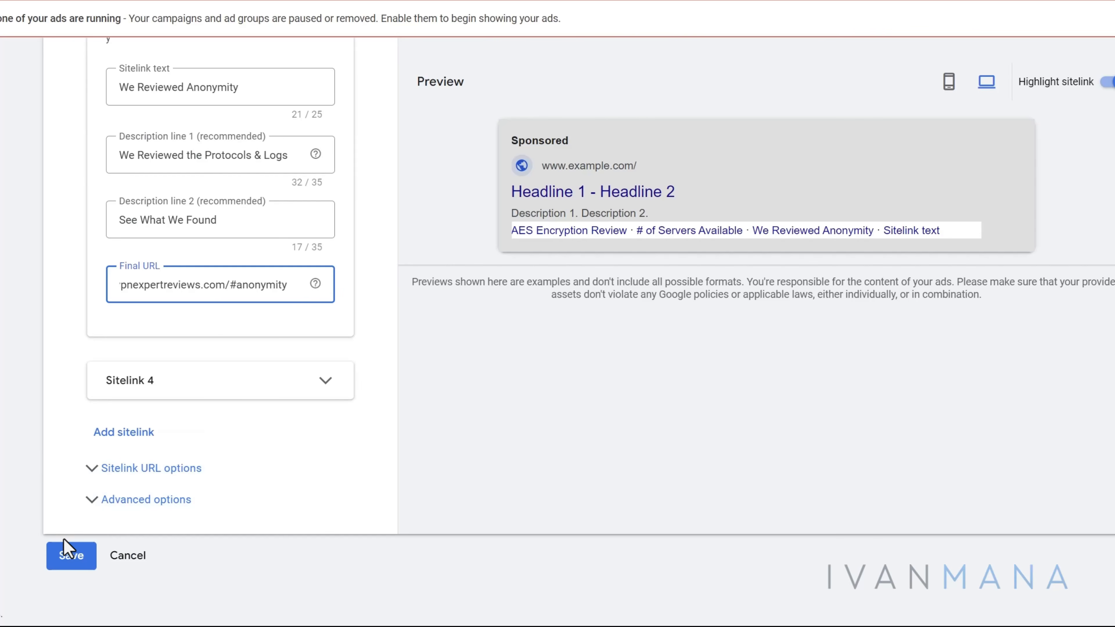
Step: Save the new sitelinks and check for them in the ad group's sitelink asset list
left_click(70, 552)
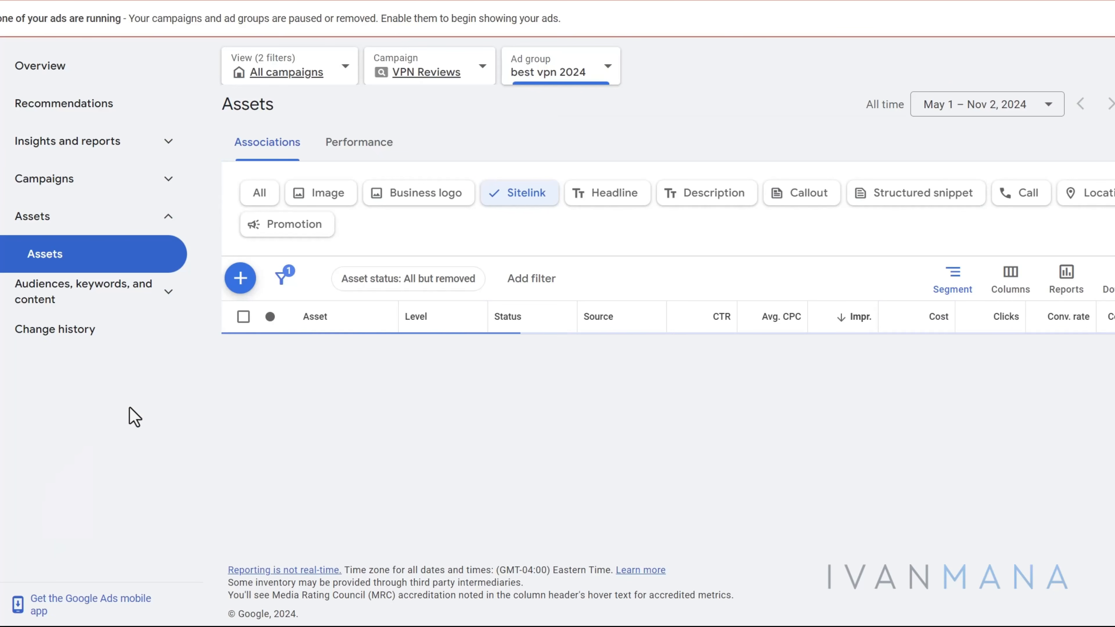
scroll(562, 347, "down", 2)
scroll(566, 355, "down", 15)
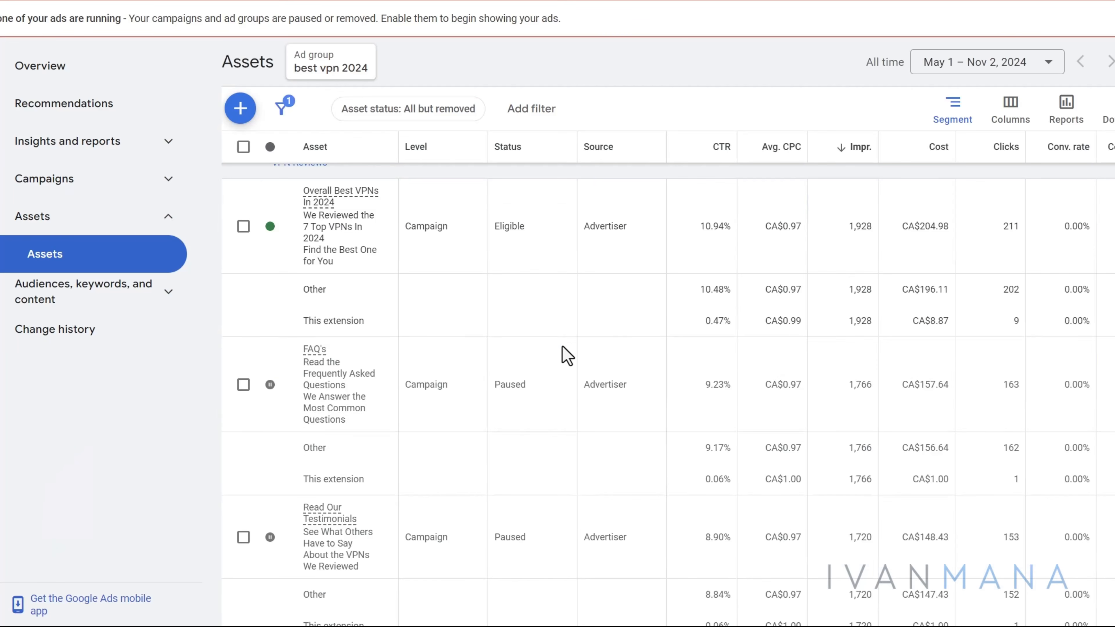
scroll(535, 375, "down", 4)
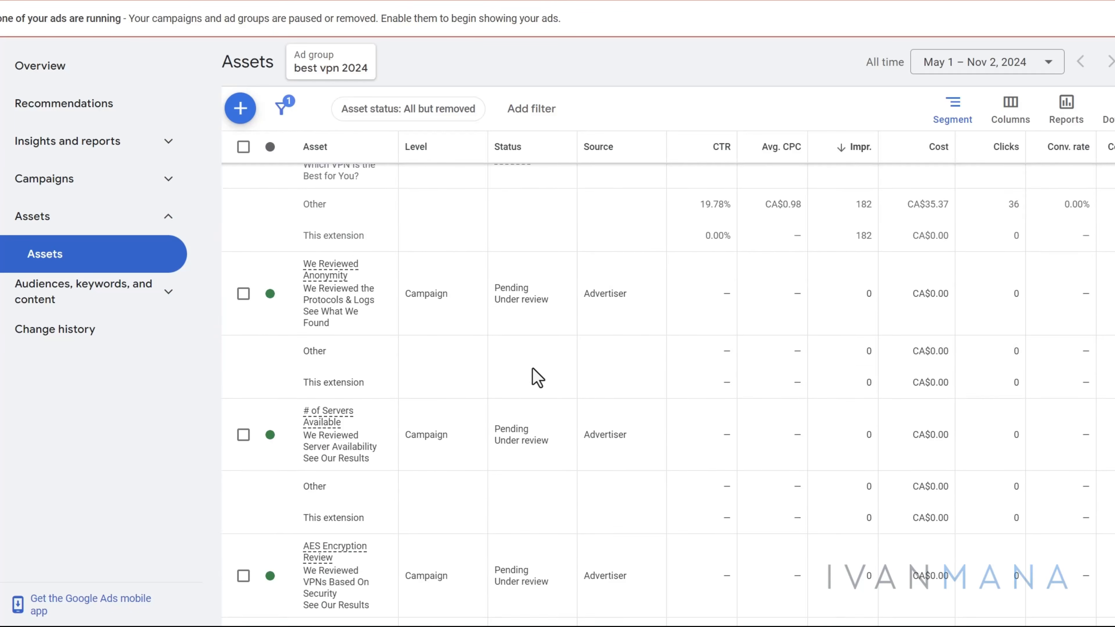
scroll(483, 472, "up", 20)
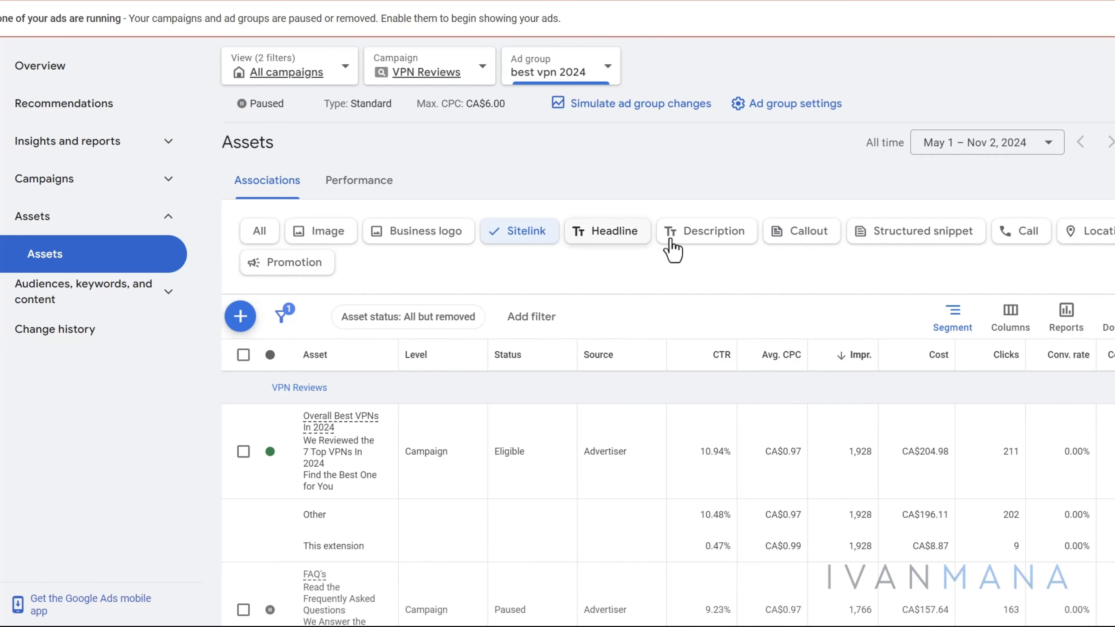
Step: Show only the callout assets and examine the CTR and impressions of each, starting with Maximum VPN Security
left_click(811, 235)
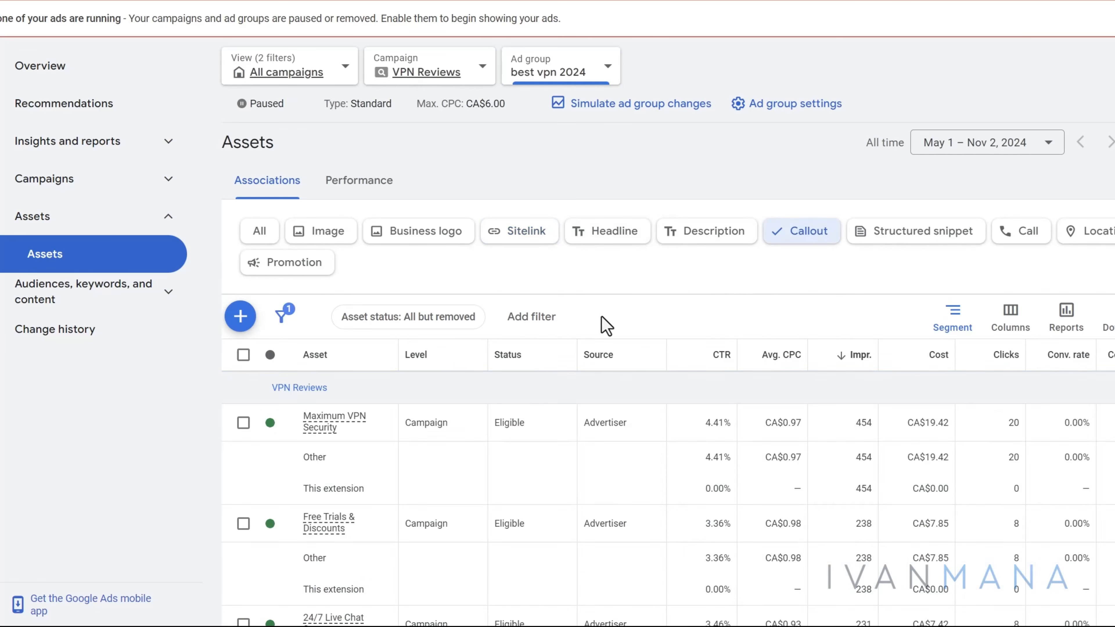
scroll(395, 417, "down", 3)
left_click_drag(344, 387, 749, 352)
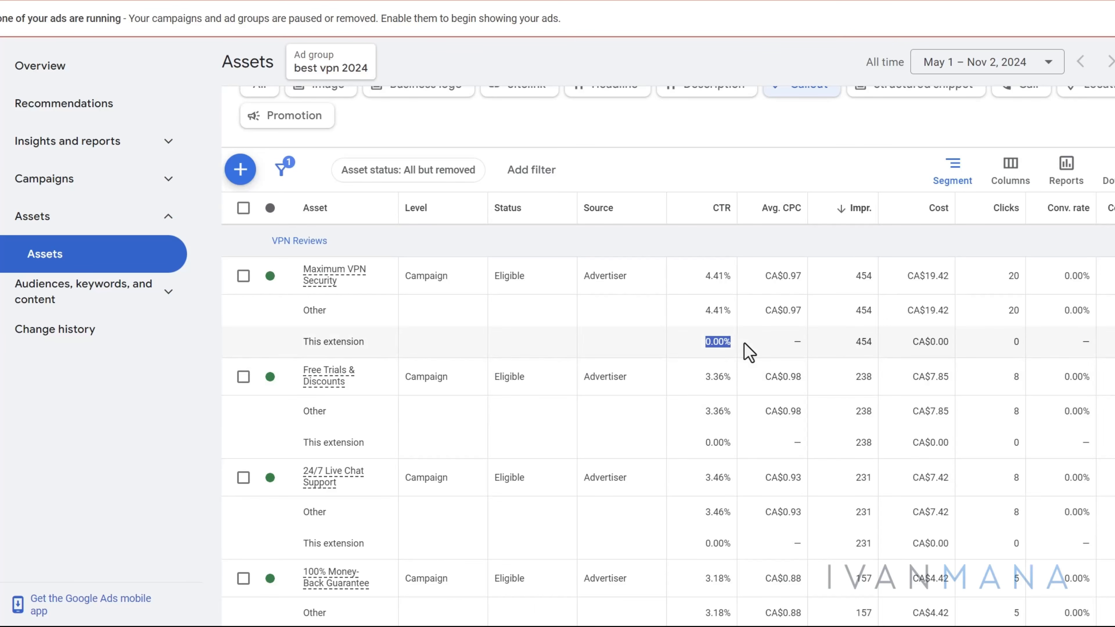
double_click(861, 341)
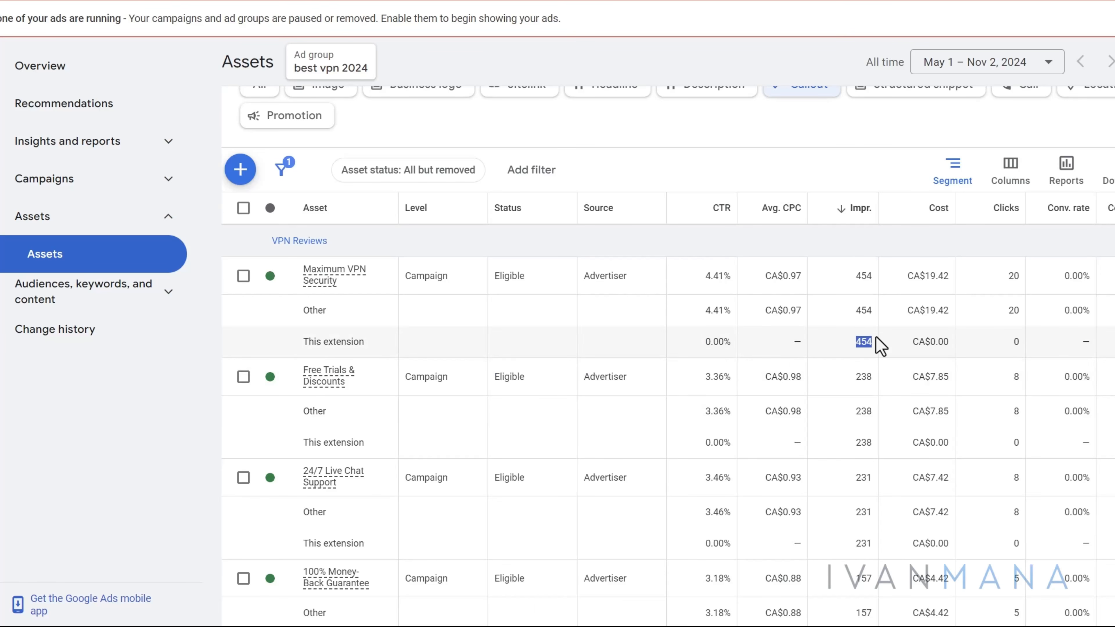
scroll(876, 351, "down", 3)
scroll(777, 512, "up", 2)
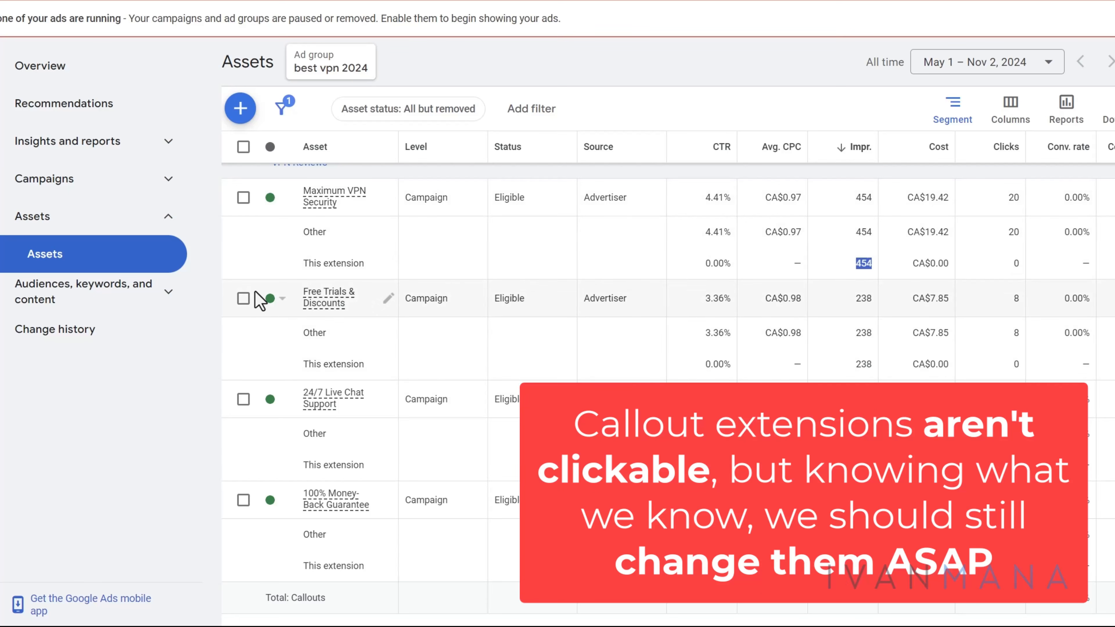
Step: Pause the Free Trials & Discounts, 24/7 Live Chat Support and 100% Money-Back Guarantee callouts
left_click(275, 302)
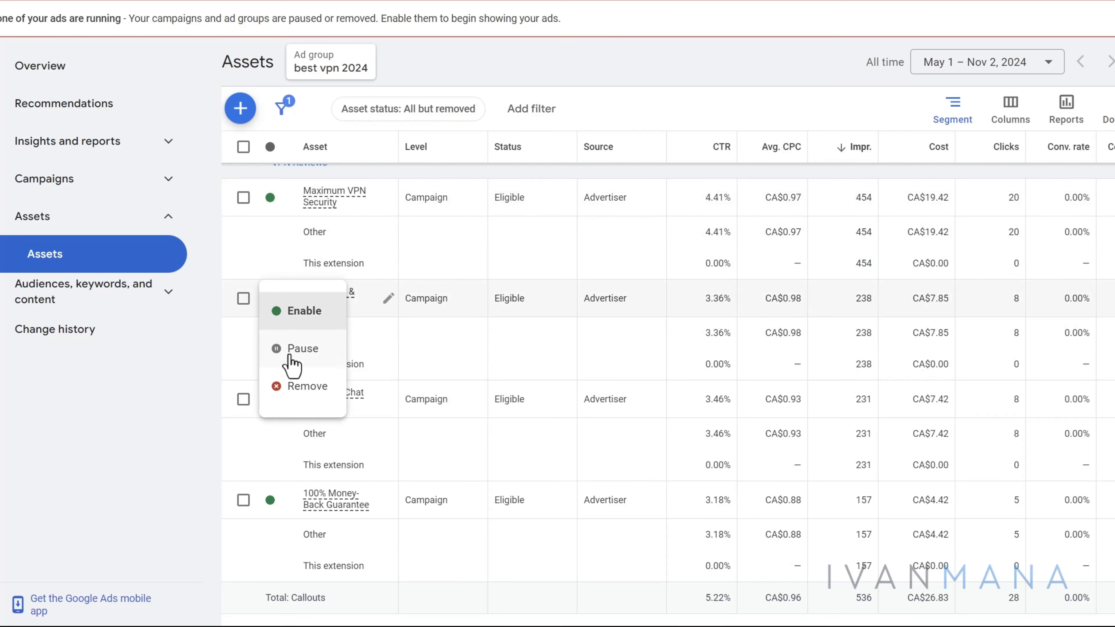
left_click(295, 349)
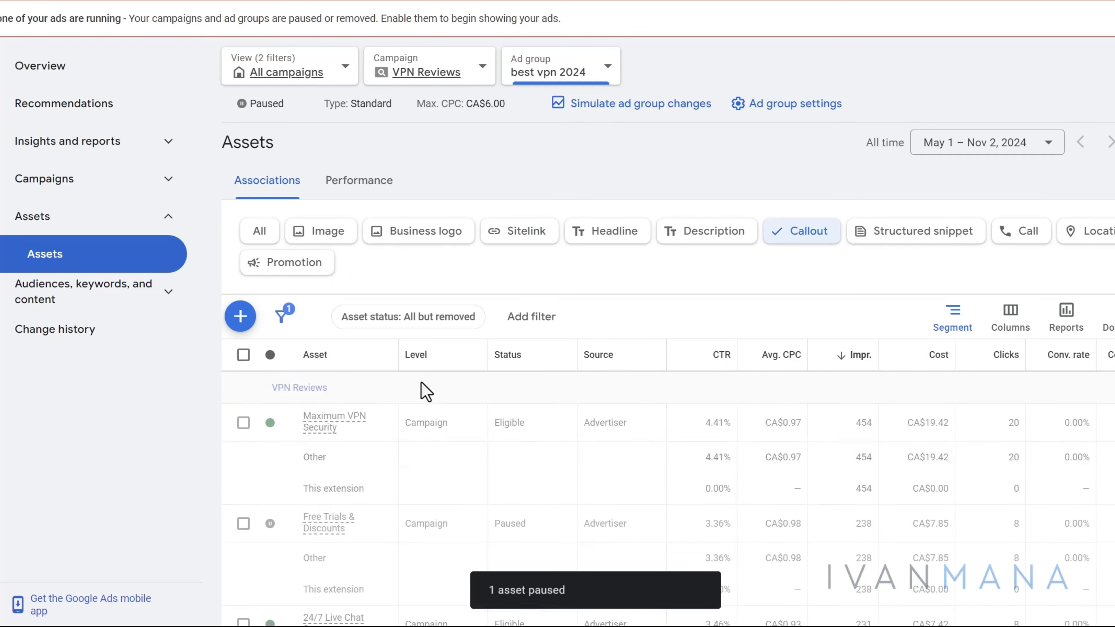
left_click(276, 398)
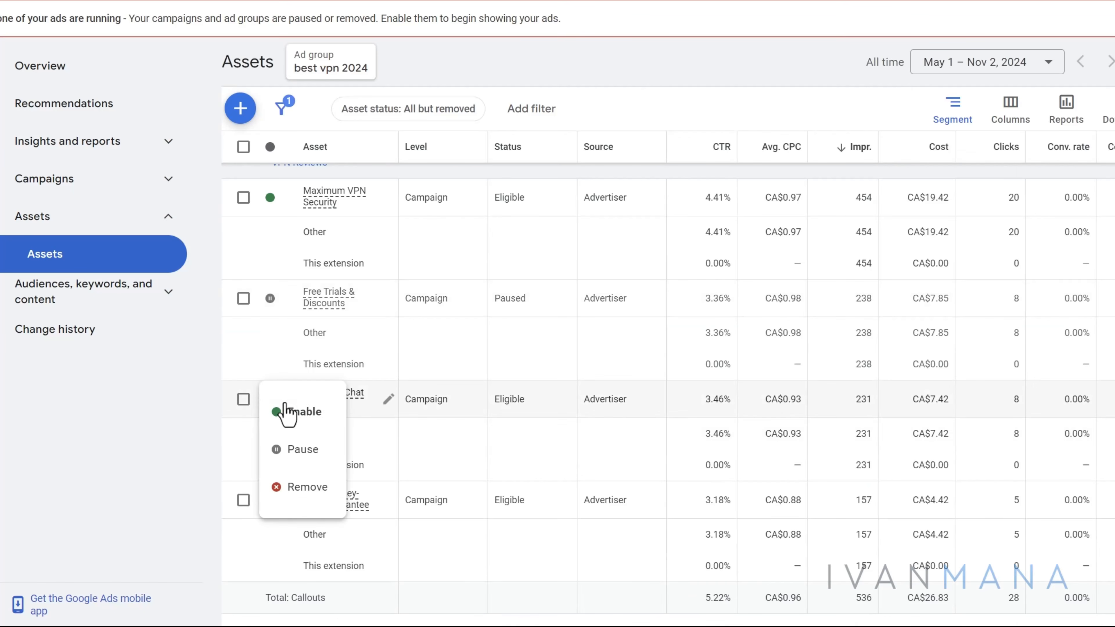
left_click(302, 449)
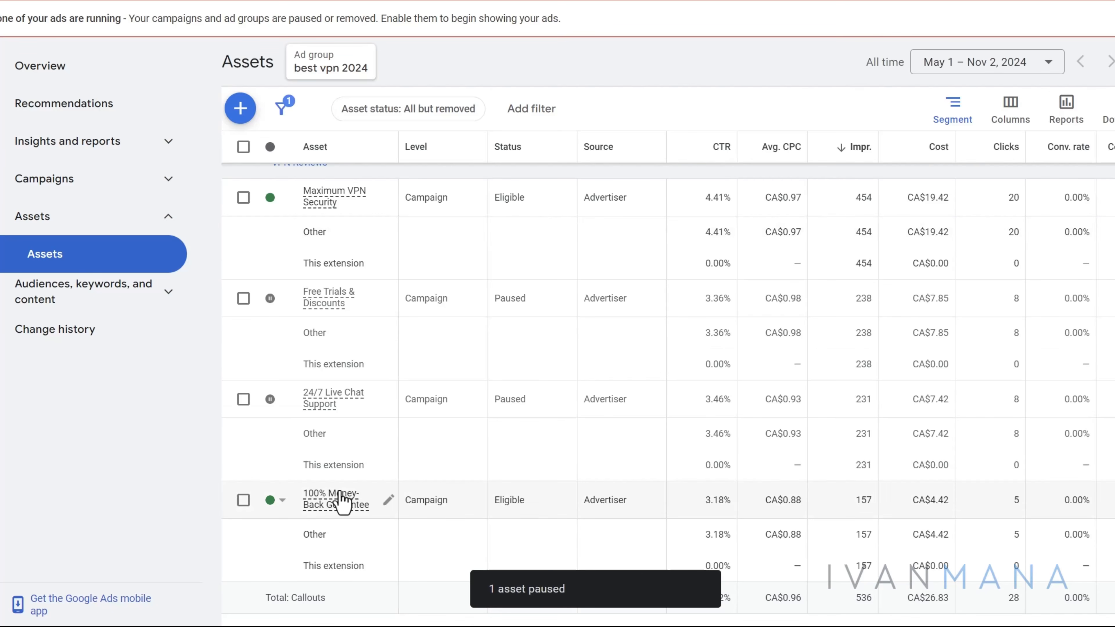
left_click(271, 500)
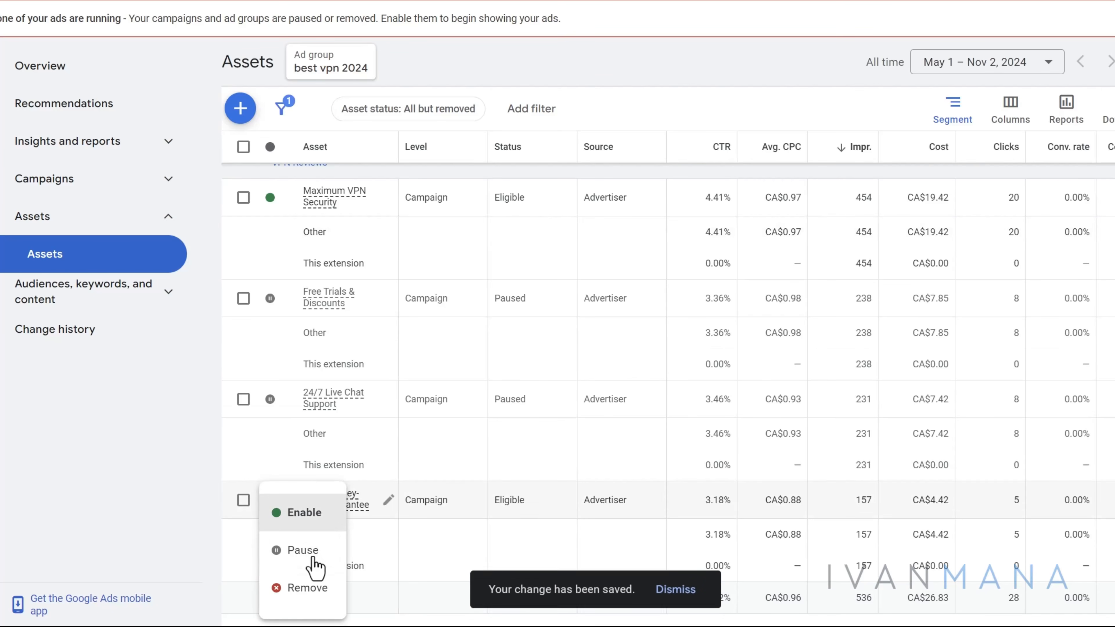
left_click(312, 553)
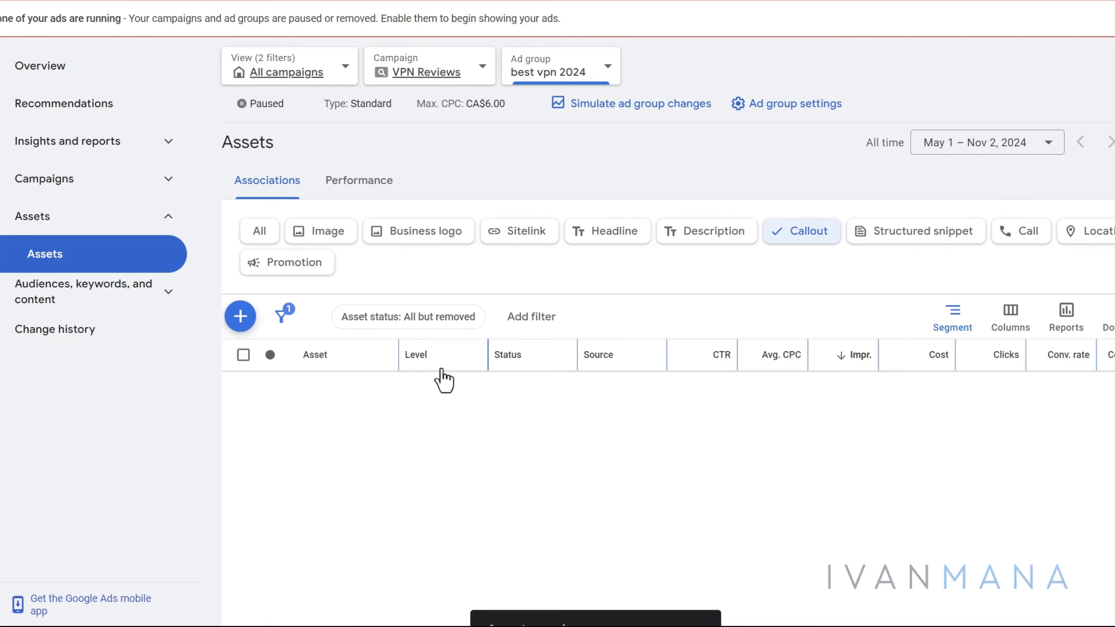
Step: Start new callouts at the Campaign level and copy "DNS leak protection" from the VPN review page into the first callout text
left_click(239, 317)
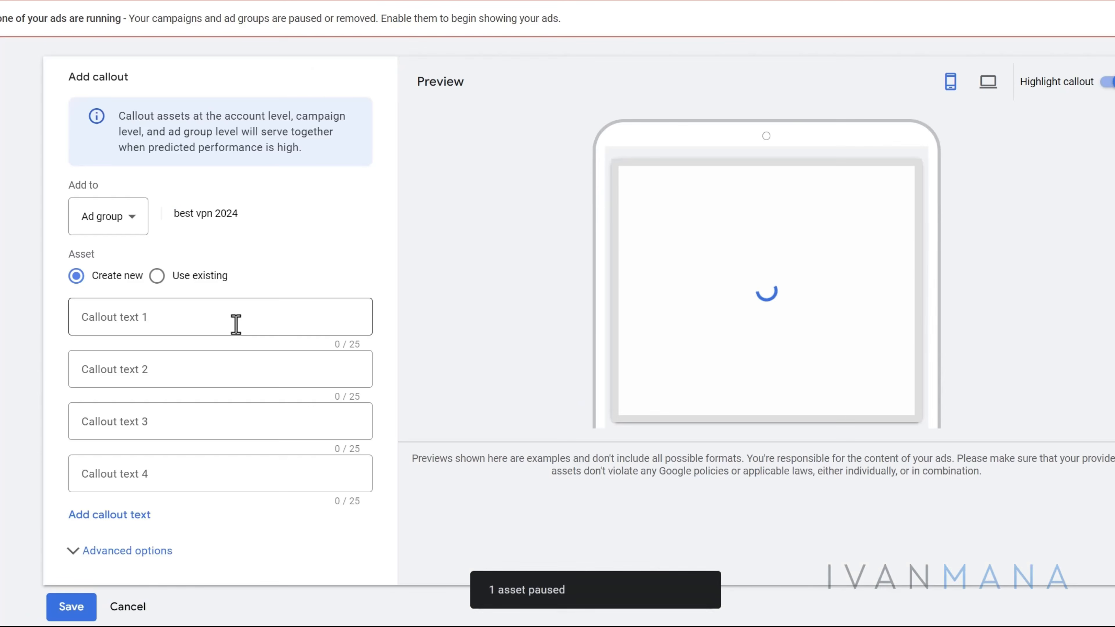
left_click(123, 216)
left_click(110, 265)
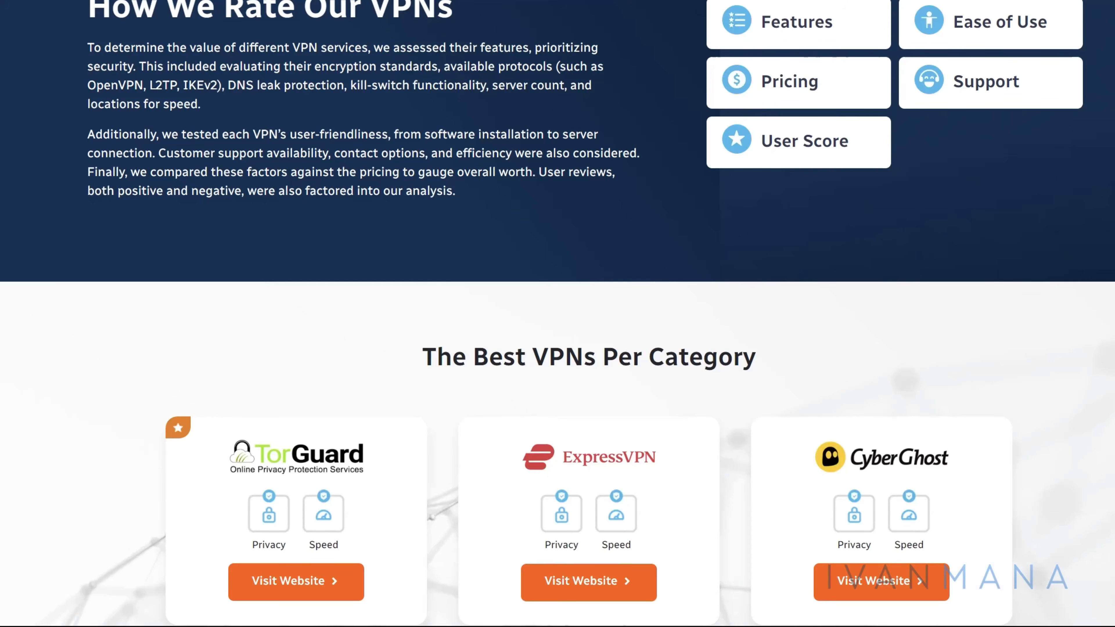
scroll(372, 81, "up", 2)
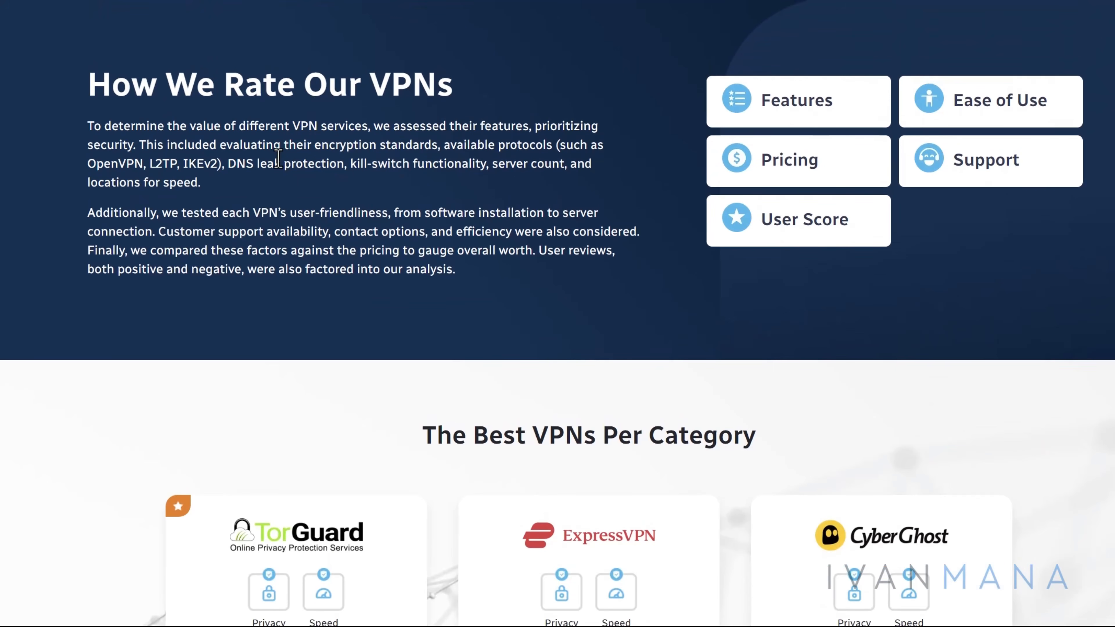
left_click_drag(344, 163, 231, 167)
key("ctrl+c")
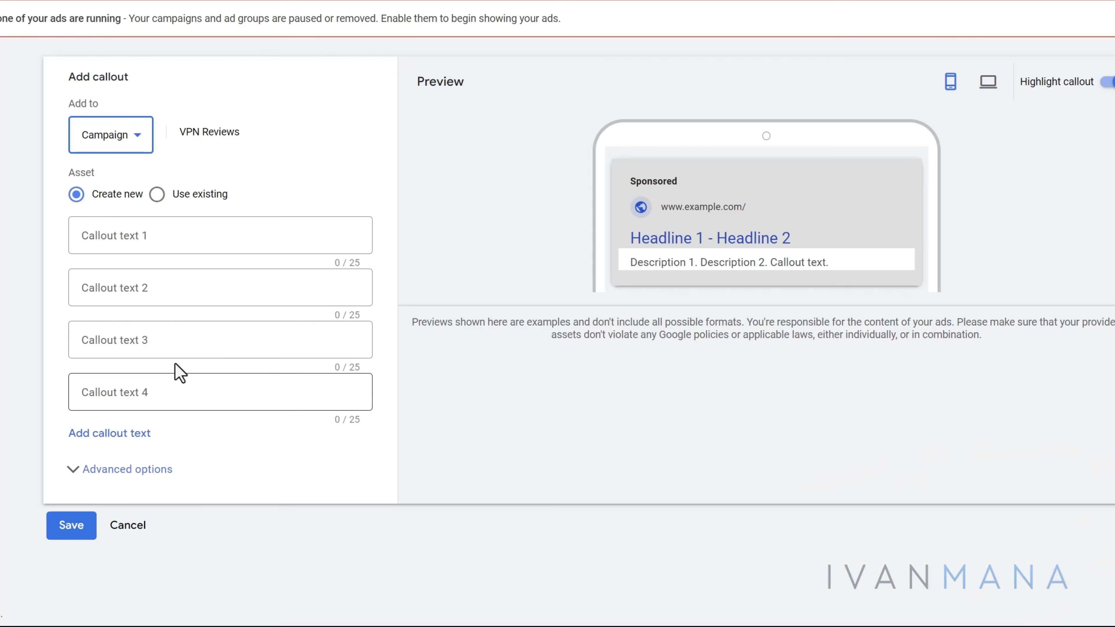
left_click(127, 239)
key("ctrl+v")
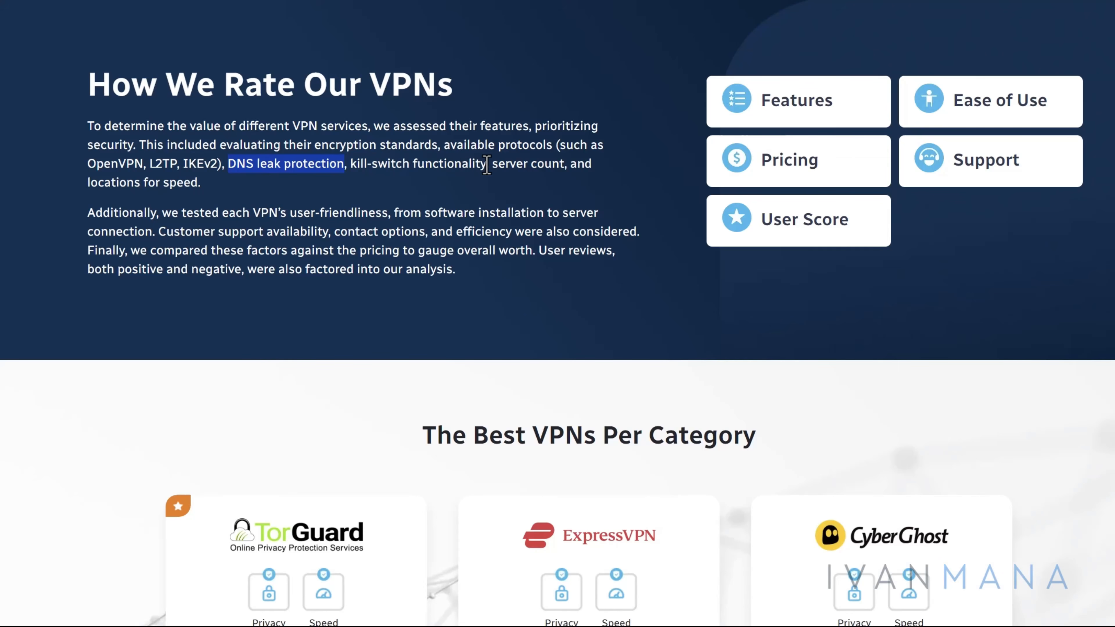
Step: Copy "kill-switch functionality" from the VPN review page into the second callout text
left_click_drag(487, 164, 349, 164)
key("ctrl+c")
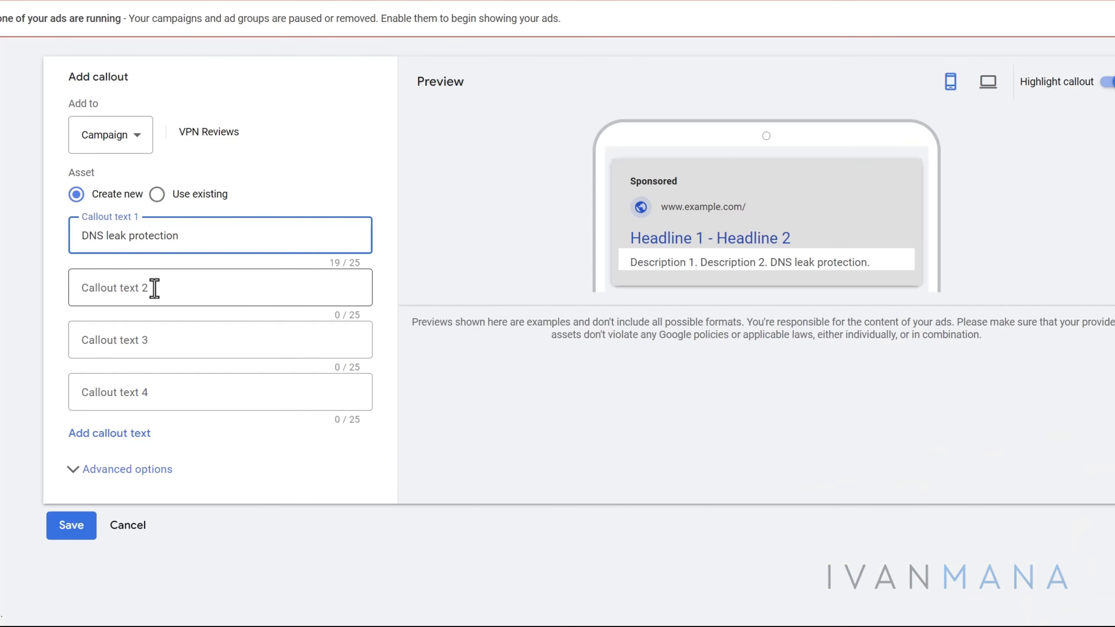
left_click(154, 289)
key("ctrl+v")
left_click(188, 339)
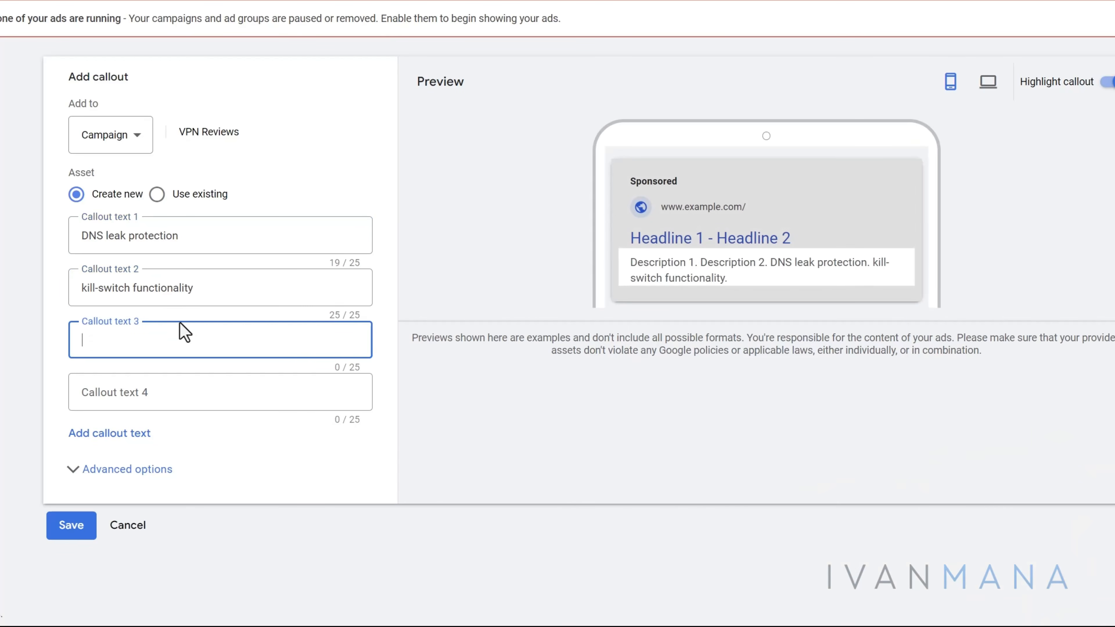
double_click(112, 289)
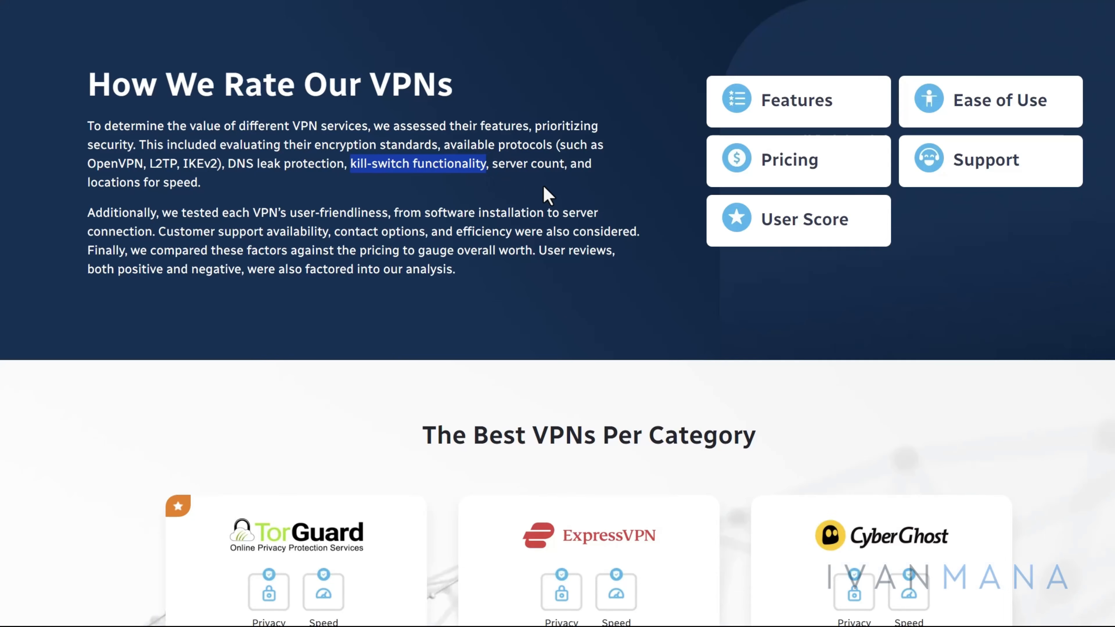
Step: Consult the VPN review page's rating criteria and enter "High Server Count" as the third callout text
mouse_move(567, 166)
left_mouse_down()
mouse_move(493, 168)
mouse_move(562, 169)
left_mouse_up()
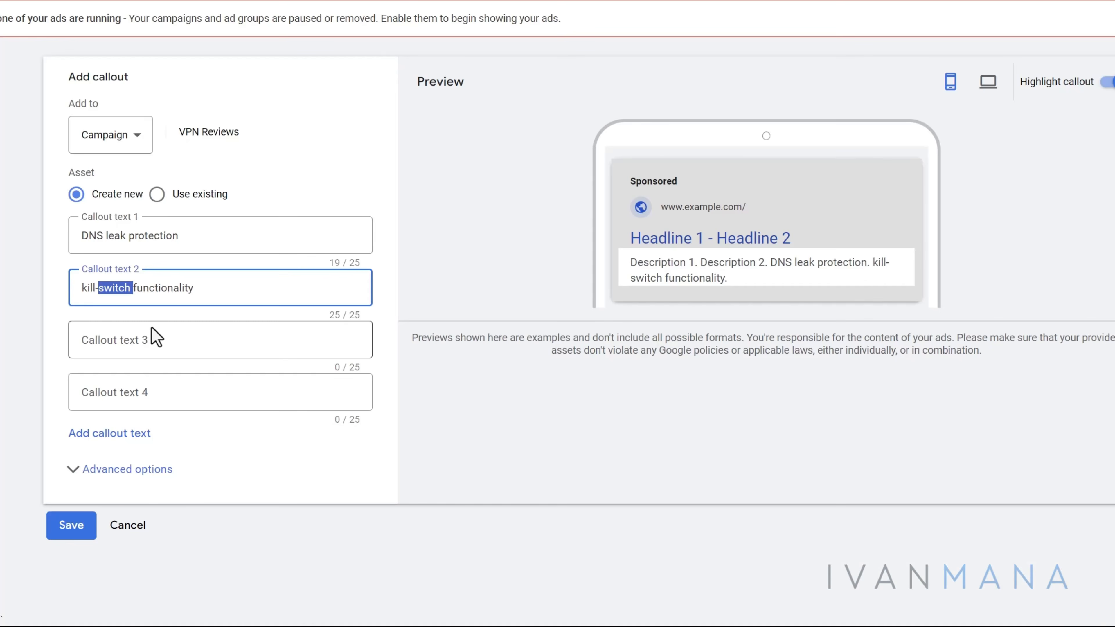
left_click(151, 333)
type("server count")
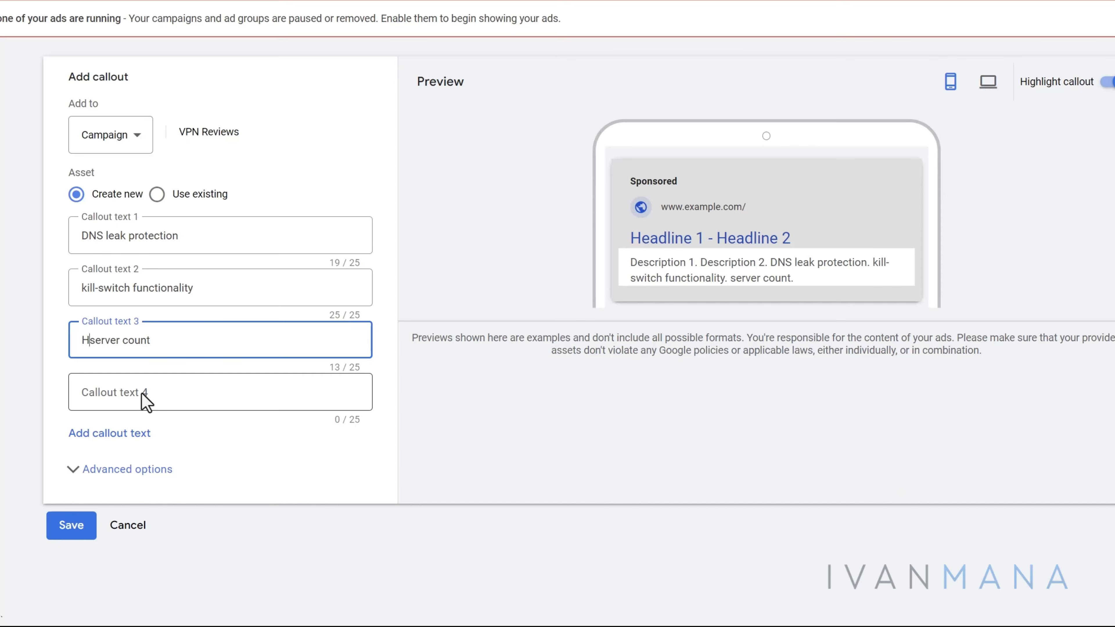
type("igh")
key("Right")
key("BackSpace")
type("S")
key("Right")
key("Right")
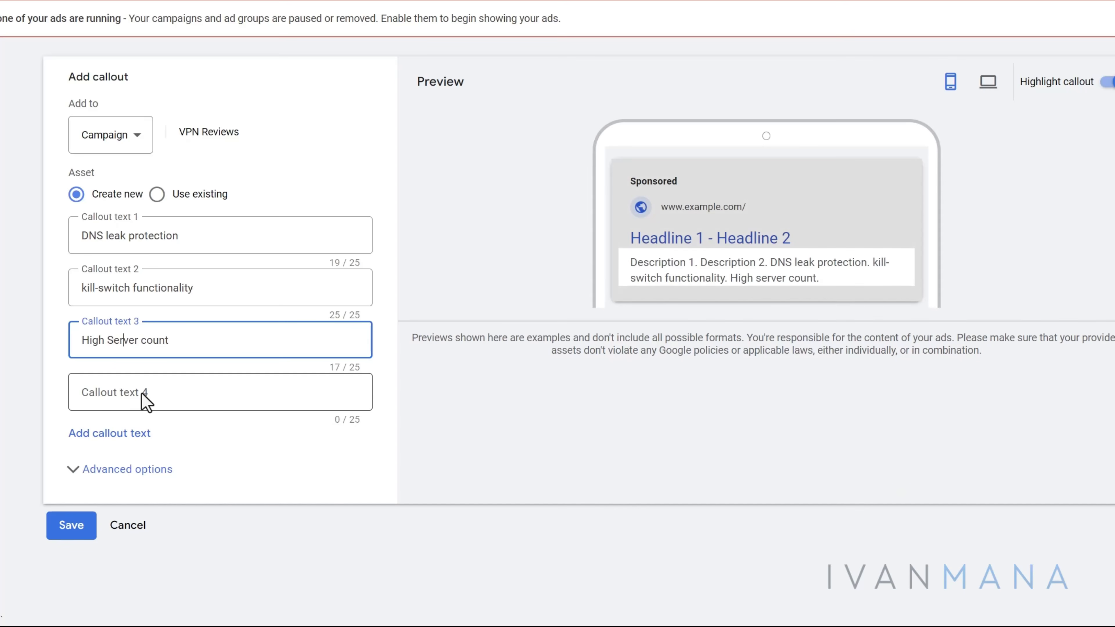
key("Right")
key("Right")
key("Right")
key("Right")
key("Right")
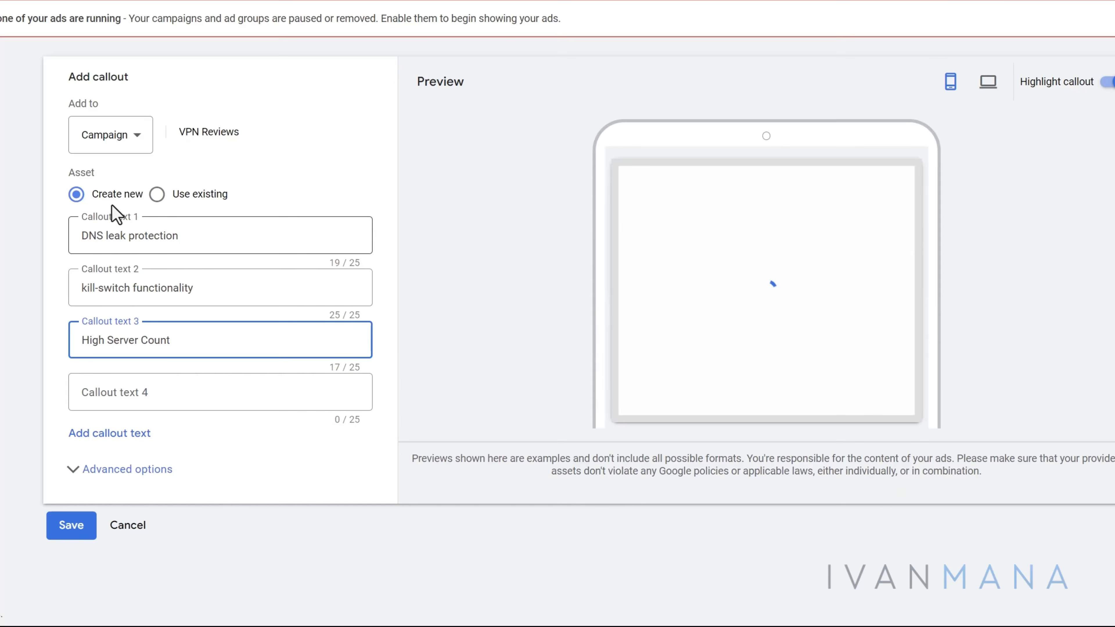
Step: Capitalize the first callout text as "DNS Leak Protection"
left_click(115, 236)
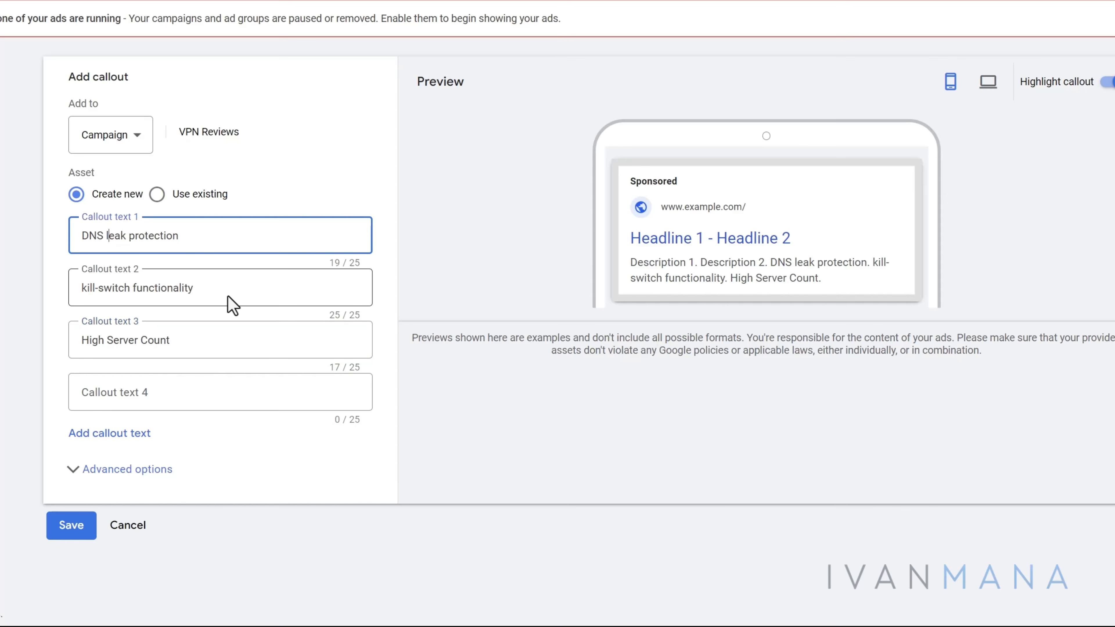
key("BackSpace")
type("L")
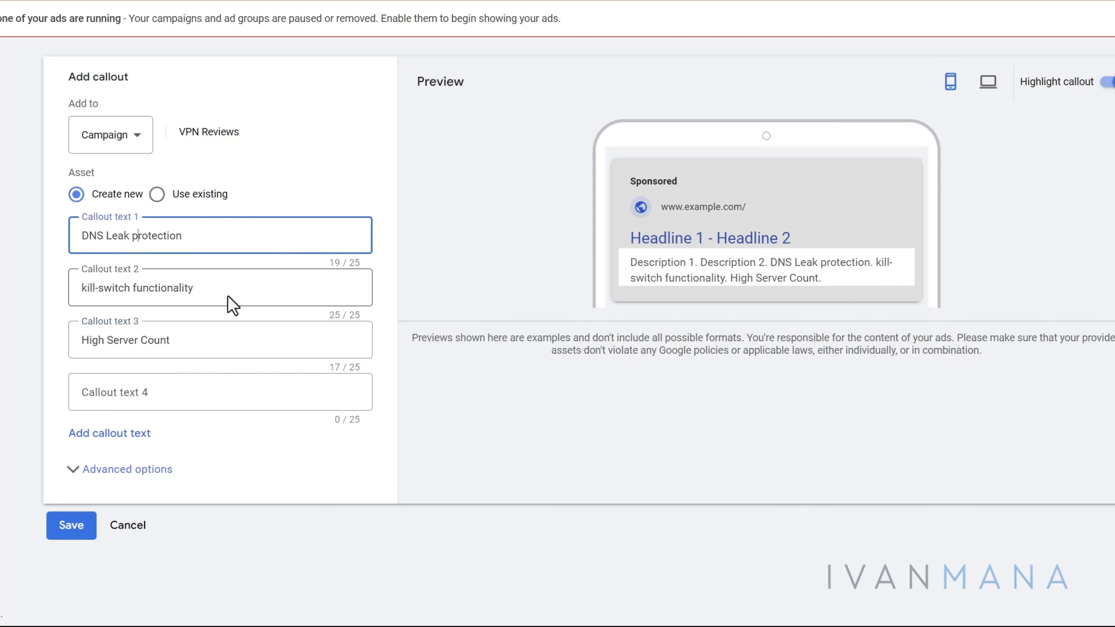
key("Right")
key("Right")
key("BackSpace")
type("P")
Step: Capitalize the second callout text as "Kill-Switch Functionality"
key("Tab")
key("Left")
key("Right")
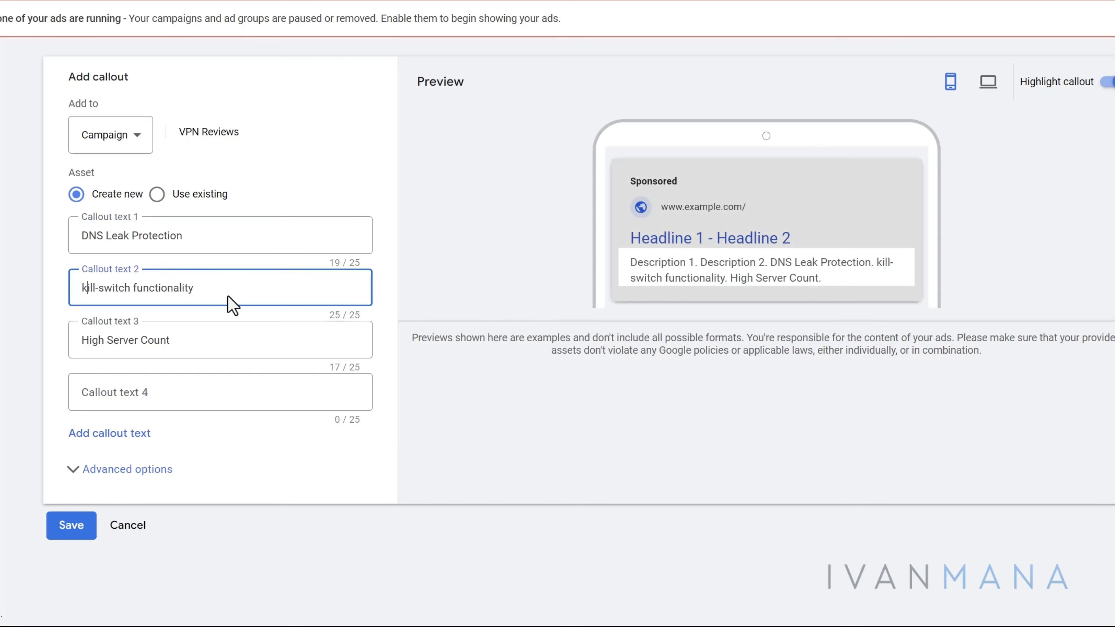
key("BackSpace")
type("K")
key("Right")
key("Right")
key("Right")
key("Right")
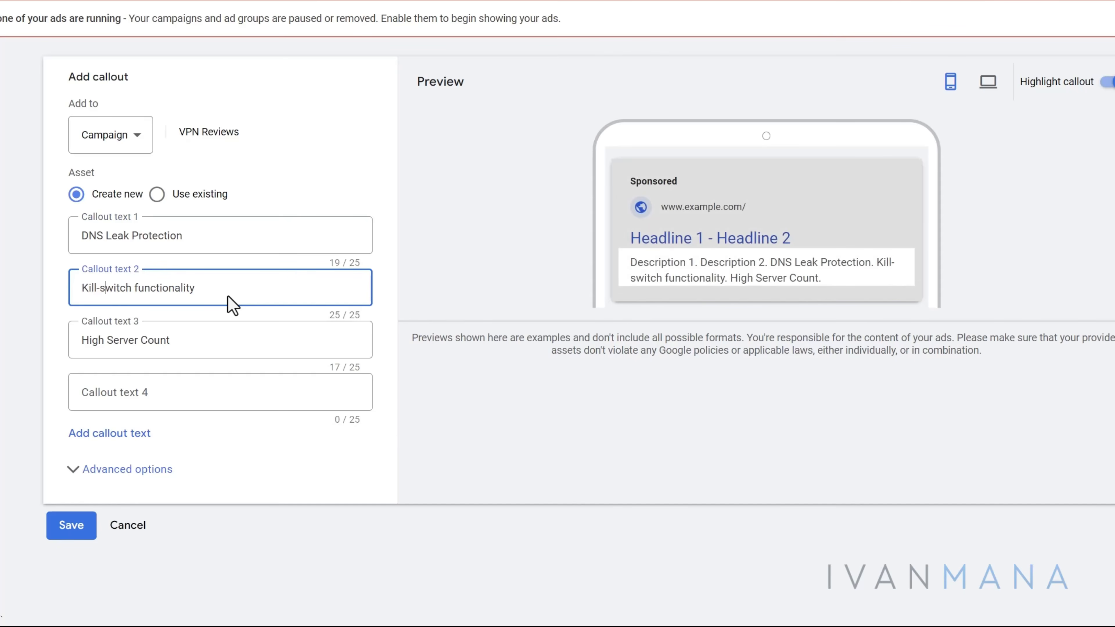
key("BackSpace")
type("S")
key("Right")
key("Right")
key("Right")
key("Right")
key("Right")
key("Right")
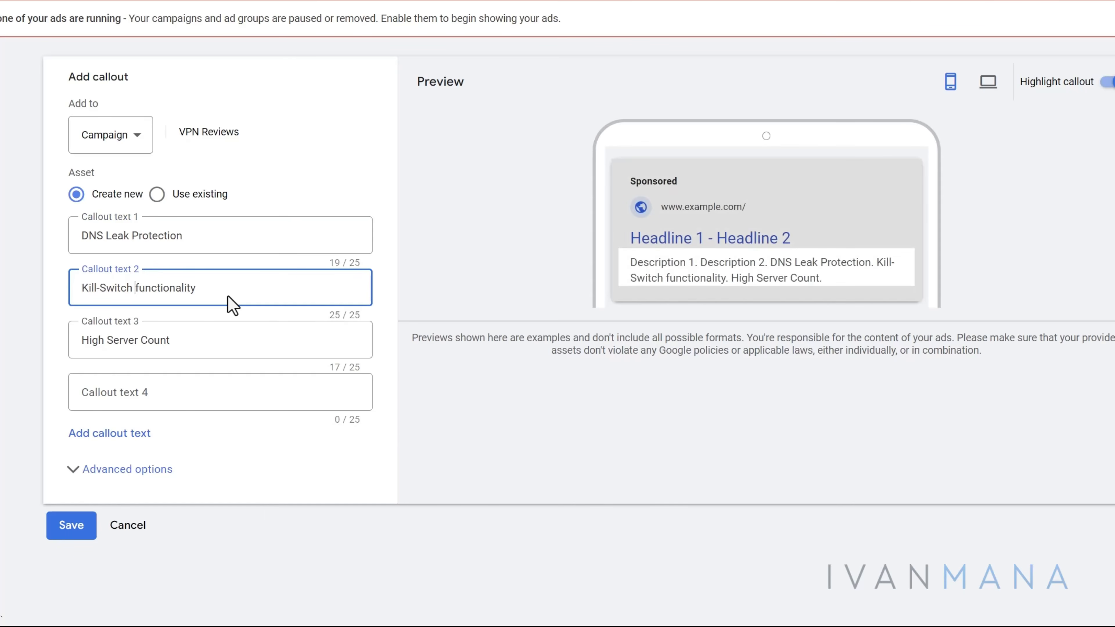
key("BackSpace")
type("F")
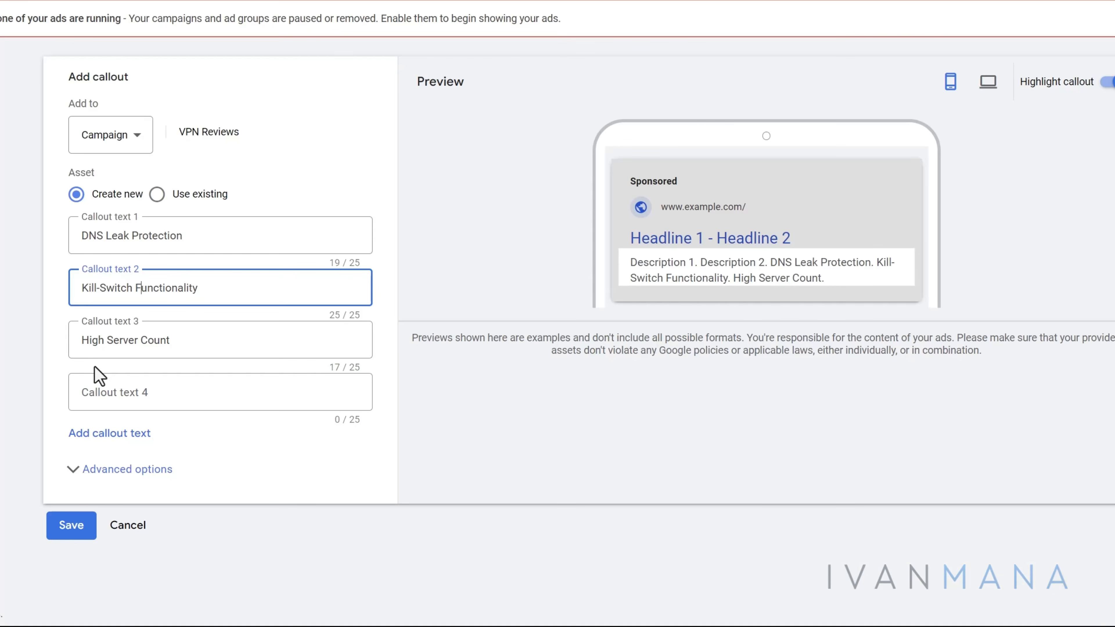
Step: Enter "Contact Options" as the fourth callout text and save the new callouts
left_click(140, 395)
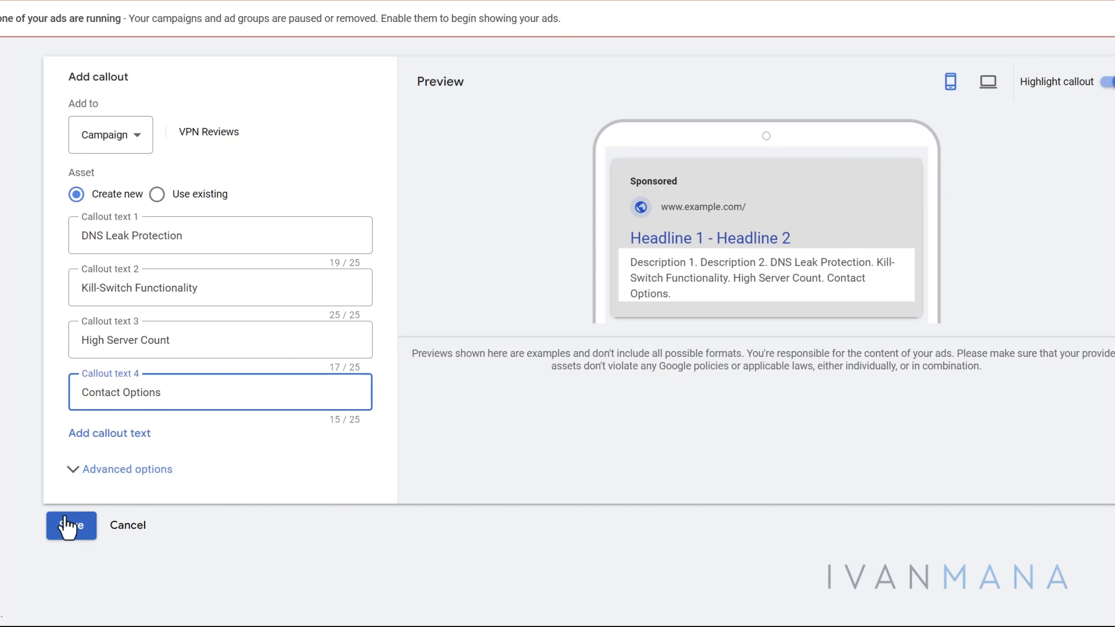
left_click(72, 525)
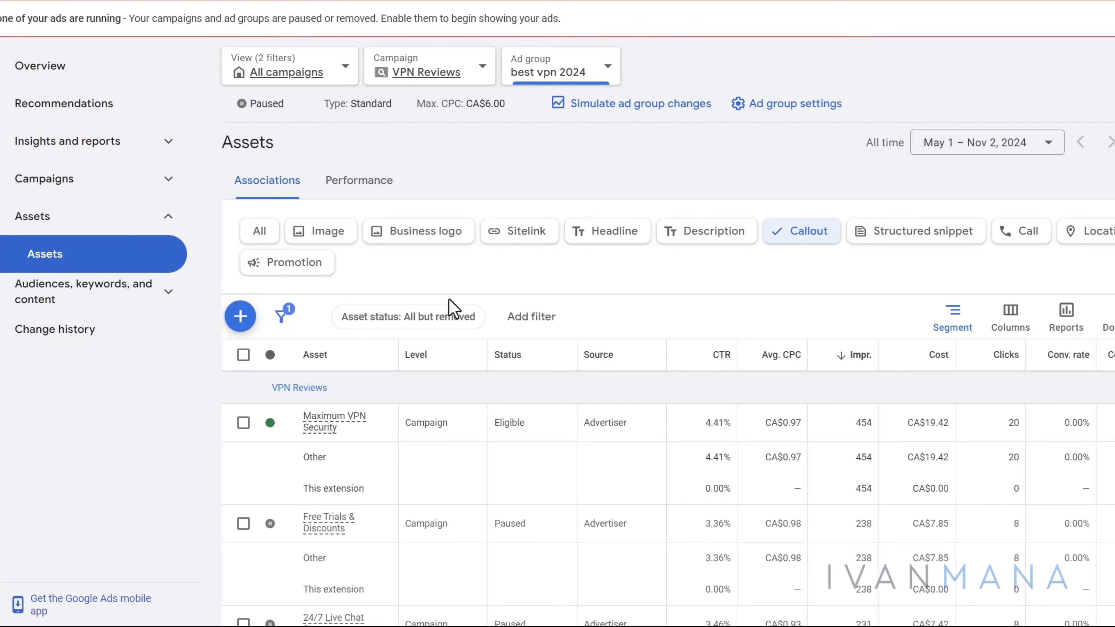
Step: Look through the callout asset list to check the new callouts and the paused ones
scroll(450, 308, "down", 5)
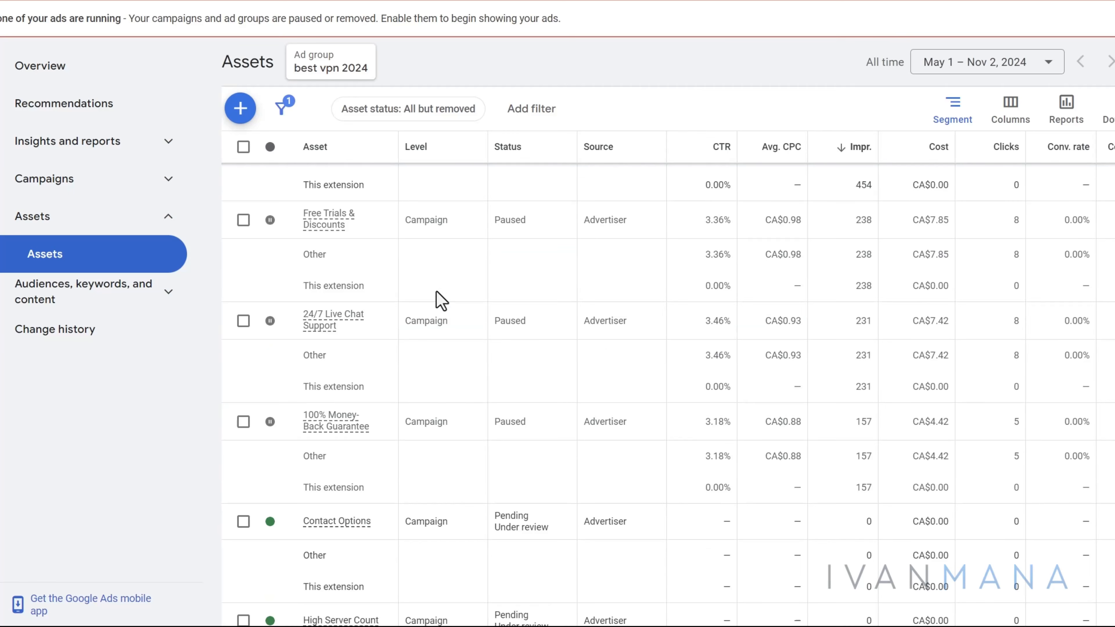
scroll(385, 355, "down", 7)
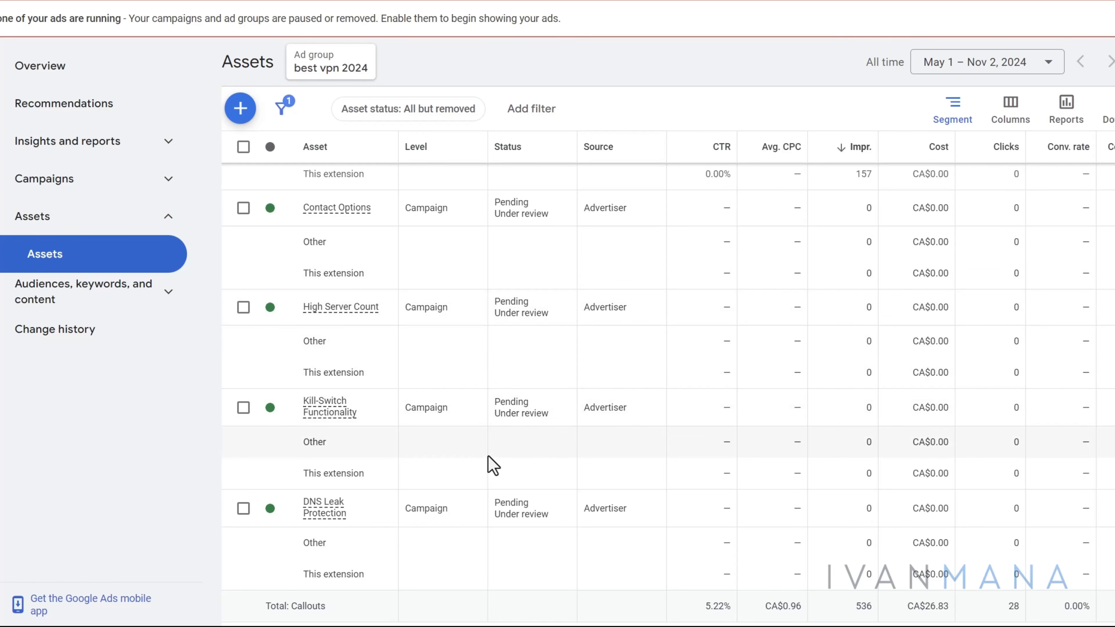
scroll(491, 464, "down", 2)
scroll(479, 468, "down", 1)
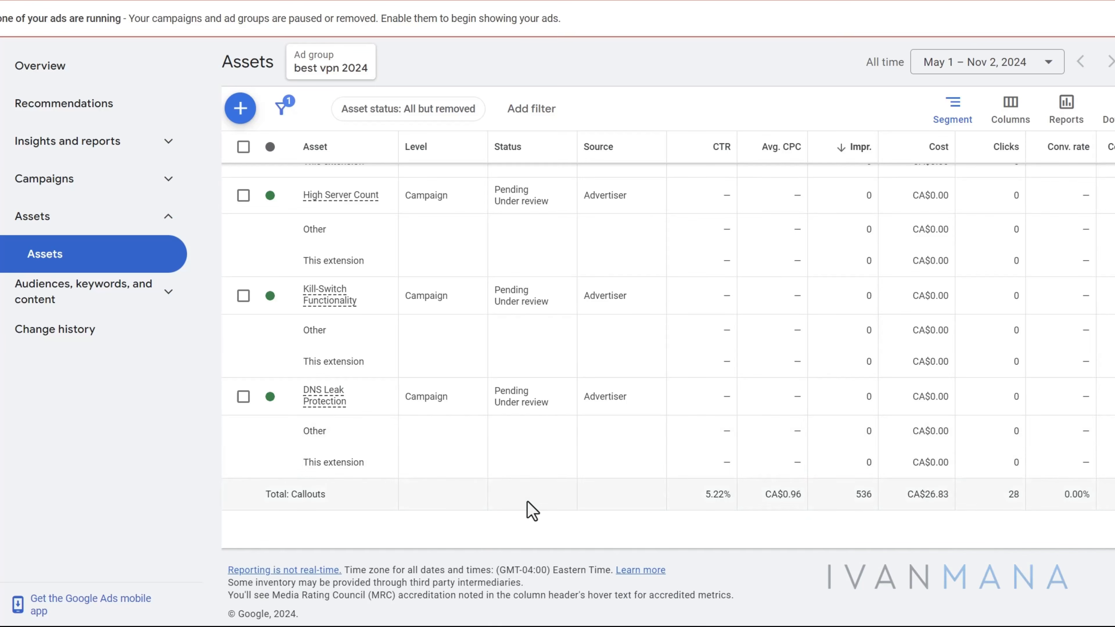
scroll(532, 511, "up", 15)
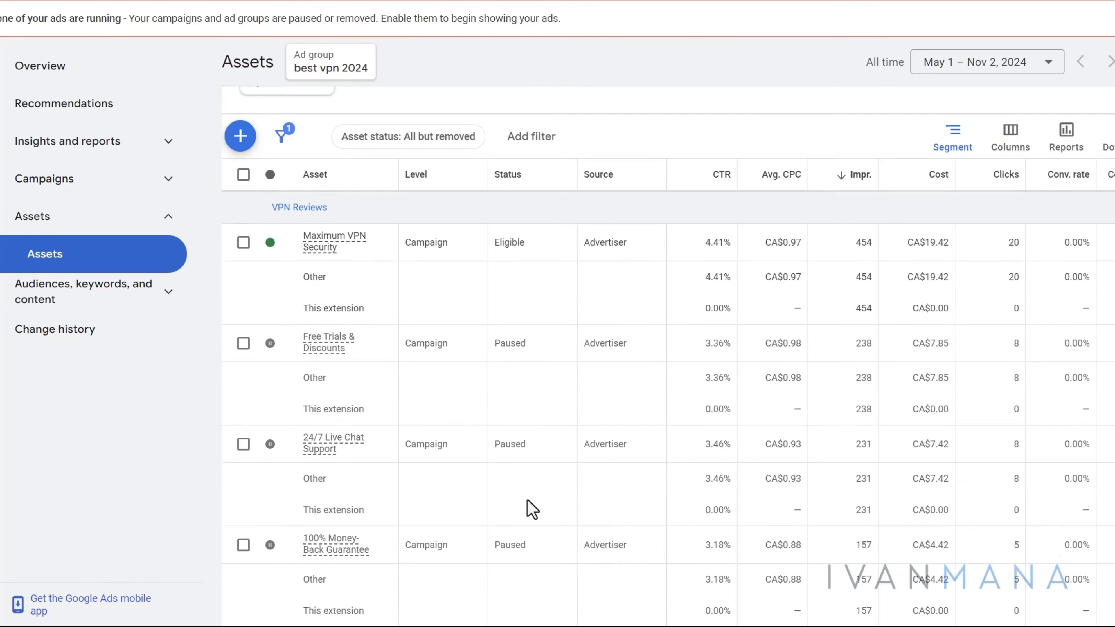
scroll(532, 510, "up", 3)
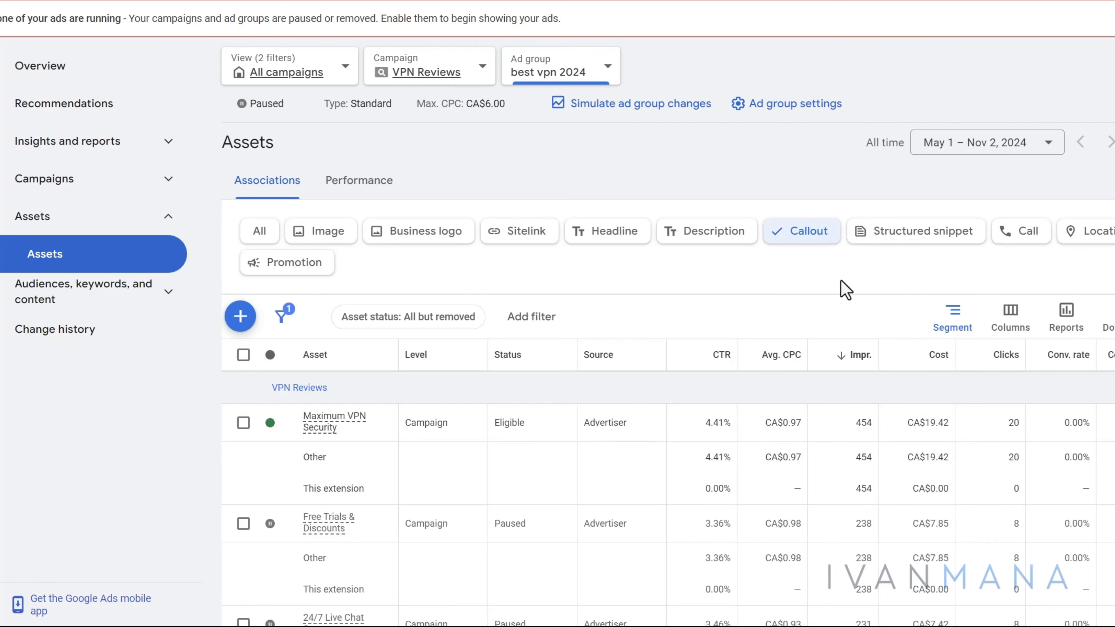
Step: Show only the structured snippet assets and examine the Brands snippet's impressions and the policy details behind its limited eligibility
left_click(919, 231)
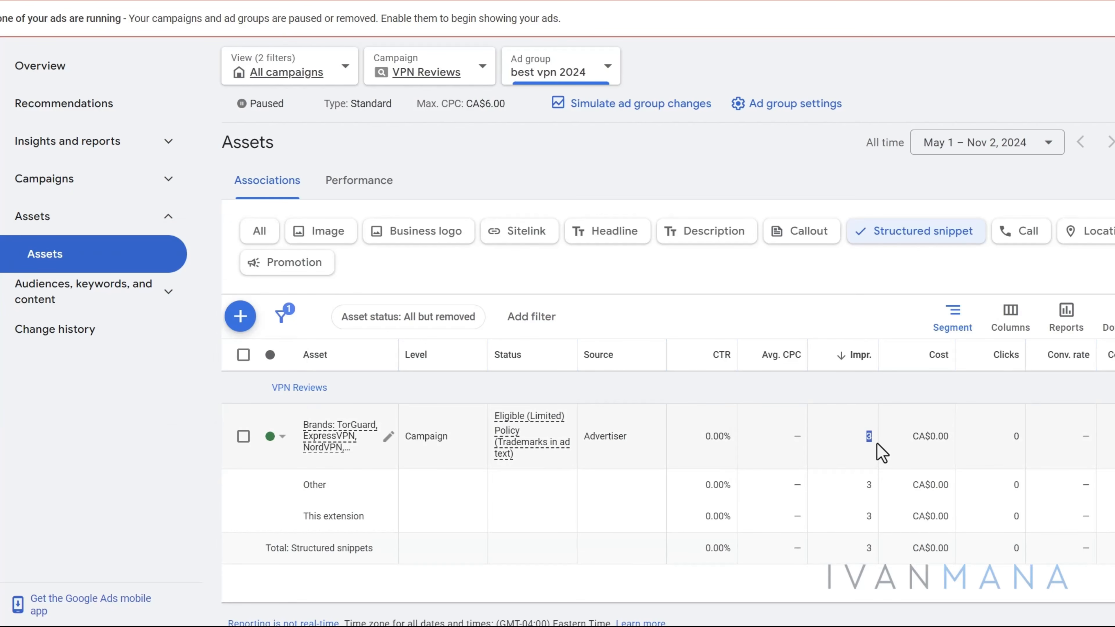
mouse_move(519, 445)
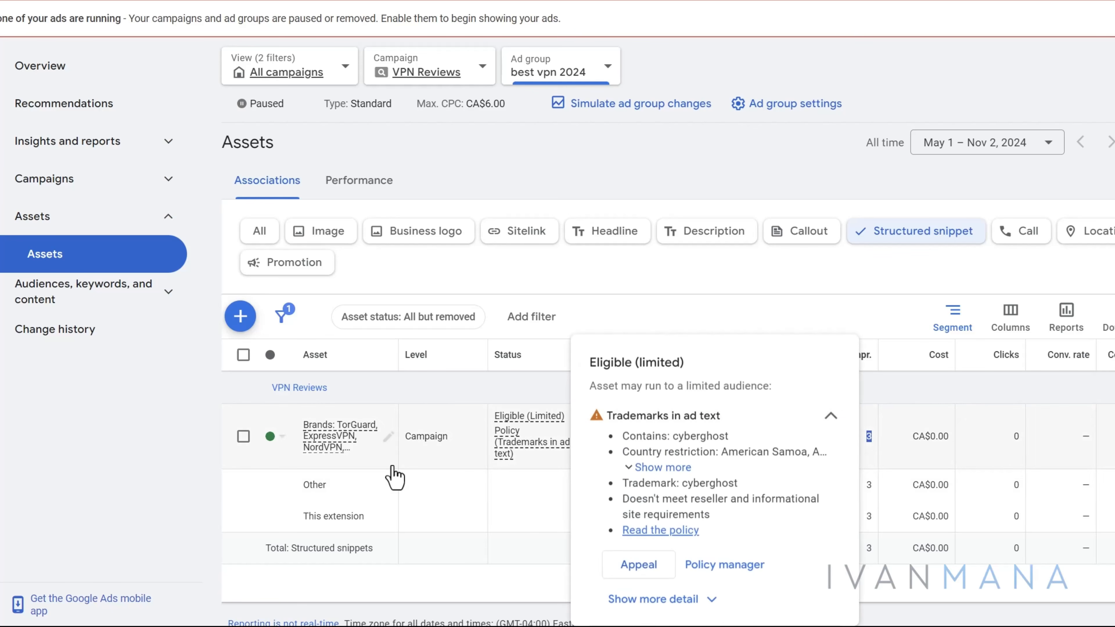
Step: Remove CyberGhost from the Brands structured snippet's values and save the edit for all associations of the asset
left_click(381, 439)
left_click(348, 447)
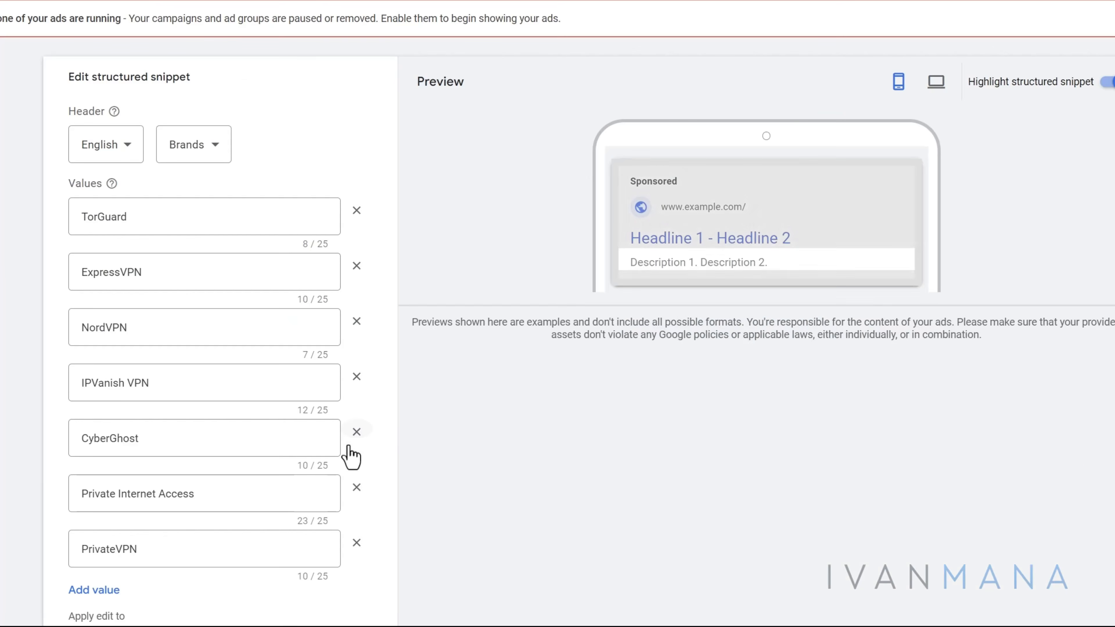
left_click(196, 446)
double_click(192, 439)
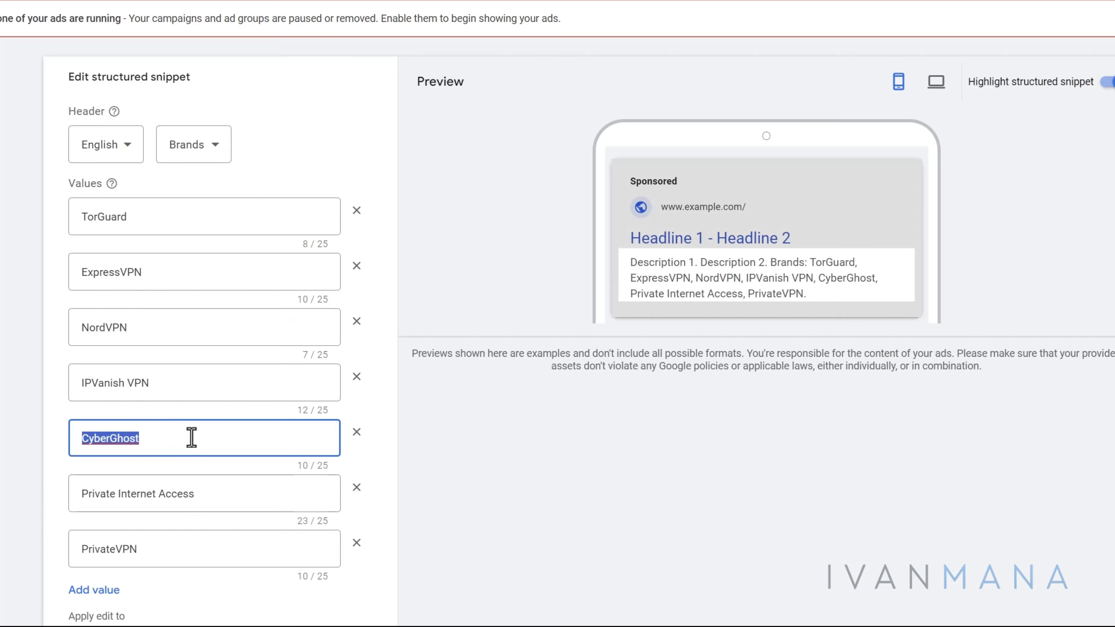
left_click(357, 432)
scroll(171, 494, "down", 2)
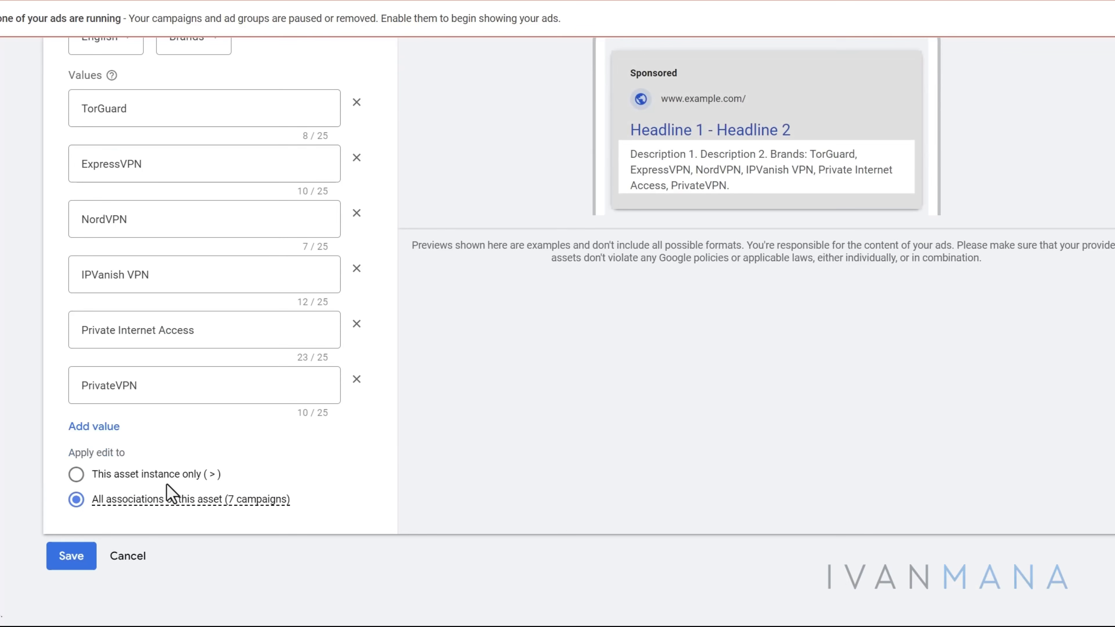
left_click(75, 562)
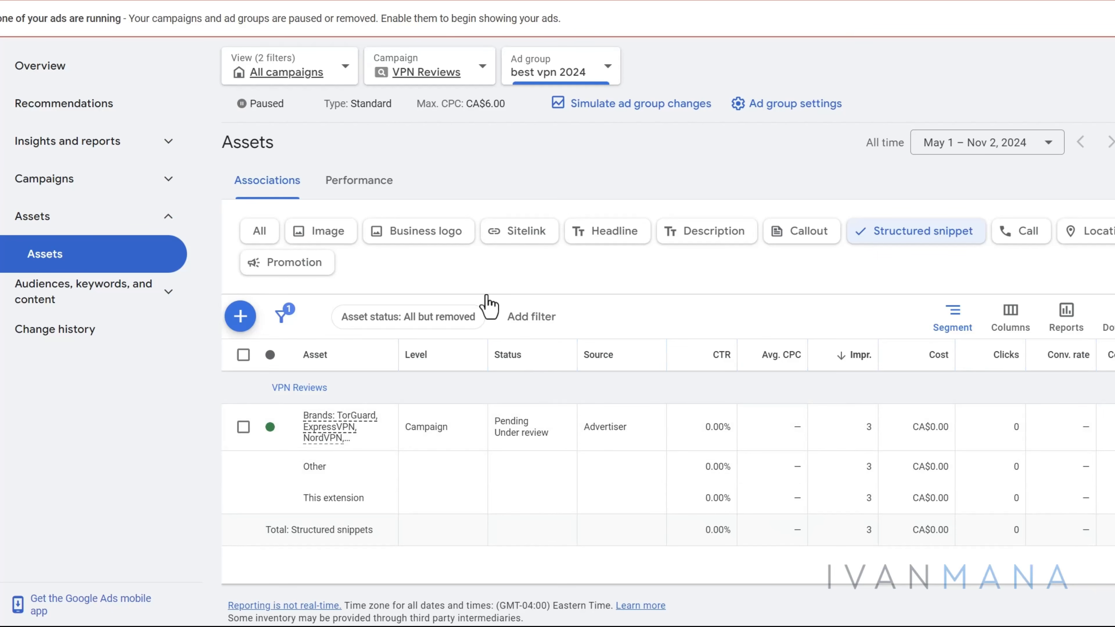
Step: Show only the promotion assets, check the promotion's own performance, and pause "Up to 83% off Private VPN"
left_click(298, 263)
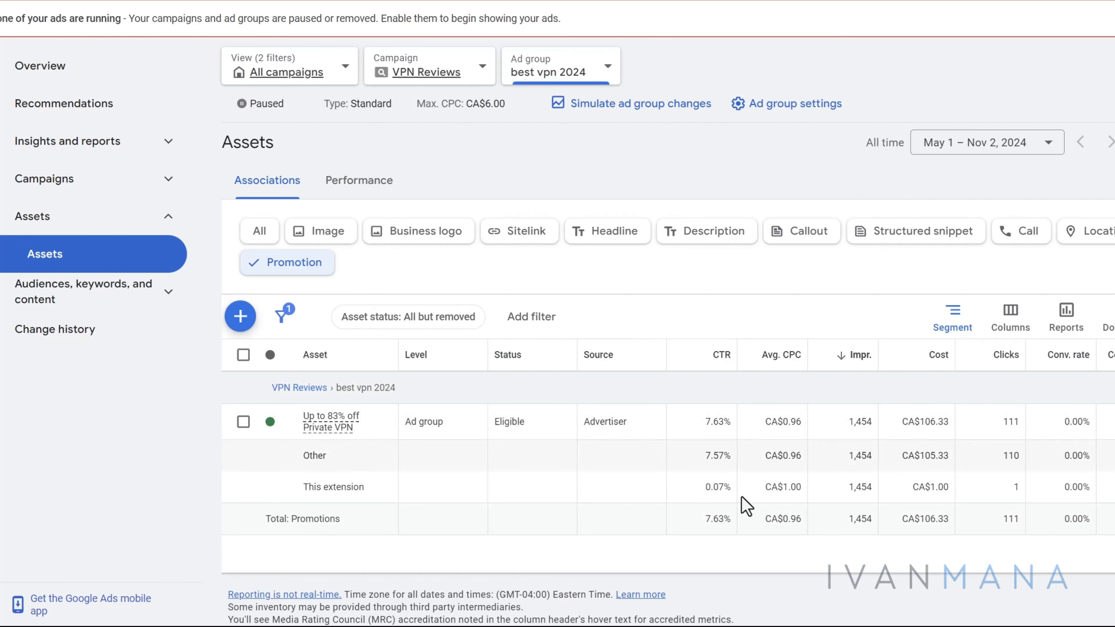
scroll(619, 491, "down", 1)
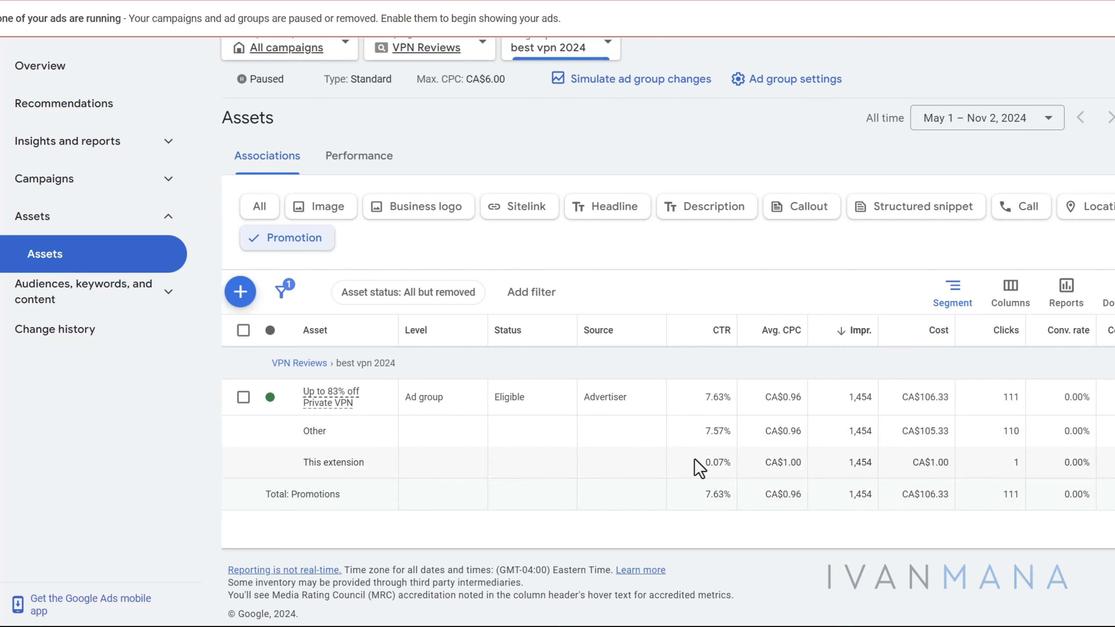
left_click_drag(700, 465, 1113, 457)
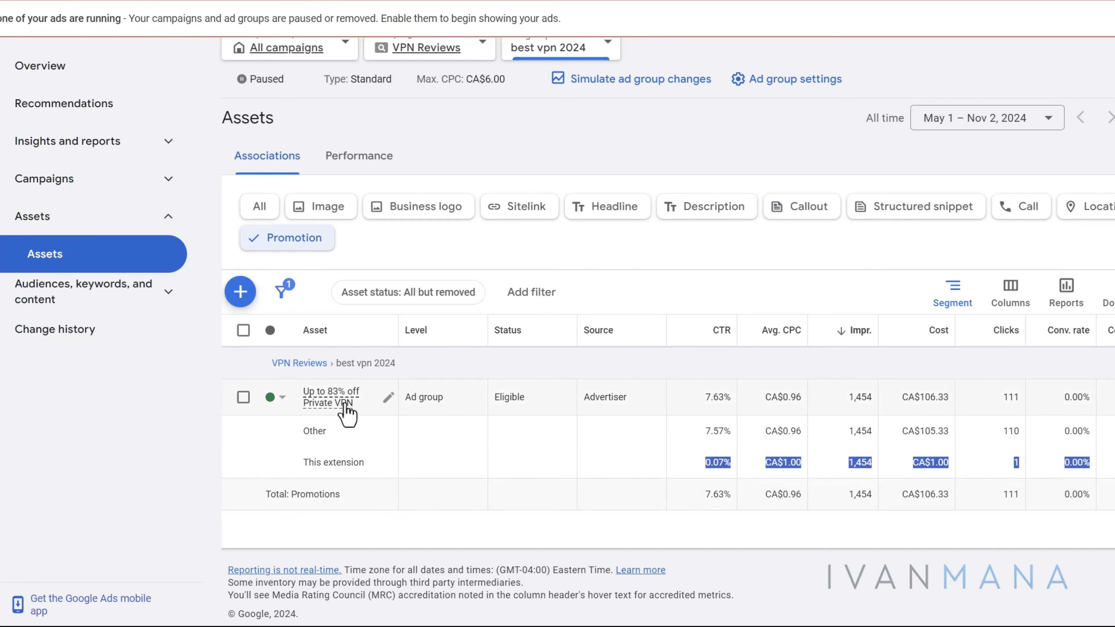
mouse_move(341, 411)
left_click(270, 397)
left_click(294, 457)
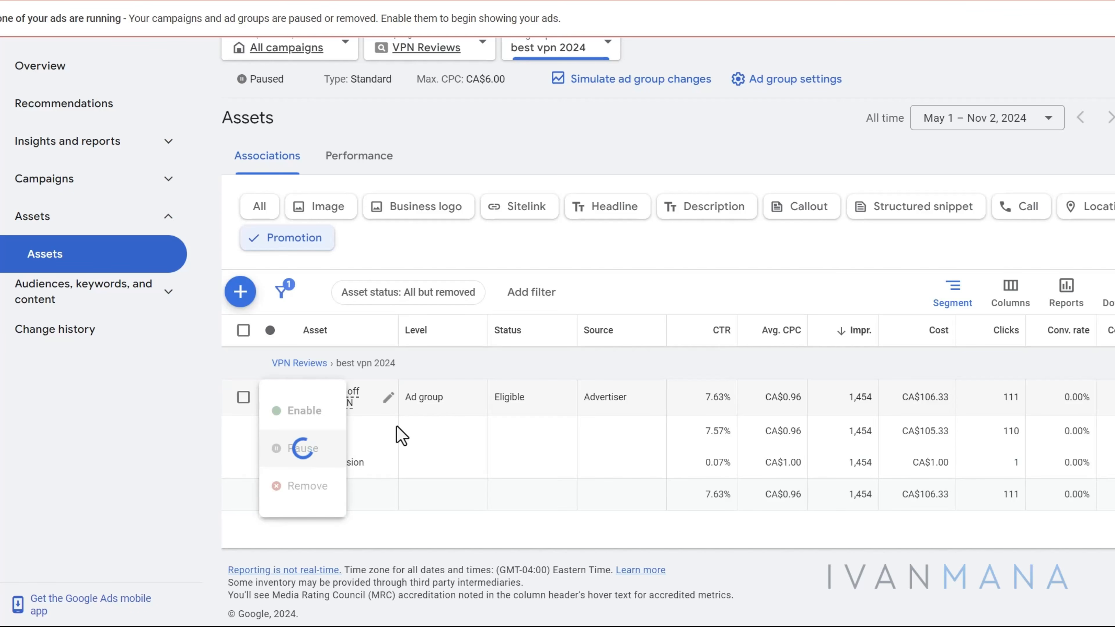
Step: Open a new promotion form, look through its discount types, details and date options, and discard it
left_click(241, 317)
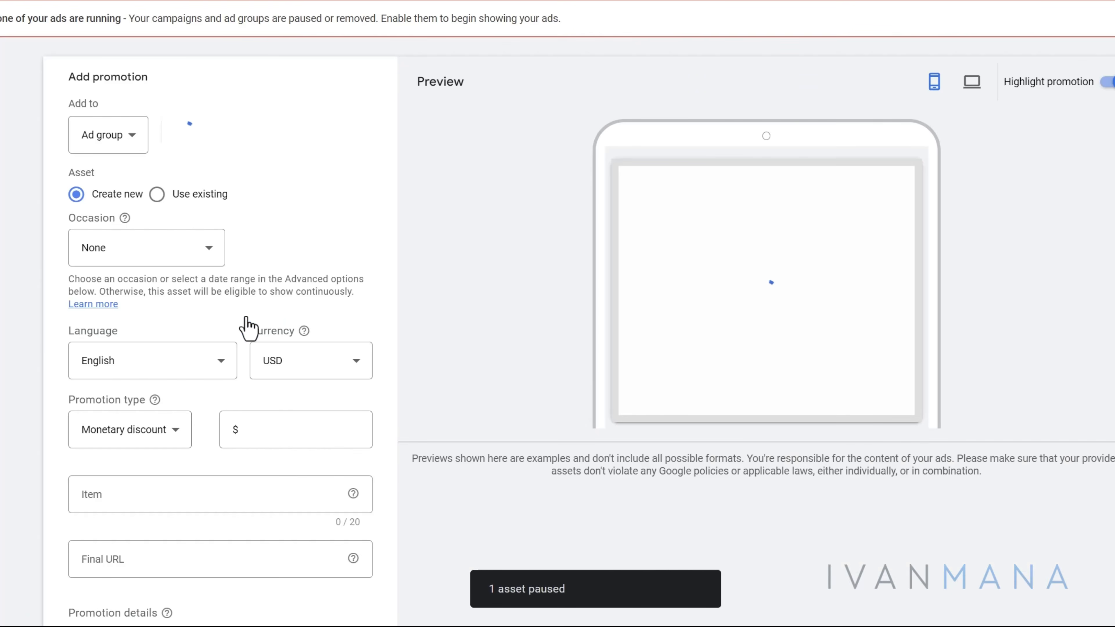
scroll(348, 341, "down", 5)
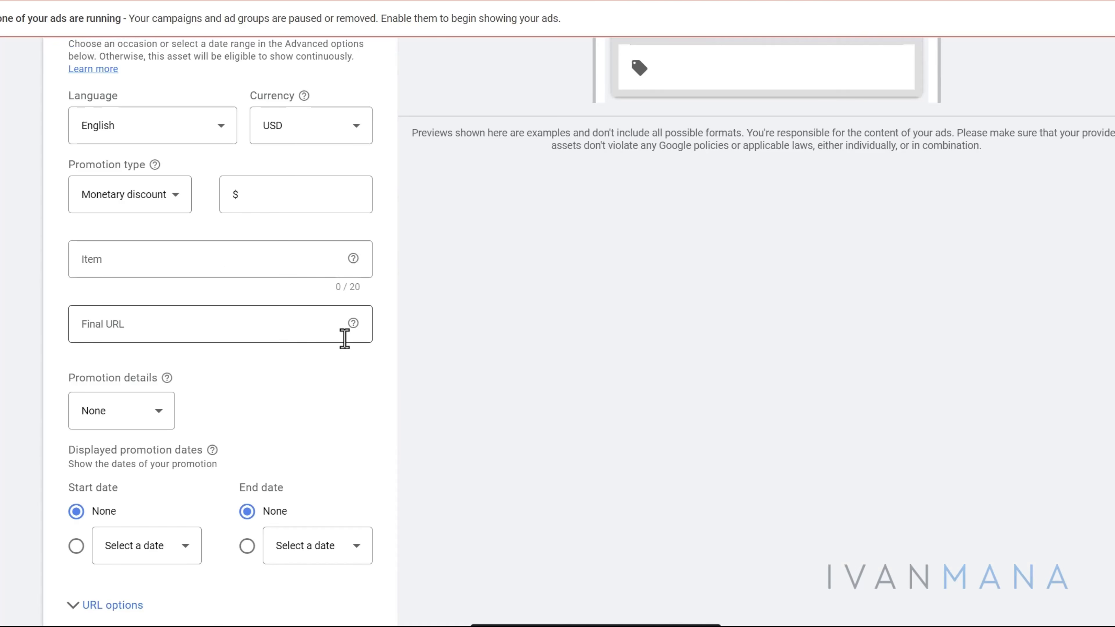
scroll(344, 339, "up", 3)
scroll(345, 338, "up", 2)
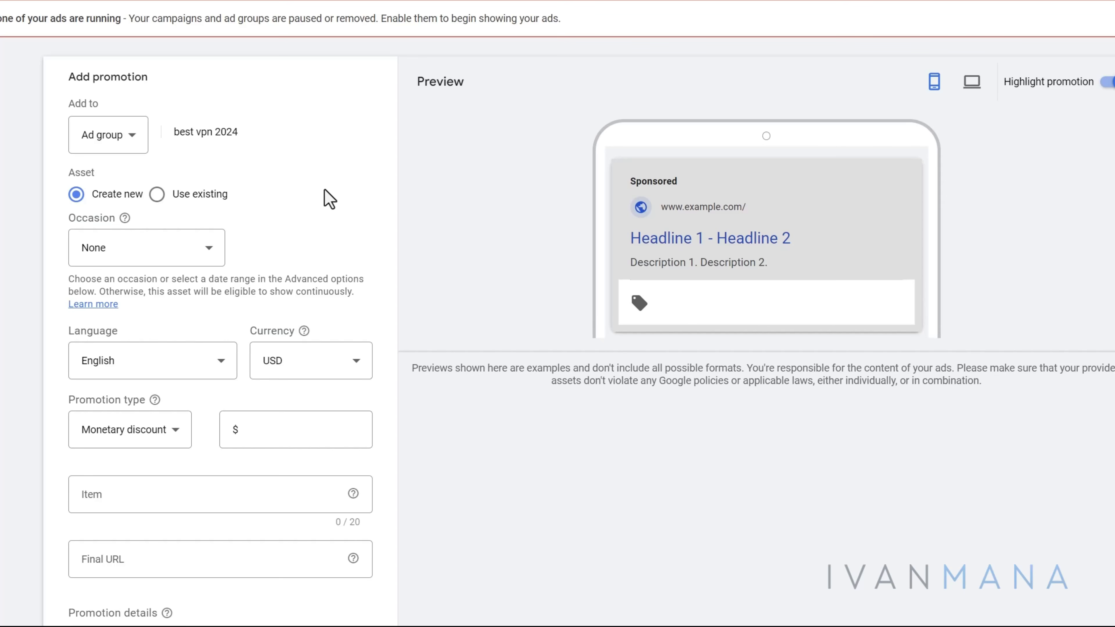
scroll(199, 454, "down", 3)
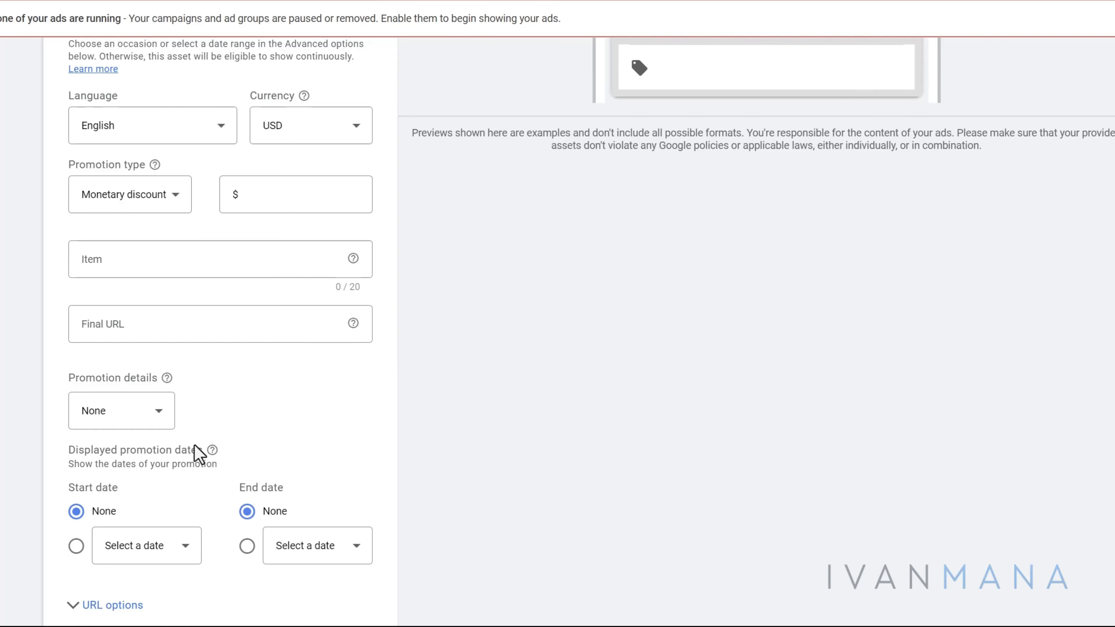
scroll(245, 397, "up", 2)
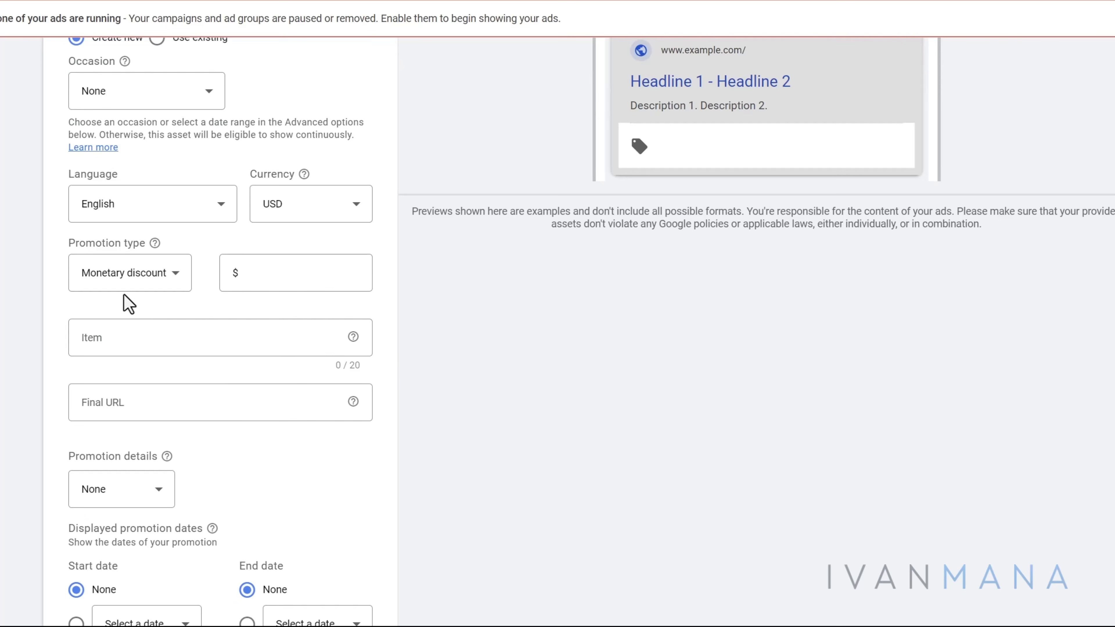
left_click(144, 277)
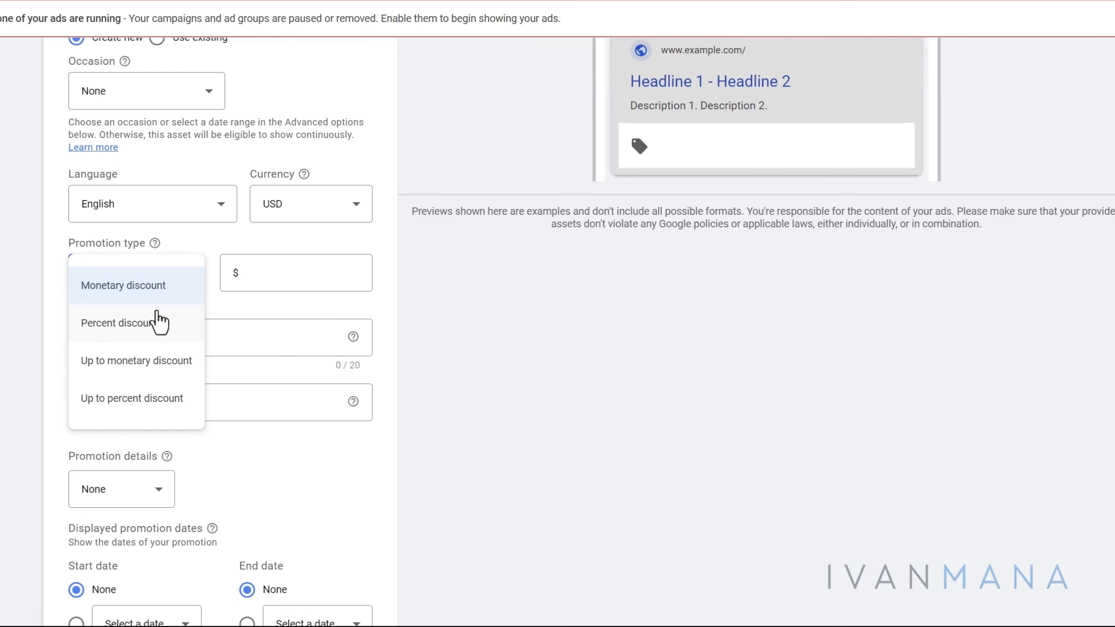
left_click(409, 288)
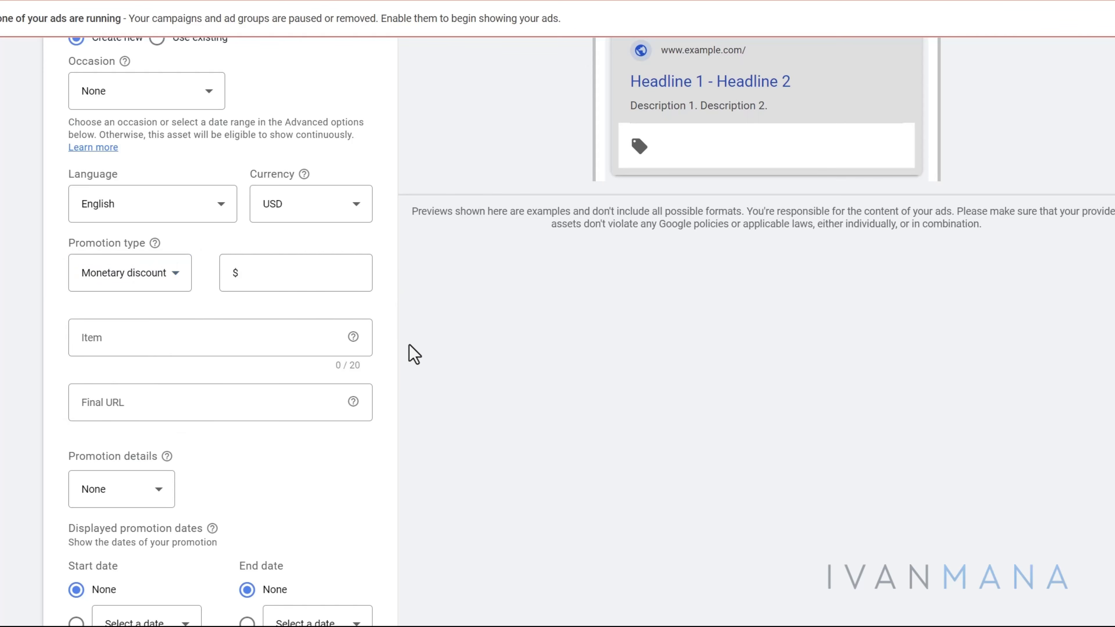
scroll(413, 353, "down", 5)
left_click(124, 556)
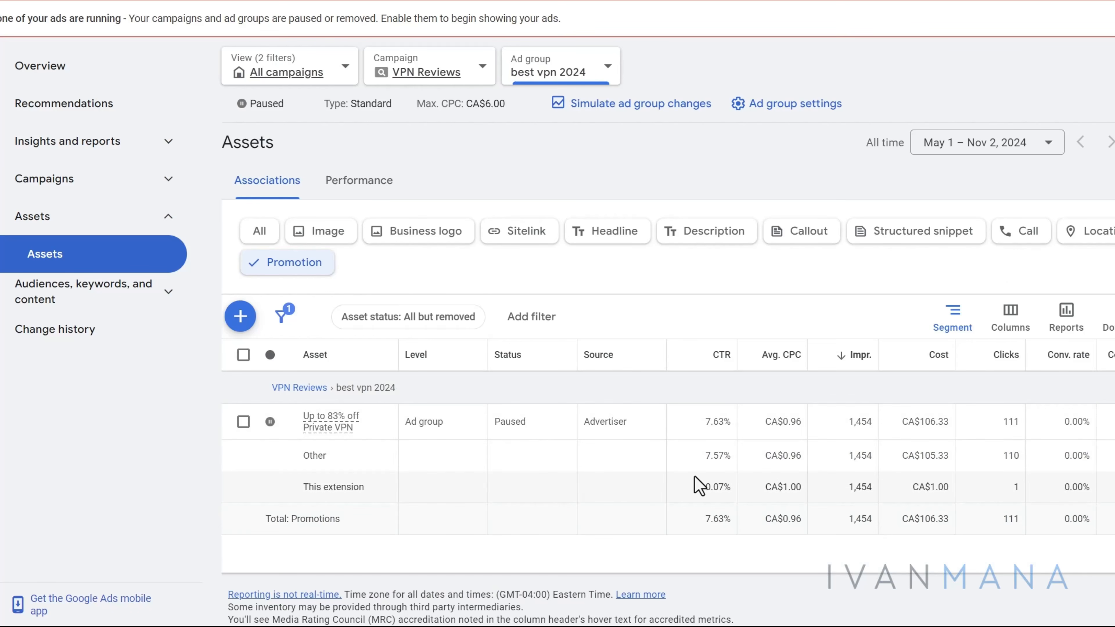
Step: Review the "This extension" results of the paused promotion and open the ad group's list of ads
left_click_drag(692, 490, 946, 482)
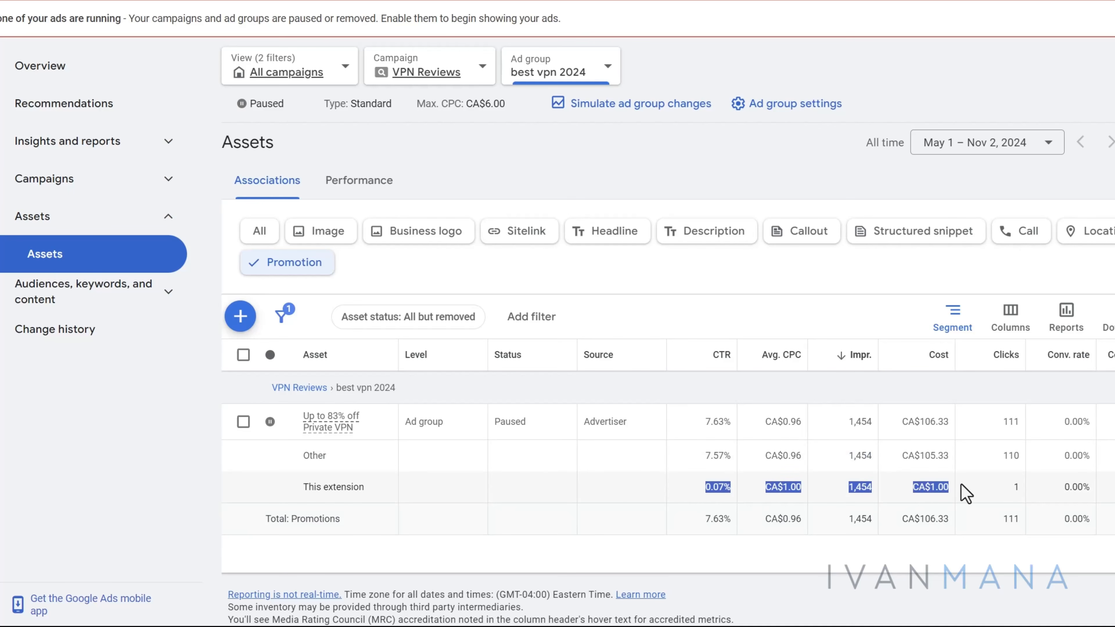
left_click(704, 511)
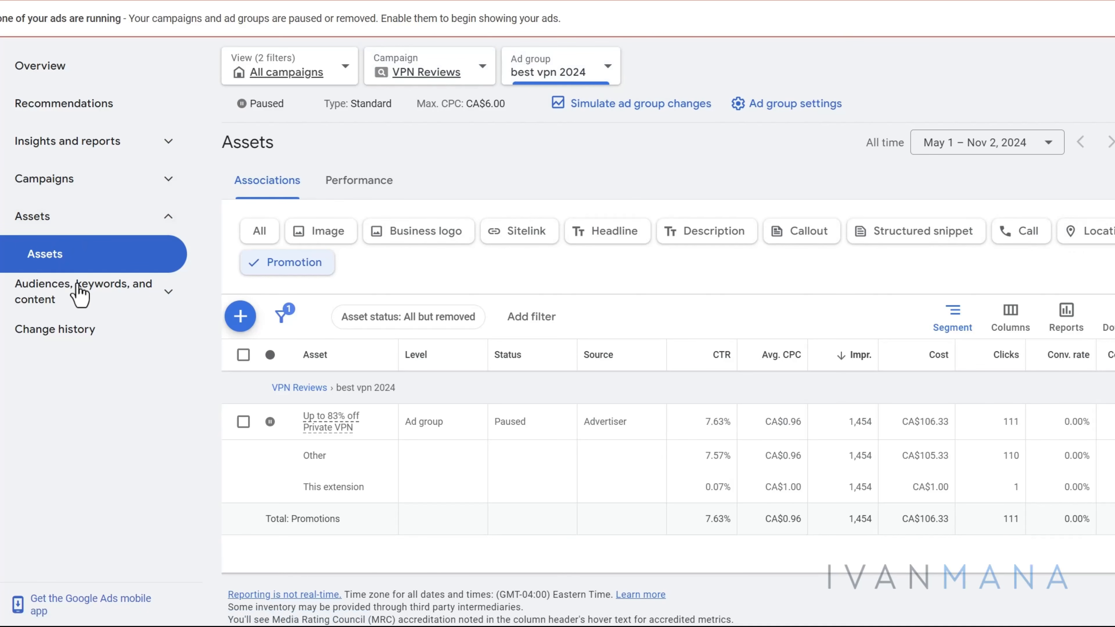
left_click(96, 187)
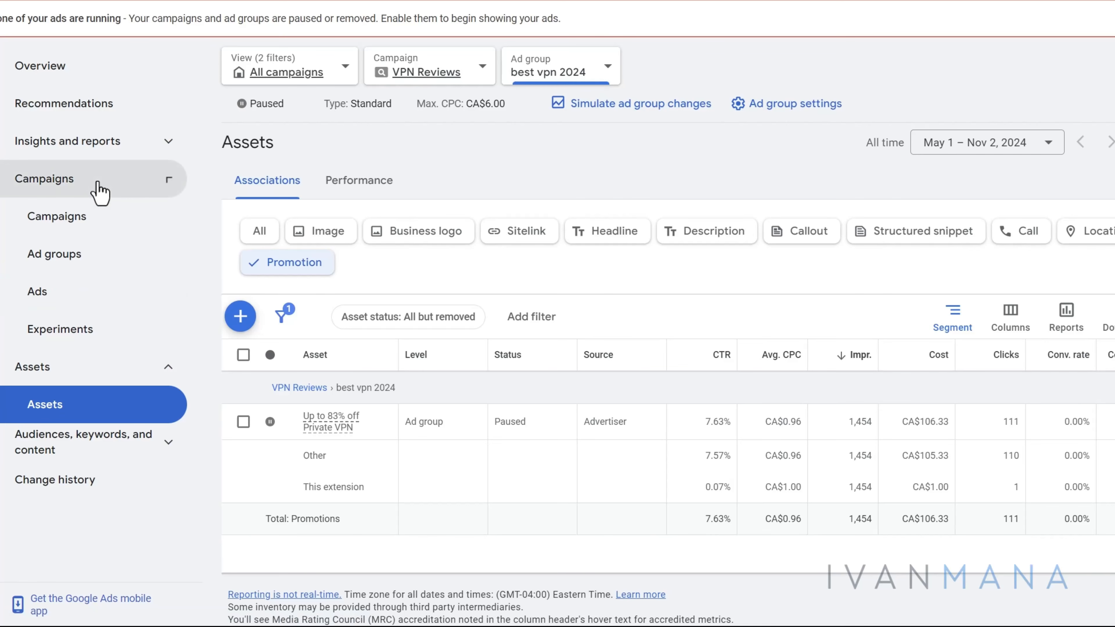
left_click(69, 301)
Step: Switch to the Notepad change list and add item "5. changed assets to focus on features -" below item 4
key("super")
left_click(263, 617)
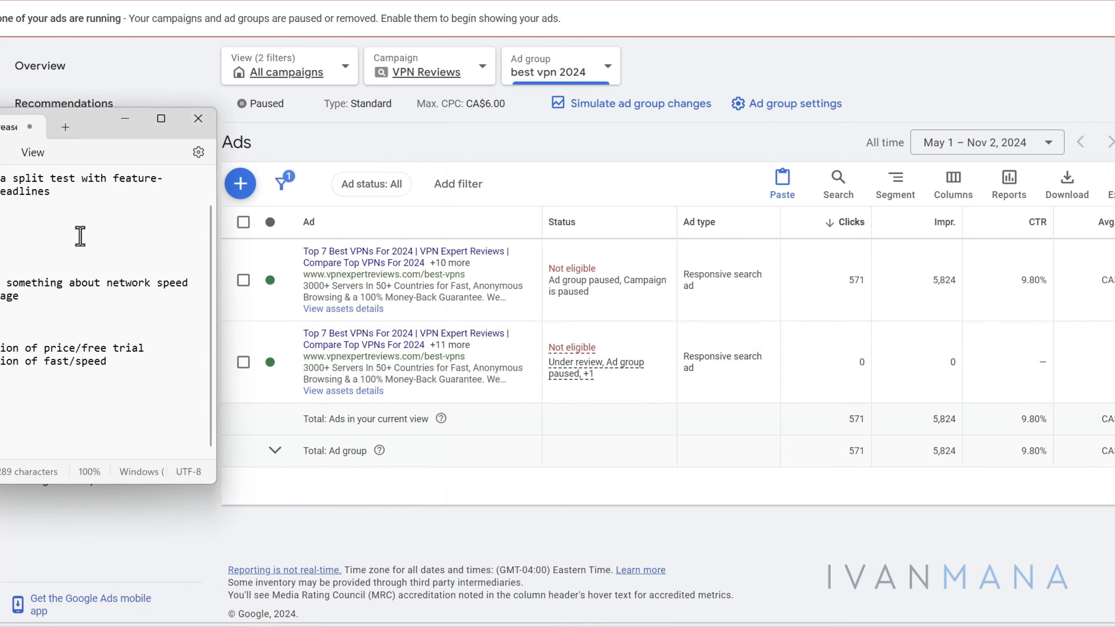
scroll(97, 254, "up", 2)
left_click(90, 282)
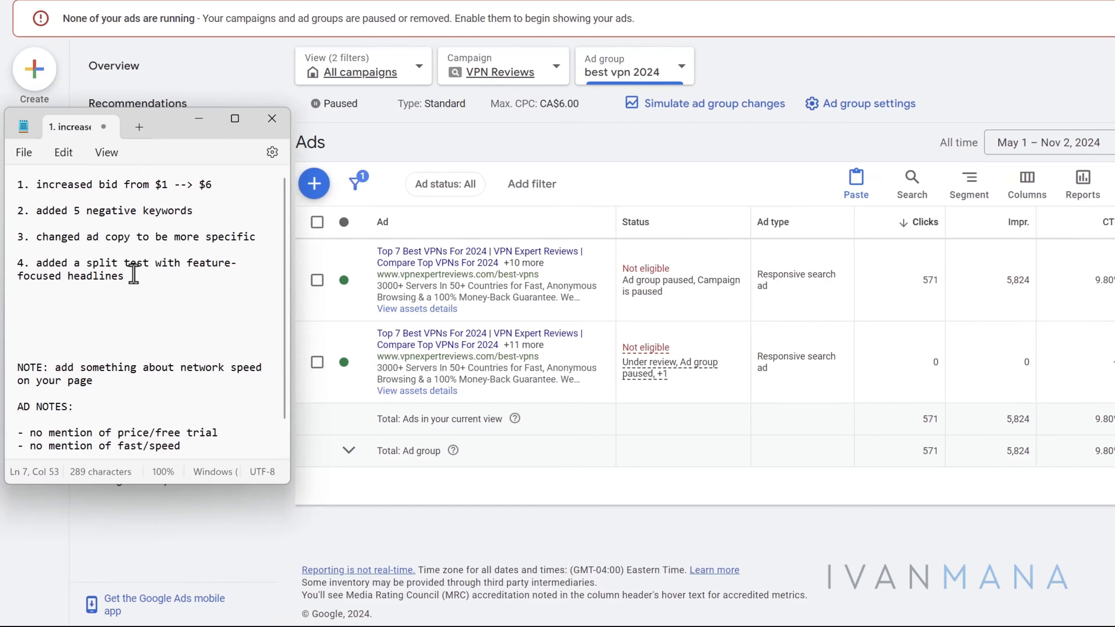
key("Return")
type("5. changed ex")
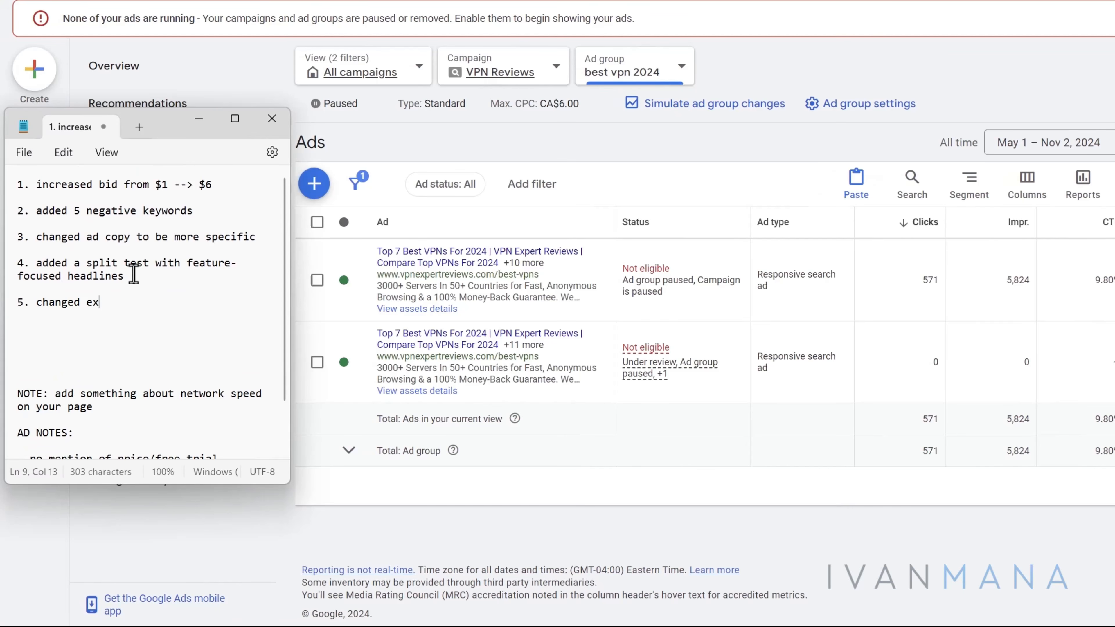
key("BackSpace")
key("BackSpace")
type("assets to focus on featur")
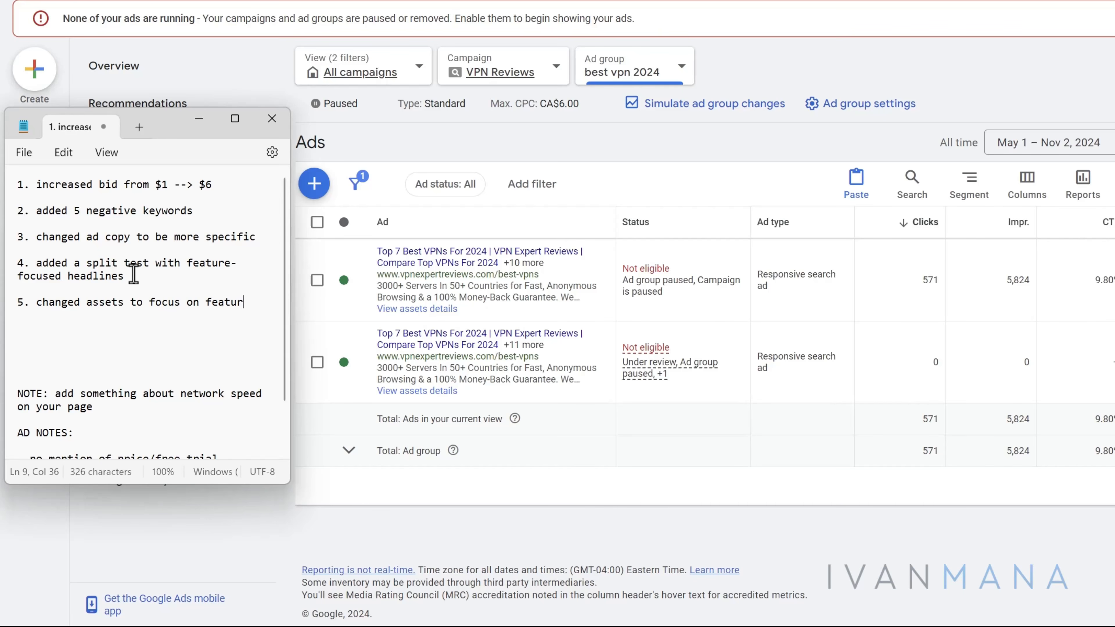
type("es - re")
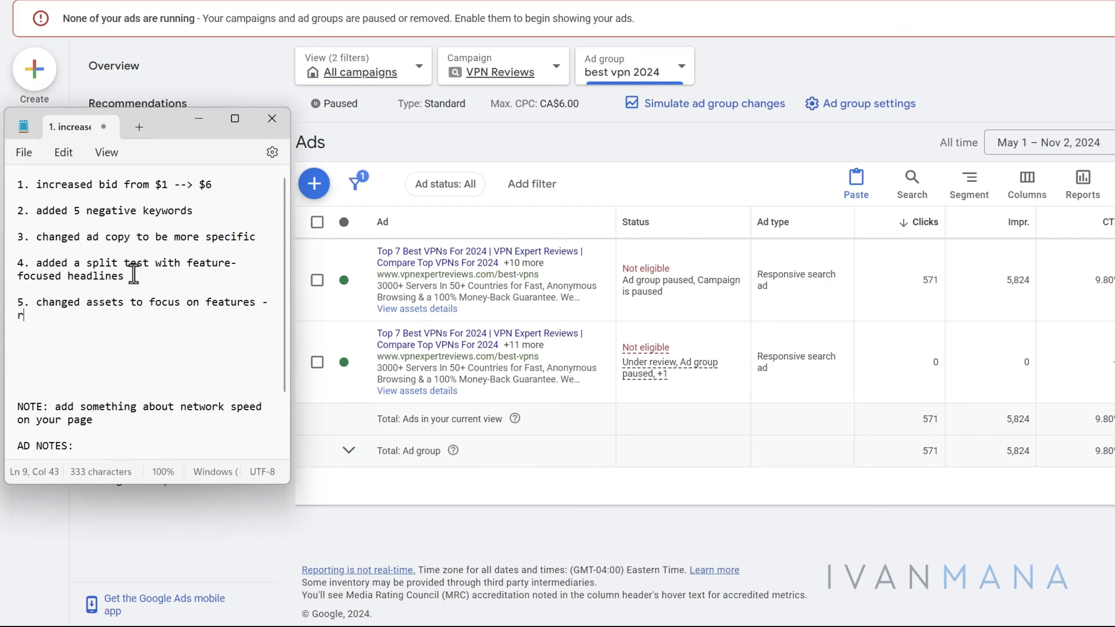
Step: Complete item 5 of the change list with "sitelinks, callout; removed promotion"
key("BackSpace")
type("sitelinks, callout, structure")
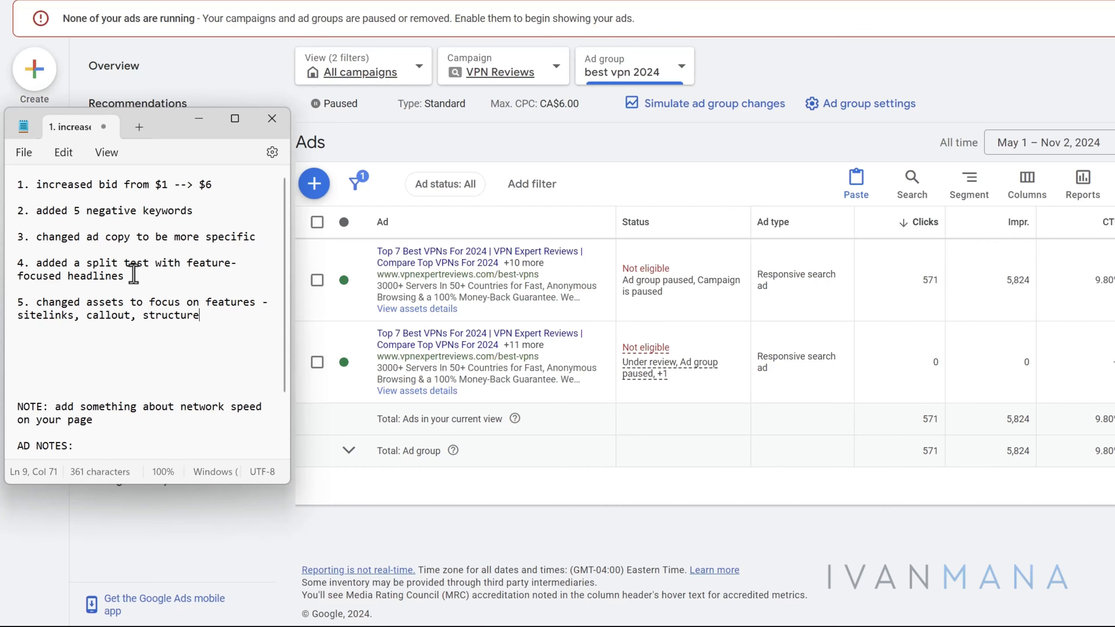
key("BackSpace")
key("BackSpace")
key("BackSpace")
key("BackSpace")
key("BackSpace")
key("BackSpace")
key("BackSpace")
key("BackSpace")
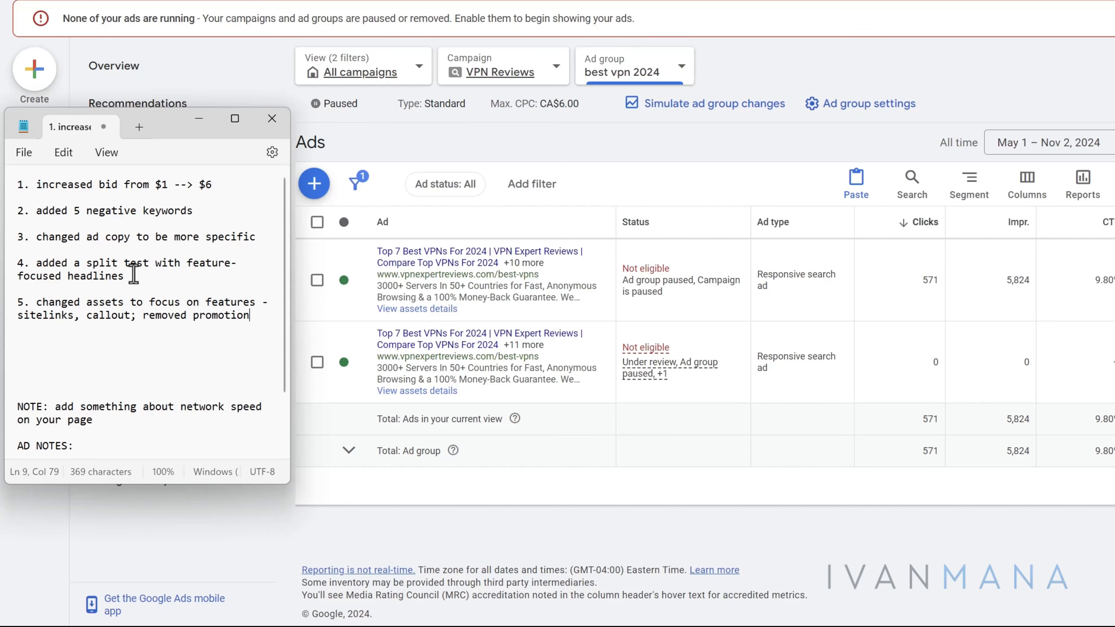
Step: Highlight and review the five numbered changes in the notes
left_click_drag(263, 316, 7, 175)
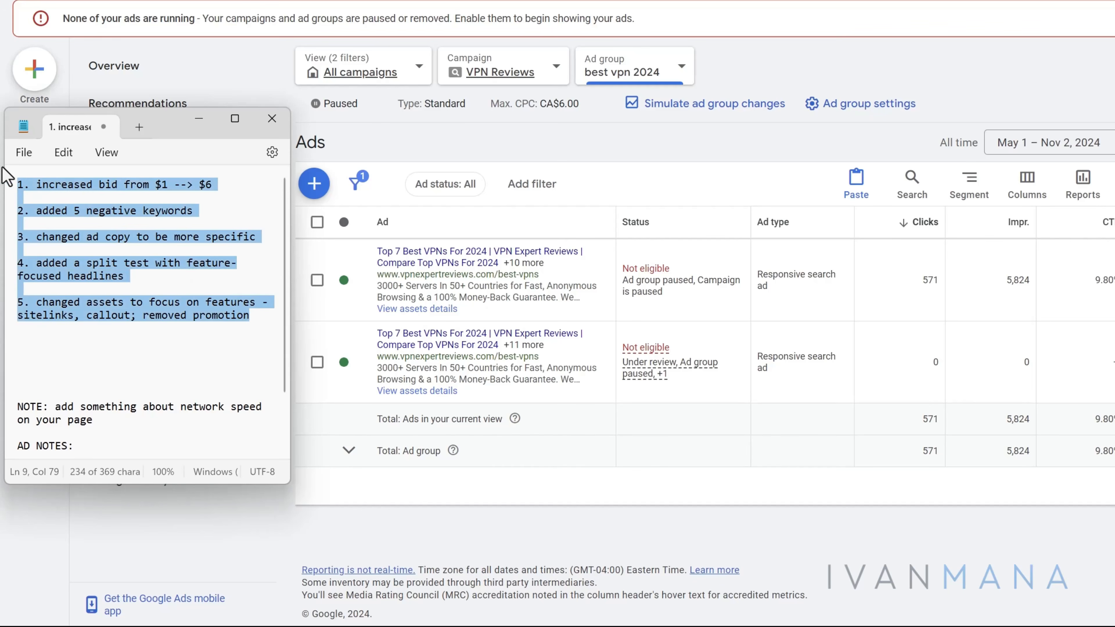
left_click(123, 265)
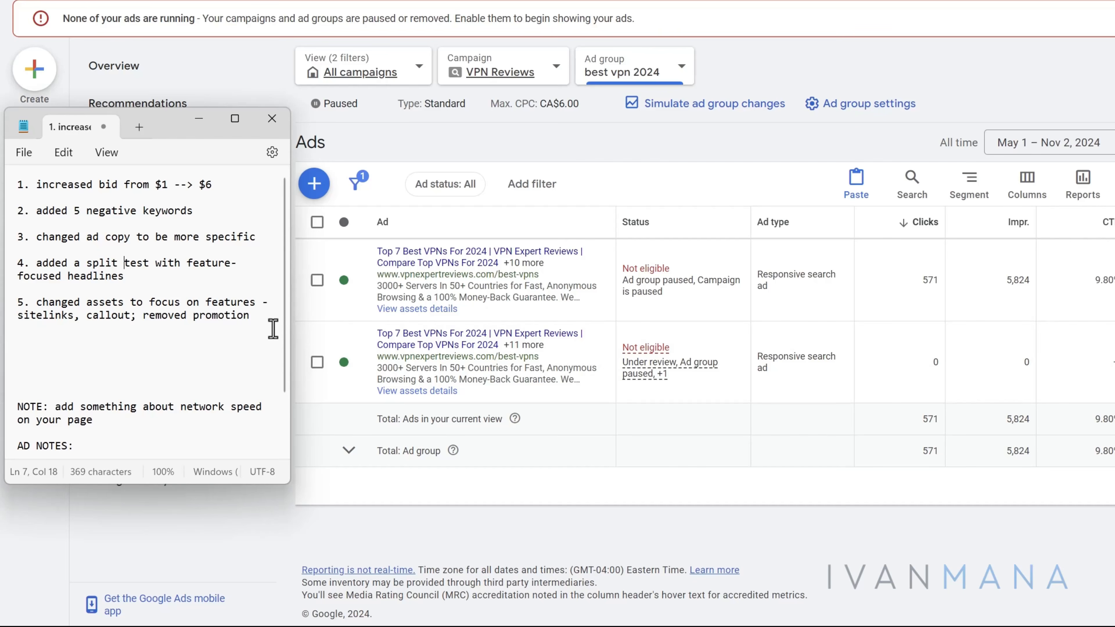
left_click_drag(273, 328, 7, 173)
Step: Switch to the optimization flowchart and examine its Asset (extensions) and Landing page stages
left_click(511, 530)
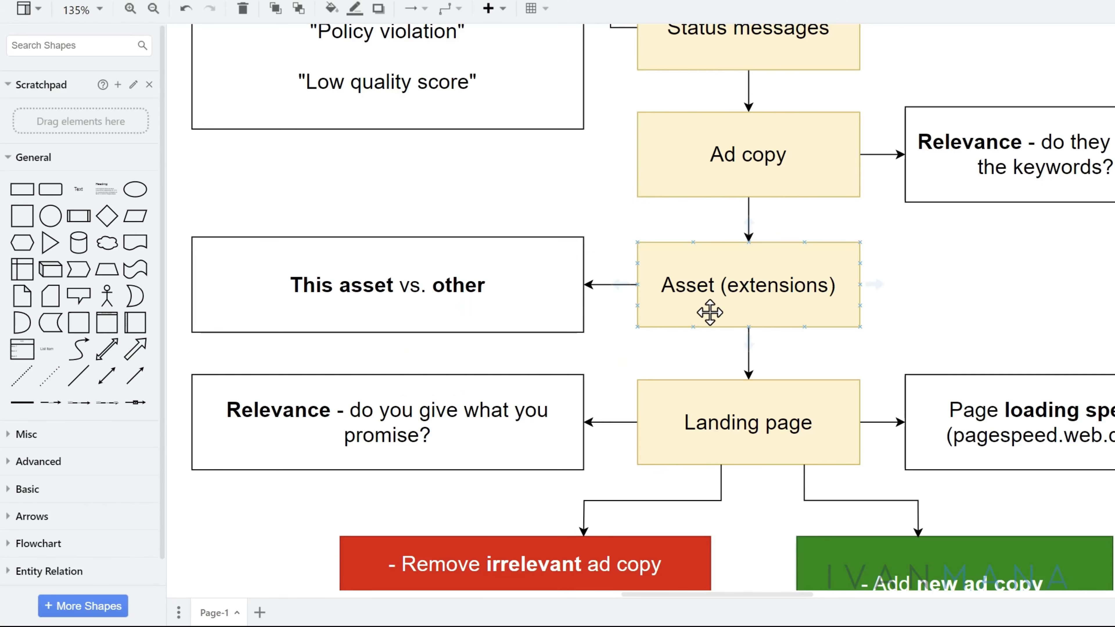
scroll(707, 312, "down", 1)
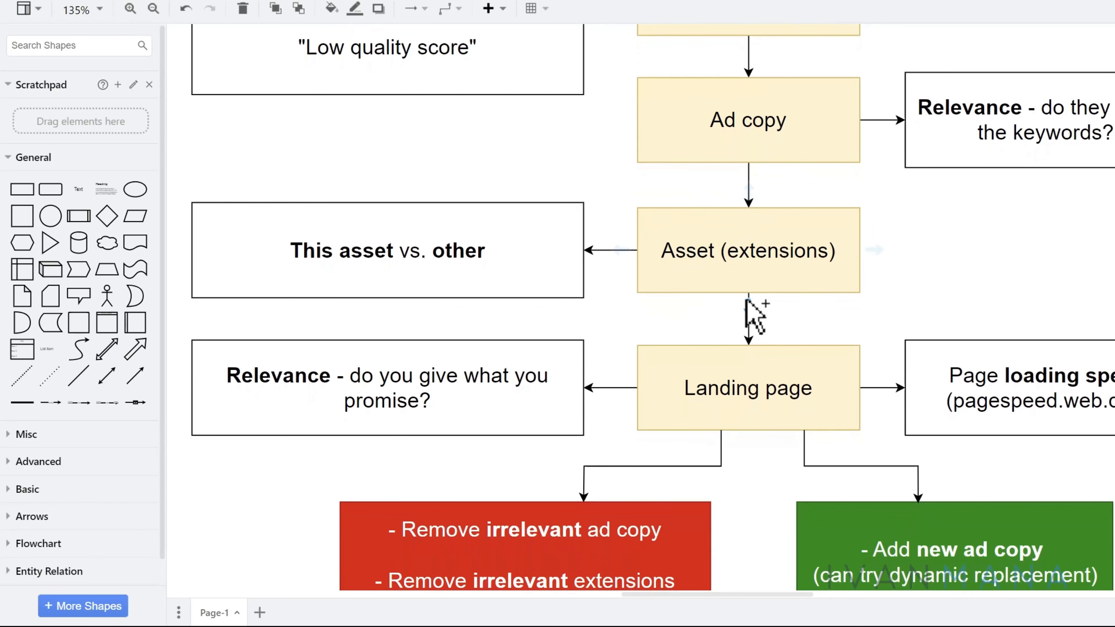
scroll(751, 307, "down", 2)
Step: Switch to the browser, open the VPN Expert Reviews home page tab and place it after the Google Ads tab
left_click(544, 345)
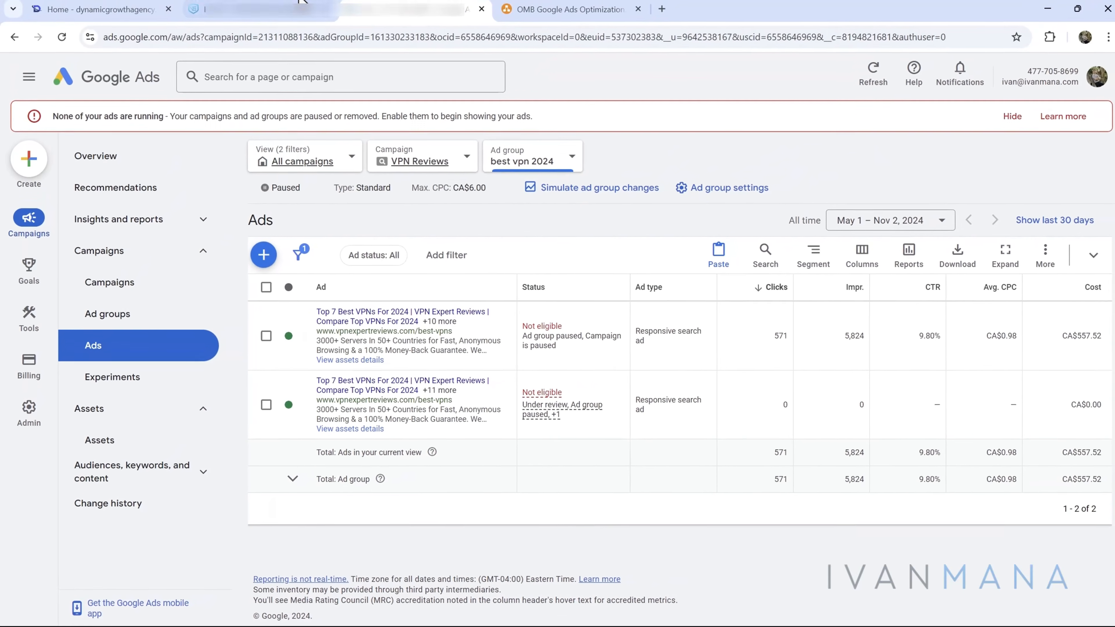
left_click(263, 5)
left_click_drag(229, 5, 409, 3)
left_click_drag(1110, 307, 1110, 103)
Step: Return to Google Ads and compare the best vpn 2024 ad group's search keywords with its ads
left_click(258, 9)
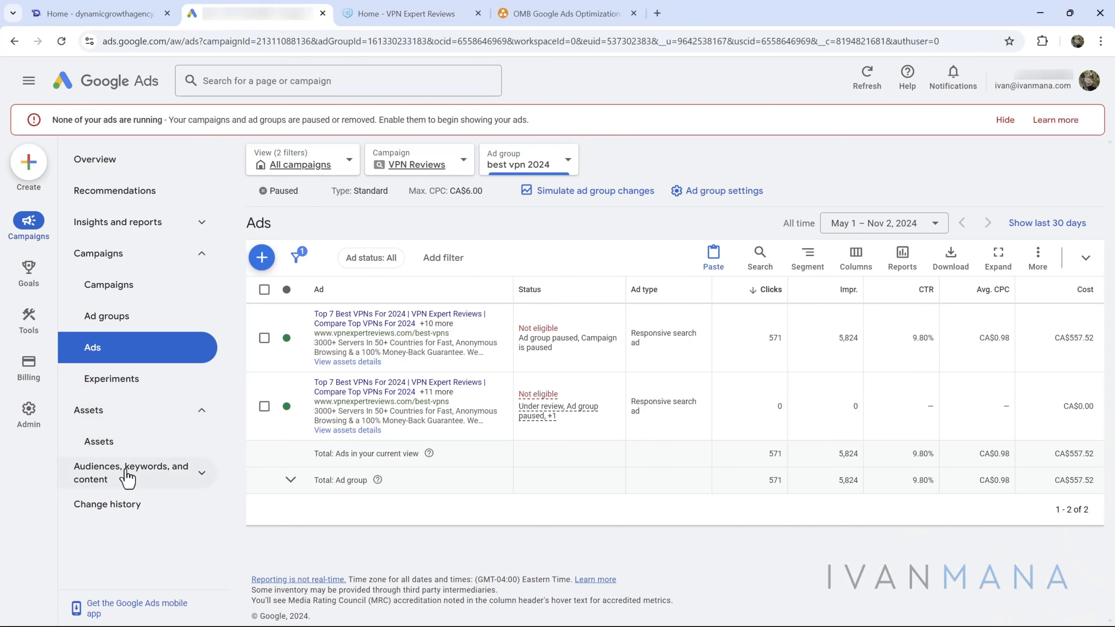
left_click(128, 477)
left_click(127, 510)
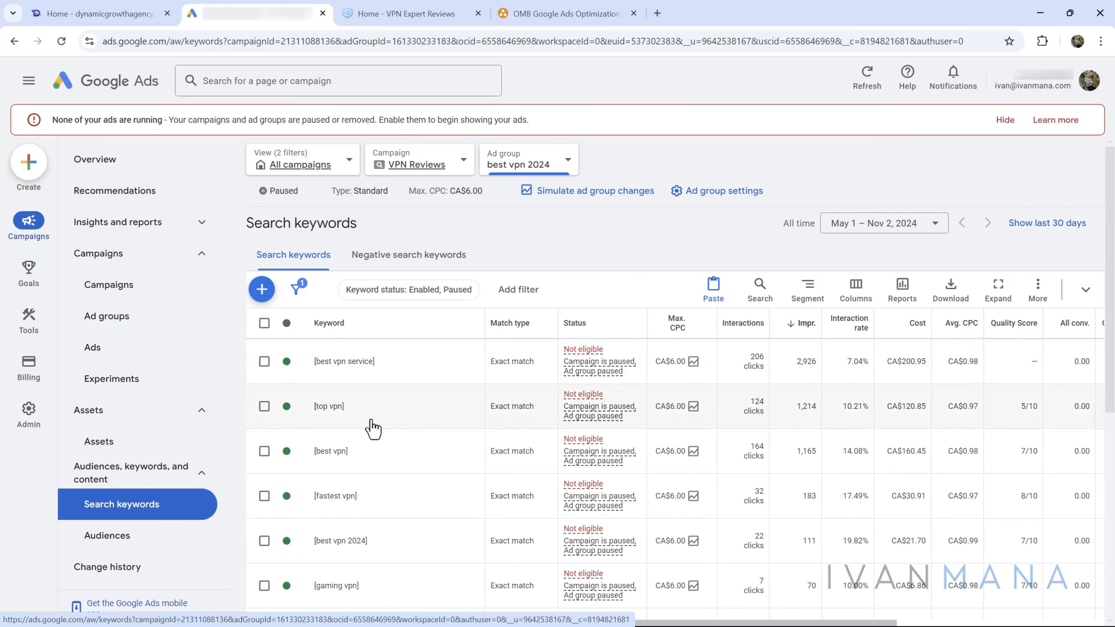
left_click(128, 353)
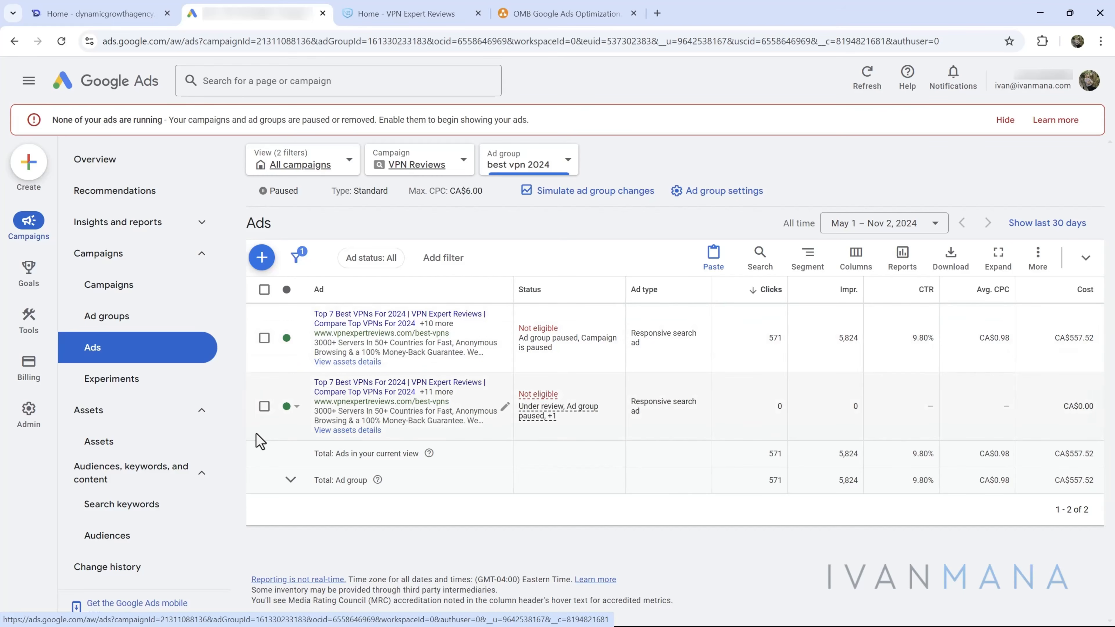
left_click(125, 515)
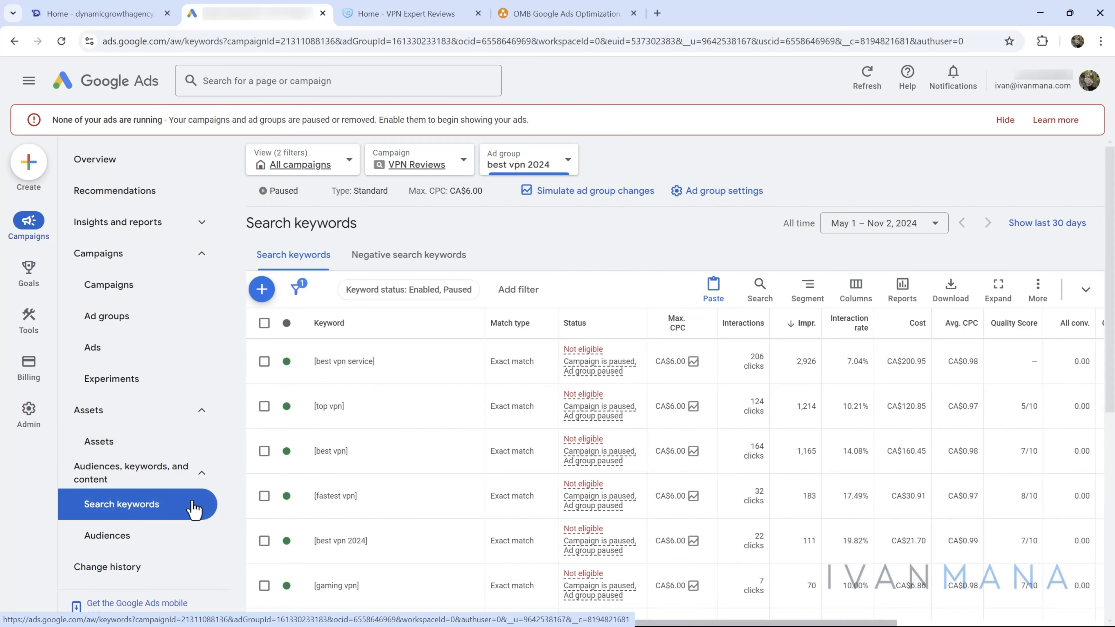
Step: Review the performance of every search keyword in the best vpn 2024 ad group, highlighting the interaction rate of [best vpn for streaming]
scroll(354, 382, "down", 3)
scroll(353, 439, "down", 3)
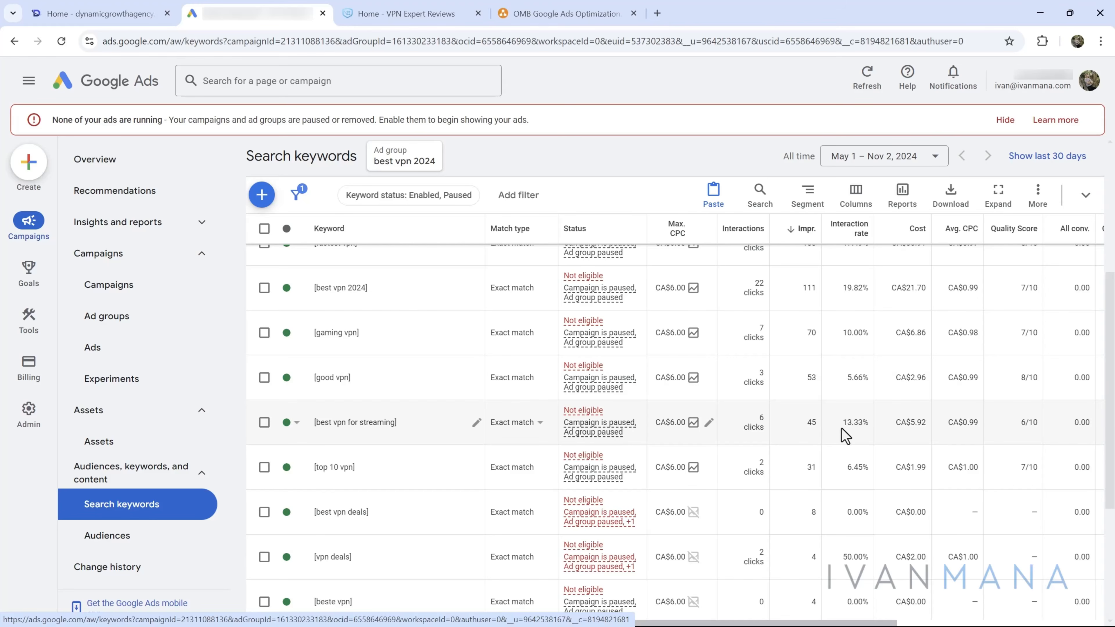
left_click_drag(846, 436, 872, 435)
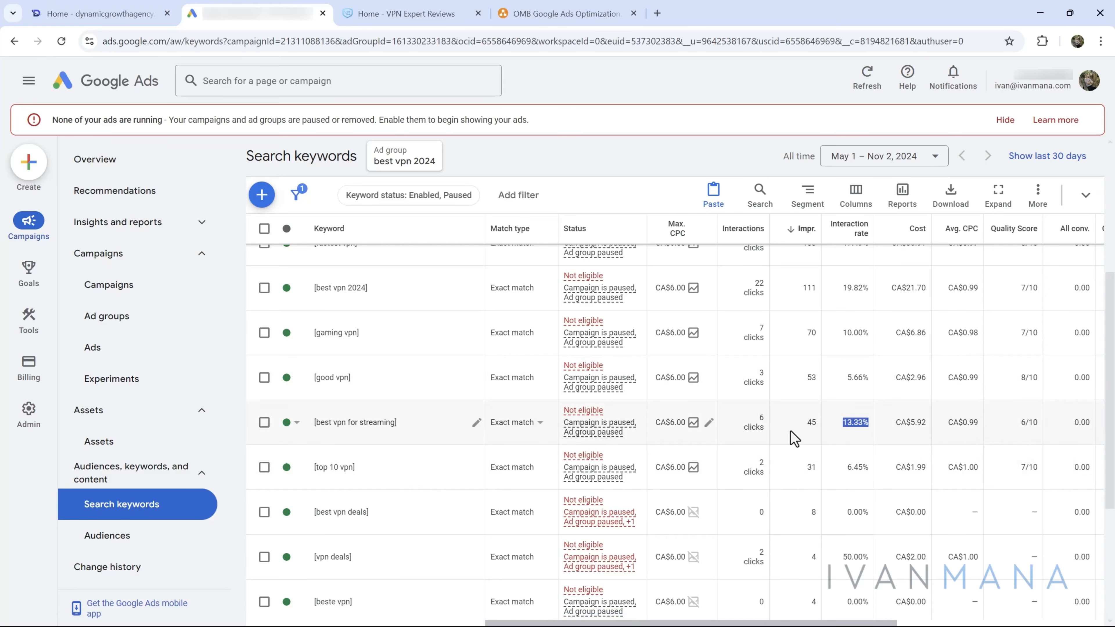
scroll(477, 456, "down", 3)
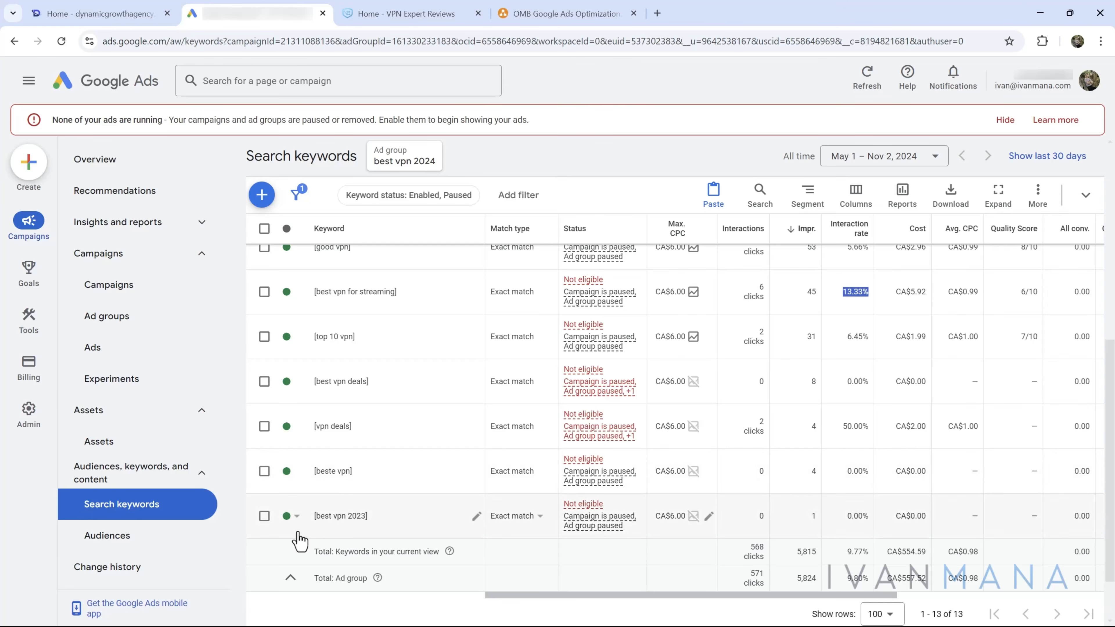
scroll(348, 509, "up", 3)
scroll(341, 466, "up", 1)
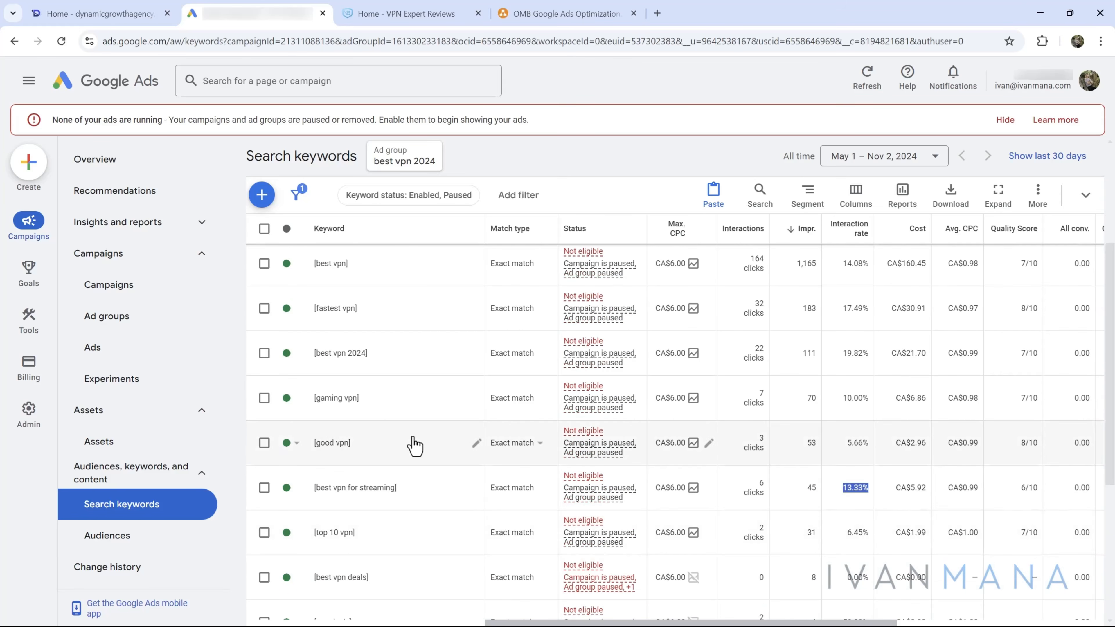
scroll(410, 443, "up", 2)
scroll(336, 411, "up", 2)
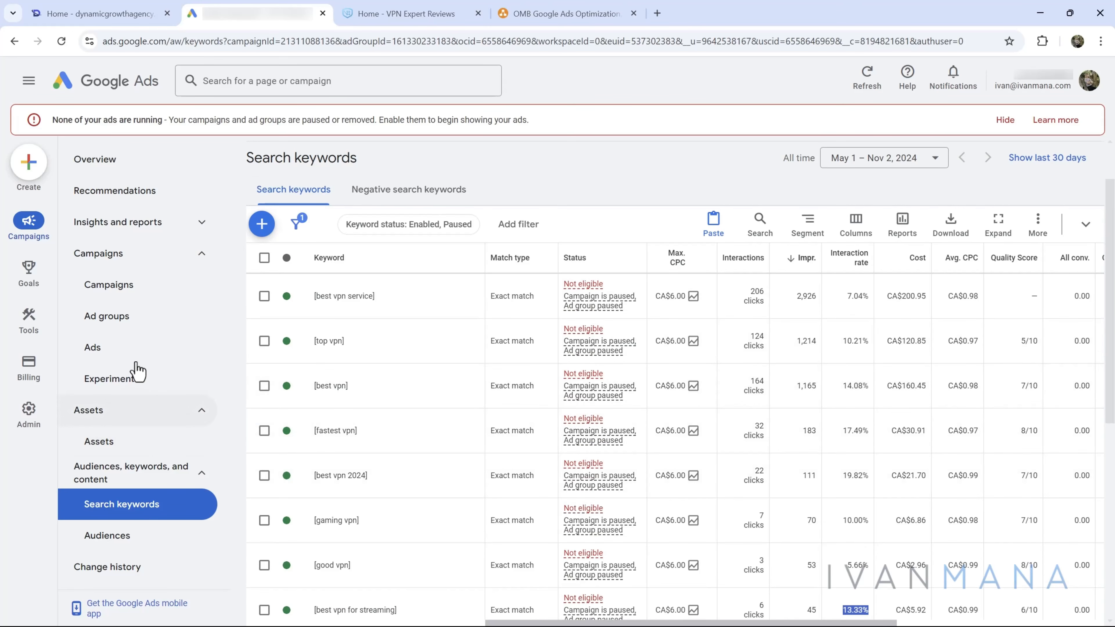
Step: Open the ad group's first responsive search ad for editing, expand its full keyword list, highlight [gaming vpn] and dismiss the ad creation assistant
left_click(129, 348)
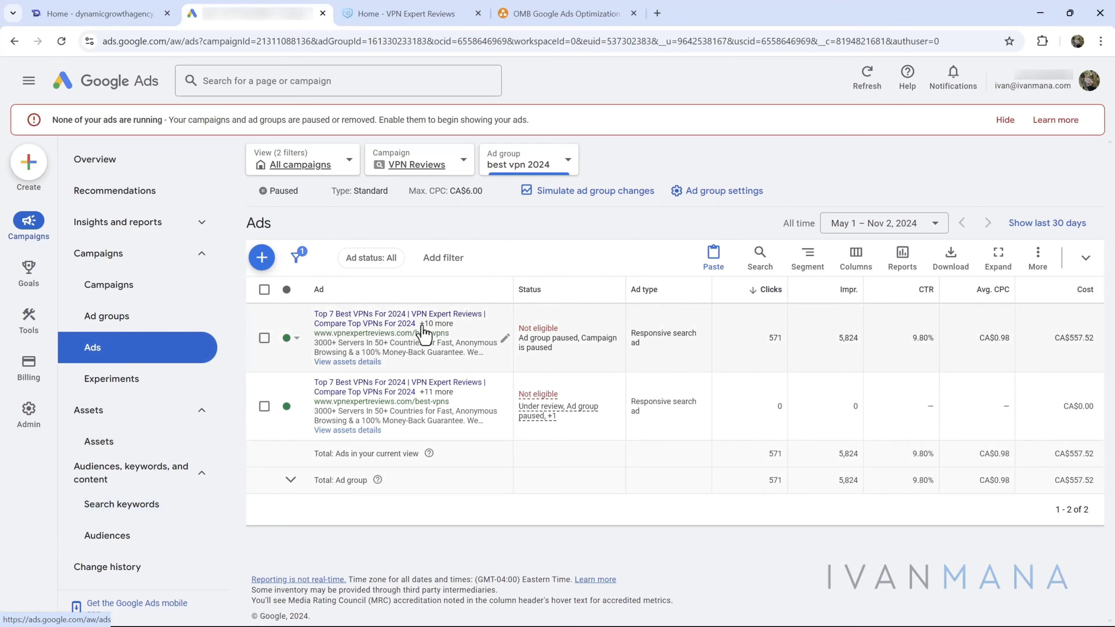
left_click(508, 341)
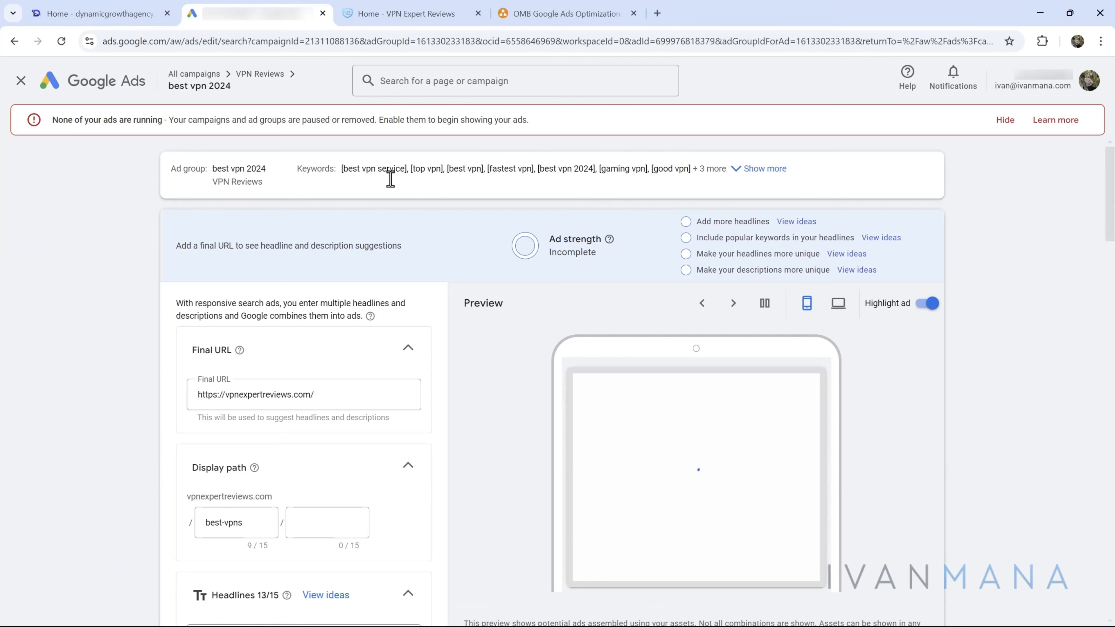
left_click(769, 170)
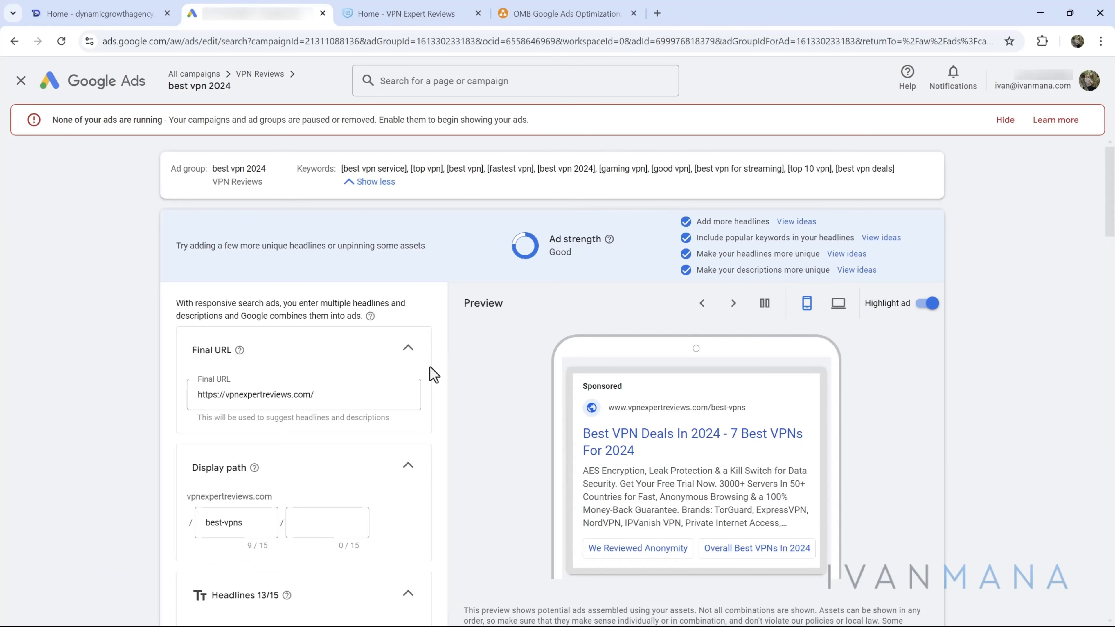
scroll(421, 412, "down", 6)
scroll(451, 448, "up", 6)
left_click_drag(596, 170, 542, 173)
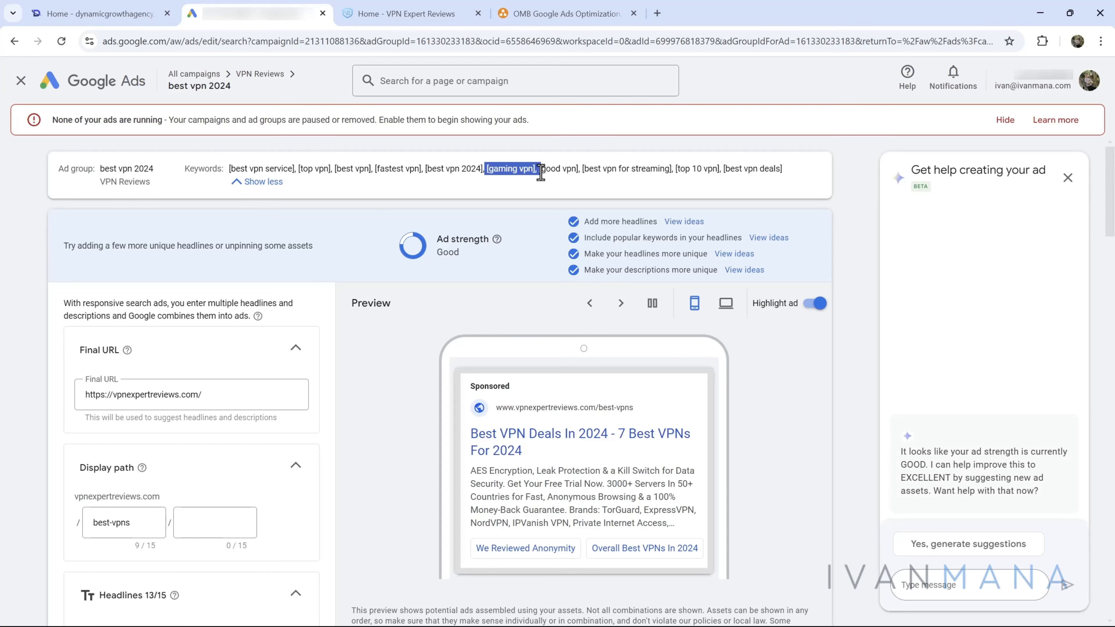
left_click(1066, 179)
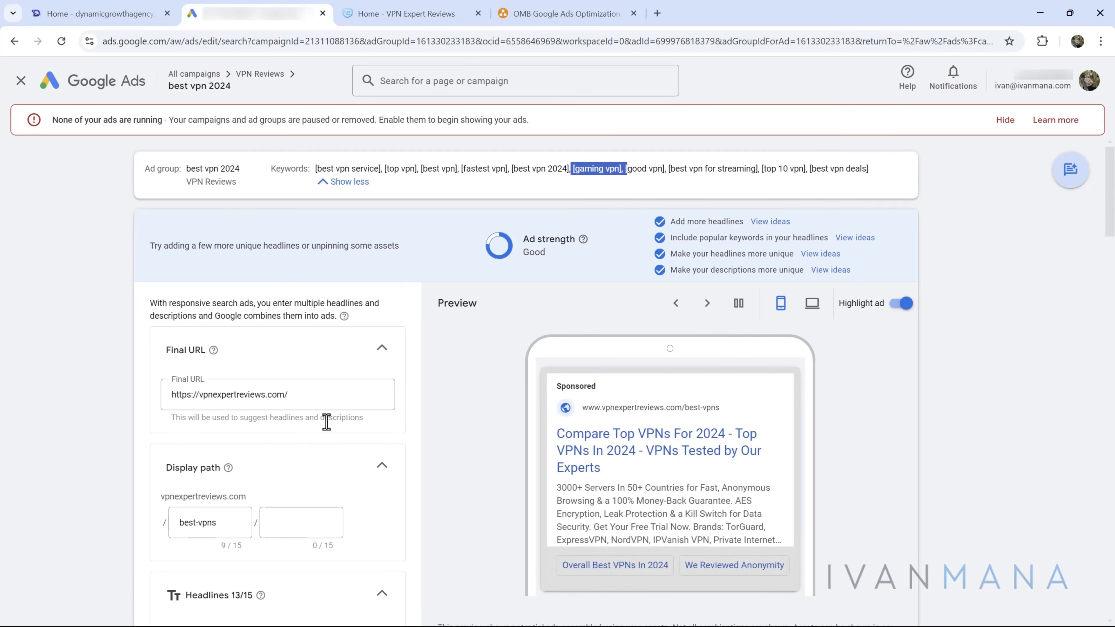
Step: Review the ad's headlines and descriptions for relevance to the ad group's keywords
scroll(327, 421, "down", 10)
scroll(368, 386, "down", 3)
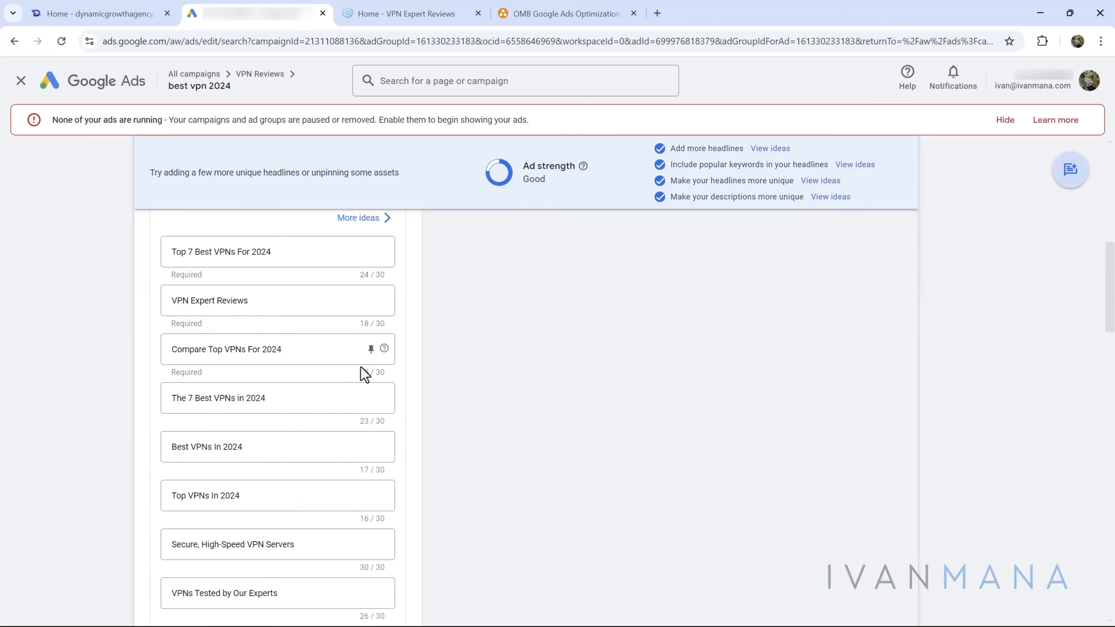
scroll(415, 424, "down", 3)
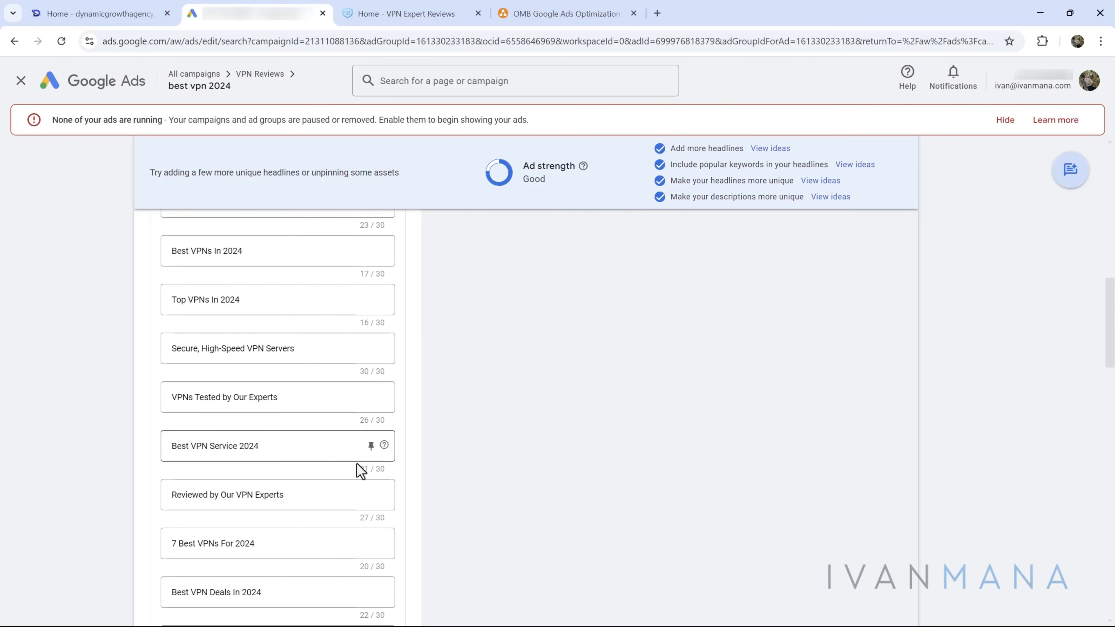
scroll(358, 464, "down", 3)
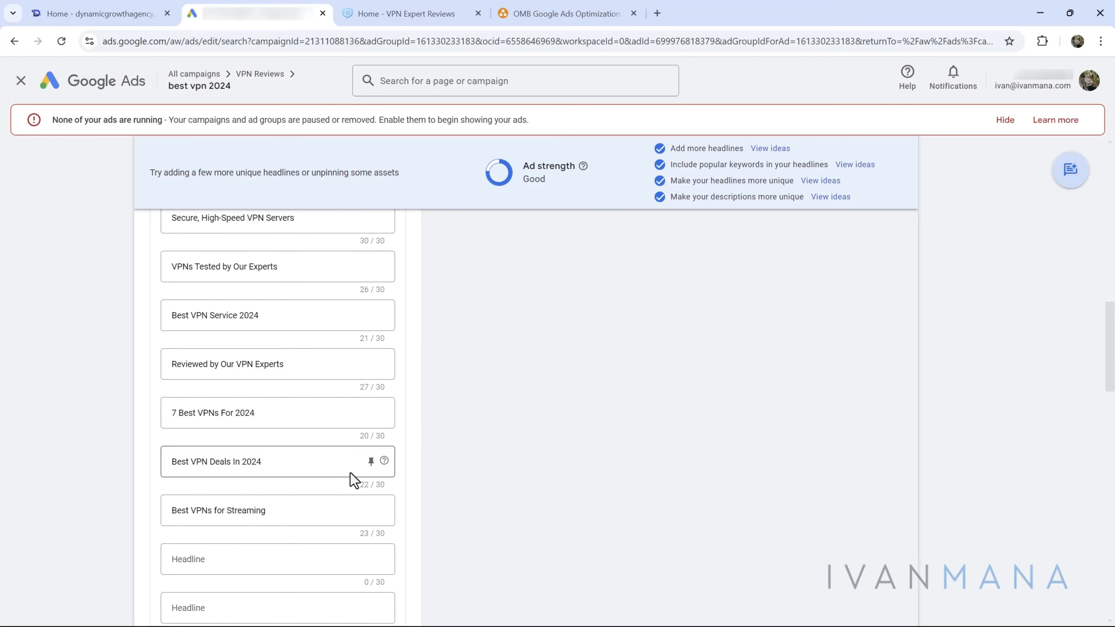
scroll(353, 478, "down", 3)
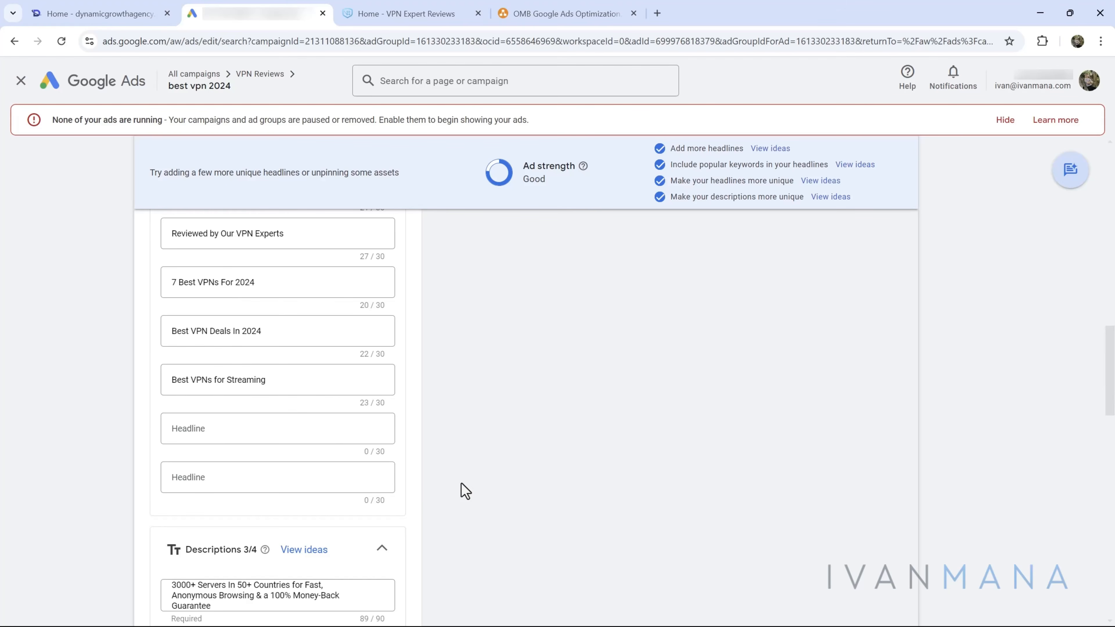
scroll(462, 483, "down", 4)
scroll(460, 483, "down", 4)
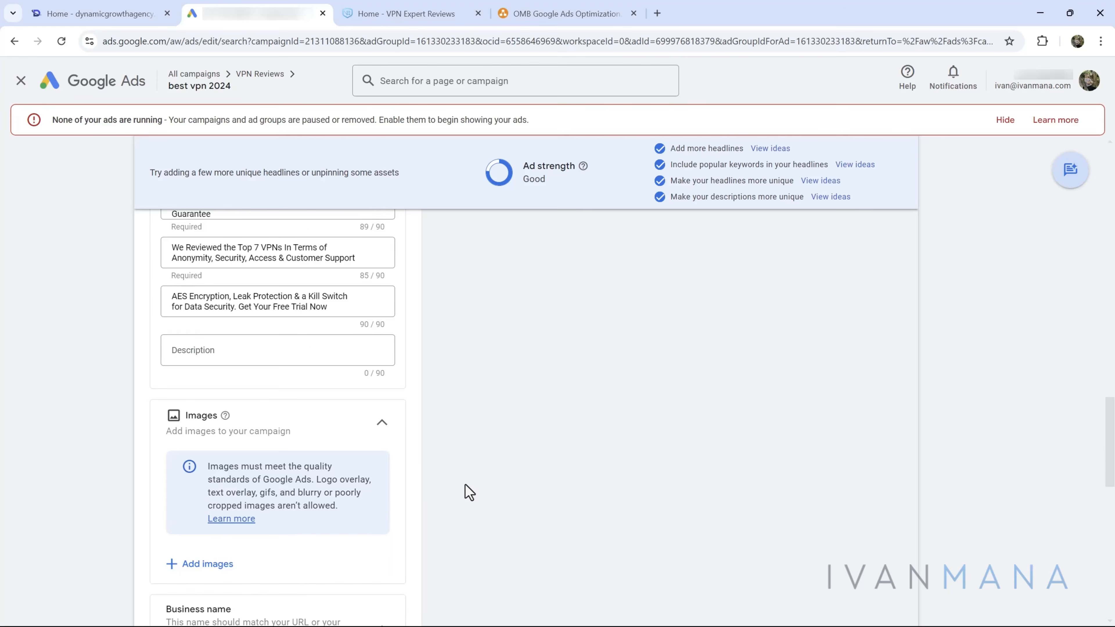
scroll(465, 485, "up", 6)
scroll(469, 492, "up", 4)
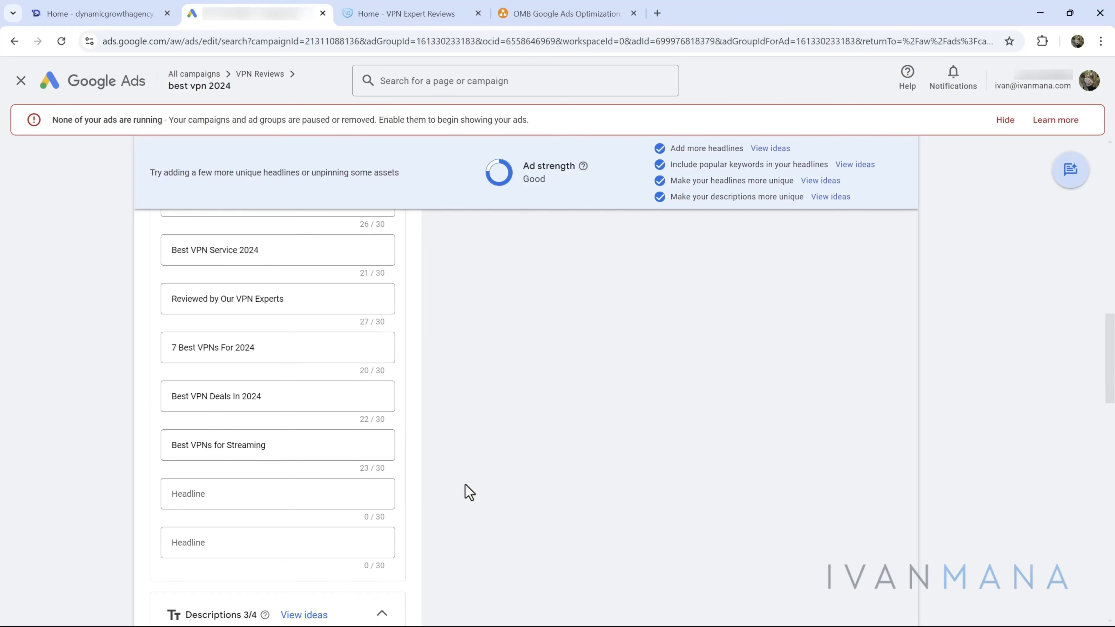
Step: Compare the Best VPNs for Streaming headline with the keyword list, check the sitelinks, and leave the ad without saving
triple_click(205, 445)
scroll(256, 443, "up", 8)
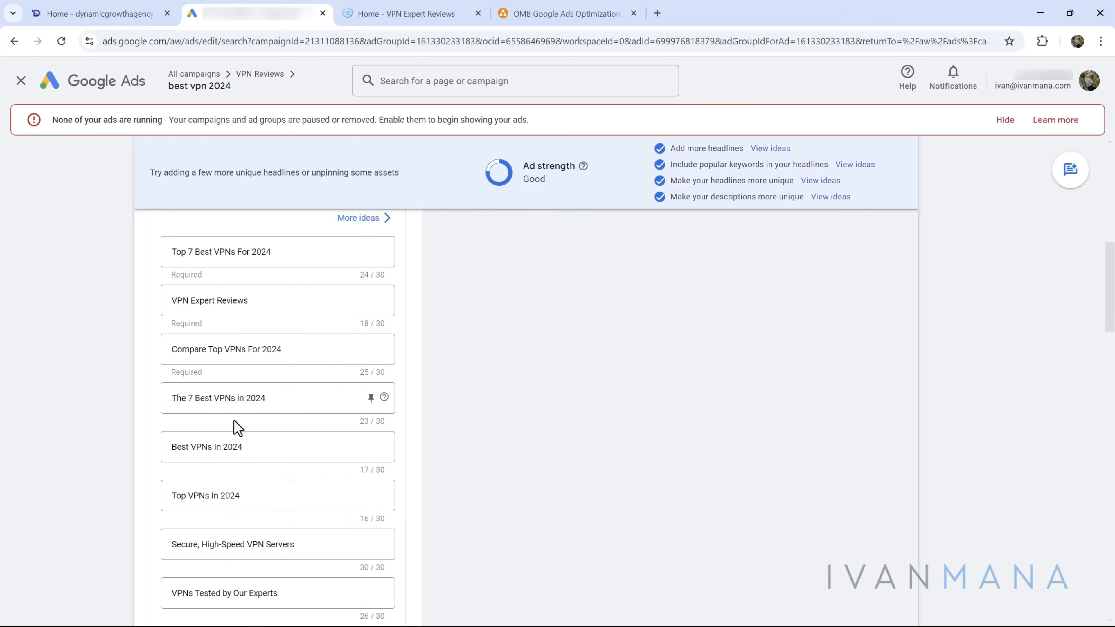
scroll(237, 428, "up", 11)
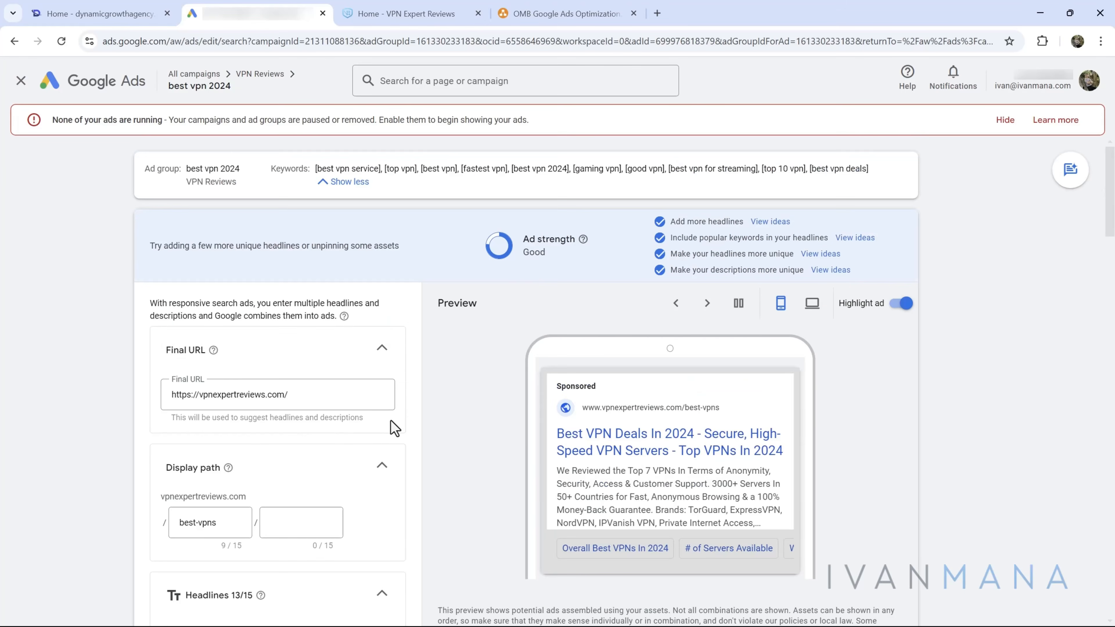
scroll(210, 236, "down", 11)
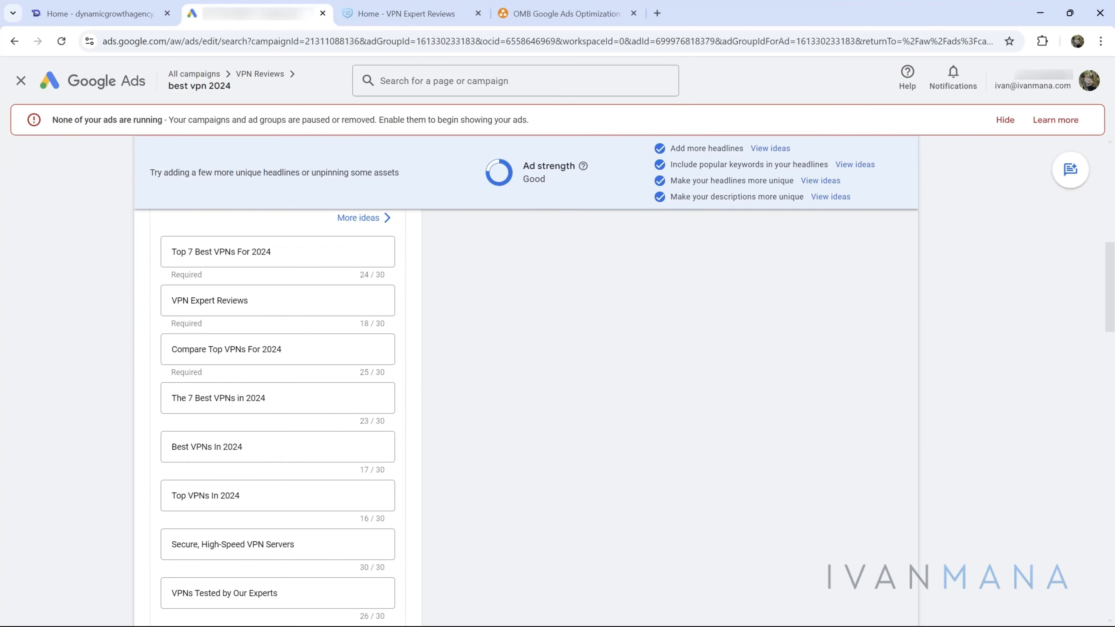
scroll(165, 522, "down", 20)
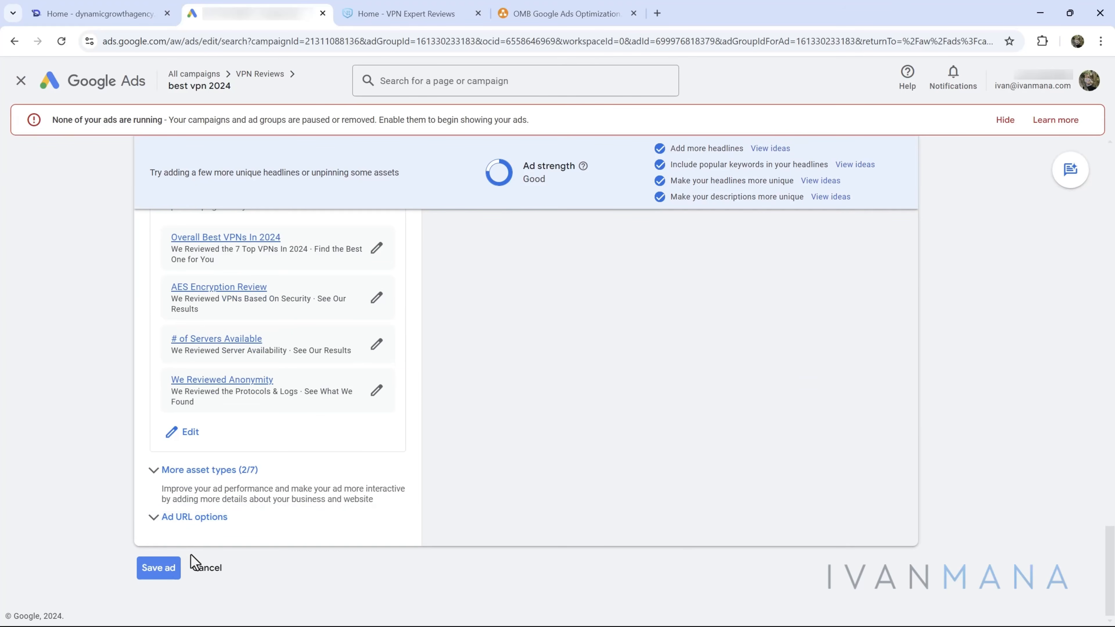
Step: Compare the ad's wording with the headline and introductory text on the VPN Expert Reviews home page
left_click(407, 13)
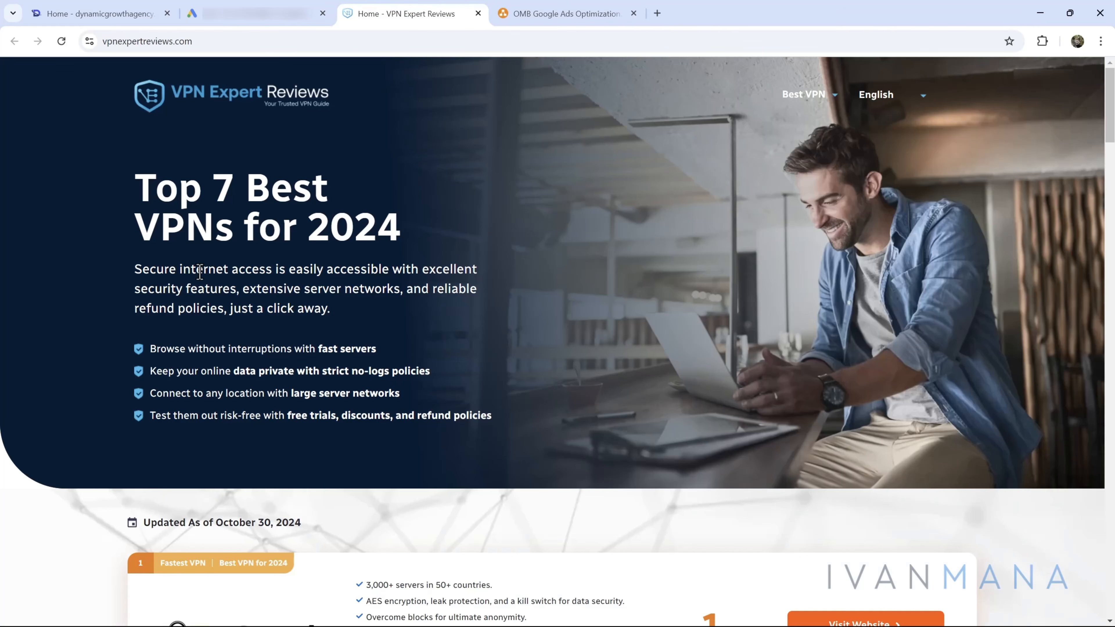
left_click(257, 13)
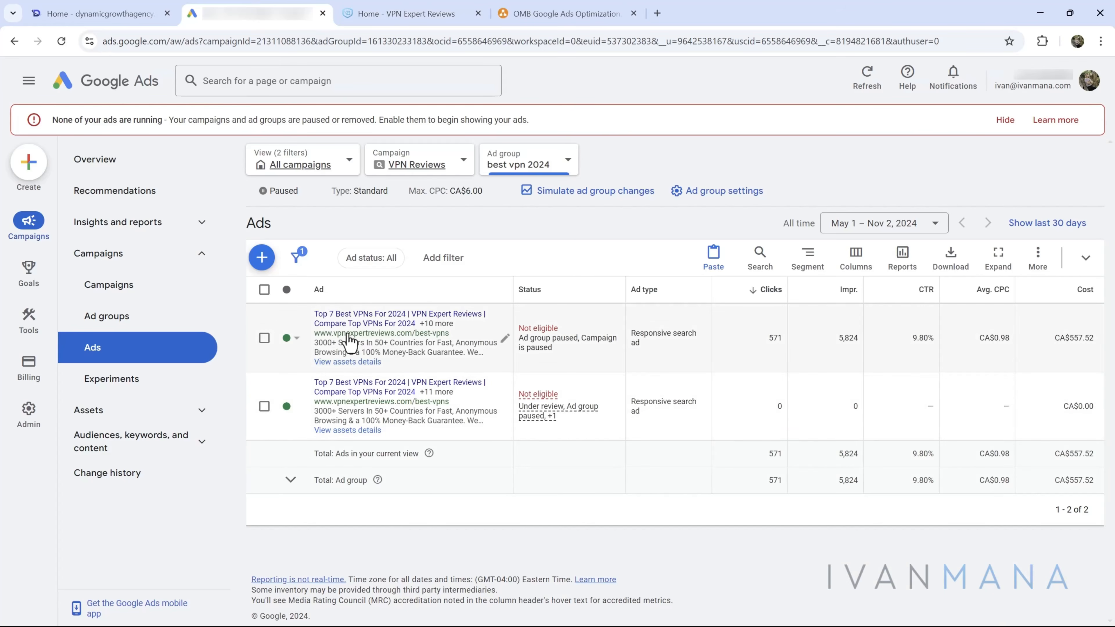
left_click(401, 8)
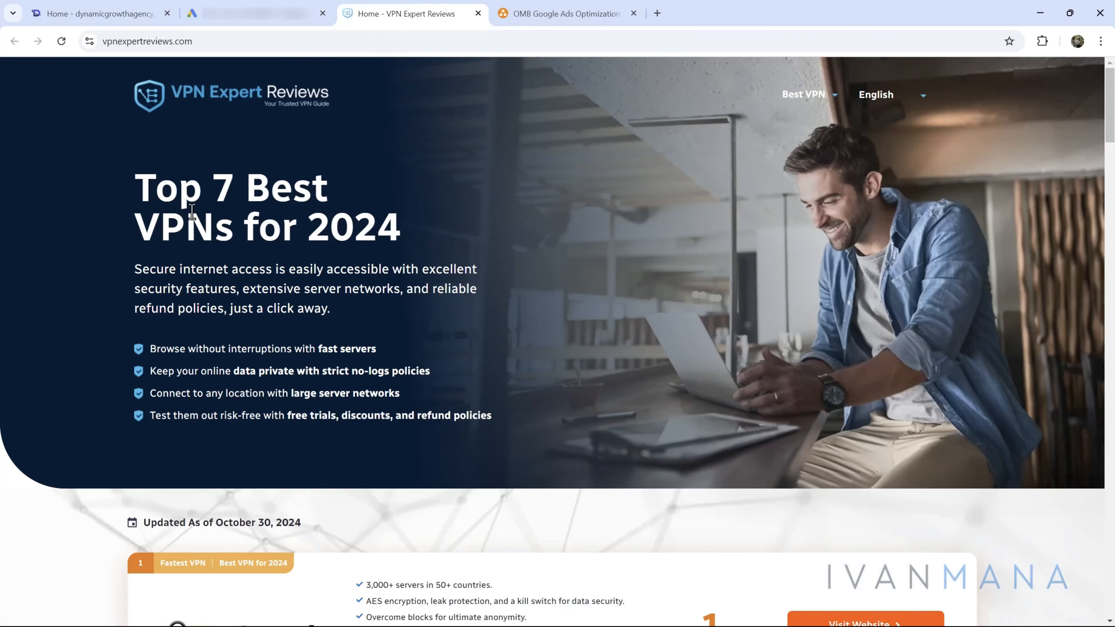
left_click_drag(133, 184, 400, 229)
left_click(201, 292)
left_click_drag(182, 283, 426, 332)
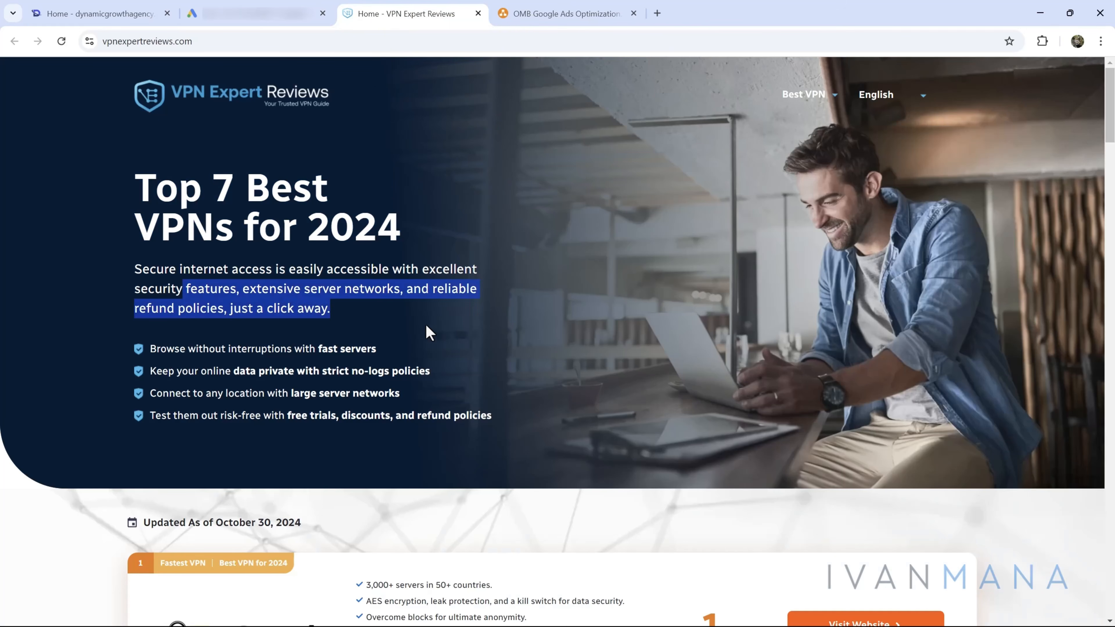
left_click(271, 307)
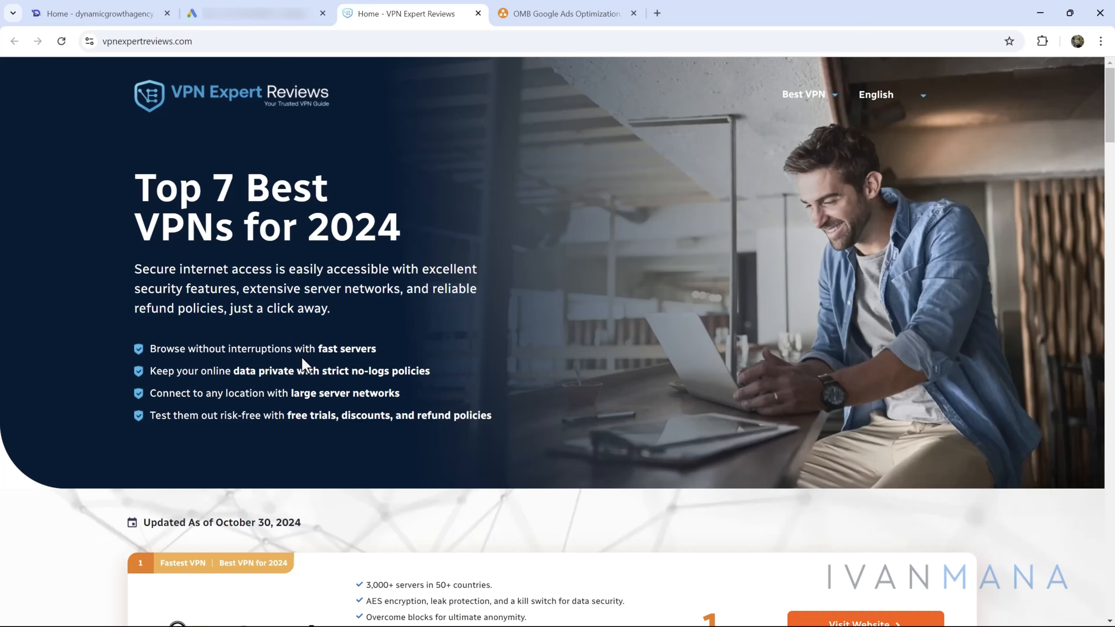
Step: Switch to the Notepad notes and check the note about adding network speed to the page
key("super")
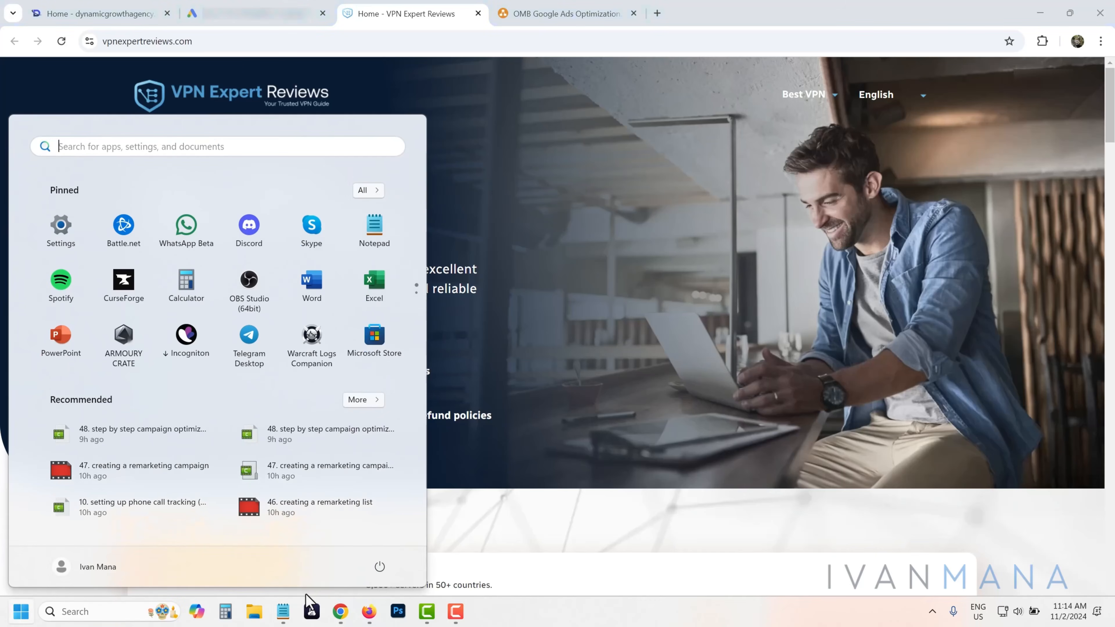
left_click(290, 603)
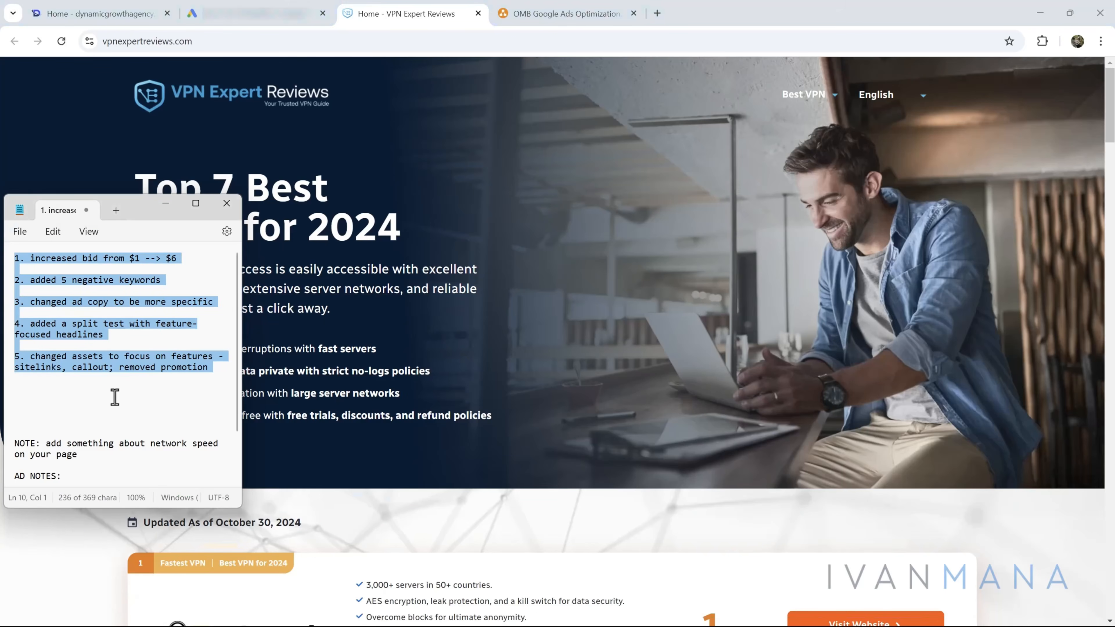
scroll(115, 396, "down", 2)
scroll(104, 410, "up", 2)
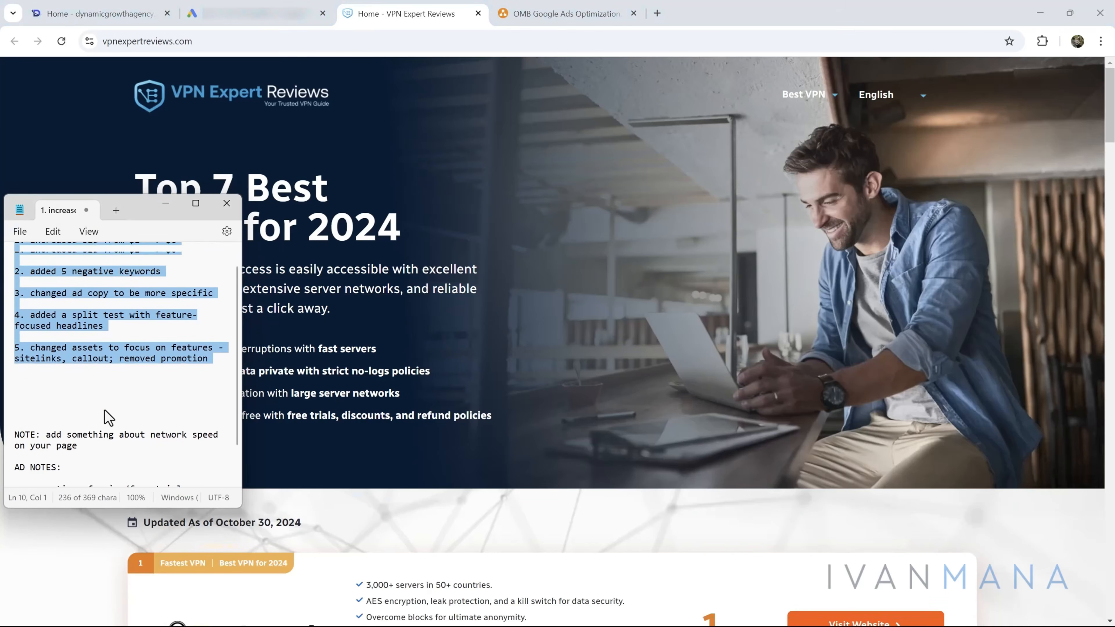
Step: Open the first ad's landing page from Google Ads, inspect its rankings and Best VPN categories, and close the duplicate home page tab
left_click(250, 5)
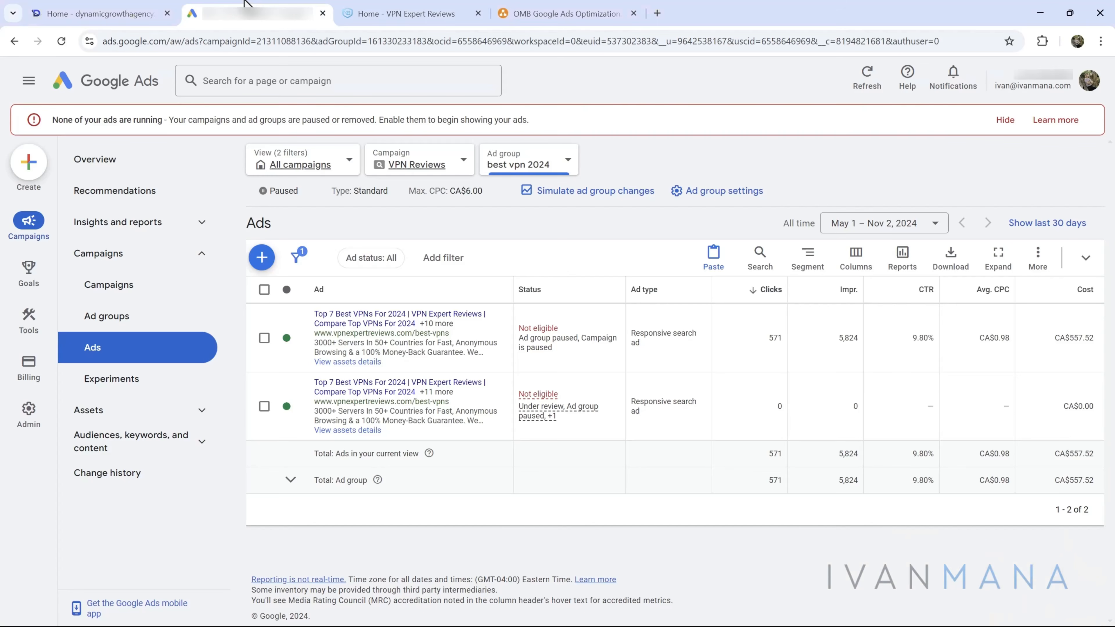
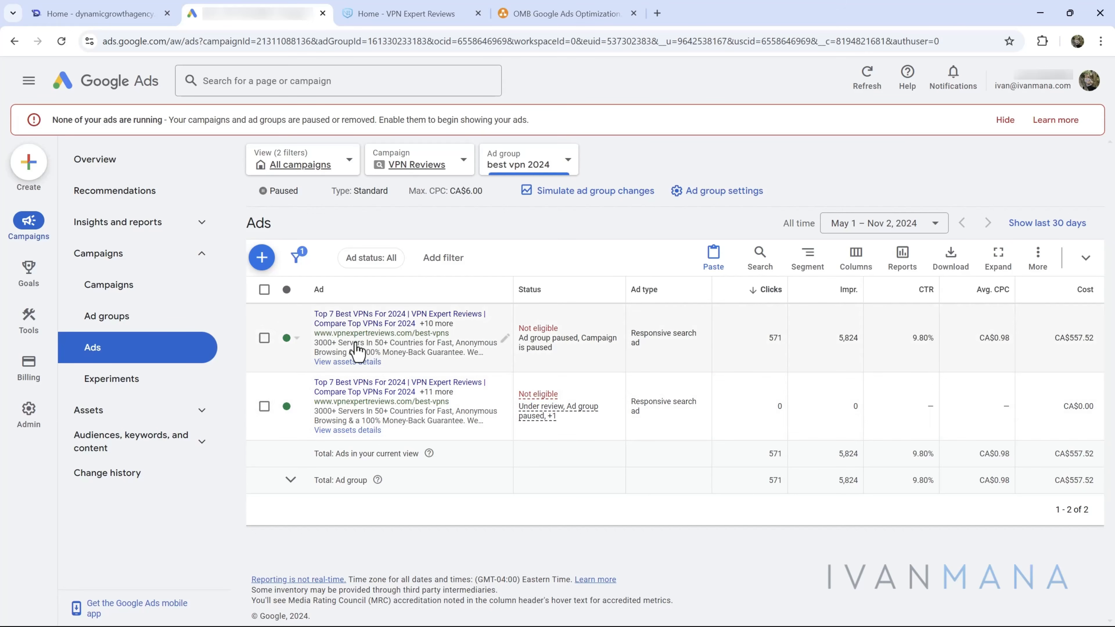
left_click(362, 320)
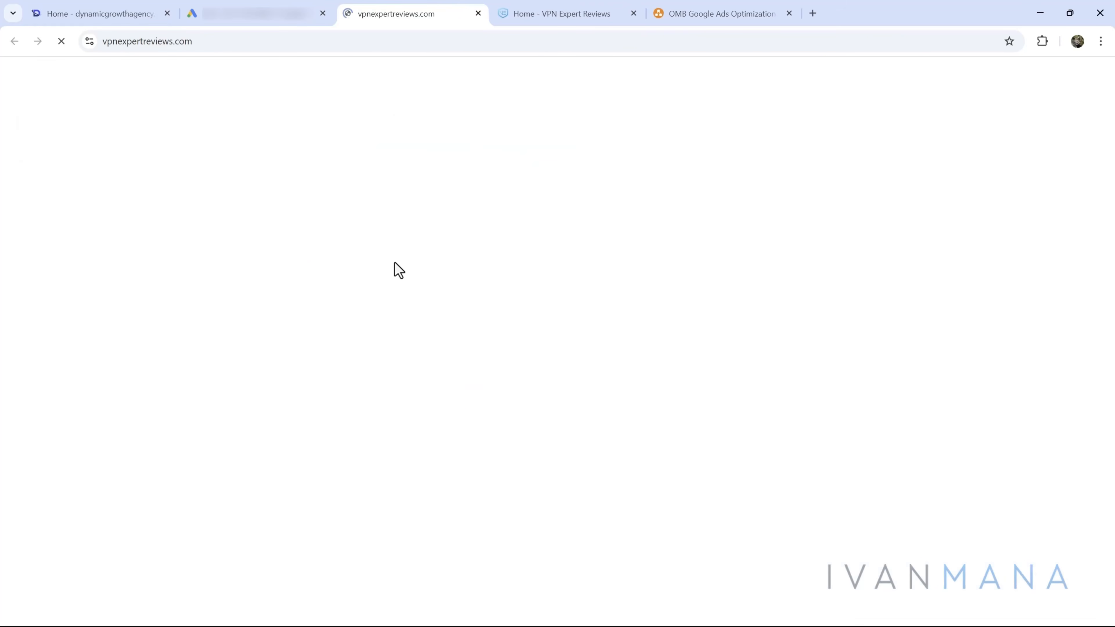
scroll(386, 303, "down", 3)
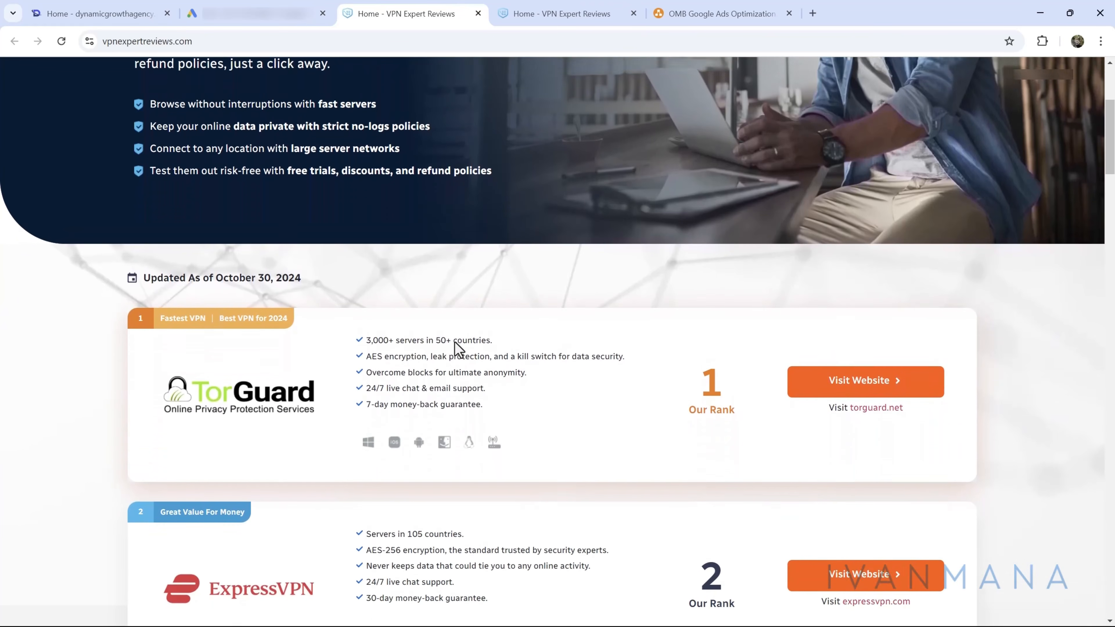
scroll(454, 342, "up", 4)
mouse_move(811, 102)
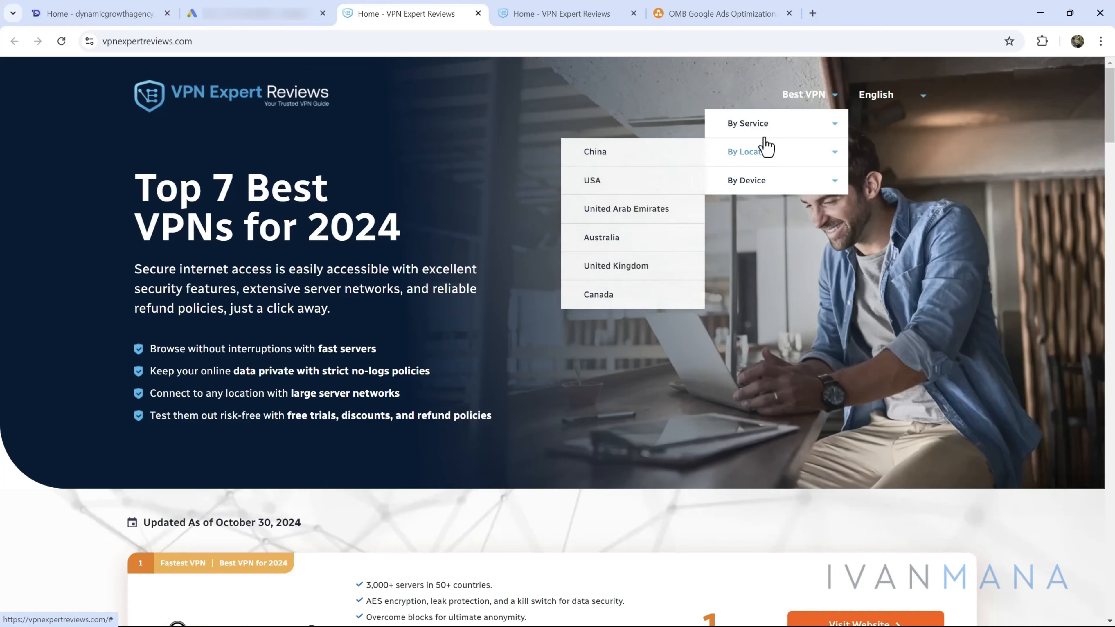
mouse_move(758, 186)
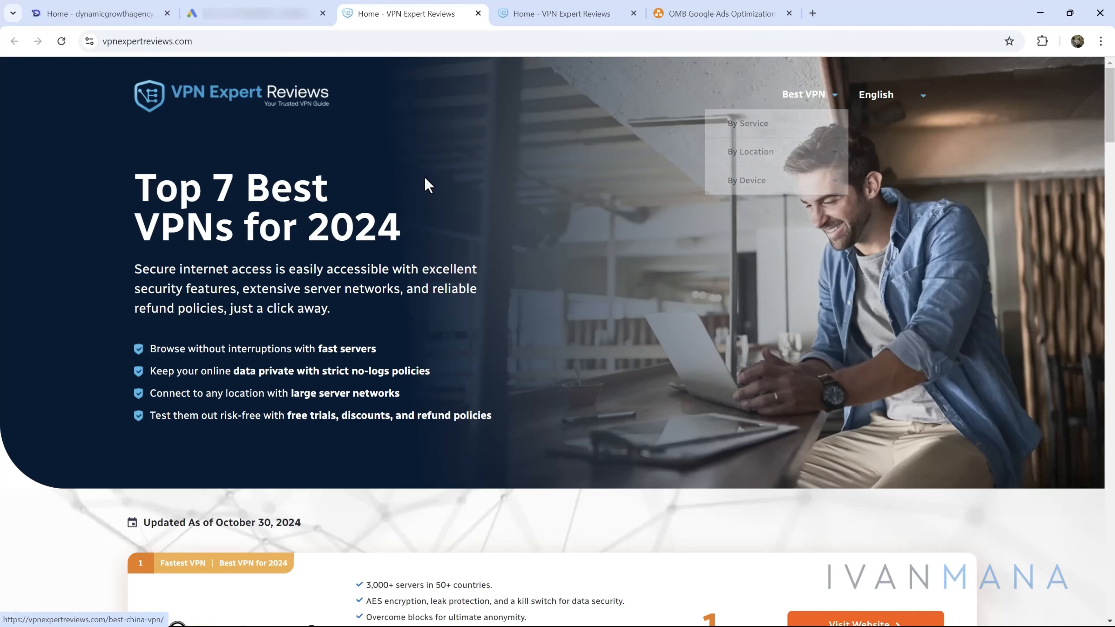
left_click(565, 12)
left_click(632, 13)
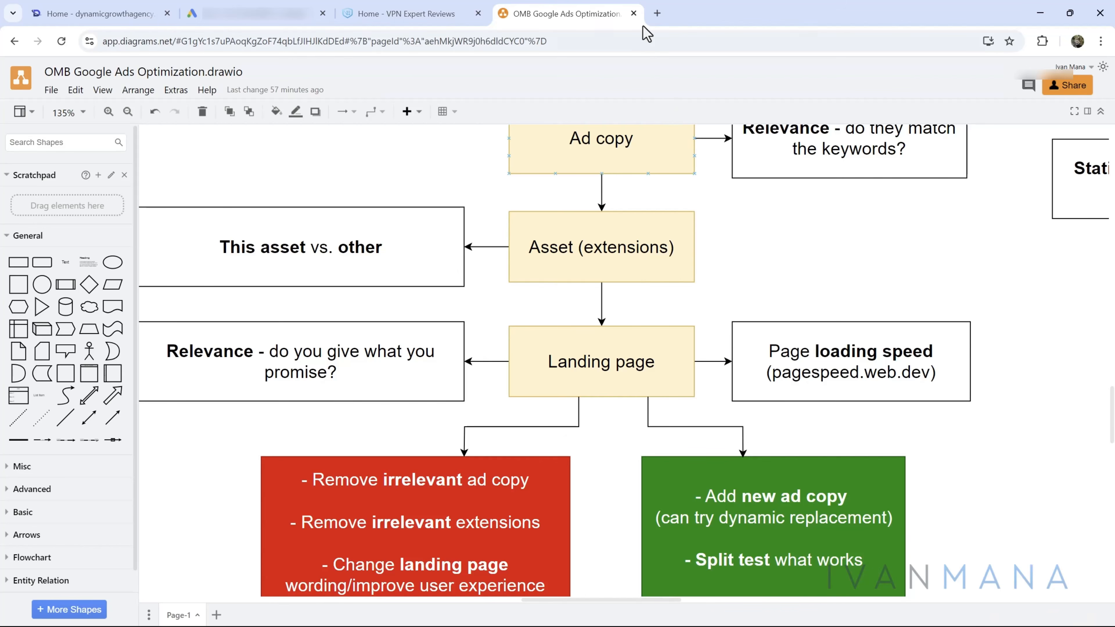
Step: Copy the page speed tool's address from the flowchart's Page loading speed box and open pagespeed.web.dev in a new tab
left_click(822, 377)
triple_click(827, 382)
key("ctrl+c")
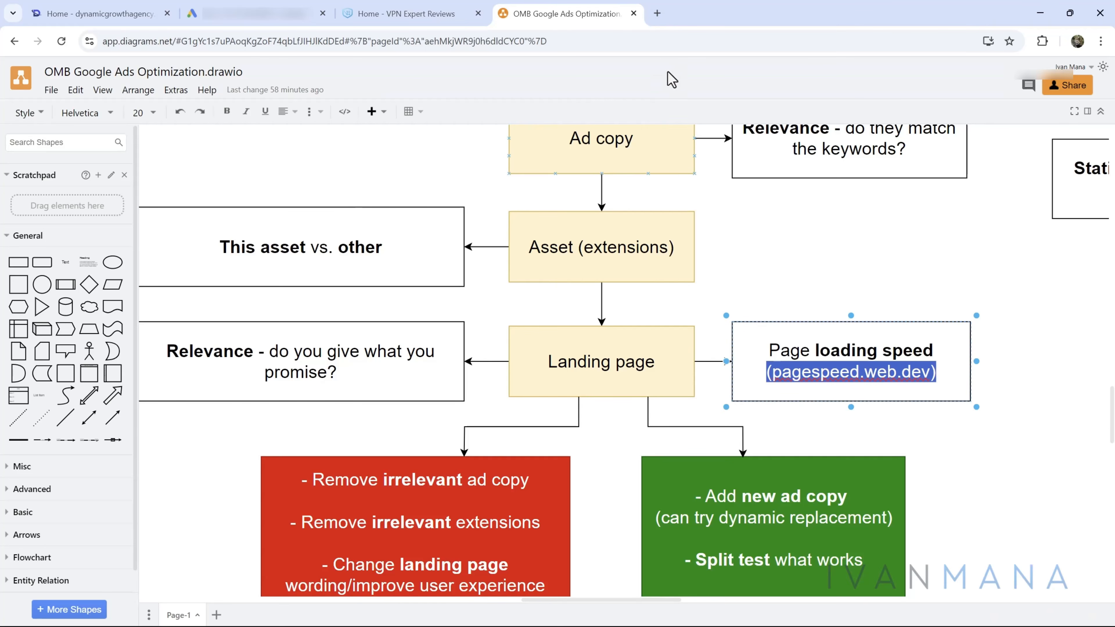
left_click(656, 13)
key("ctrl+v")
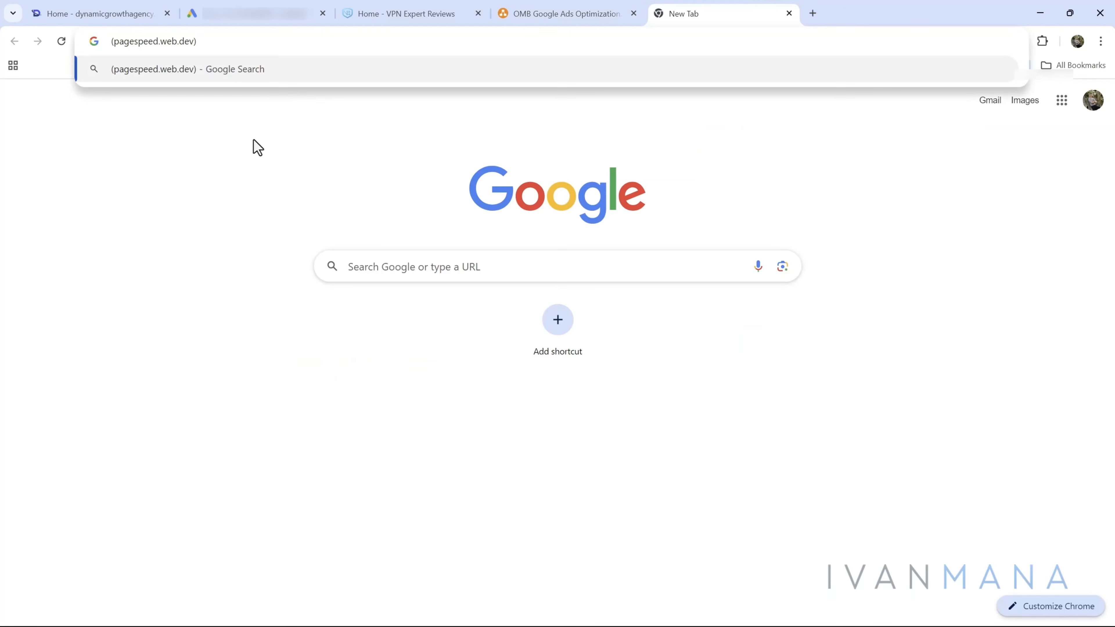
key("BackSpace")
left_click(113, 42)
key("BackSpace")
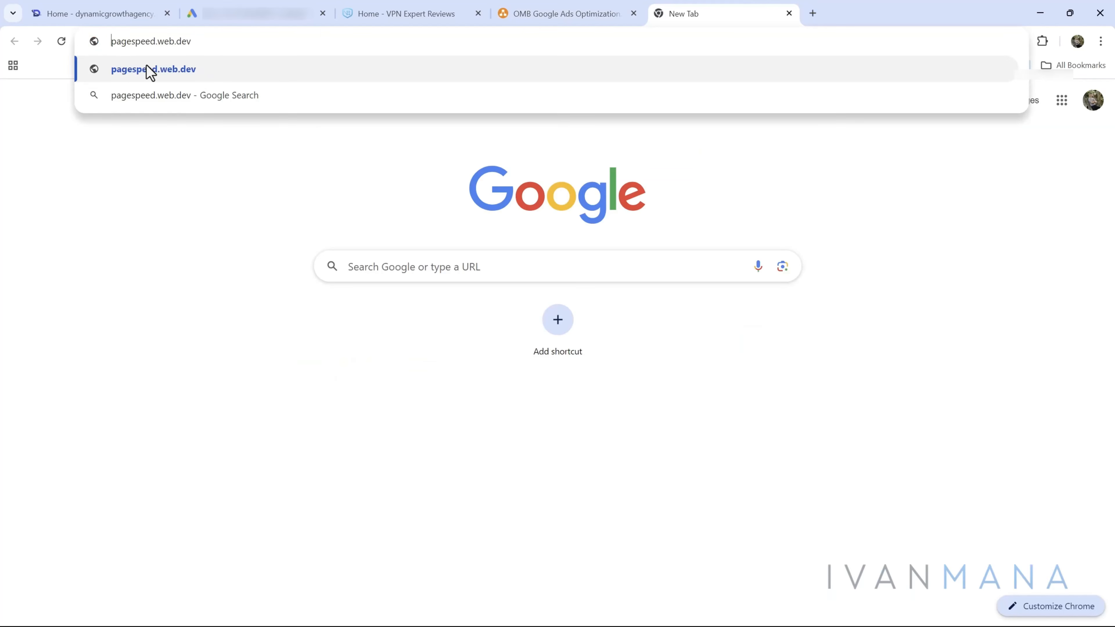
left_click(149, 70)
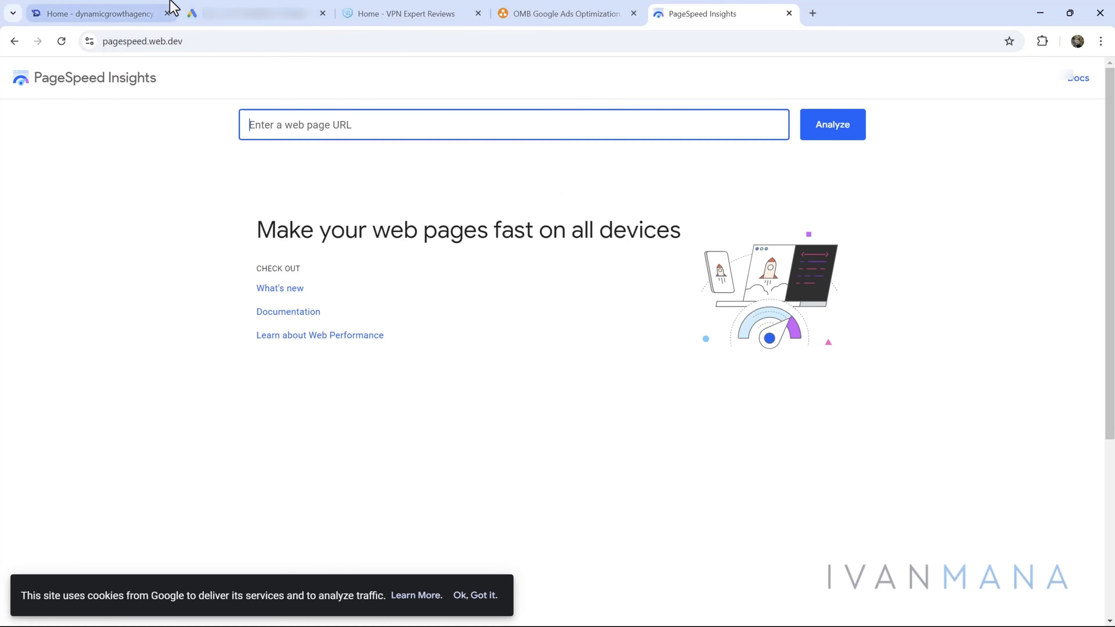
Step: Copy the VPN Expert Reviews home page address and analyze vpnexpertreviews.com in PageSpeed Insights
left_click(360, 13)
left_click(193, 42)
key("ctrl+c")
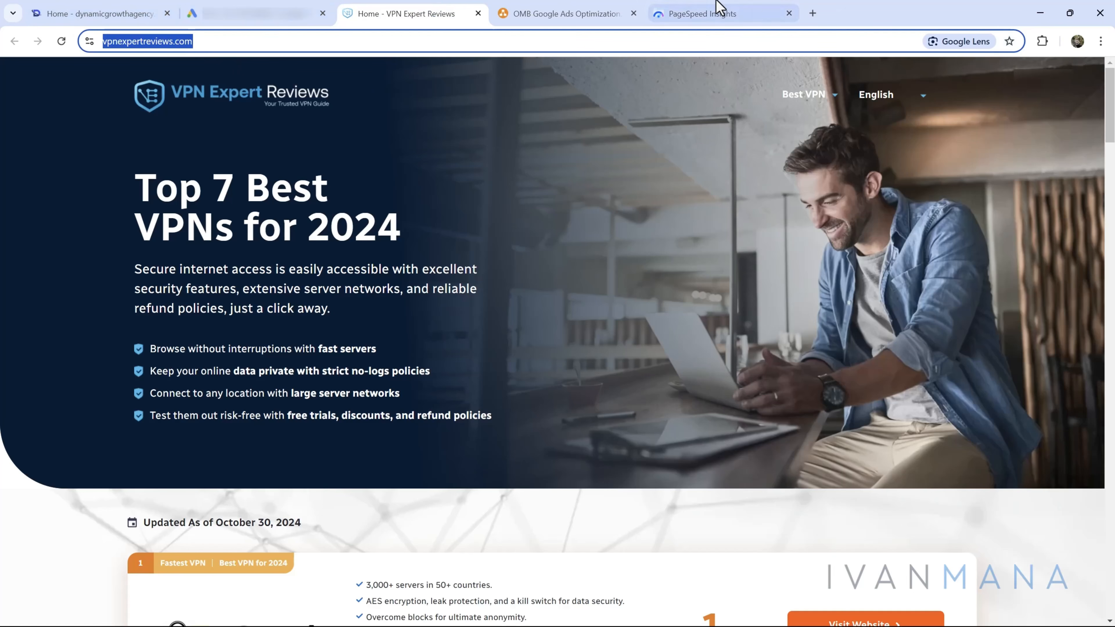
left_click(702, 13)
left_click(355, 124)
key("ctrl+v")
left_click(845, 137)
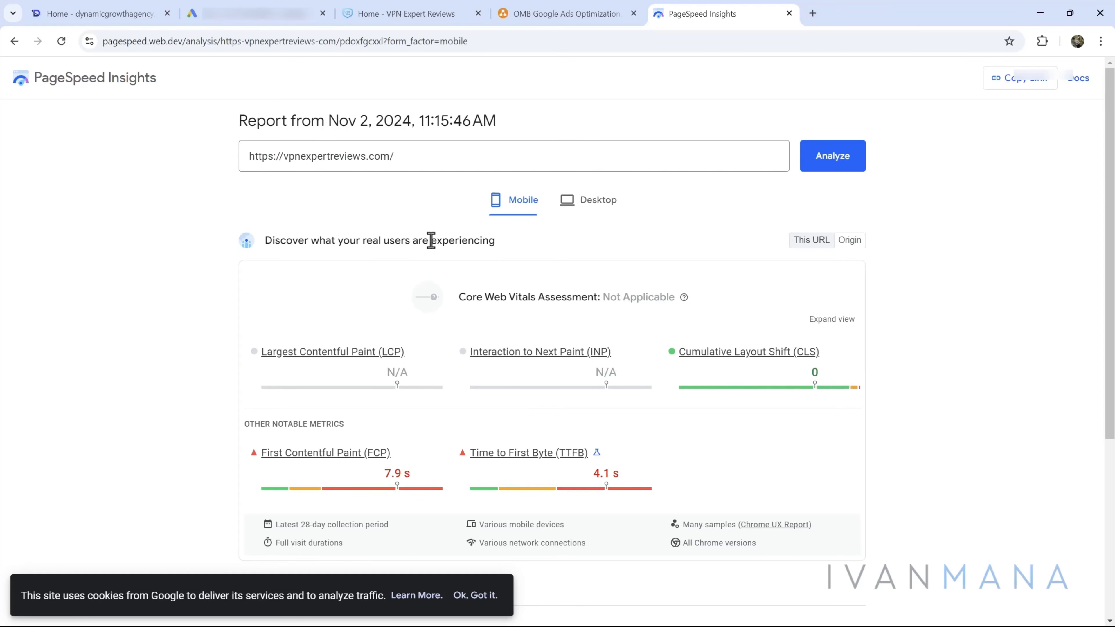
Step: Examine the desktop report's performance score and metrics, especially Largest Contentful Paint, against the flowchart's loading speed check
scroll(182, 223, "down", 3)
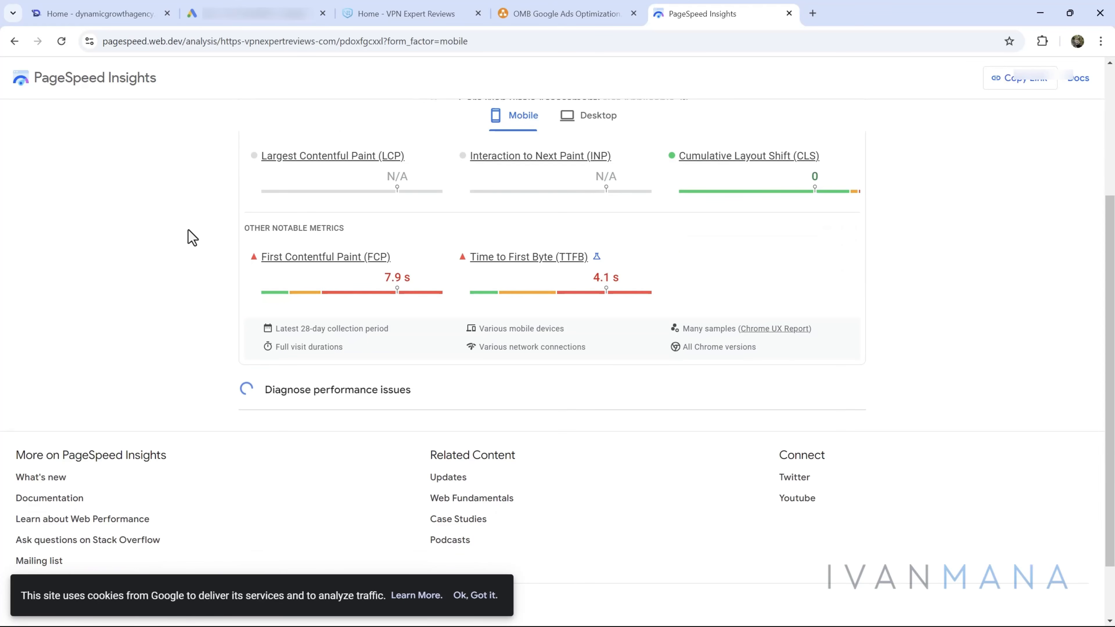
scroll(189, 229, "up", 5)
left_click(588, 202)
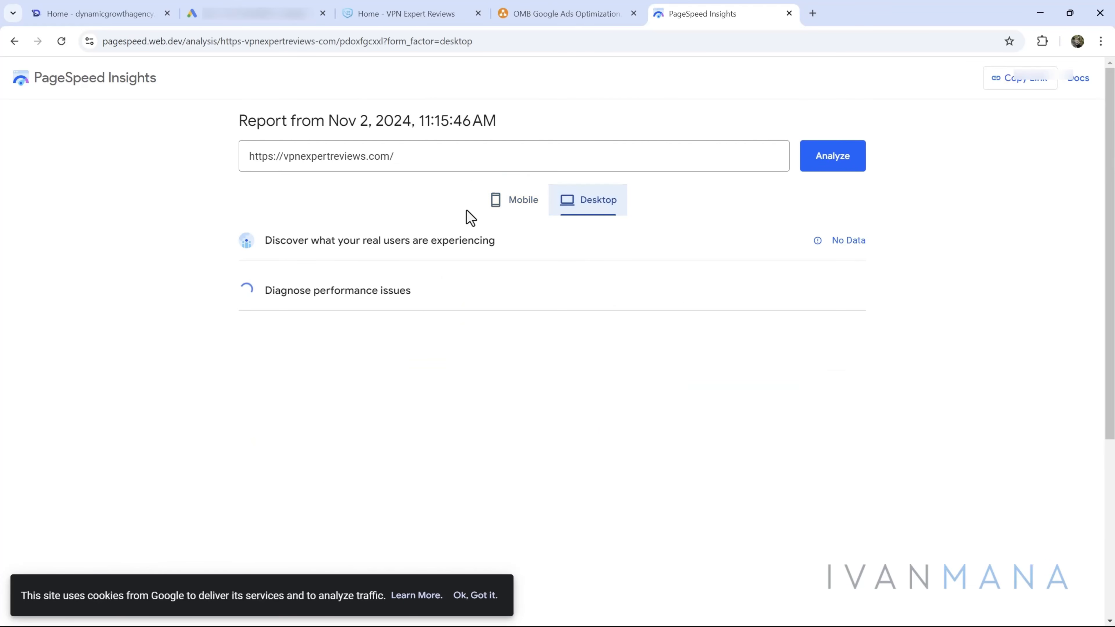
left_click(531, 10)
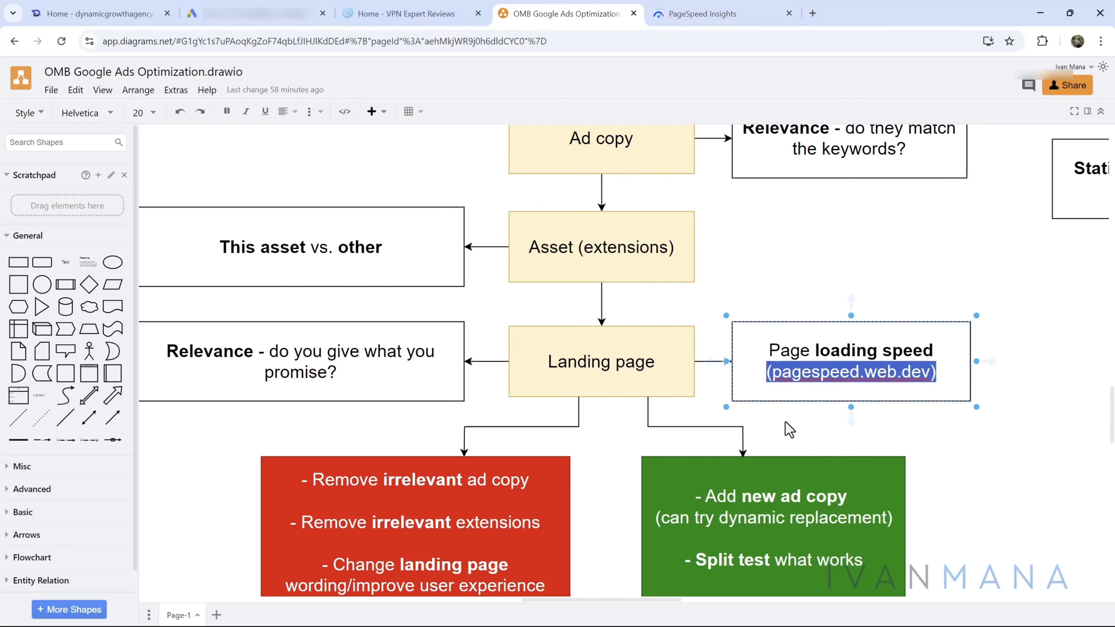
left_click(671, 12)
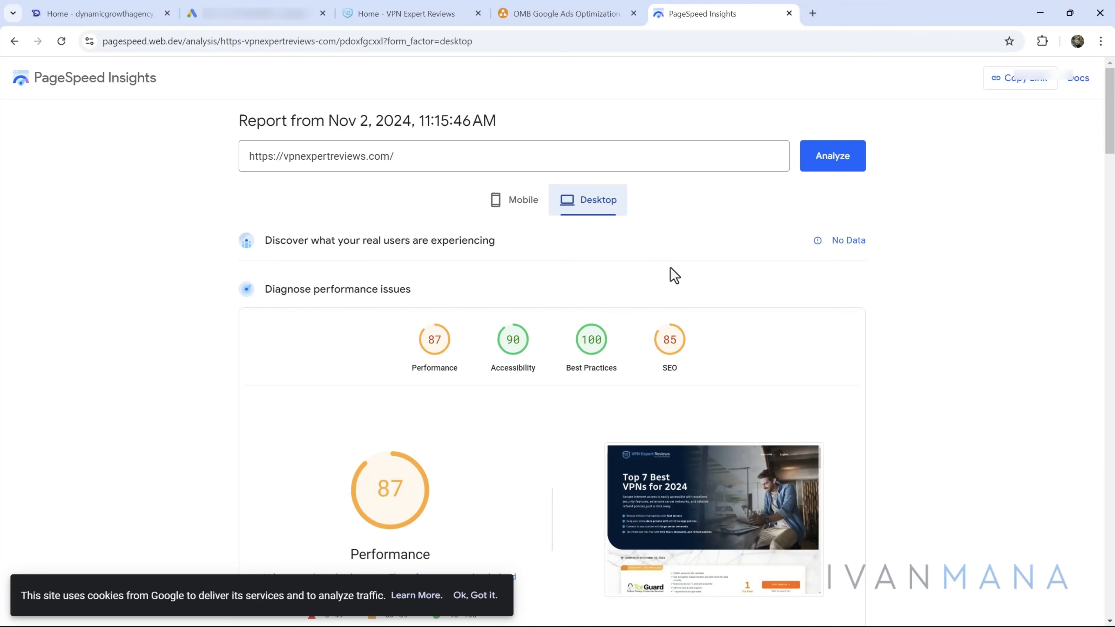
scroll(571, 343, "down", 5)
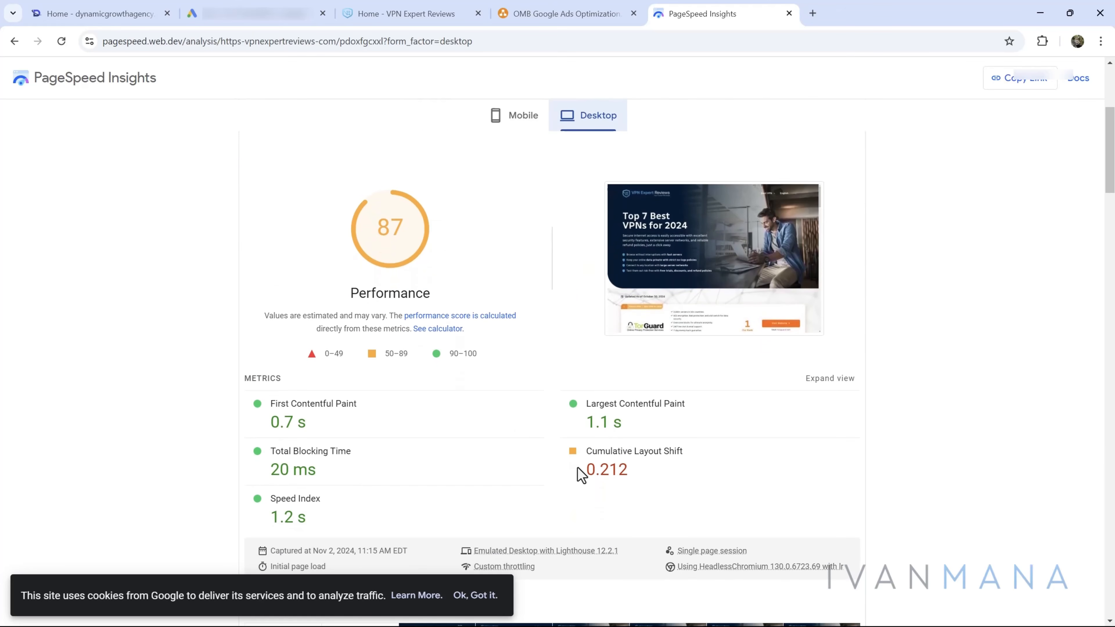
left_click_drag(637, 428, 586, 421)
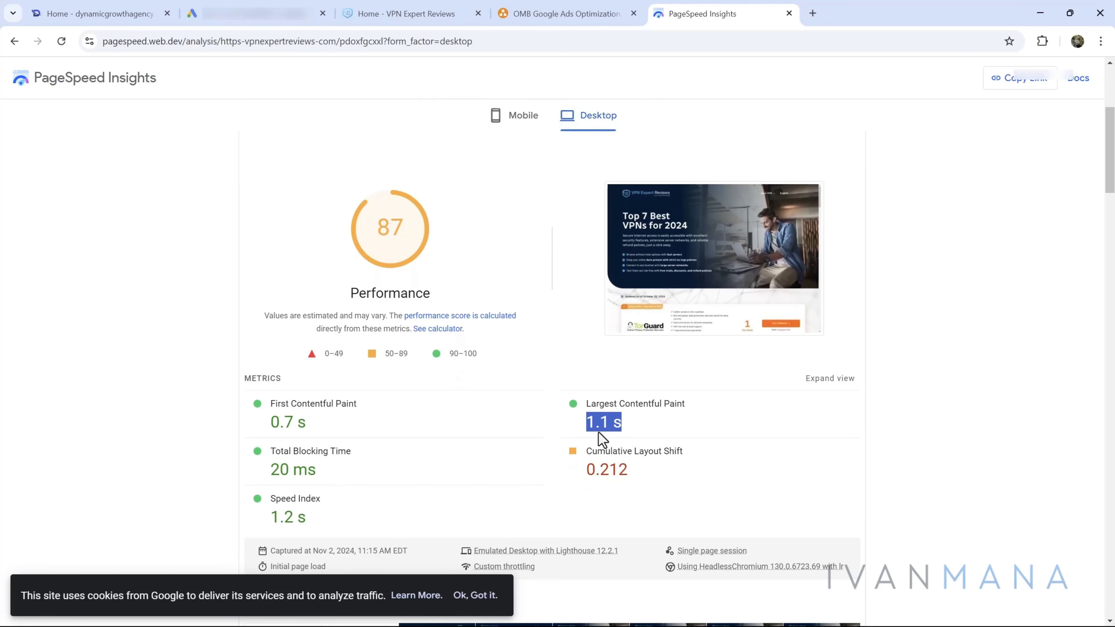
left_click(624, 434)
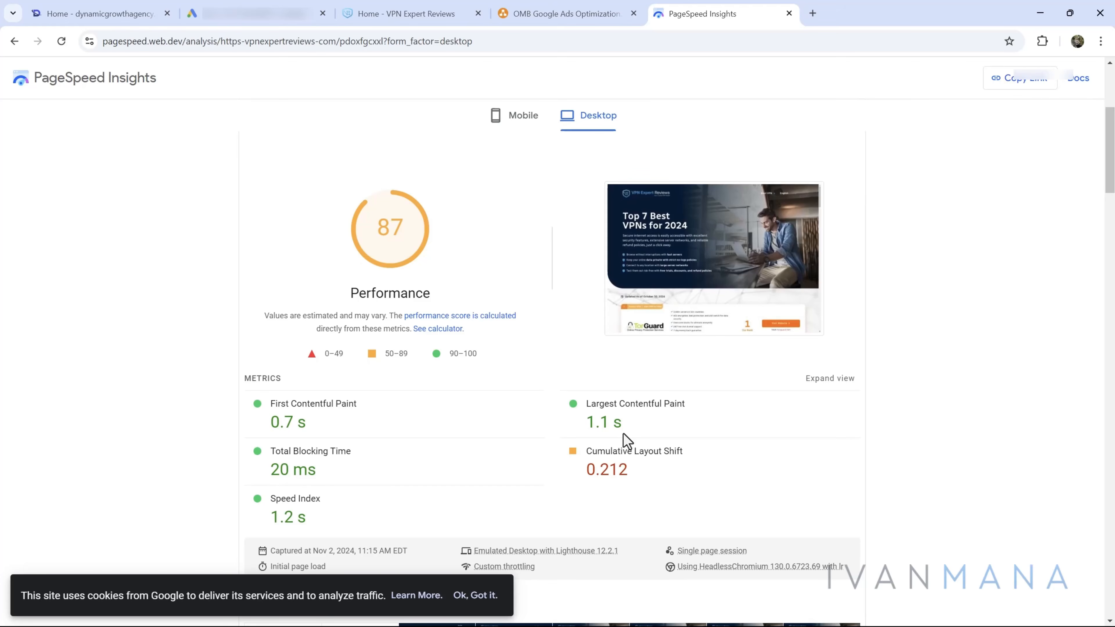
scroll(523, 443, "down", 2)
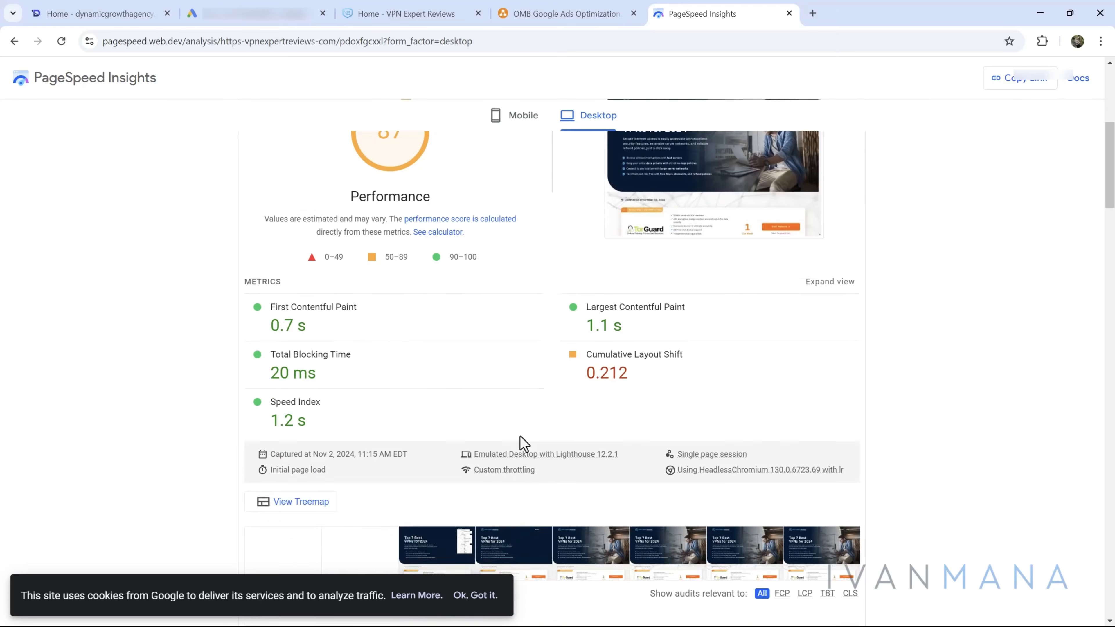
Step: Examine the mobile report's performance score and its Largest Contentful Paint metric
scroll(523, 444, "up", 5)
left_click(517, 210)
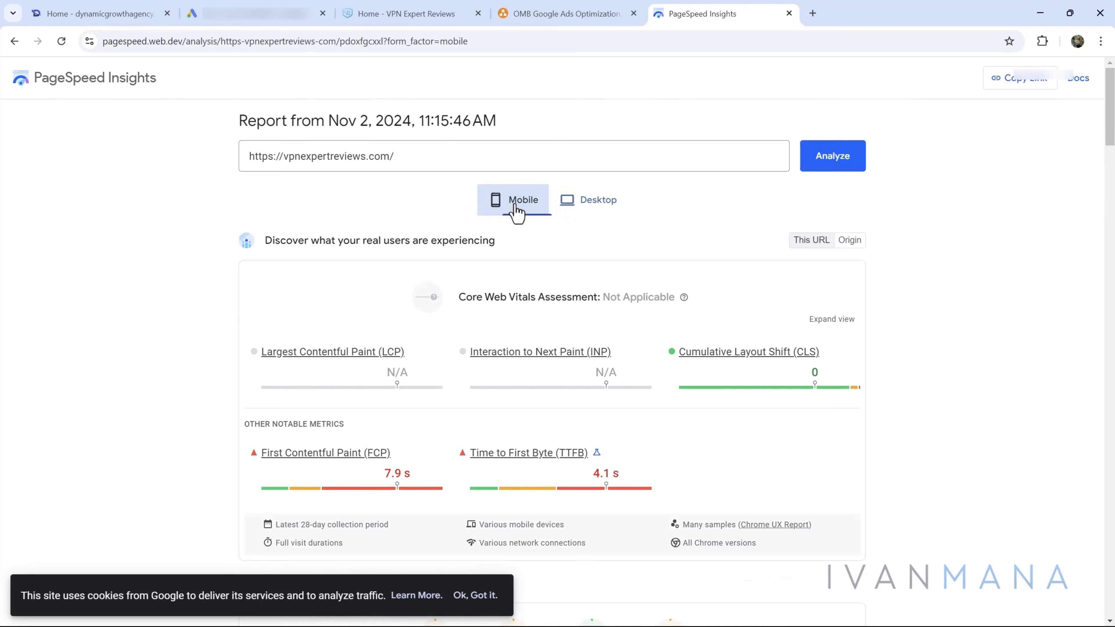
scroll(194, 304, "down", 8)
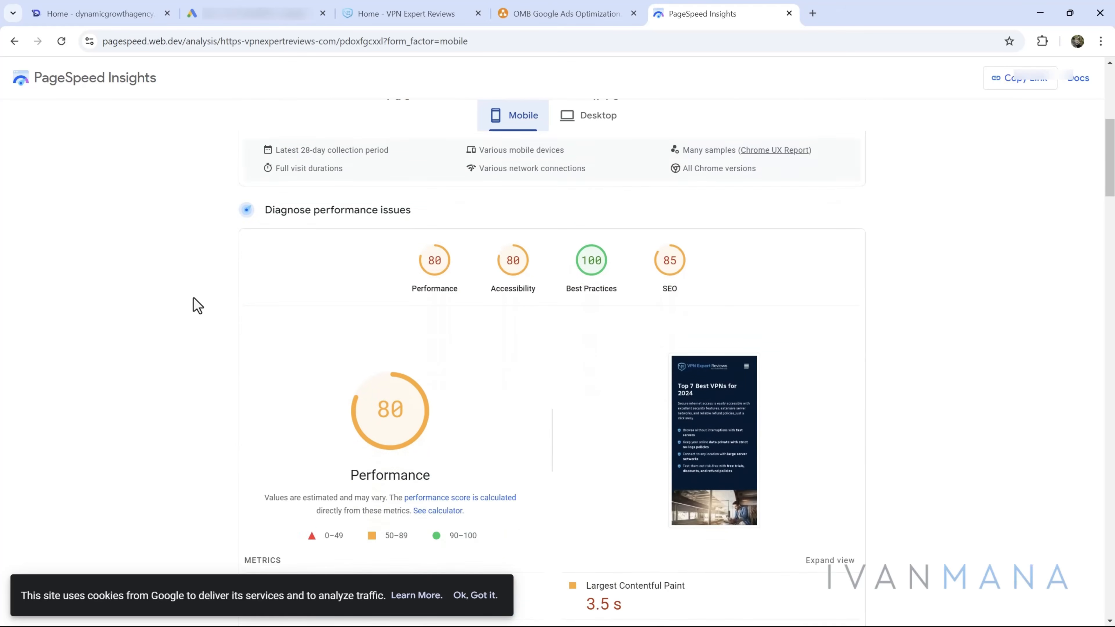
scroll(318, 323, "down", 5)
left_click_drag(639, 391, 585, 387)
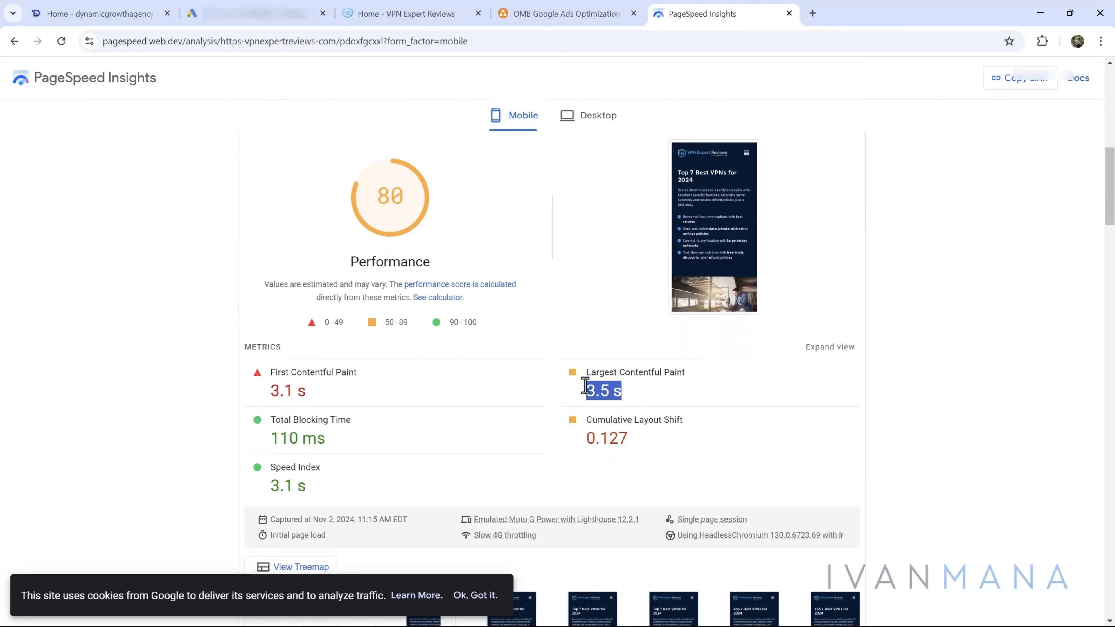
scroll(587, 398, "down", 4)
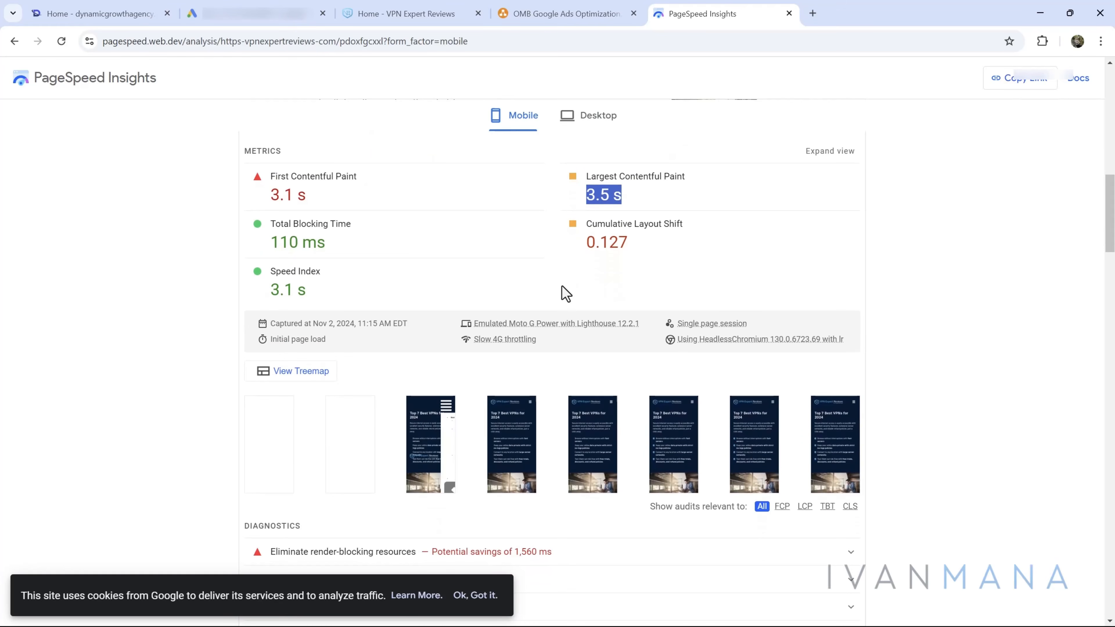
scroll(565, 294, "up", 4)
Step: Inspect the details of the Largest Contentful Paint element in the mobile diagnostics, then collapse them
scroll(508, 406, "down", 9)
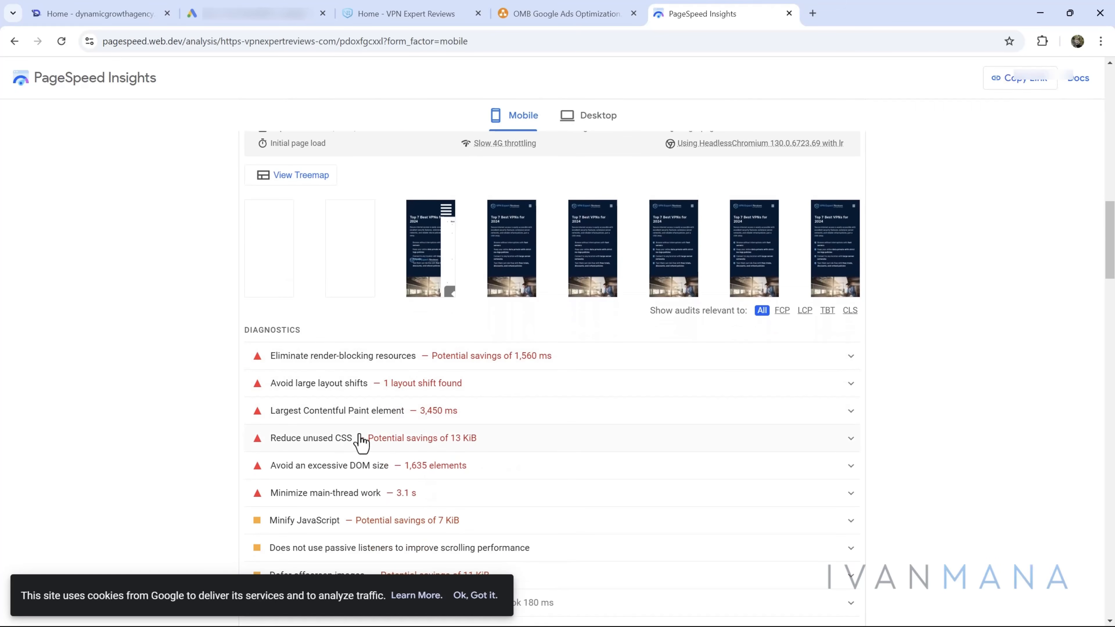
left_click(319, 420)
scroll(324, 435, "down", 3)
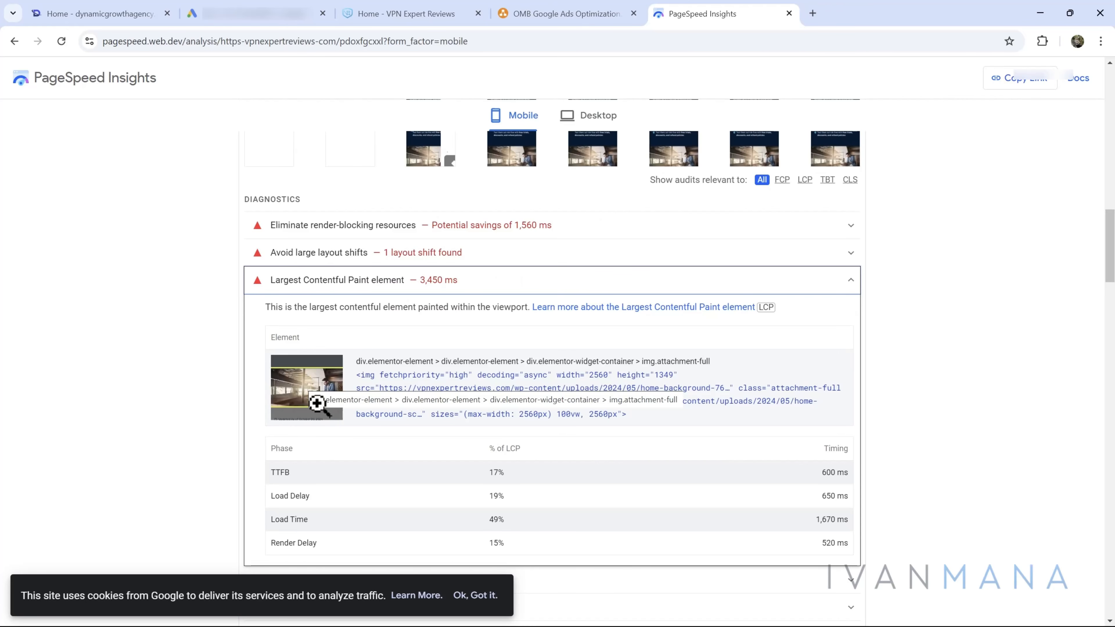
left_click(323, 283)
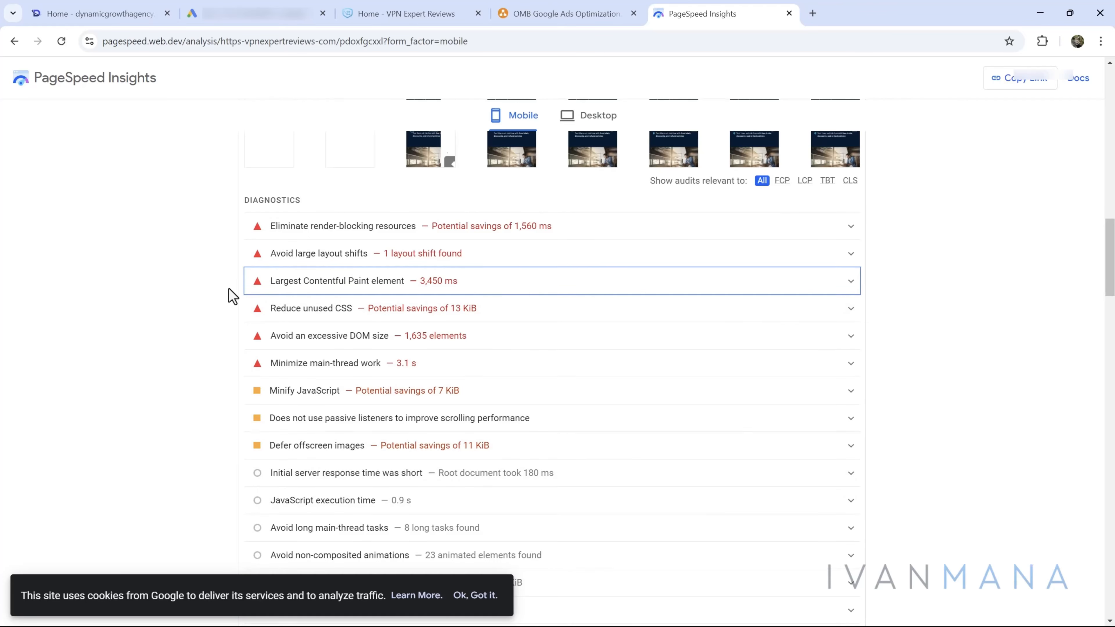
Step: Return to the mobile metrics and recheck the Largest Contentful Paint time
scroll(228, 299, "up", 10)
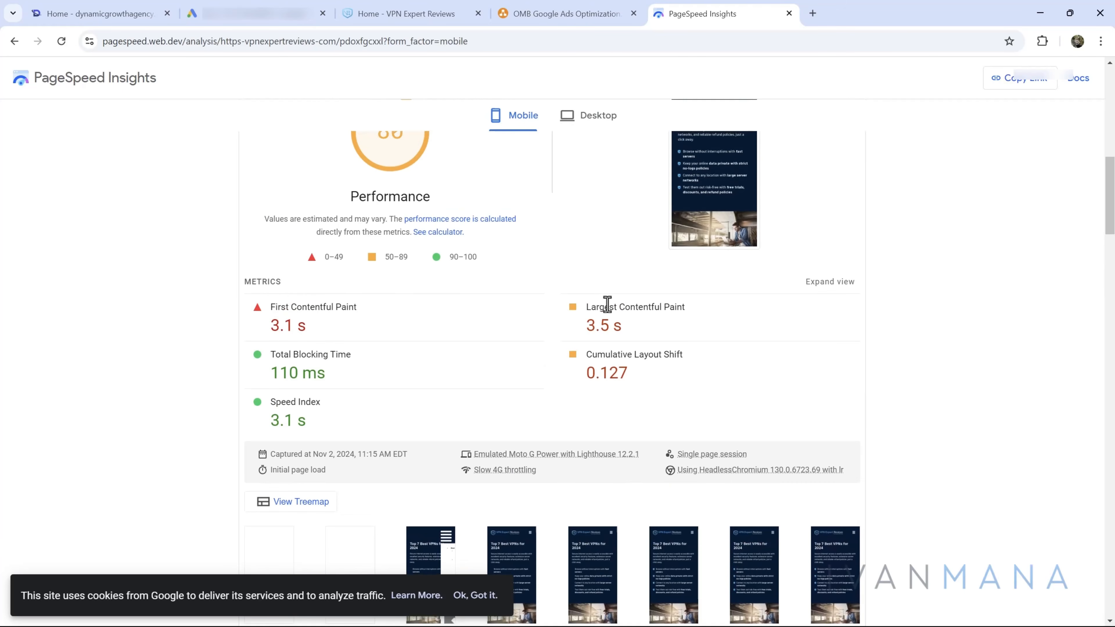
left_click(632, 325)
mouse_move(635, 333)
left_mouse_down()
mouse_move(592, 307)
mouse_move(583, 325)
left_mouse_up()
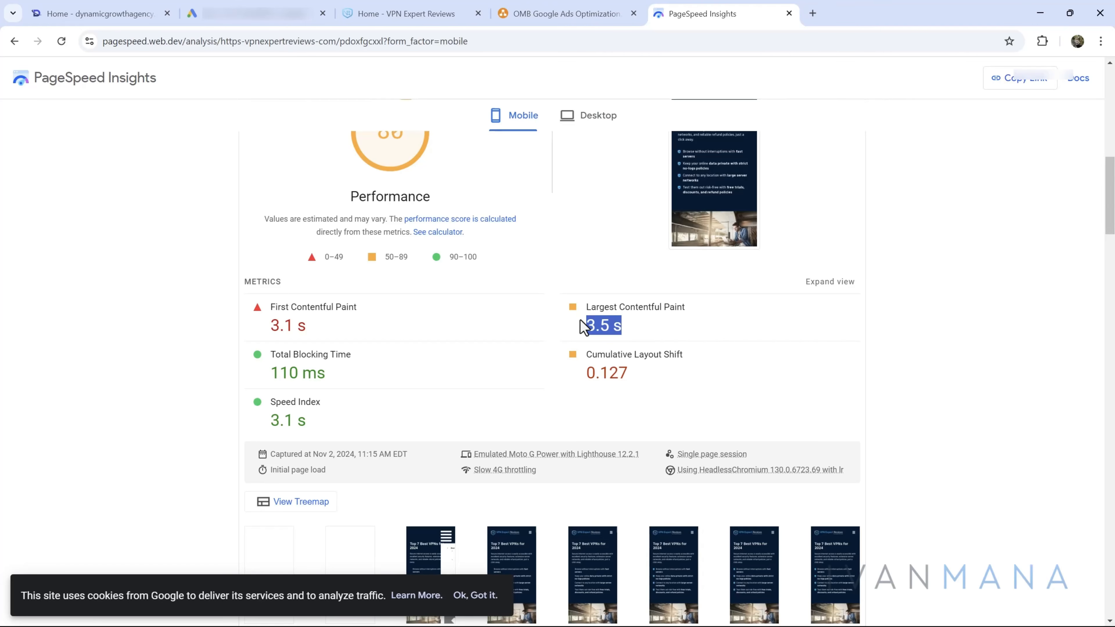
scroll(584, 327, "up", 3)
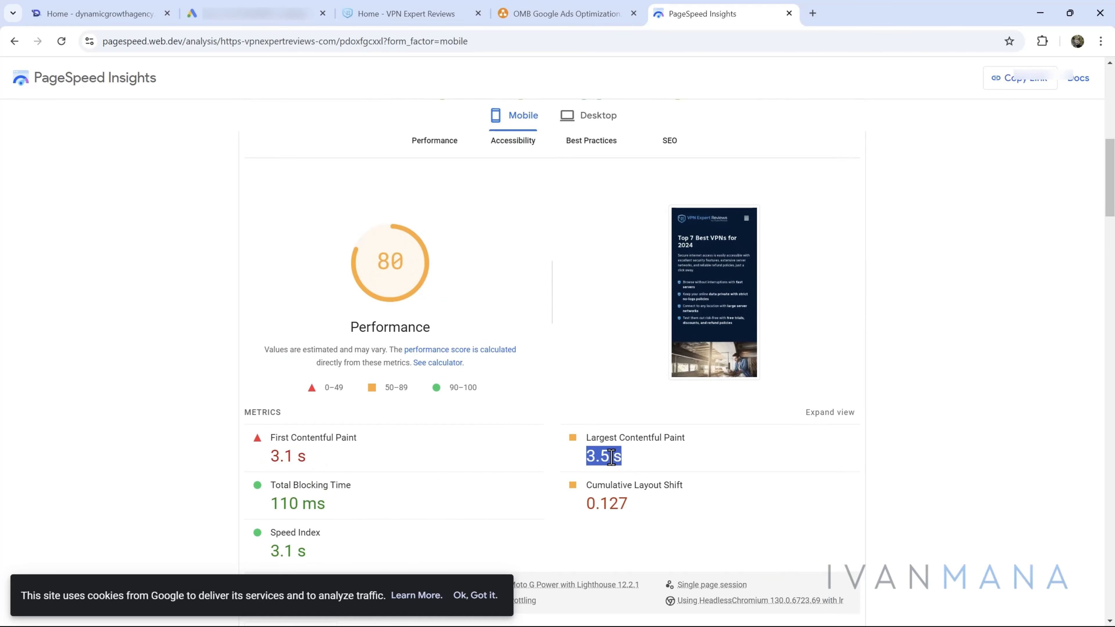
Step: Switch to the Notepad notes and append "(and then remove the negative KW about it)" to the network speed note
key("super")
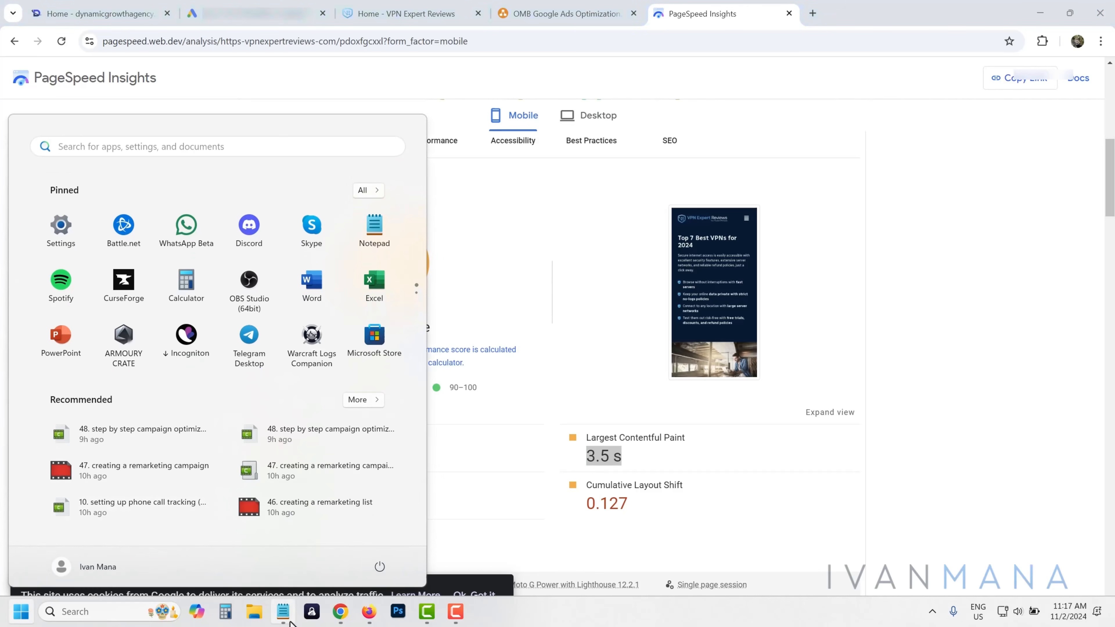
left_click(283, 621)
left_click(144, 443)
scroll(123, 432, "down", 2)
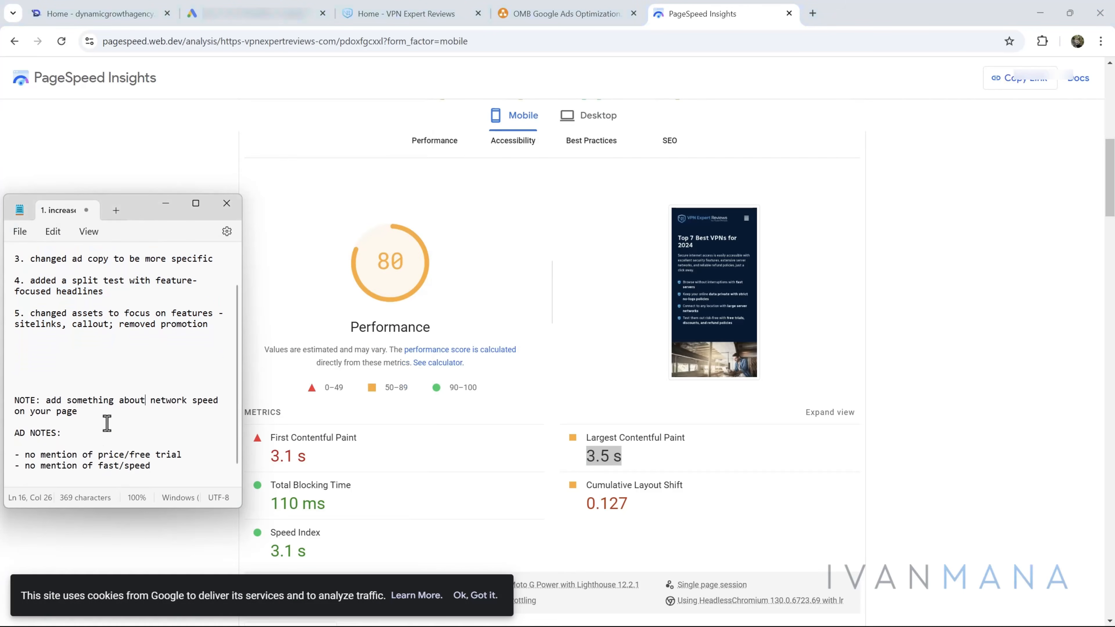
left_click(91, 416)
key("Return")
key("Return")
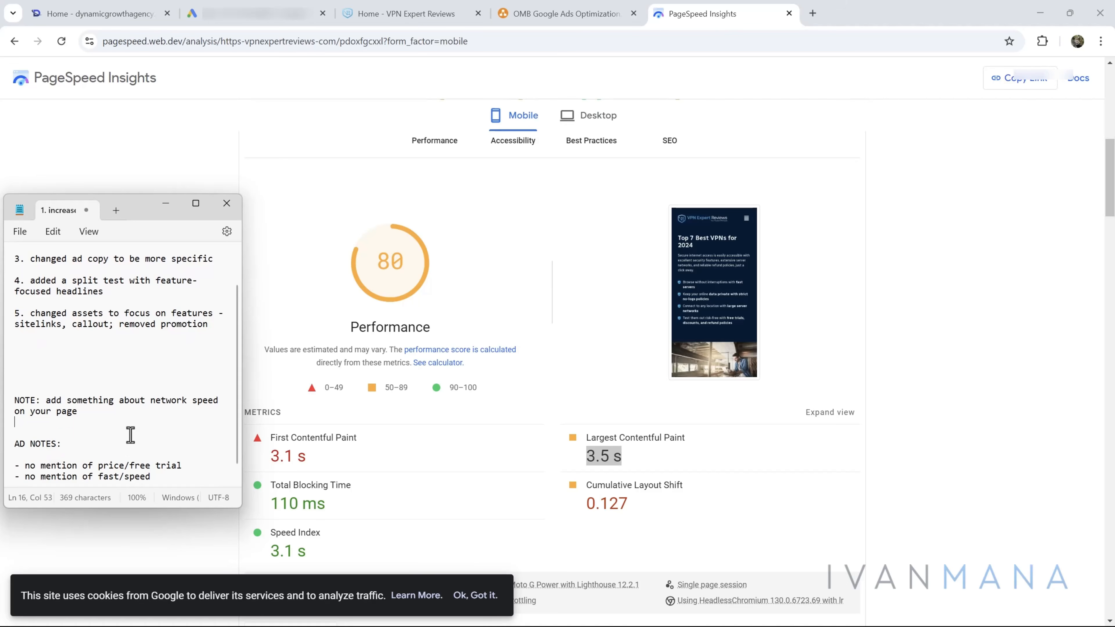
key("BackSpace")
key("BackSpace")
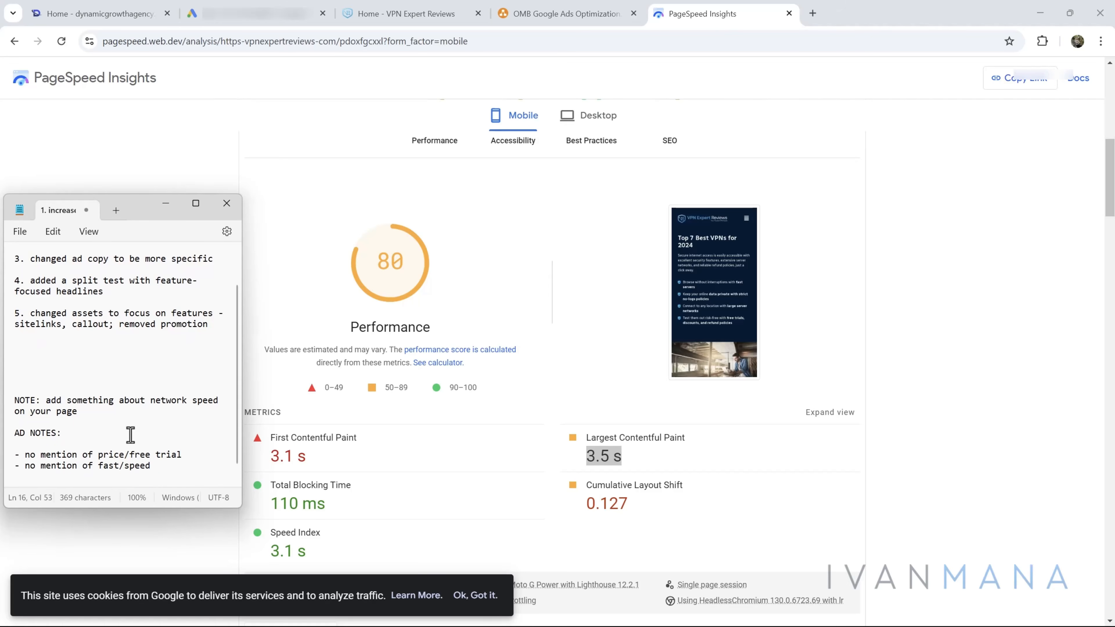
type("(and then remove the negative KW")
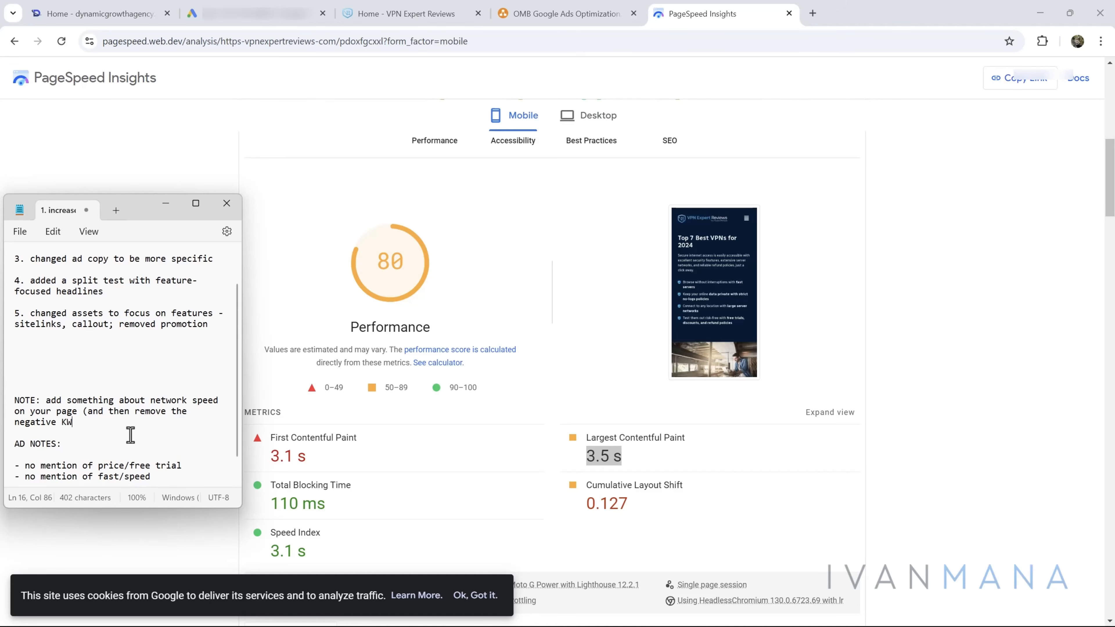
type(" about it)")
Step: Add a separate note below it reading "NOTE: increase web mobile speed (reduce image size)"
key("Return")
key("Return")
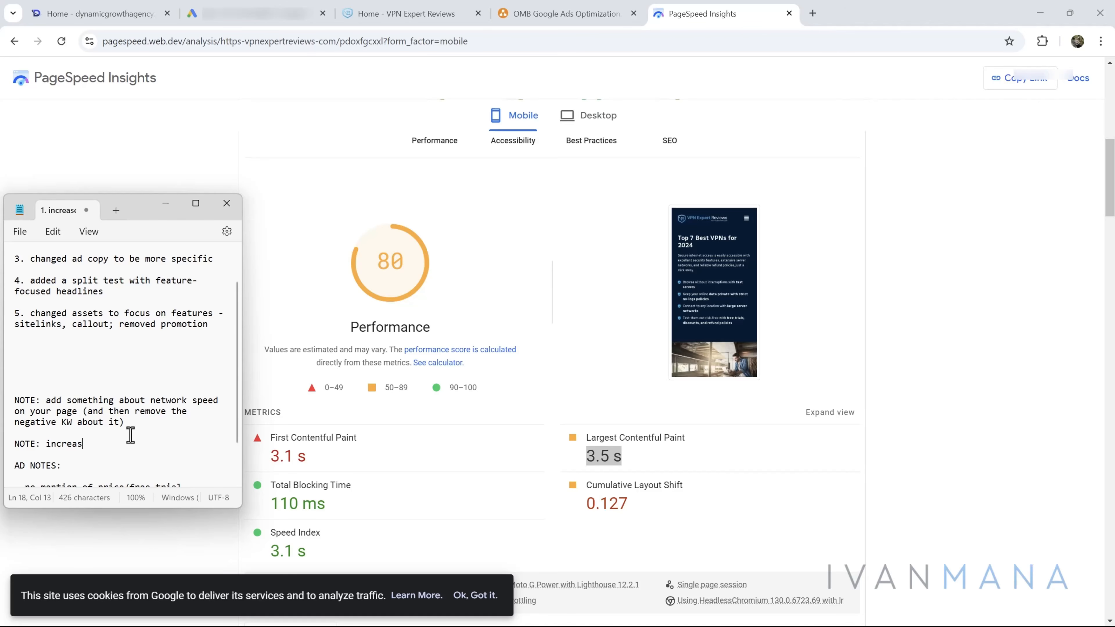
type("NOTE: increase web mobile speed")
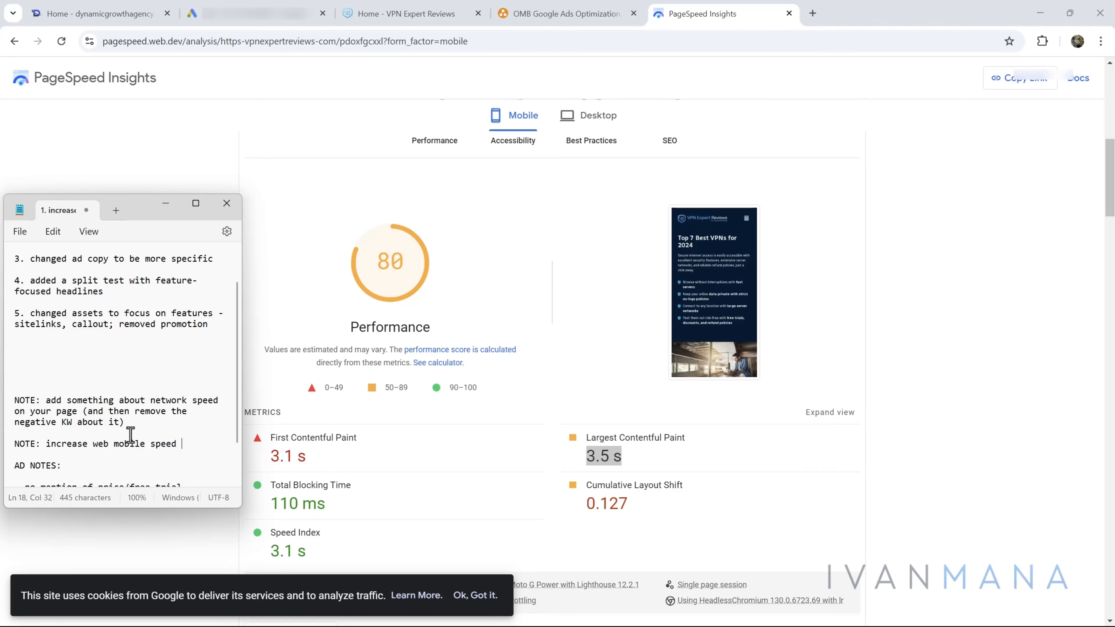
key("BackSpace")
key("BackSpace")
type("reduce image size)")
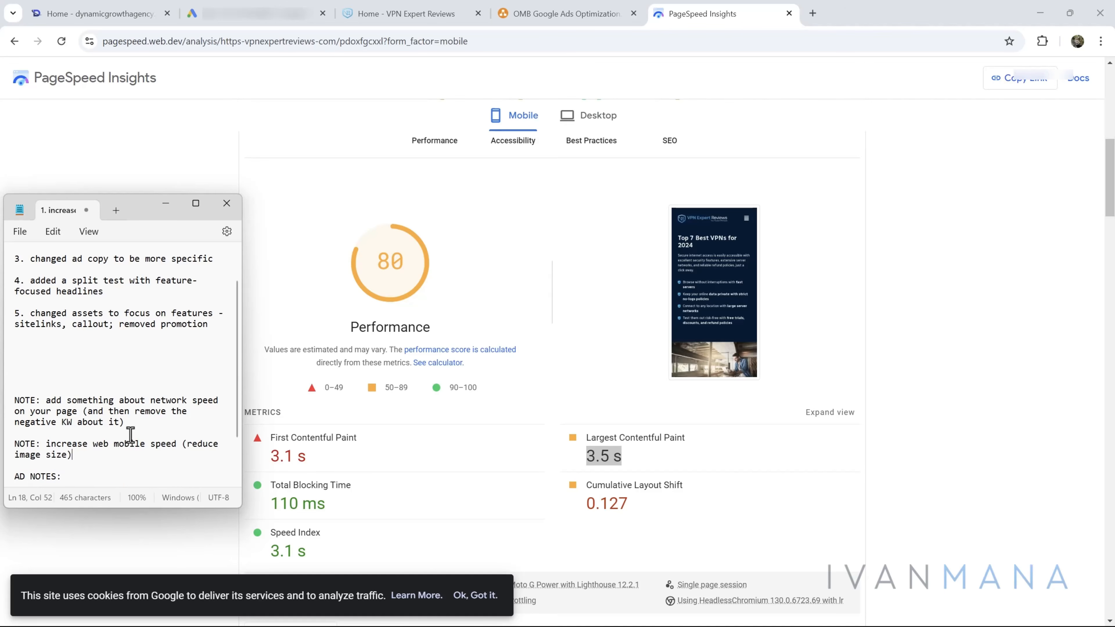
Step: Number the network speed note as NOTE #1 and the web mobile speed note as NOTE #2
scroll(130, 435, "down", 2)
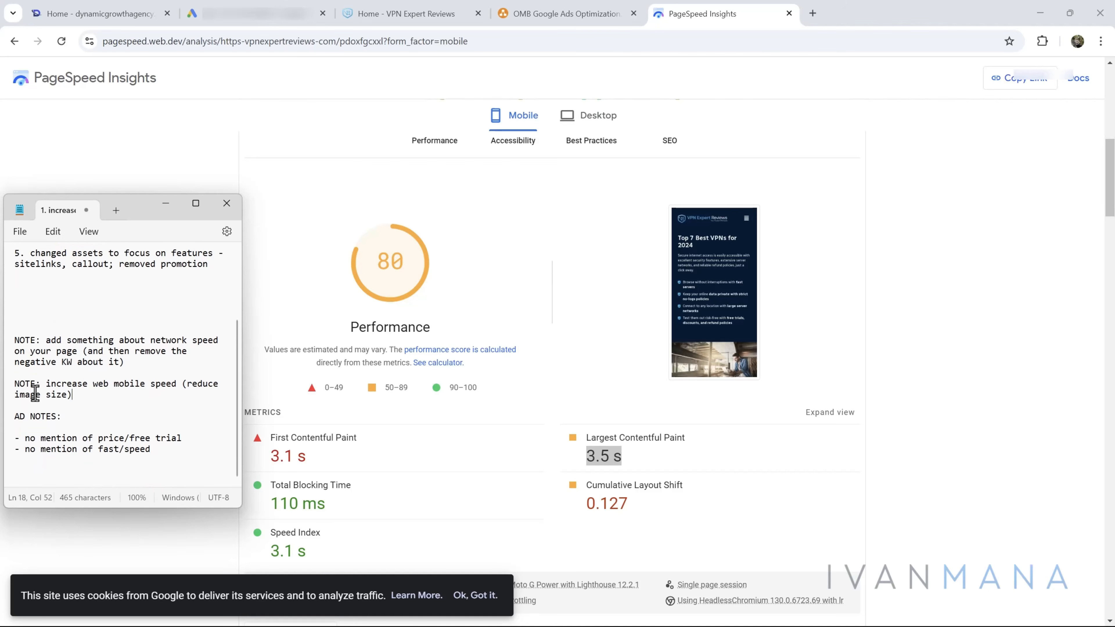
left_click(36, 384)
type("#2")
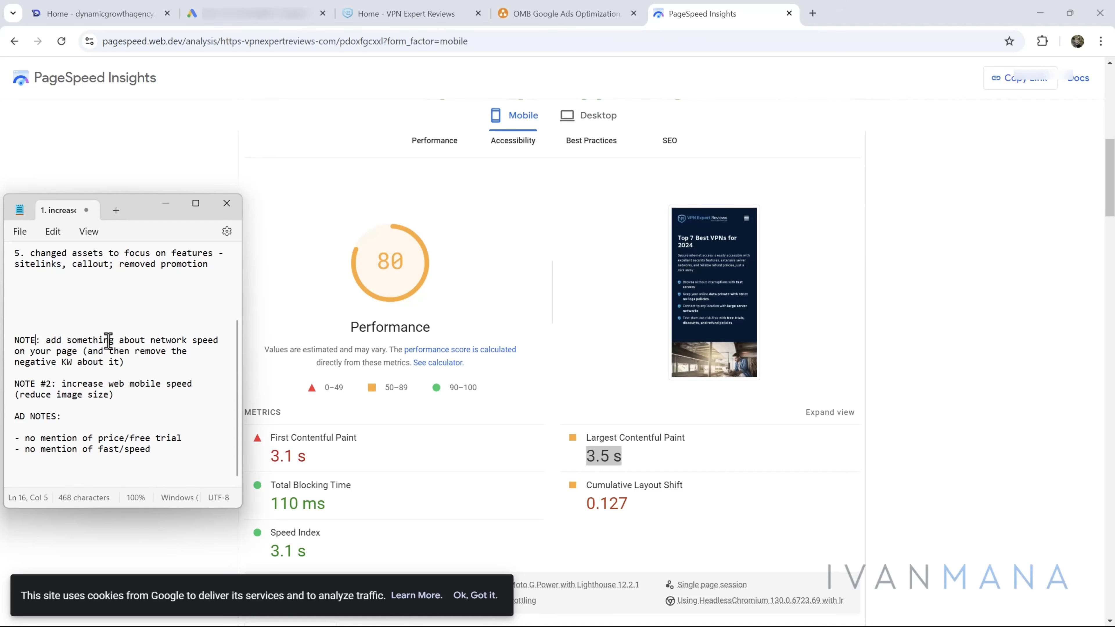
type(" #1")
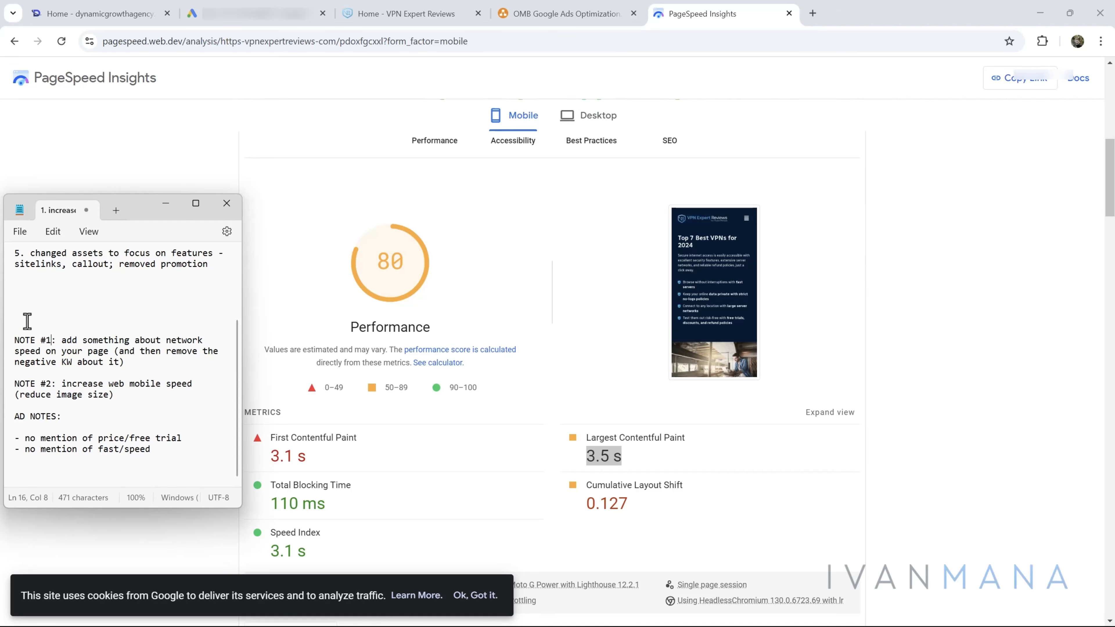
Step: Add a "NOTES:" heading above the two numbered notes and insert several blank lines before the AD NOTES section
type("NOTE")
left_click(113, 397)
key("Return")
key("Return")
key("Return")
key("Return")
key("Return")
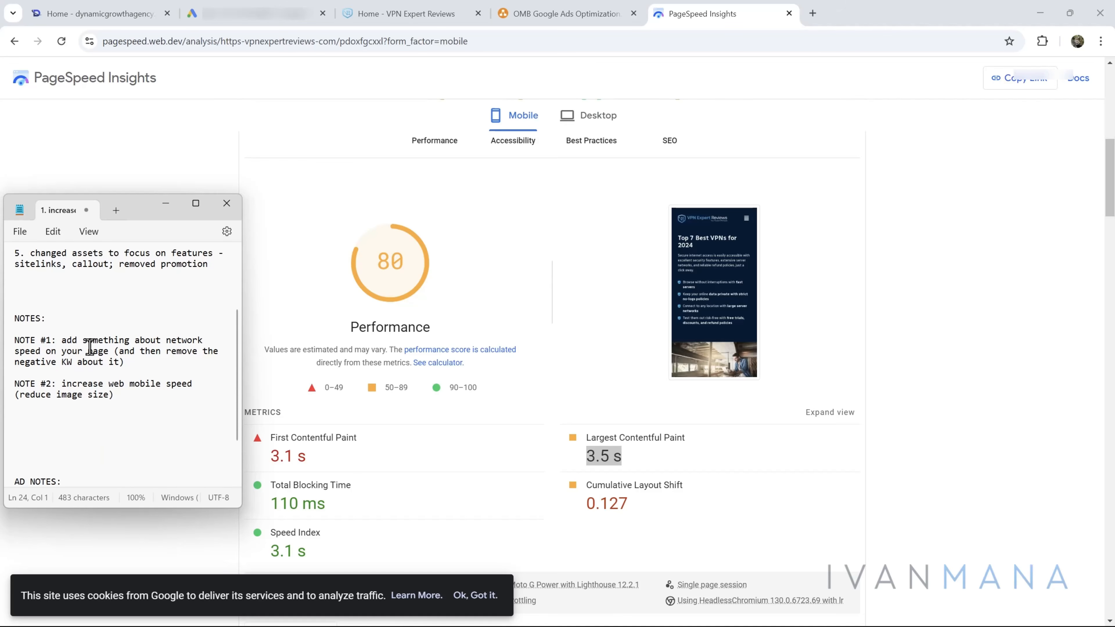
Step: Review the numbered list of campaign changes logged at the start of the notes
scroll(90, 347, "up", 3)
left_click_drag(46, 258, 215, 371)
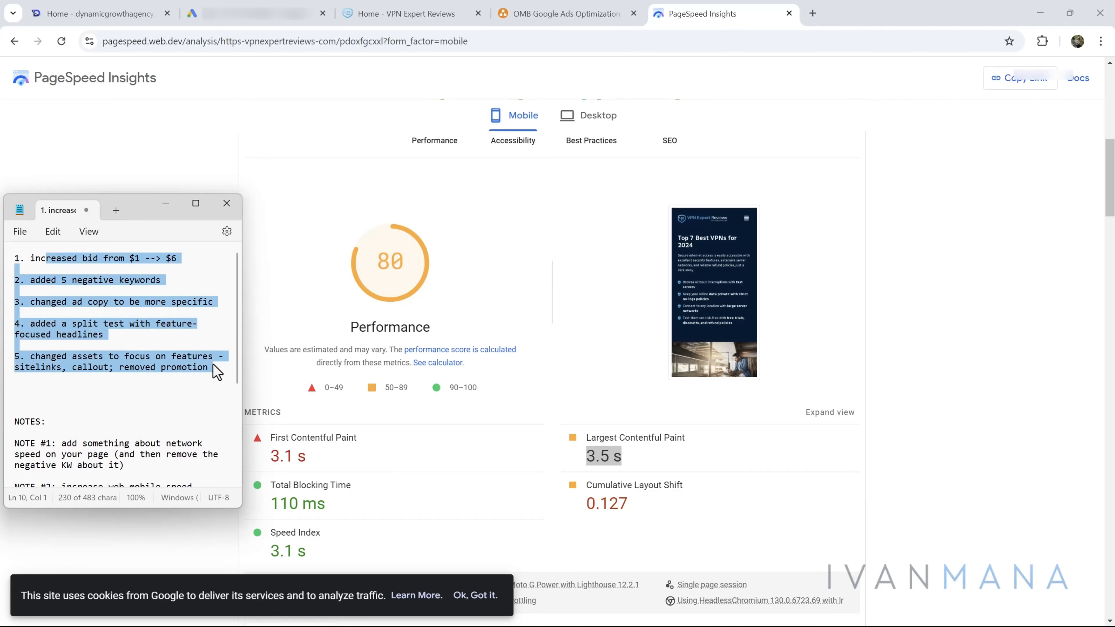
left_click(27, 274)
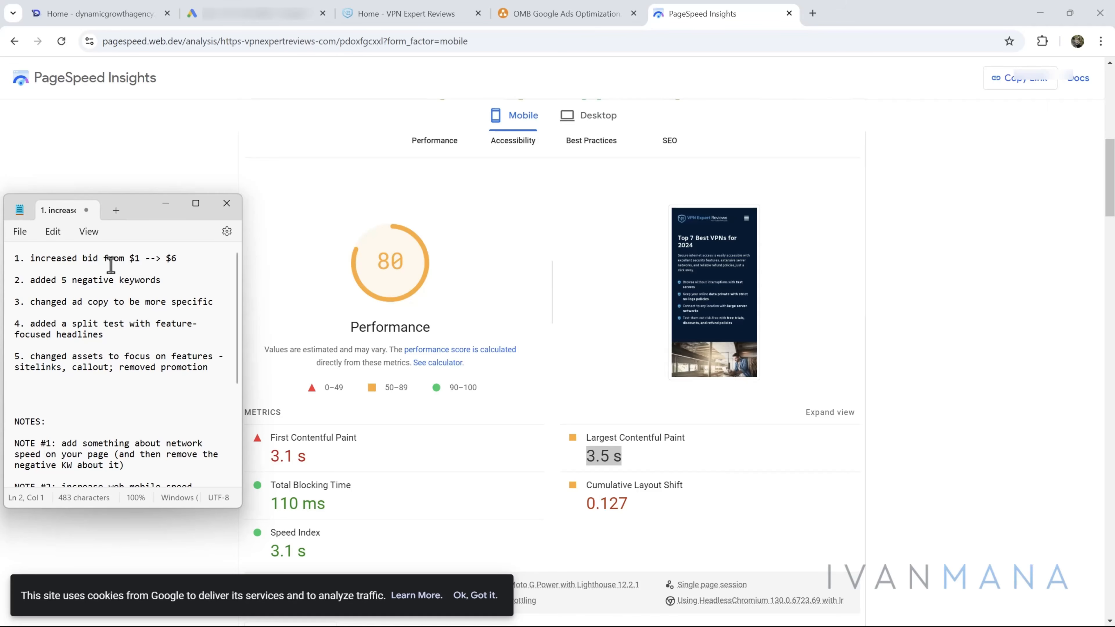
Step: Return to the optimization flowchart and review the Ads branch from status messages down to the landing page outcomes
left_click(407, 14)
left_click(558, 8)
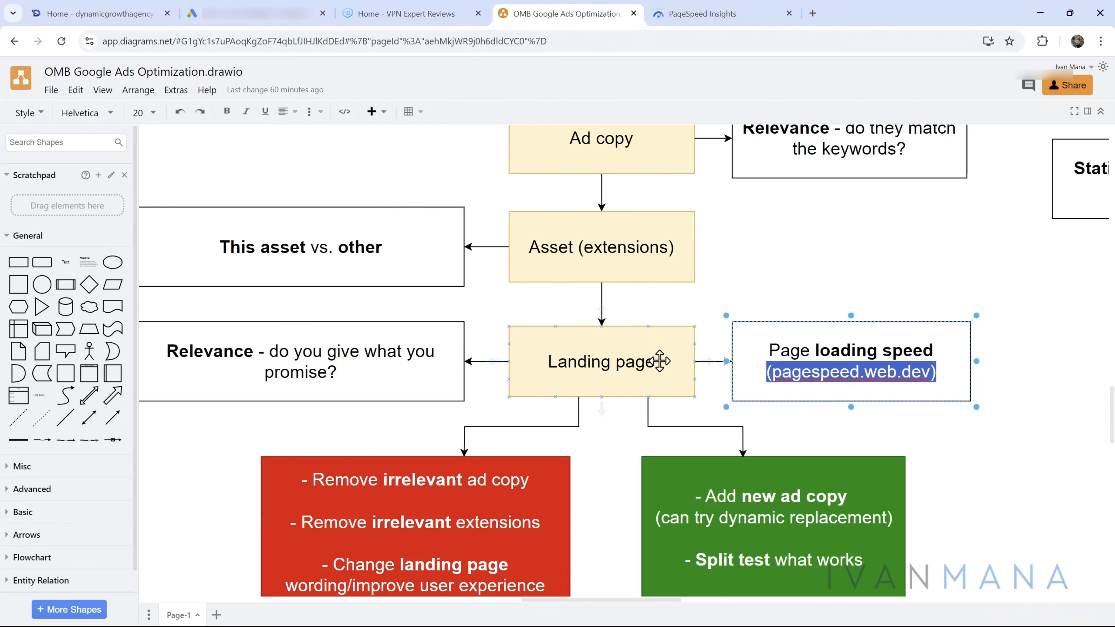
scroll(598, 438, "down", 1)
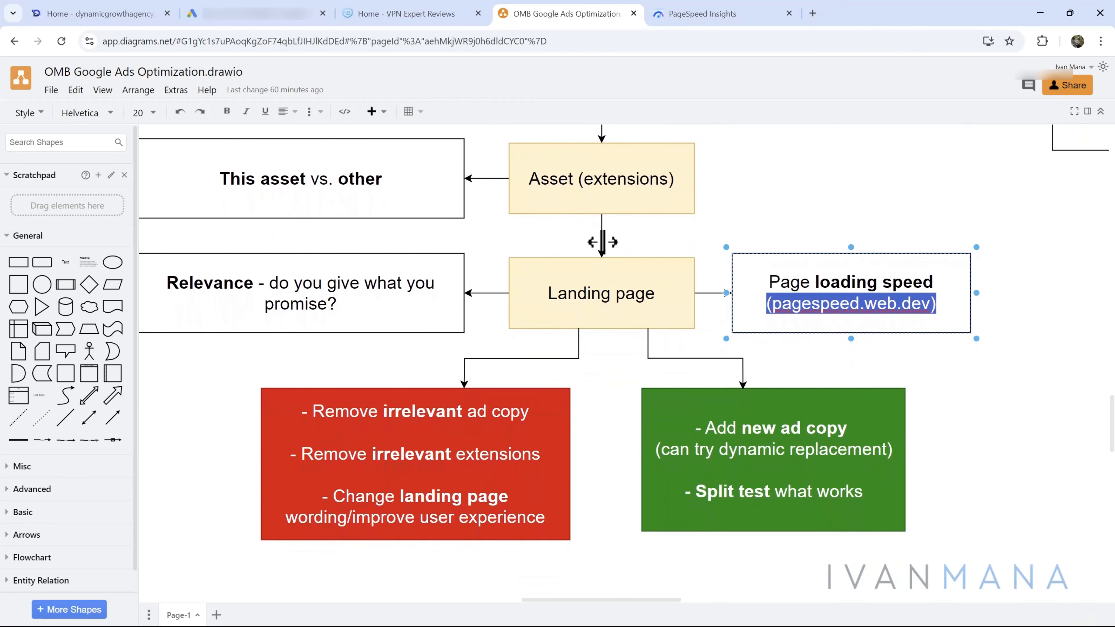
scroll(661, 312, "up", 5)
scroll(627, 263, "up", 3)
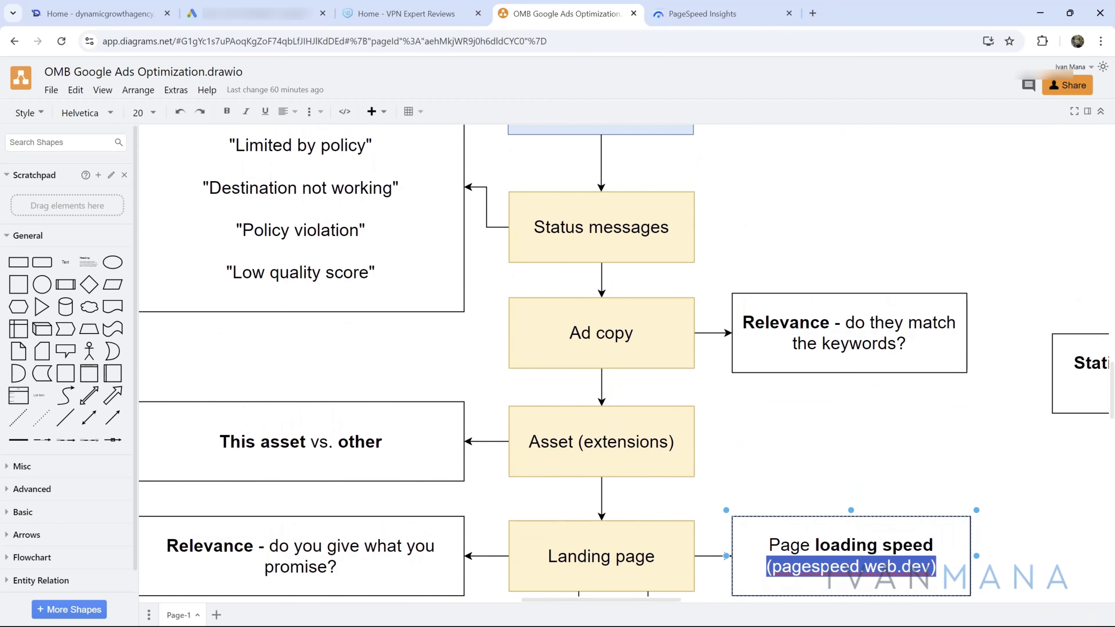
scroll(540, 395, "down", 5)
scroll(531, 425, "down", 1)
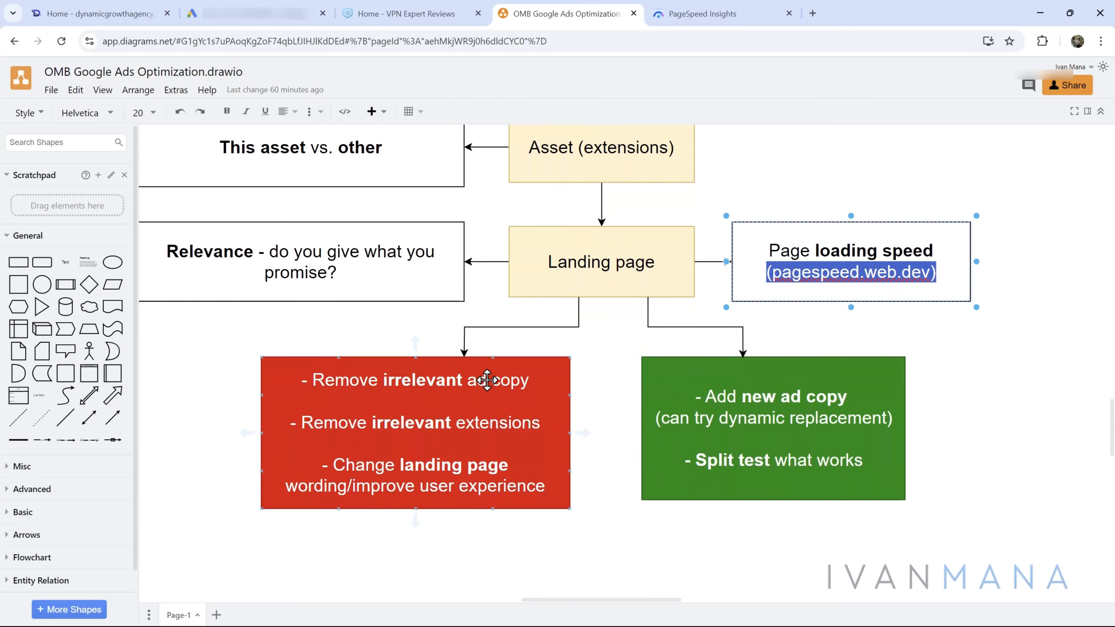
Step: Replace "extensions" with "assets" in the "Remove irrelevant" line of the red box below Landing page
triple_click(469, 426)
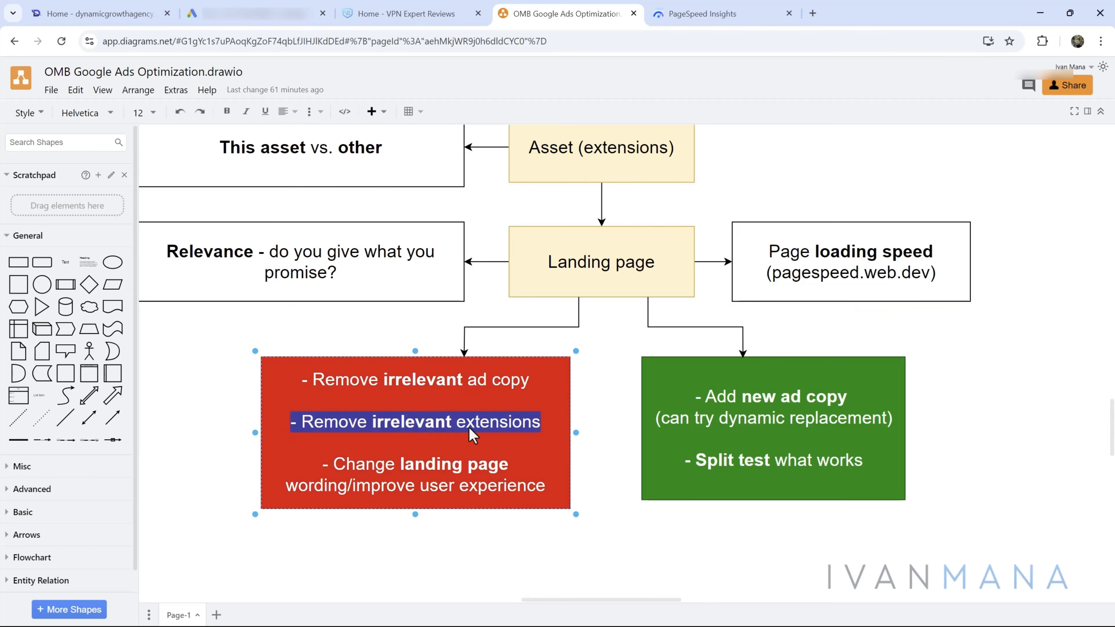
double_click(468, 428)
type("assets")
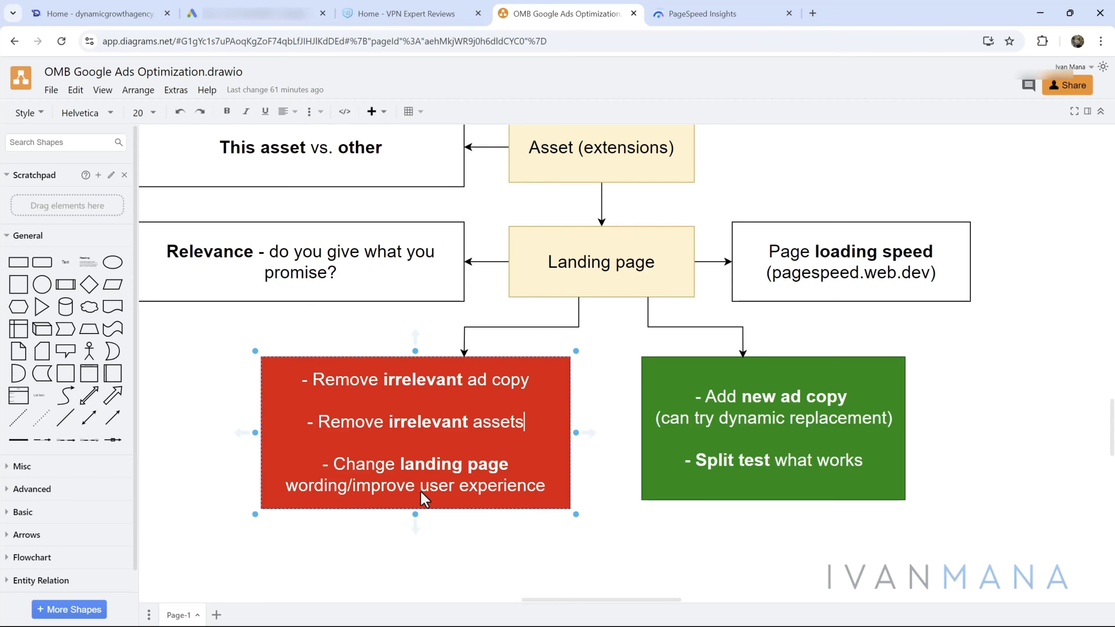
Step: Switch to the VPN Expert Reviews landing page and examine the hero bullets and TorGuard's encryption and data security wording
left_click(421, 13)
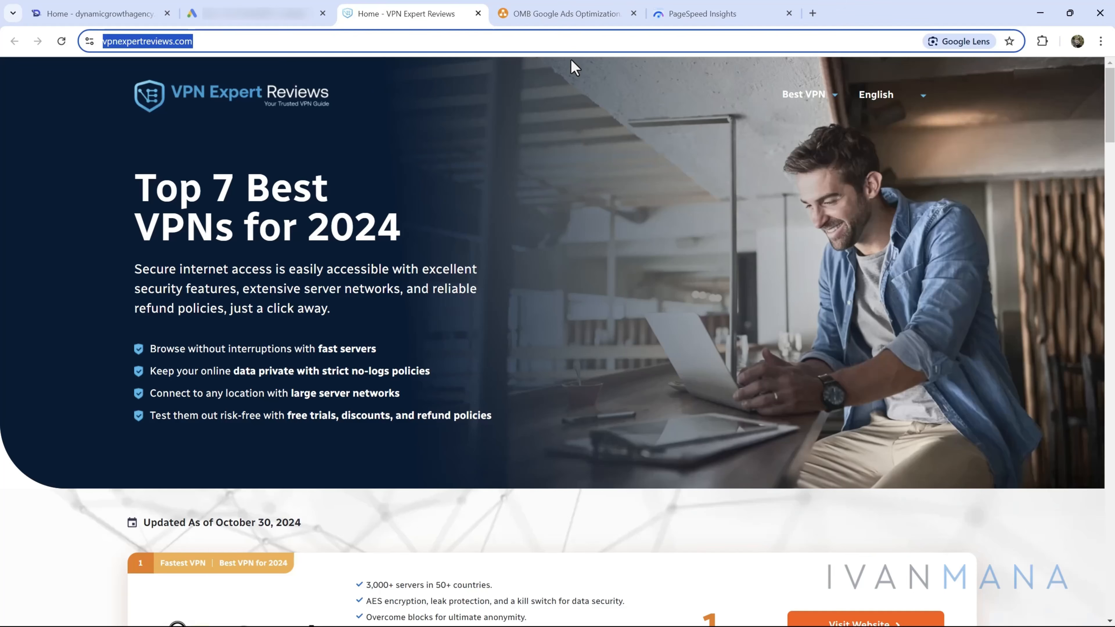
scroll(287, 260, "down", 3)
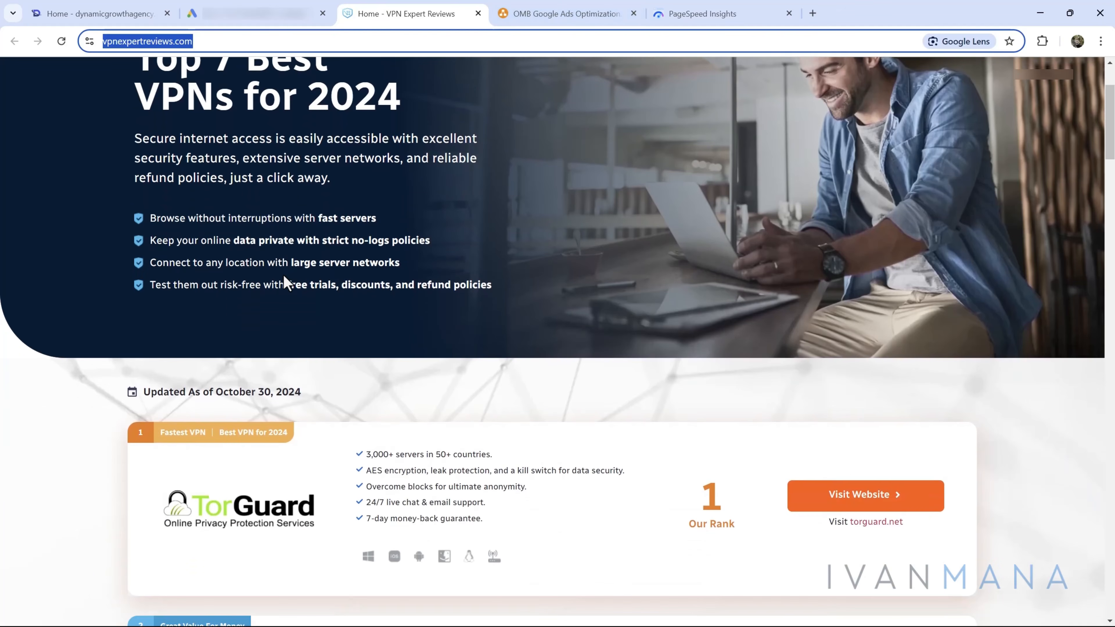
scroll(517, 371, "down", 3)
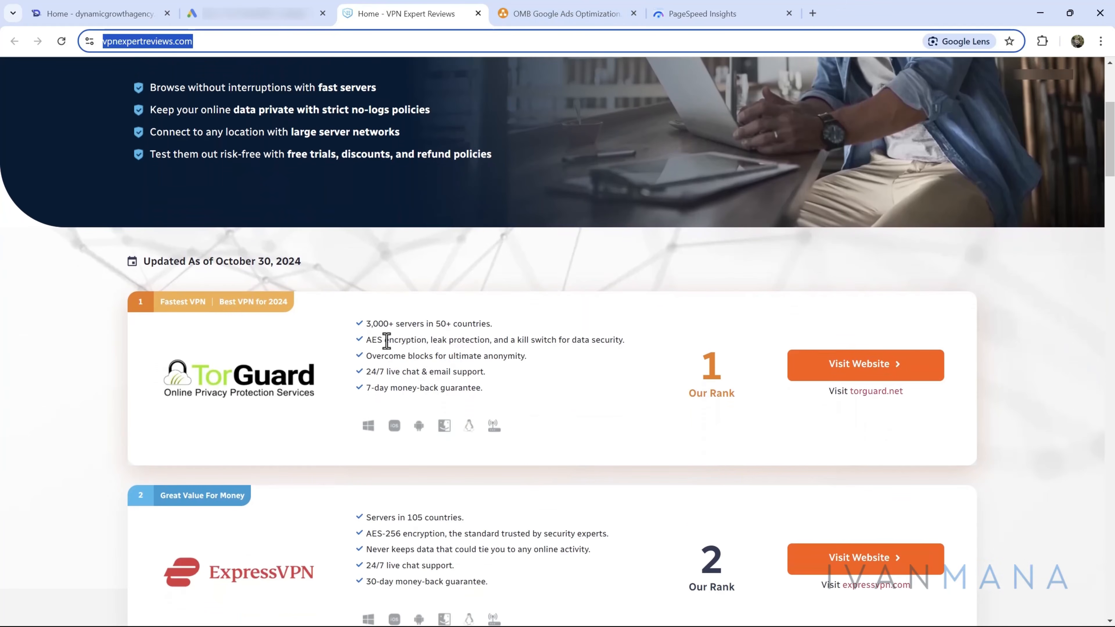
left_click_drag(372, 339, 591, 349)
left_click(375, 341)
left_click_drag(375, 341, 639, 339)
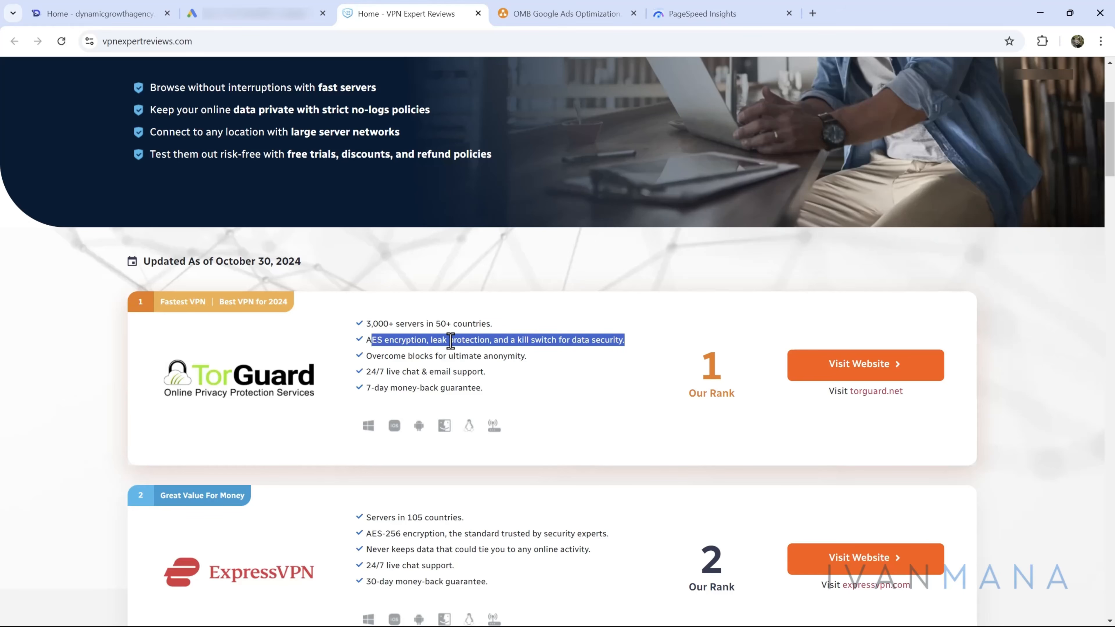
scroll(535, 359, "up", 3)
Step: Return to the flowchart and review the green box's advice on new ad copy, dynamic replacement and split testing
left_click(528, 7)
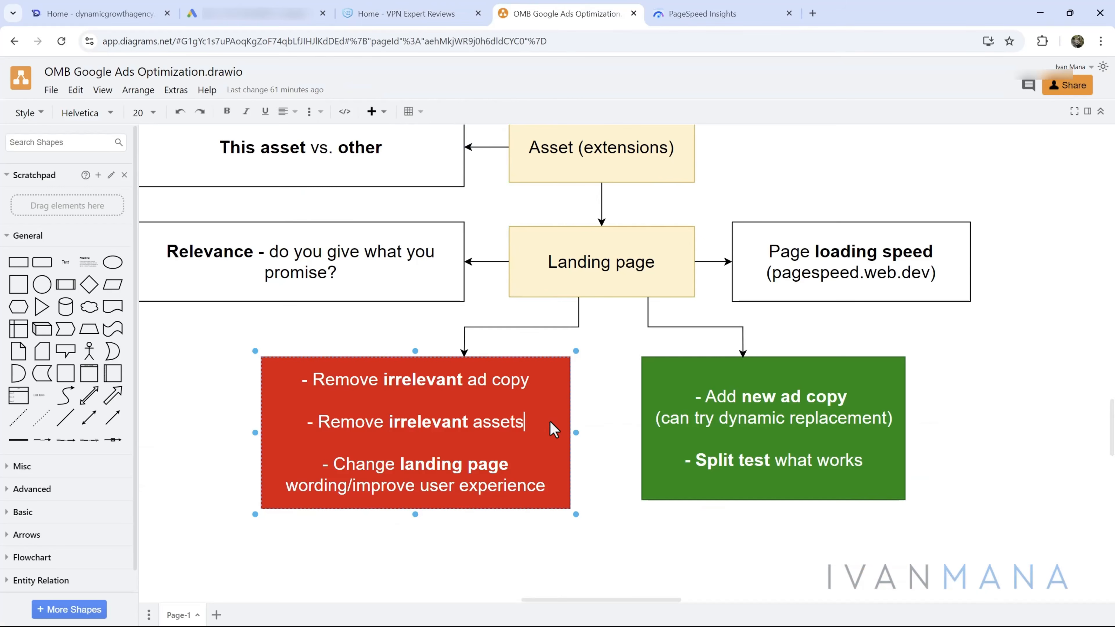
scroll(555, 430, "right", 3)
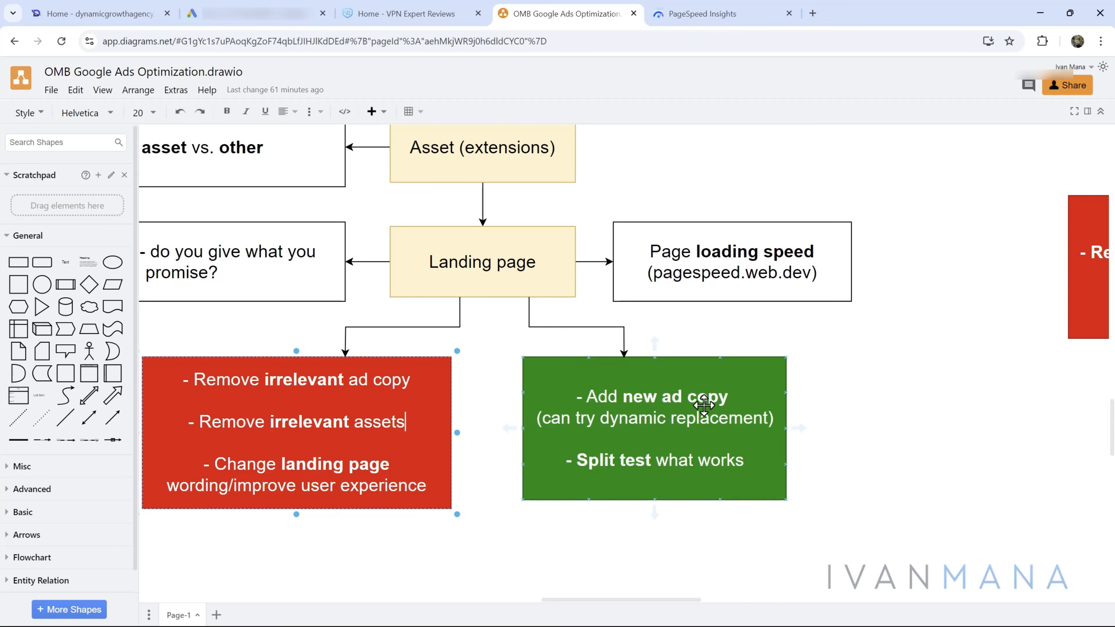
left_click(583, 420)
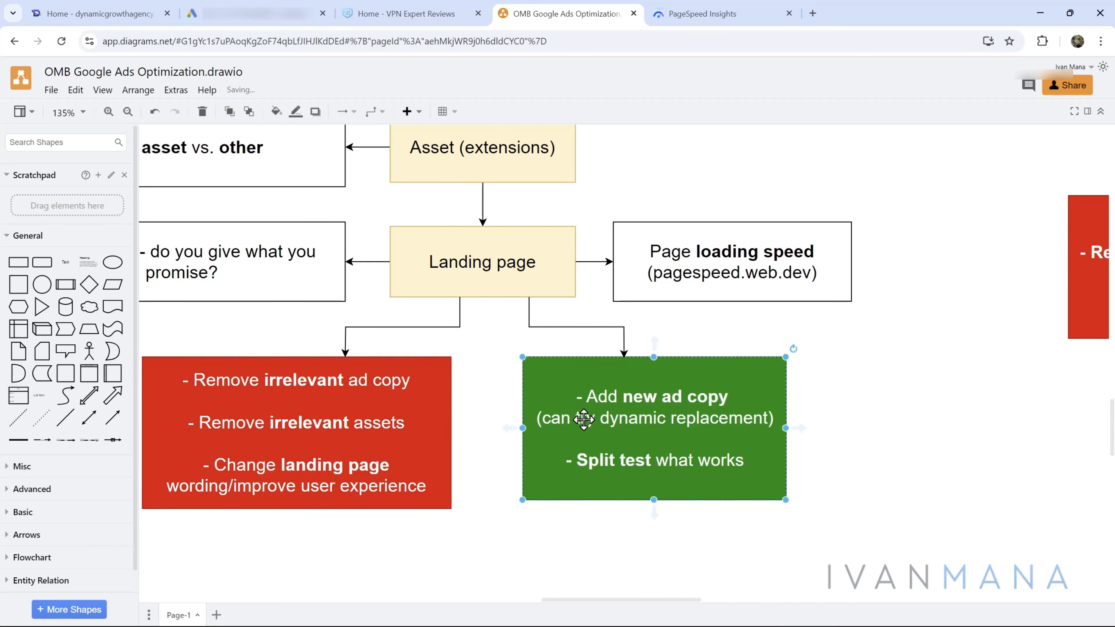
double_click(582, 422)
double_click(635, 419)
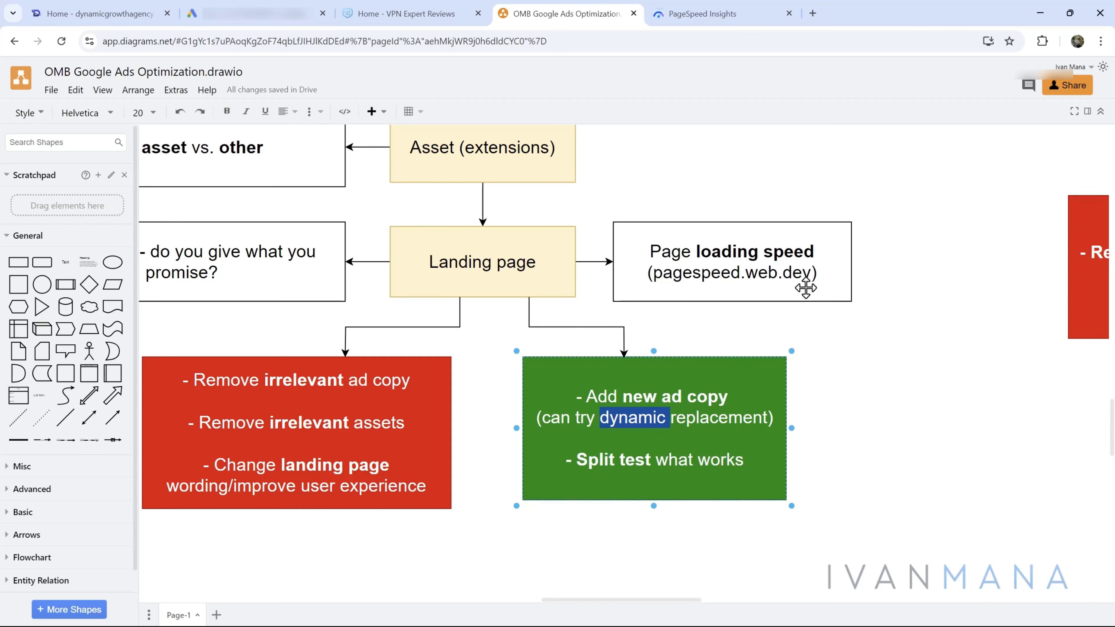
left_click(674, 351)
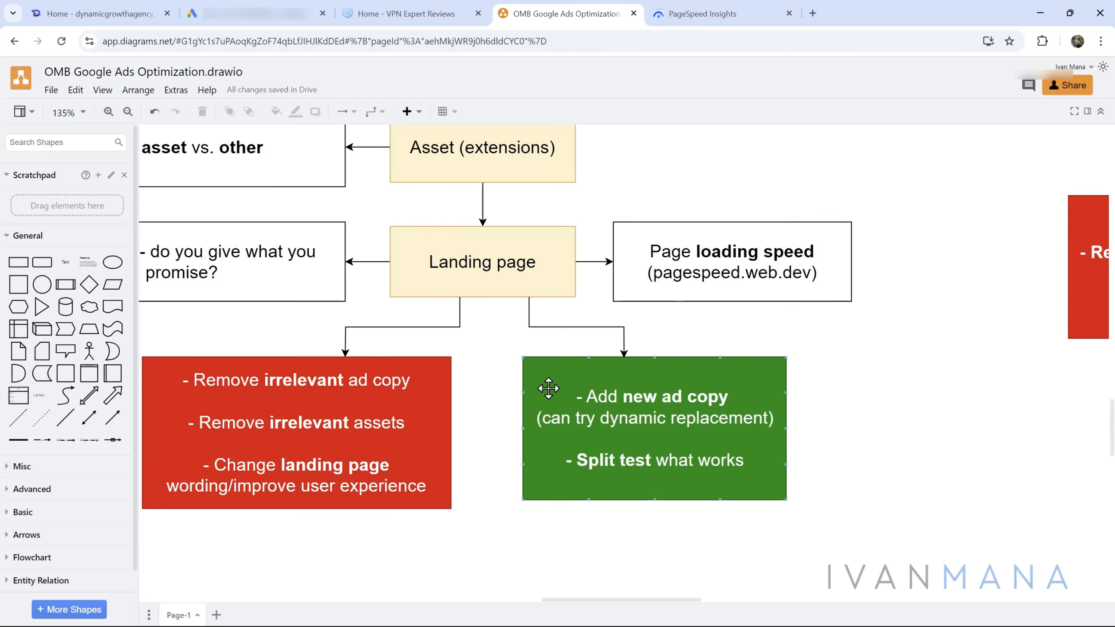
Step: Leave the Ads branch of the flowchart and bring the Ad Groups branch into focus
left_click(285, 397)
scroll(454, 399, "down", 3)
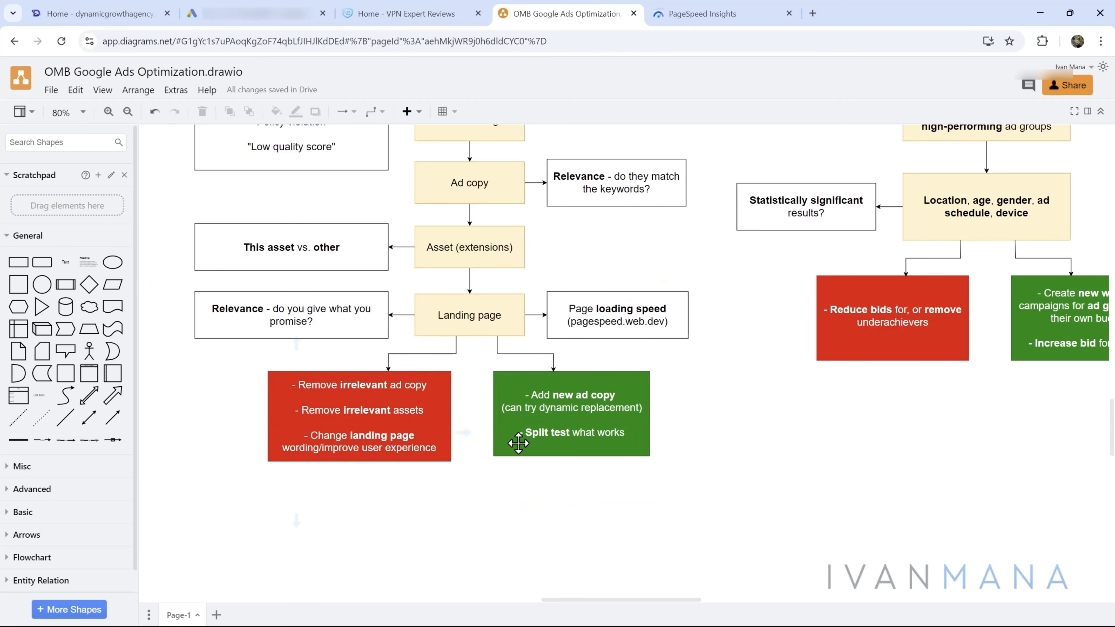
scroll(366, 420, "down", 3)
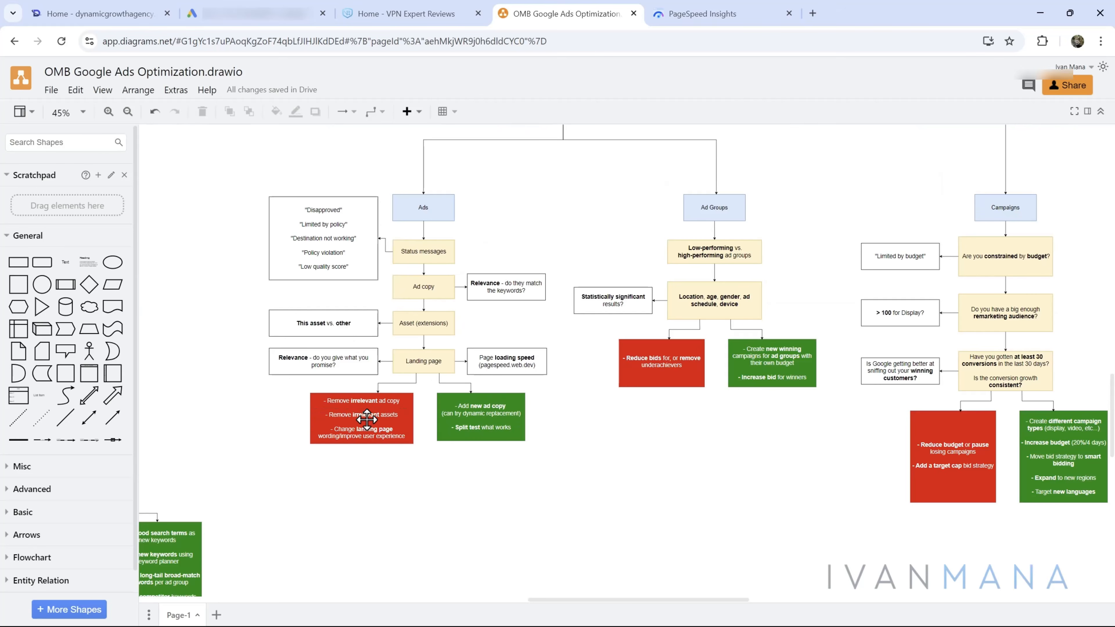
left_click_drag(610, 193, 432, 329)
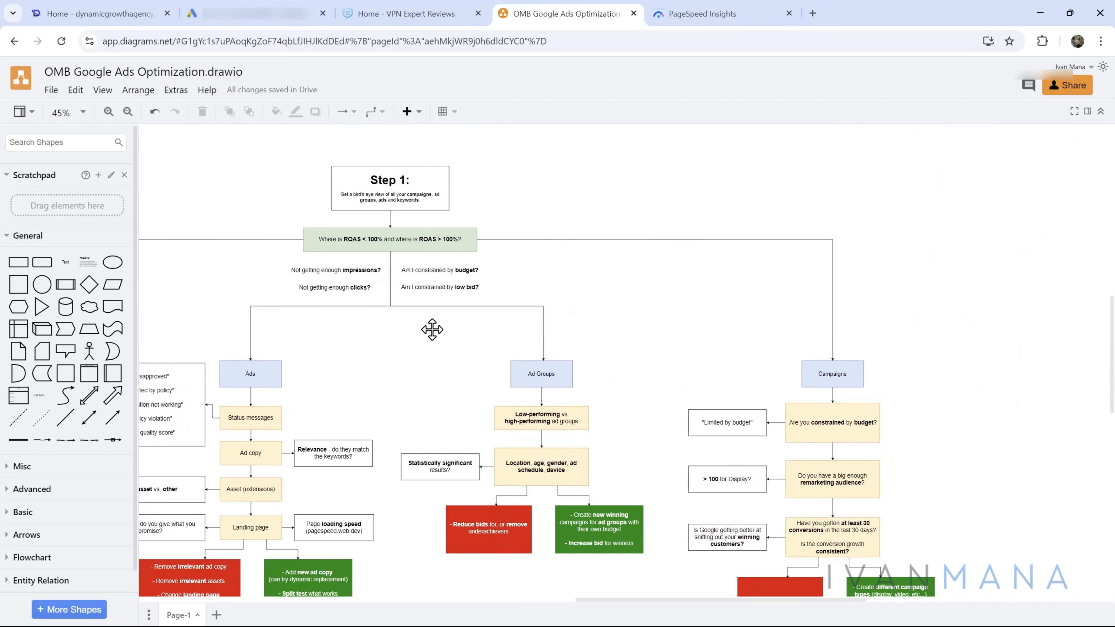
scroll(495, 343, "up", 5)
scroll(496, 344, "up", 1)
scroll(483, 388, "down", 3)
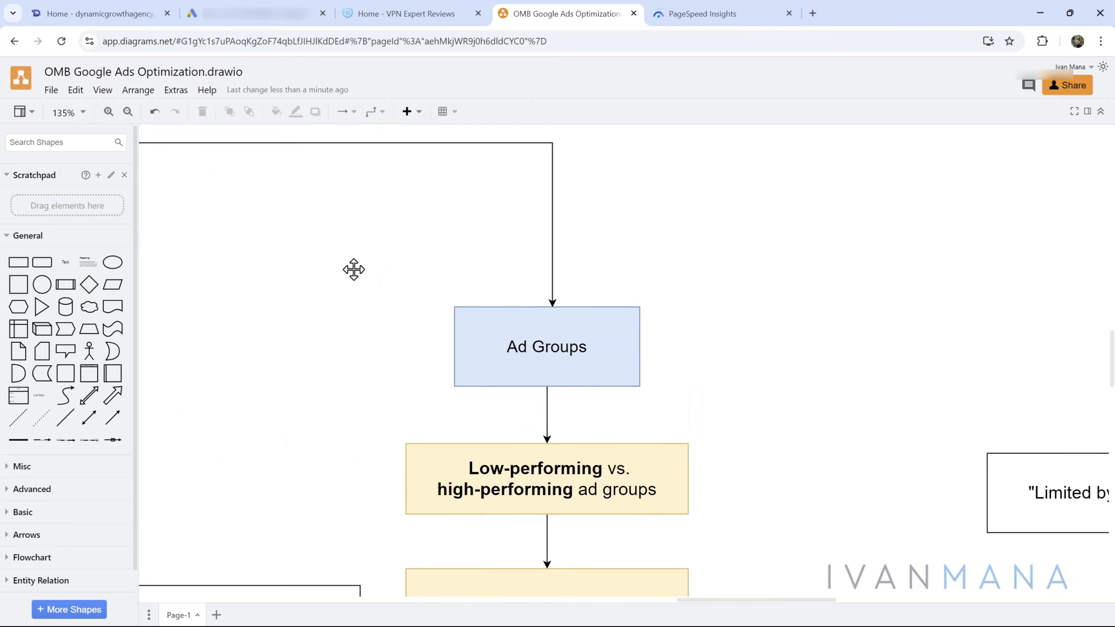
Step: Open the campaign's ad groups in Google Ads and examine the best vpn 2024 group's interactions, impressions, cost and conversion metrics
left_click(419, 8)
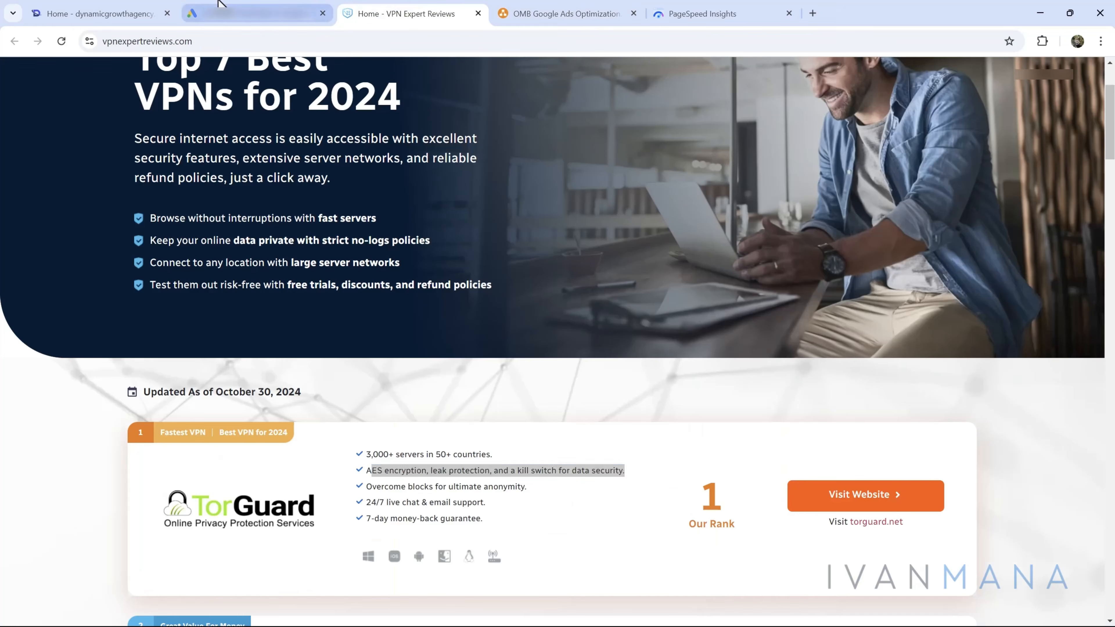
left_click(230, 11)
left_click(127, 319)
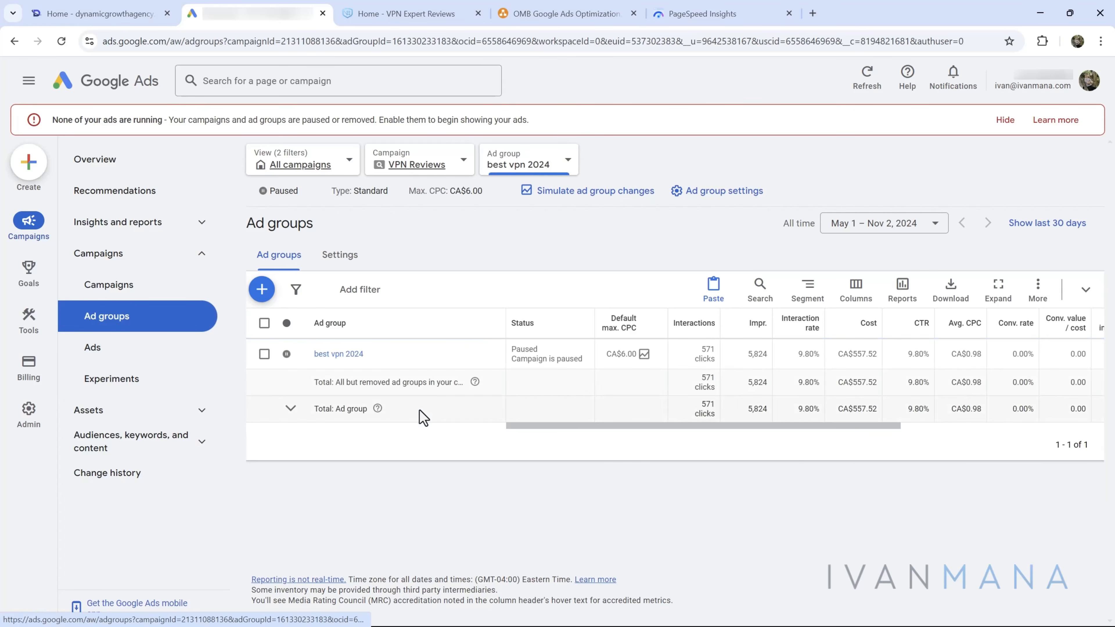
scroll(836, 350, "right", 5)
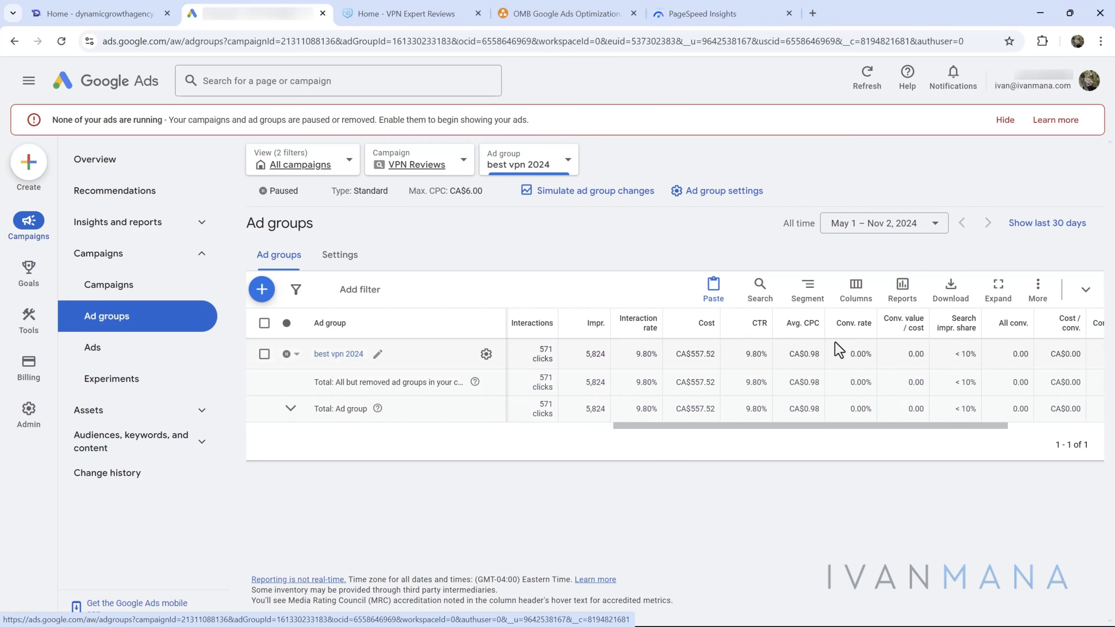
scroll(746, 368, "left", 5)
scroll(746, 368, "right", 1)
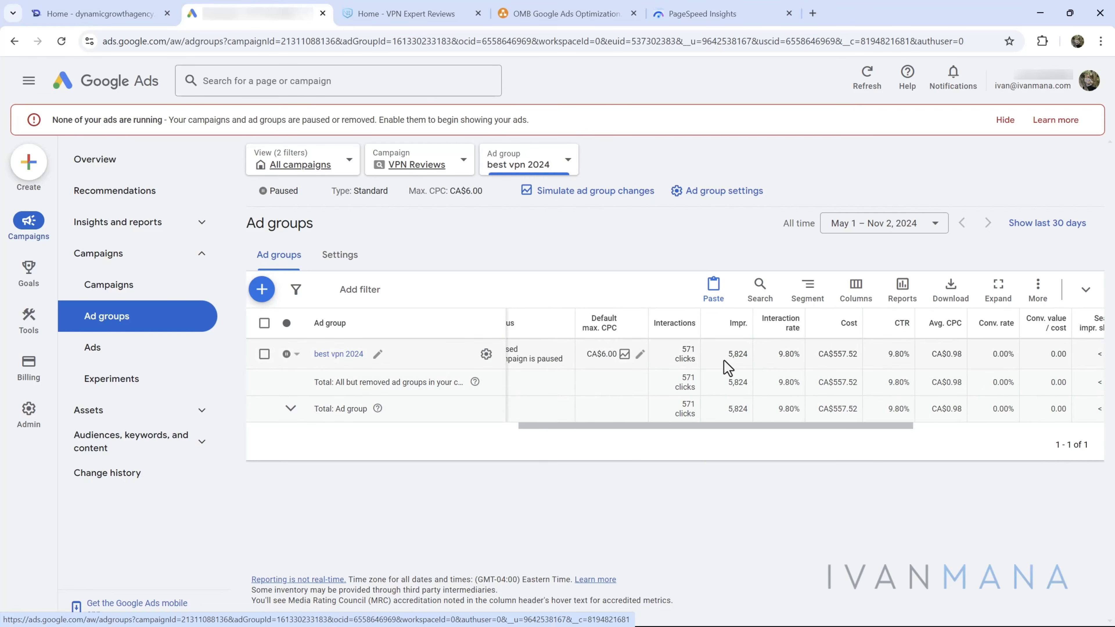
scroll(746, 378, "left", 2)
scroll(790, 377, "right", 2)
scroll(798, 378, "right", 5)
scroll(714, 373, "left", 6)
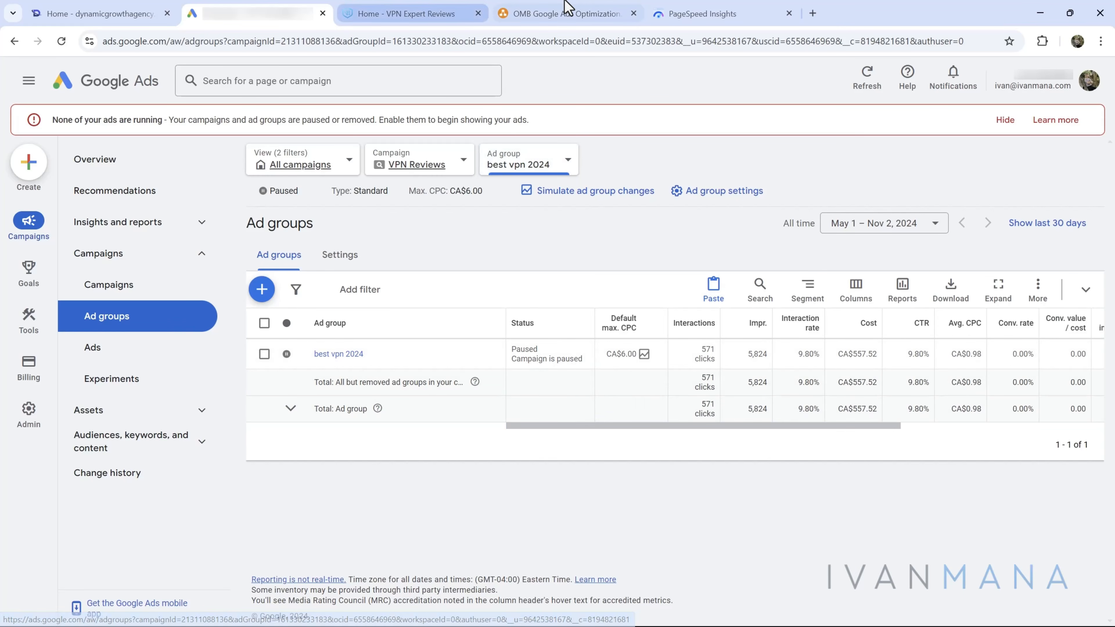
Step: Close PageSpeed Insights and review the flowchart's ad group checks for location, age, gender, ad schedule and device
left_click(788, 13)
left_click(610, 17)
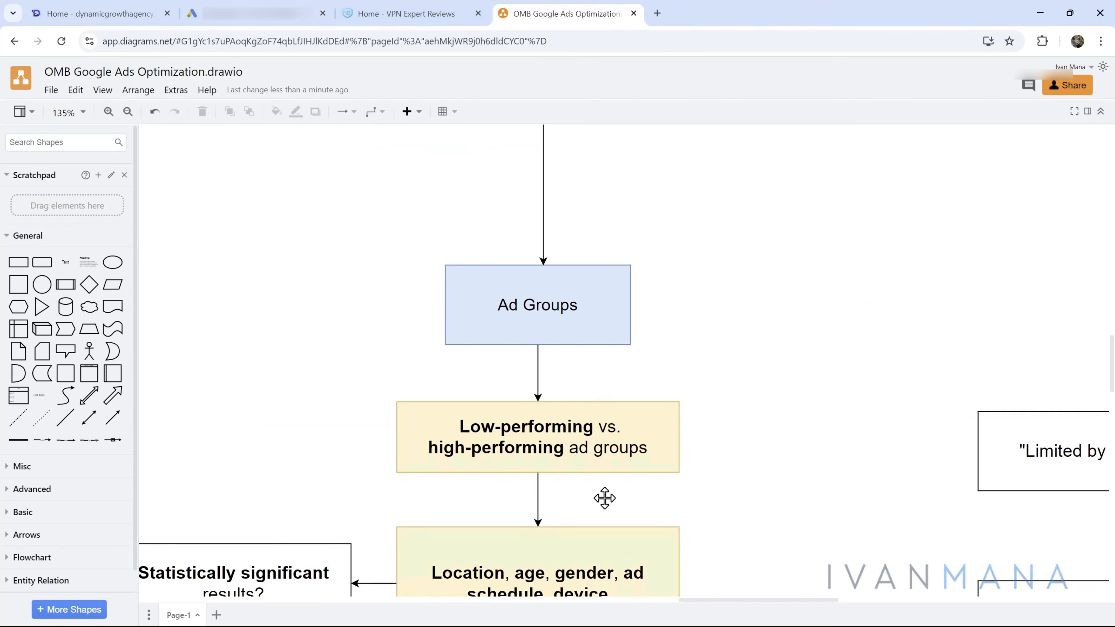
scroll(604, 498, "down", 5)
left_click(461, 369)
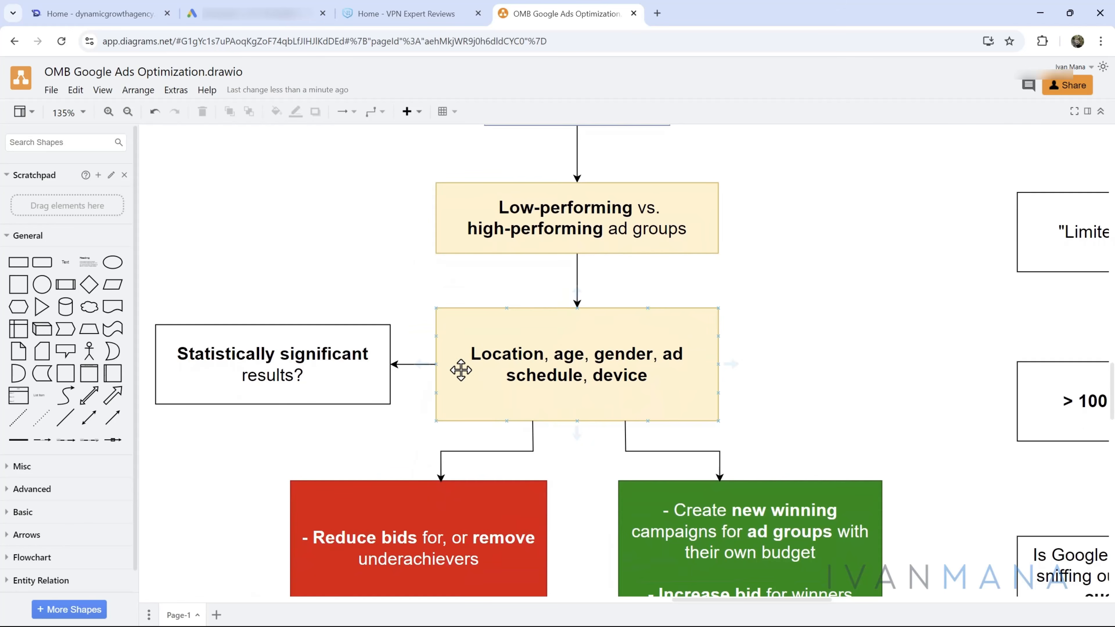
left_click(848, 400)
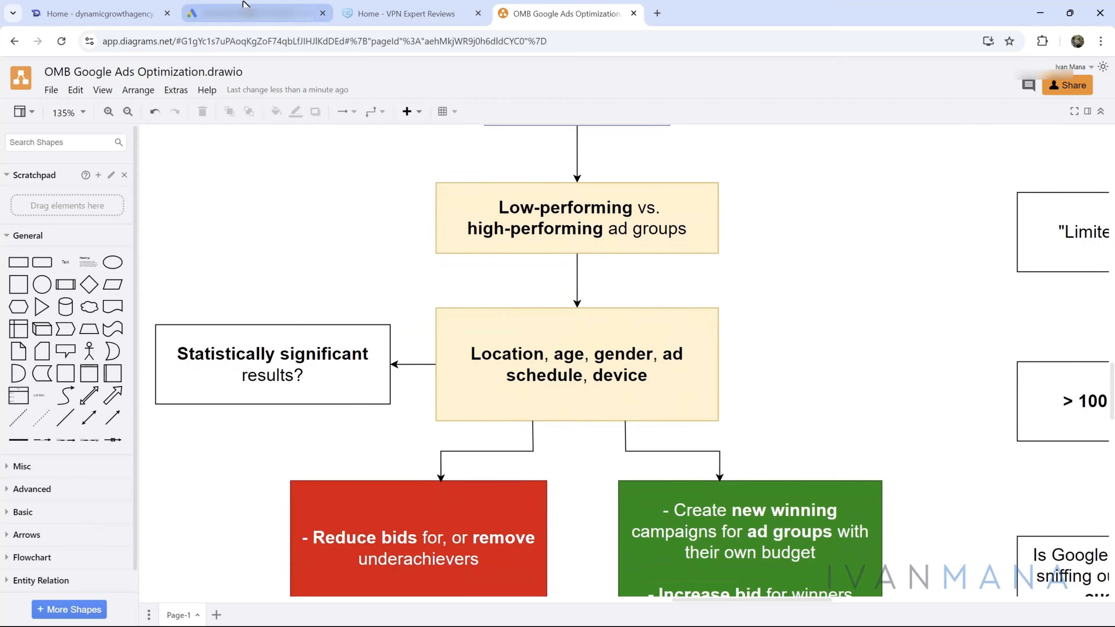
Step: Return to Google Ads and open the Locations report at campaign level for VPN Reviews
left_click(228, 13)
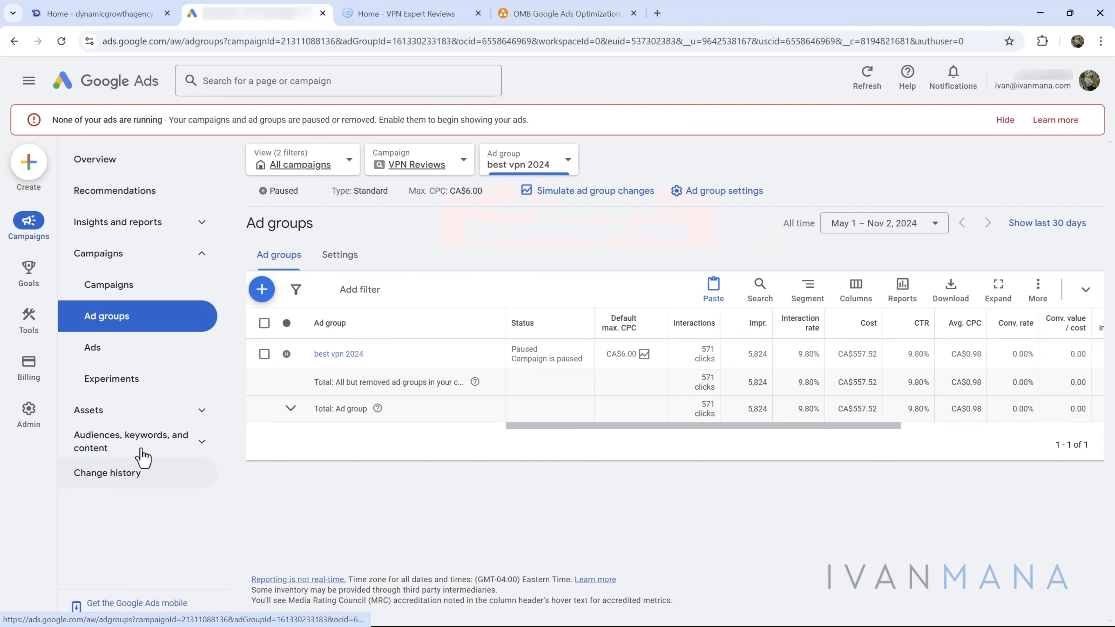
left_click(95, 285)
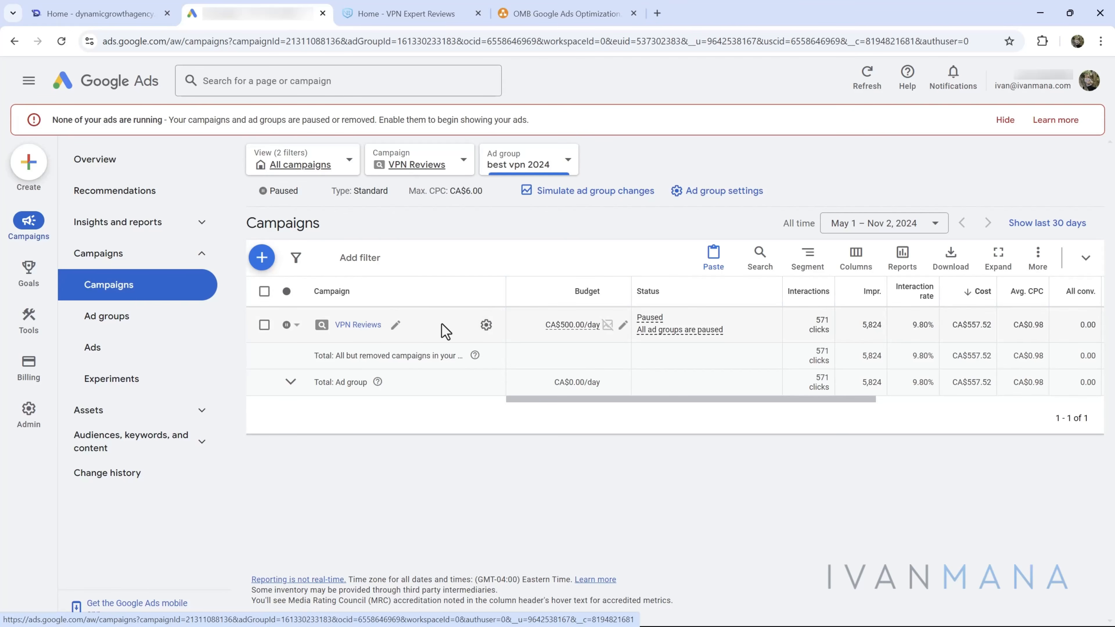
left_click(364, 326)
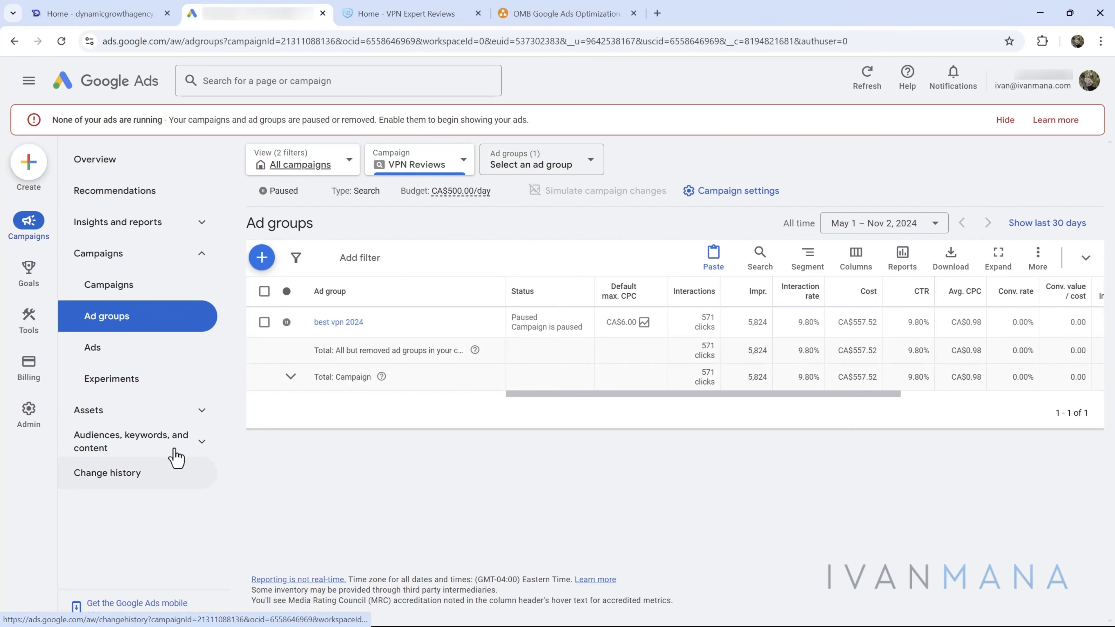
left_click(154, 420)
scroll(171, 516, "down", 1)
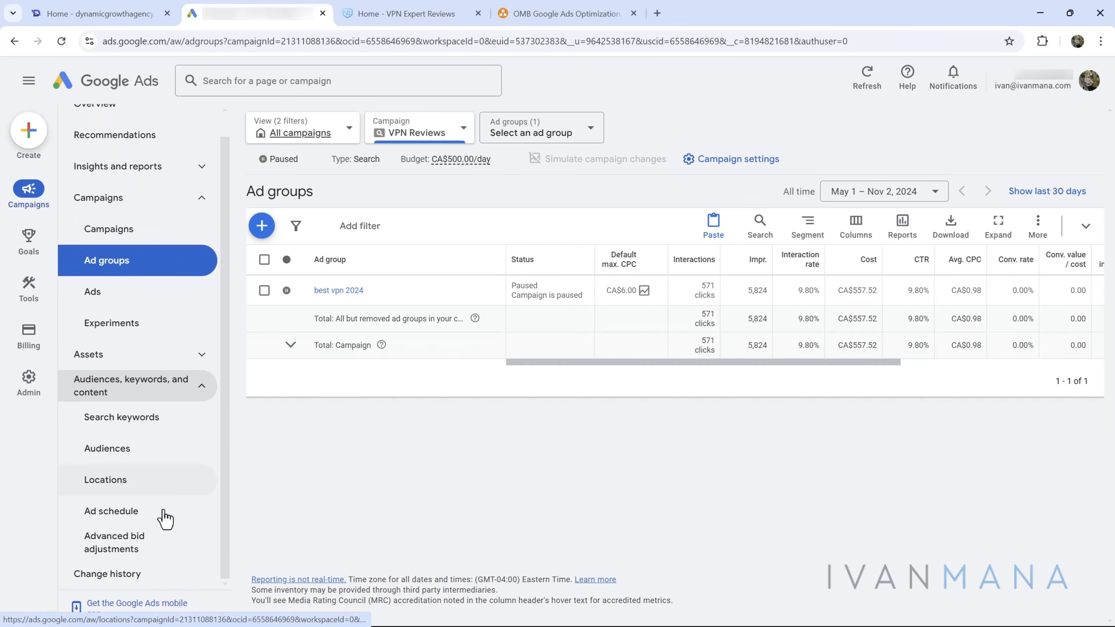
left_click(145, 483)
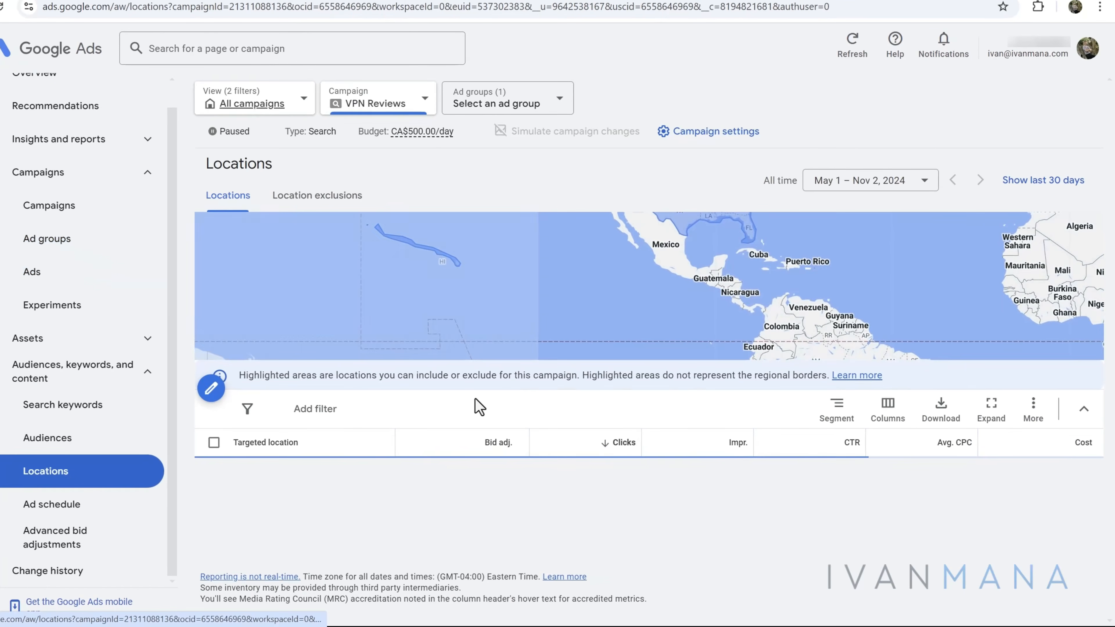
Step: Add Cost / conv., Conv. rate, Conv. value, Conv. value / cost and All conv. to the Locations report columns, leaving Conversions out
scroll(338, 441, "down", 3)
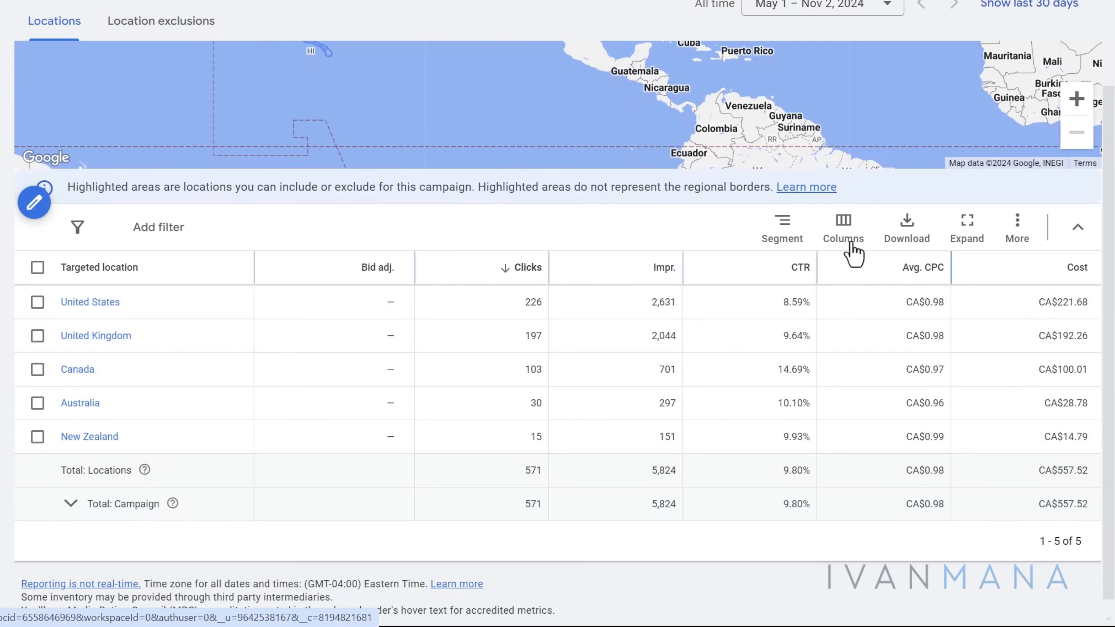
left_click(843, 228)
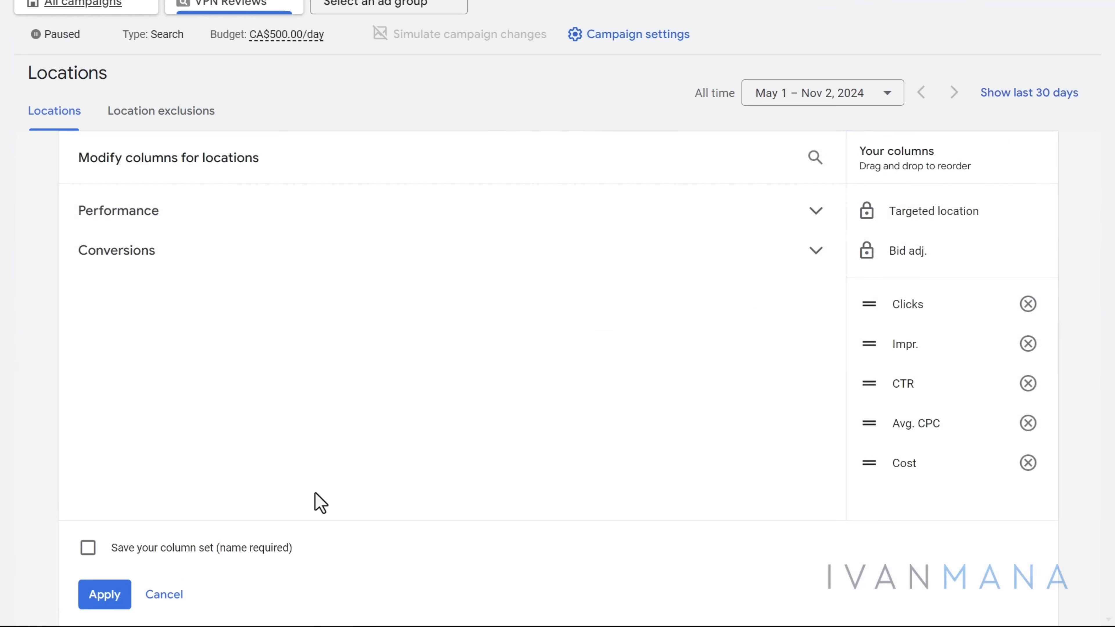
left_click(109, 259)
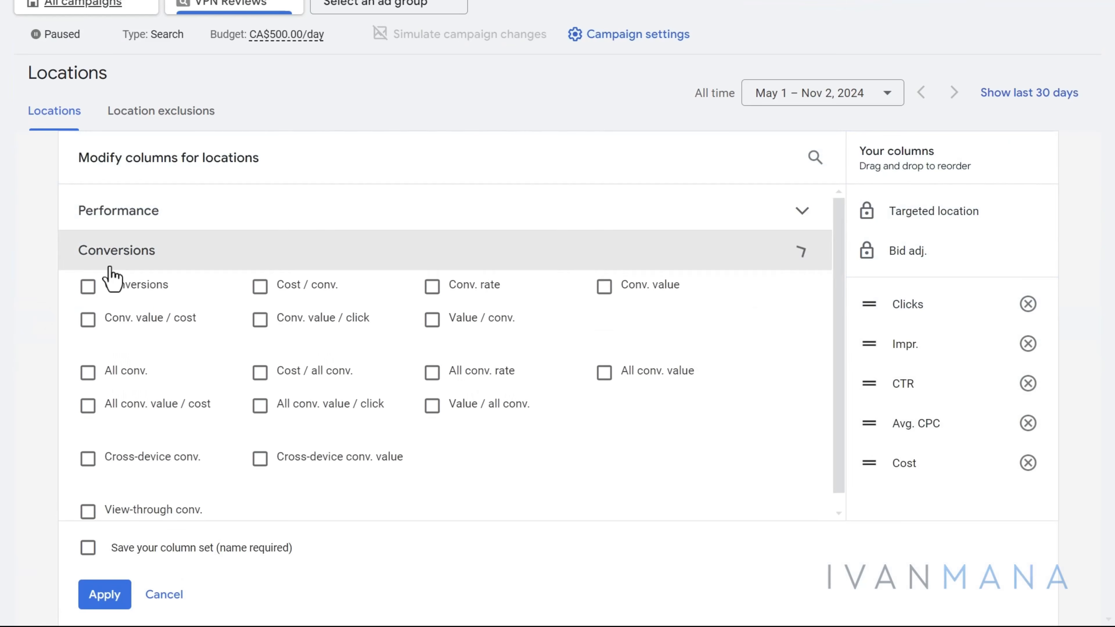
left_click(133, 290)
left_click(458, 292)
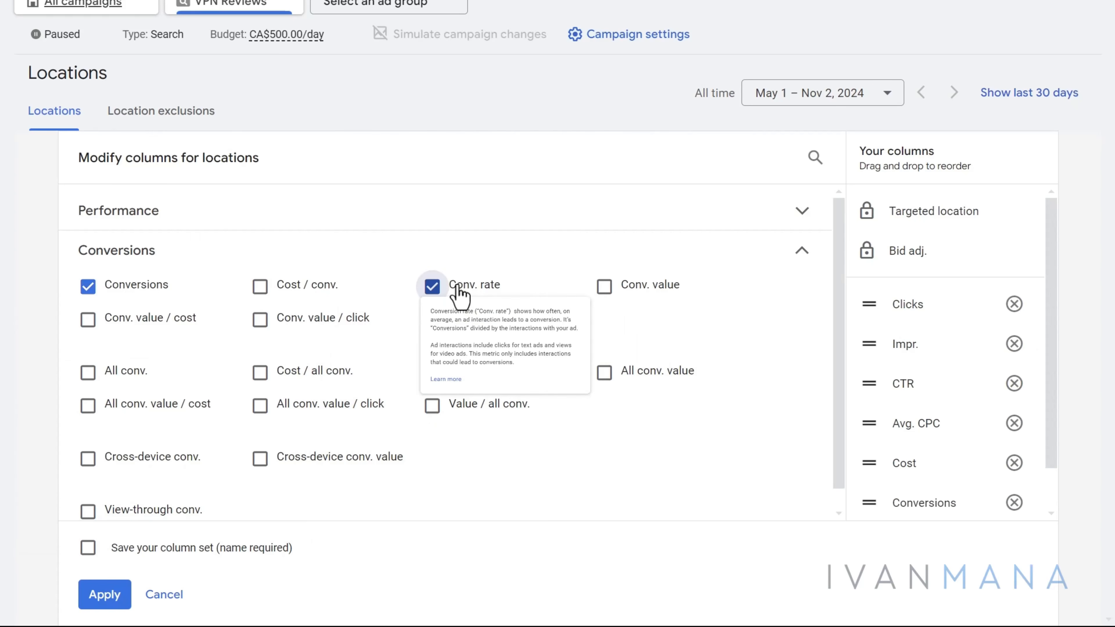
left_click(673, 296)
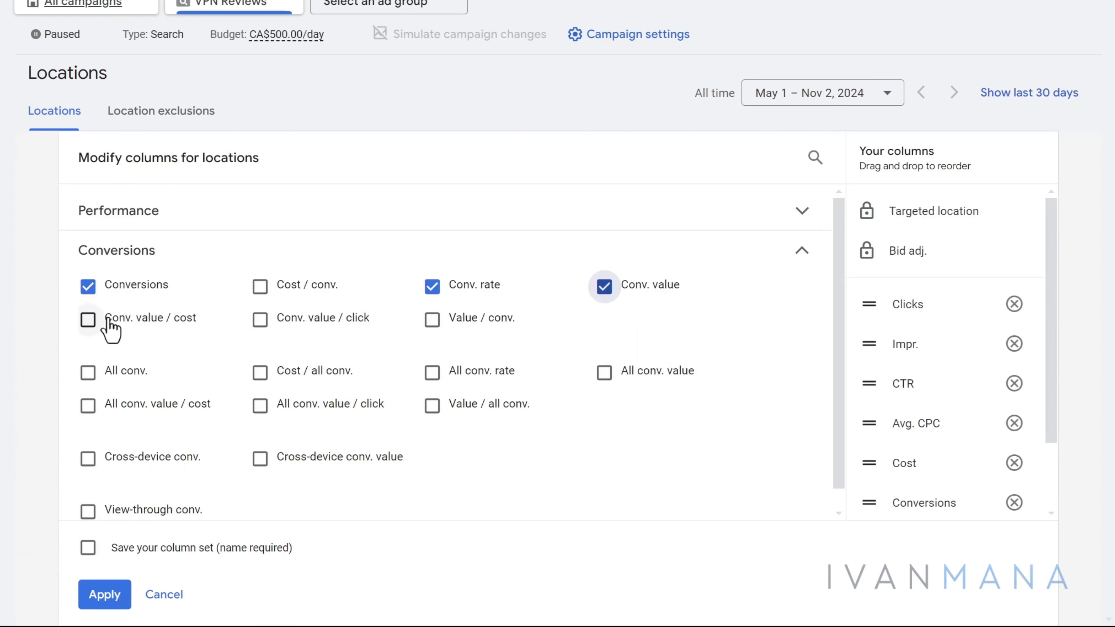
left_click(110, 327)
mouse_move(286, 327)
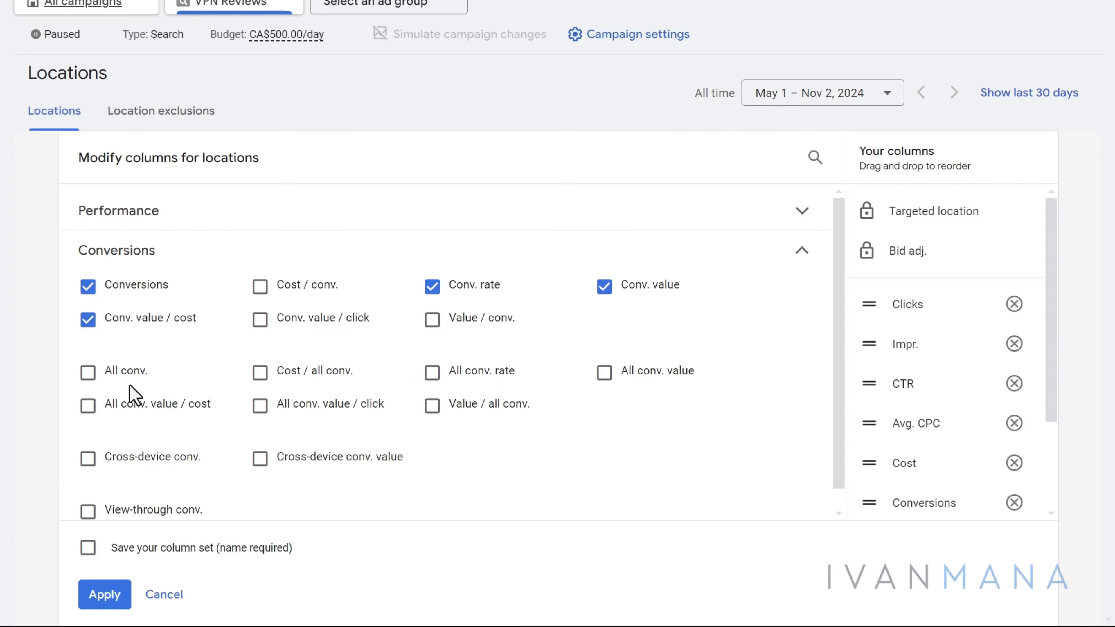
left_click(133, 377)
left_click(112, 286)
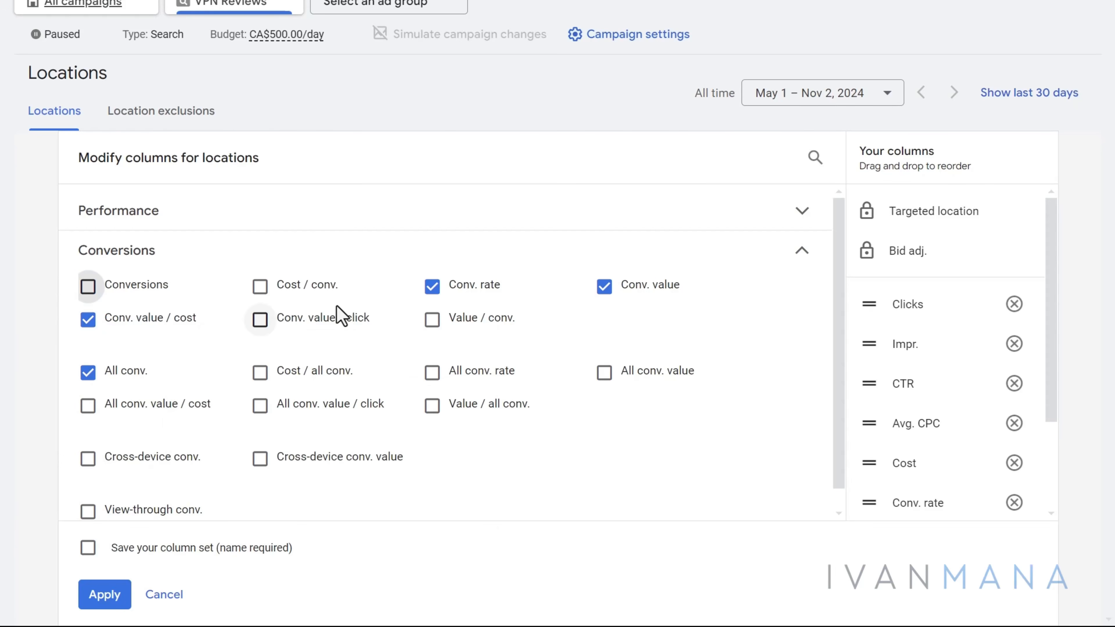
left_click(285, 289)
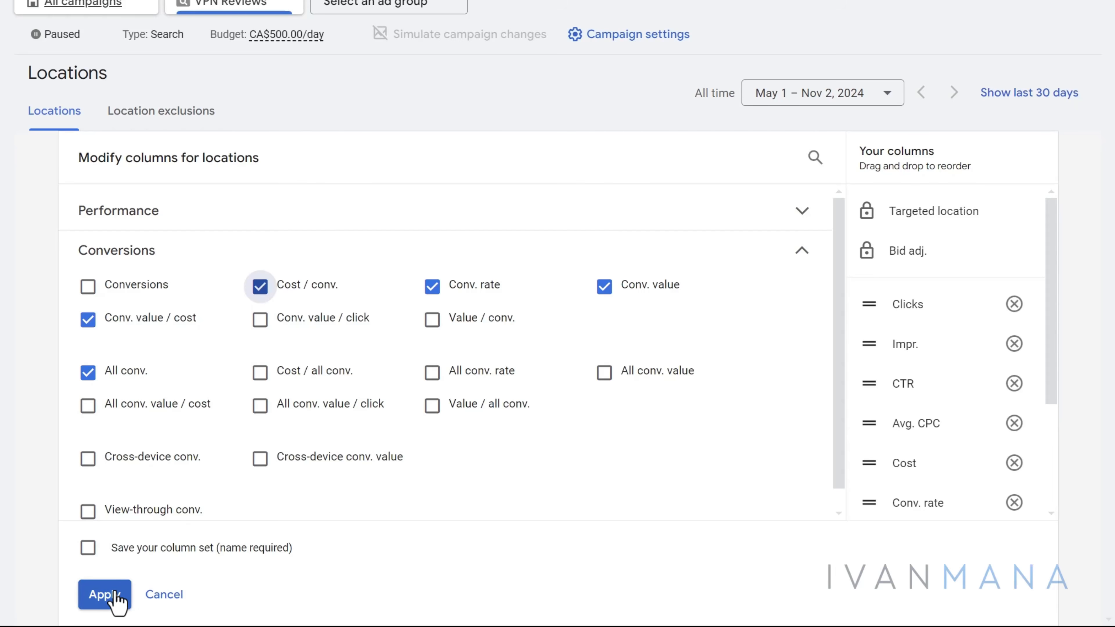
Step: Save the selected location columns as a column set named CONVE and apply it to the report
left_click(144, 549)
type("conv")
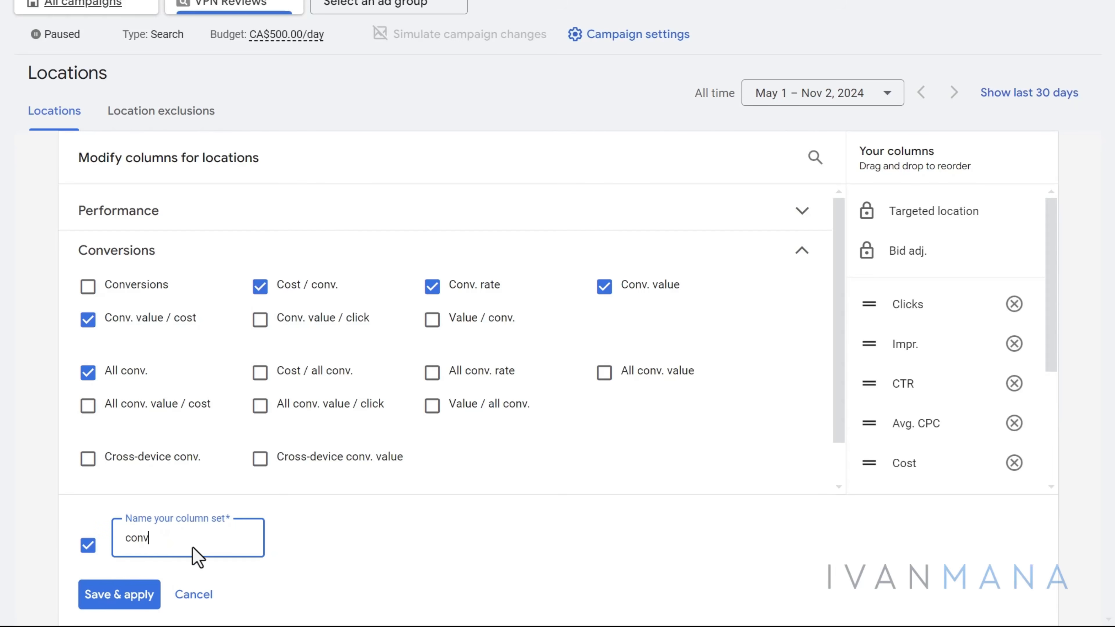
key("BackSpace")
key("BackSpace")
key("BackSpace")
key("BackSpace")
type("CONVE")
left_click(144, 588)
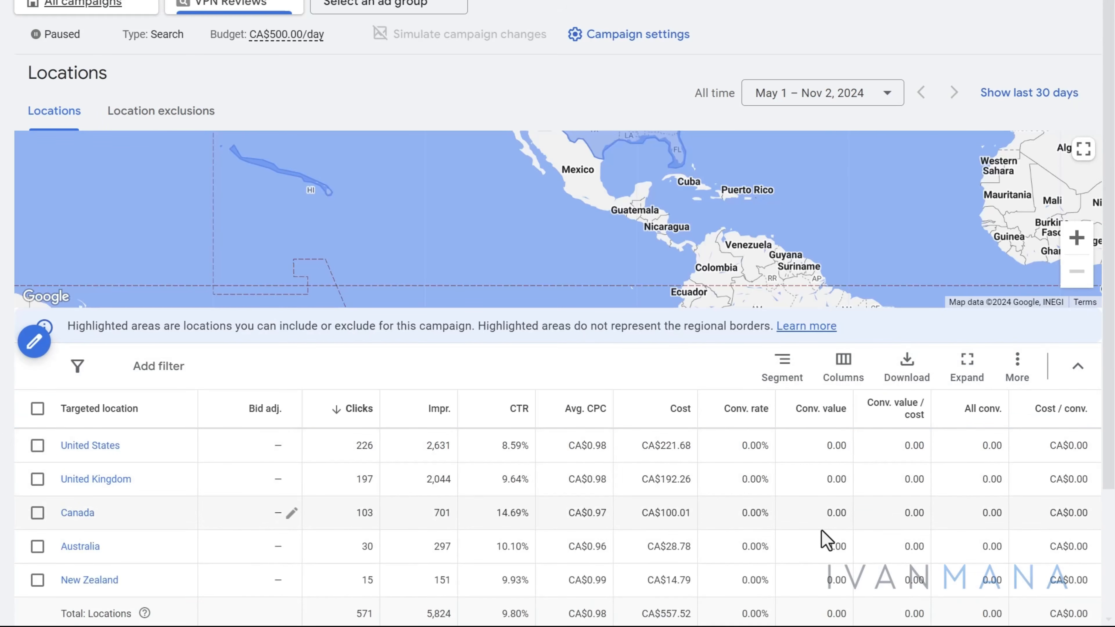
Step: Examine Canada's clicks, impressions, CTR and cost, and view its bid adjustment options without setting one
scroll(823, 535, "down", 3)
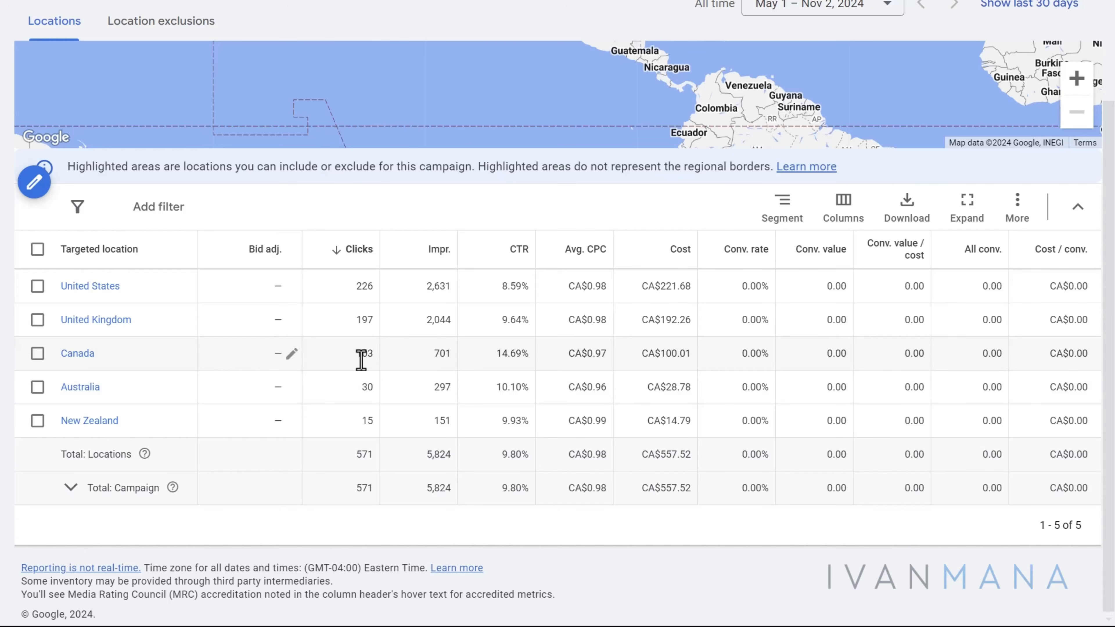
left_click_drag(437, 341, 688, 347)
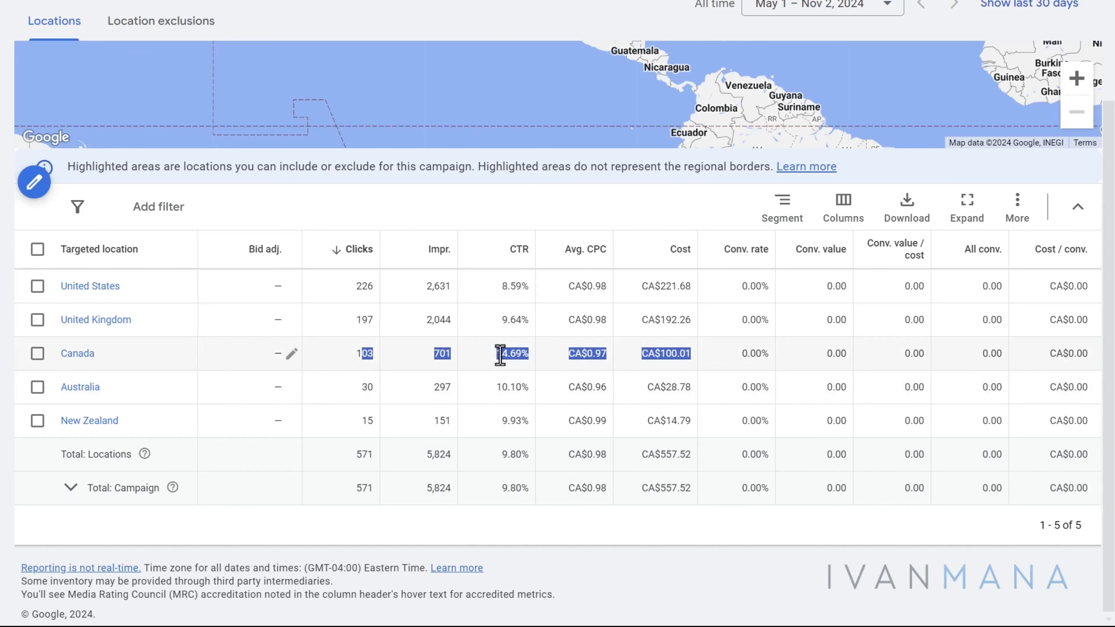
double_click(499, 353)
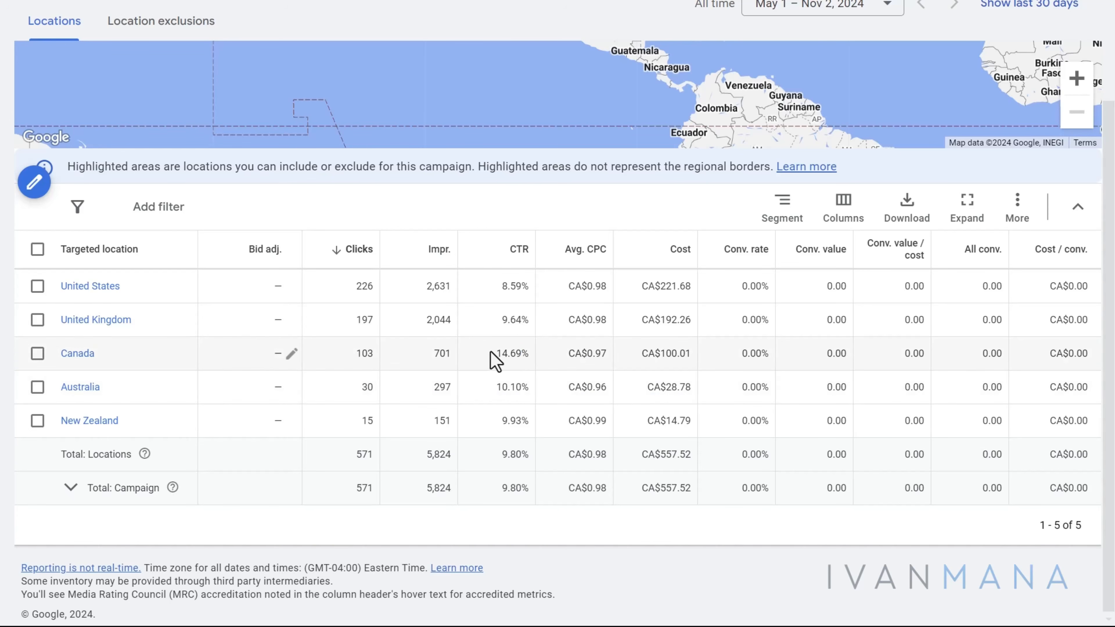
triple_click(506, 354)
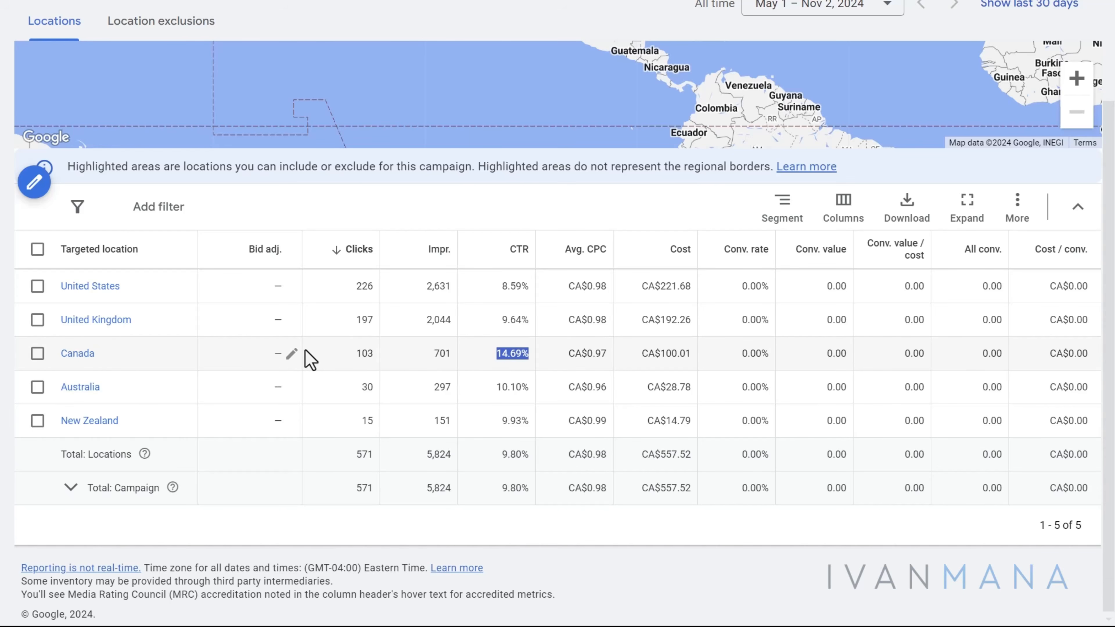
left_click(291, 354)
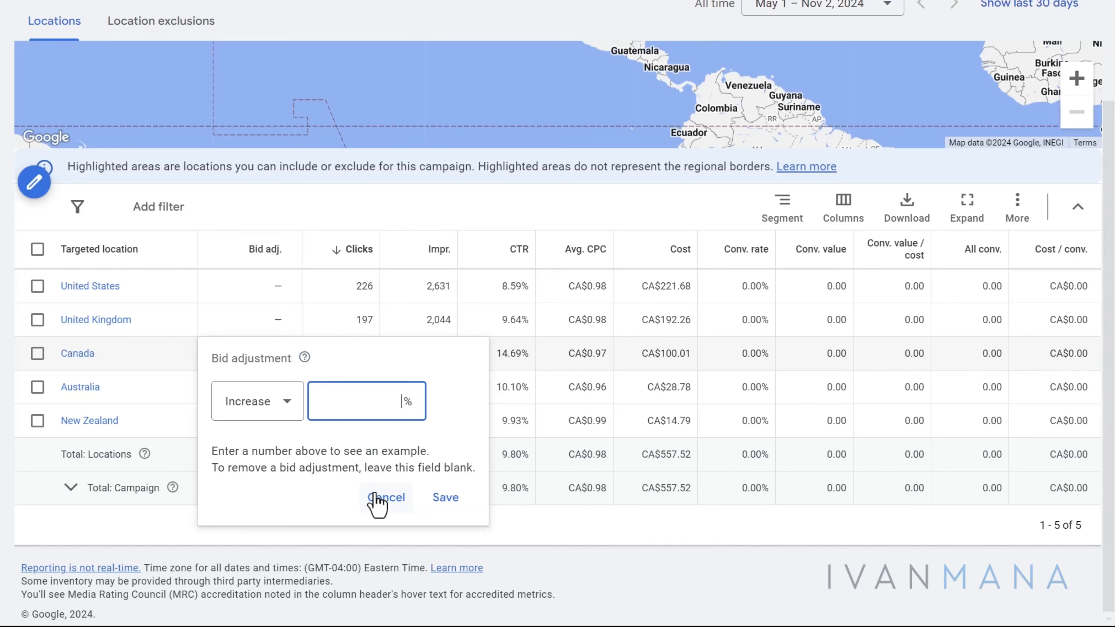
left_click(378, 498)
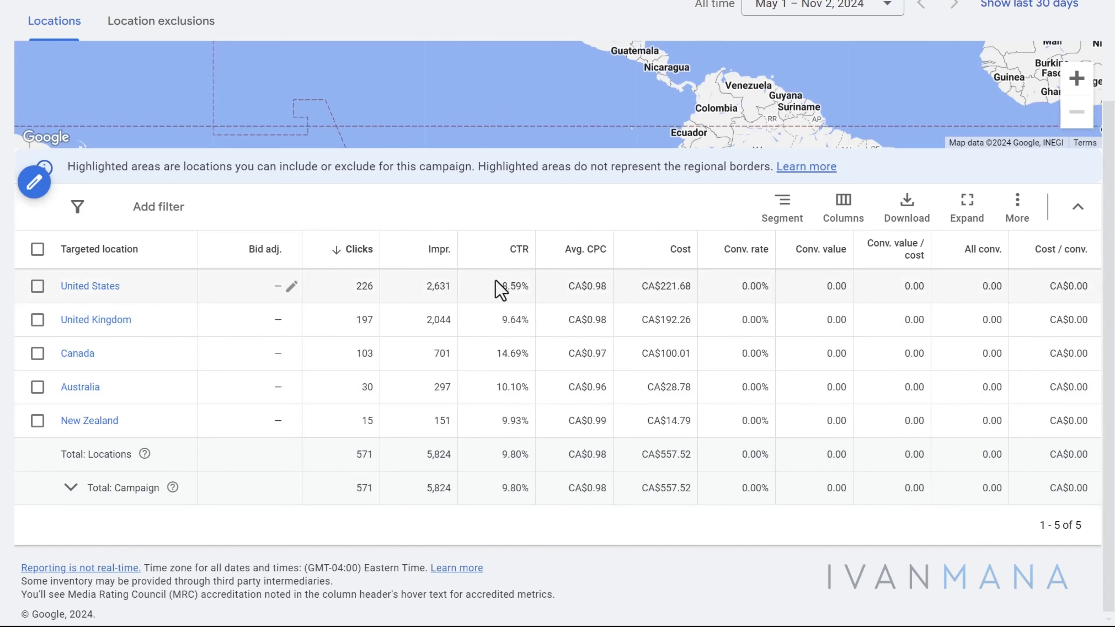
Step: Compare the campaign's total CTR with the CTRs of the United States, United Kingdom, Australia and New Zealand
left_click_drag(491, 492, 539, 498)
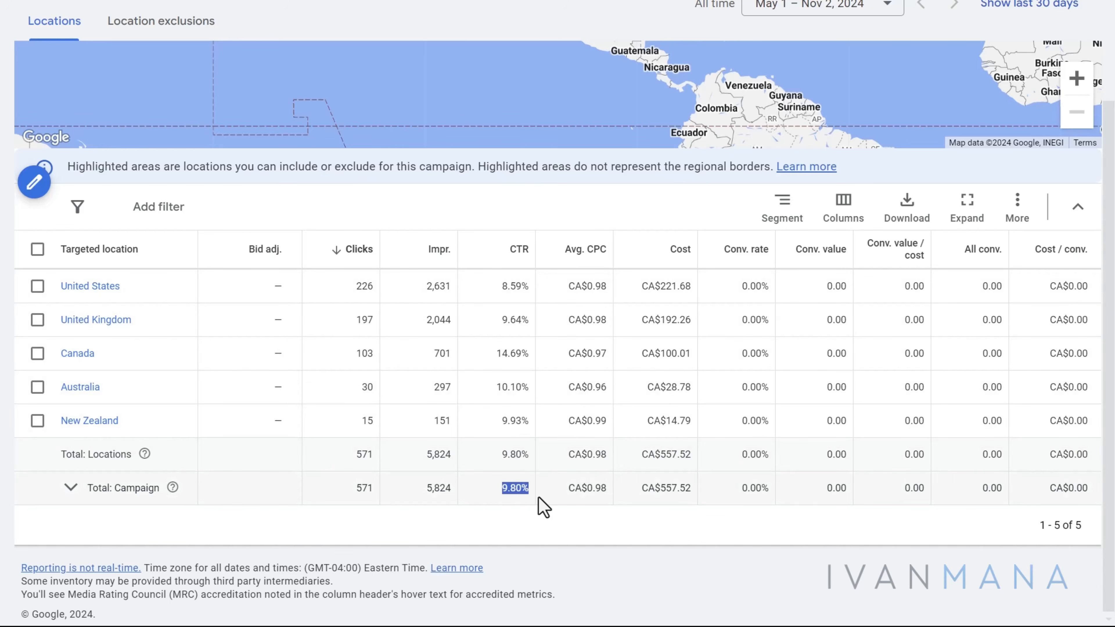
left_click_drag(504, 288, 533, 327)
left_click_drag(495, 387, 562, 430)
left_click_drag(500, 286, 536, 295)
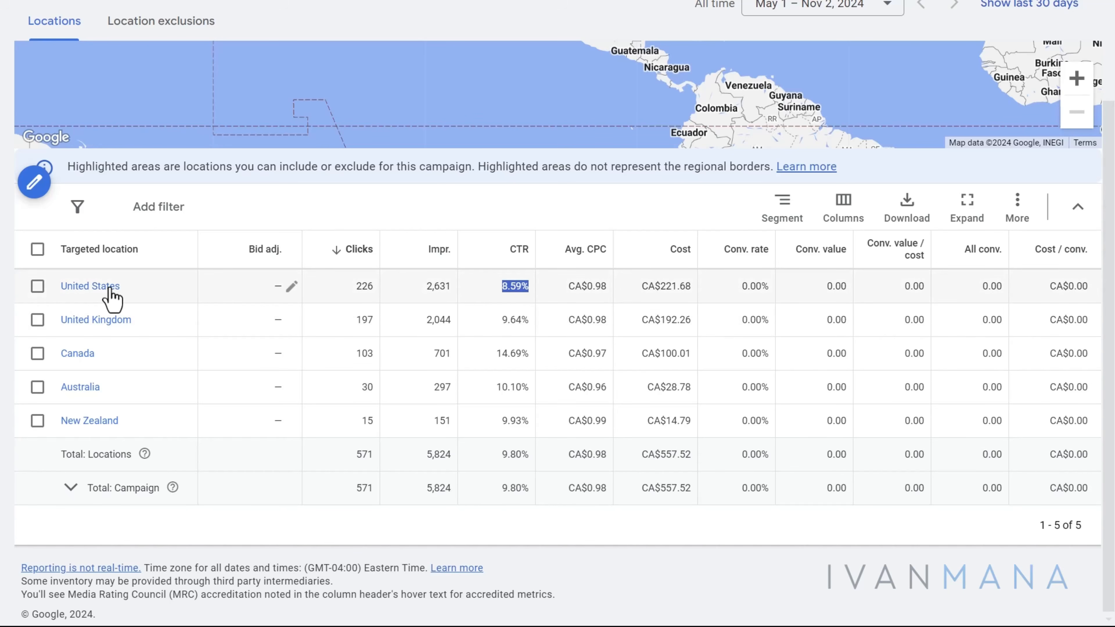
Step: Narrow the United States location data by states and sort the states by CTR, highest first
left_click(109, 288)
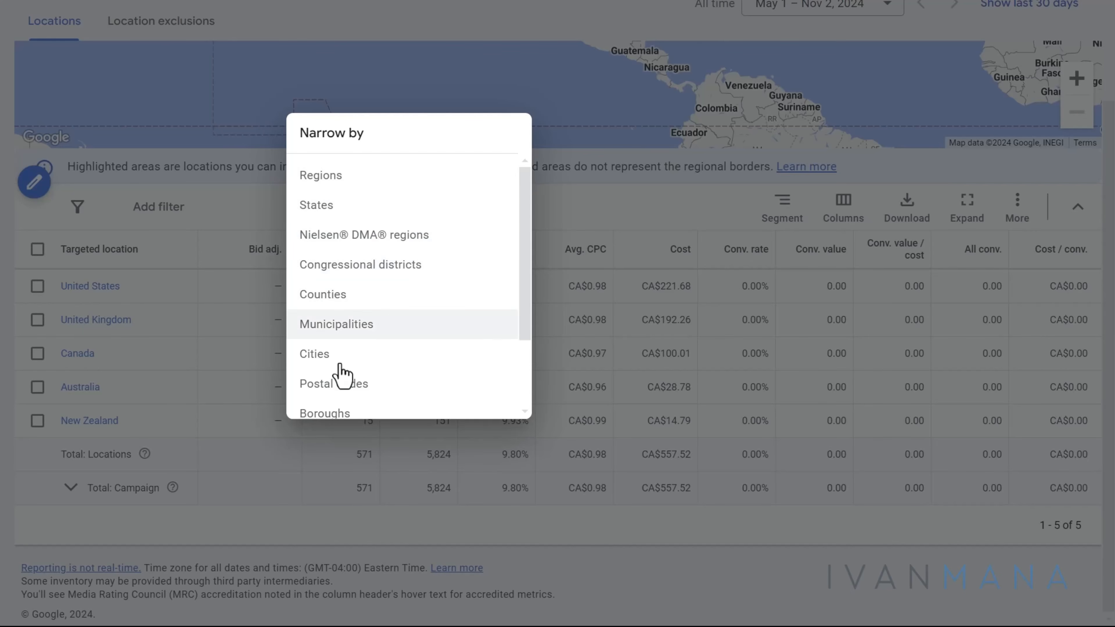
scroll(434, 305, "down", 1)
scroll(435, 305, "down", 3)
scroll(391, 366, "up", 5)
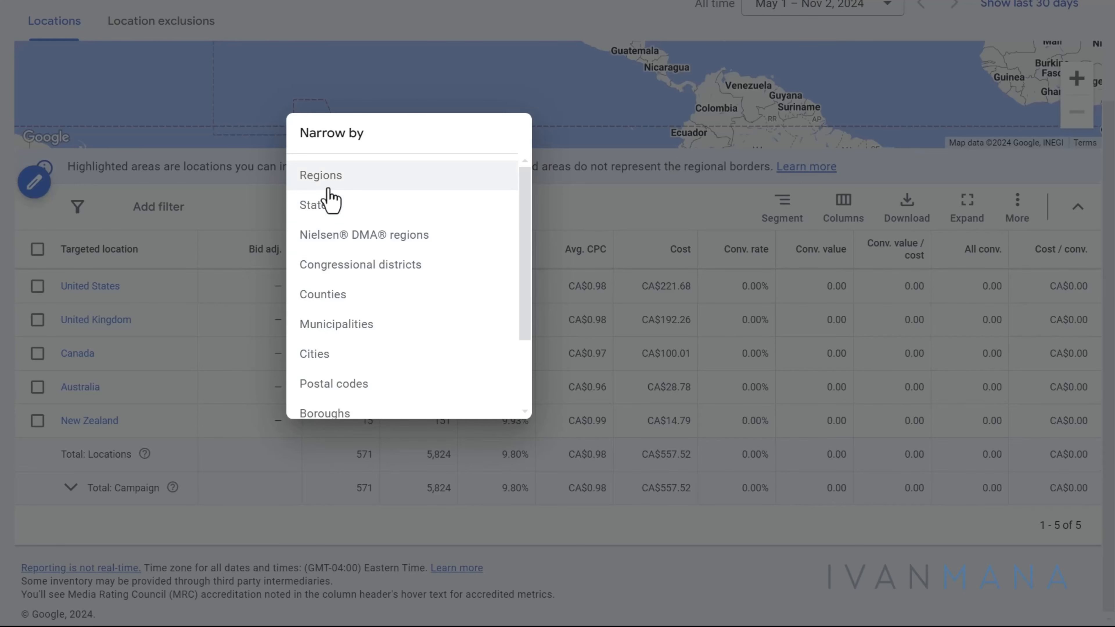
left_click(344, 215)
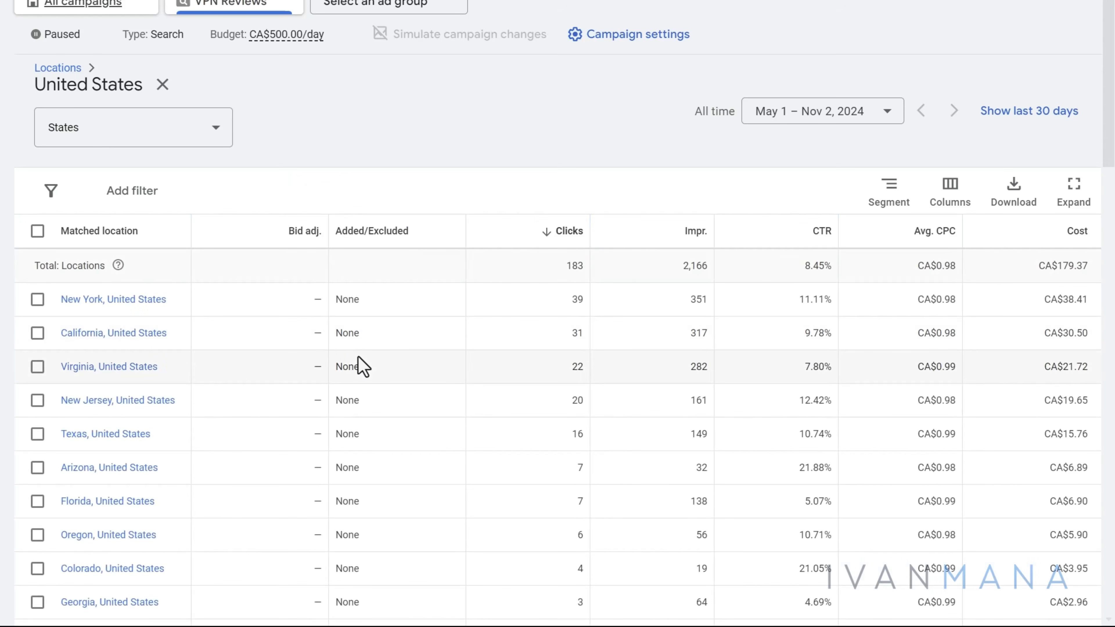
scroll(249, 368, "down", 3)
left_click(779, 119)
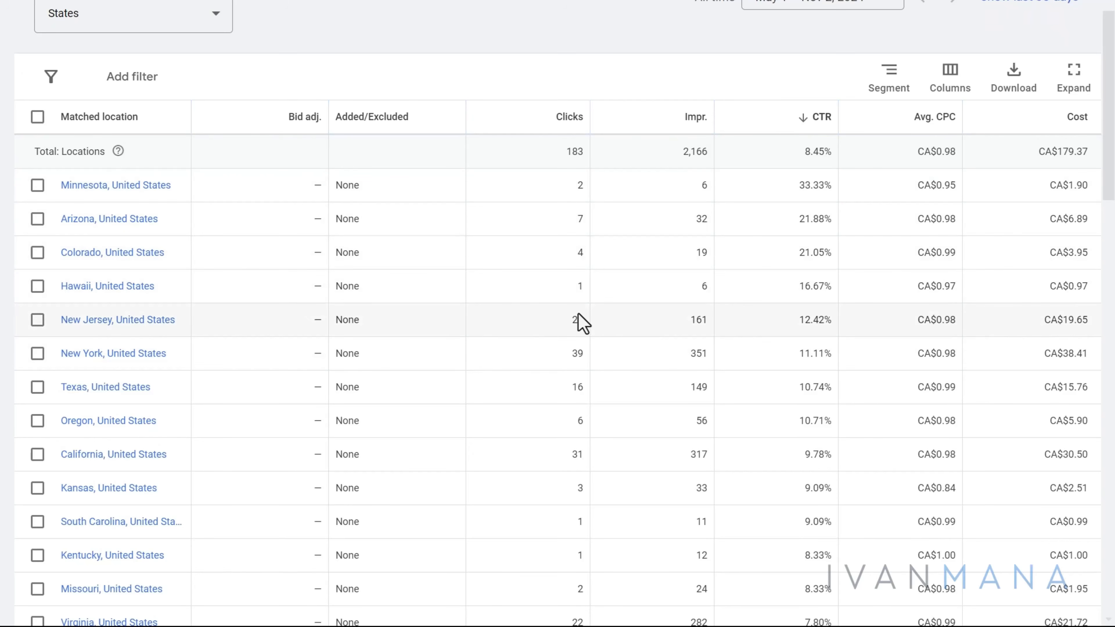
Step: Compare clicks, impressions and CTR for New Jersey, New York, Texas, Oregon and Virginia
left_click_drag(577, 313, 834, 336)
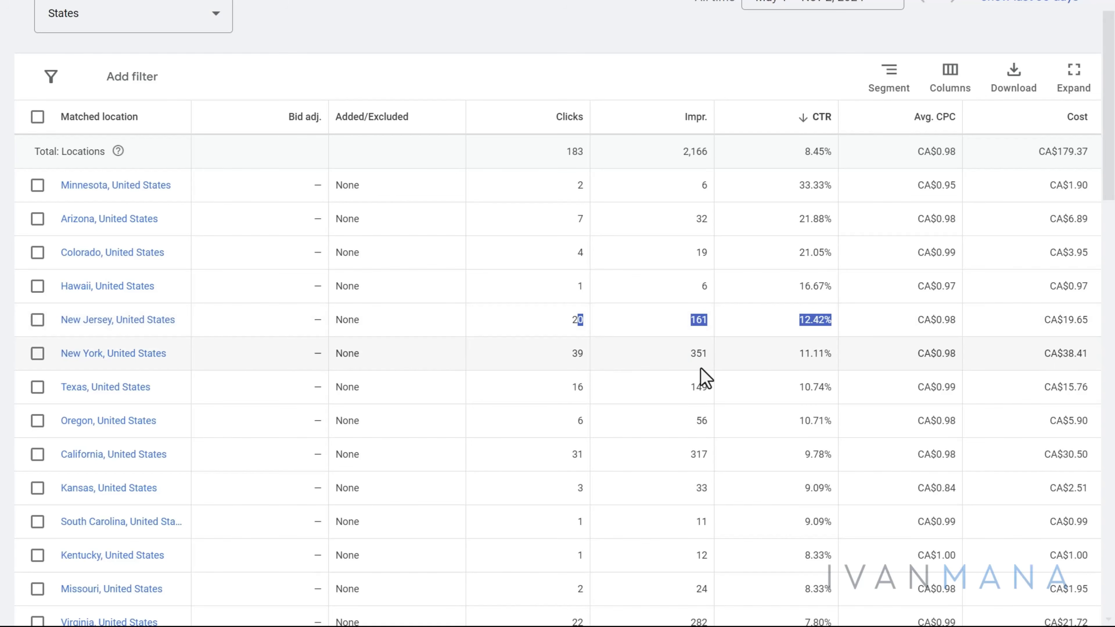
left_click(591, 354)
left_click_drag(591, 355, 832, 364)
left_click_drag(555, 400, 851, 397)
left_click_drag(774, 419, 860, 424)
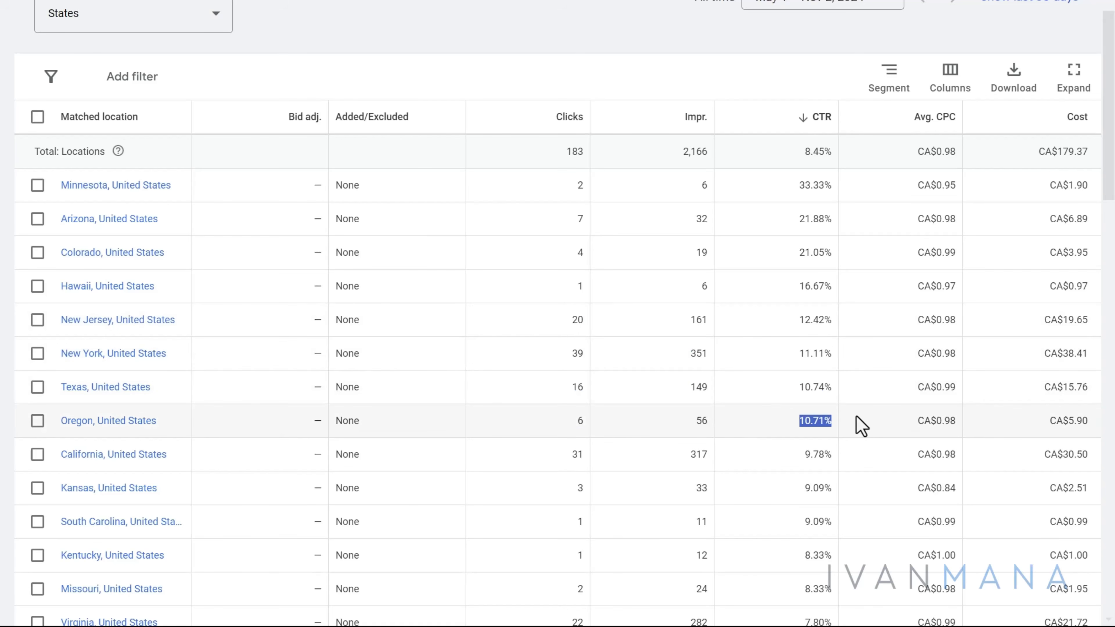
scroll(762, 430, "down", 8)
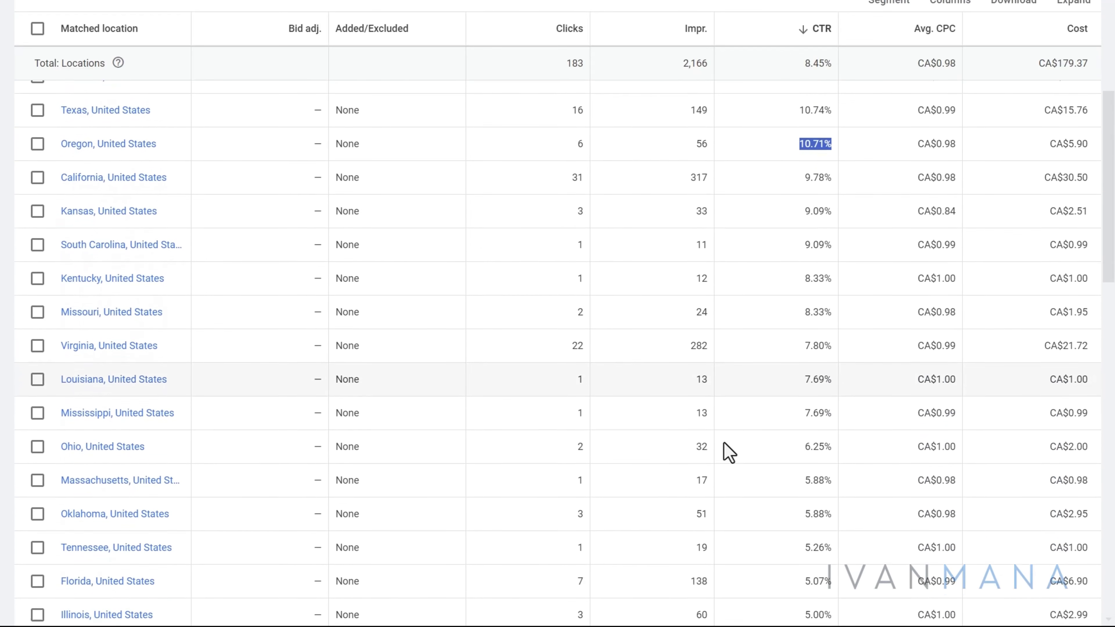
left_click_drag(555, 323, 849, 332)
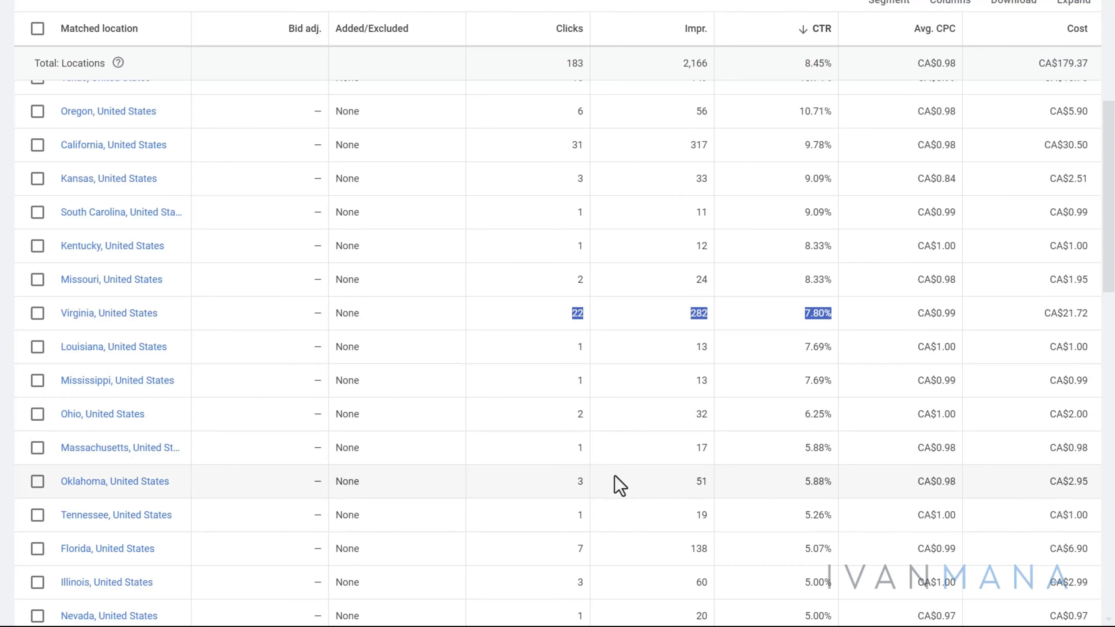
Step: Examine the full state list through to the zero-click states, checking impressions and CTR for weak performers
scroll(619, 485, "down", 6)
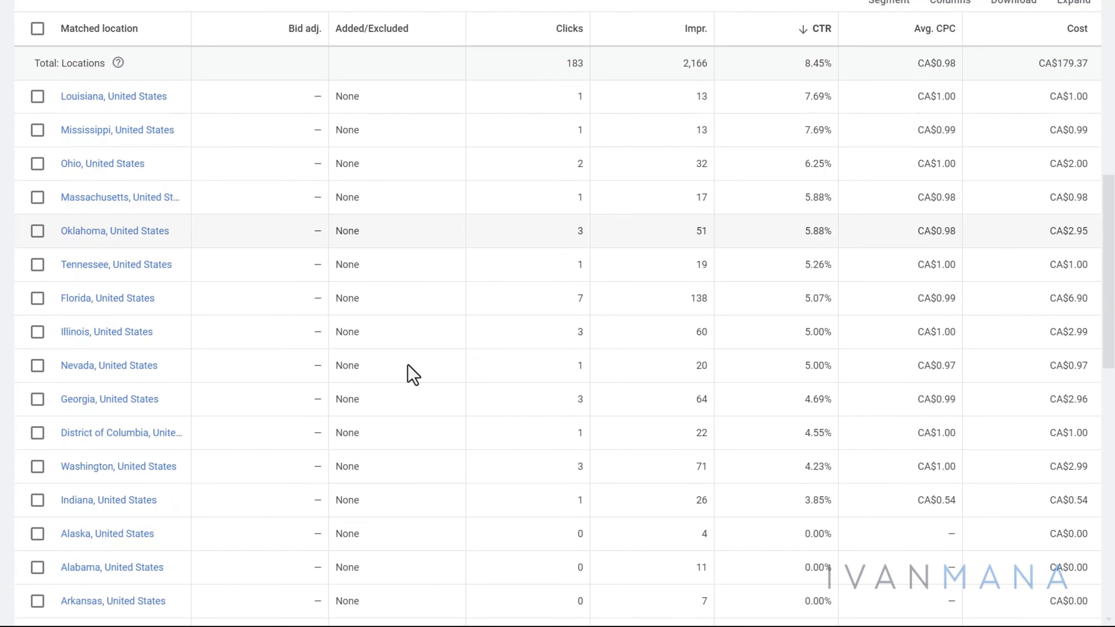
scroll(571, 373, "up", 3)
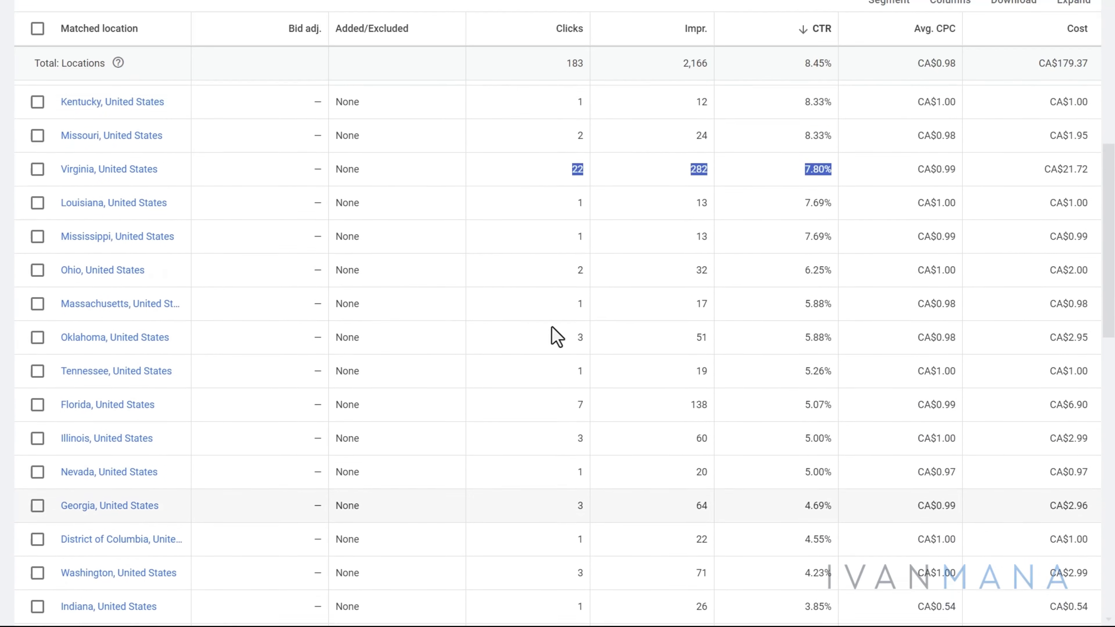
scroll(577, 367, "up", 10)
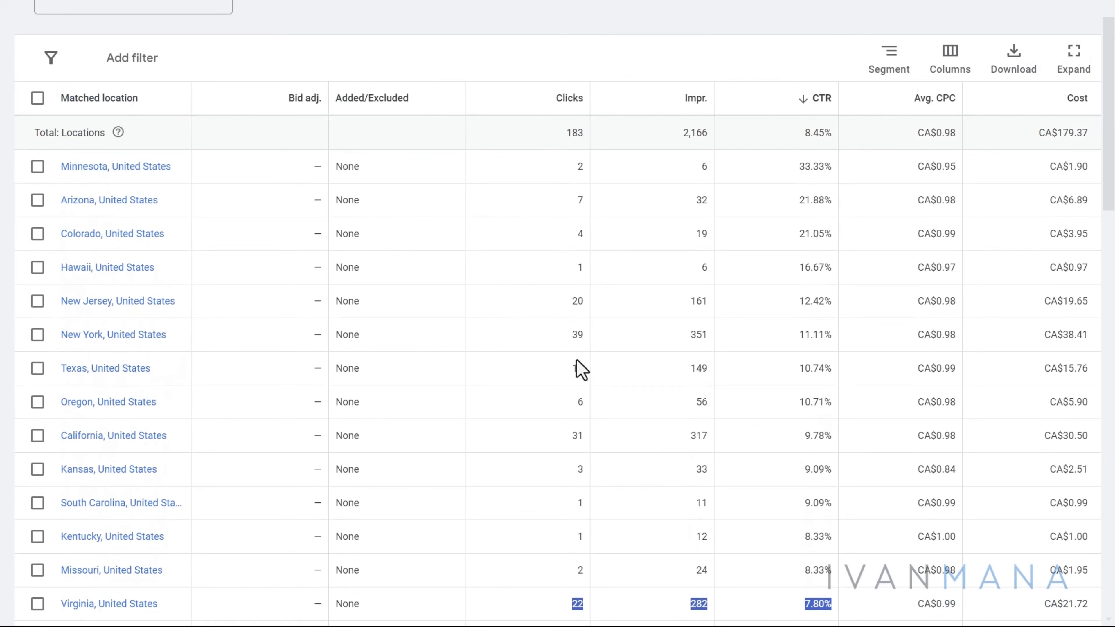
scroll(581, 369, "up", 3)
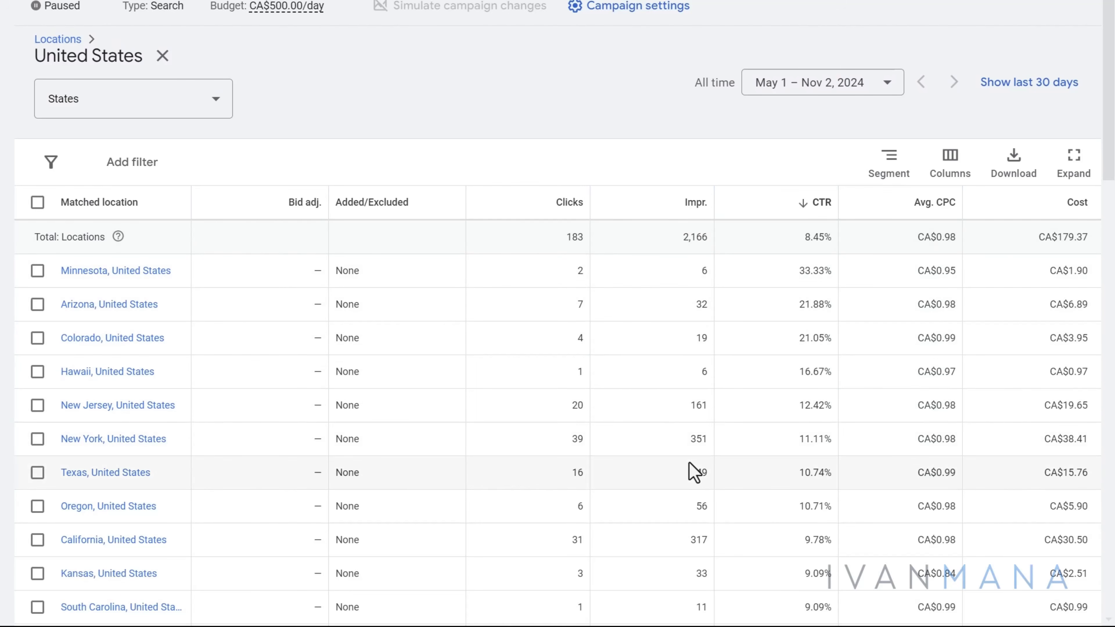
scroll(693, 472, "down", 15)
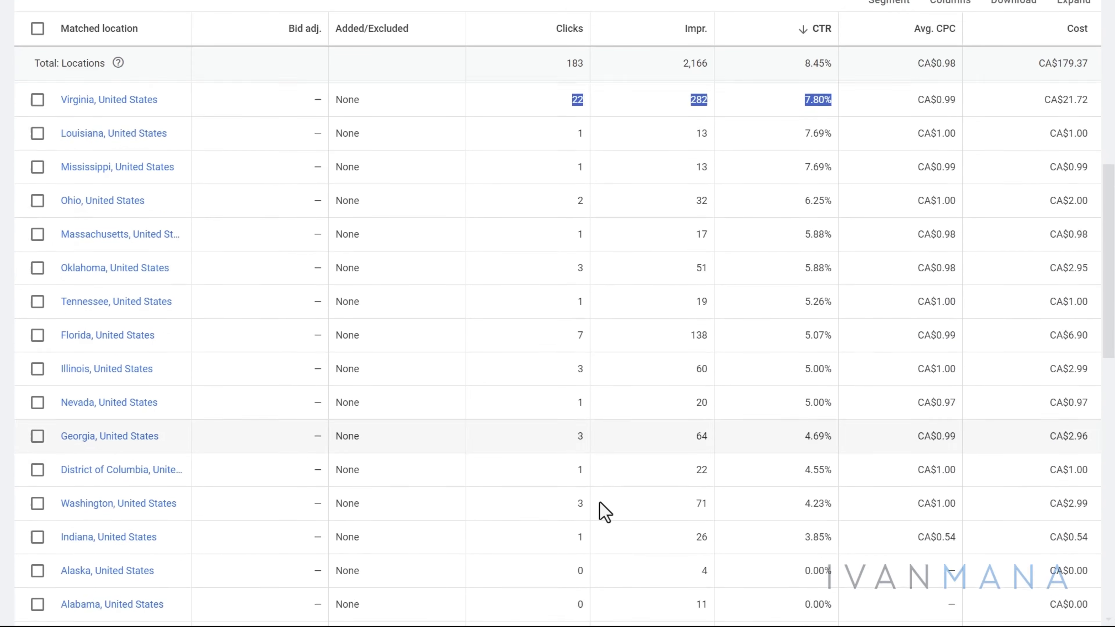
scroll(604, 512, "down", 15)
scroll(634, 336, "up", 15)
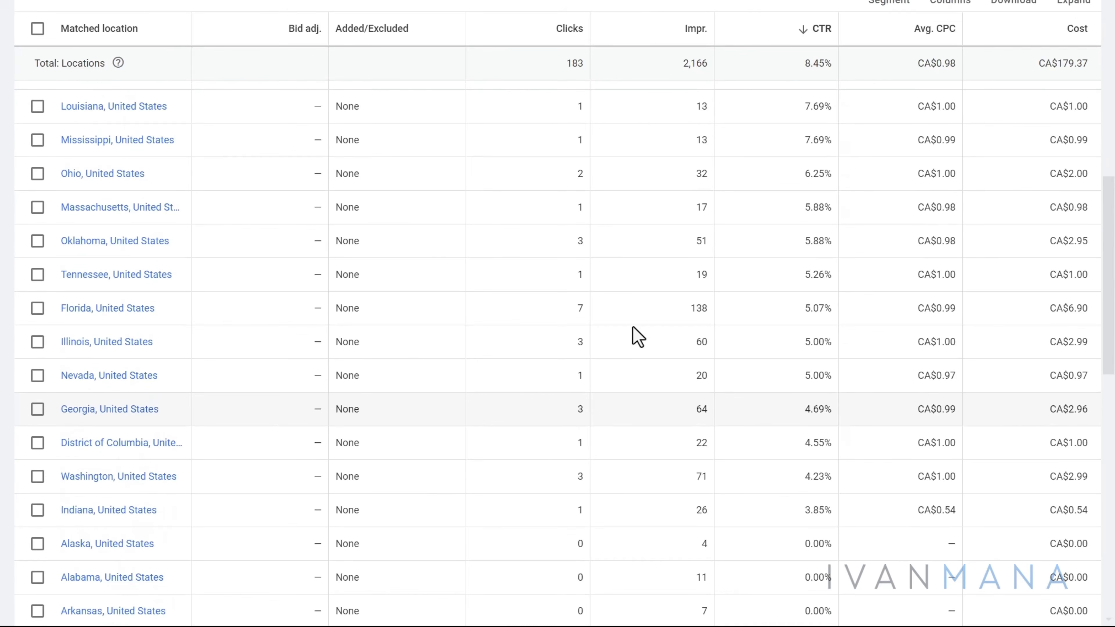
scroll(634, 336, "up", 9)
scroll(636, 336, "down", 15)
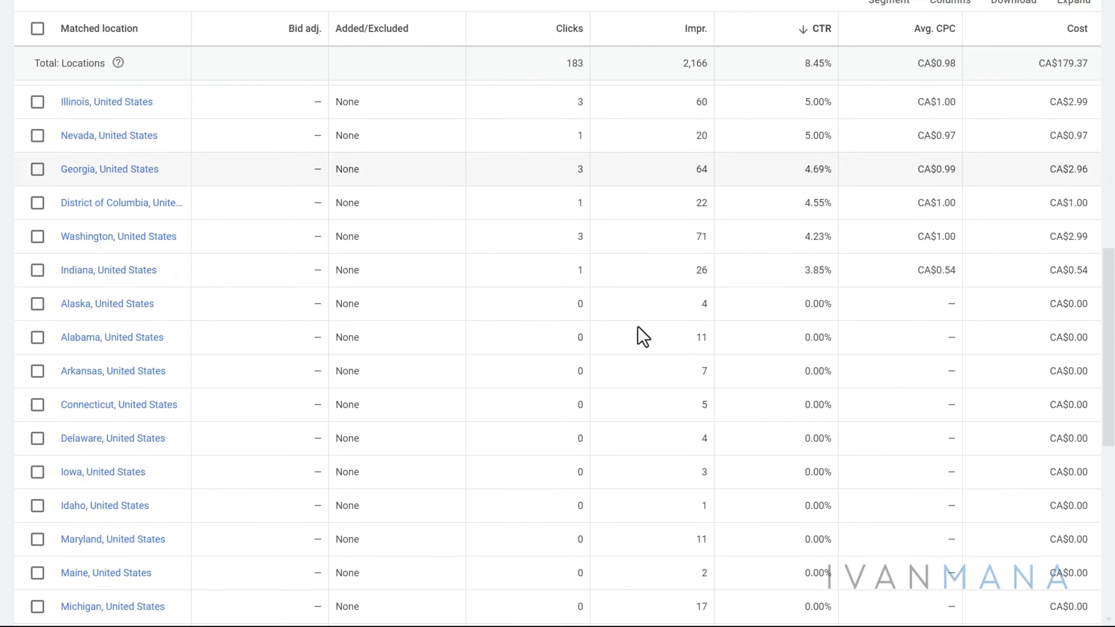
scroll(642, 337, "down", 9)
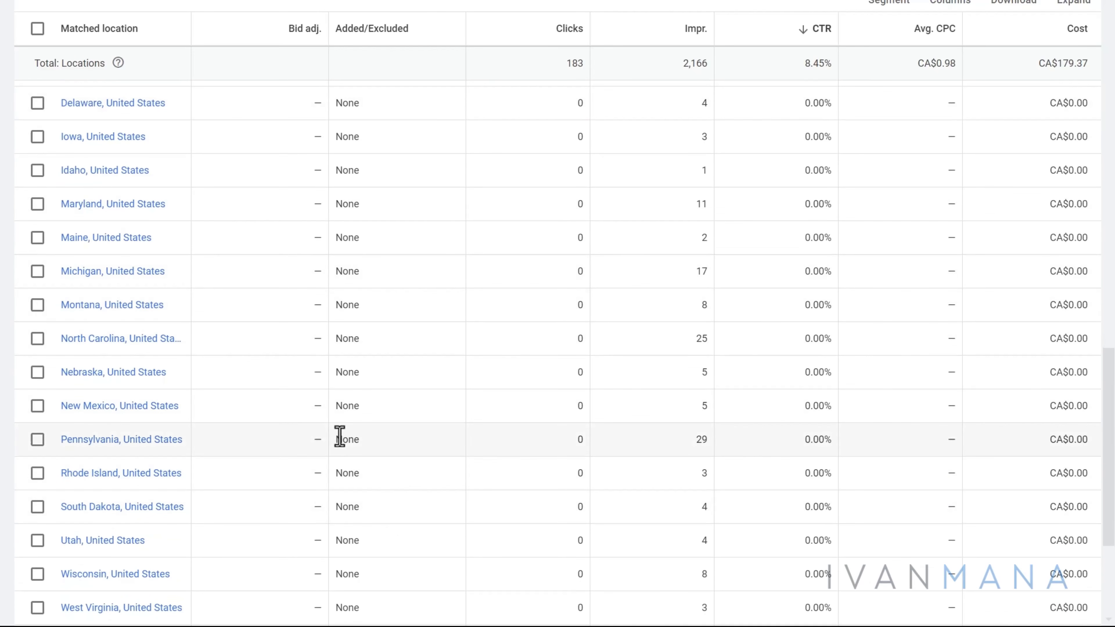
scroll(343, 430, "up", 7)
scroll(345, 420, "down", 12)
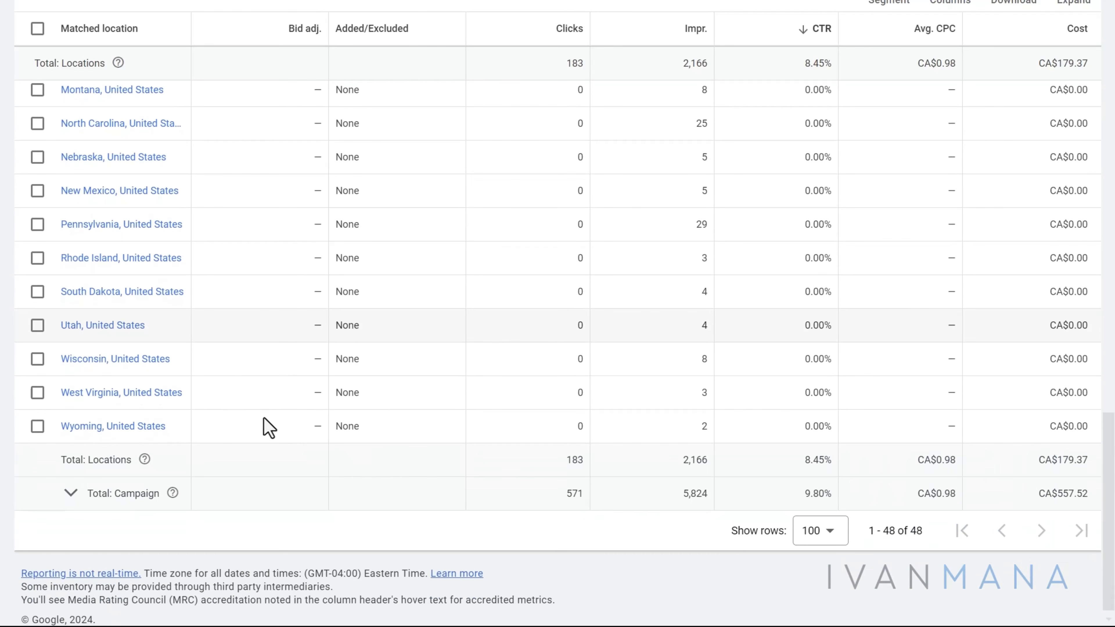
Step: Return from the United States breakdown to the country-level locations and compare Canada's performance with the other targeted countries
scroll(457, 422, "up", 15)
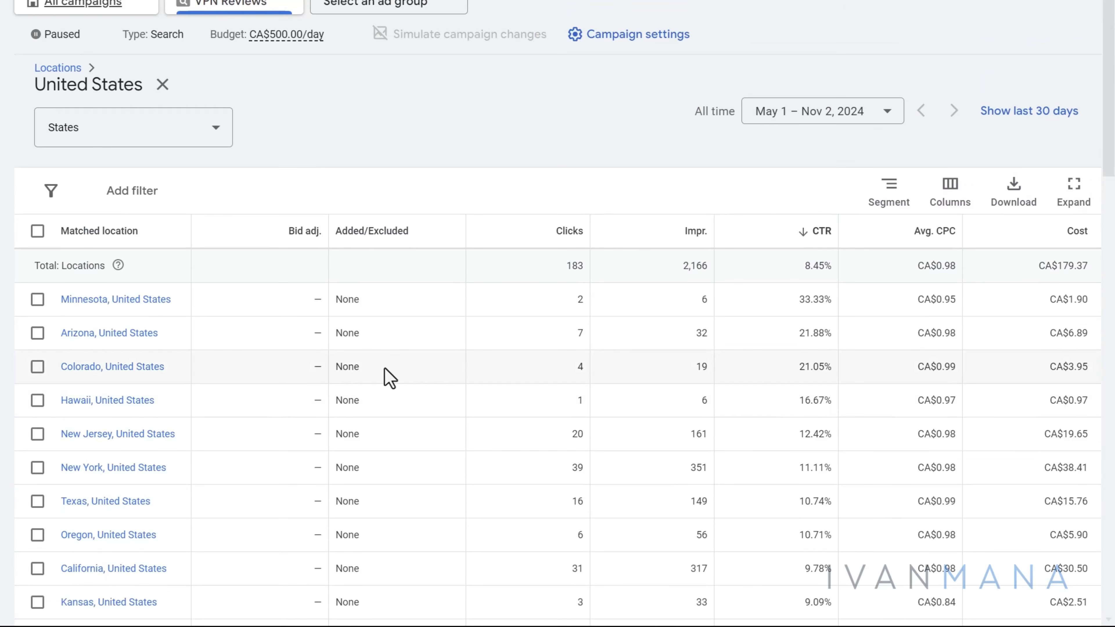
left_click(162, 85)
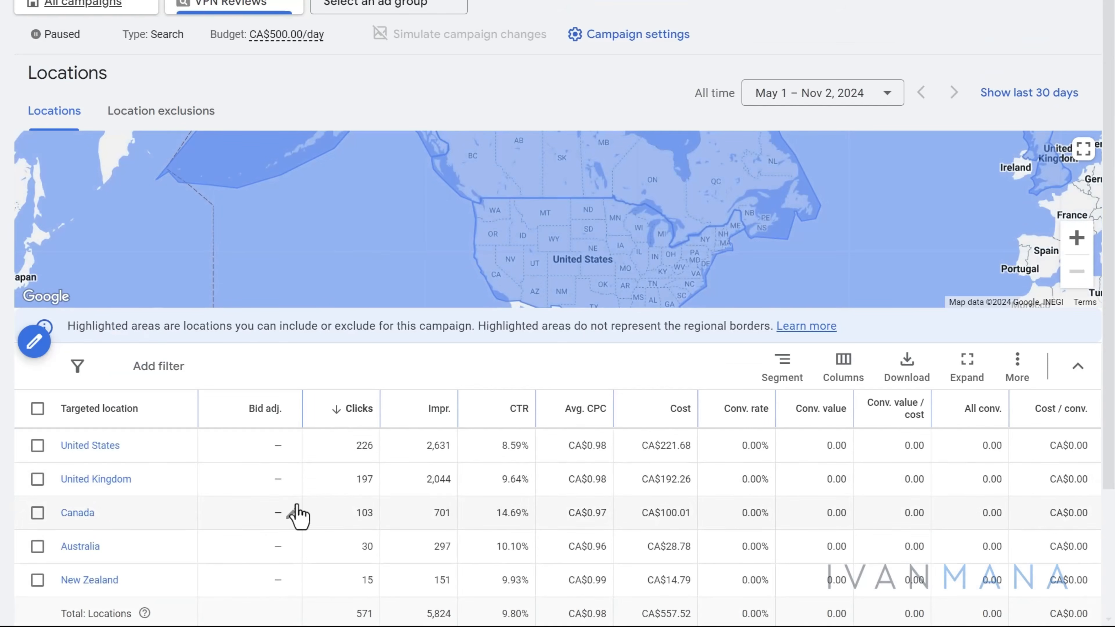
scroll(440, 463, "down", 2)
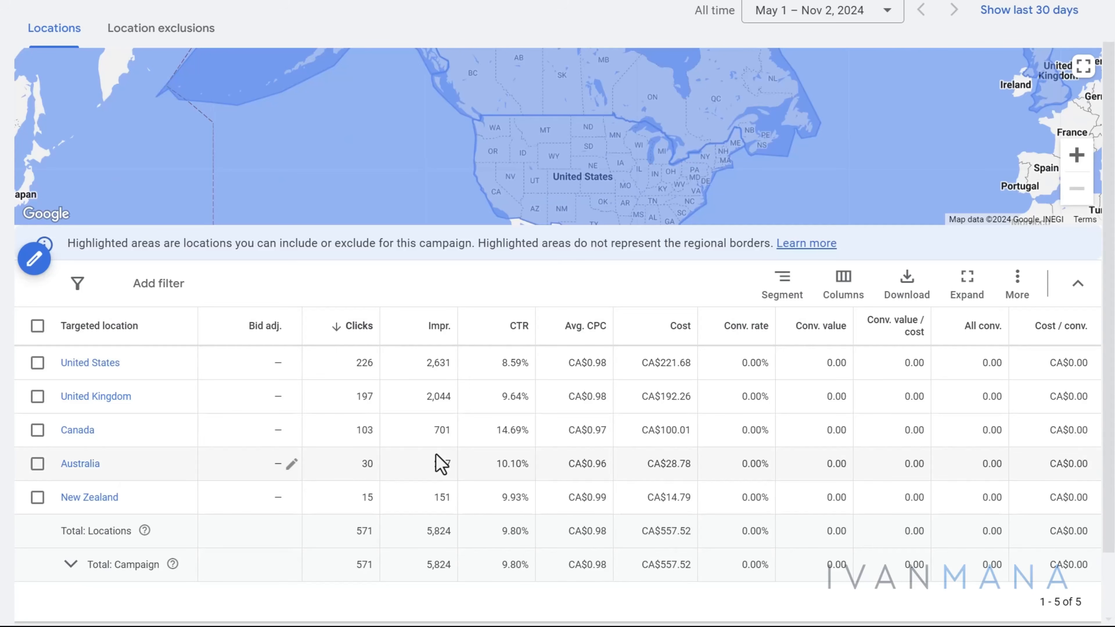
scroll(514, 395, "down", 1)
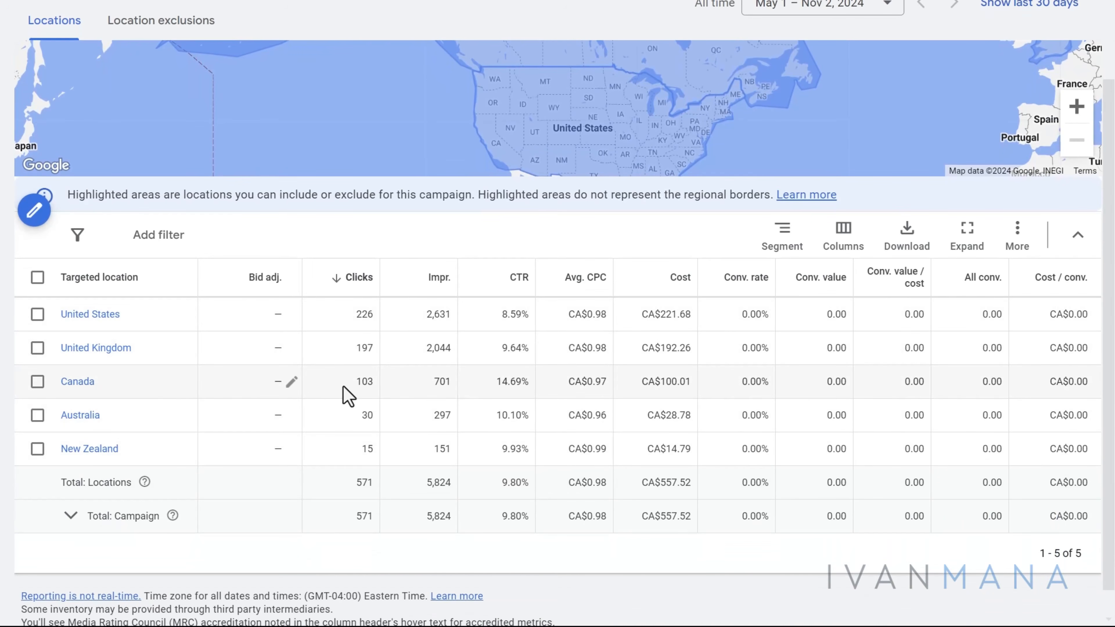
left_click_drag(358, 381, 1082, 393)
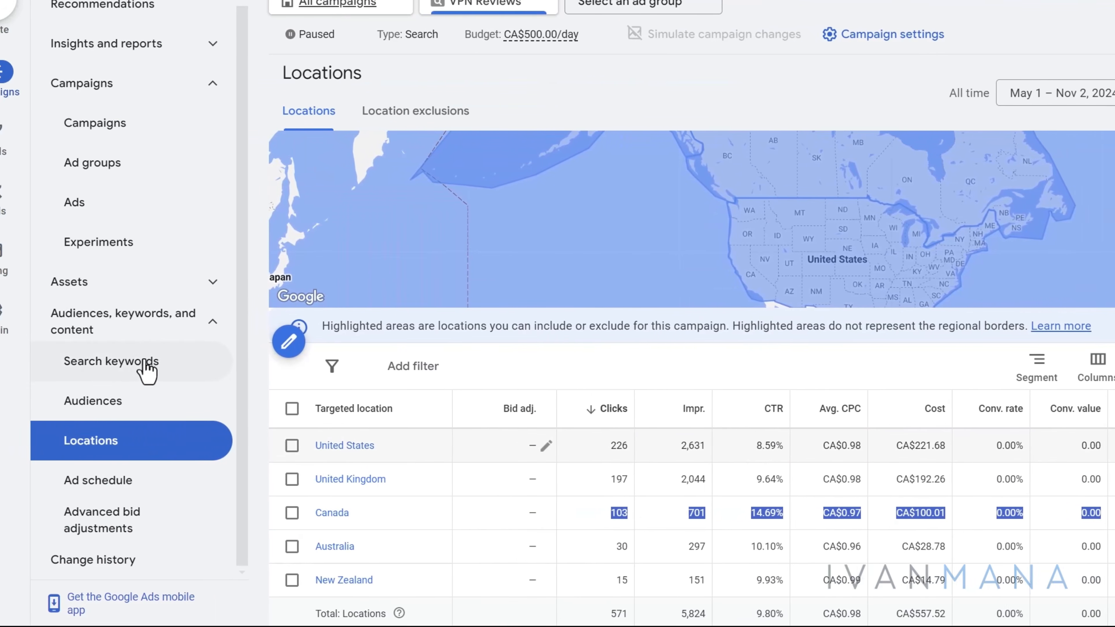
Step: Show the Age demographics table for the campaign's audiences with the saved CONVERSIONS column set and check its conversion columns
left_click(92, 403)
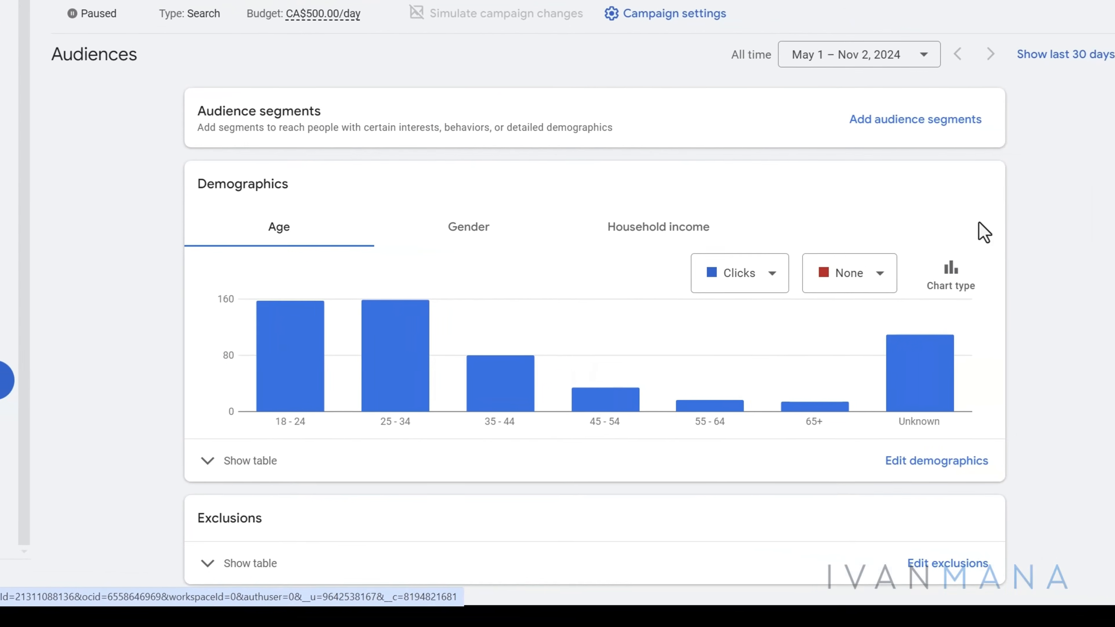
scroll(77, 364, "down", 3)
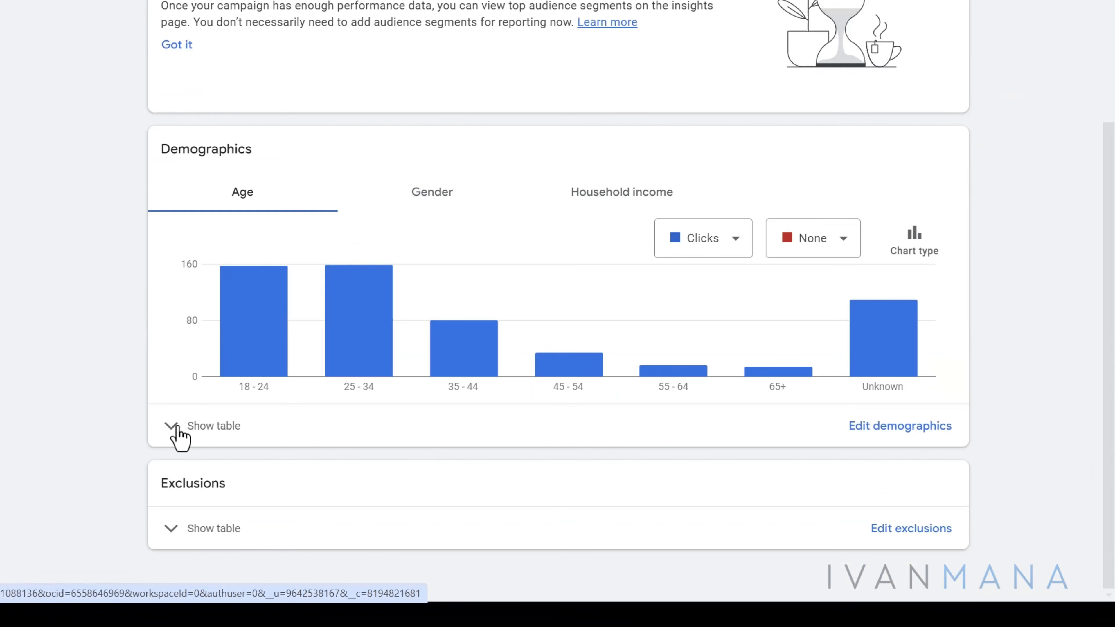
left_click(172, 427)
scroll(95, 395, "down", 4)
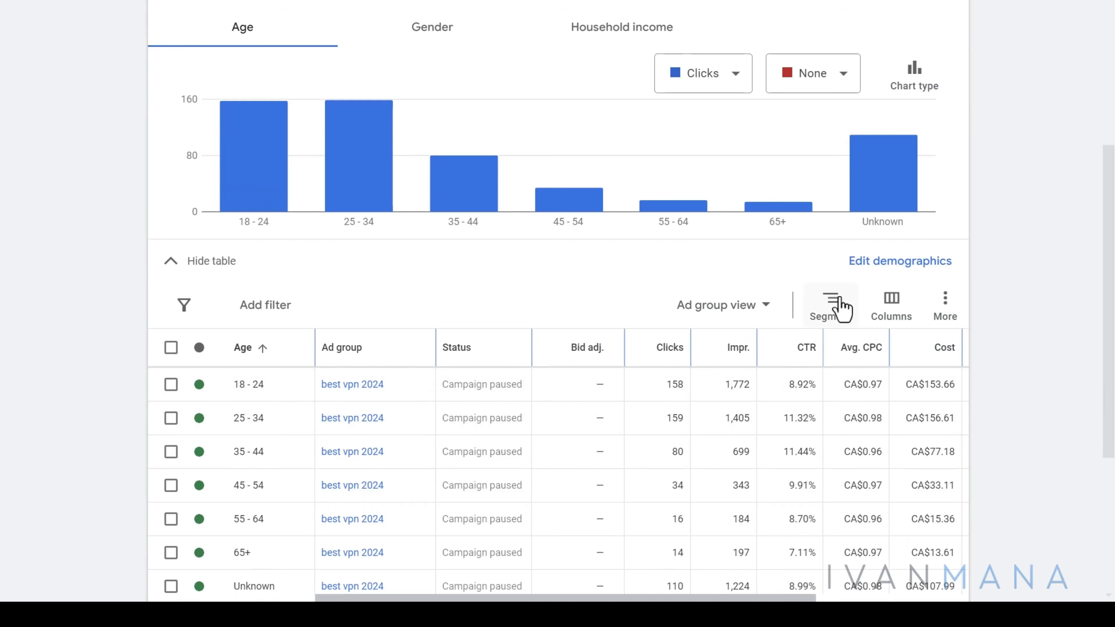
left_click(895, 309)
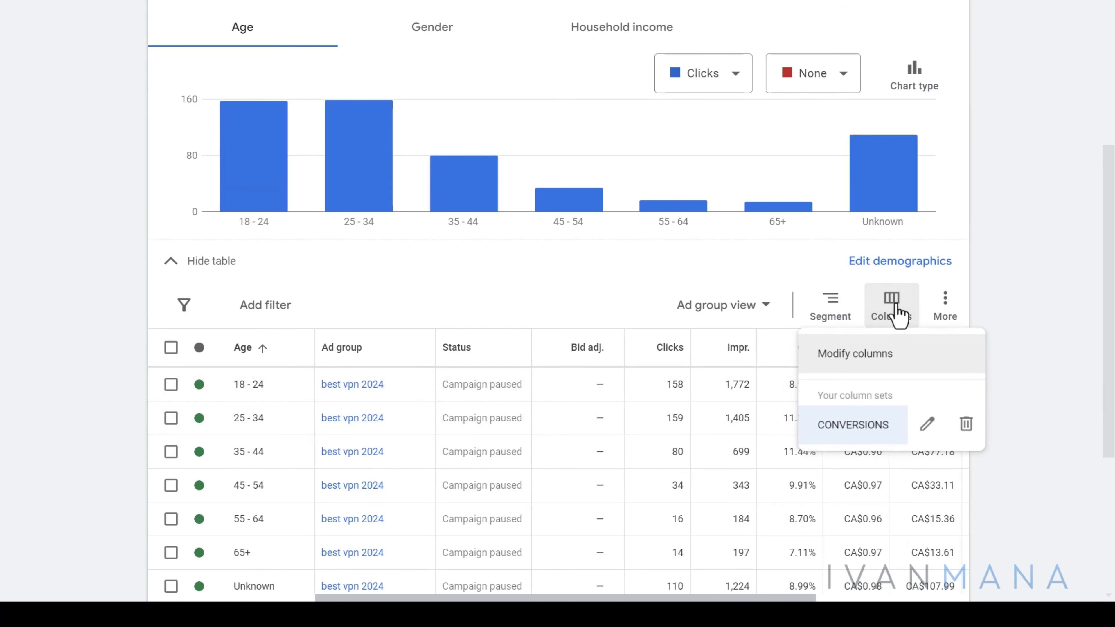
left_click(853, 433)
scroll(797, 452, "right", 5)
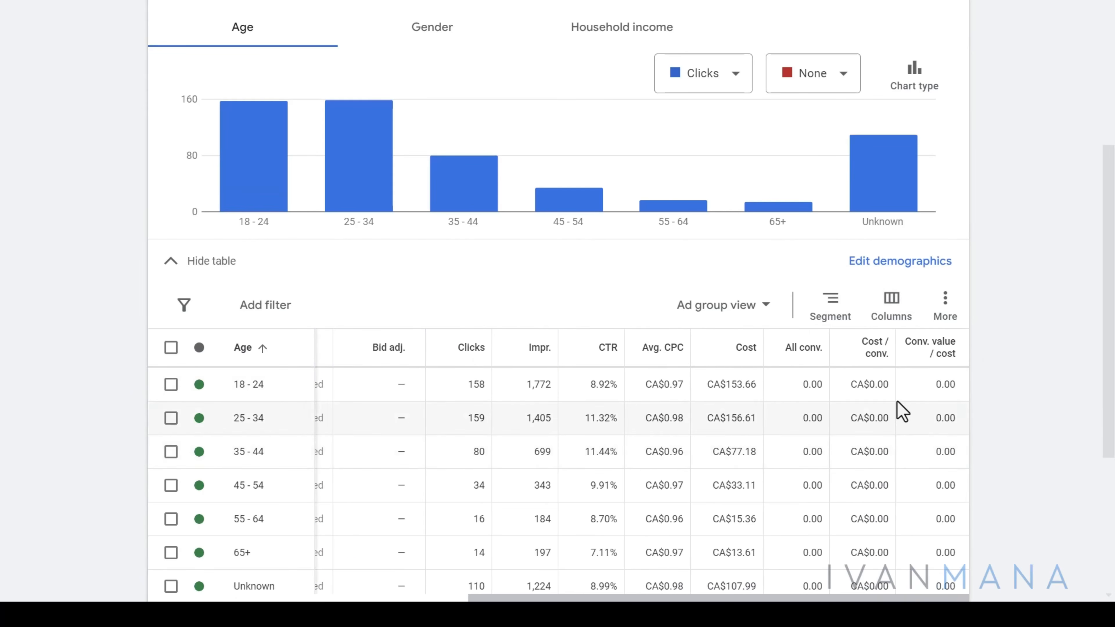
scroll(716, 452, "left", 5)
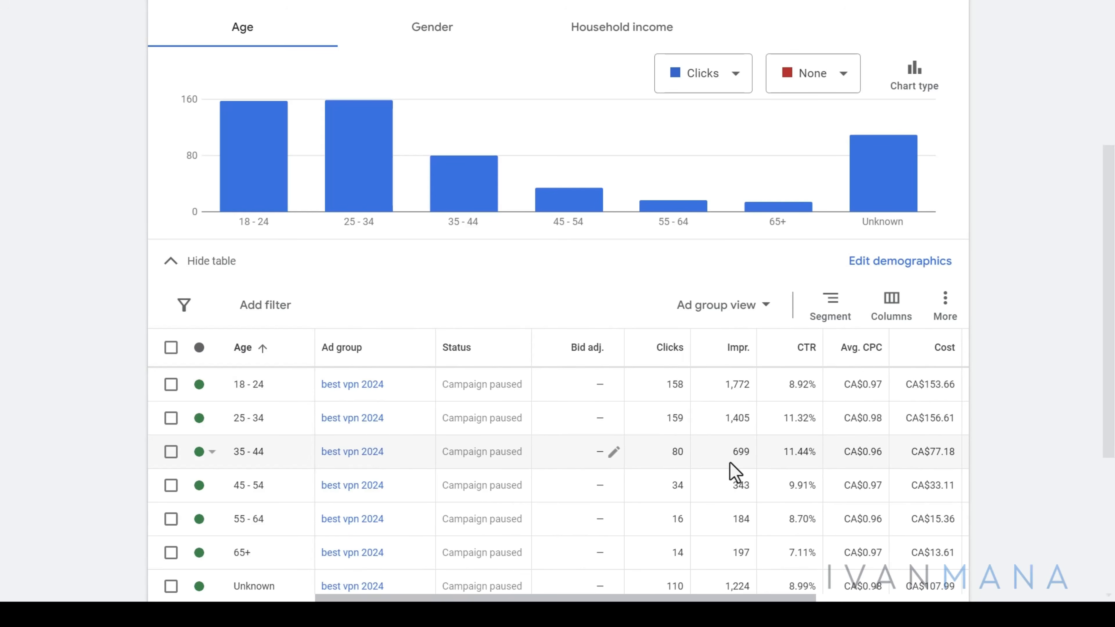
Step: Check the CTR of the 65+ age group and set its bid adjustment to a 10% decrease
scroll(735, 472, "down", 2)
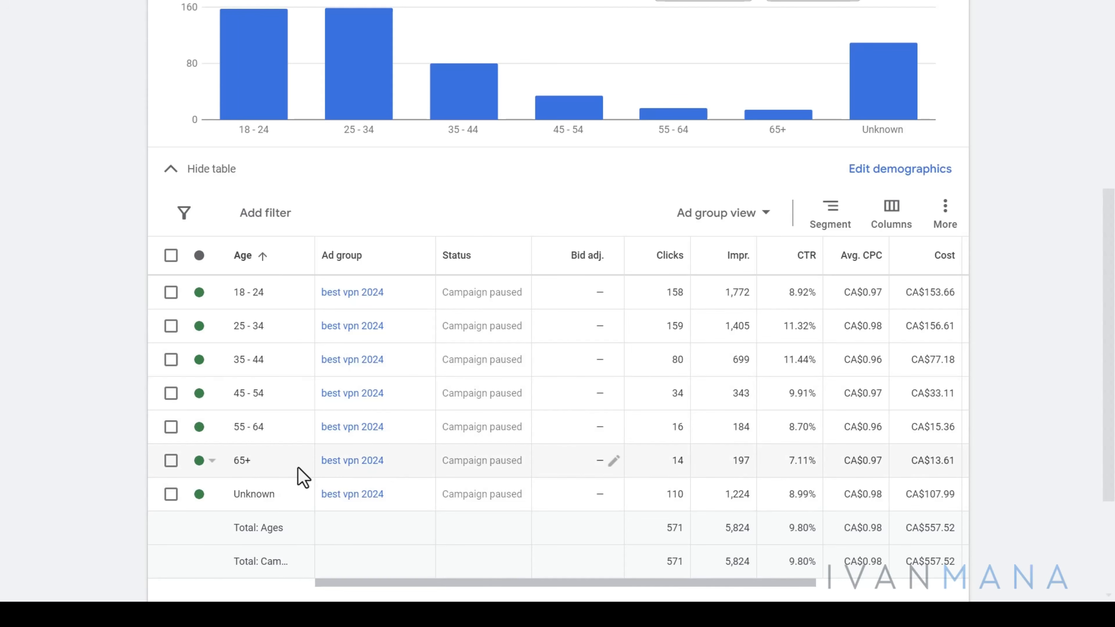
left_click_drag(237, 460, 845, 486)
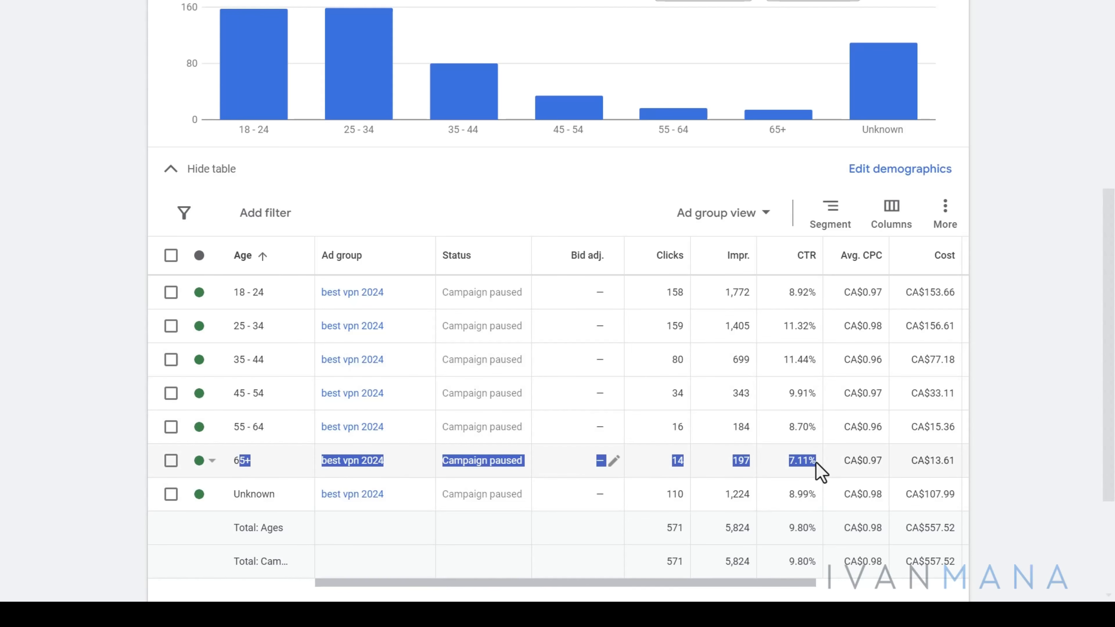
double_click(790, 460)
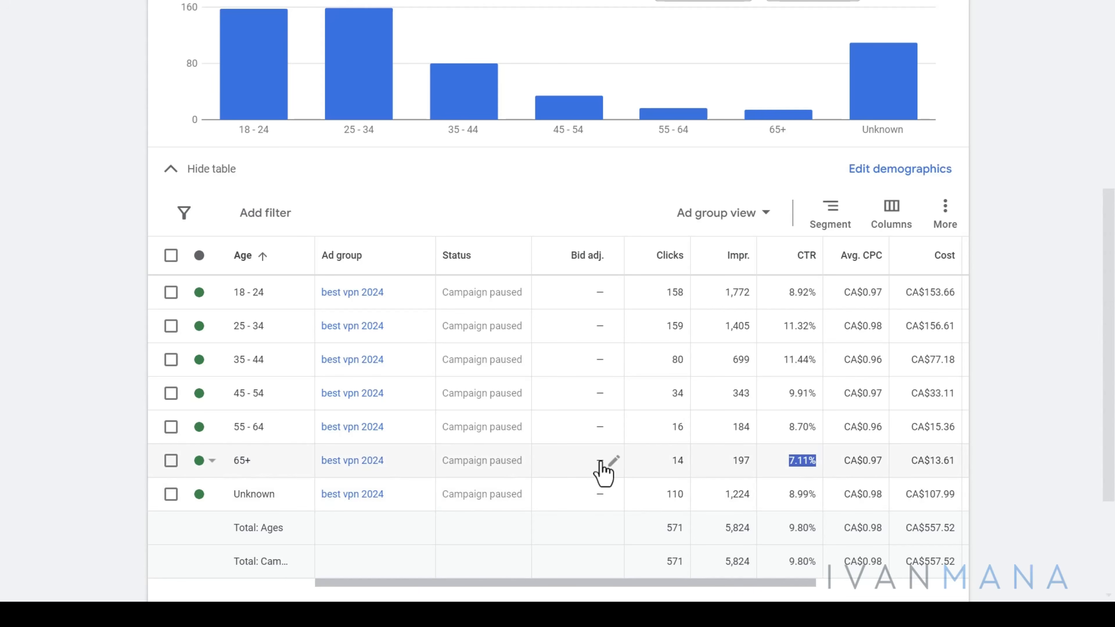
left_click(613, 461)
left_click(620, 484)
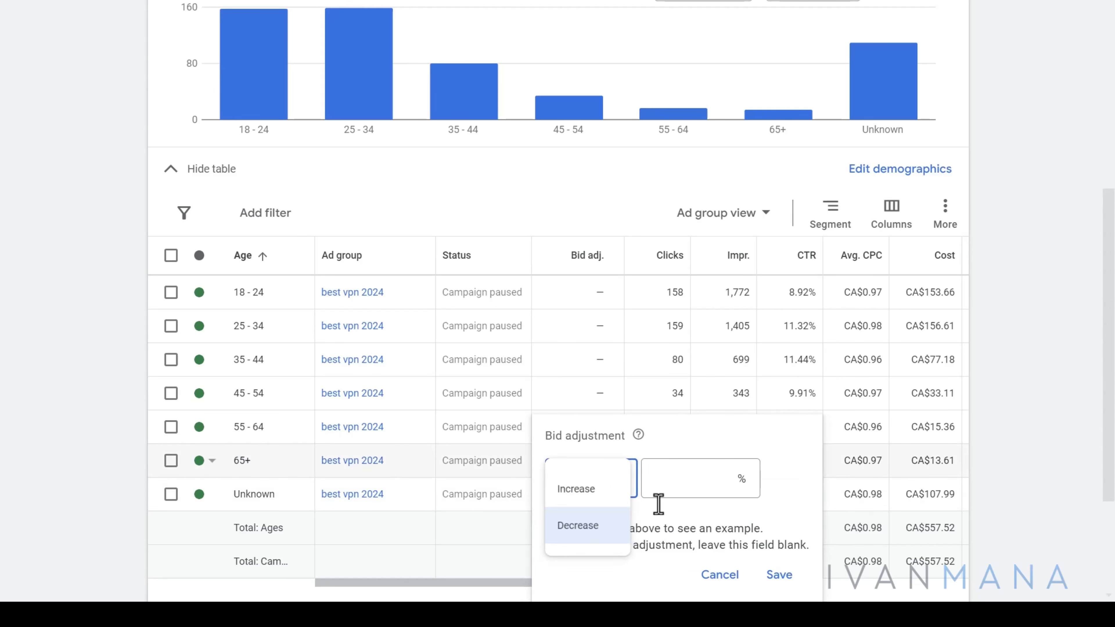
left_click(577, 528)
left_click(700, 481)
type("10")
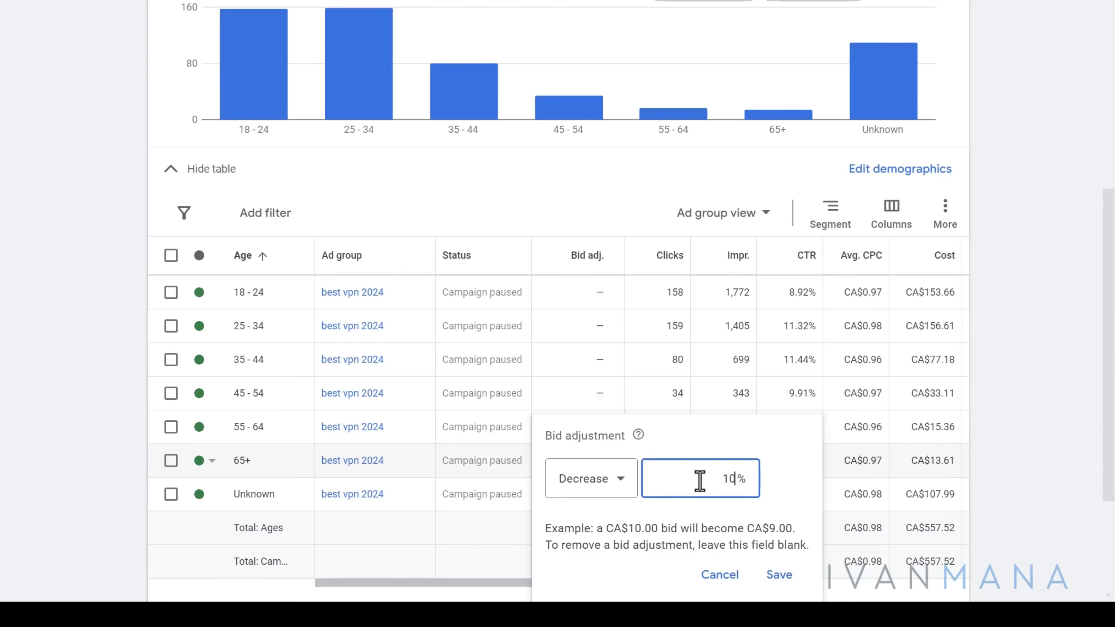
key("Return")
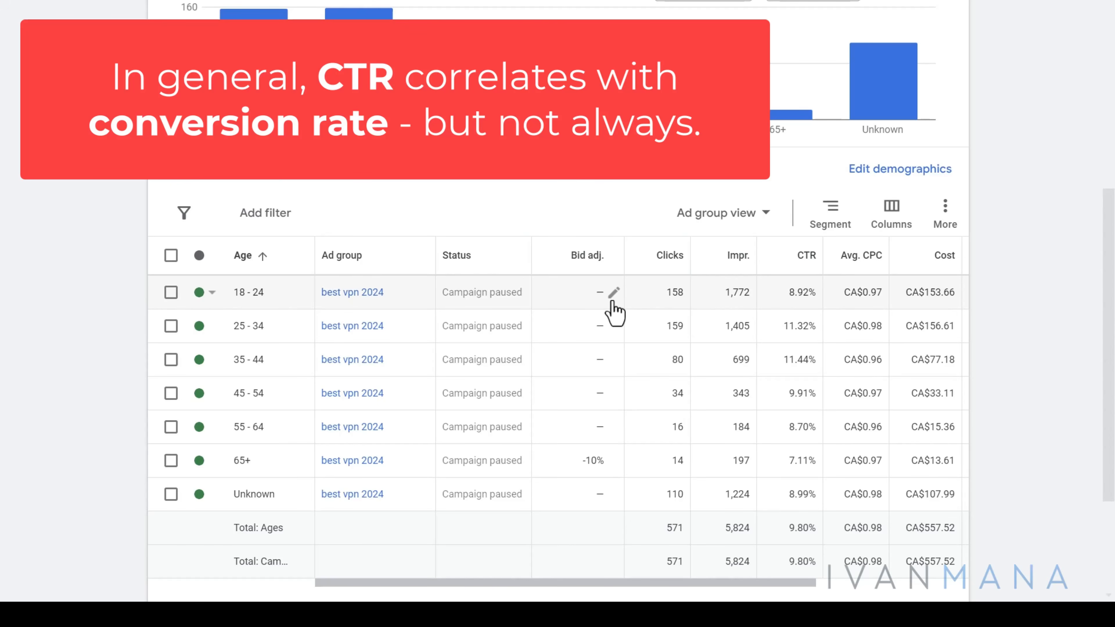
Step: Set the bid adjustment for the 18 - 24 age group to a 10% decrease
left_click(613, 292)
left_click(588, 340)
left_click(600, 403)
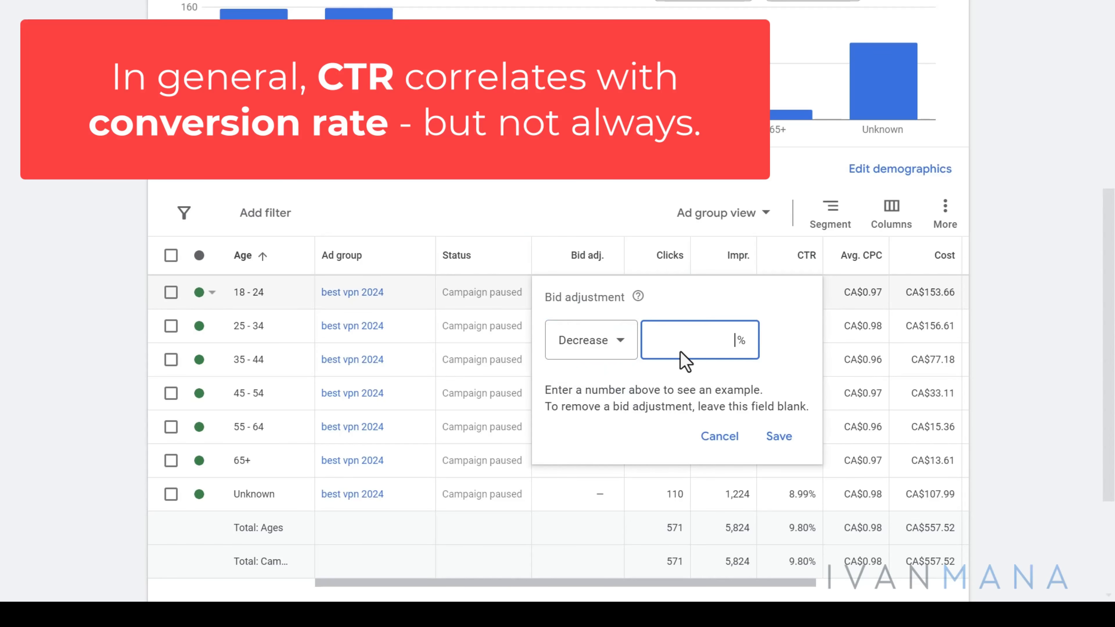
type("10")
key("Return")
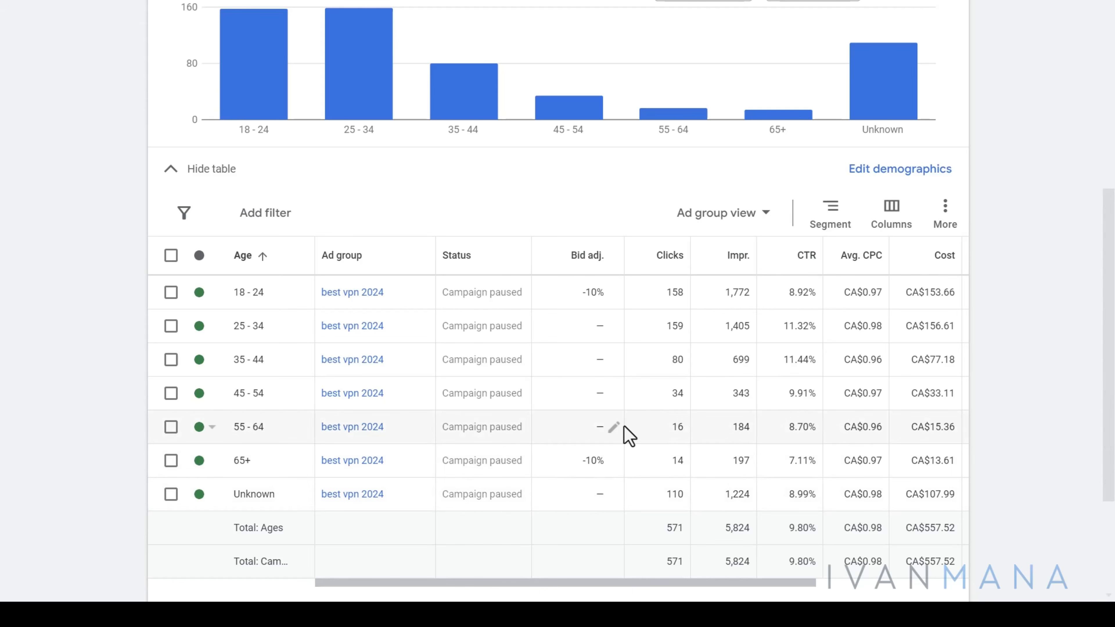
Step: Set the bid adjustments to a 15% decrease for the 65+ age group and a 10% decrease for the 55 - 64 group
left_click(612, 461)
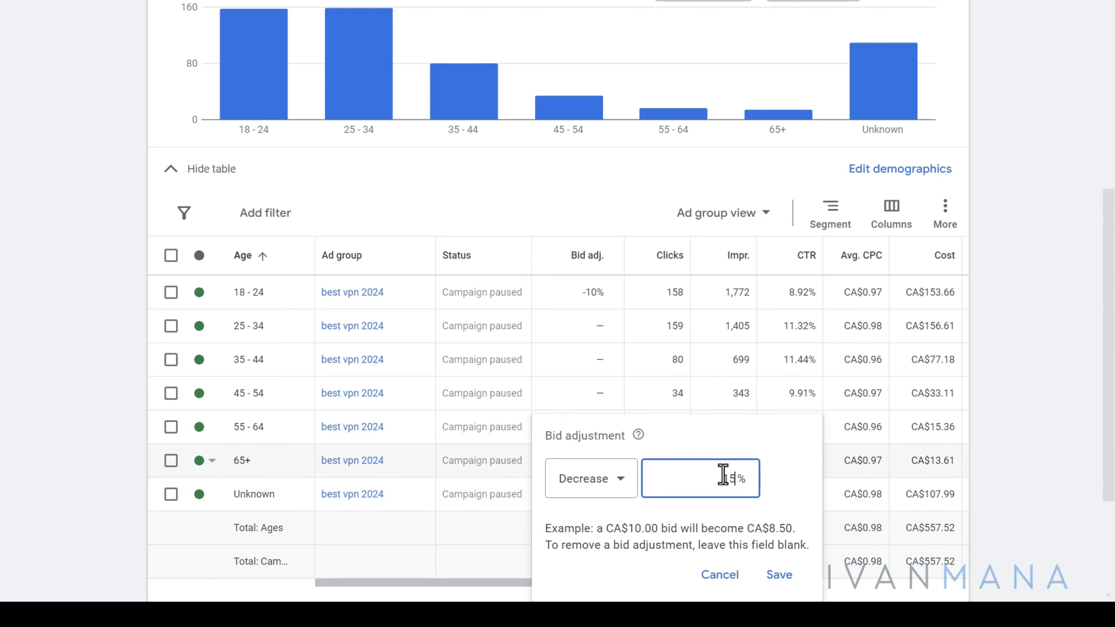
key("Return")
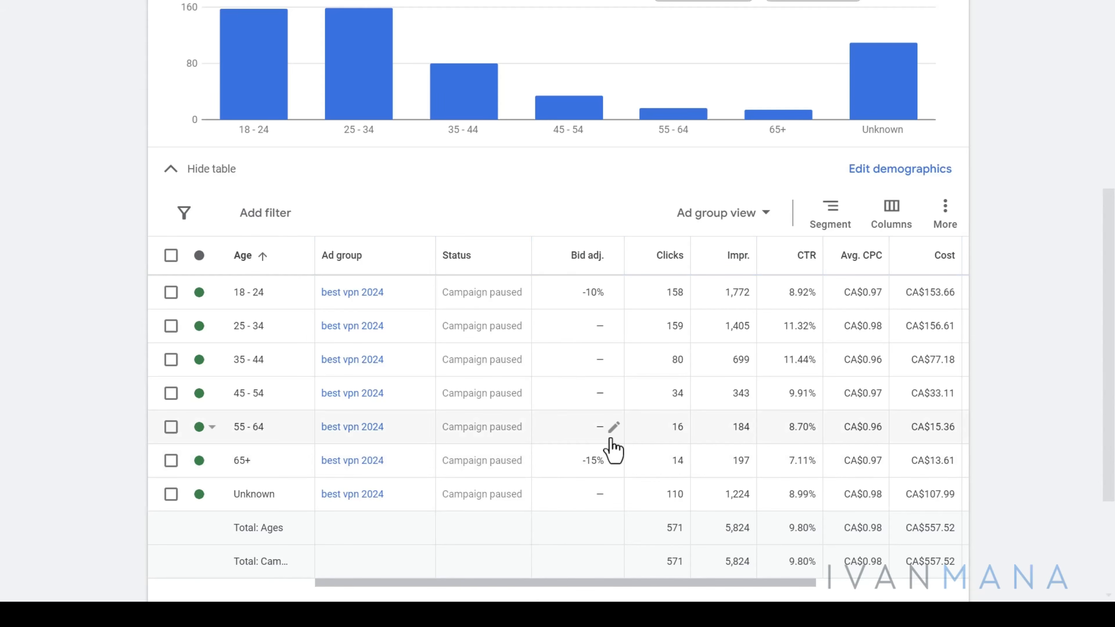
left_click(612, 429)
type("10")
left_click(615, 432)
left_click(605, 480)
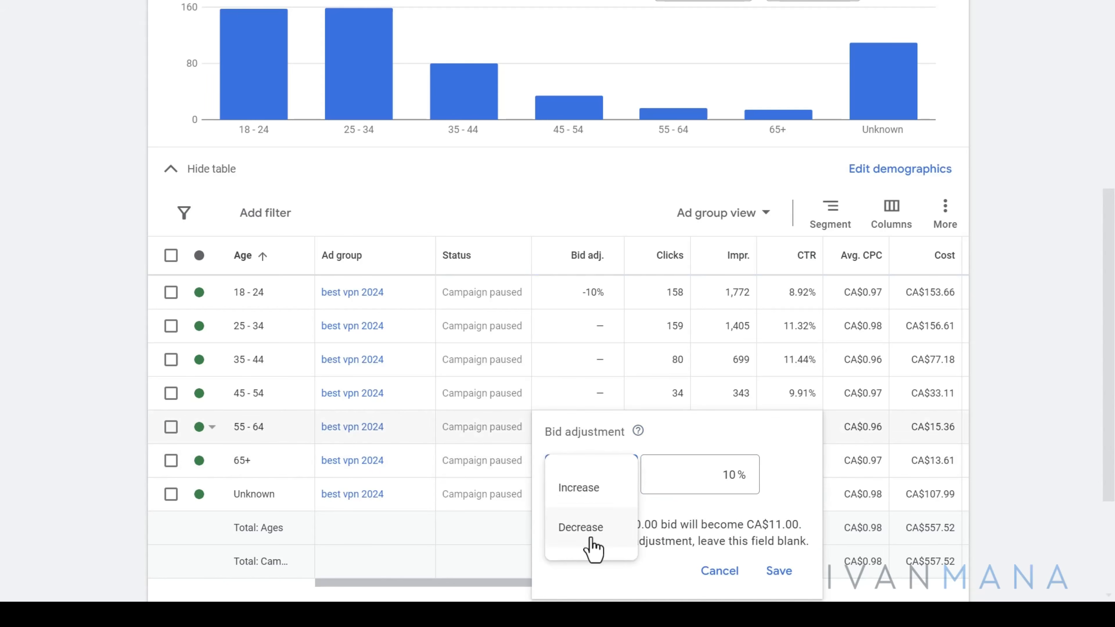
left_click(590, 545)
left_click(786, 570)
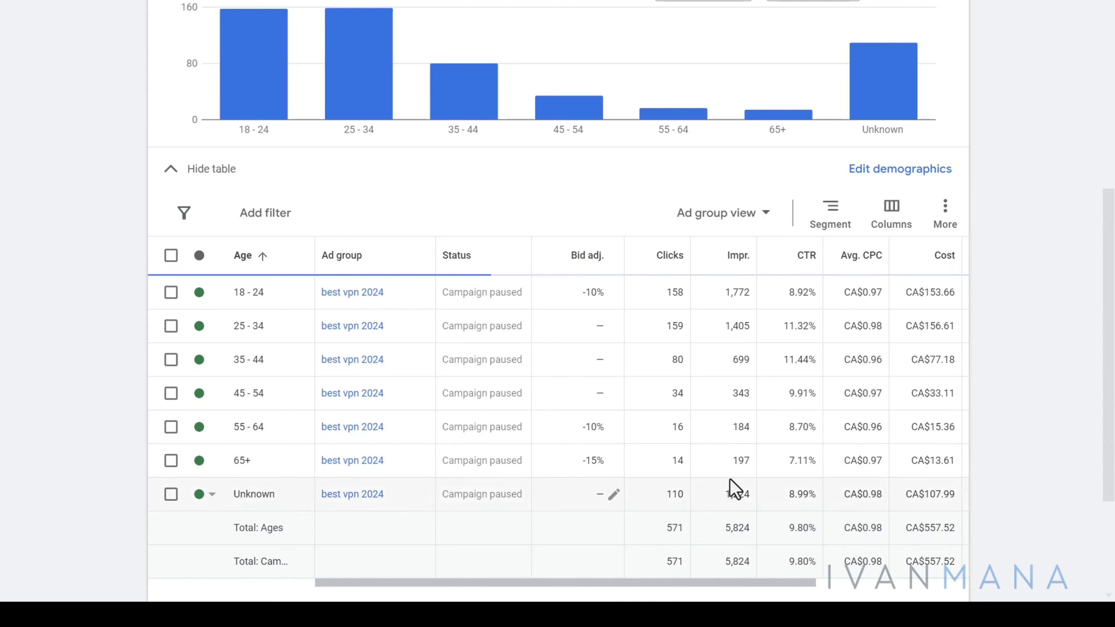
Step: Switch the demographics to Gender and compare the CTRs of Female, Male and Unknown
scroll(715, 472, "down", 2)
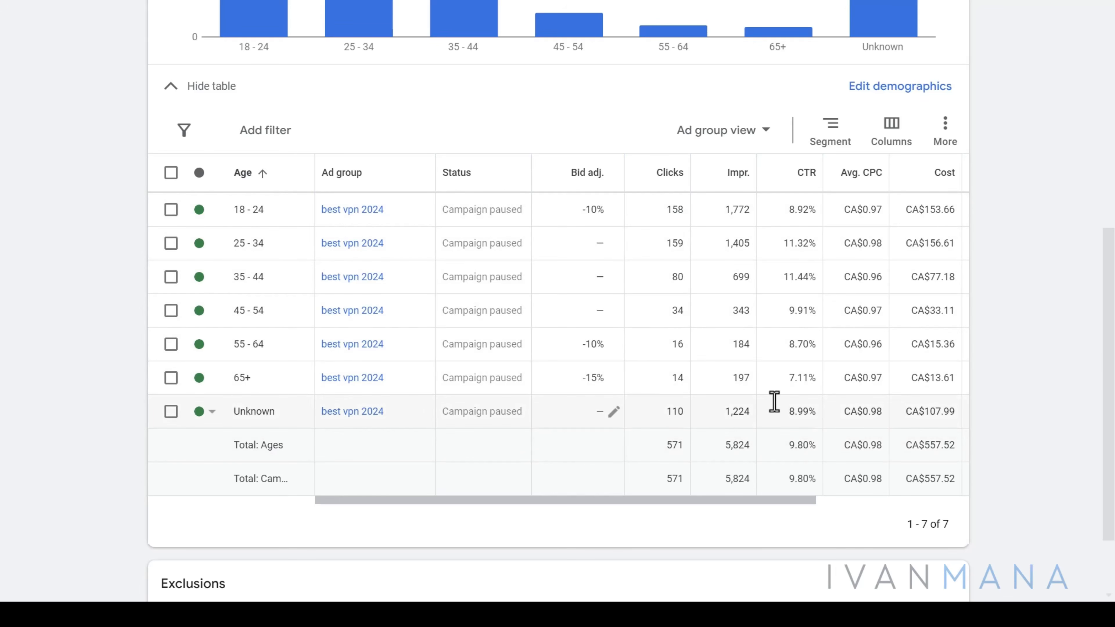
scroll(1056, 378, "up", 3)
scroll(1055, 377, "up", 2)
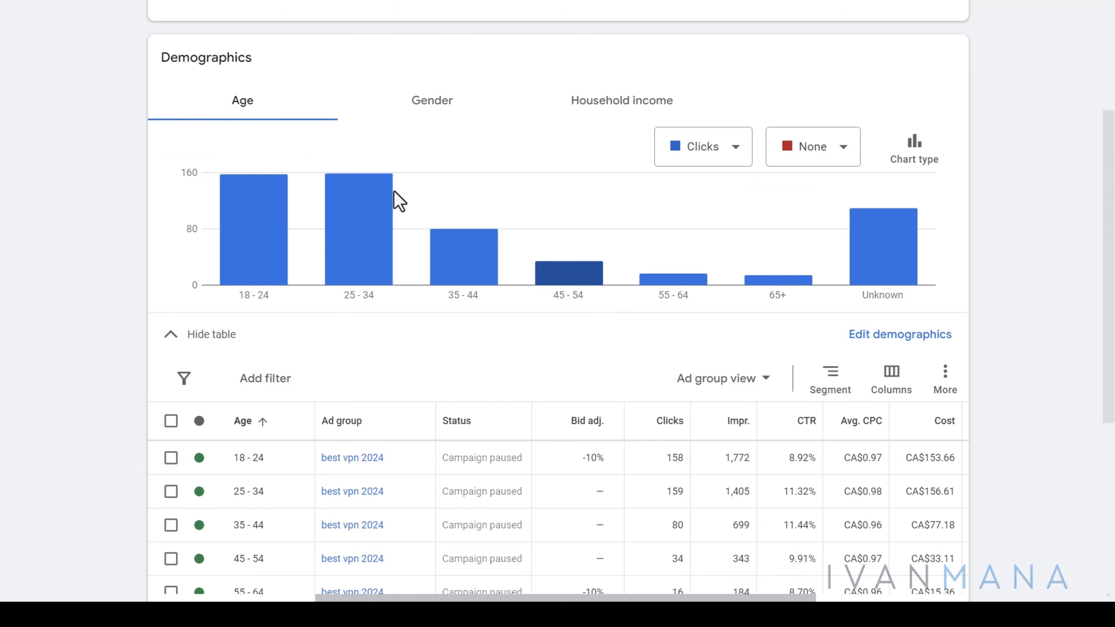
left_click(441, 114)
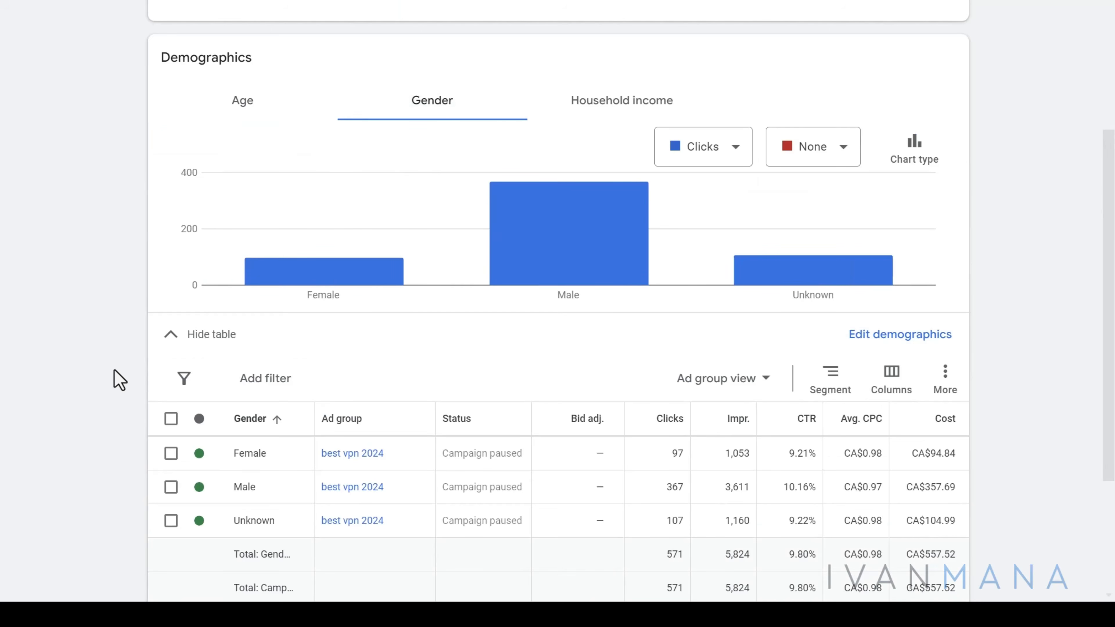
scroll(117, 379, "down", 2)
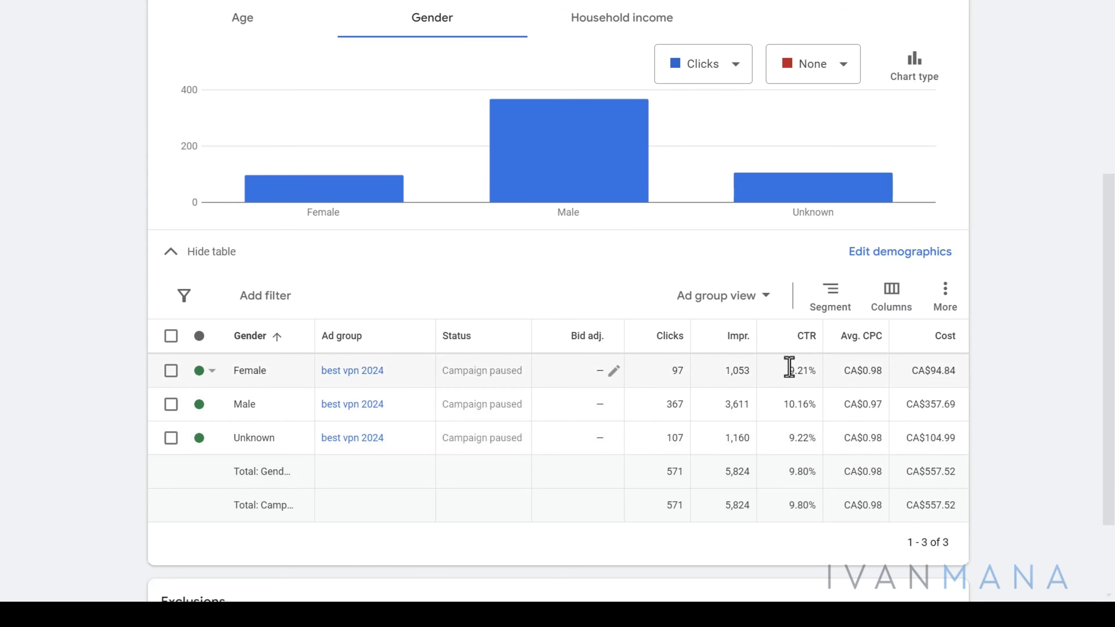
left_click_drag(791, 368, 755, 447)
left_click(733, 421)
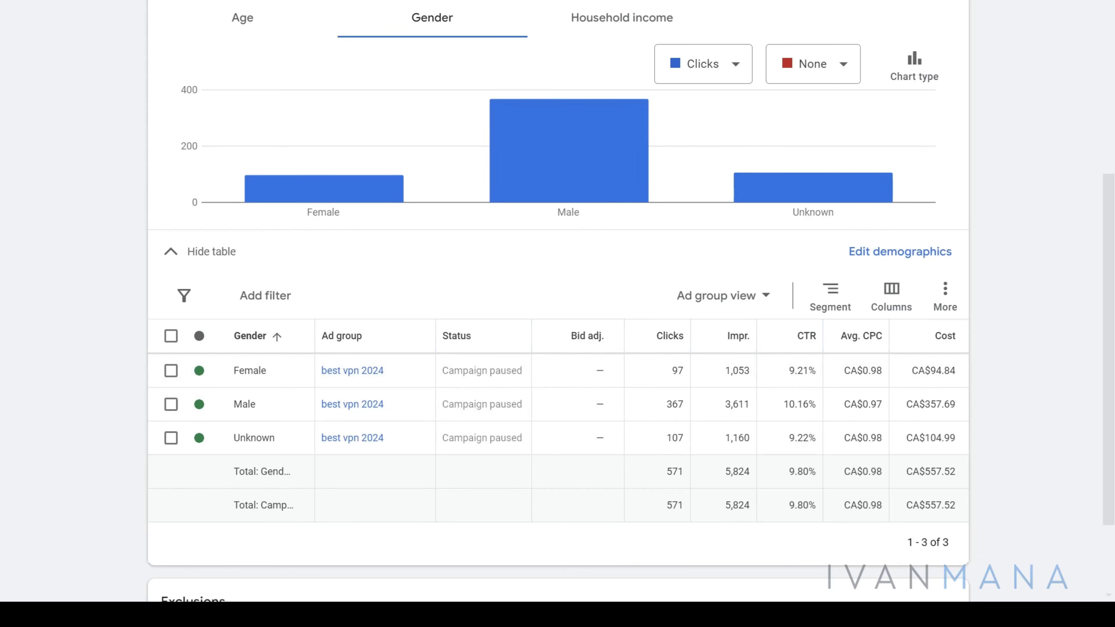
Step: Search Google in a new tab for "NEIL PATEL STATISTICAL SIGNIFICANCE" and open the A/B Testing Significance Calculator, dismissing the account pop-up
left_click(656, 11)
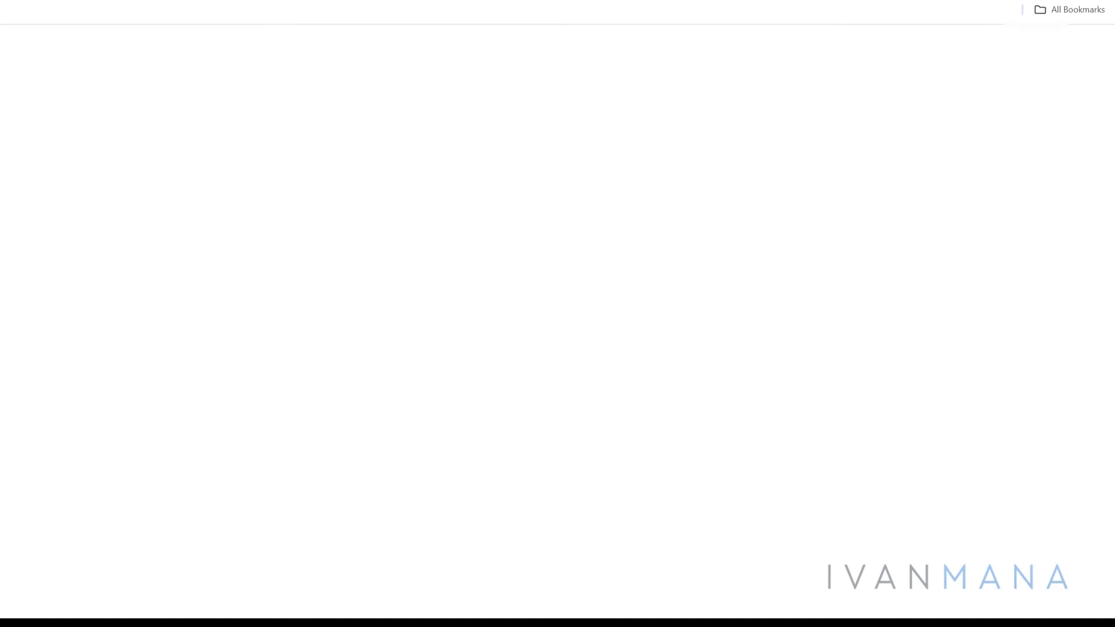
type("NEIL PA")
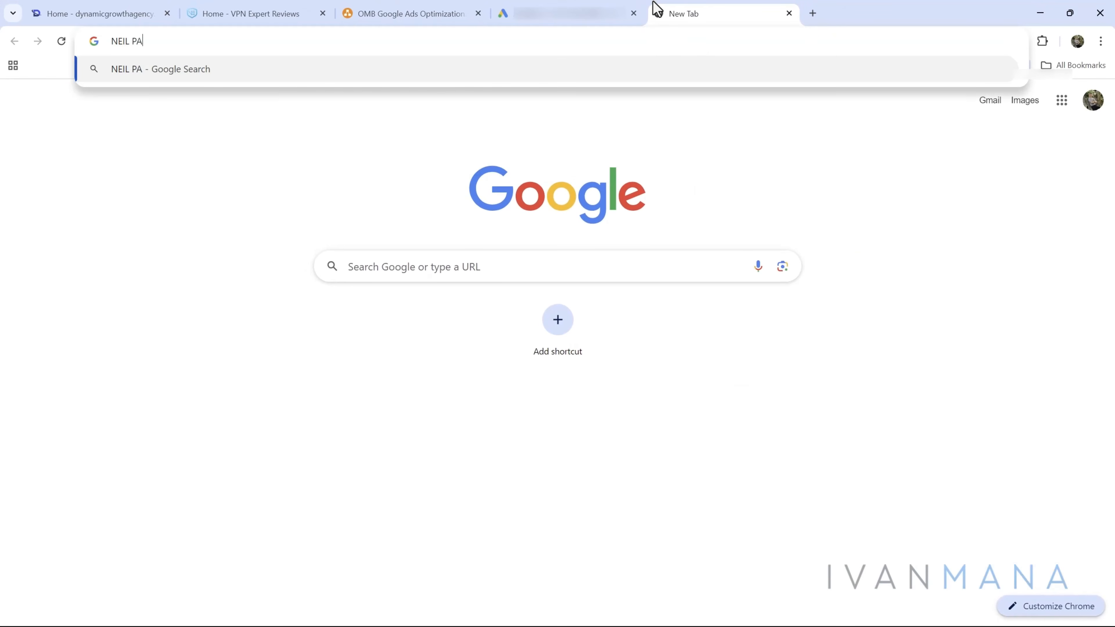
type("TEL STATISTICA")
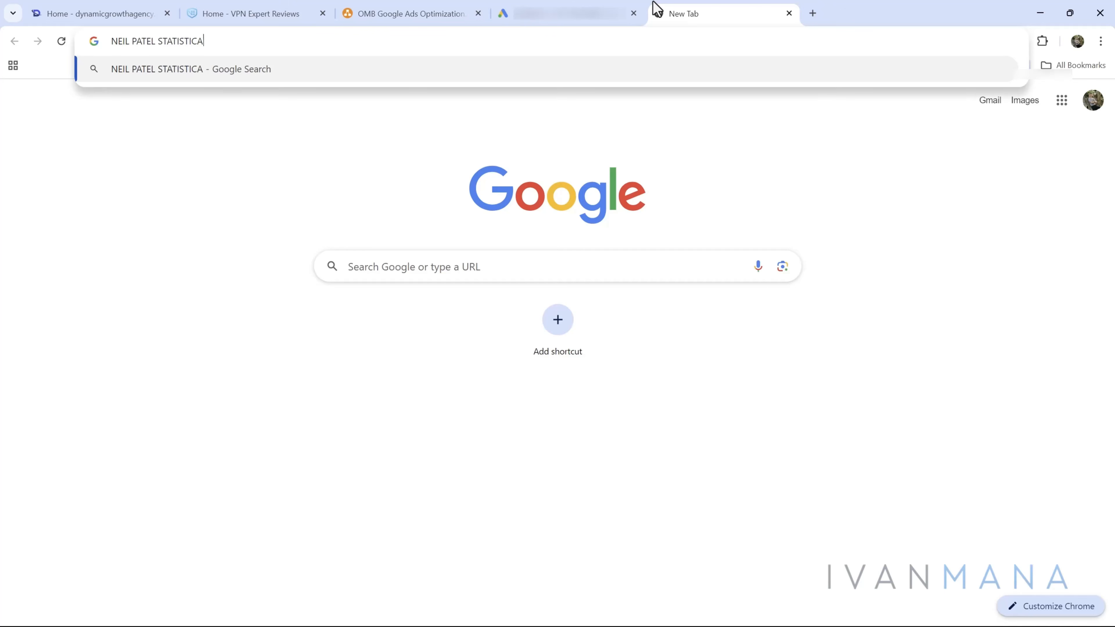
type("L SIGNIFICANCE")
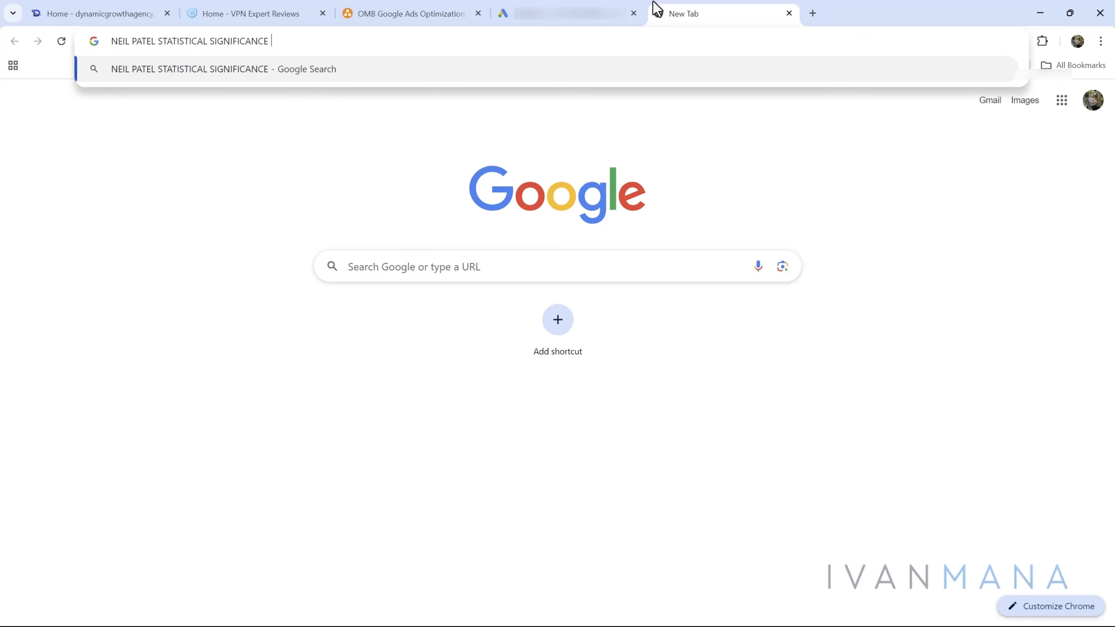
key("Return")
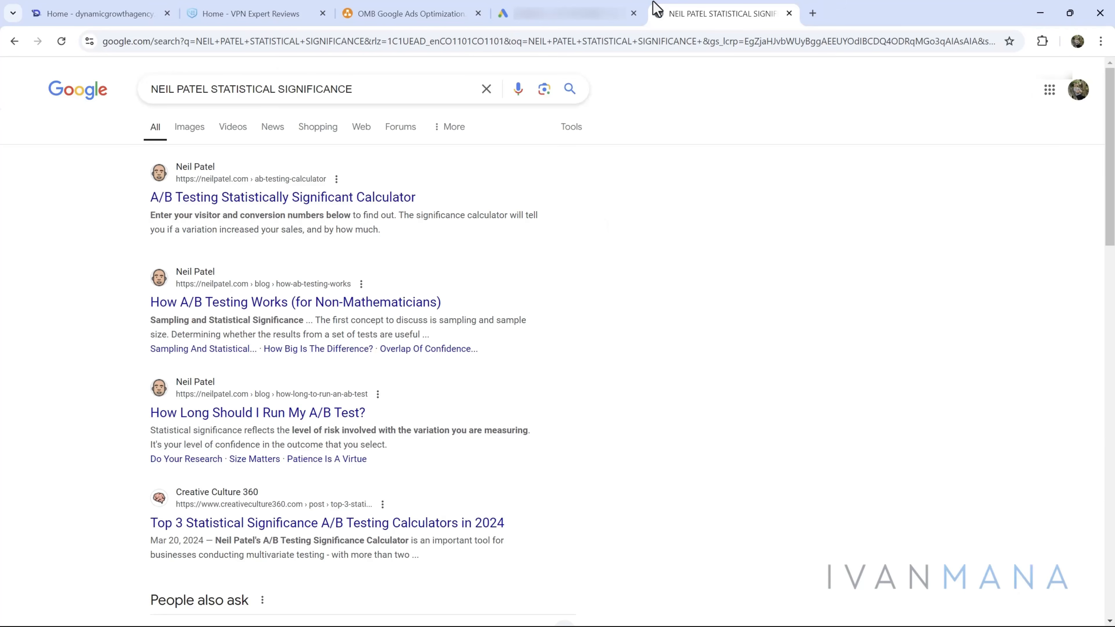
left_click(312, 198)
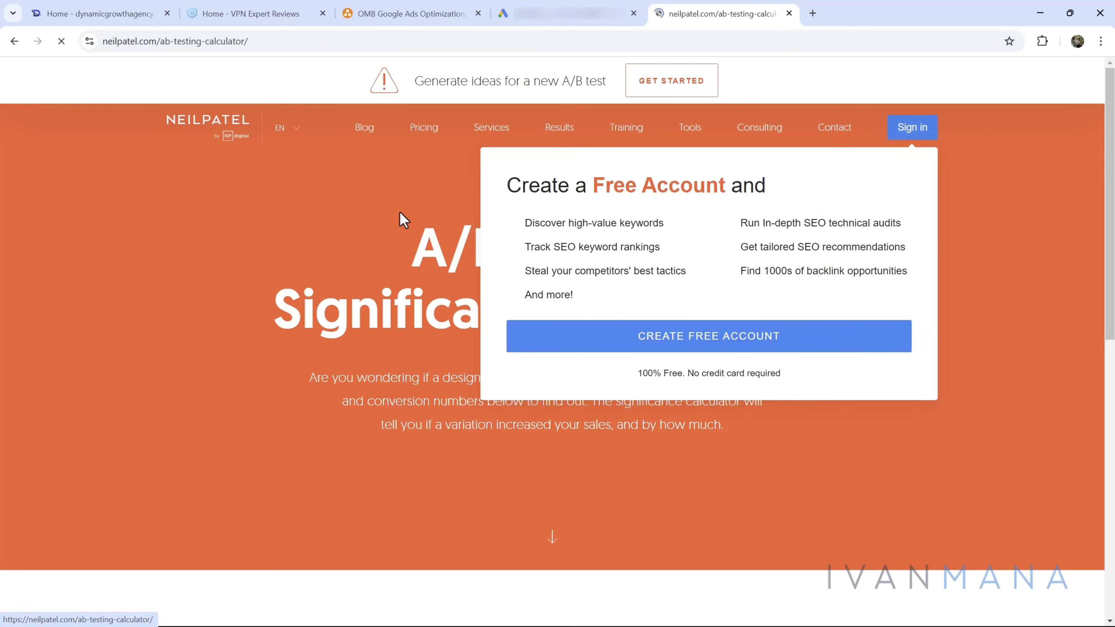
left_click(923, 162)
scroll(581, 364, "down", 5)
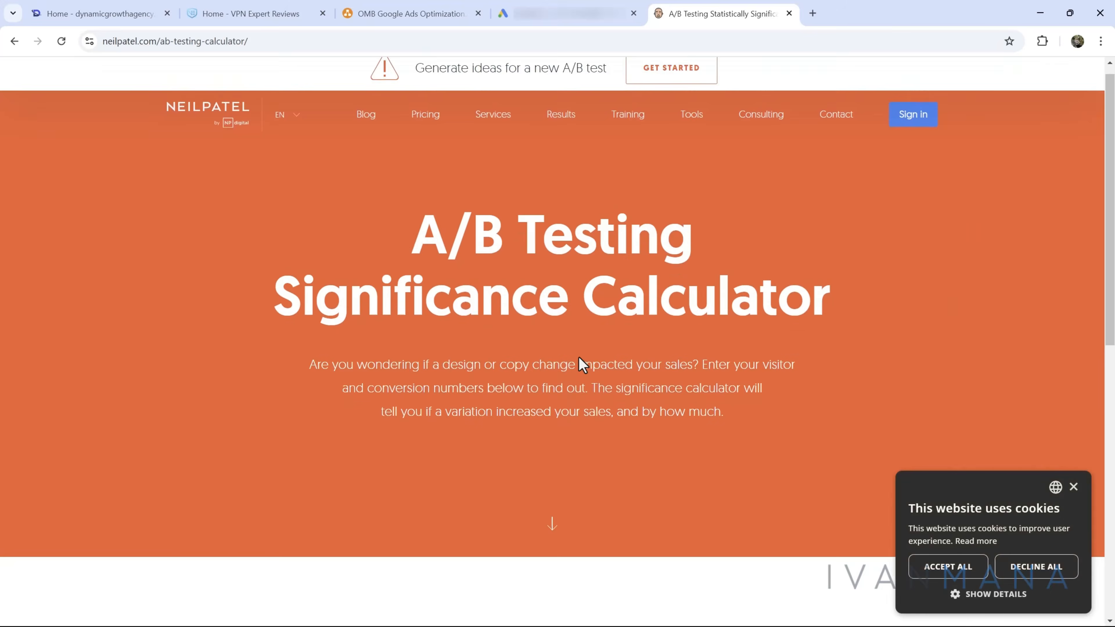
Step: Enter the Female and Male impressions from Google Ads as the calculator's visitor numbers: 1053 for test A and 3611 for test B
scroll(580, 363, "down", 3)
left_click(567, 13)
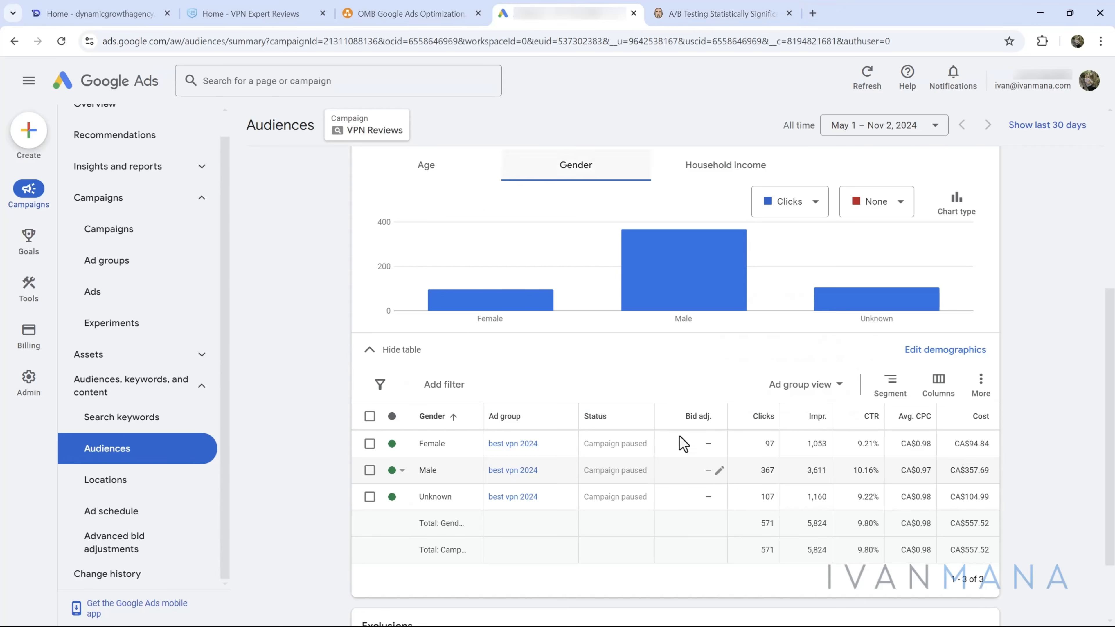
left_click(723, 6)
left_click(861, 108)
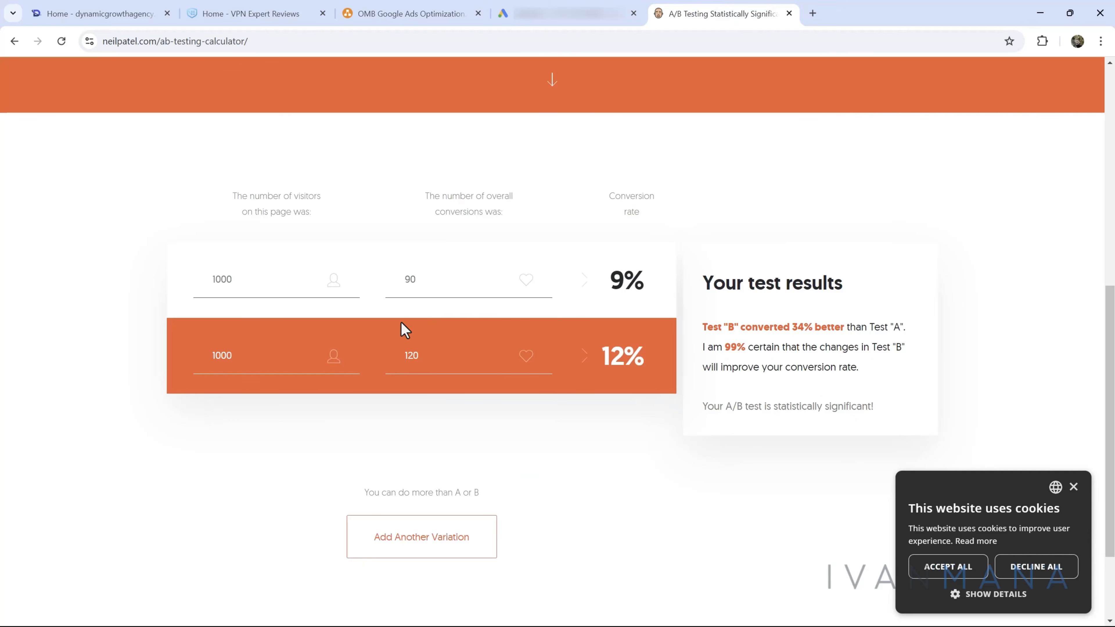
left_click(500, 10)
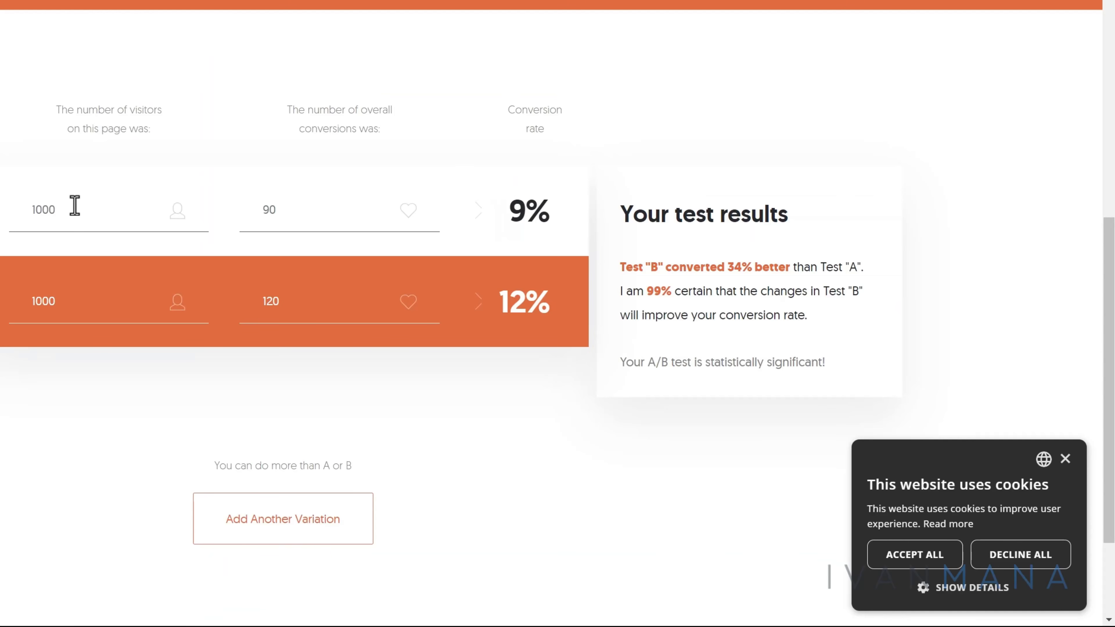
type("1050")
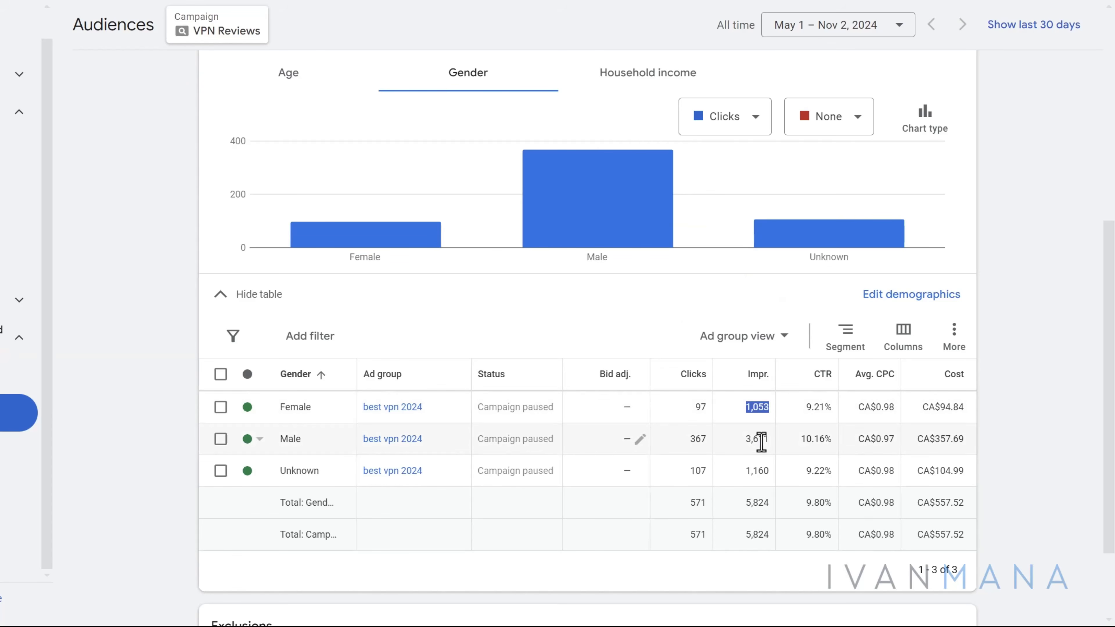
double_click(757, 438)
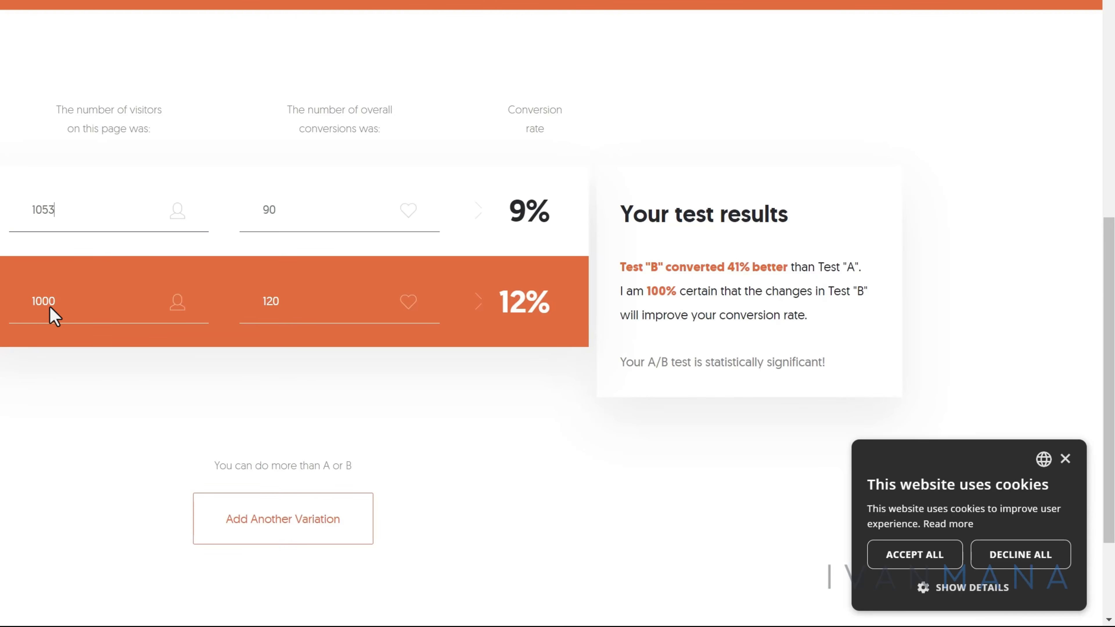
double_click(54, 316)
type("3611")
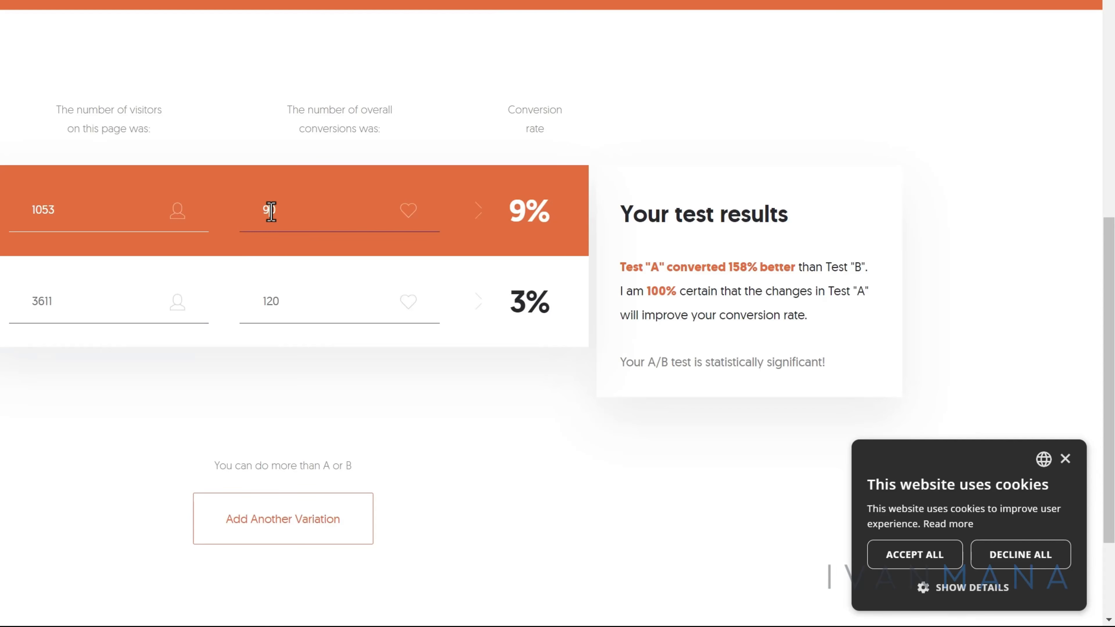
Step: Enter the Female and Male clicks from Google Ads as the calculator's conversions: 97 for test A and 367 for test B
type("97")
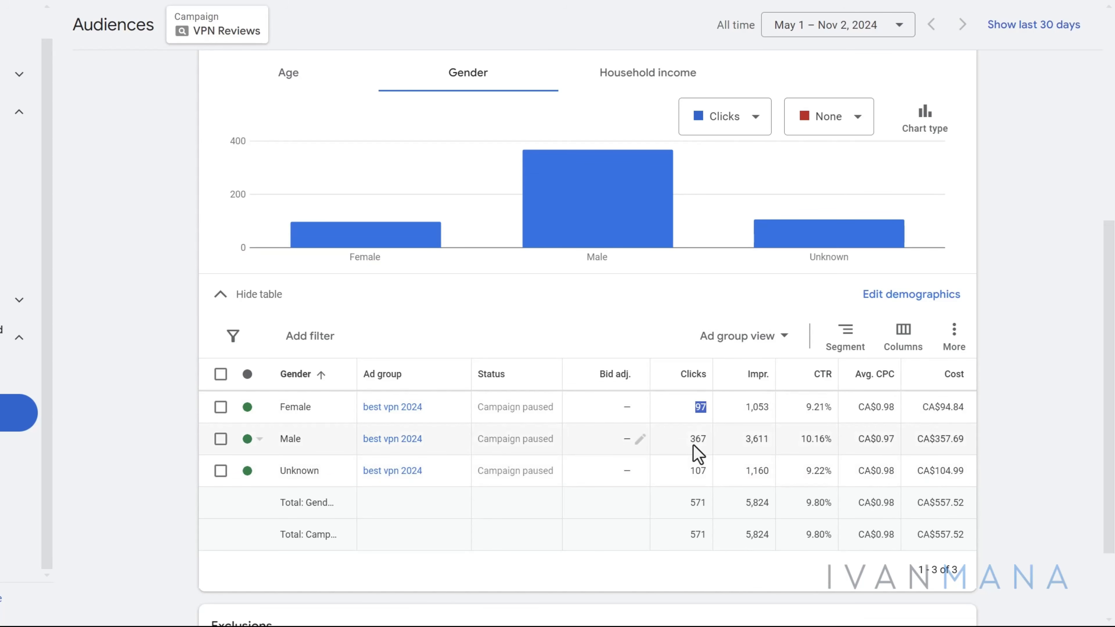
double_click(697, 438)
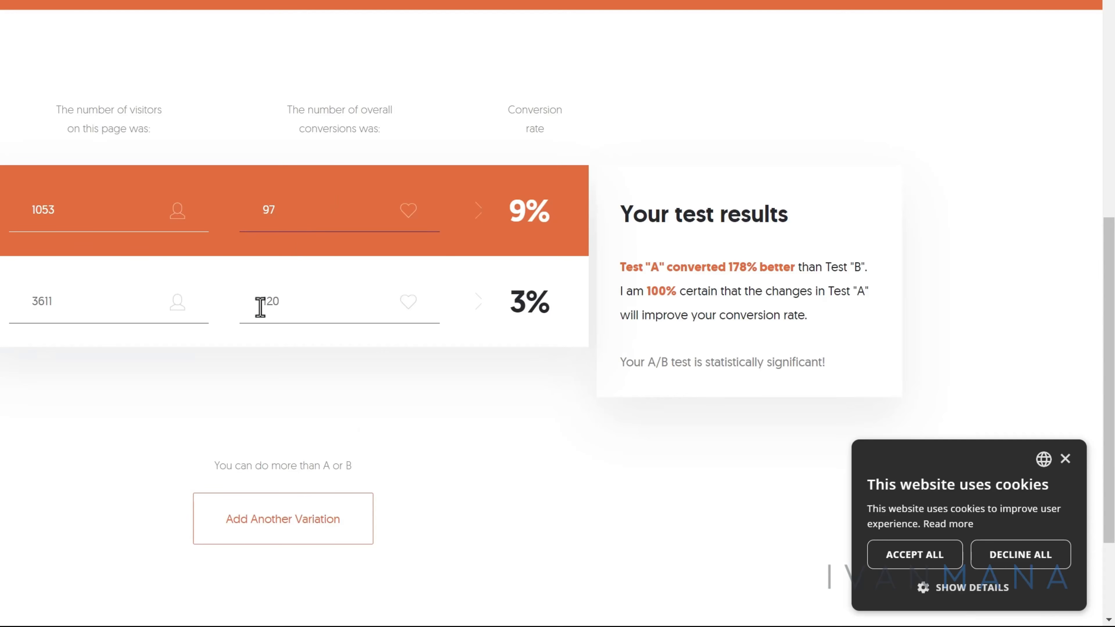
double_click(260, 306)
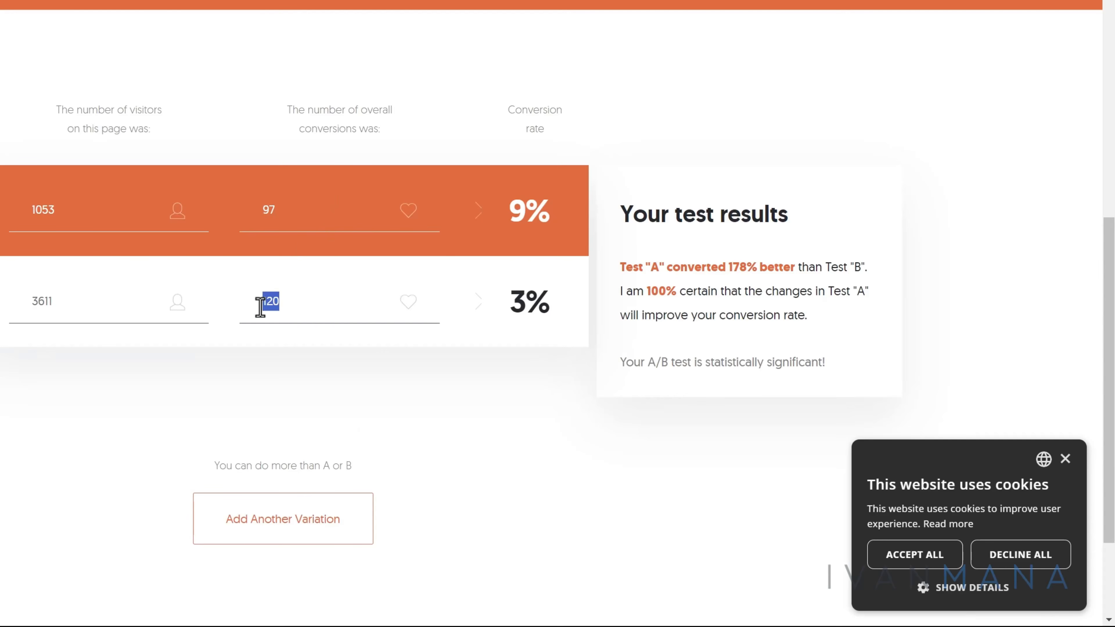
type("367")
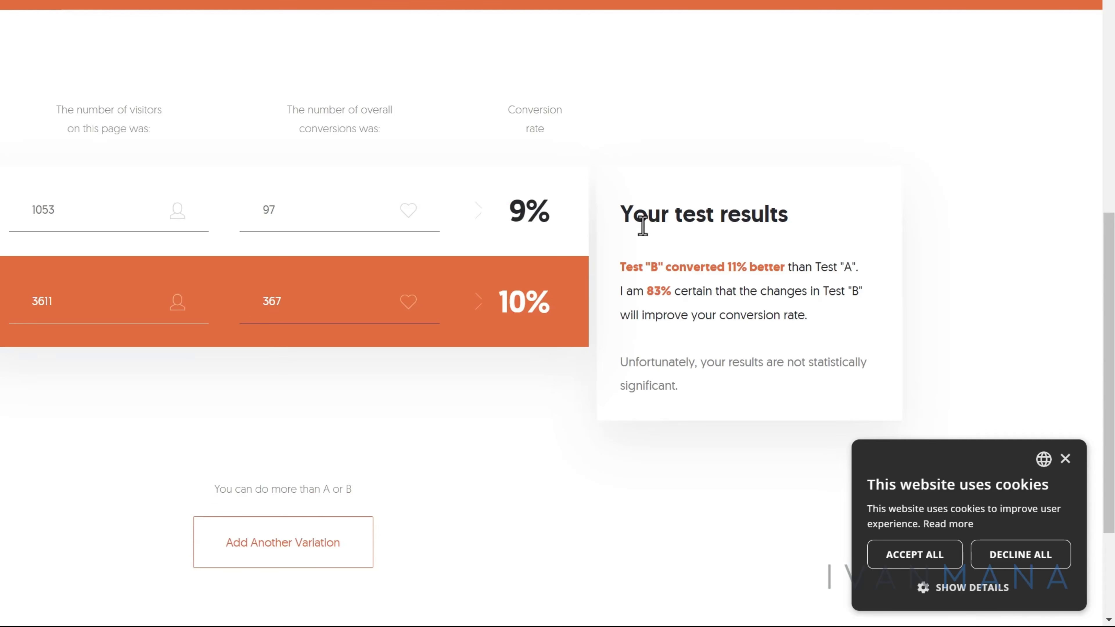
Step: Dismiss the cookie notice and examine the test results for the conversion difference, the certainty percentage and the statistical significance
left_click_drag(631, 223, 738, 258)
left_click(643, 275)
left_click_drag(652, 269, 860, 258)
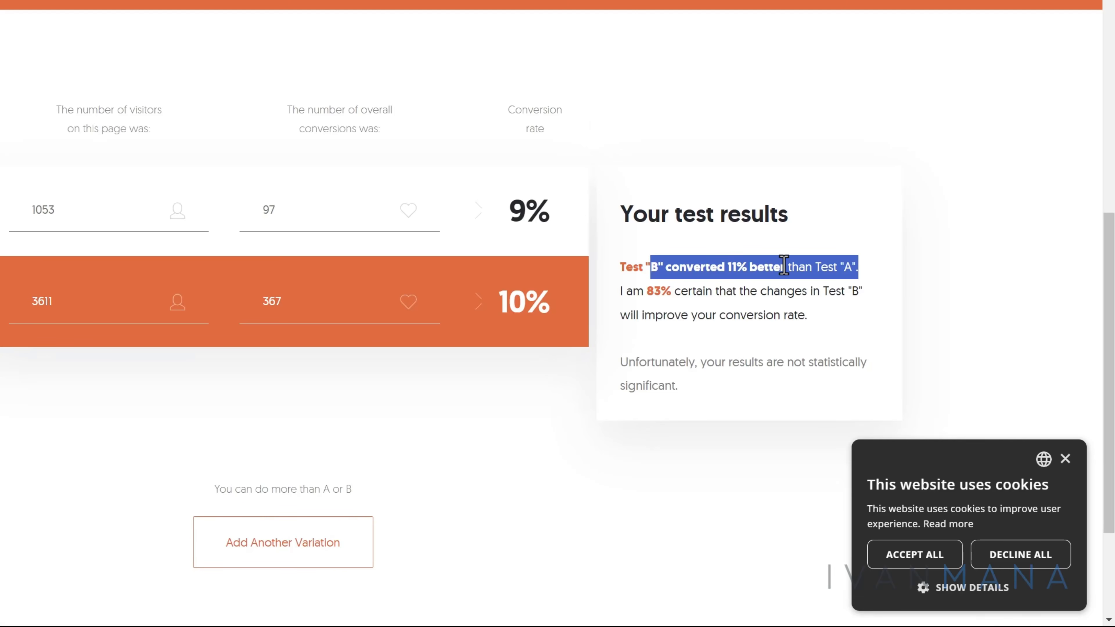
left_click(678, 269)
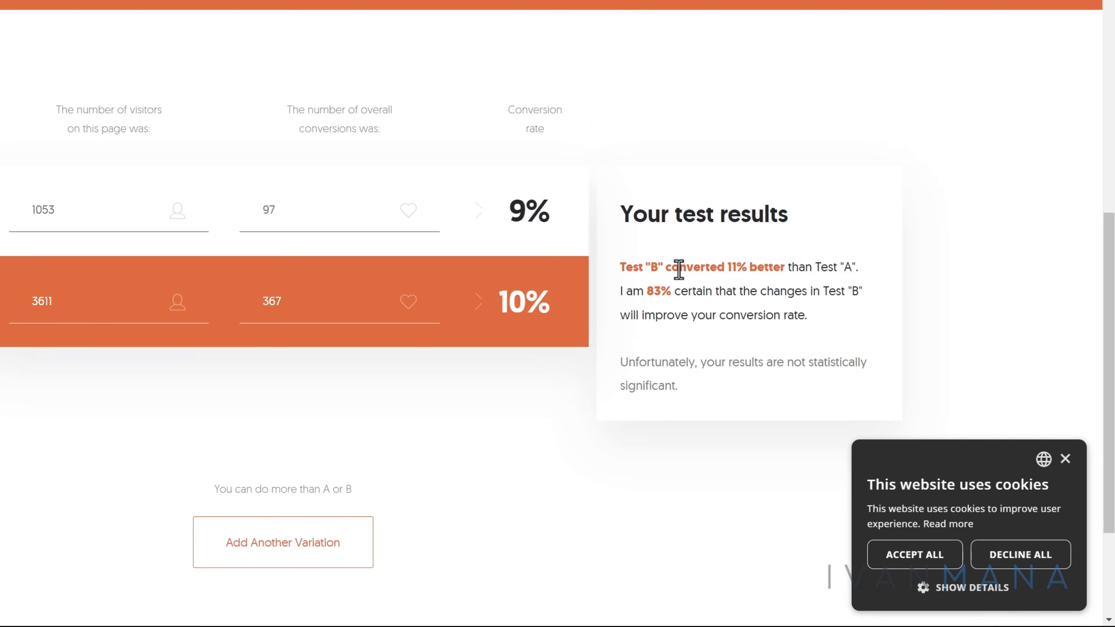
left_click(1065, 458)
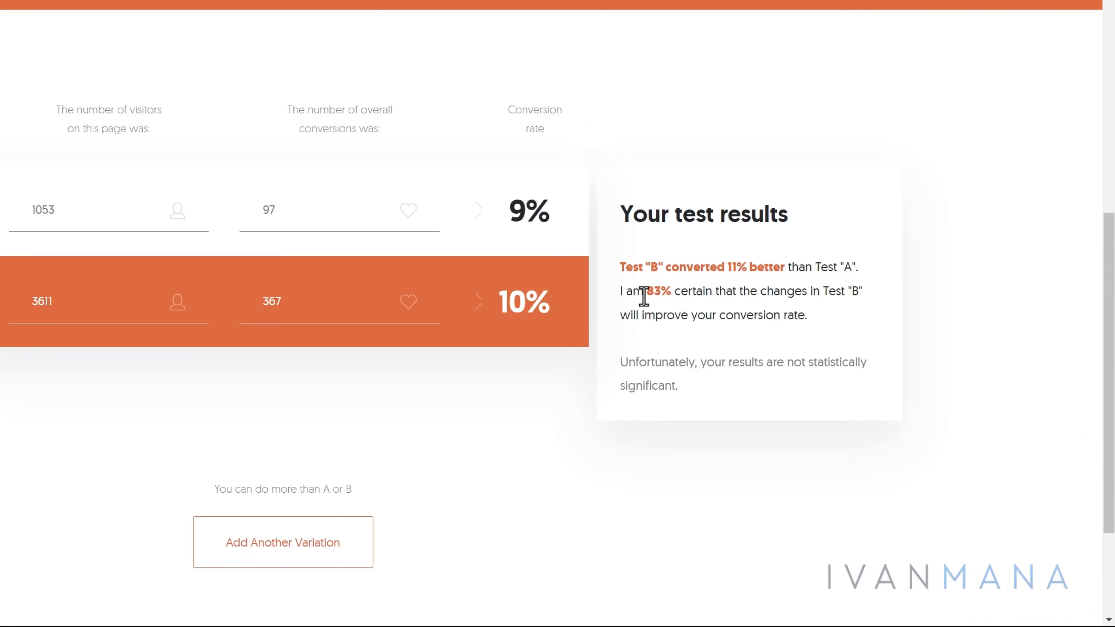
left_click_drag(624, 292, 824, 327)
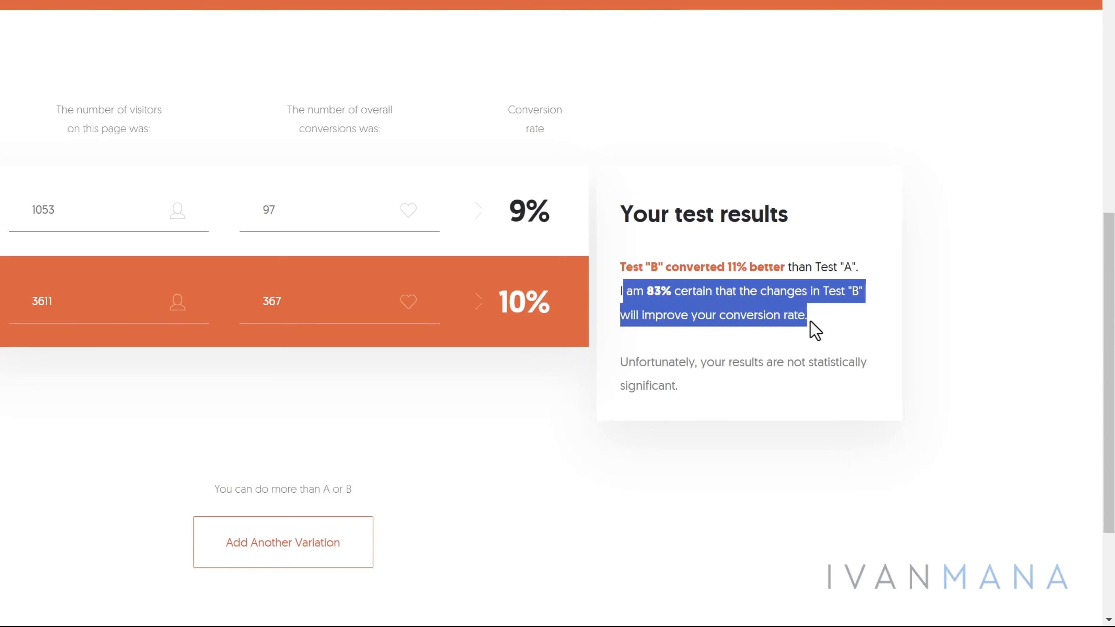
left_click_drag(628, 363, 716, 389)
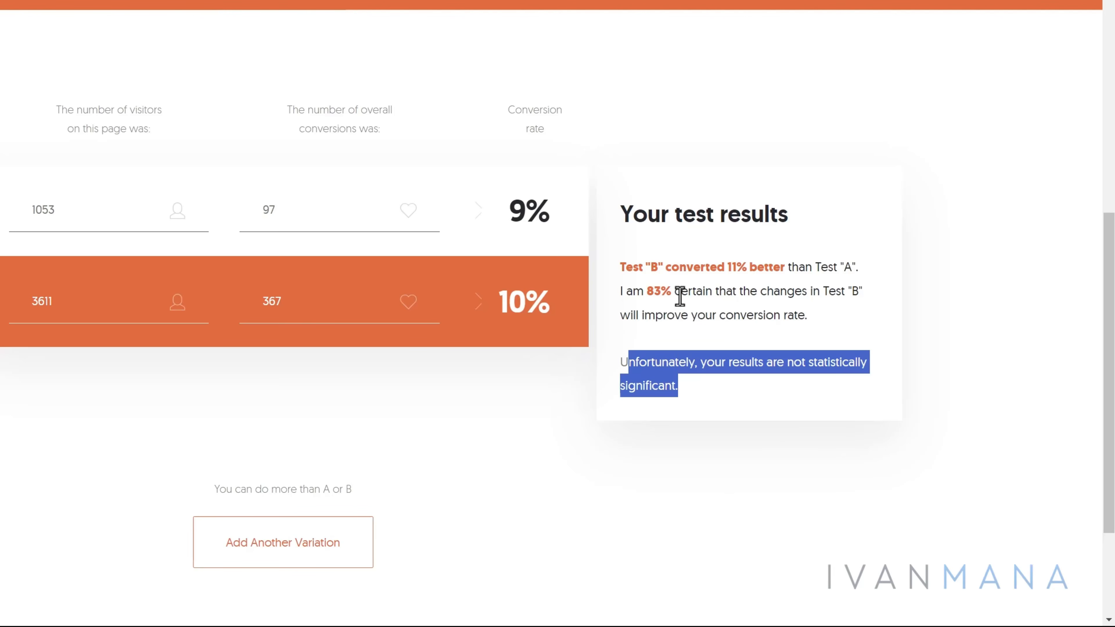
left_click_drag(643, 291, 669, 293)
left_click(648, 289)
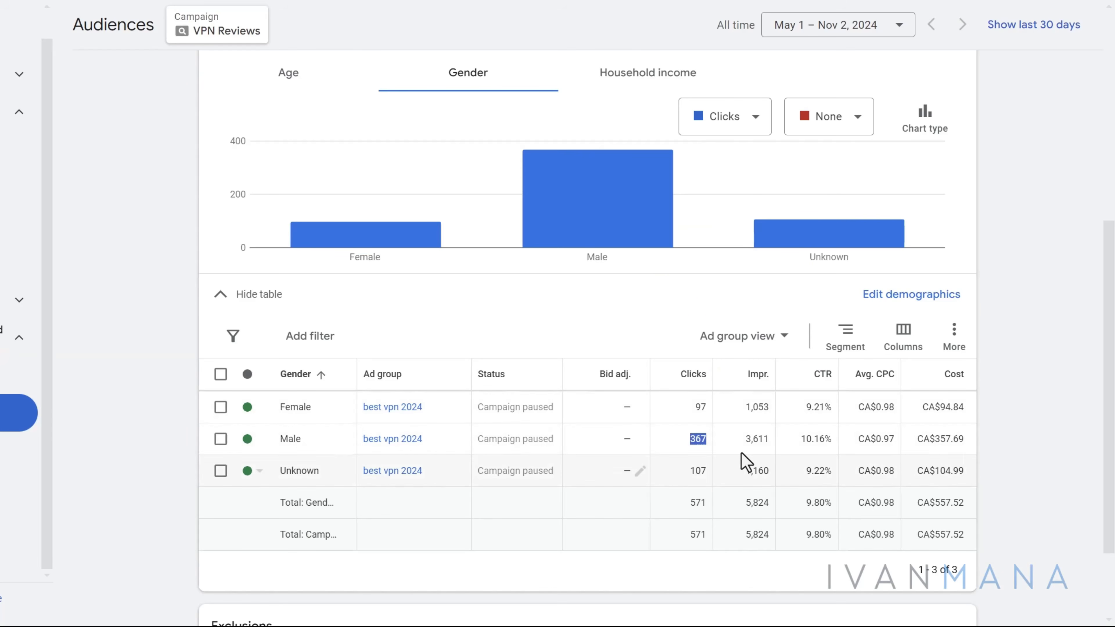
Step: Switch back to Google Ads, cancel the Female bid adjustment and open the campaign's When and where ads showed report
left_click(640, 409)
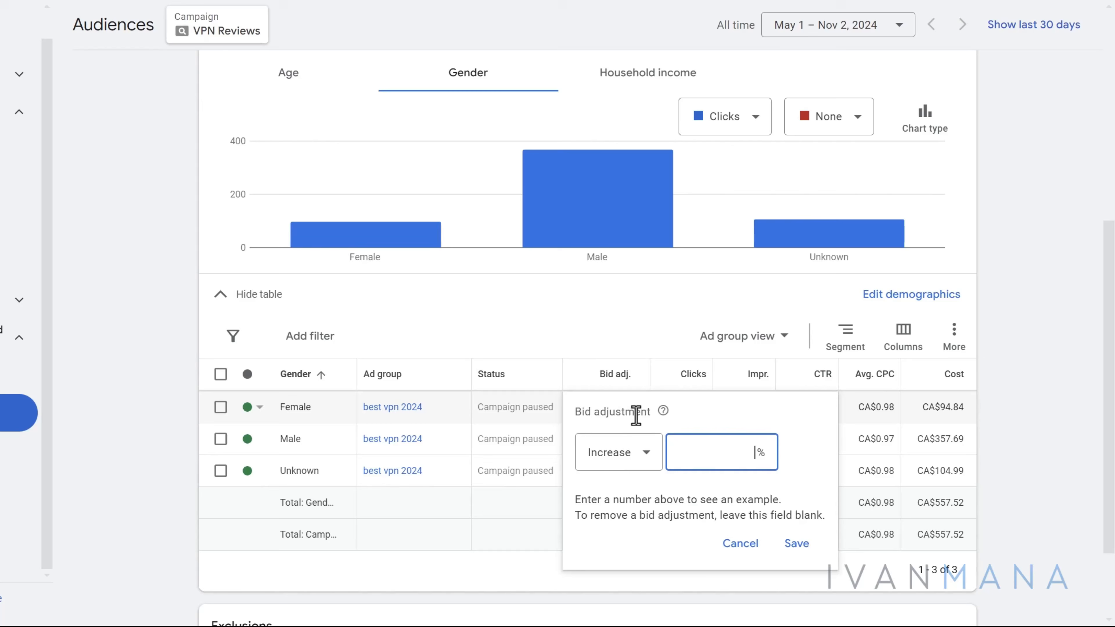
left_click(740, 545)
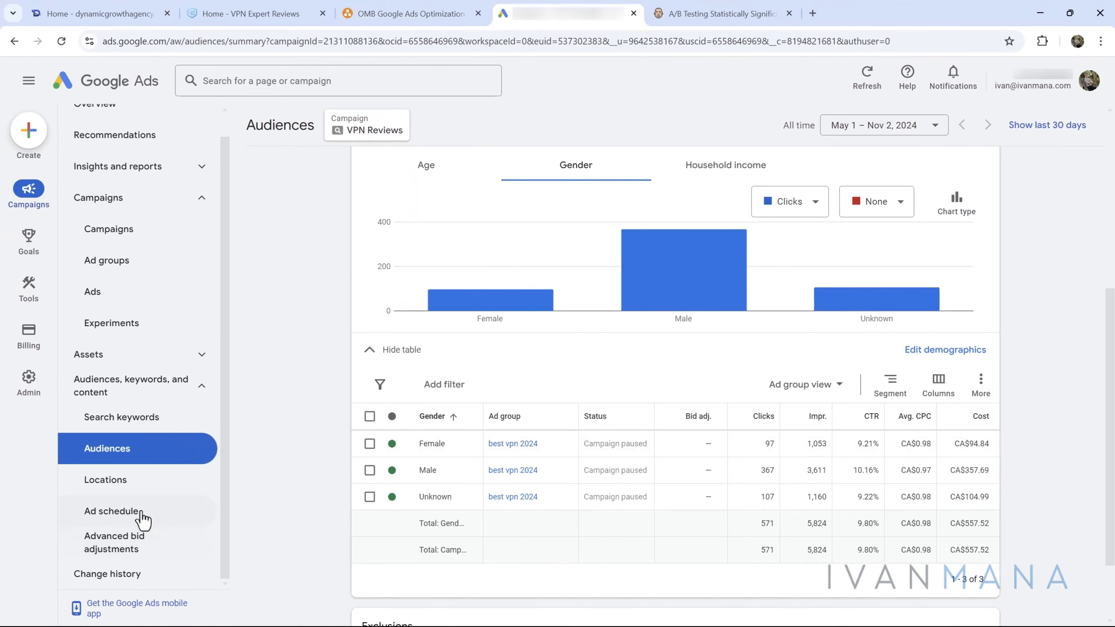
left_click(142, 513)
scroll(450, 491, "down", 2)
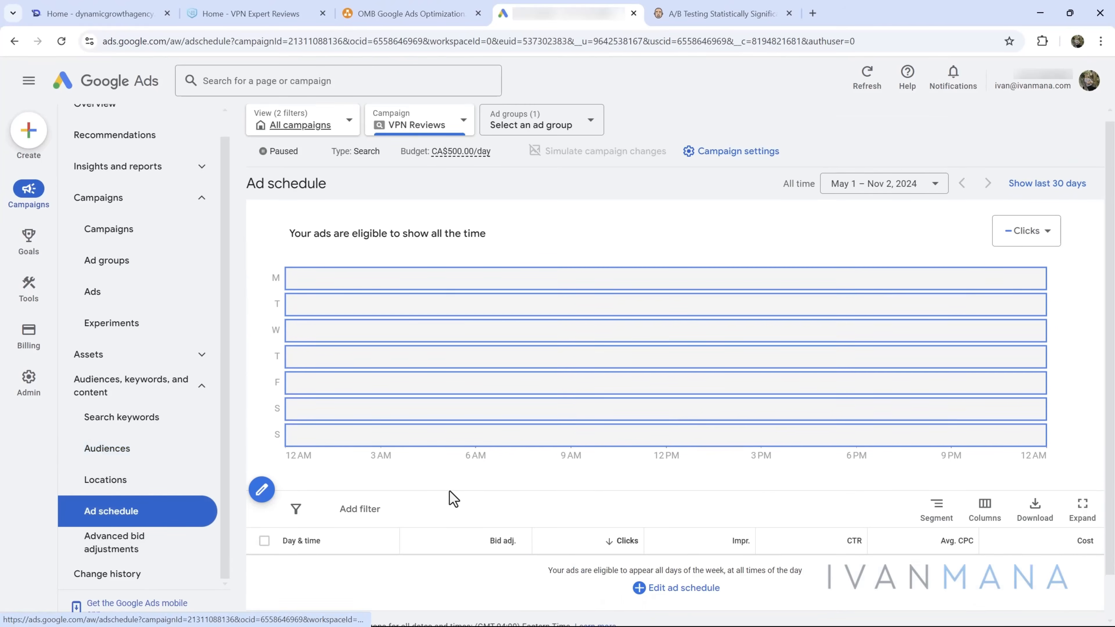
scroll(152, 299, "up", 2)
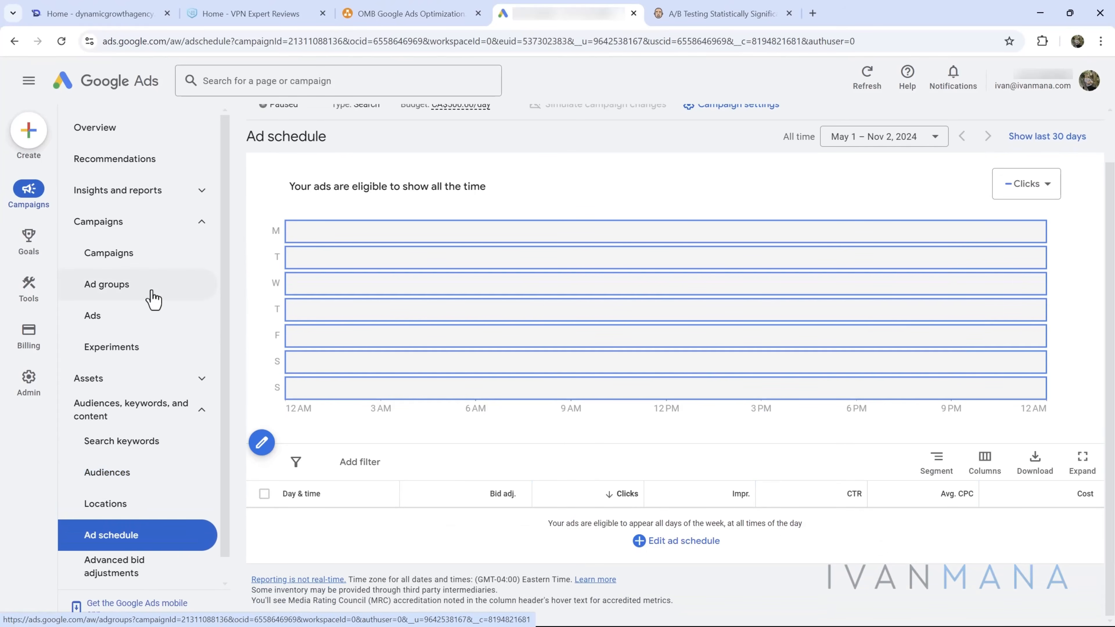
left_click(147, 194)
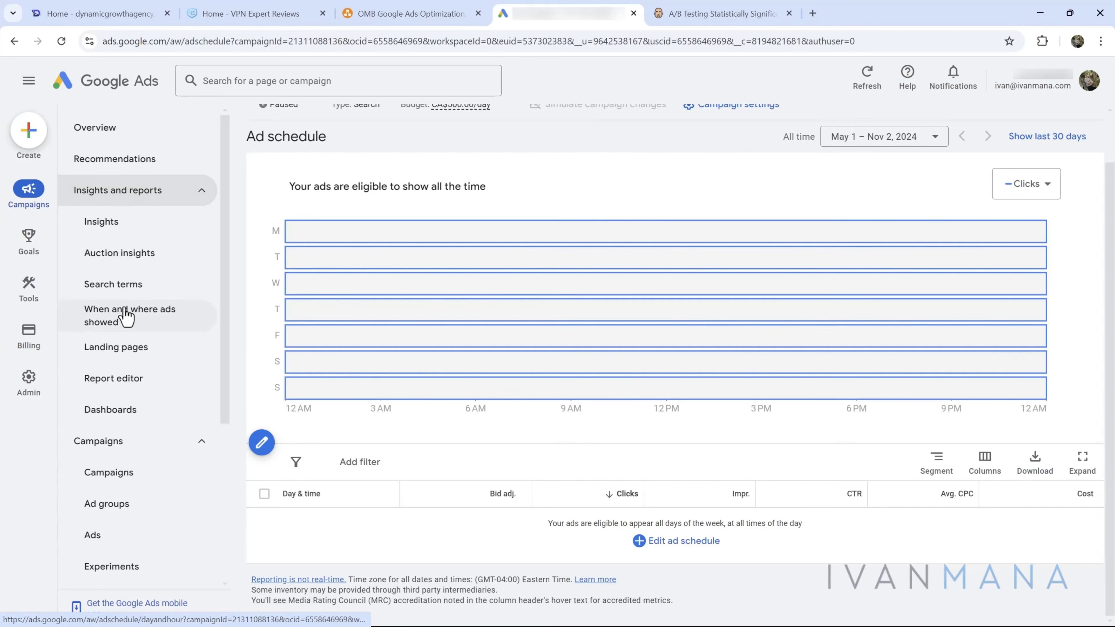
left_click(144, 327)
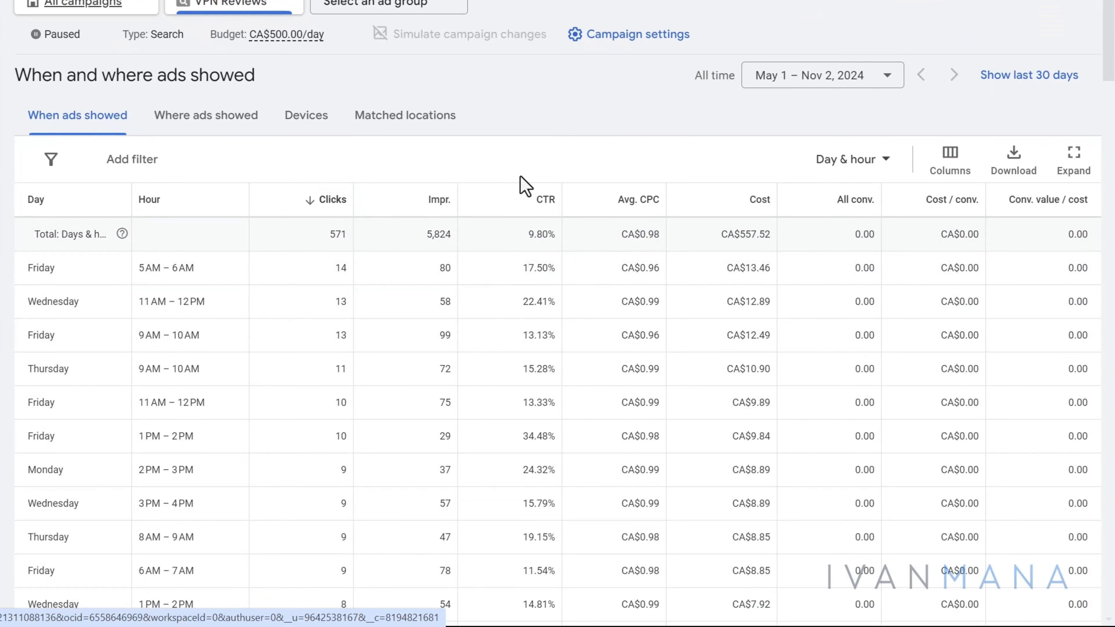
Step: Sort the day and hour report by ascending CTR and examine the weakest time slots, including Thursday 3 PM – 4 PM
left_click(506, 210)
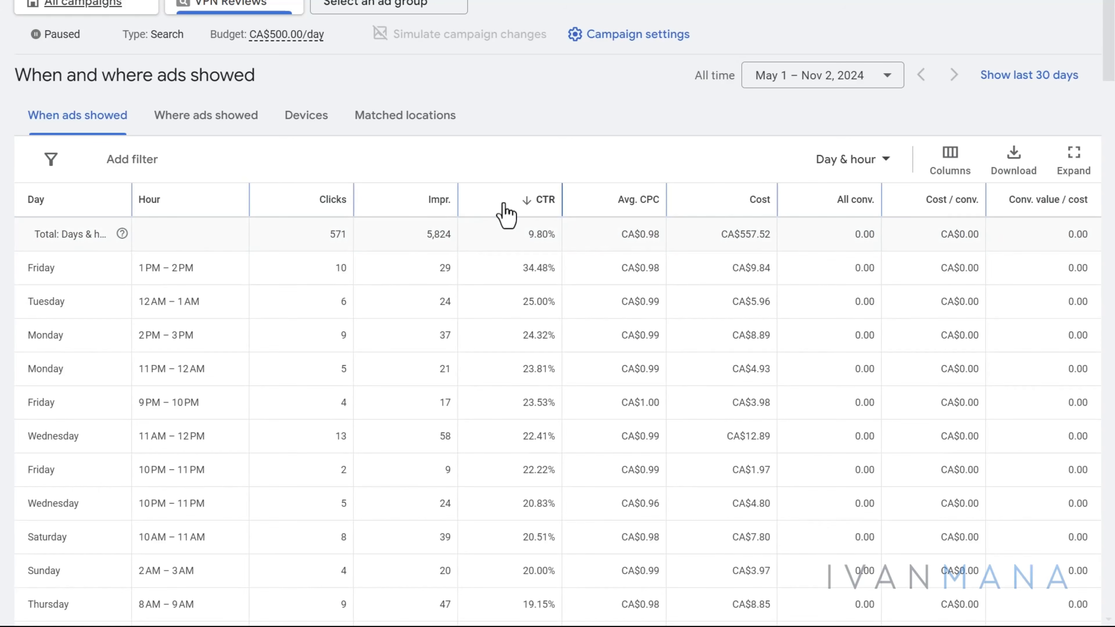
left_click(504, 205)
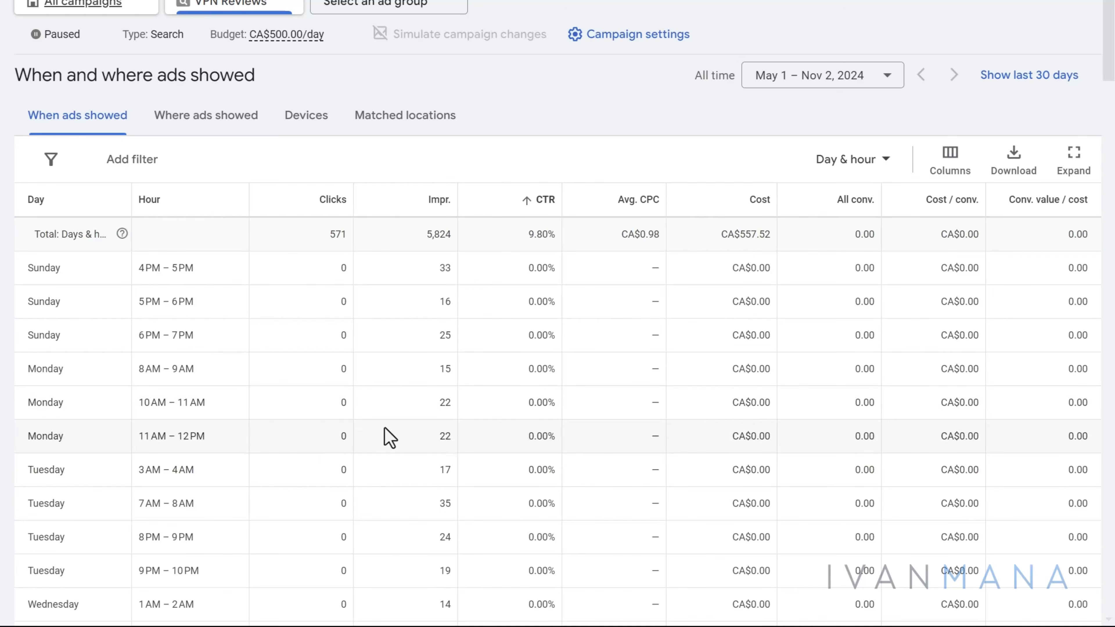
scroll(385, 430, "down", 4)
scroll(385, 430, "down", 9)
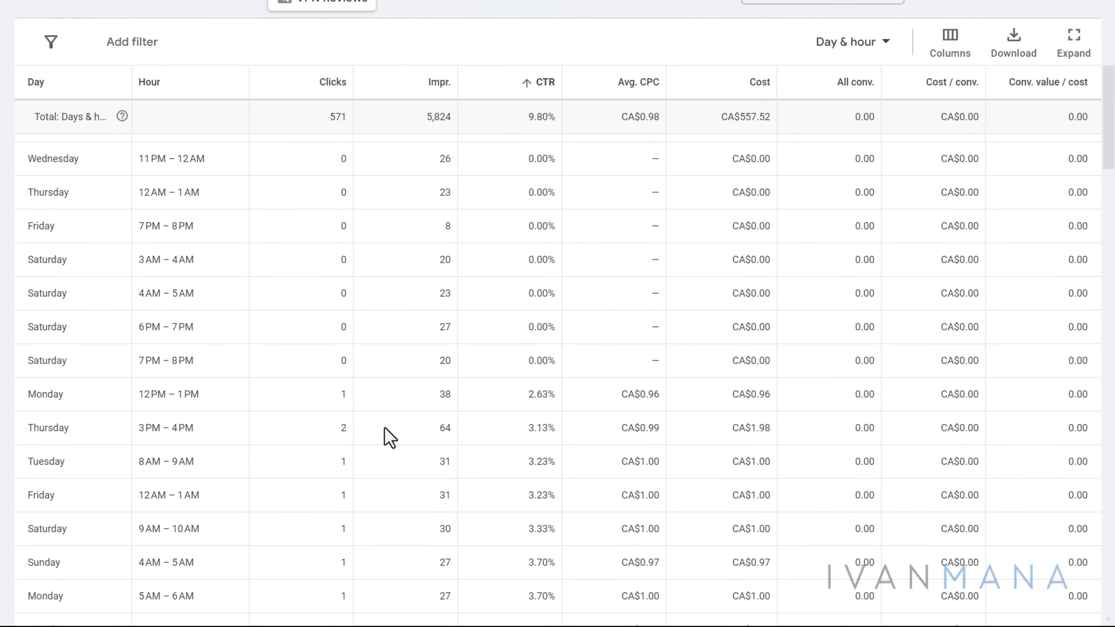
scroll(386, 441, "down", 3)
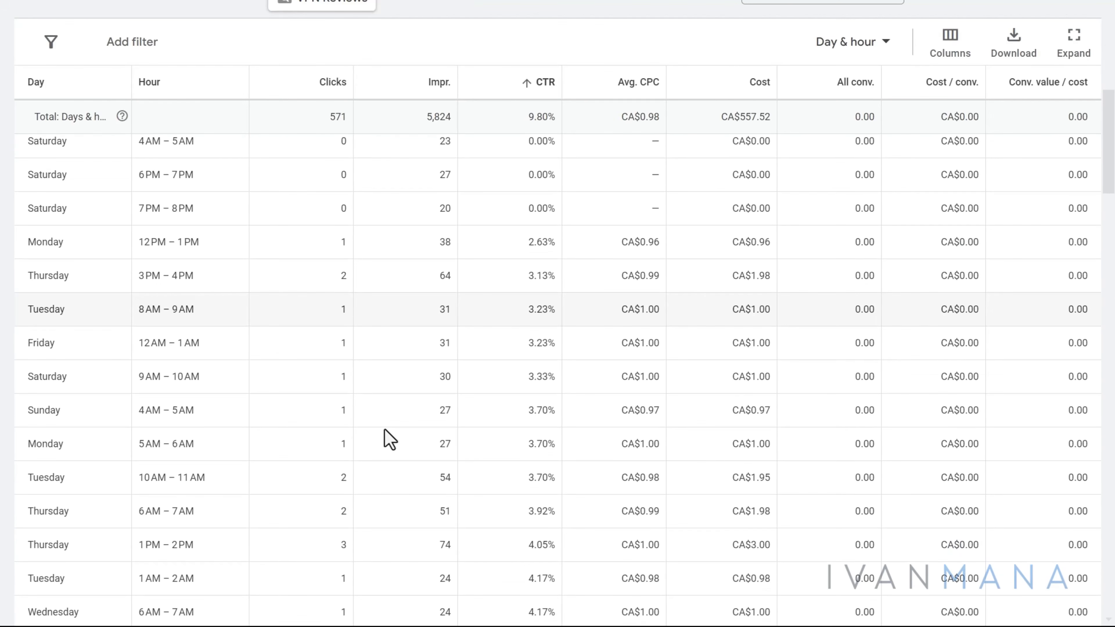
scroll(508, 468, "down", 2)
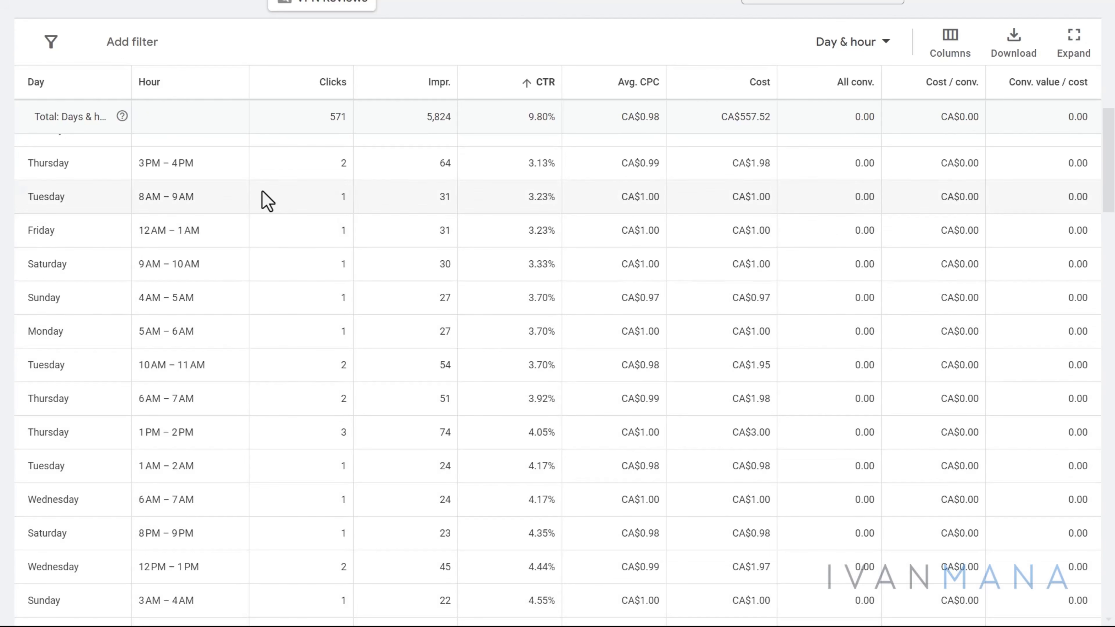
left_click_drag(118, 159, 746, 164)
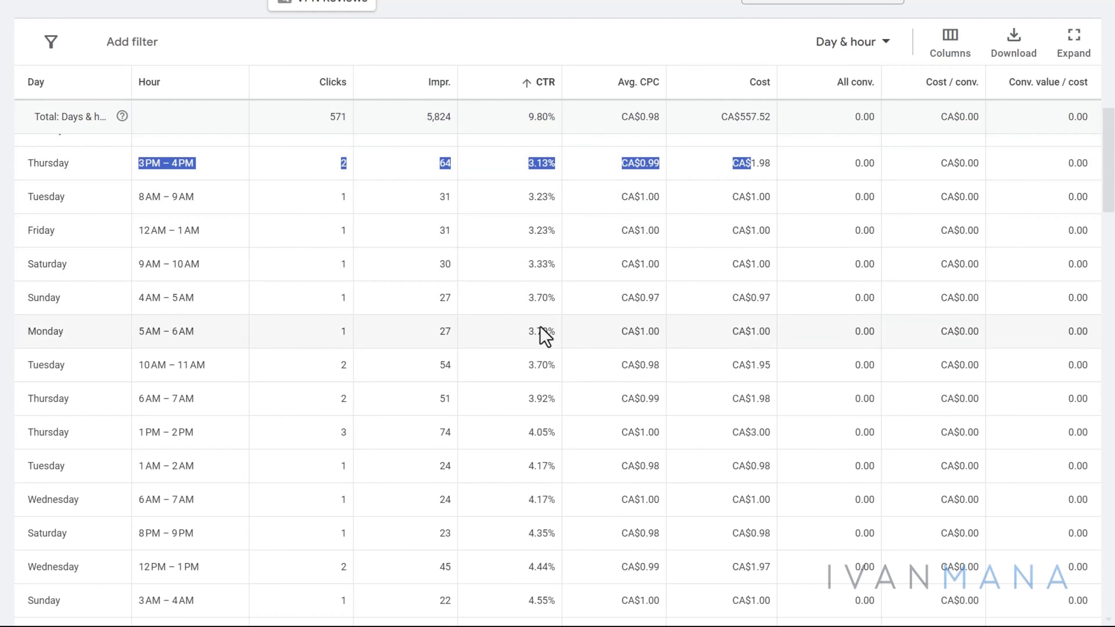
scroll(540, 342, "down", 5)
scroll(536, 357, "up", 8)
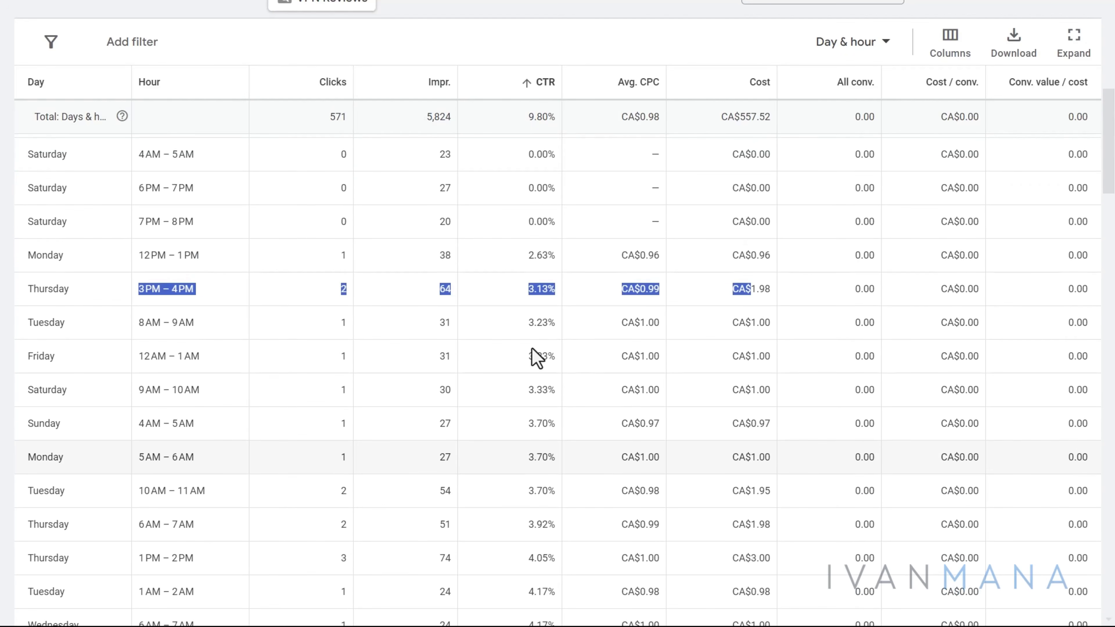
scroll(536, 357, "up", 5)
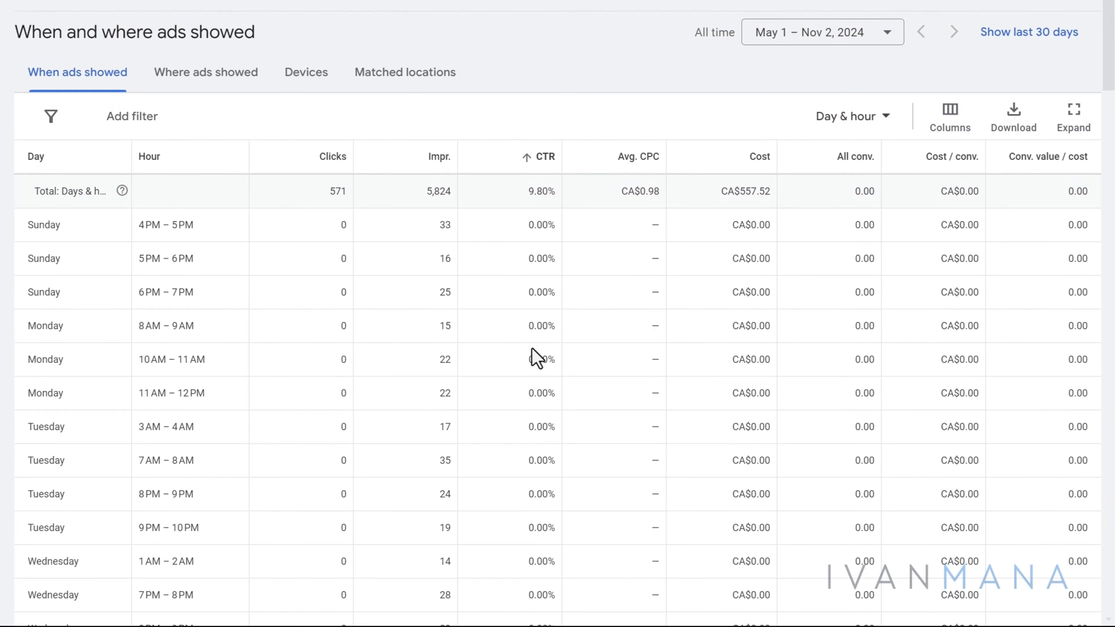
Step: Sort the report by descending CTR and compare the Friday 1 PM – 2 PM and Tuesday 12 AM – 1 AM slots
left_click(499, 164)
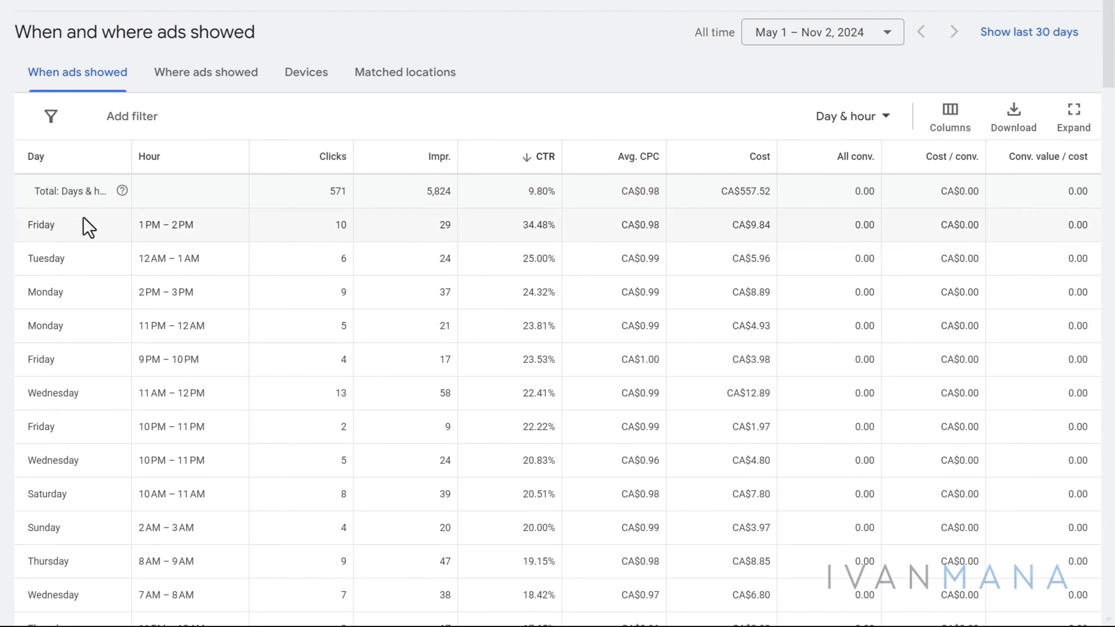
left_click_drag(36, 225, 595, 236)
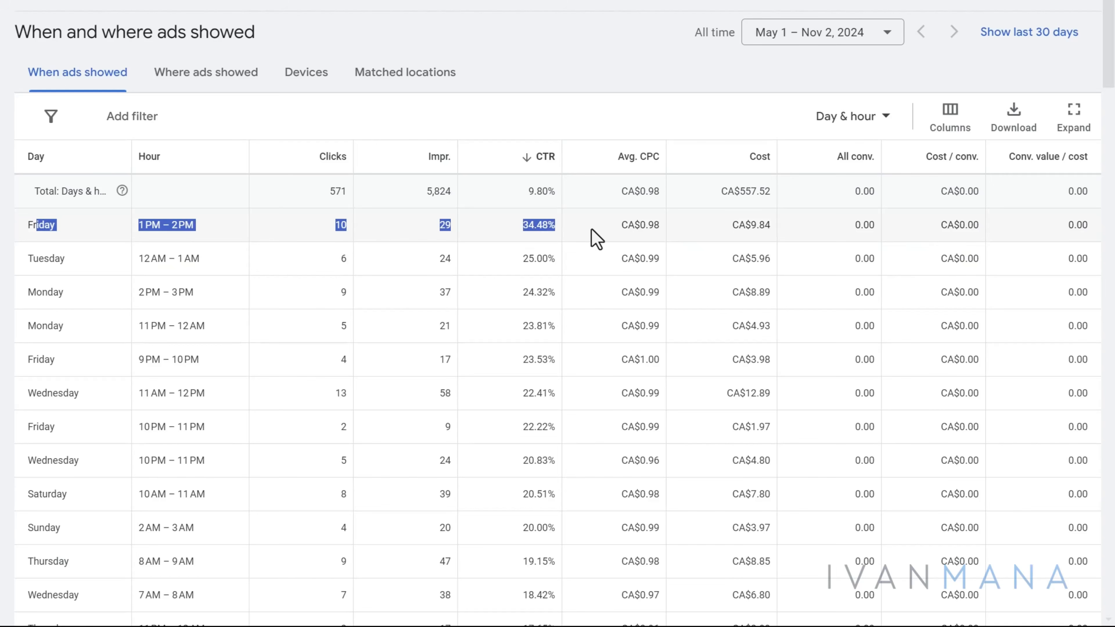
left_click_drag(44, 258, 607, 260)
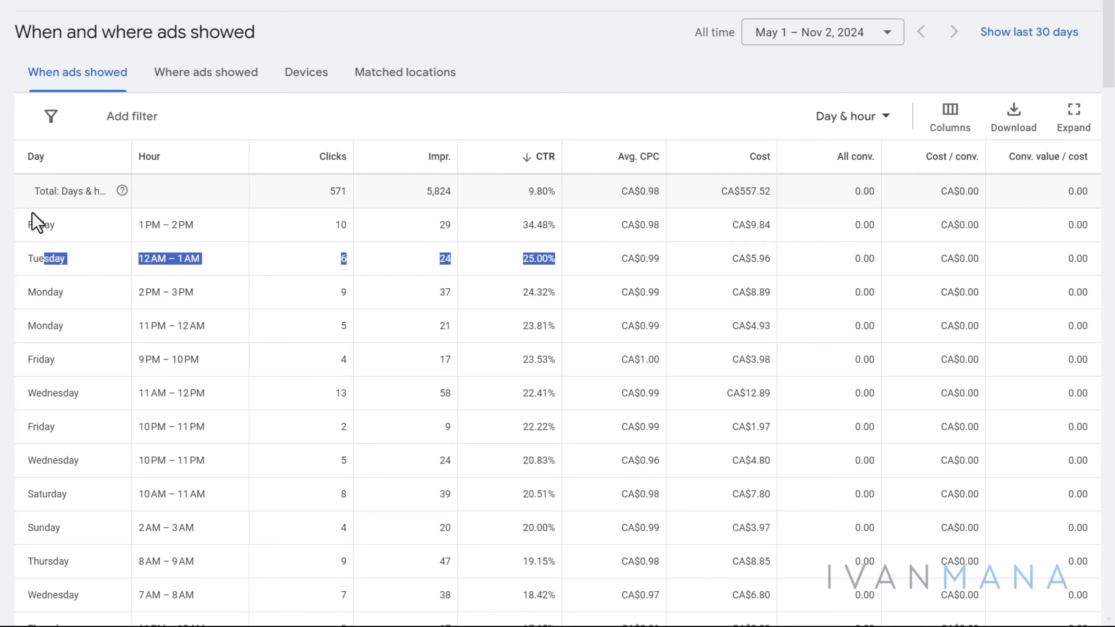
left_click_drag(40, 225, 1023, 246)
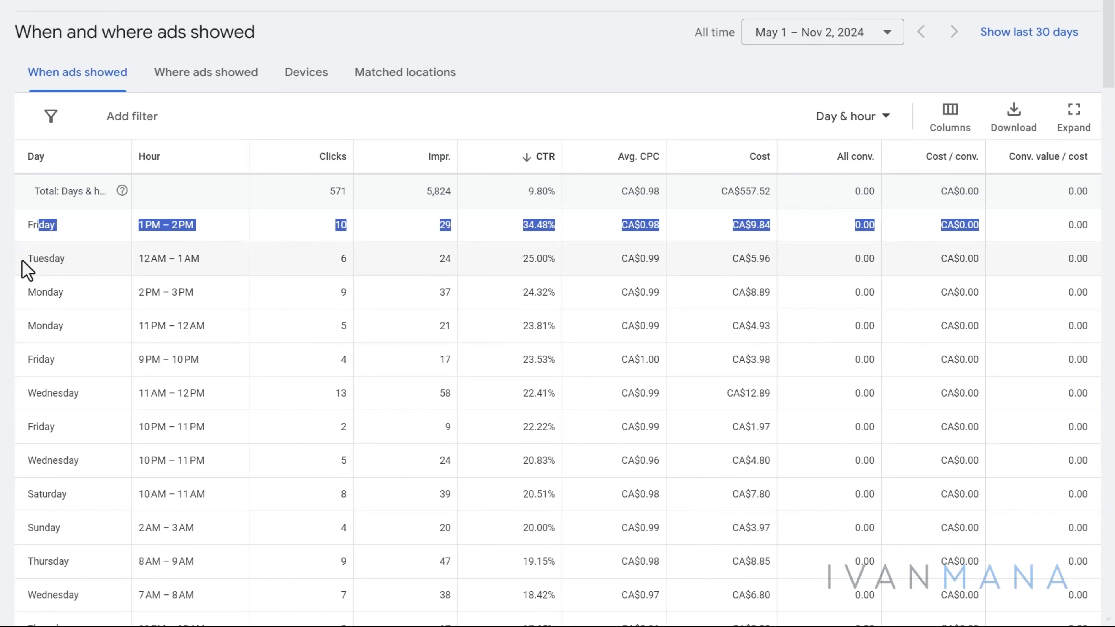
left_click_drag(38, 258, 663, 261)
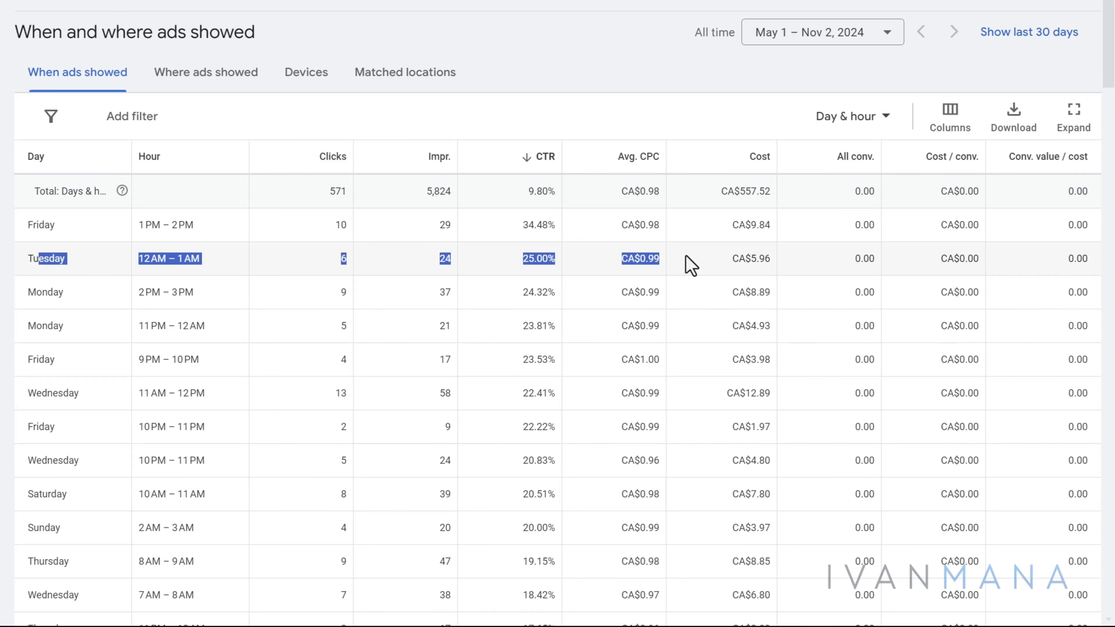
Step: Examine the high-CTR slots Tuesday 12 AM – 1 AM, Monday 2 PM – 3 PM and Monday 11 PM – 12 AM in the day and hour report
double_click(62, 254)
left_click(29, 255)
left_click_drag(28, 255, 709, 249)
left_click_drag(37, 291, 723, 298)
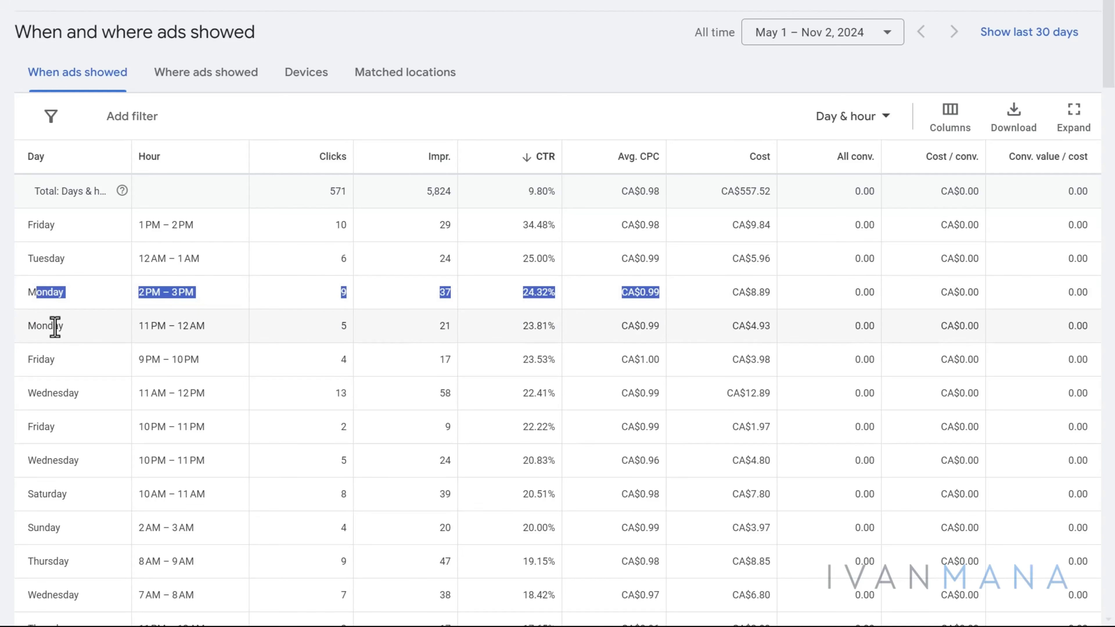
left_click_drag(53, 326, 804, 339)
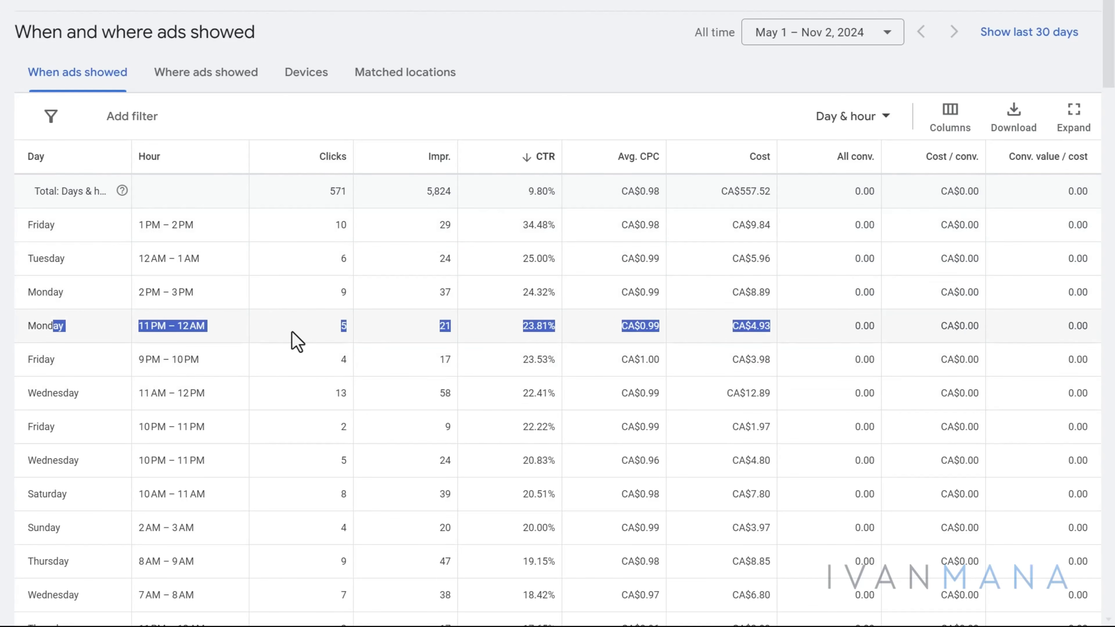
left_click_drag(27, 292, 622, 297)
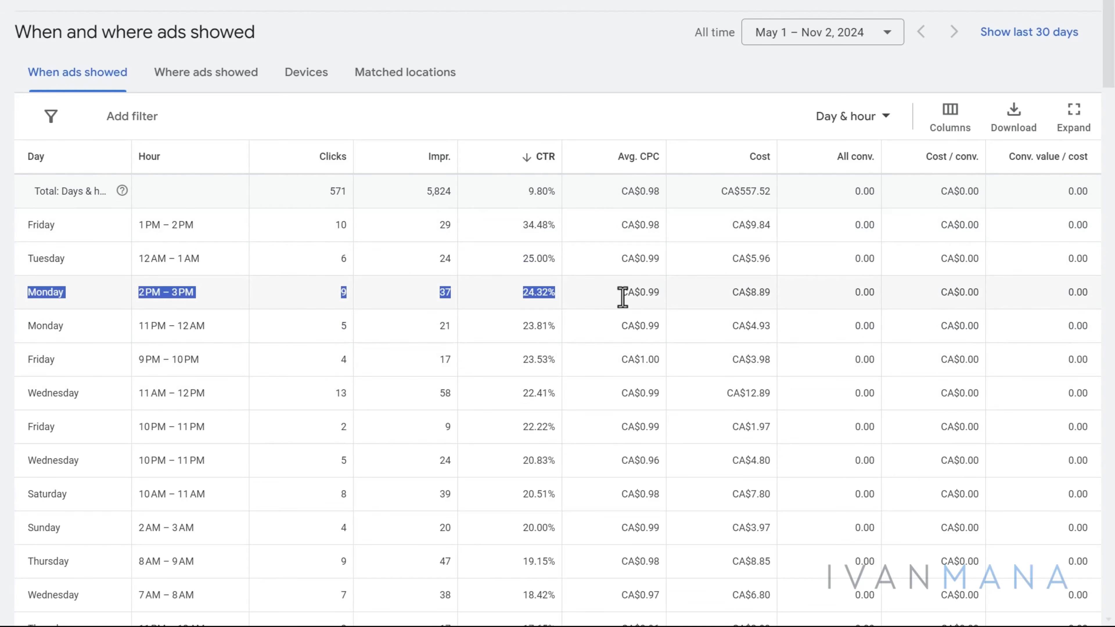
Step: Compare the Friday 1 PM – 2 PM slot with Monday 2 PM – 3 PM, Friday 9 PM – 10 PM and Wednesday 11 AM – 12 PM
left_click_drag(33, 224, 676, 221)
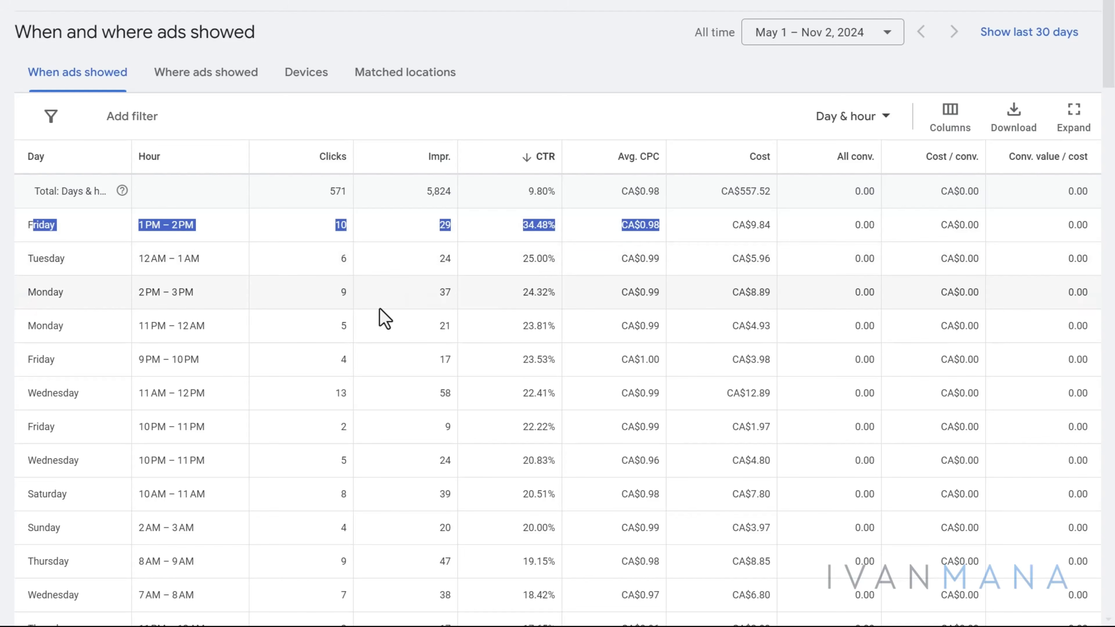
left_click_drag(32, 292, 458, 309)
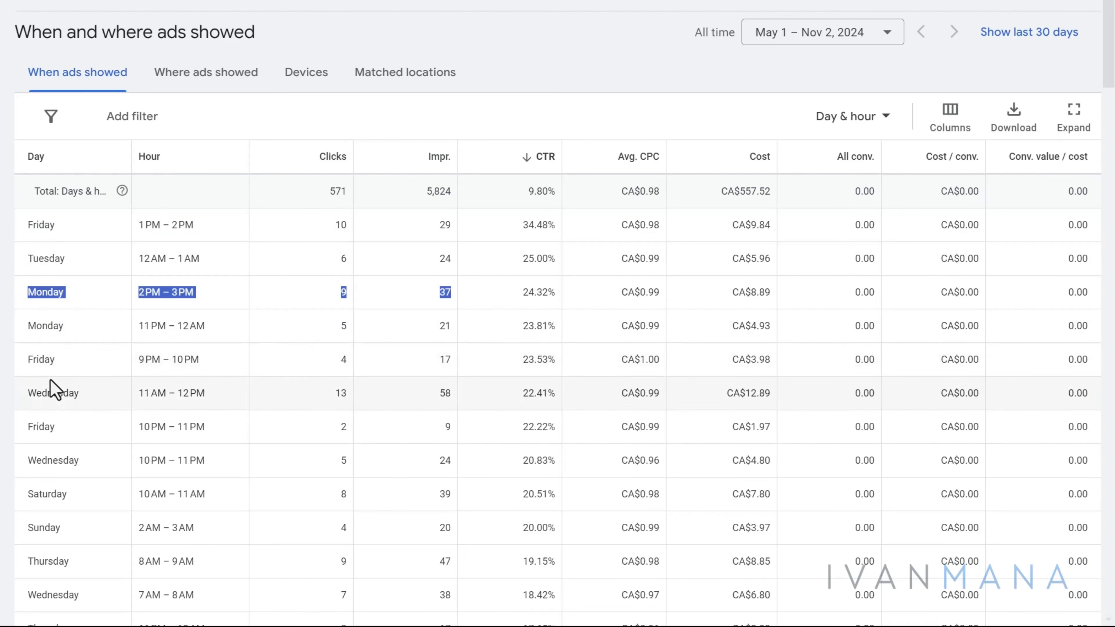
left_click_drag(36, 359, 654, 365)
left_click_drag(48, 392, 799, 389)
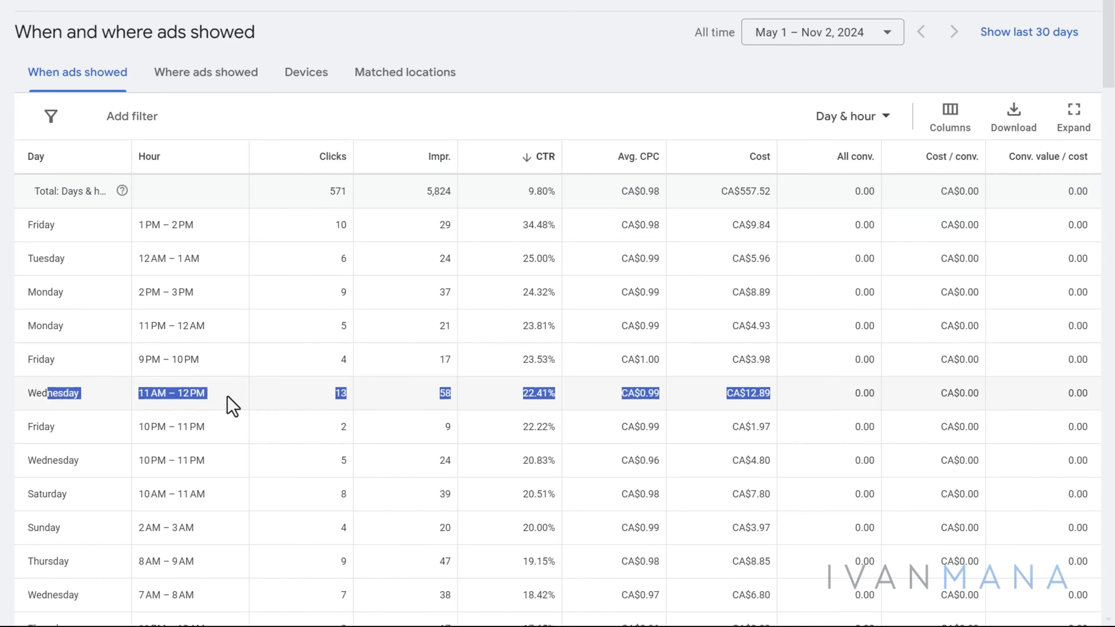
scroll(373, 386, "down", 5)
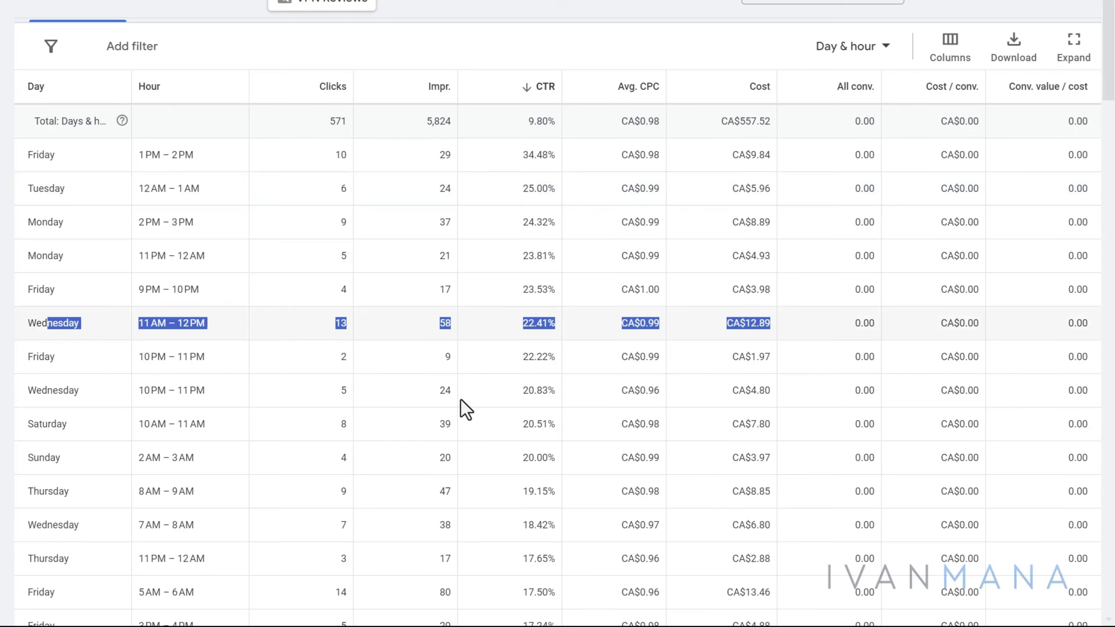
scroll(417, 475, "up", 6)
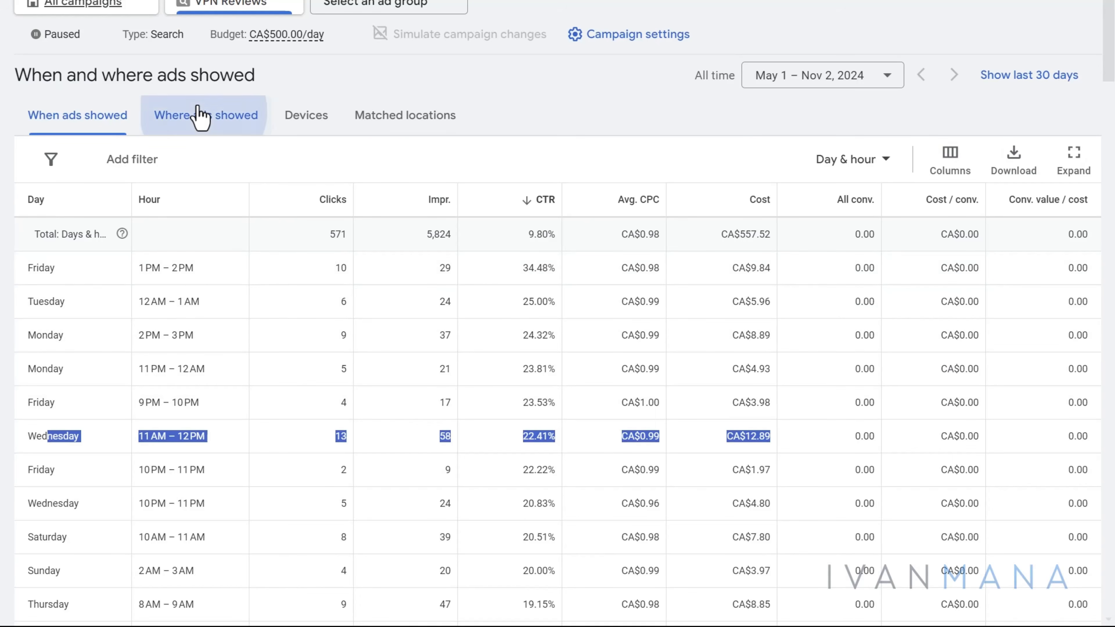
Step: Check the placements where ads showed, and examine the mobile phones row in the Devices report
left_click(199, 115)
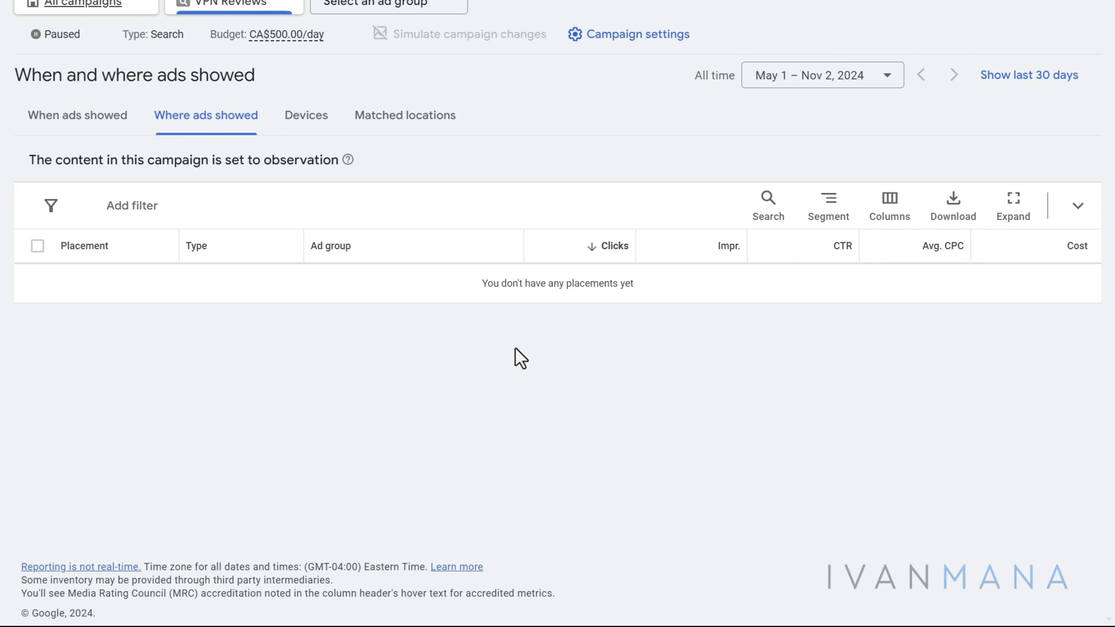
left_click(314, 129)
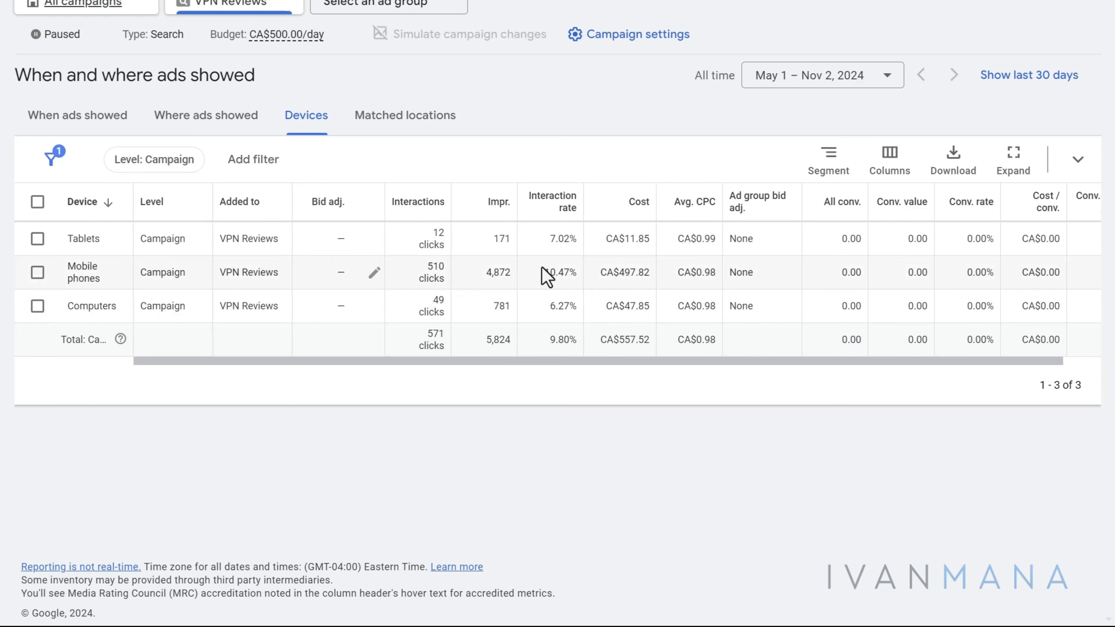
left_click_drag(546, 274, 578, 283)
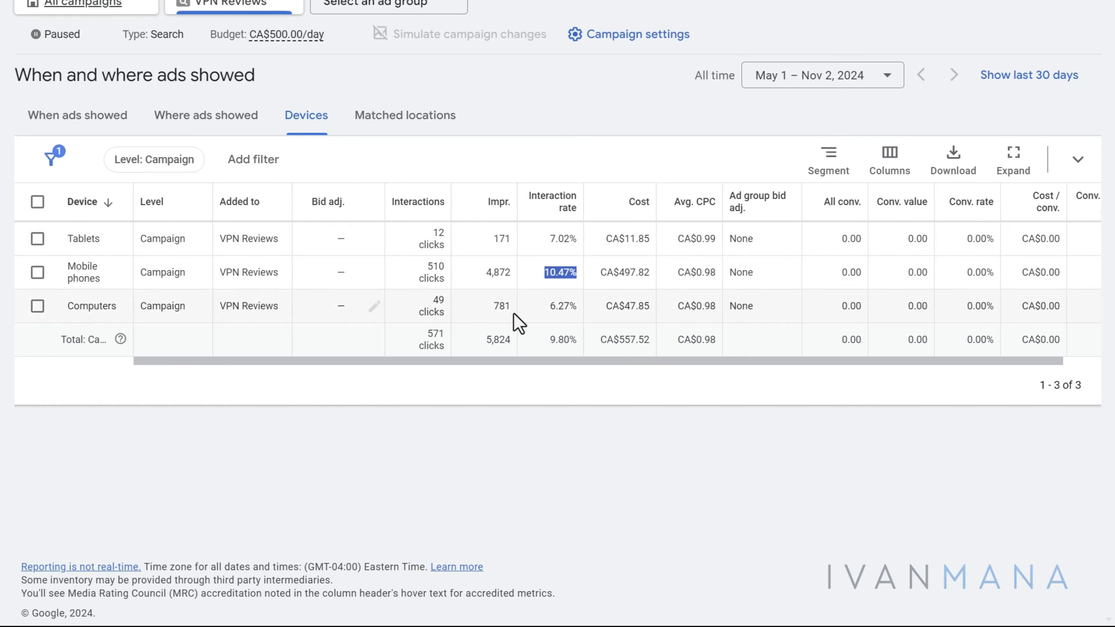
left_click_drag(75, 266, 715, 269)
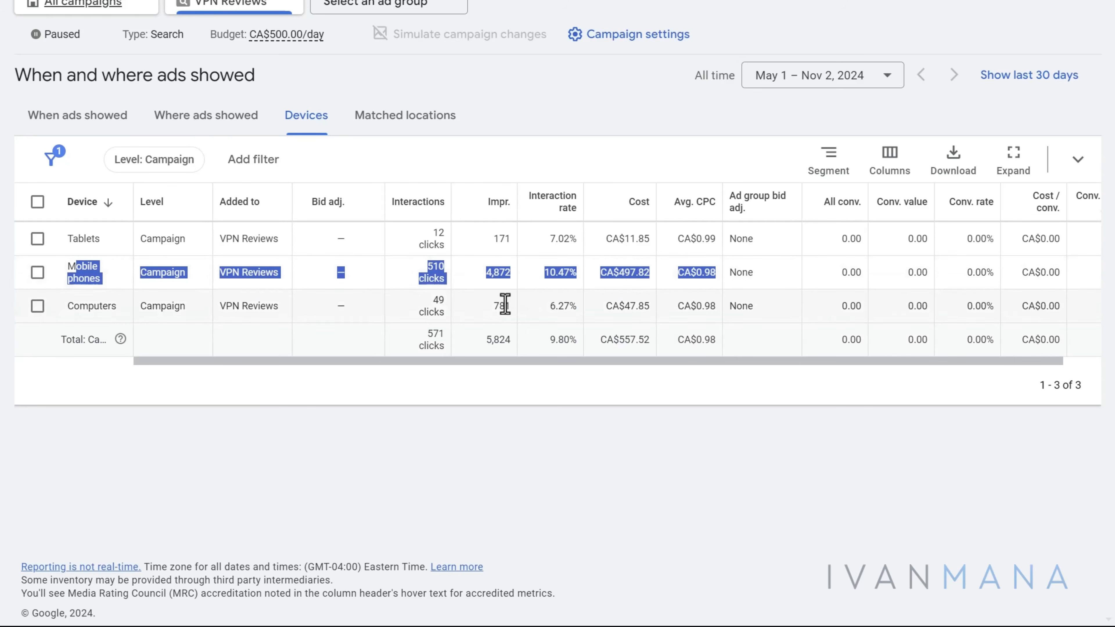
mouse_move(461, 366)
left_mouse_down()
mouse_move(532, 361)
mouse_move(464, 372)
left_mouse_up()
left_click(485, 416)
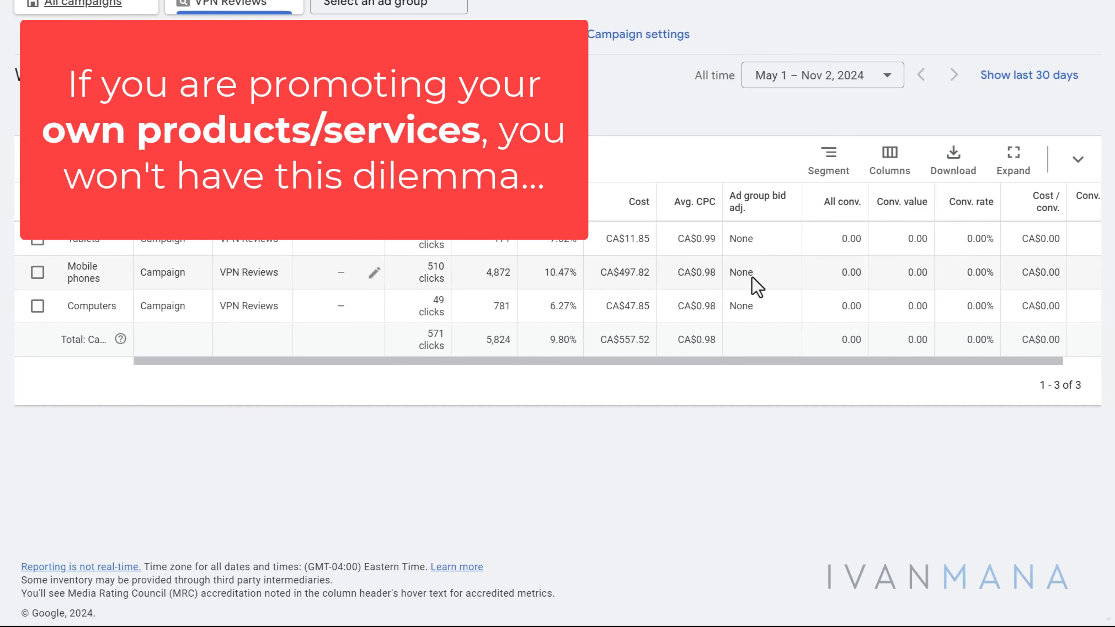
Step: Compare the performance of mobile phones and computers in the Devices report, focusing on their interaction rates
left_click_drag(425, 268, 839, 294)
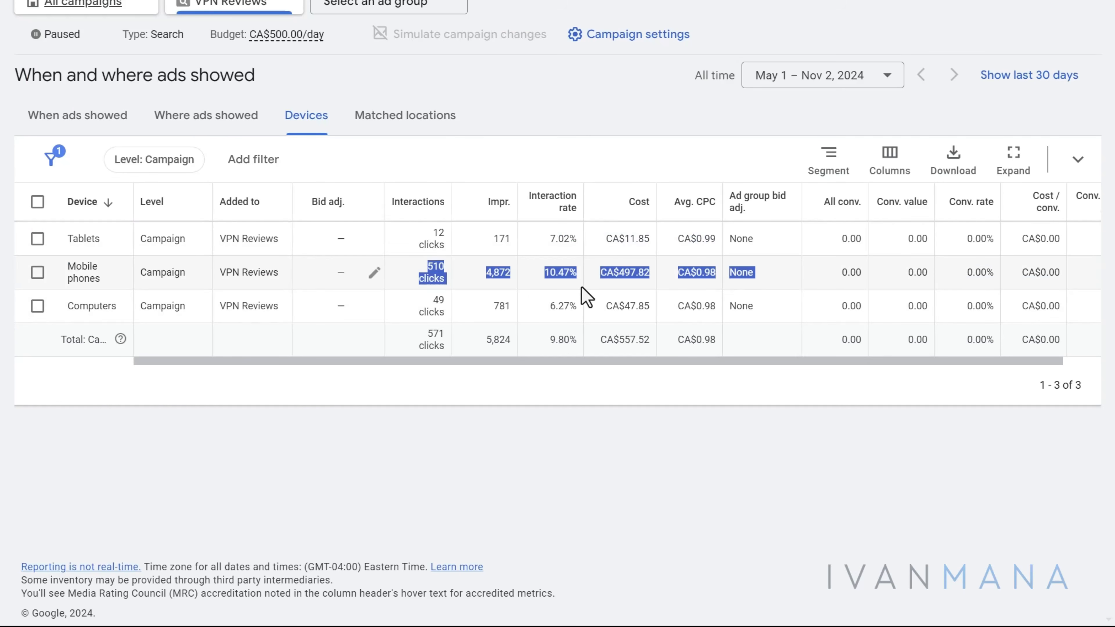
left_click(640, 298)
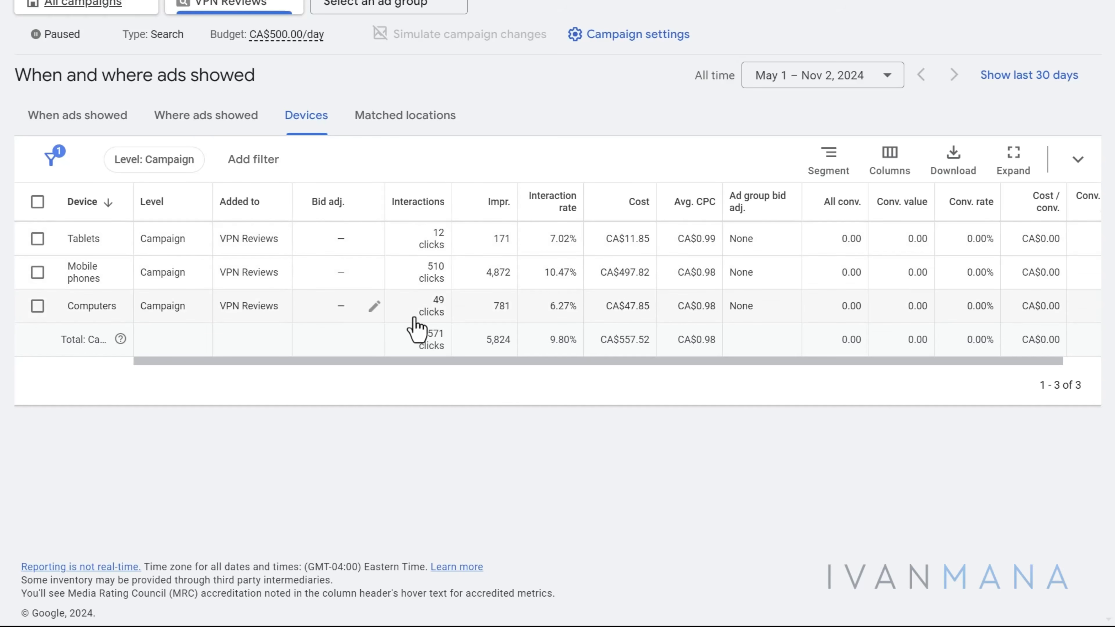
left_click_drag(551, 308, 590, 319)
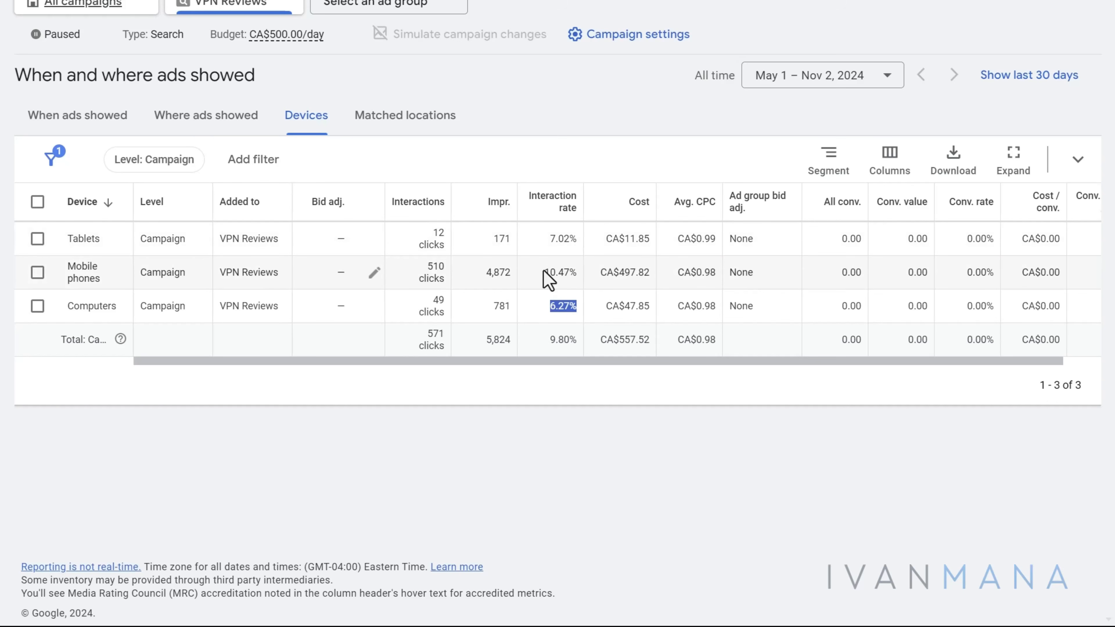
left_click_drag(543, 271, 575, 273)
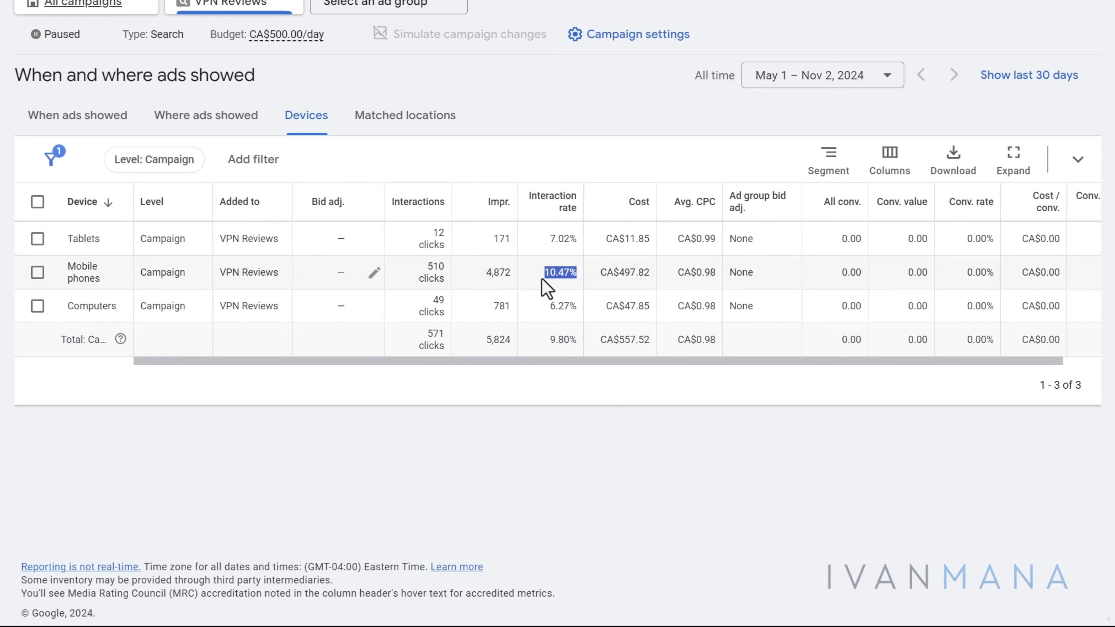
left_click(546, 287)
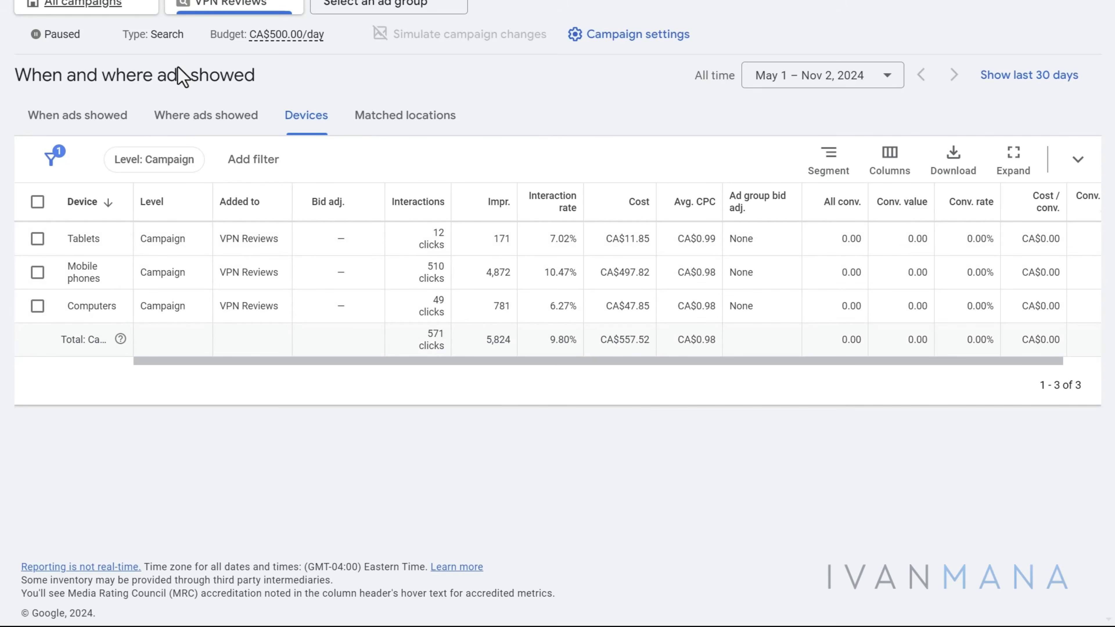
Step: Return to the When ads showed report, and review the bid reduction and winners boxes of the Ad Groups branch in the draw.io flowchart
left_click(73, 132)
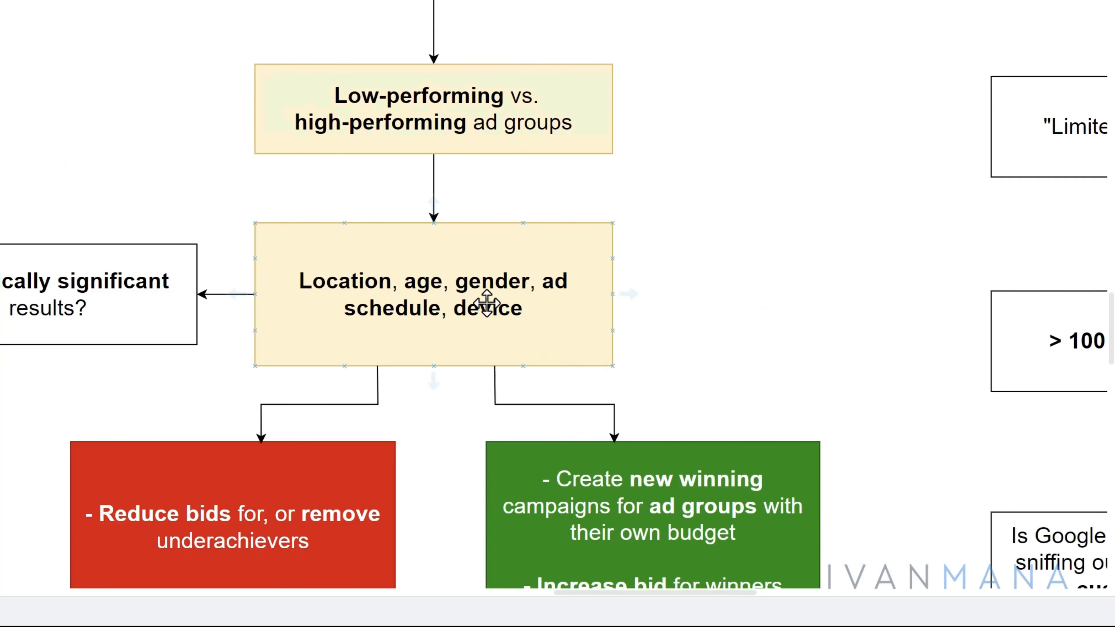
scroll(450, 412, "down", 3)
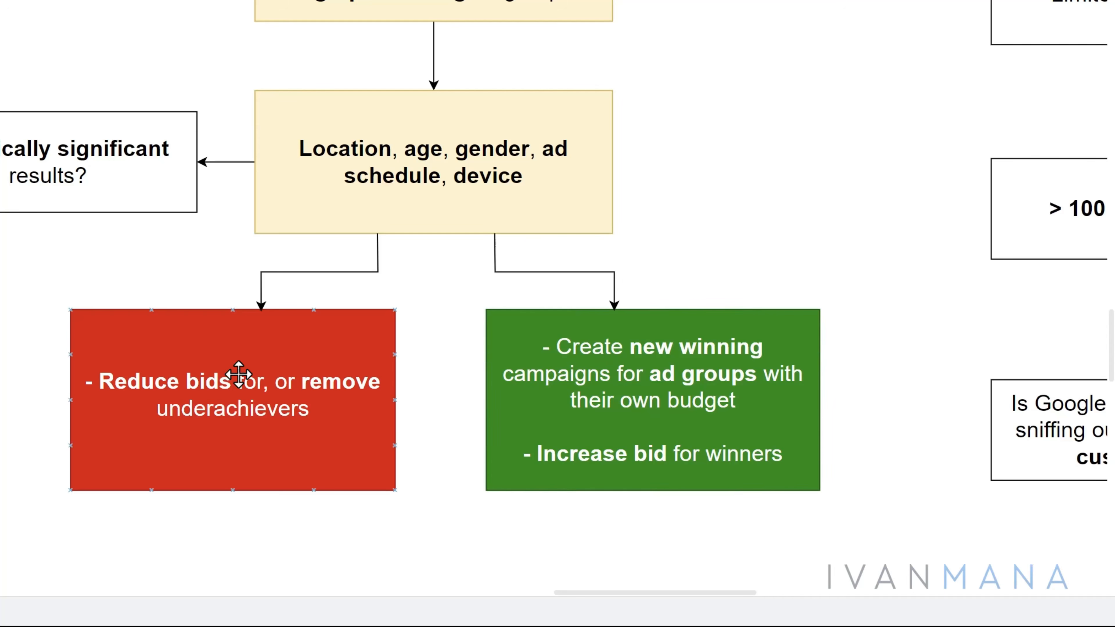
left_click(287, 342)
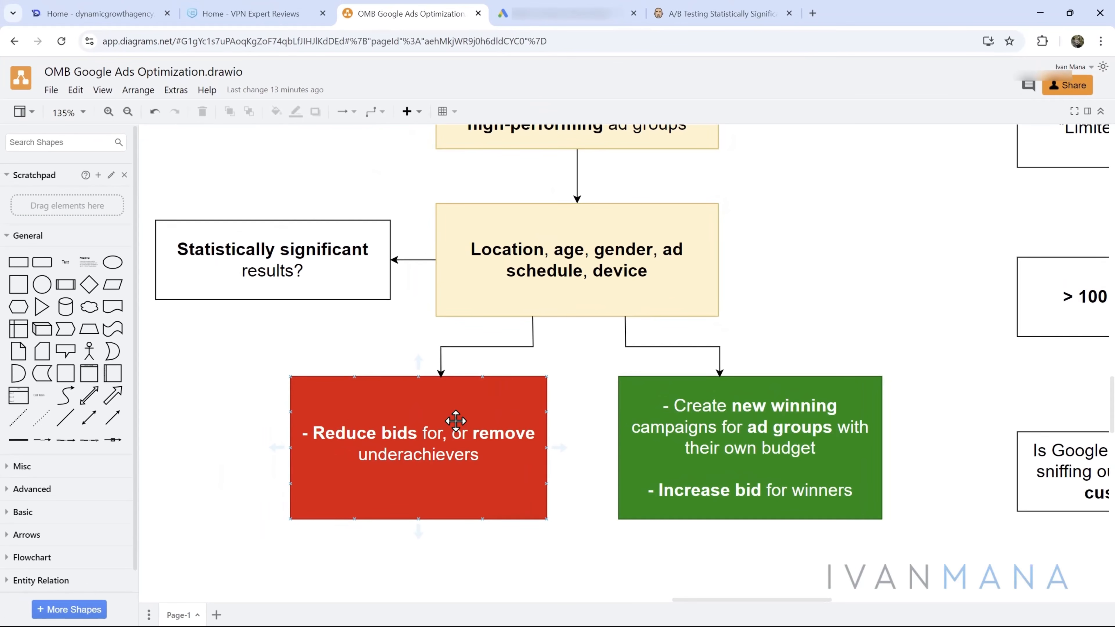
Step: Switch to Google Ads, inspect the Max. CPC bid in the best vpn 2024 ad group's settings and close them without saving
left_click(560, 12)
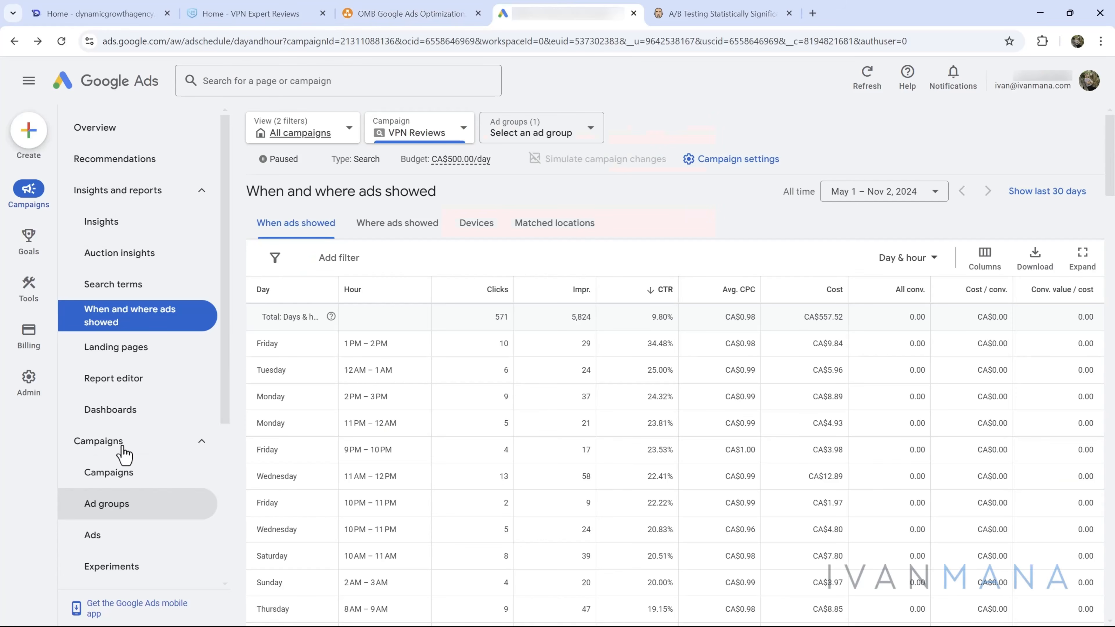
scroll(151, 514, "down", 1)
left_click(103, 448)
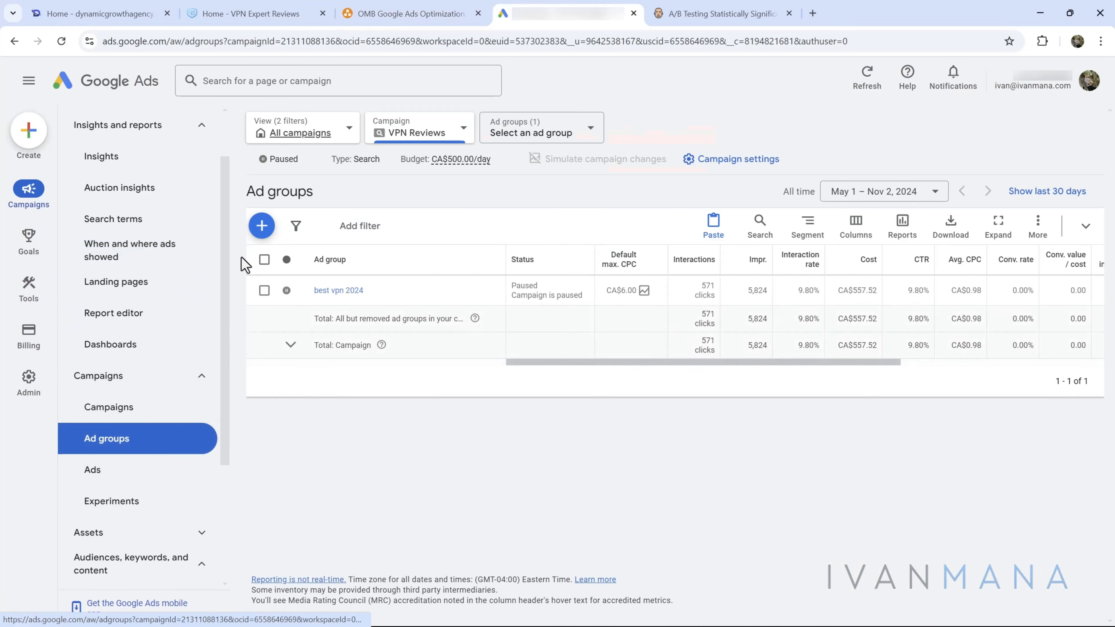
left_click(488, 290)
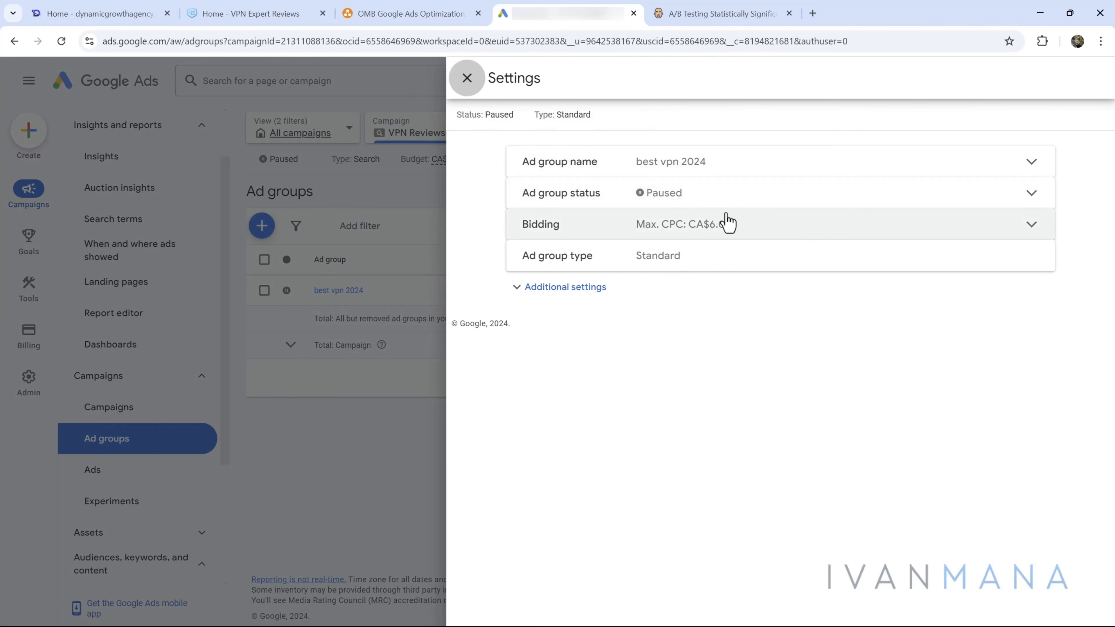
left_click(725, 222)
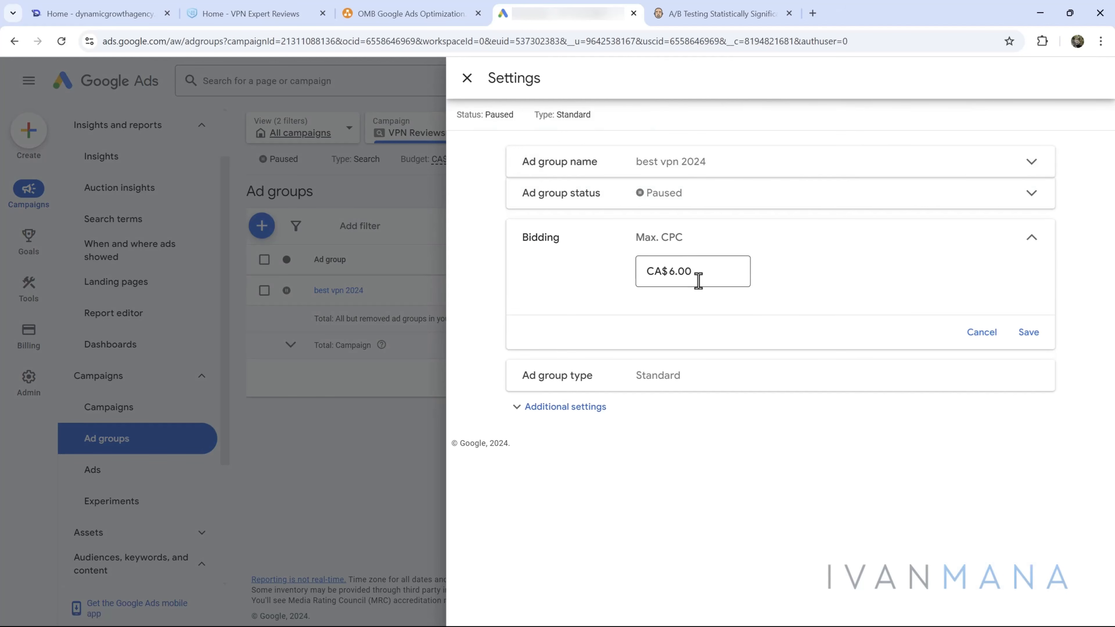
double_click(668, 265)
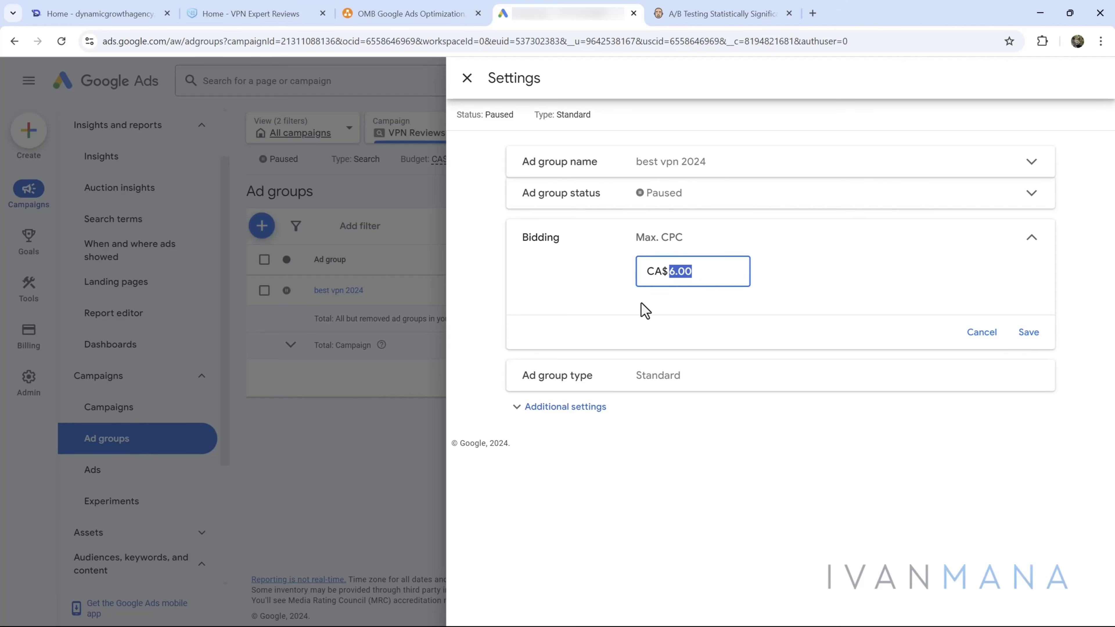
left_click(410, 431)
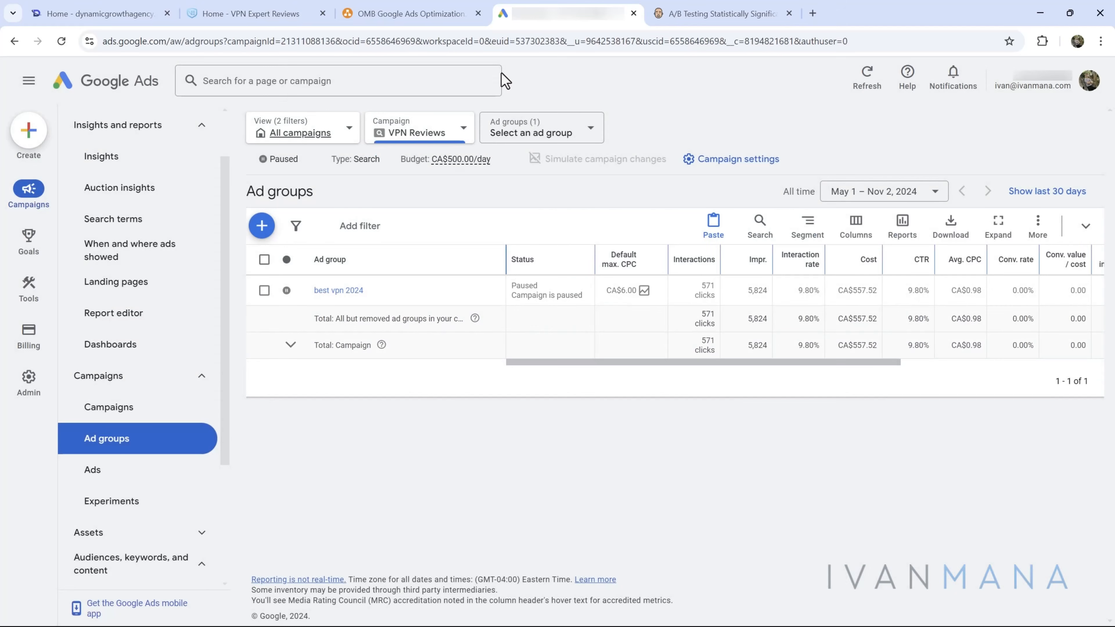
Step: Switch back to the draw.io flowchart and review the Ad Groups branch and the start of the Campaigns branch
left_click(365, 7)
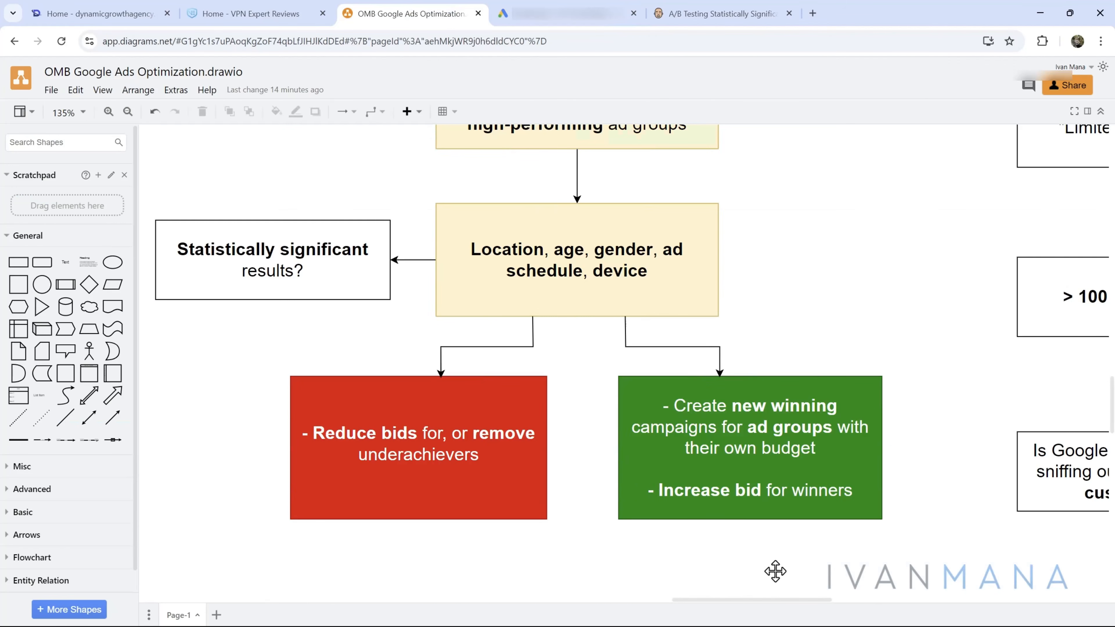
scroll(522, 334, "down", 3)
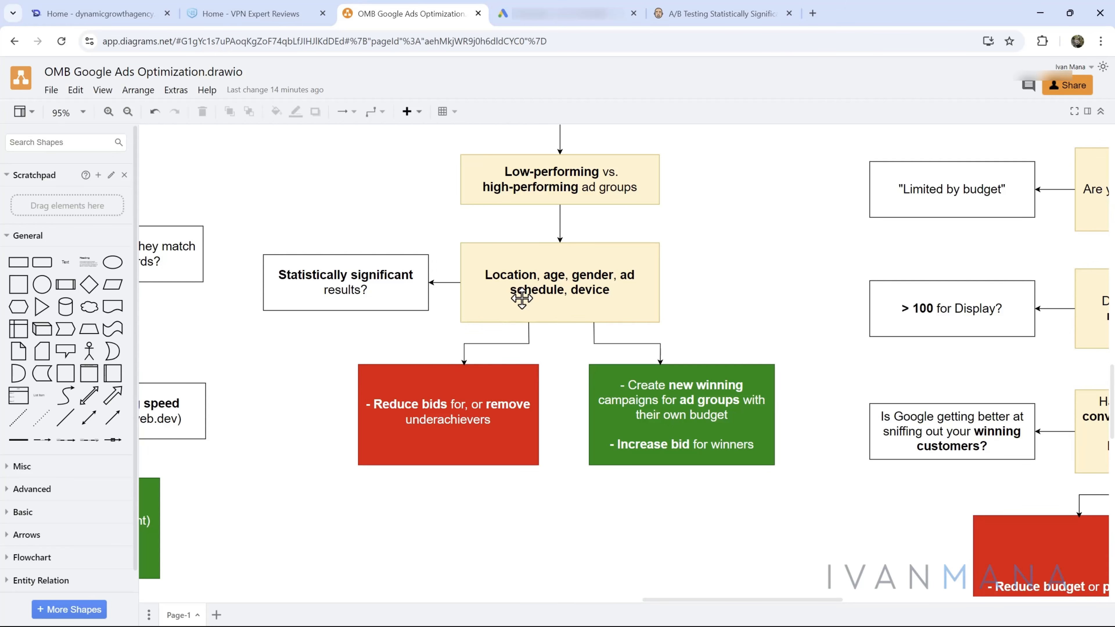
scroll(571, 329, "up", 1)
scroll(426, 252, "up", 2)
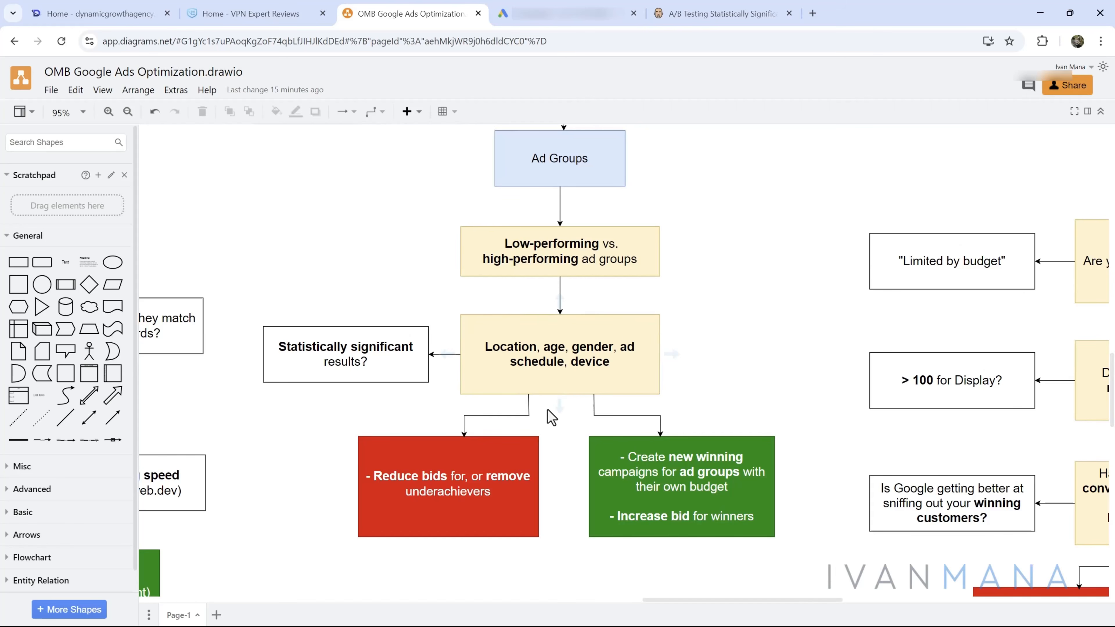
scroll(784, 276, "right", 5)
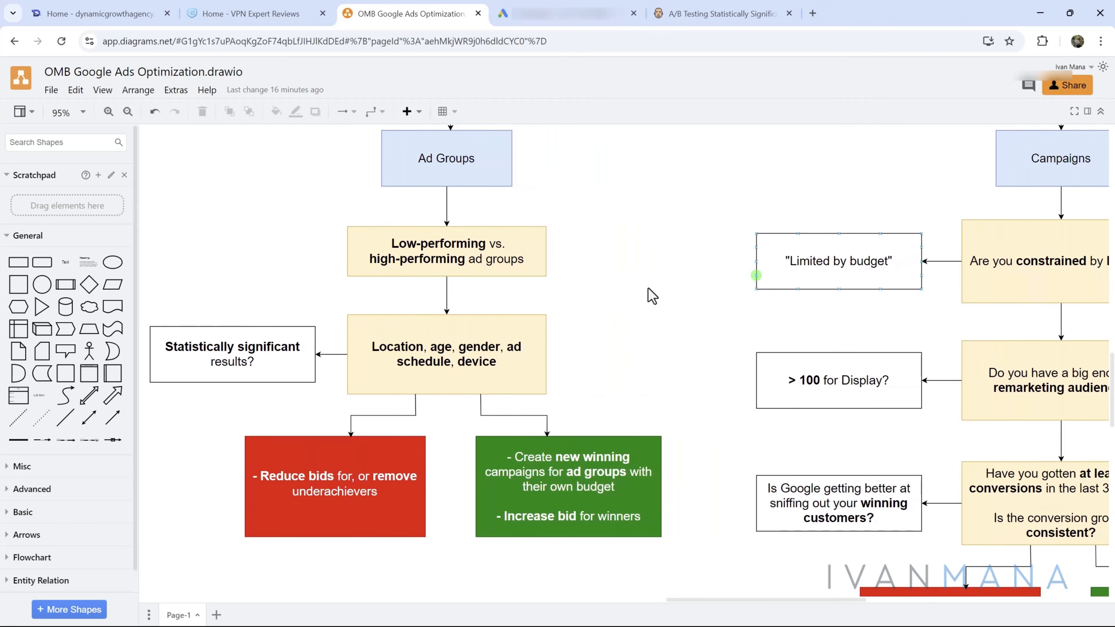
scroll(388, 347, "right", 2)
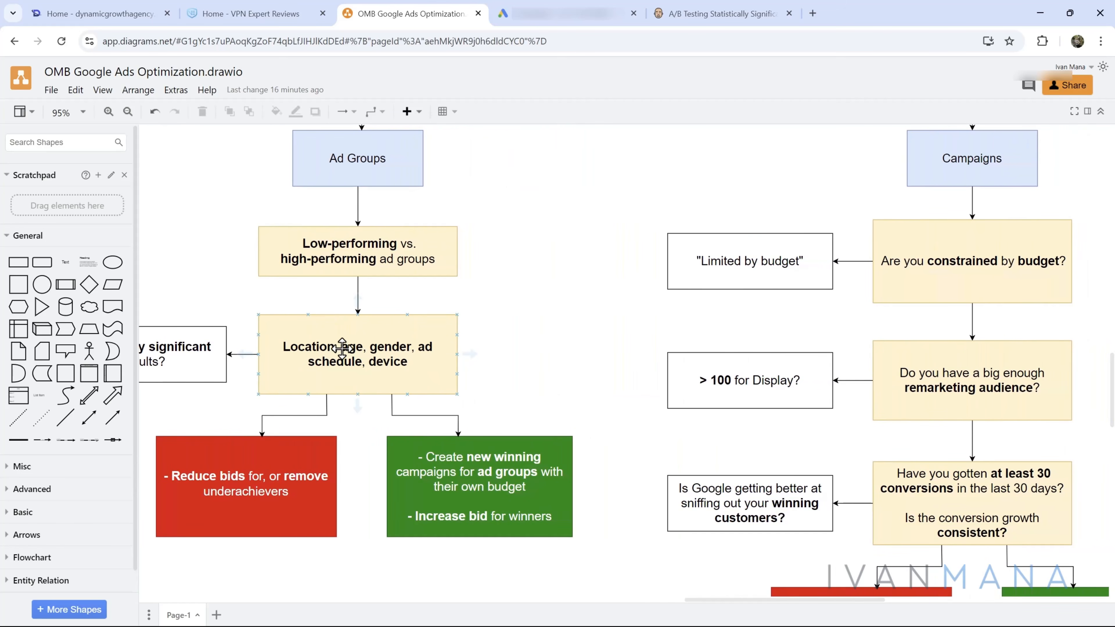
scroll(582, 304, "right", 5)
scroll(587, 305, "up", 4)
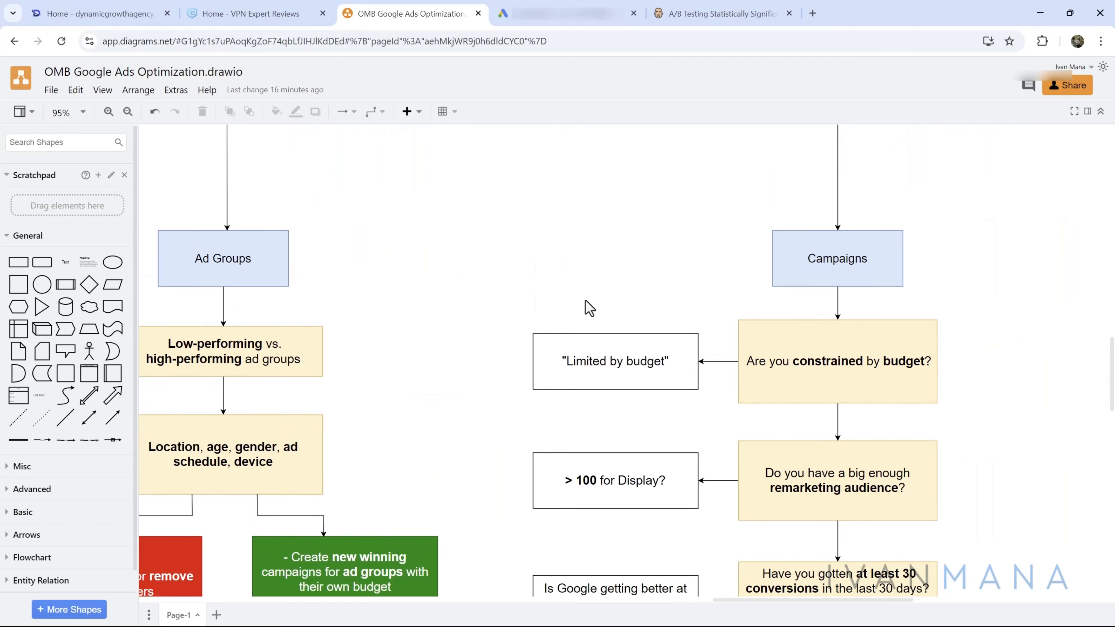